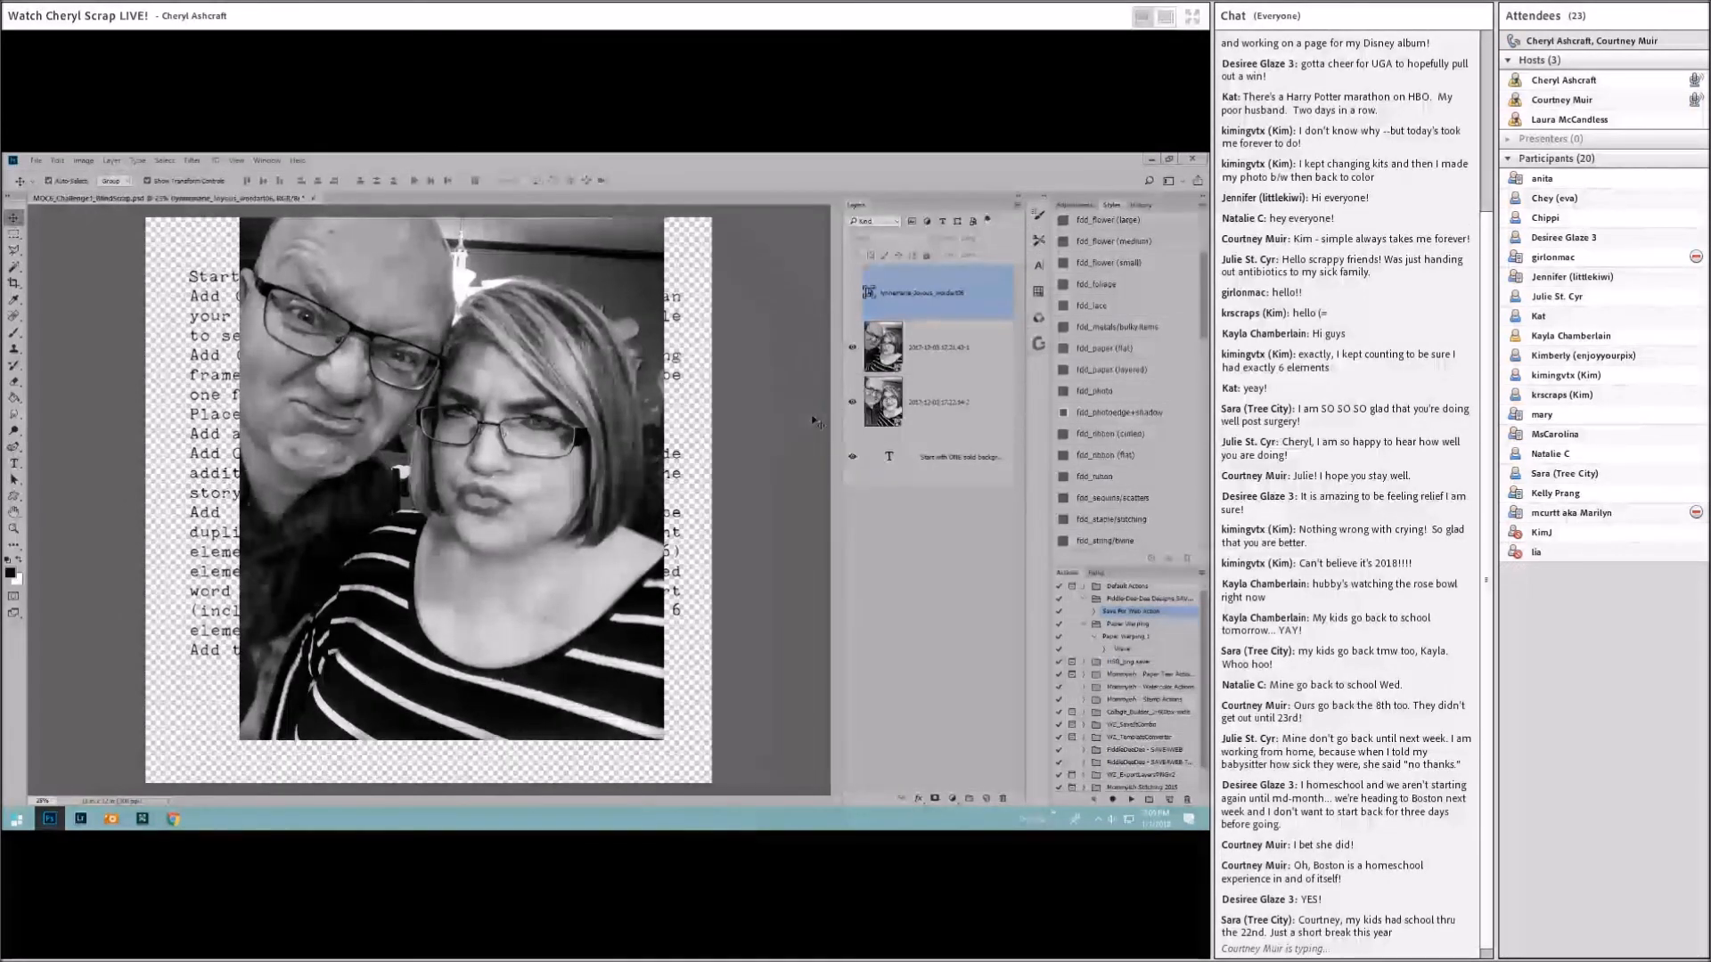
Step: Compare the two photo layers, scale both down together and move them to the lower right area of the page
click(913, 348)
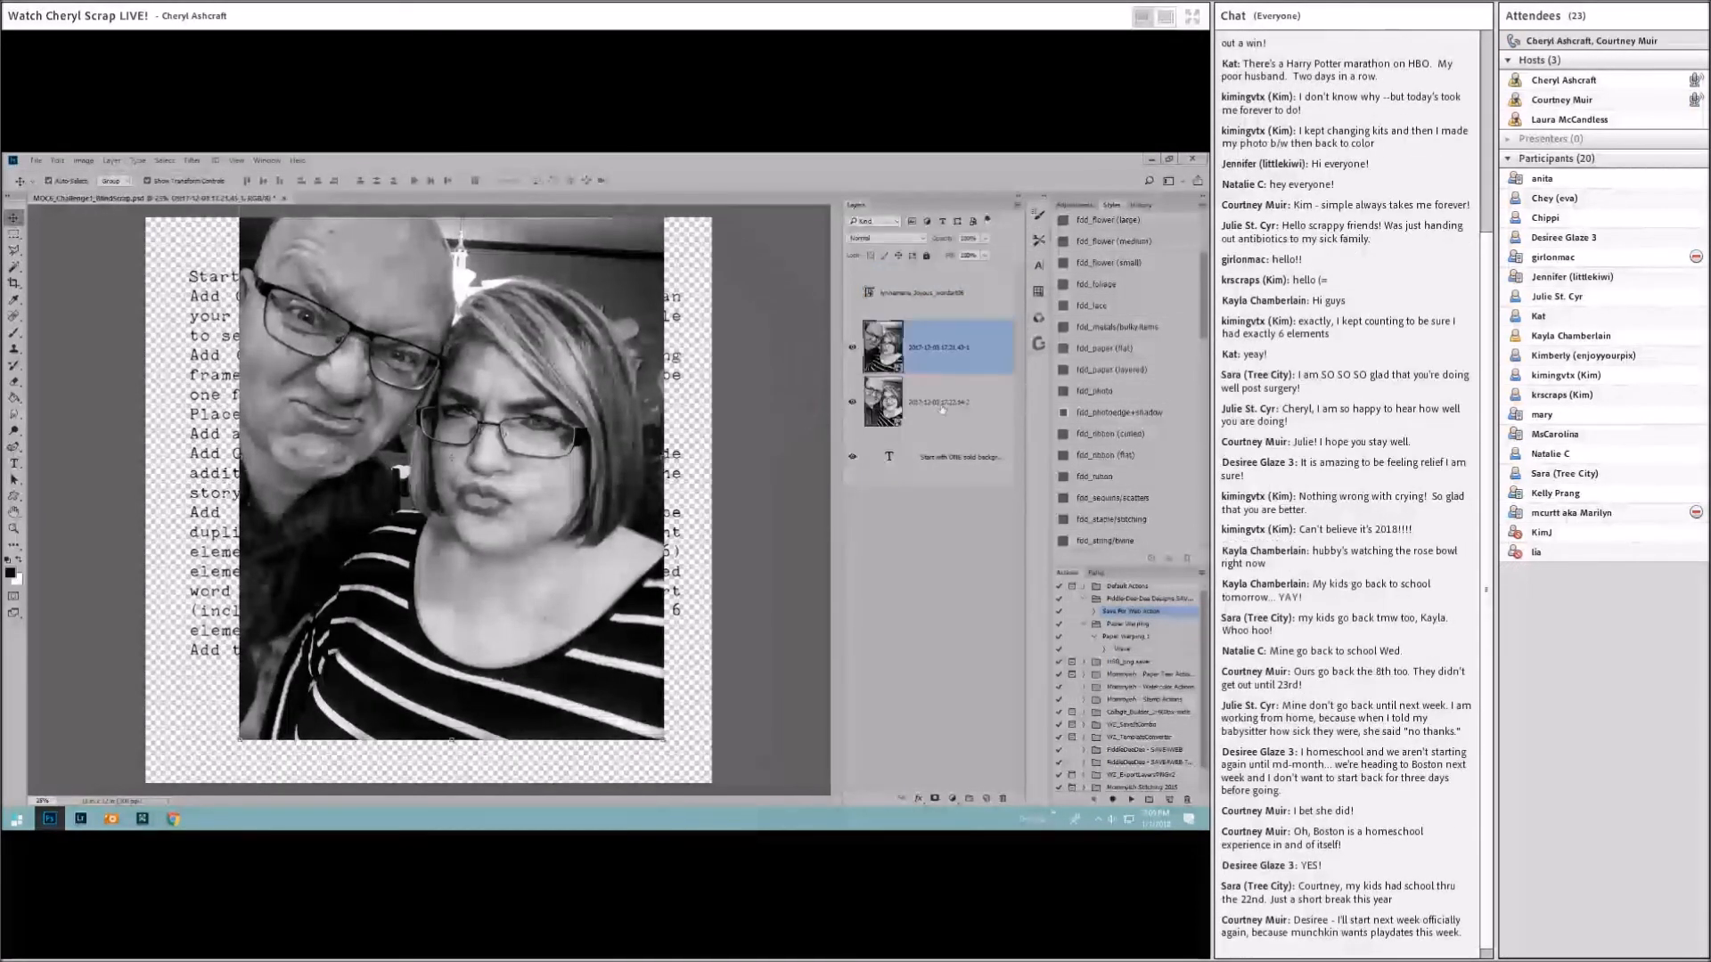
shift+click(913, 402)
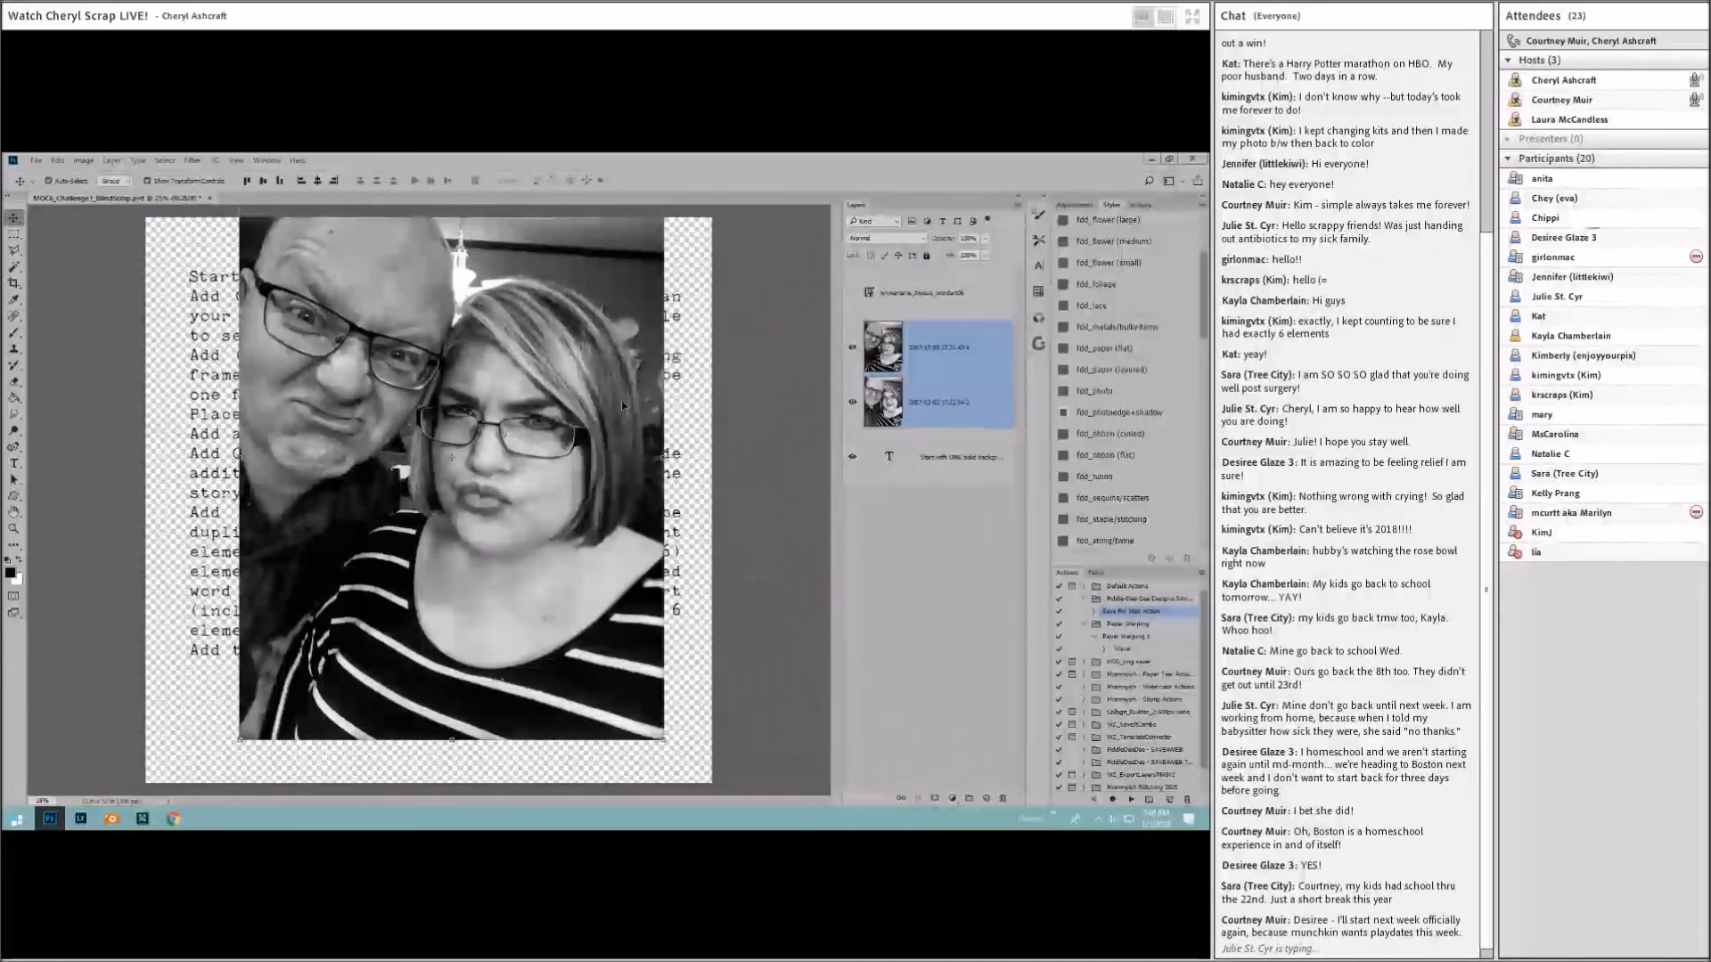
click(852, 349)
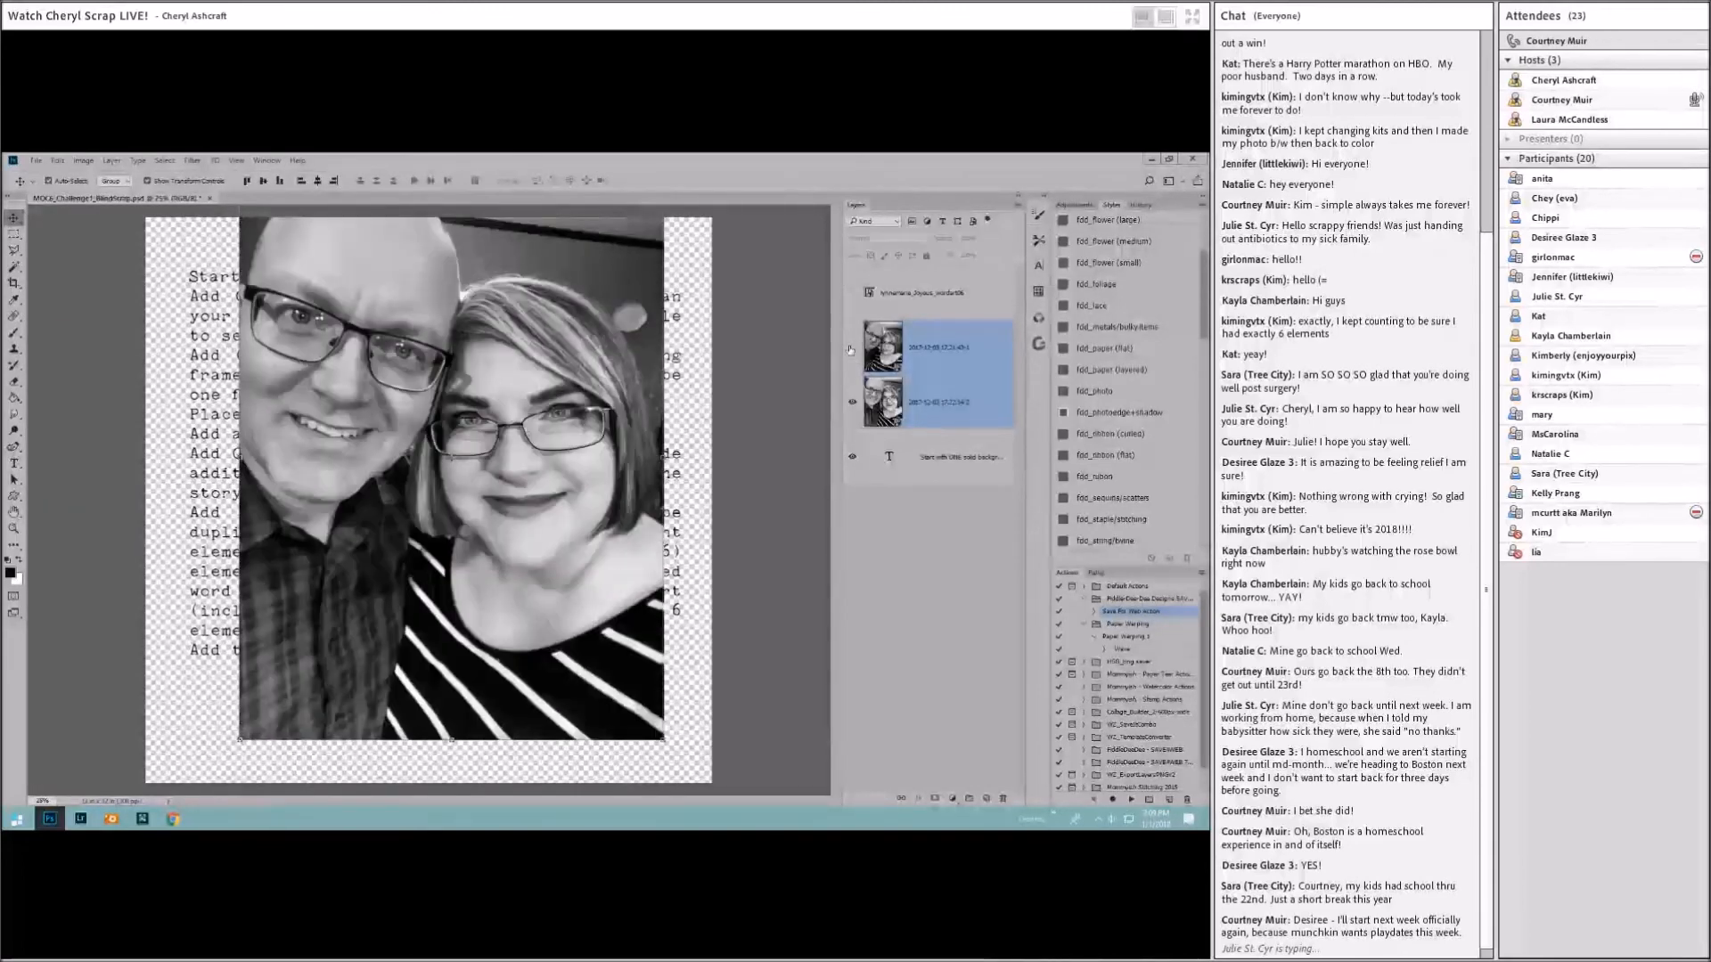
click(852, 349)
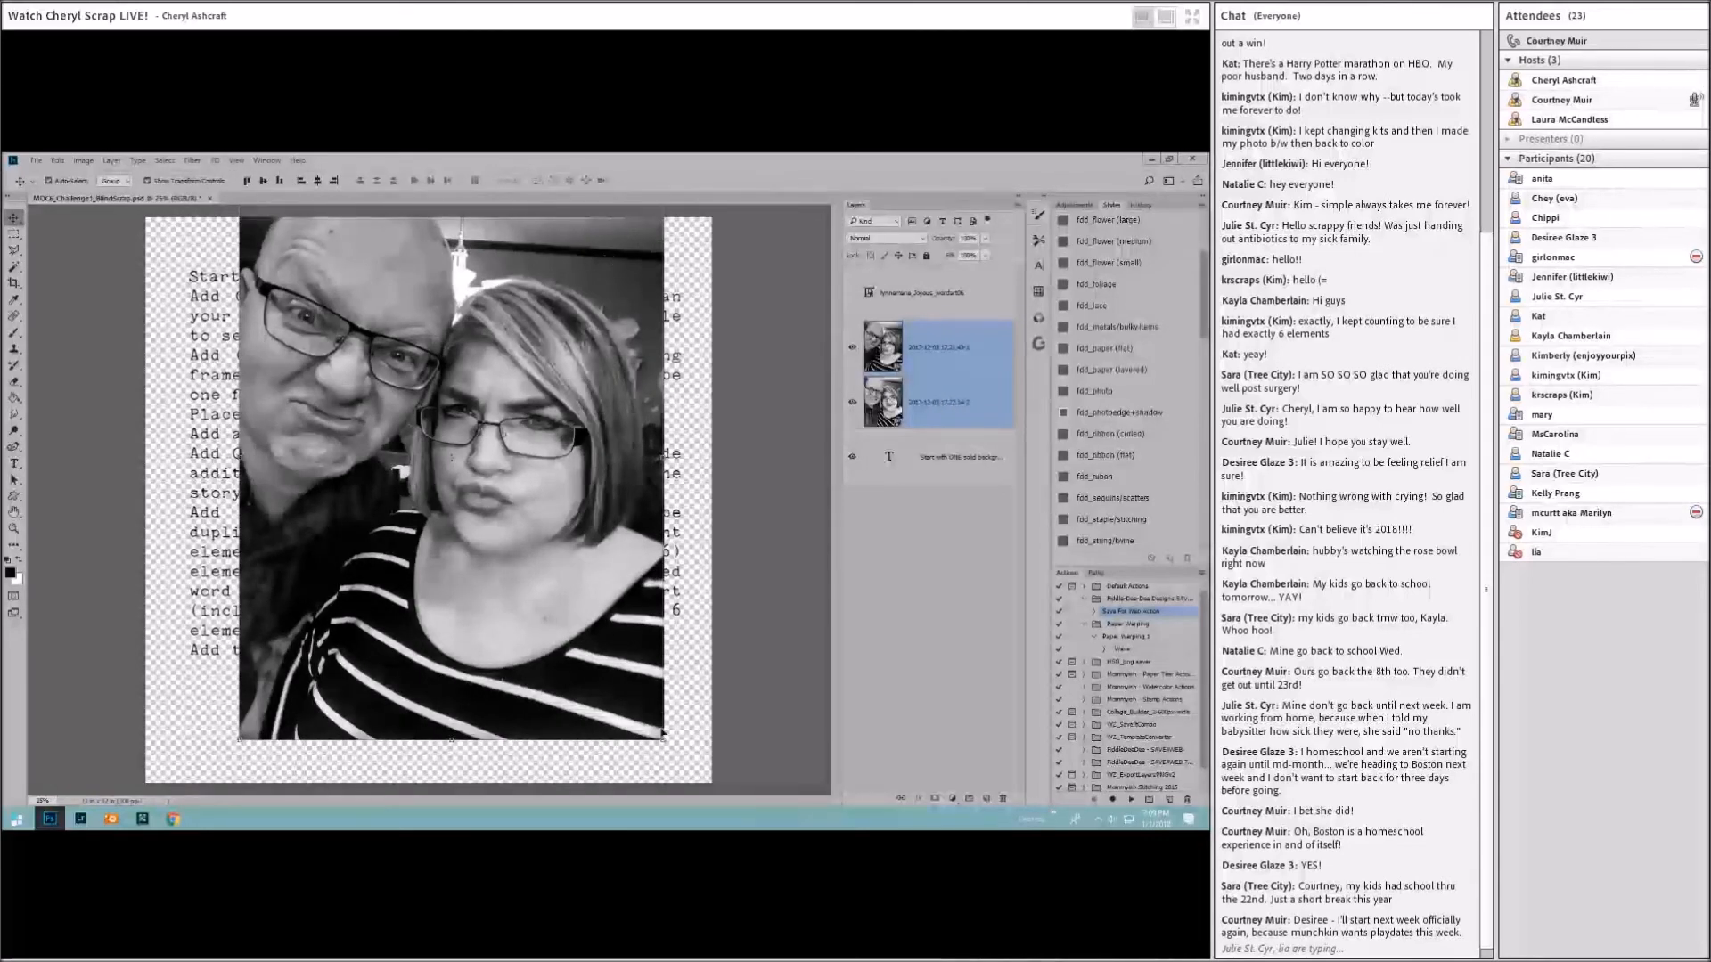
drag(663, 739, 448, 453)
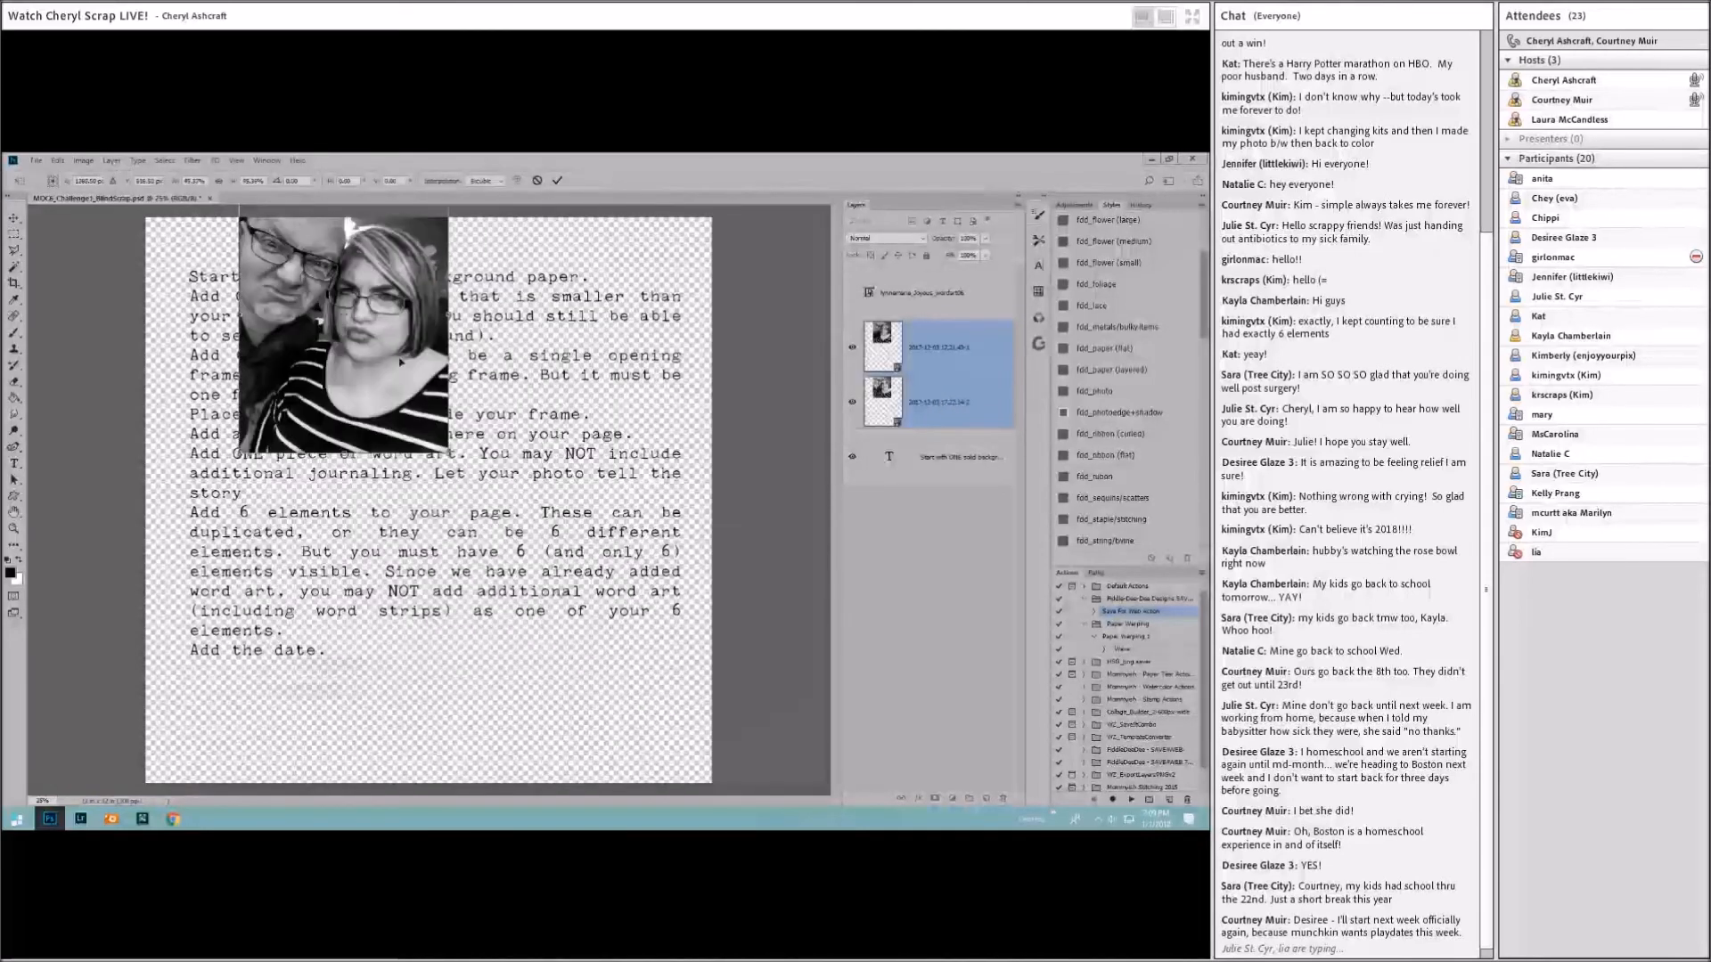
drag(401, 362, 614, 577)
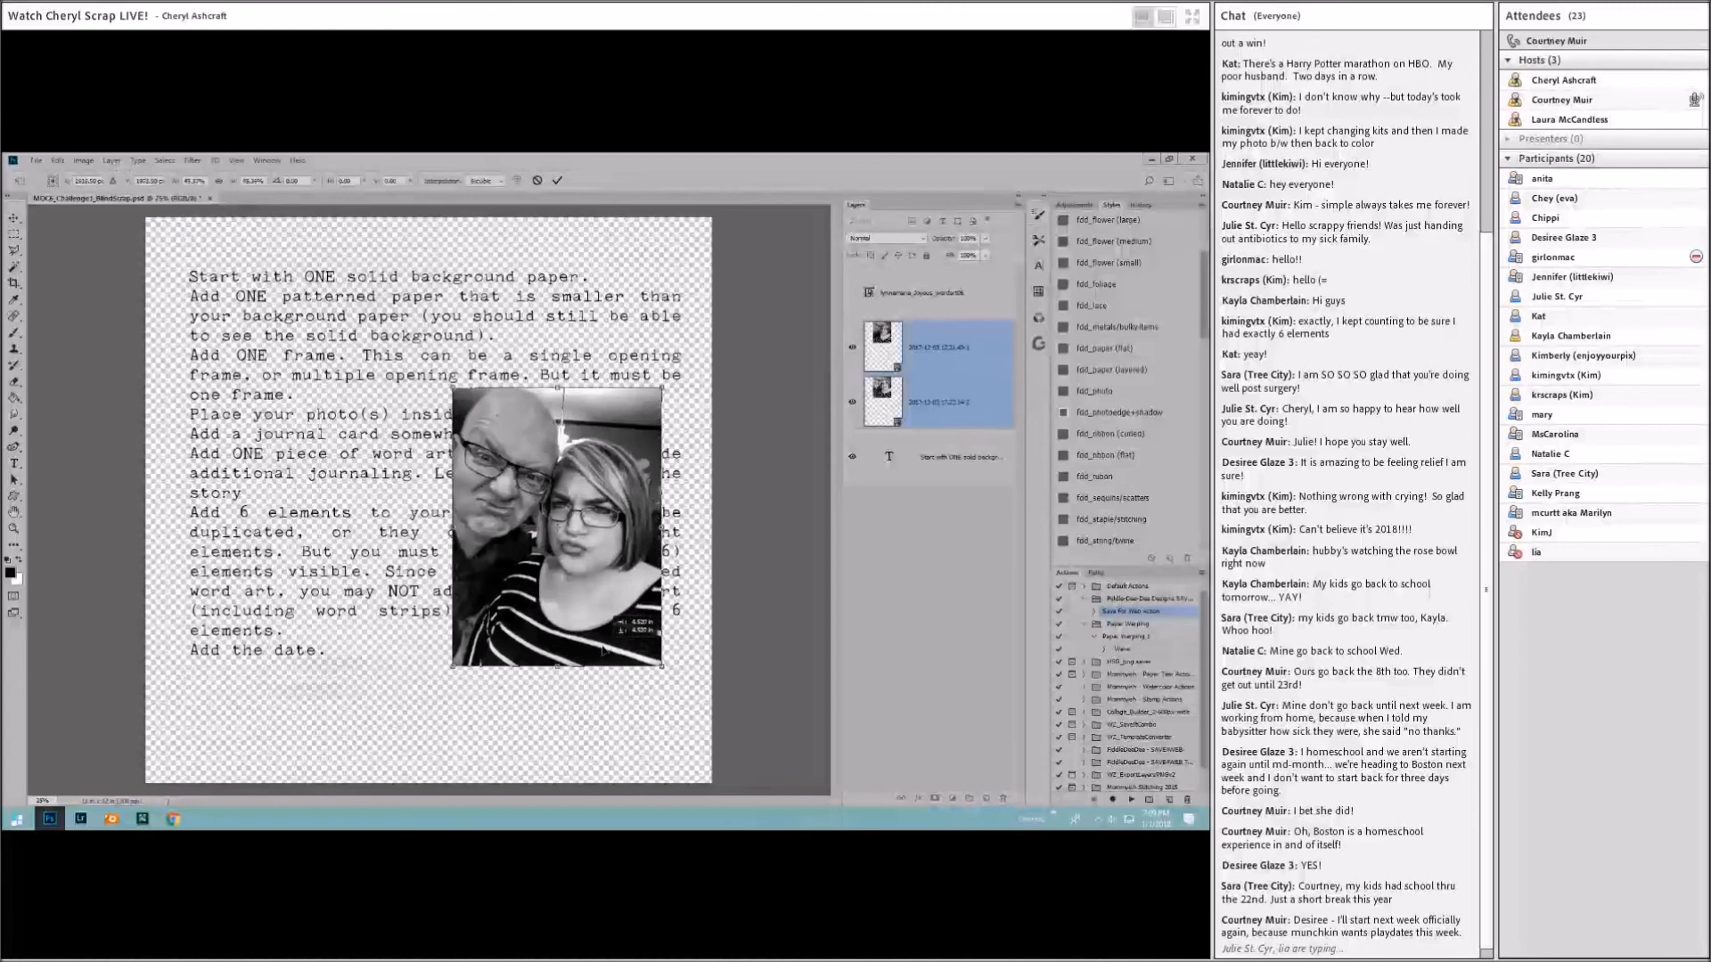
drag(662, 388, 635, 424)
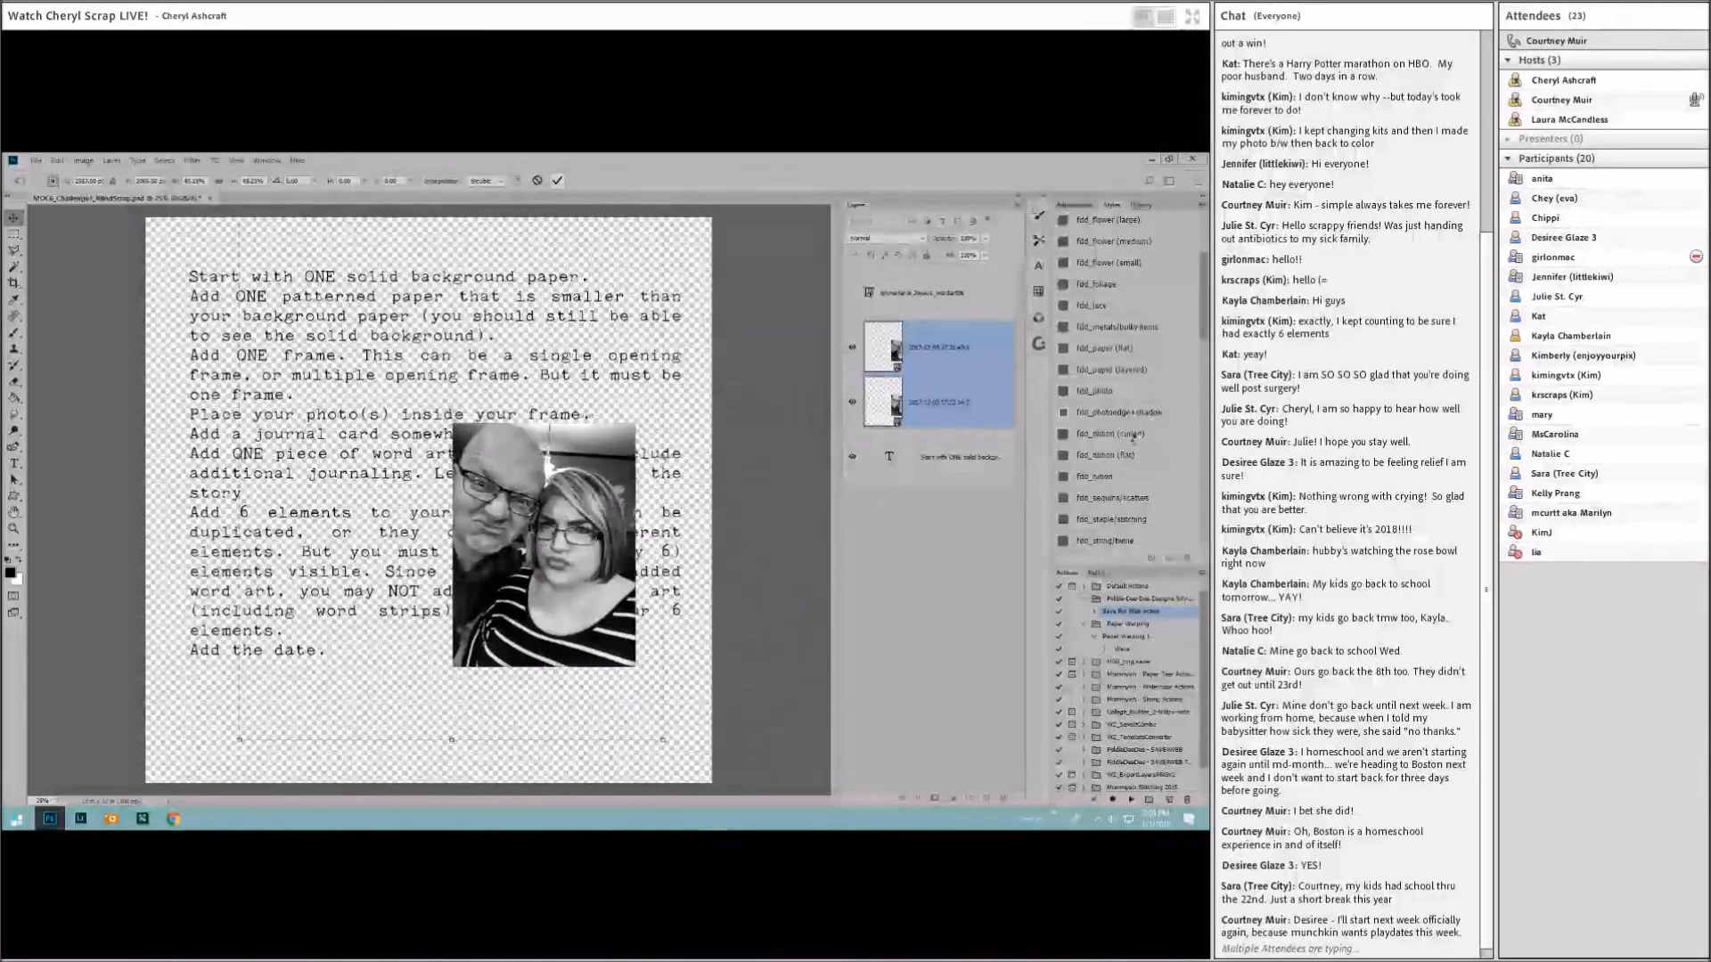
click(557, 181)
Step: Apply the photoedge+shadow style to both photos and place them side by side near the page's bottom, smiling photo on the left
click(1114, 394)
click(944, 348)
mouse_move(544, 526)
mouse_down()
mouse_move(466, 604)
mouse_move(619, 604)
mouse_move(574, 604)
mouse_up()
drag(563, 467, 406, 545)
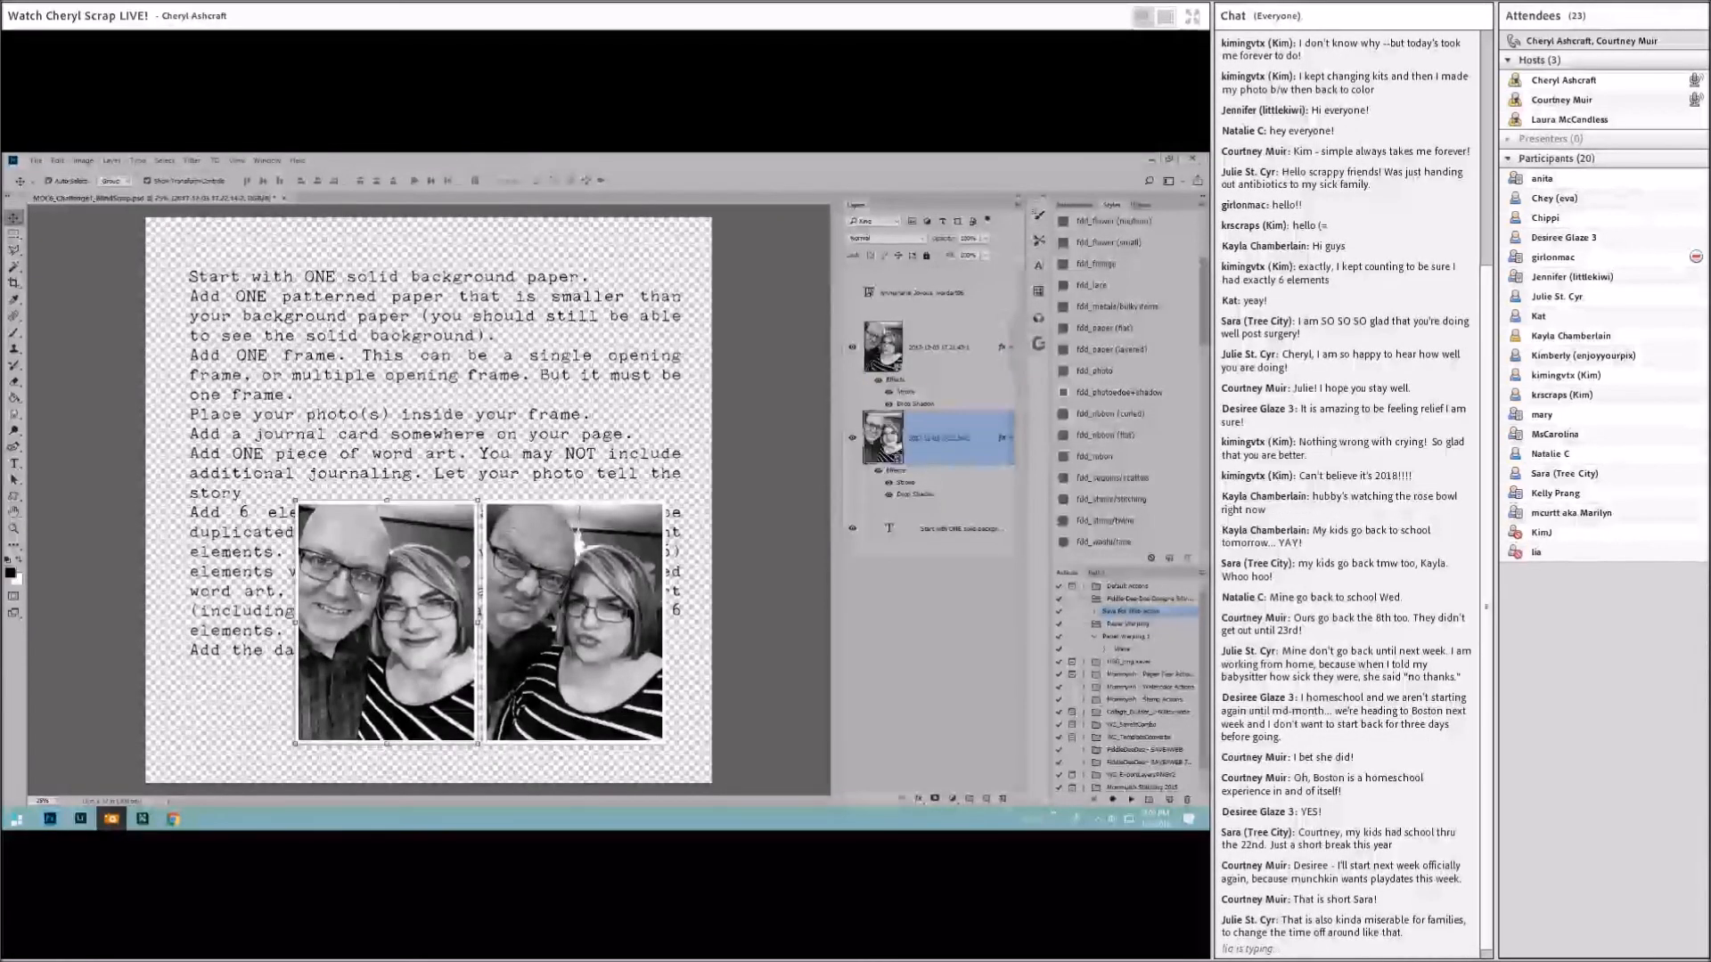
Step: Switch to ACDSee, enlarge its window and return to the beginning of the 2017 category's thumbnails
click(110, 819)
drag(451, 274, 489, 276)
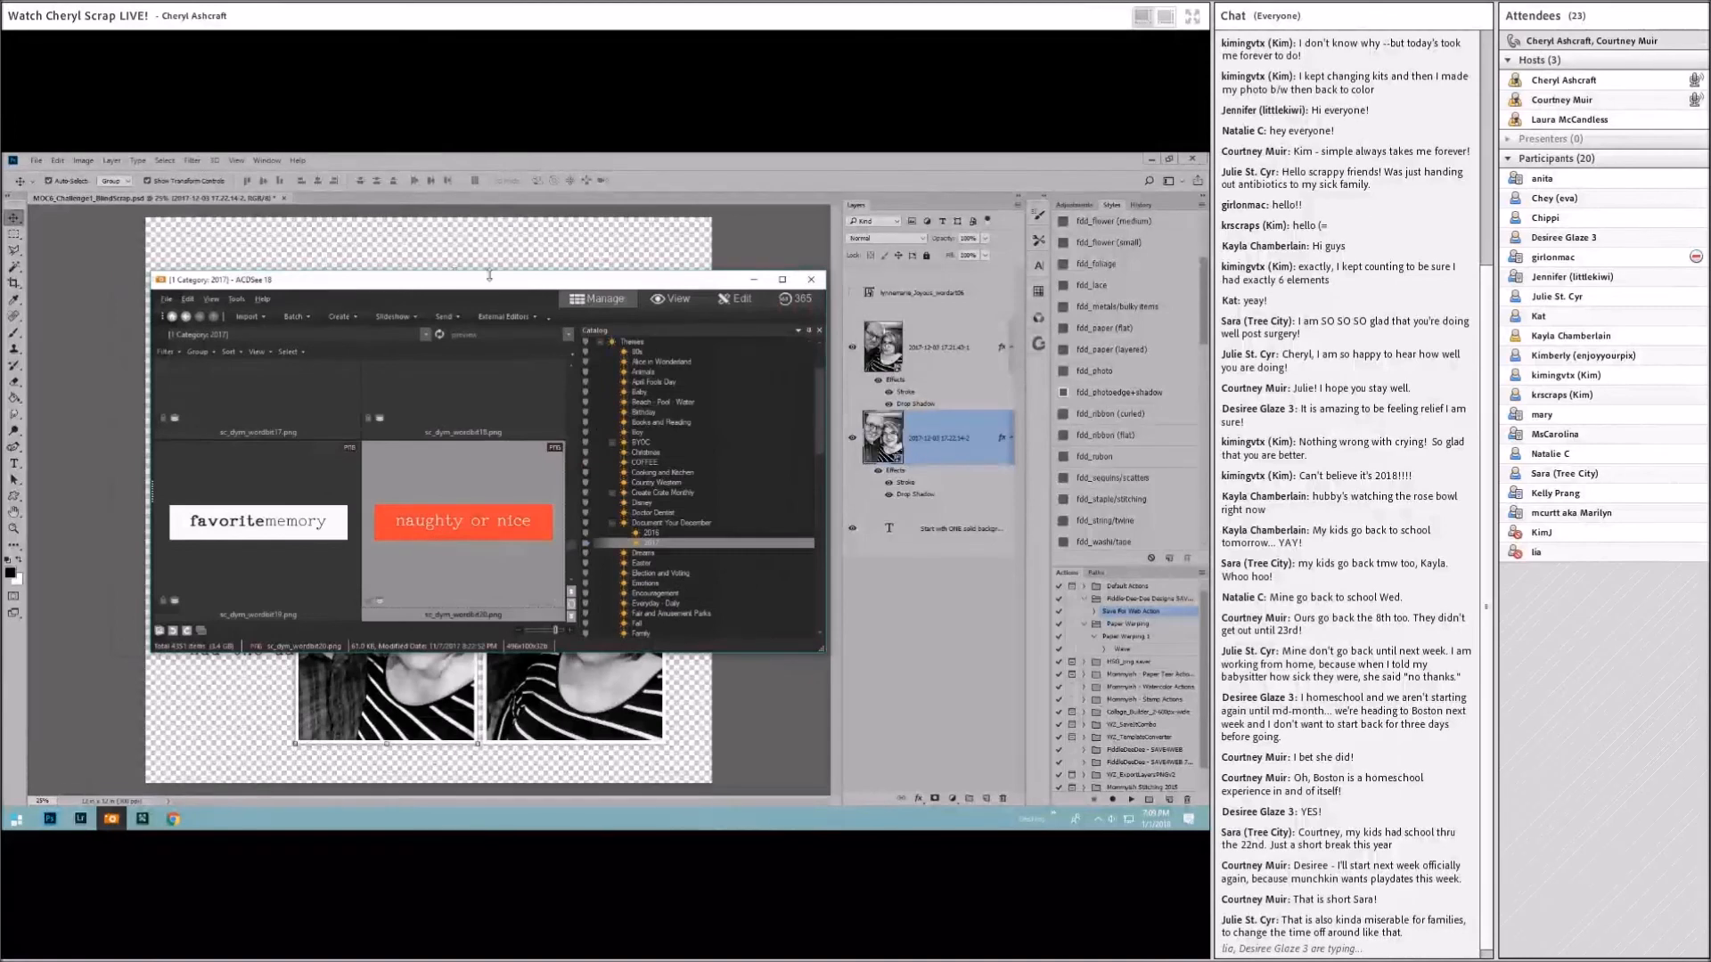
click(782, 279)
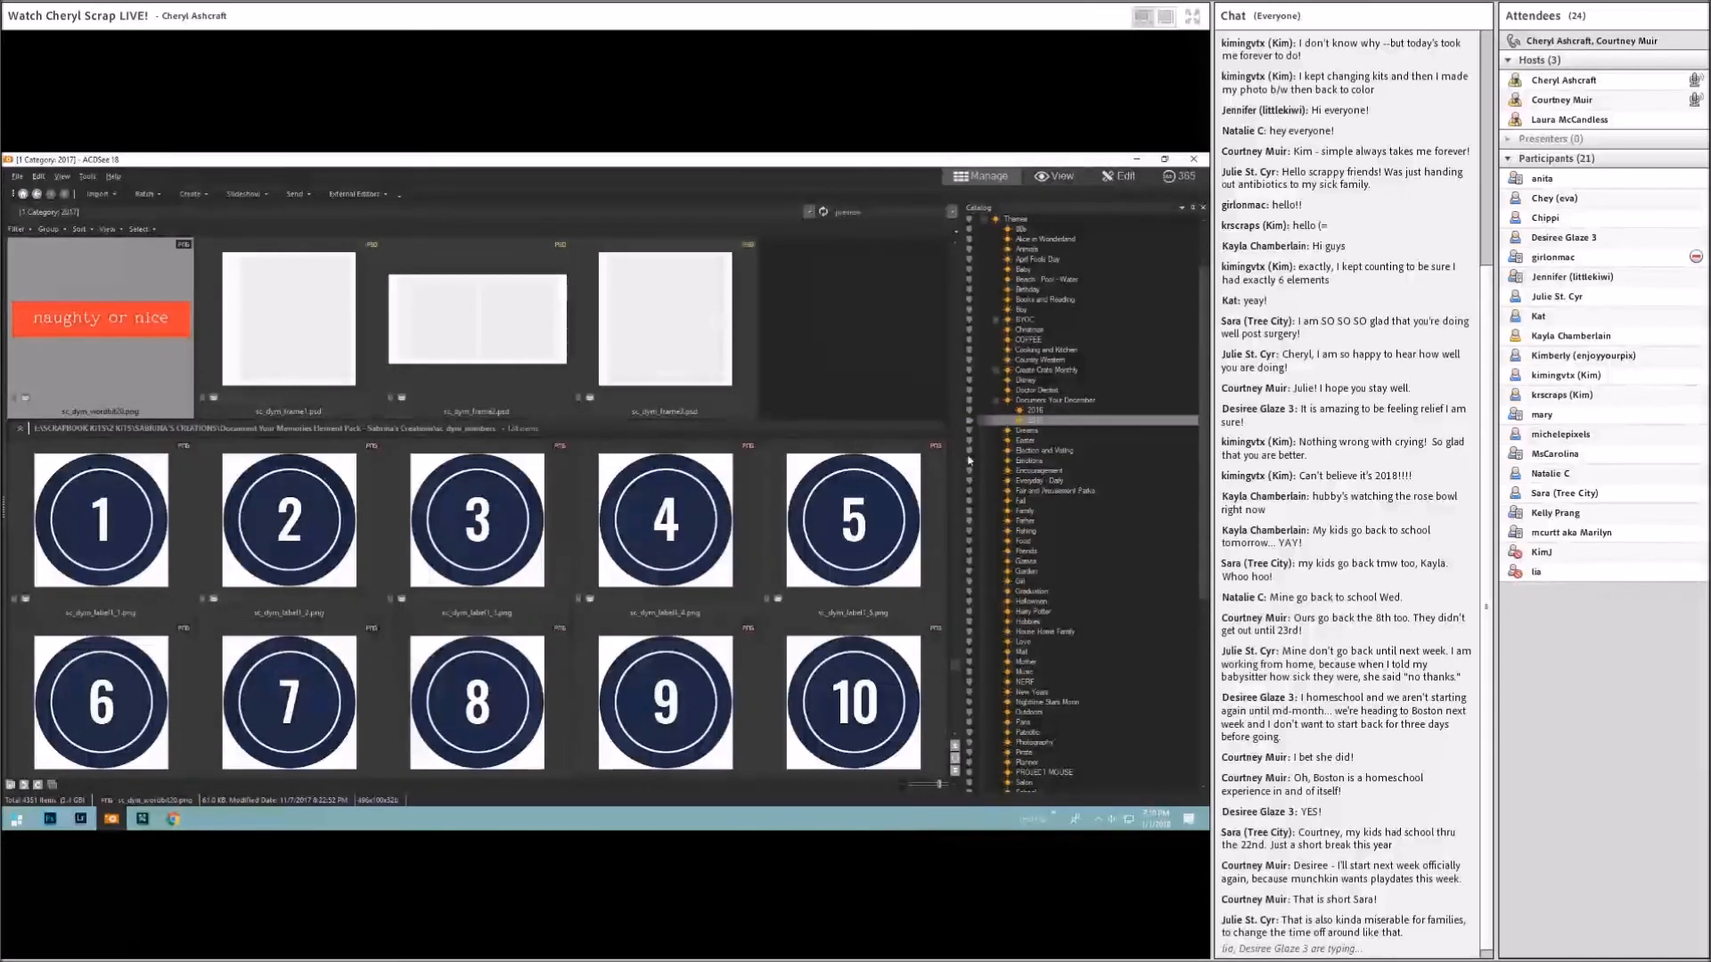
drag(954, 670, 949, 254)
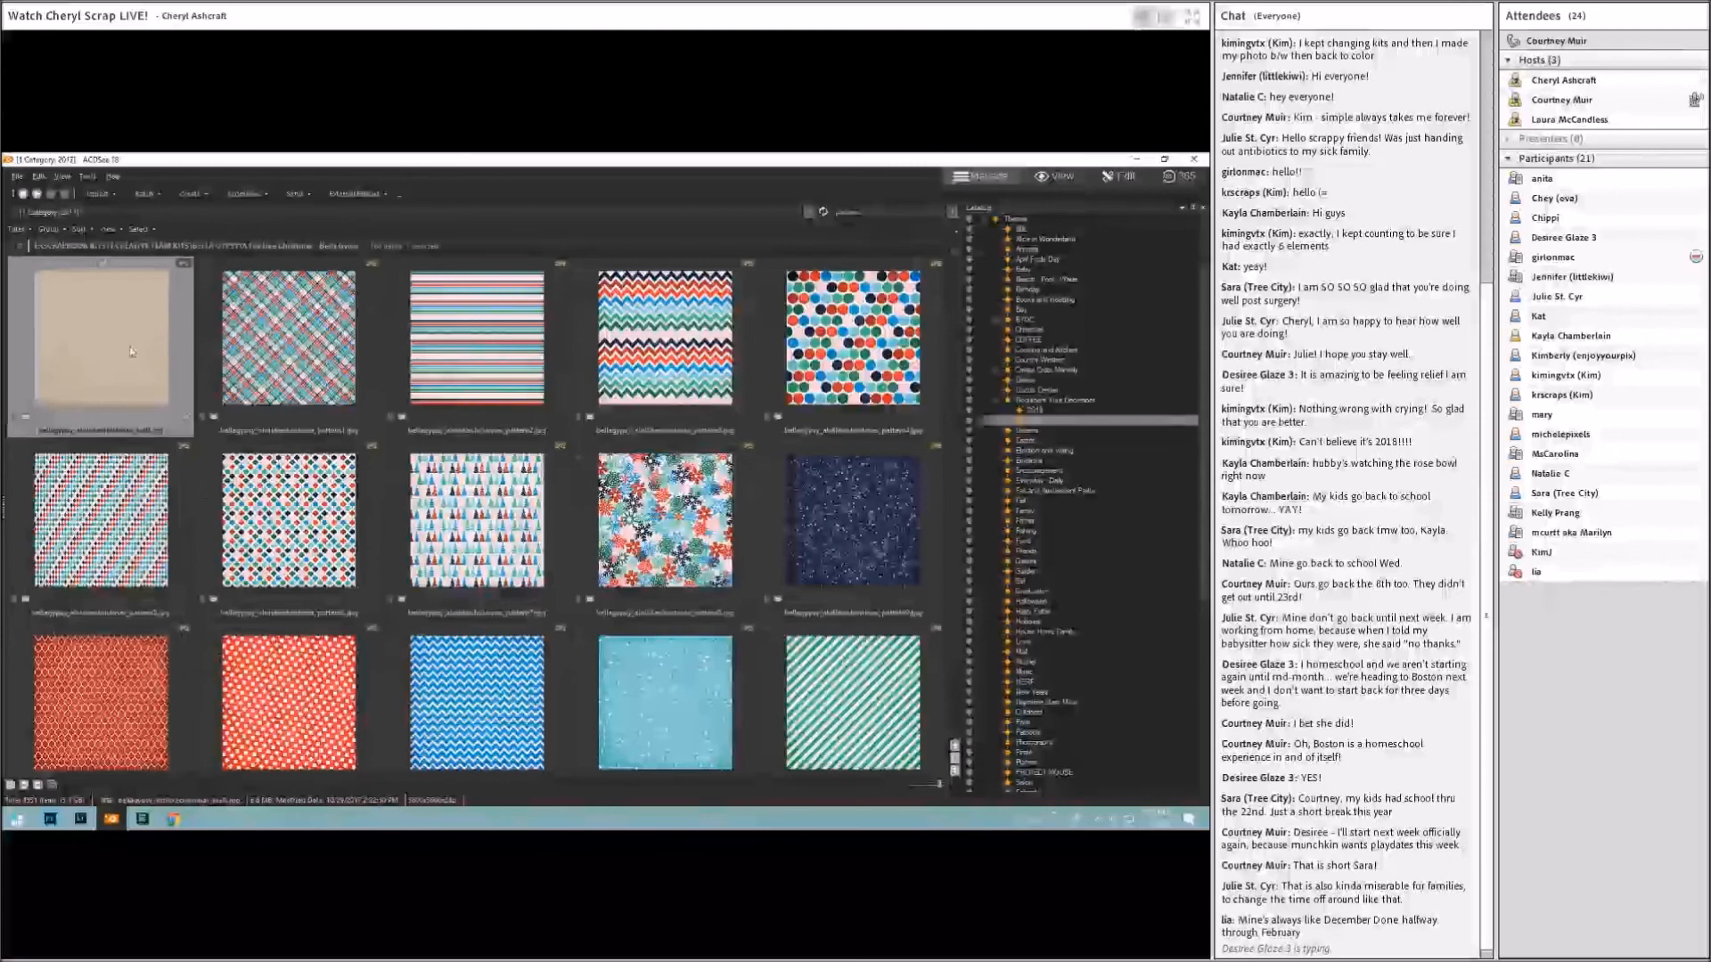
Step: Find the light grey solid paper bellagypsy_alotlikechristmas_solid11.jpg and open it in Photoshop
scroll(493, 545, down, 1)
scroll(493, 546, down, 1)
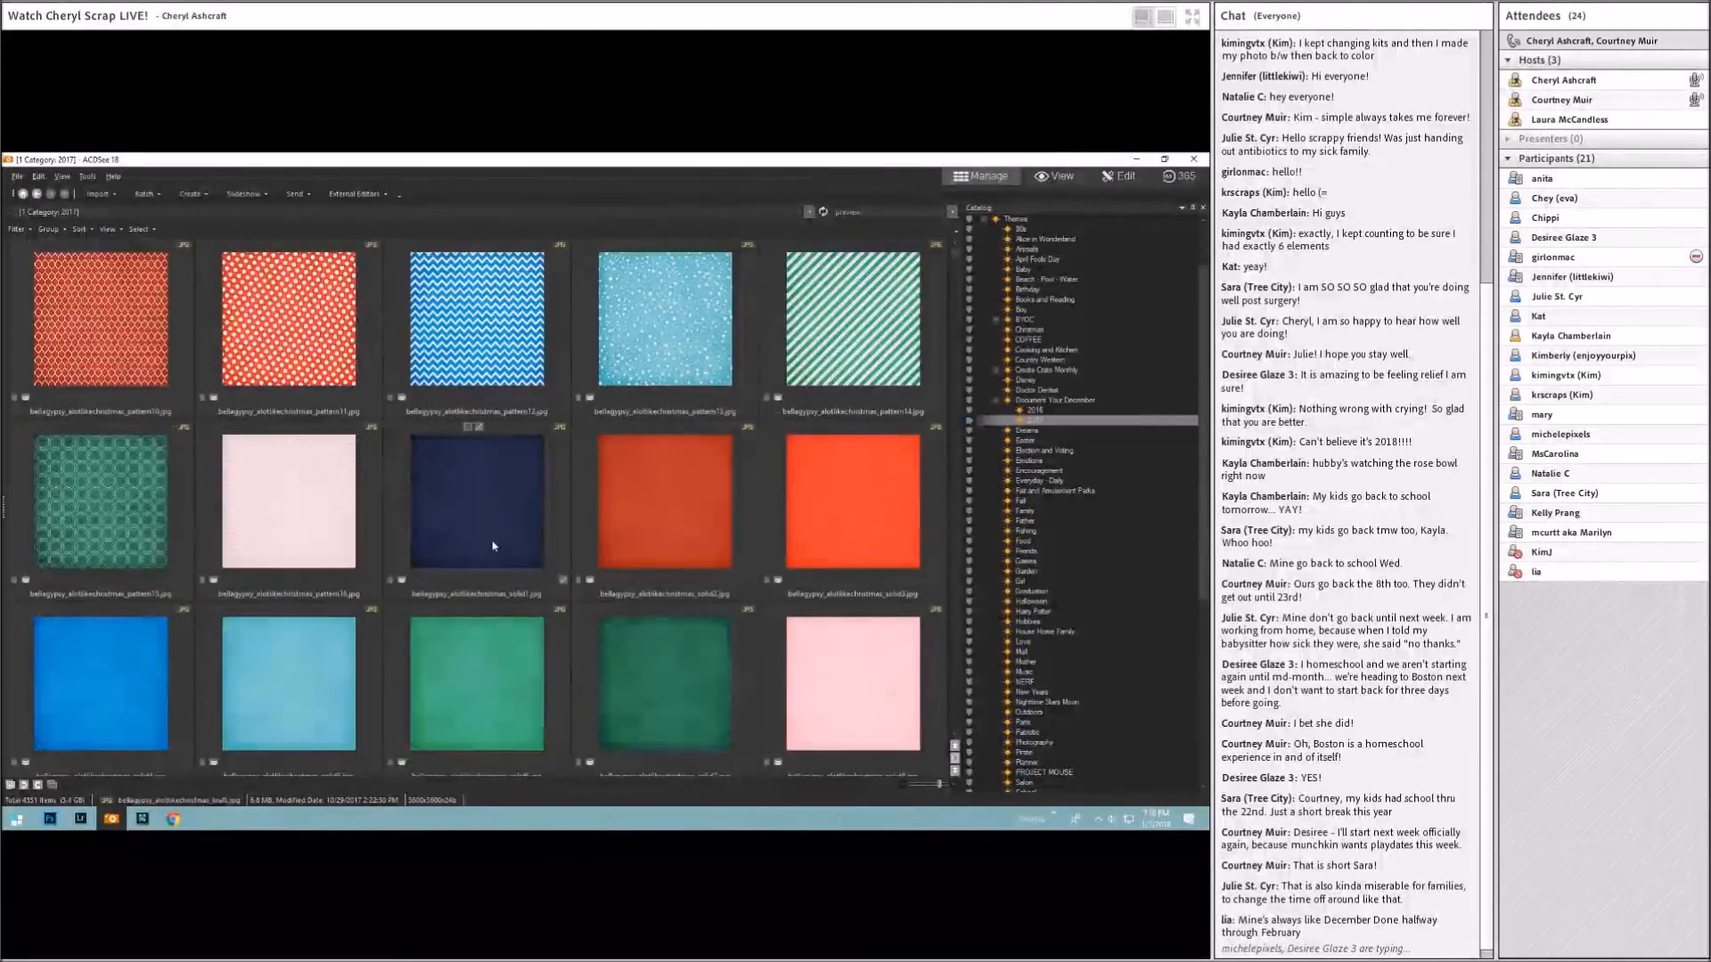
scroll(492, 545, down, 2)
click(487, 533)
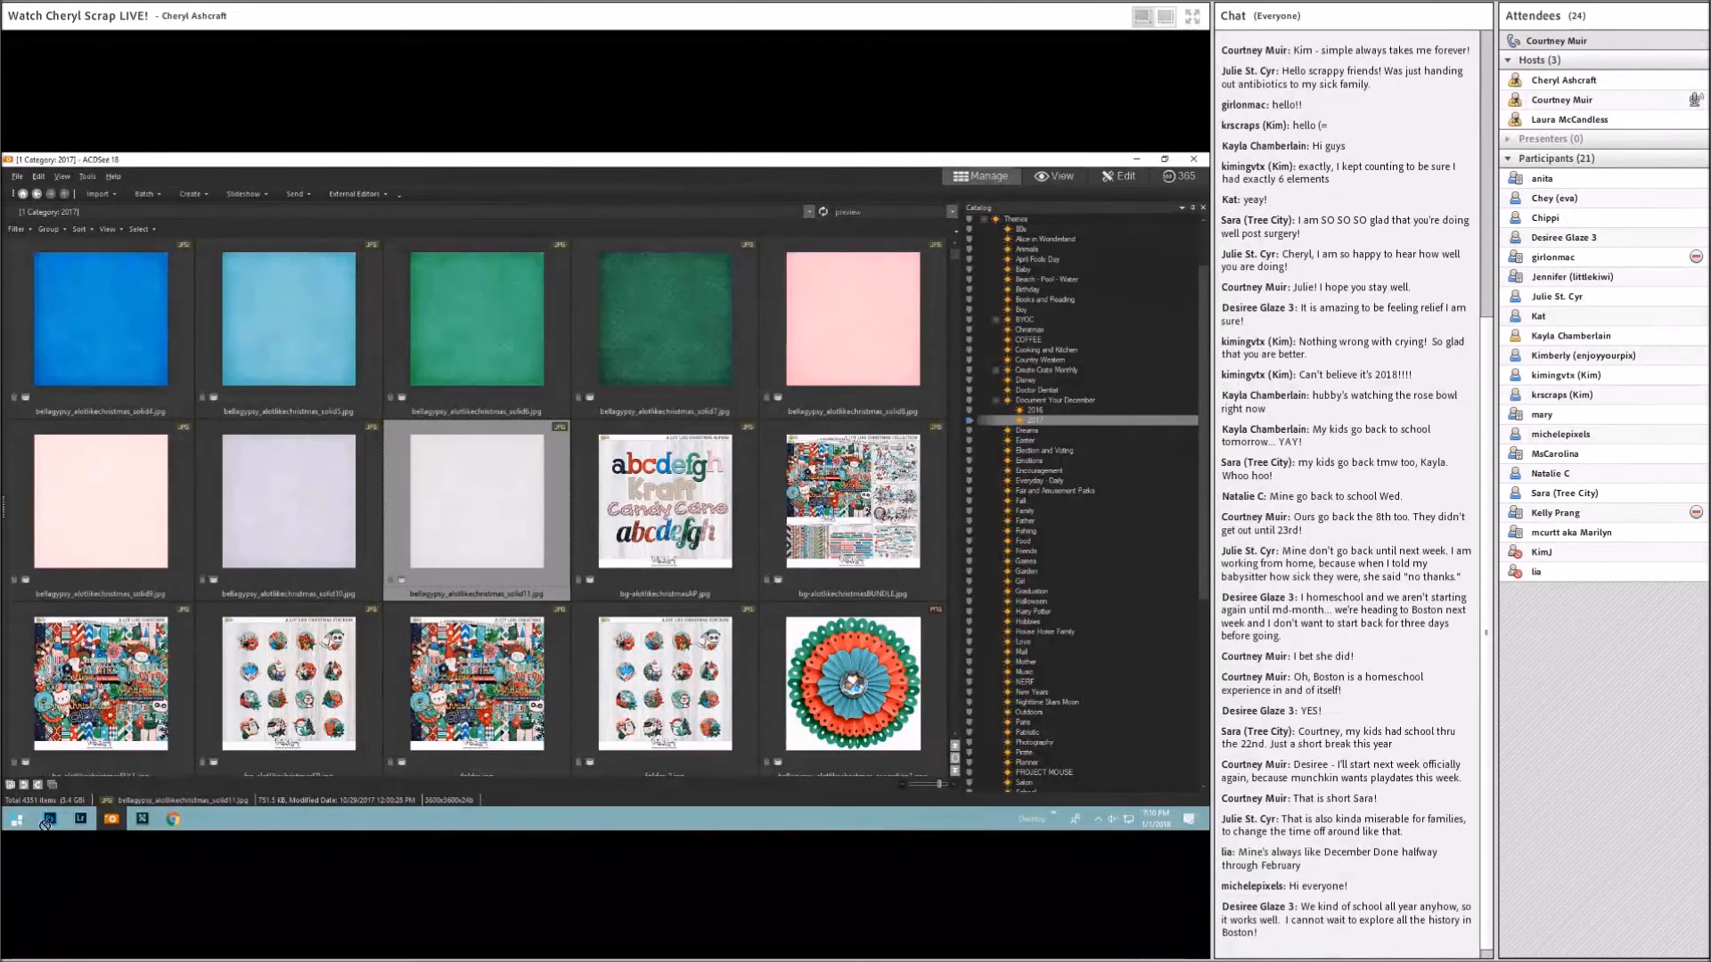
drag(486, 533, 470, 481)
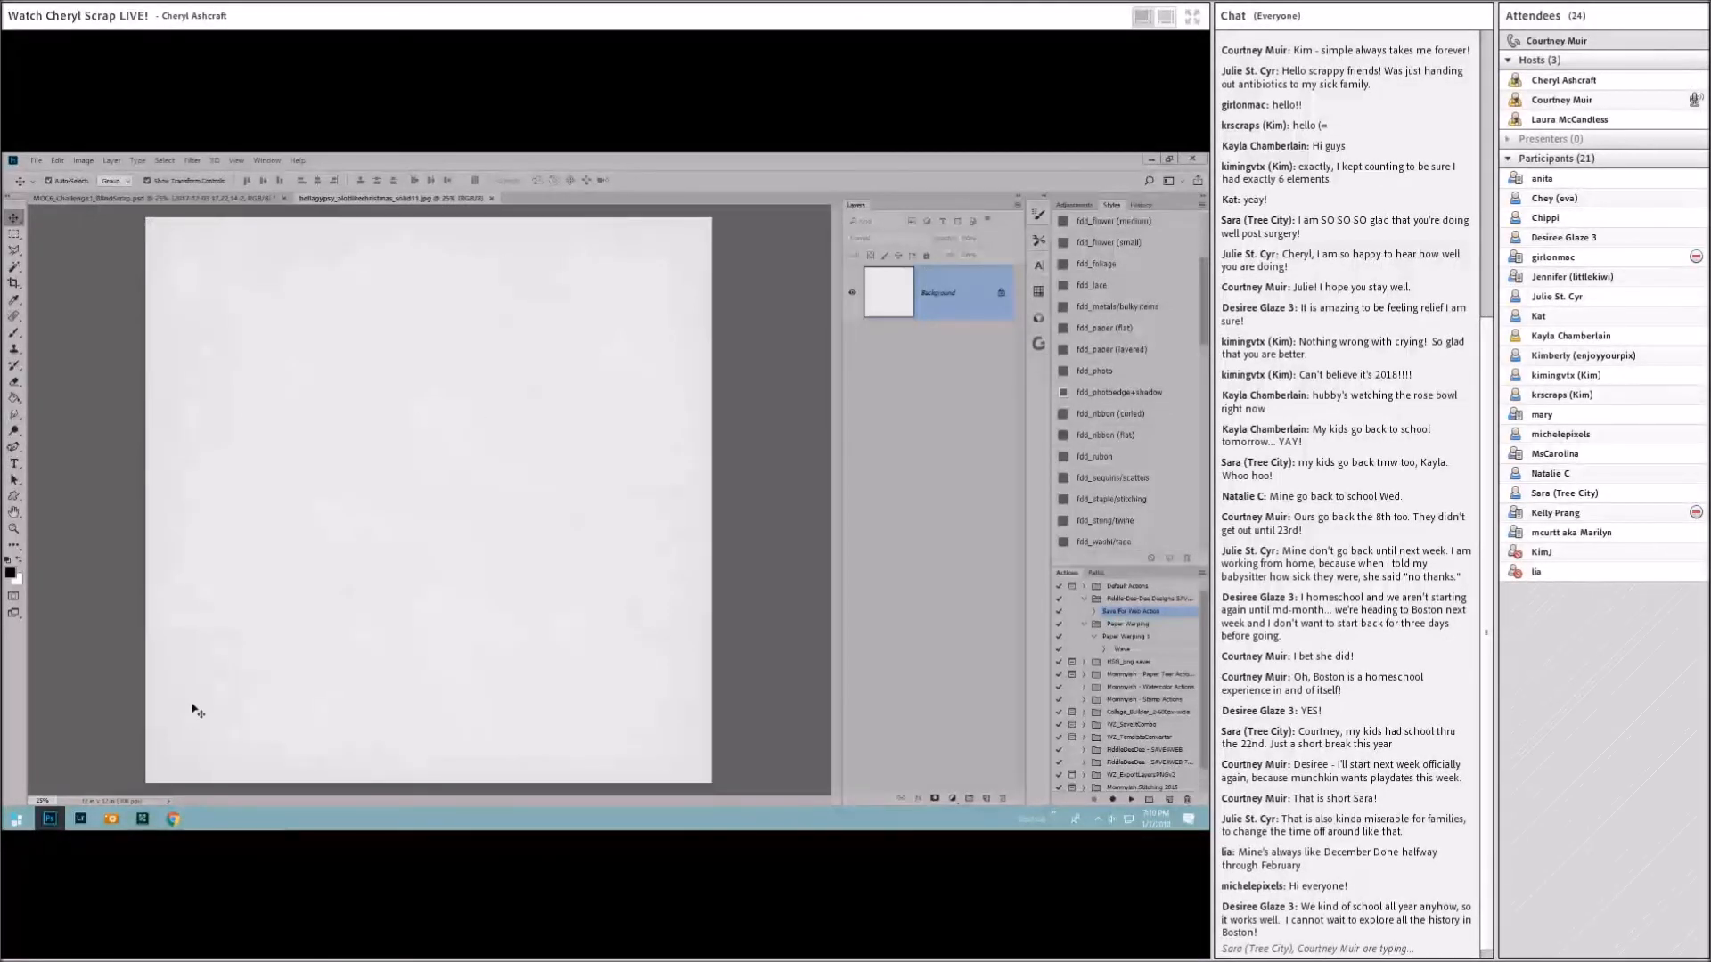
Step: Switch back to ACDSee and look through the 2017 category for another paper, as far as the APennington_DYD_25 P&B papers
mouse_move(145, 819)
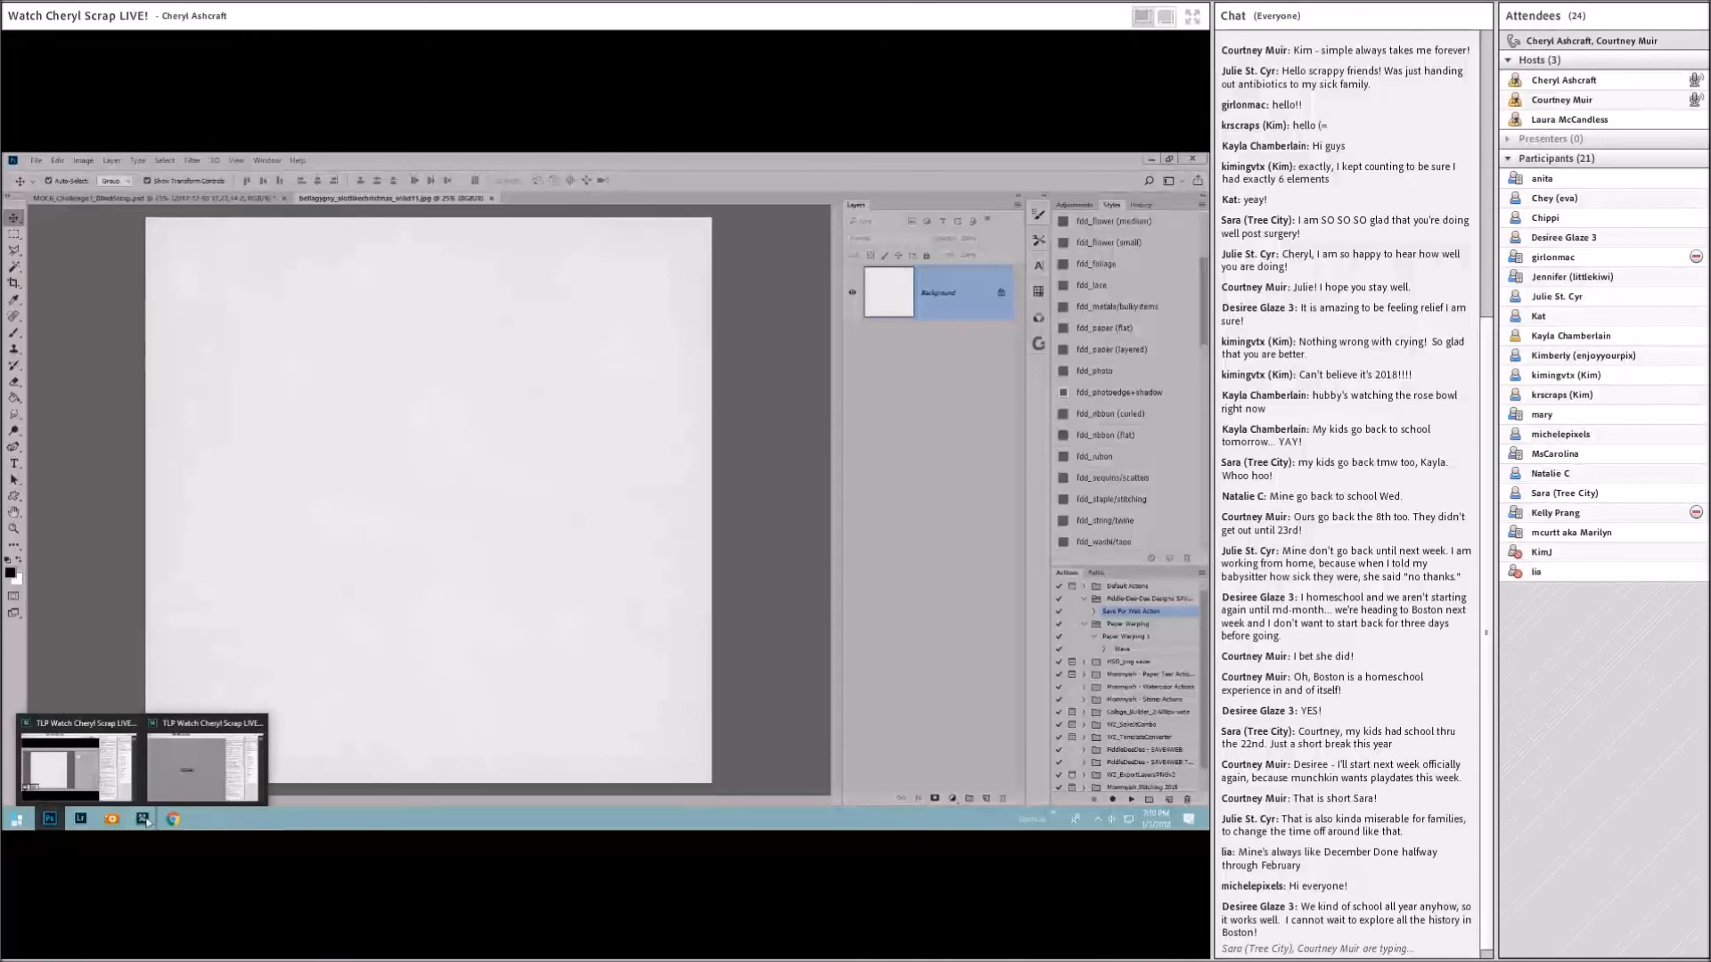
click(111, 819)
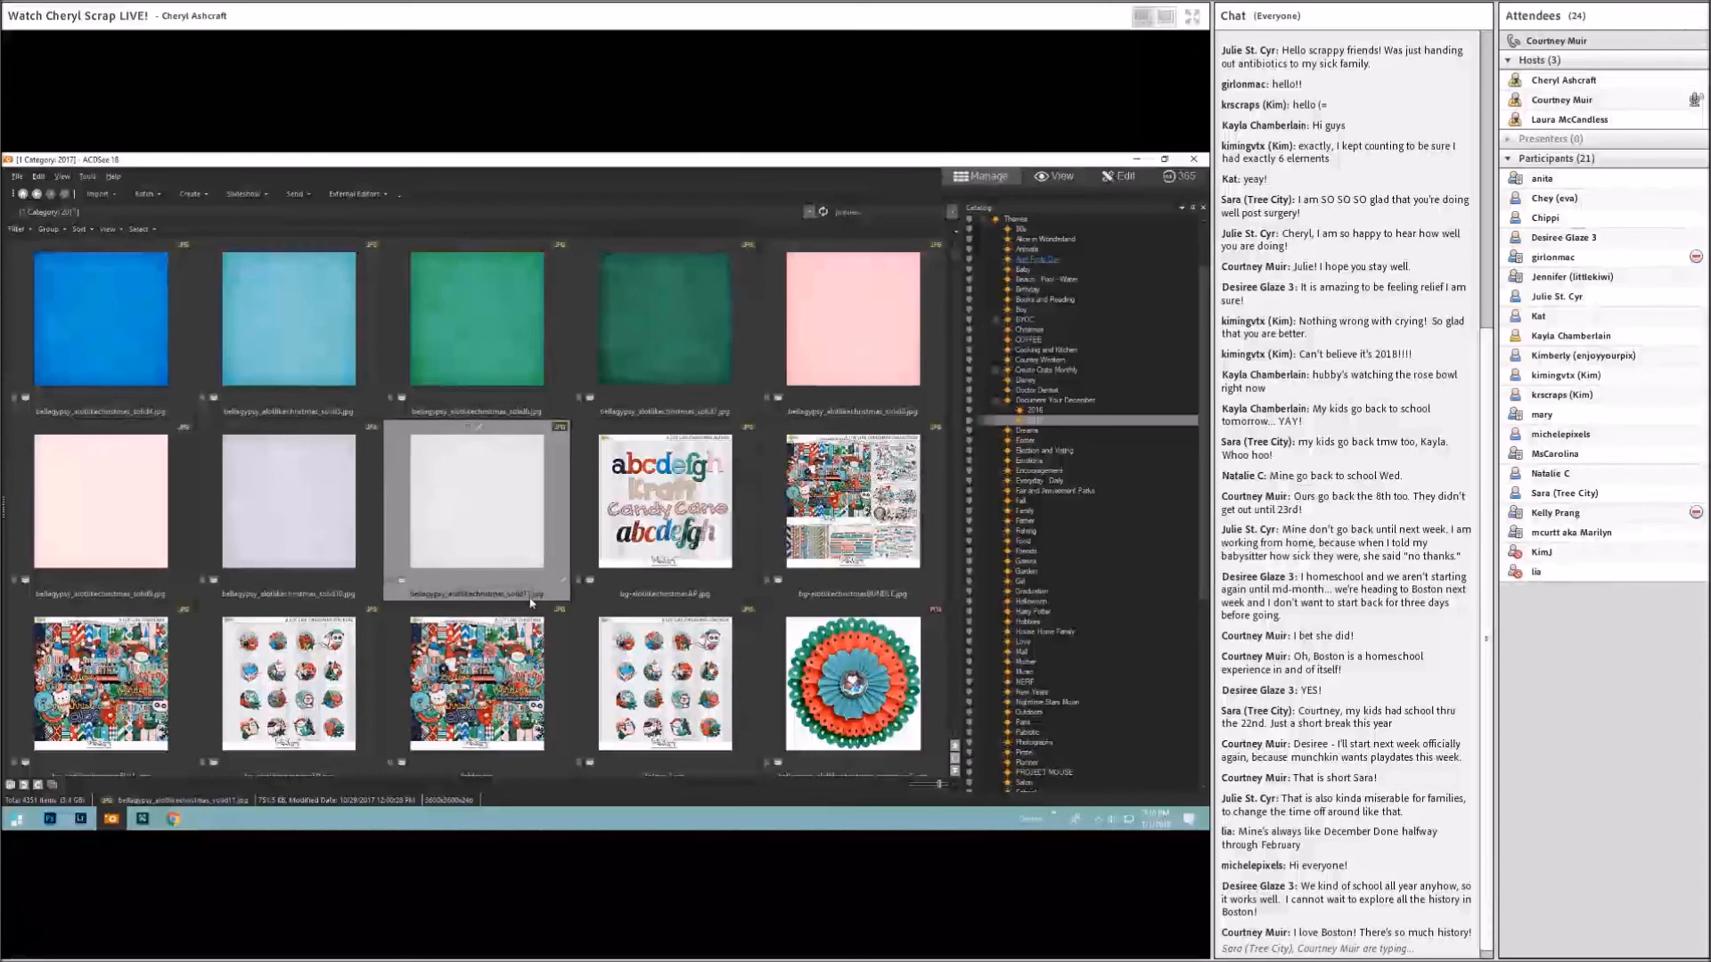
scroll(531, 603, down, 3)
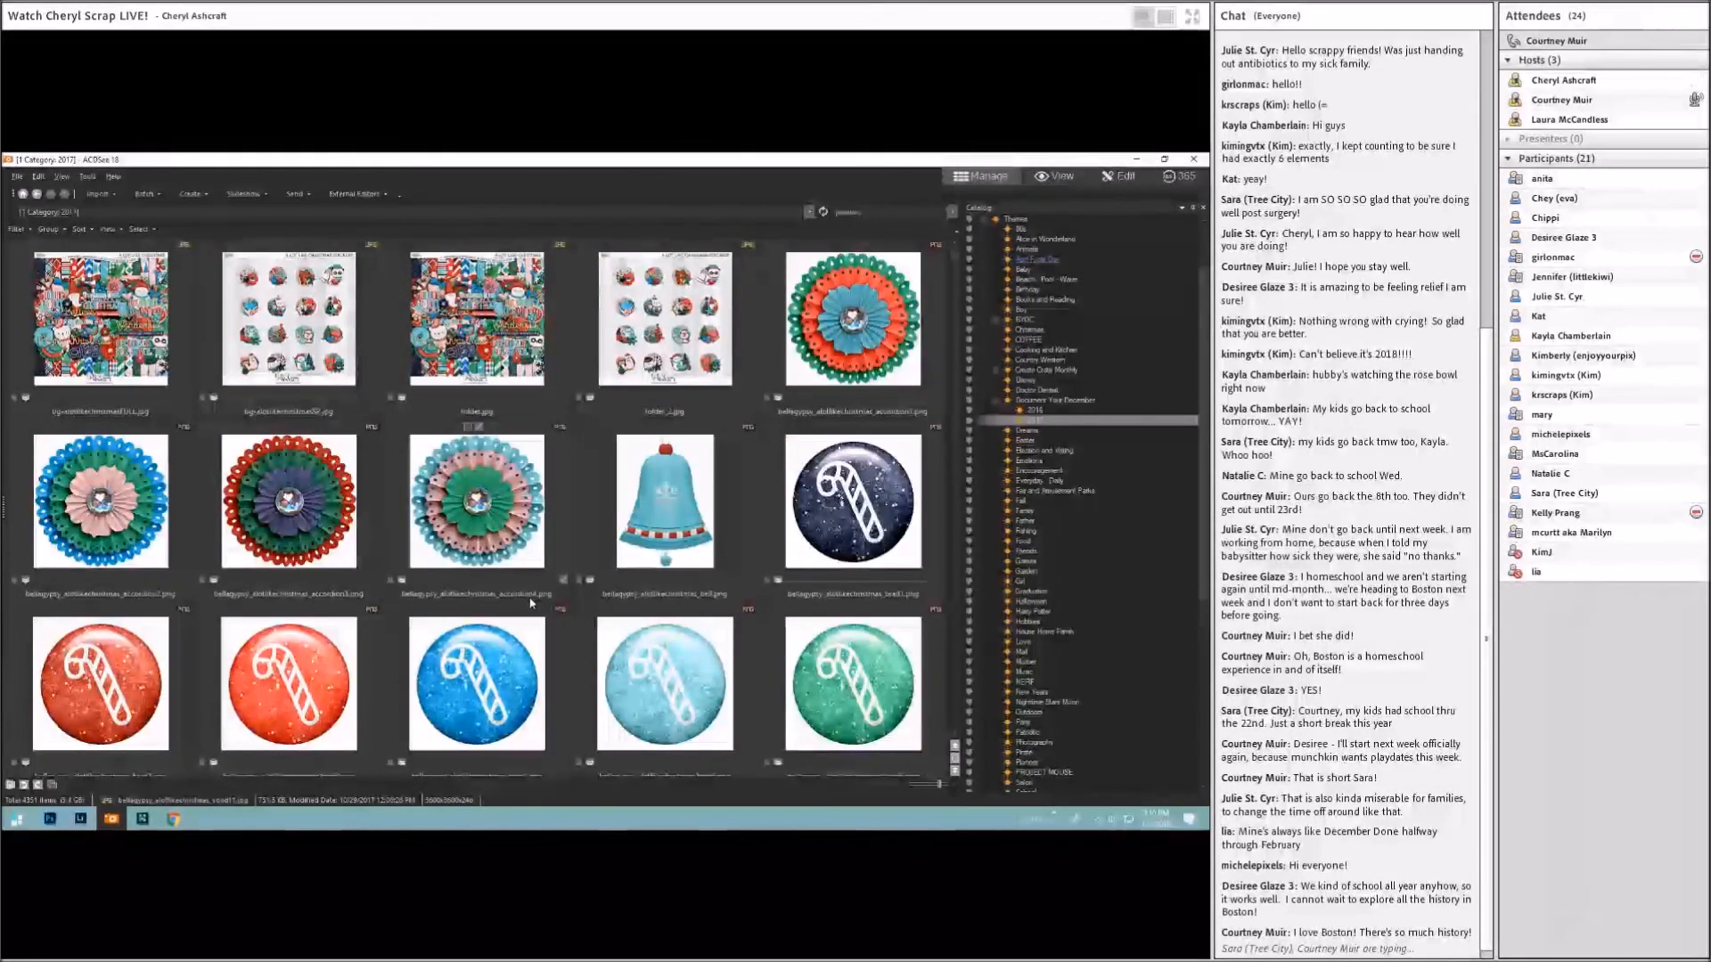
scroll(531, 603, down, 3)
scroll(531, 603, down, 3)
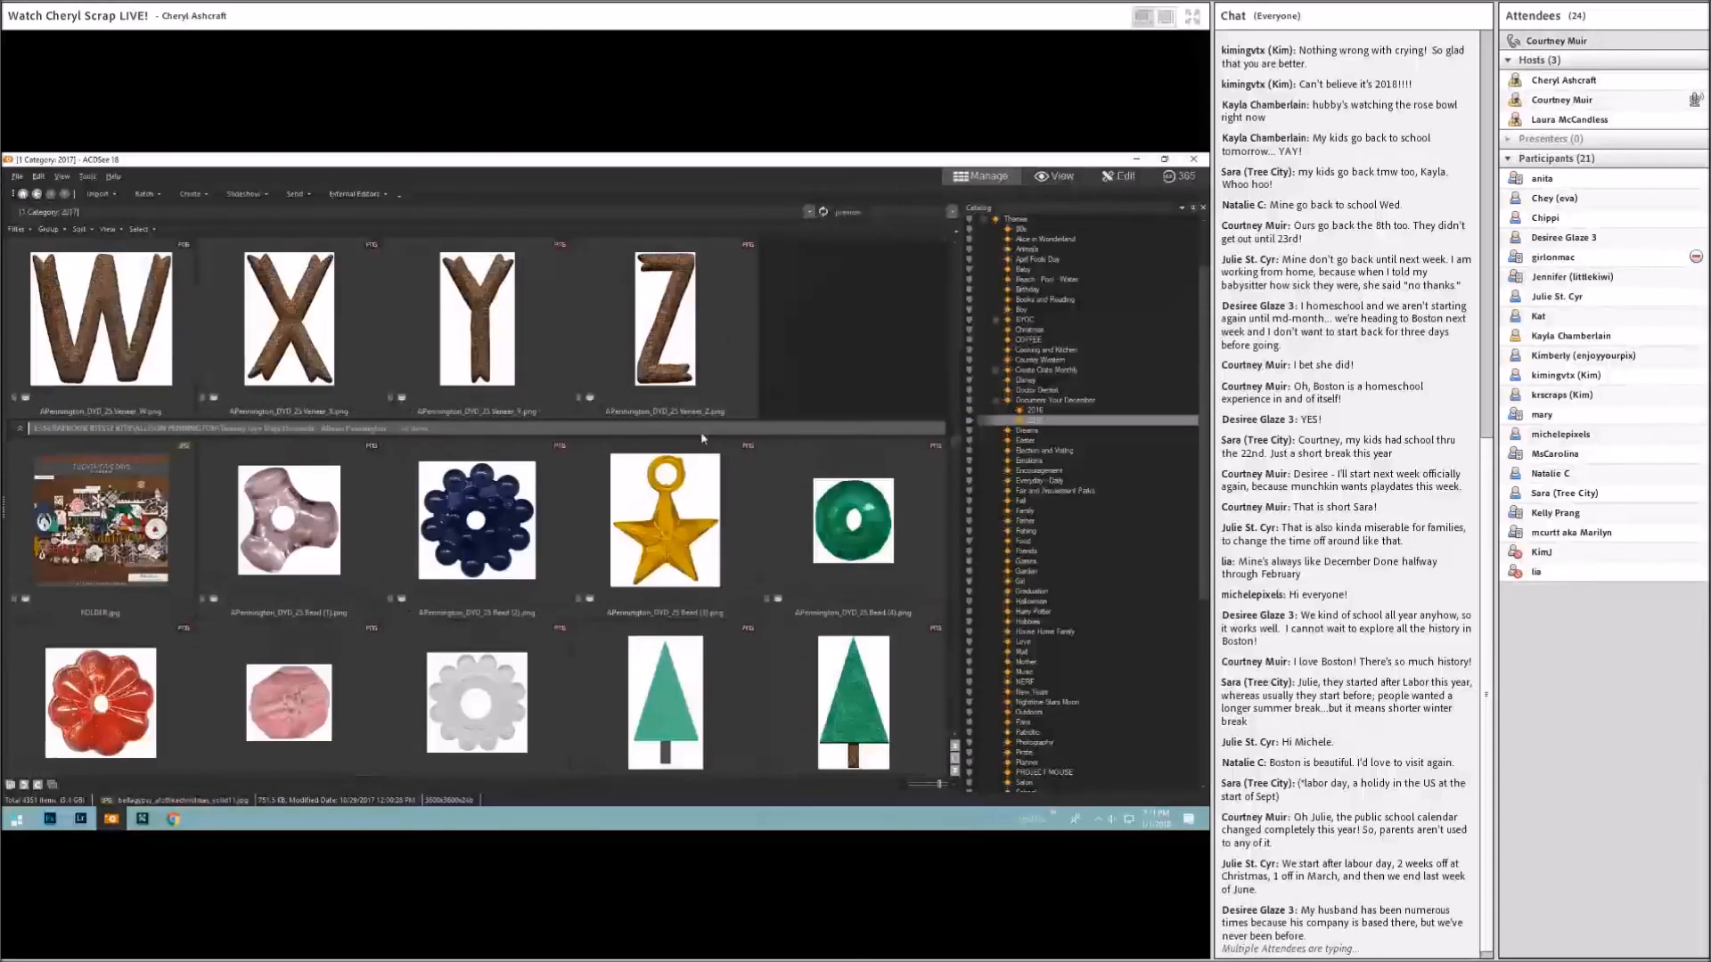
scroll(702, 438, down, 2)
scroll(703, 438, down, 10)
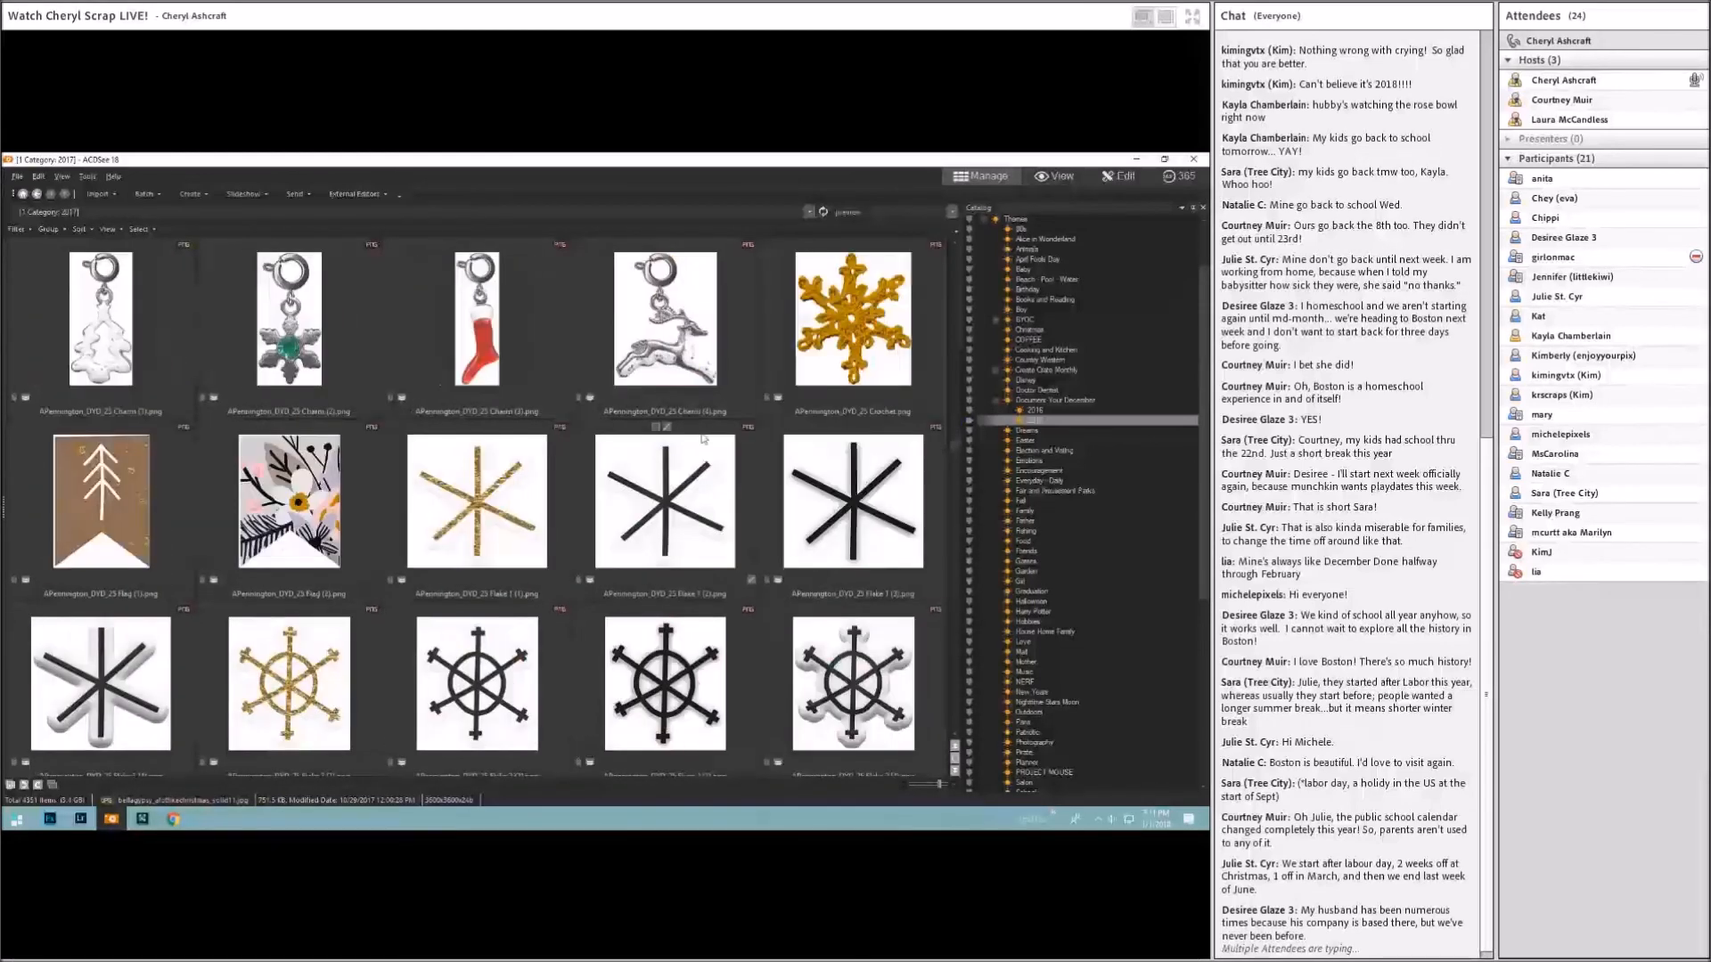
scroll(702, 439, down, 8)
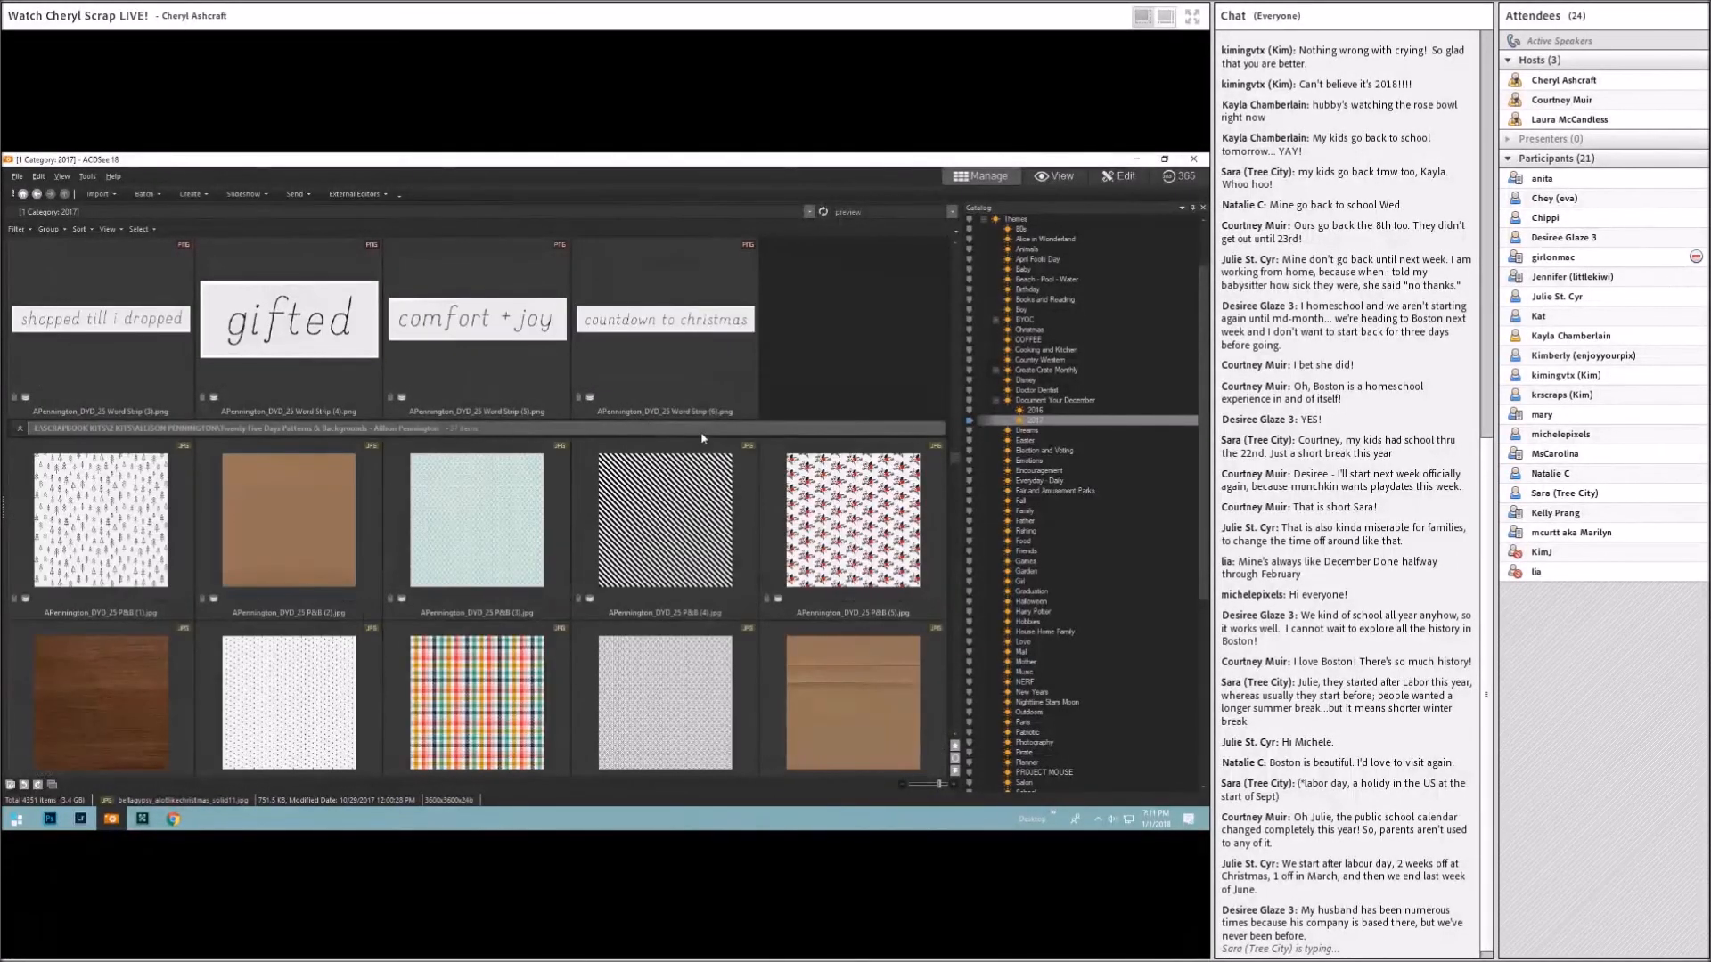
scroll(702, 438, down, 5)
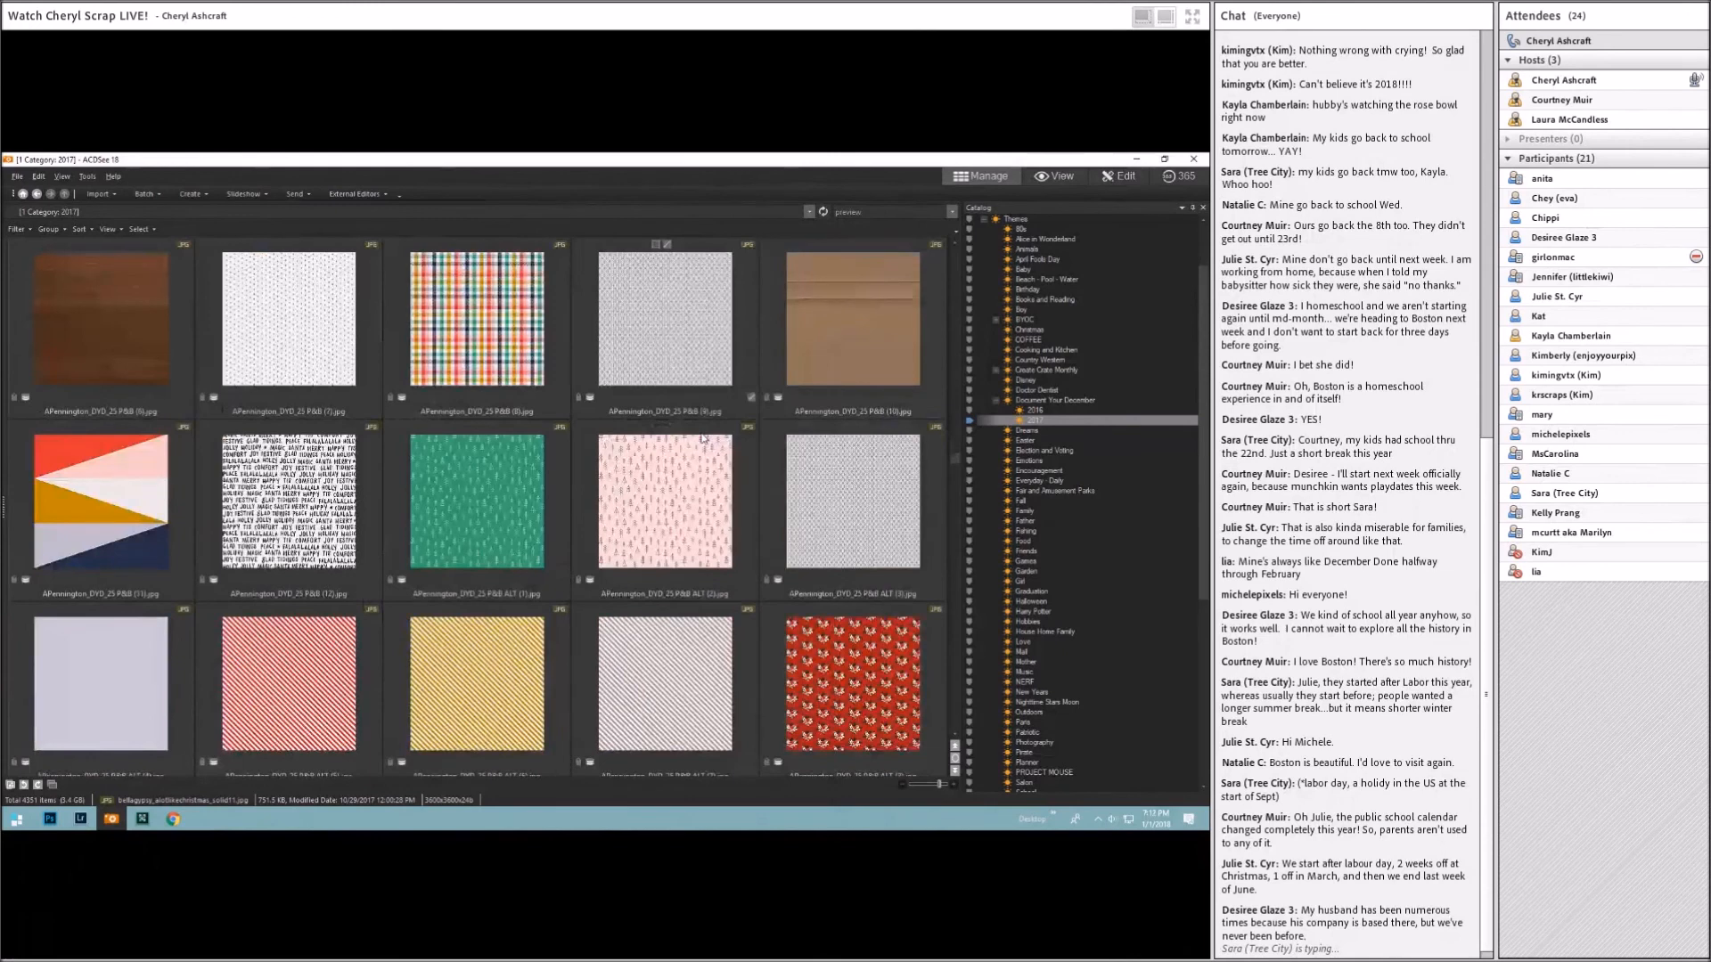
Step: Preview the creased kraft paper APennington_DYD_25 P&B (10).jpg at full view and open it in Photoshop
click(853, 318)
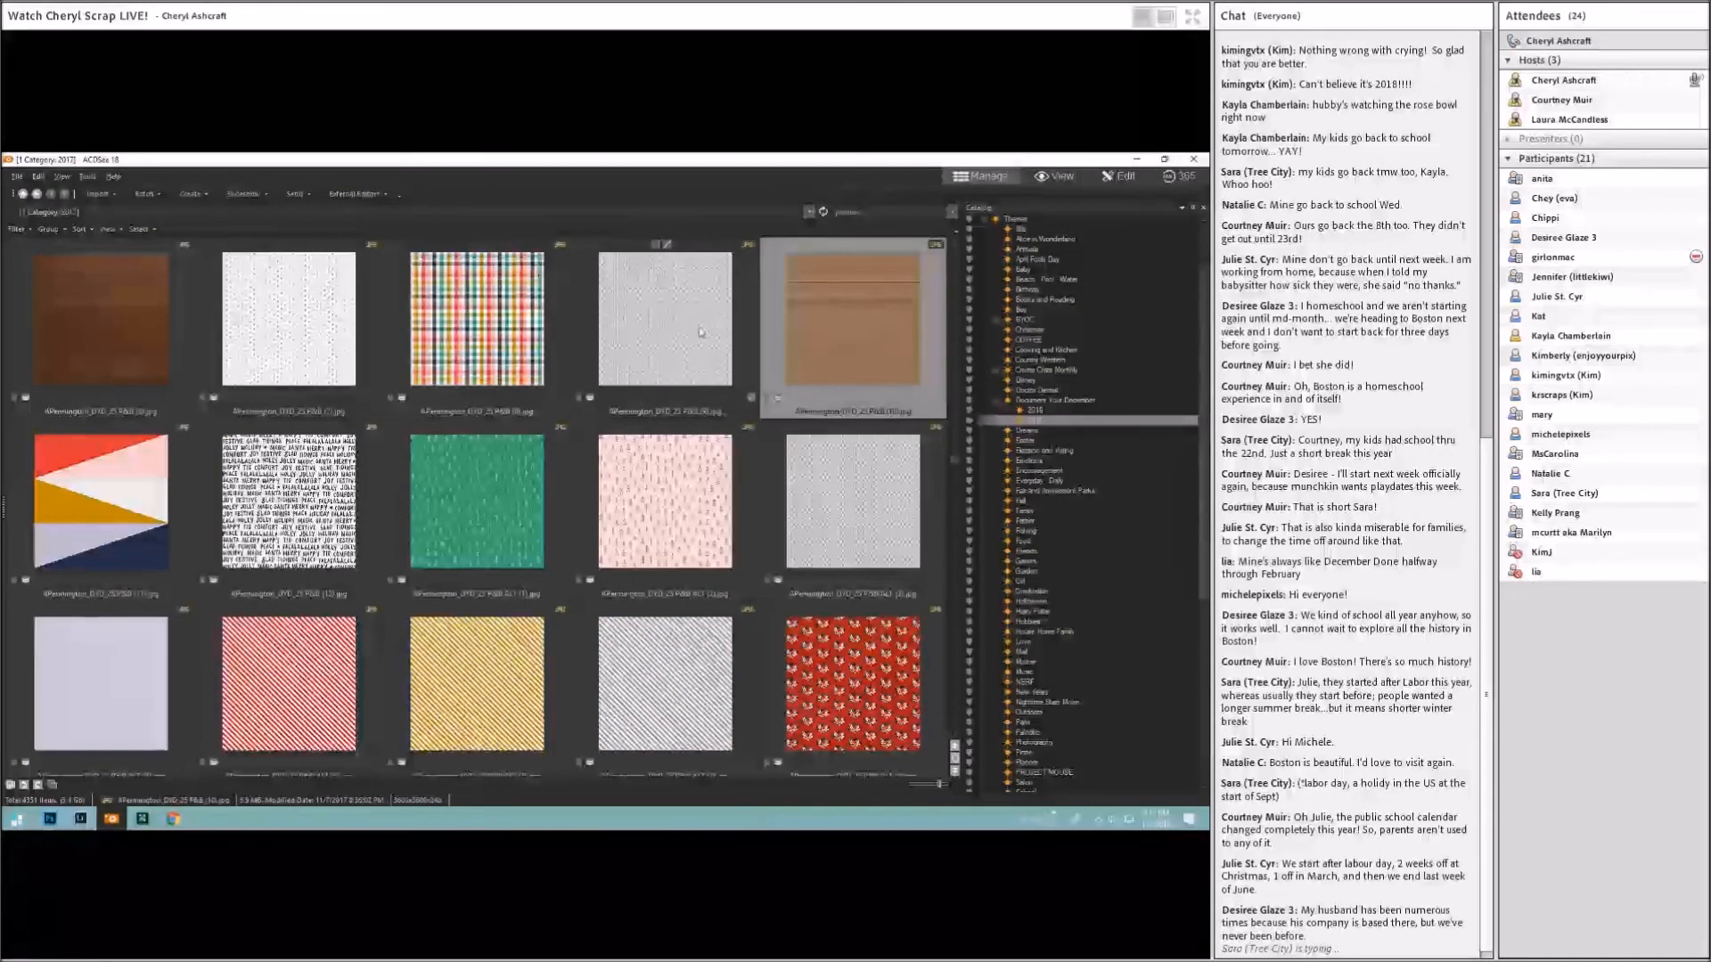
scroll(703, 356, up, 2)
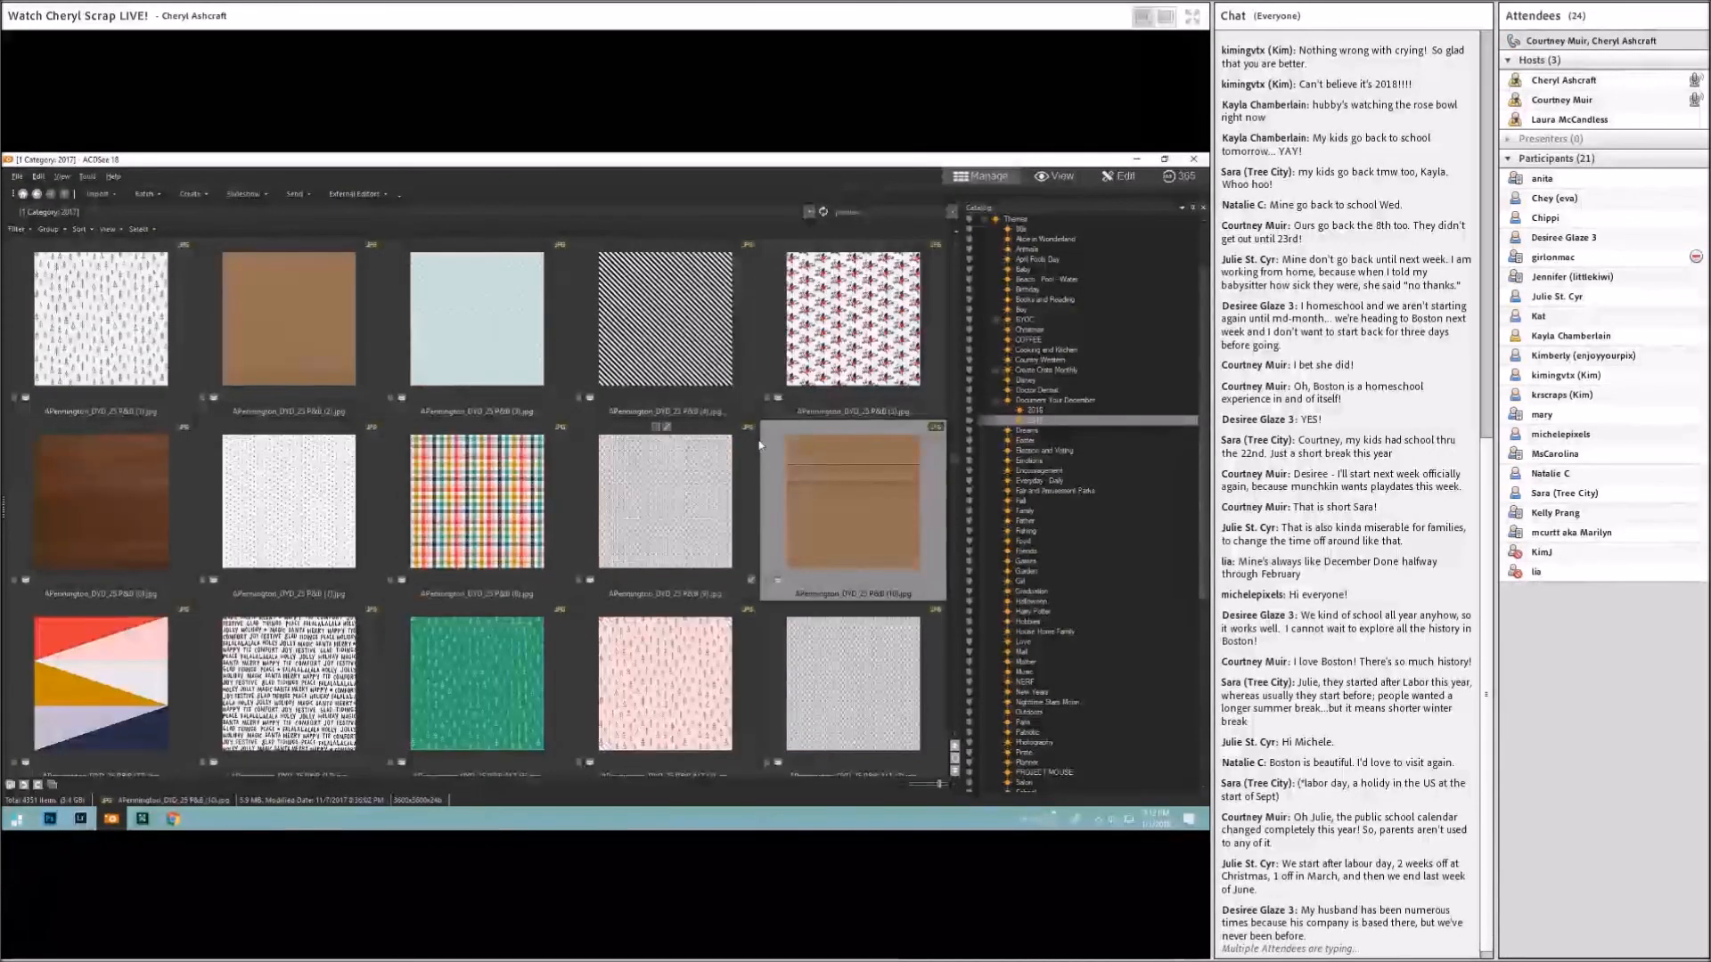
double_click(848, 495)
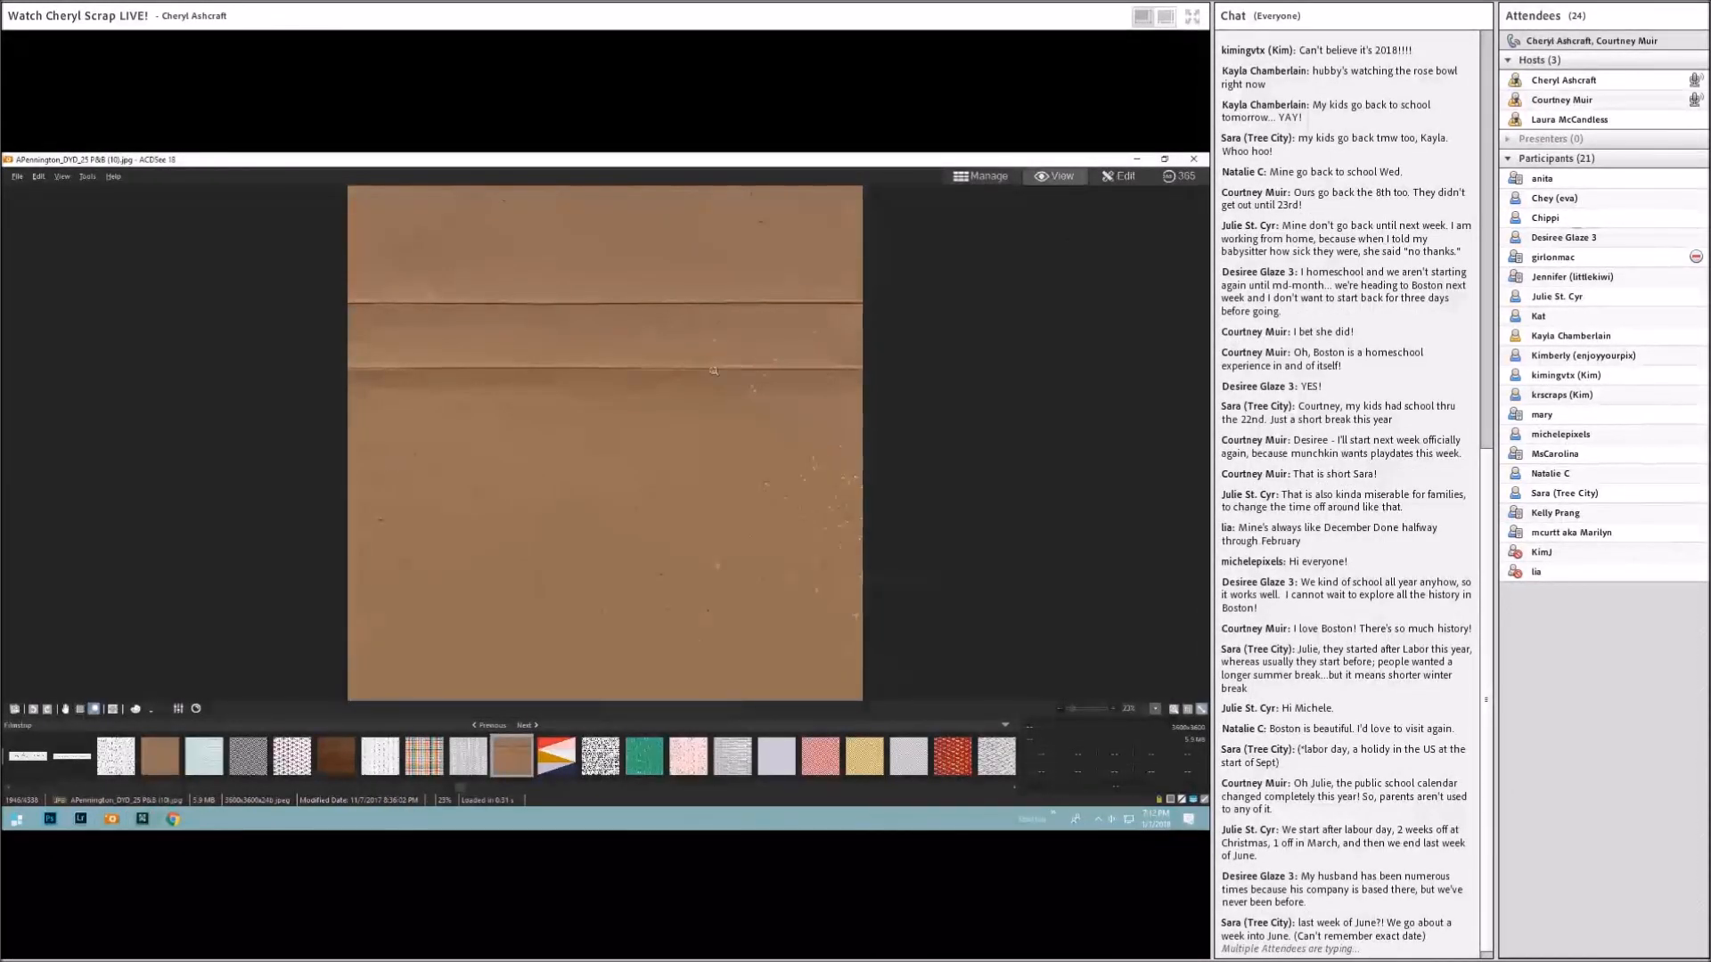
click(980, 175)
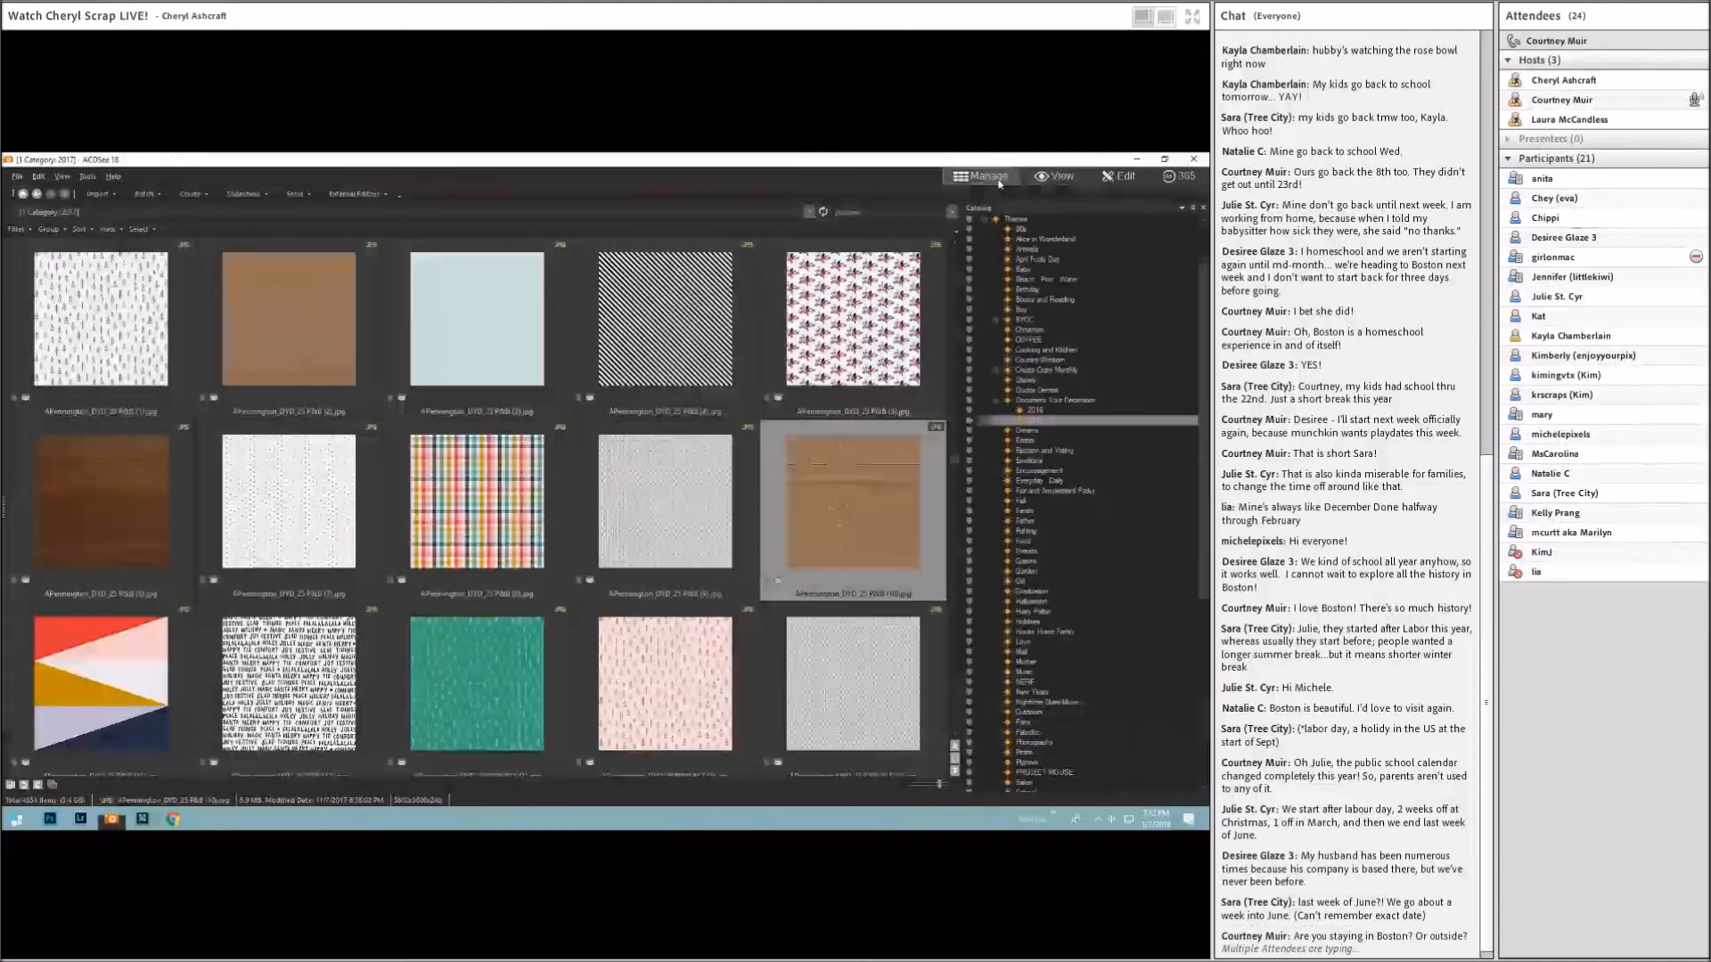
click(50, 819)
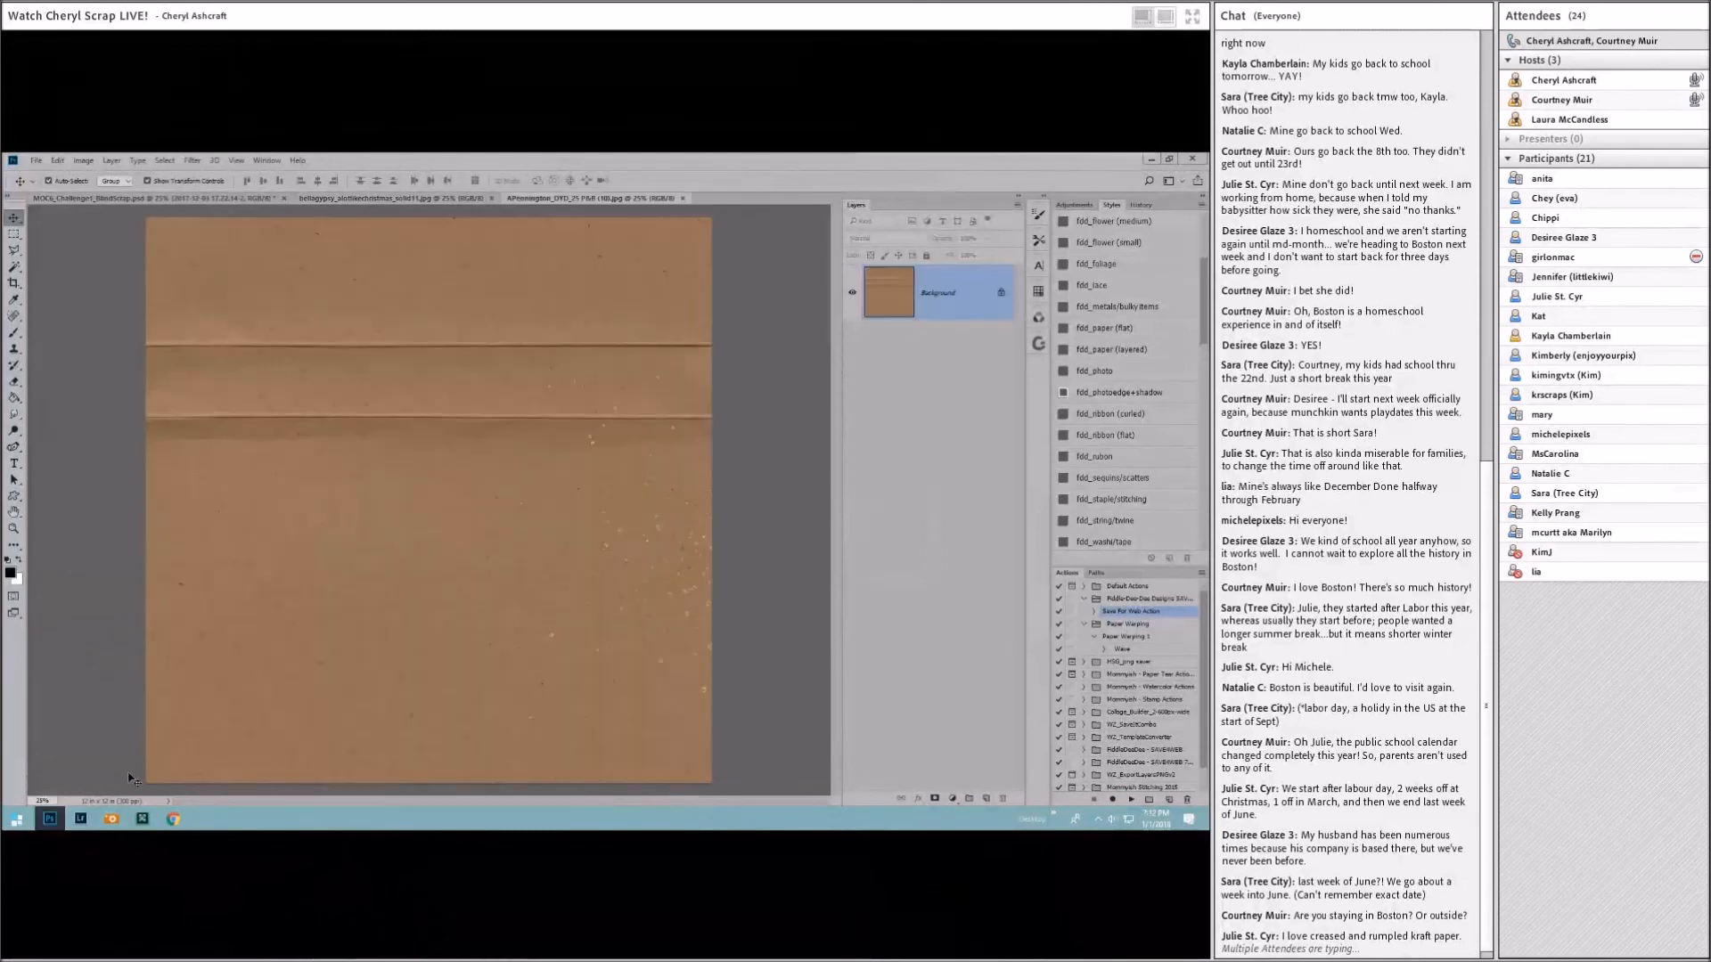
Step: Switch to ACDSee and look through the 2017 category for another background paper, as far as the MakeMerry papers
click(142, 819)
scroll(595, 528, down, 5)
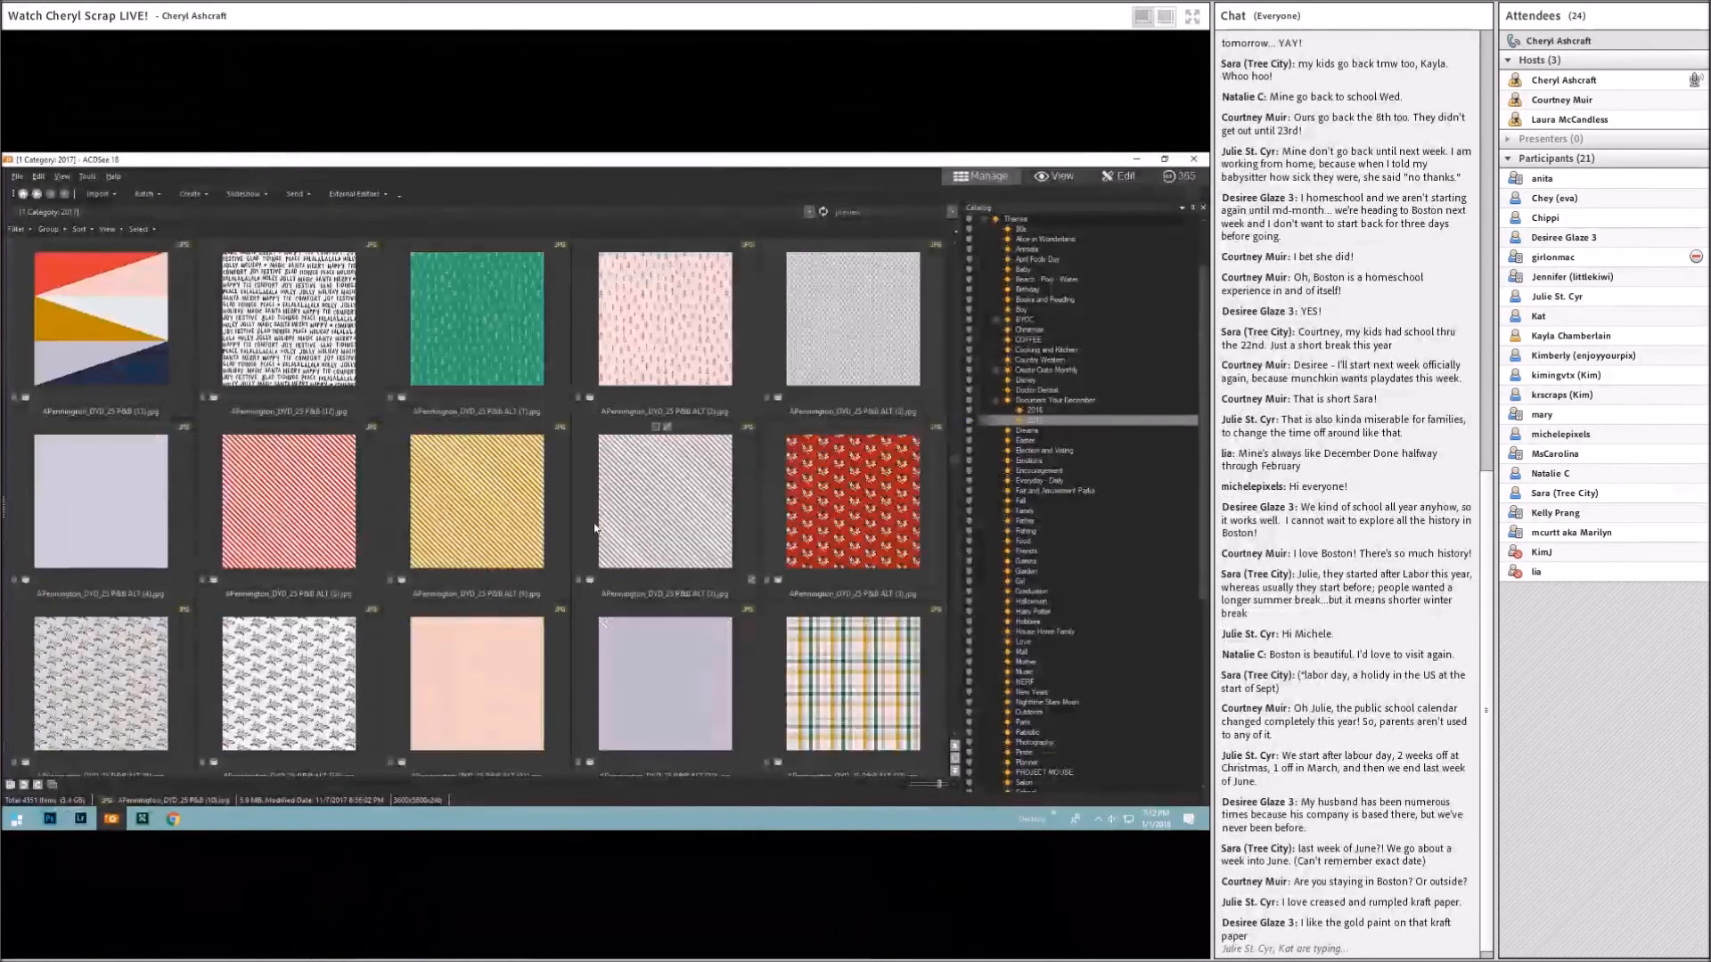
scroll(595, 527, down, 5)
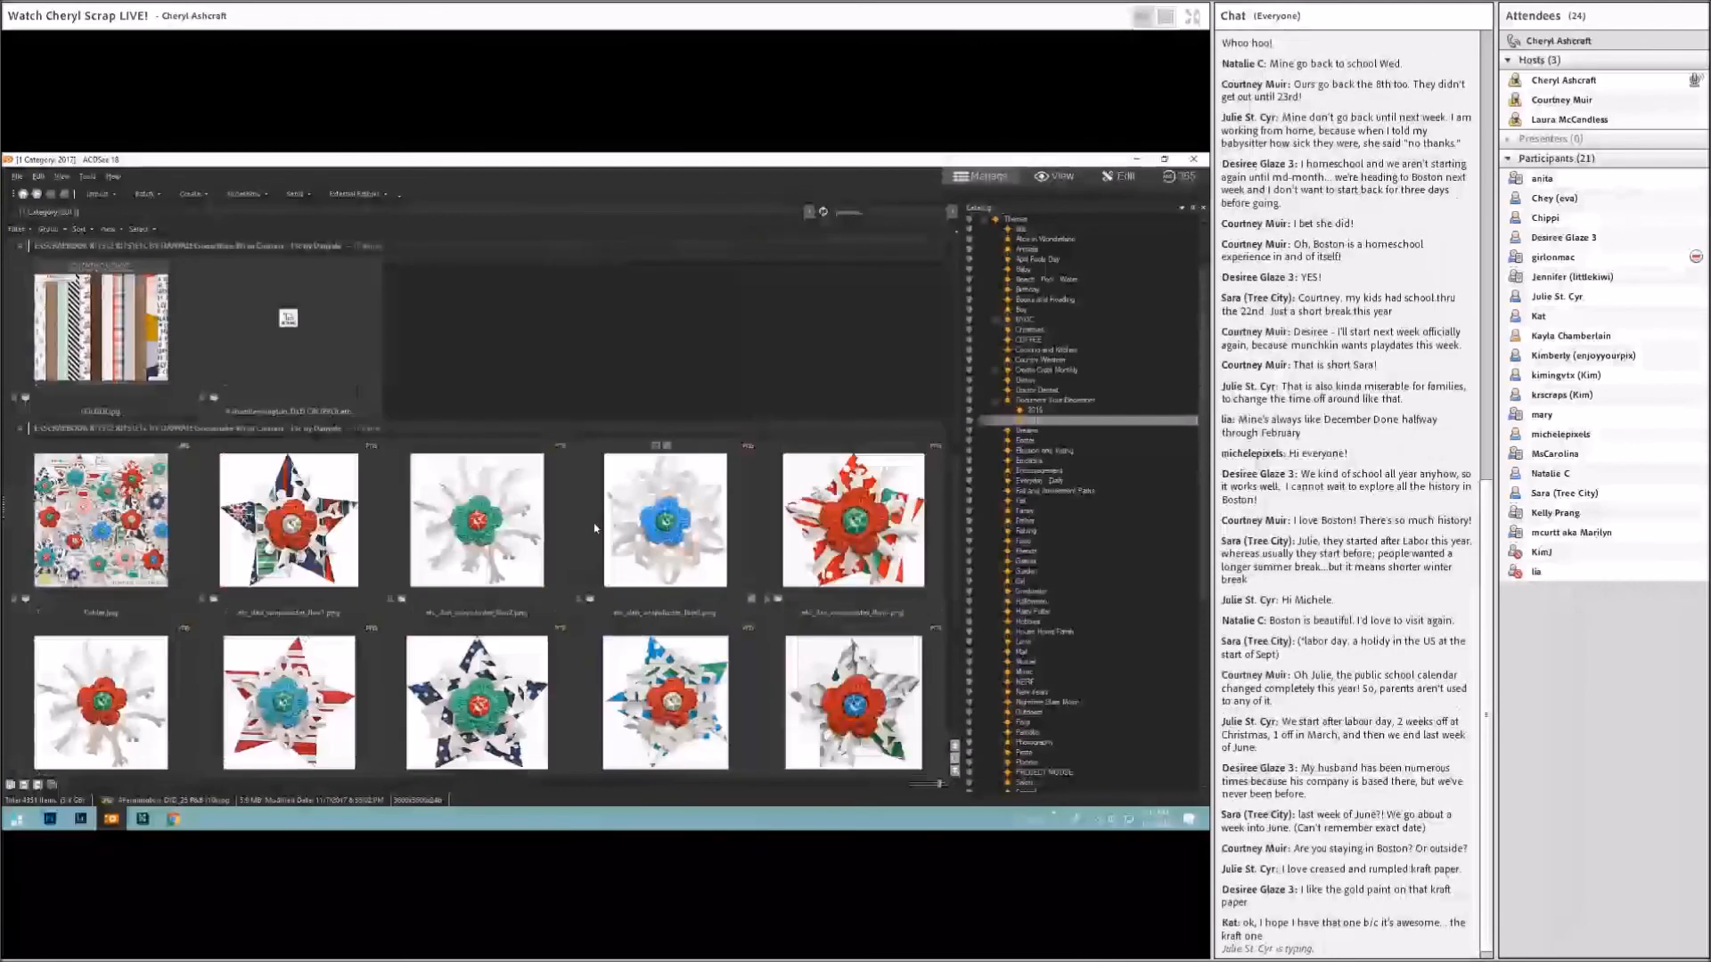
scroll(594, 528, down, 3)
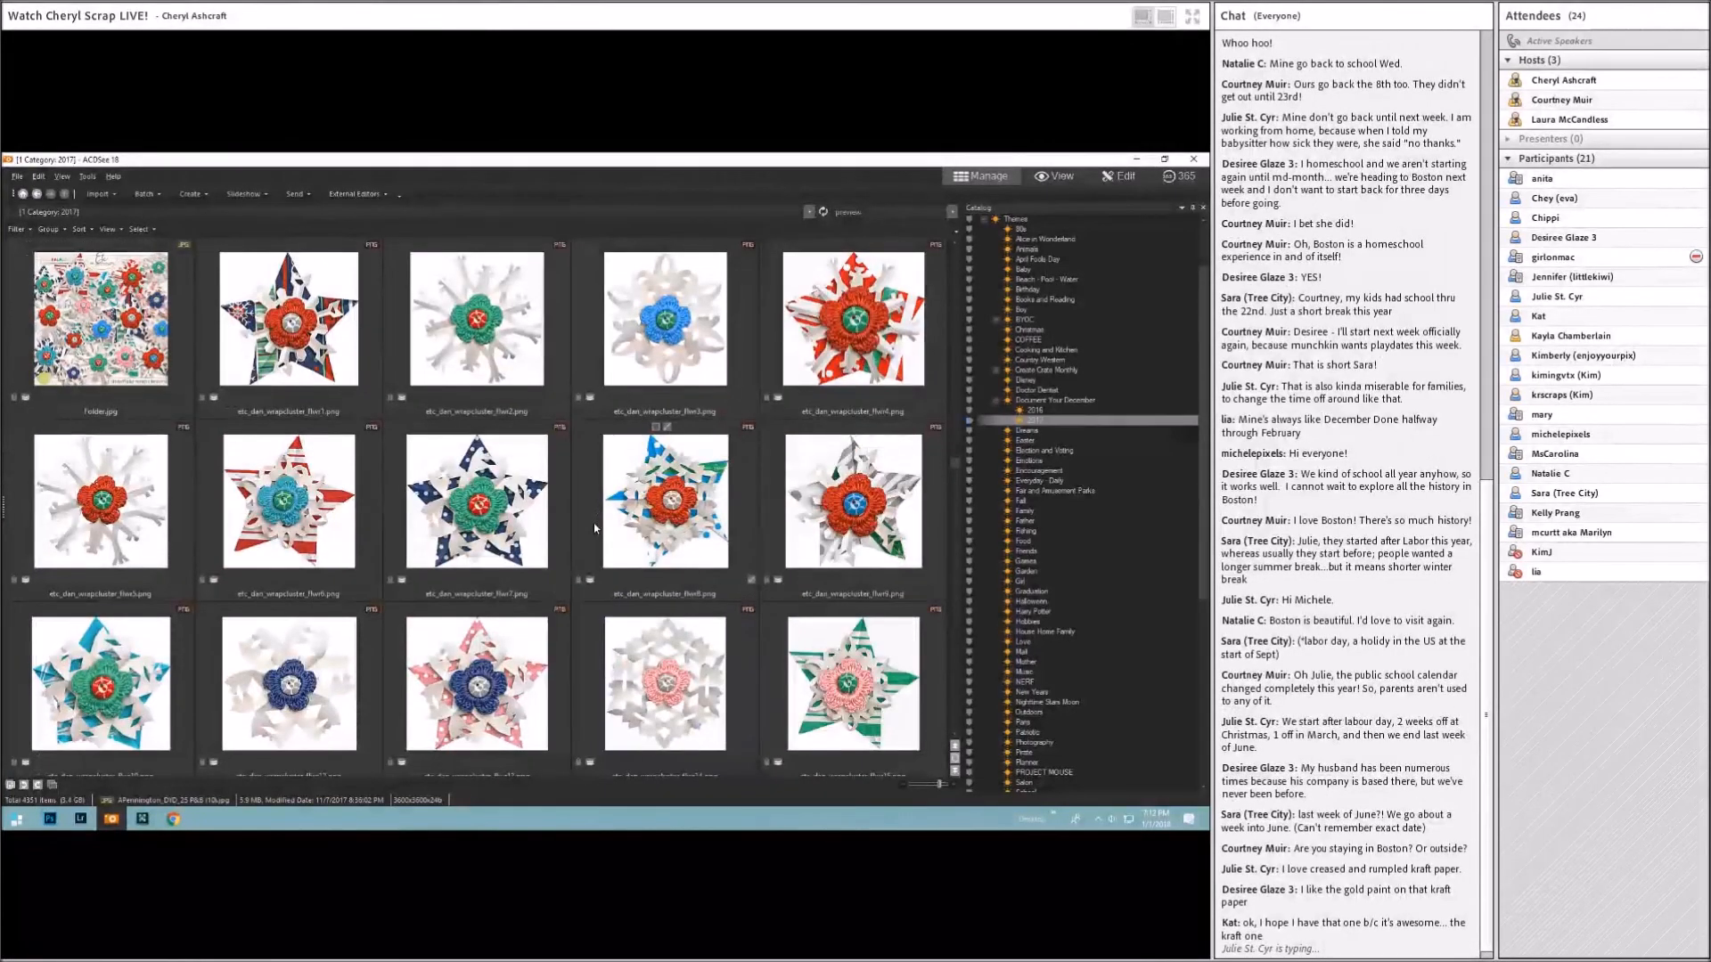
scroll(594, 522, down, 5)
scroll(594, 522, down, 3)
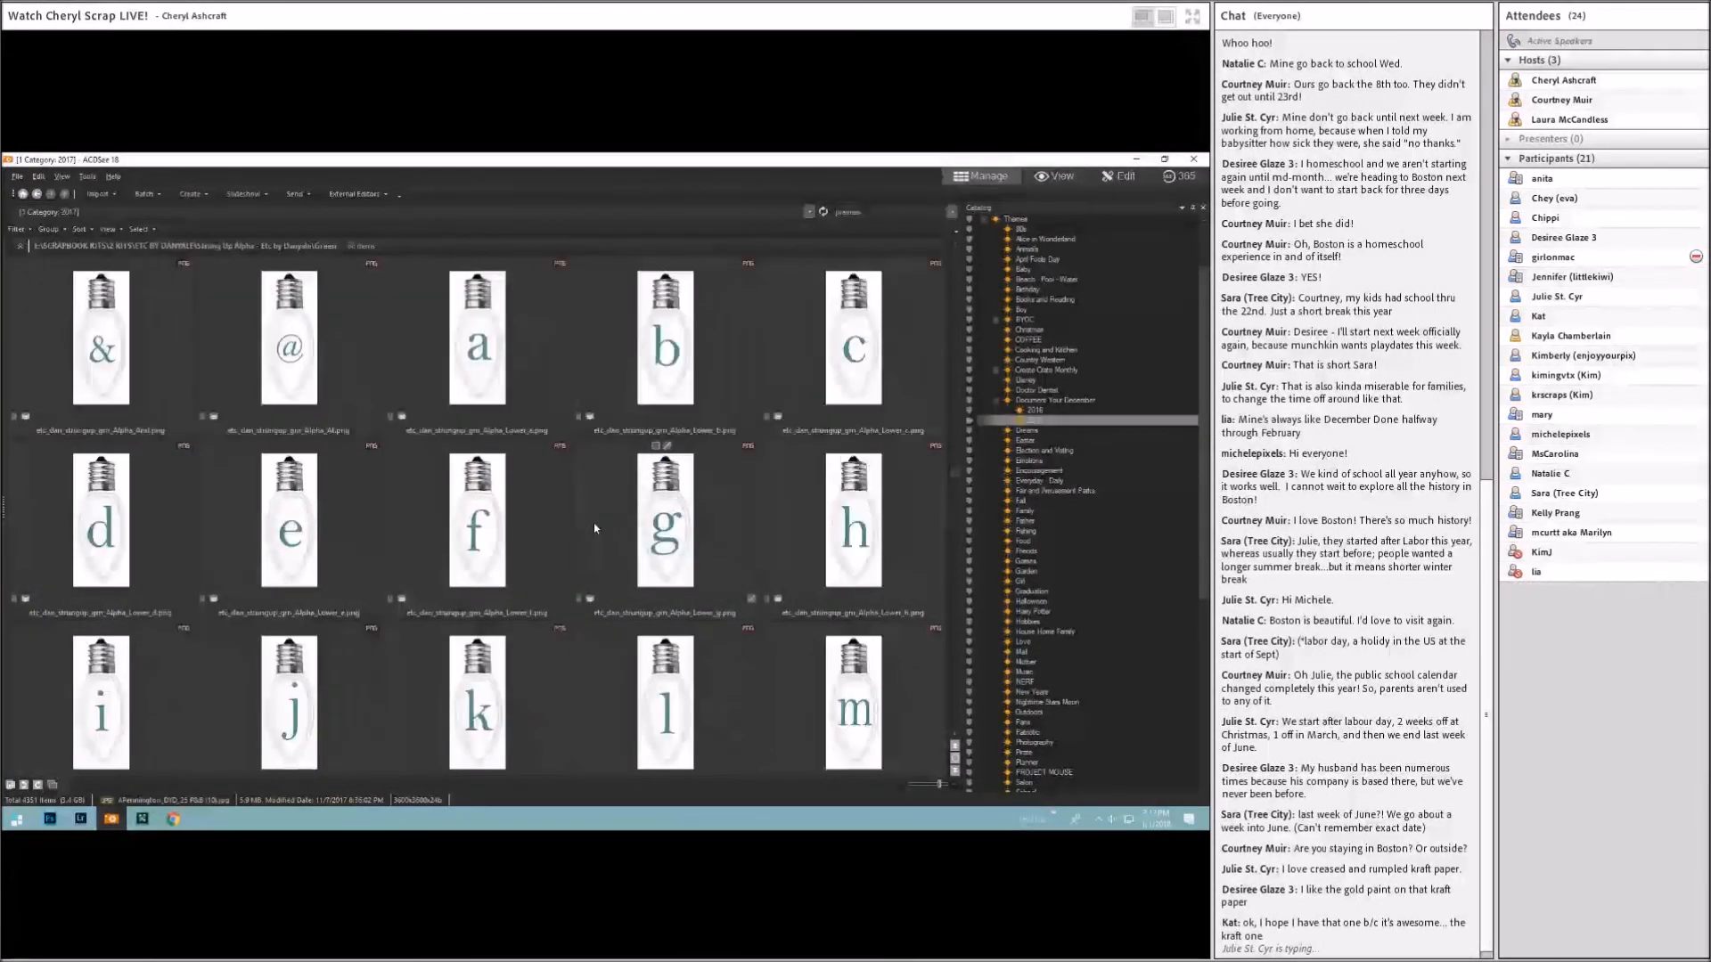
scroll(593, 522, down, 5)
scroll(593, 522, down, 3)
scroll(594, 522, down, 10)
scroll(595, 528, down, 10)
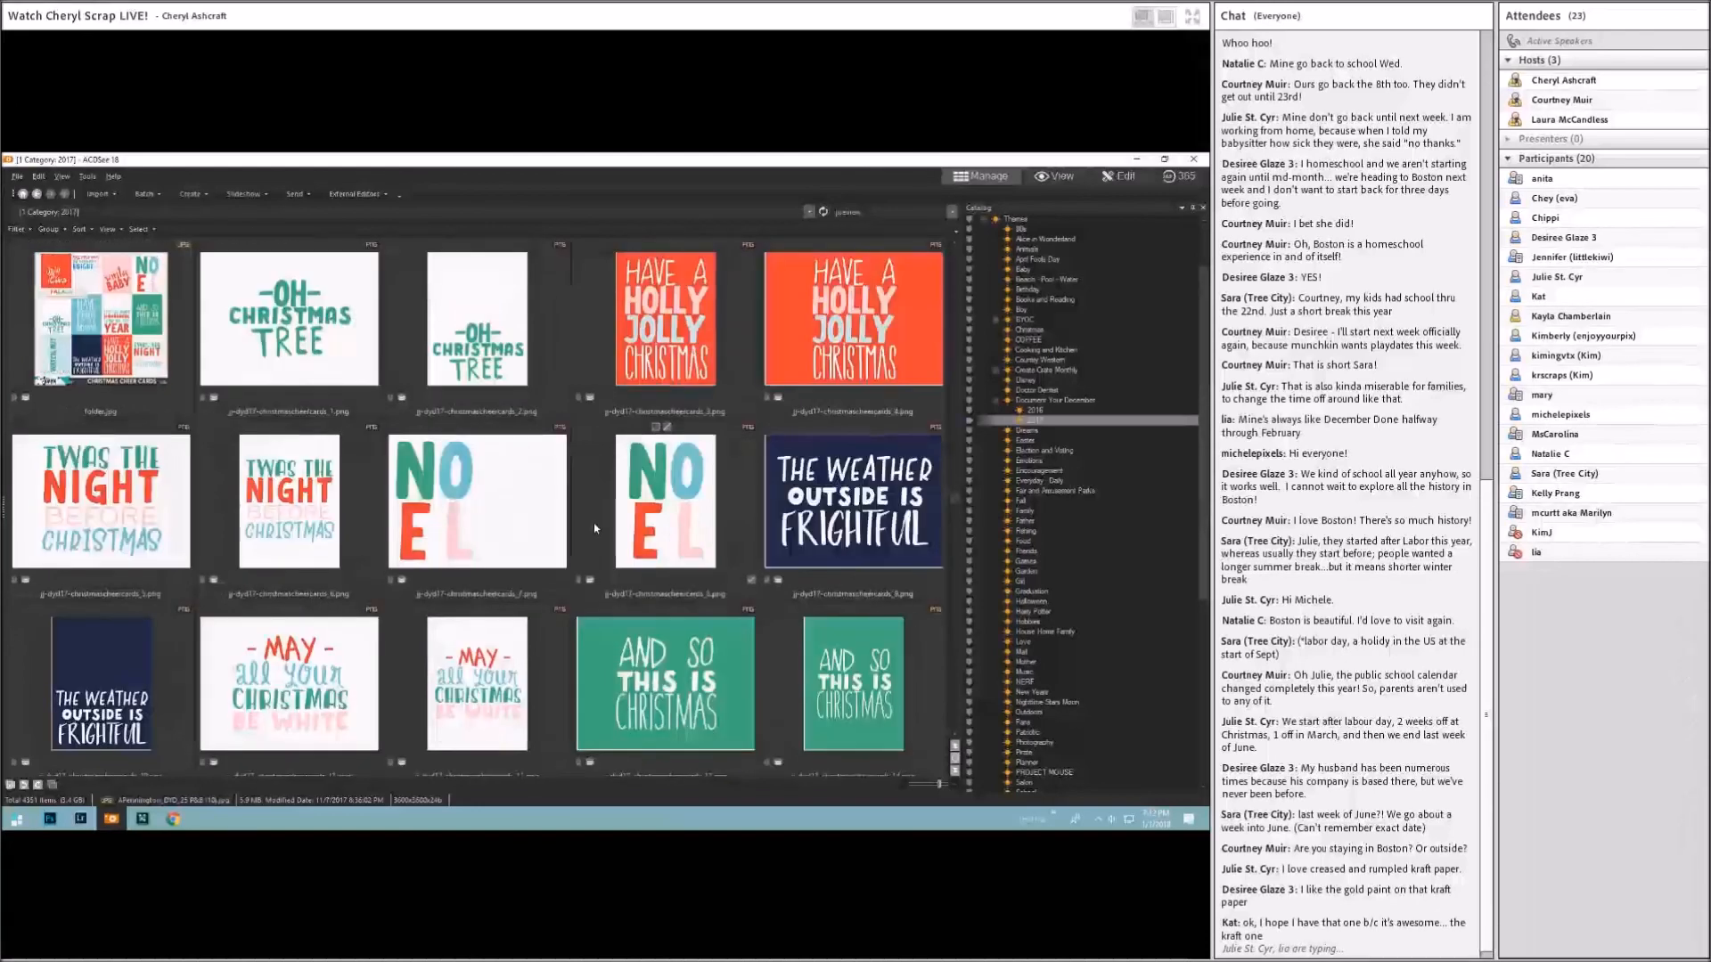
scroll(594, 527, down, 8)
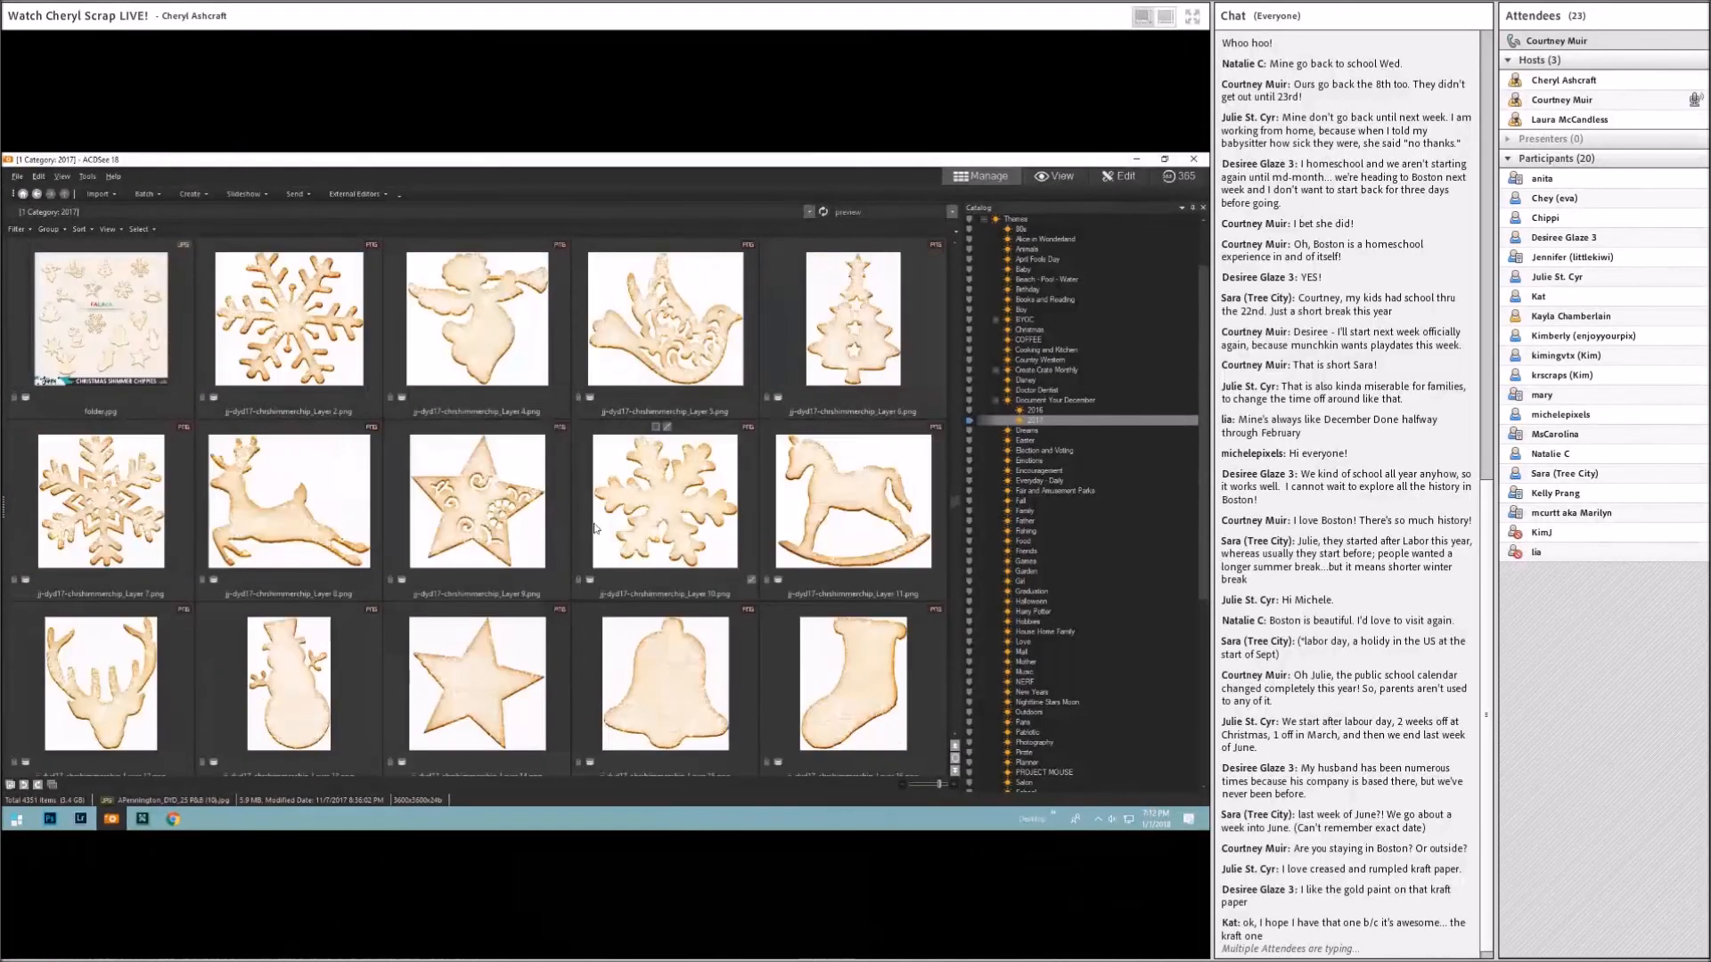
scroll(594, 528, down, 8)
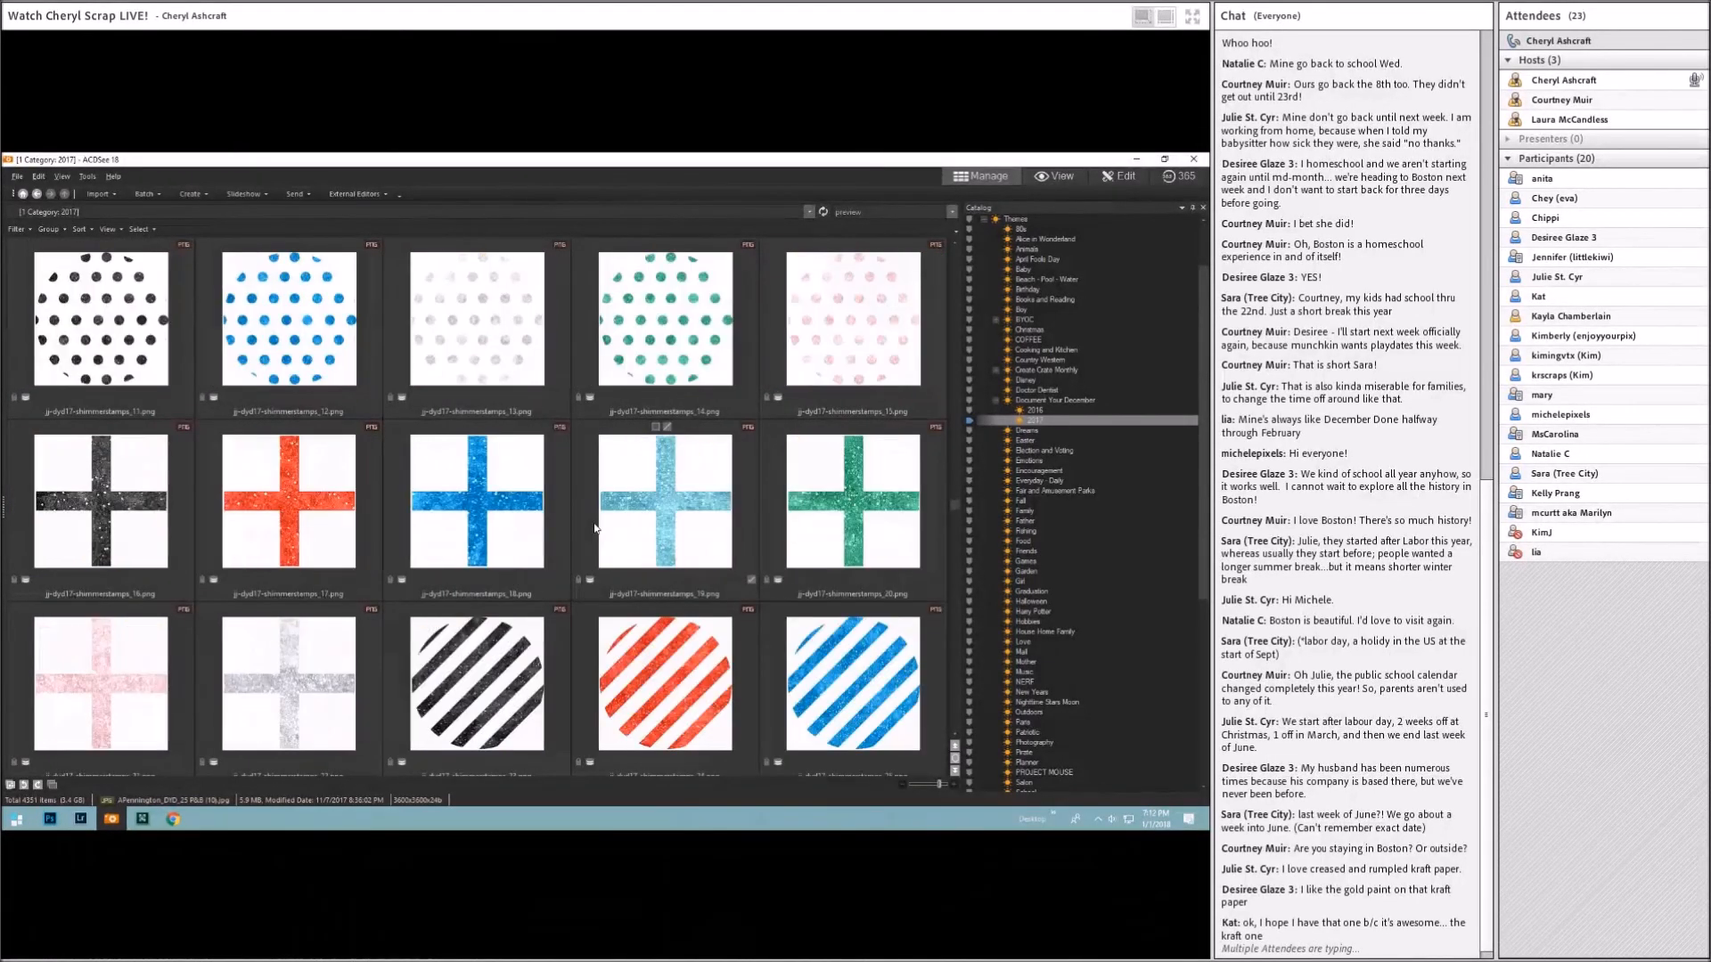
scroll(595, 527, down, 8)
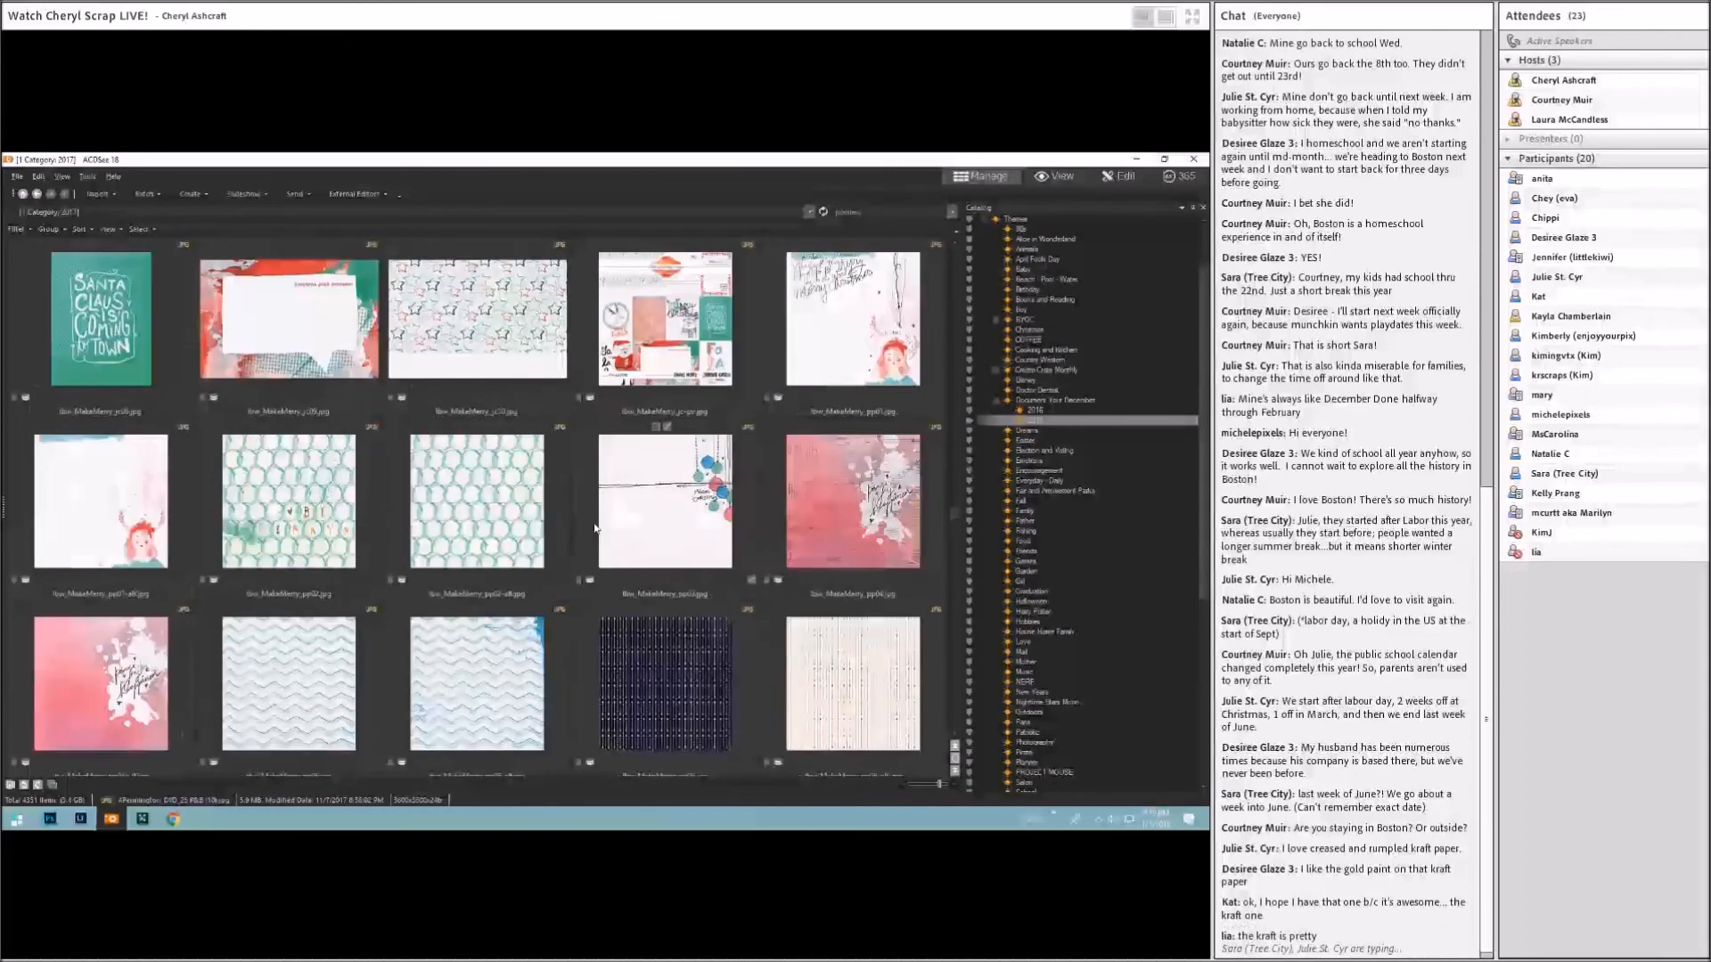
Step: Examine the MakeMerry patterned papers and continue past their embellishments and word strips to the lgrieveson_frosted papers
scroll(594, 527, down, 2)
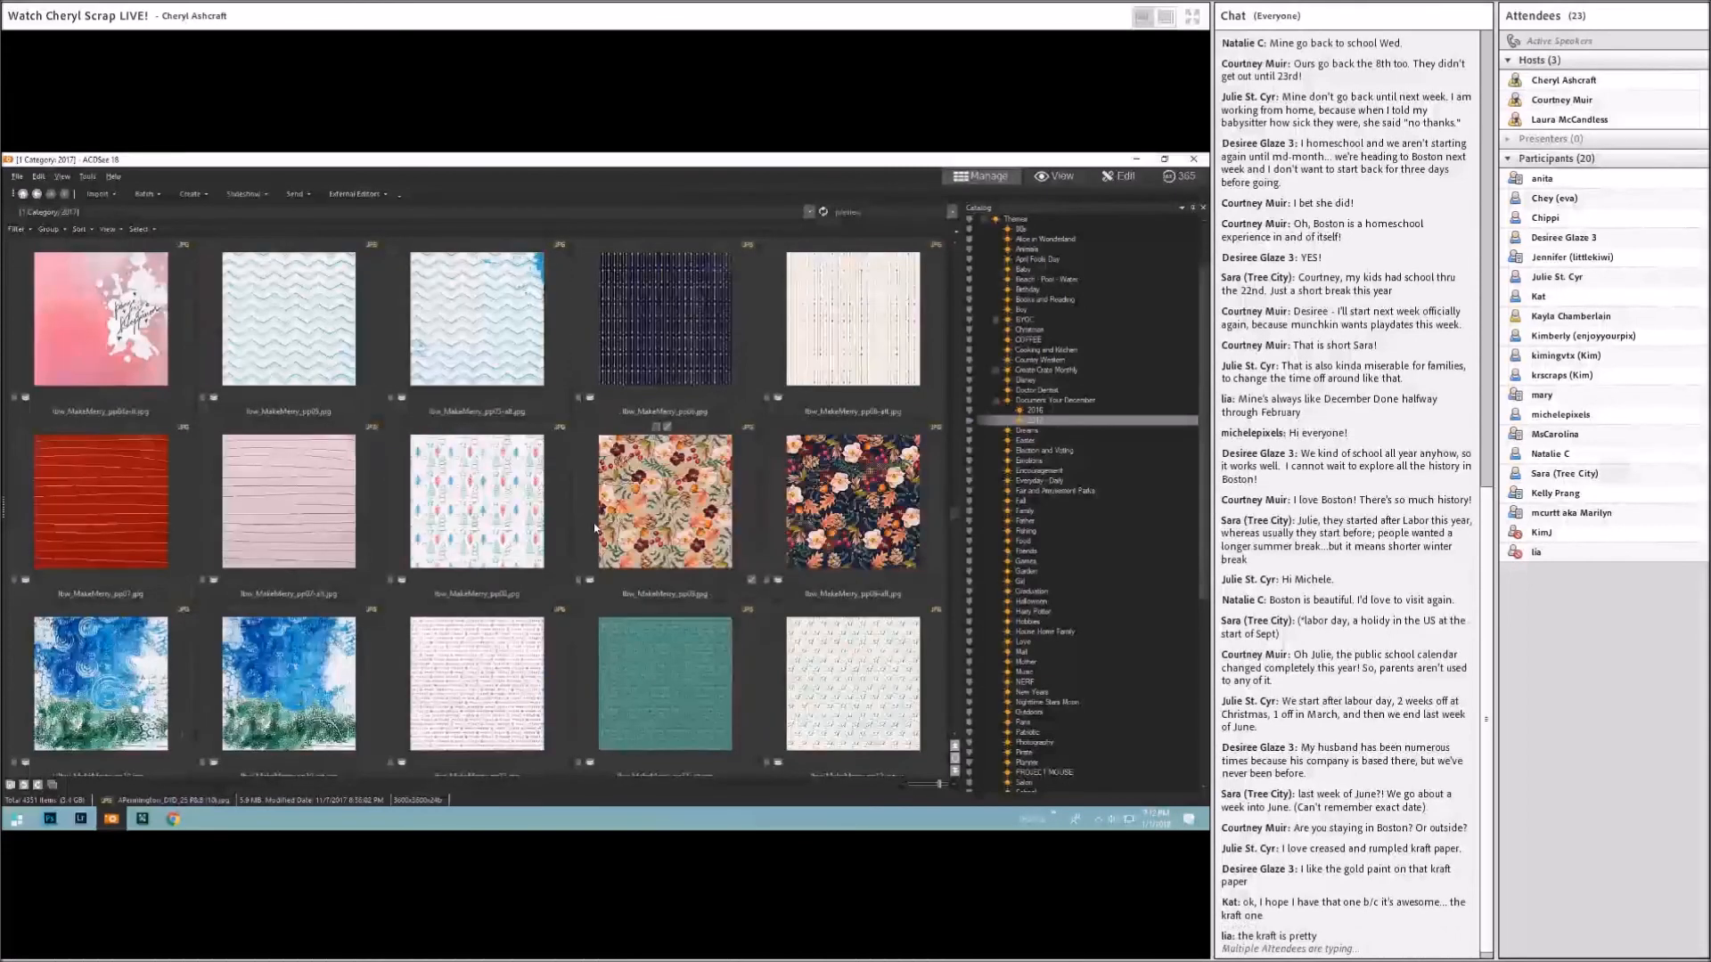
scroll(594, 527, up, 2)
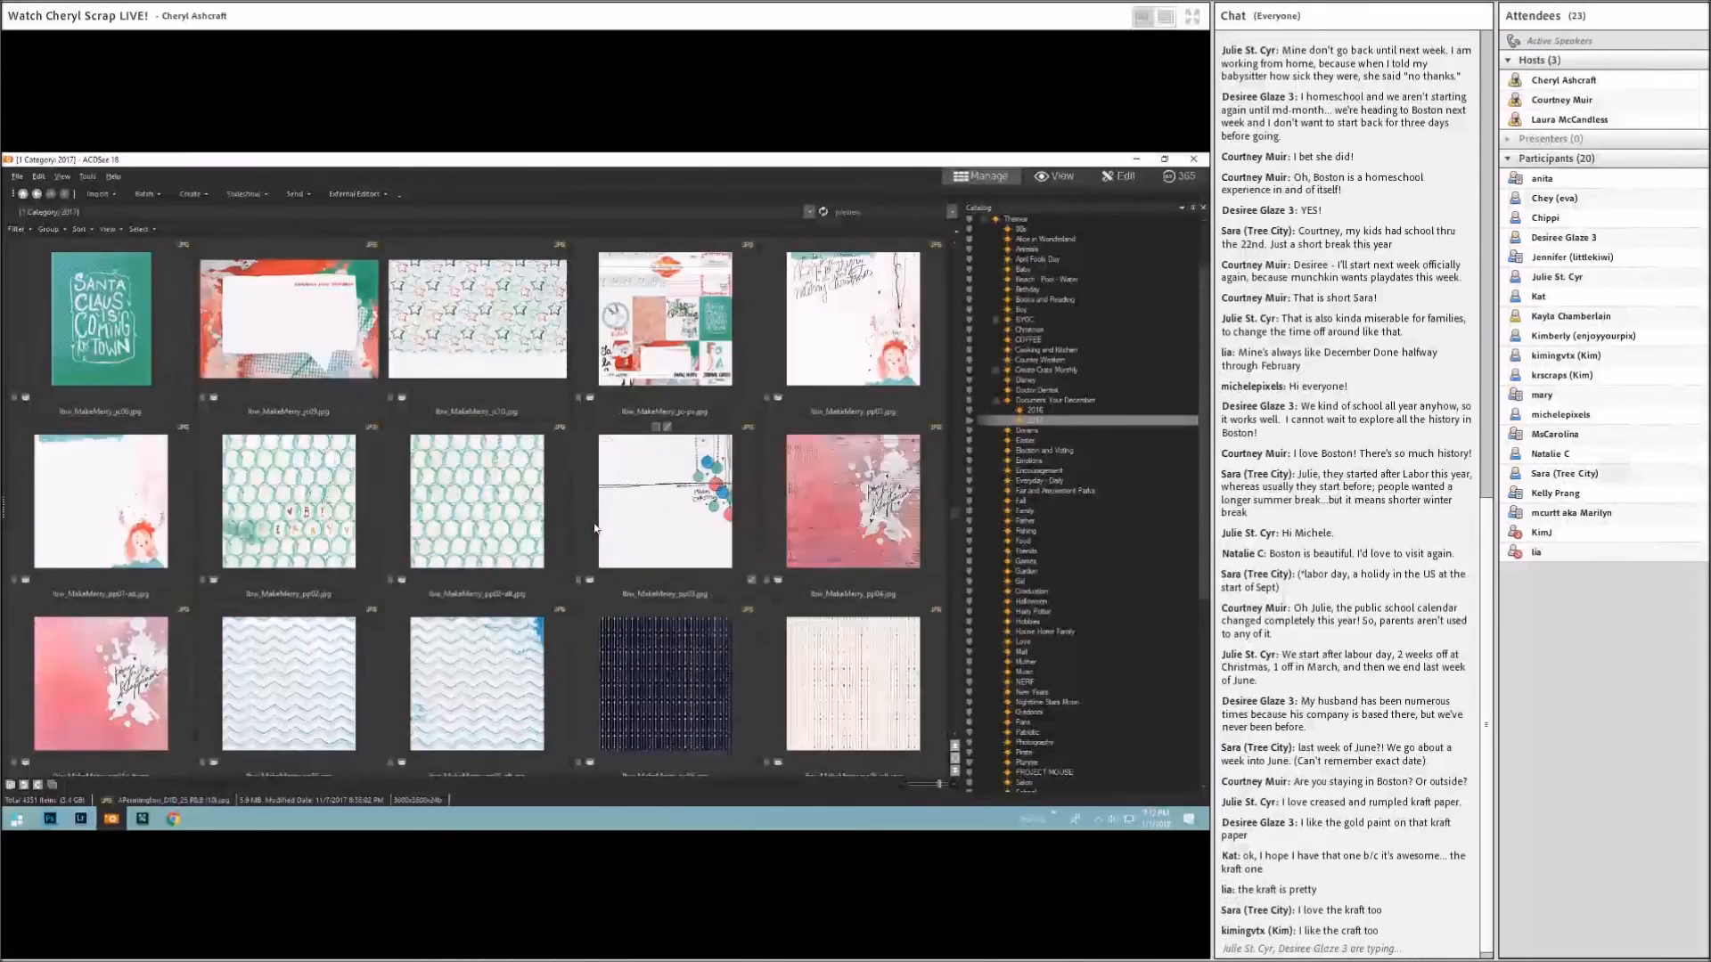
scroll(594, 528, up, 1)
scroll(594, 527, down, 3)
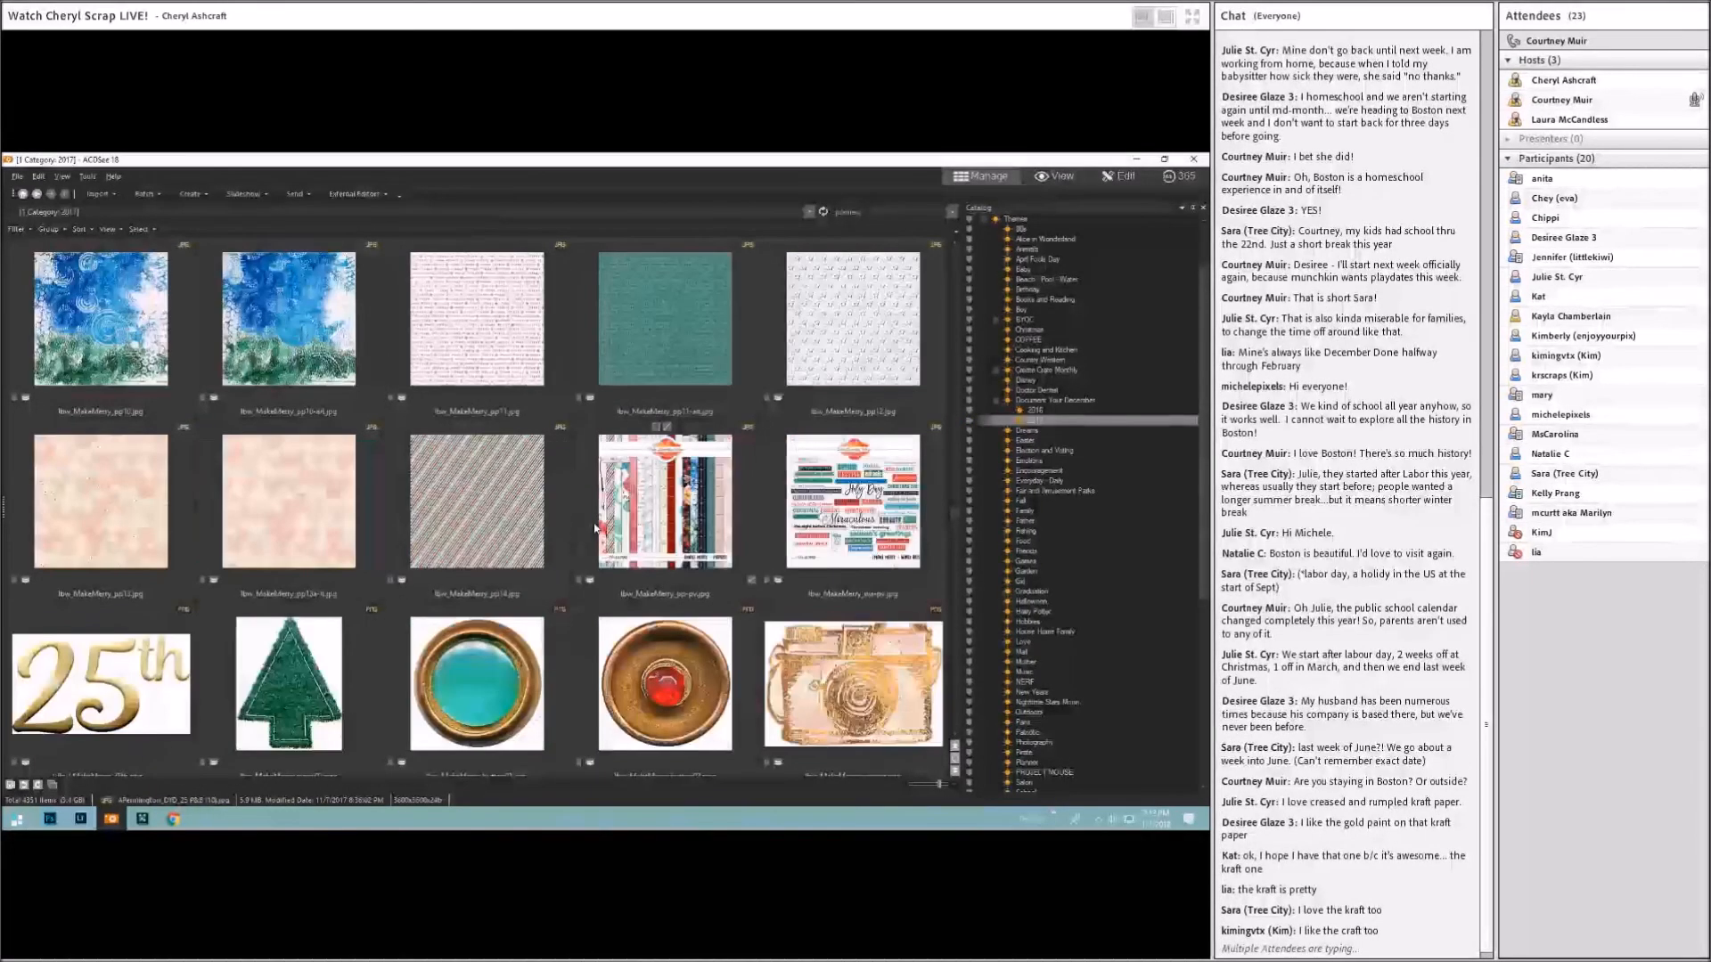
scroll(594, 527, down, 2)
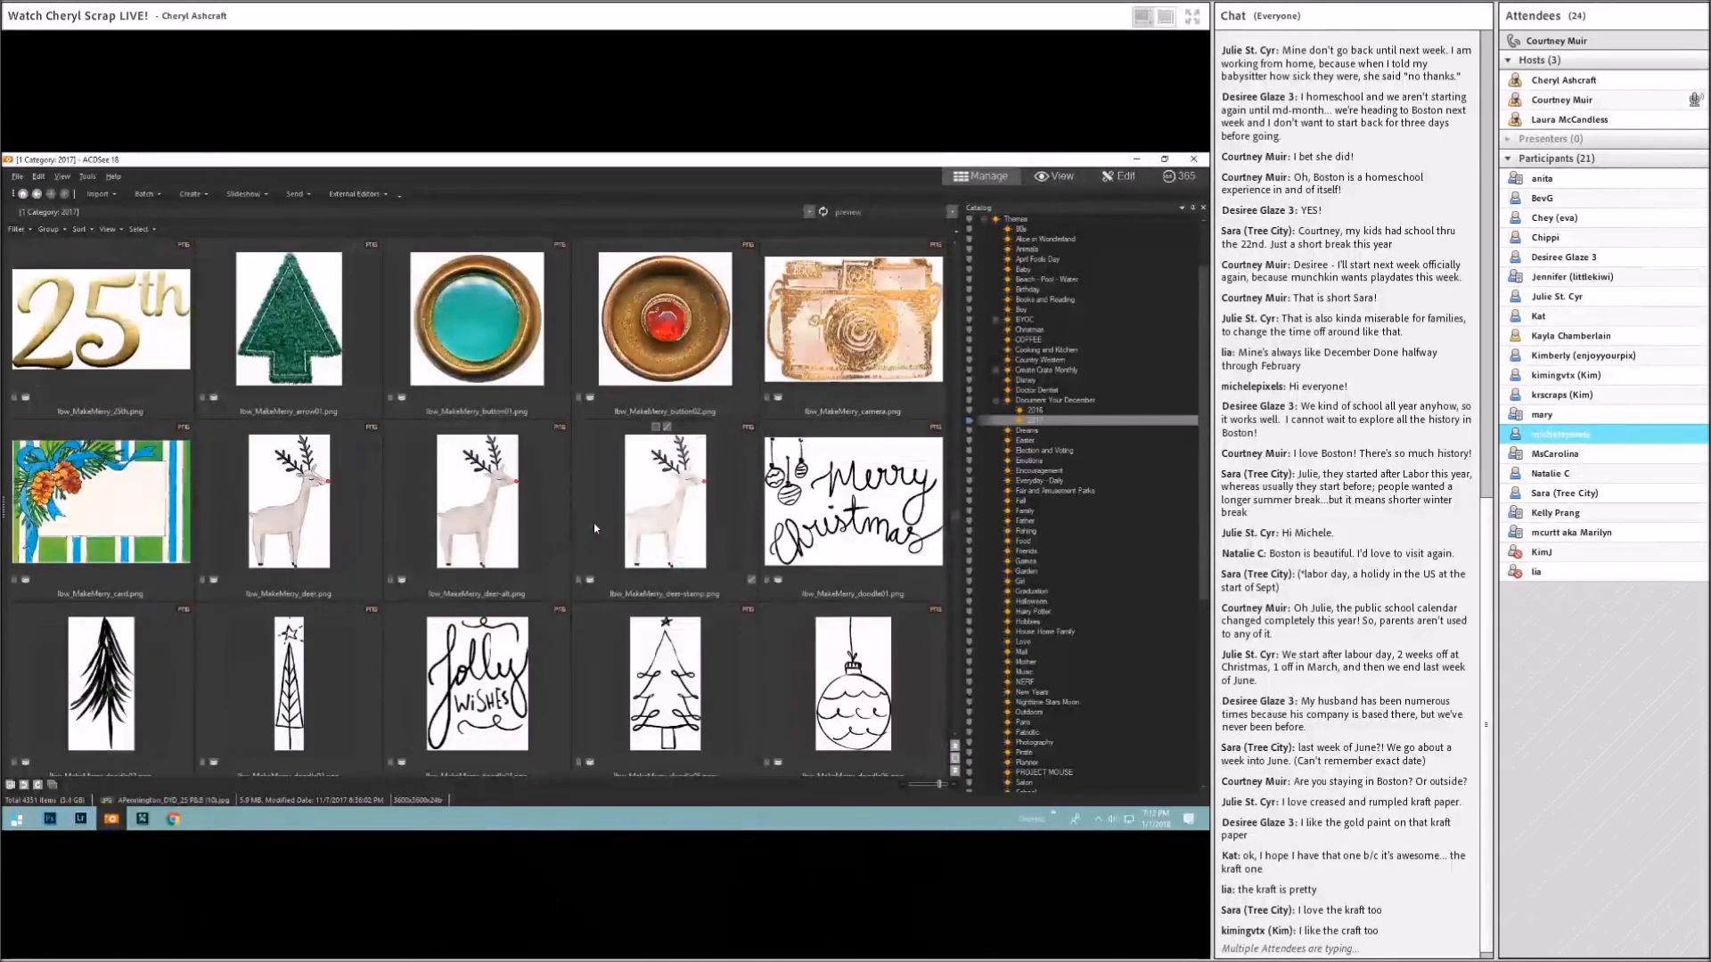
scroll(594, 528, down, 2)
scroll(594, 527, down, 3)
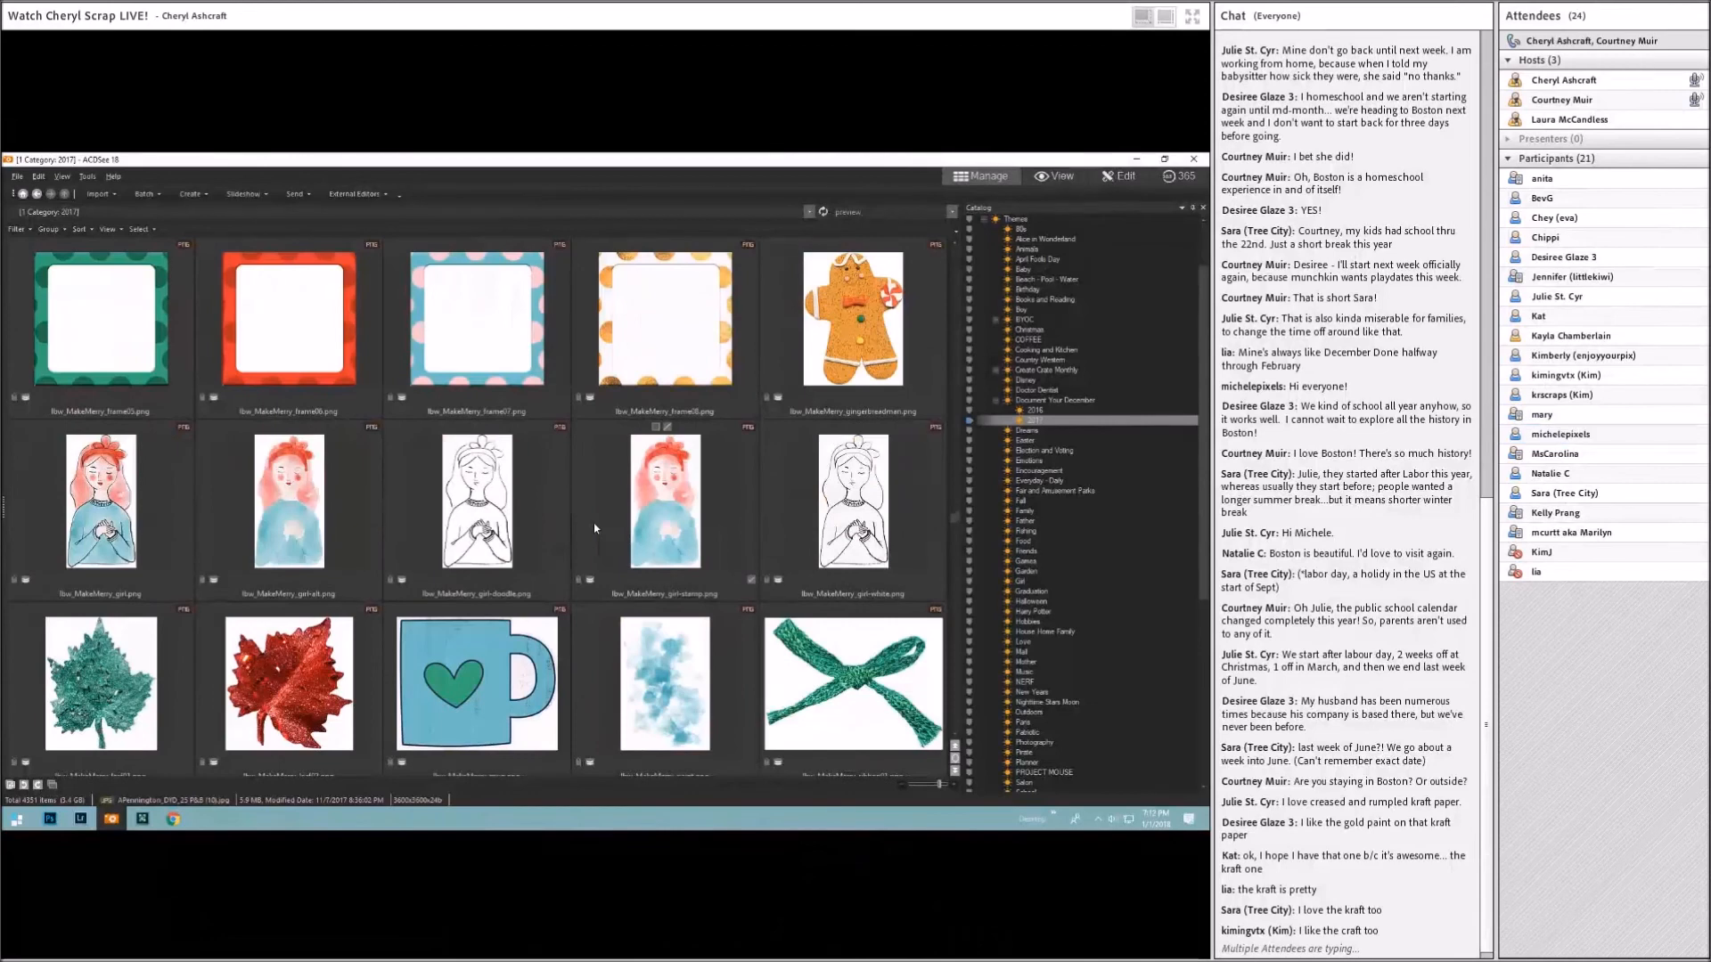
scroll(594, 528, down, 2)
scroll(594, 527, down, 5)
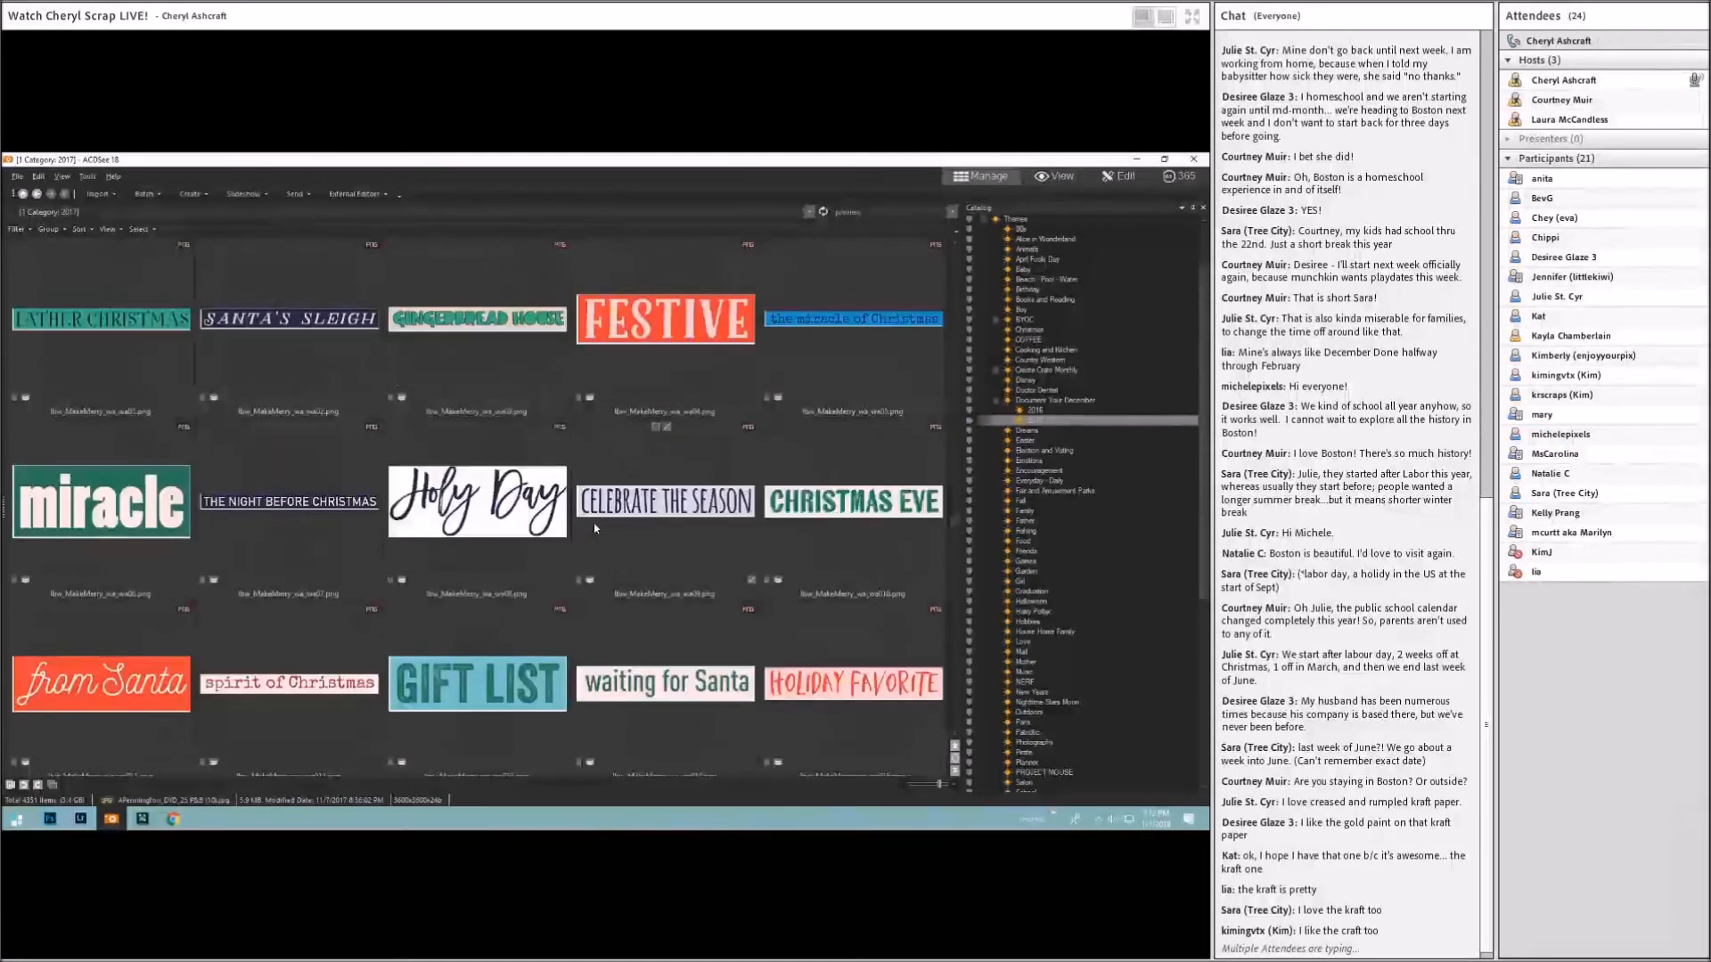
scroll(594, 527, down, 5)
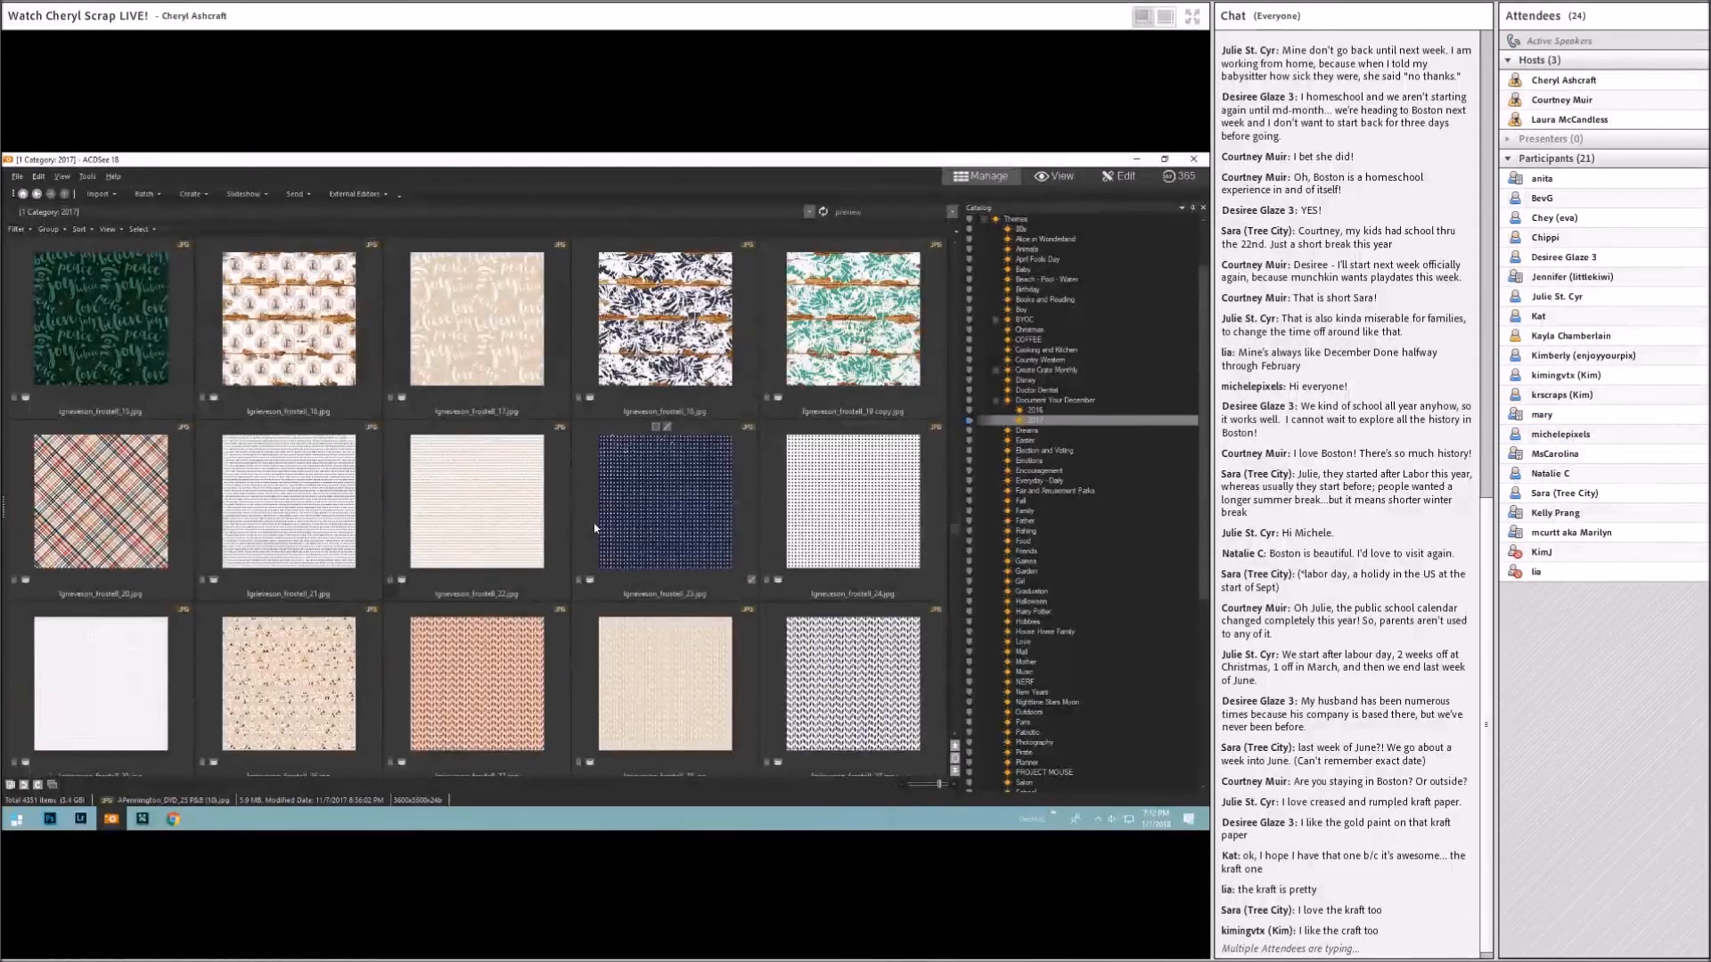
Step: Preview the white lgrieveson_frosted paper with faint smudges at full view and return to the thumbnails
scroll(595, 528, down, 3)
double_click(613, 327)
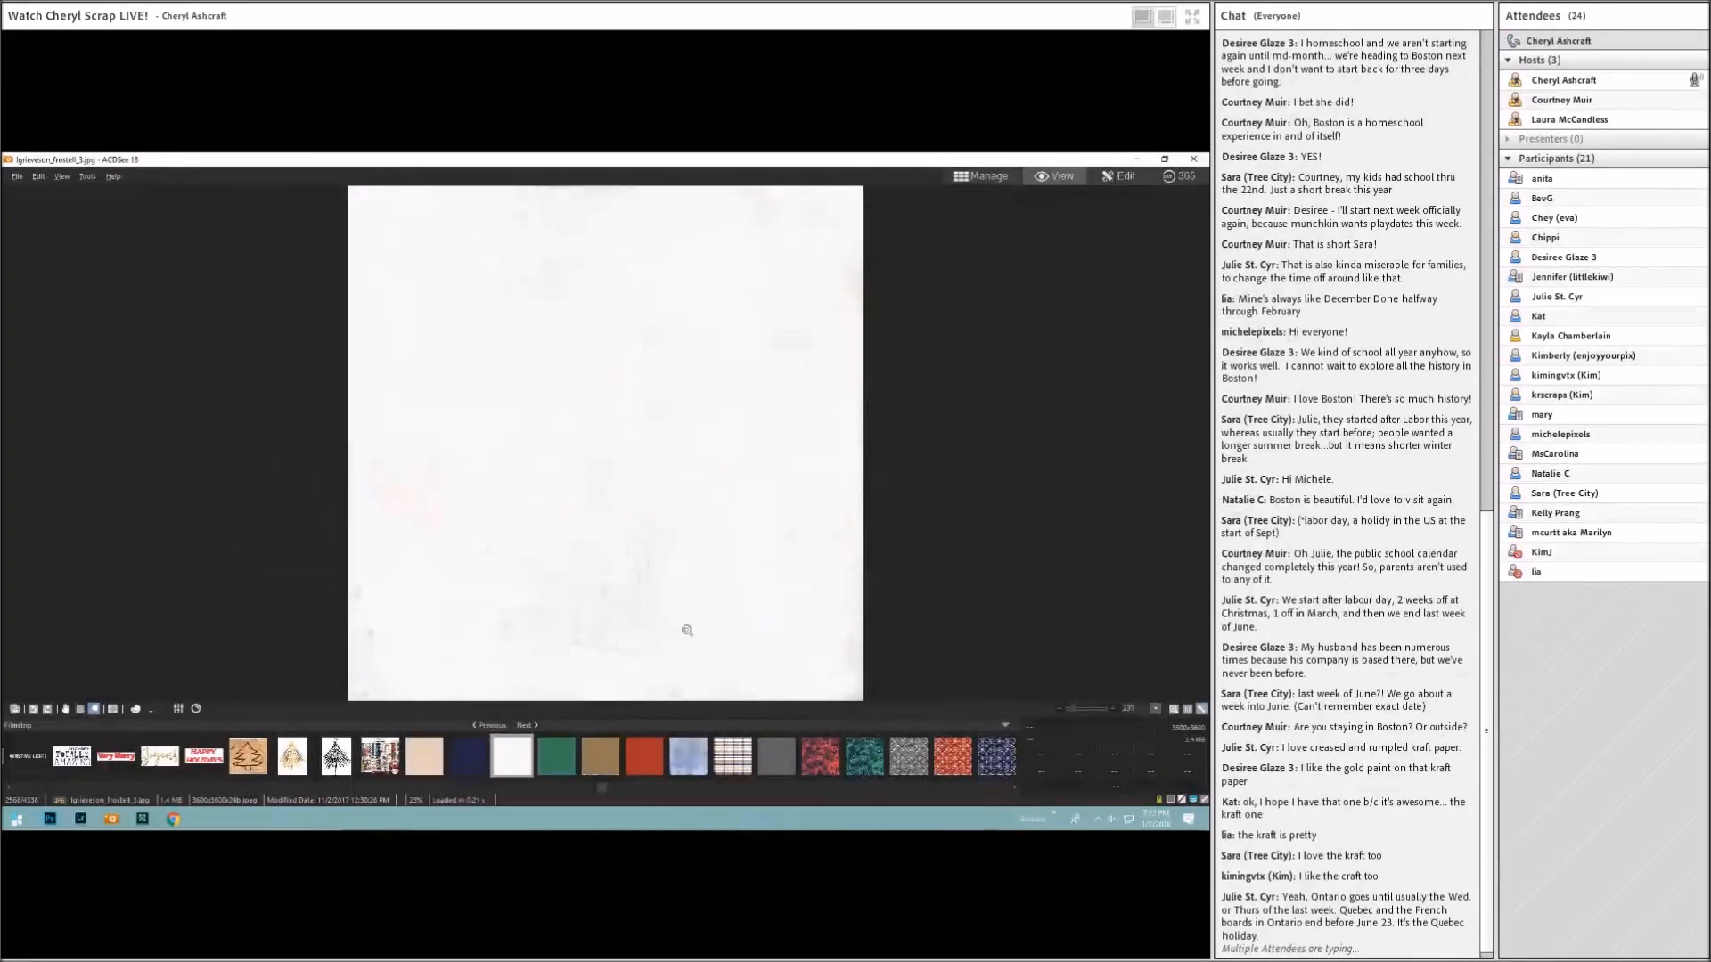
click(980, 176)
Step: Continue through the category to the lynnemarie_joyous solids and preview the white lynnemarie_joyous_solid11.jpg at full view, returning to the thumbnails
scroll(794, 419, down, 5)
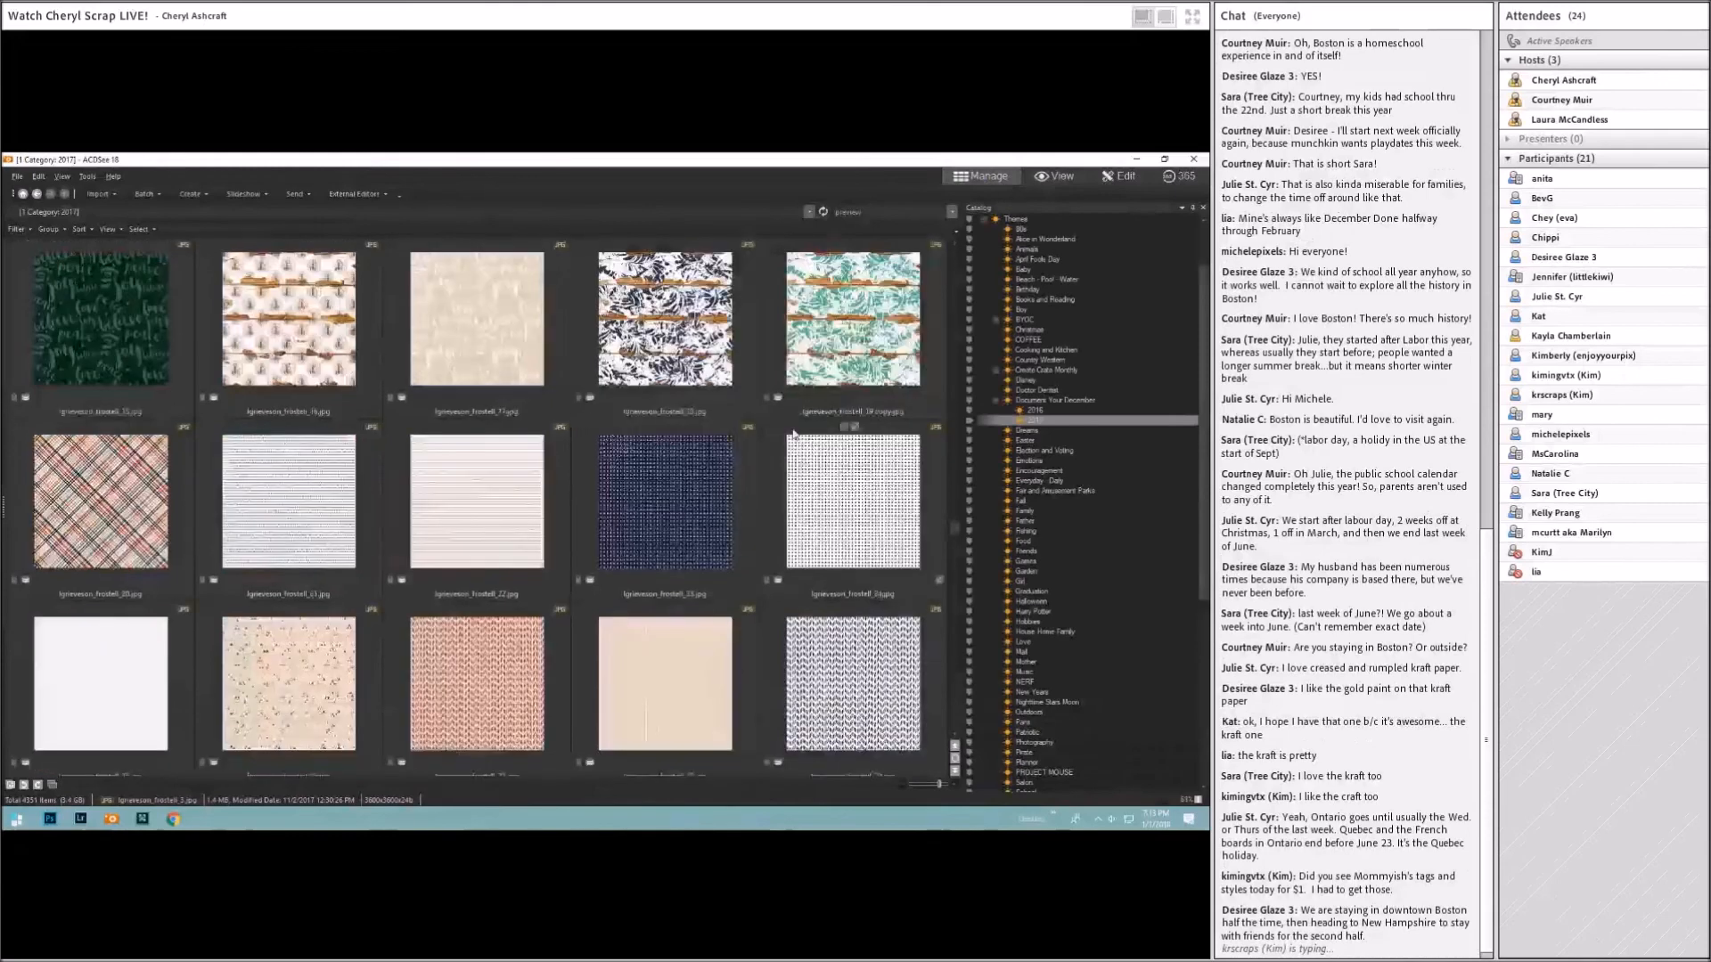
scroll(793, 433, down, 2)
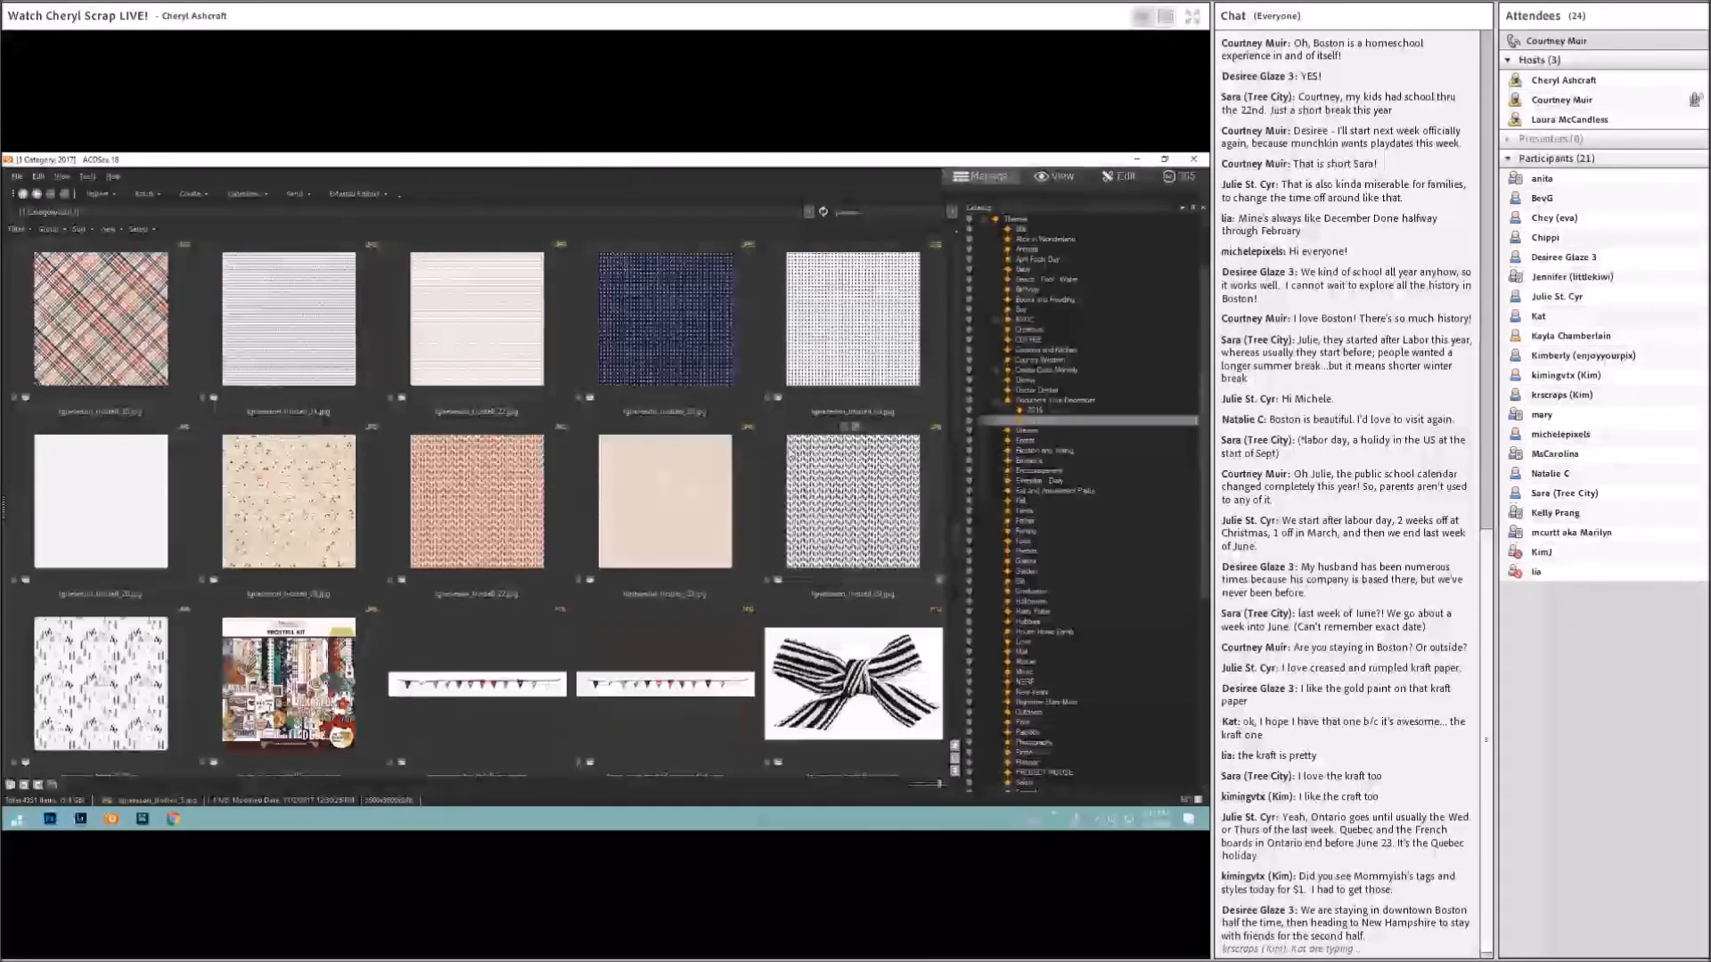
scroll(788, 452, down, 3)
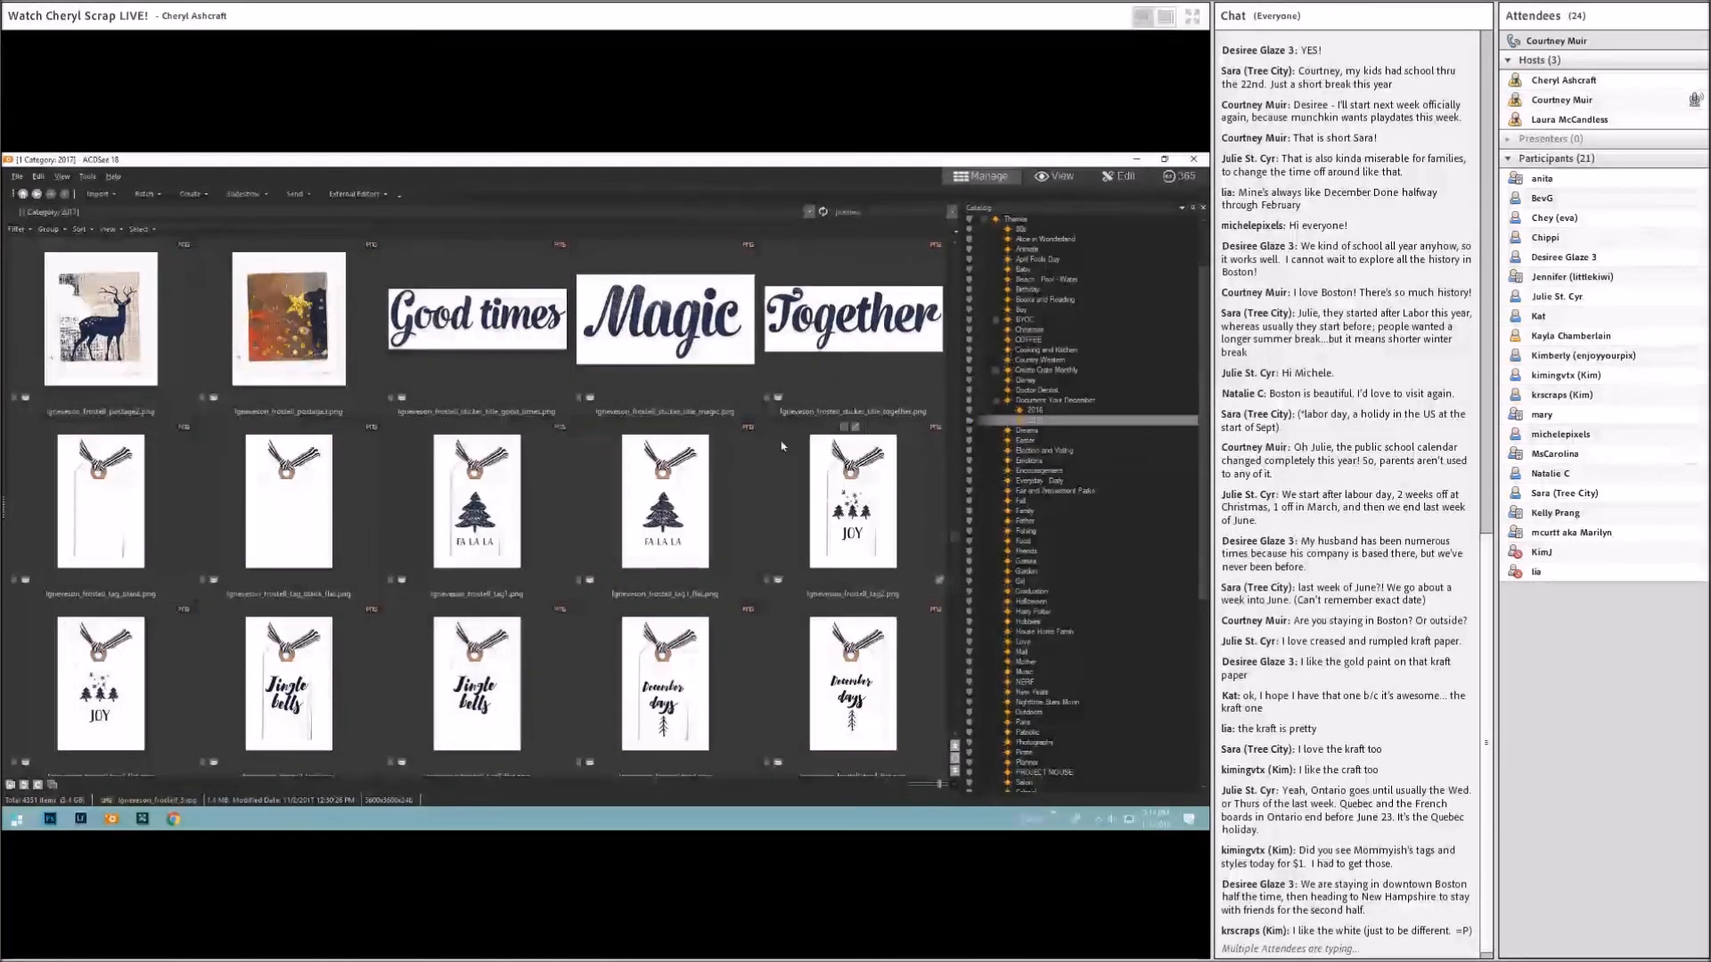
scroll(771, 443, down, 8)
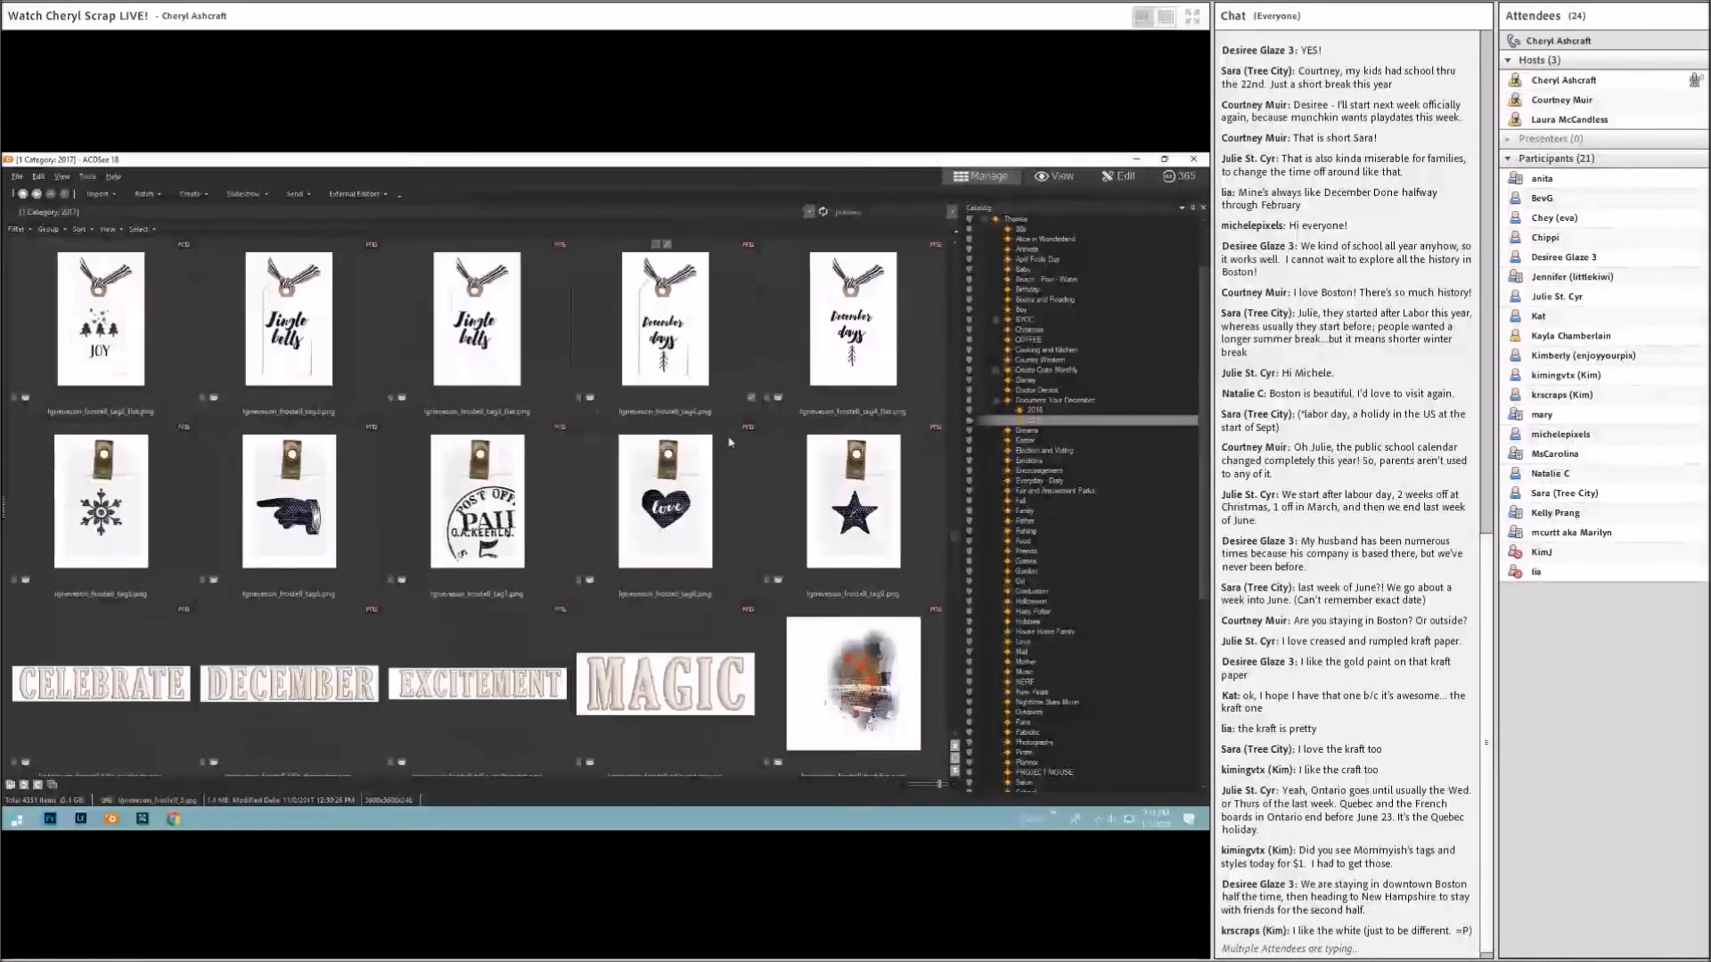
scroll(728, 442, down, 4)
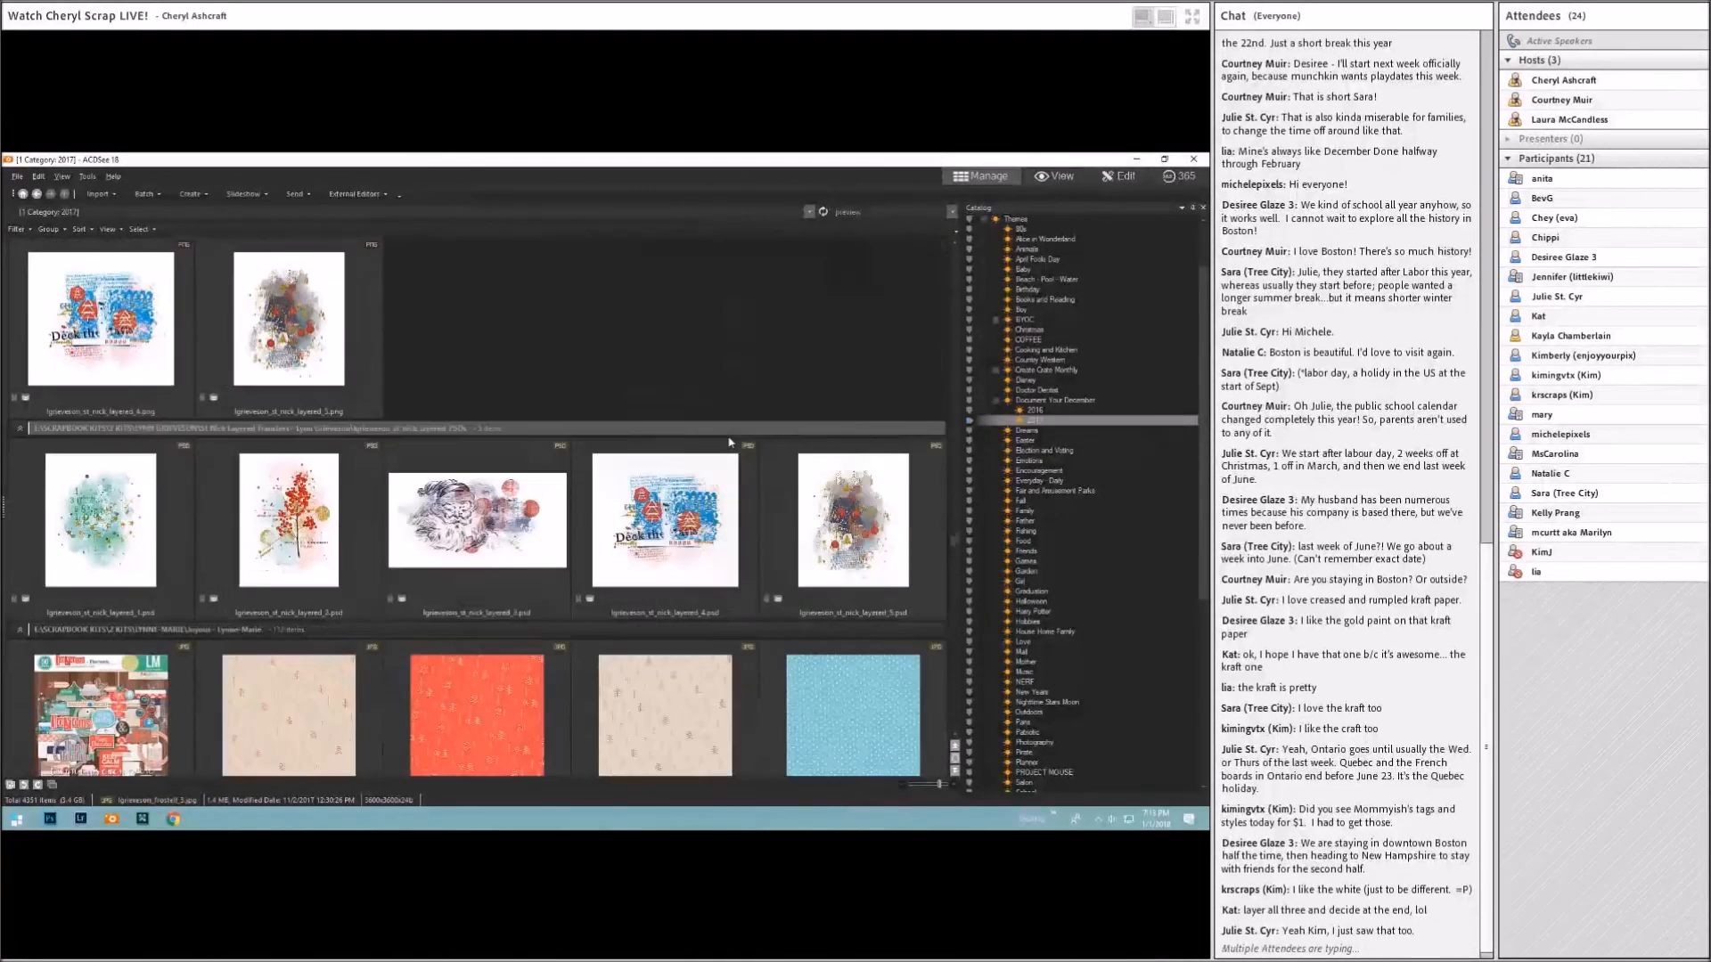
scroll(728, 442, down, 4)
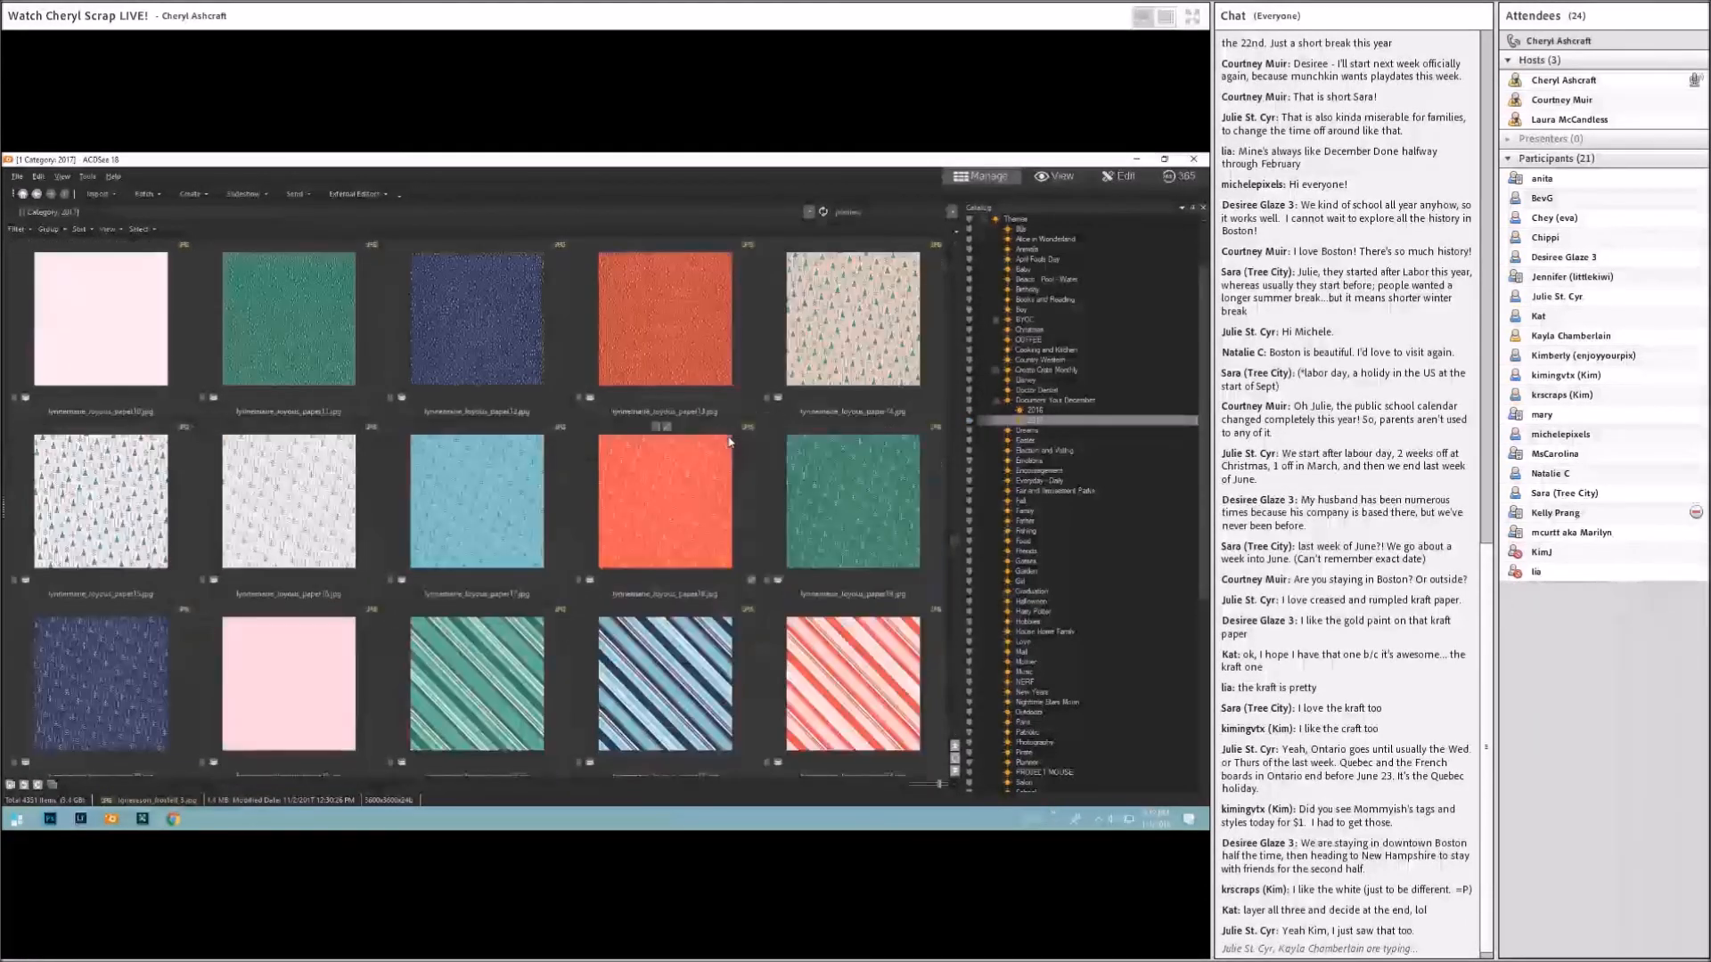
scroll(729, 440, down, 1)
scroll(728, 442, down, 2)
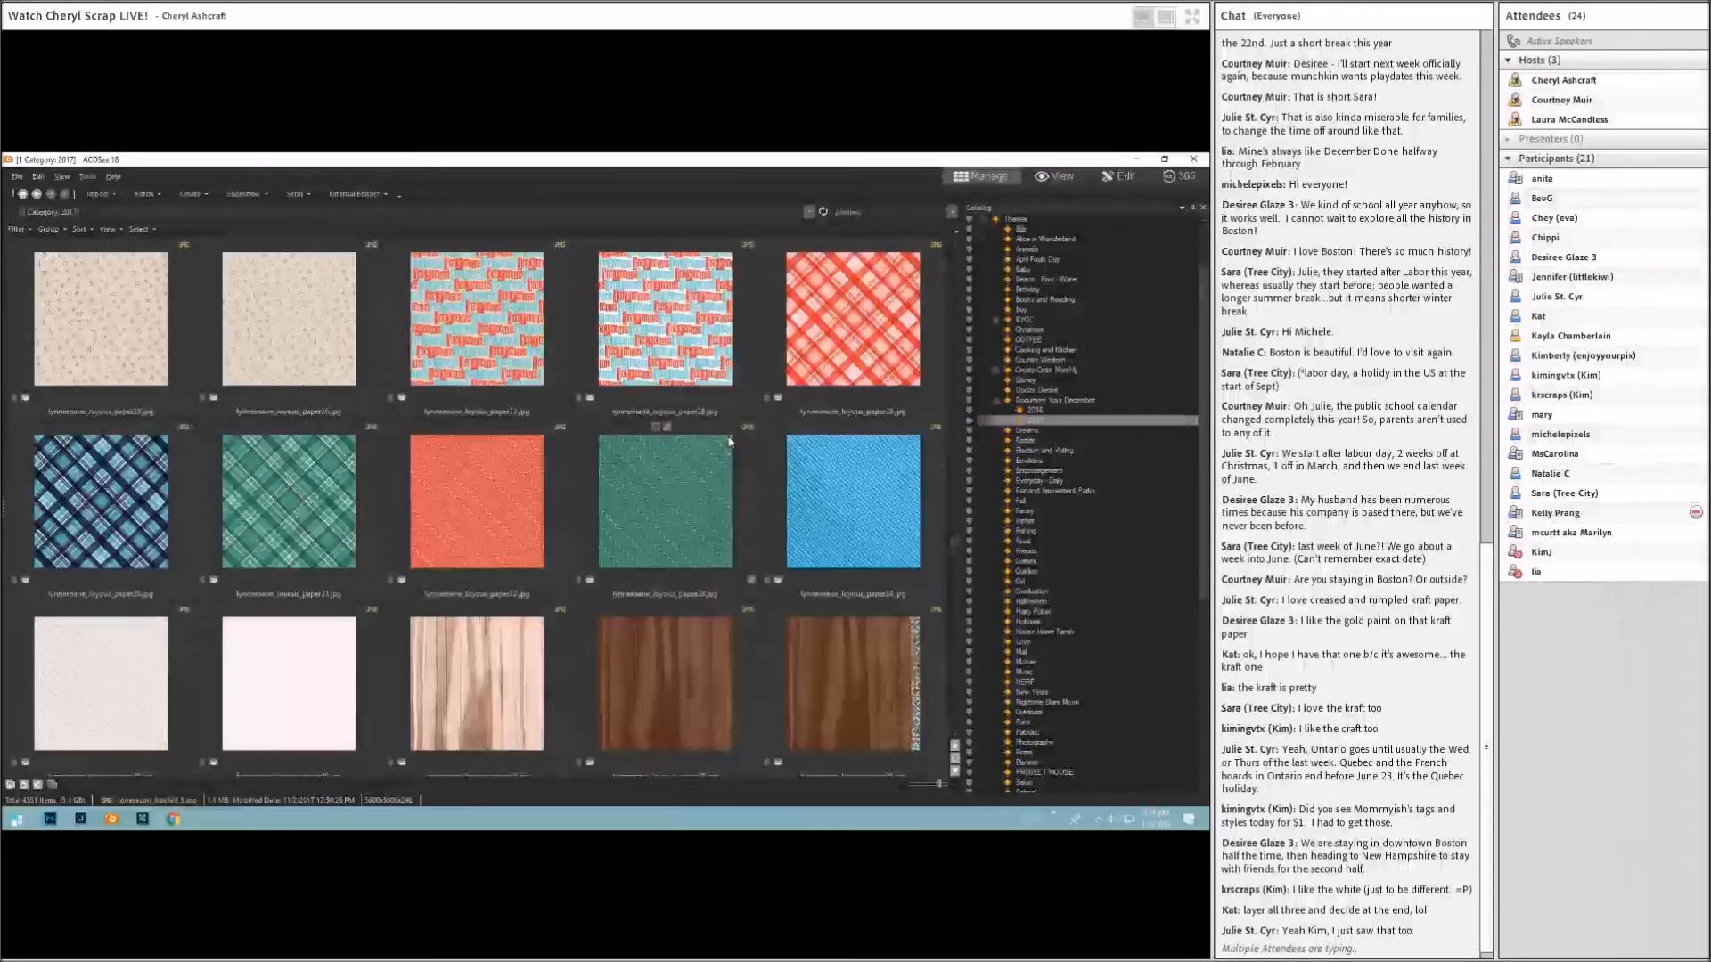
scroll(728, 442, down, 3)
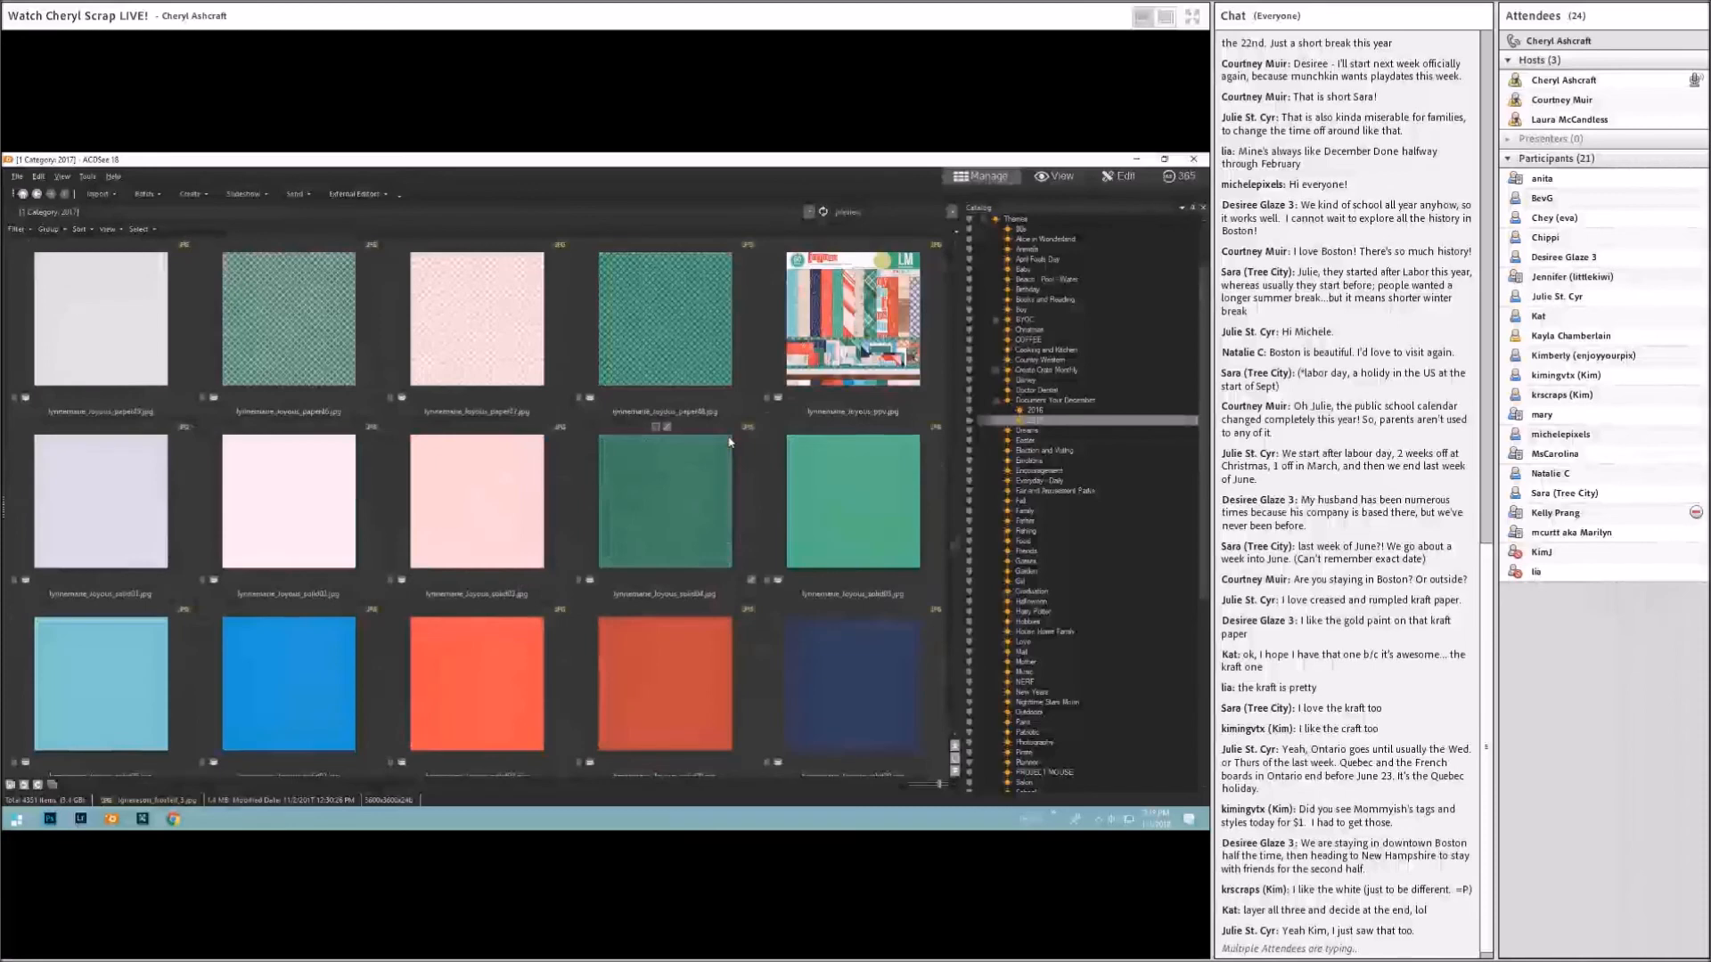
scroll(104, 448, down, 2)
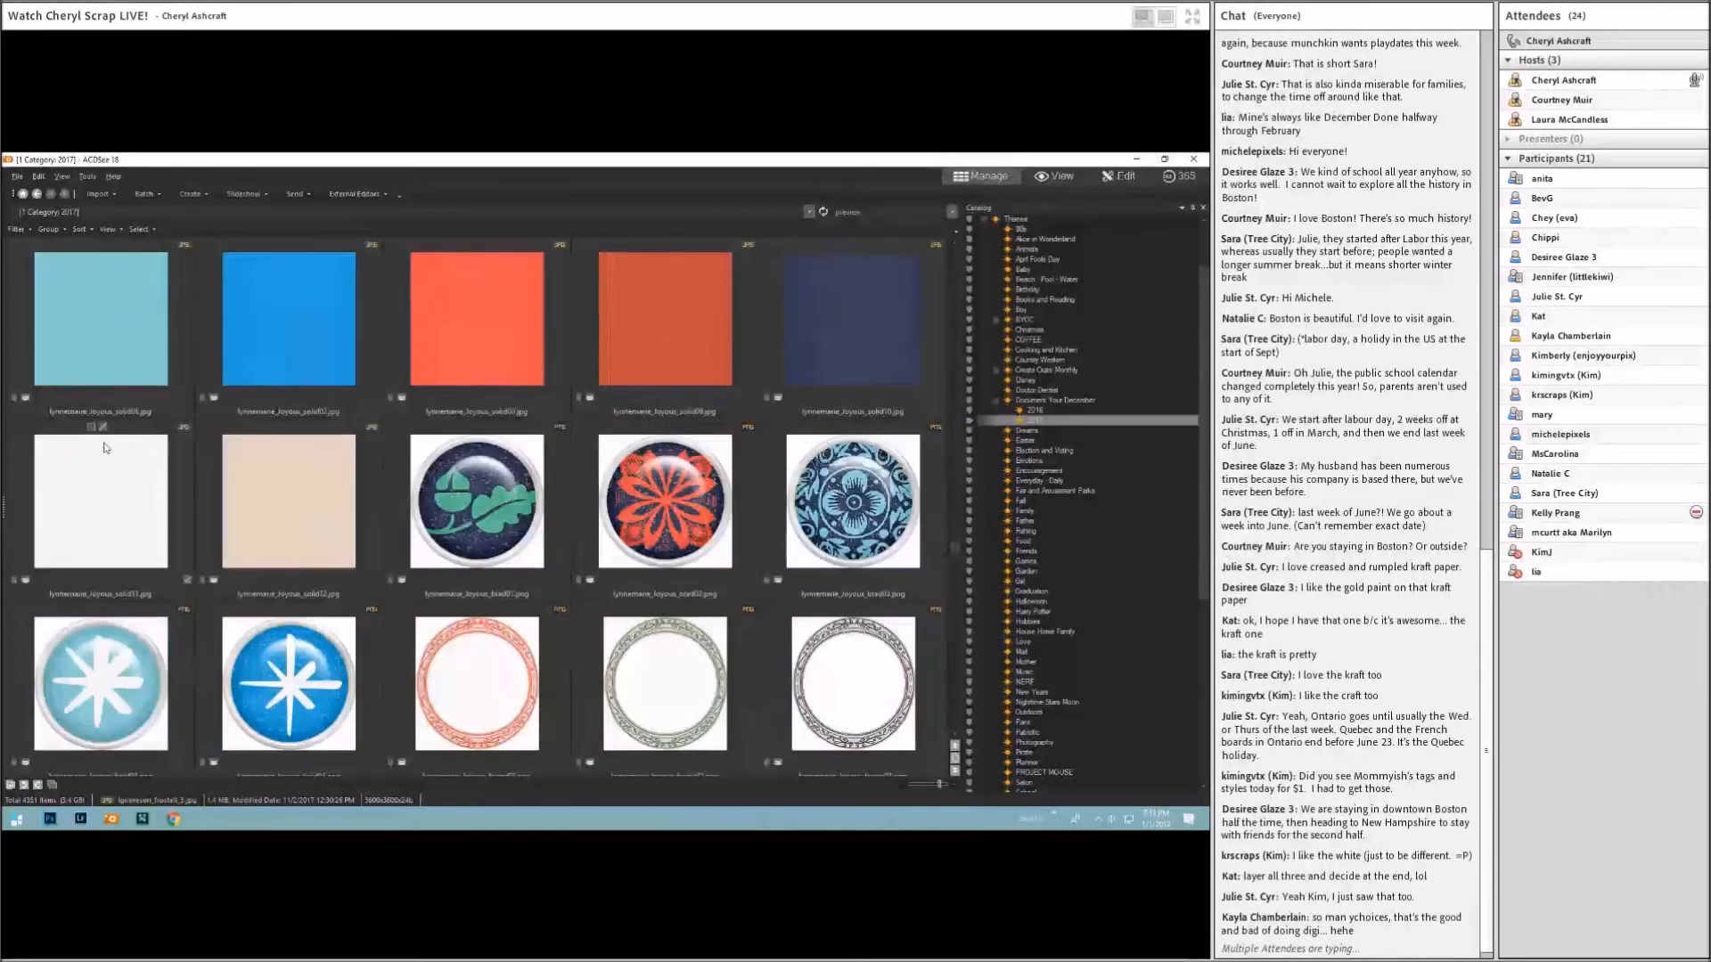
double_click(100, 457)
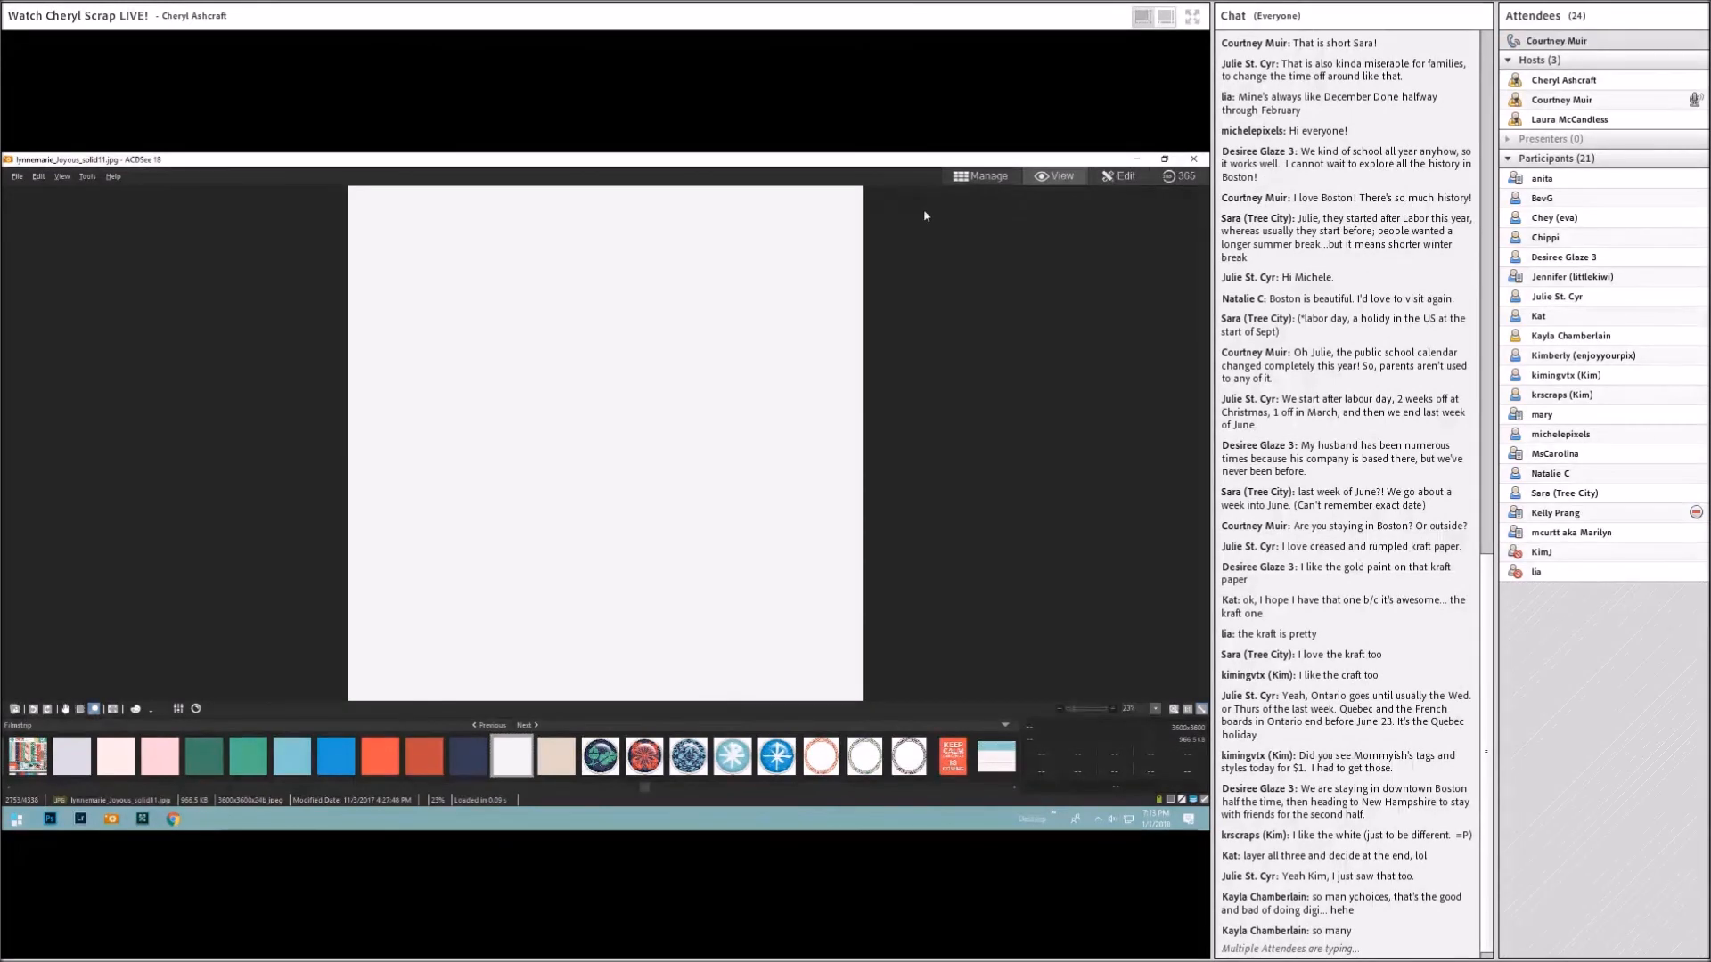
click(978, 178)
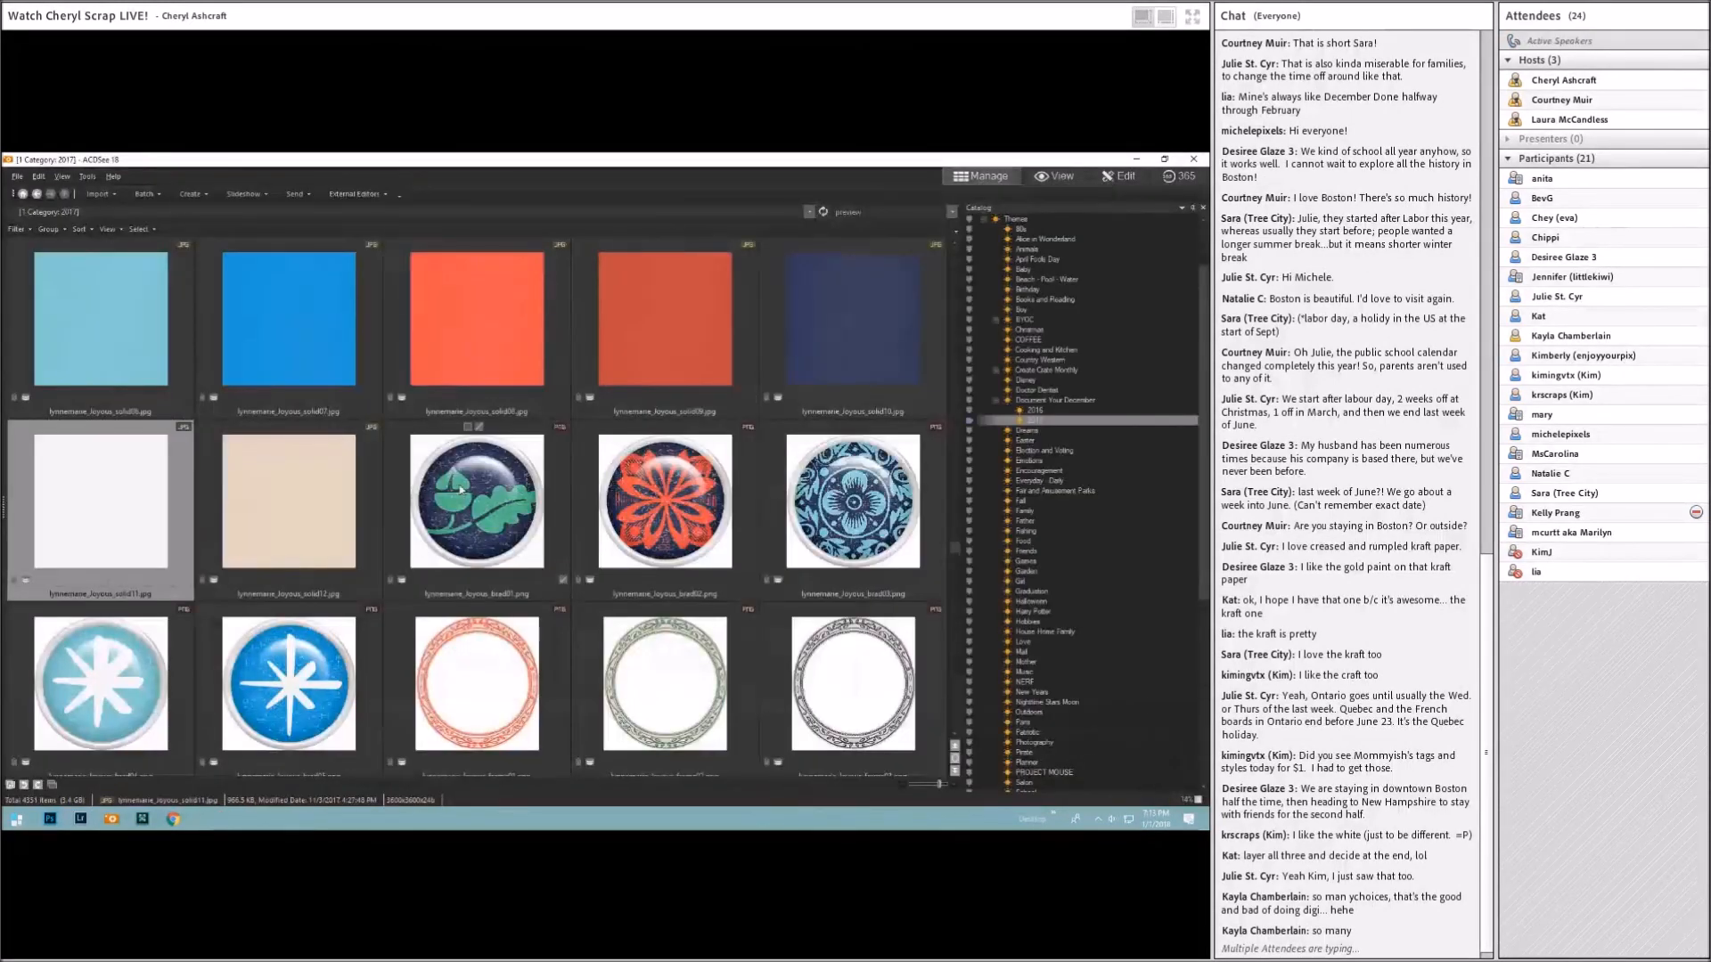
Step: Look further through the 2017 category, past the alphas, countdown tags and stitched elements, to the paislee-DecFavesNo8 papers
scroll(461, 489, down, 3)
scroll(460, 489, down, 10)
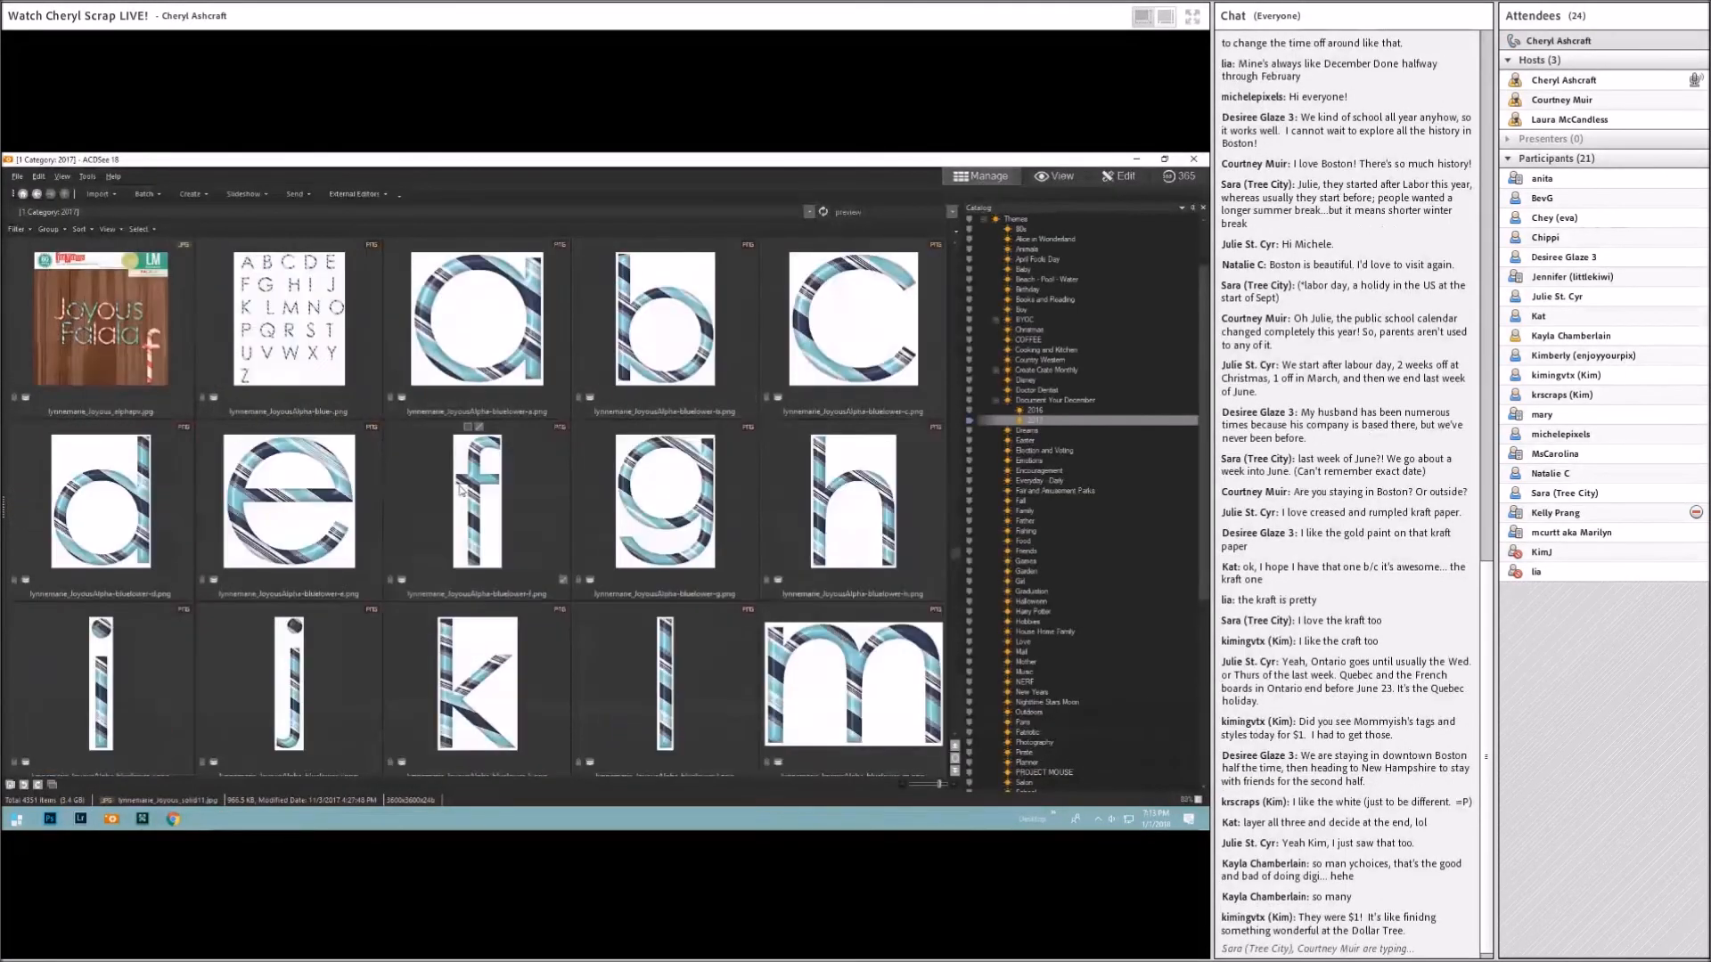
scroll(460, 489, down, 5)
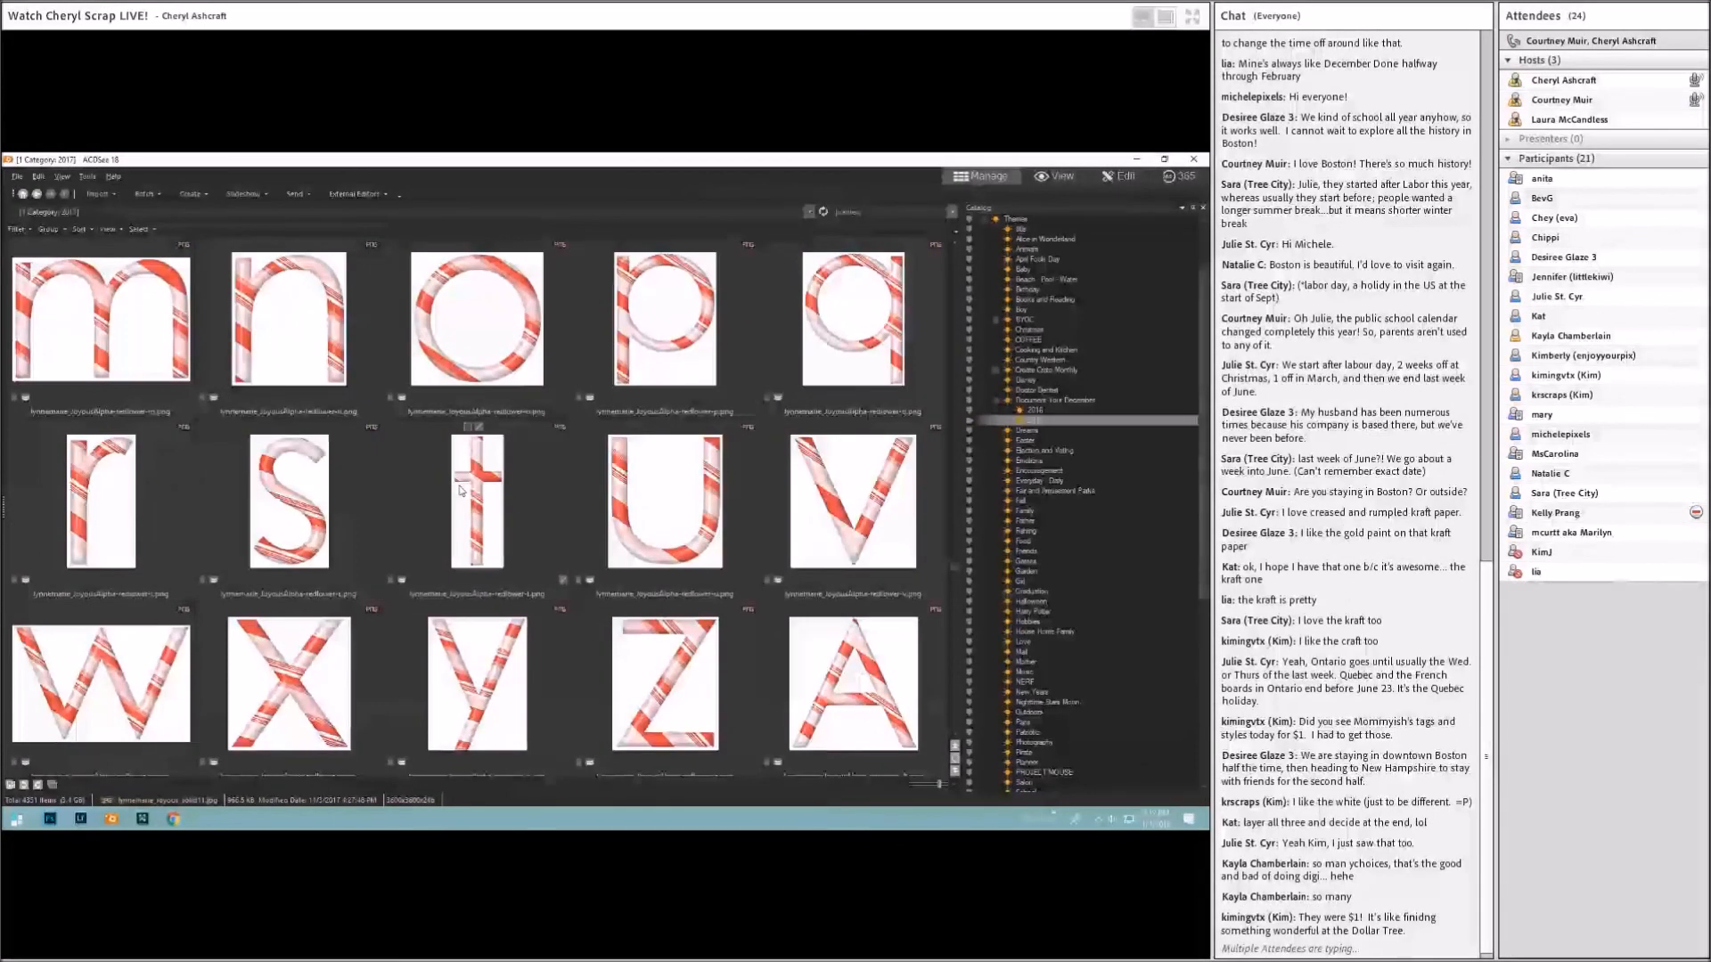
scroll(461, 489, down, 5)
scroll(460, 490, down, 5)
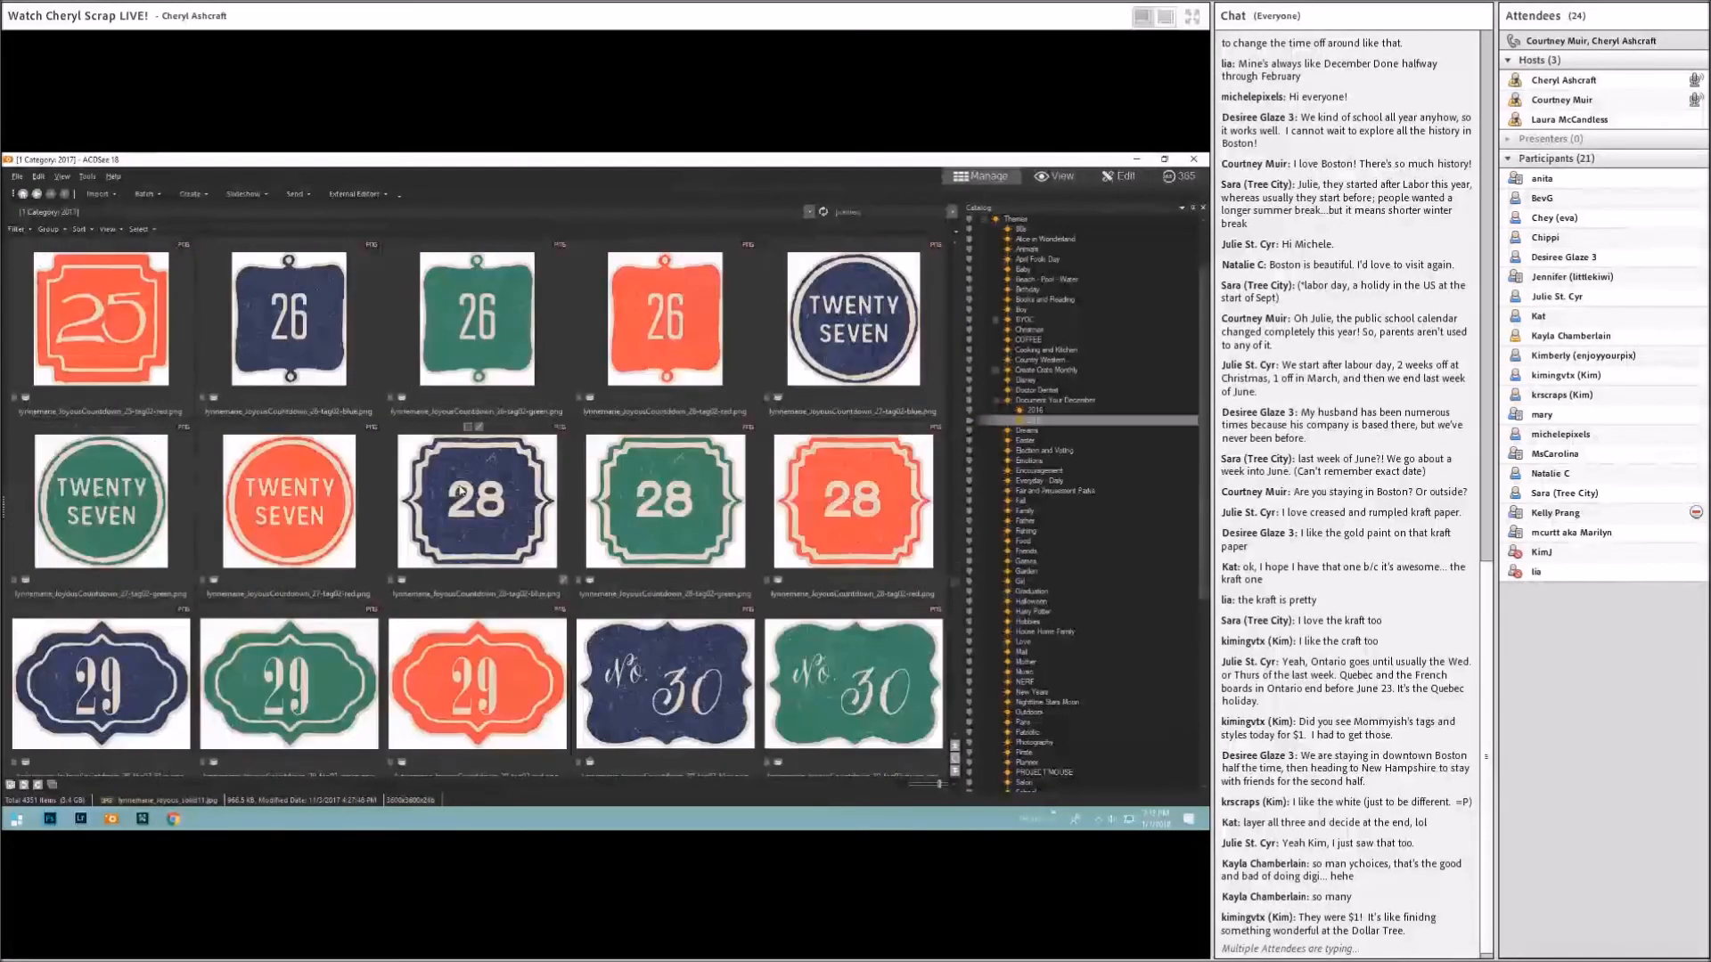
scroll(460, 489, down, 5)
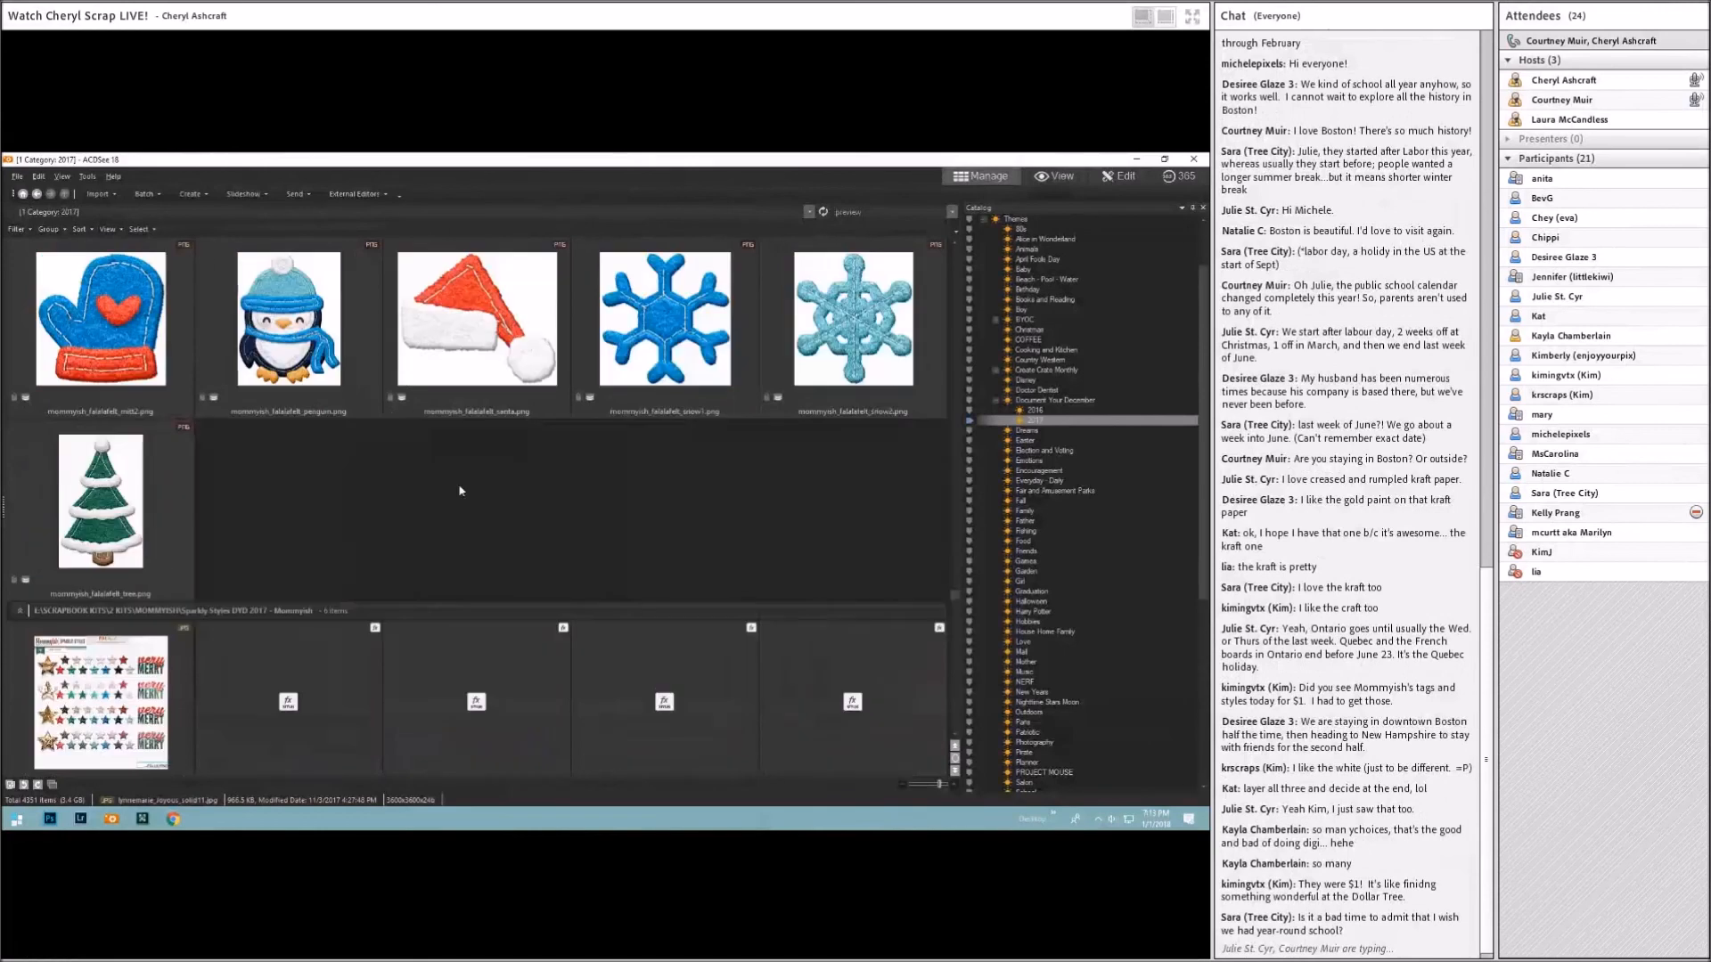
scroll(461, 489, down, 5)
scroll(460, 489, down, 5)
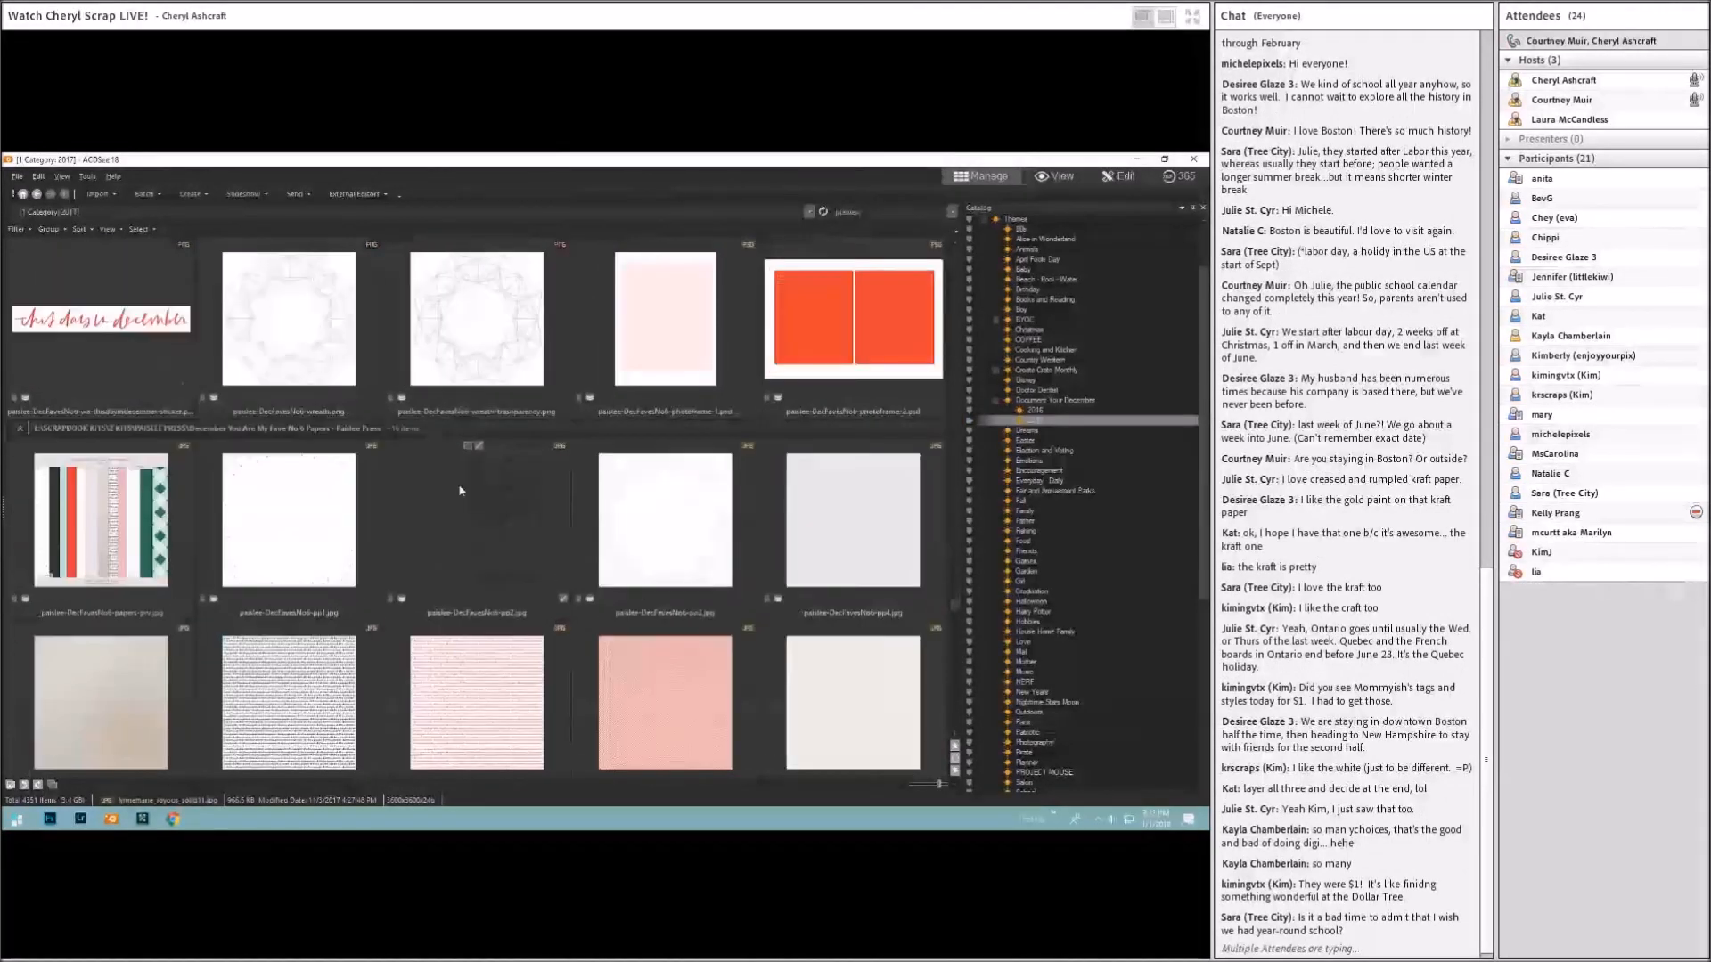
scroll(460, 489, down, 2)
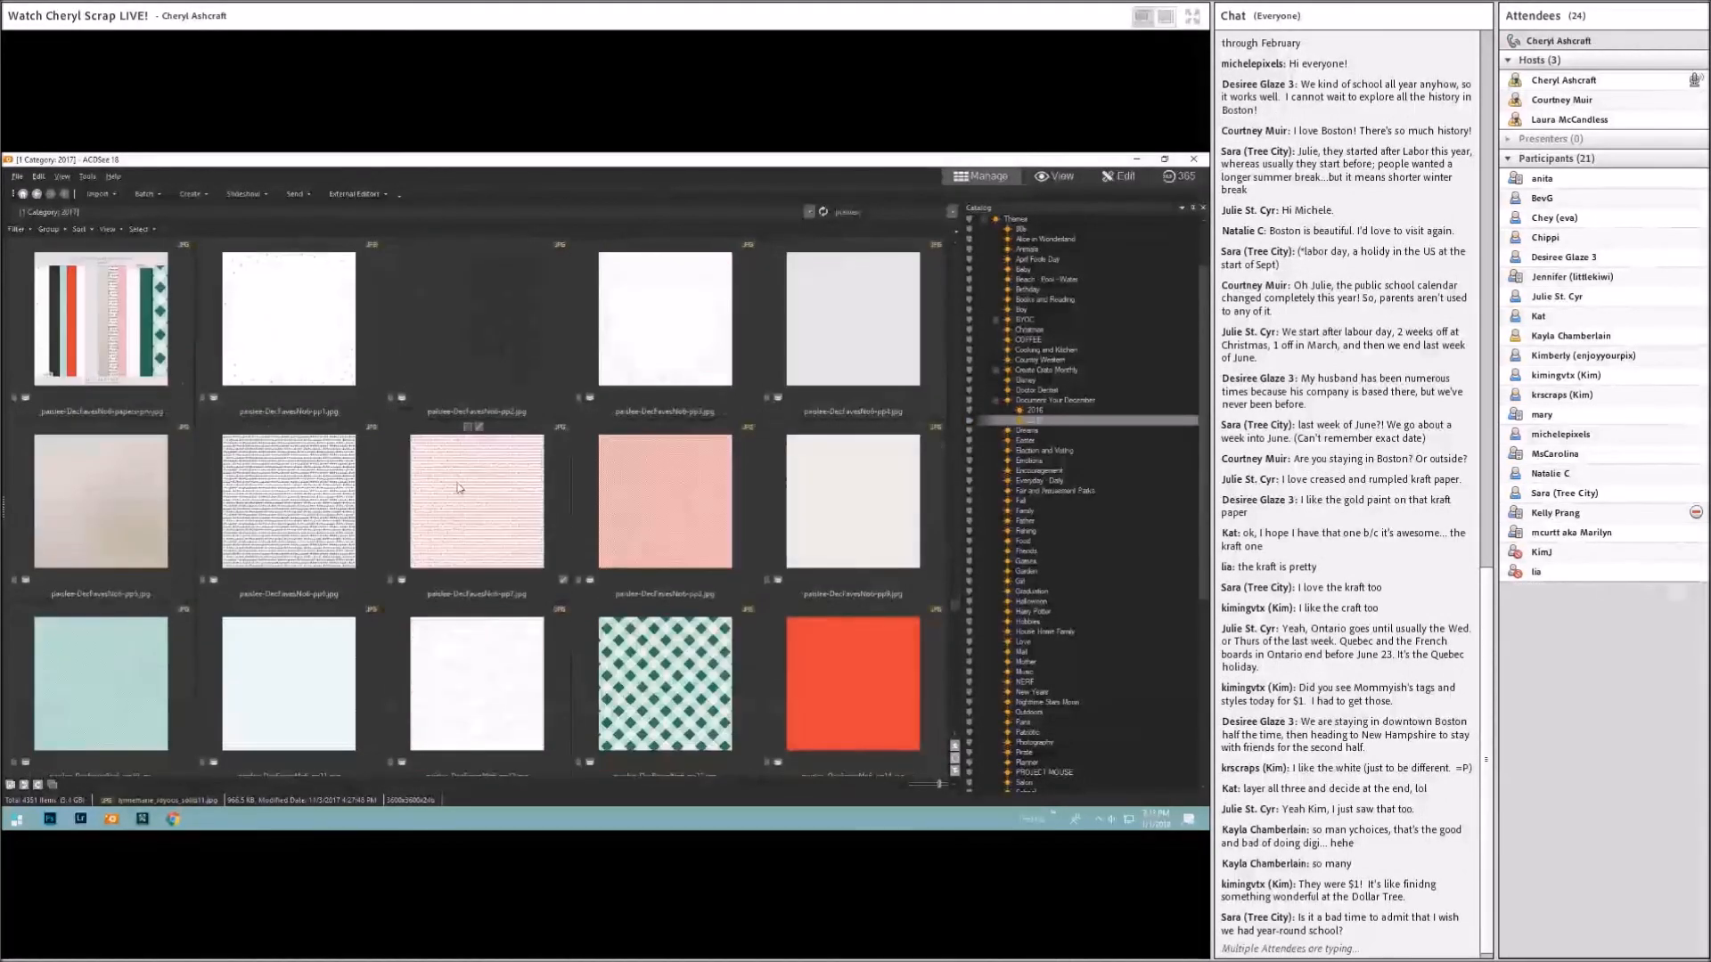
Step: Compare the pale paislee-DecFavesNo8 papers and preview the light grey paislee-DecFavesNo8-pp4.jpg at full view
click(289, 318)
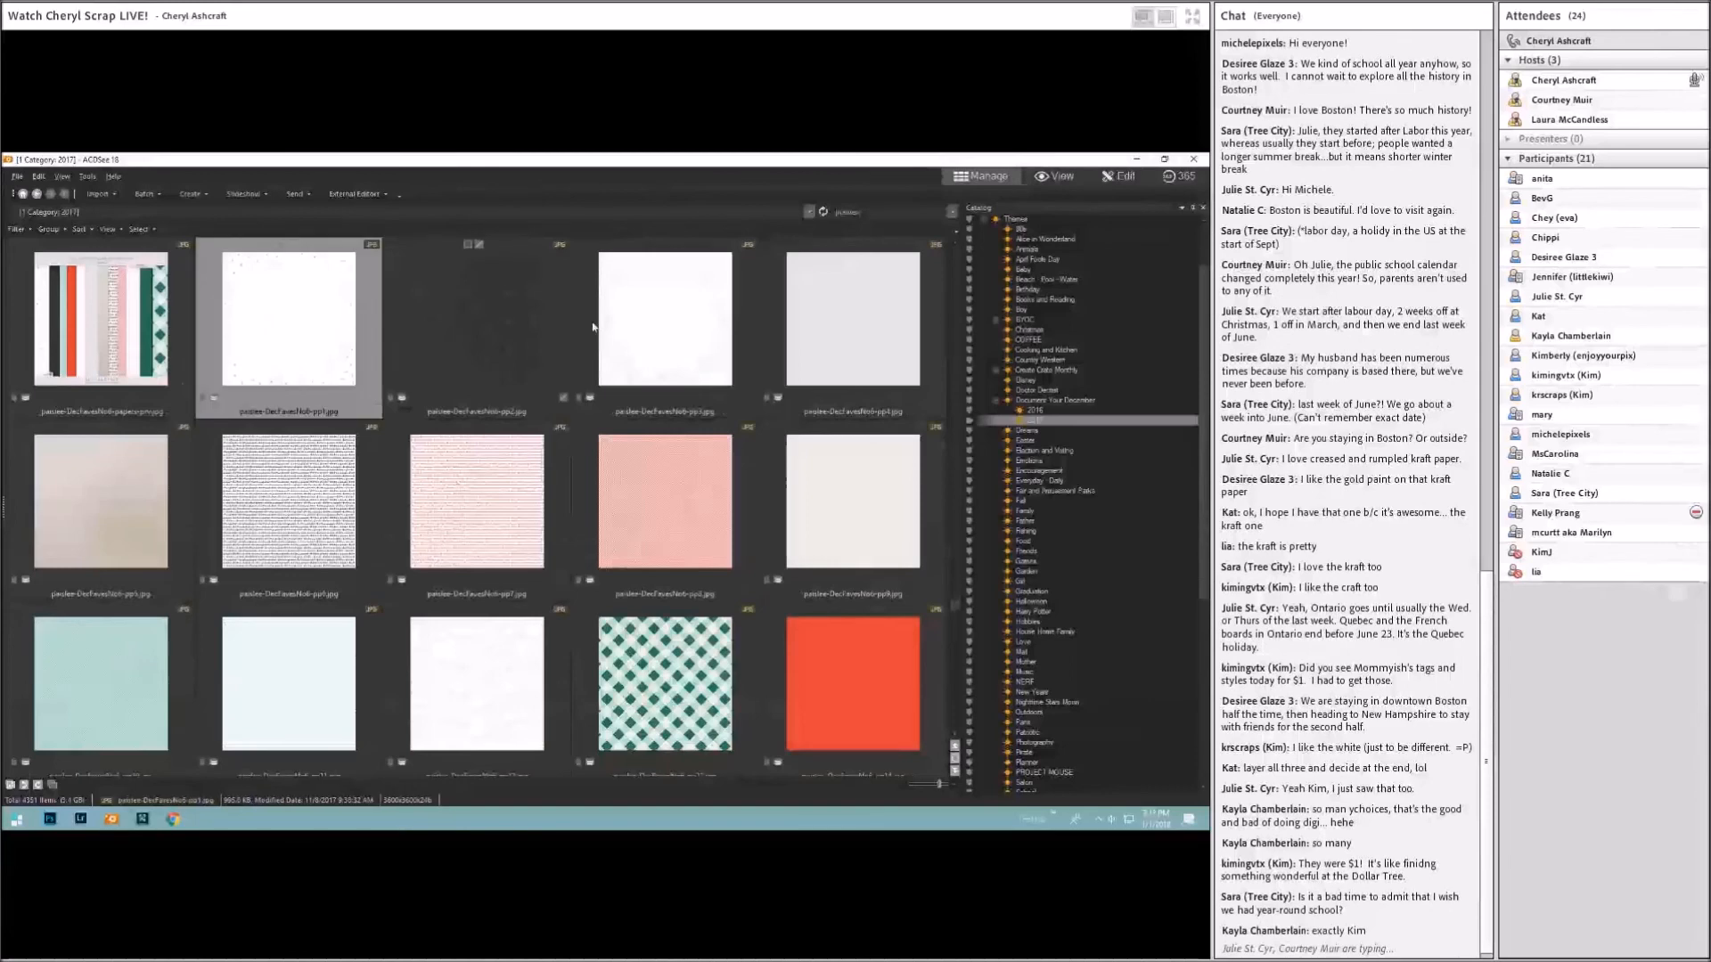
click(703, 323)
double_click(783, 325)
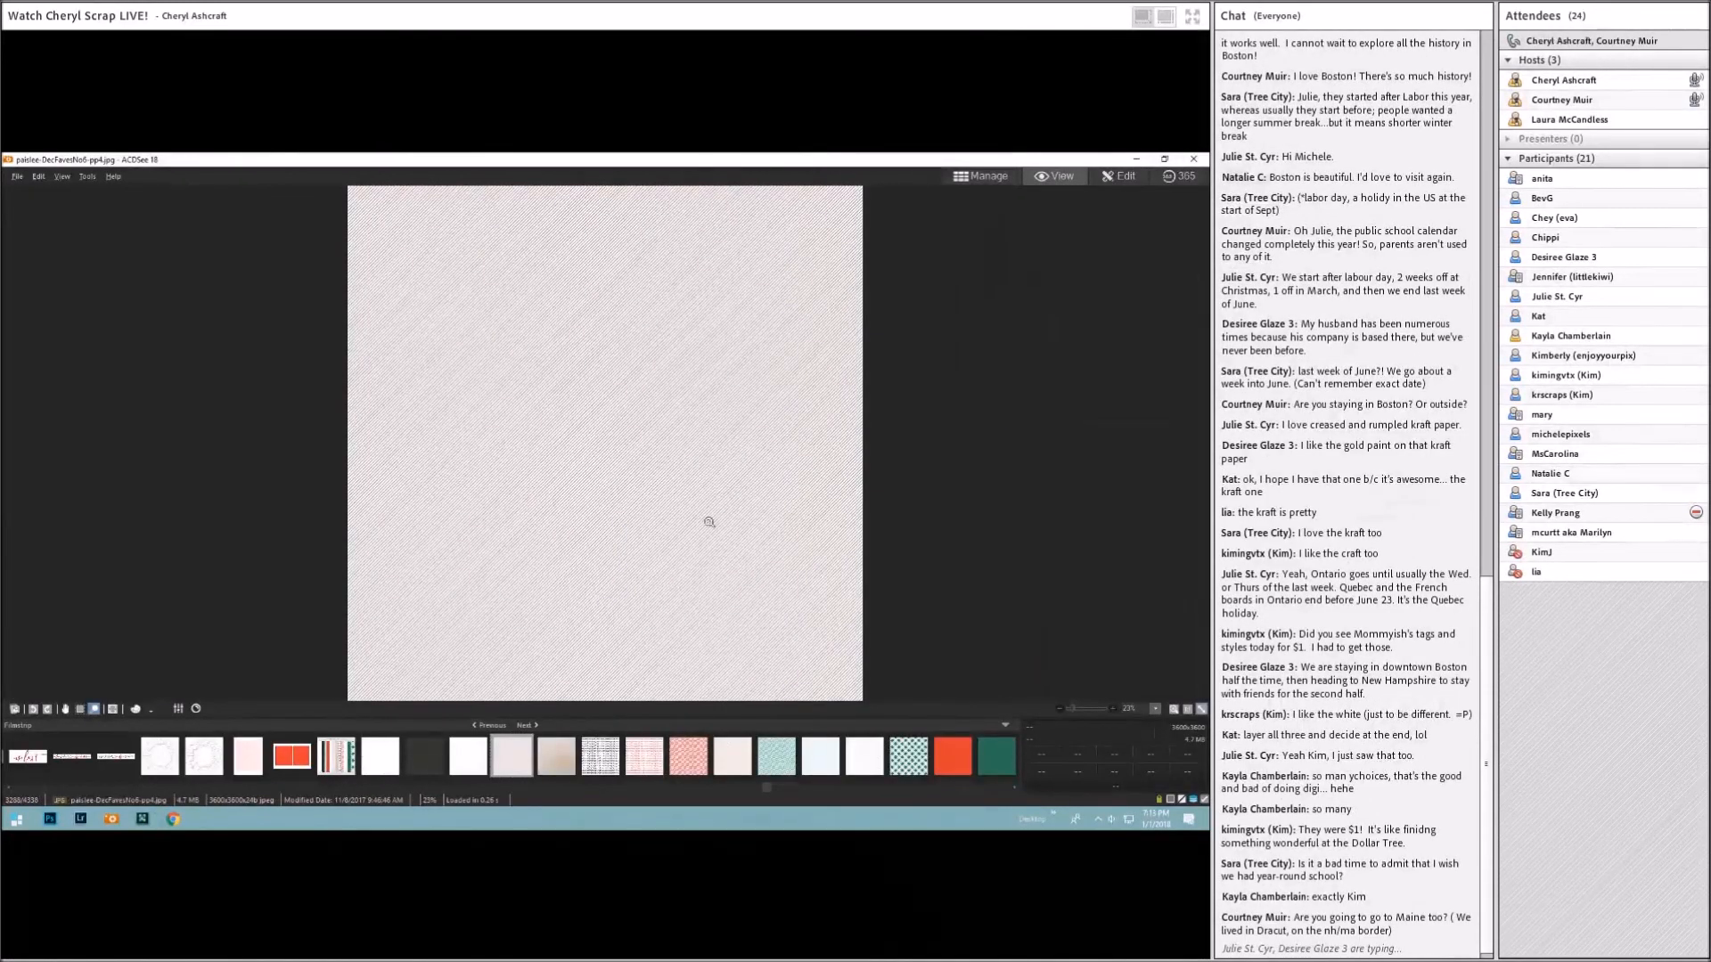
Step: Compare the remaining paislee-DecFavesNo8 papers, preview the beige paislee-DecFavesNo8-pp5.jpg at full view and open it in Photoshop
click(981, 176)
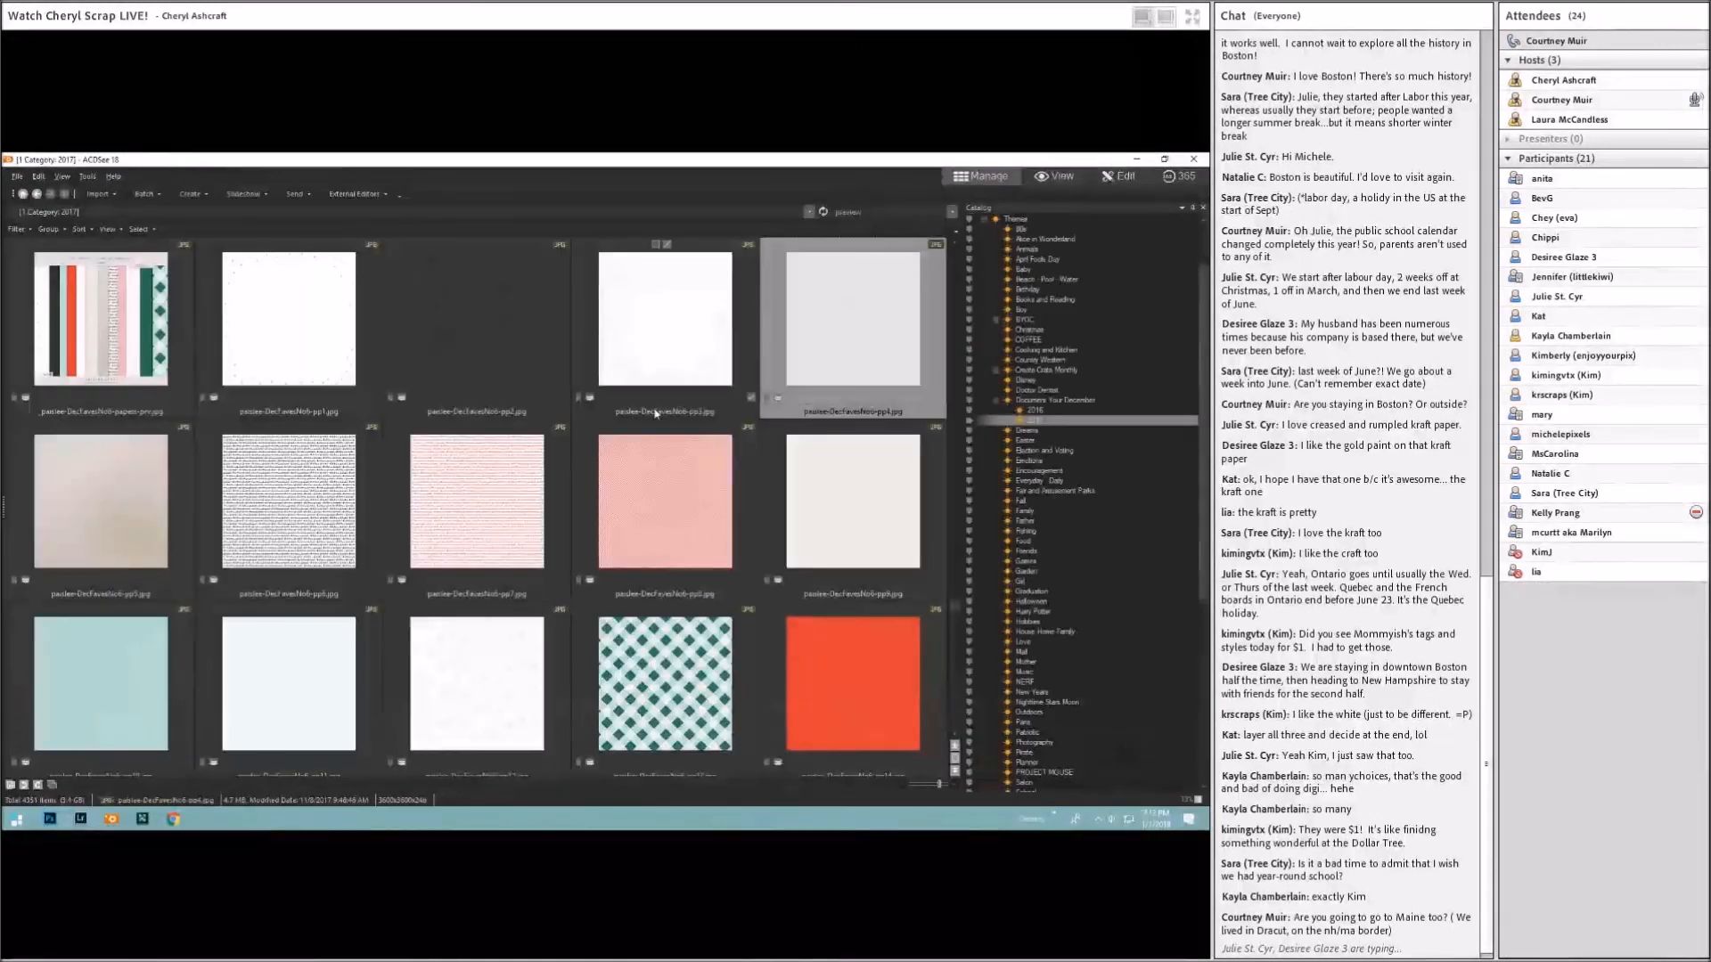
scroll(853, 336, down, 1)
click(854, 336)
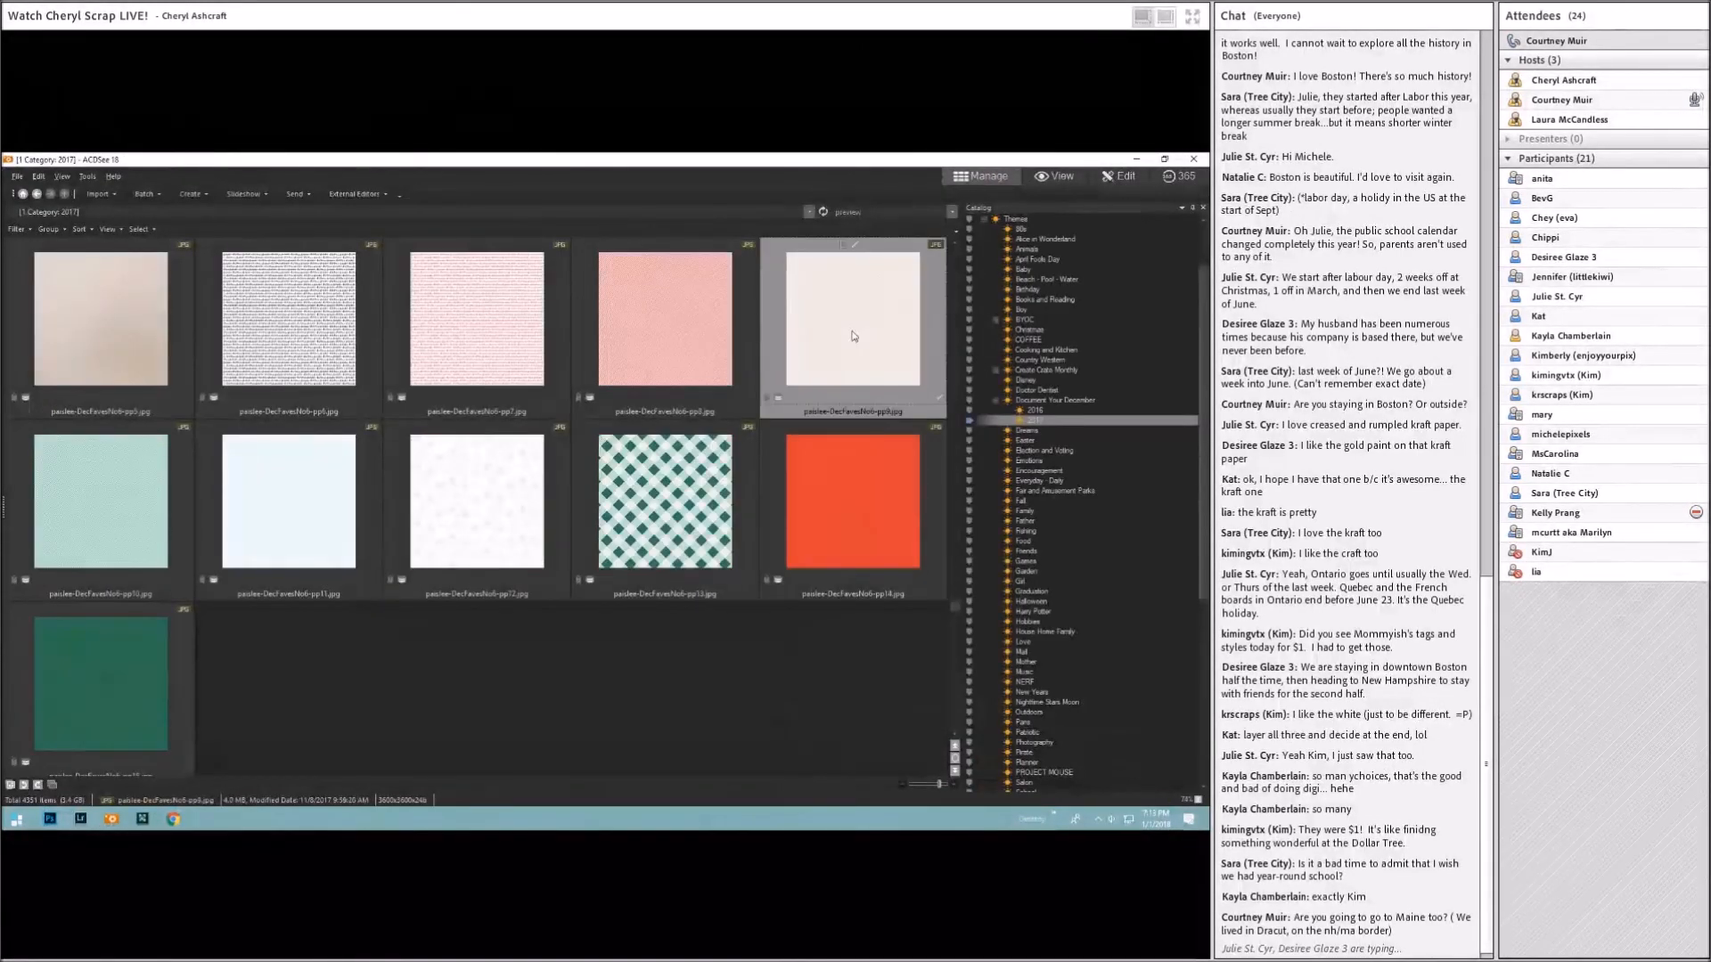
click(287, 499)
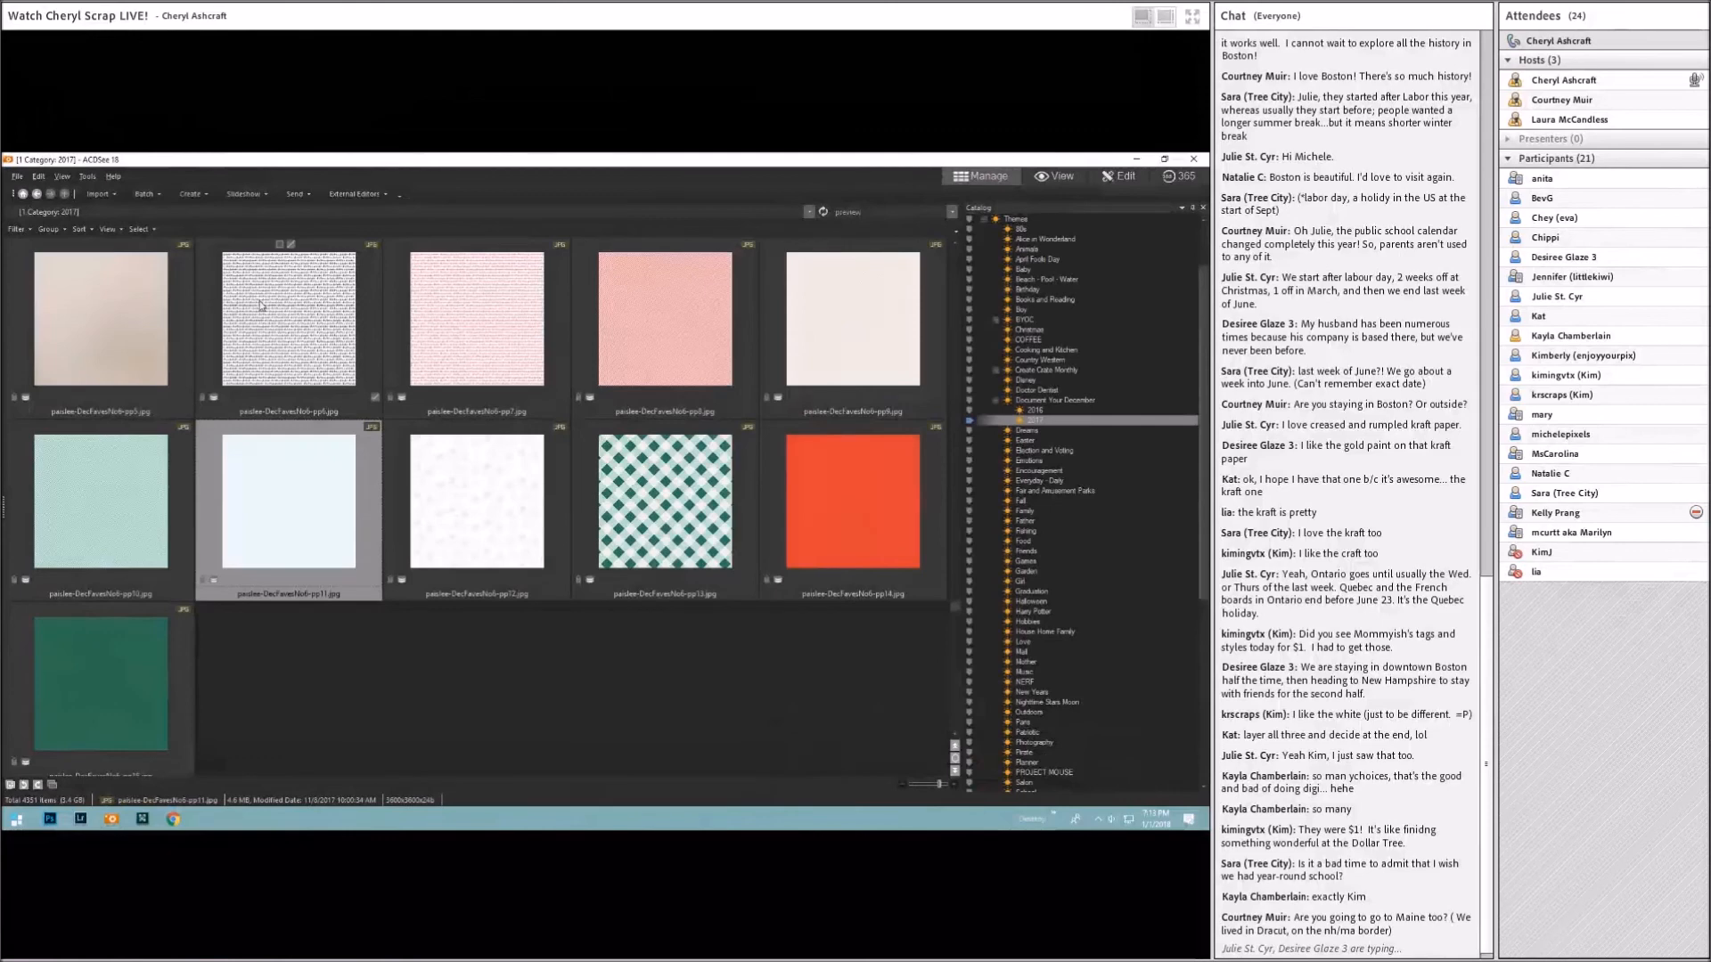
double_click(125, 313)
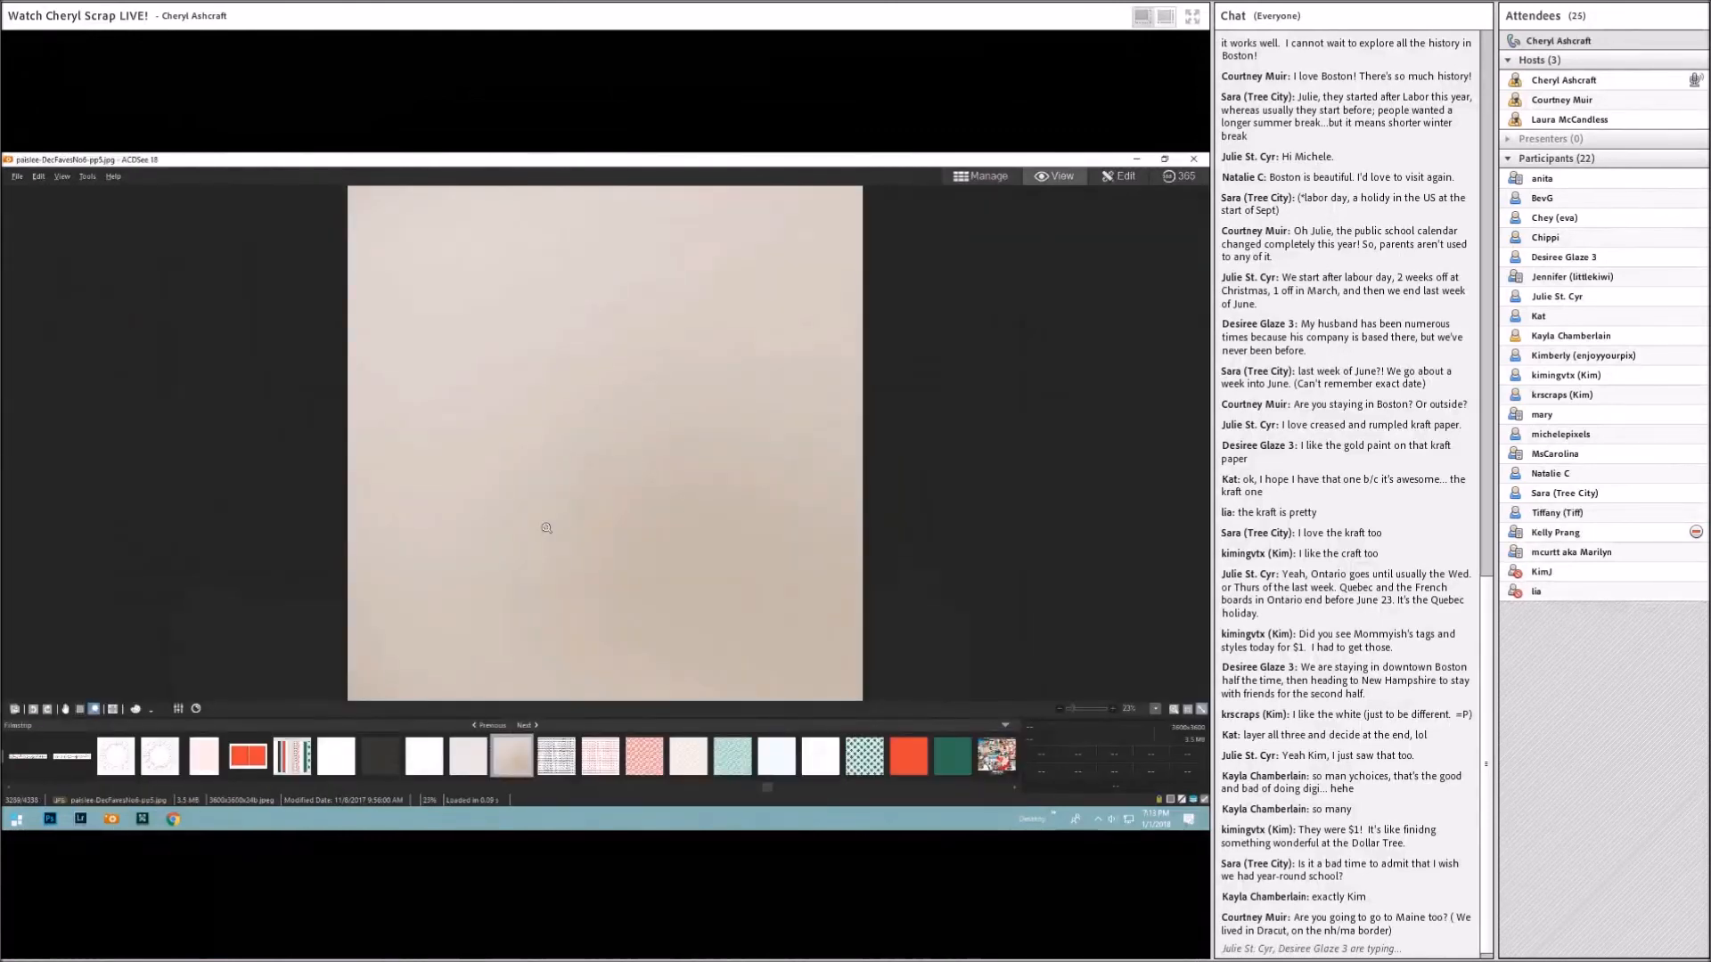
click(1002, 181)
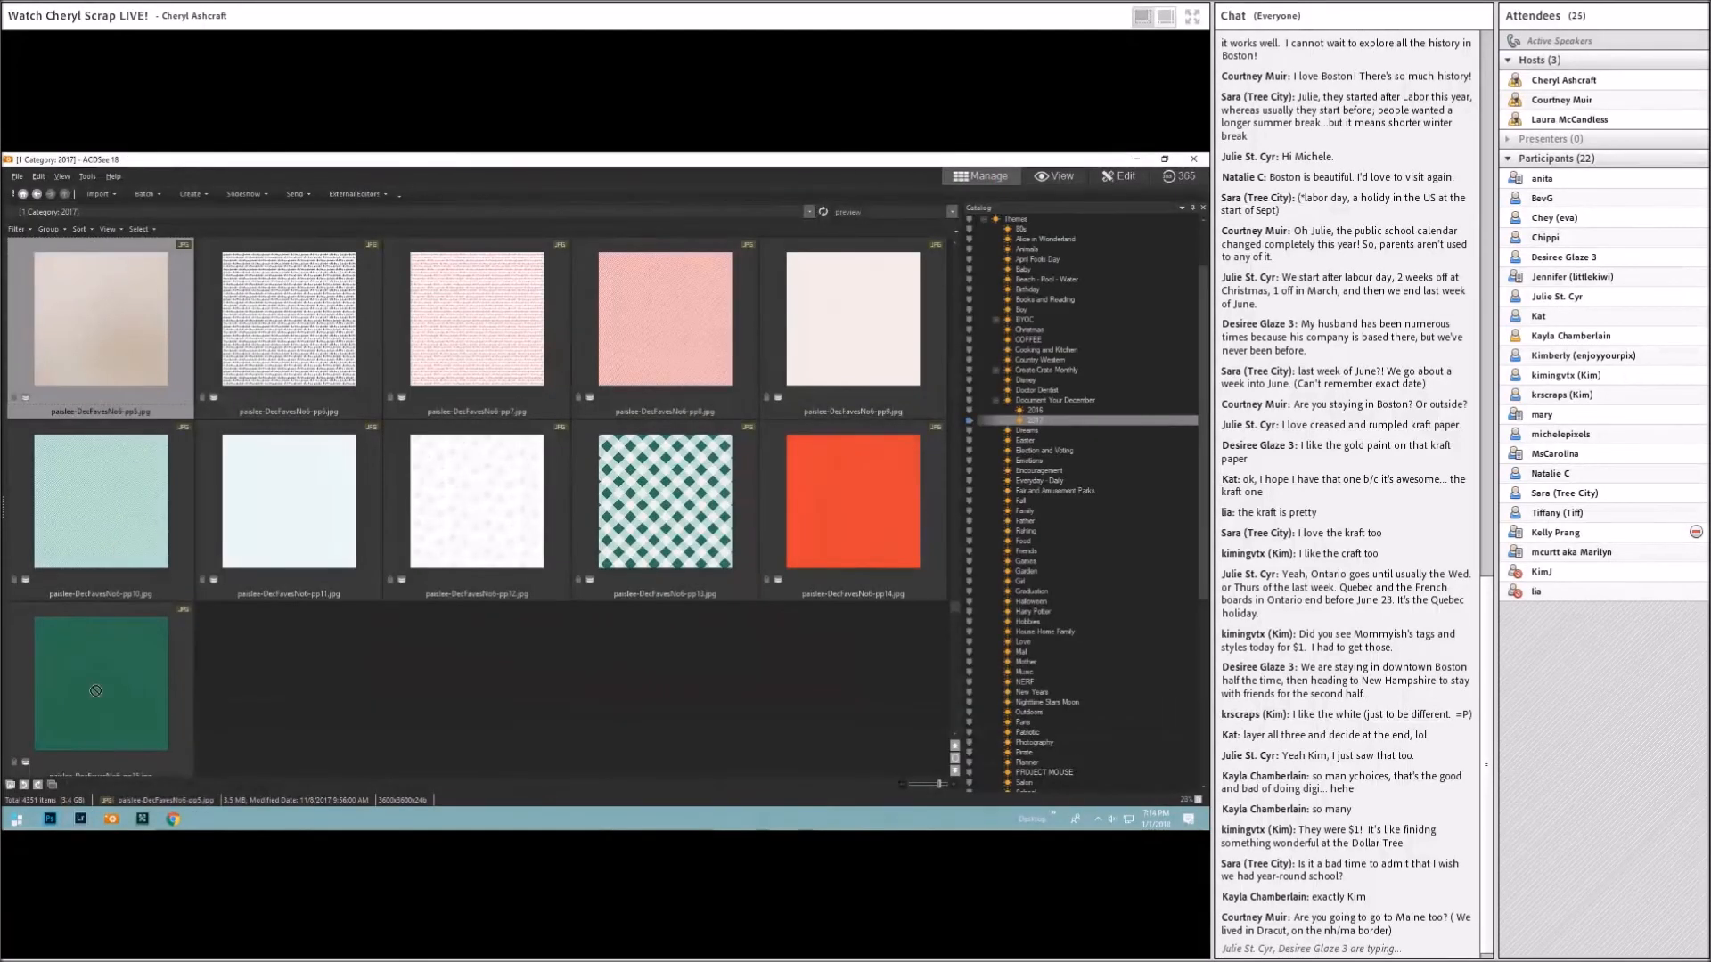
click(49, 819)
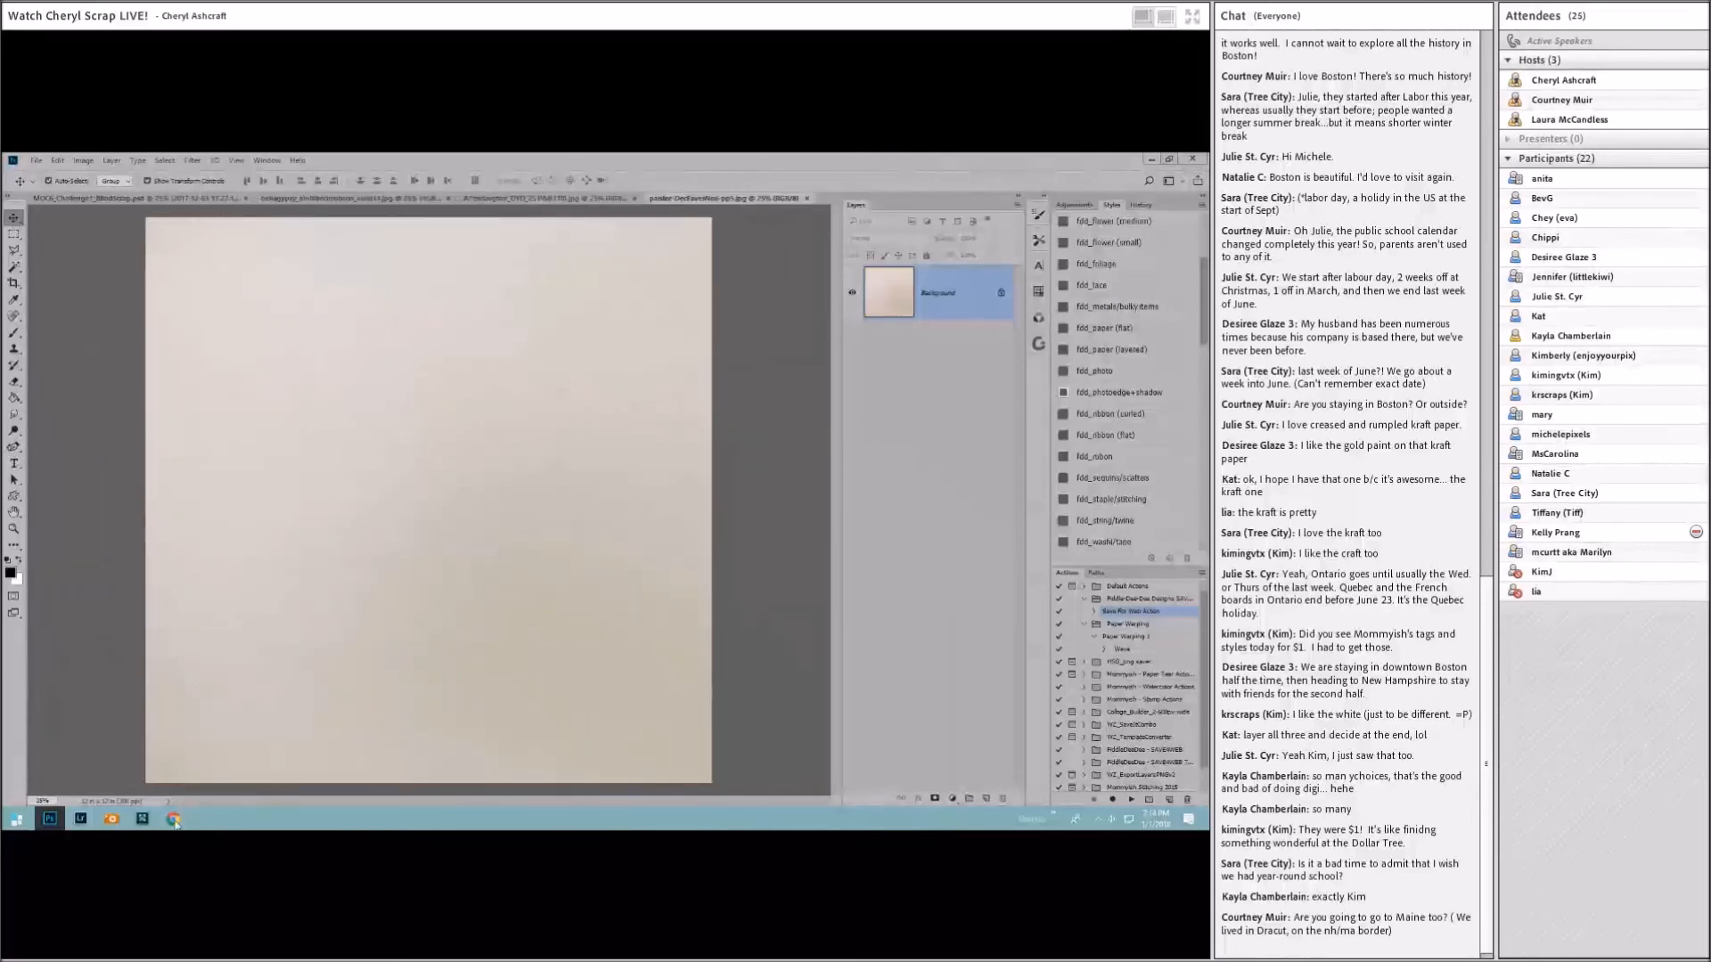
Step: Switch to ACDSee and look further through the 2017 category, past the Seasons Greetings alphas, to the prd_seasonsgreetings papers
click(112, 820)
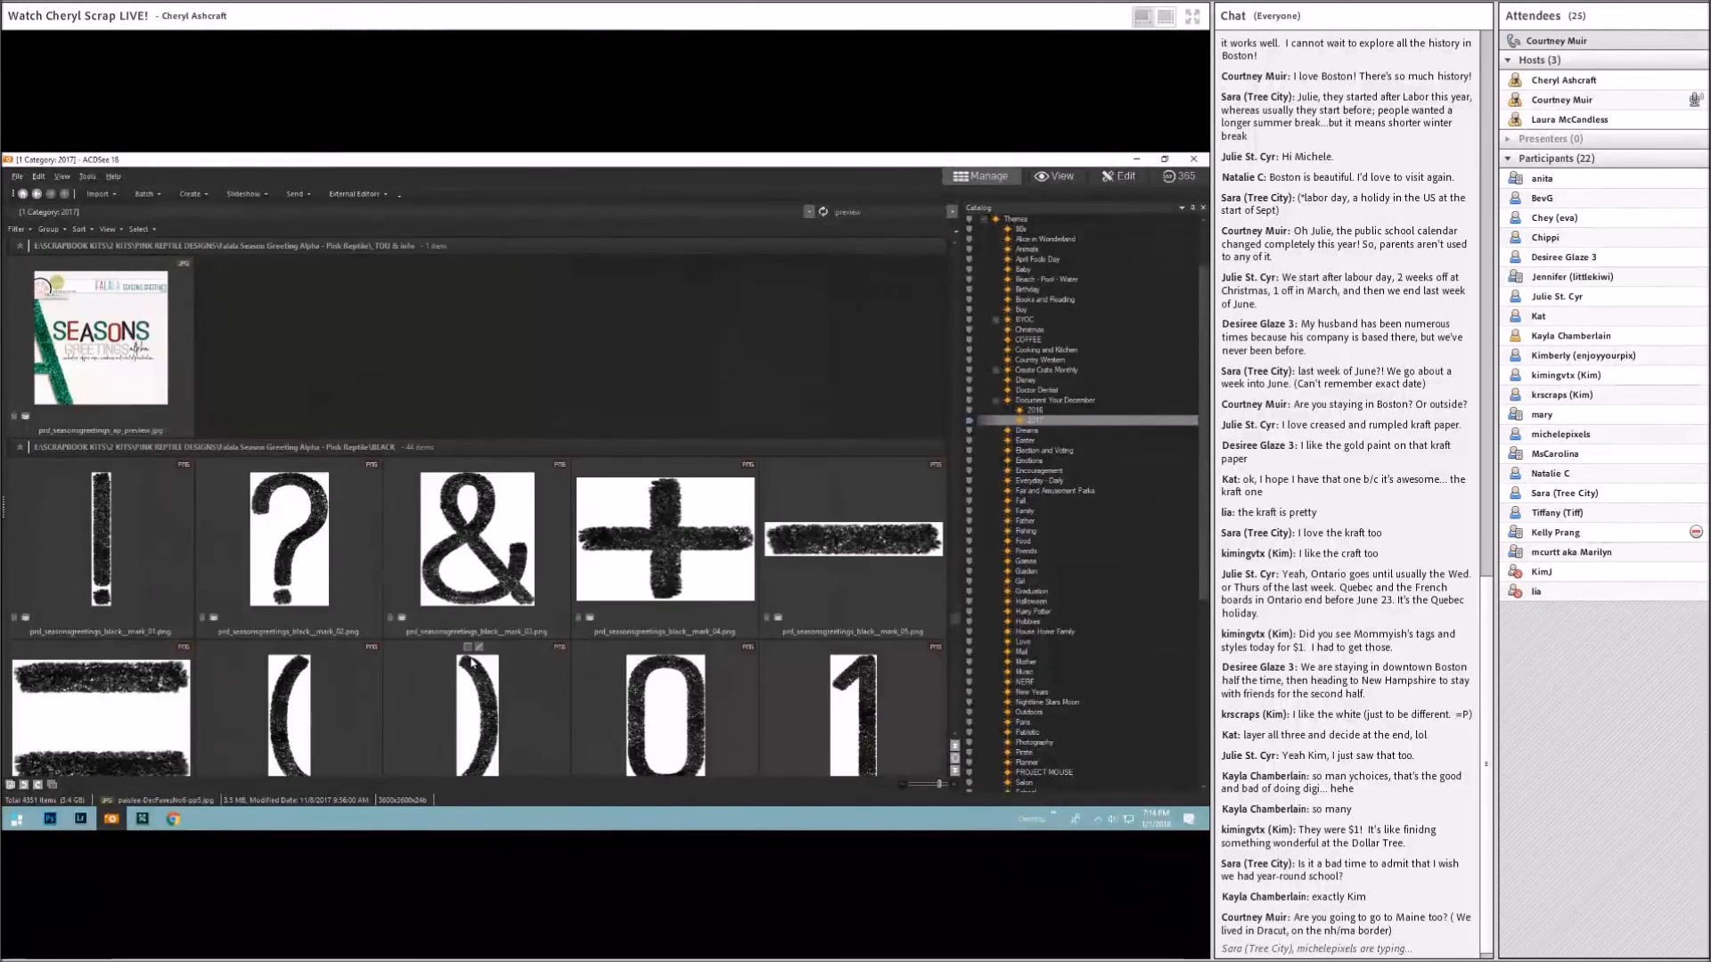
scroll(472, 662, down, 10)
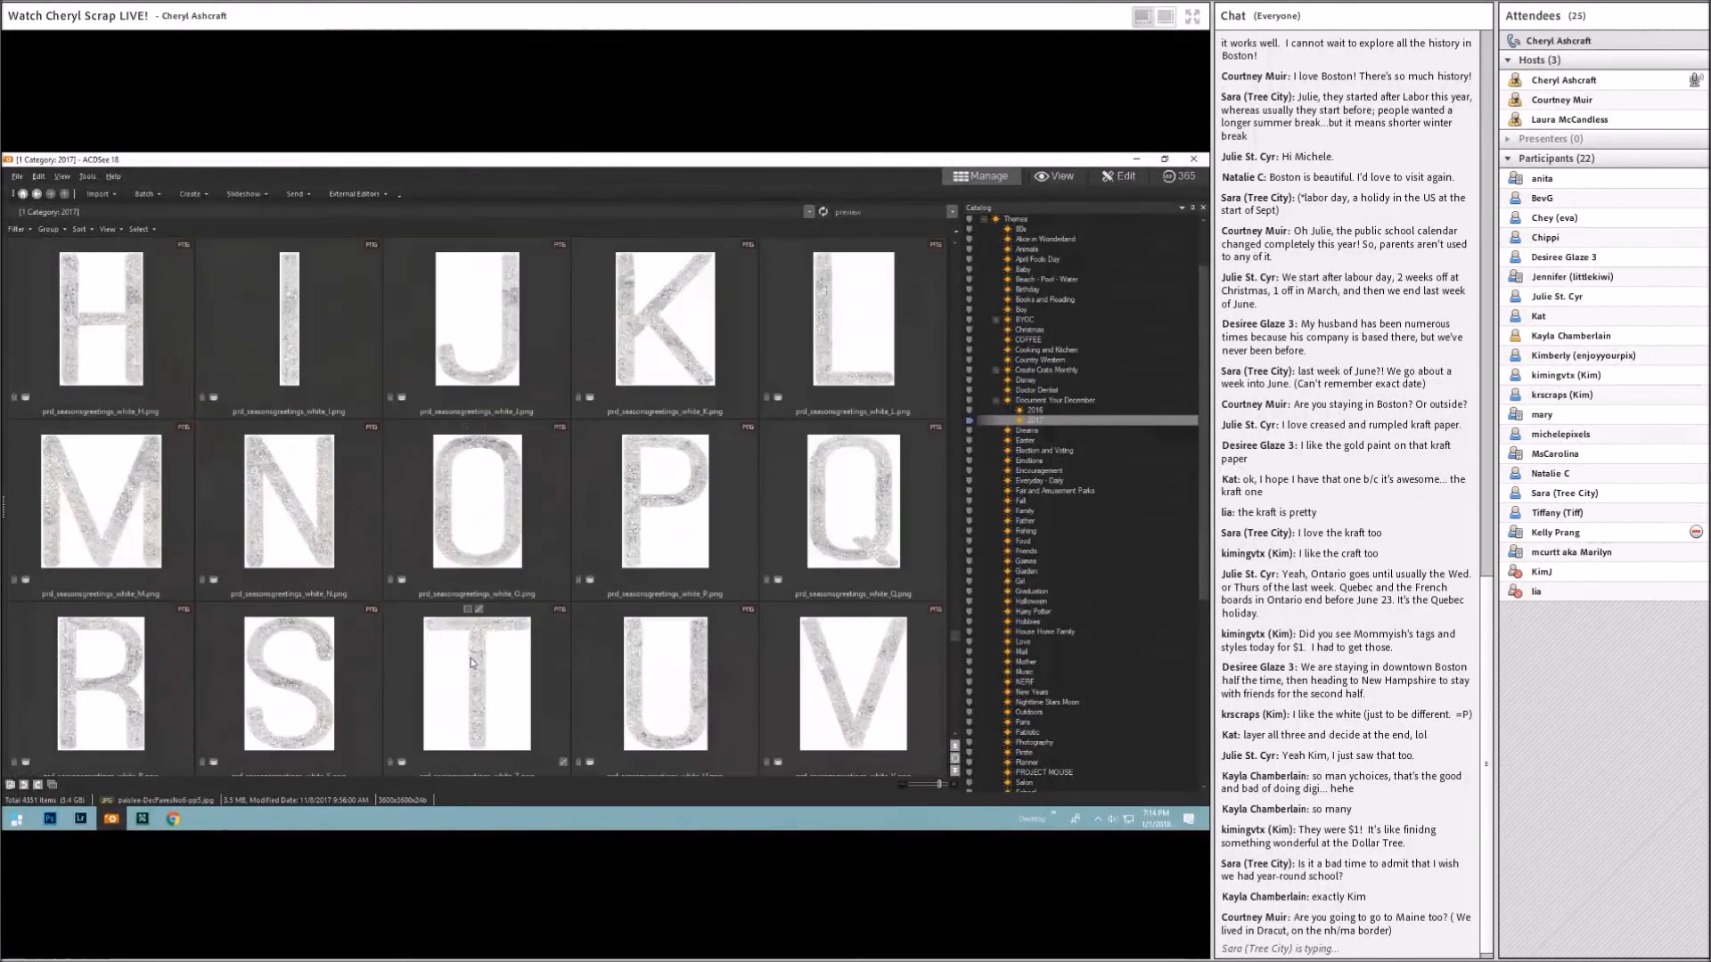
scroll(472, 662, down, 5)
scroll(472, 662, down, 5)
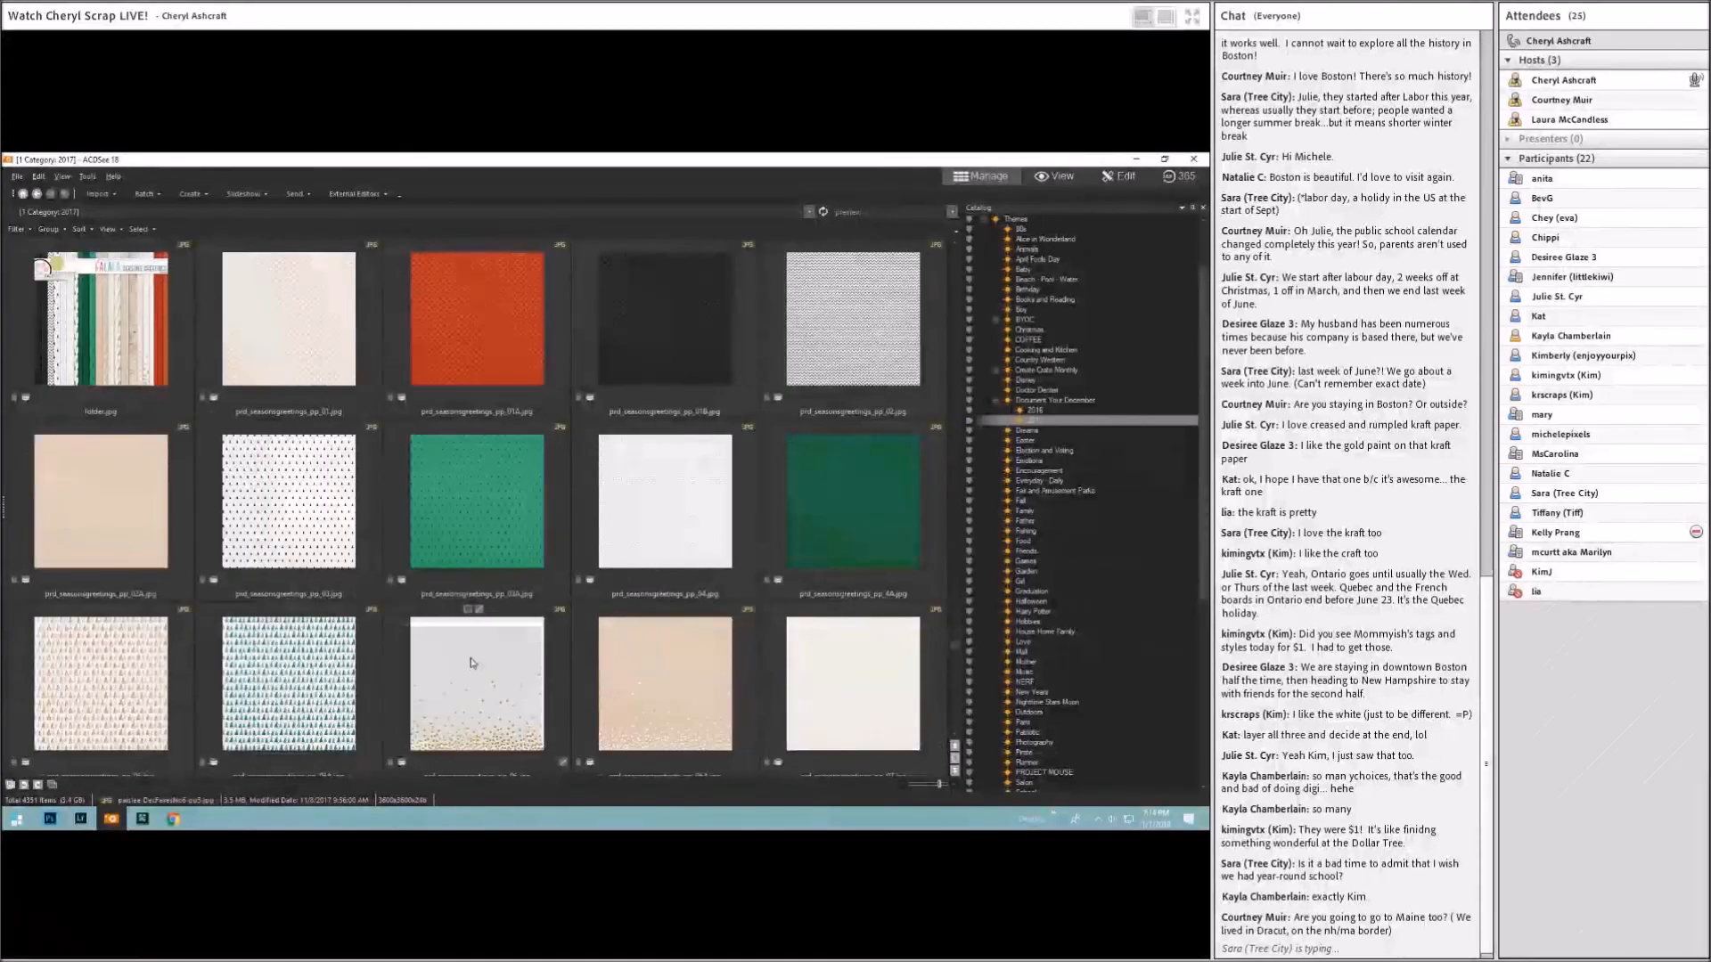
scroll(471, 662, down, 5)
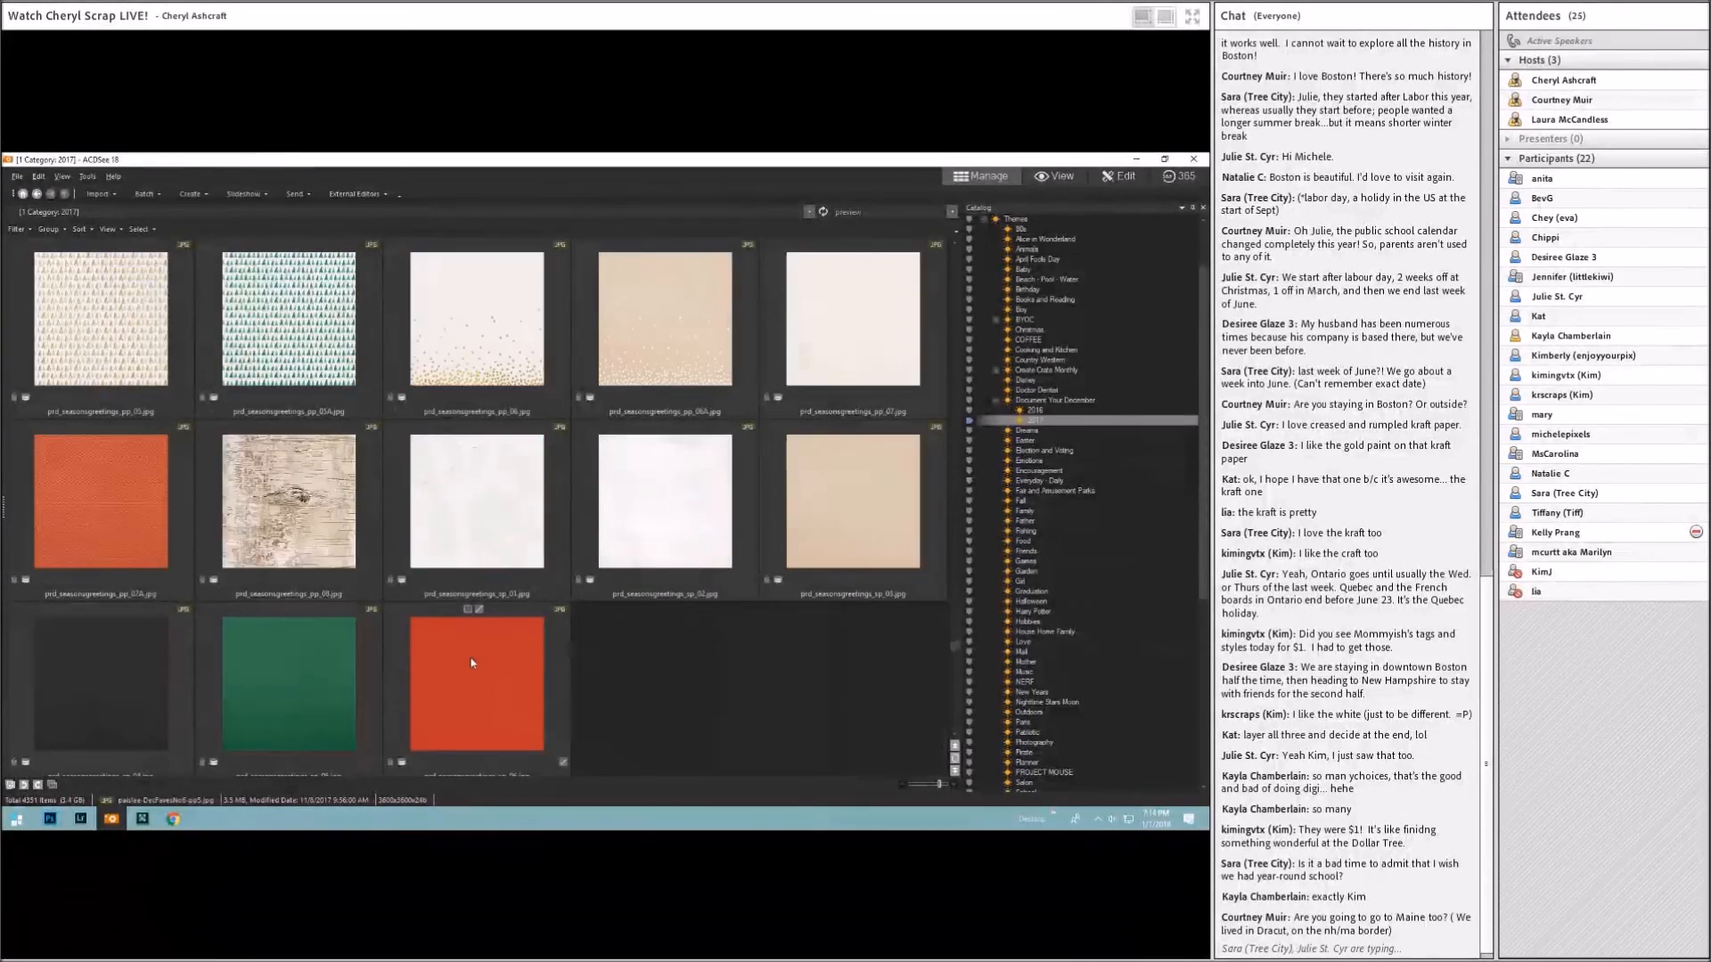
Step: Preview the distressed white prd_seasonsgreetings_sp_01.jpg at full view and open it in Photoshop
double_click(466, 515)
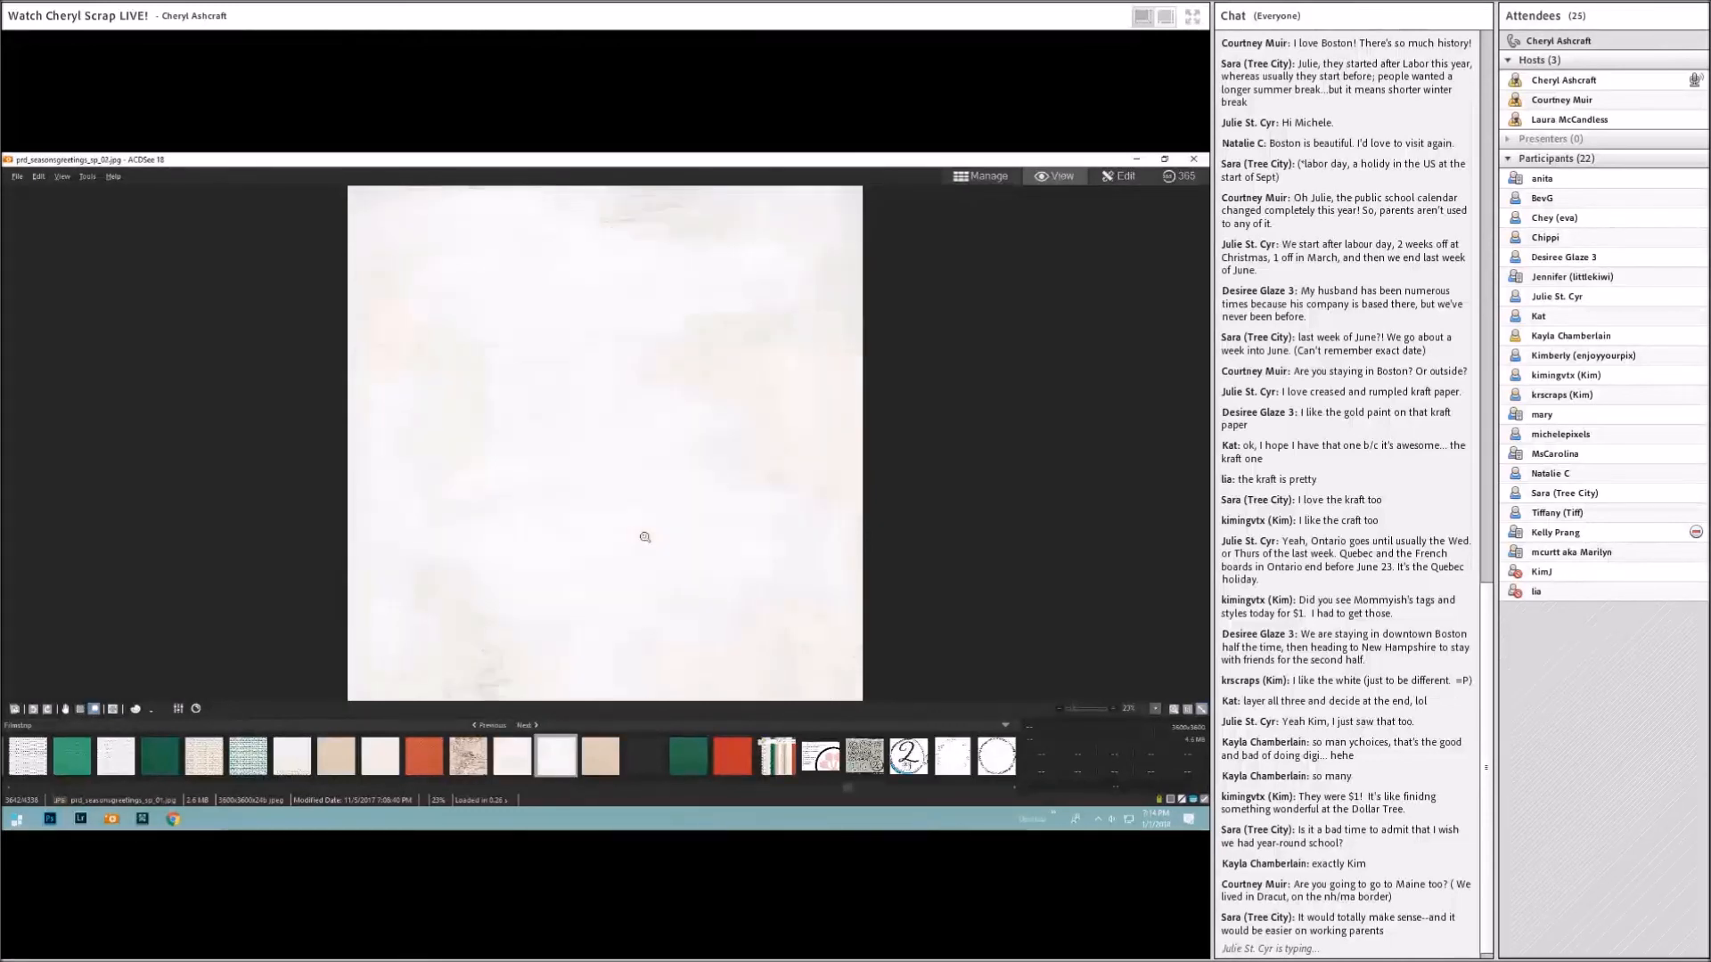
click(981, 176)
drag(461, 541, 686, 317)
drag(788, 214, 823, 198)
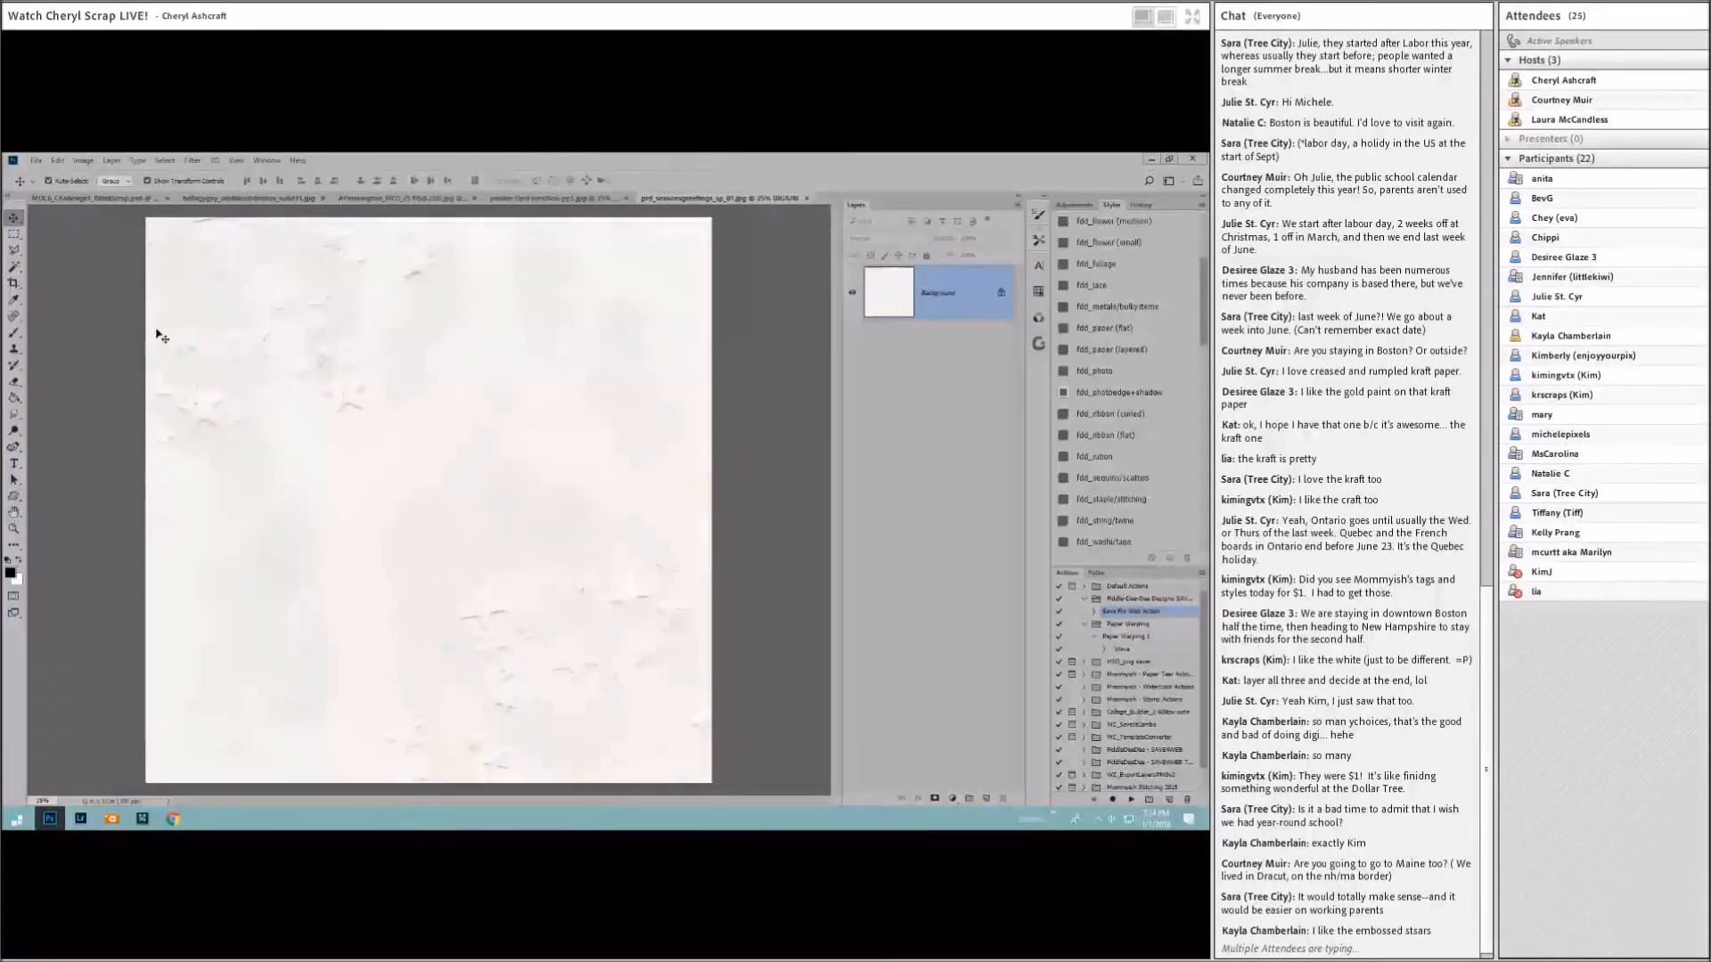
Step: Copy the plain off-white solid paper onto the challenge page and move its layer beneath the photos and the instructions text
click(220, 199)
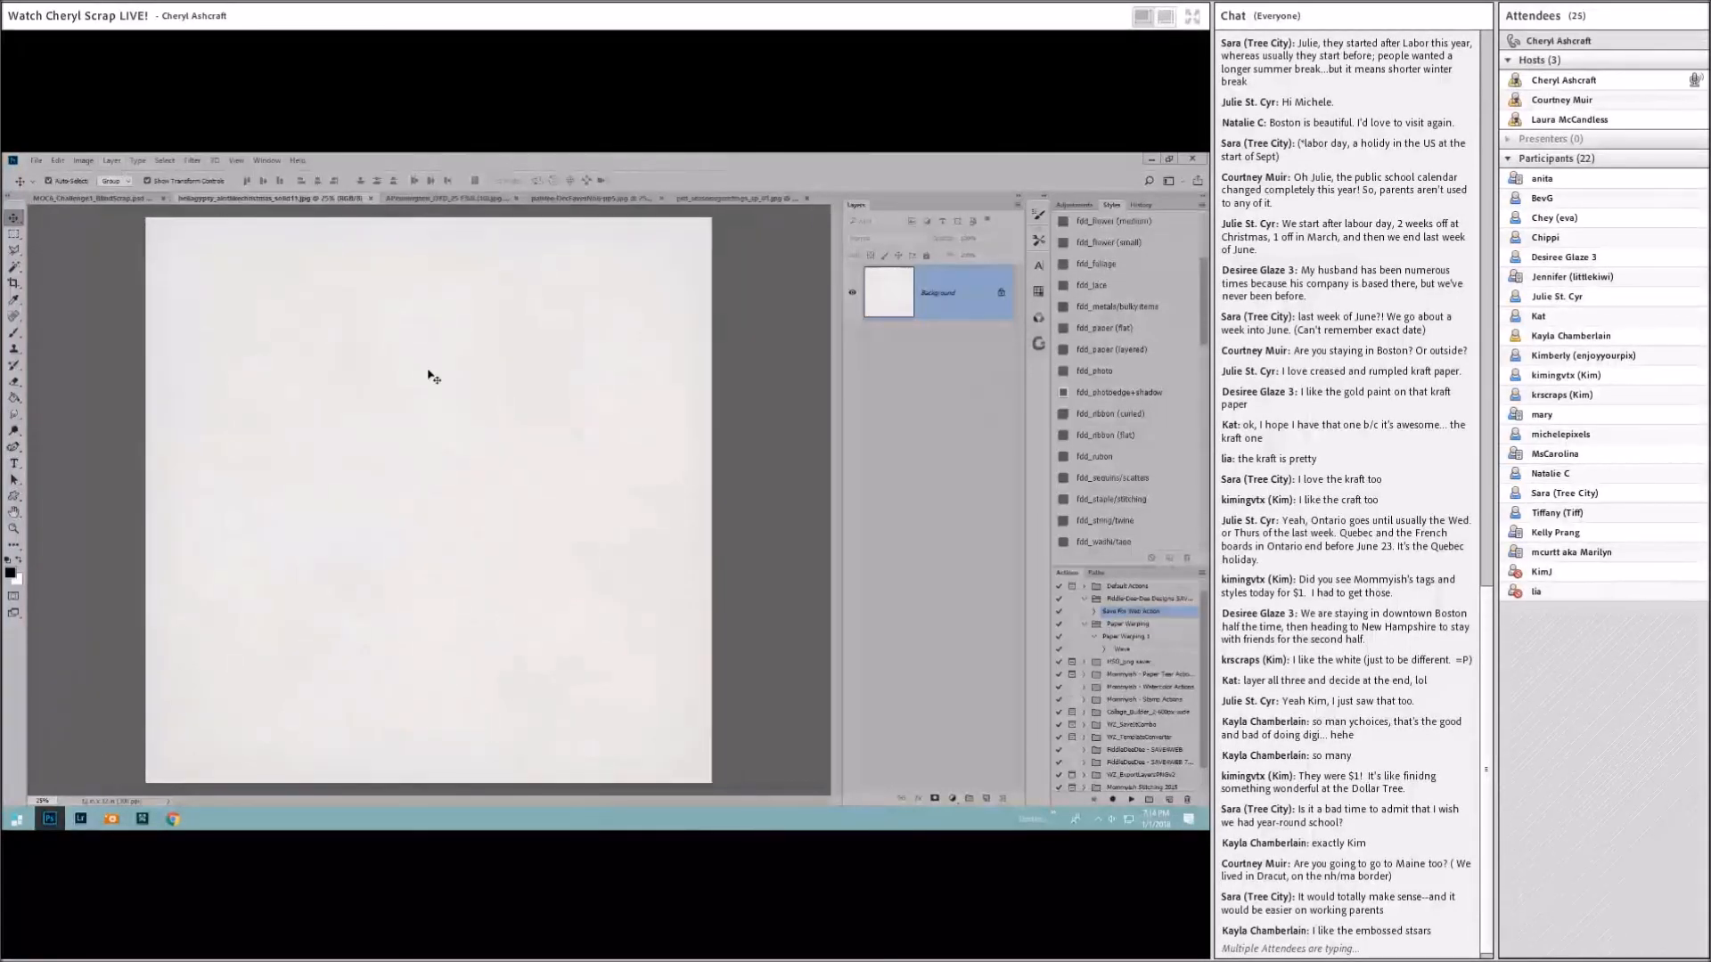
drag(402, 426, 454, 375)
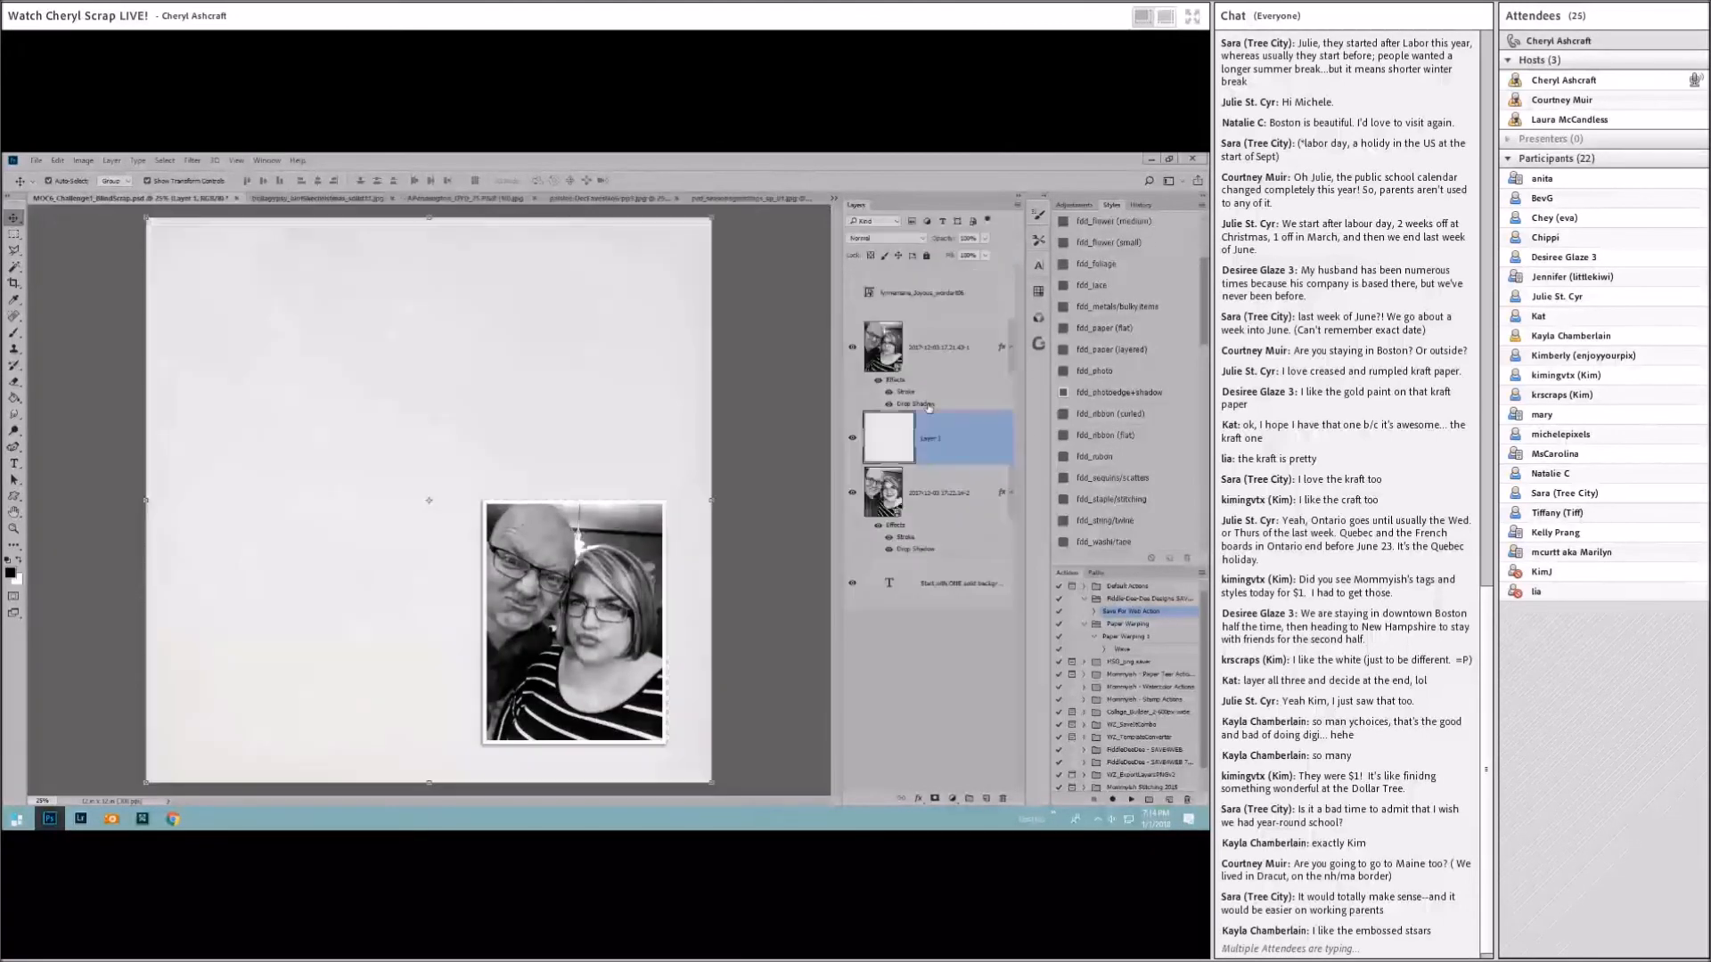
drag(939, 438, 941, 592)
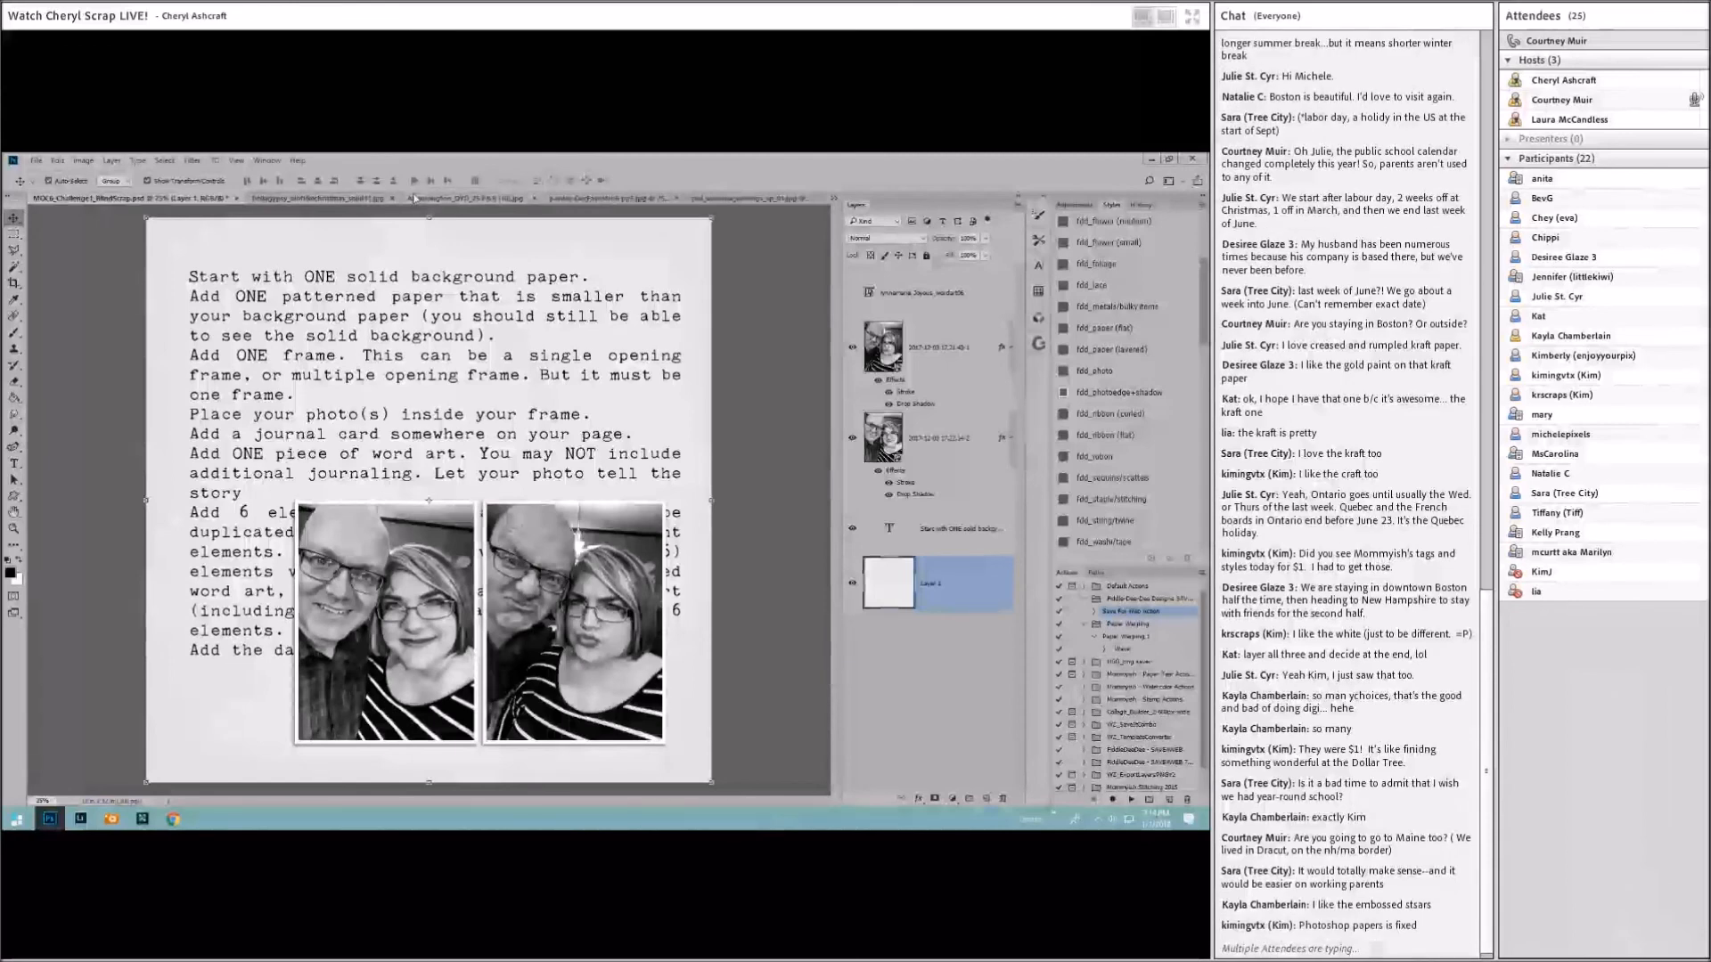
Step: Check the open kraft and off-white paper documents and return to the challenge page
click(419, 197)
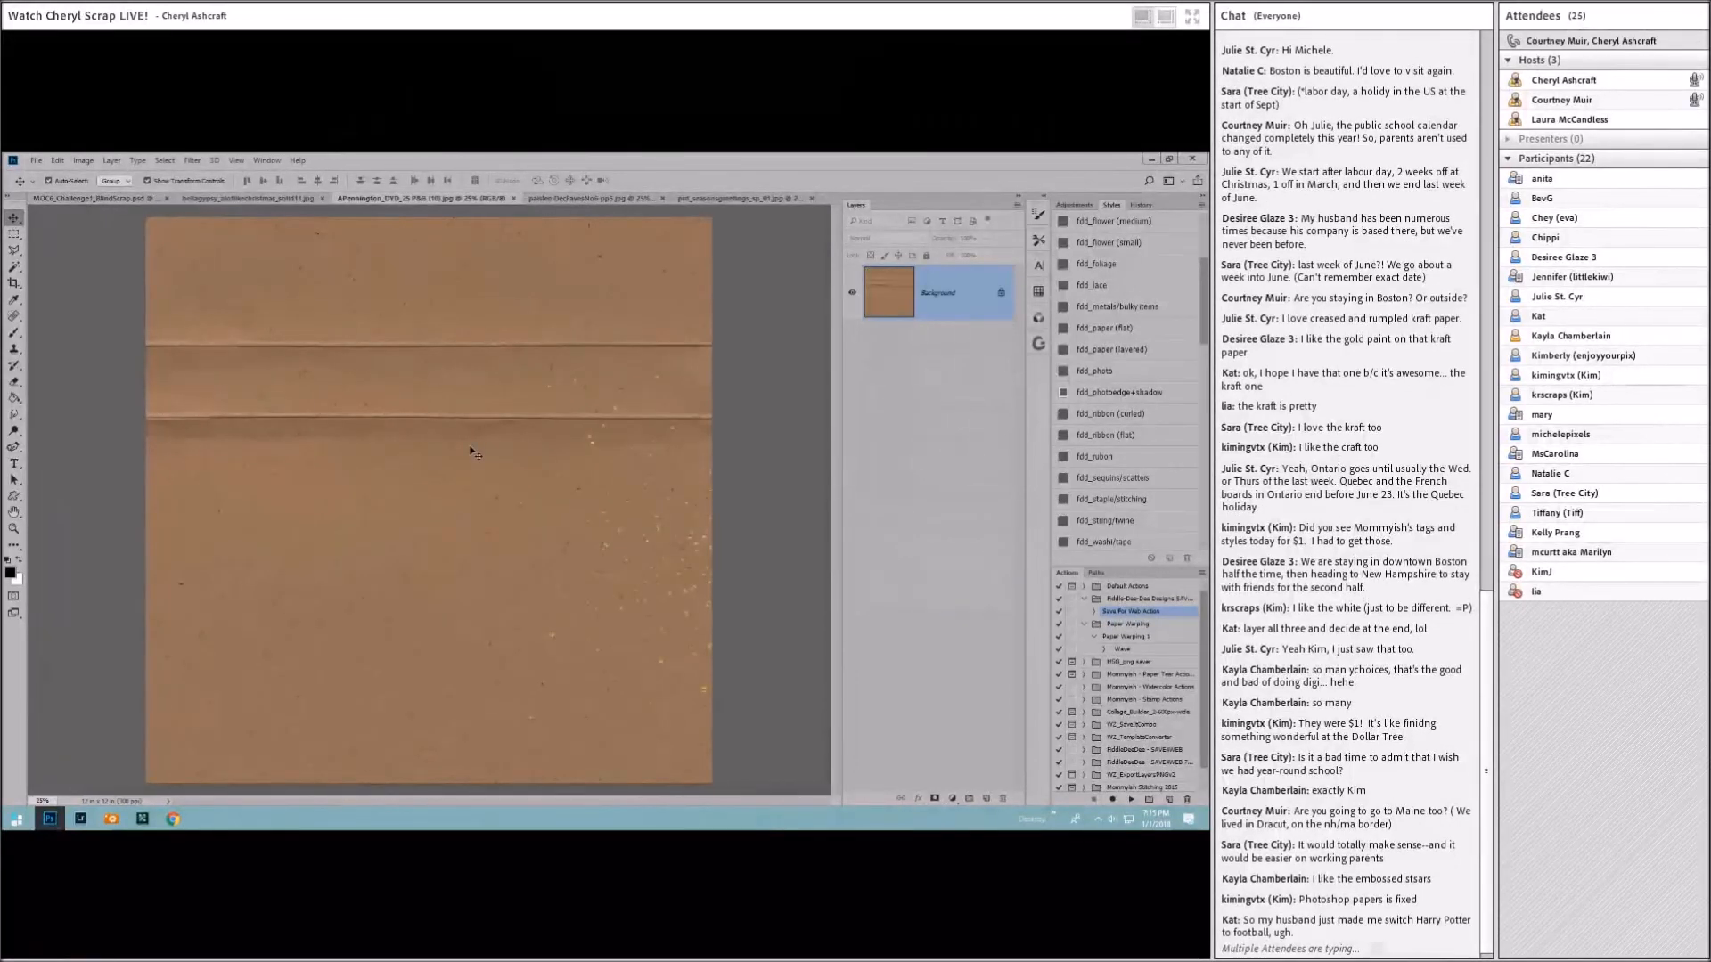
click(270, 199)
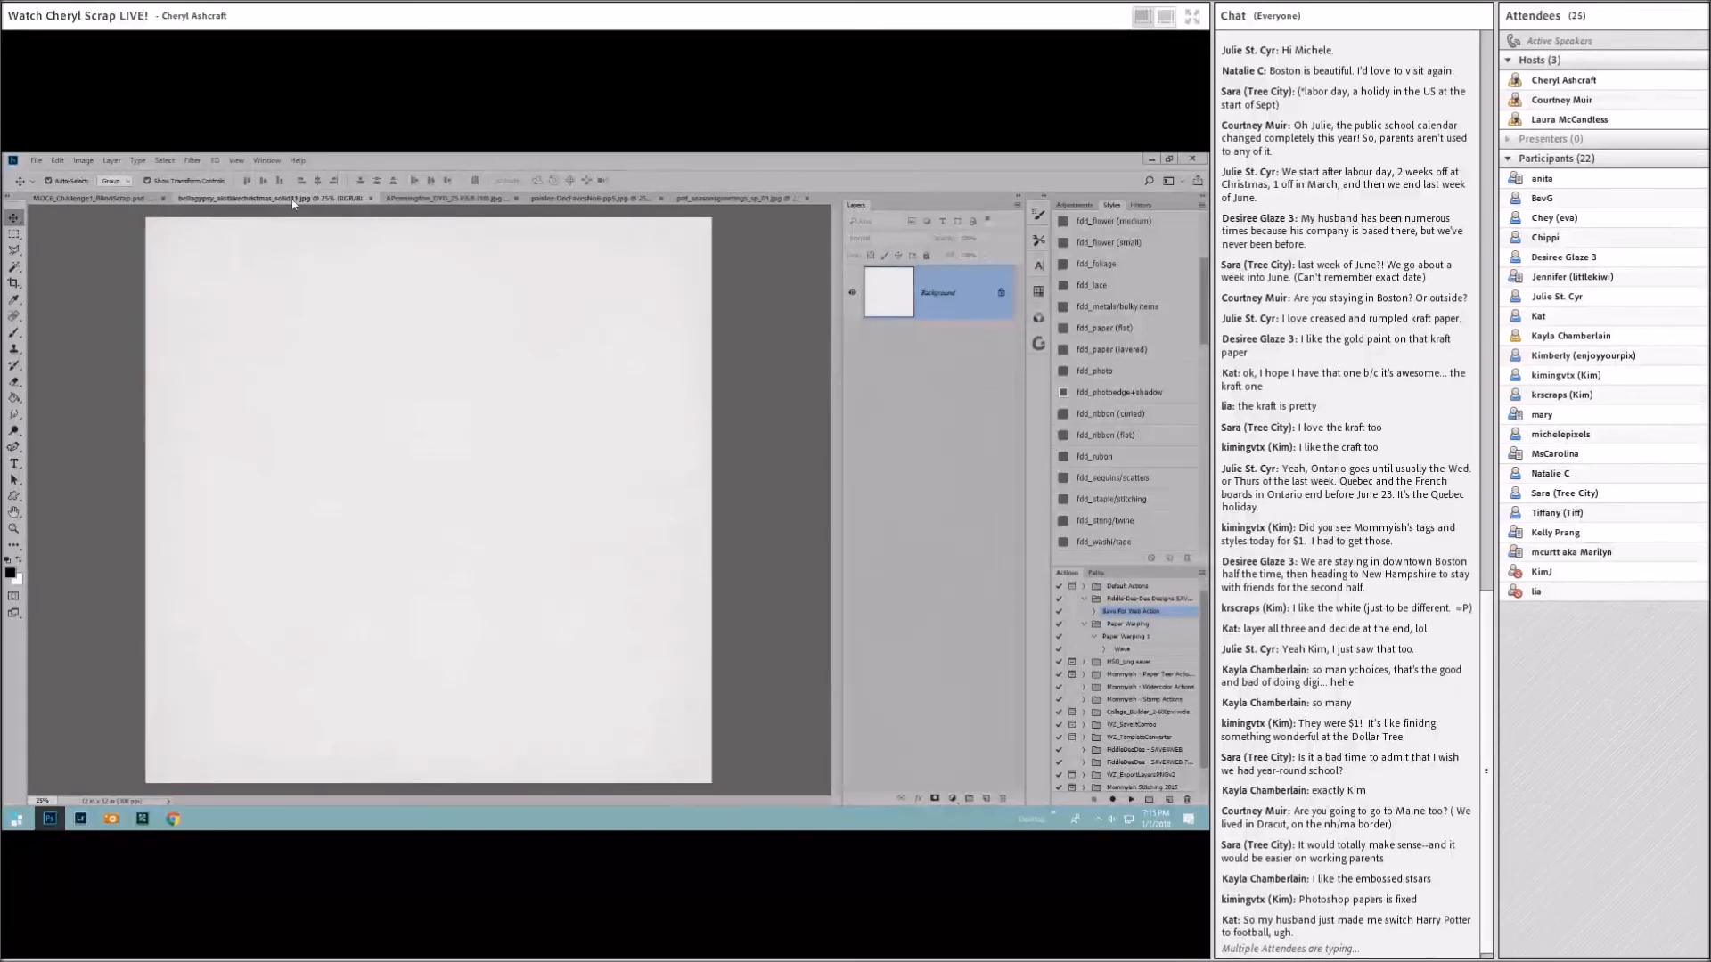
click(103, 201)
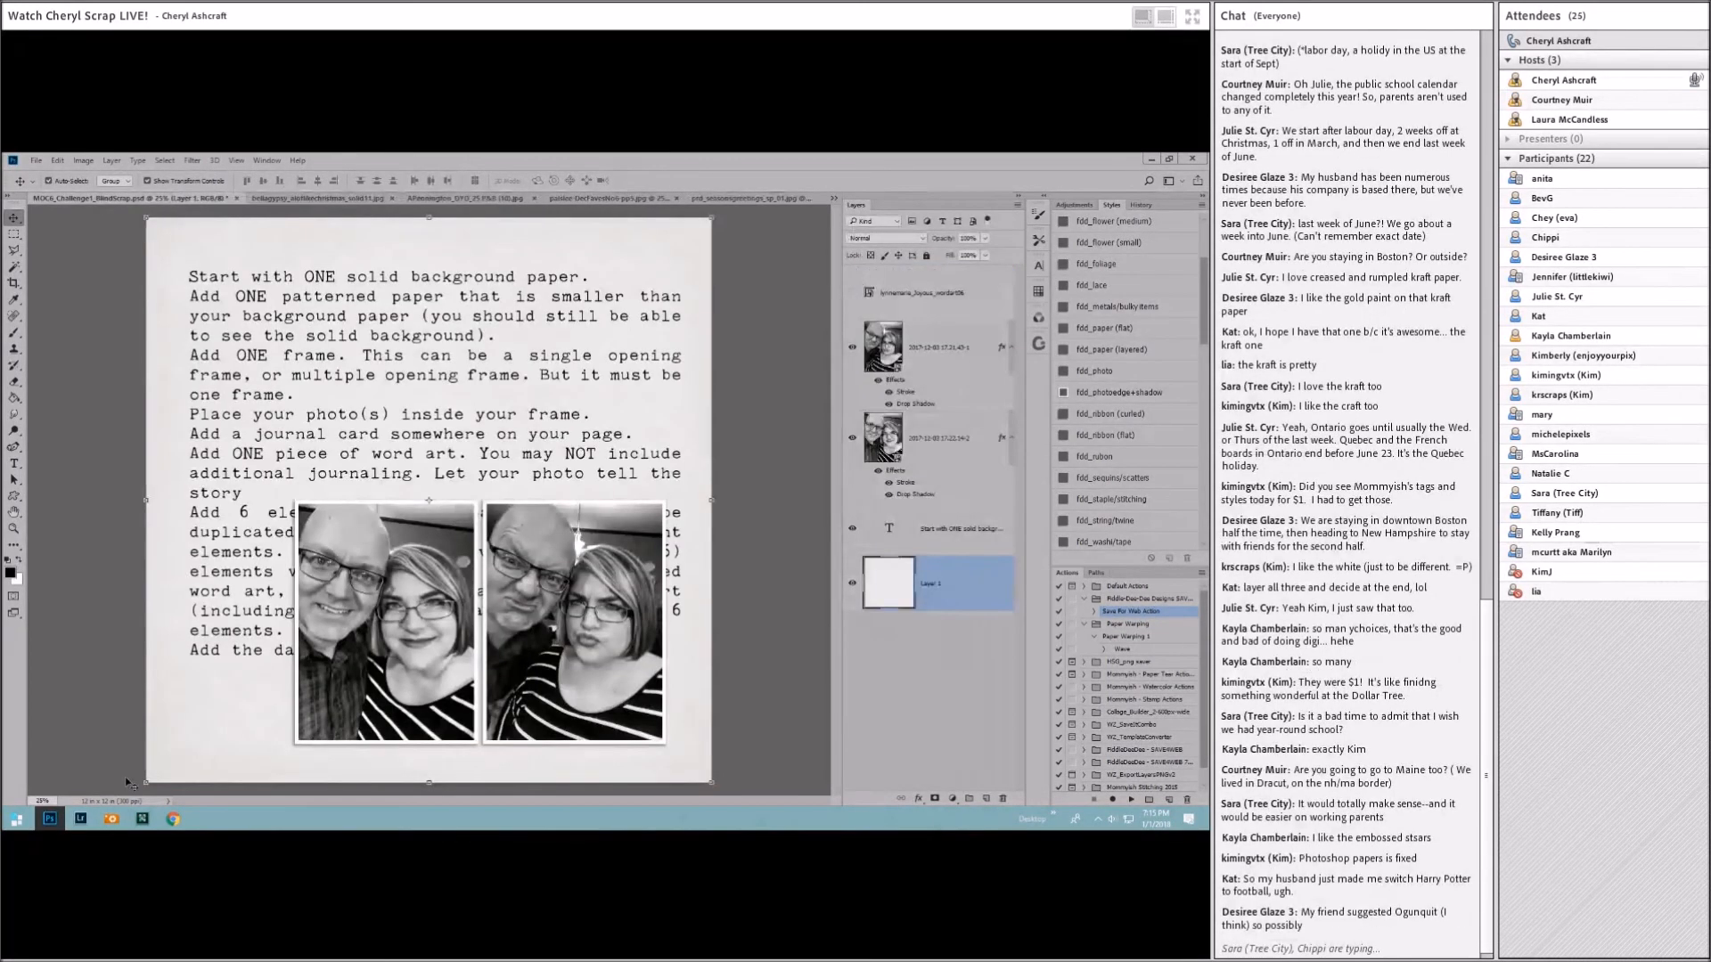
Step: Try placing prd_seasonsgreetings_sp_01 directly from ACDSee onto the challenge page, and delete the placed layer
click(111, 819)
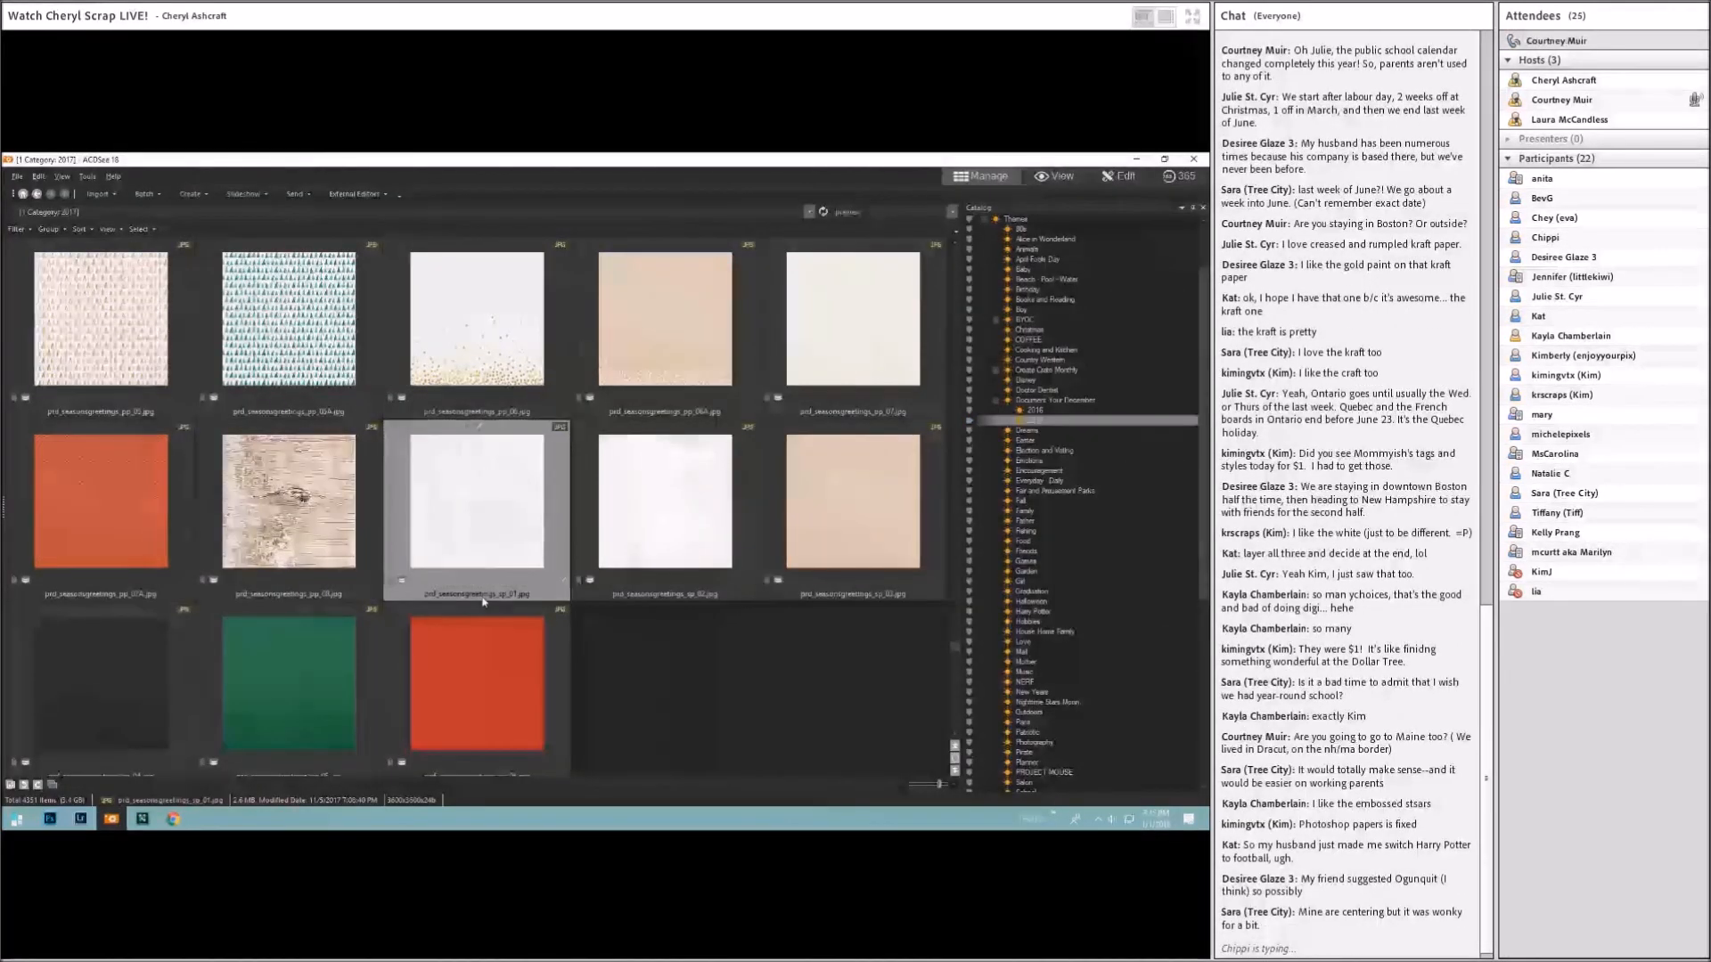
click(50, 818)
drag(448, 568, 445, 533)
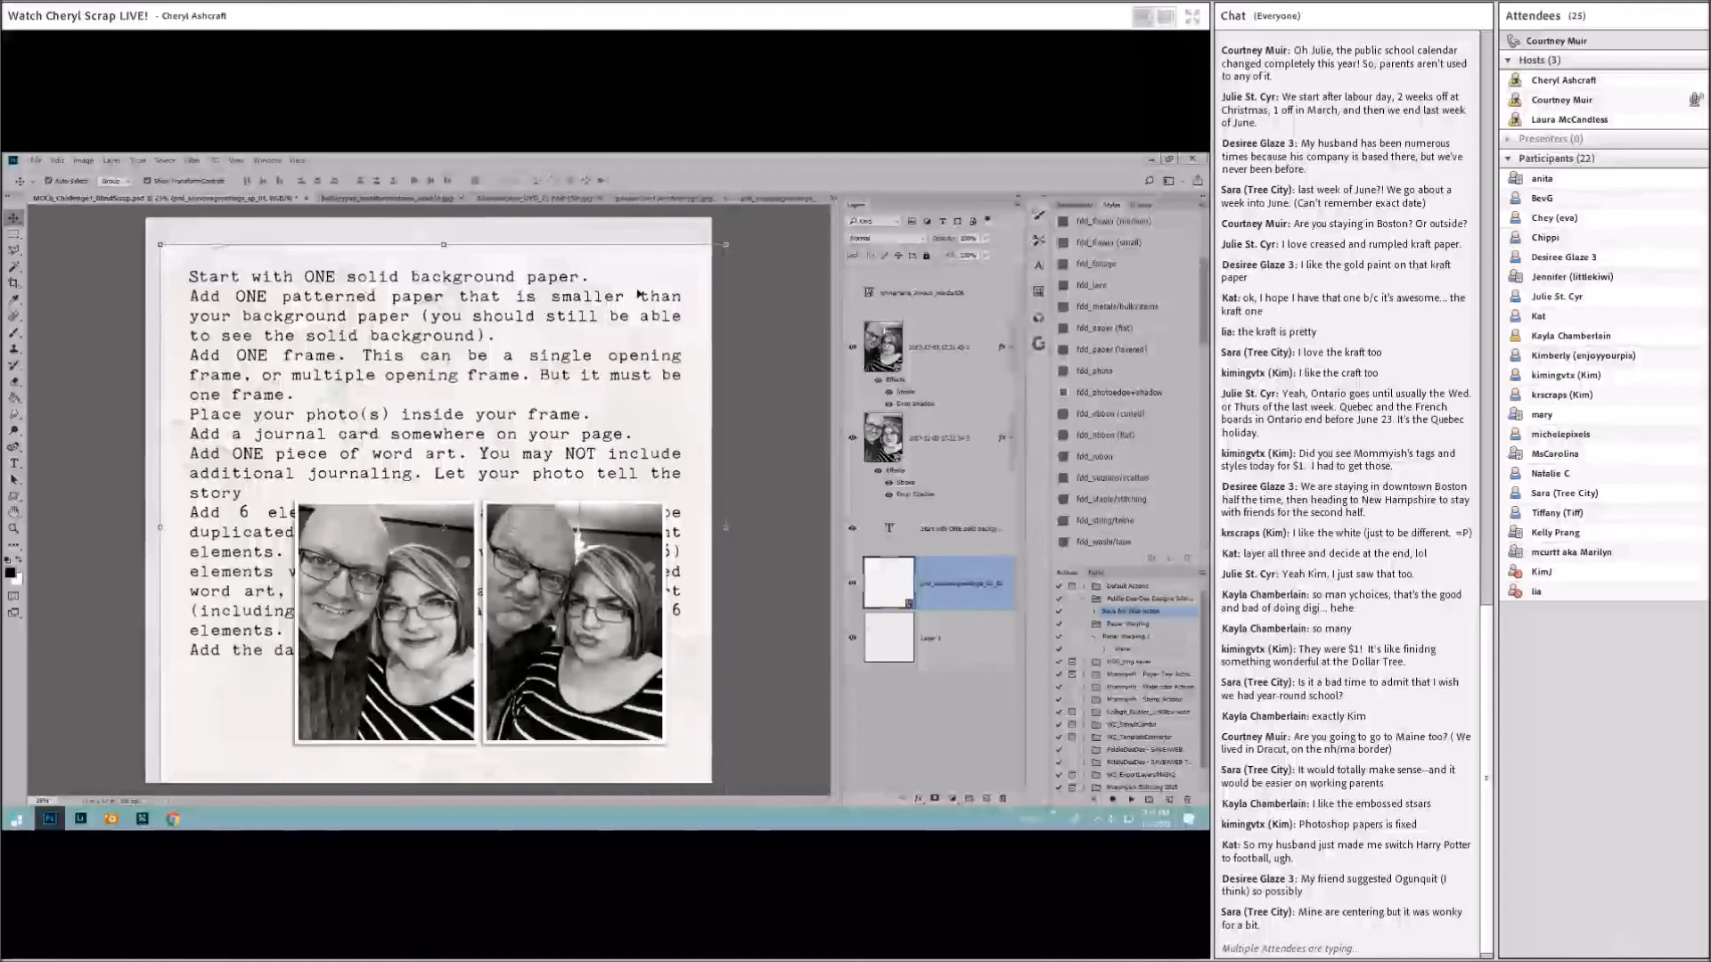
right_click(941, 539)
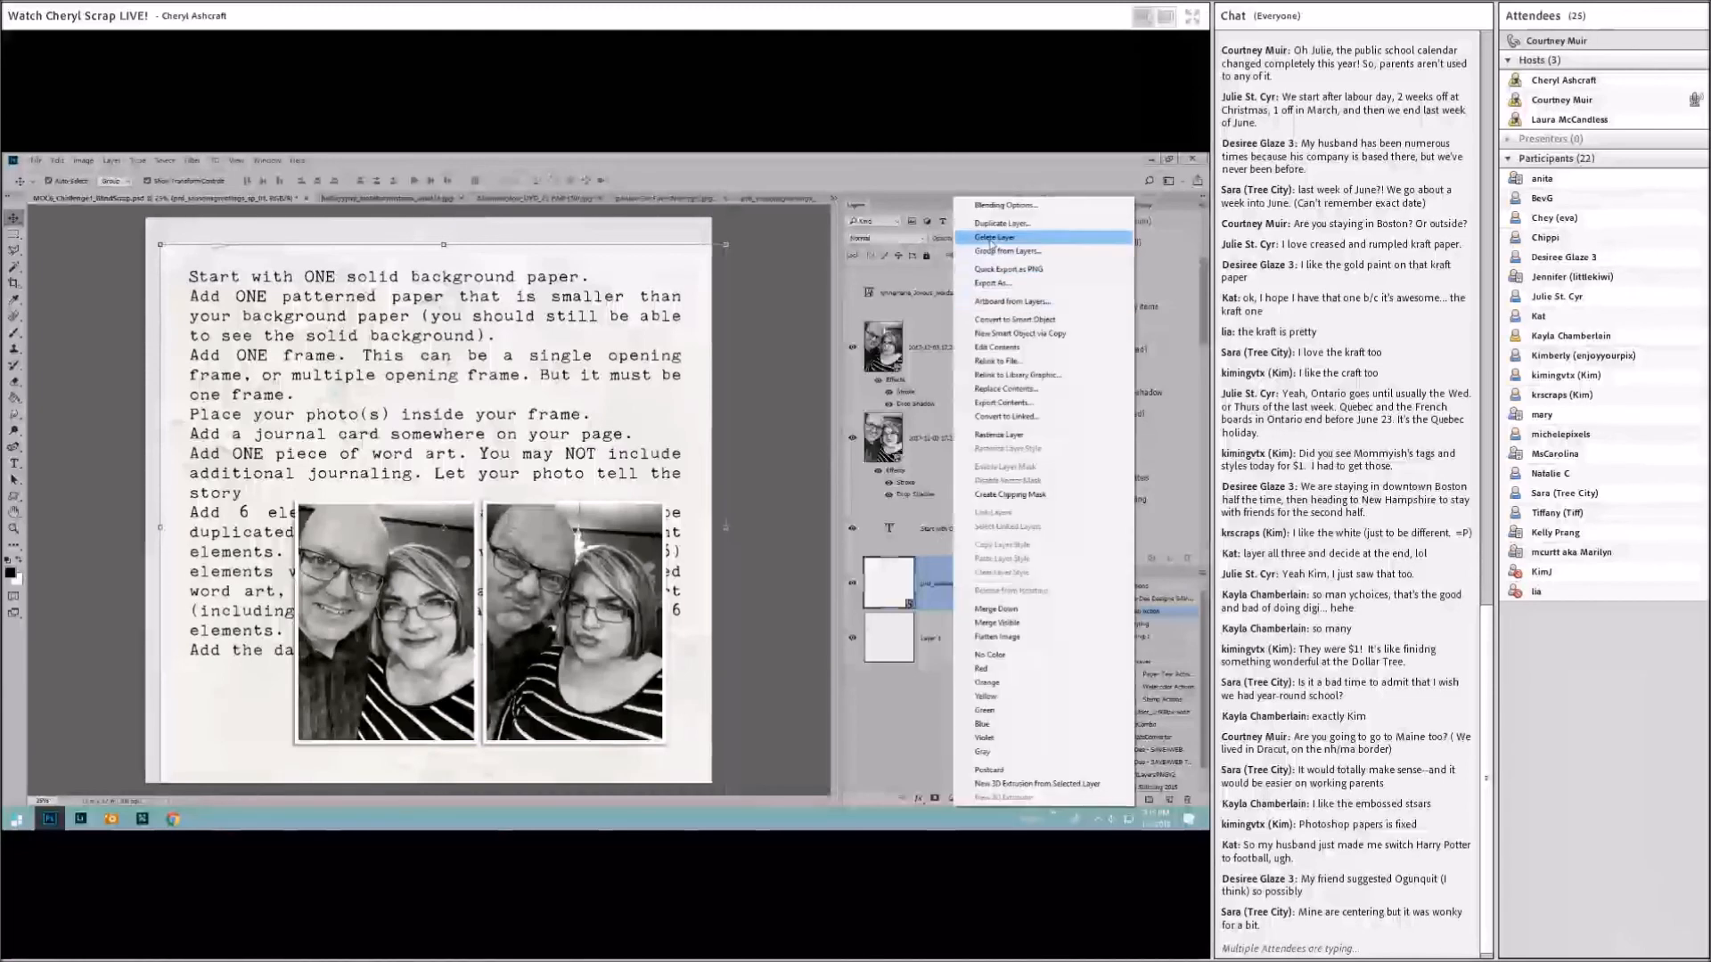
click(971, 252)
Step: Copy the creased kraft, beige gradient and distressed white papers onto the challenge page as full-page layers beneath the instructions text
click(463, 197)
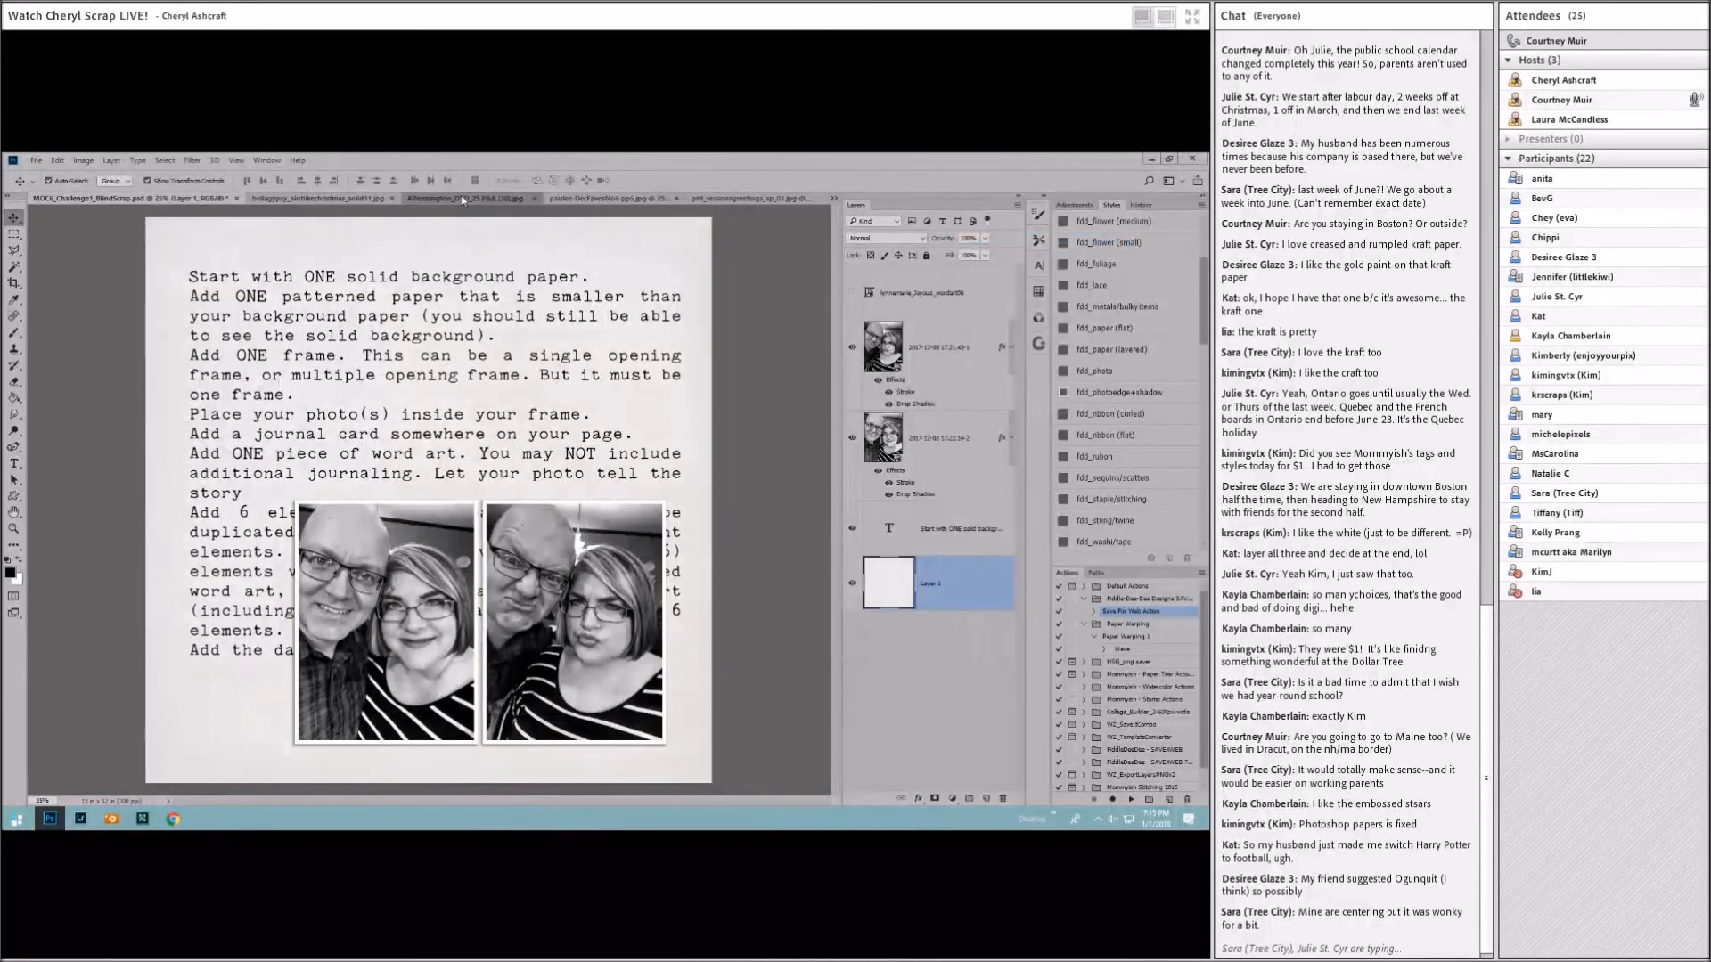
click(84, 199)
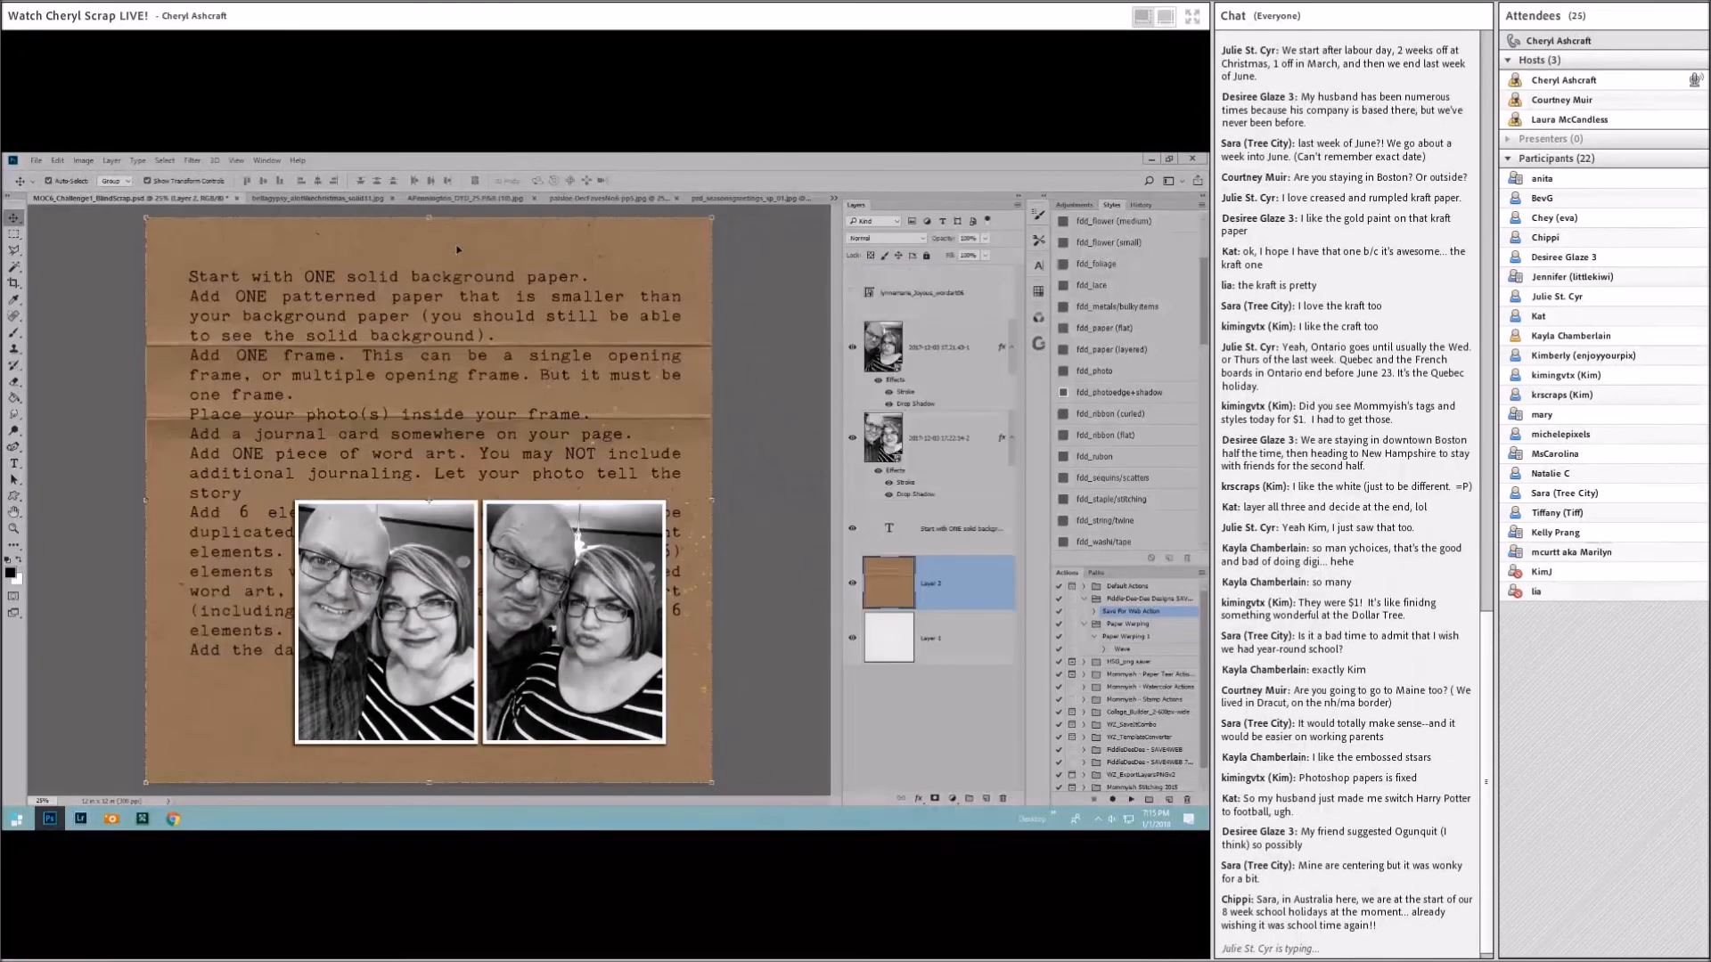
click(624, 196)
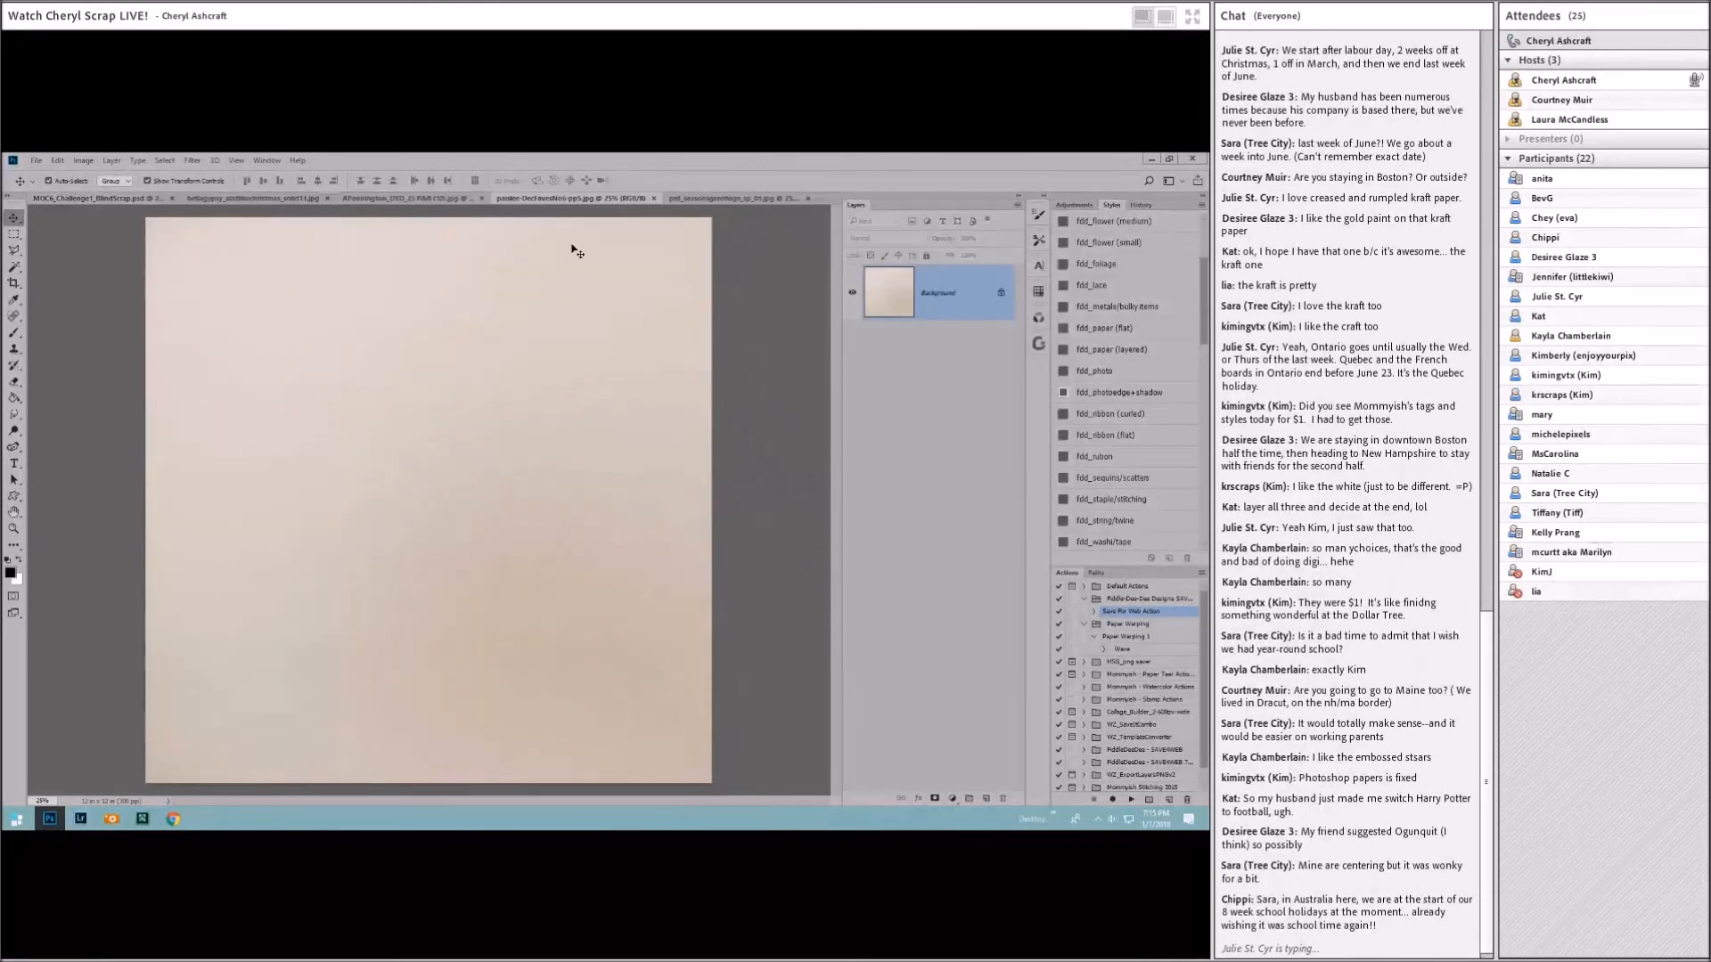
click(114, 204)
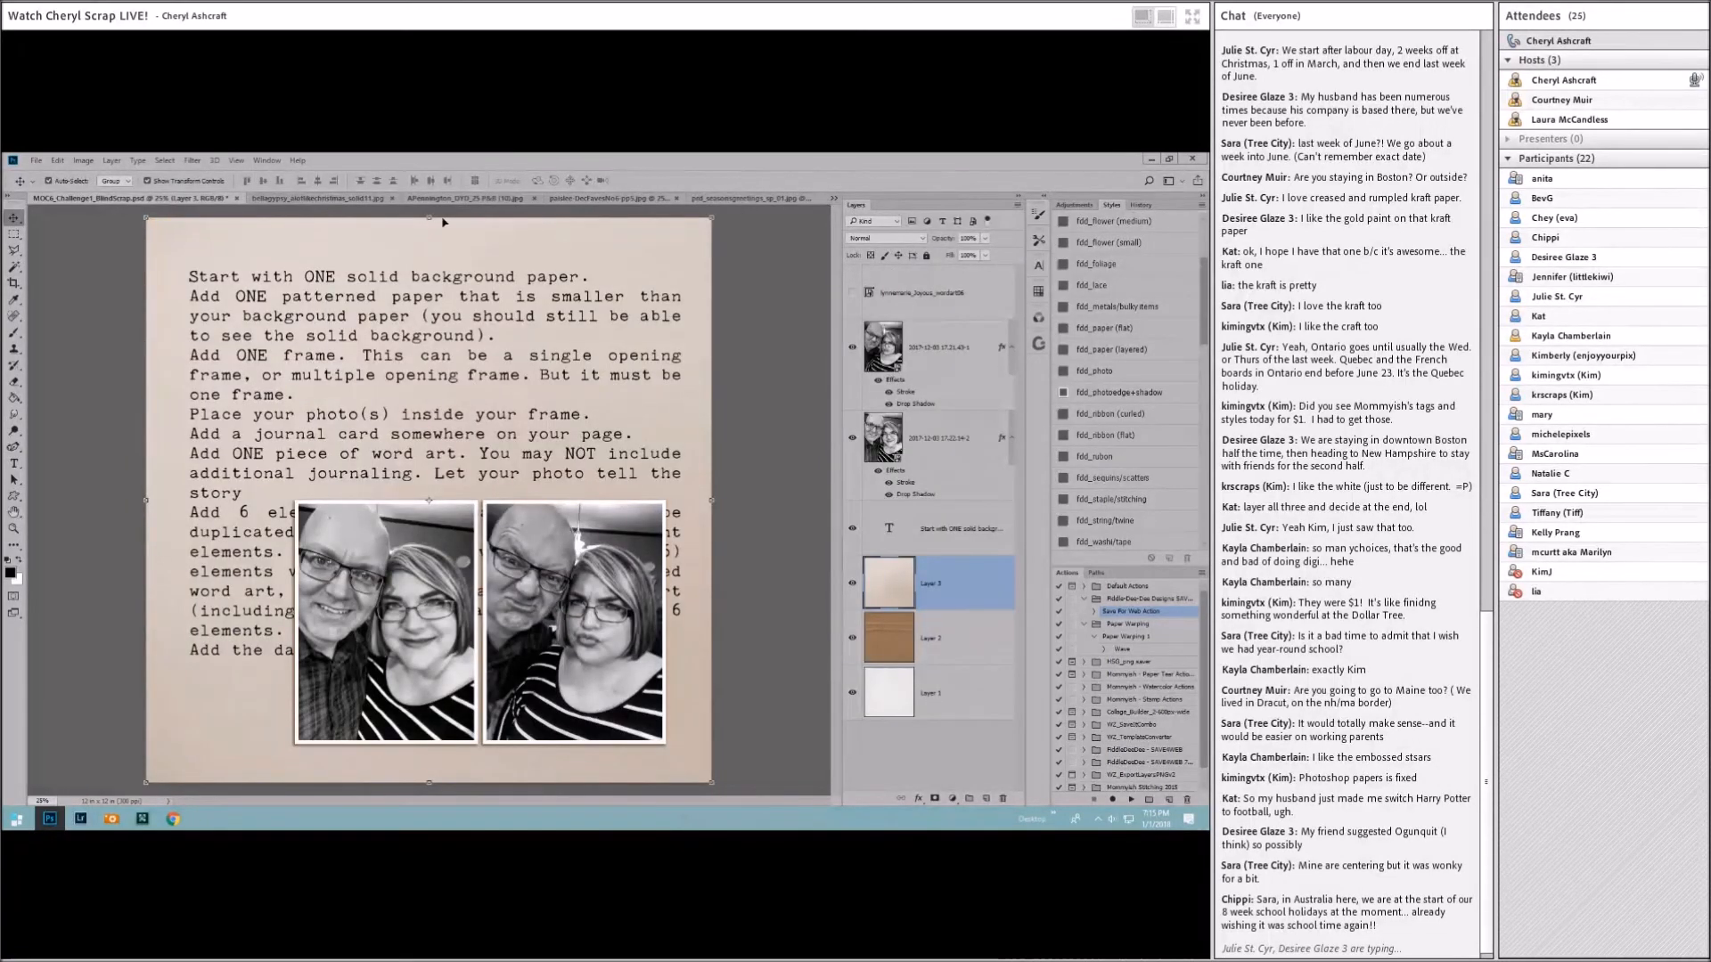
click(748, 198)
drag(529, 380, 478, 431)
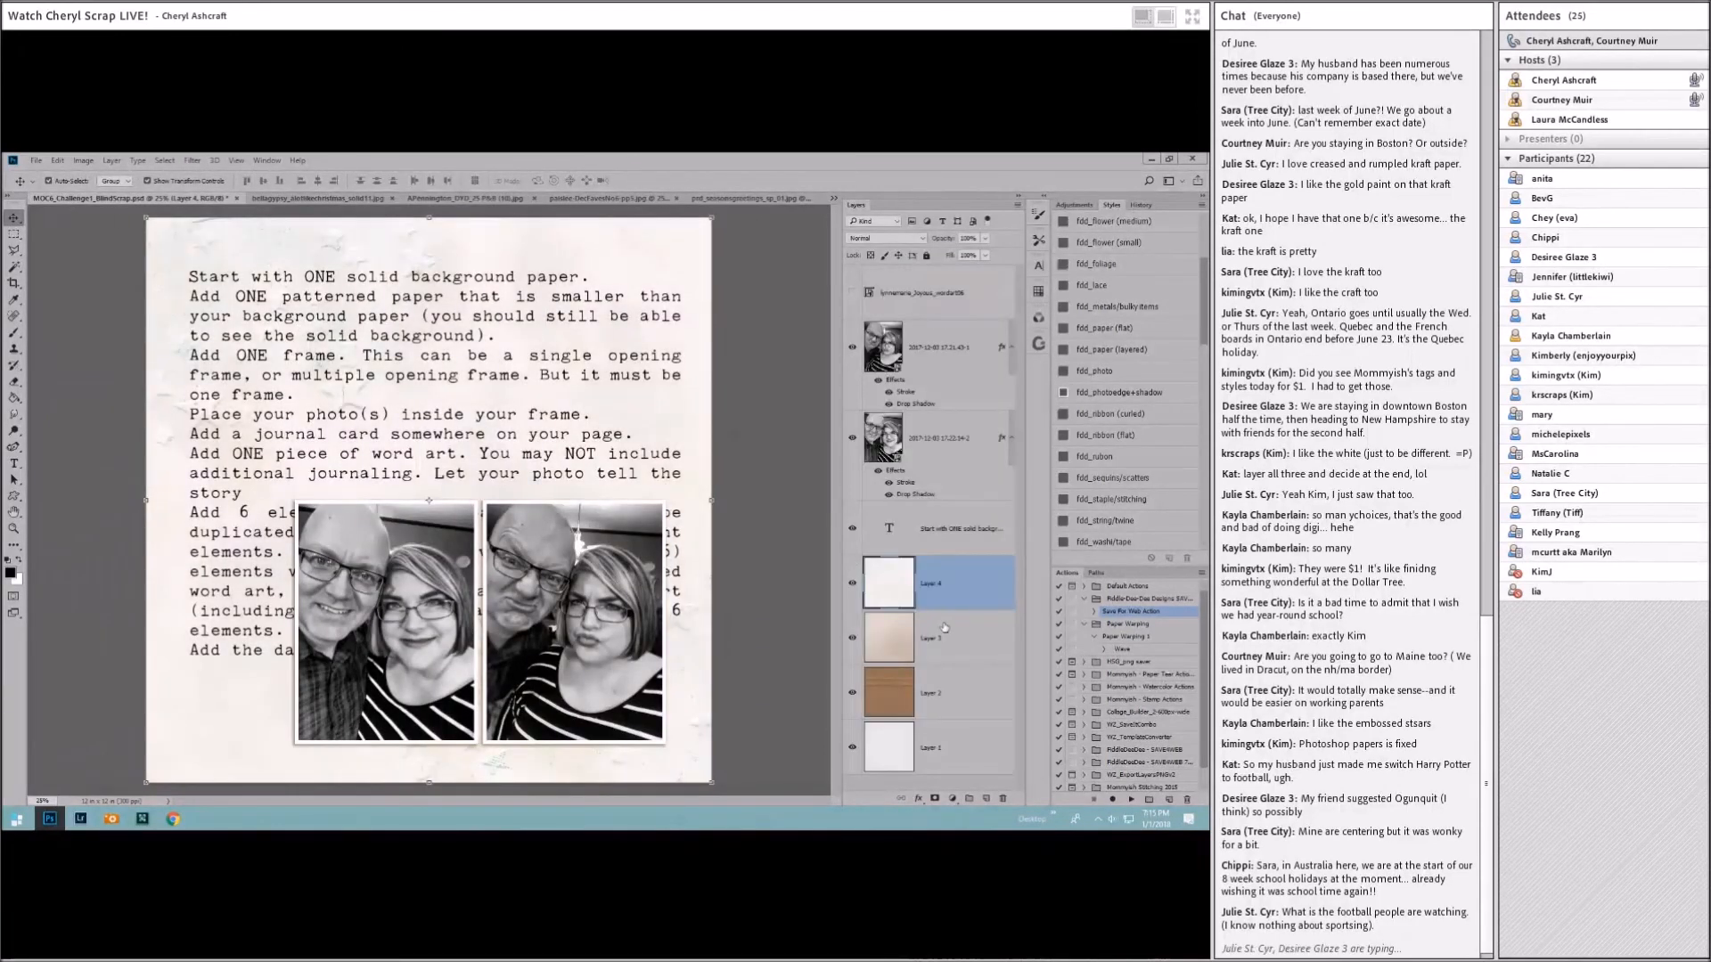
key(ctrl+plus)
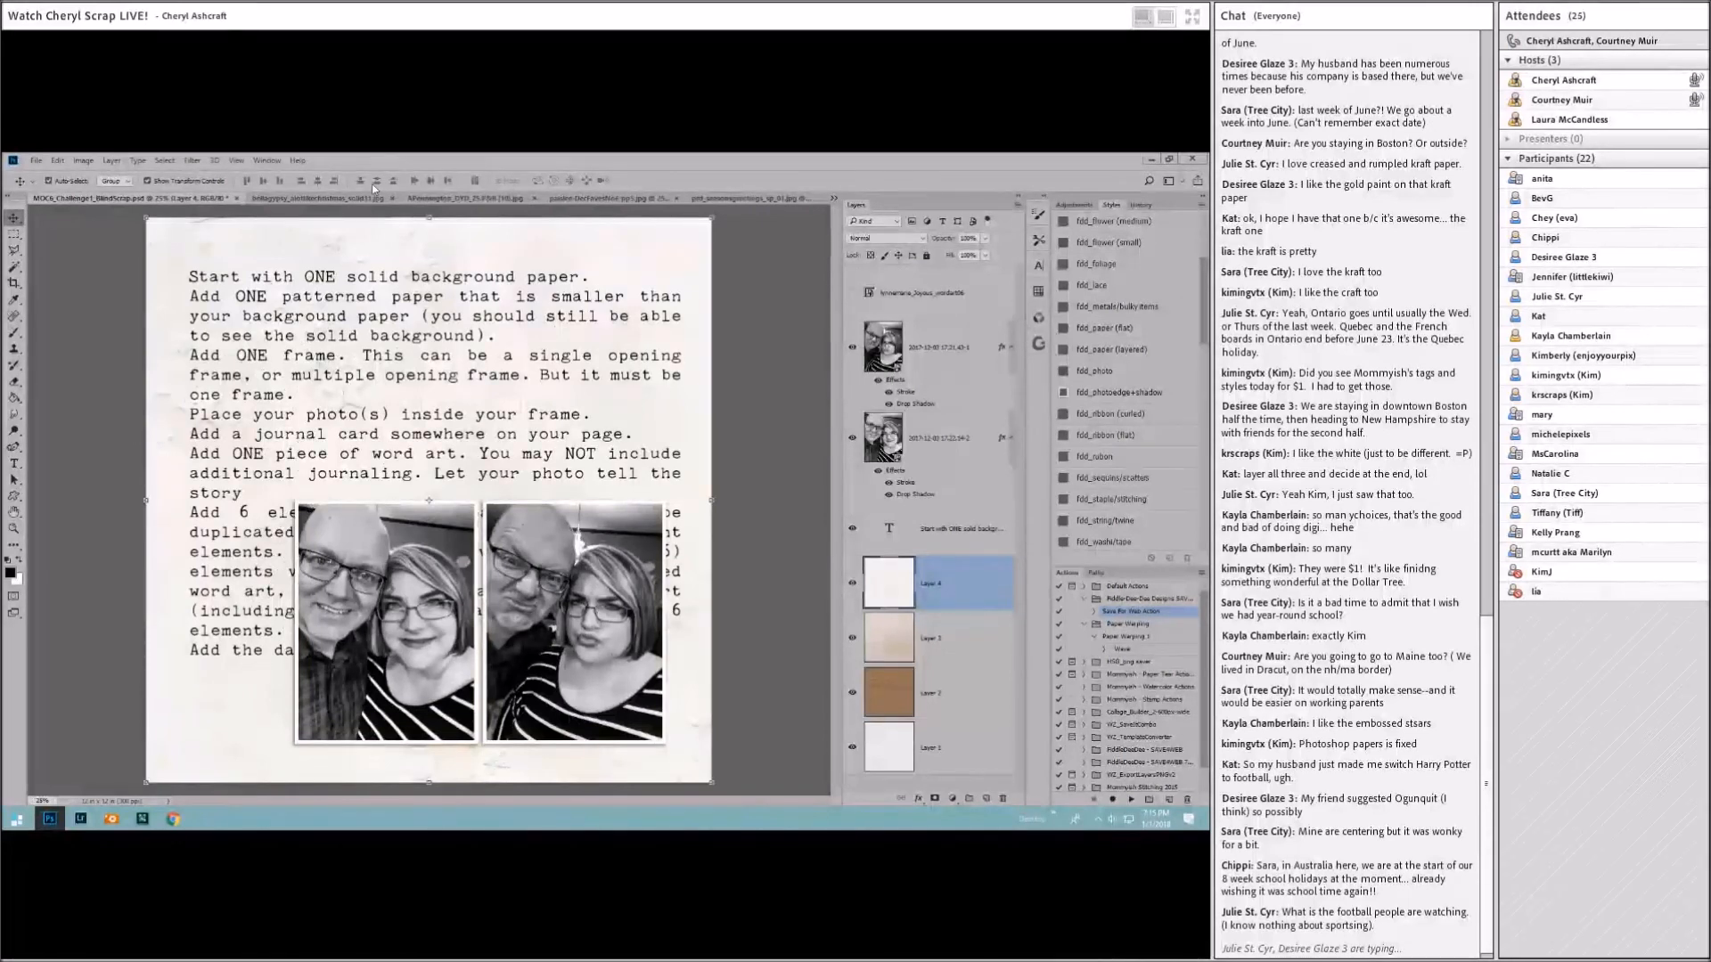
Step: Close the four paper documents, keeping only the challenge page open
click(390, 198)
click(764, 198)
click(807, 198)
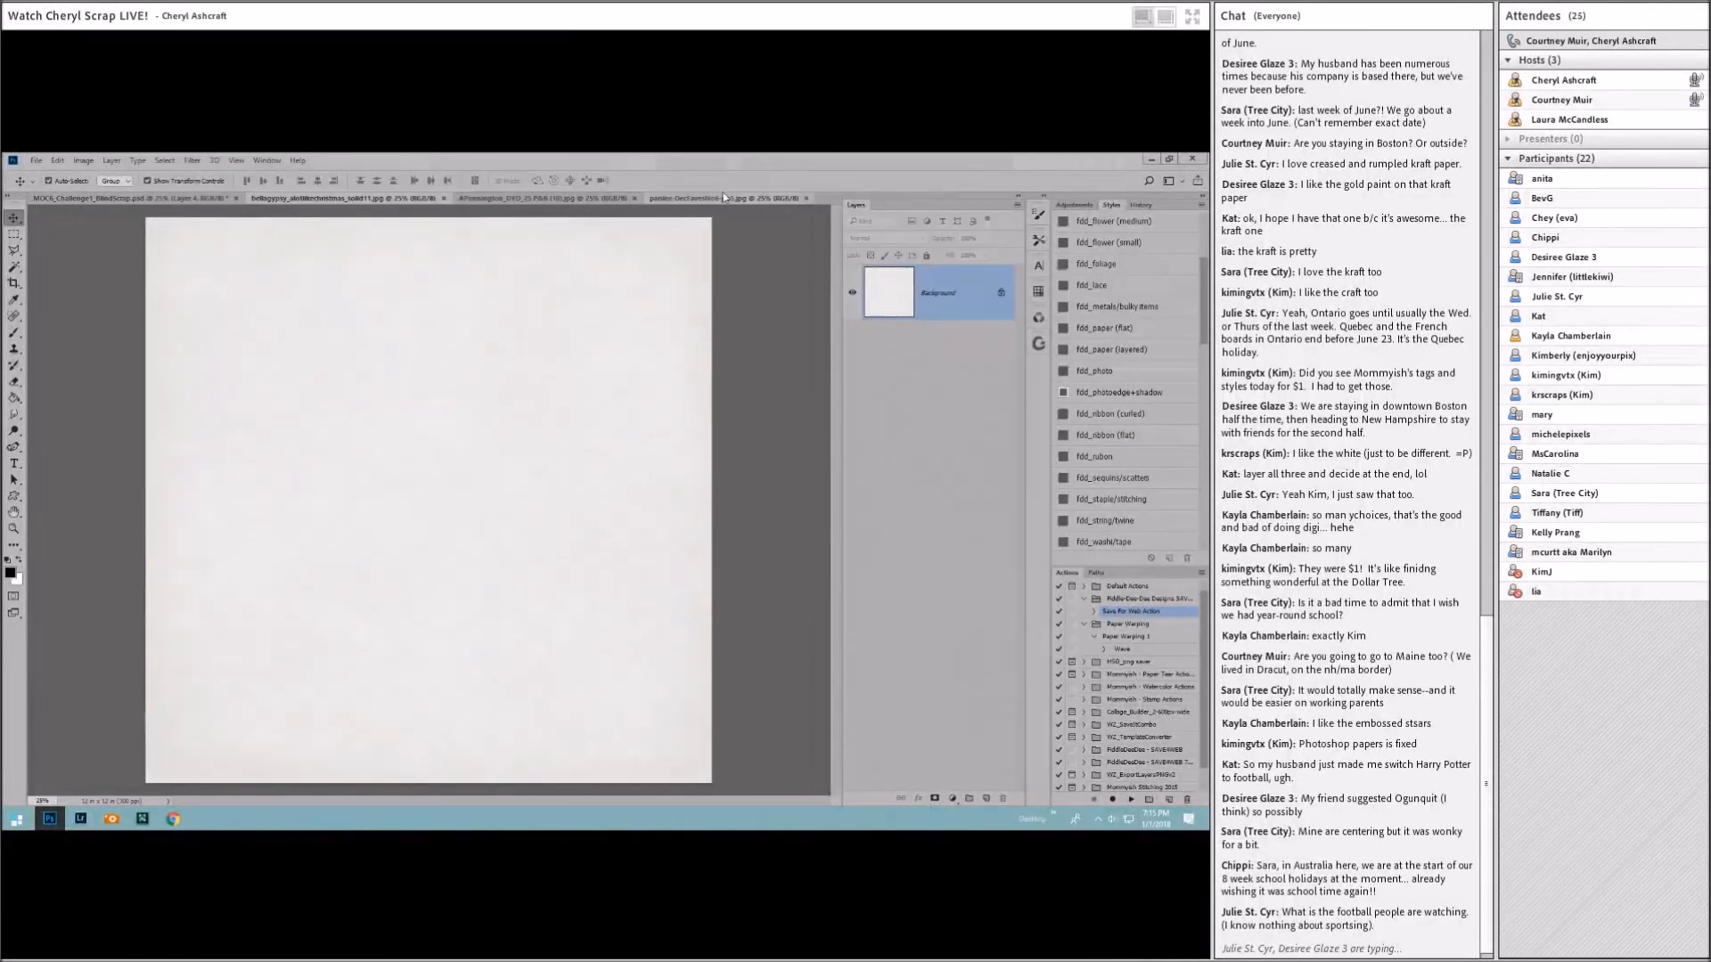
click(808, 198)
click(636, 198)
click(445, 198)
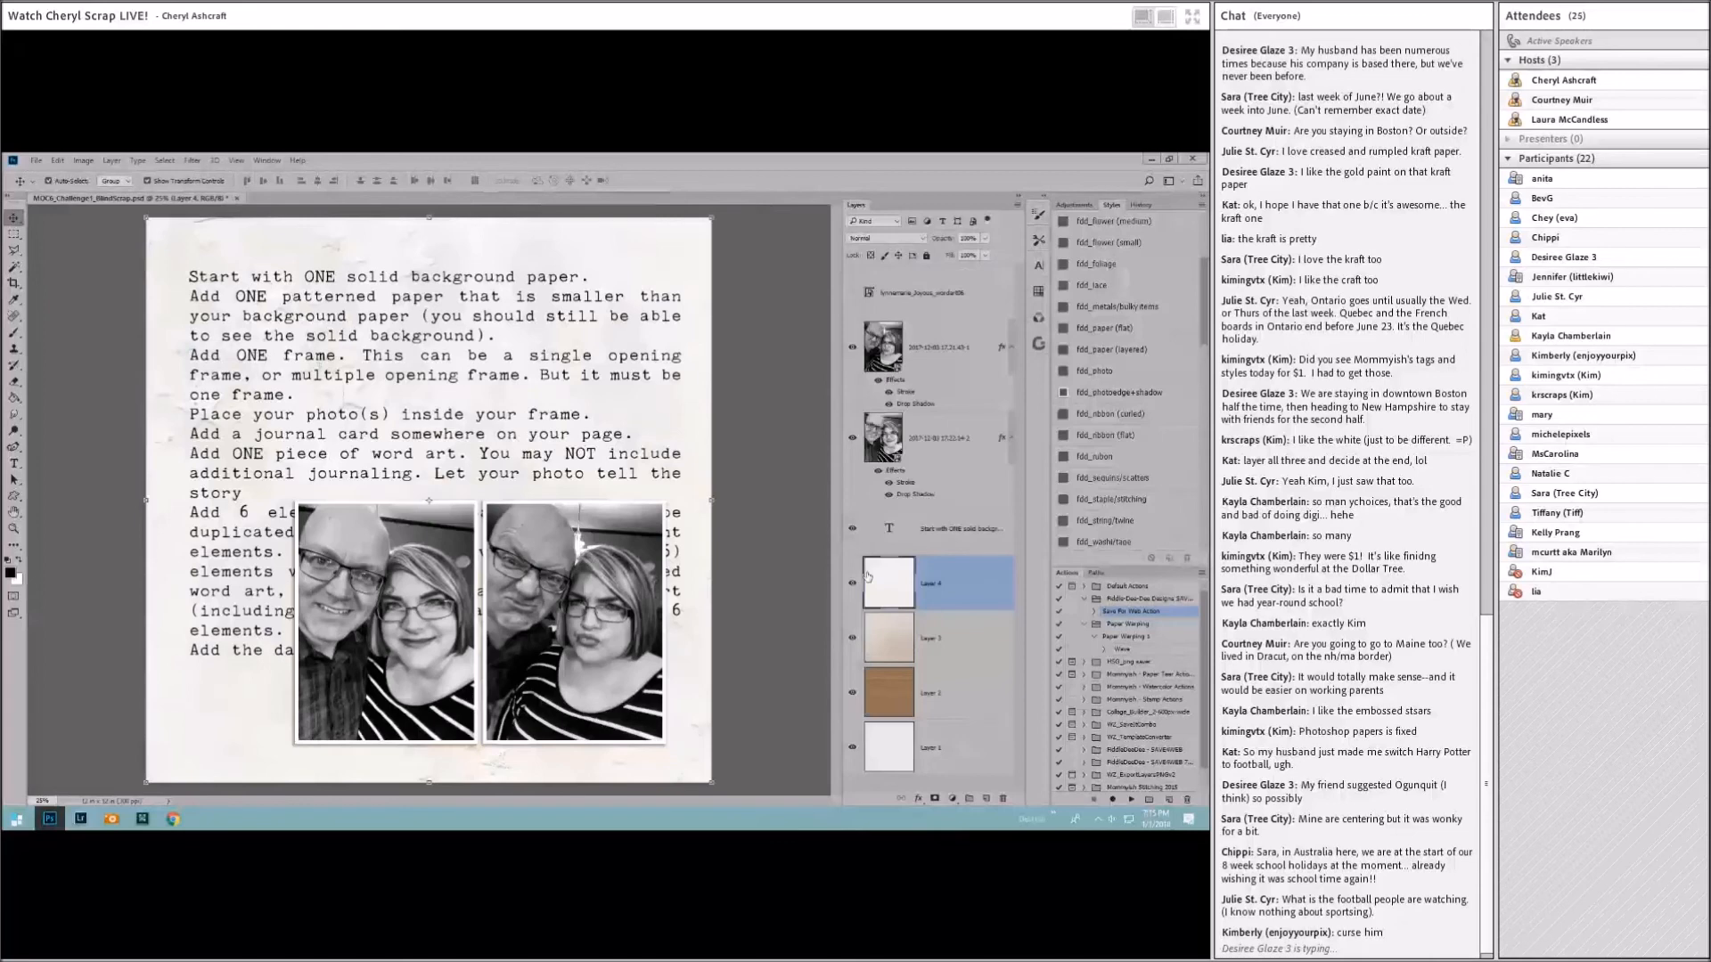
Step: Hide the instructions text and move both photos together up to the middle of the page
click(852, 529)
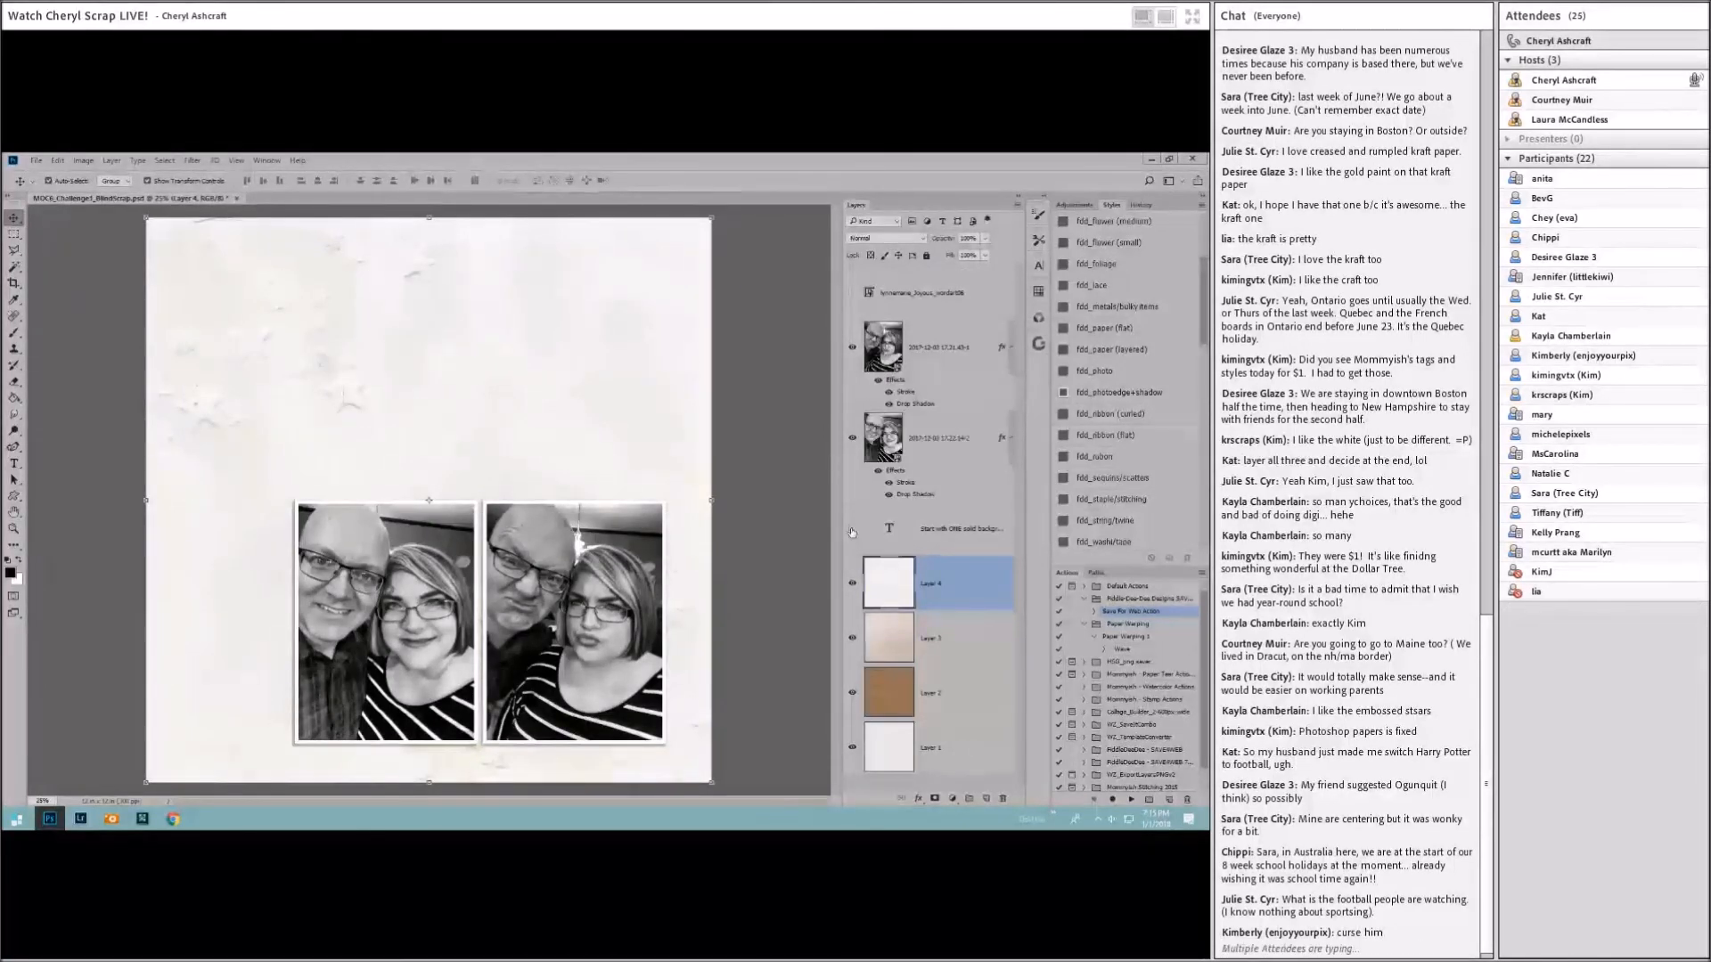
click(383, 624)
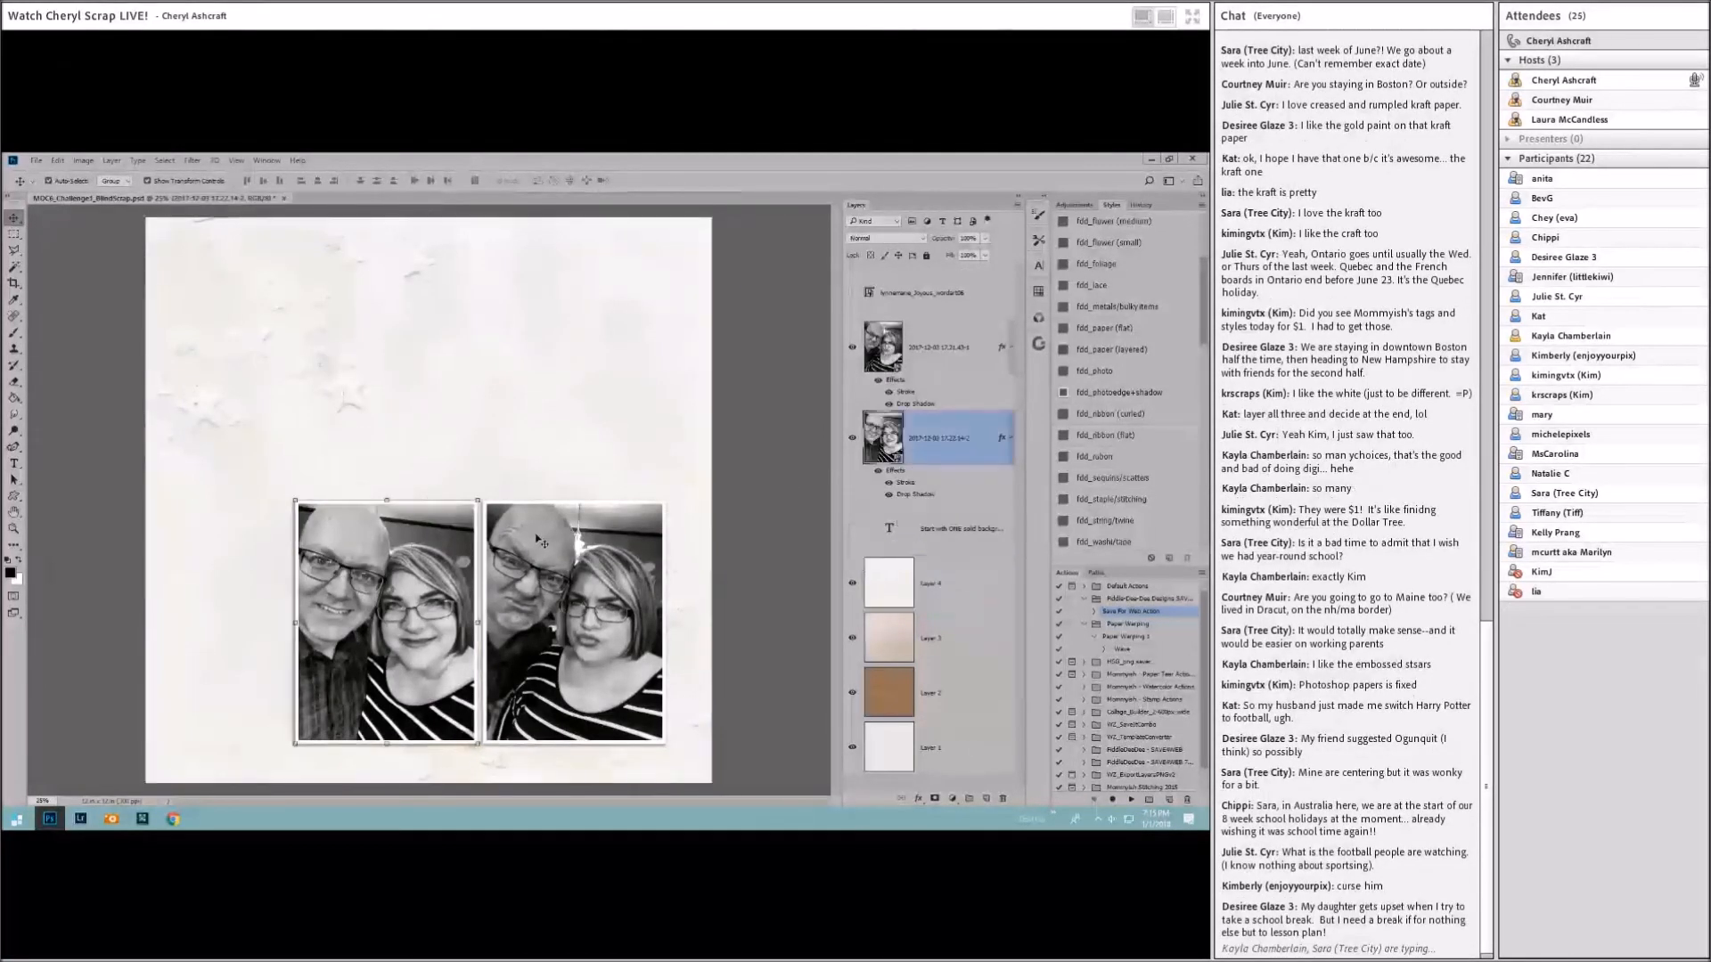
shift+click(539, 543)
drag(553, 531, 524, 373)
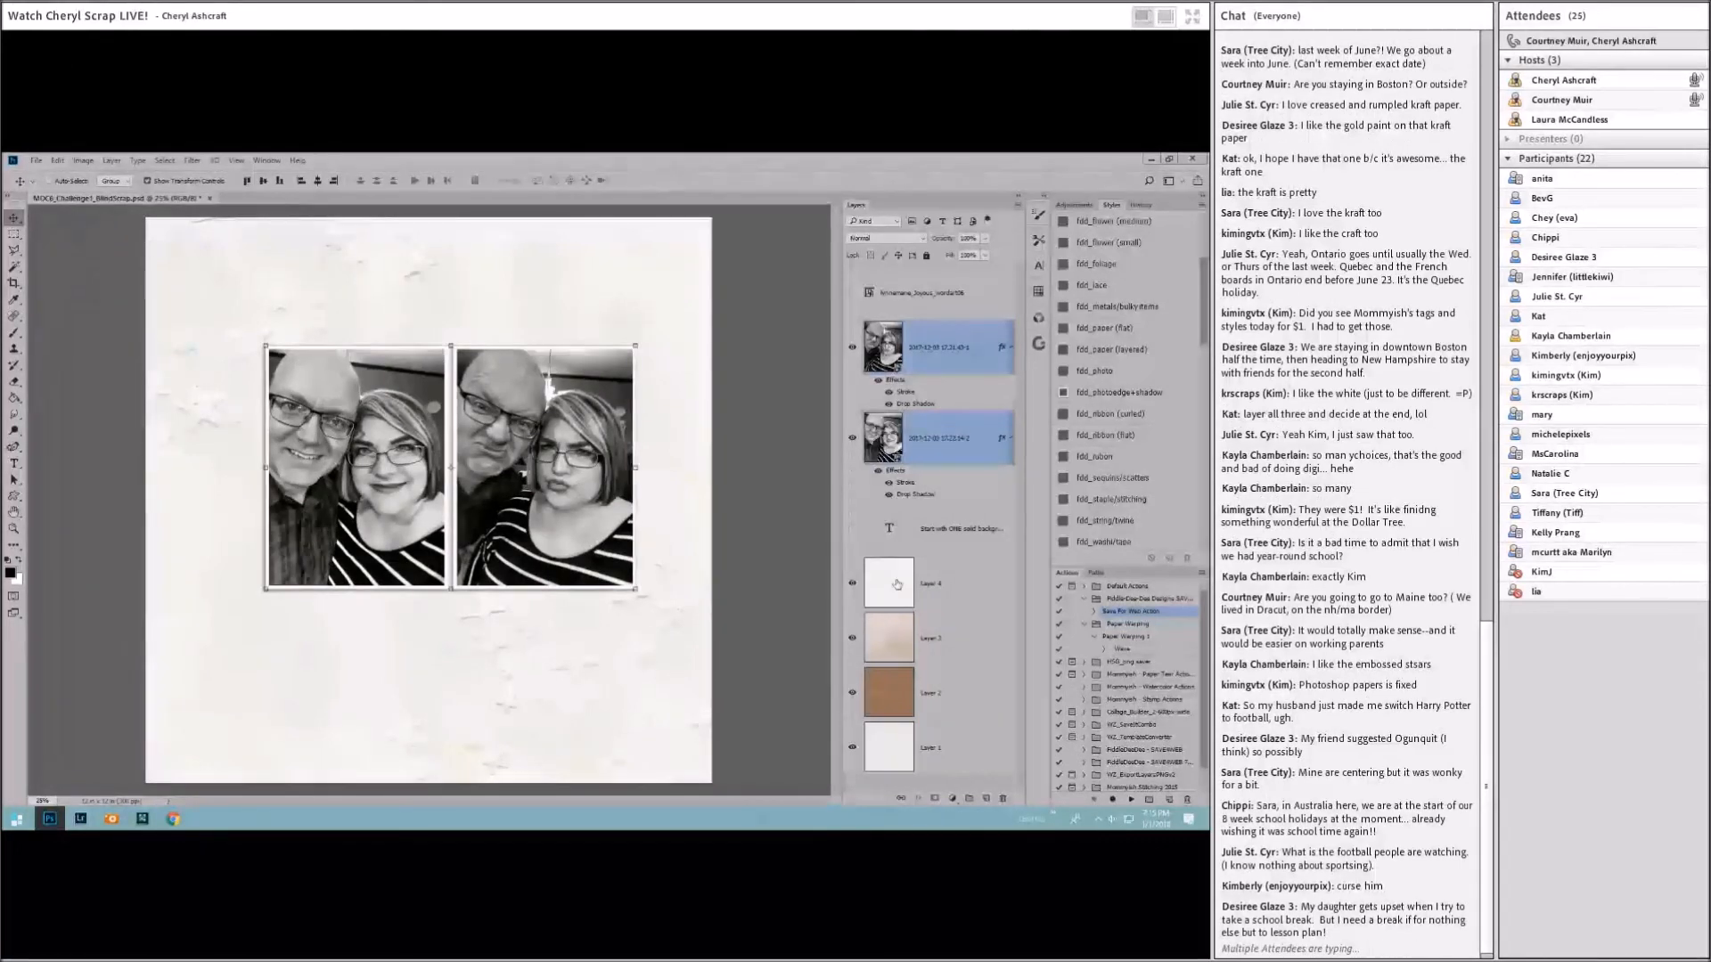
Step: Hide the papers above the plain off-white one, and show the kraft paper again to compare backgrounds behind the photos
click(852, 638)
click(851, 692)
click(945, 753)
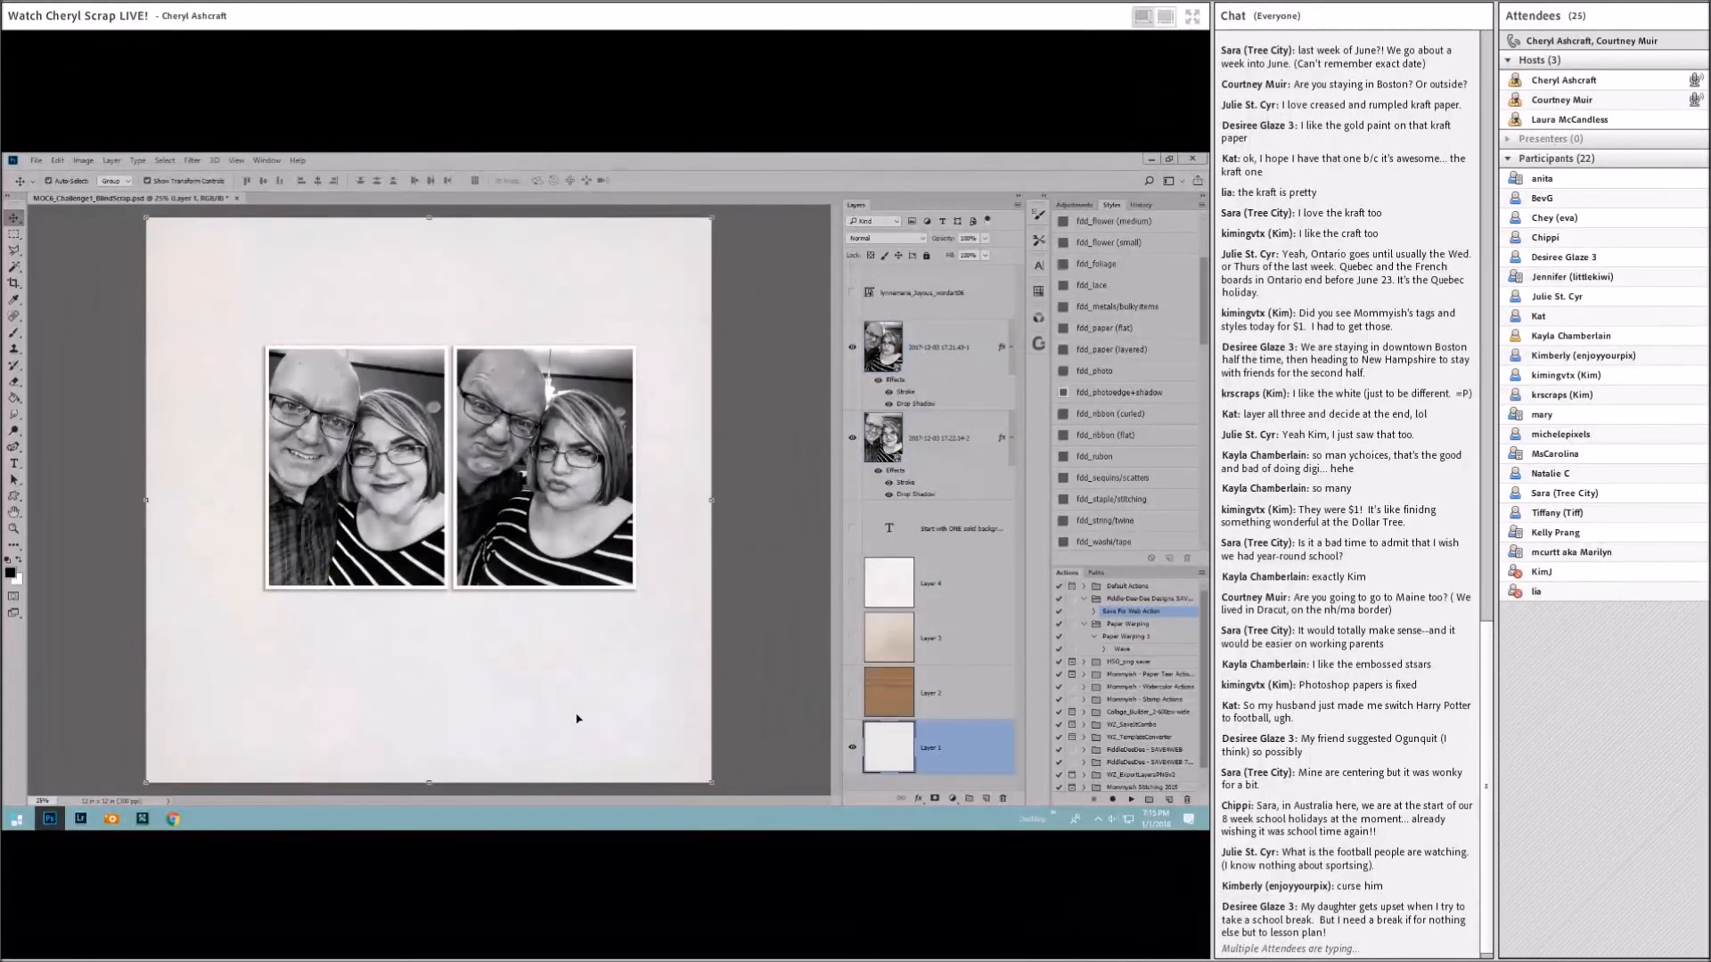
click(921, 693)
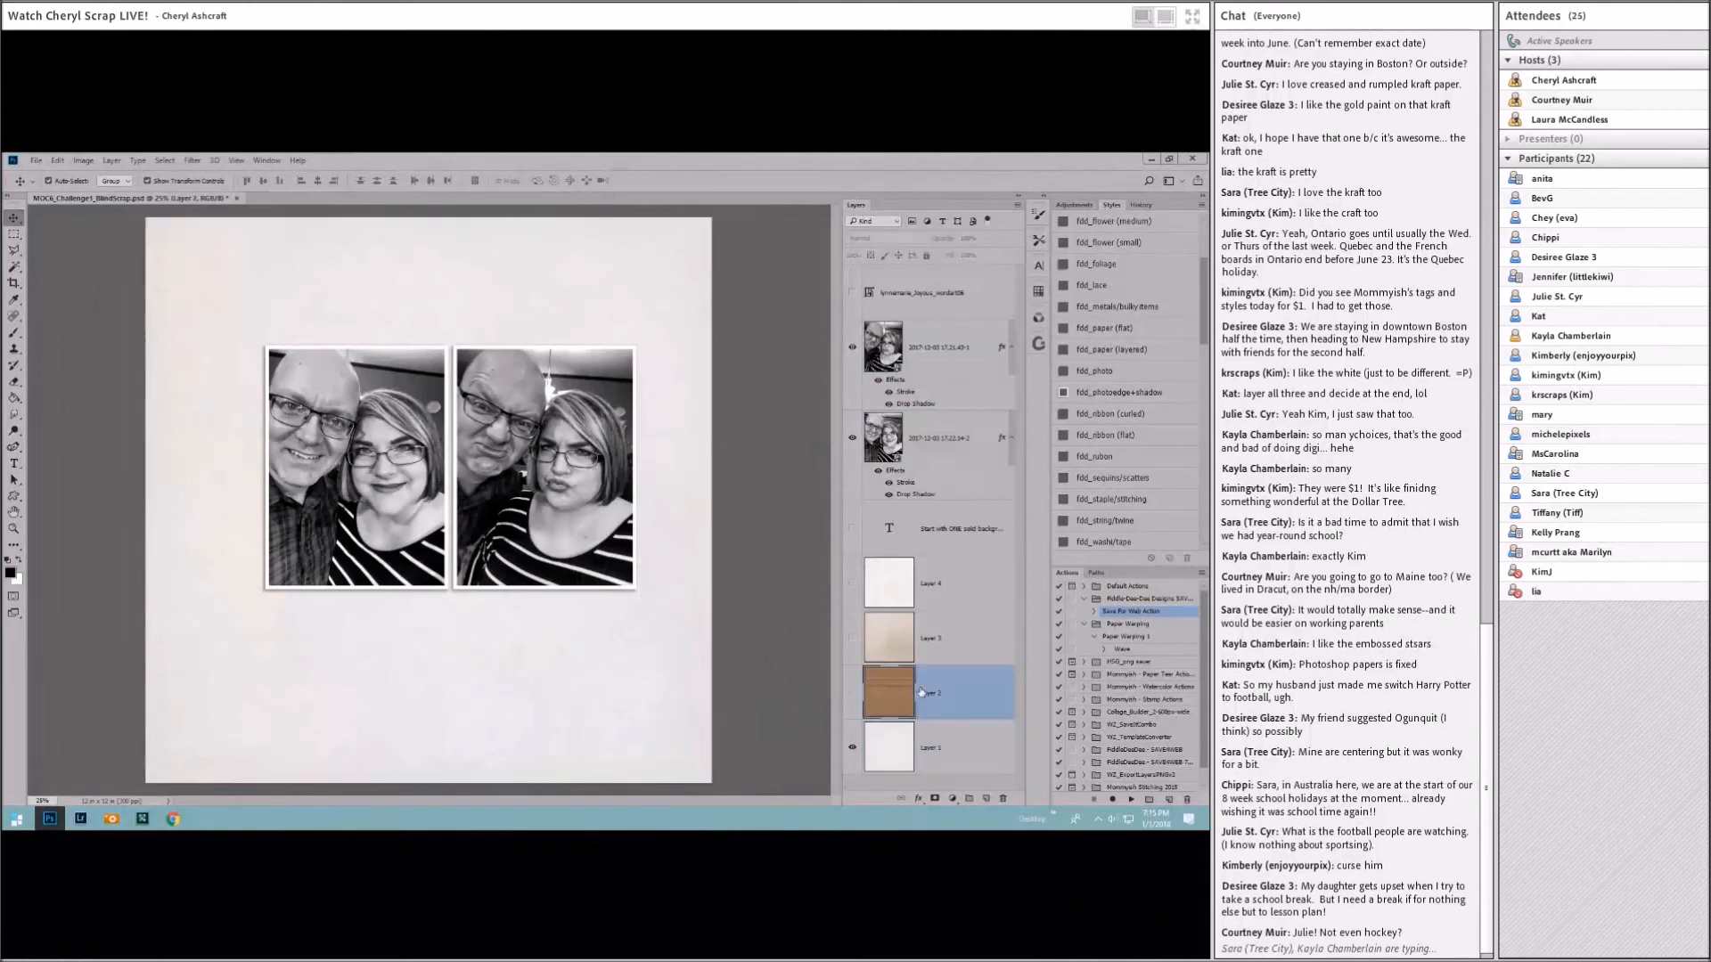
click(851, 694)
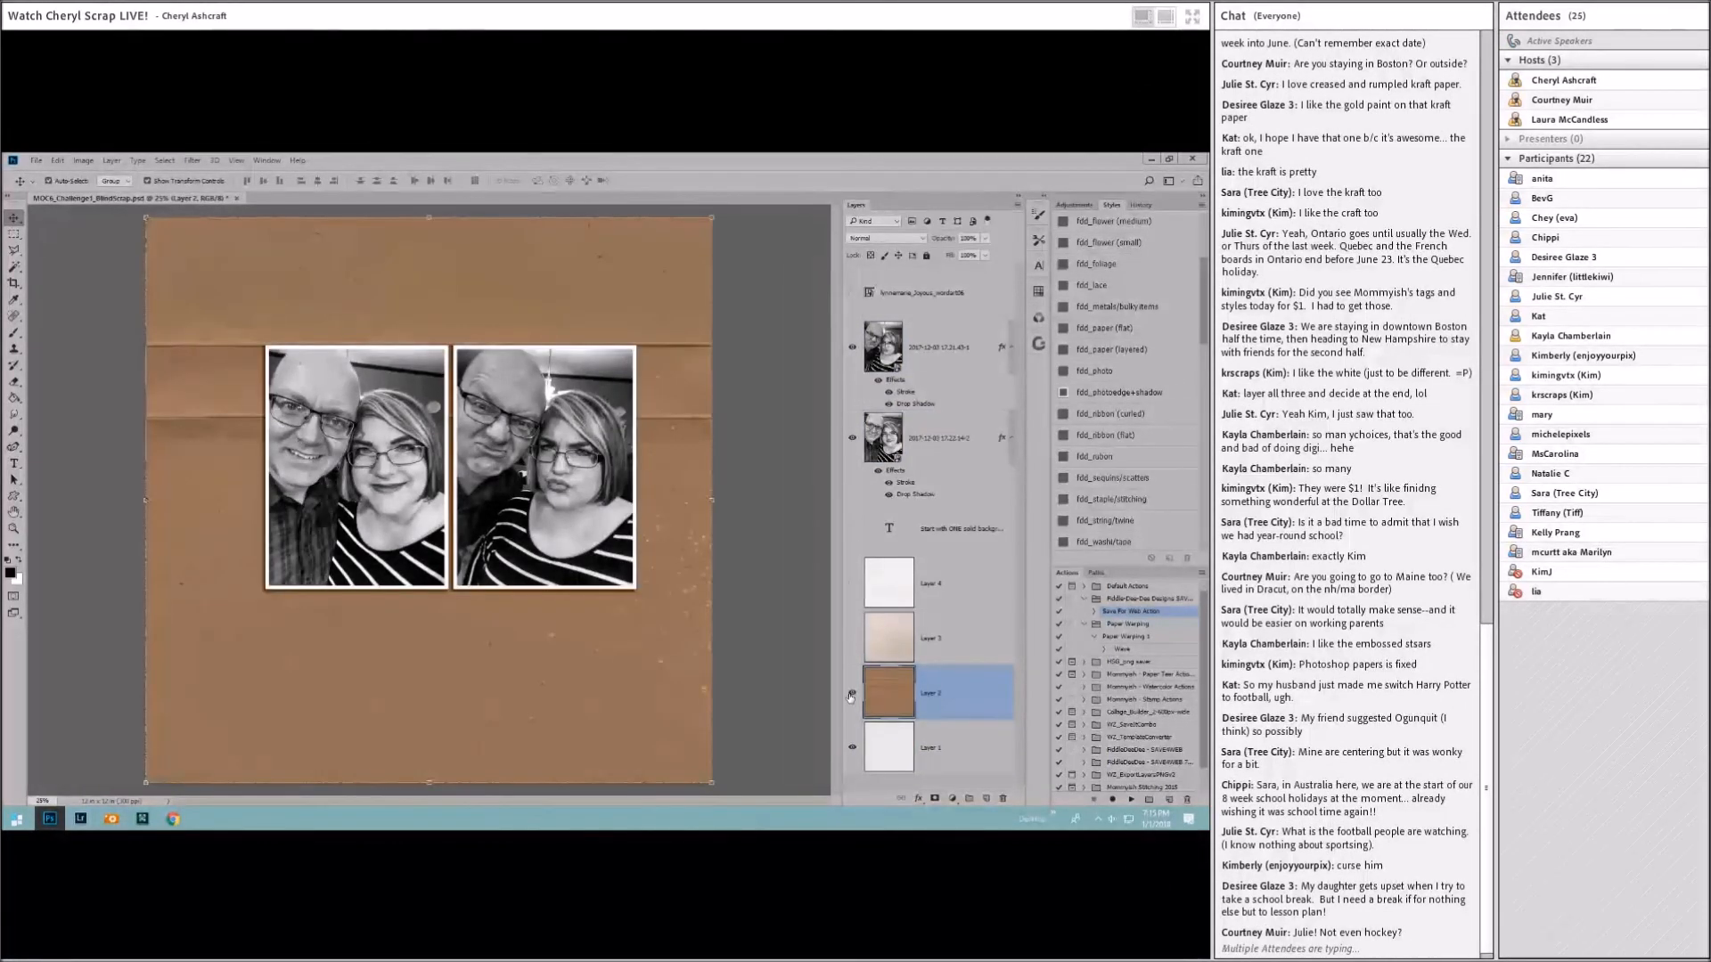
Step: Show the kraft, beige gradient and distressed white papers in turn behind the photos, leaving the distressed white one on top
click(852, 694)
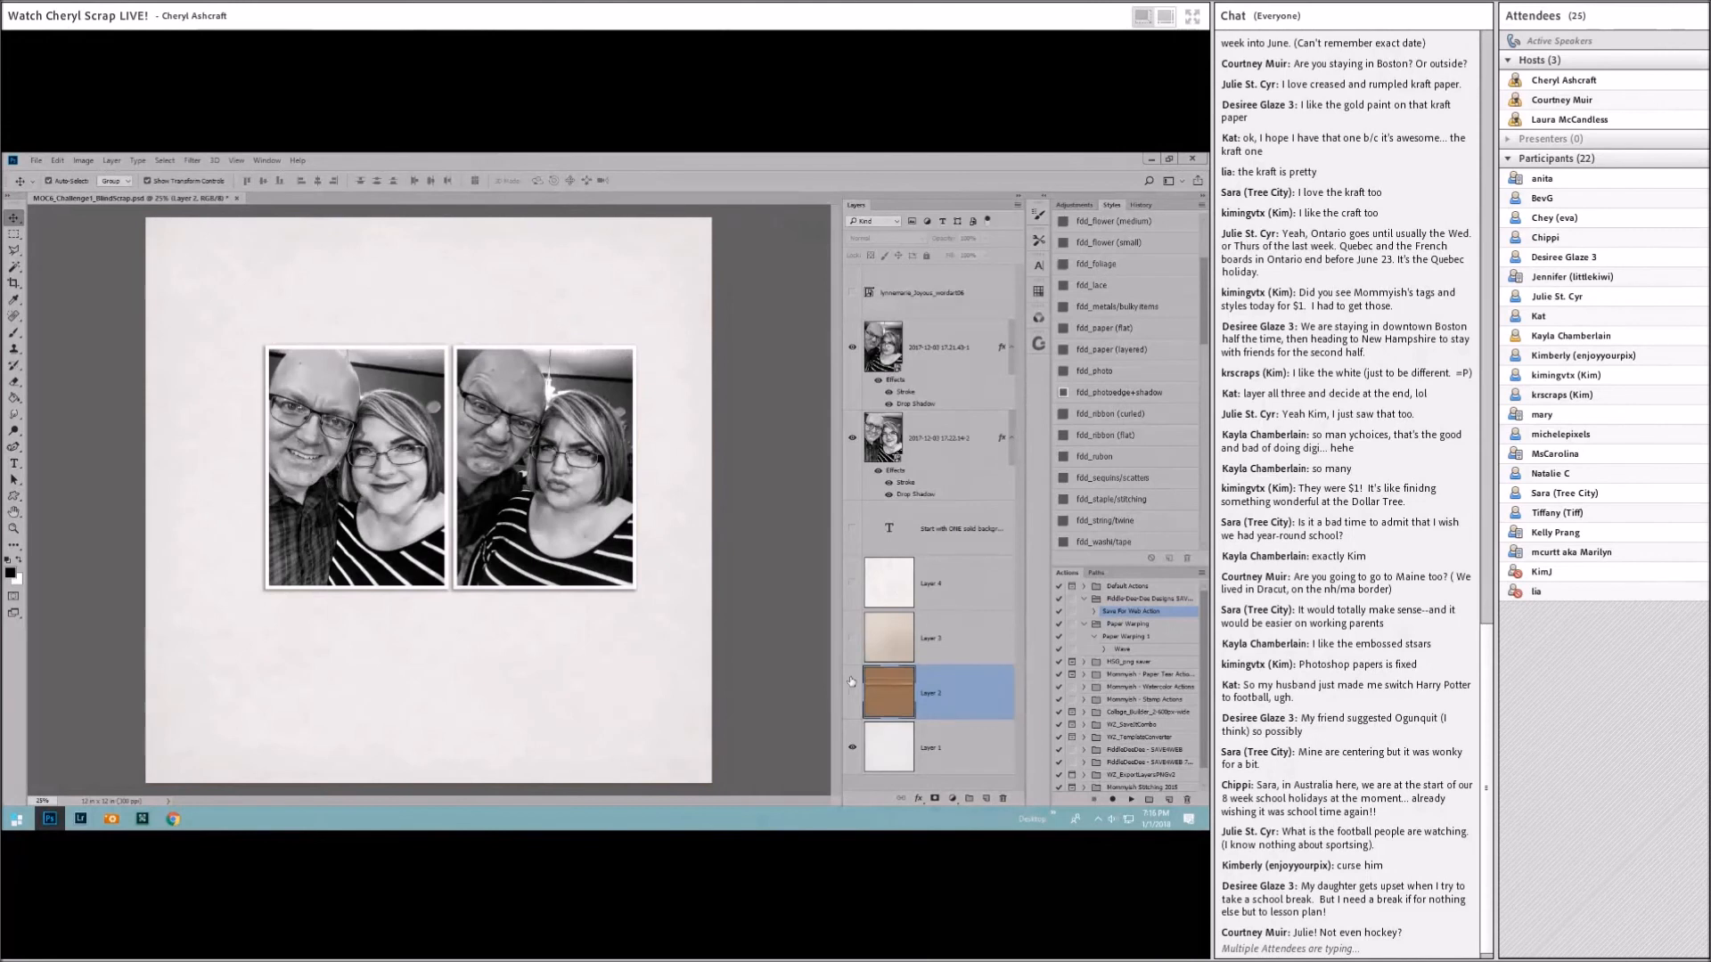
click(852, 693)
click(852, 639)
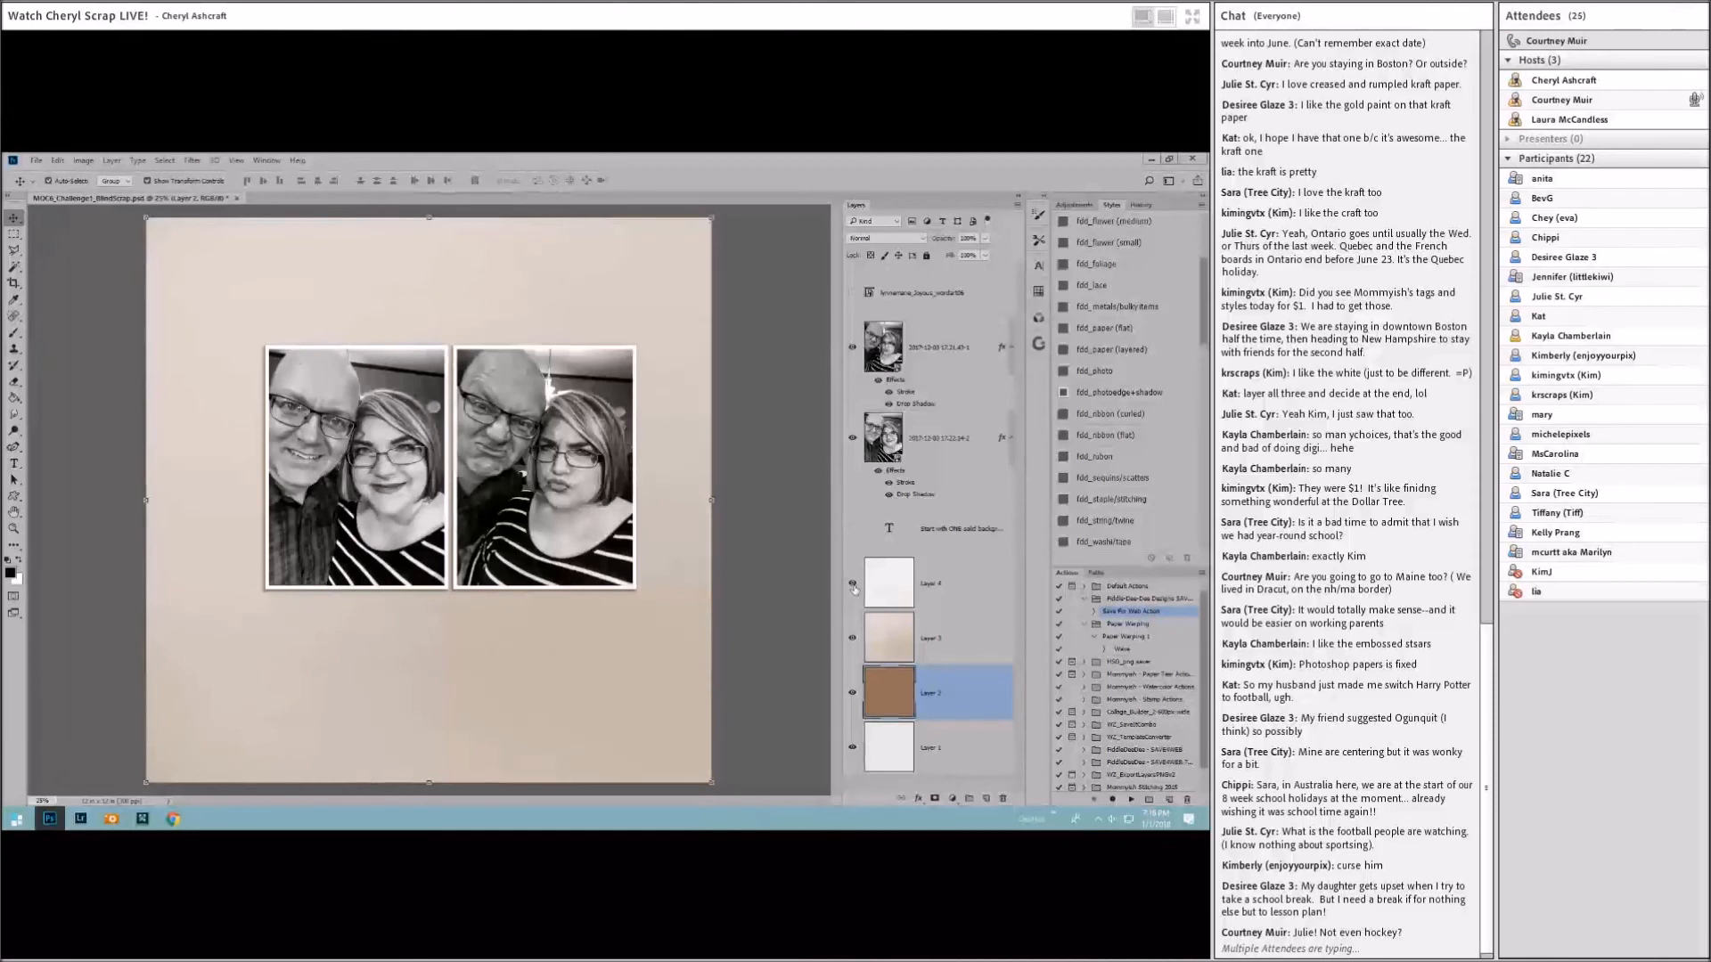
click(852, 584)
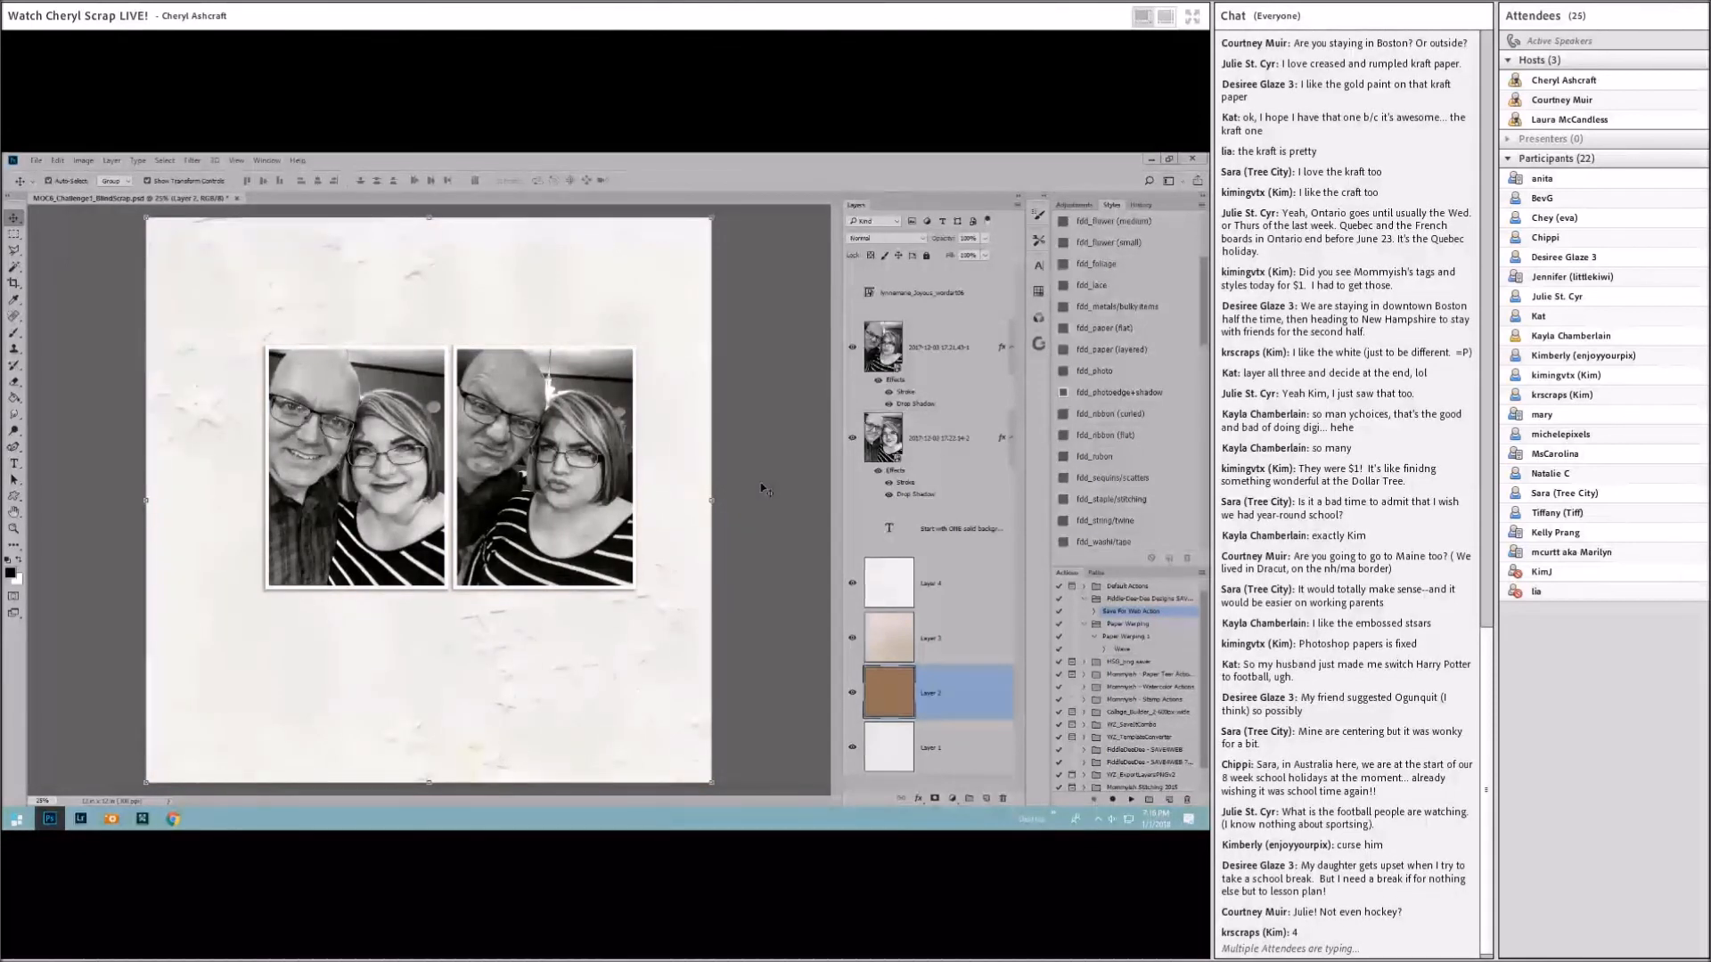
click(852, 584)
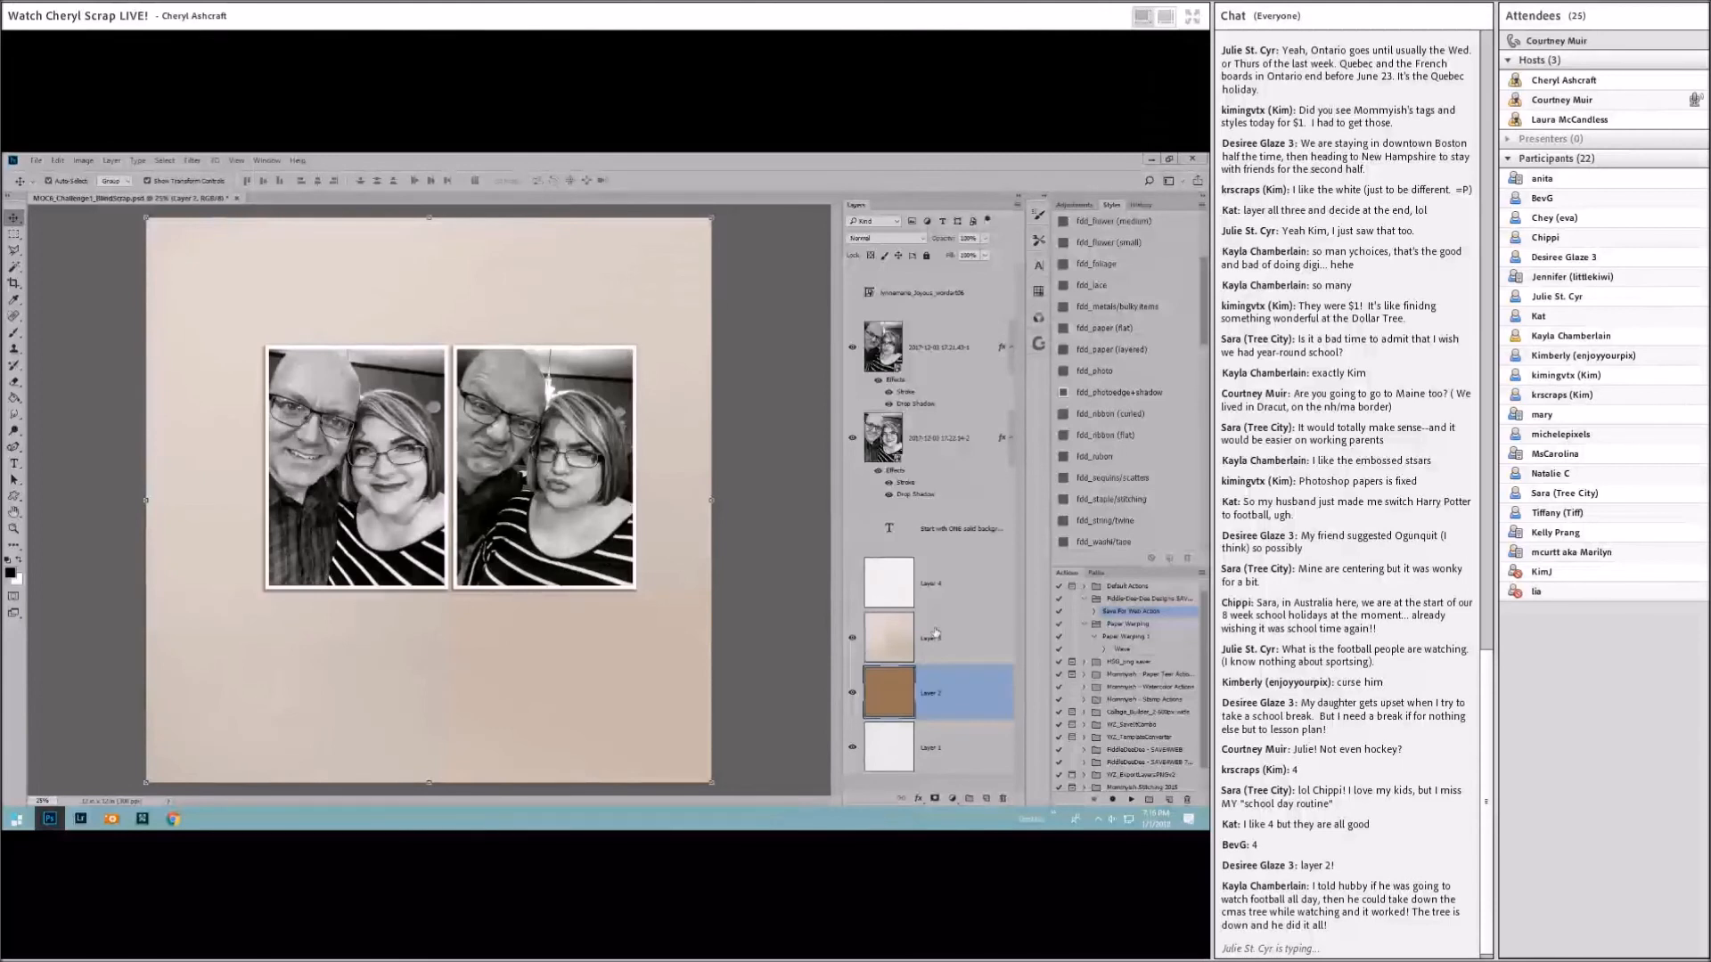
click(934, 634)
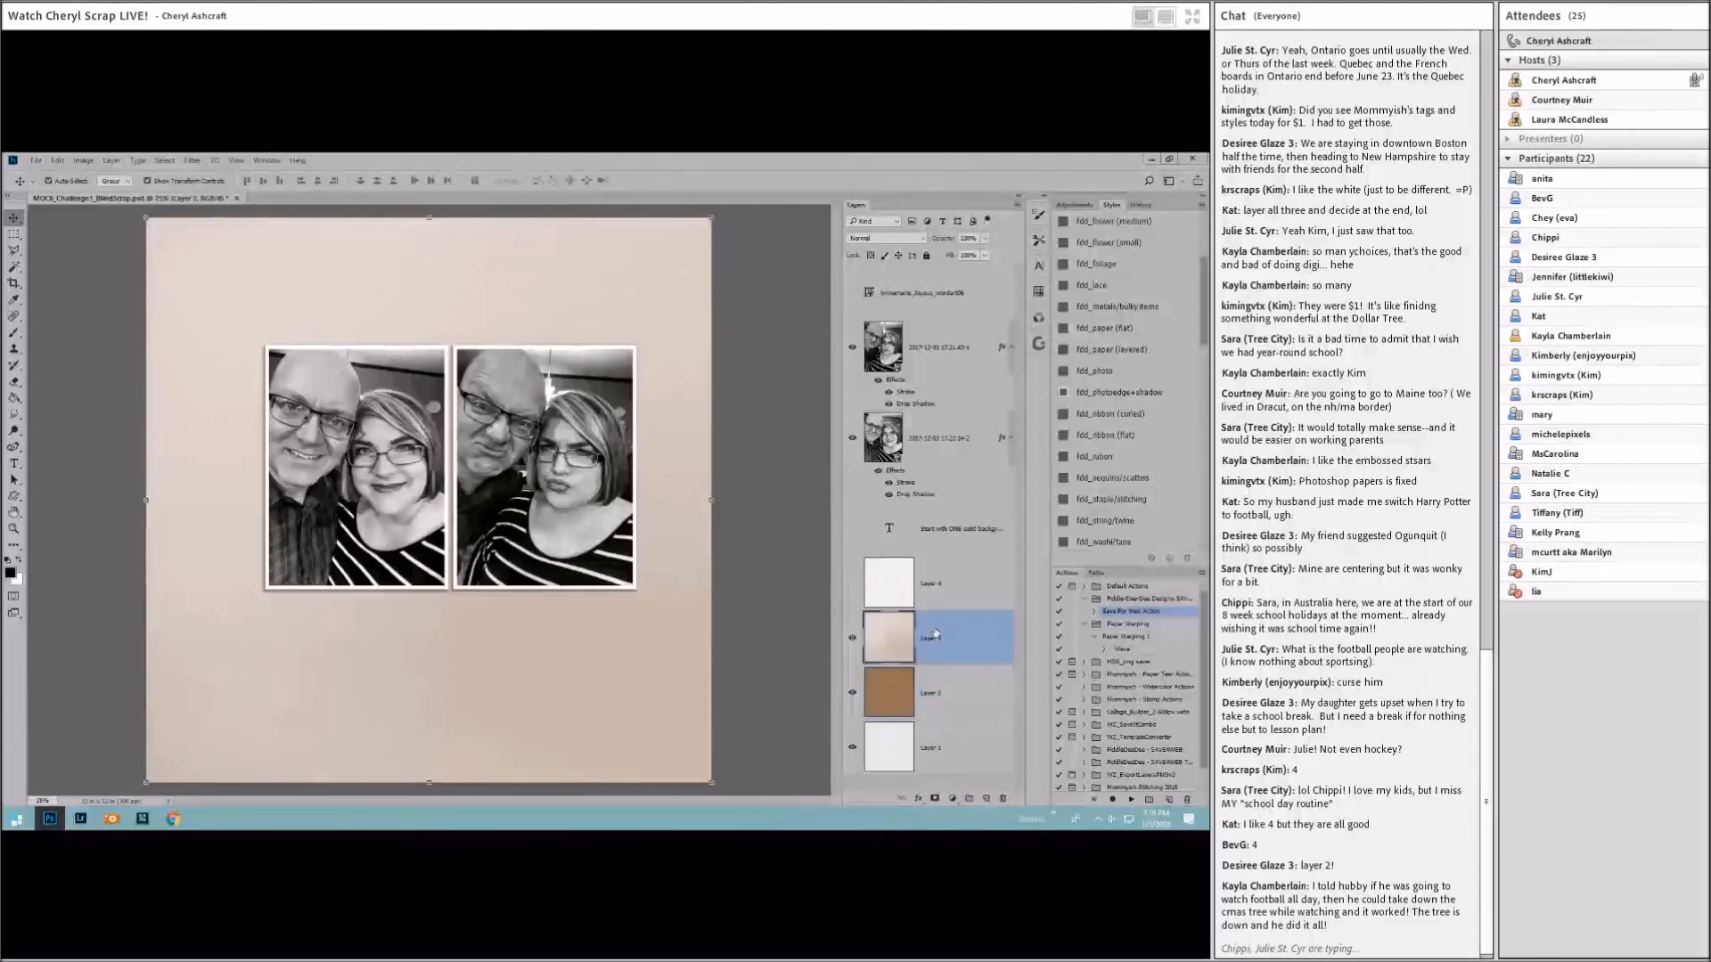
click(851, 585)
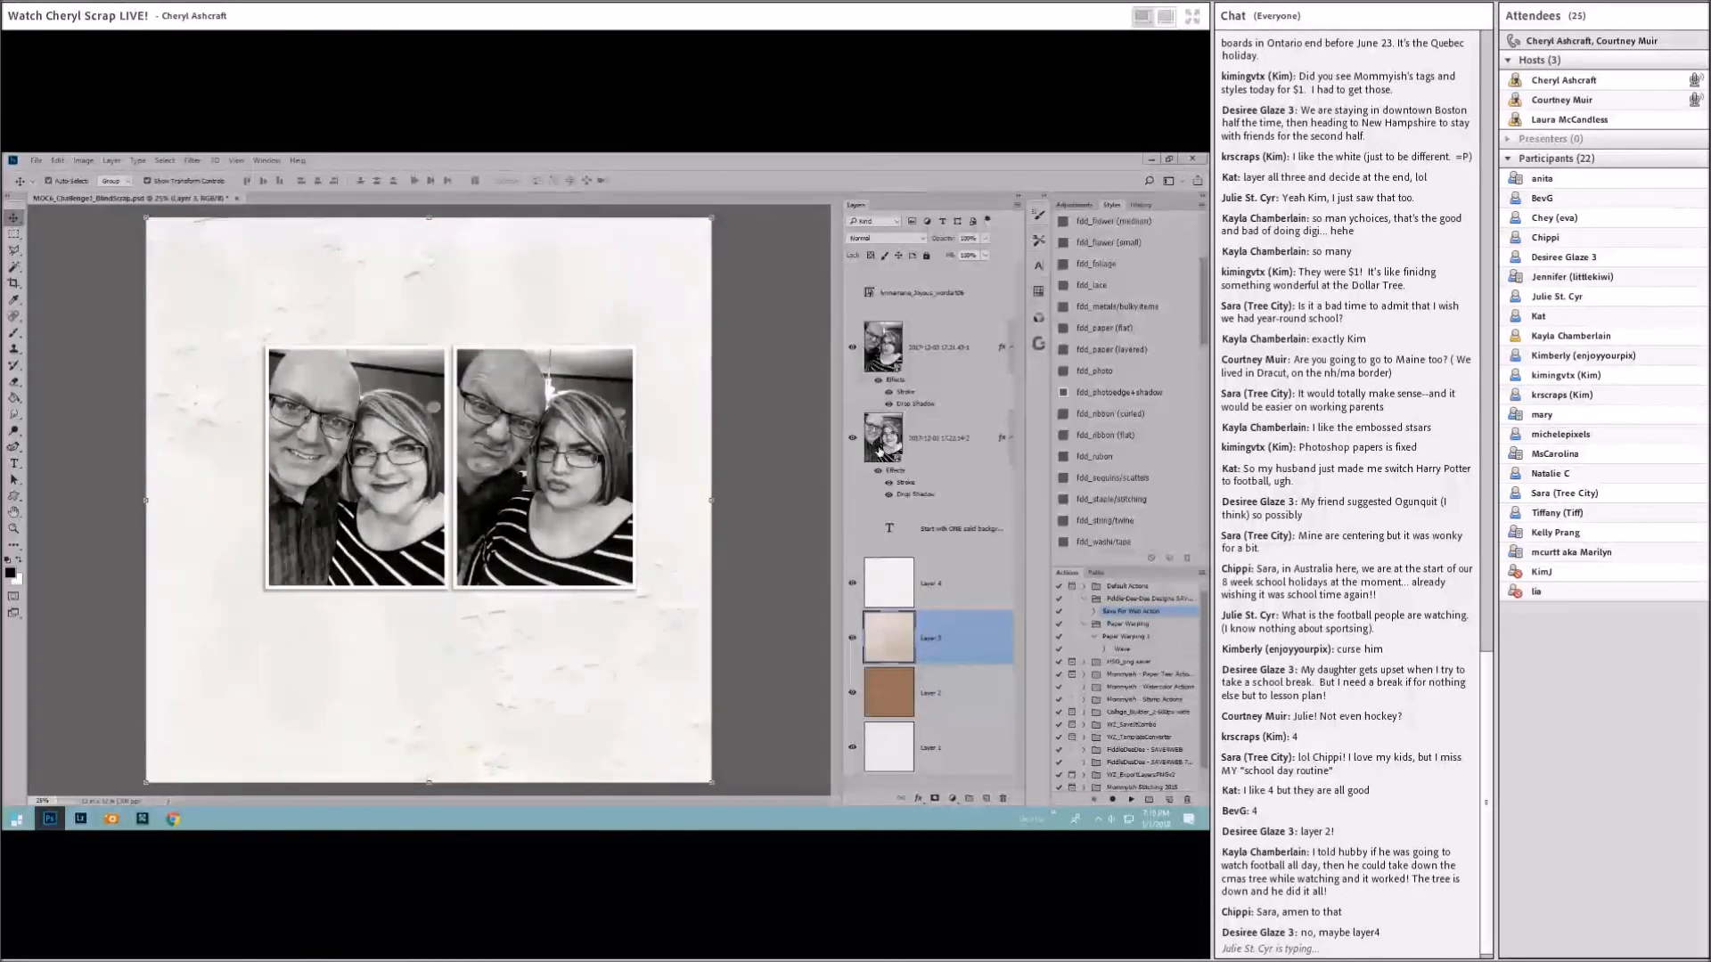
Step: Show the "NAUGHTY OR NICE?" word art, lay it across the photos' lower edges, and swap the two photos so the frowning pose sits above "NAUGHTY"
click(852, 292)
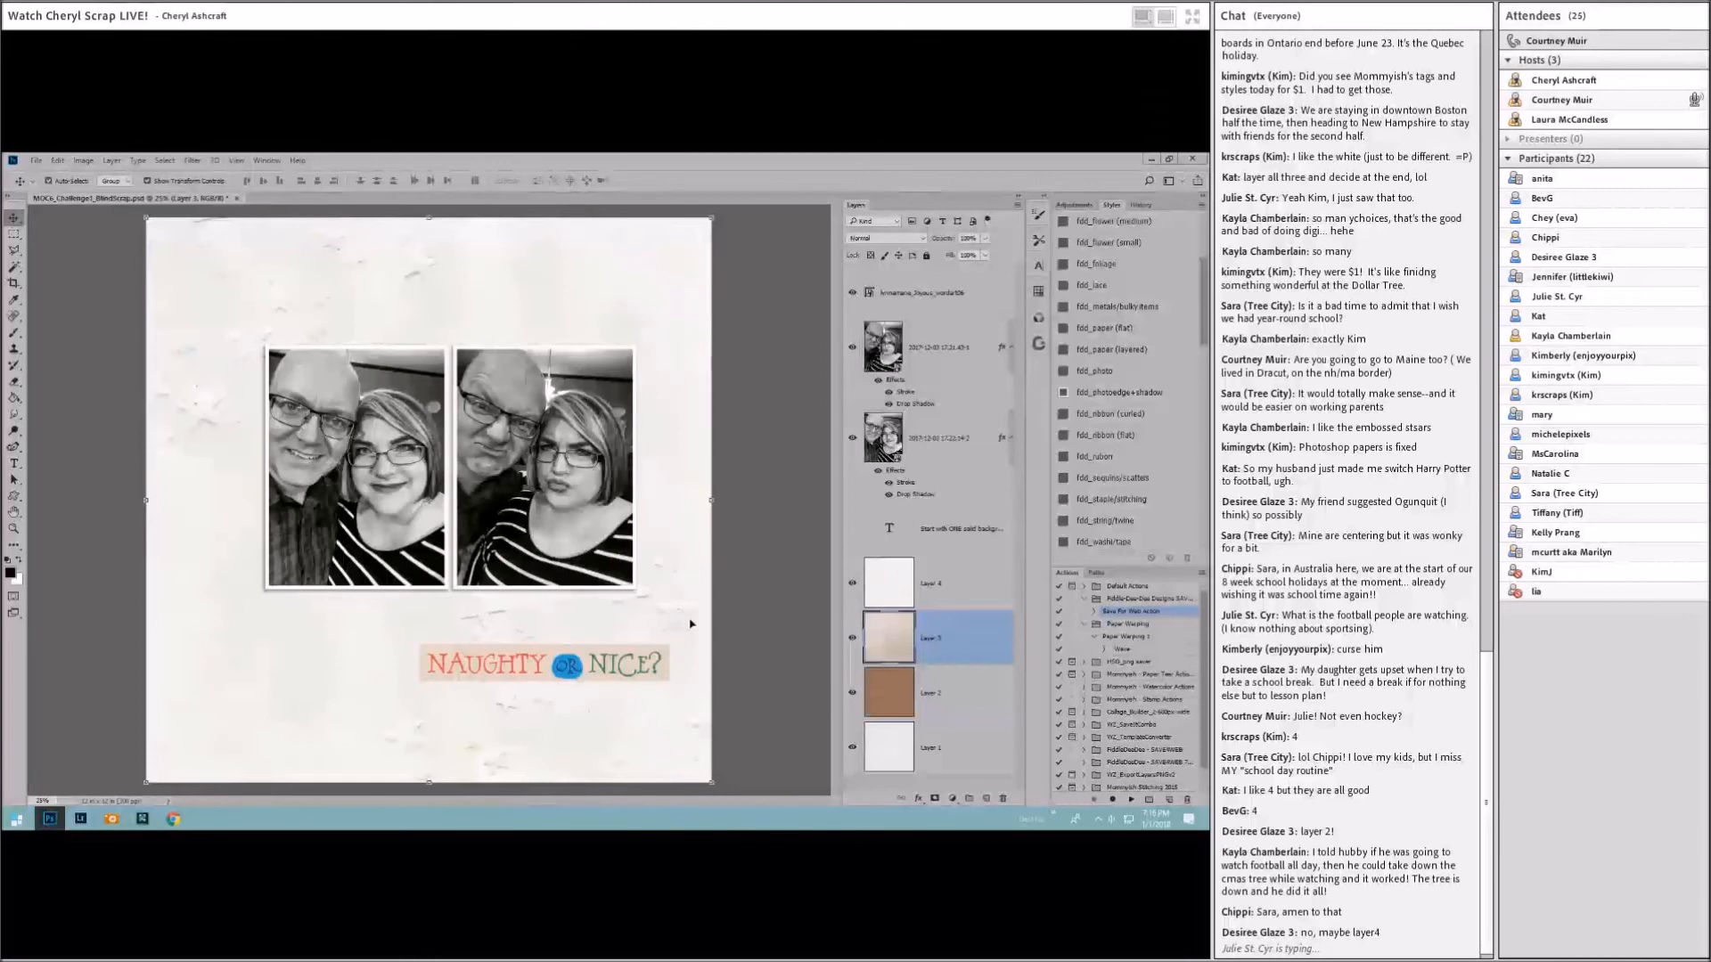
drag(655, 661, 543, 573)
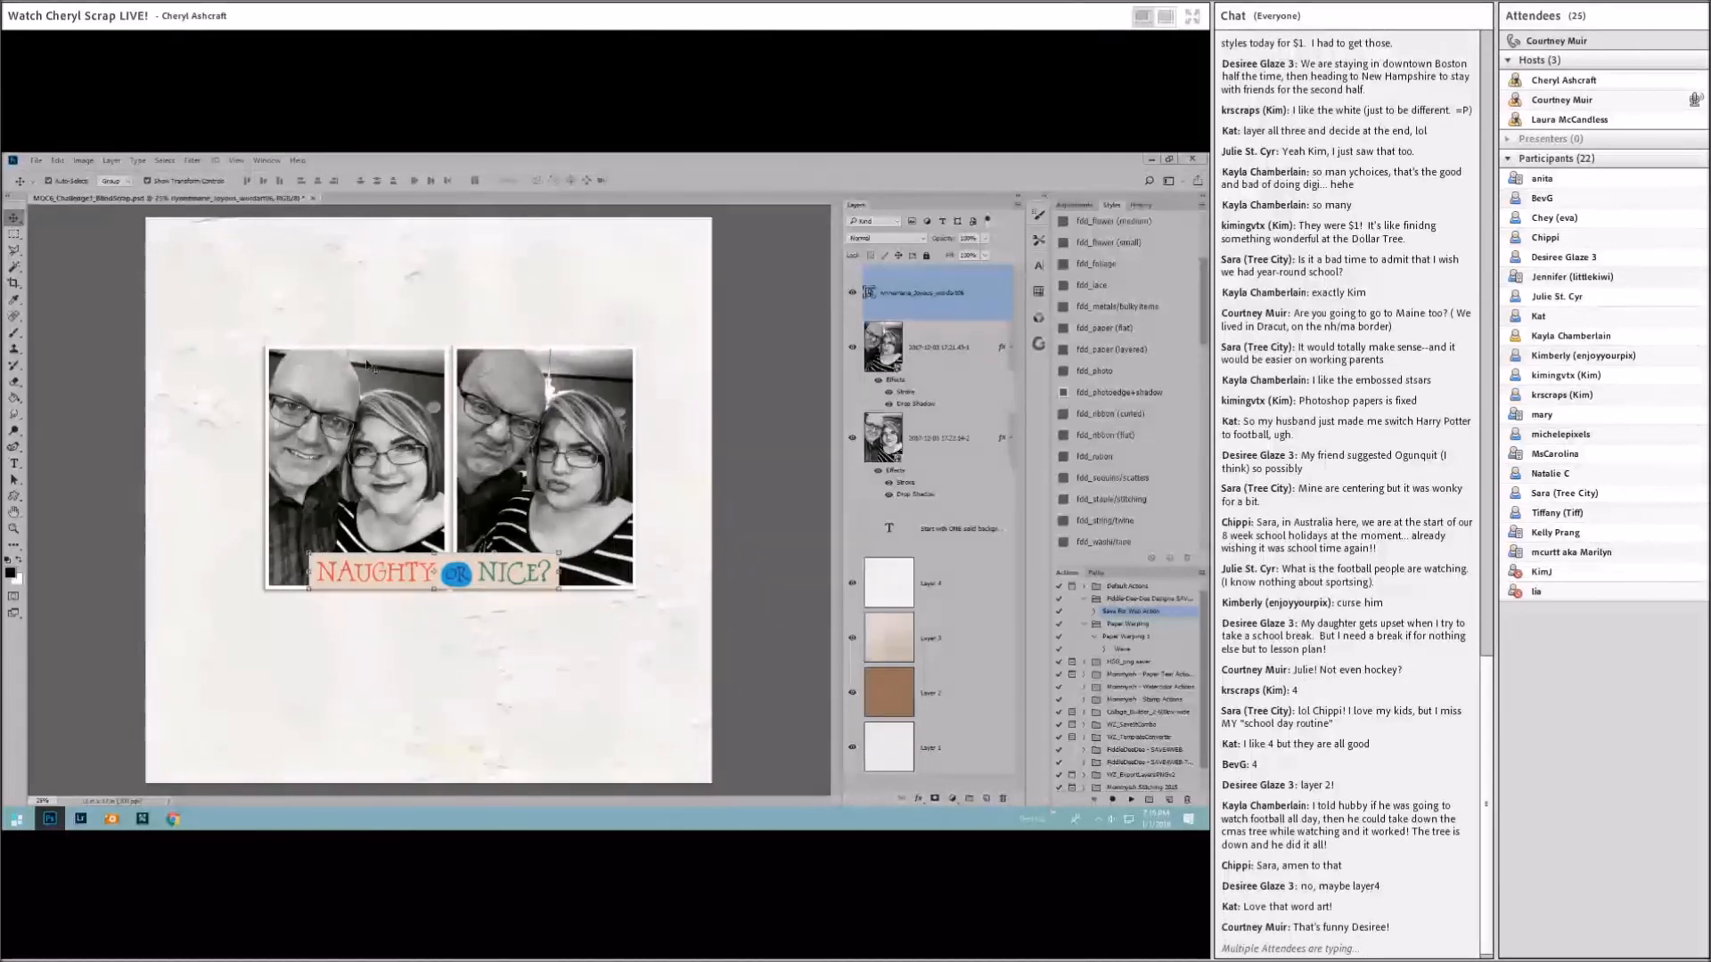
click(394, 380)
drag(390, 393, 376, 426)
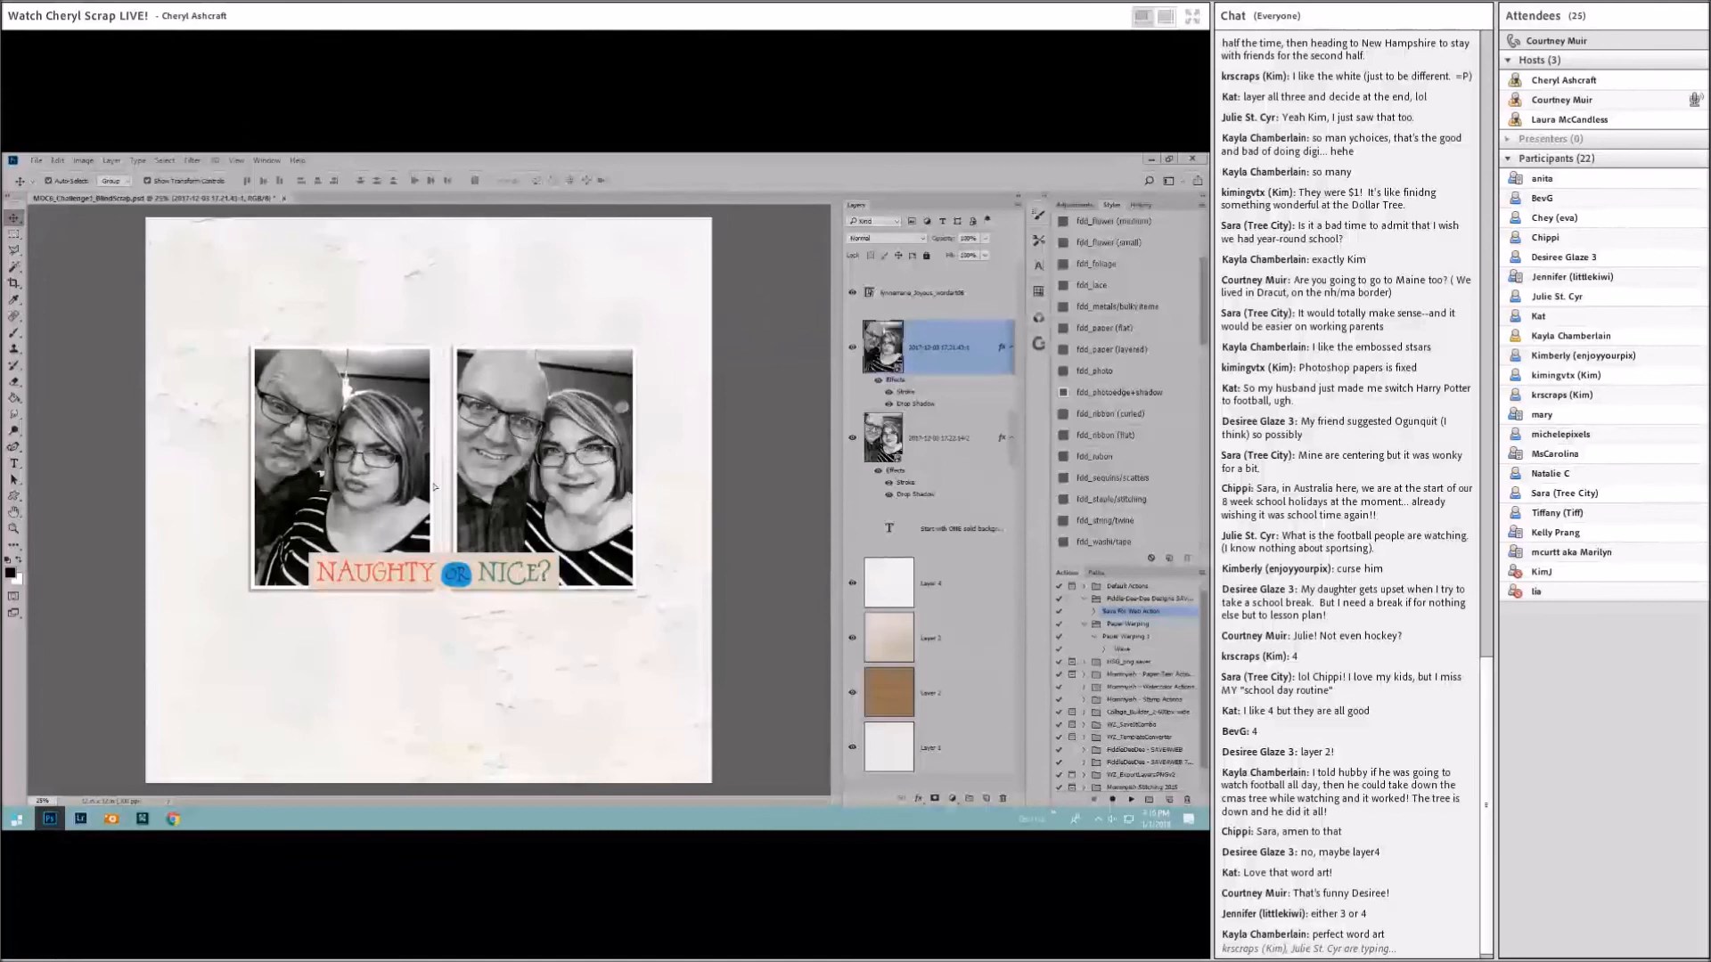
Step: Nudge the word art slightly down to overlap the photos' bottom edges, and apply the layered paper style to it
click(501, 581)
mouse_move(482, 576)
mouse_down()
mouse_move(451, 583)
mouse_move(468, 585)
mouse_up()
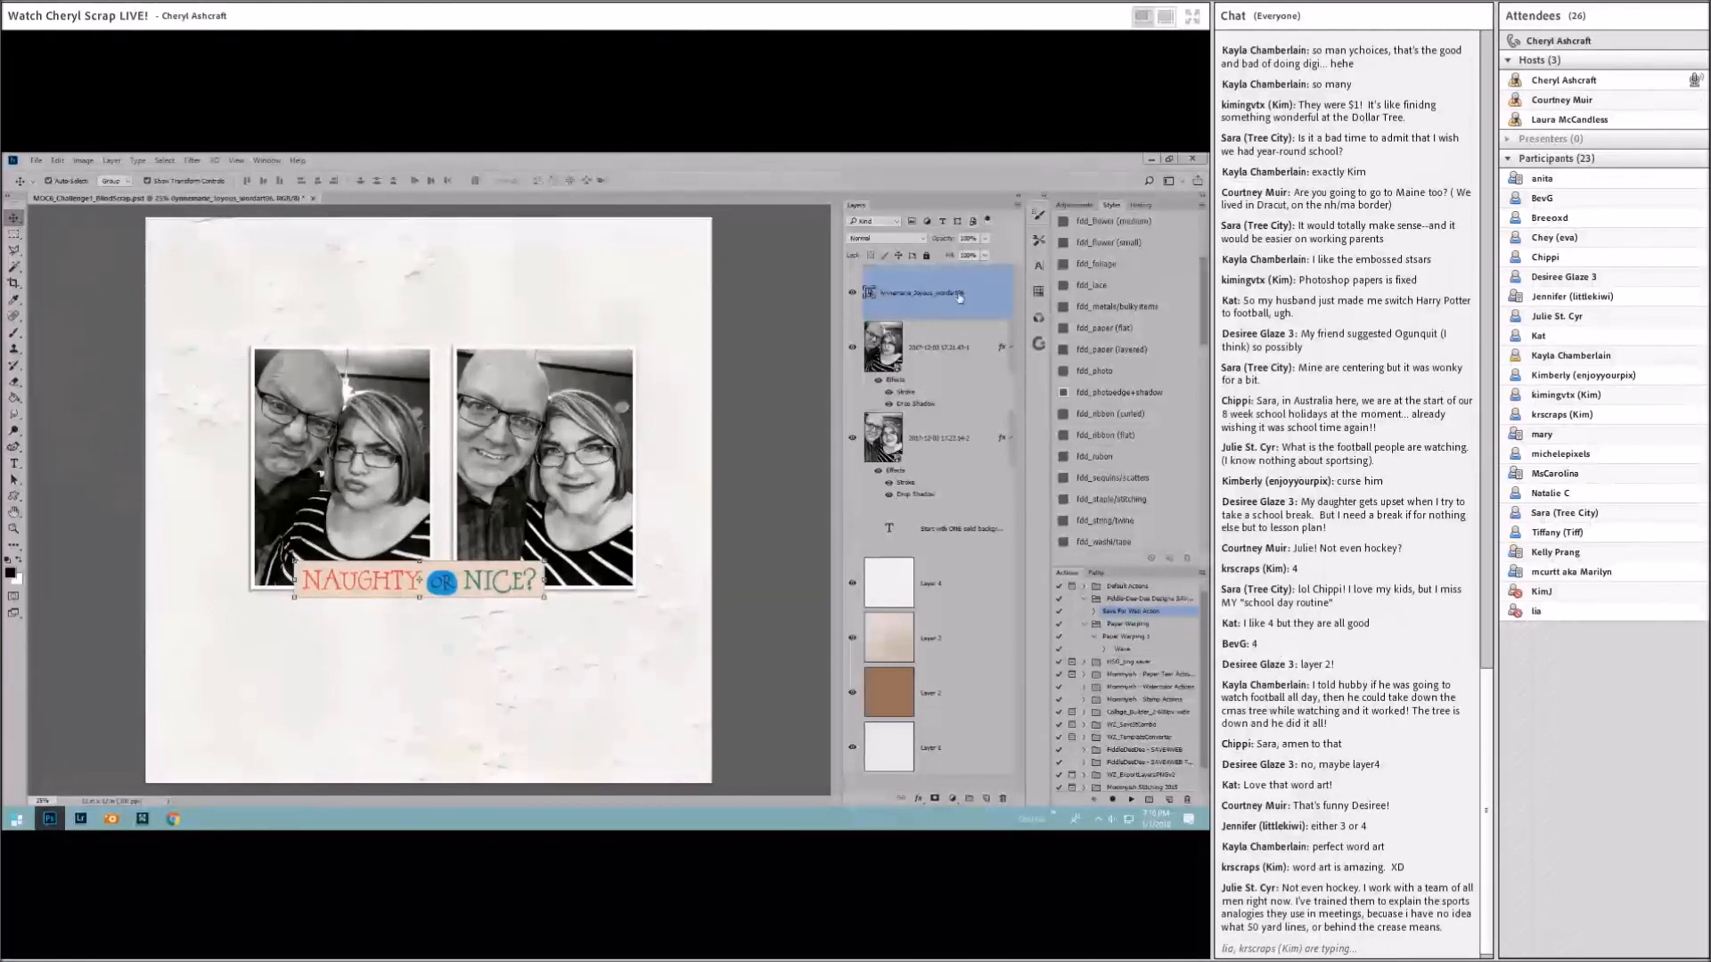
click(1119, 352)
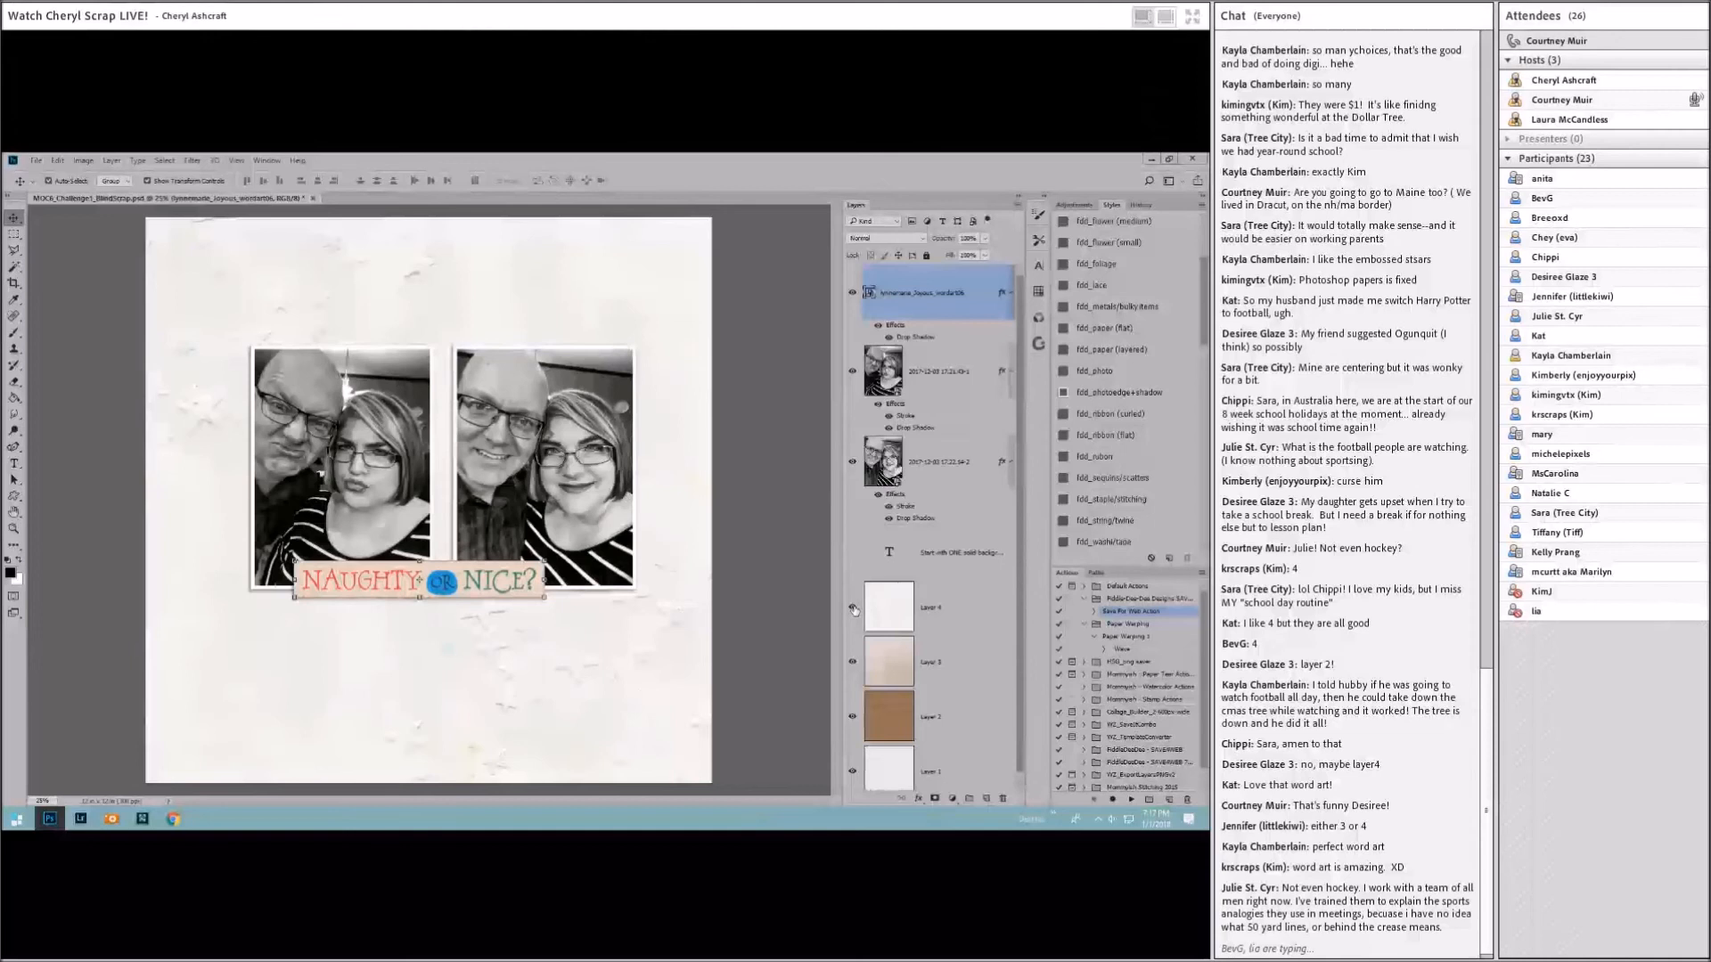
Step: Hide the three papers above the plain off-white one, and briefly show the instructions text to reread the challenge requirements
click(852, 662)
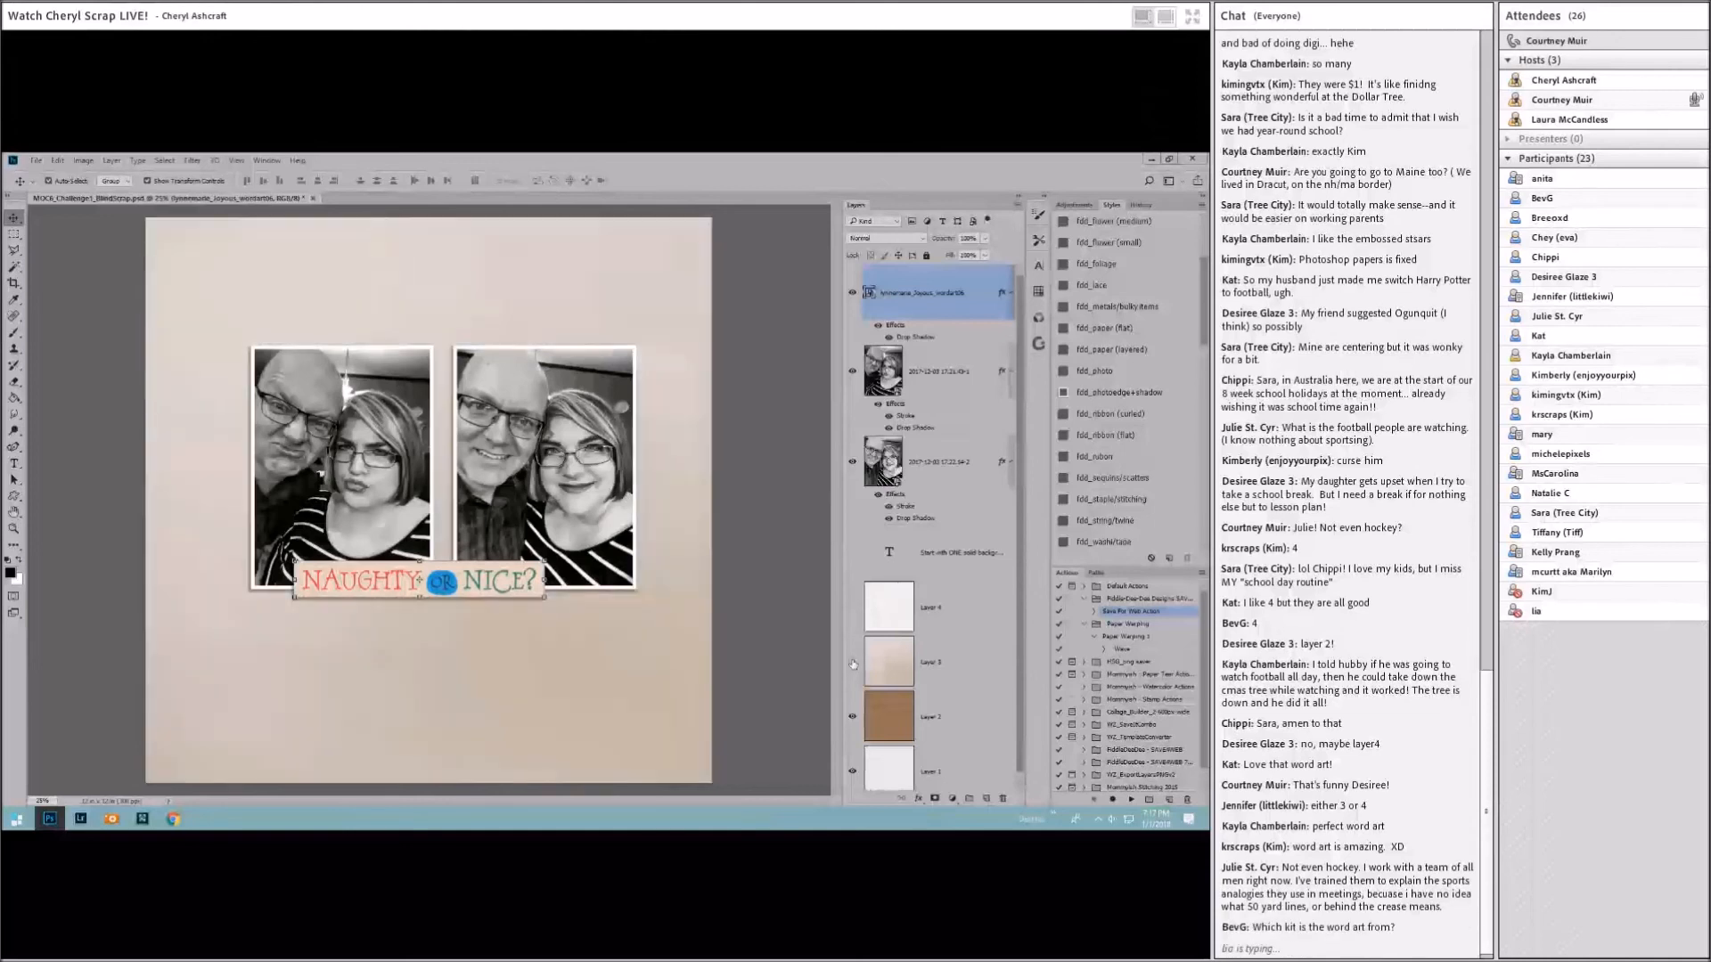
click(852, 716)
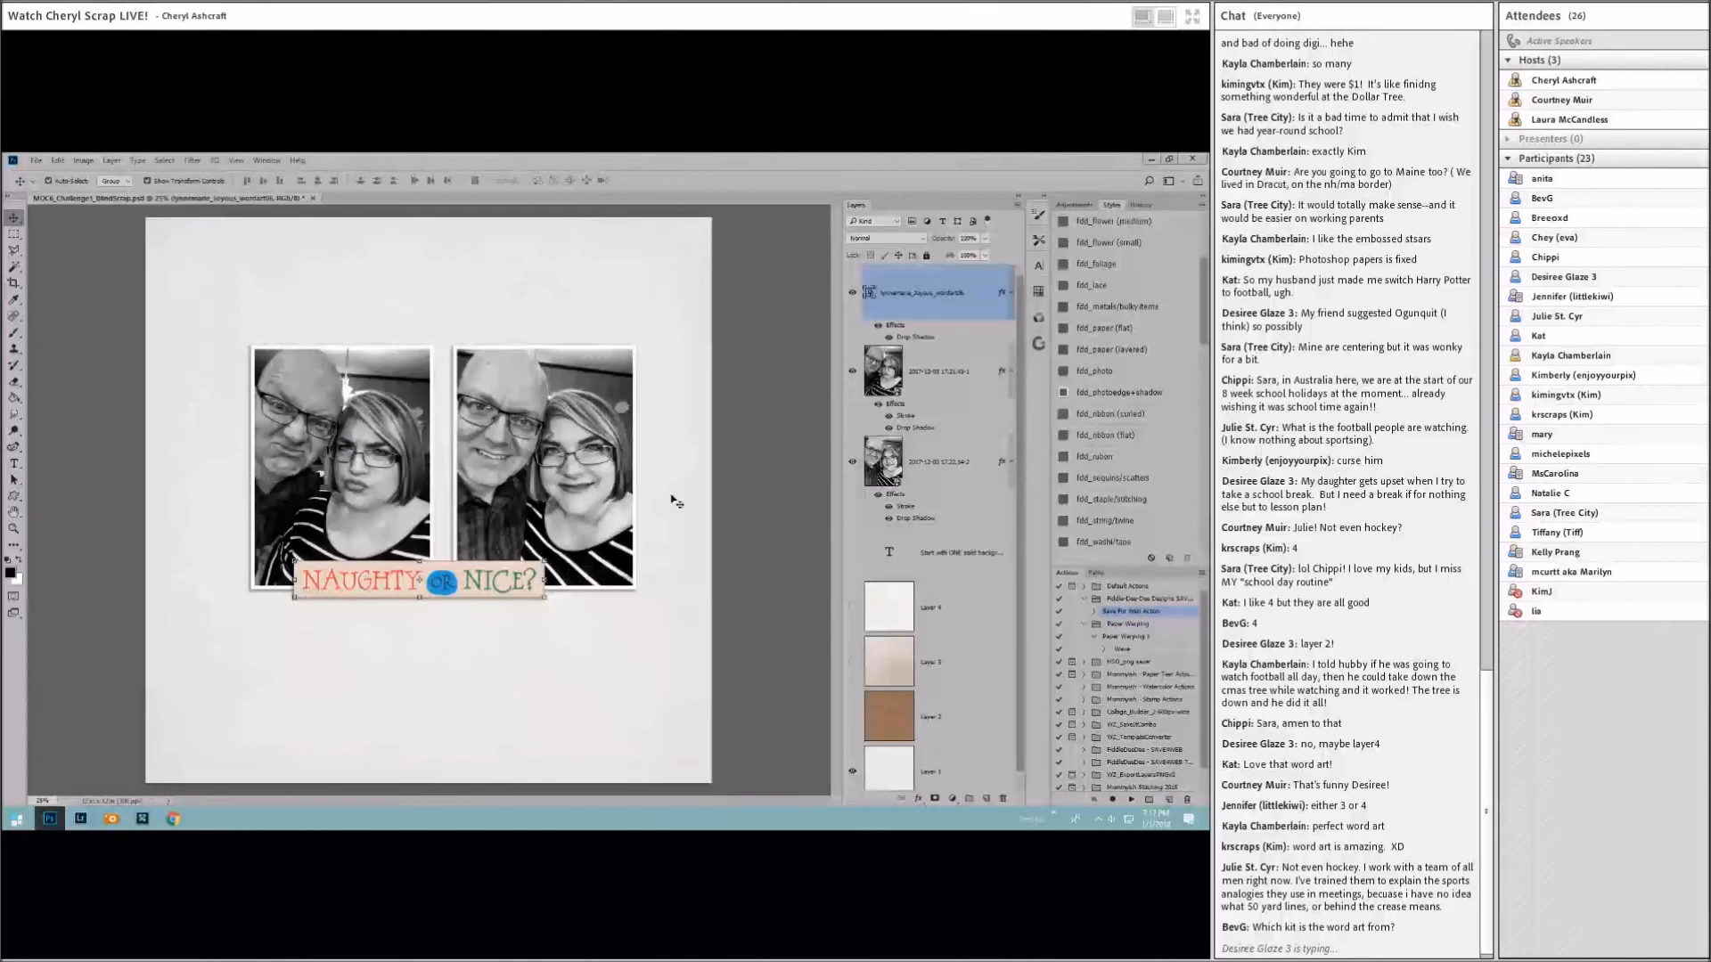
click(852, 553)
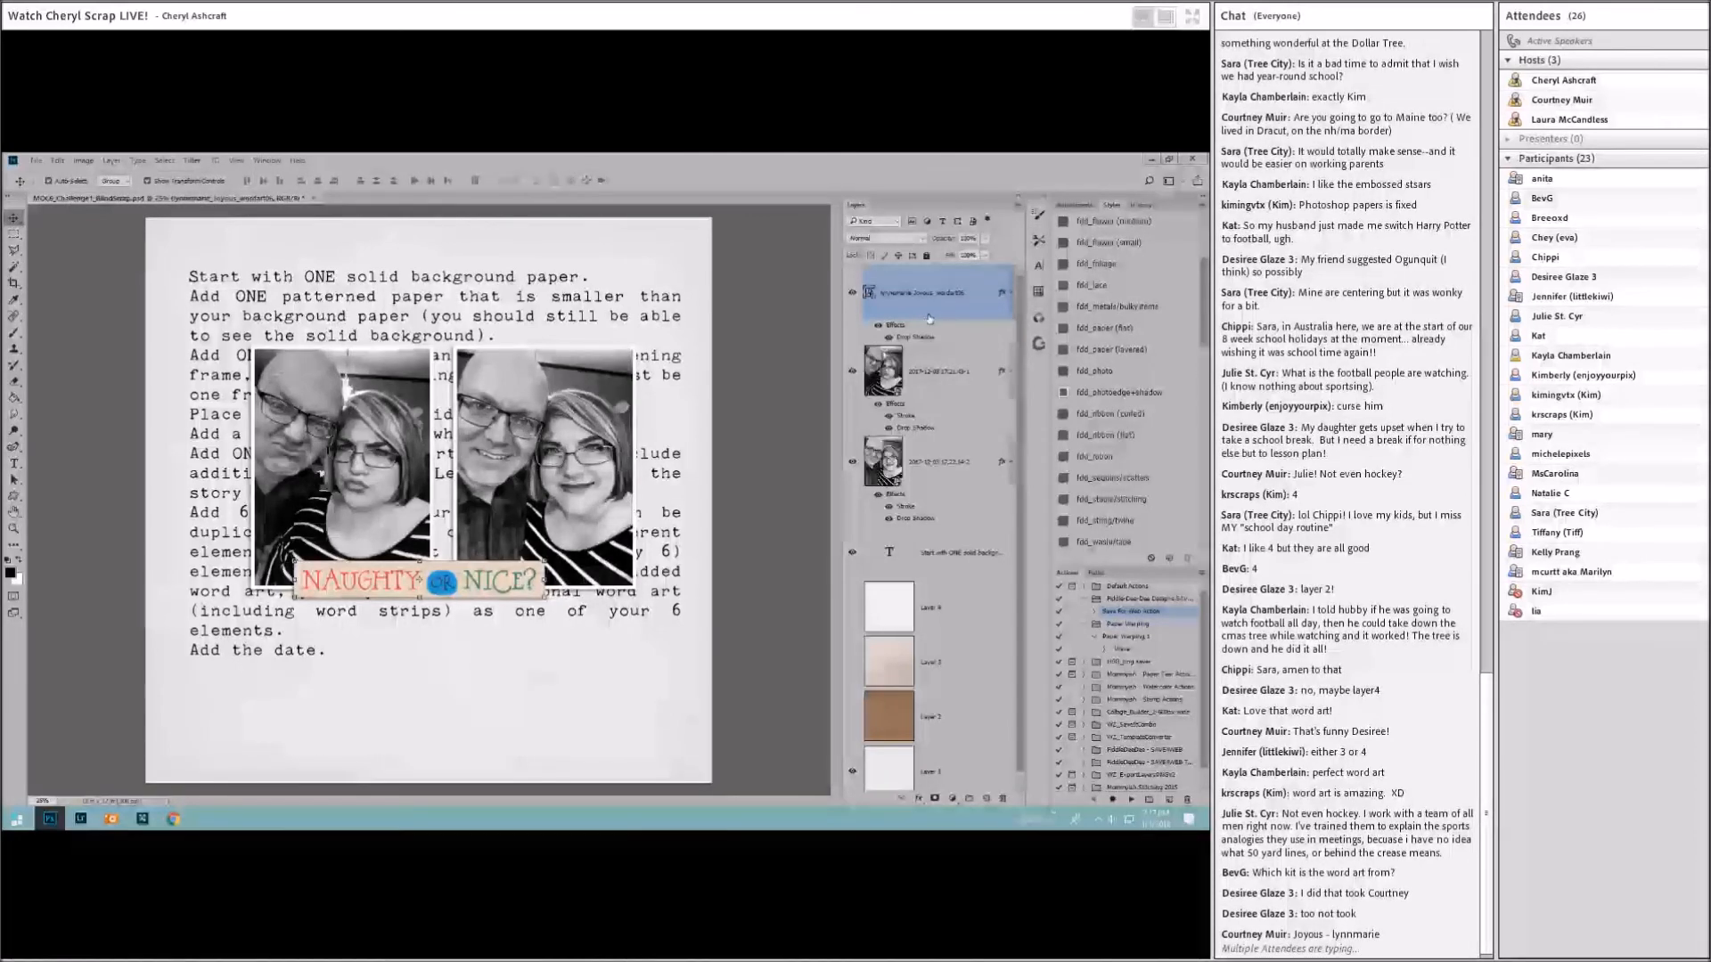
click(852, 554)
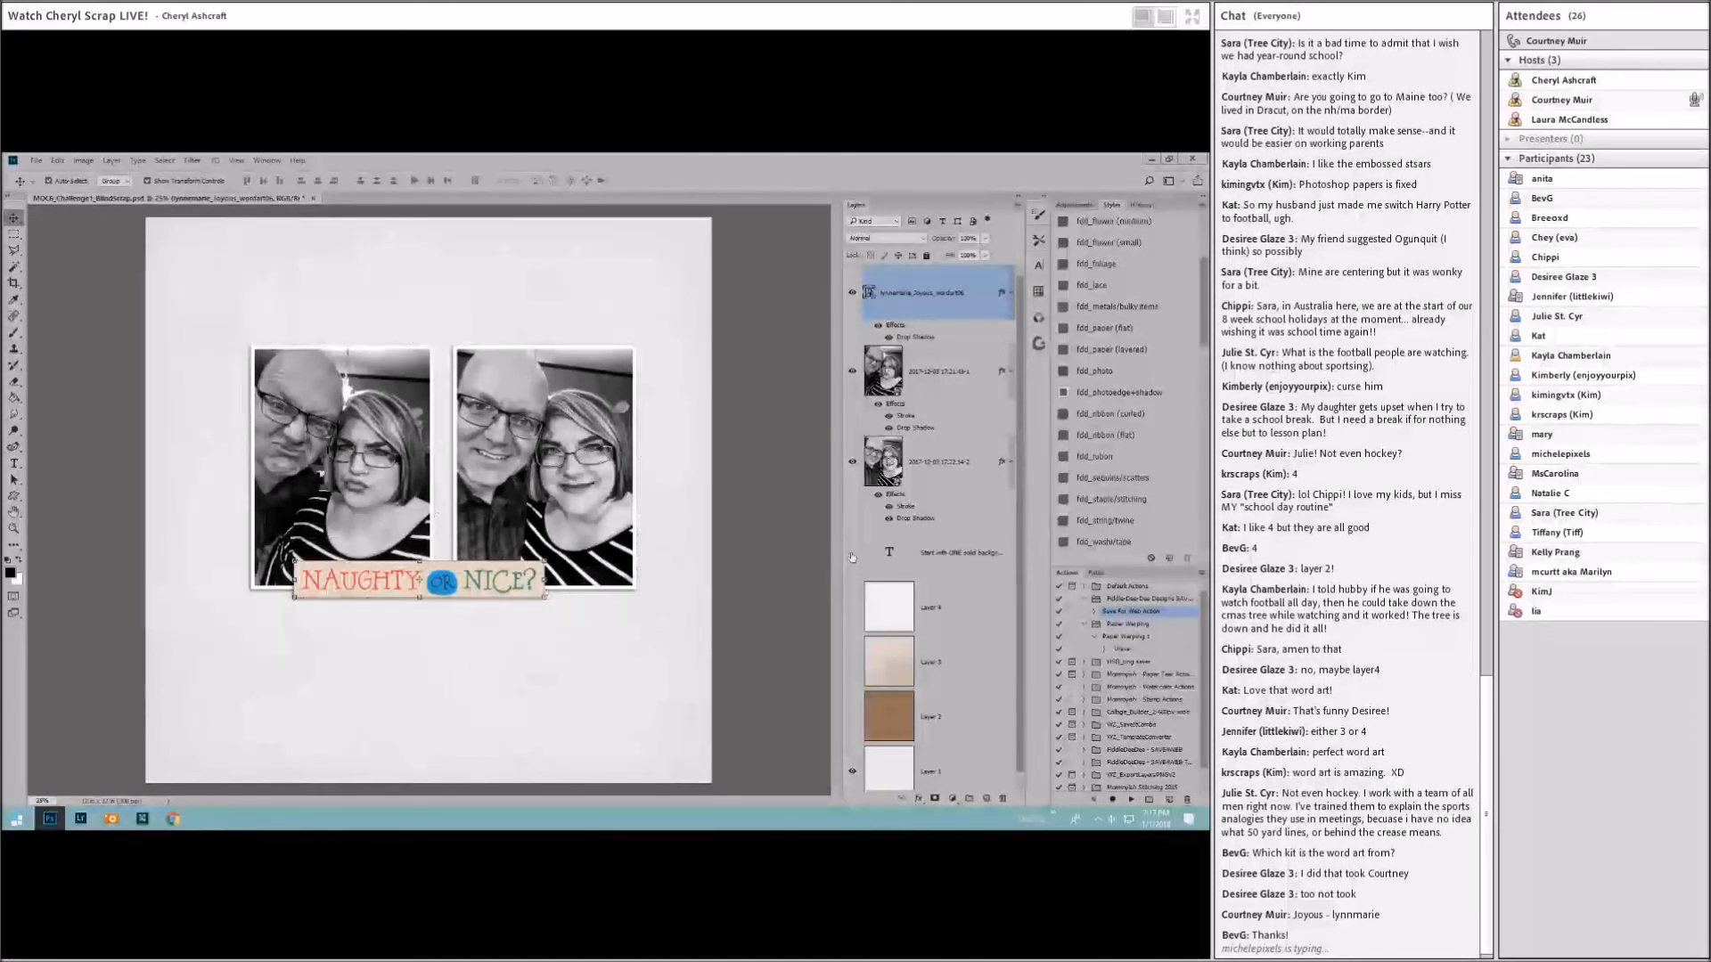
Step: Toggle the distressed white, beige gradient and kraft papers to compare each with the photos and word art, leaving all of them shown
click(978, 614)
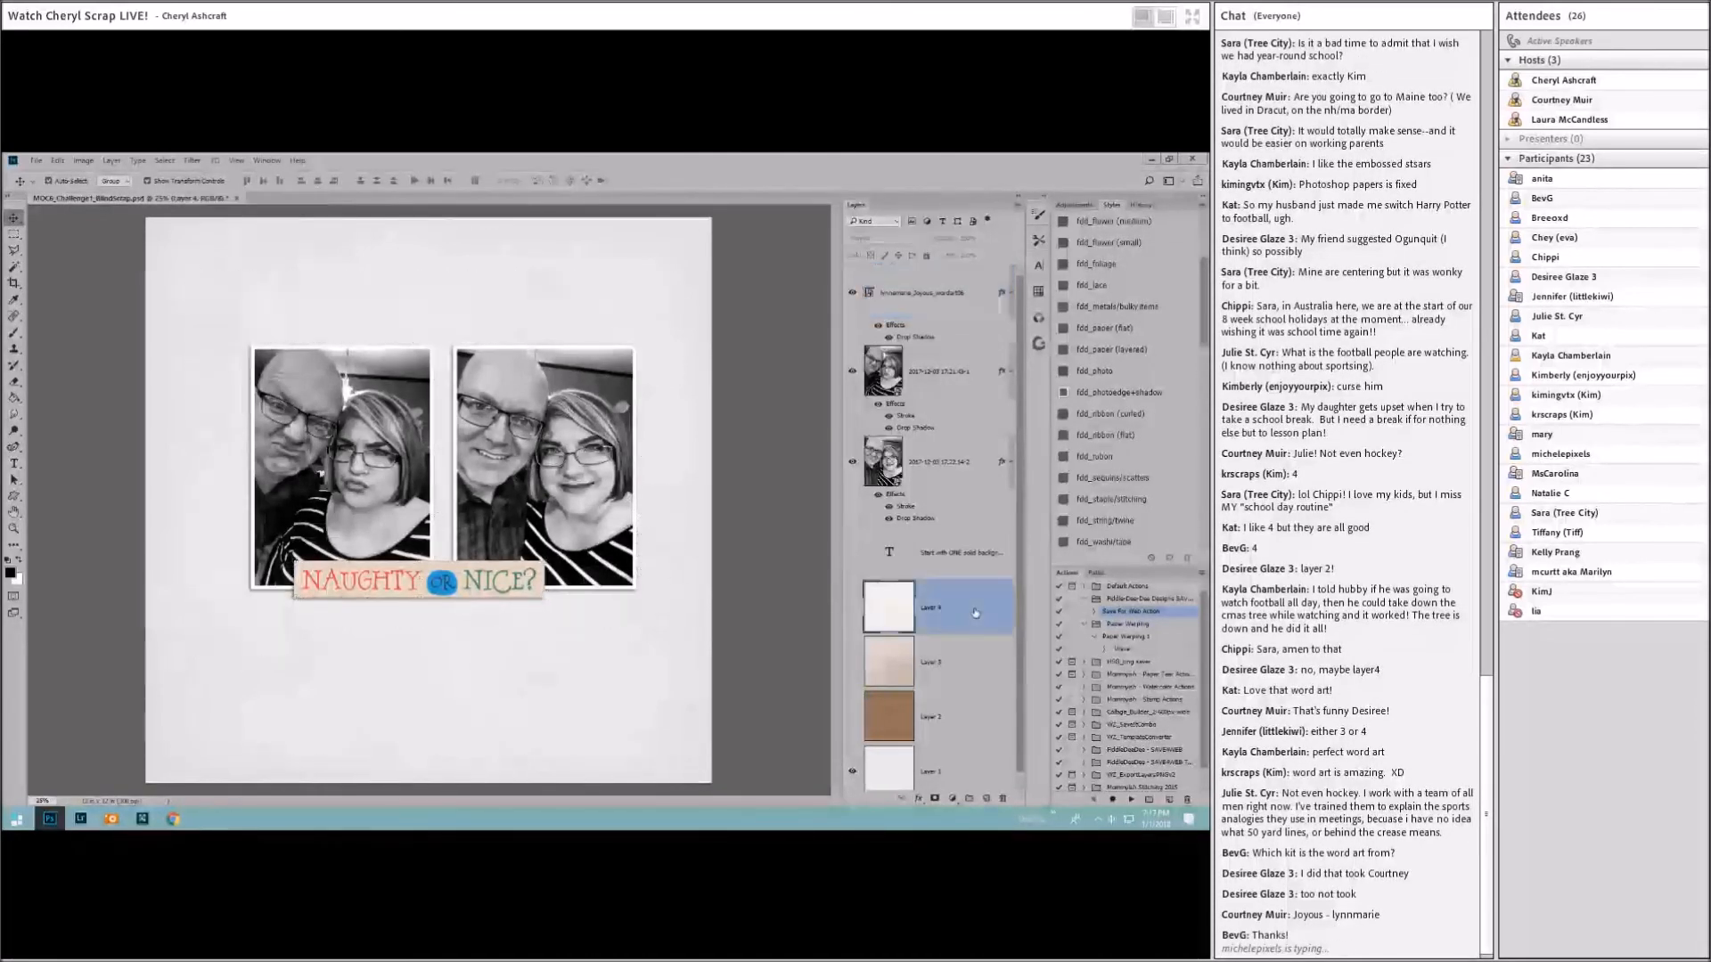
click(951, 713)
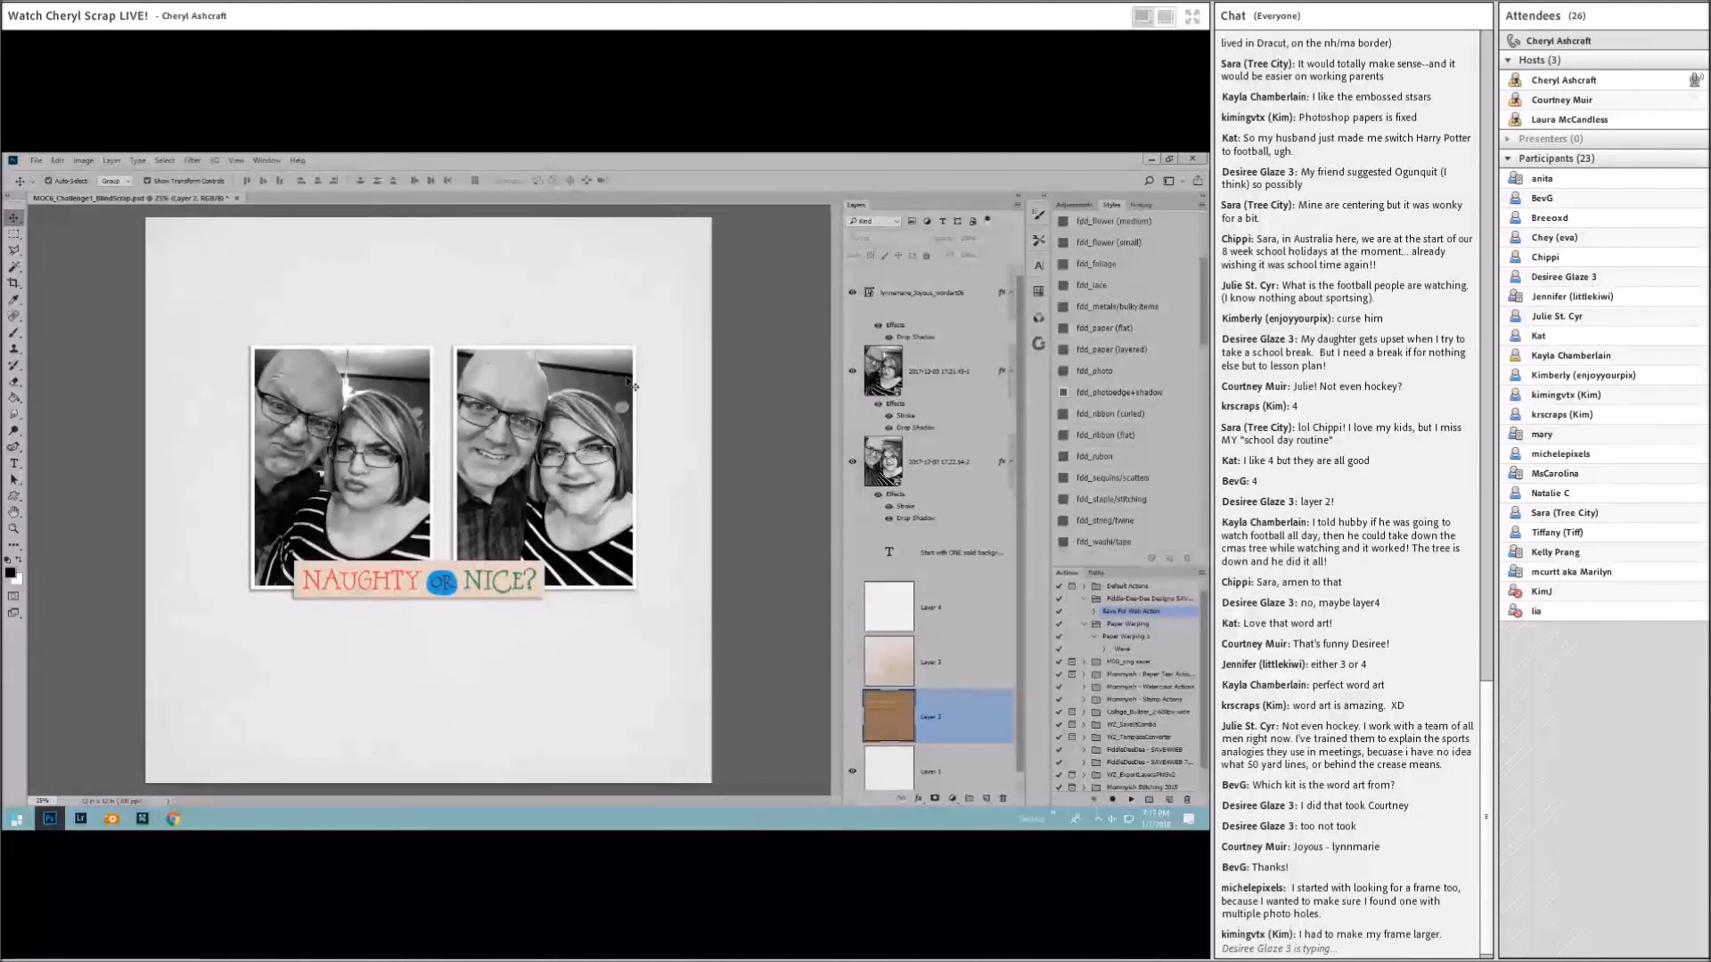
click(851, 610)
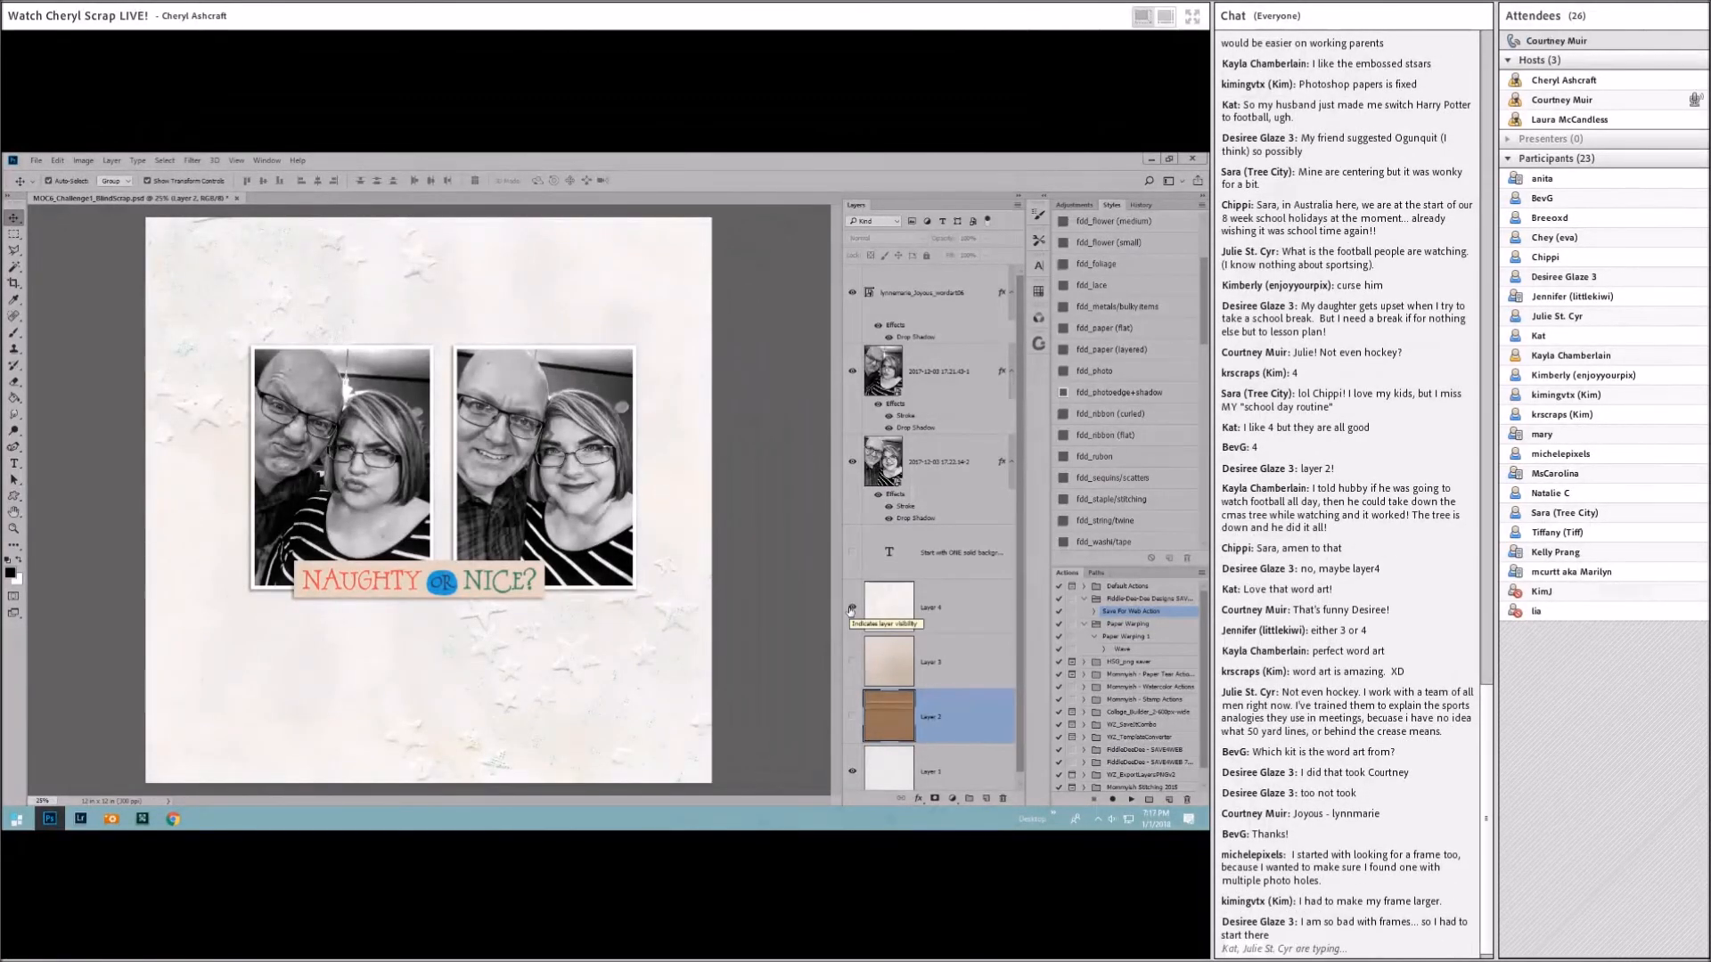
click(852, 661)
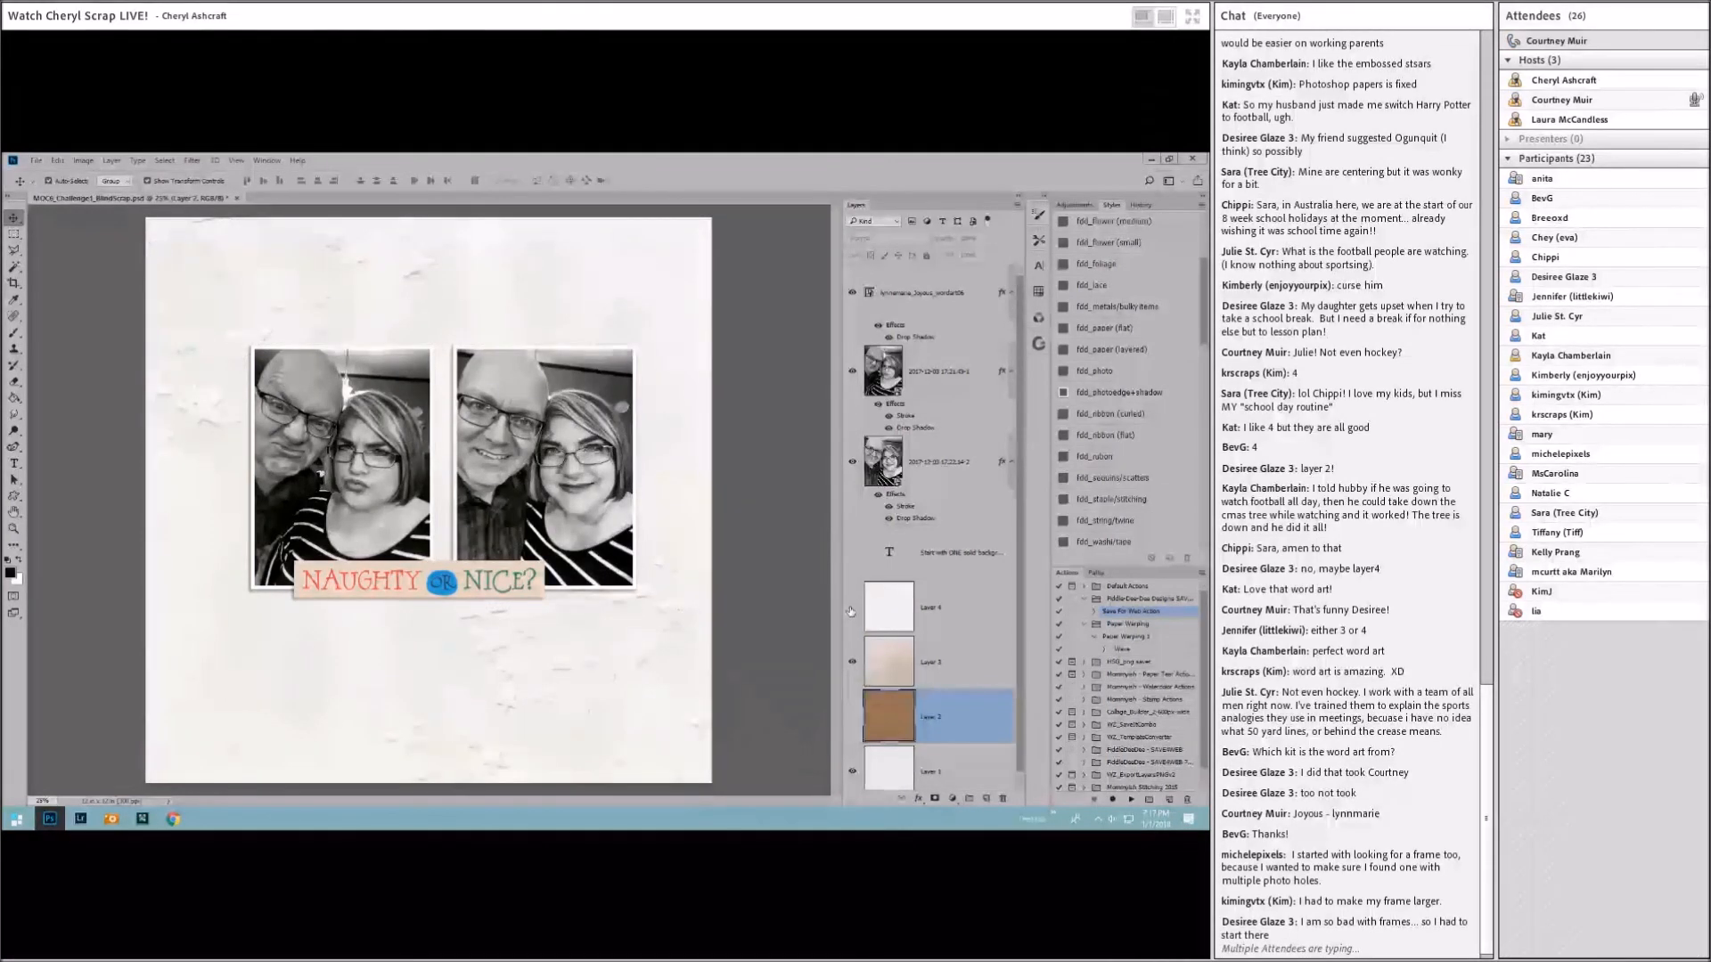
click(853, 608)
click(852, 664)
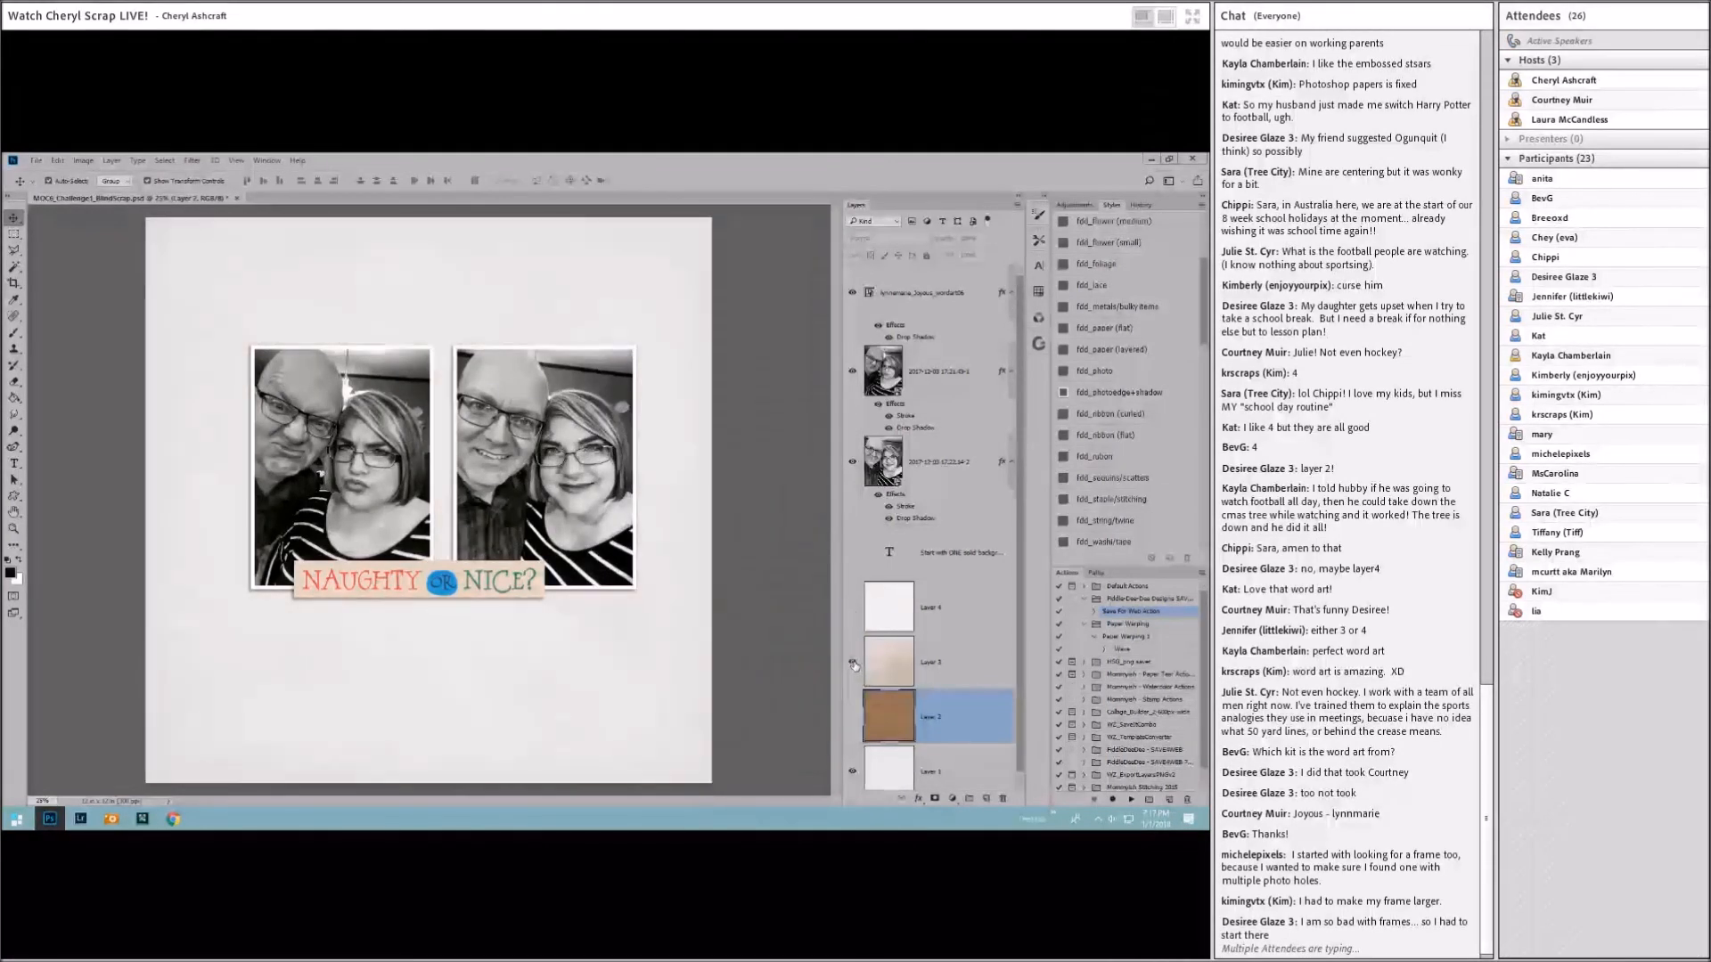
click(853, 664)
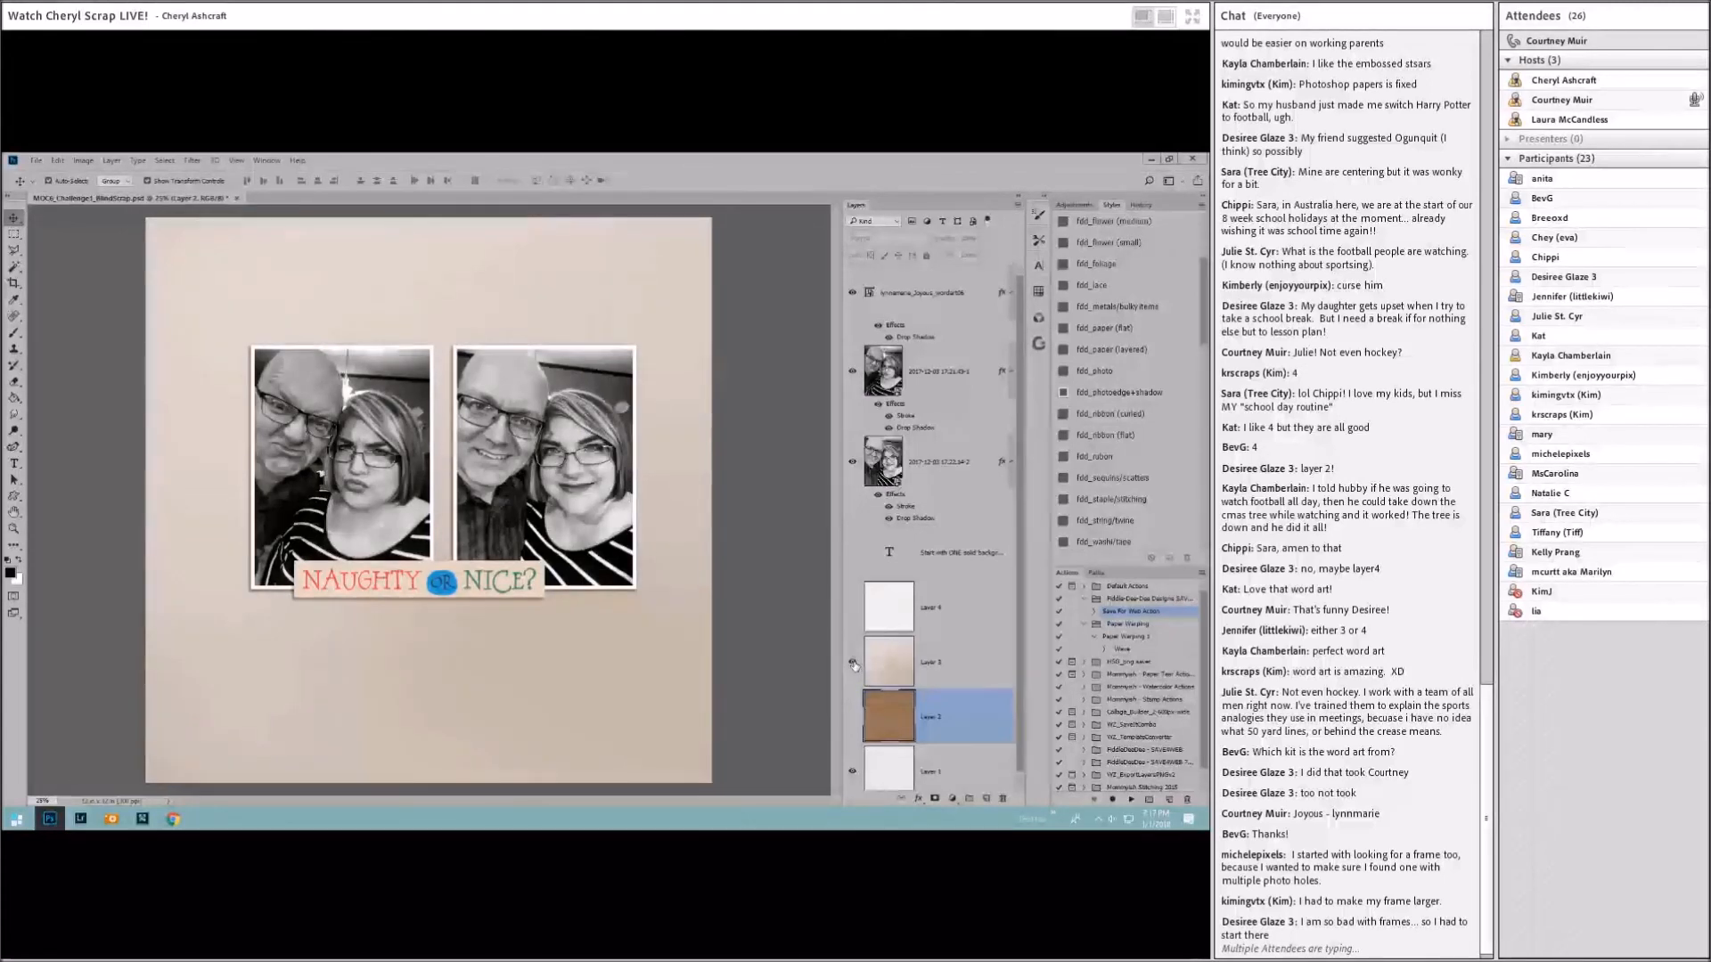
click(852, 664)
click(853, 718)
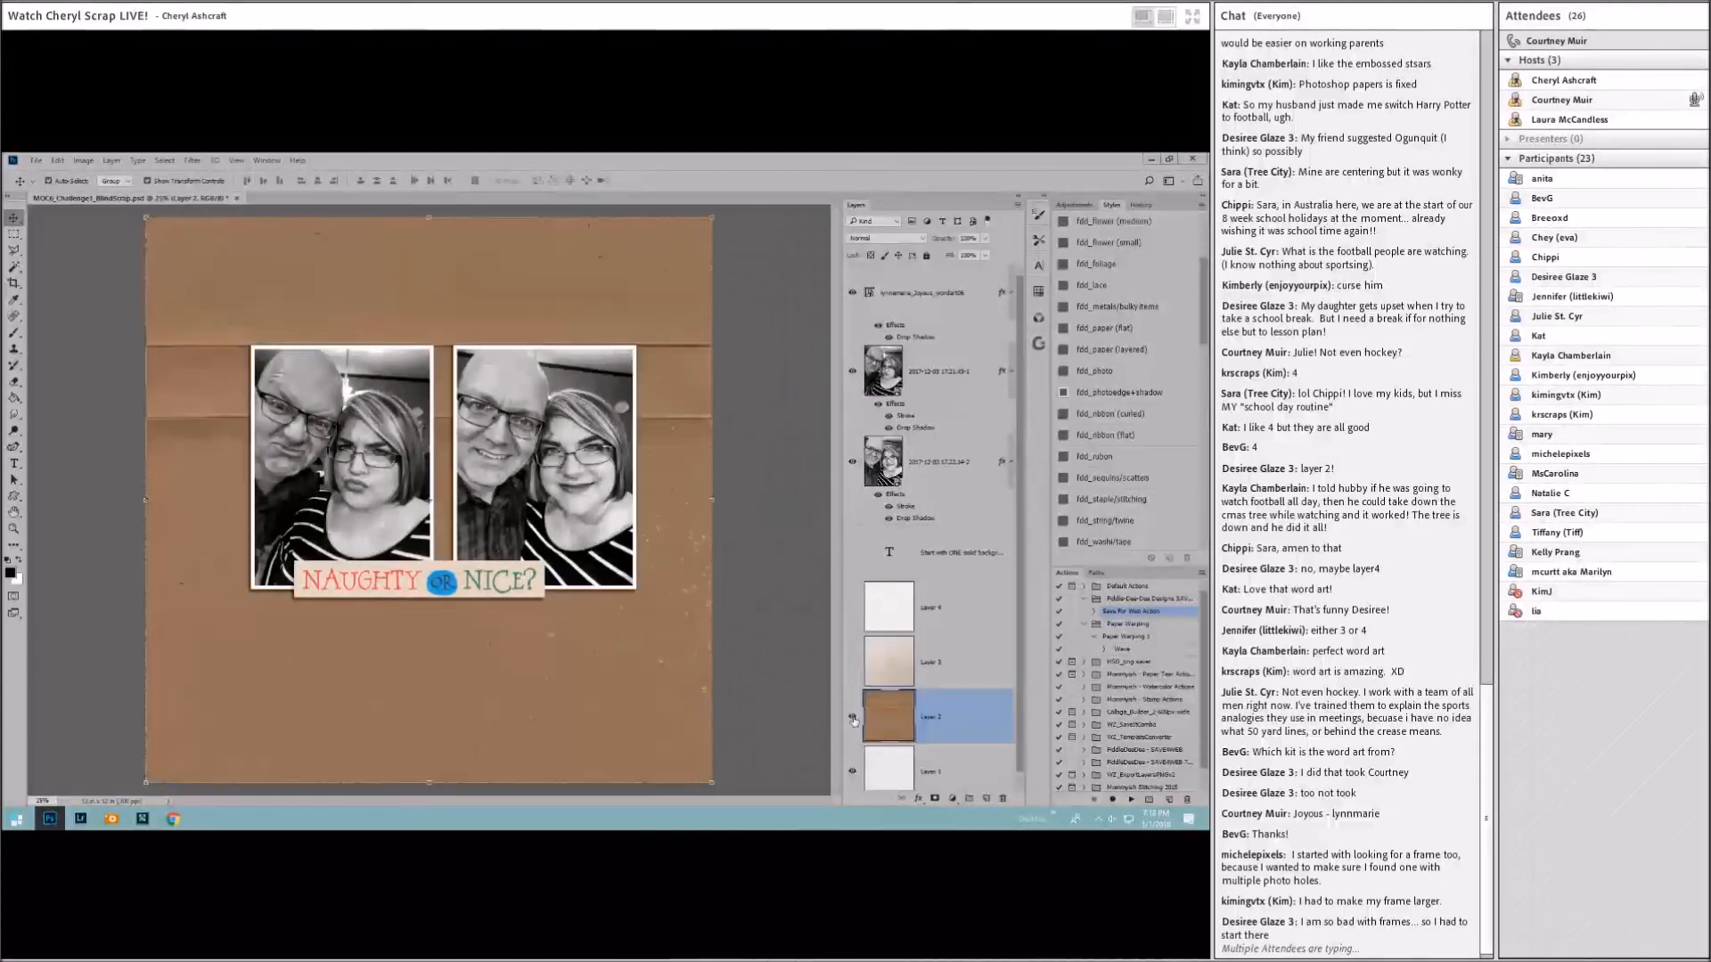
click(853, 719)
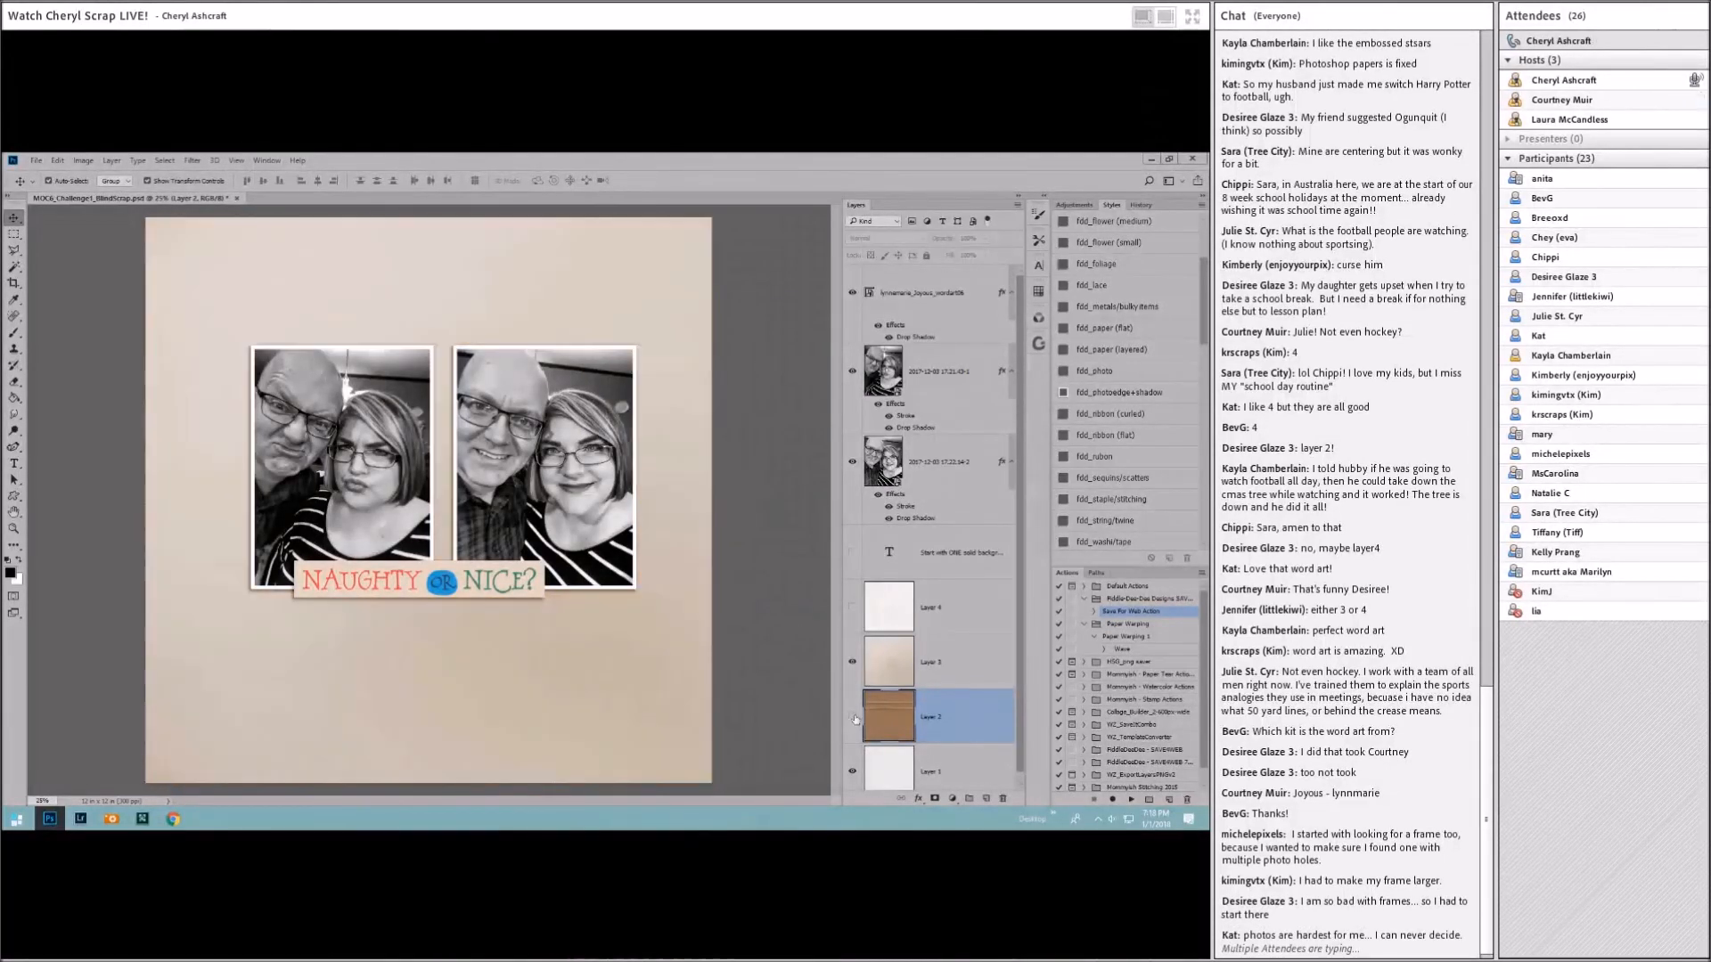
click(854, 718)
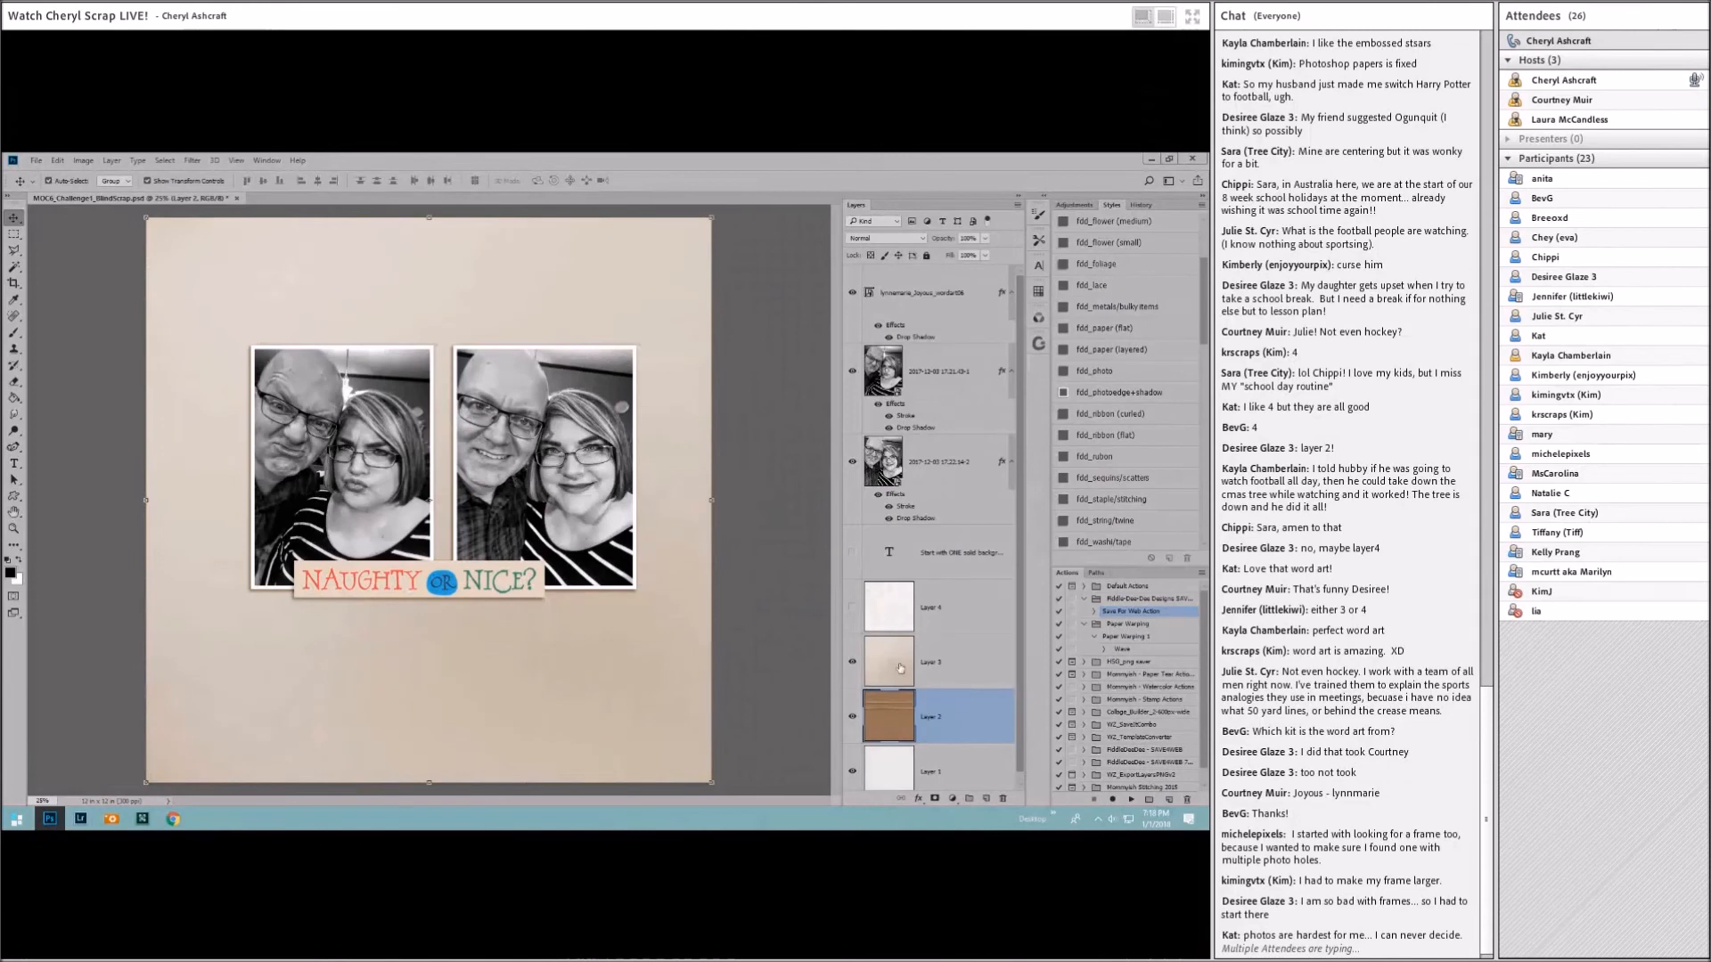
click(852, 607)
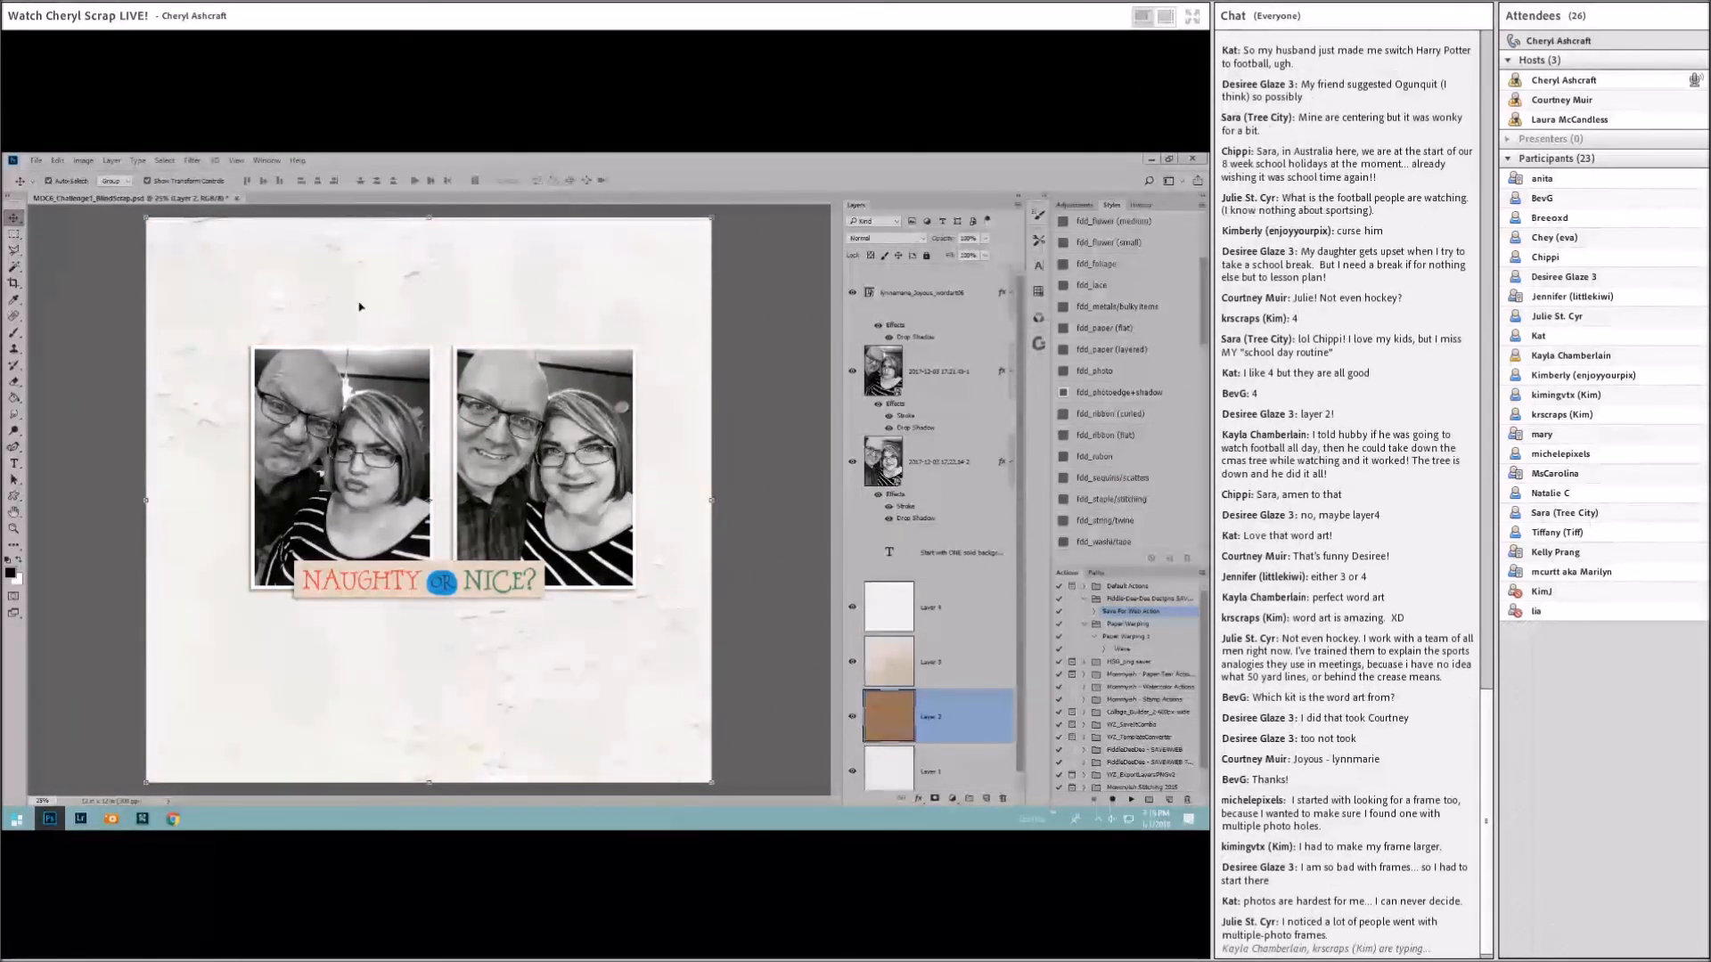
Step: Select the distressed white paper and toggle it against the beige gradient beneath, leaving the distressed white background showing
click(528, 579)
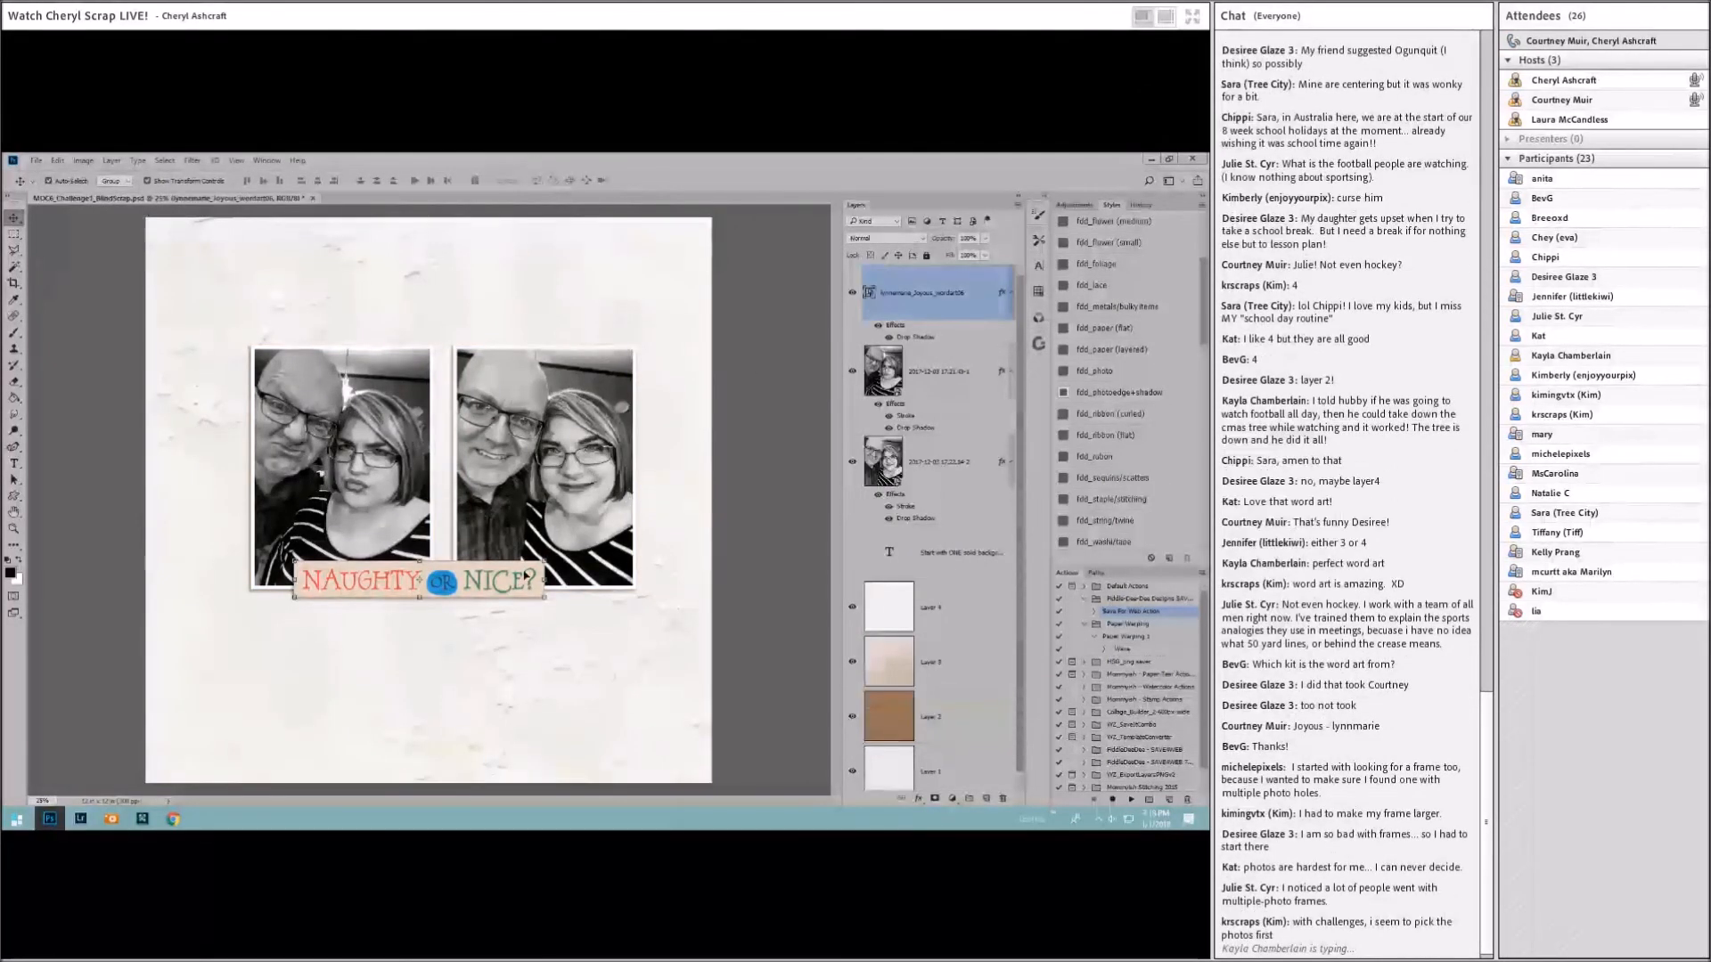
click(960, 611)
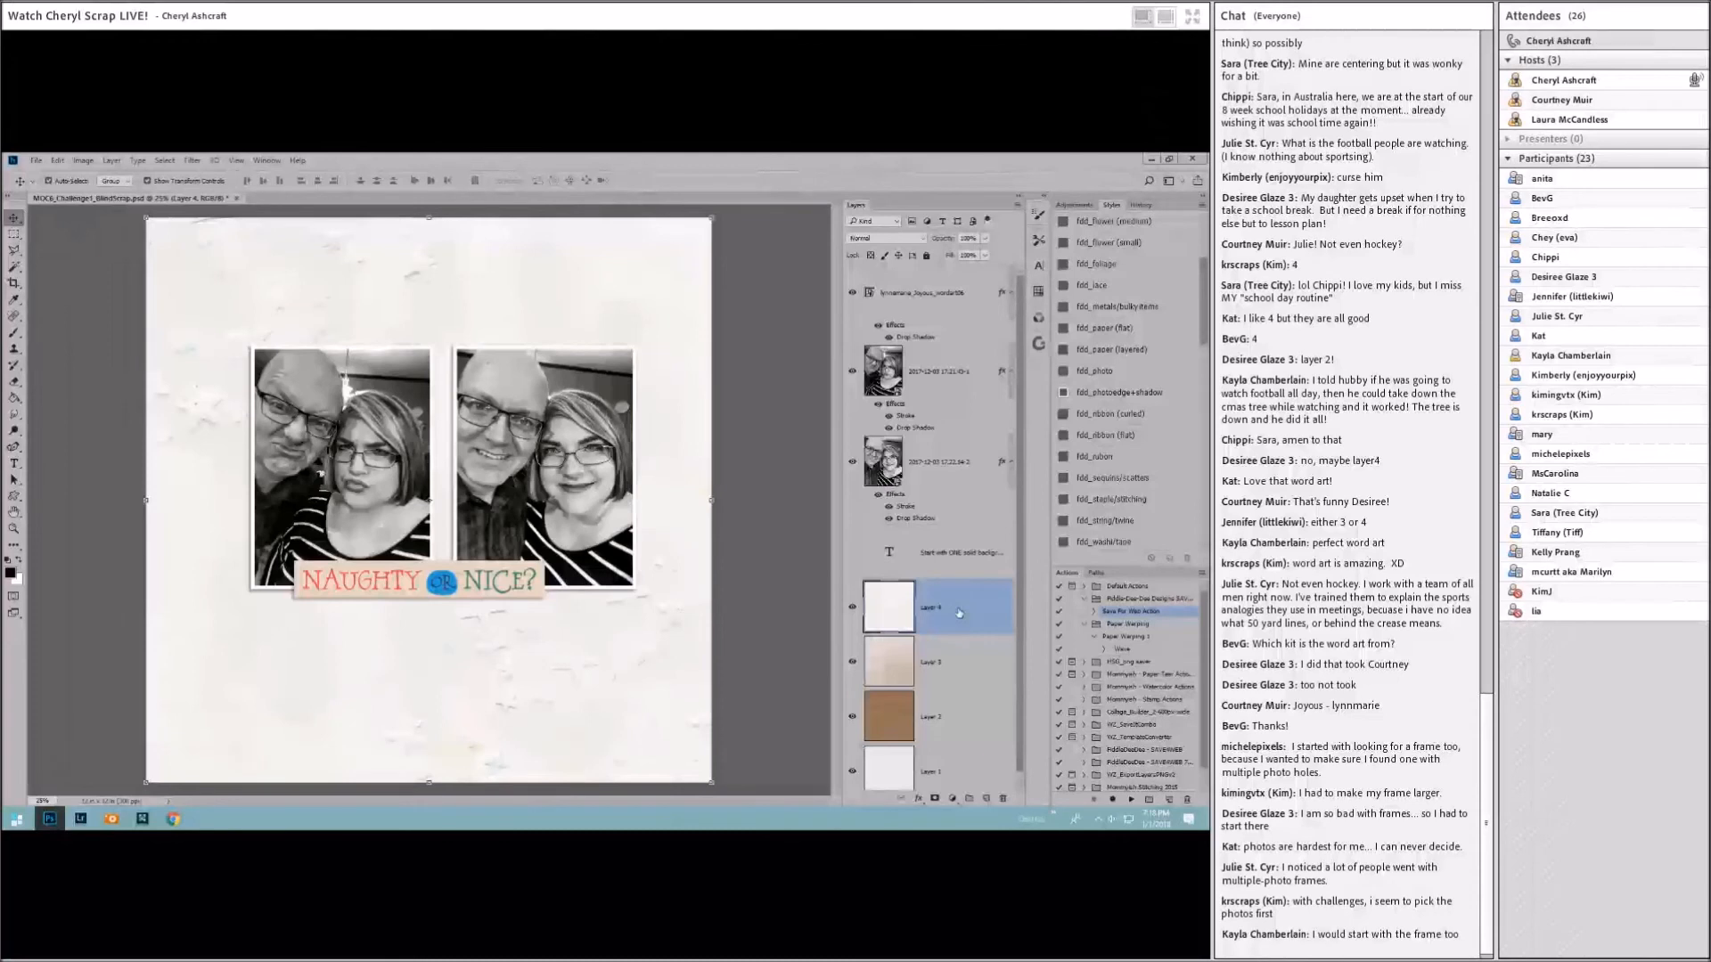
click(853, 609)
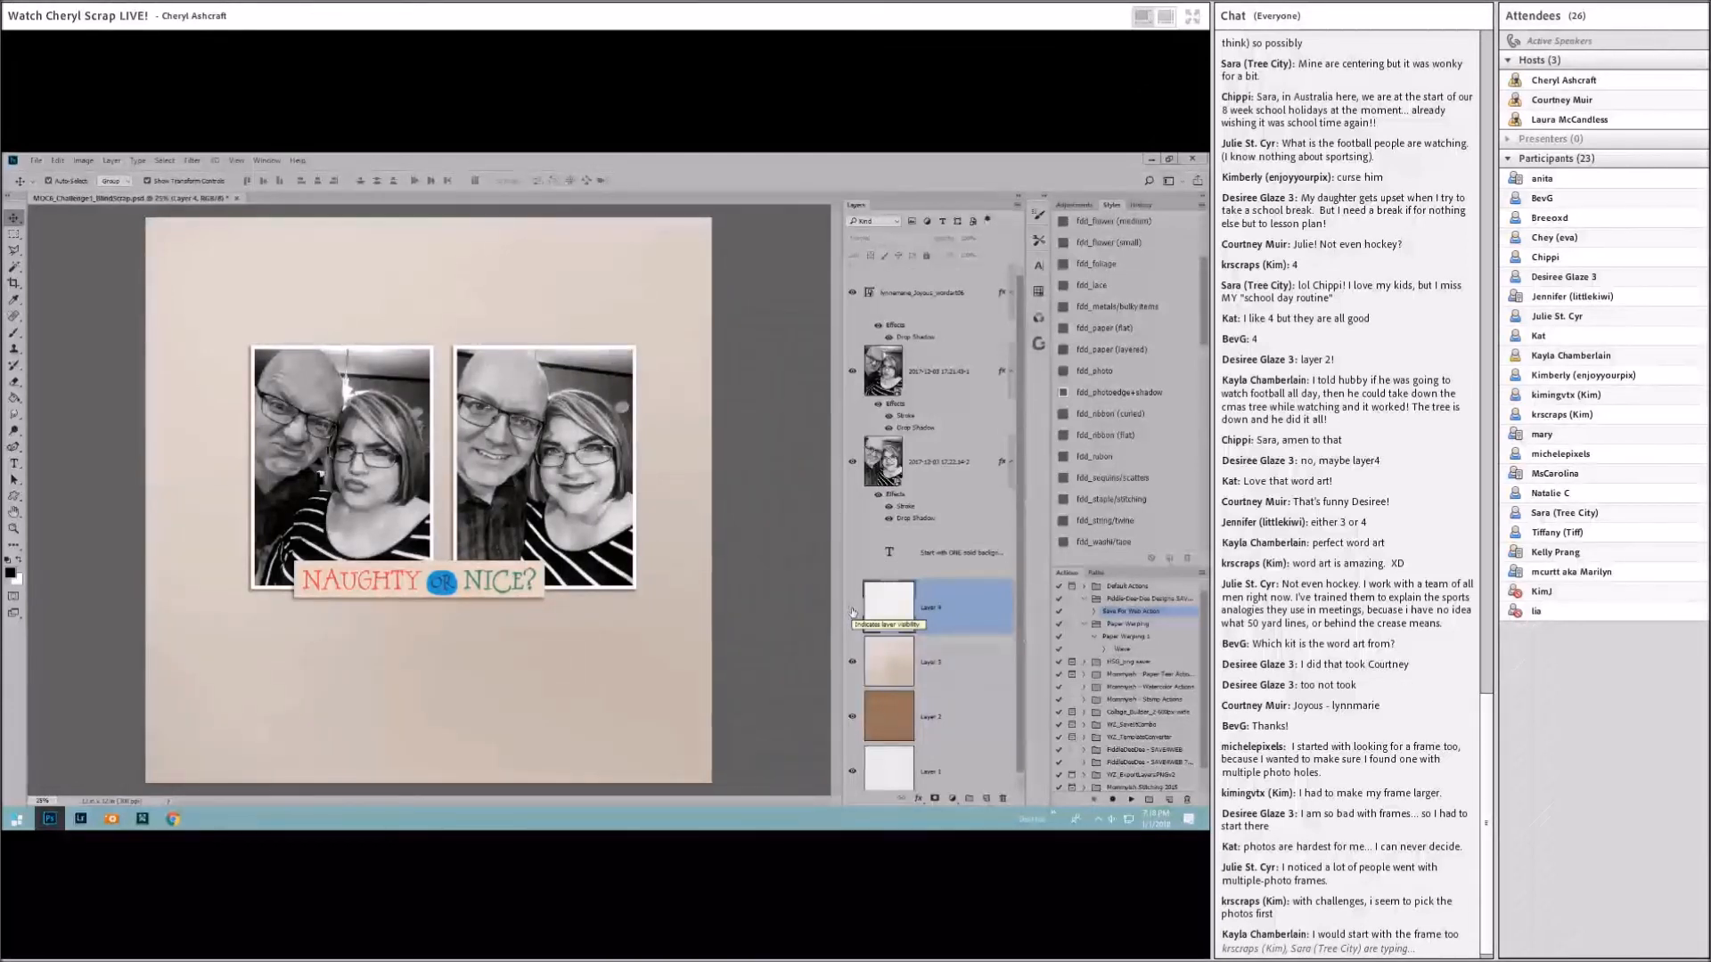
click(852, 612)
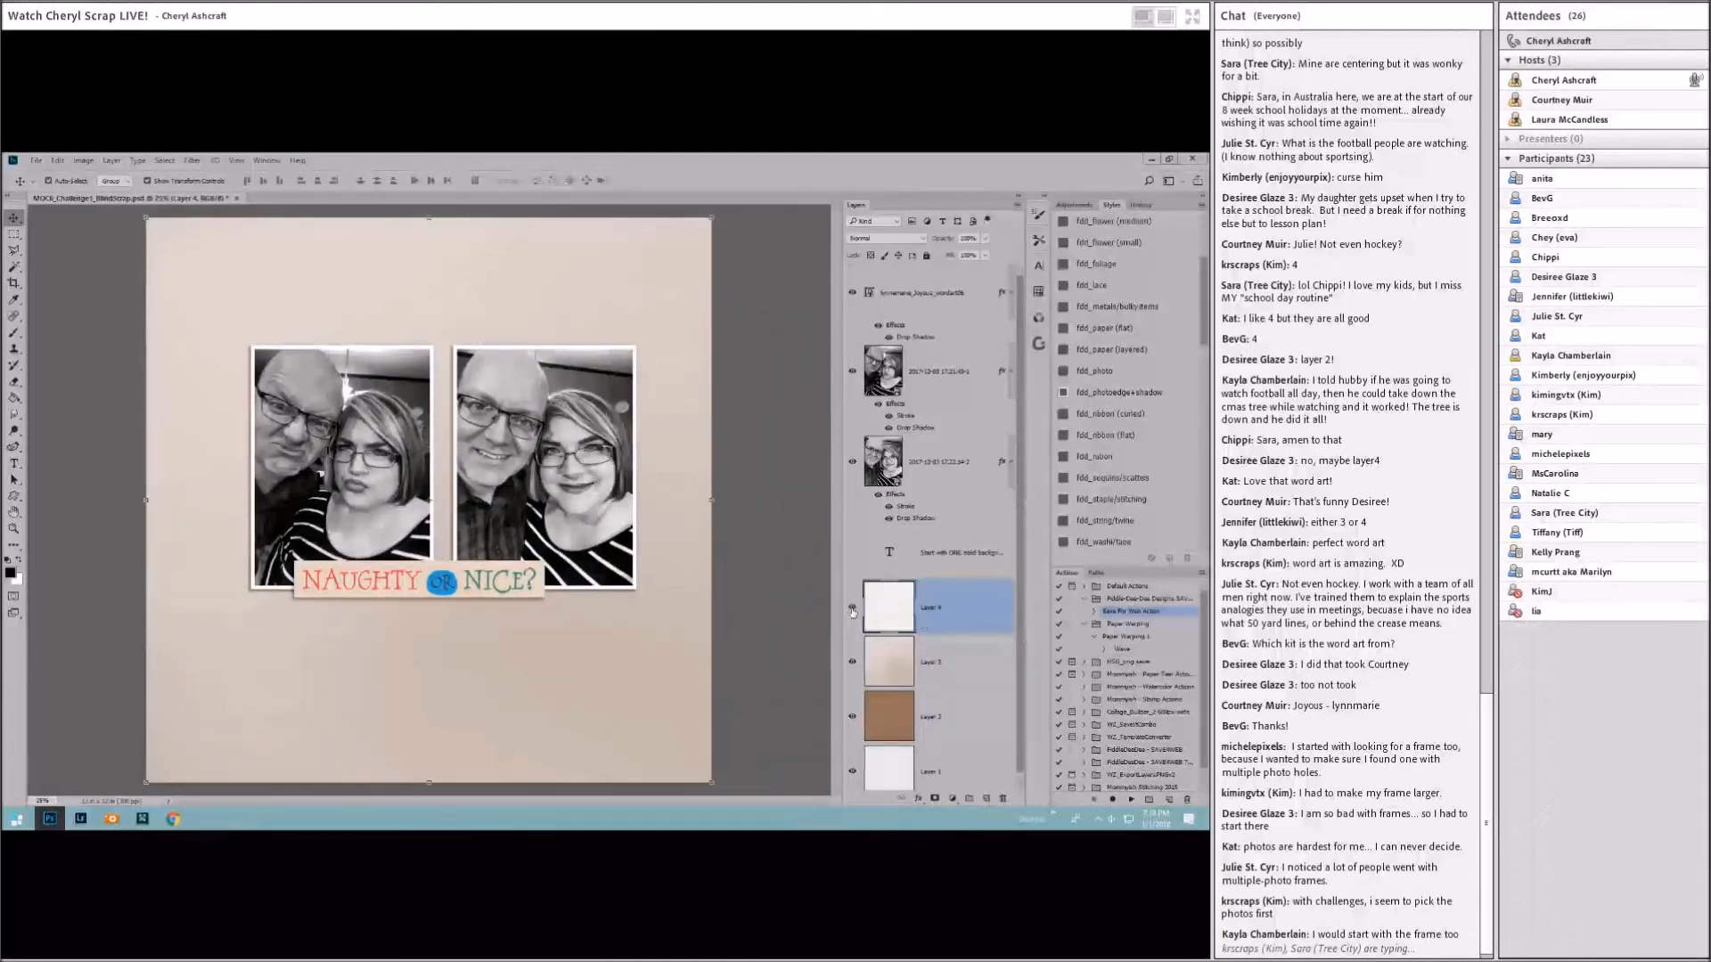
click(851, 612)
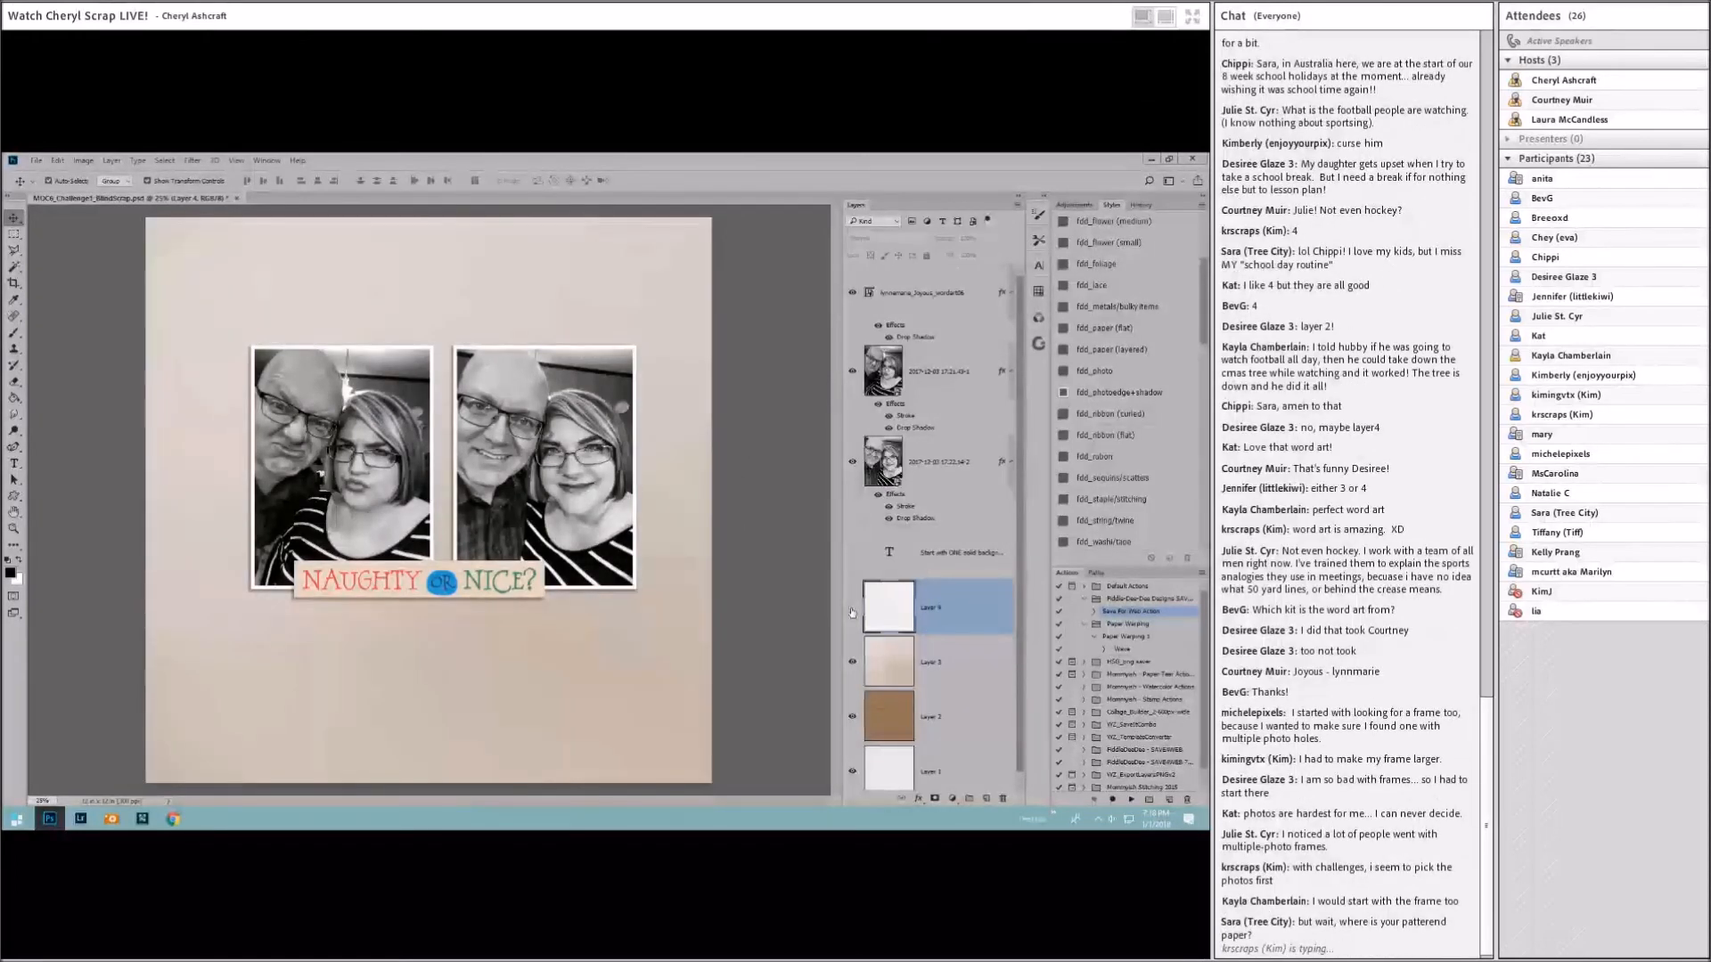
click(851, 612)
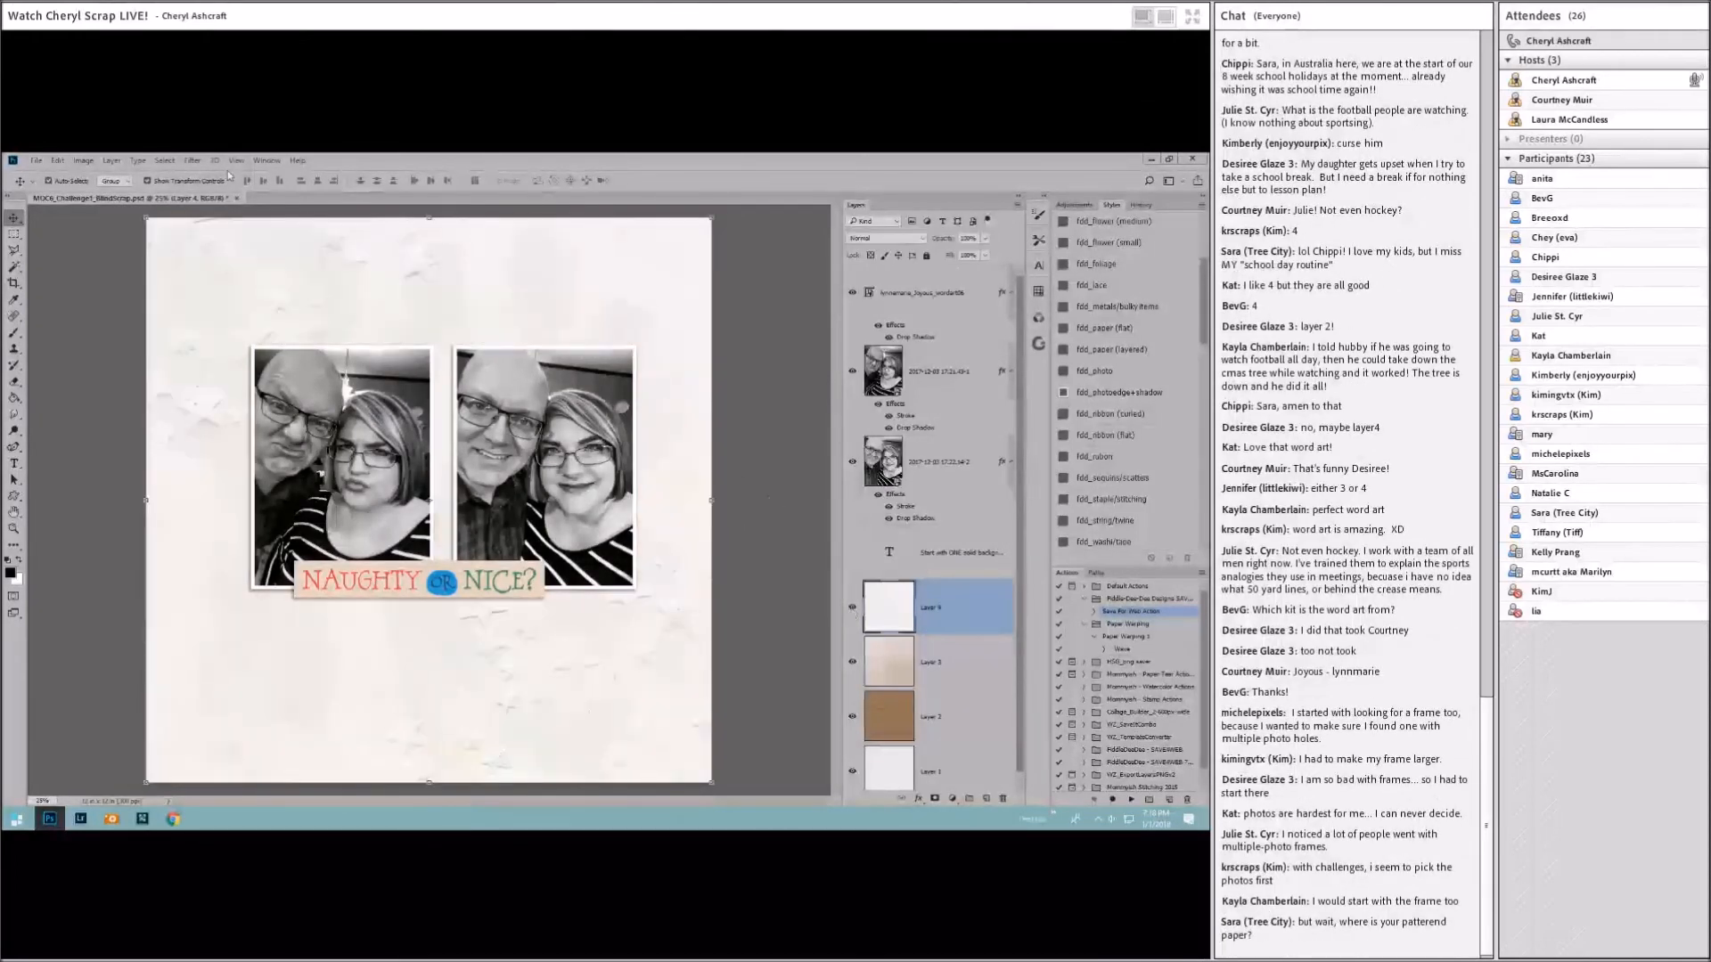
Step: Show the challenge instructions text on the page, then switch to ACDSee and look through the Seasons Greetings papers for a patterned one
click(852, 553)
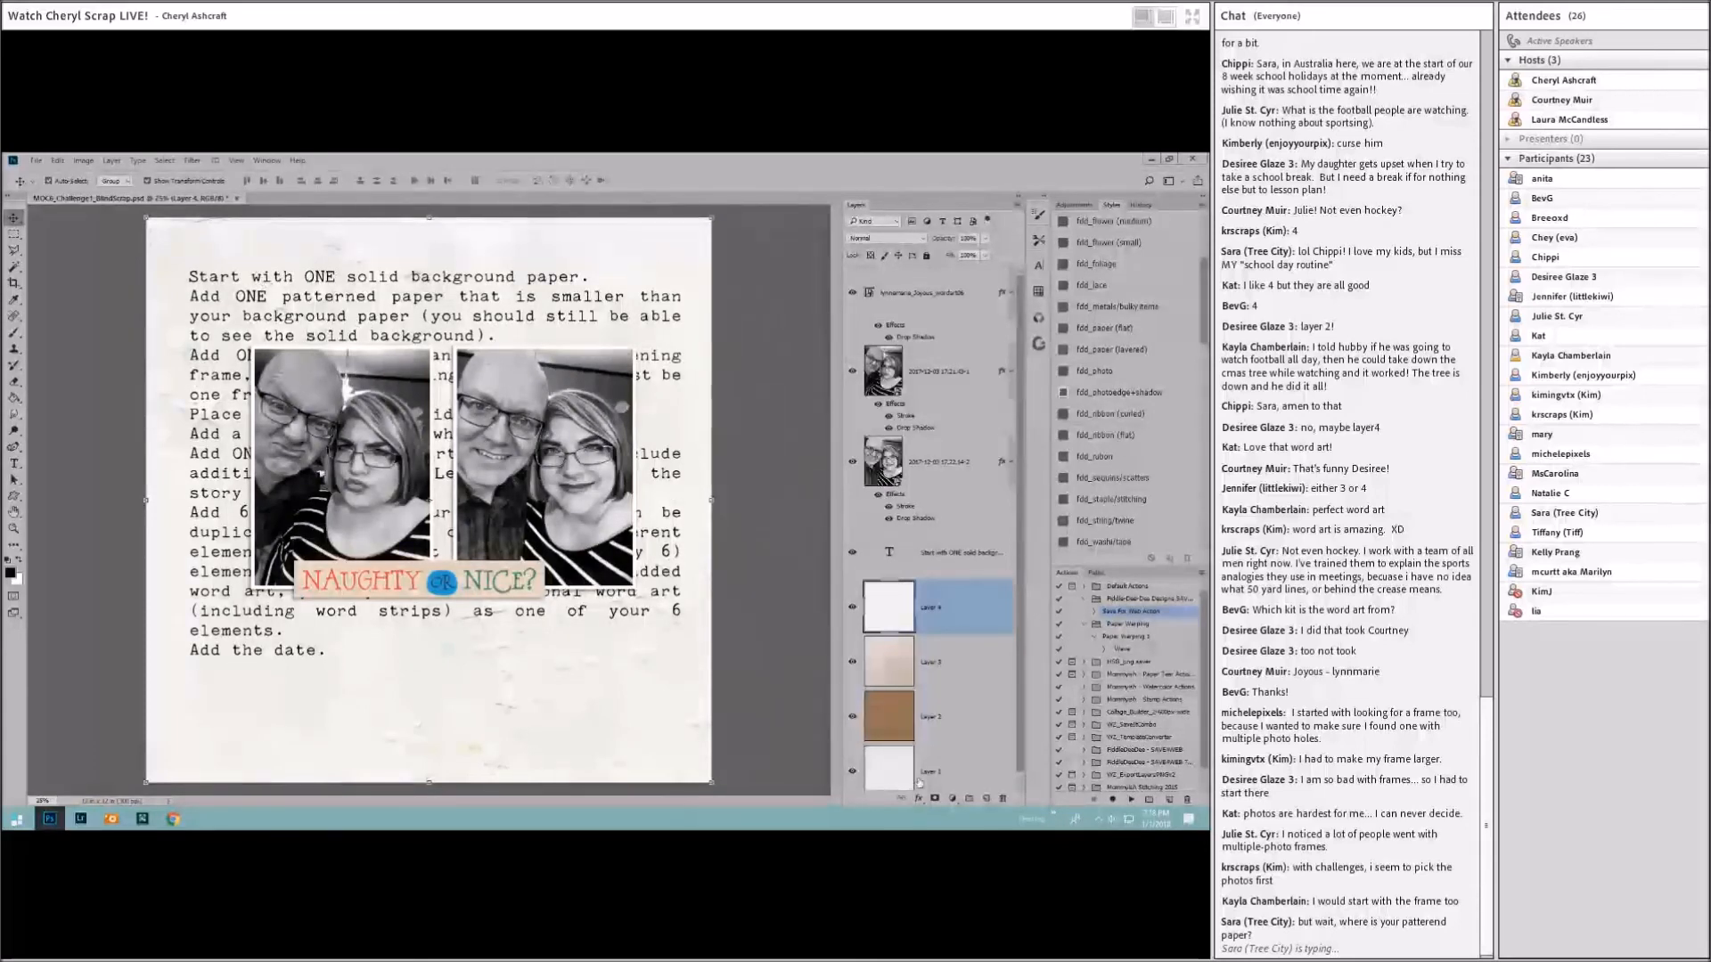
key(alt+Tab)
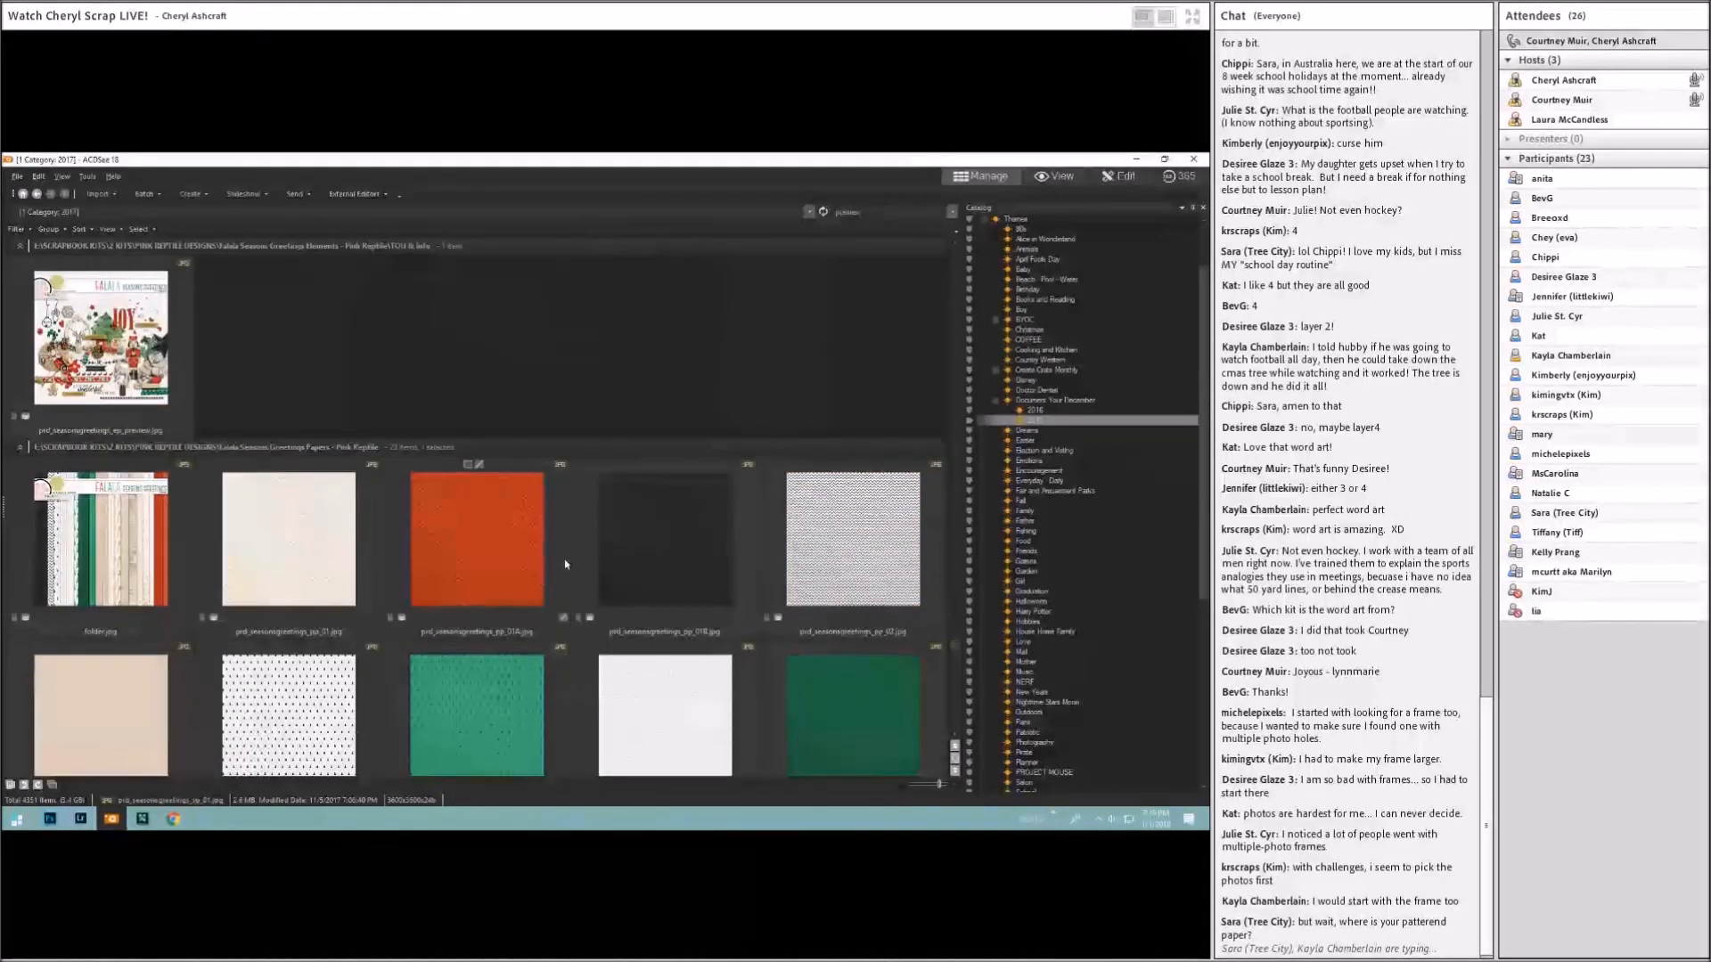
click(808, 556)
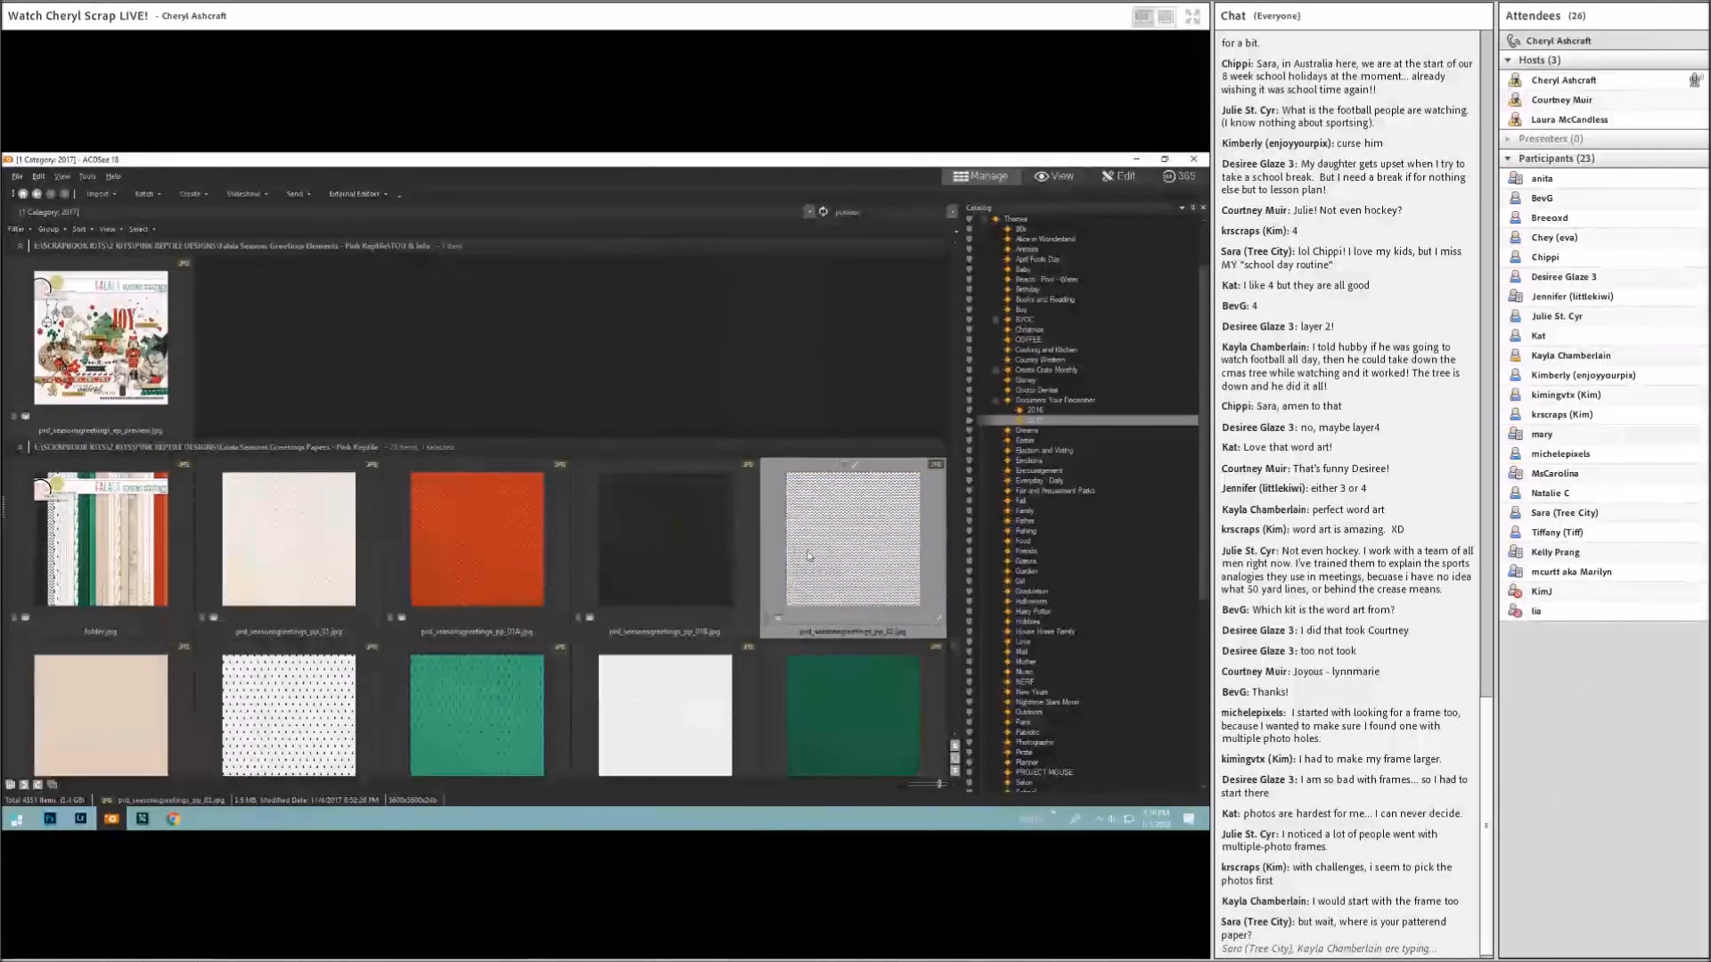
scroll(808, 556, down, 2)
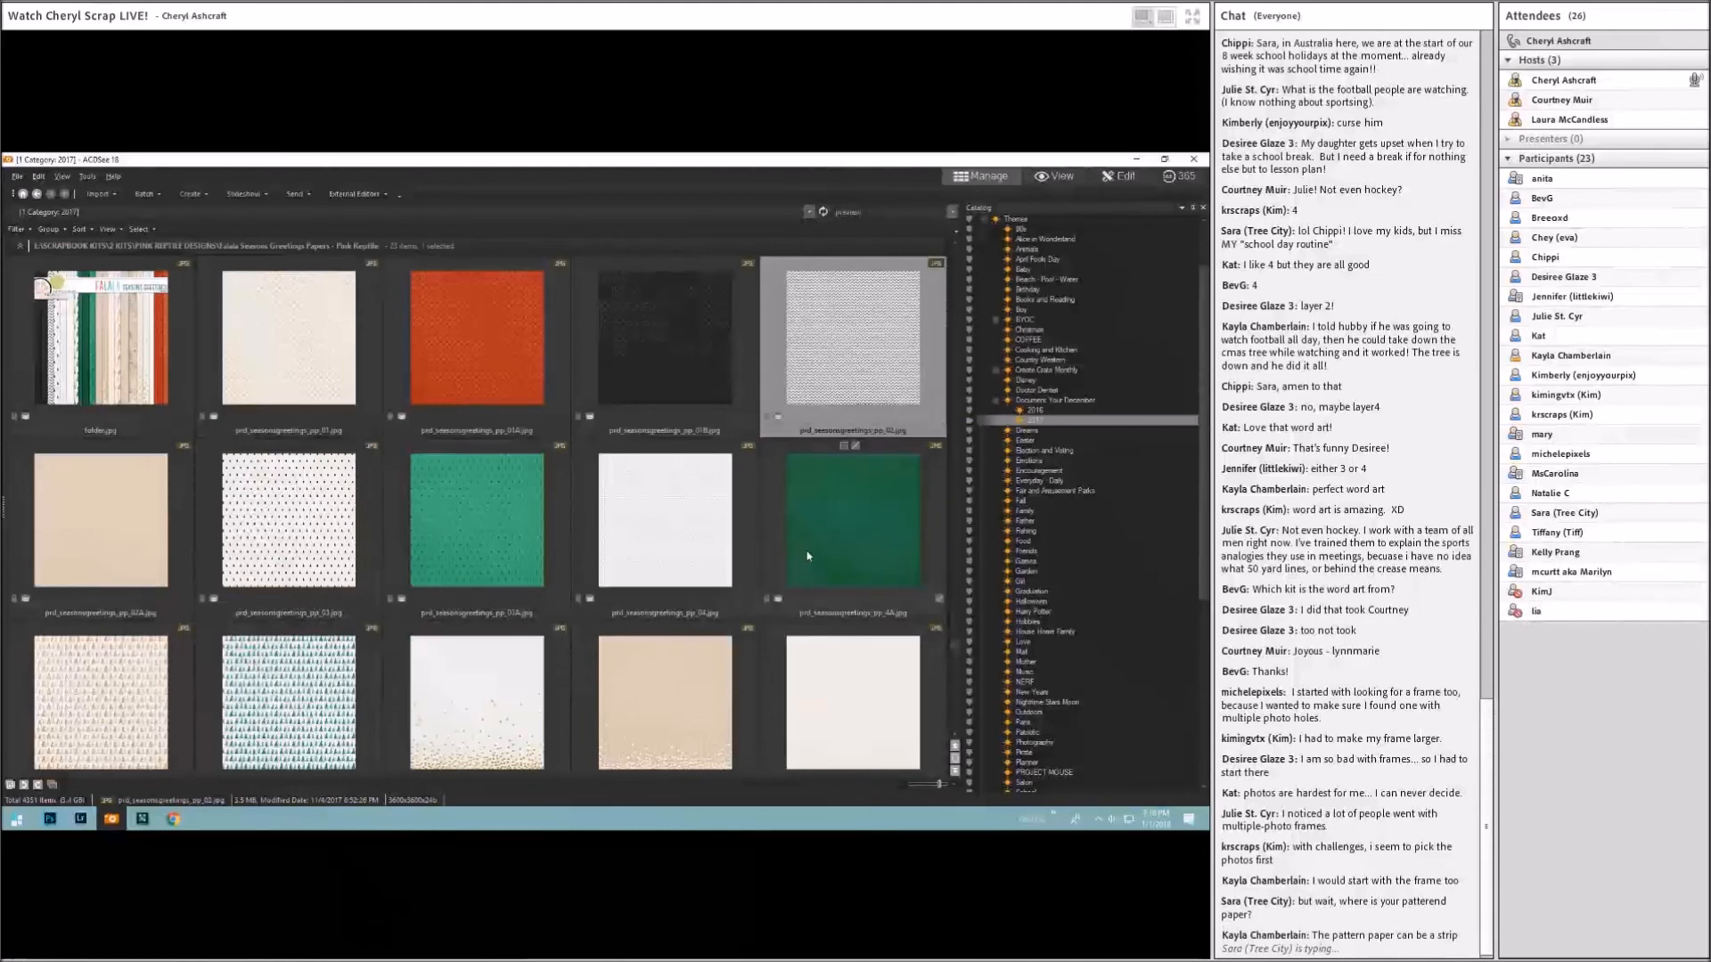
scroll(686, 535, down, 5)
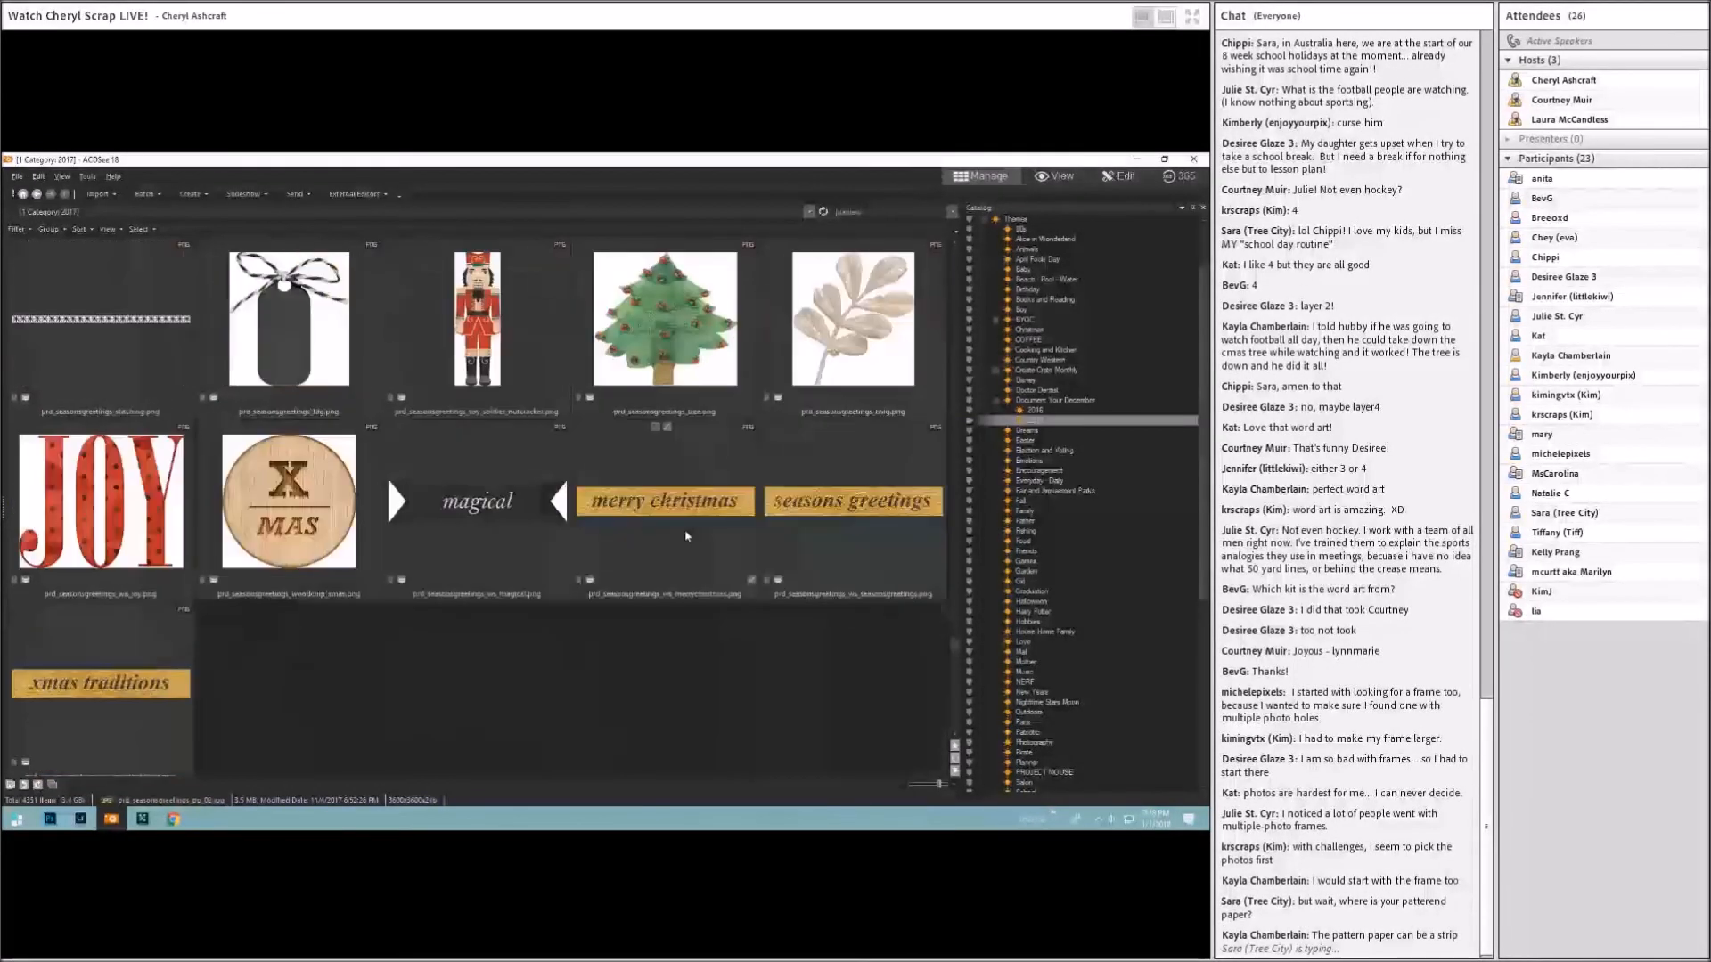
Step: Browse back through the other kits in the 2017 category, as far as the Bella Gypsy Christmas papers, for a suitable patterned paper
scroll(686, 535, up, 8)
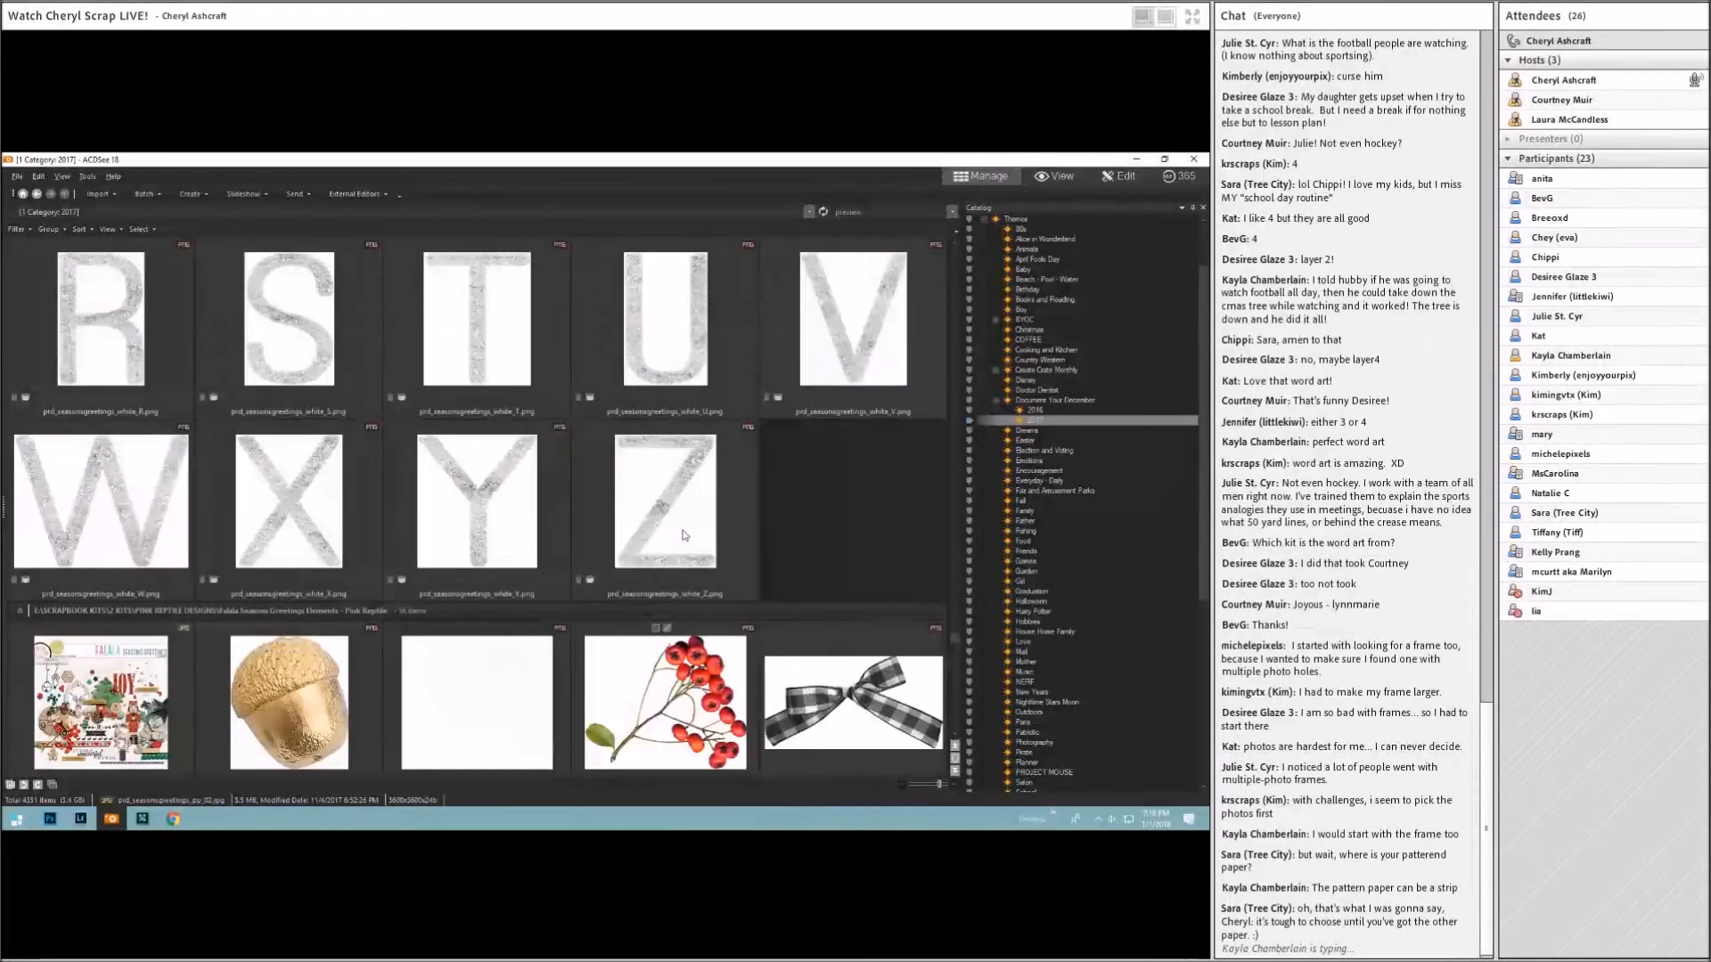
scroll(682, 534, up, 8)
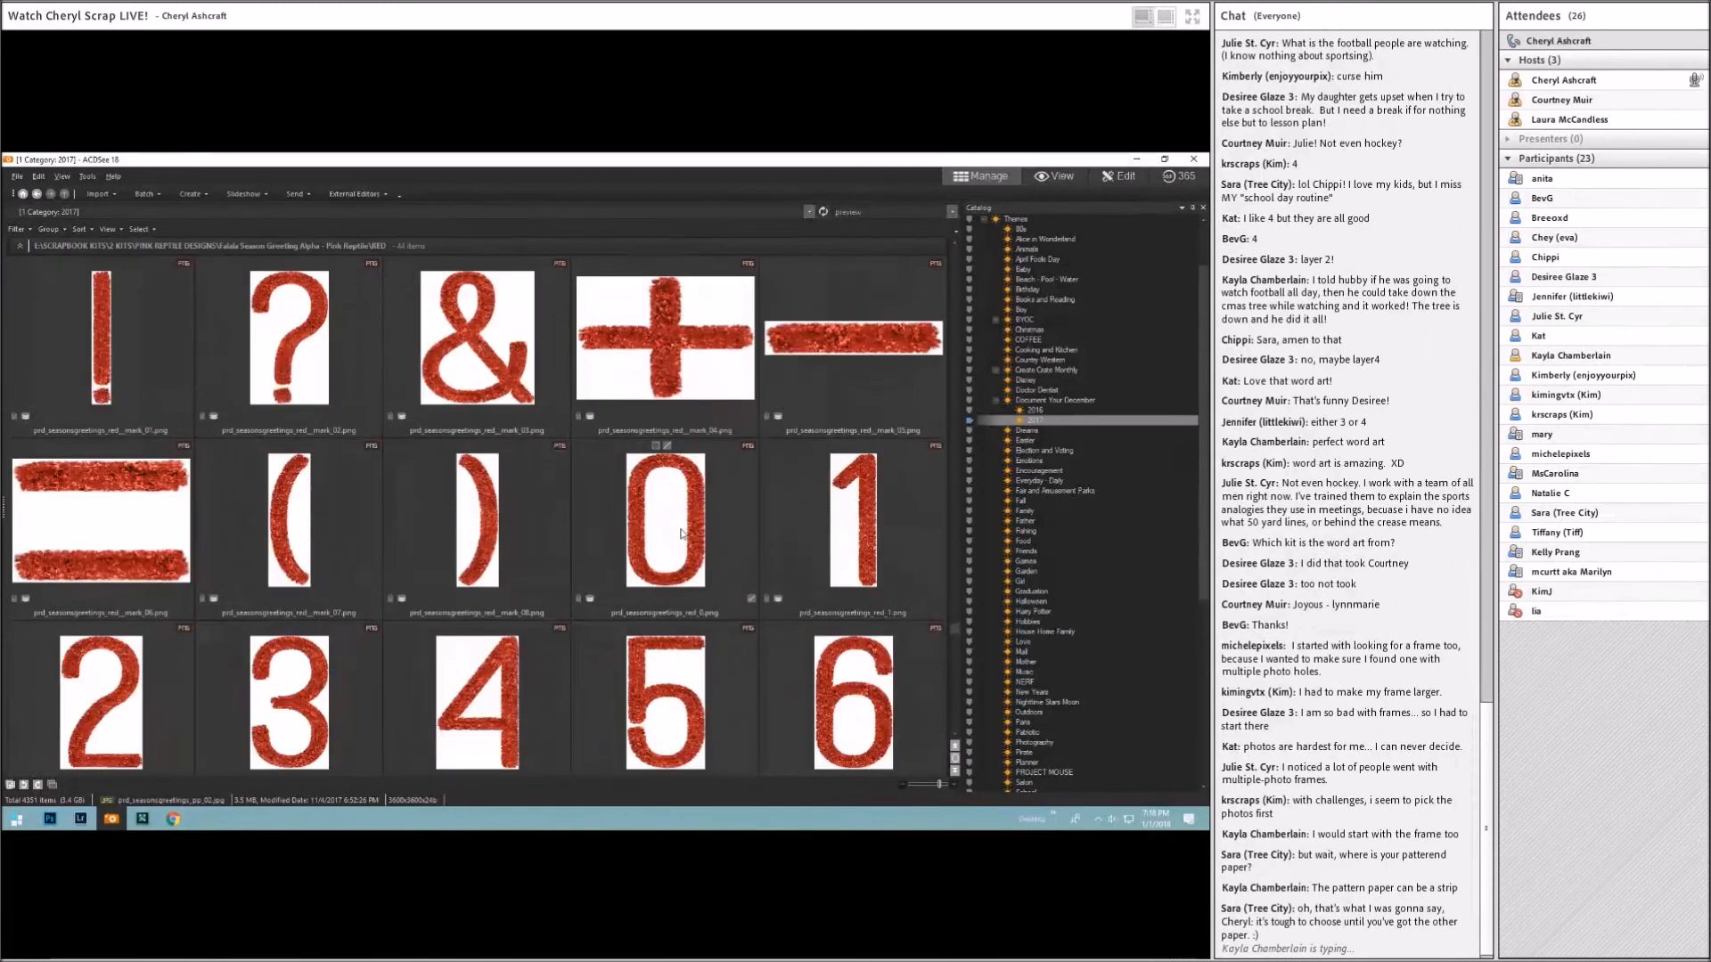
key(alt+Left)
key(alt+Left)
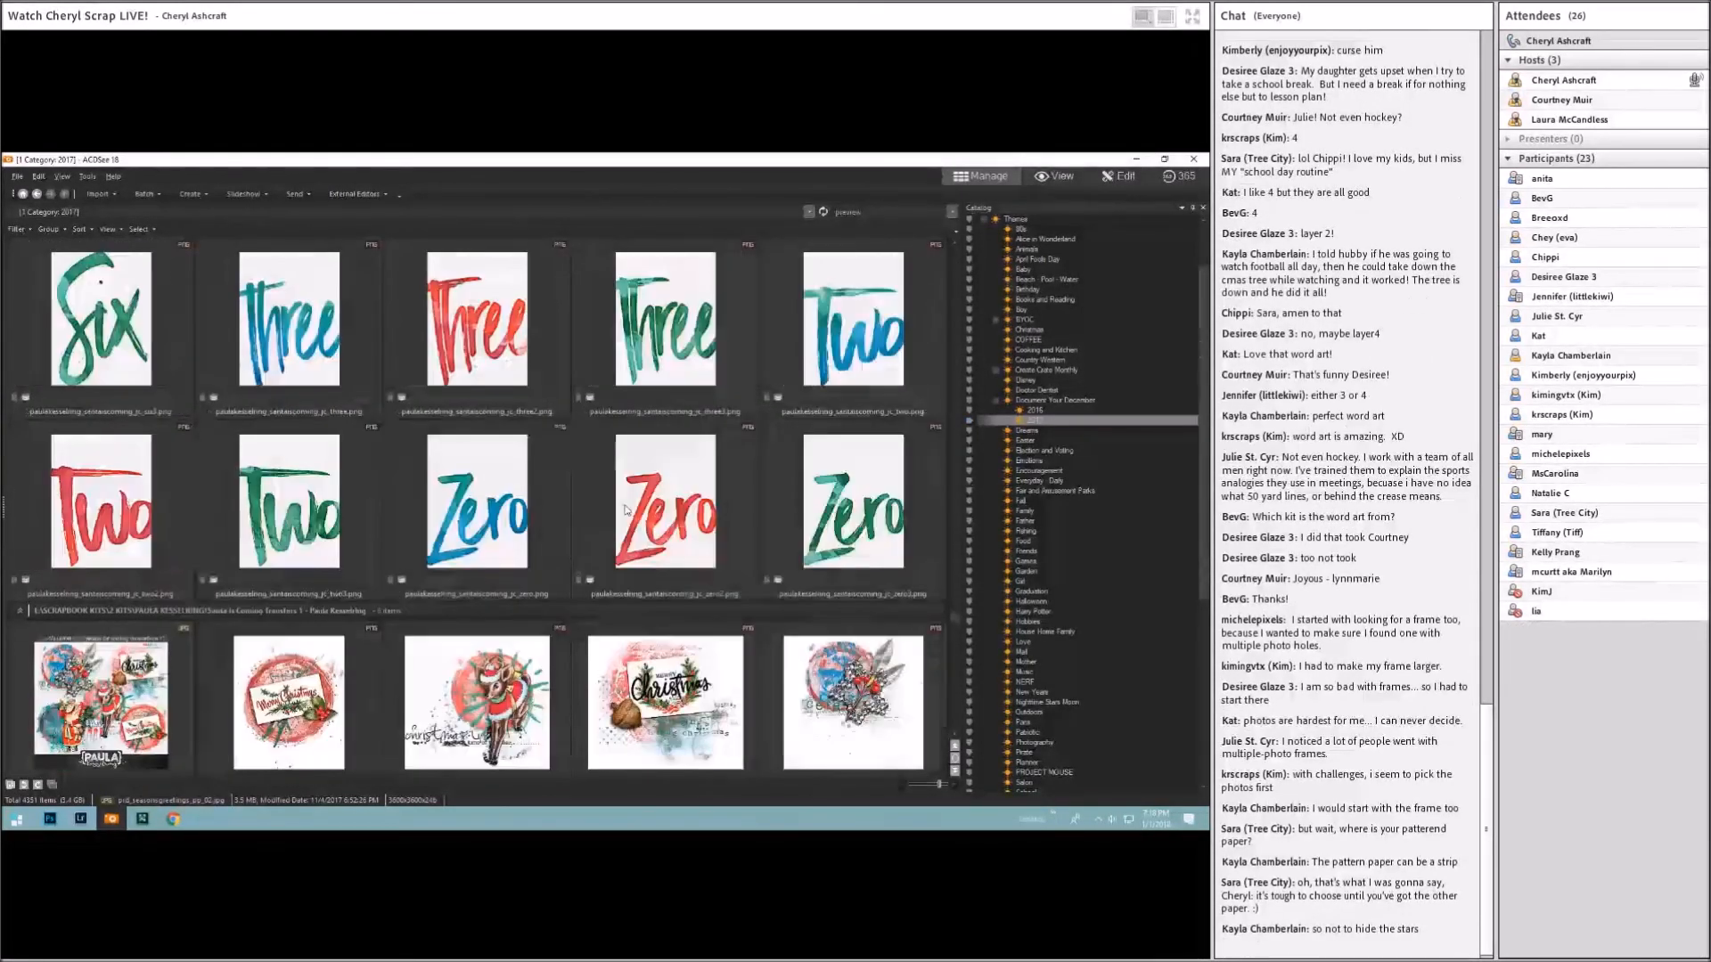
key(alt+Left)
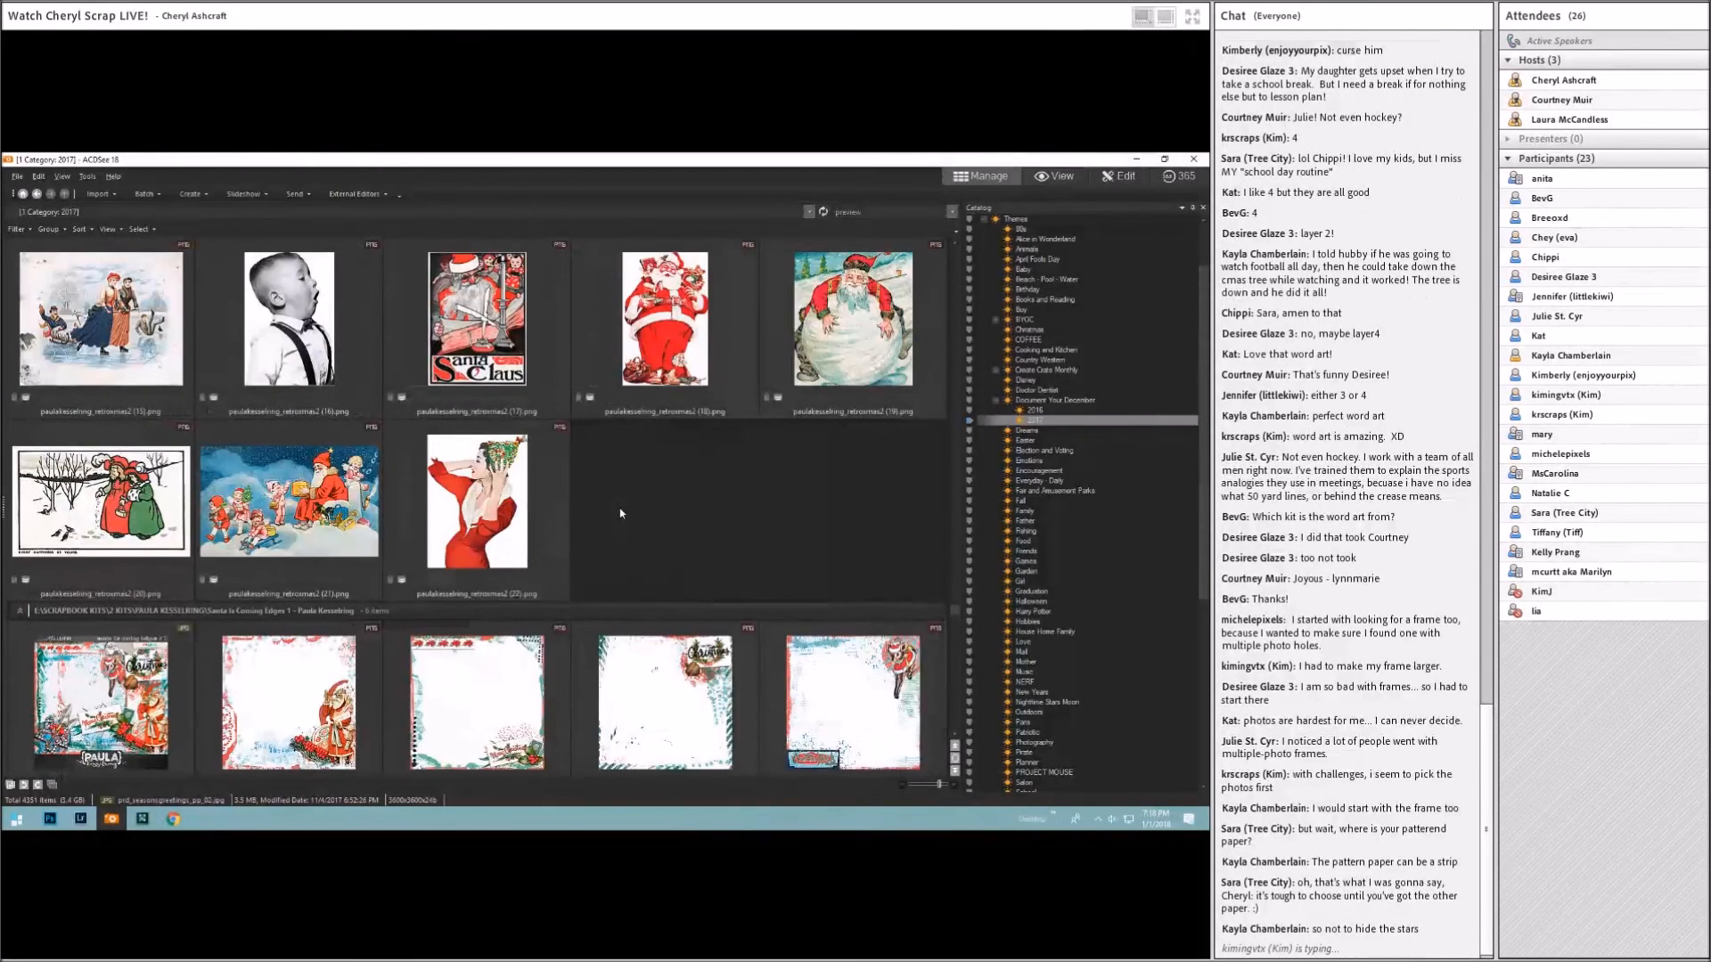
scroll(621, 513, down, 3)
scroll(621, 514, up, 6)
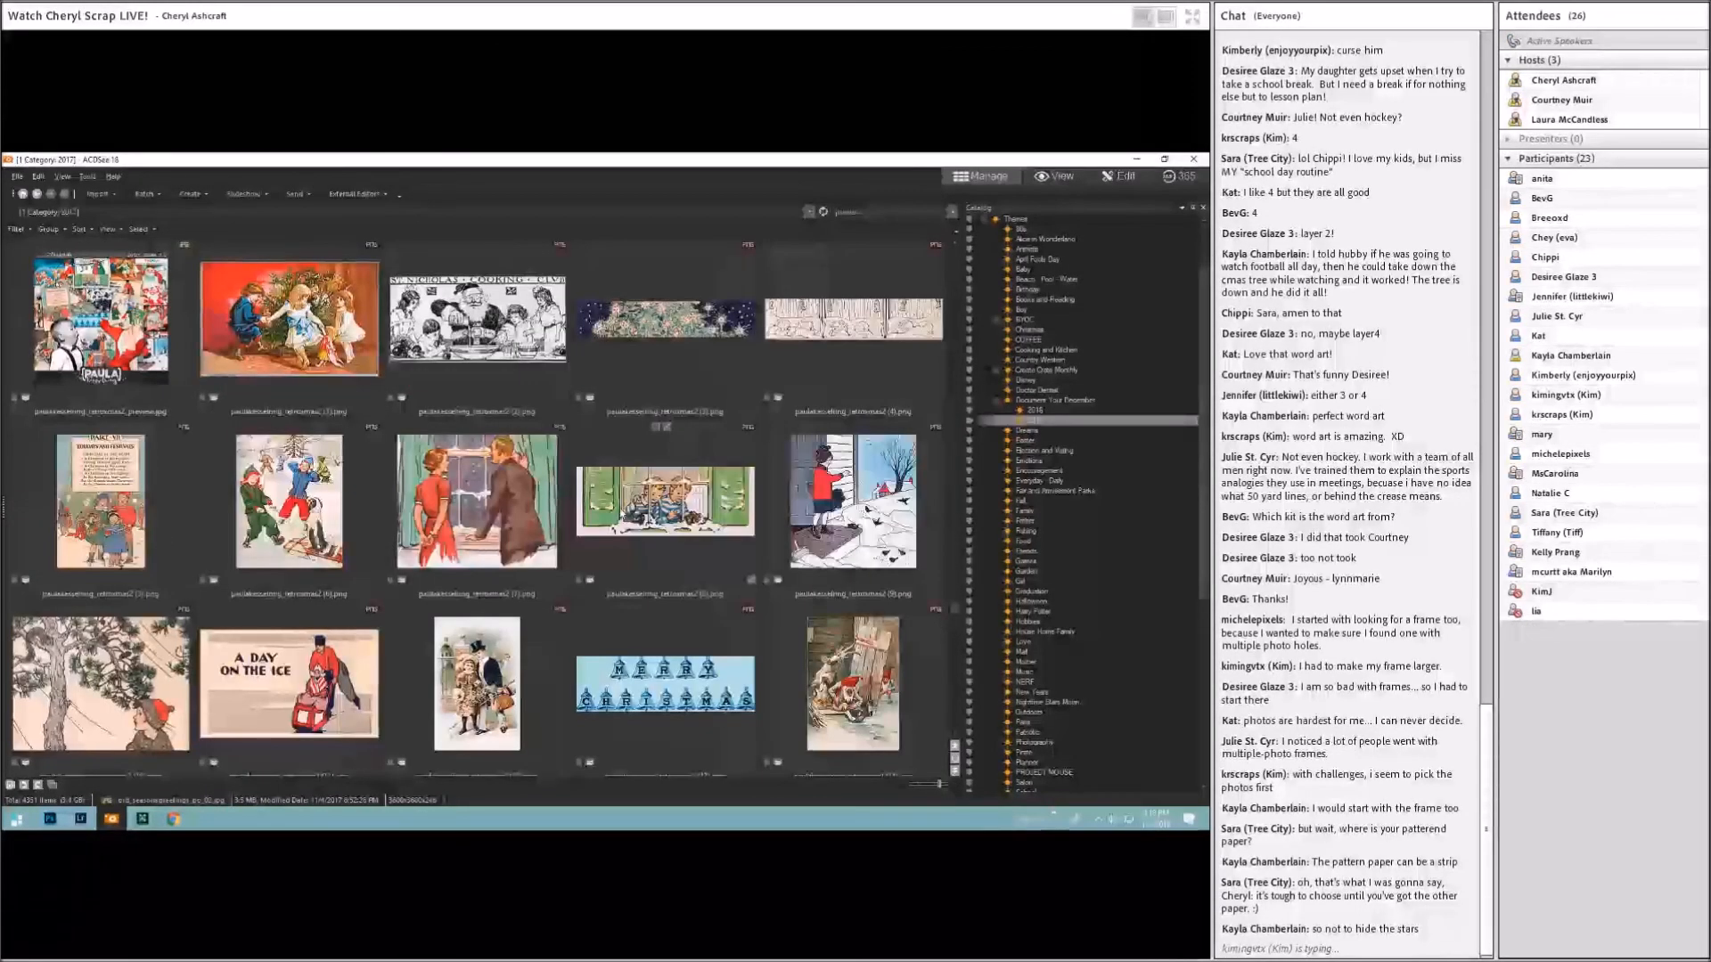
scroll(621, 513, down, 3)
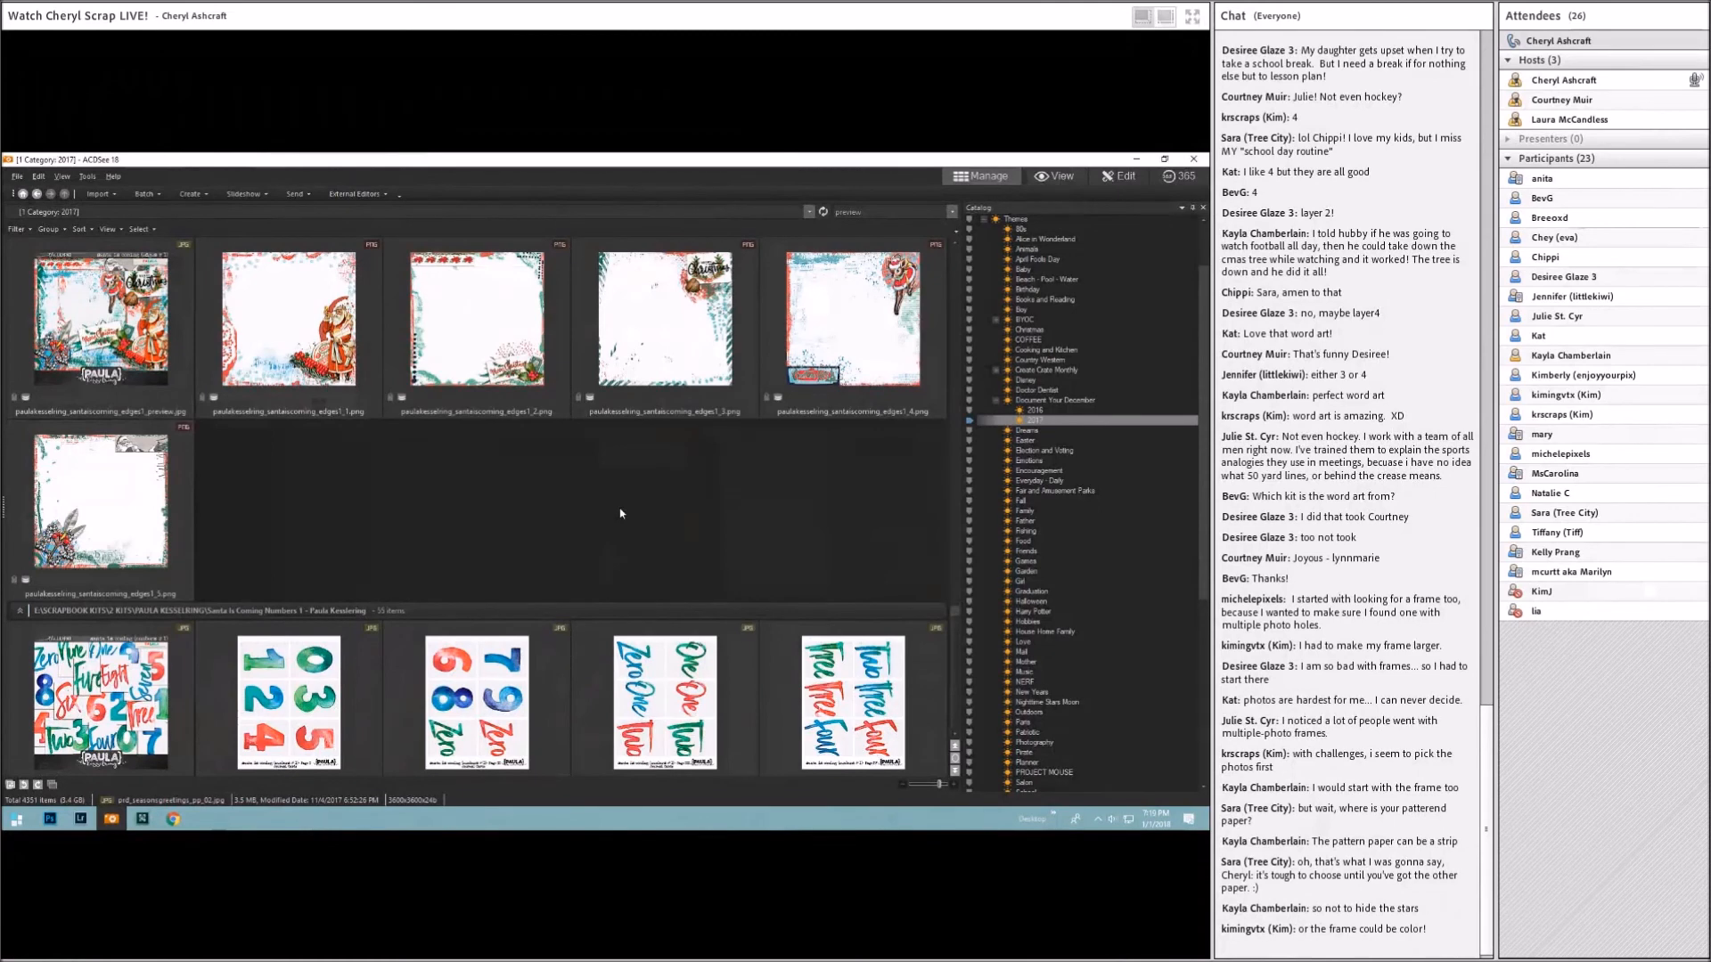
scroll(620, 513, up, 3)
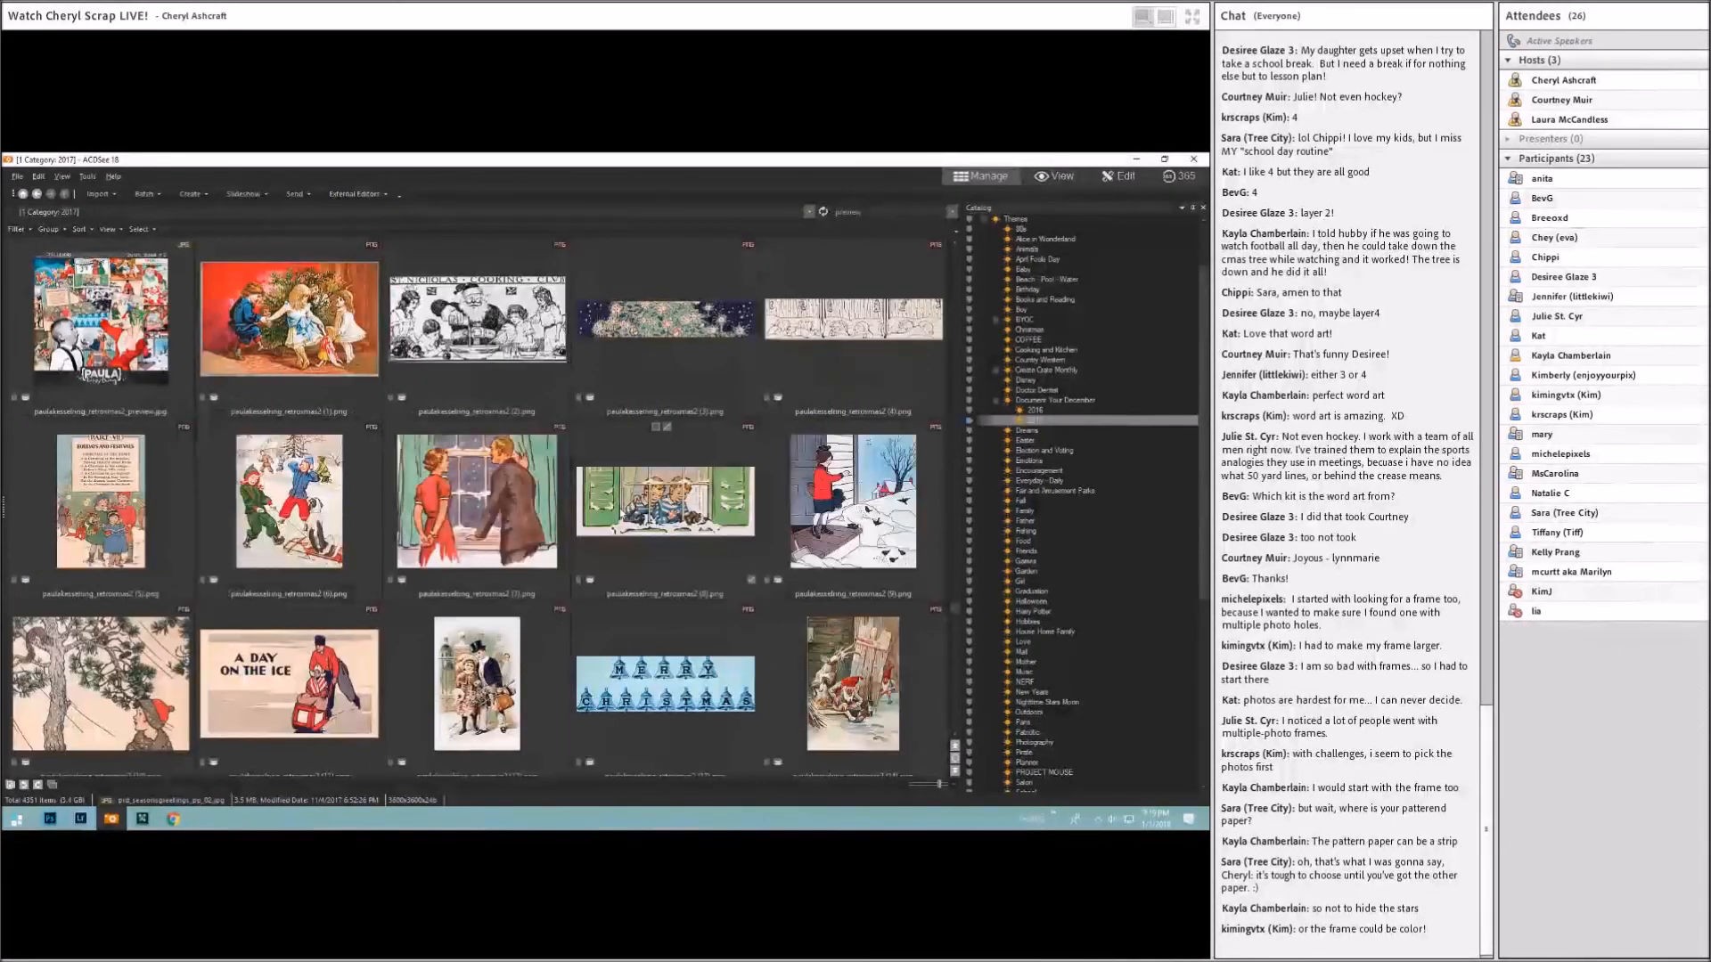
scroll(306, 326, down, 3)
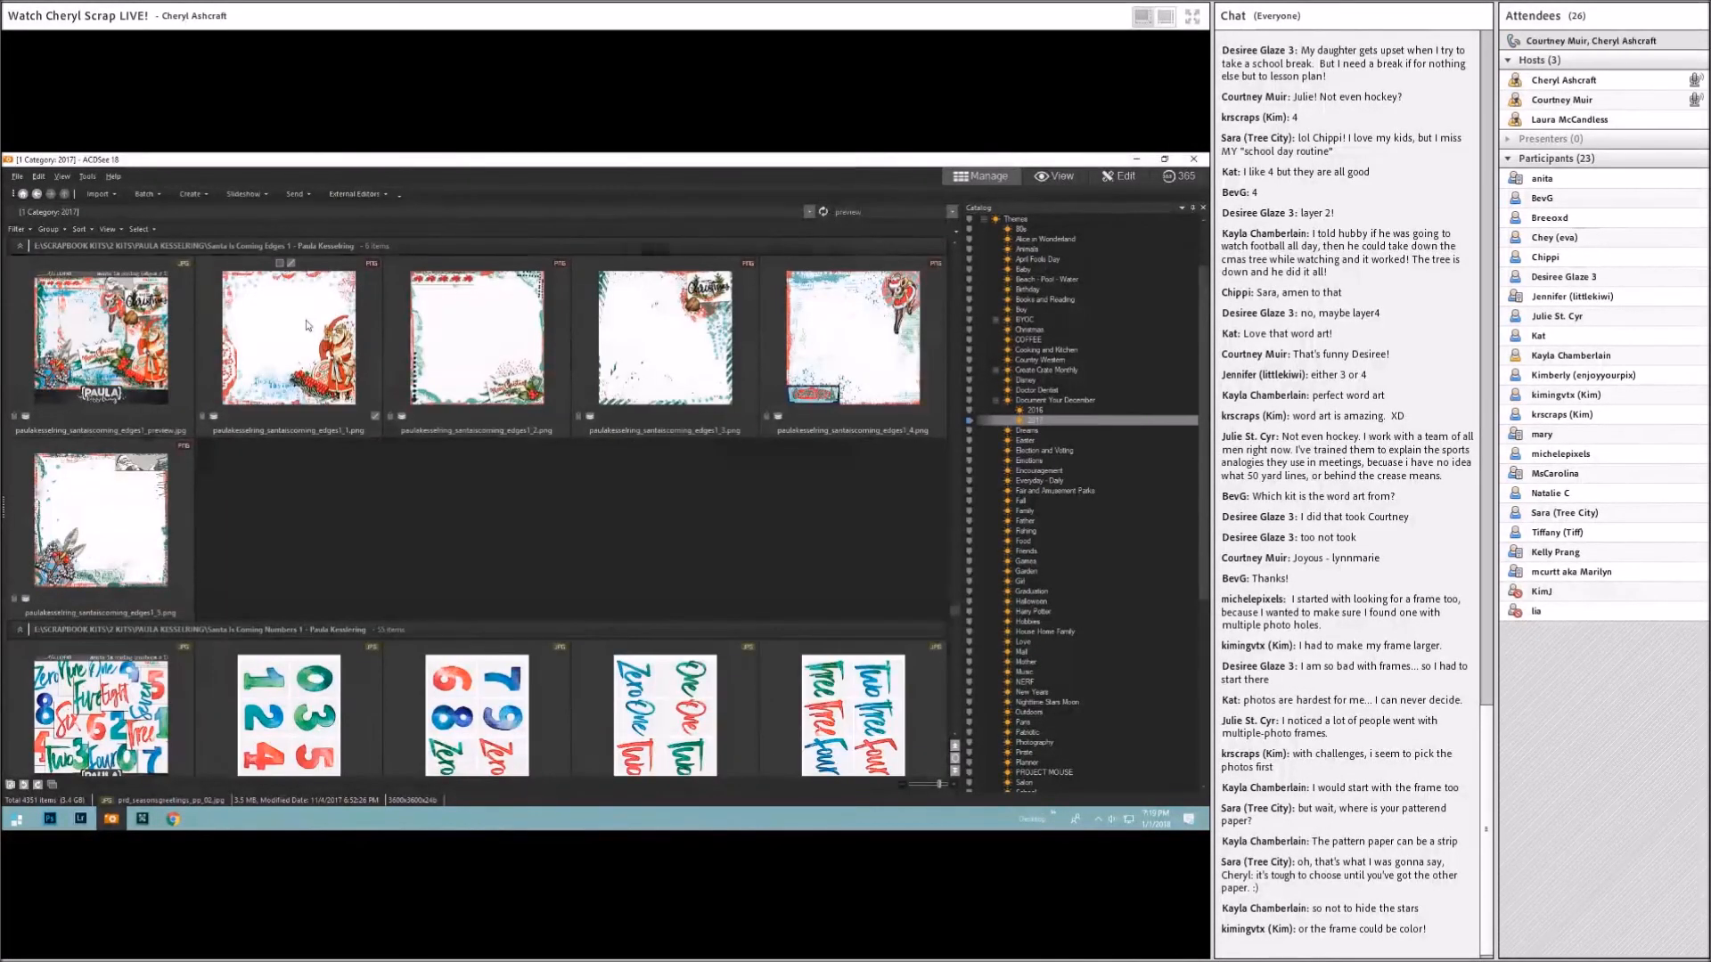
scroll(595, 489, up, 10)
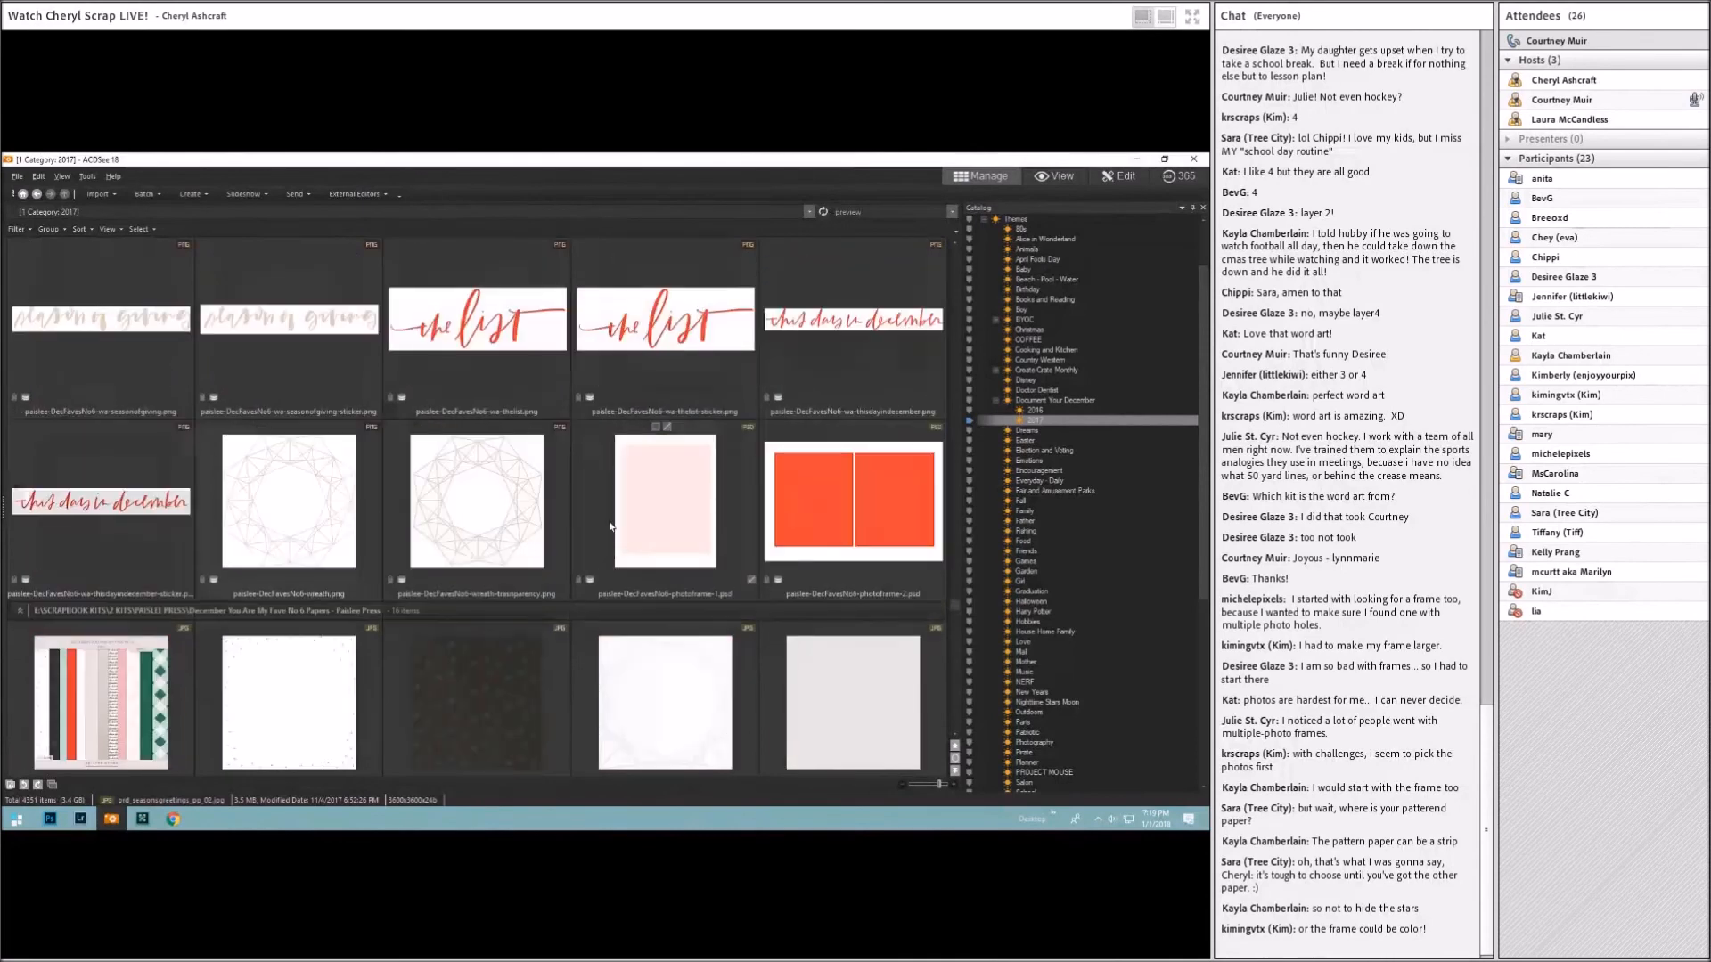
scroll(610, 526, up, 6)
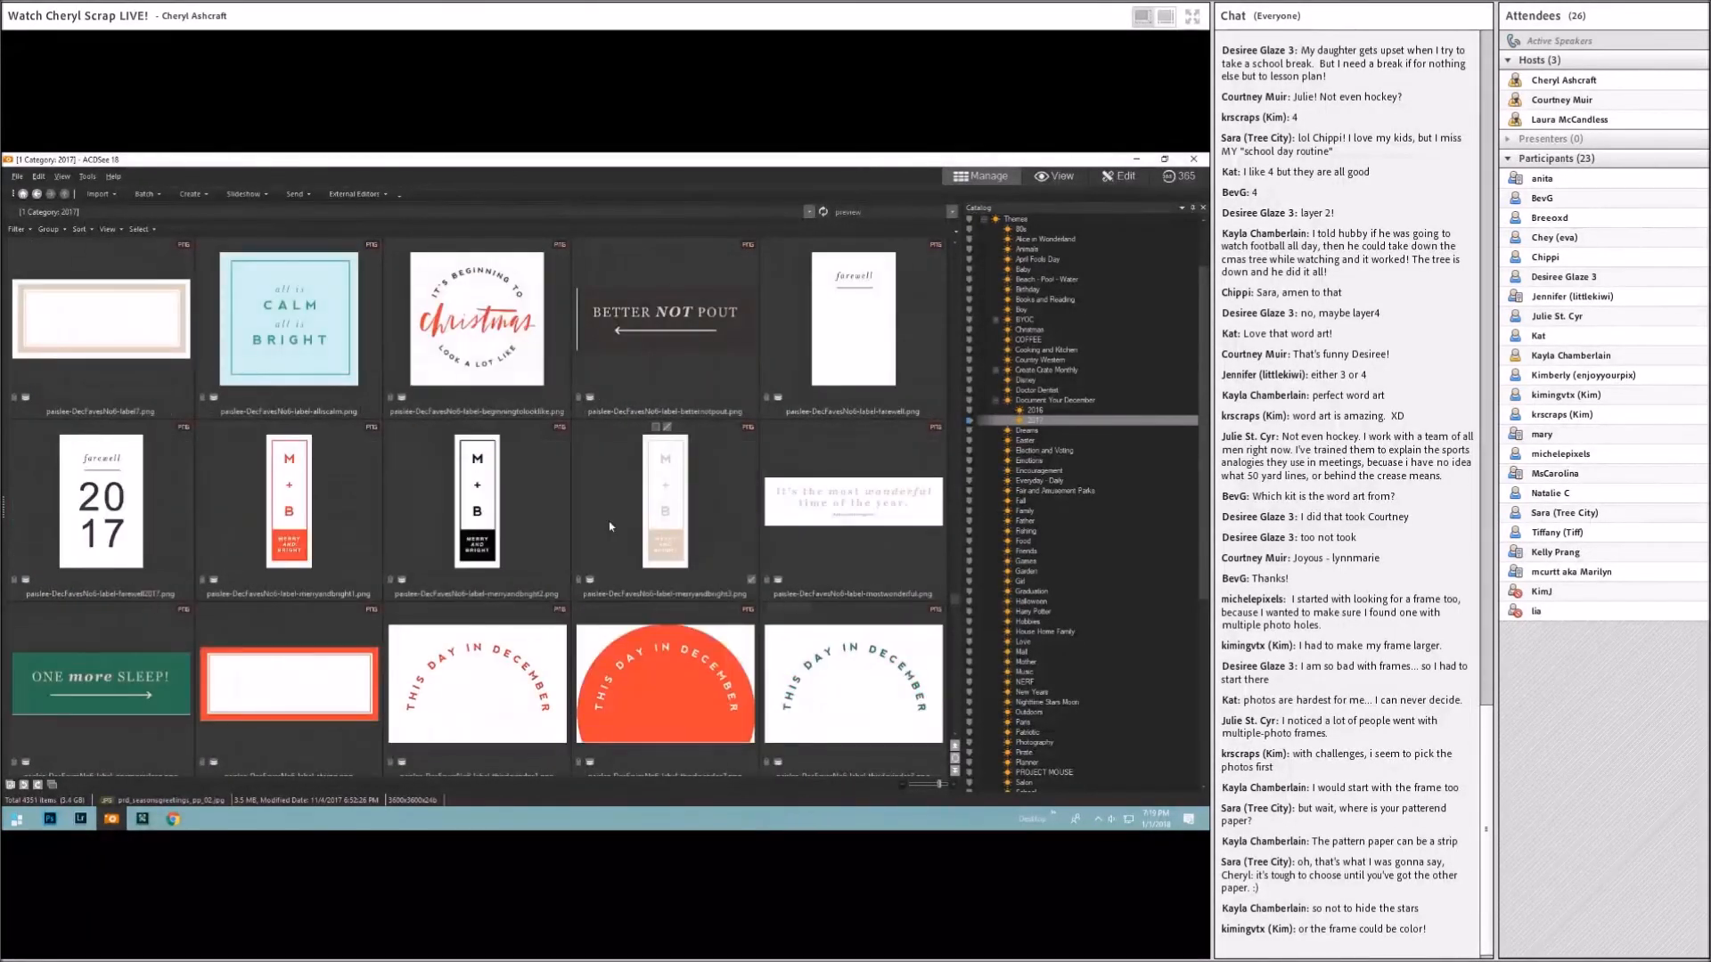
scroll(610, 526, up, 5)
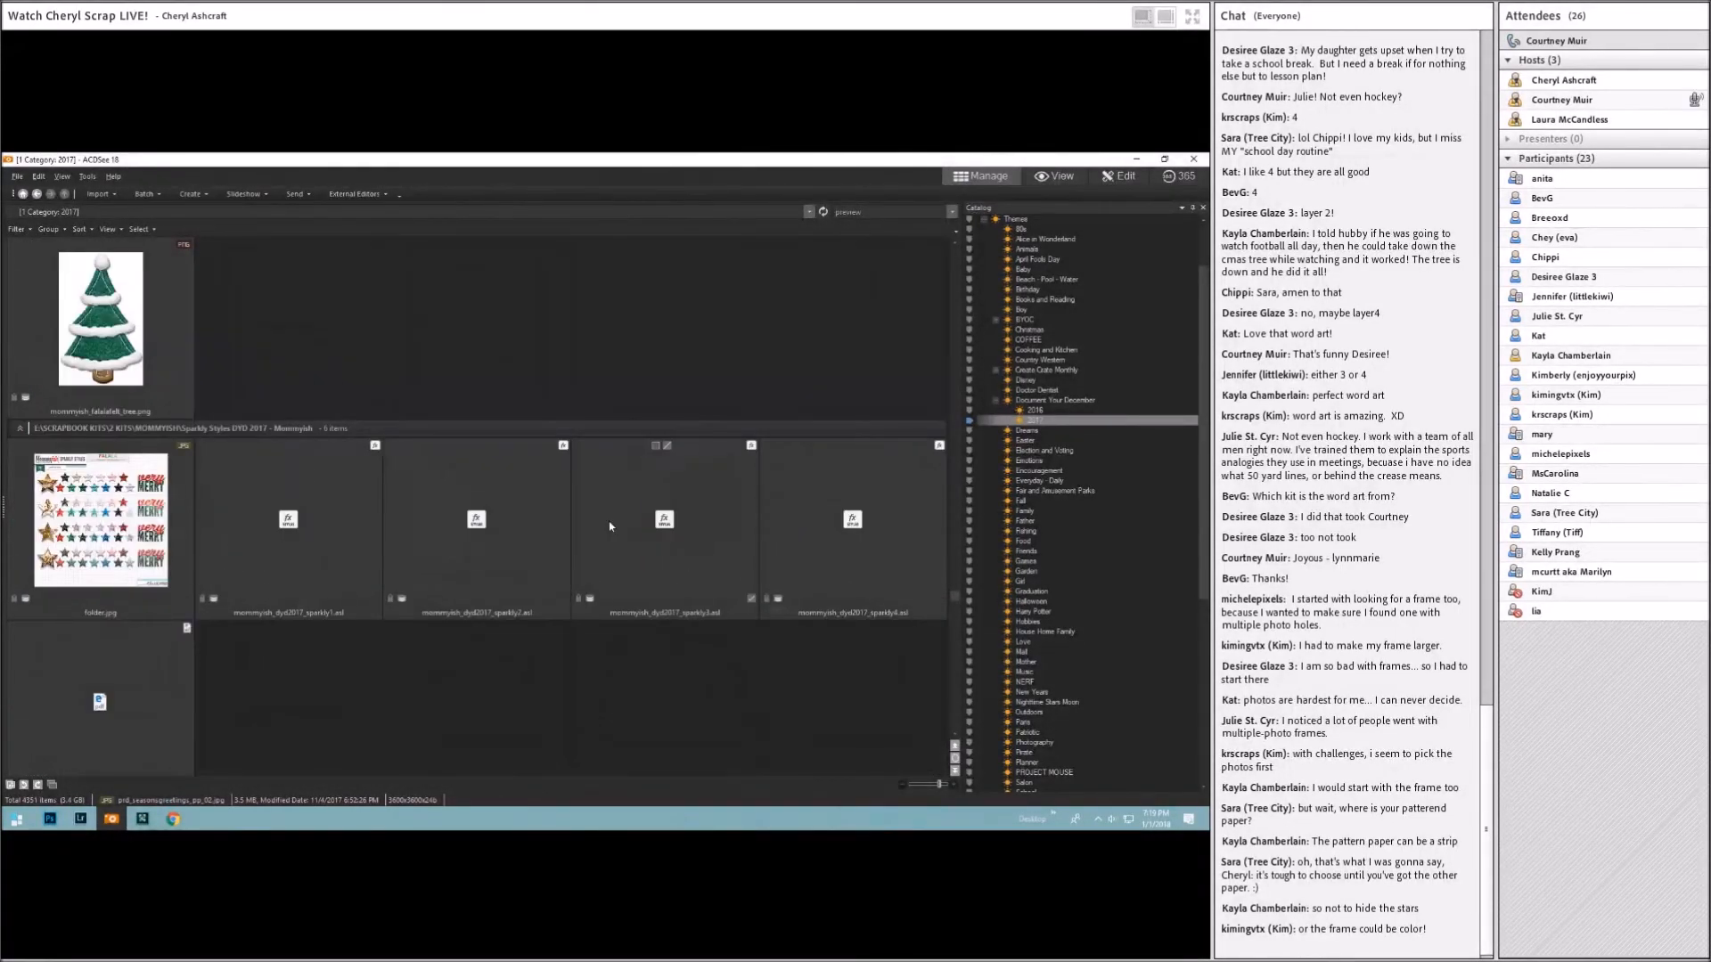
scroll(609, 526, up, 6)
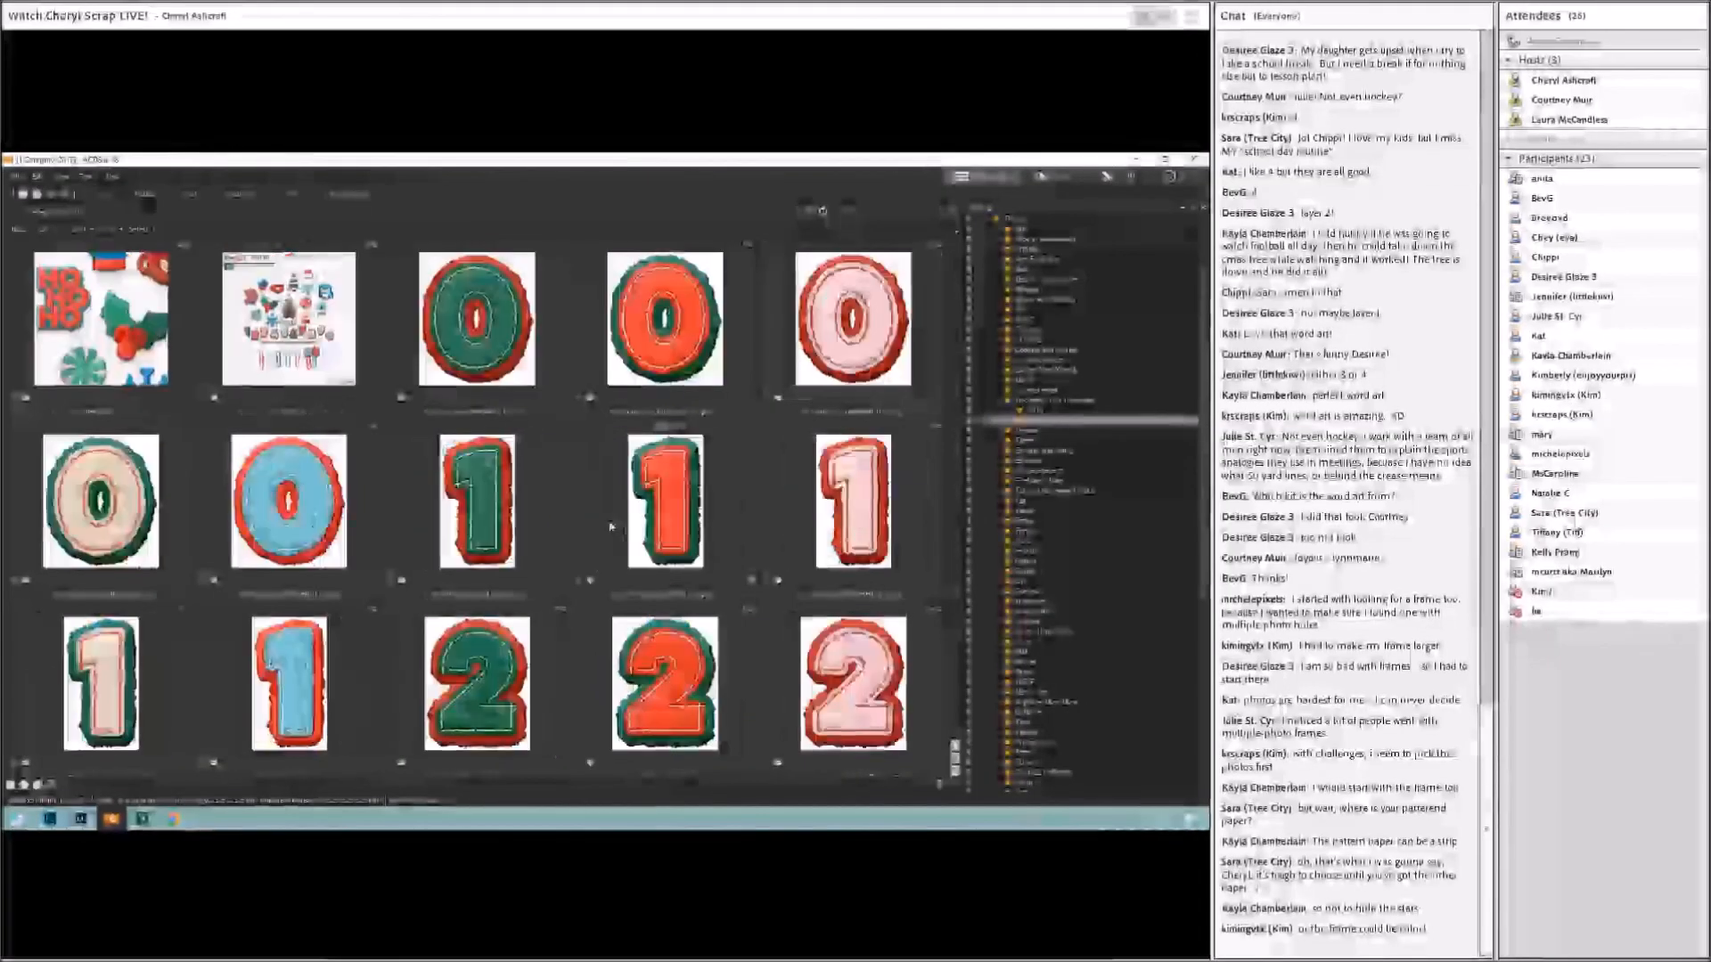
scroll(609, 527, up, 6)
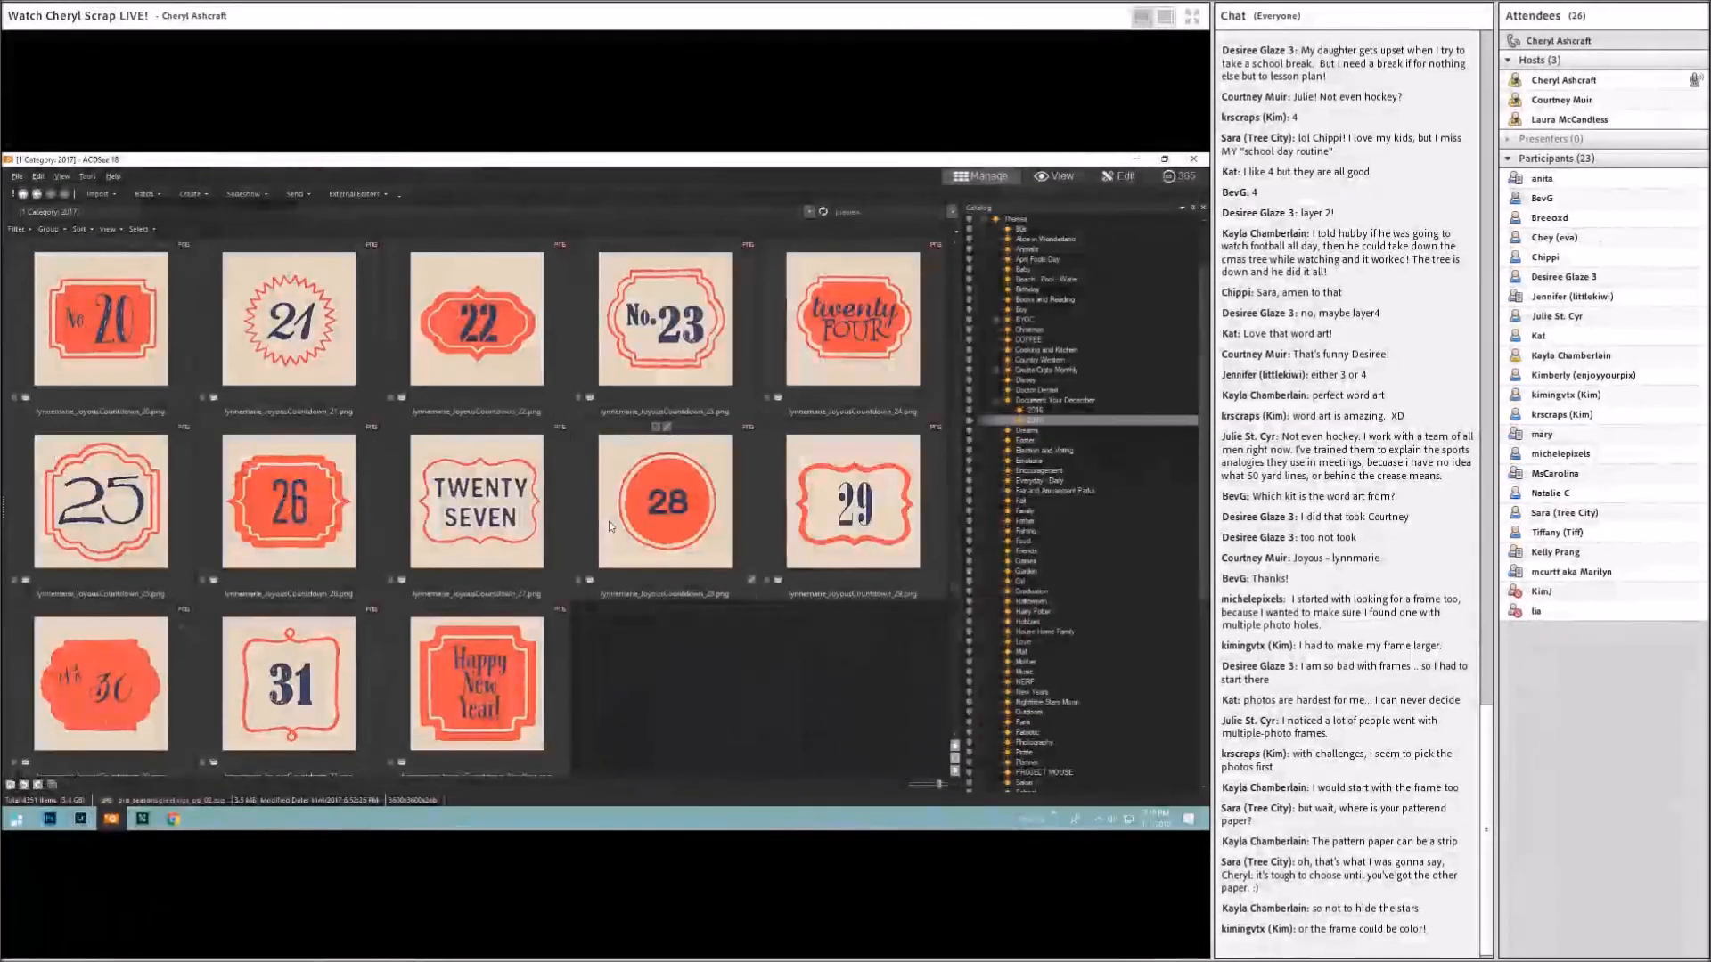
scroll(610, 526, up, 3)
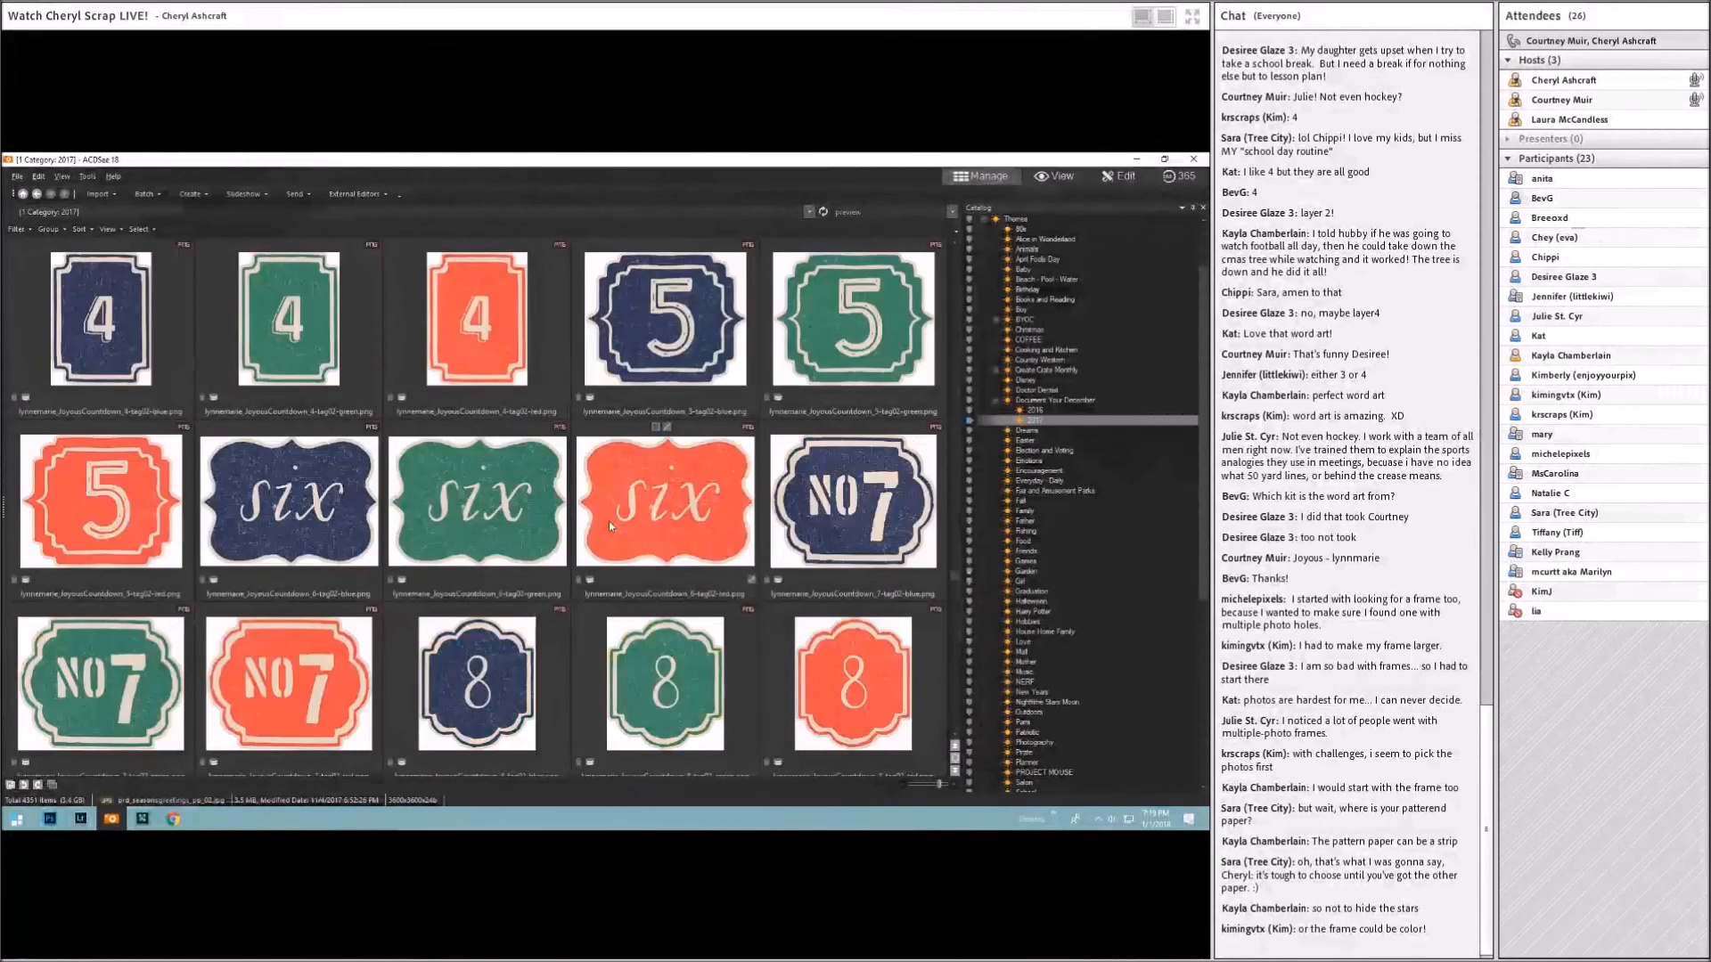
scroll(609, 526, up, 3)
drag(955, 575, 951, 254)
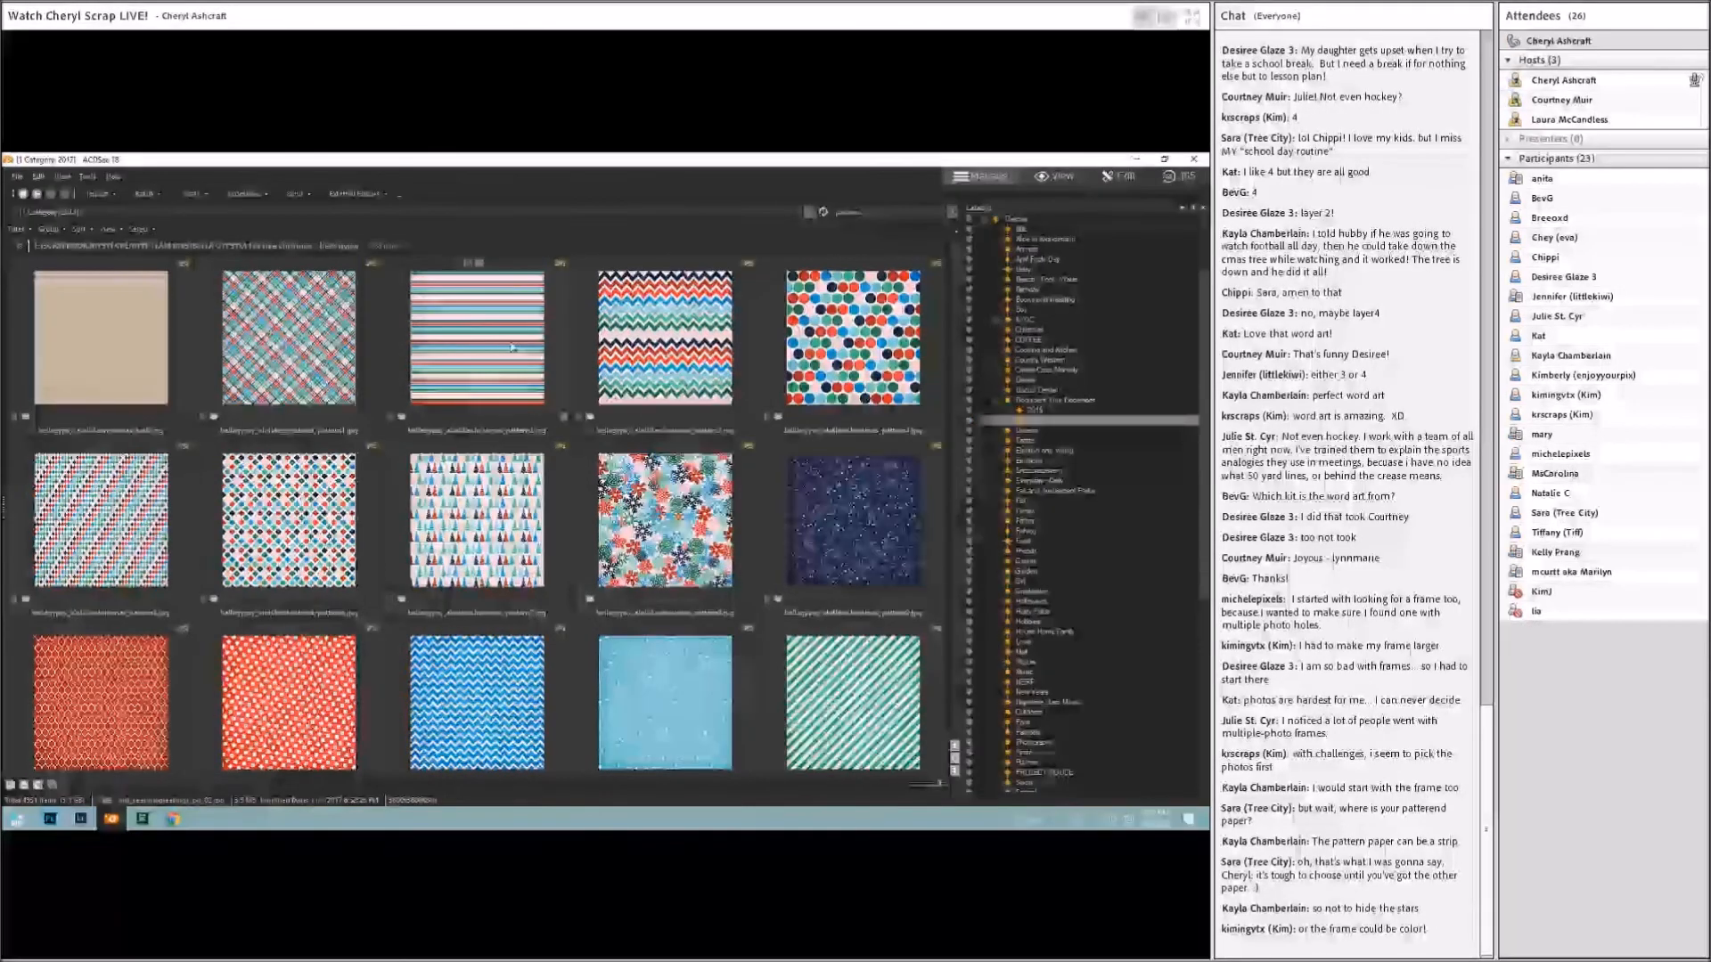
Step: Choose the multicoloured ogee-patterned Christmas paper, open it in Photoshop, and paste it onto the scrapbook page above the distressed white paper
click(477, 522)
click(331, 492)
click(449, 511)
click(331, 499)
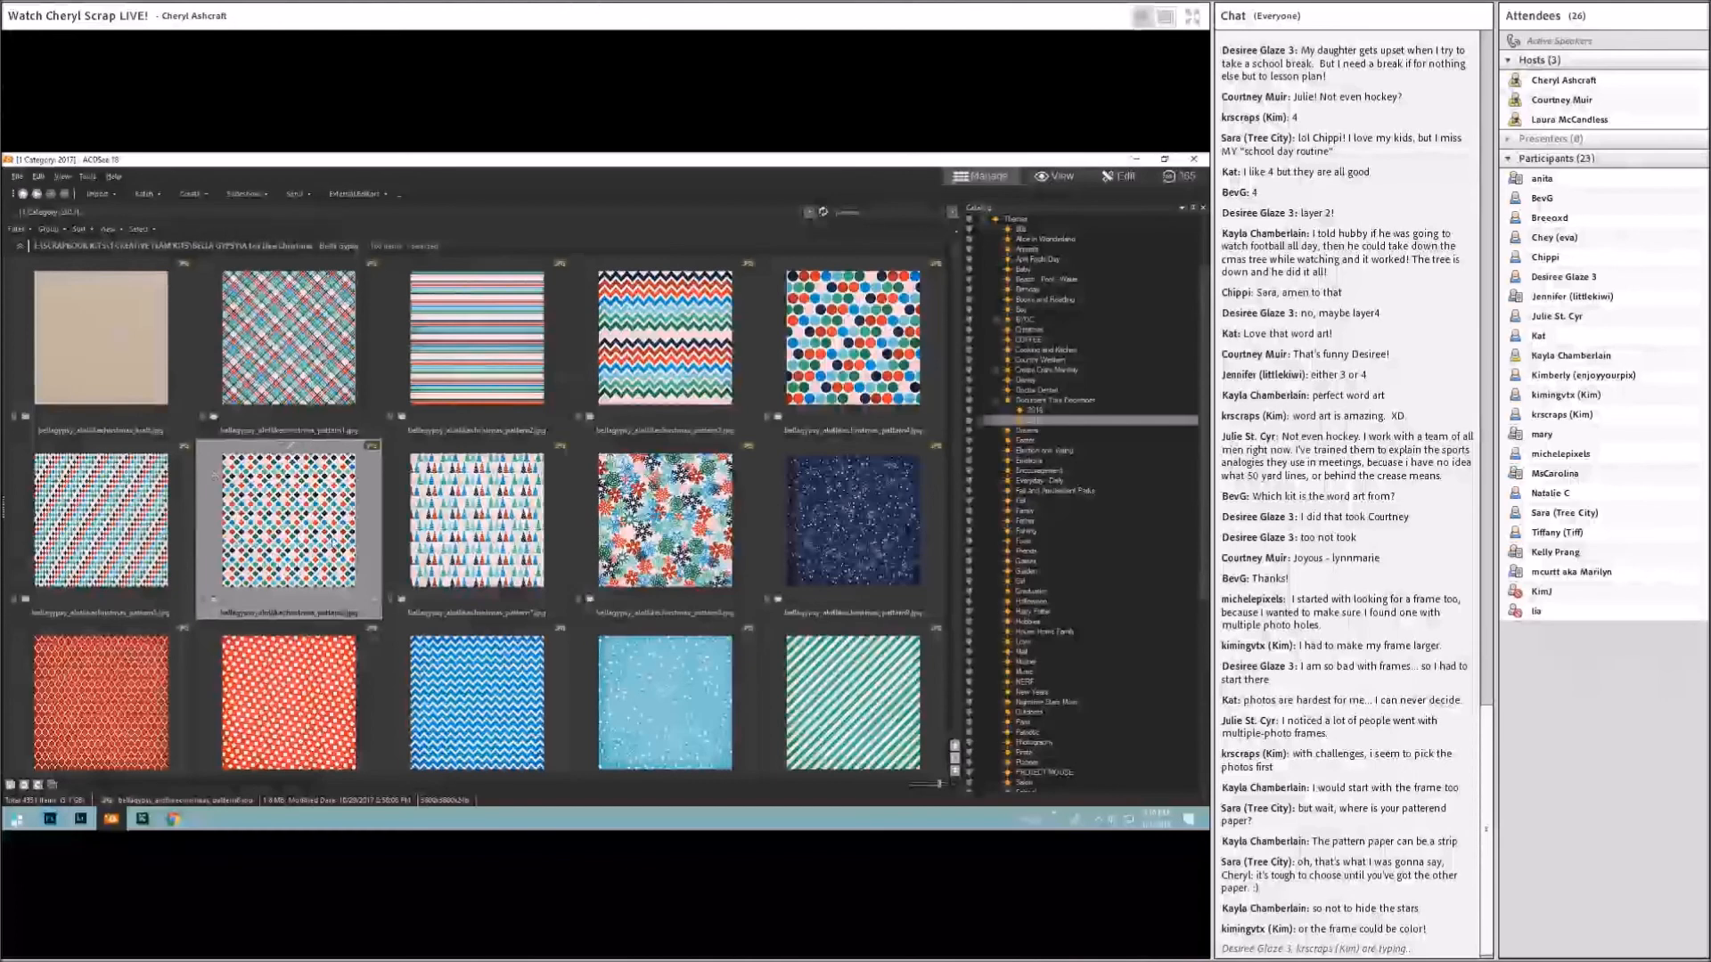
click(50, 820)
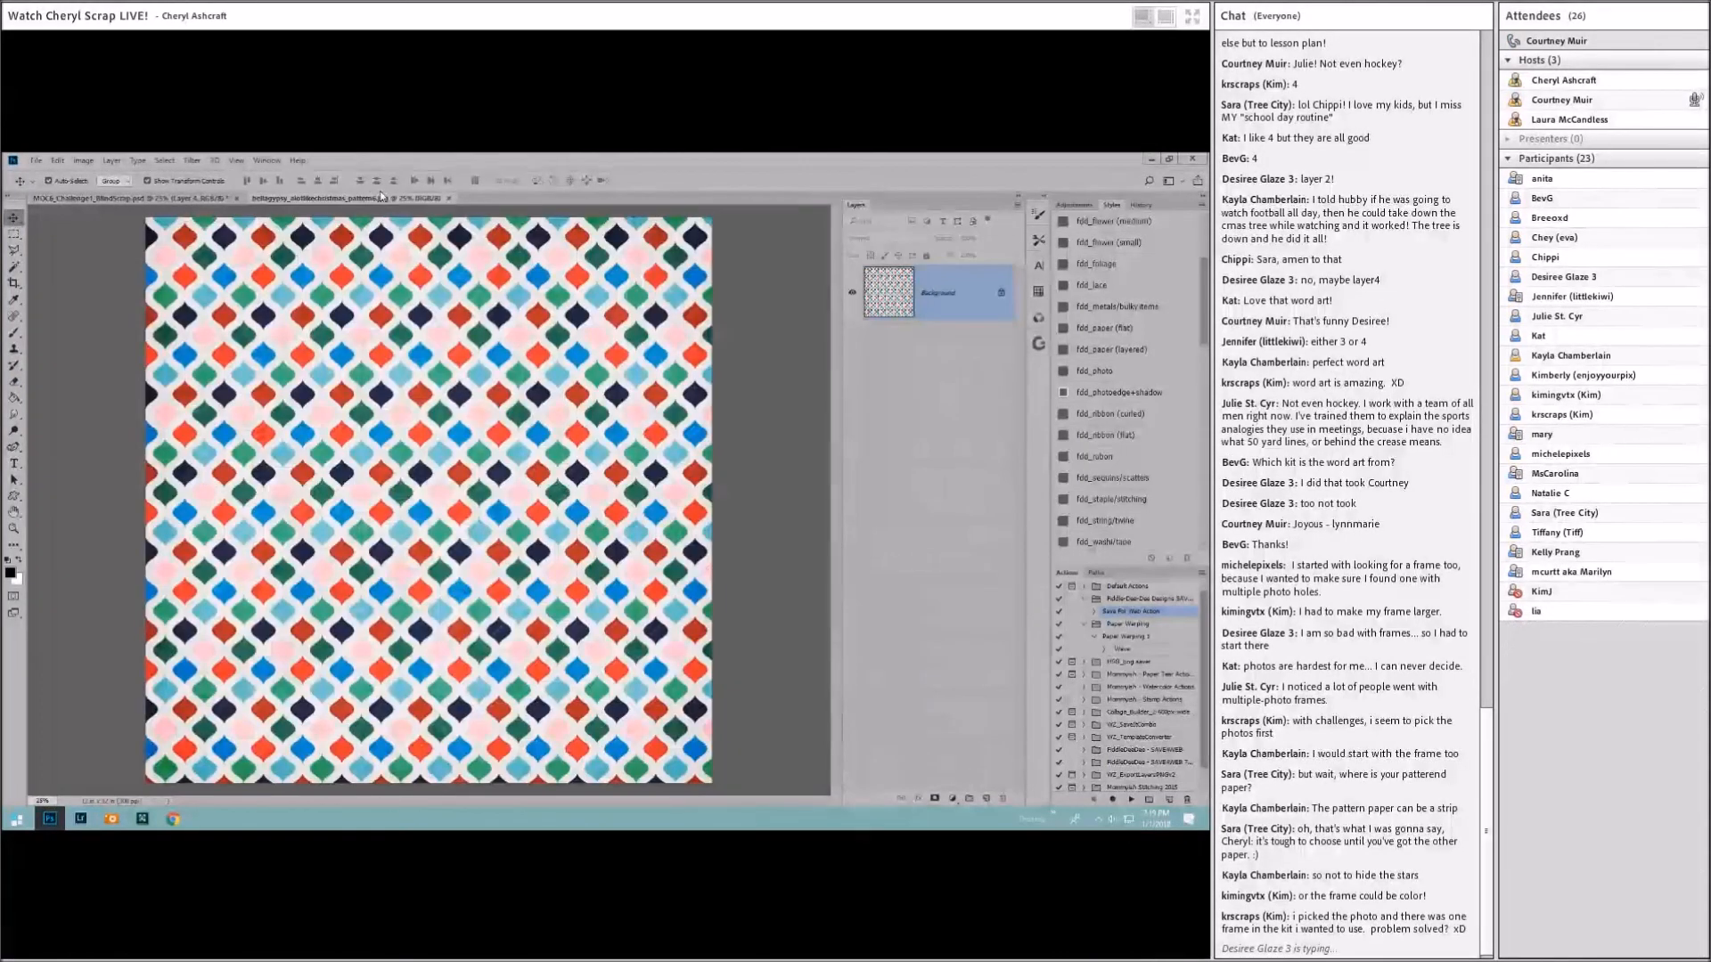
click(137, 199)
key(ctrl+v)
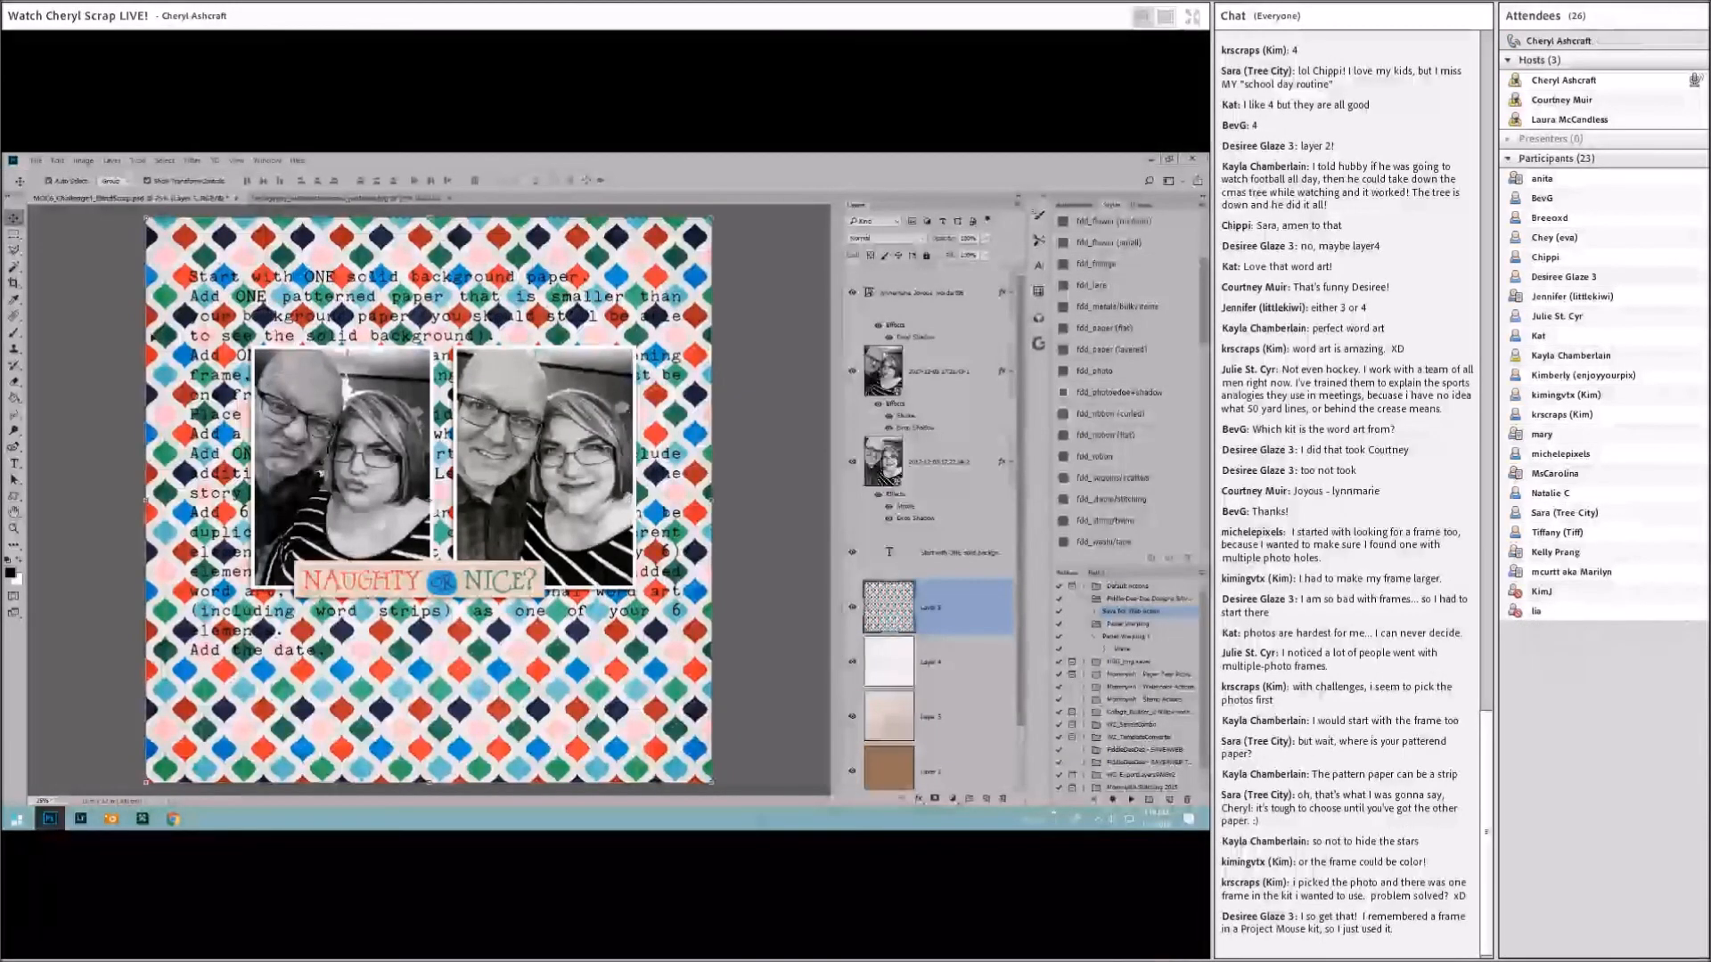
Step: Copy a rectangular area of the patterned paper slightly larger than the two photos to its own layer, and delete the full-size patterned layer
click(13, 234)
drag(221, 231, 682, 622)
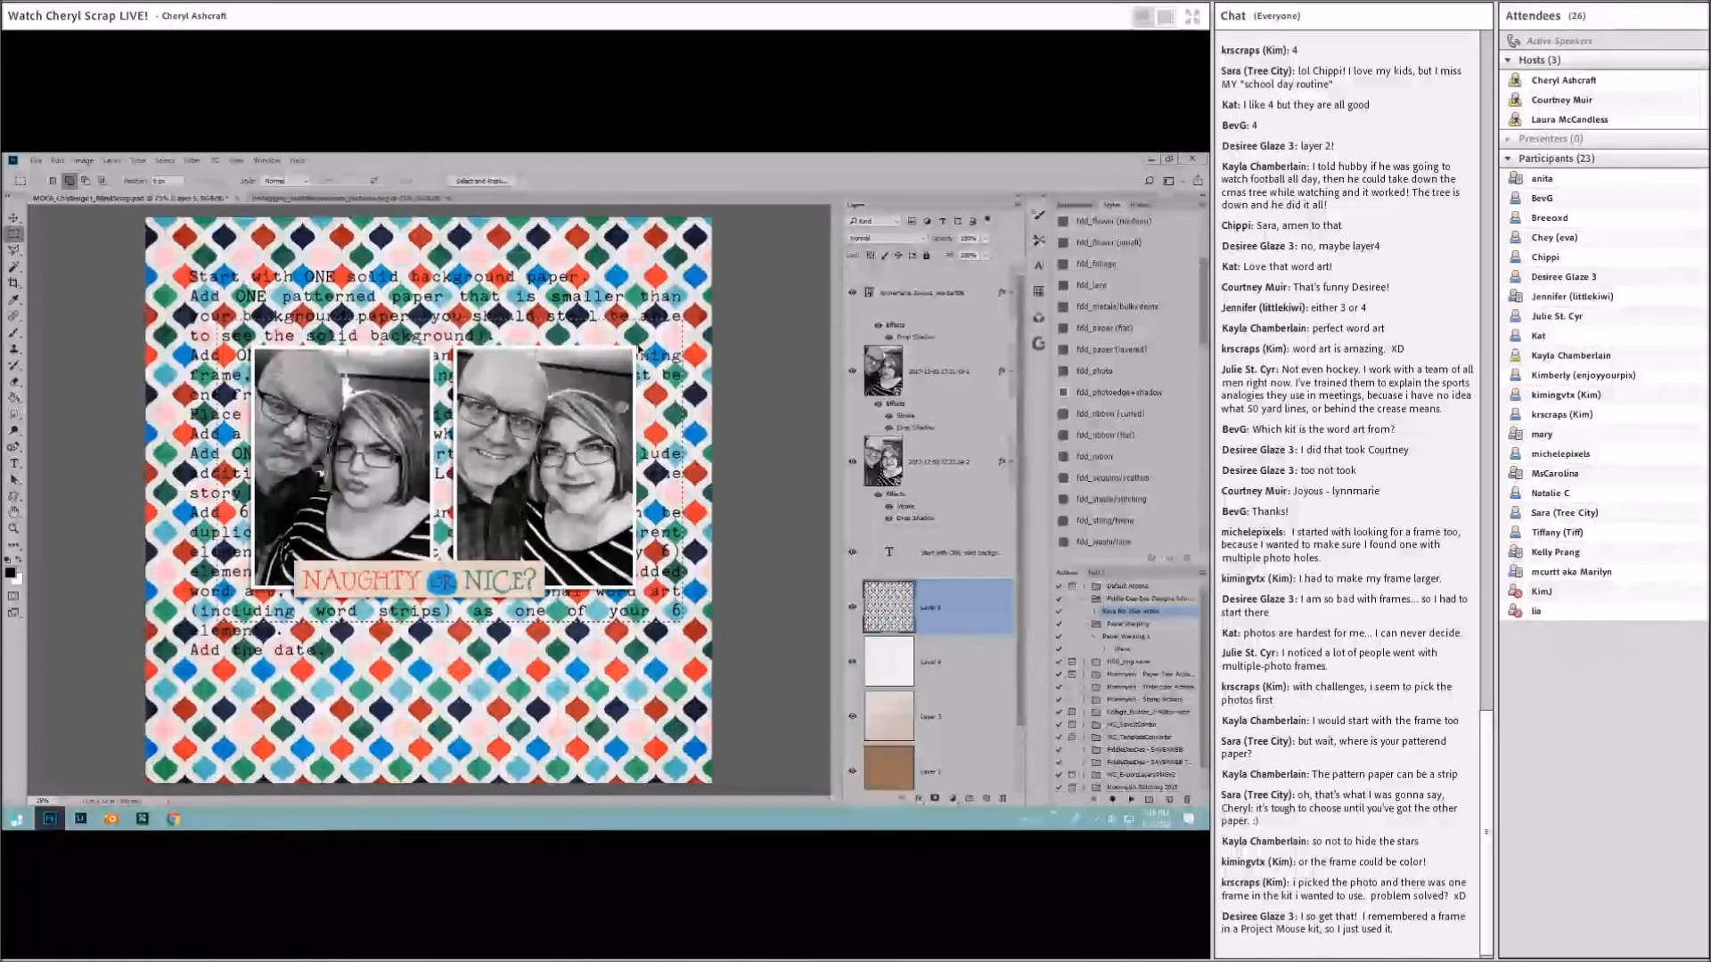
key(ctrl+j)
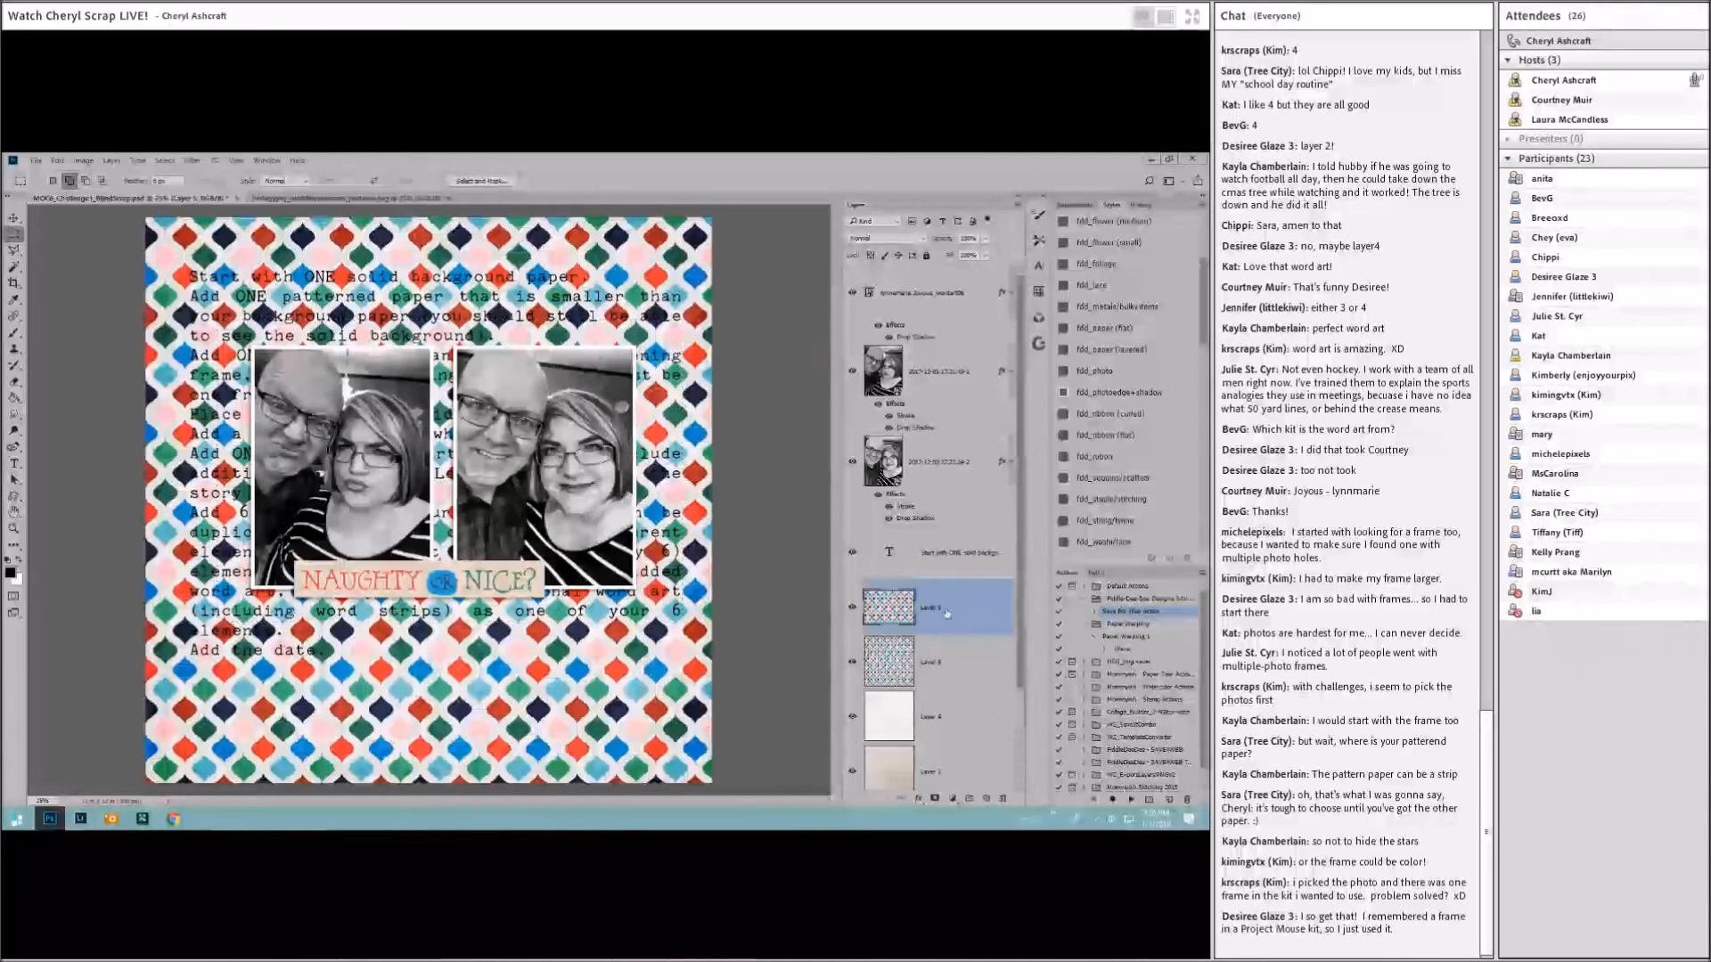
click(947, 653)
right_click(962, 668)
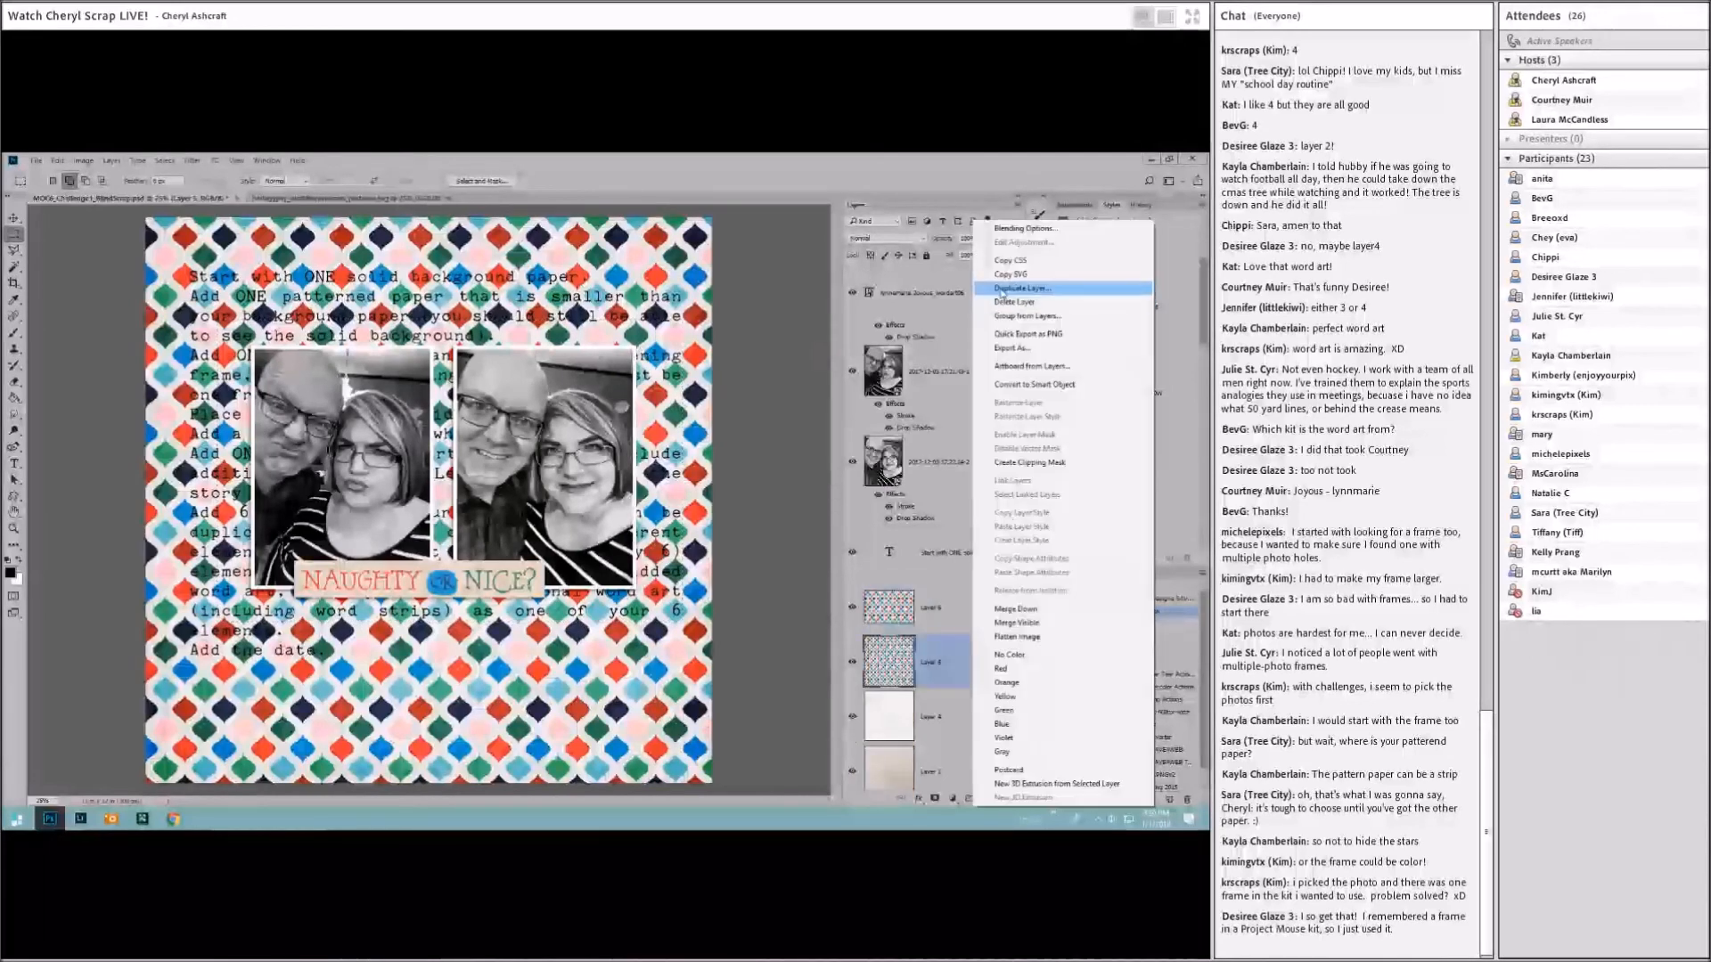
click(1004, 306)
Step: Apply the flat paper style to the cropped patterned paper behind the photos
key(v)
key(alt+bracketright)
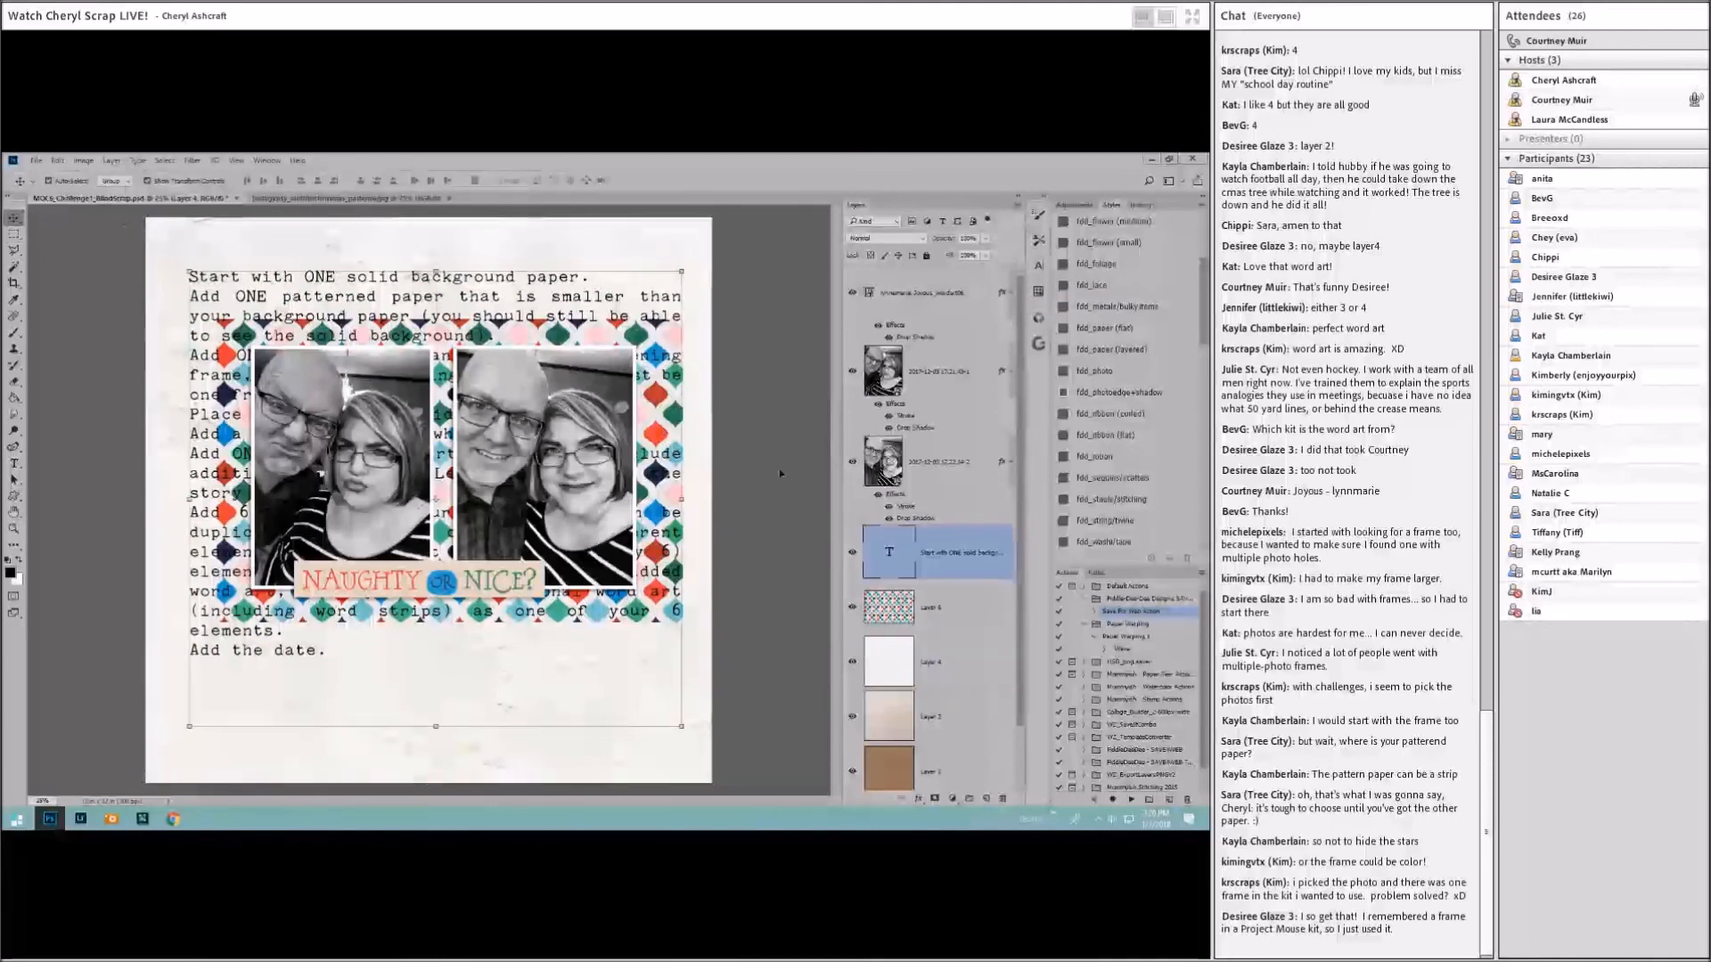
click(1103, 332)
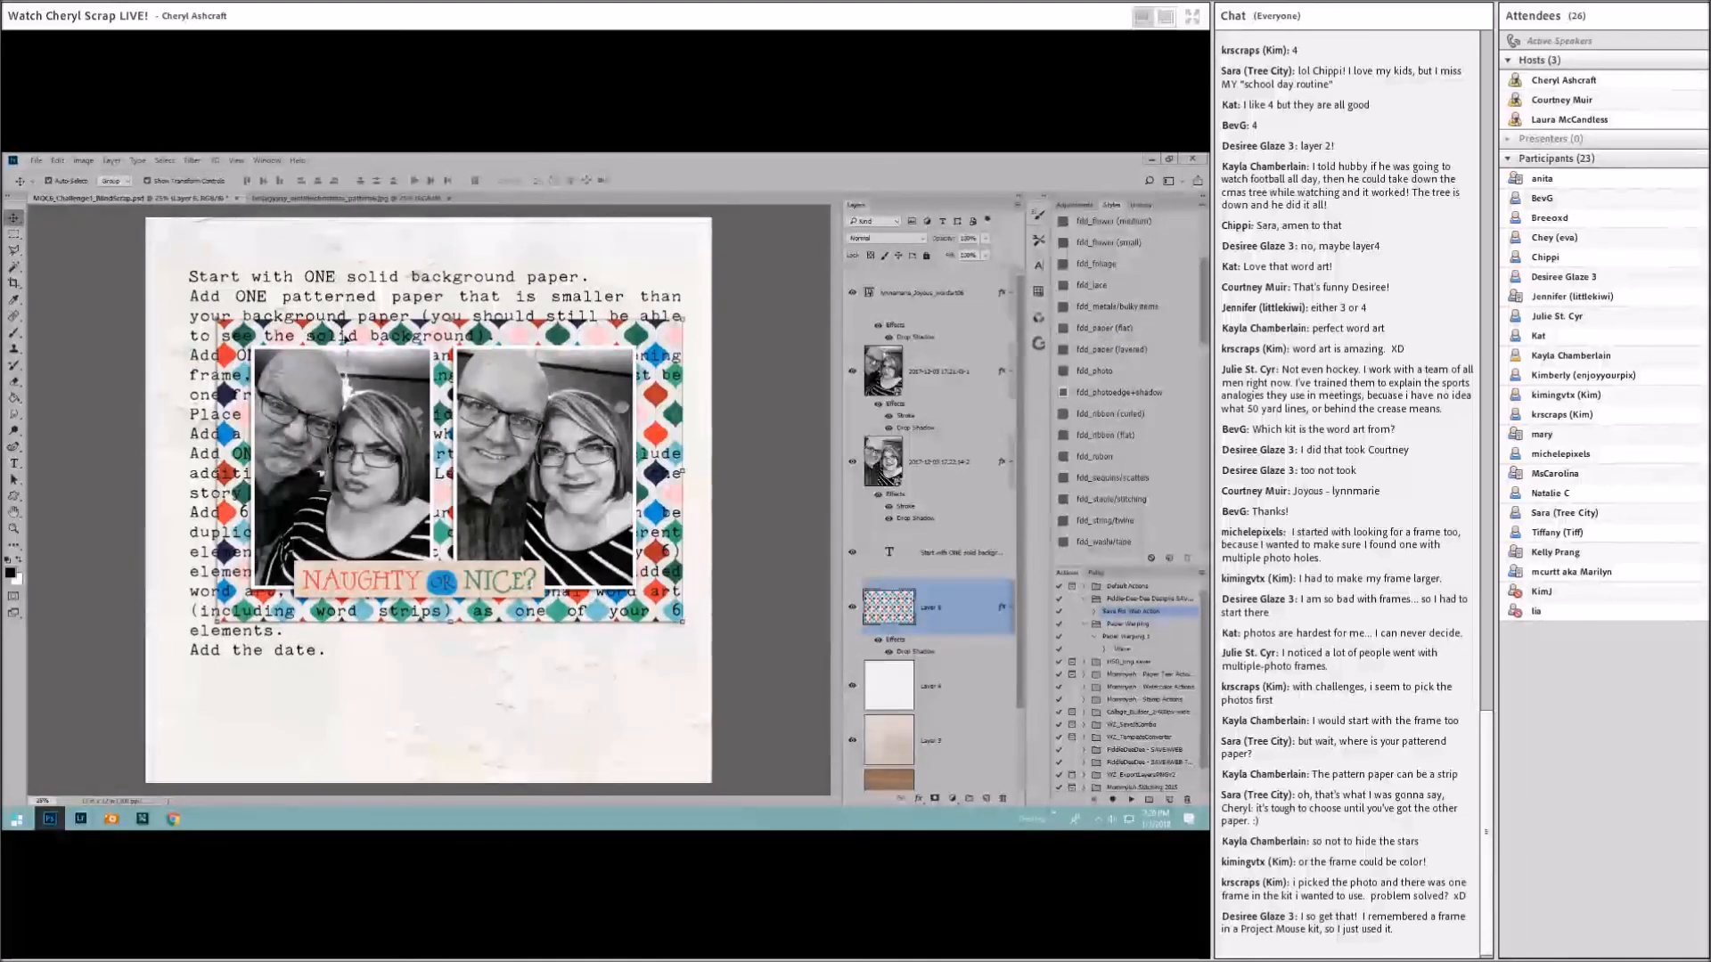
Step: Move the instructions text straight down so its last requirements can be read beneath the patterned paper
click(464, 283)
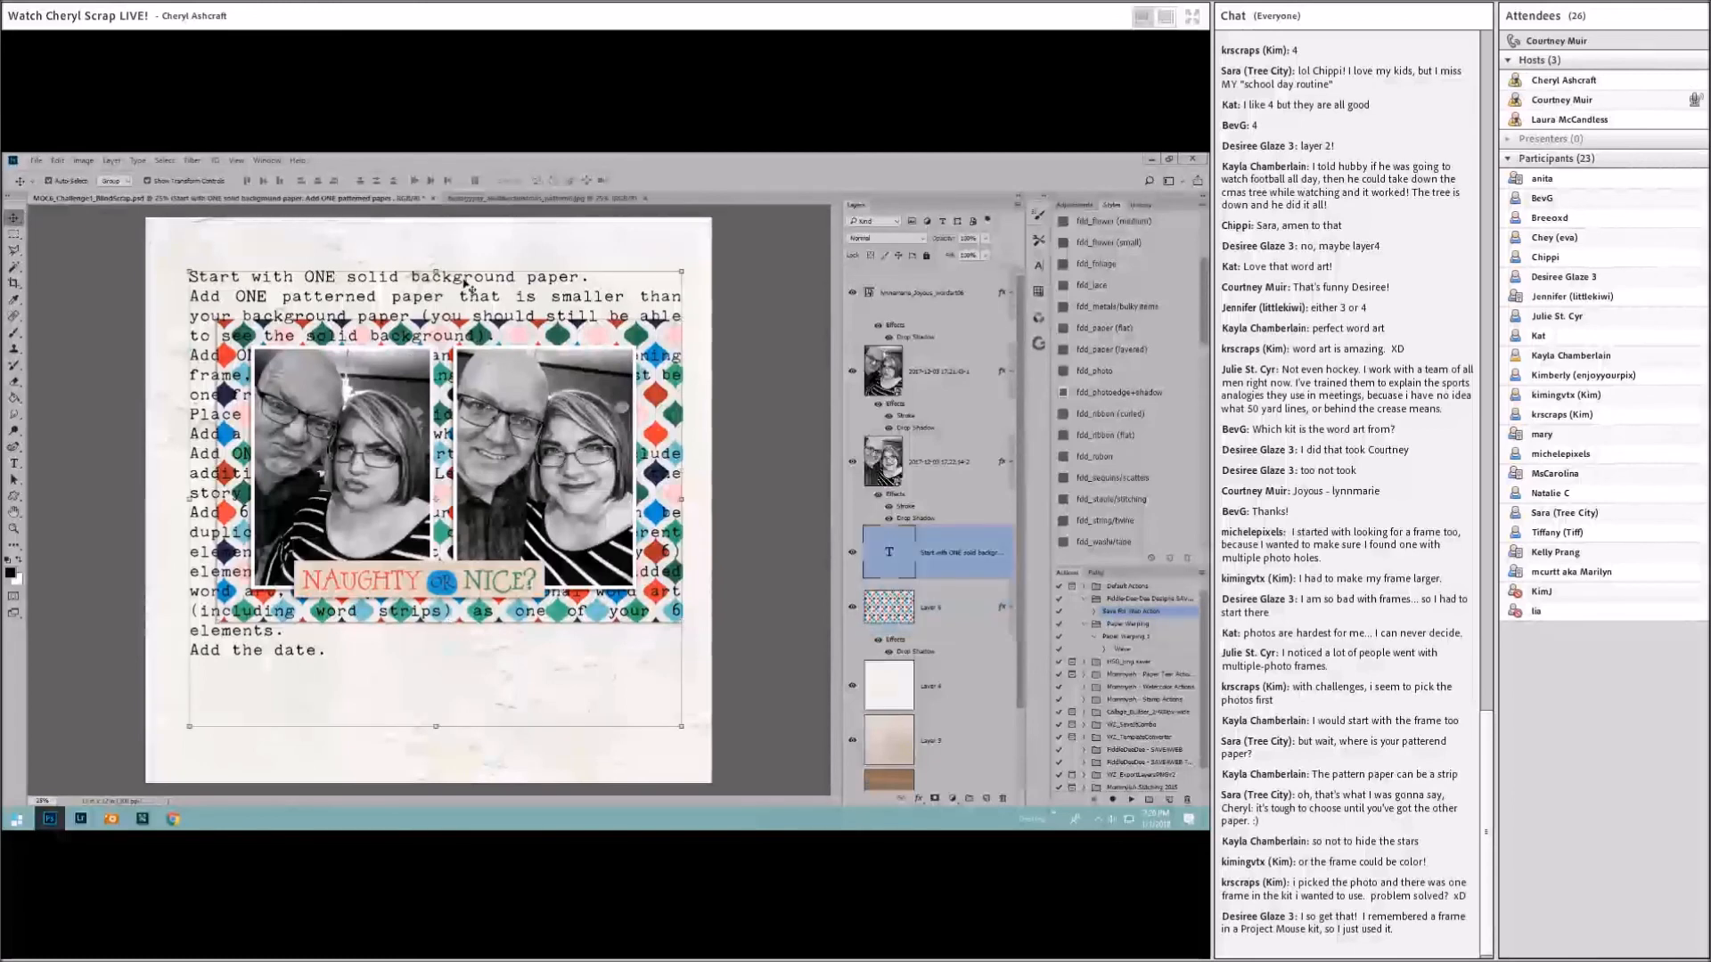
key(ctrl)
drag(467, 281, 469, 402)
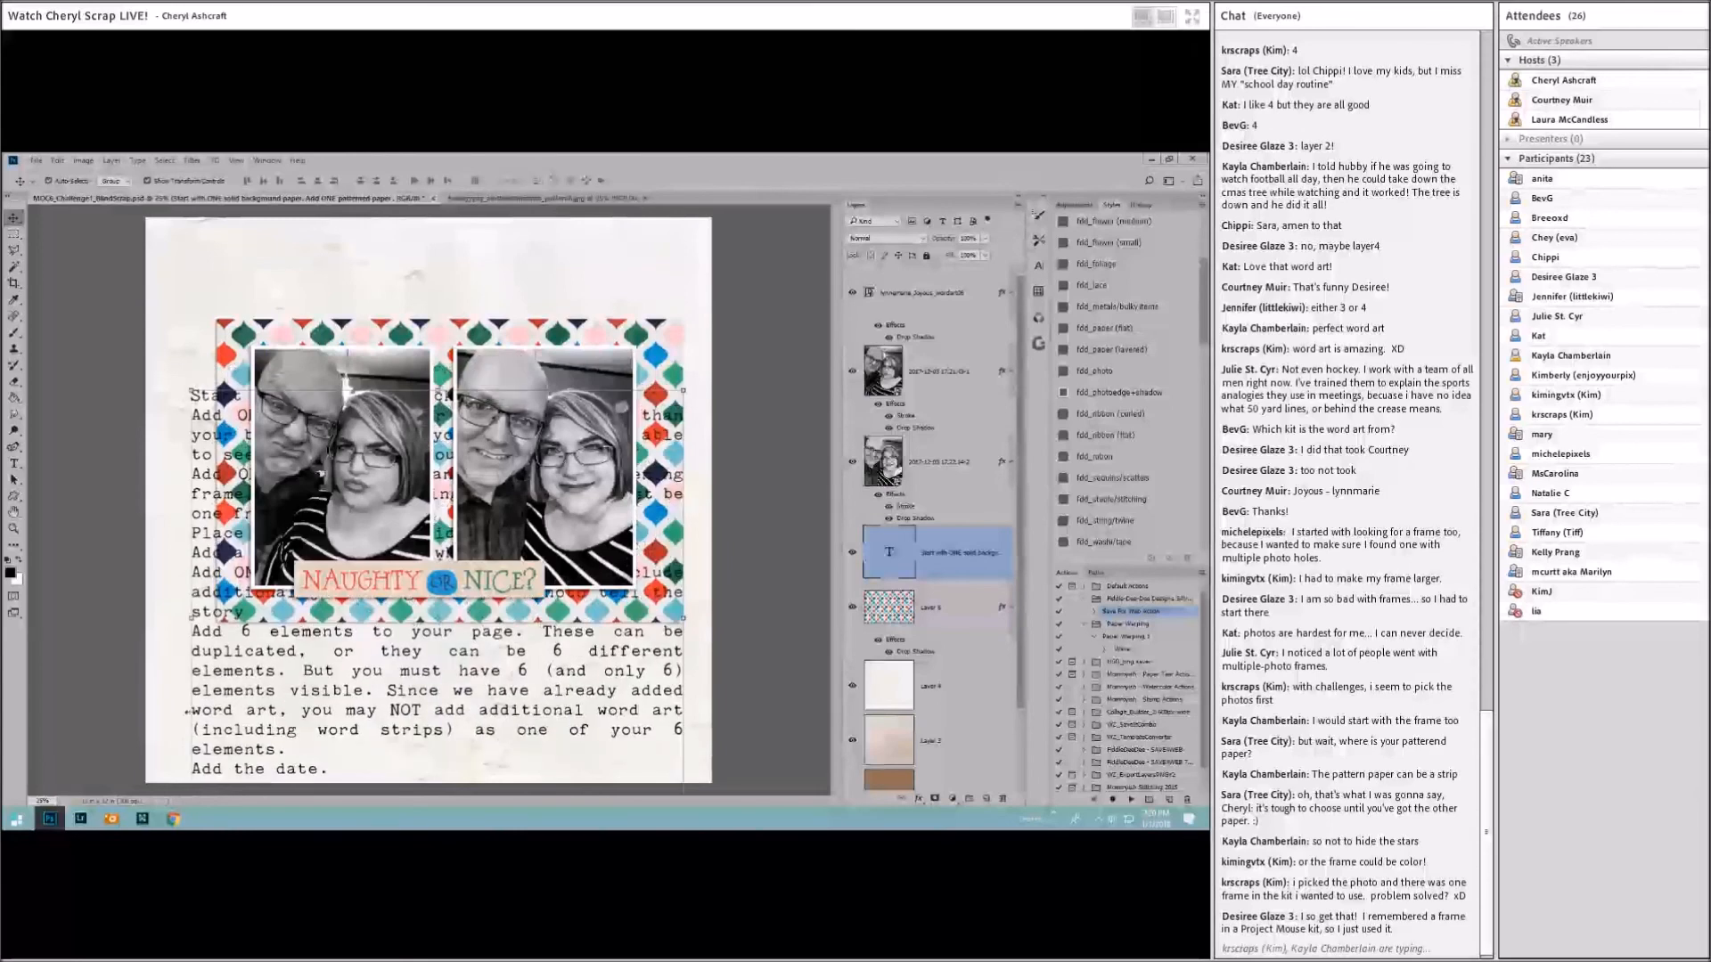
Step: Switch to ACDSee, compare the Christmas kit's red, navy and green frames, and choose the green square one with white diagonal stripes
click(112, 818)
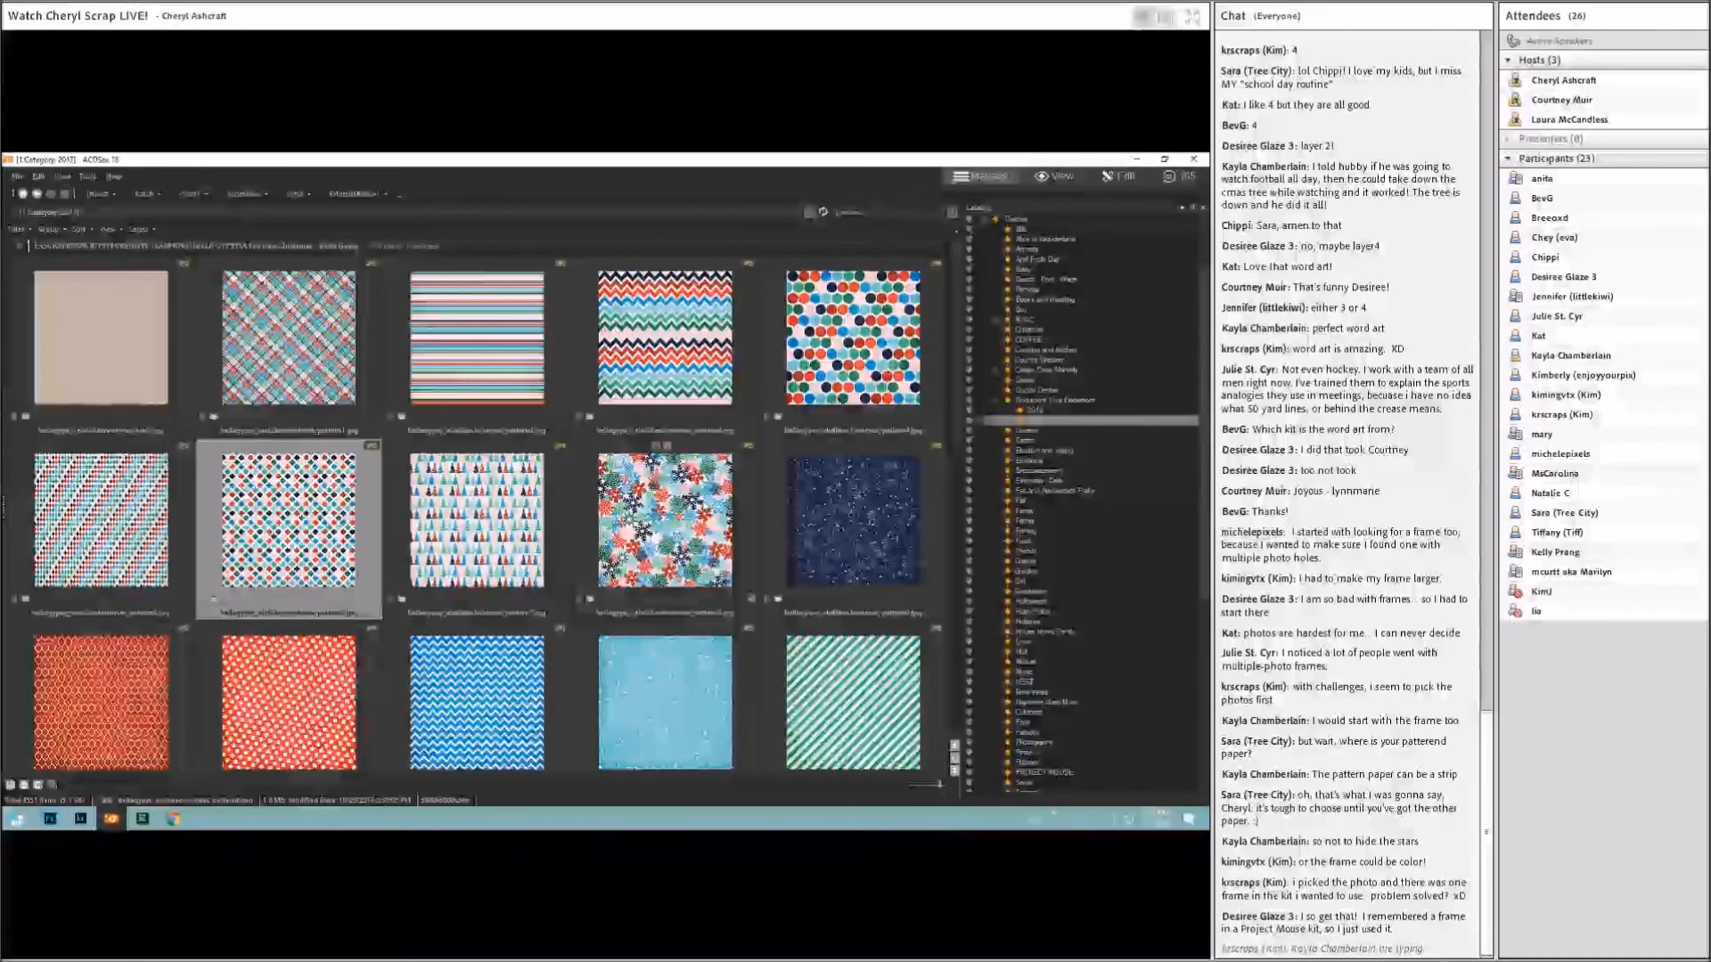
scroll(704, 505, down, 5)
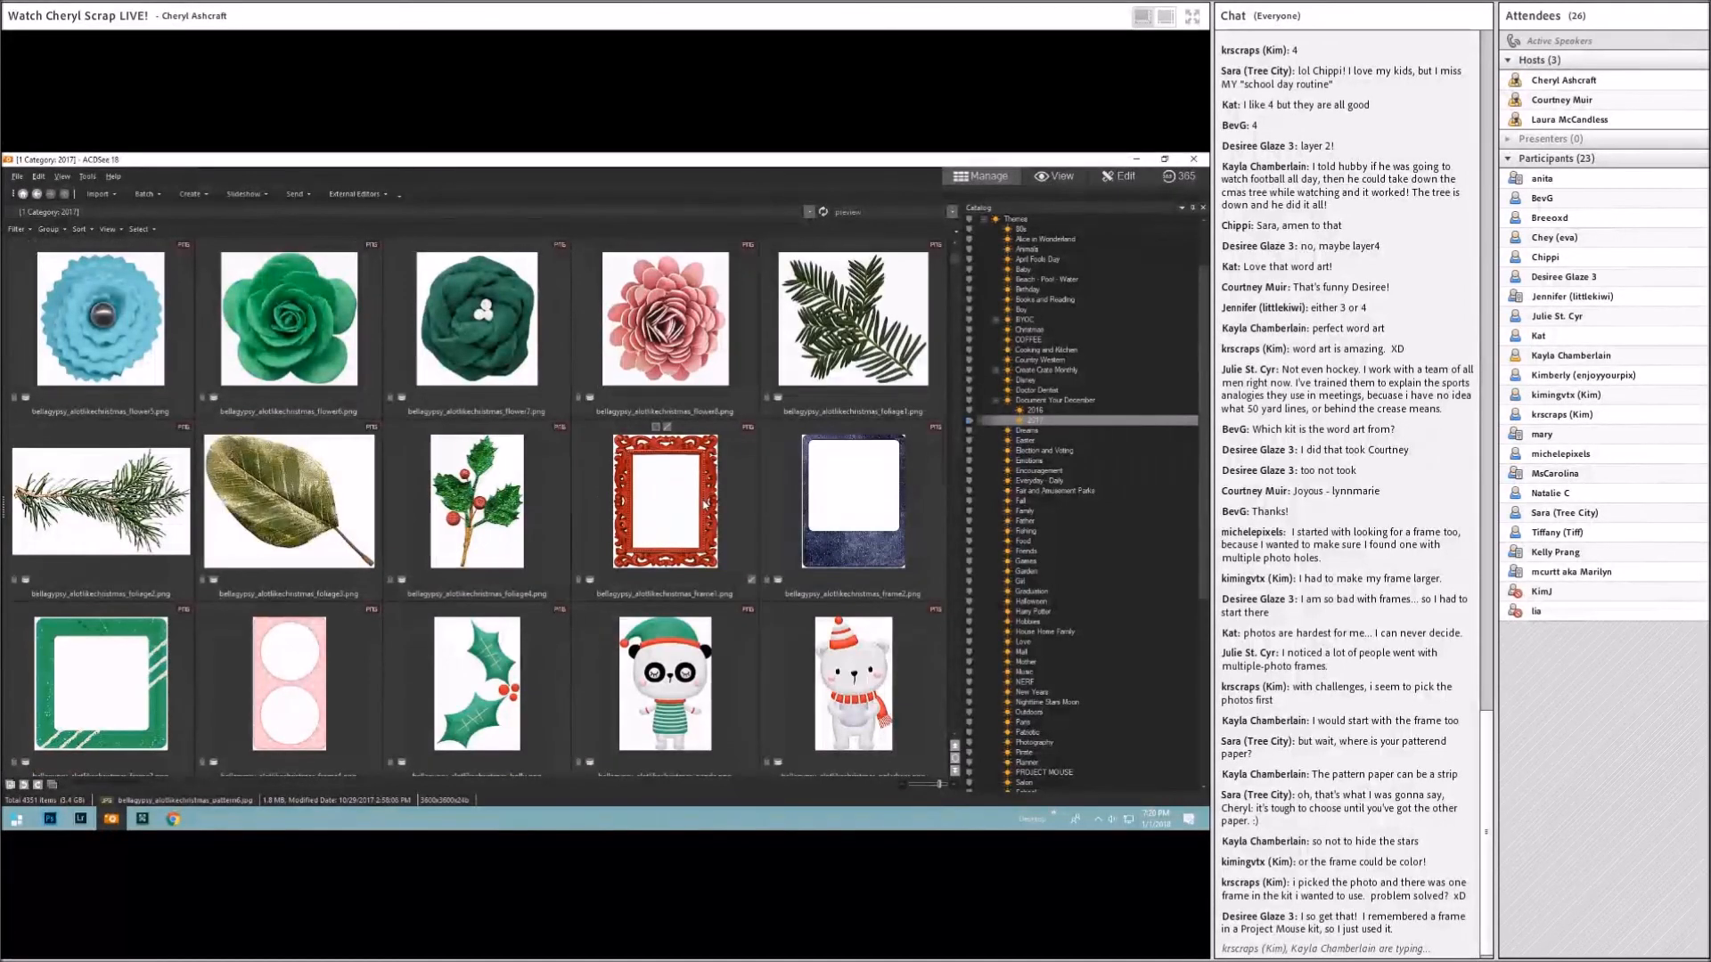
click(811, 505)
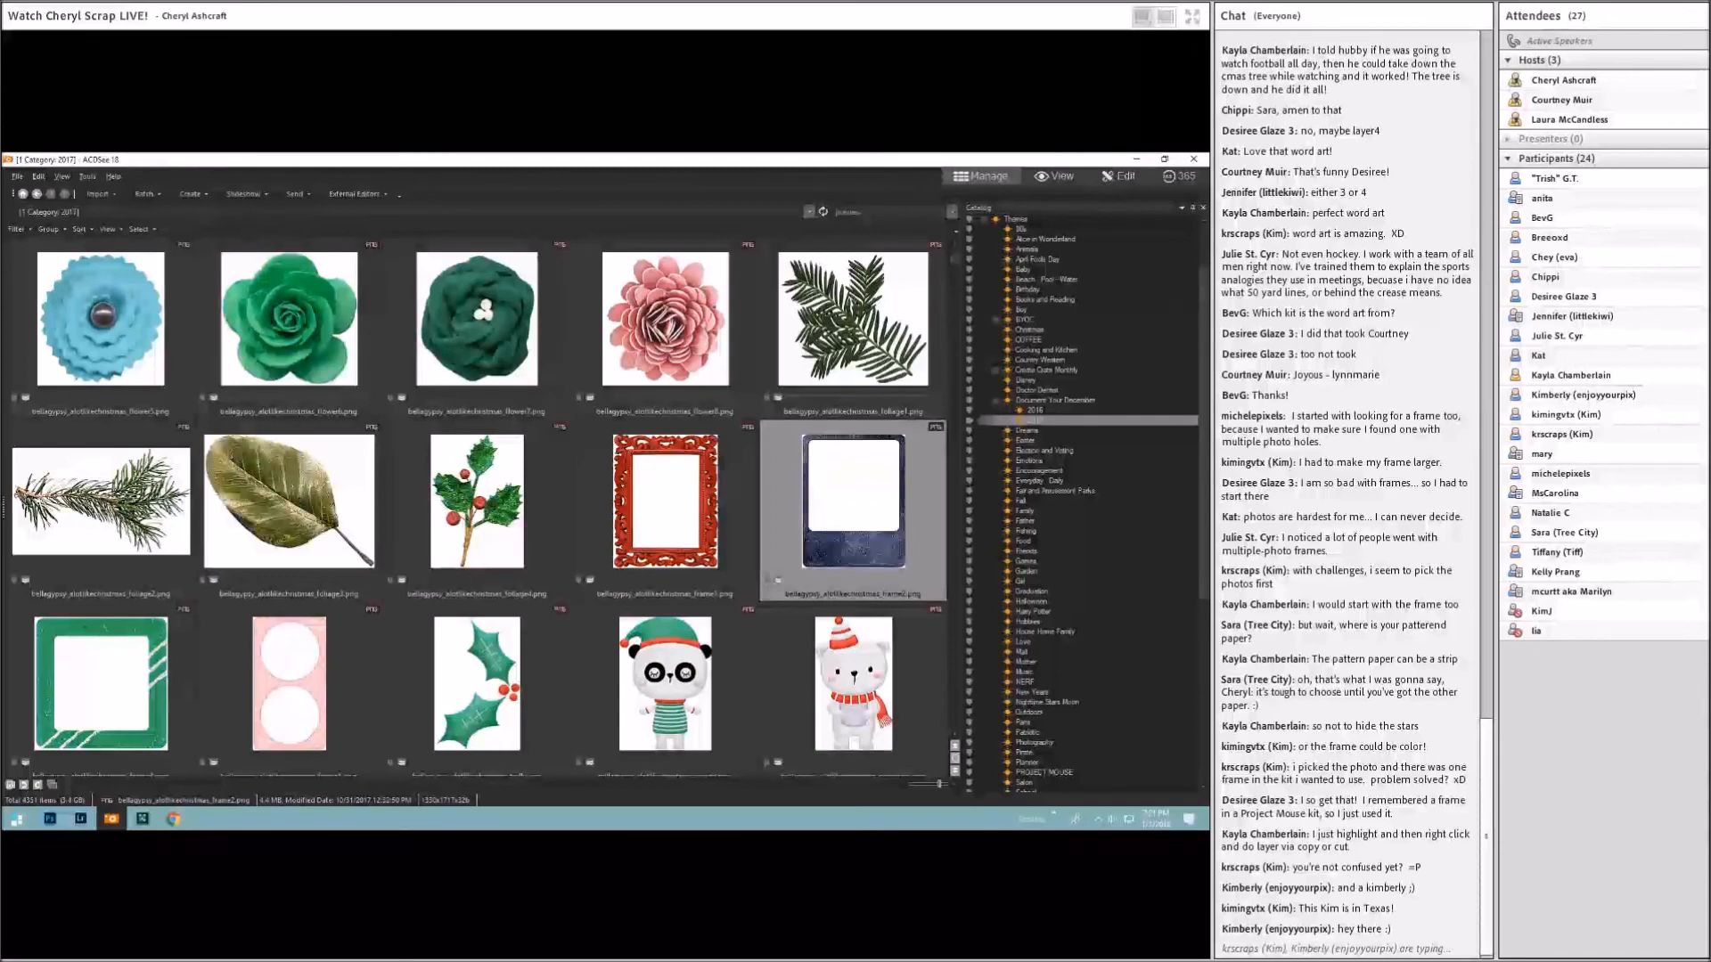
click(687, 510)
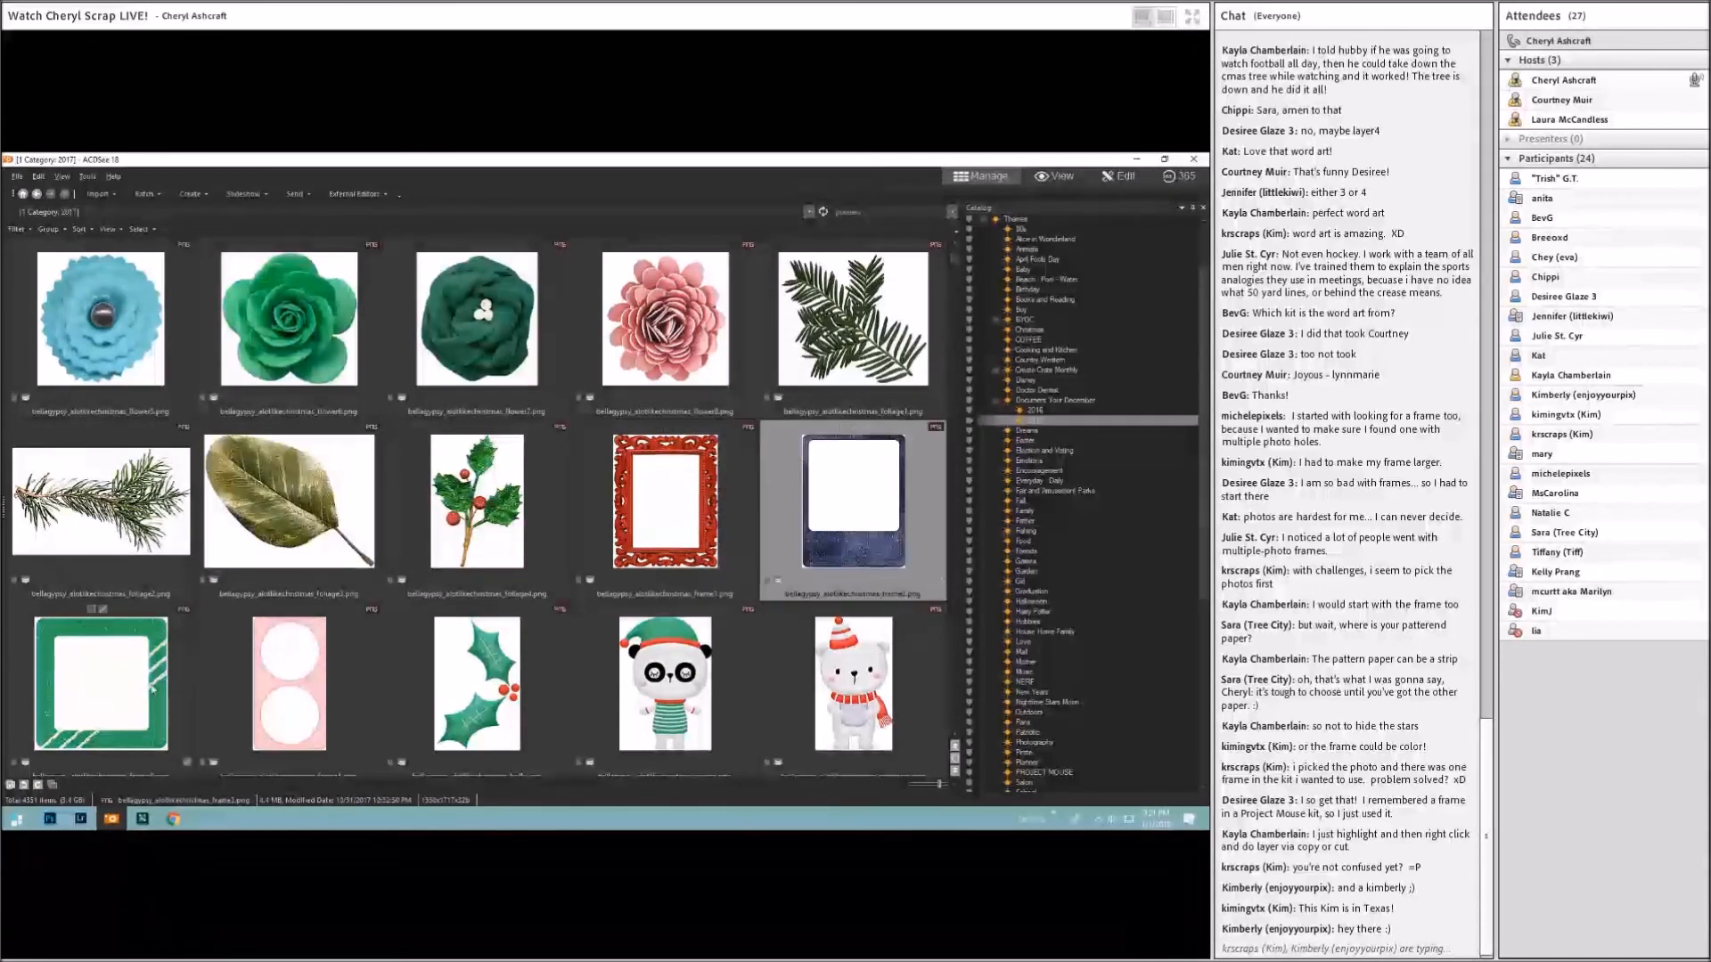
click(155, 650)
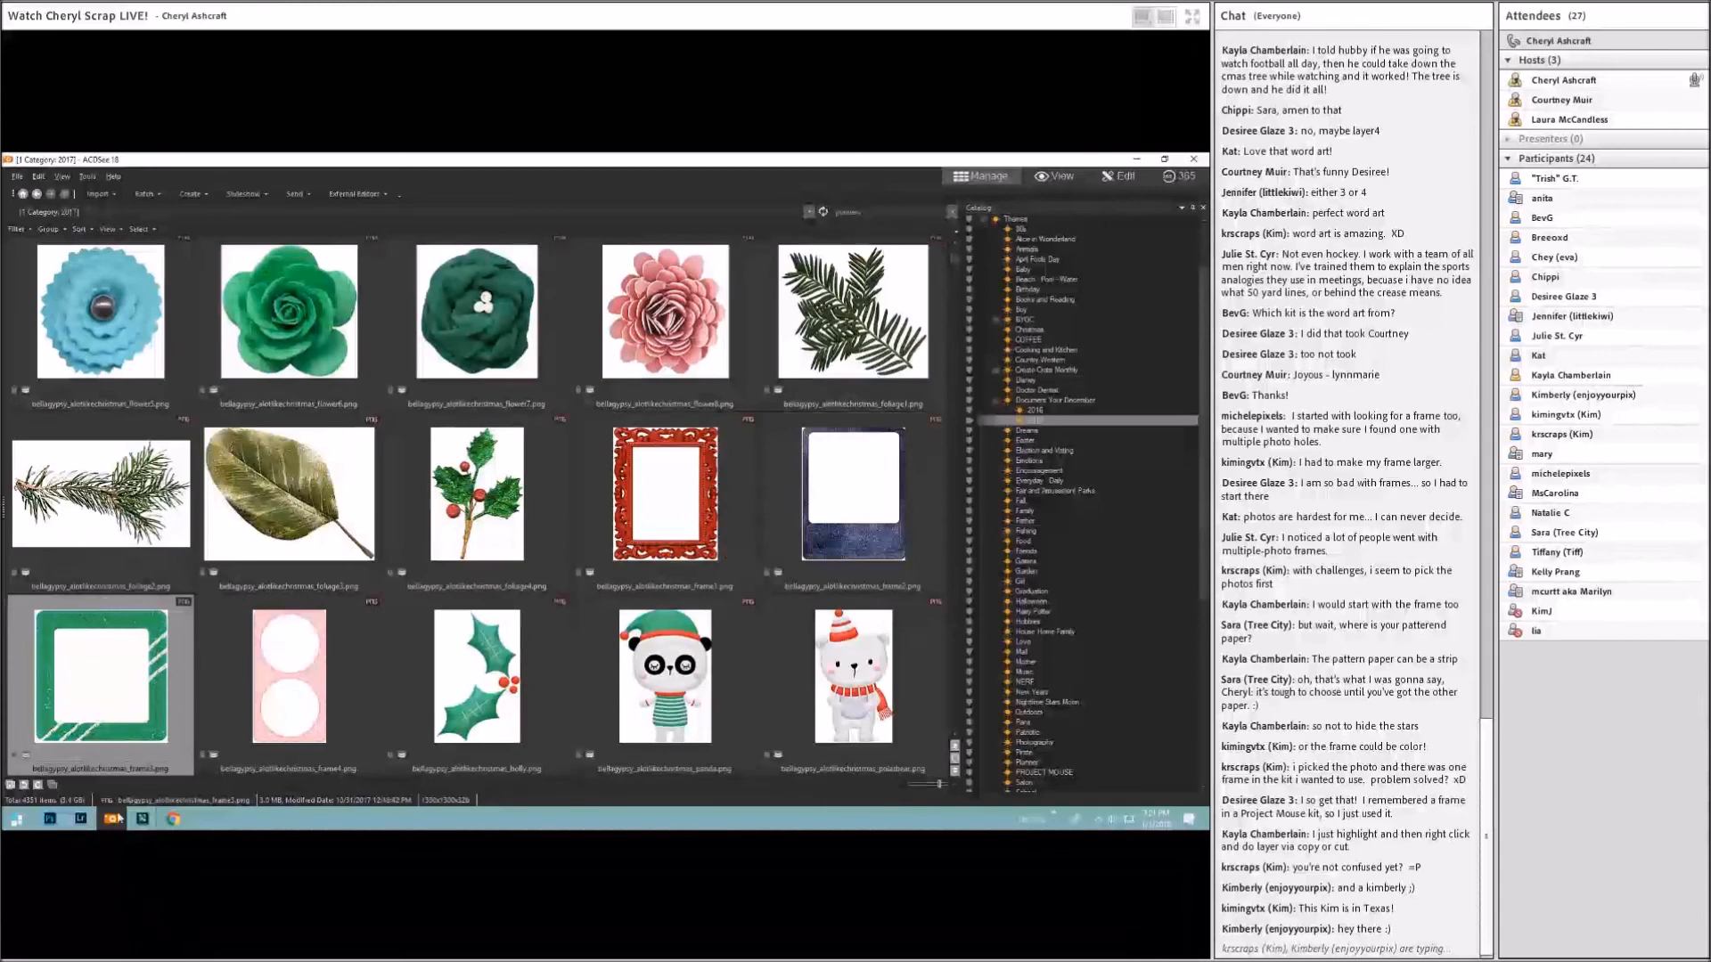
Step: Bring the green square frame onto the scrapbook page in Photoshop and position it behind the two photos
click(49, 818)
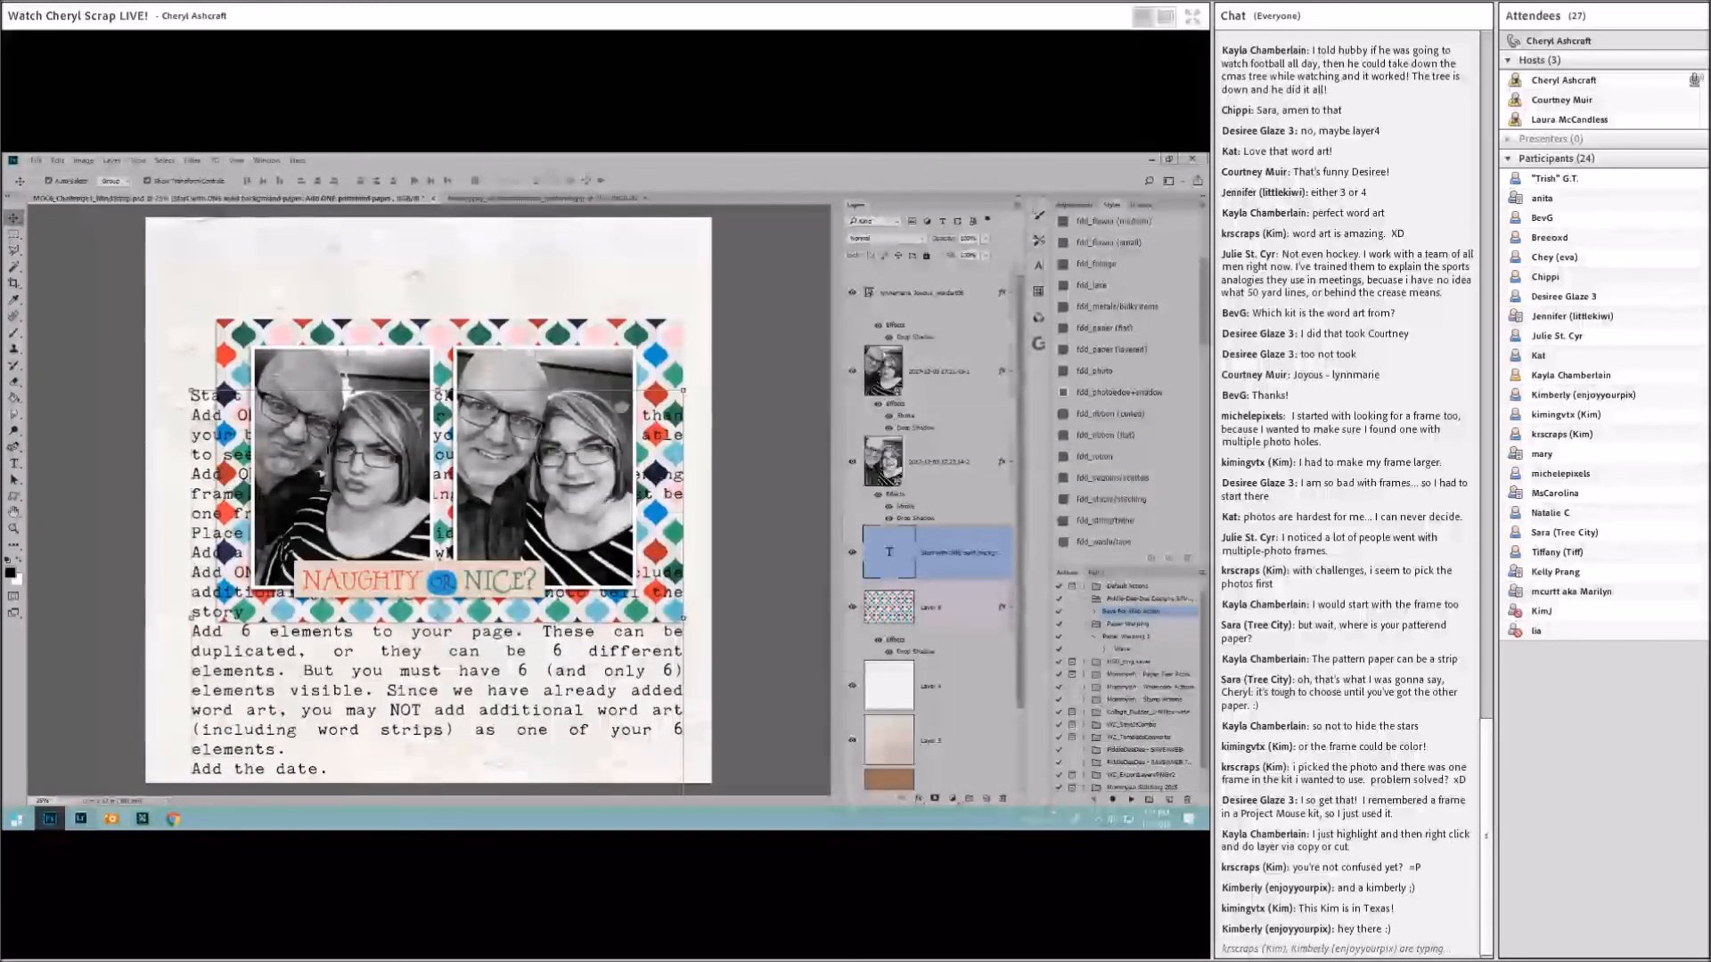
click(111, 818)
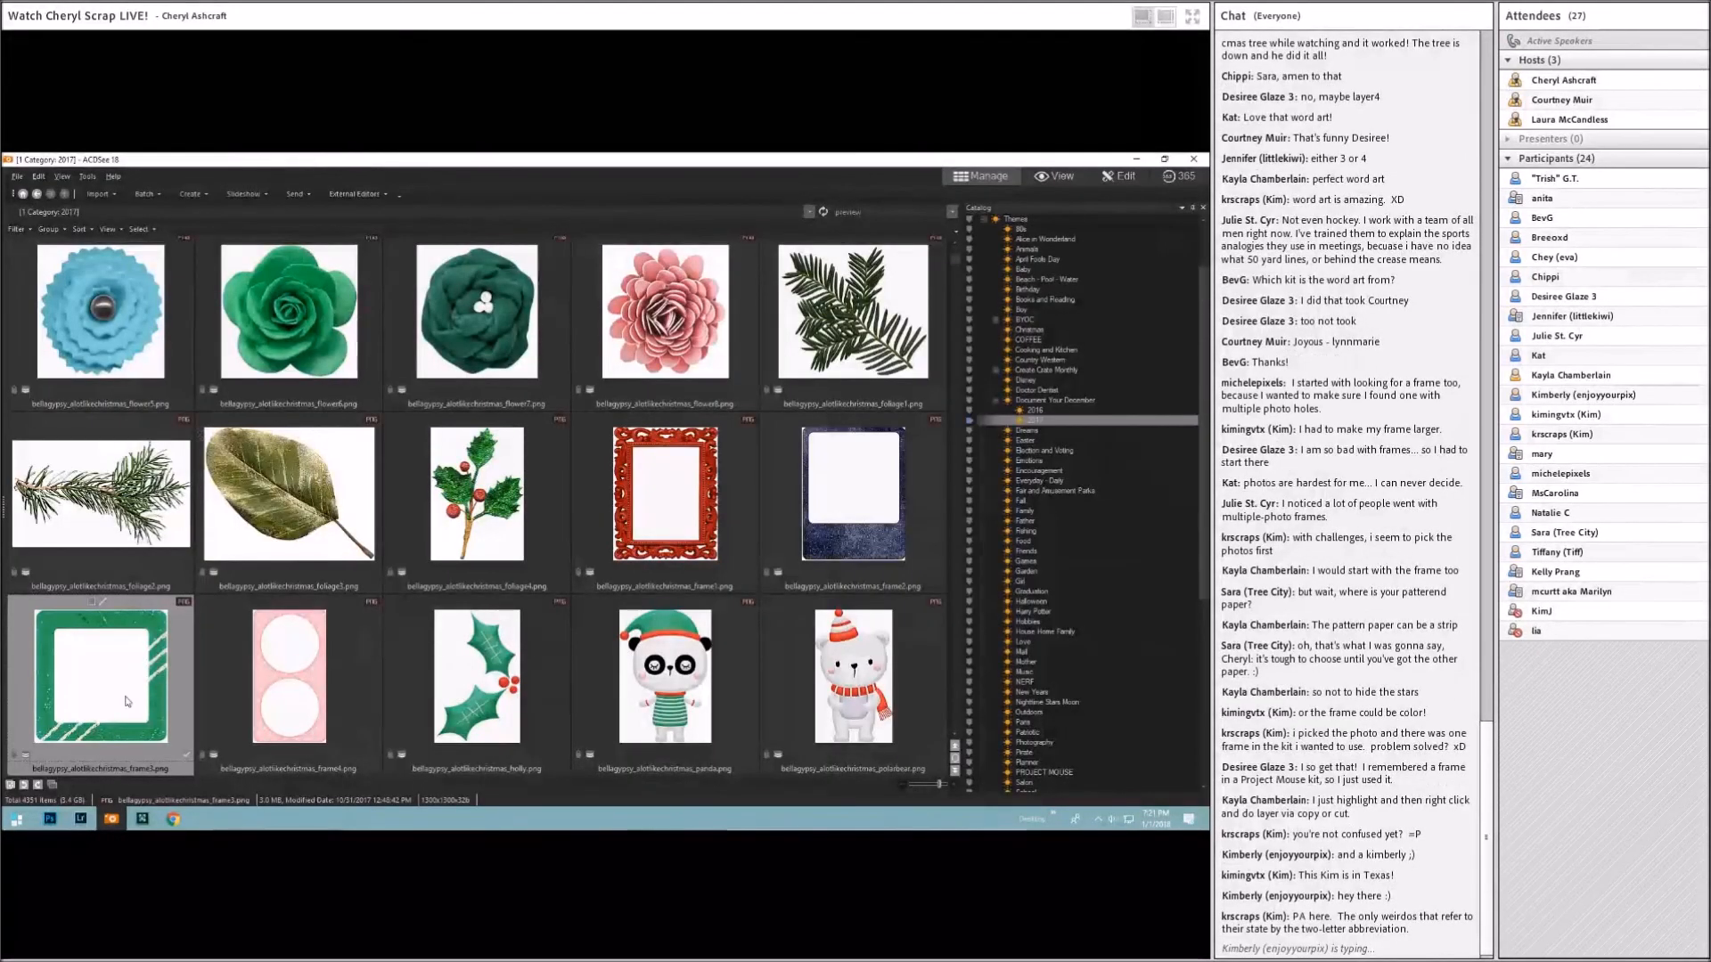
drag(99, 754, 279, 575)
drag(359, 647, 546, 488)
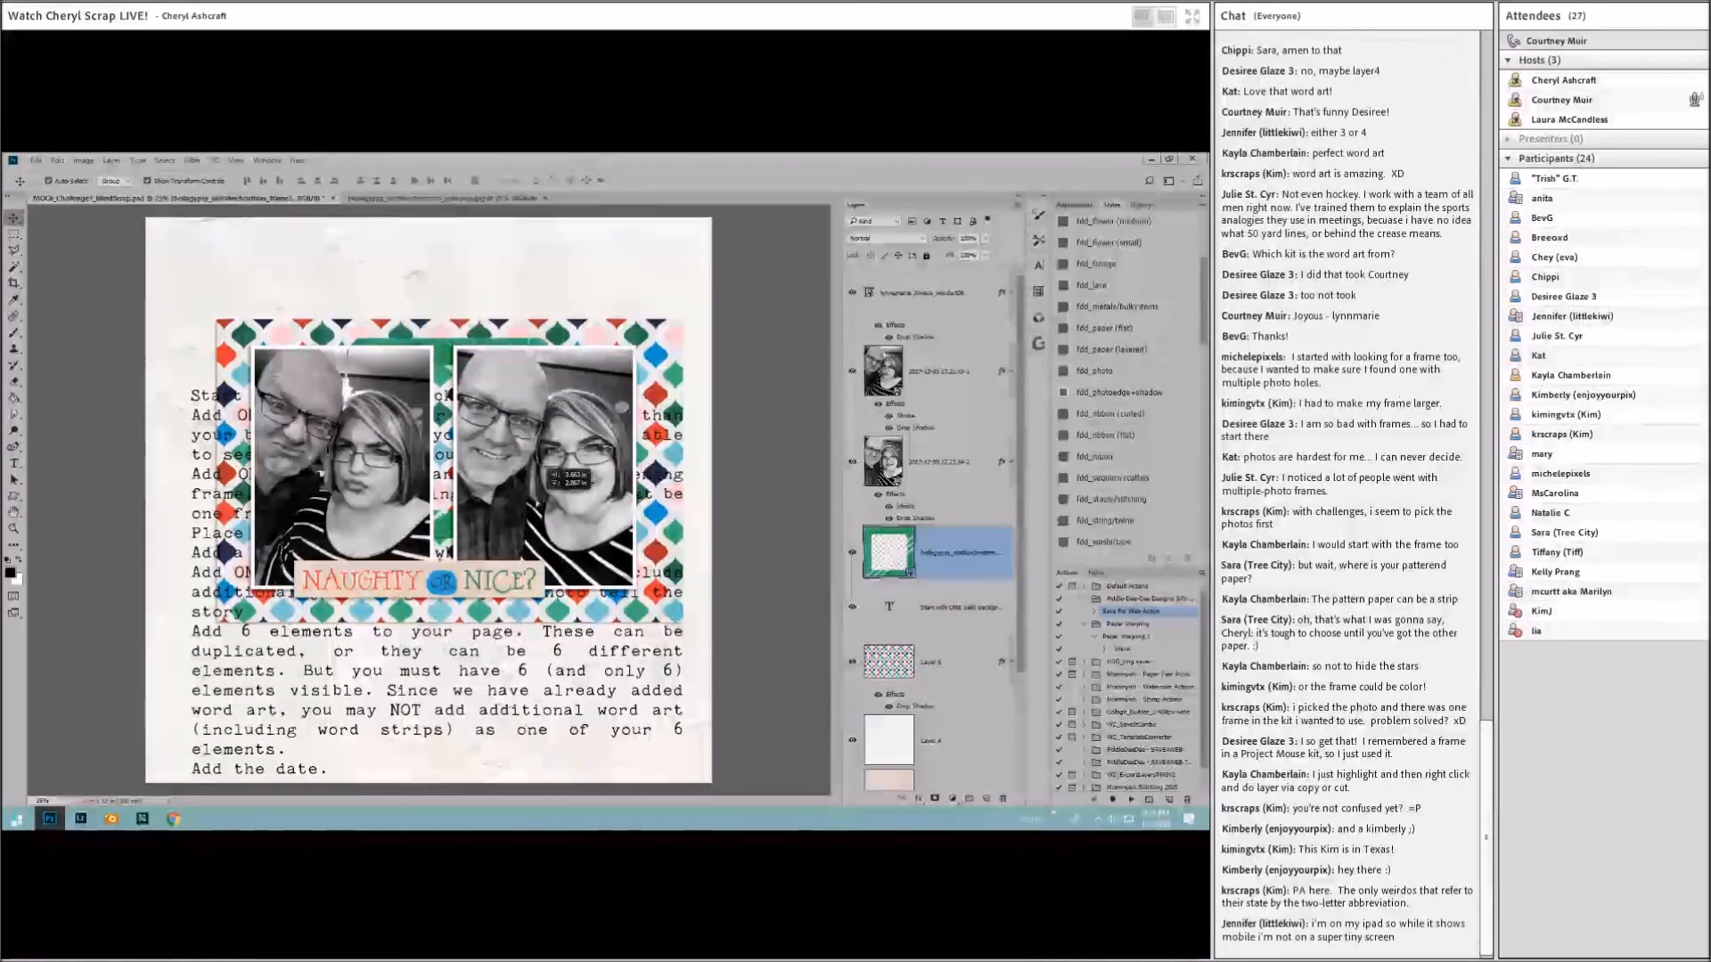
Step: Browse the 2017 category in ACDSee for page elements, past the Christmas kit's hearts, word art, pennants, date tags and alphabets
click(111, 818)
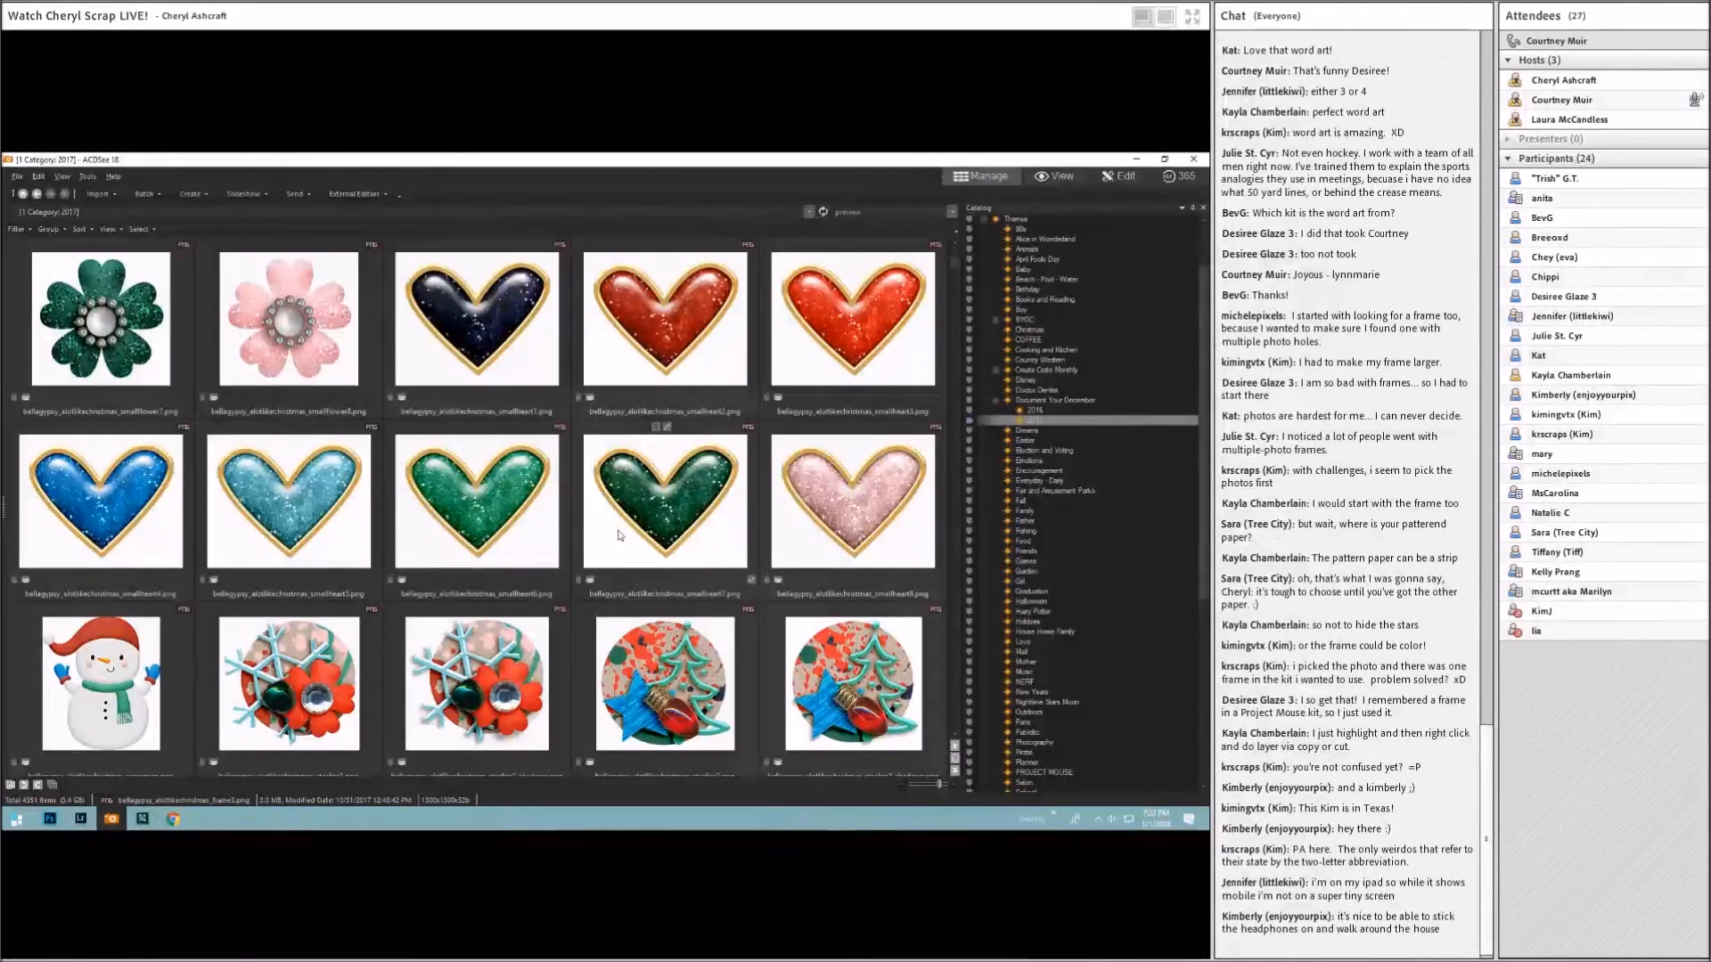
scroll(619, 535, down, 5)
scroll(619, 535, down, 5)
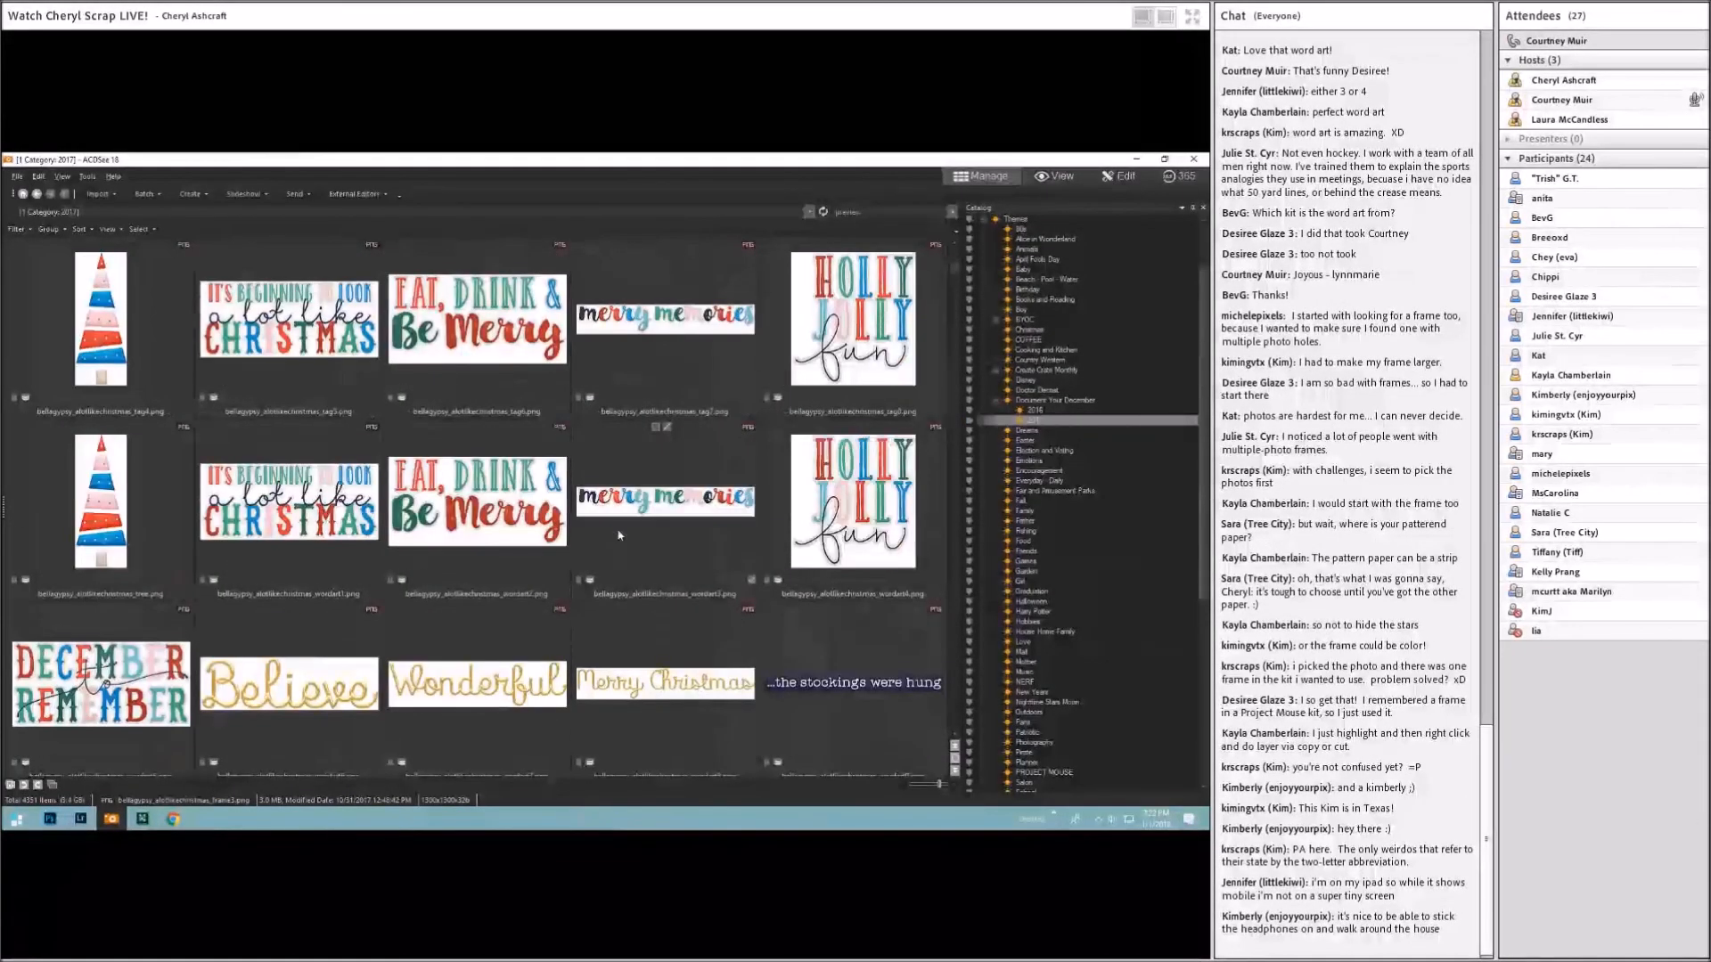
scroll(620, 535, down, 3)
scroll(620, 534, down, 5)
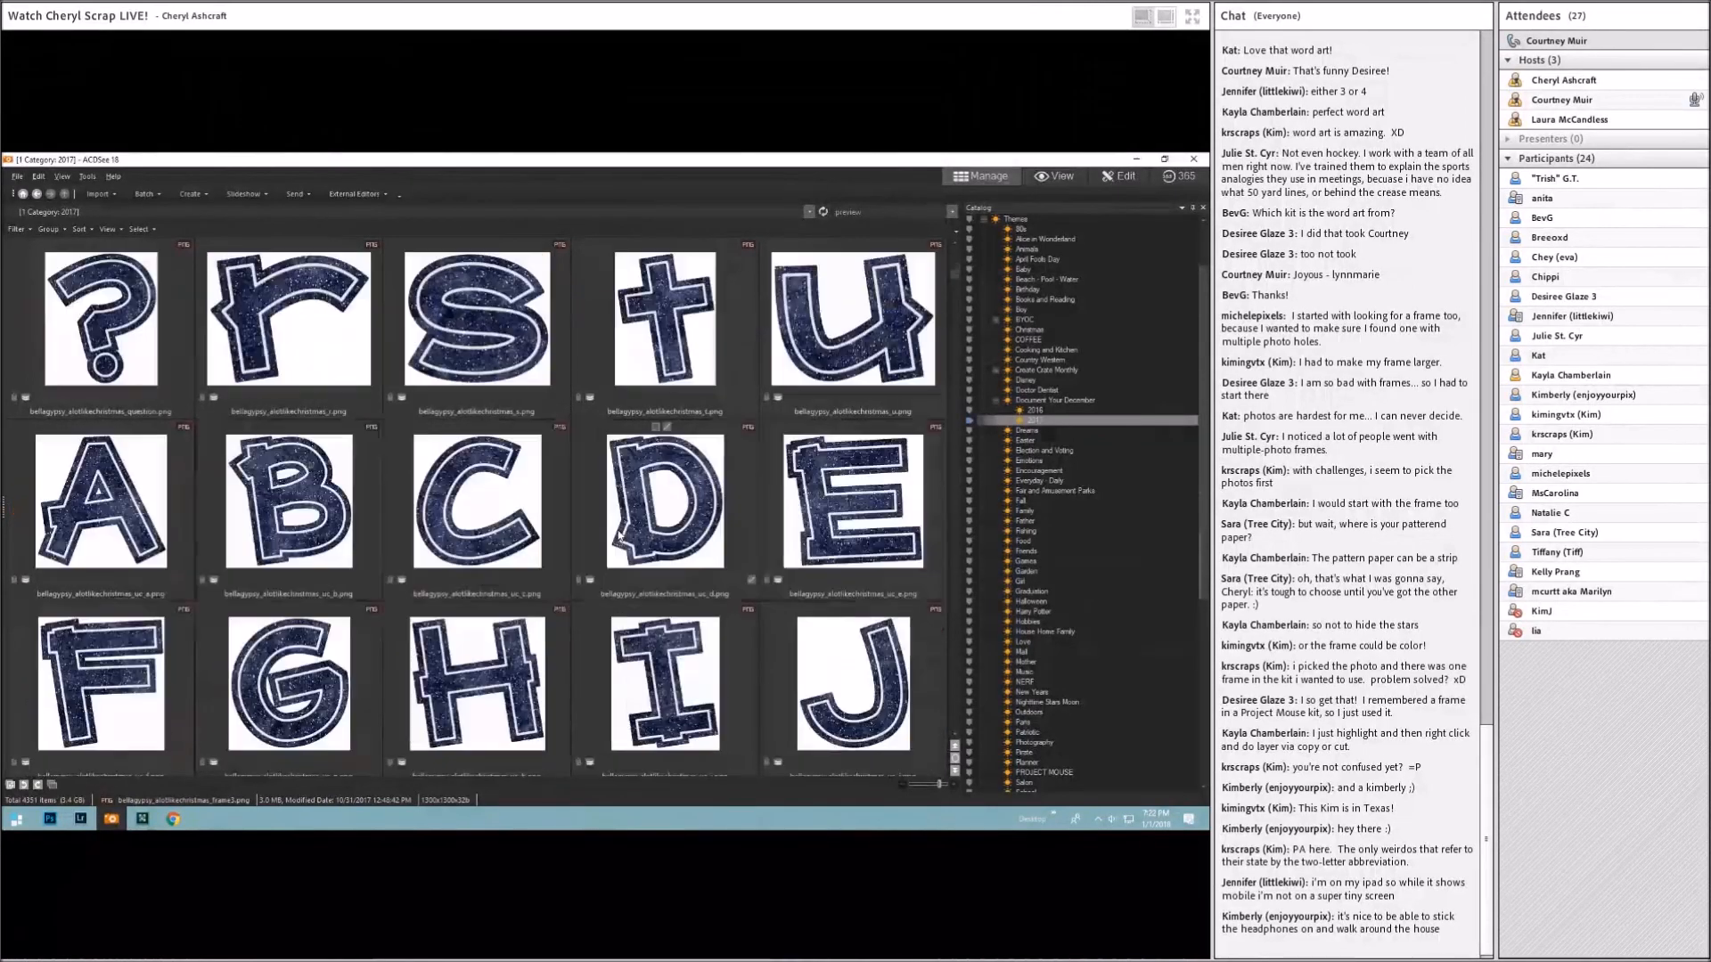
scroll(620, 534, down, 4)
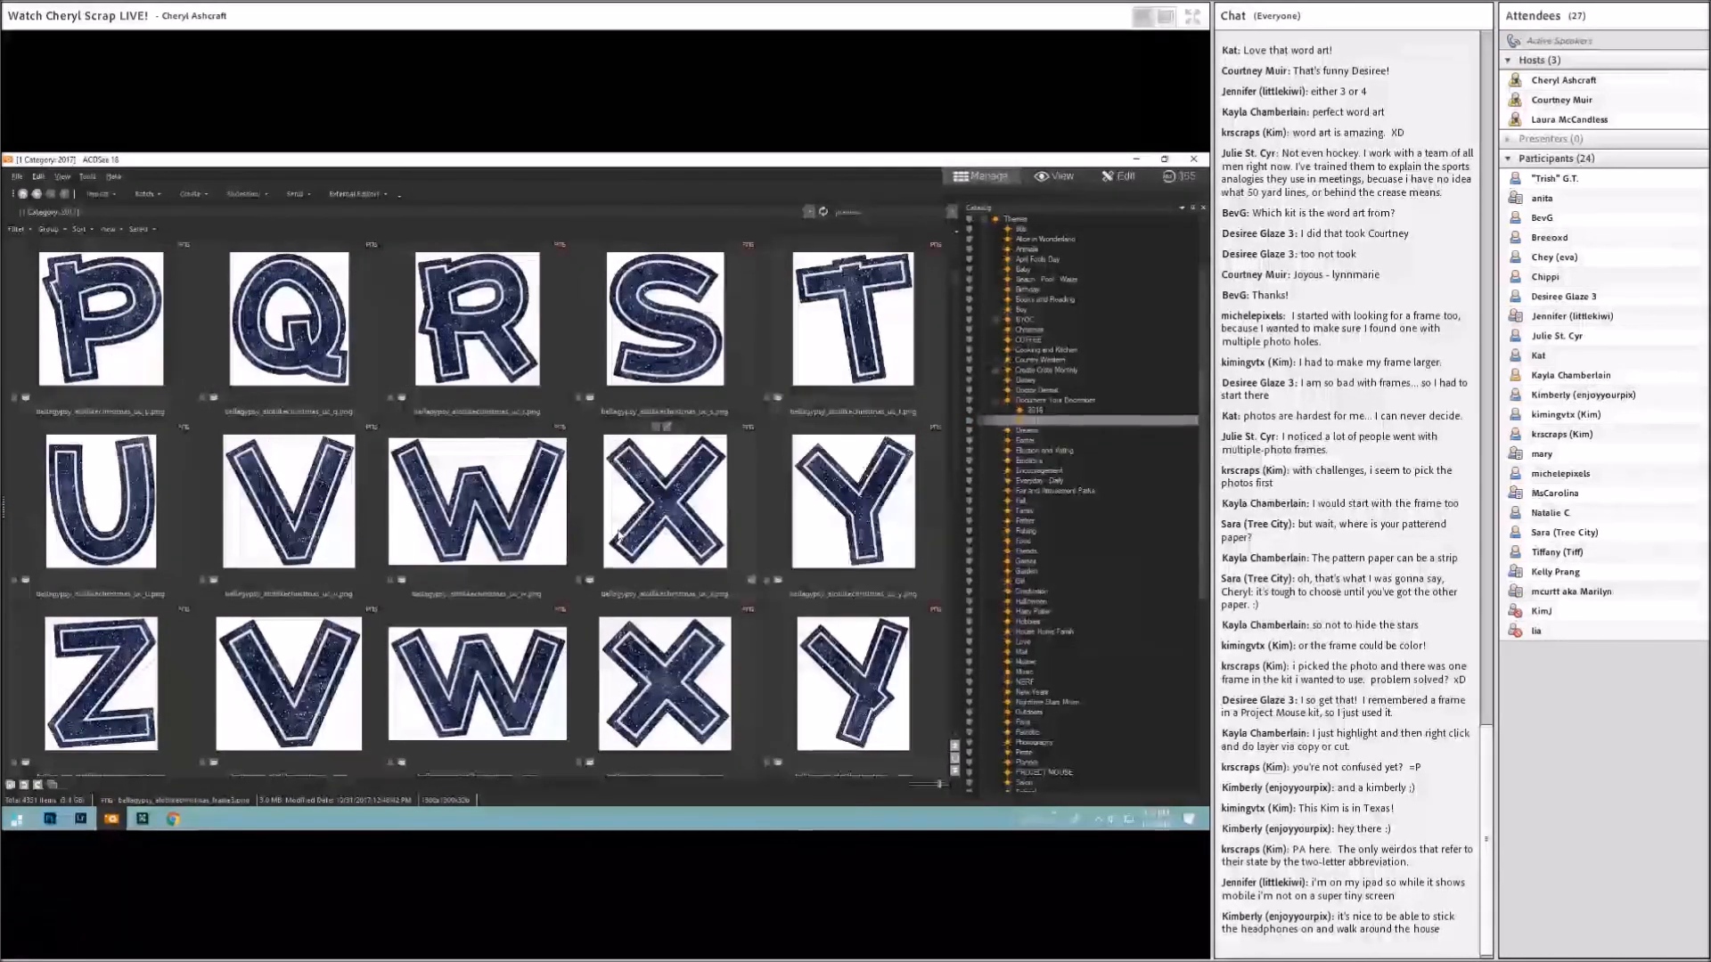
scroll(619, 534, down, 5)
scroll(621, 538, down, 5)
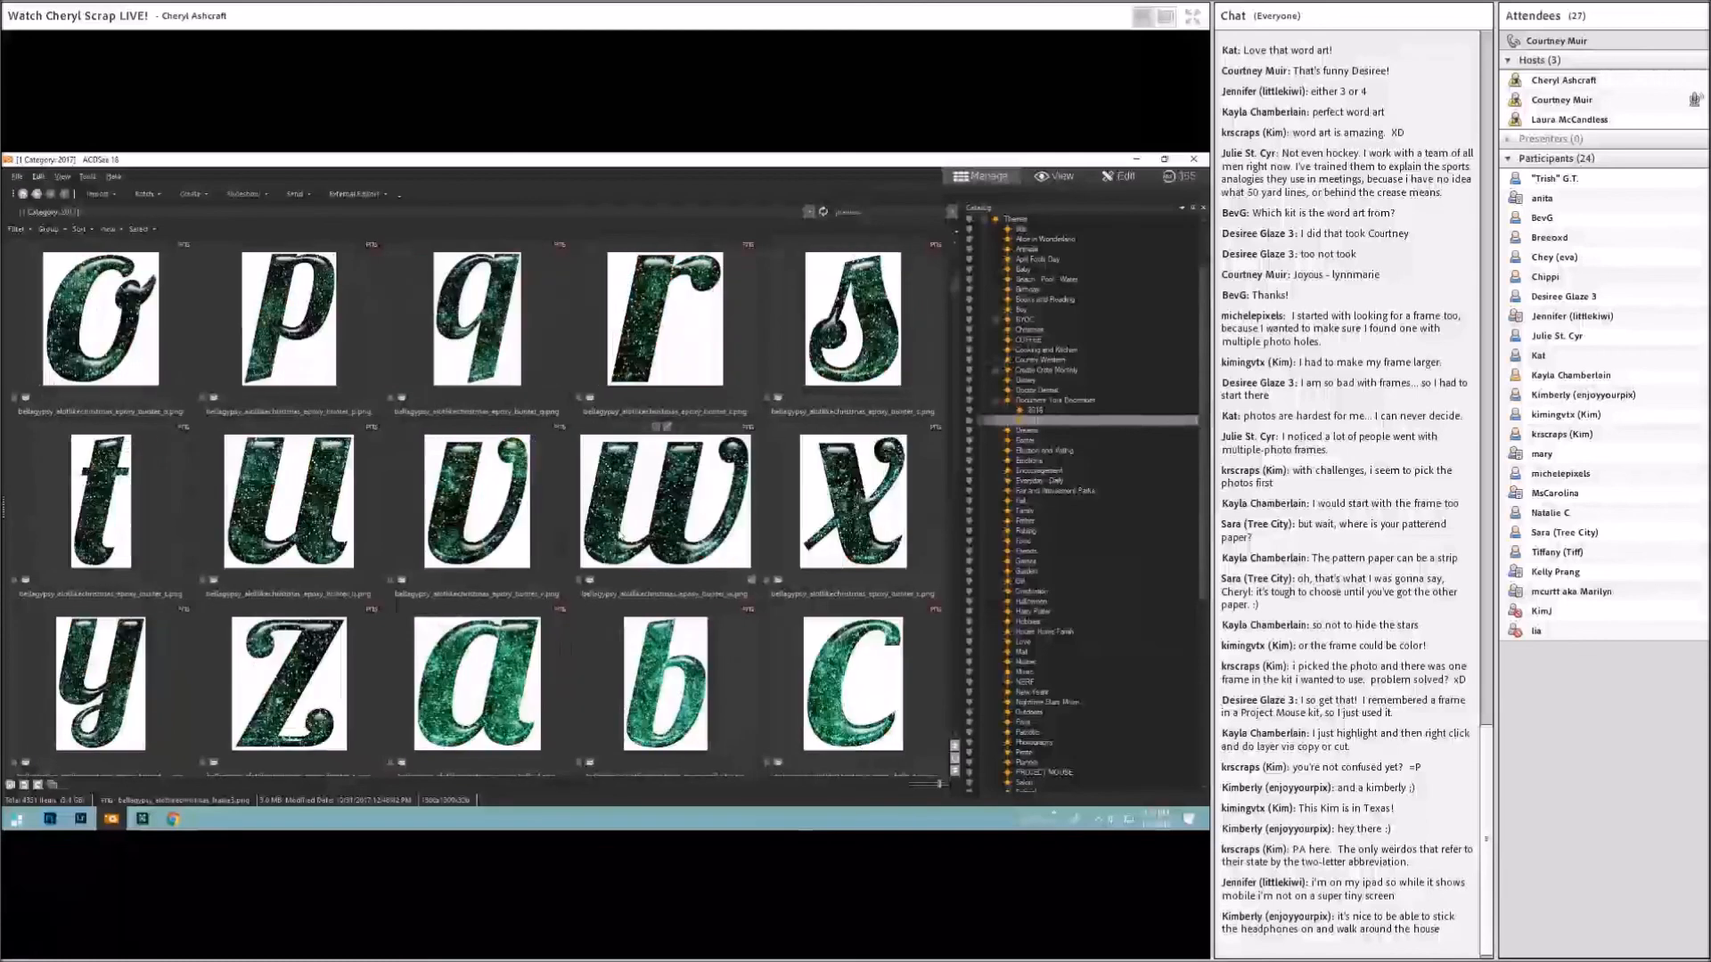
scroll(616, 532, down, 5)
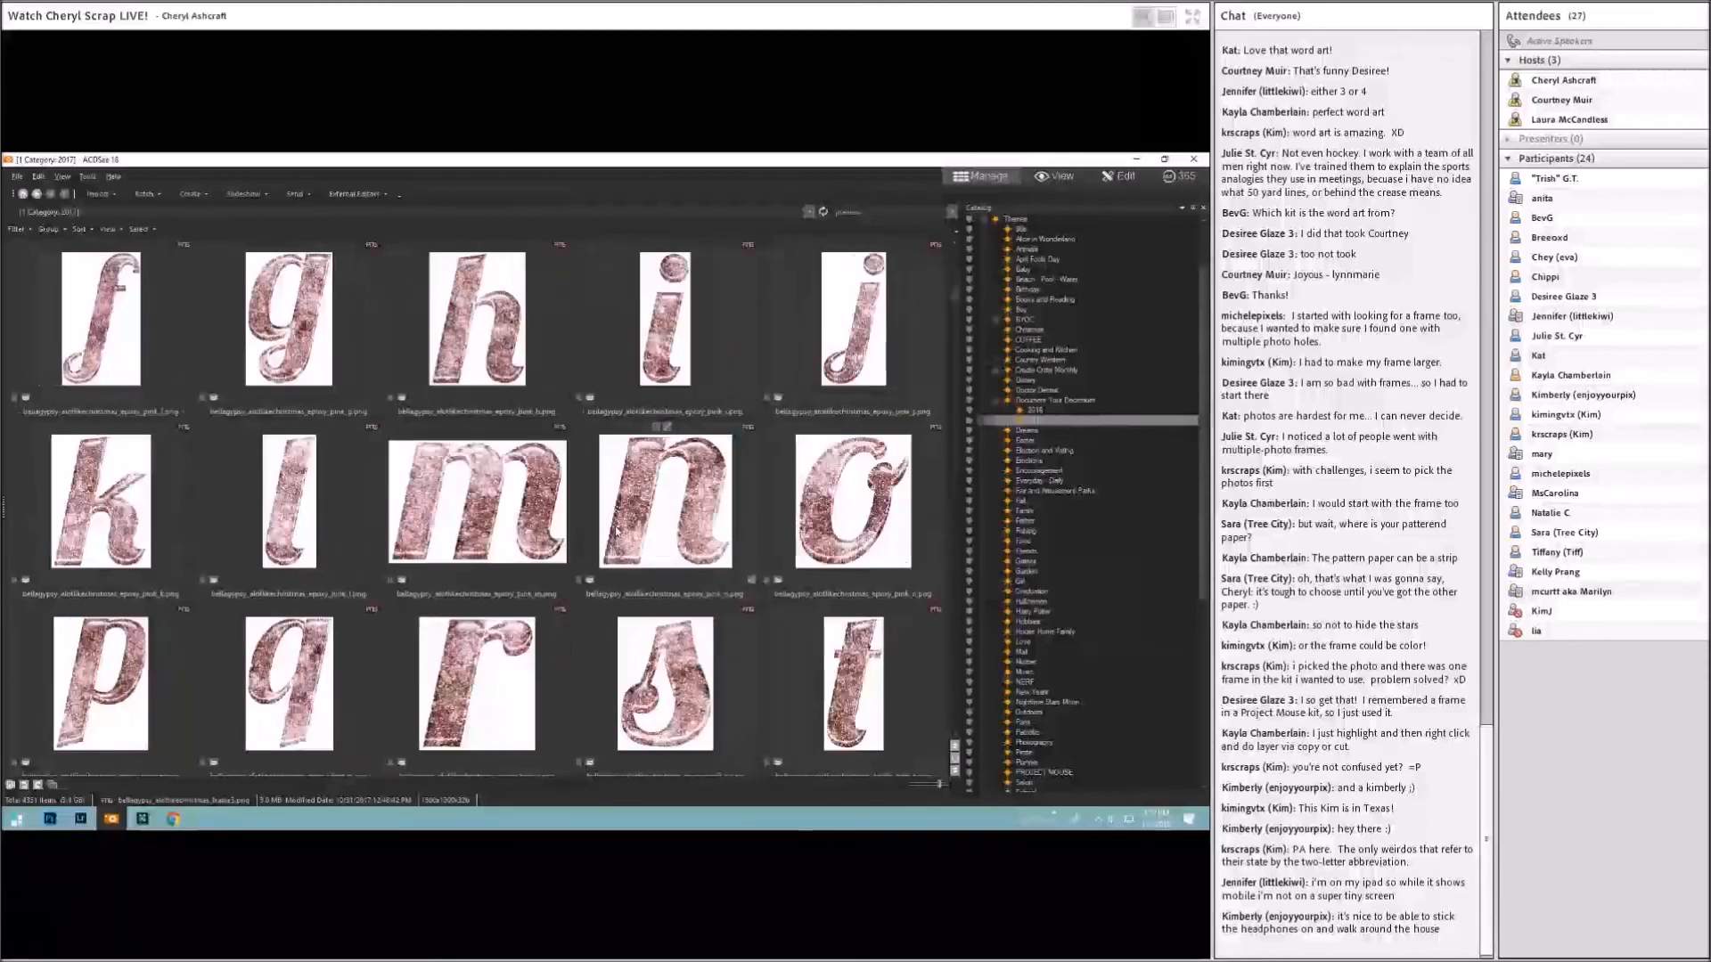
scroll(616, 532, down, 5)
scroll(616, 532, down, 5)
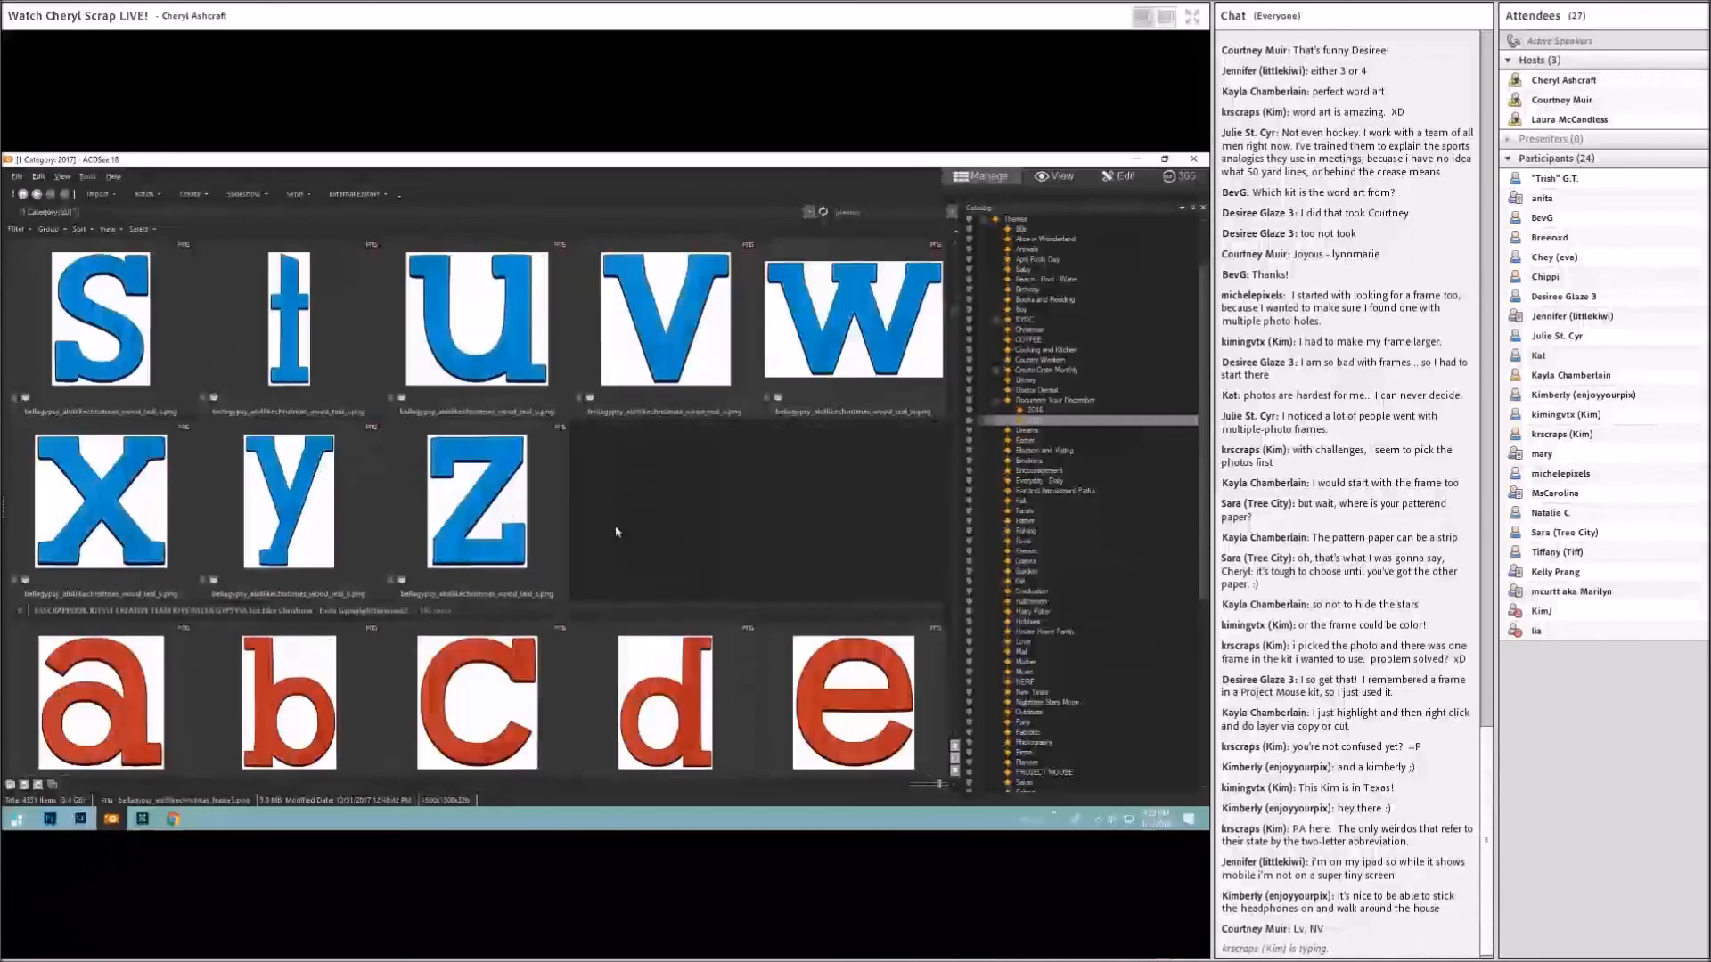
scroll(617, 532, down, 10)
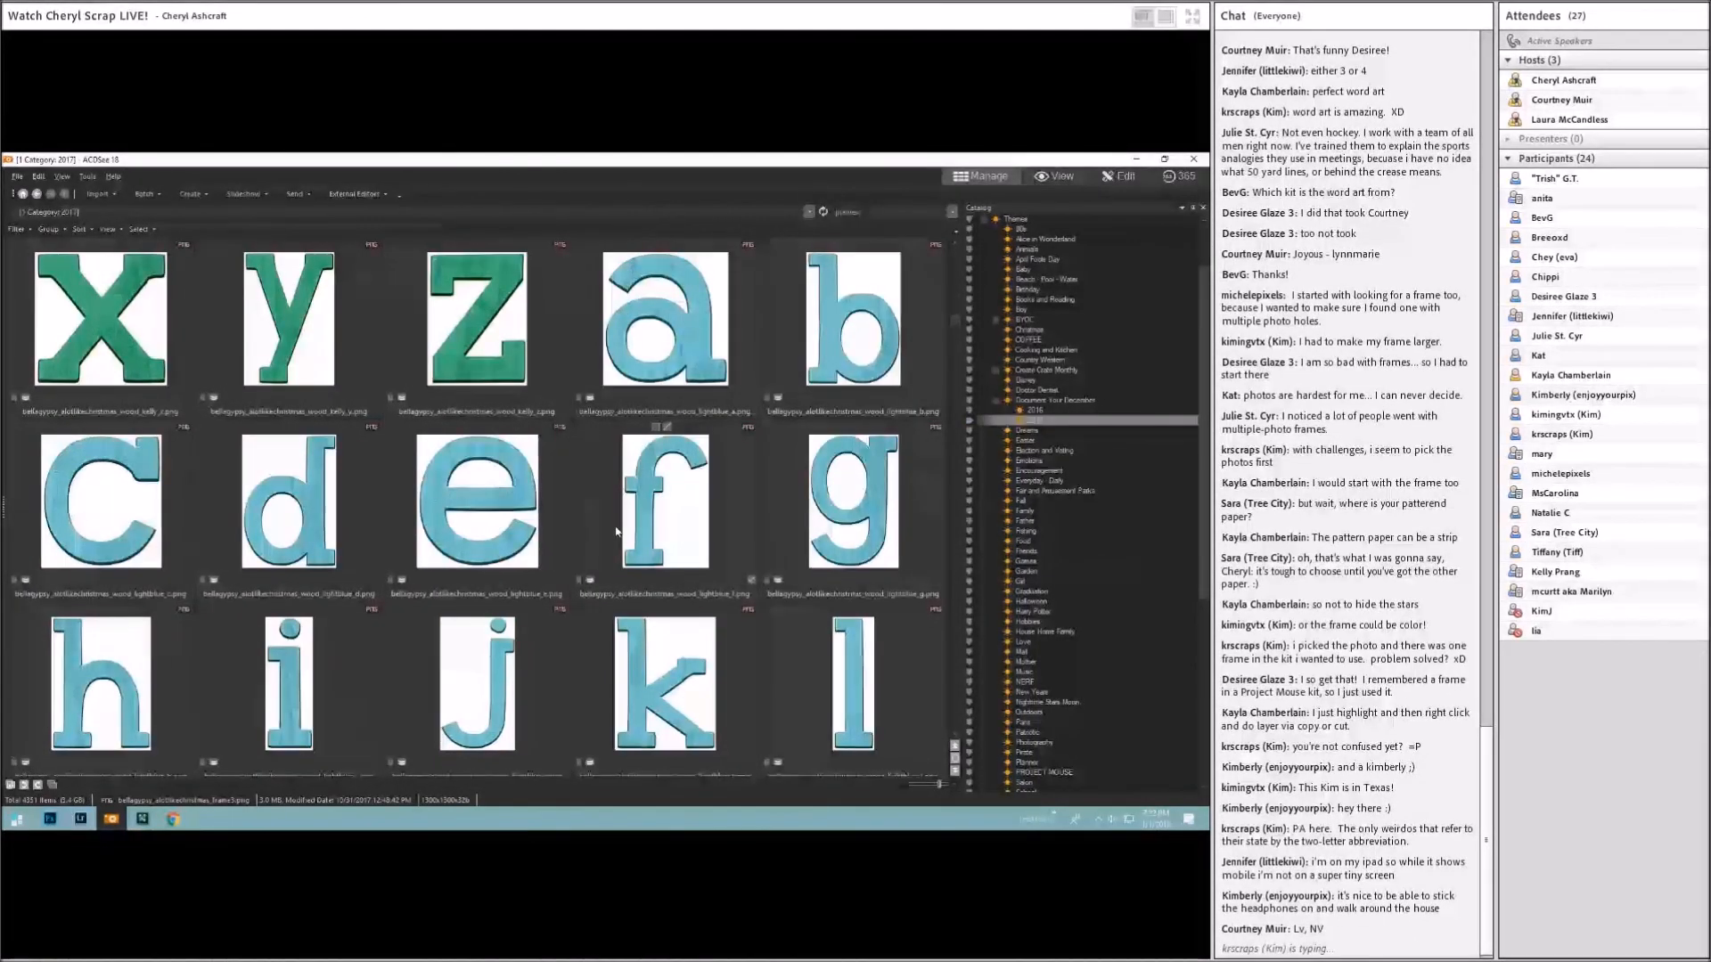
scroll(617, 532, down, 3)
scroll(617, 532, down, 5)
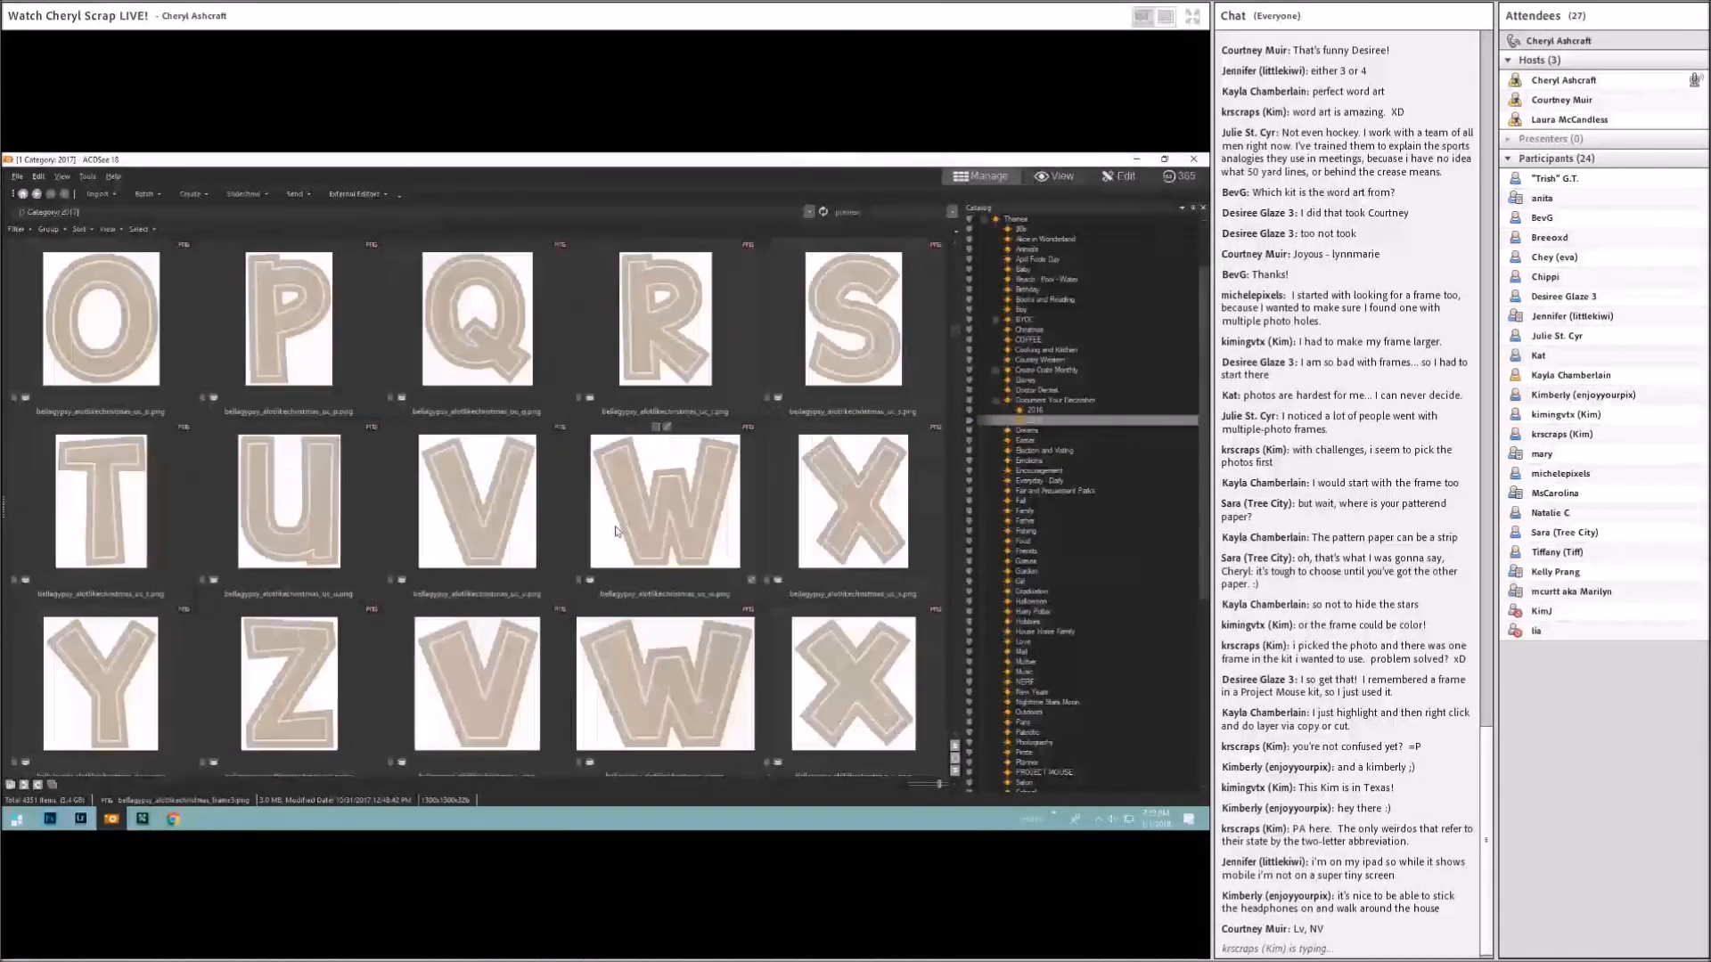
scroll(617, 532, down, 3)
scroll(617, 532, down, 3)
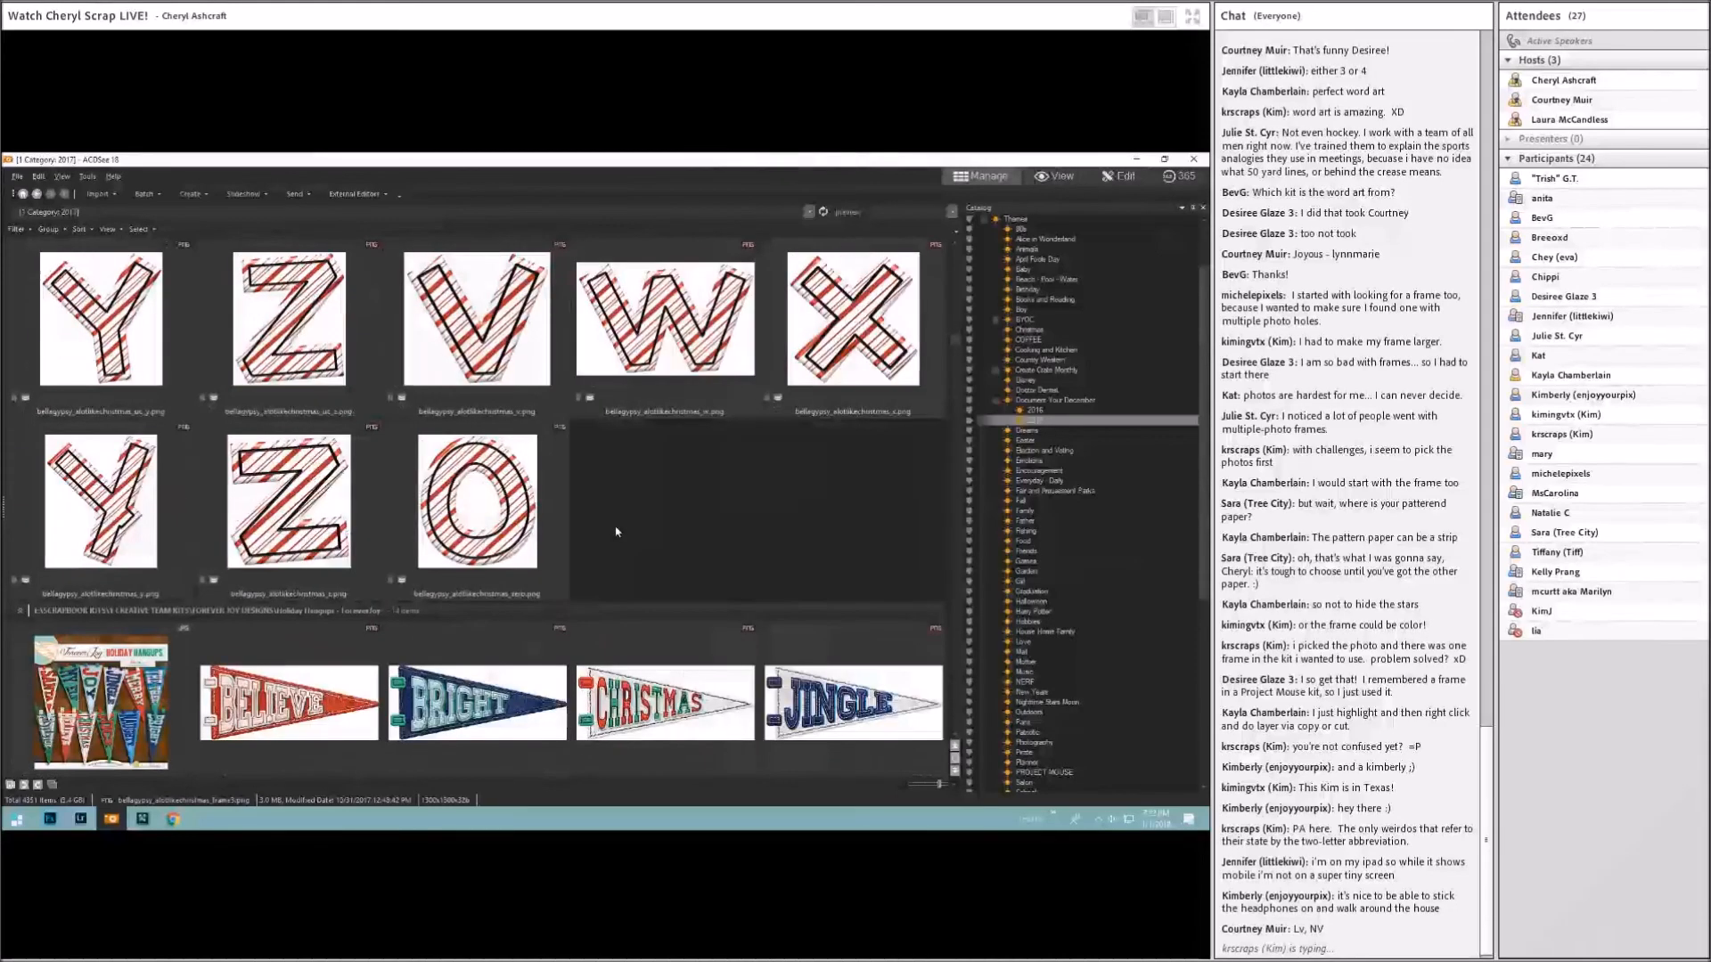
scroll(616, 532, down, 3)
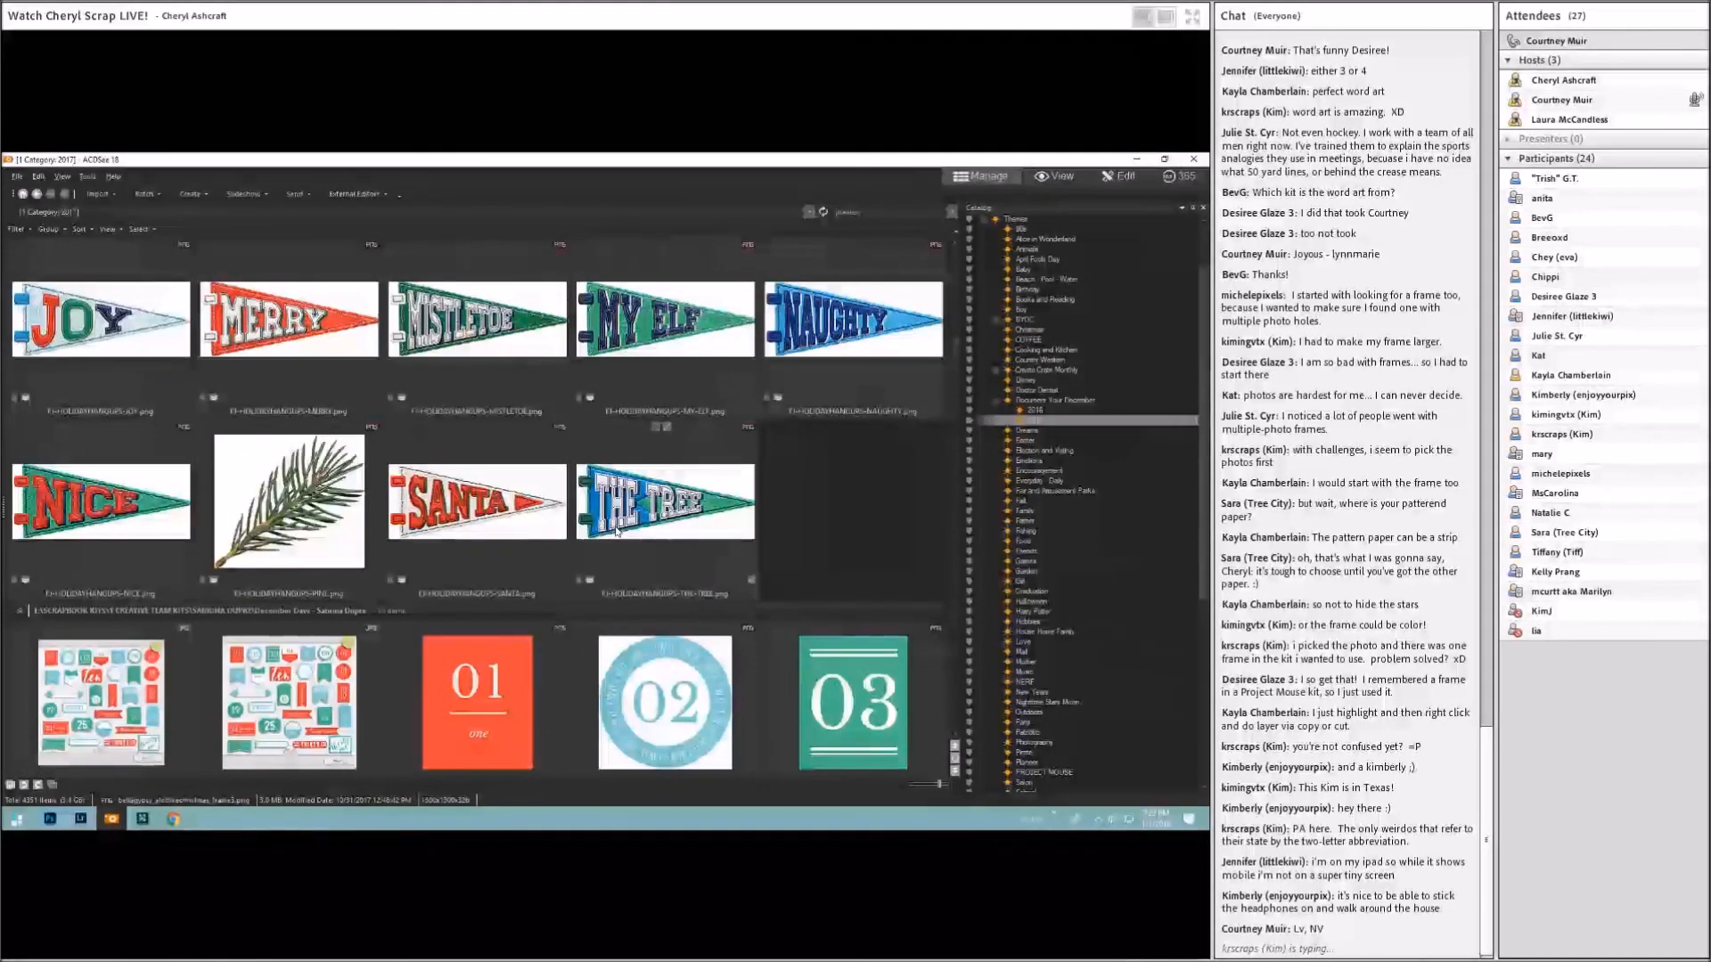
scroll(617, 532, down, 3)
scroll(615, 526, down, 3)
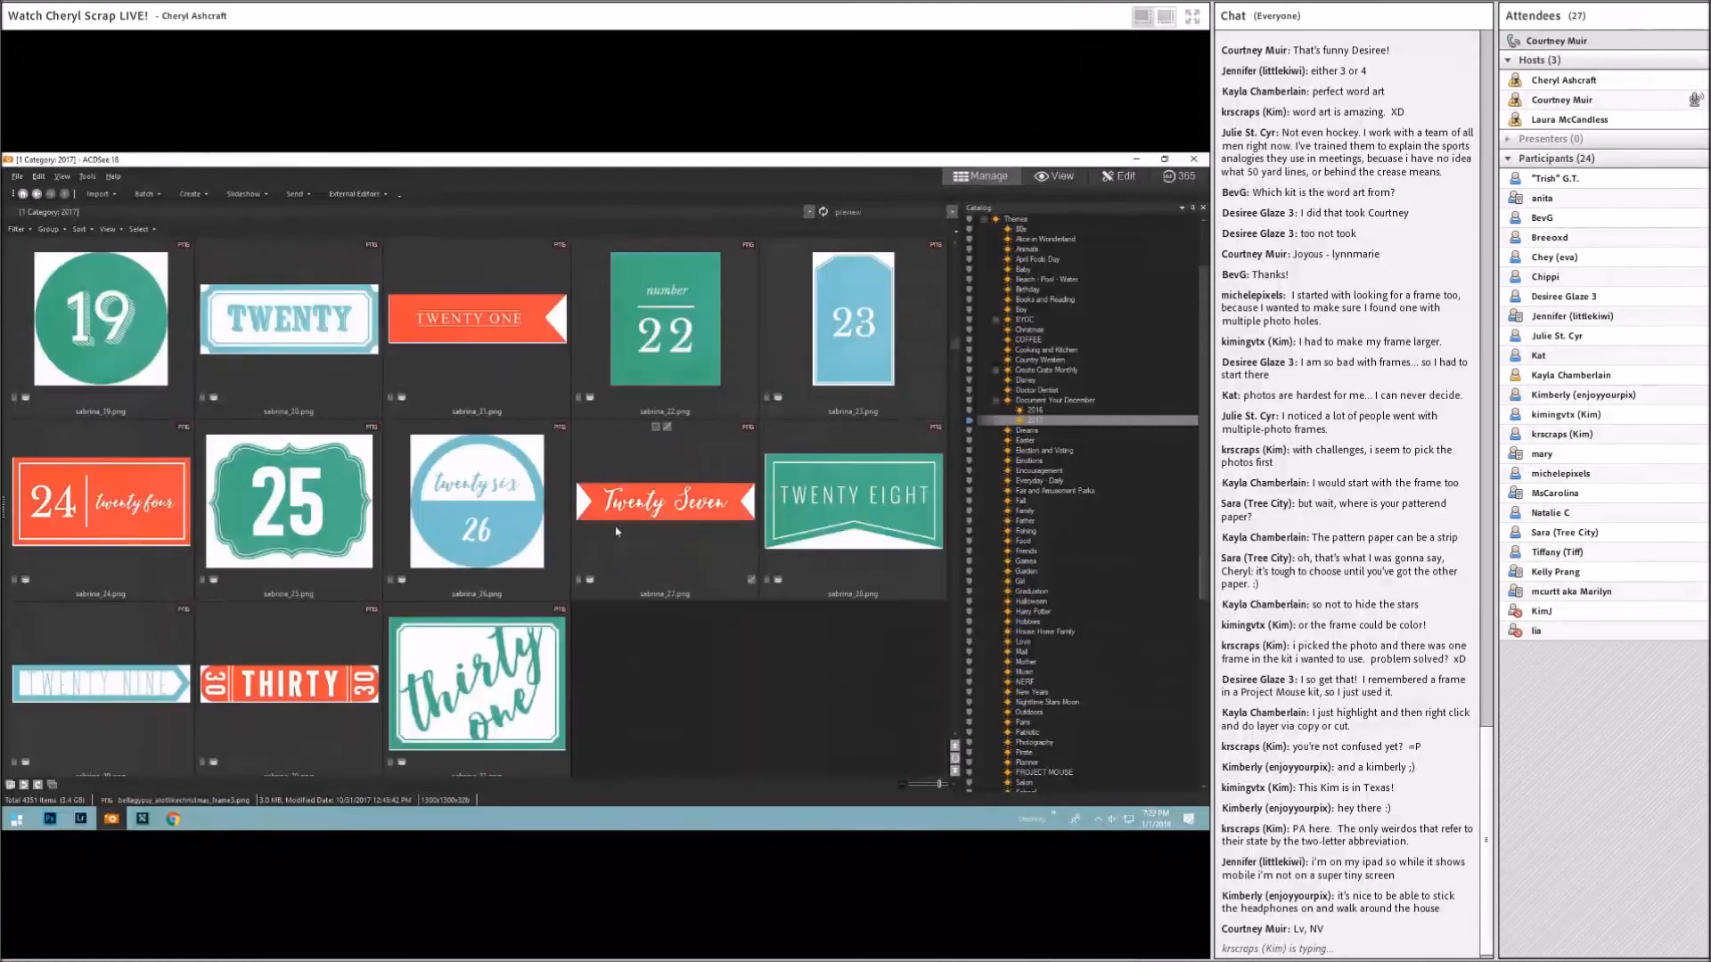
scroll(579, 527, up, 6)
scroll(523, 530, down, 9)
scroll(523, 529, down, 5)
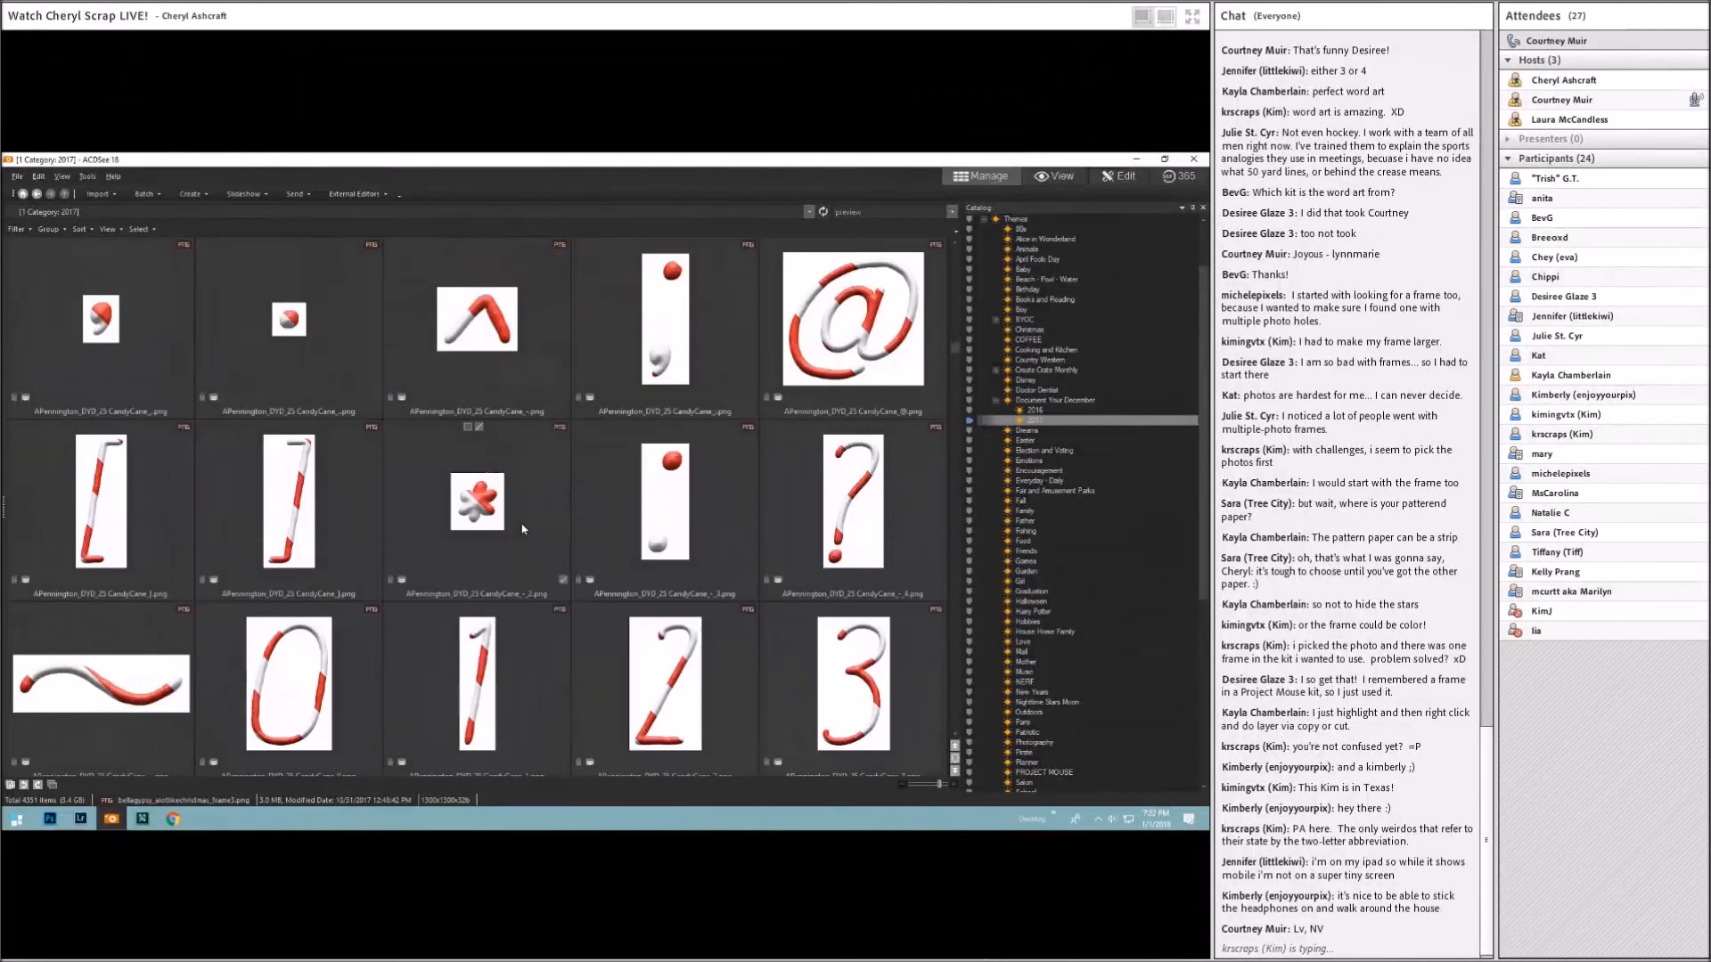
scroll(523, 530, down, 10)
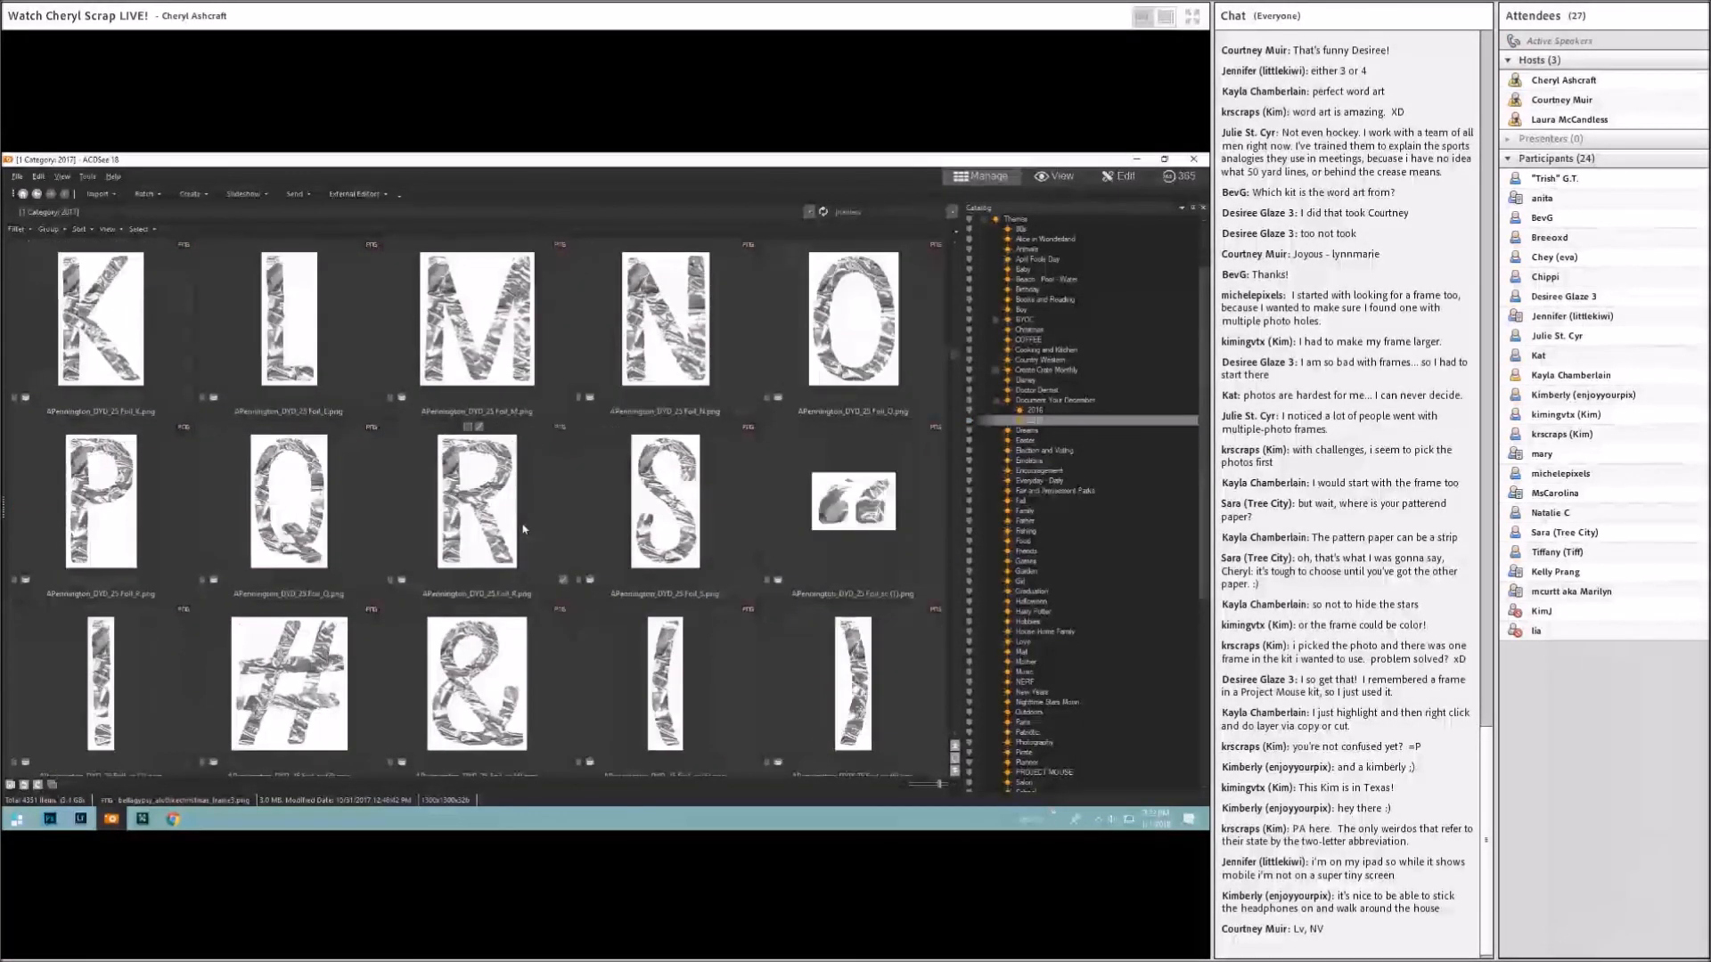
scroll(514, 528, up, 2)
scroll(515, 527, down, 5)
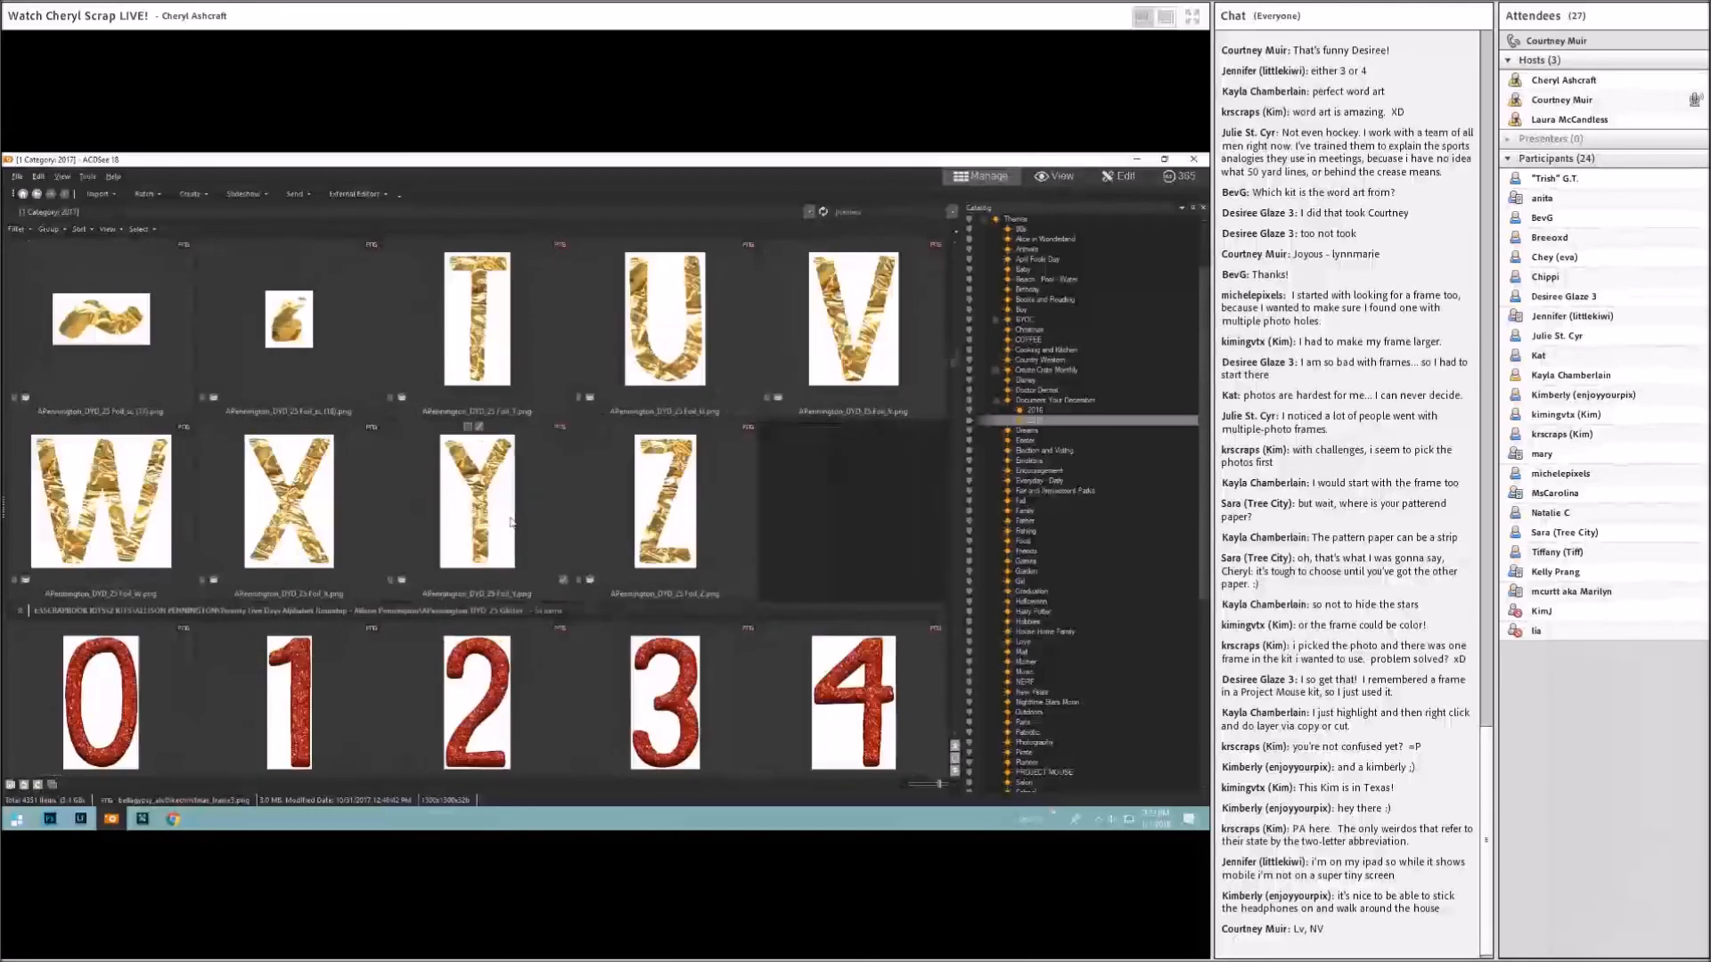
scroll(511, 523, down, 3)
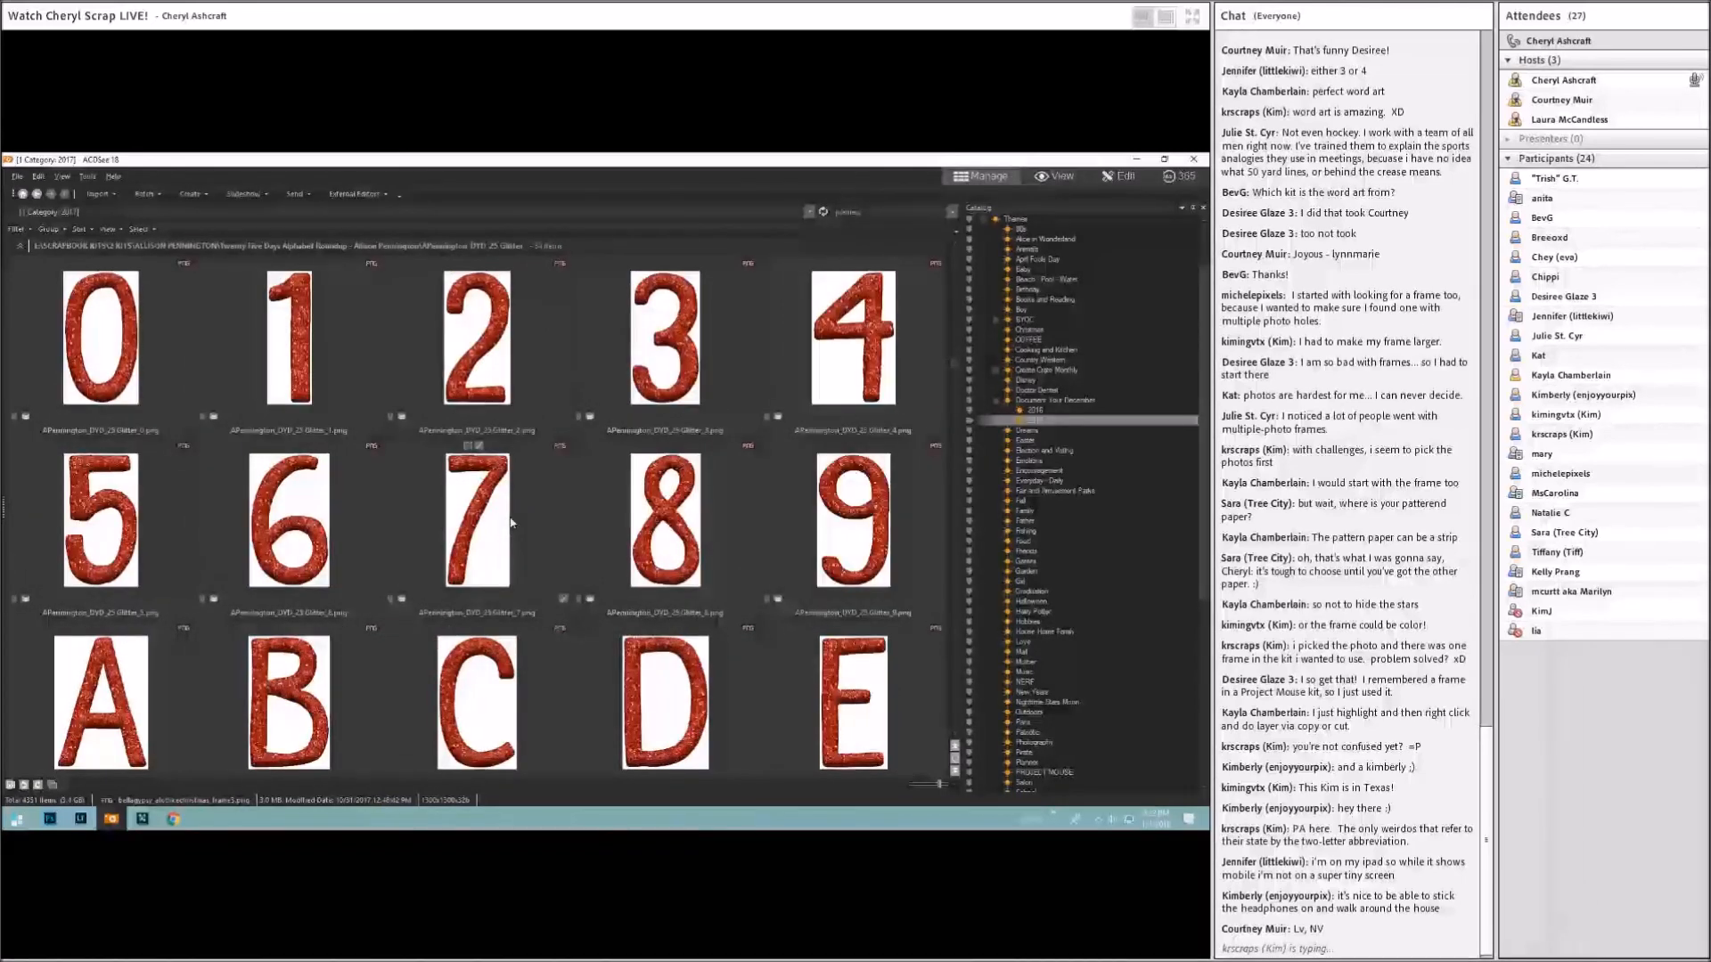
scroll(535, 518, down, 2)
scroll(544, 516, down, 5)
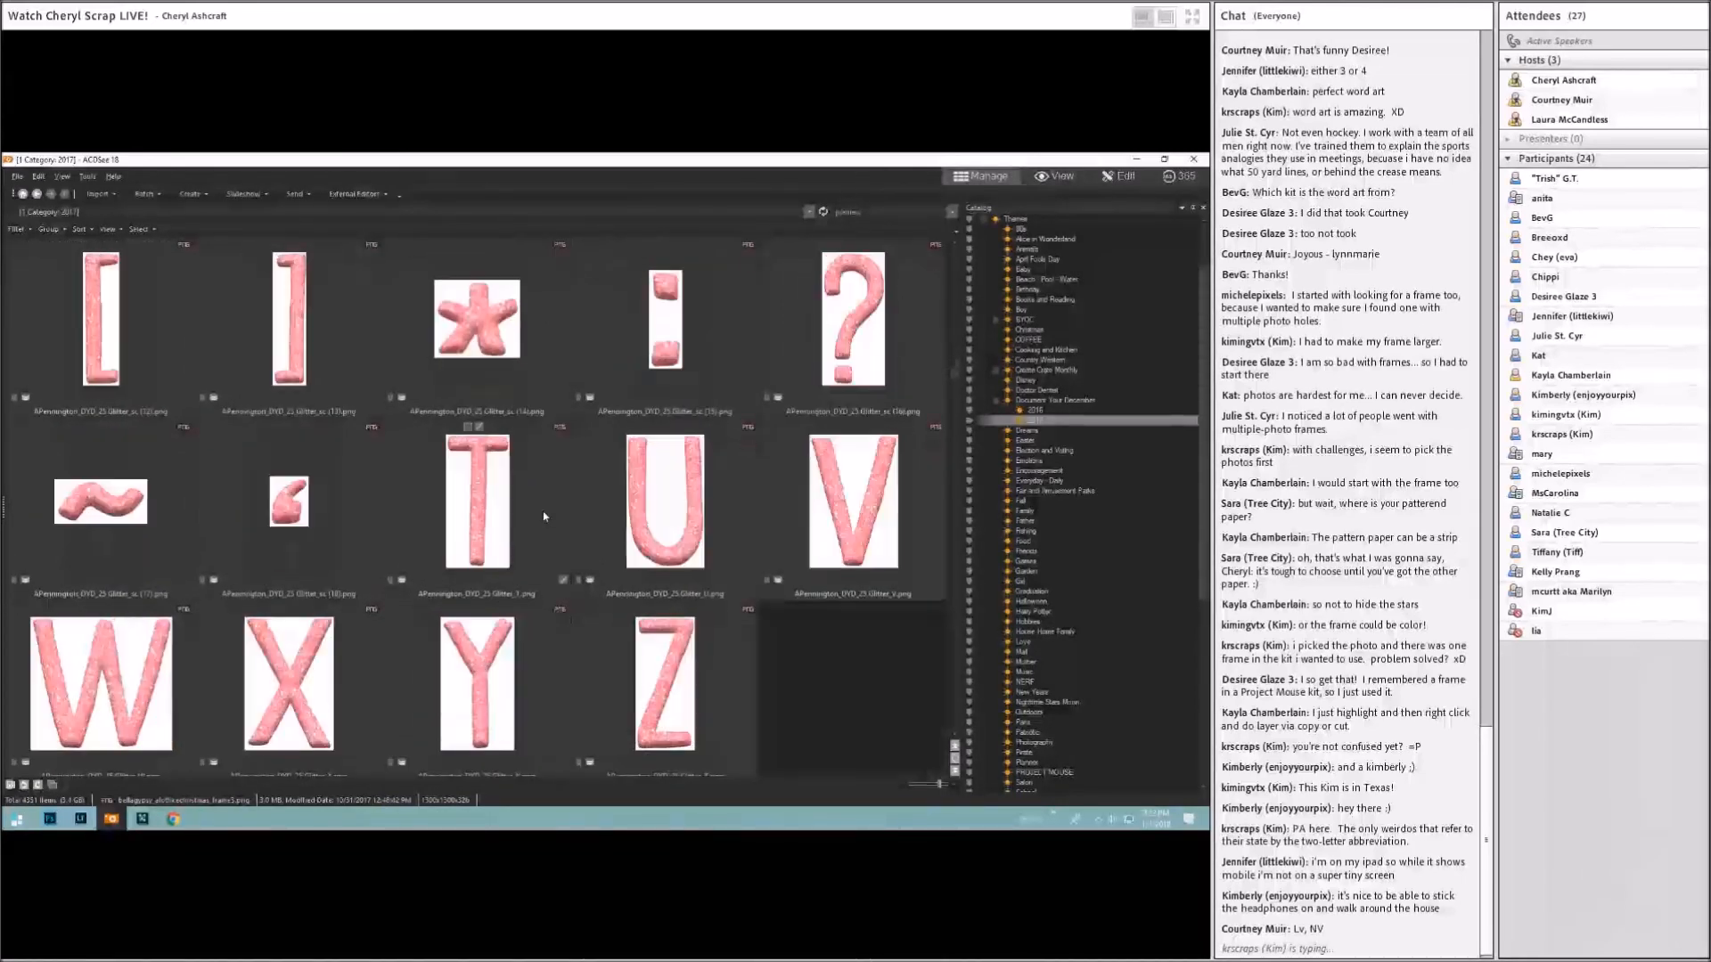
scroll(544, 516, down, 5)
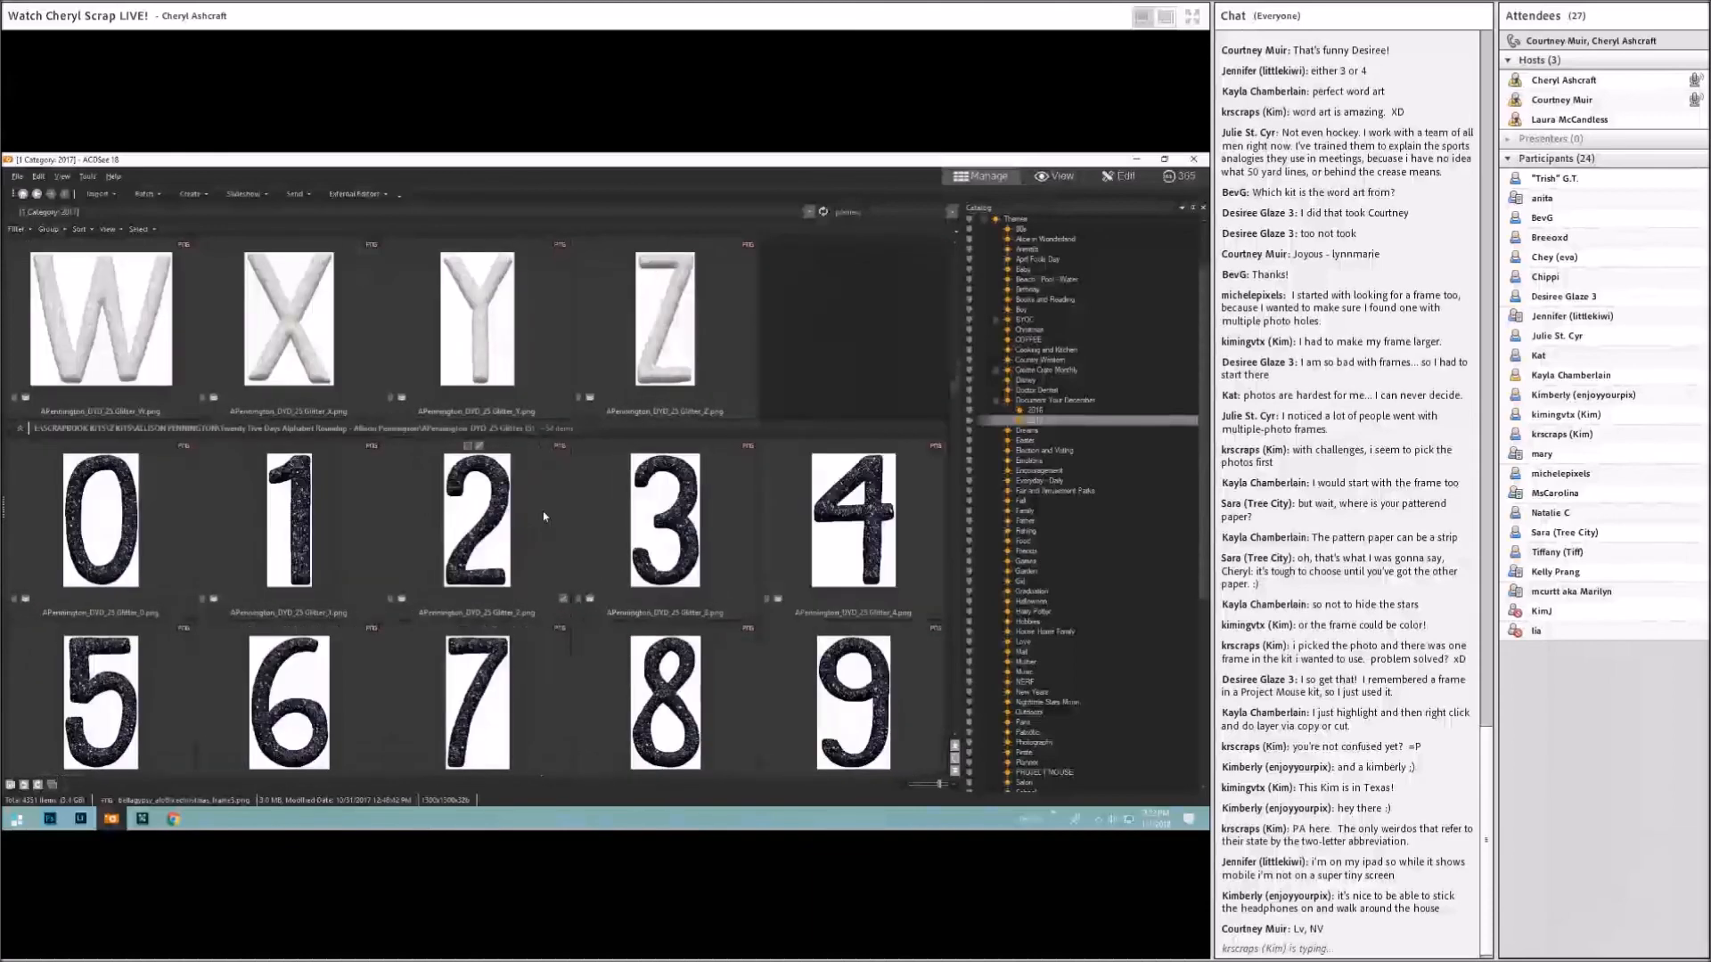
scroll(543, 516, down, 20)
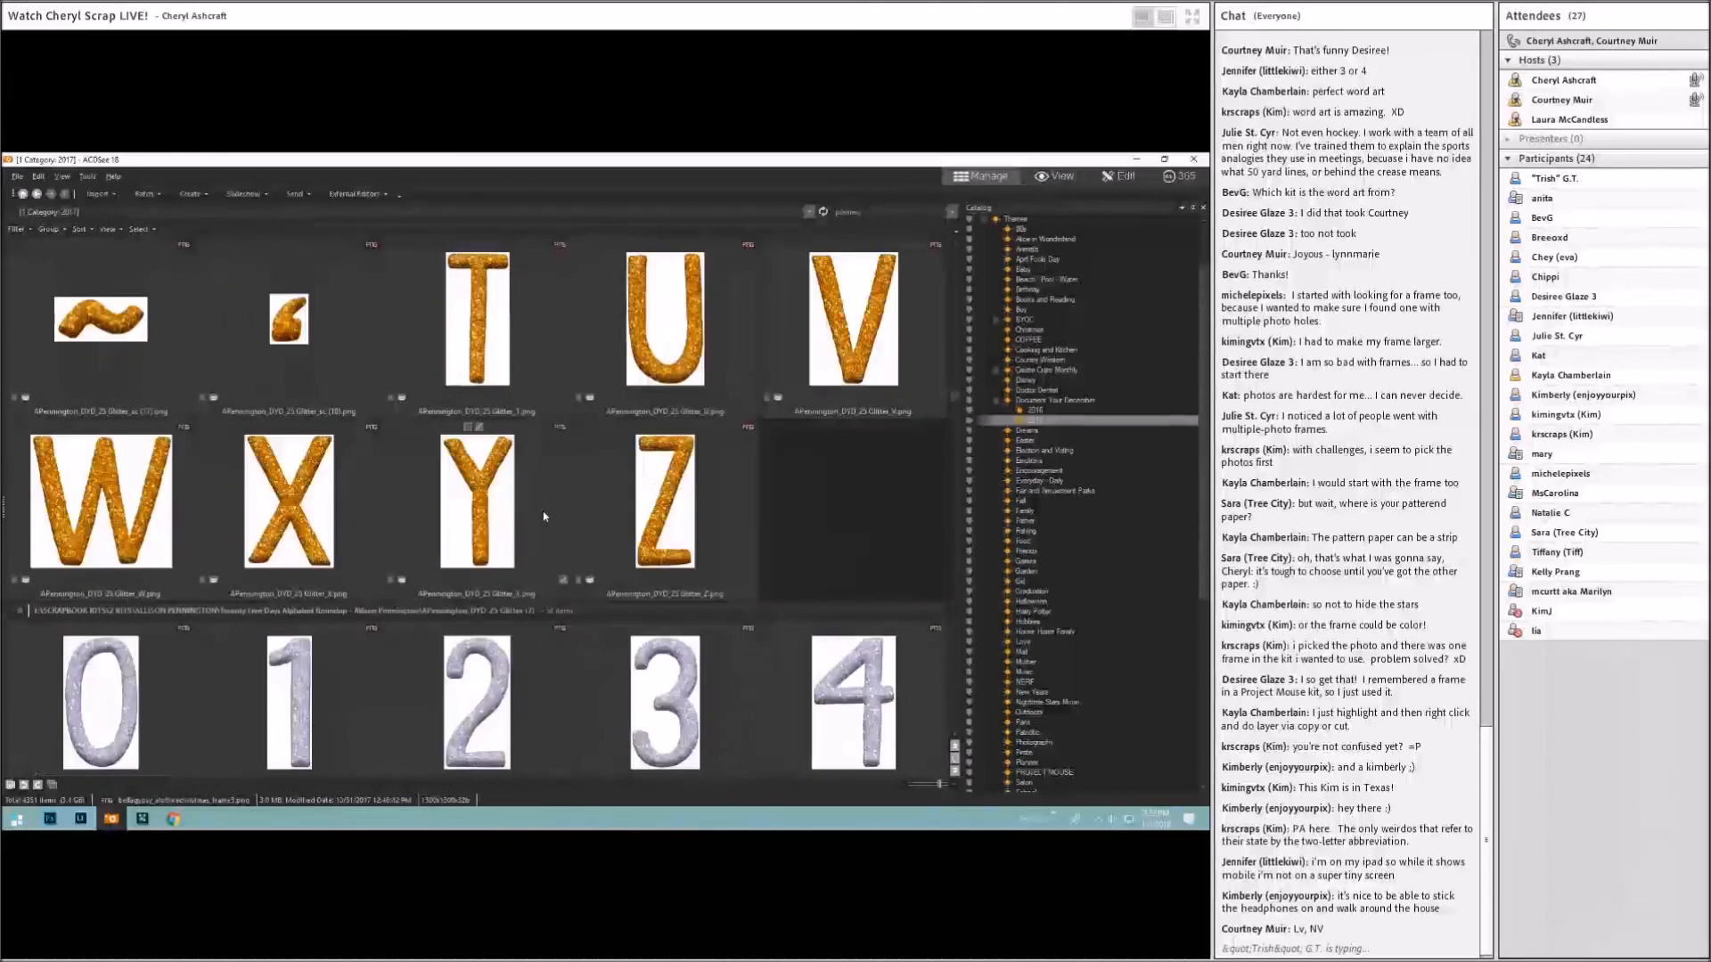
scroll(544, 516, down, 5)
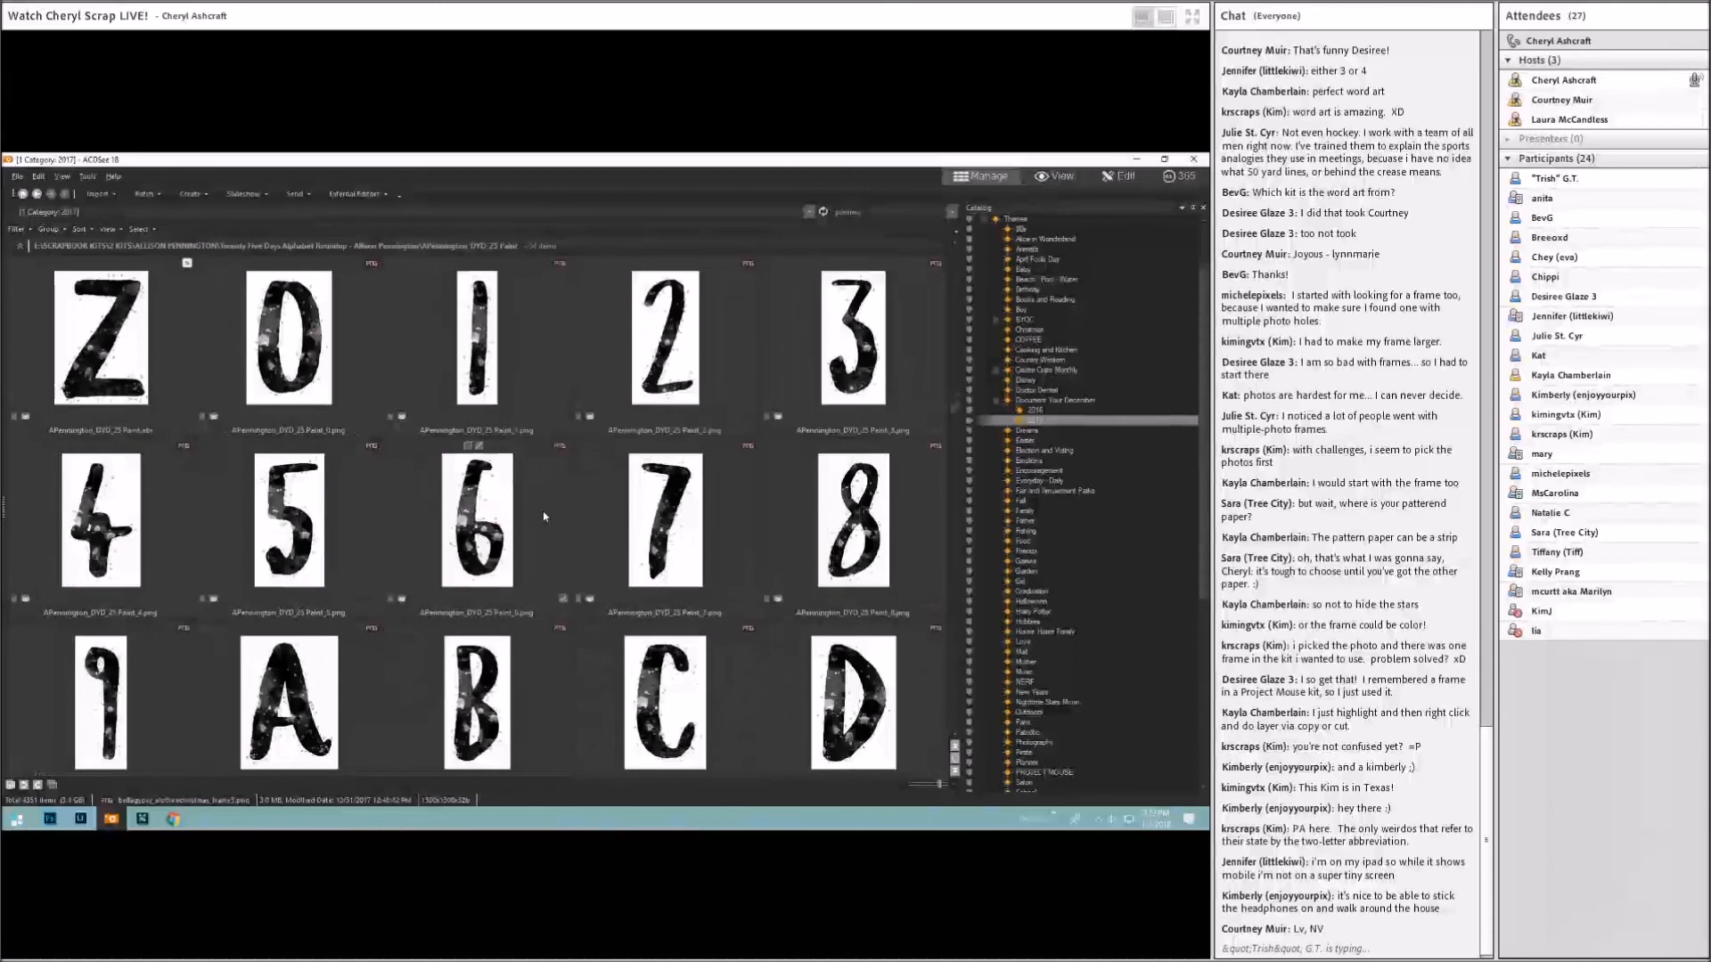
scroll(544, 516, down, 5)
scroll(543, 516, down, 5)
scroll(543, 515, down, 5)
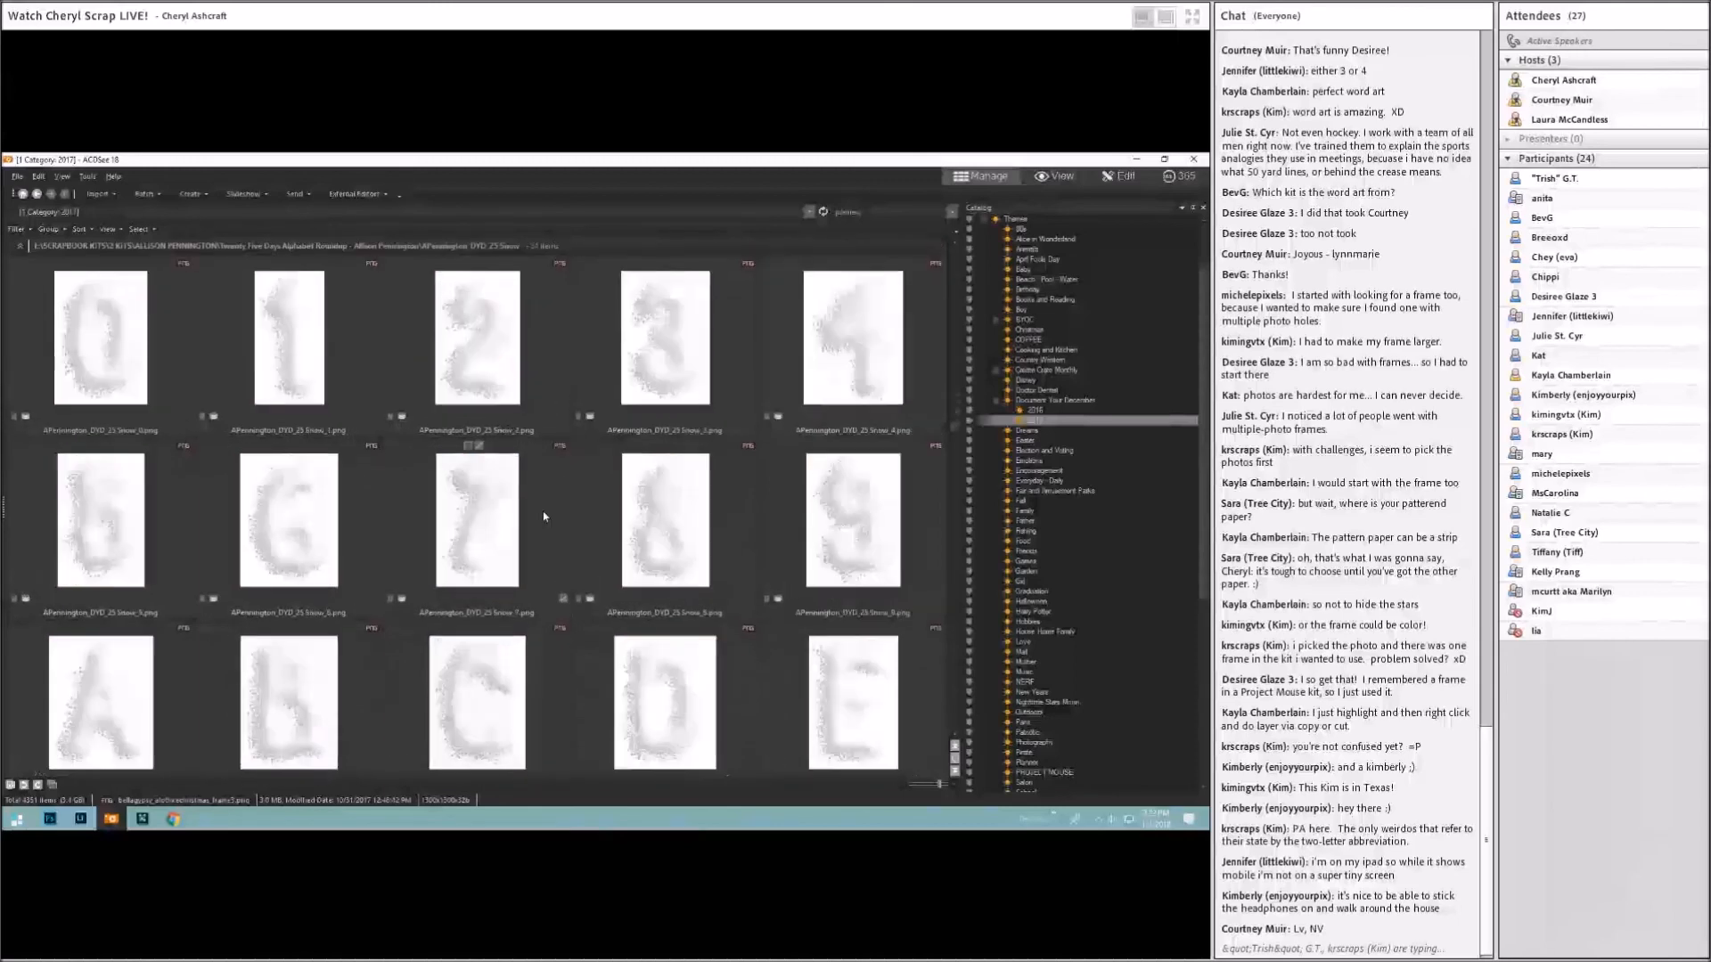
scroll(543, 516, down, 15)
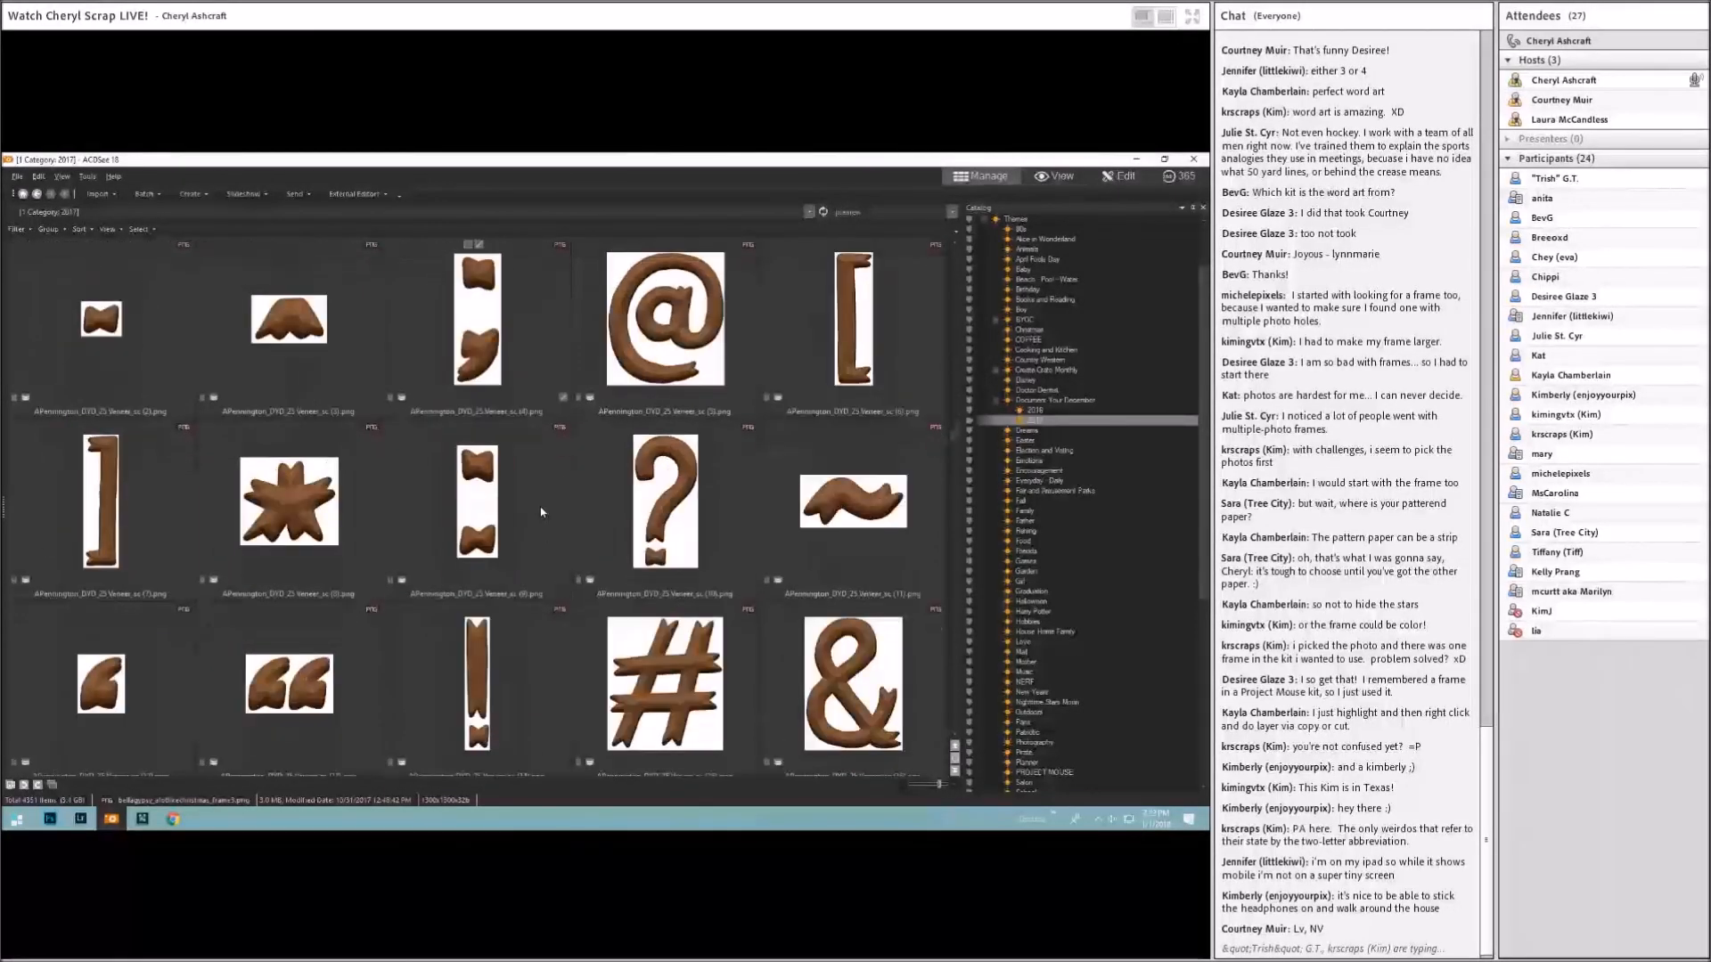
scroll(540, 512, down, 5)
Step: Look through the DYD 25 kit's buttons, charms, flowers, oval frames, string lights, stitches, trees and word art for page elements
scroll(539, 511, down, 5)
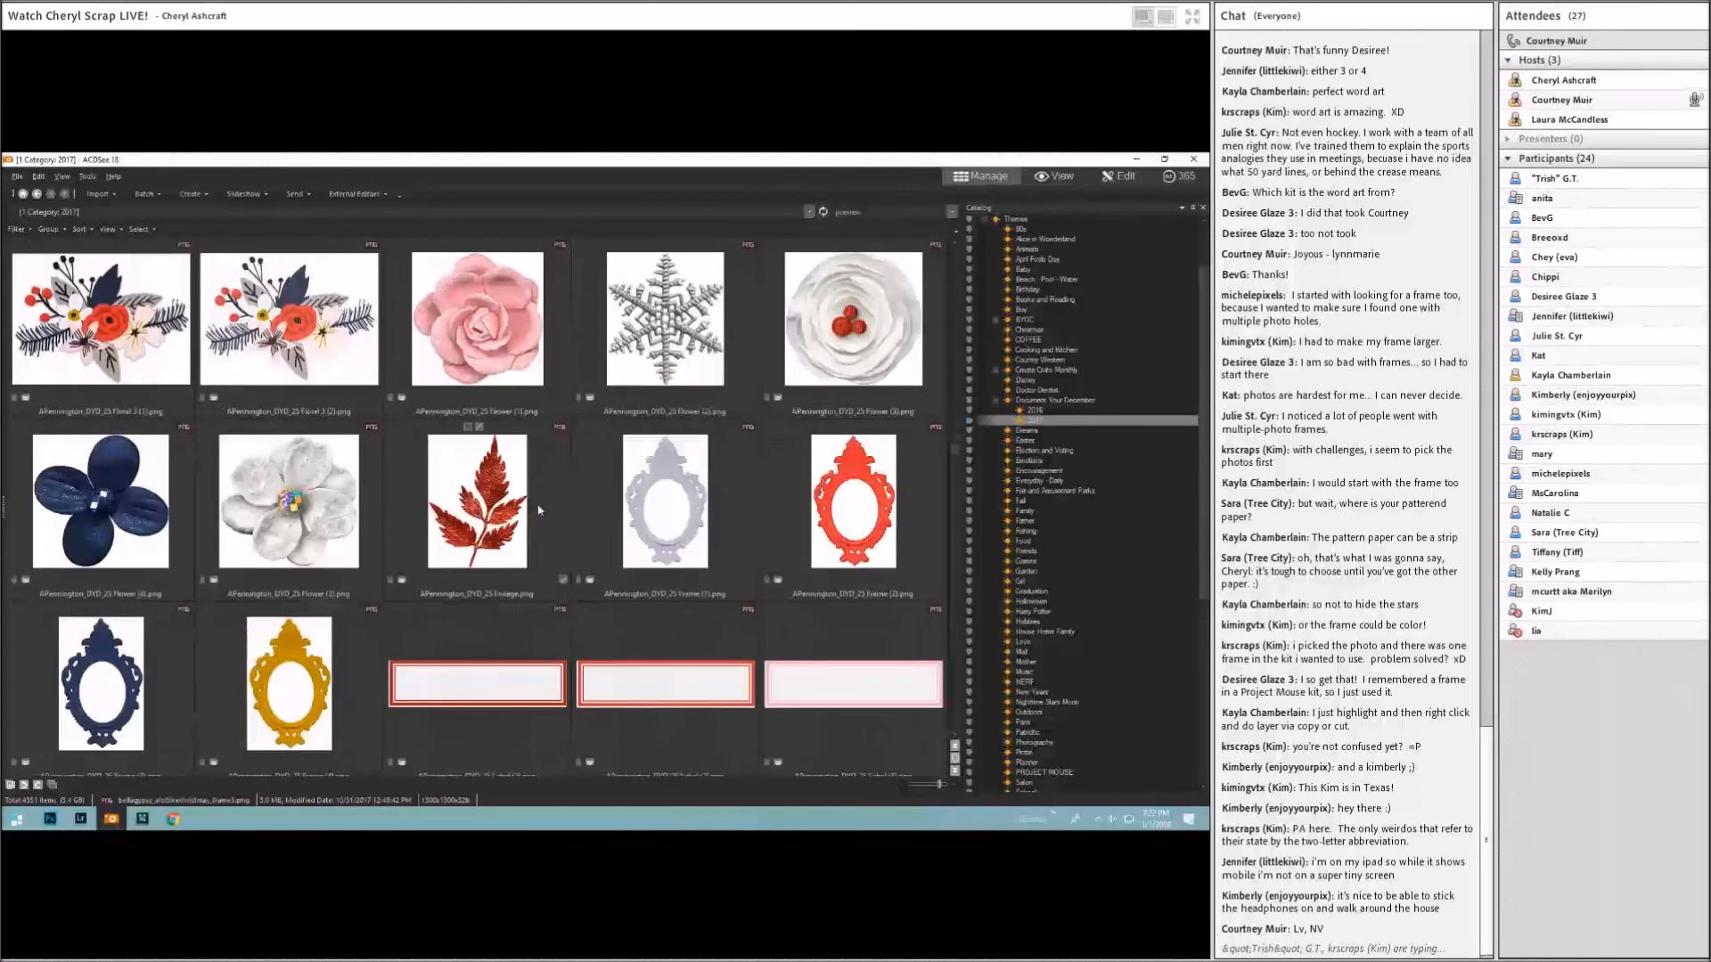
scroll(539, 511, down, 5)
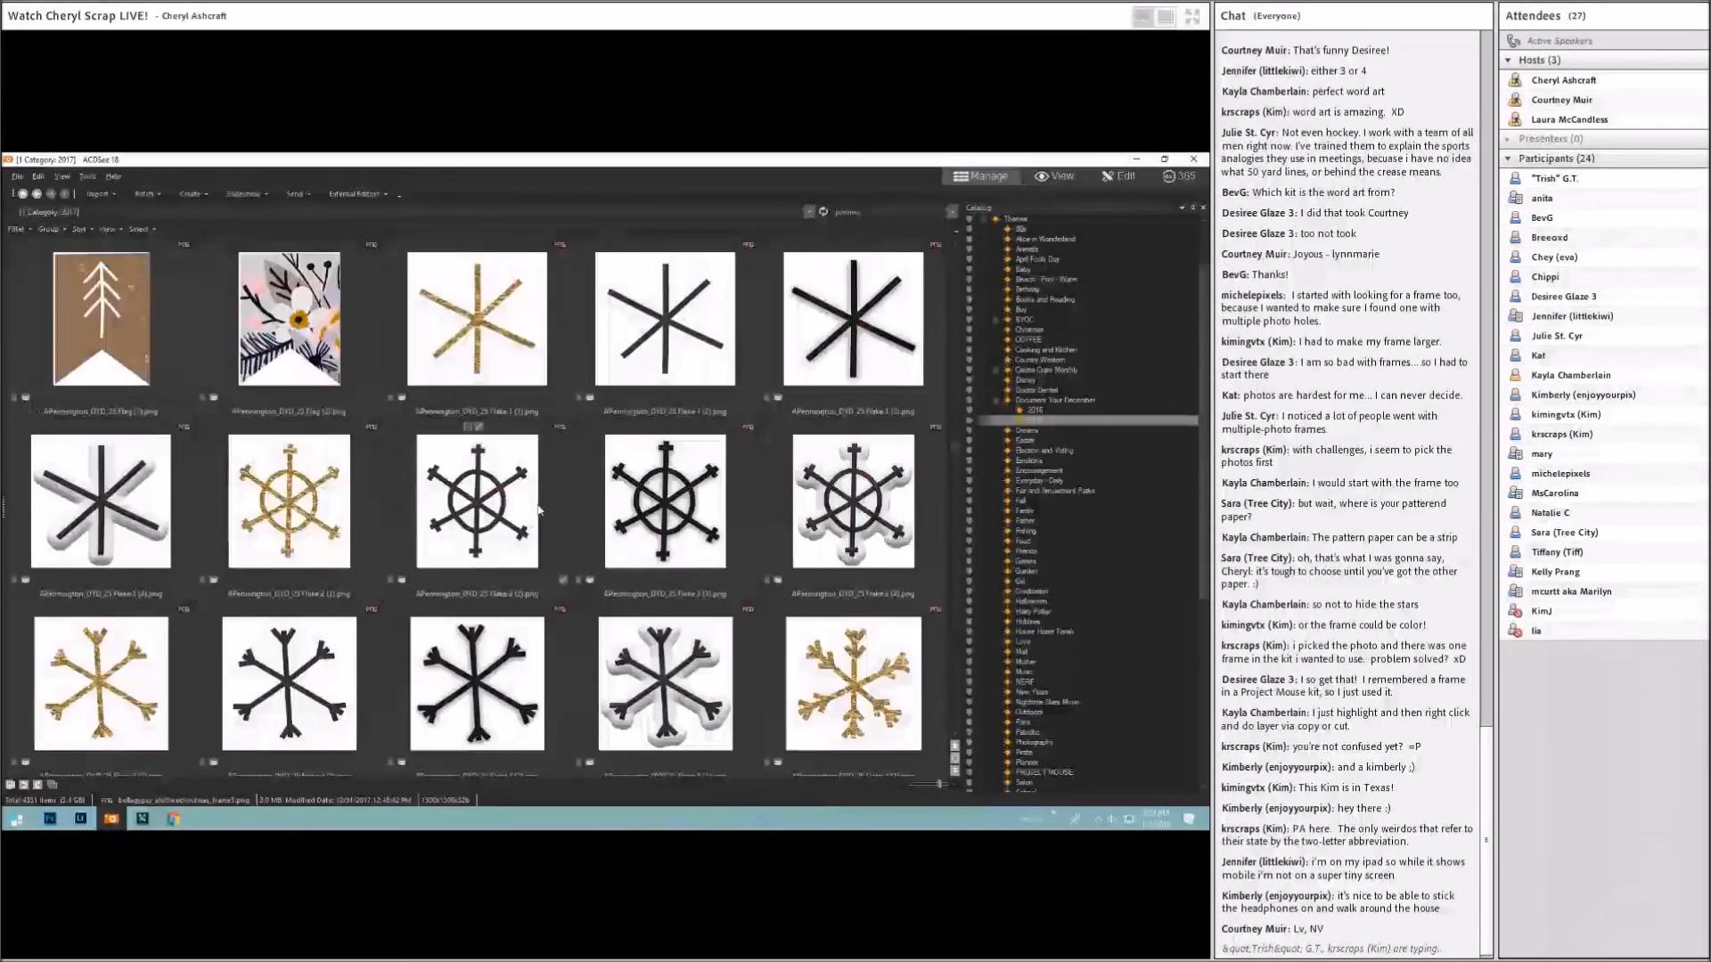
scroll(538, 511, up, 6)
scroll(541, 512, down, 4)
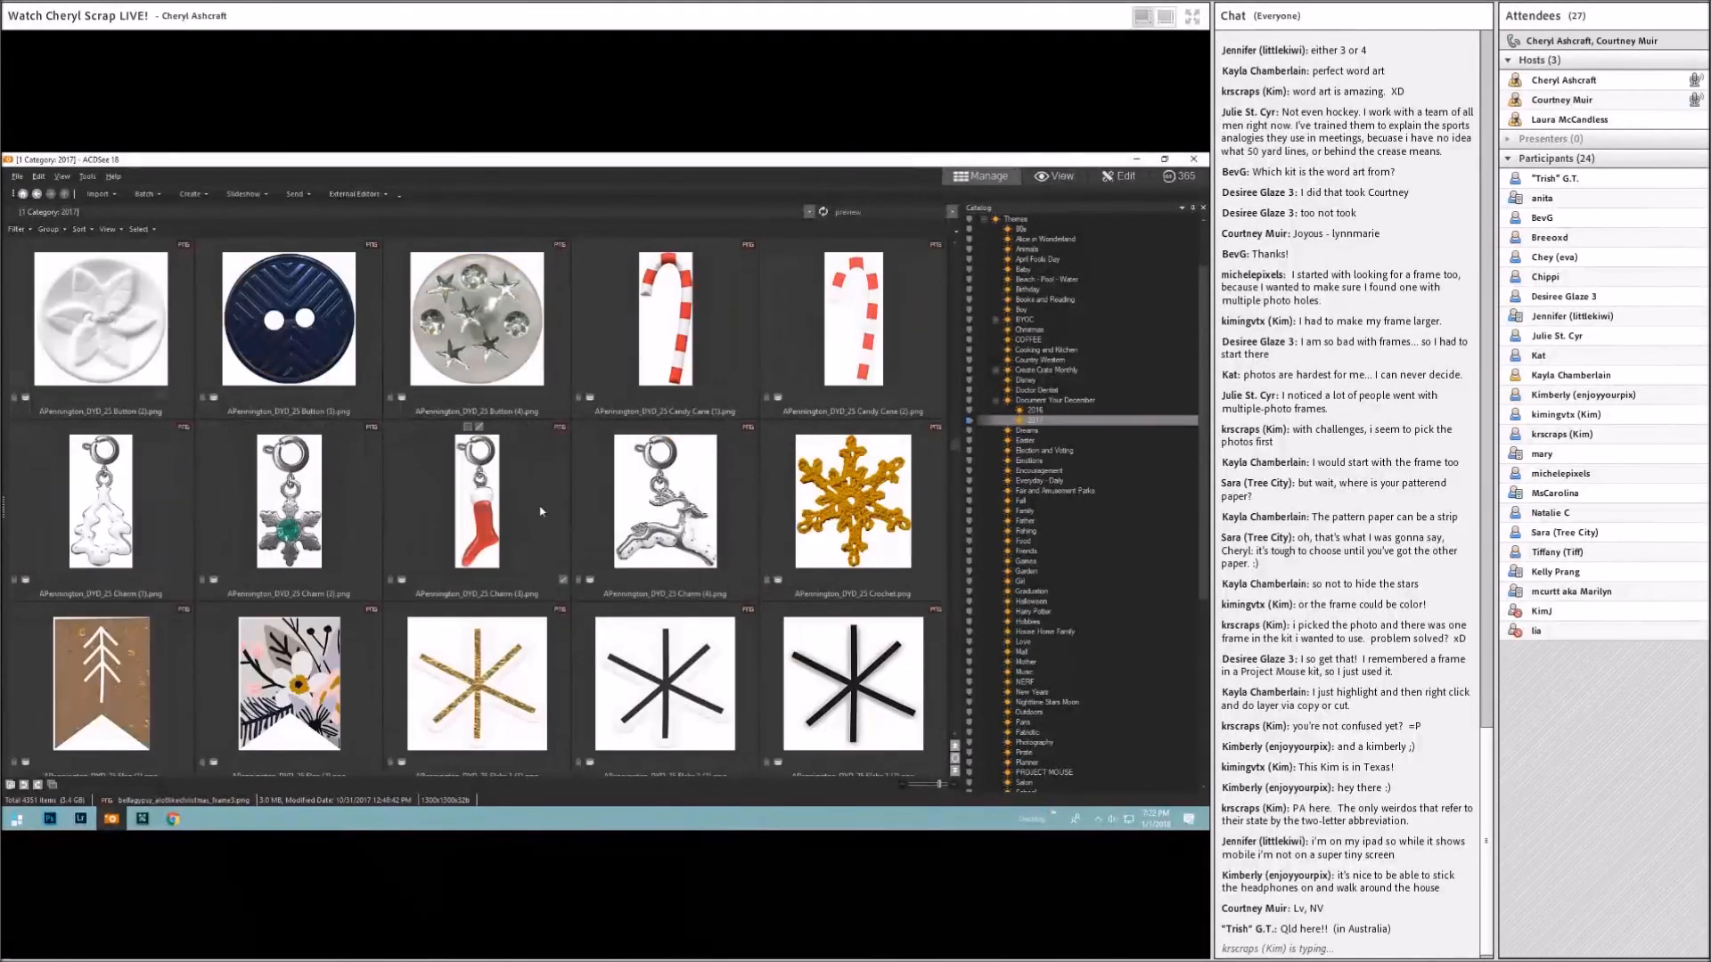
scroll(541, 512, down, 4)
scroll(541, 511, up, 3)
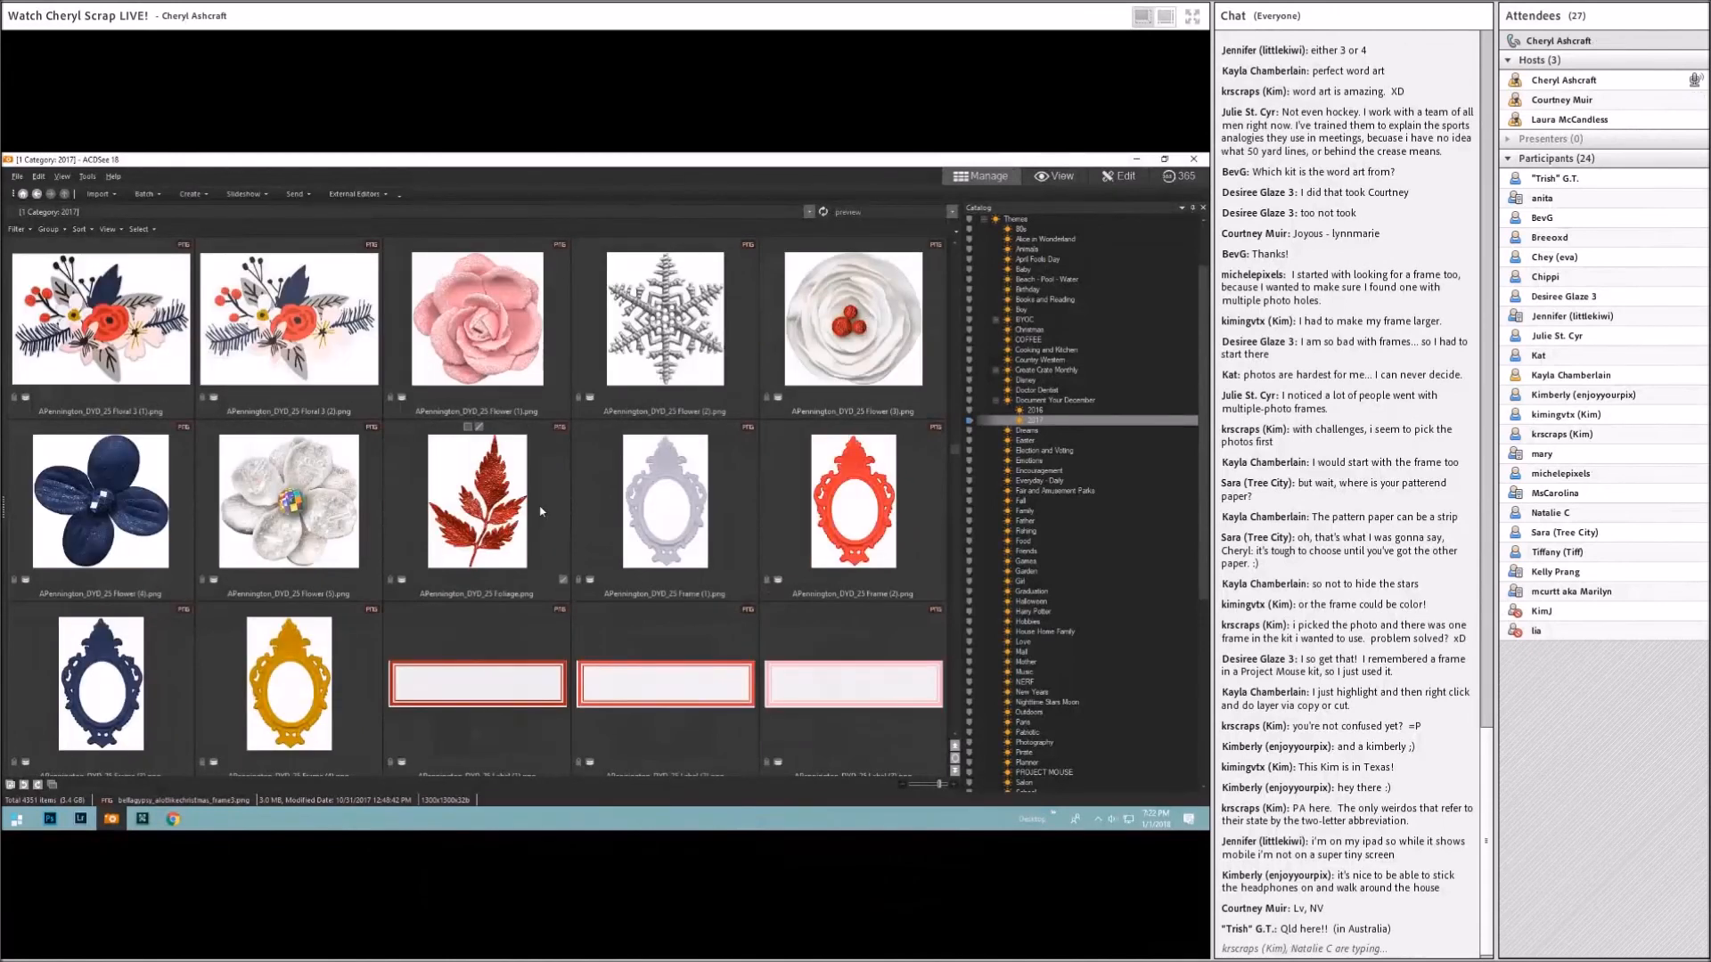
scroll(681, 482, down, 4)
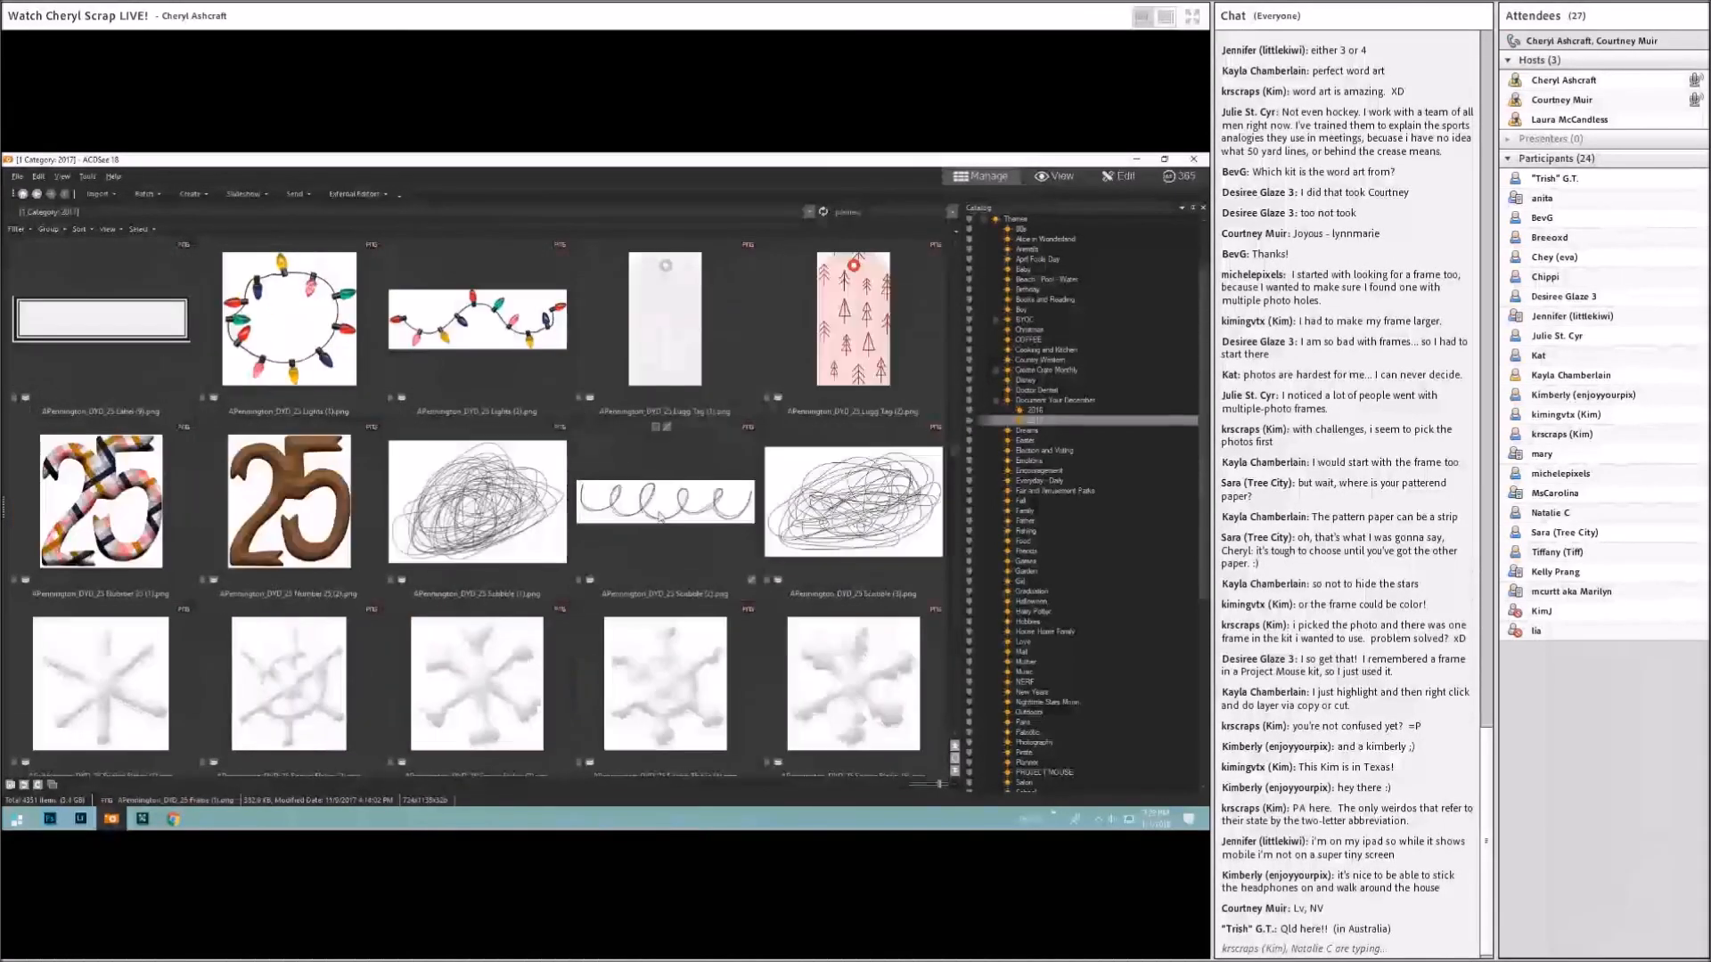
scroll(660, 516, down, 3)
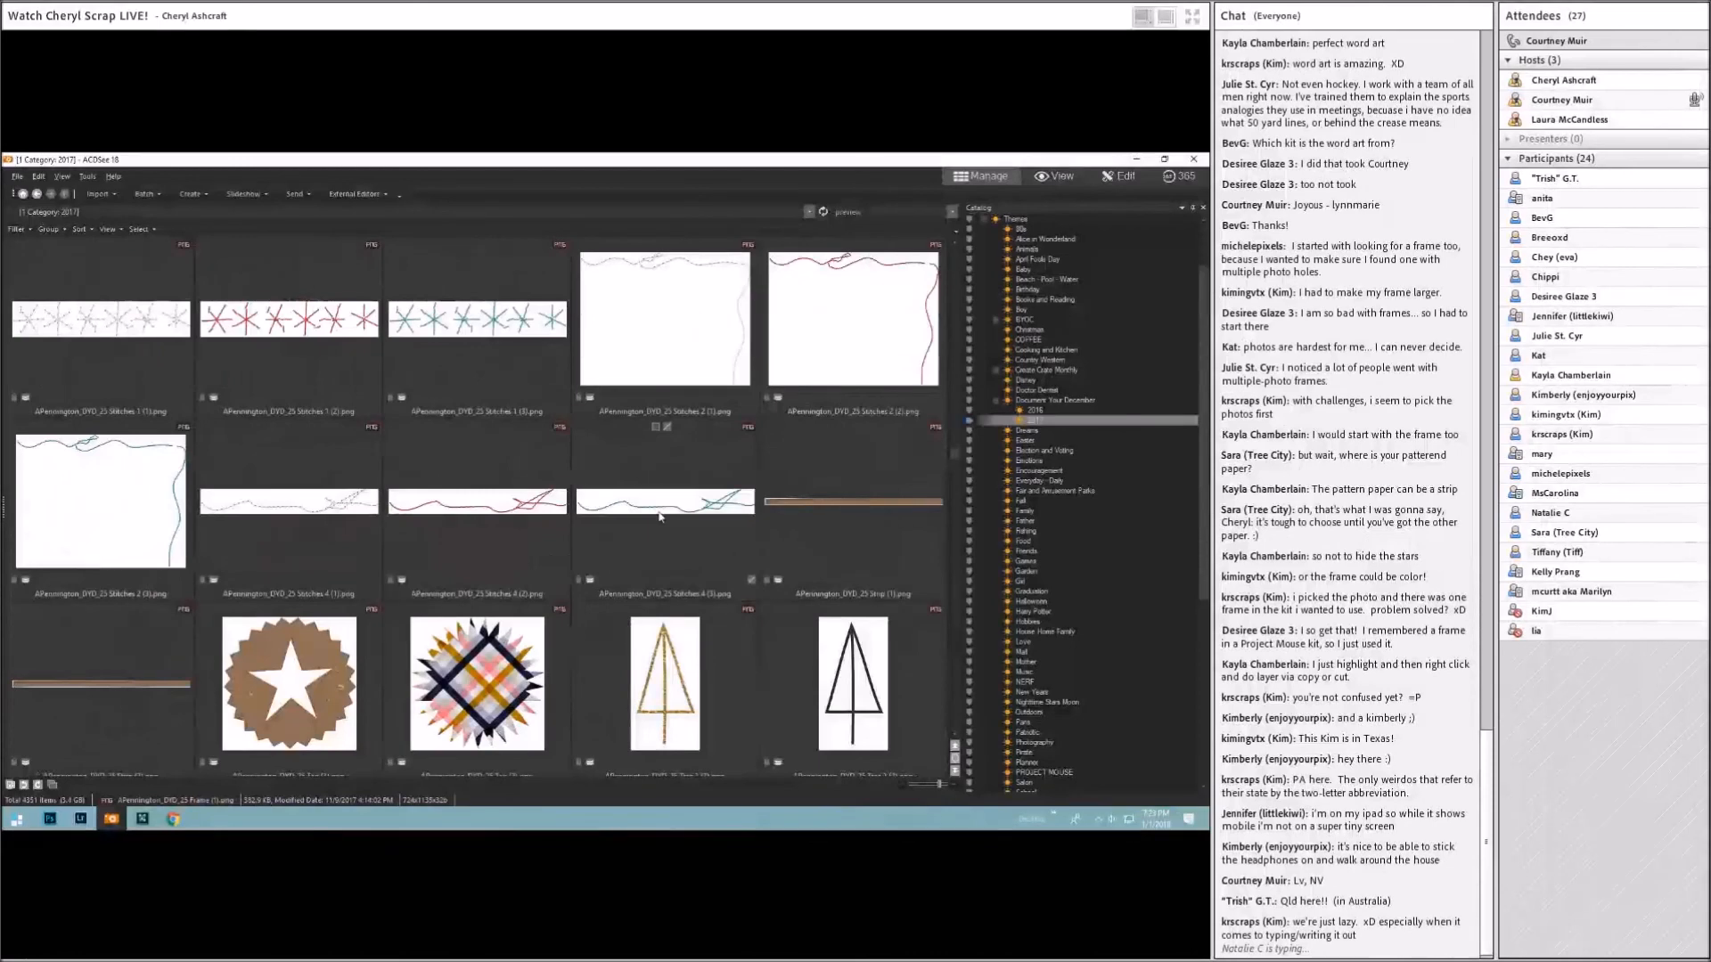
scroll(660, 515, down, 5)
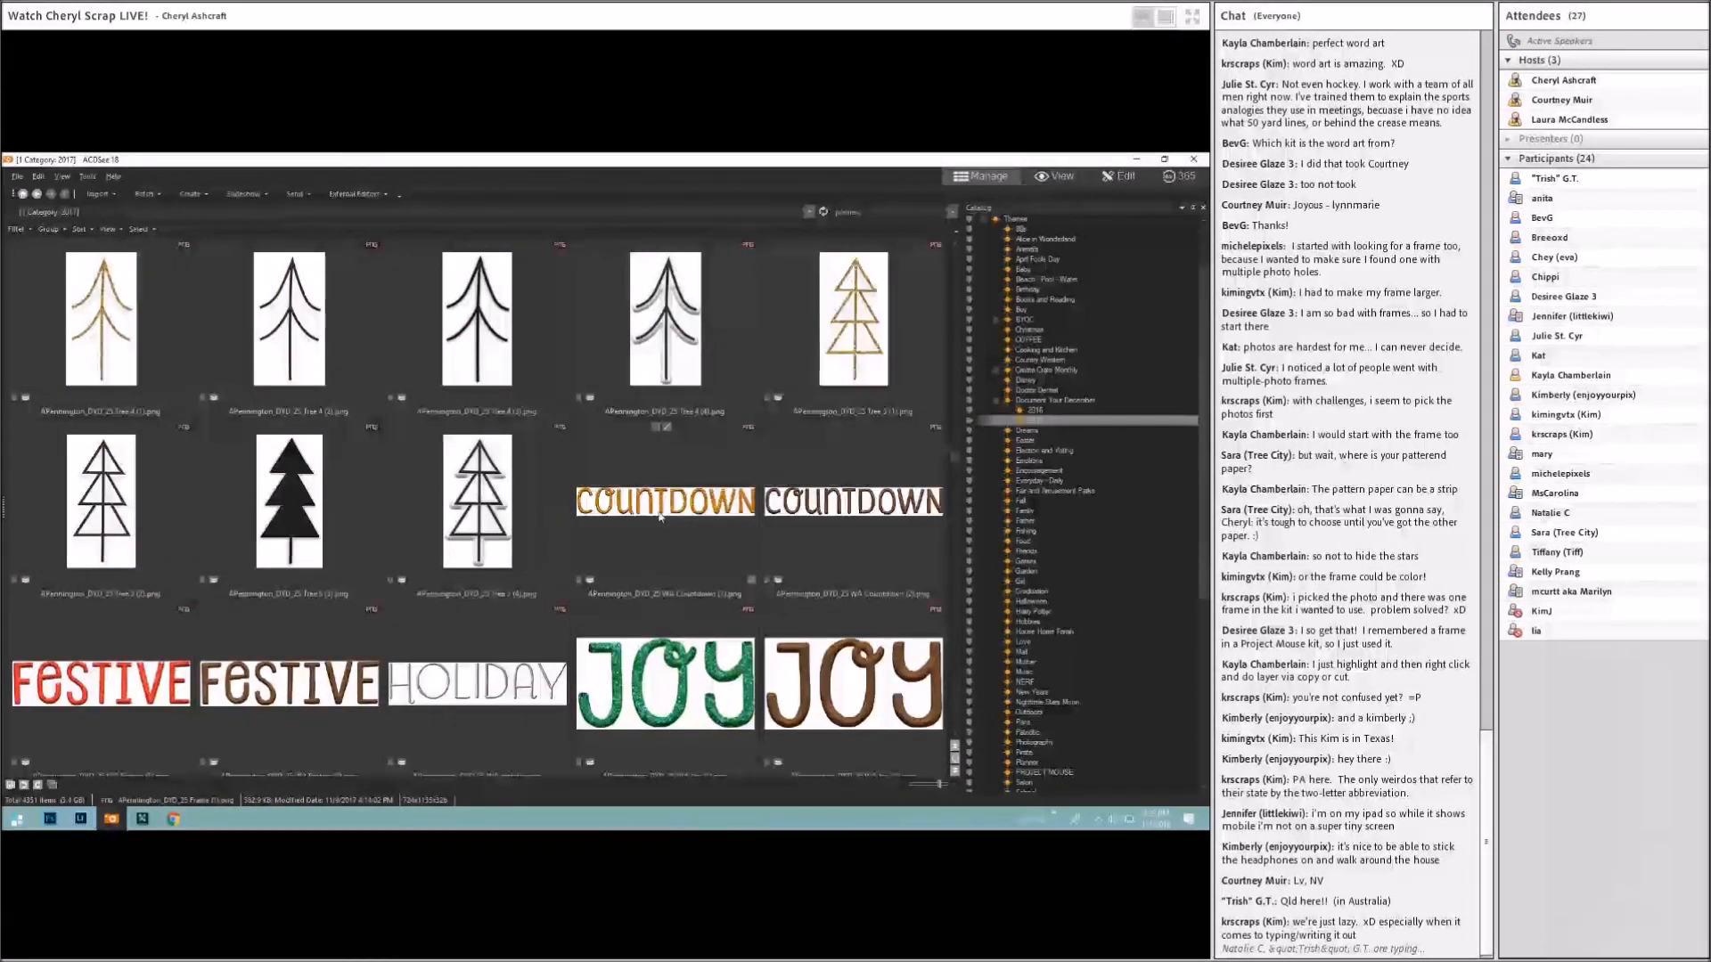
scroll(660, 516, down, 5)
scroll(659, 516, down, 5)
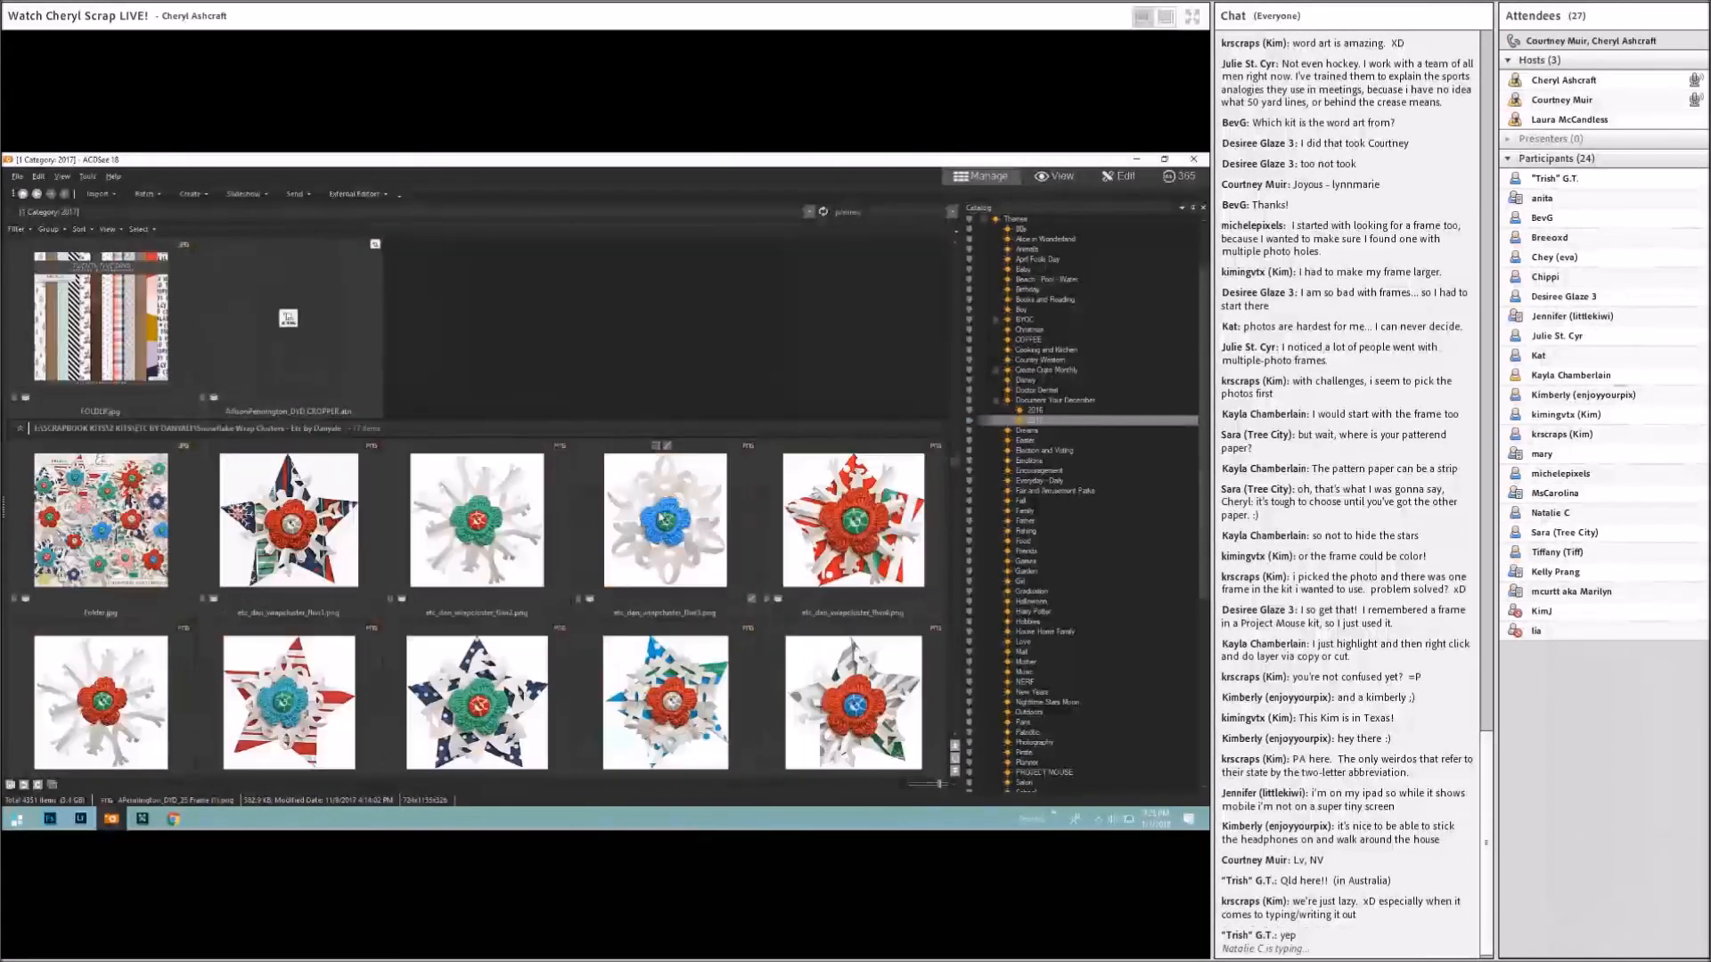
Step: Continue browsing the 2017 category through the snowflake clusters, light-bulb alphabets, number templates, shimmer stamps and Make Merry papers
scroll(659, 516, down, 5)
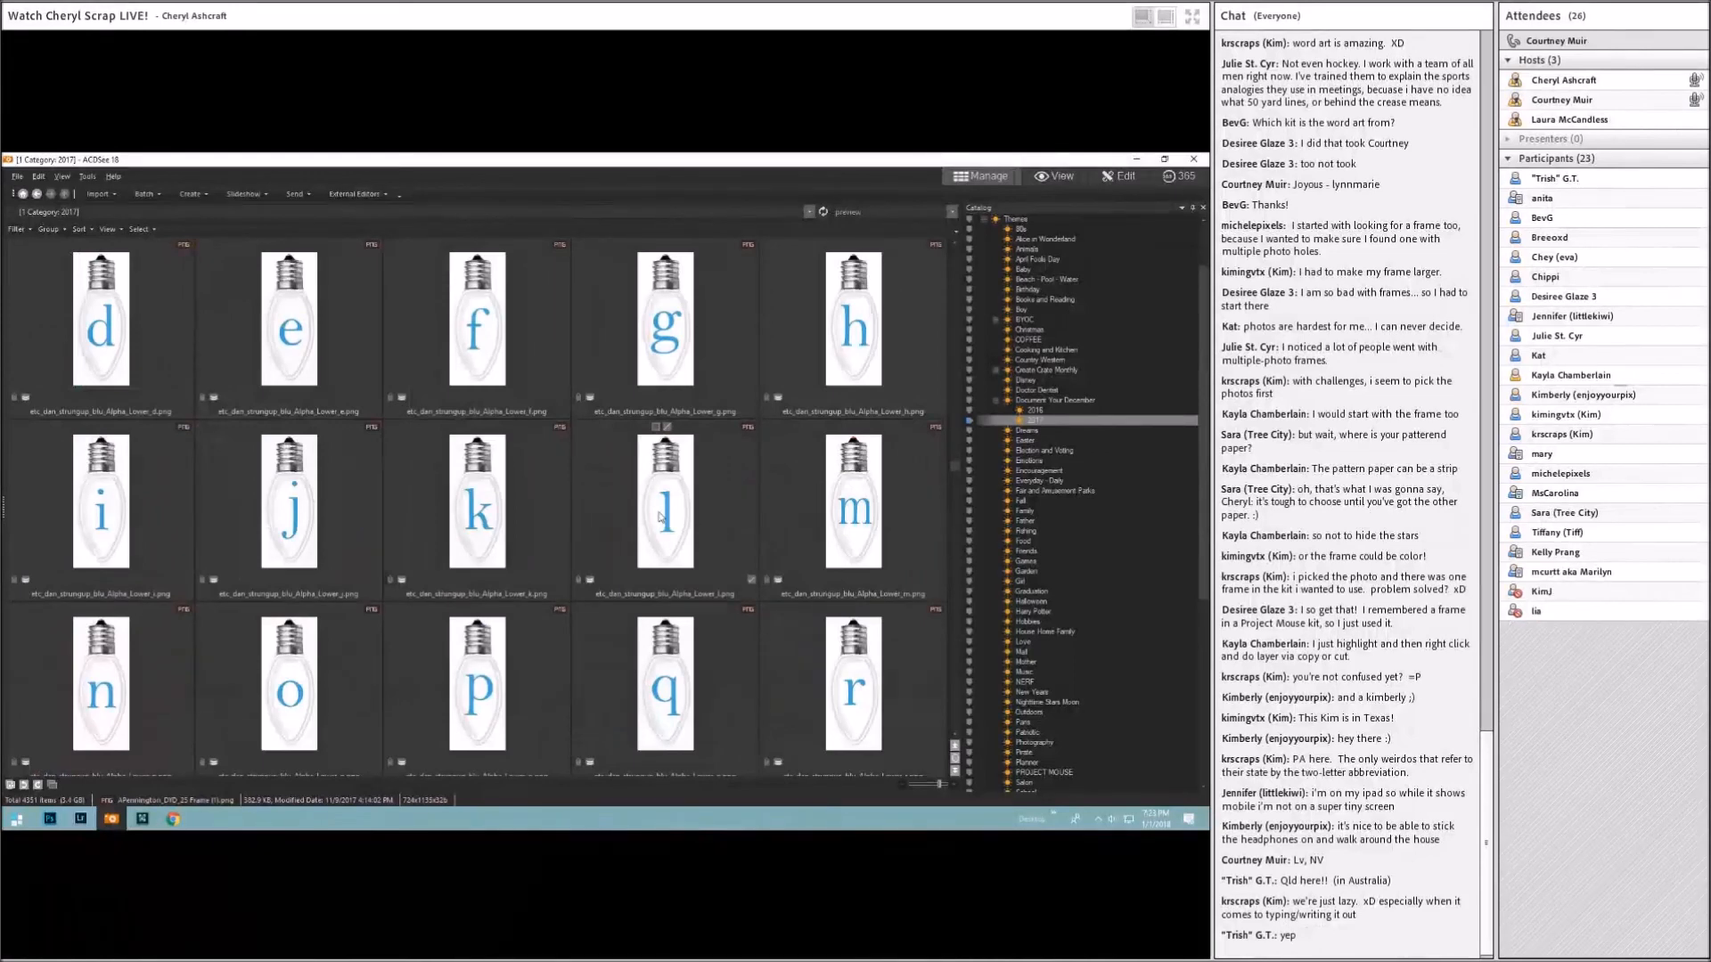
scroll(660, 516, down, 5)
scroll(659, 516, down, 5)
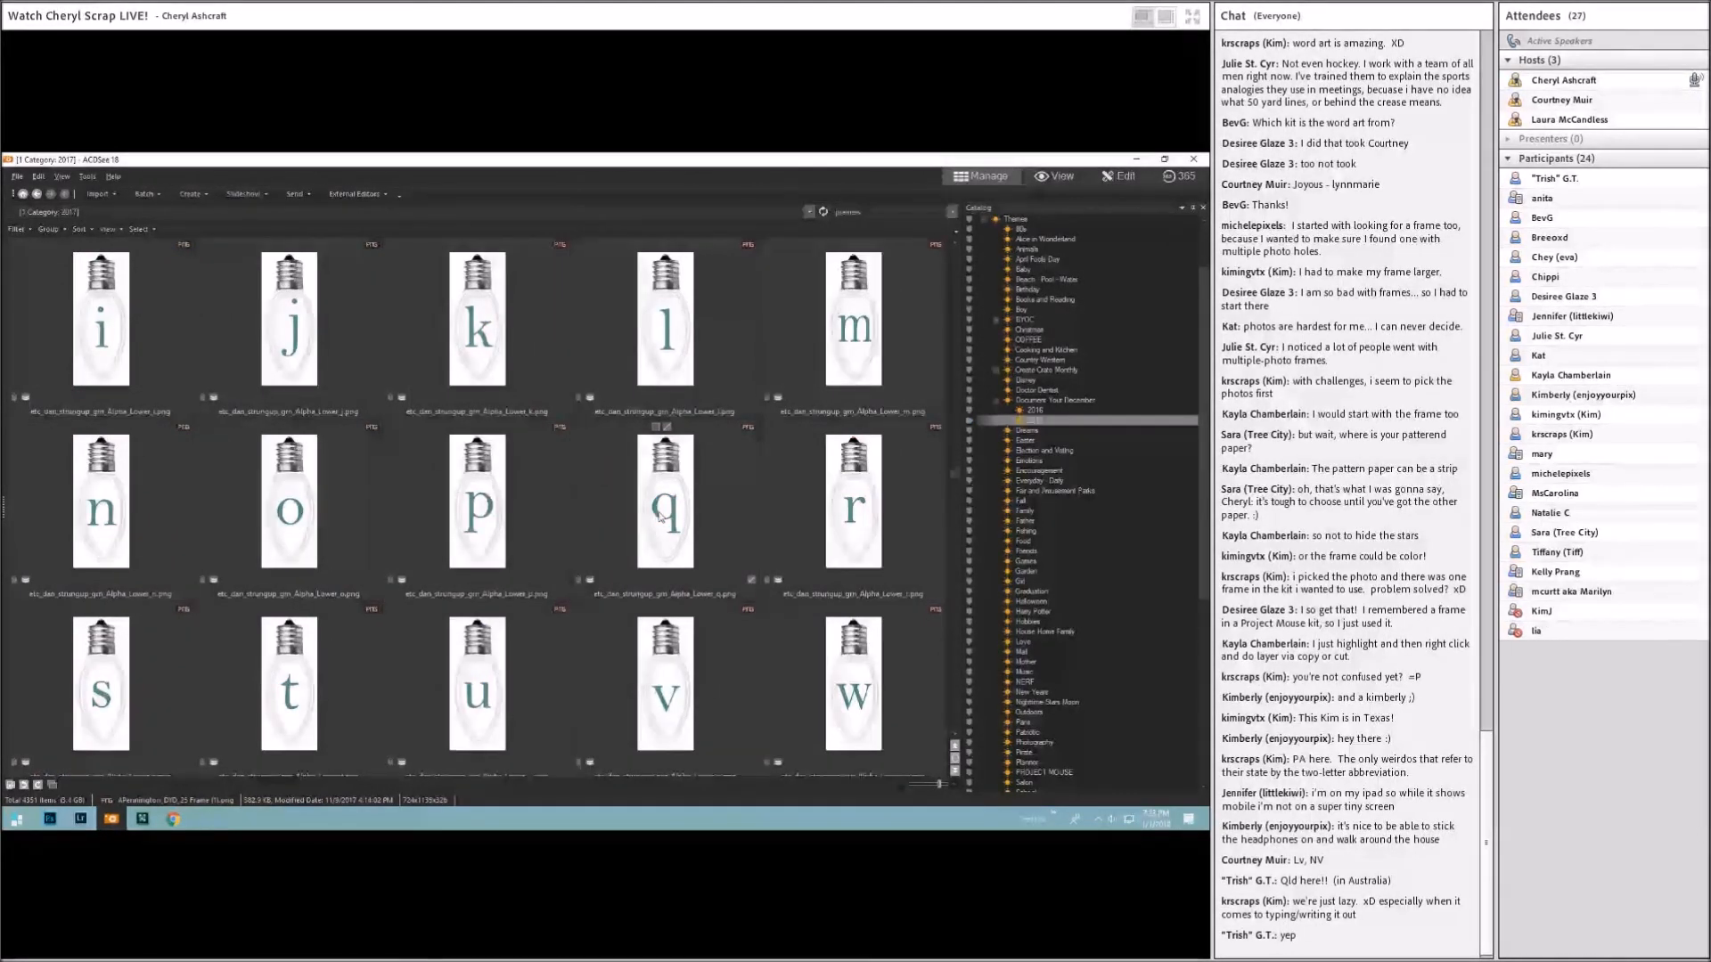
scroll(659, 516, down, 5)
scroll(659, 515, down, 10)
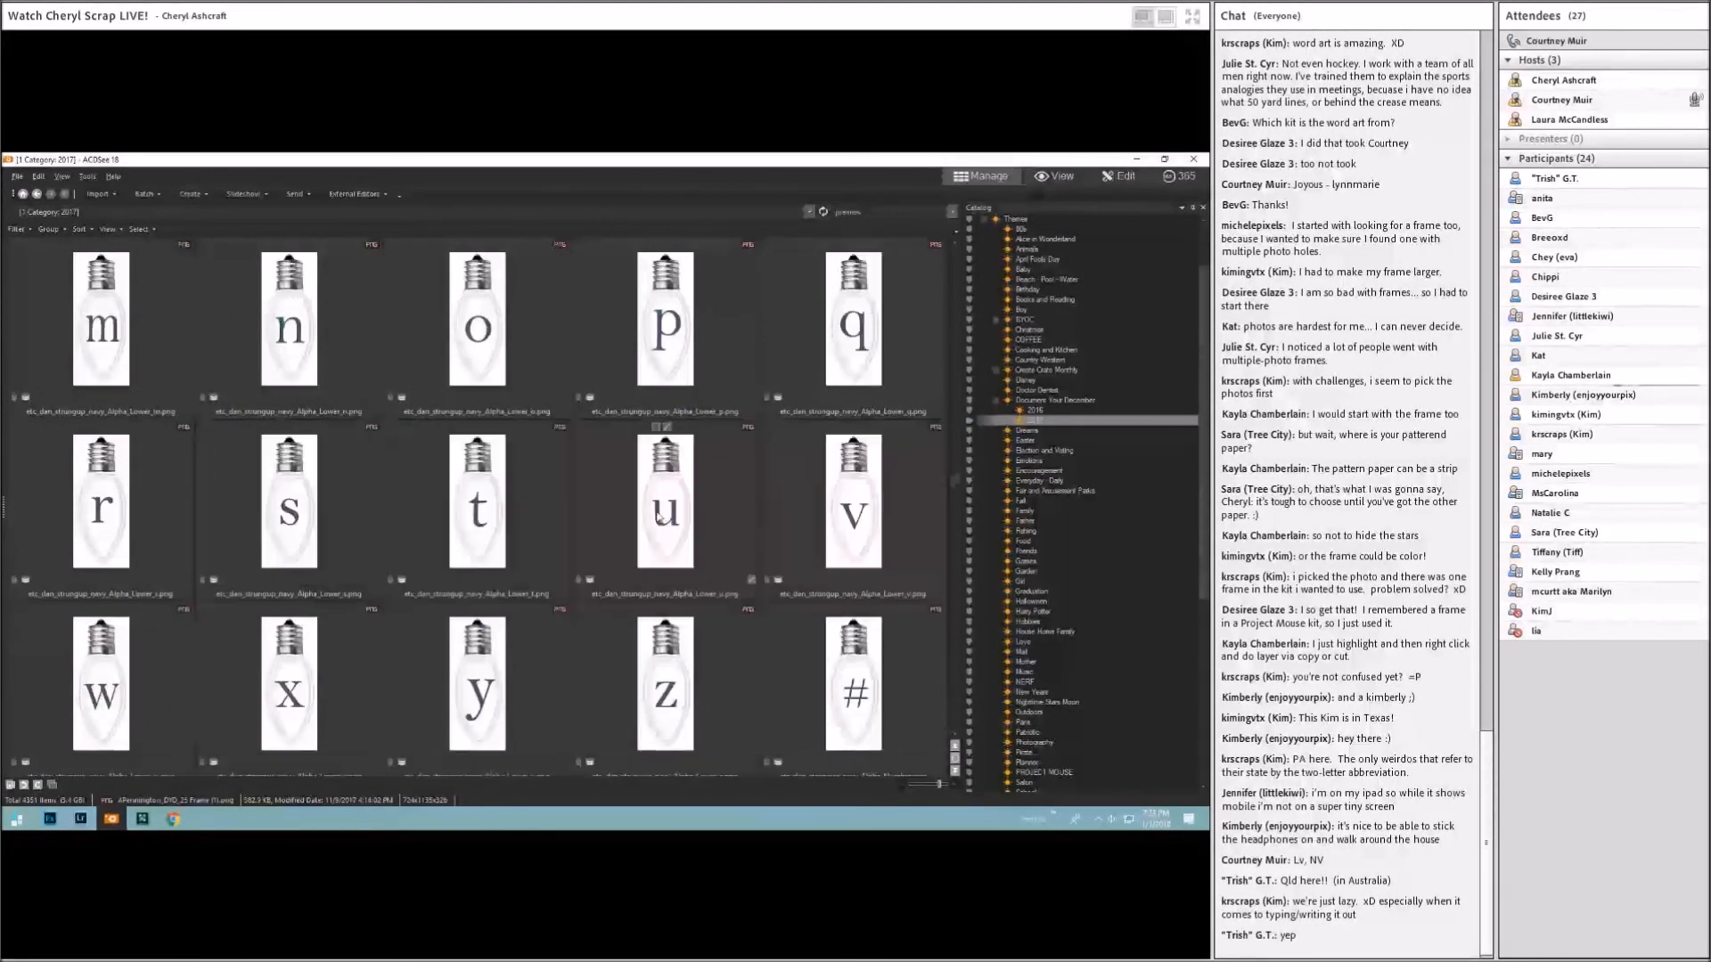
scroll(659, 516, down, 2)
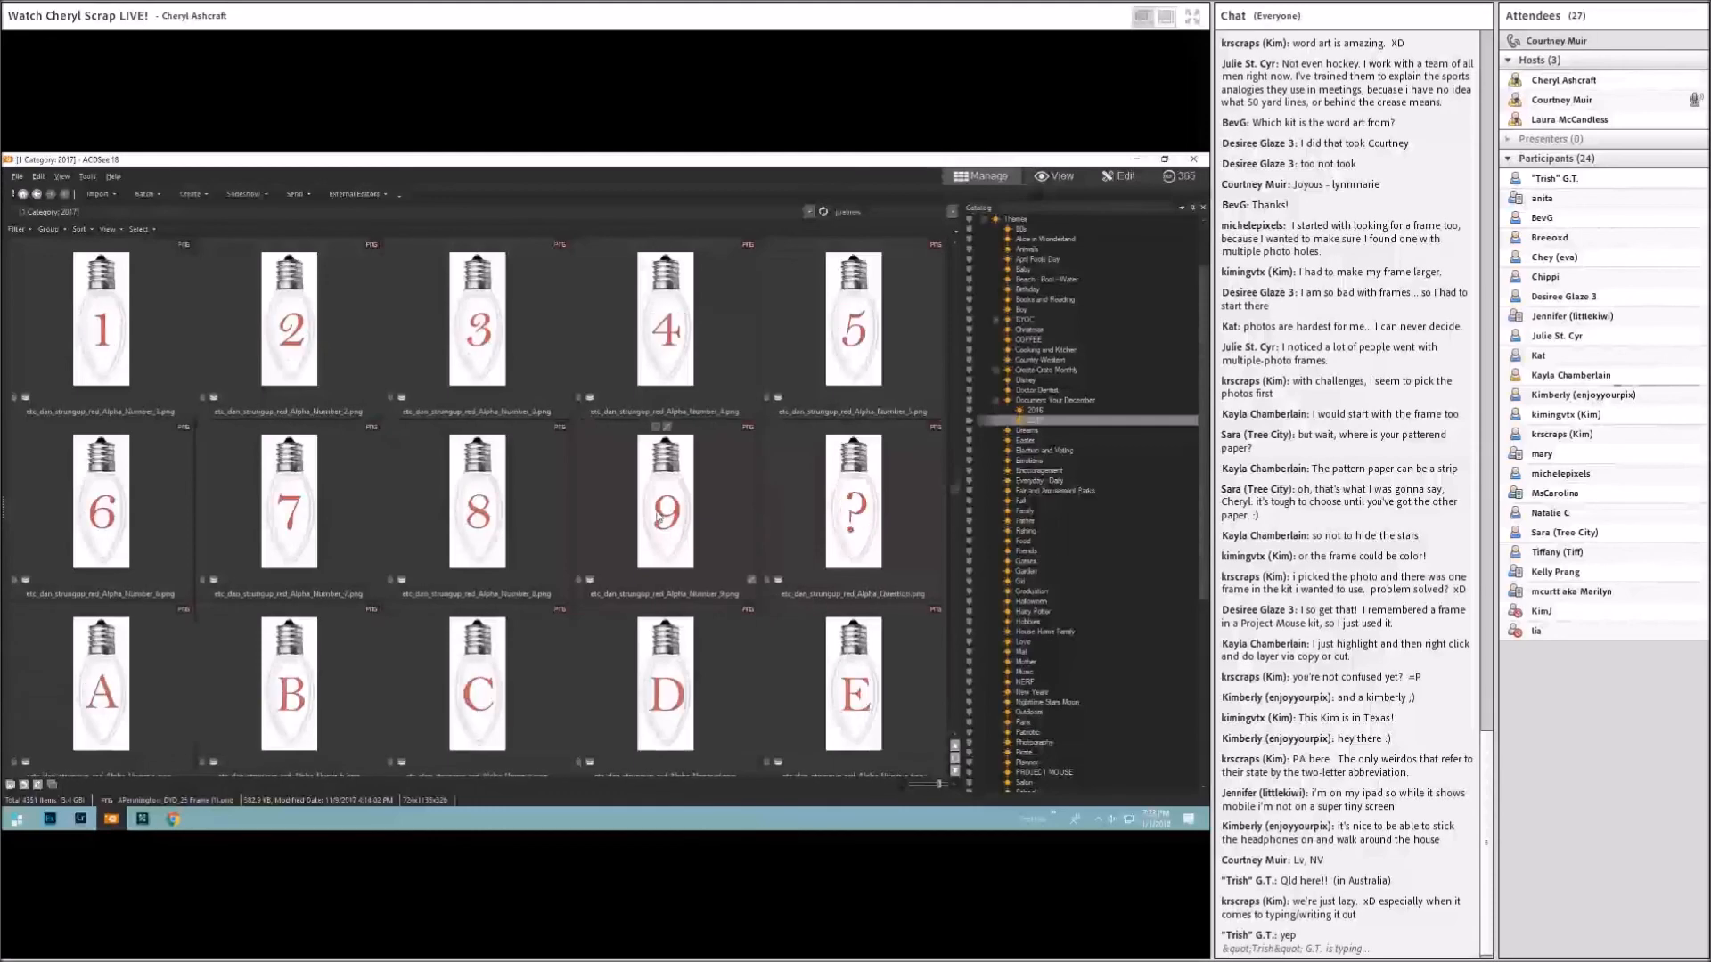
scroll(638, 506, down, 2)
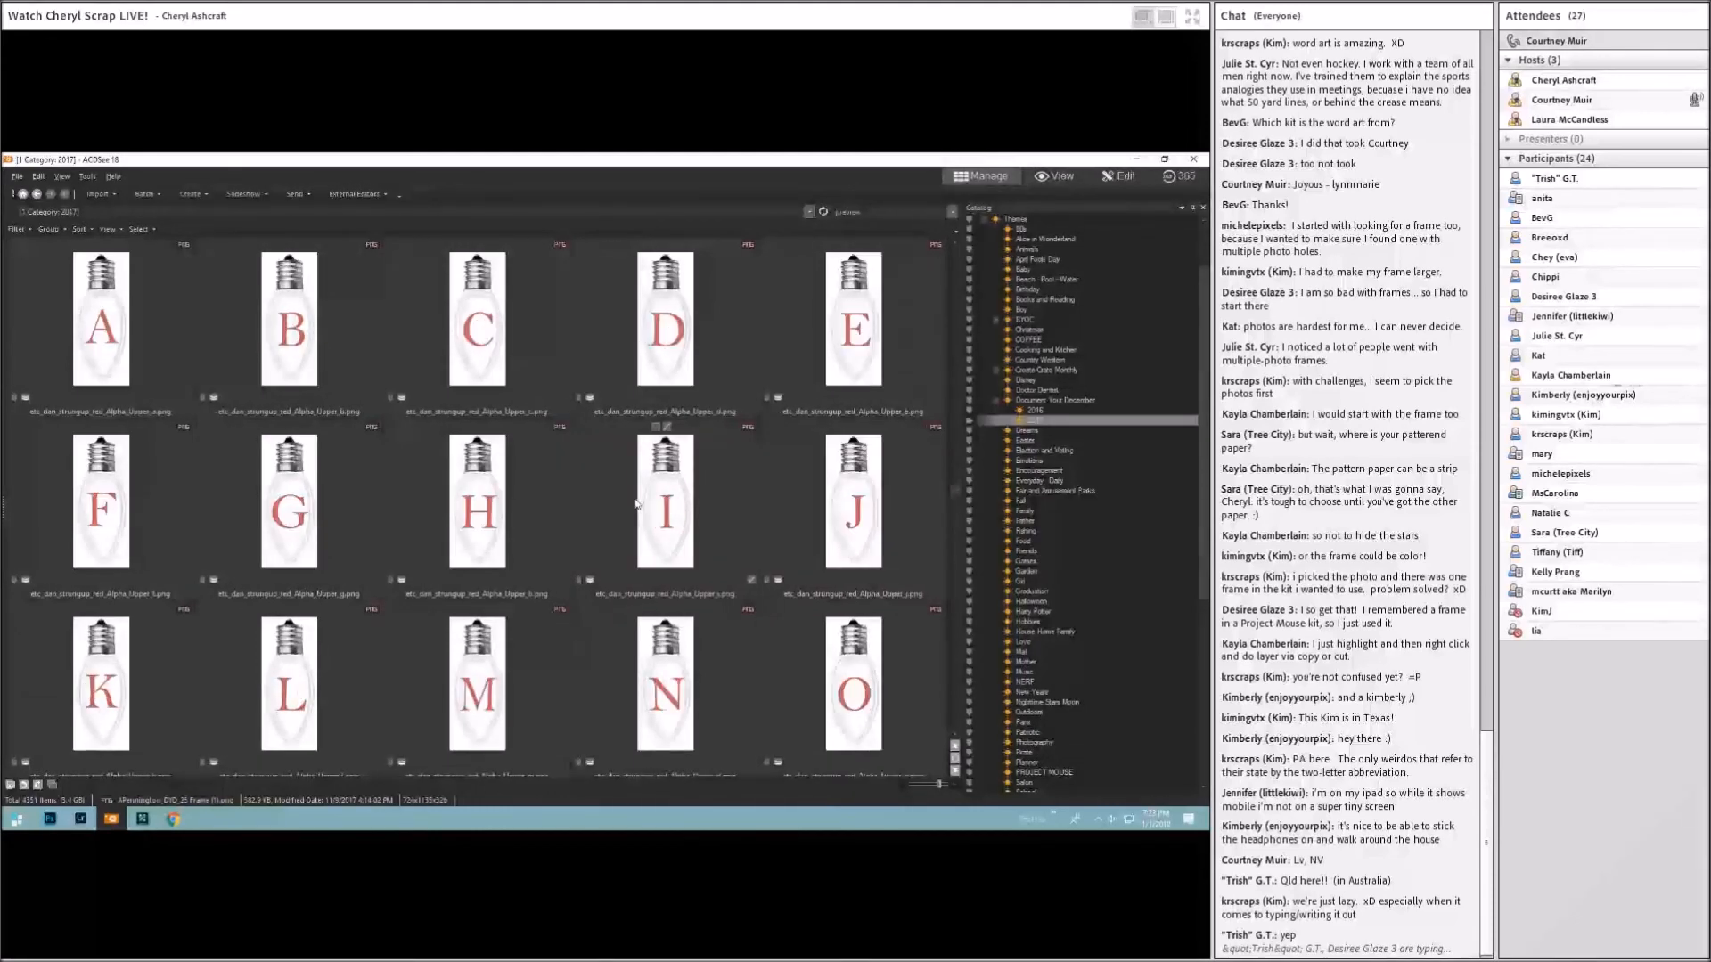
scroll(638, 506, down, 10)
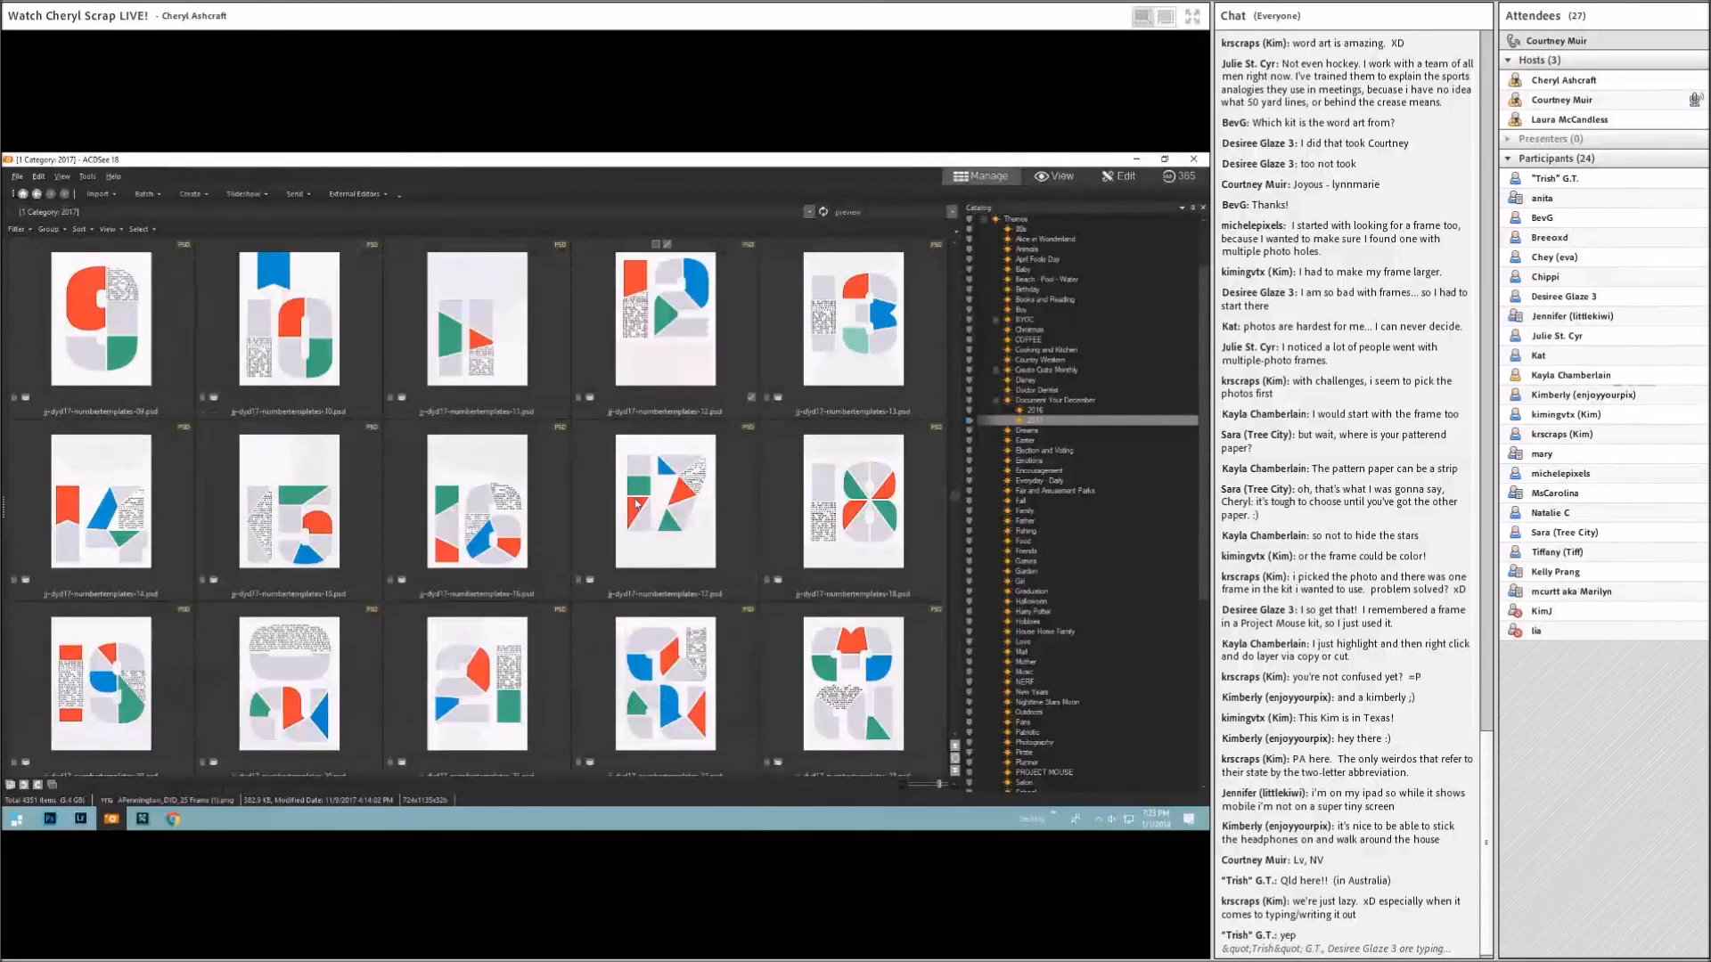
scroll(638, 505, down, 5)
scroll(638, 505, down, 10)
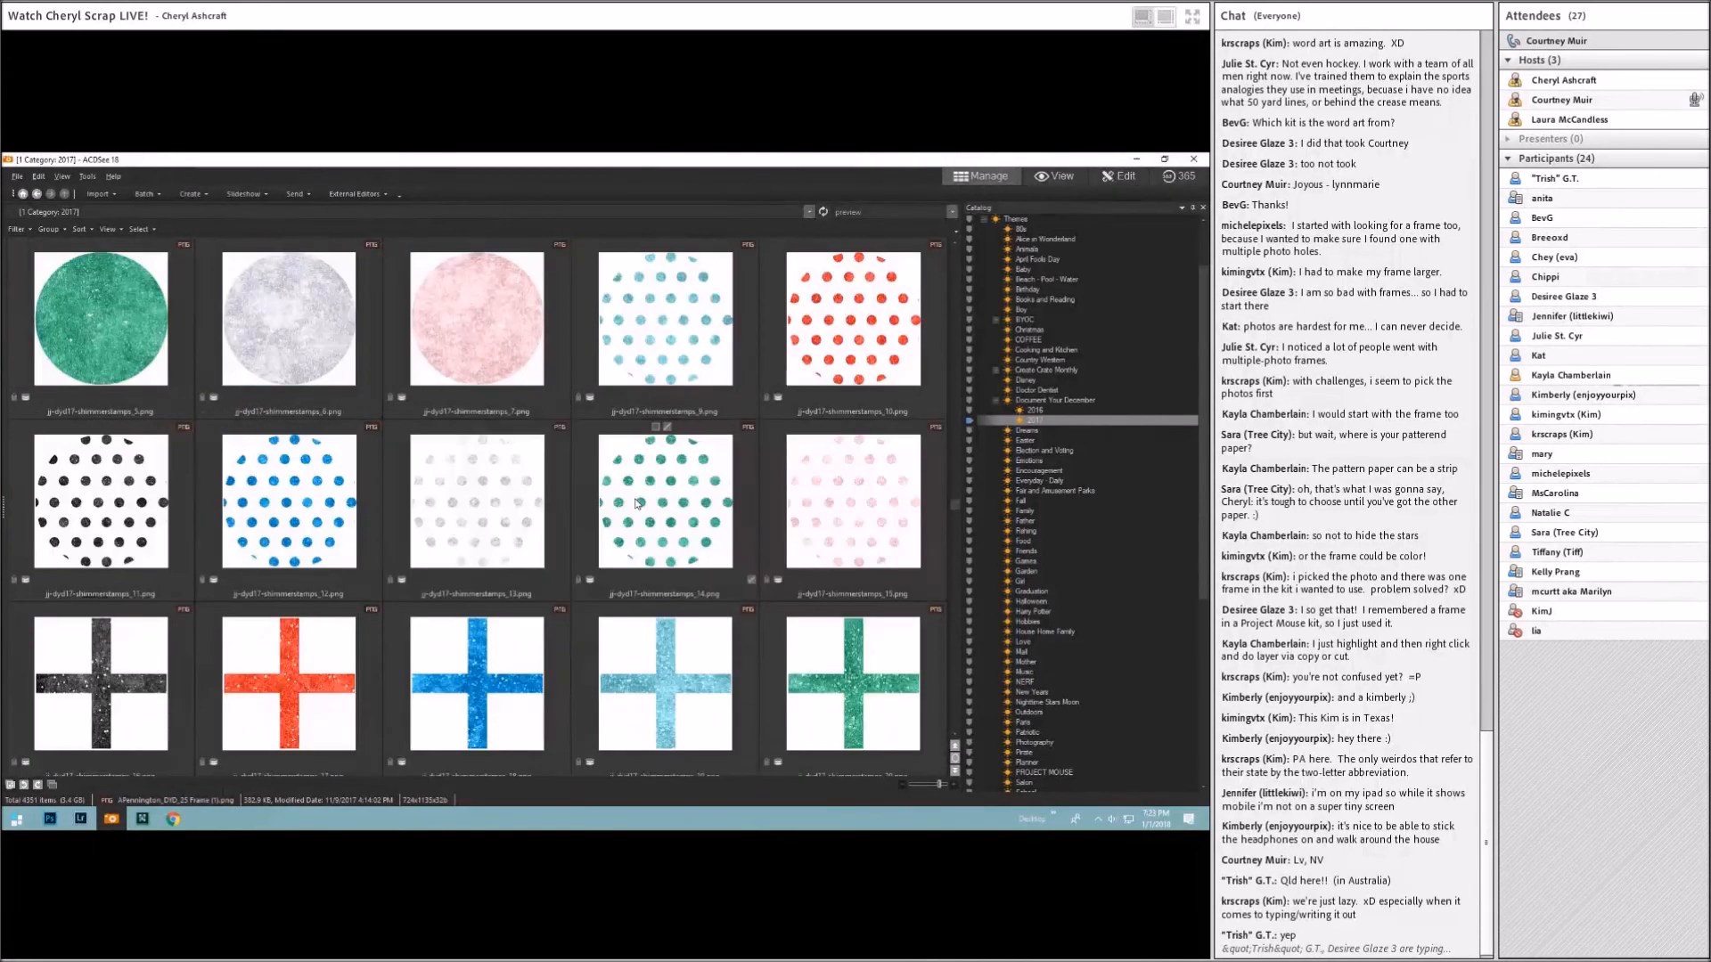
scroll(638, 506, down, 5)
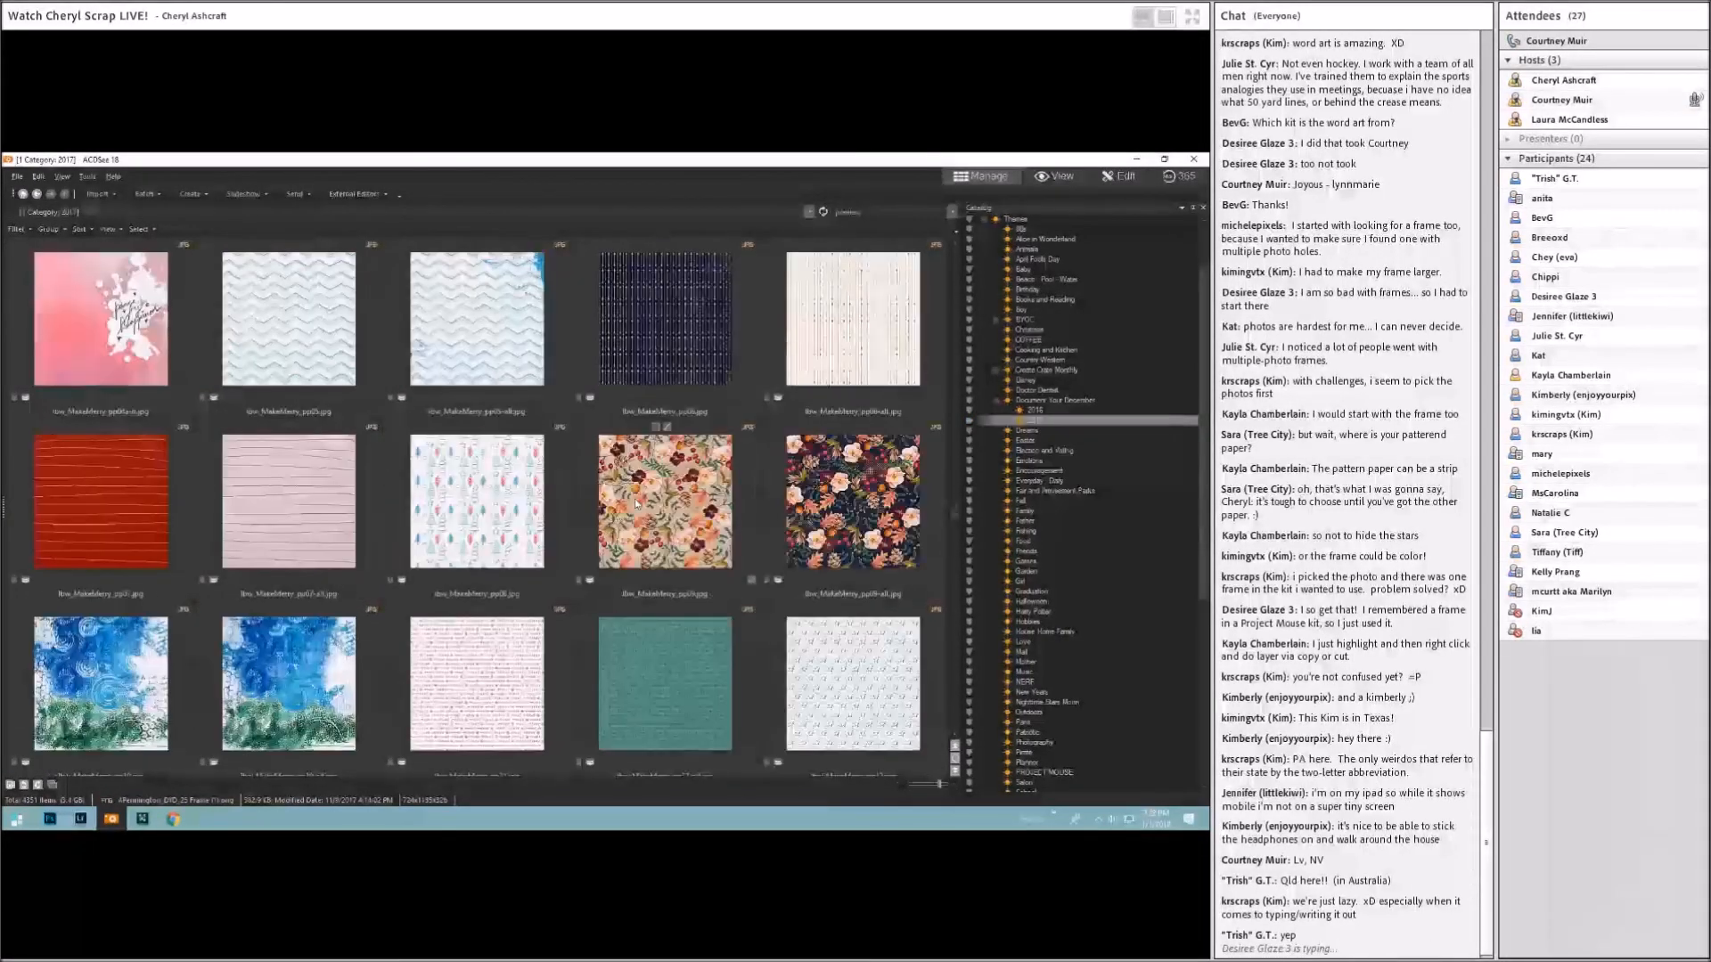
Step: Bring the tall white frame (frame02) from the Make Merry kit onto the Photoshop page and move it up behind the first photo
scroll(636, 504, down, 3)
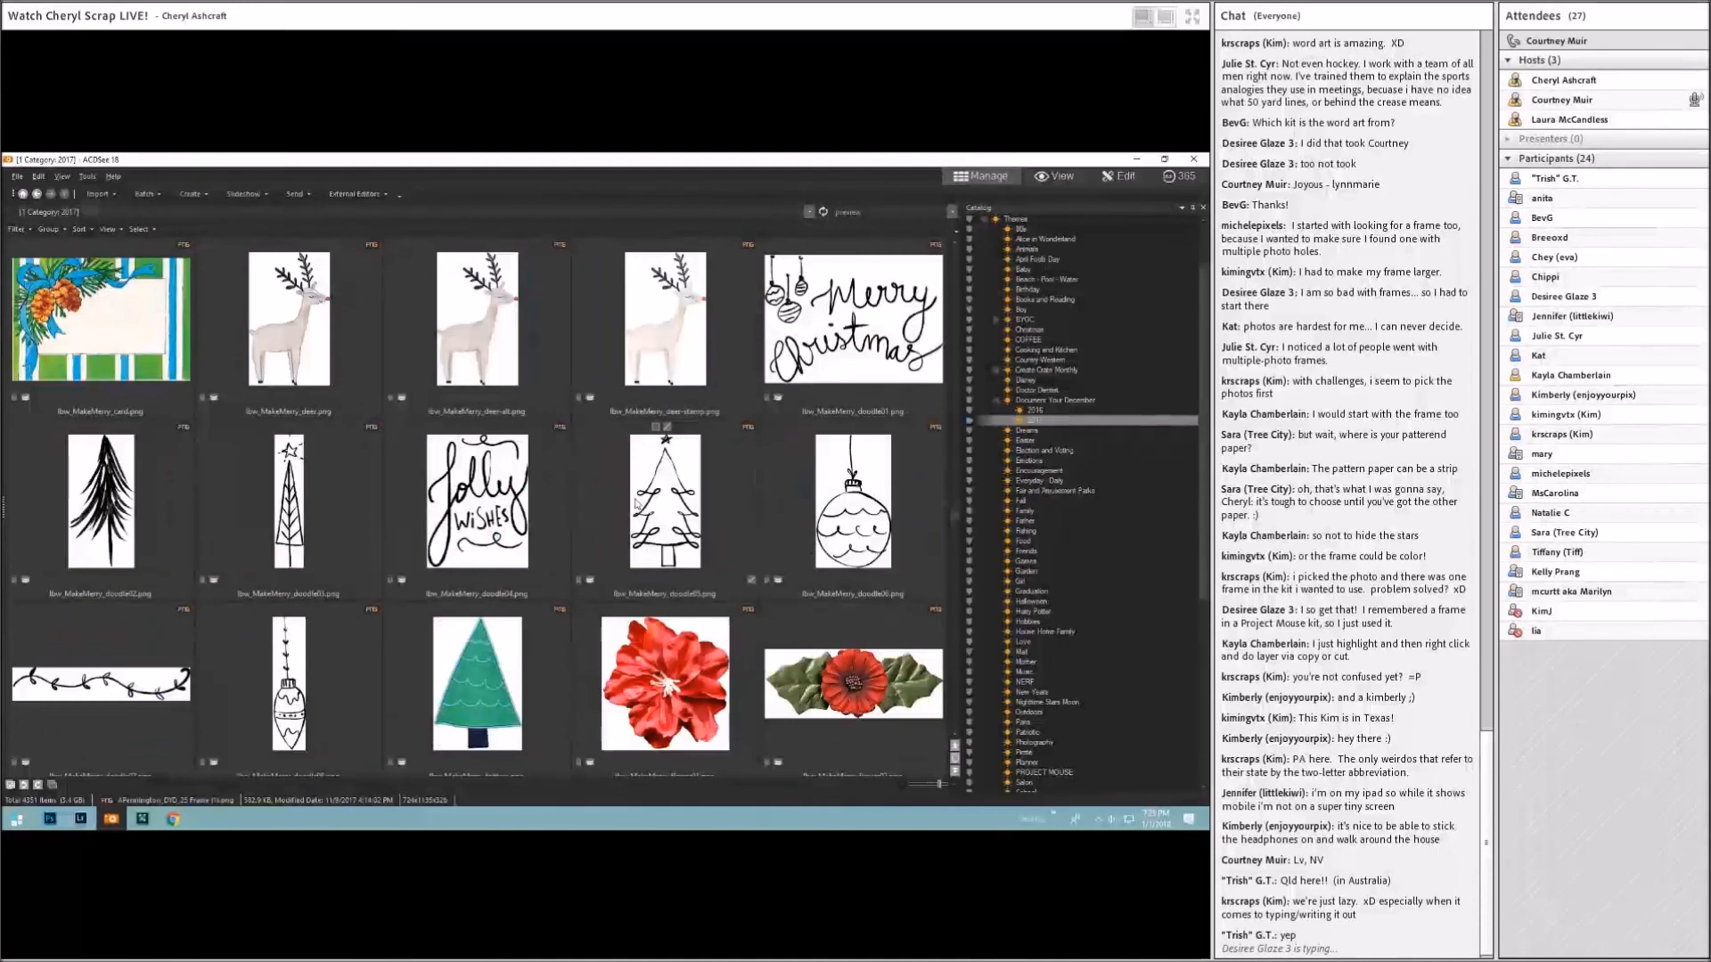
scroll(636, 504, down, 3)
scroll(636, 503, up, 3)
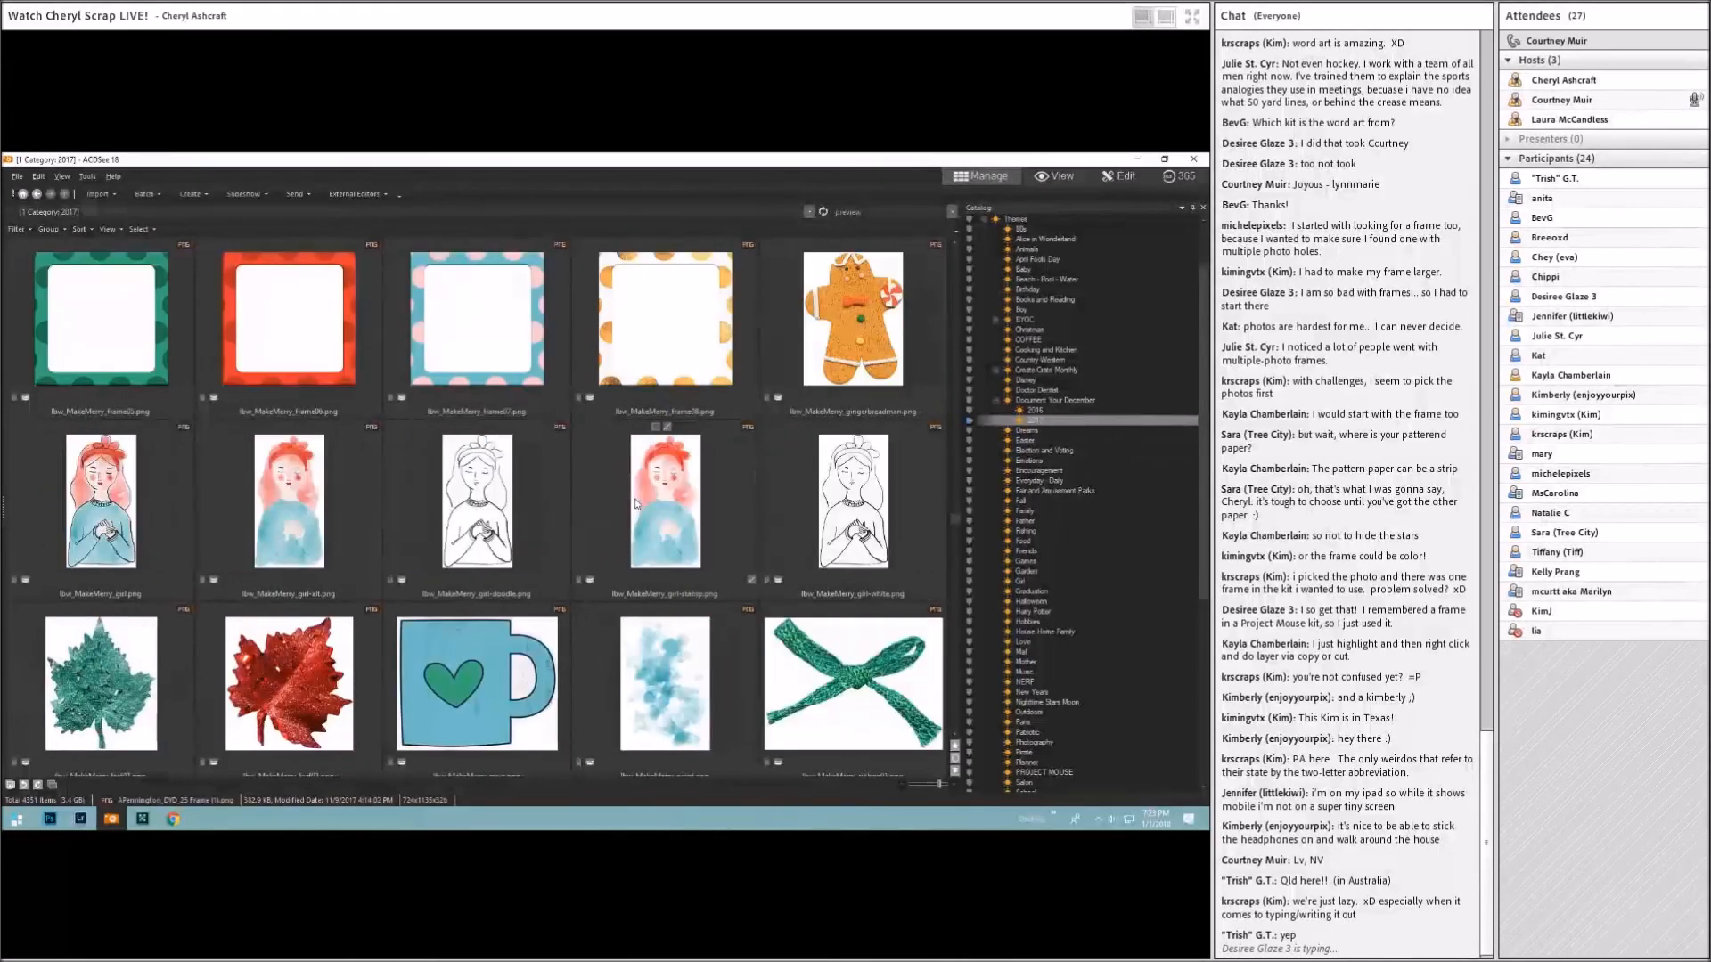
scroll(512, 379, up, 3)
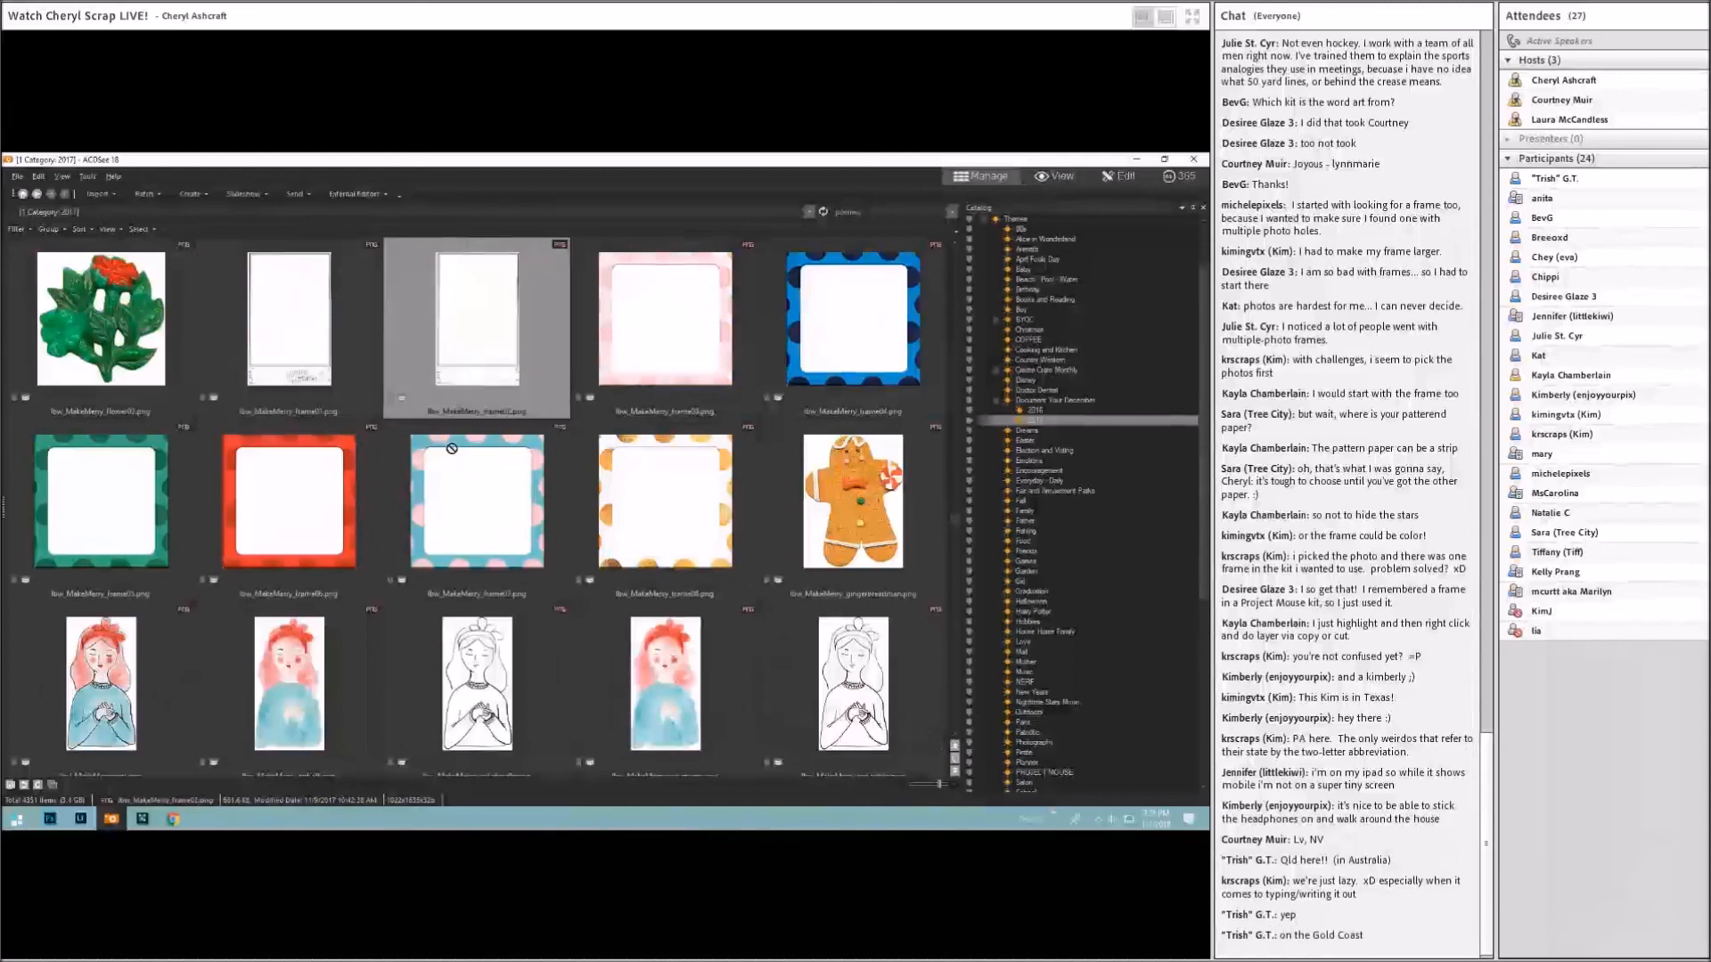
key(alt+Tab)
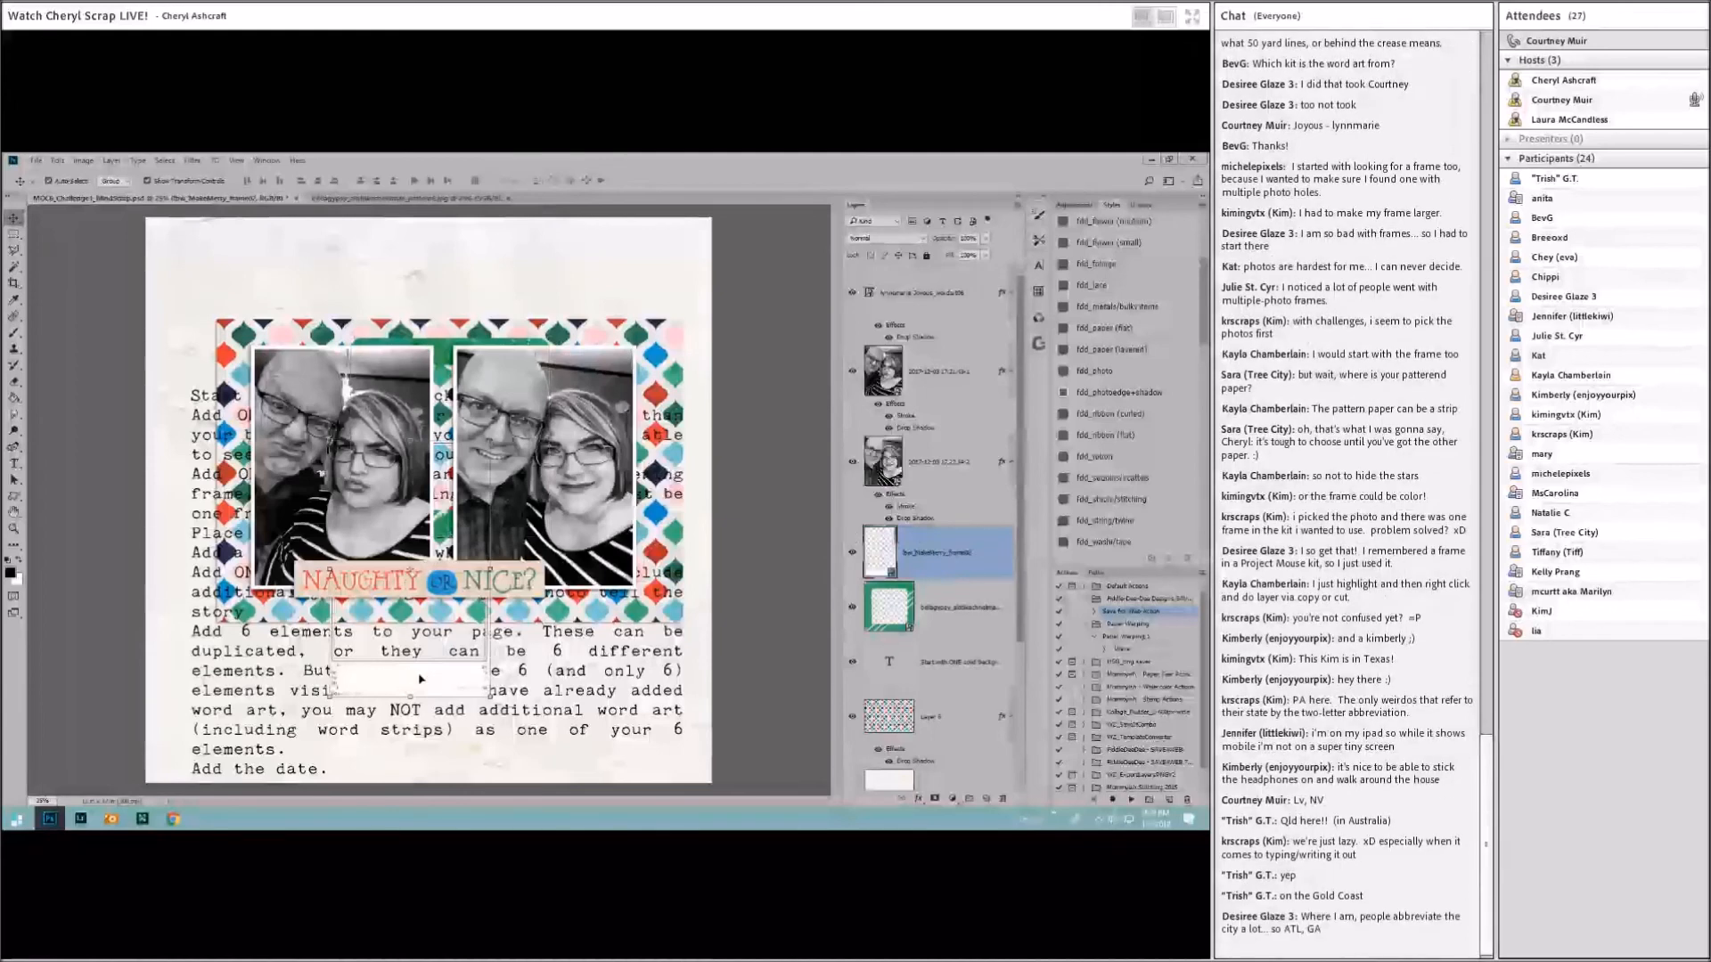
drag(417, 677, 270, 515)
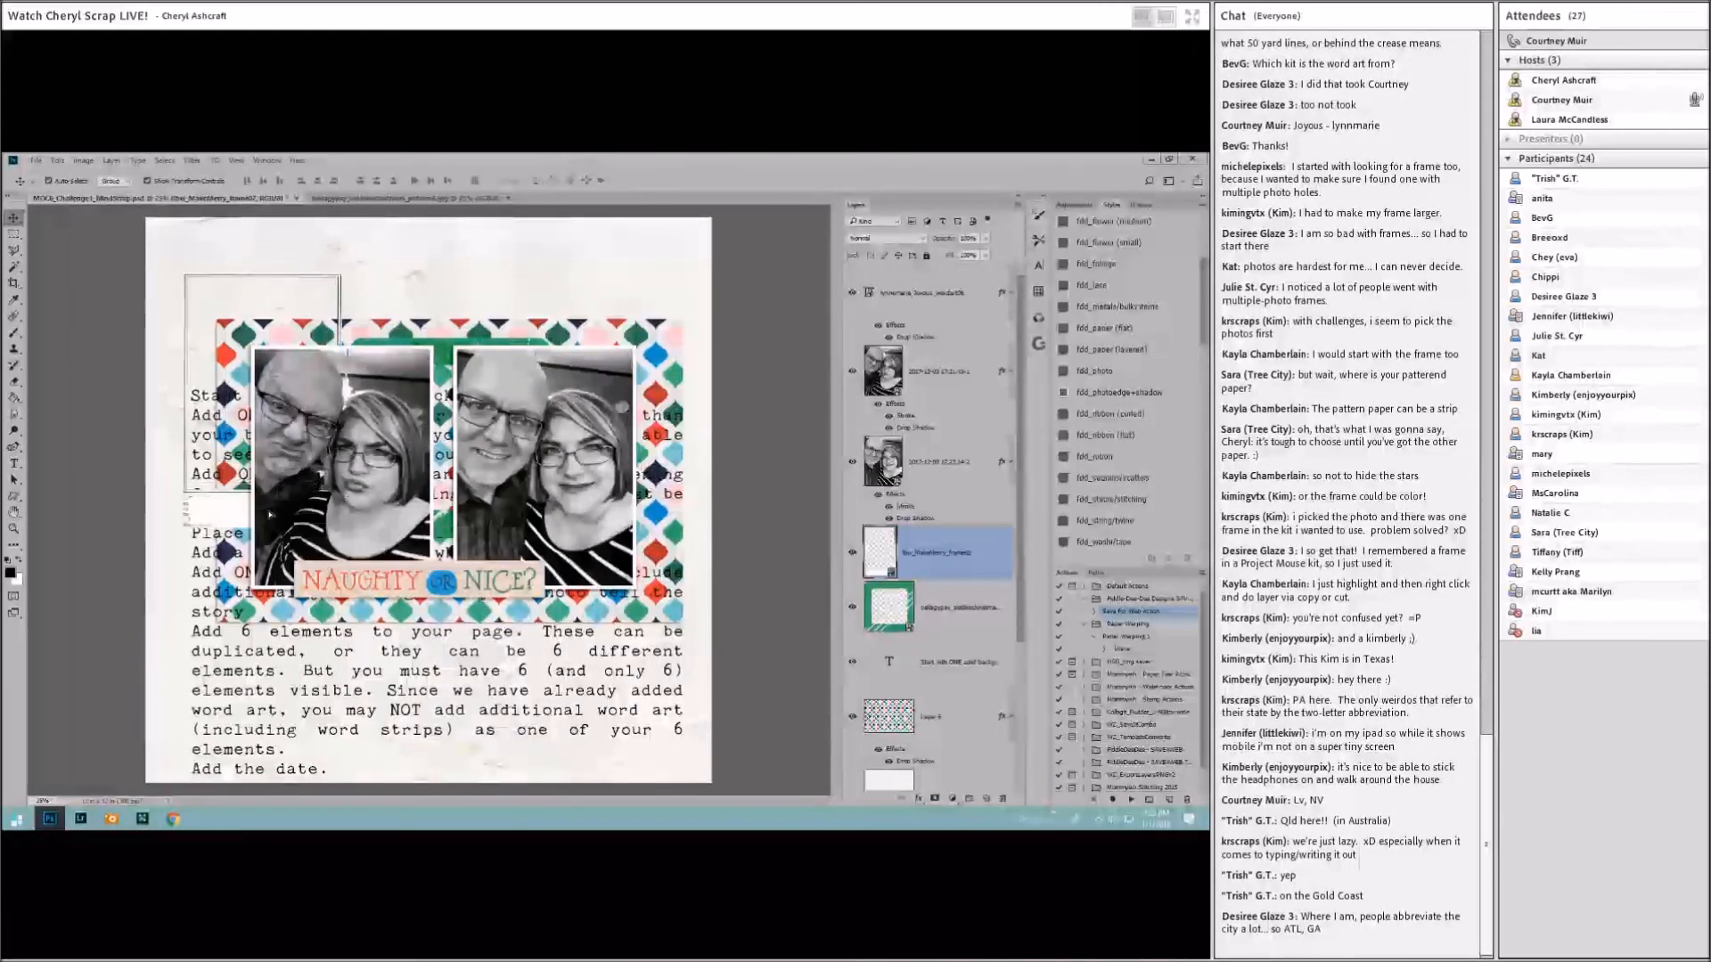
Step: Return to ACDSee and look through the Make Merry word art, the winter papers and bows, and the Joyous kit's brads, frames and tags
click(142, 819)
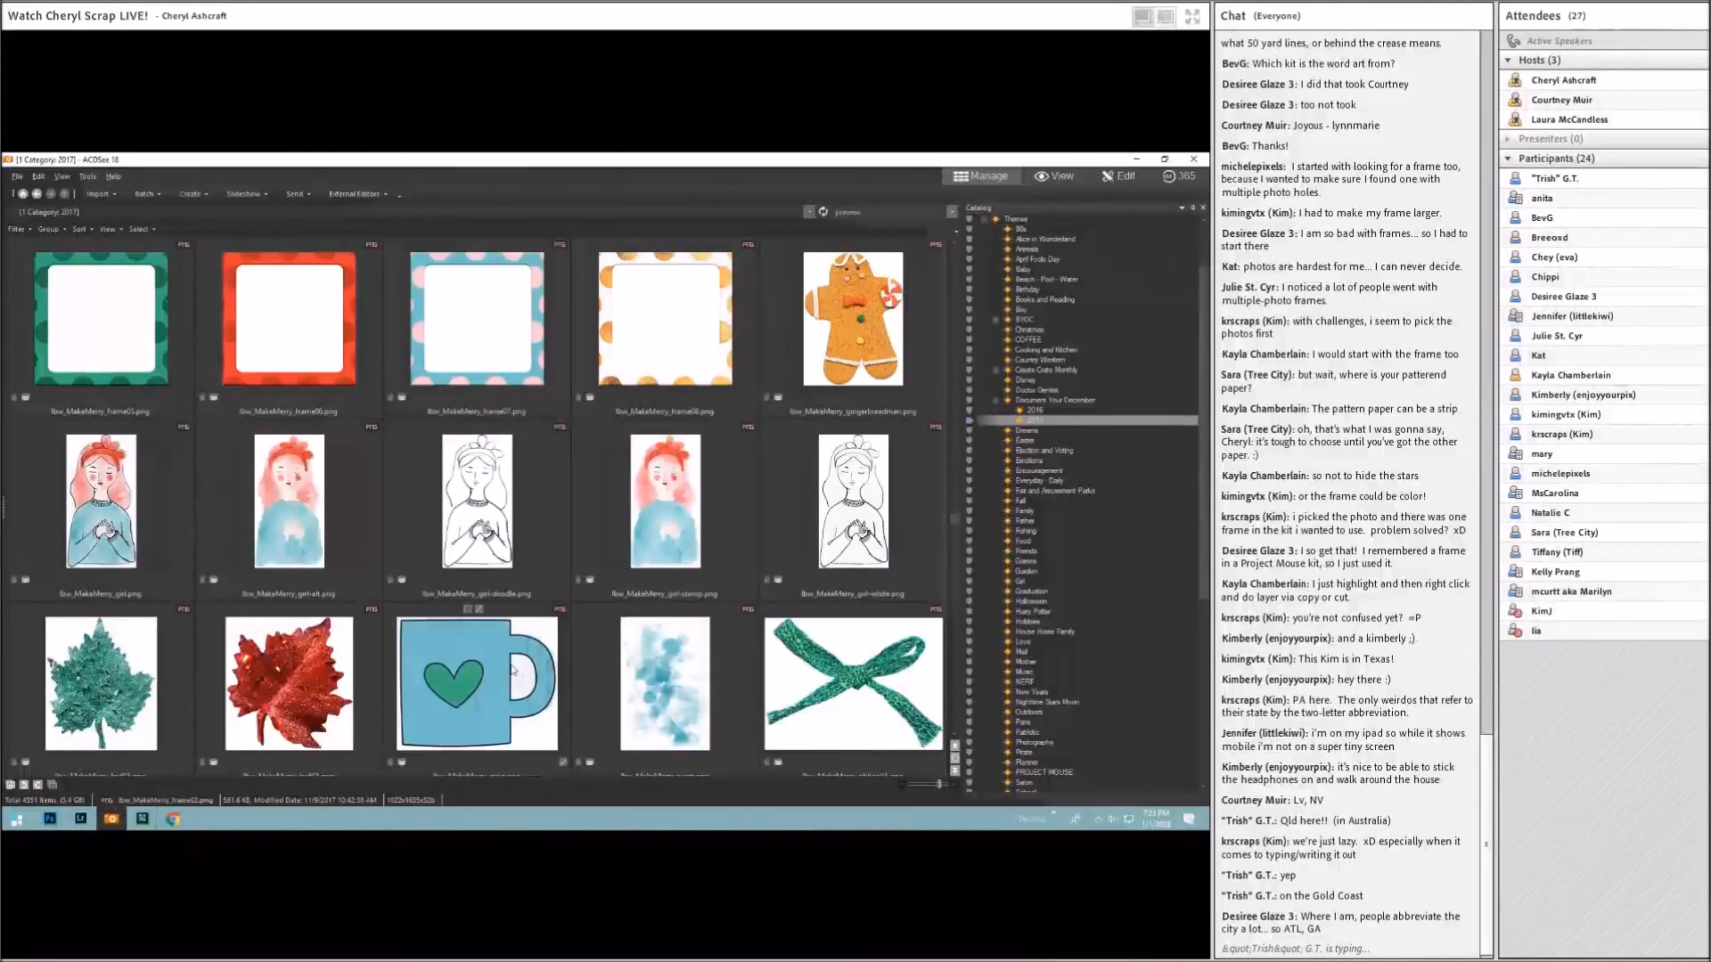
scroll(512, 670, down, 10)
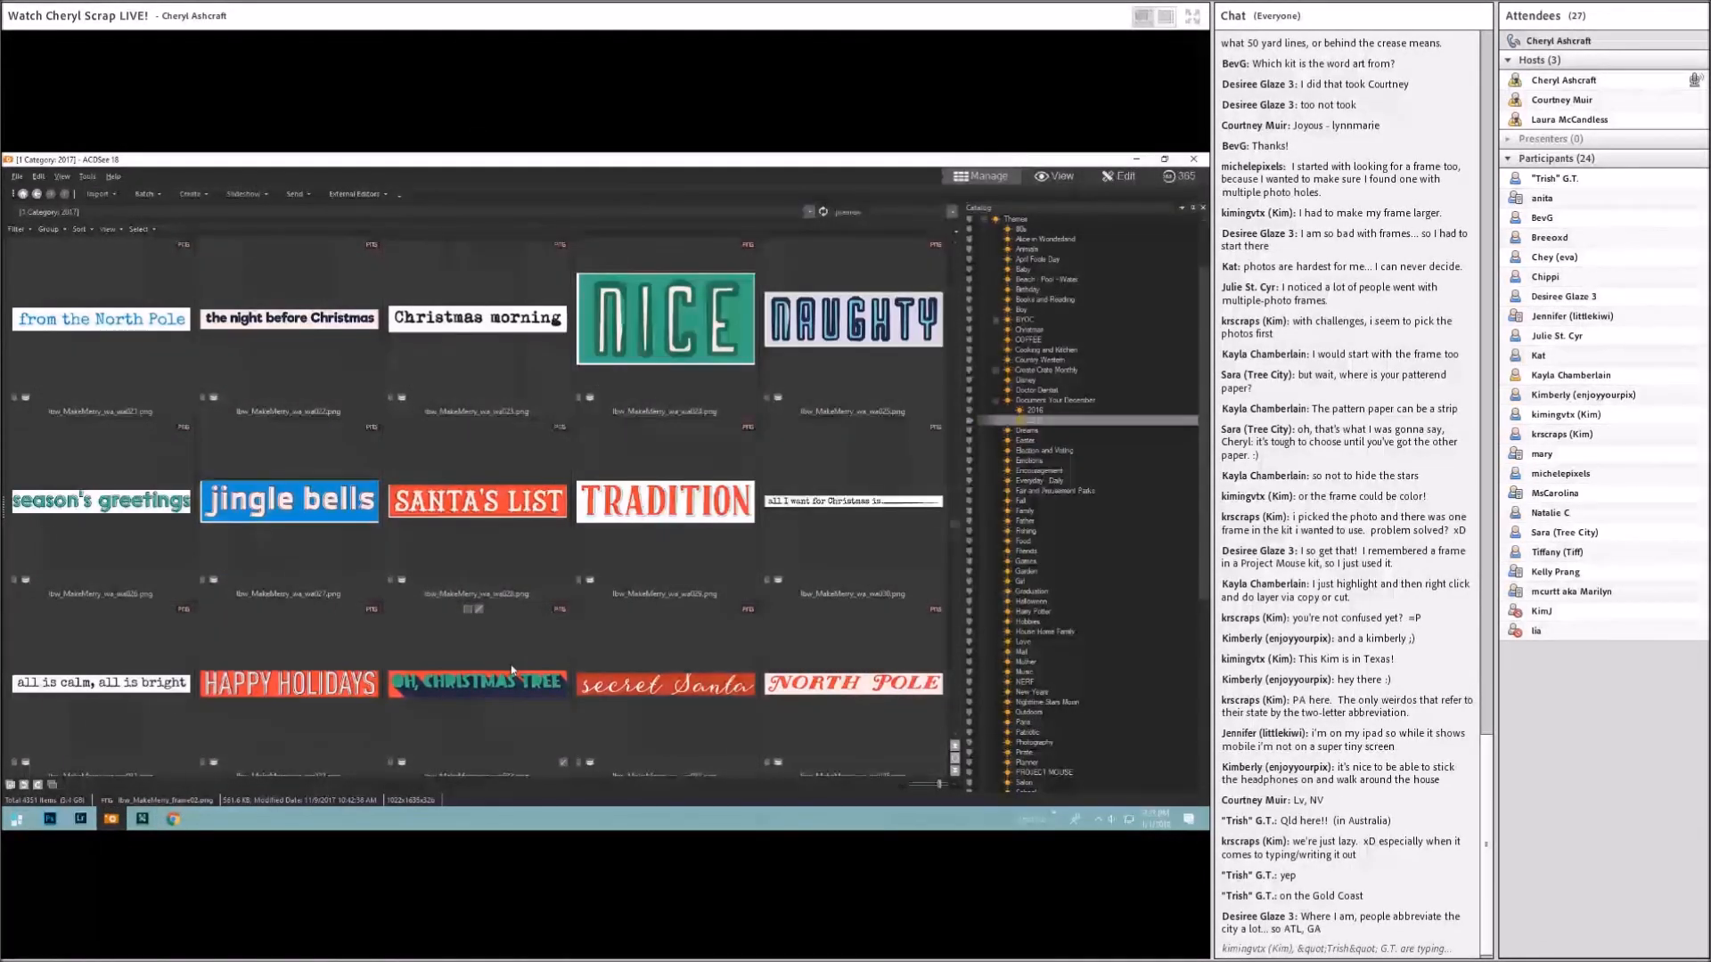
scroll(513, 670, down, 5)
scroll(512, 670, down, 5)
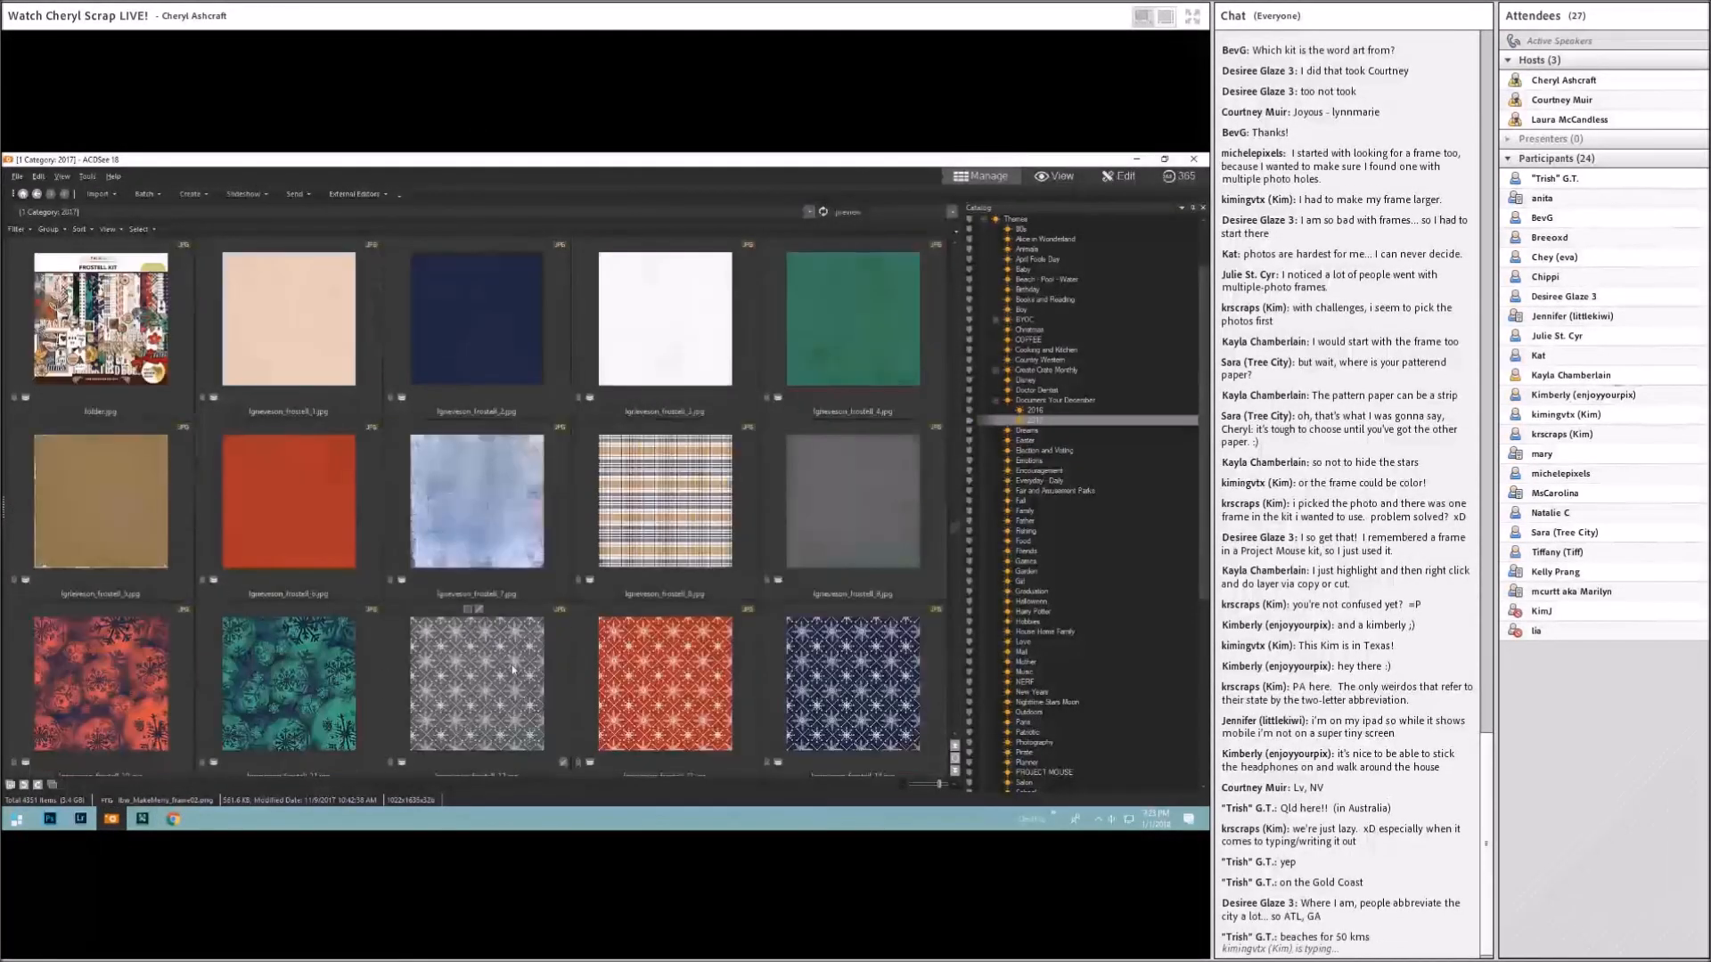
scroll(512, 670, down, 8)
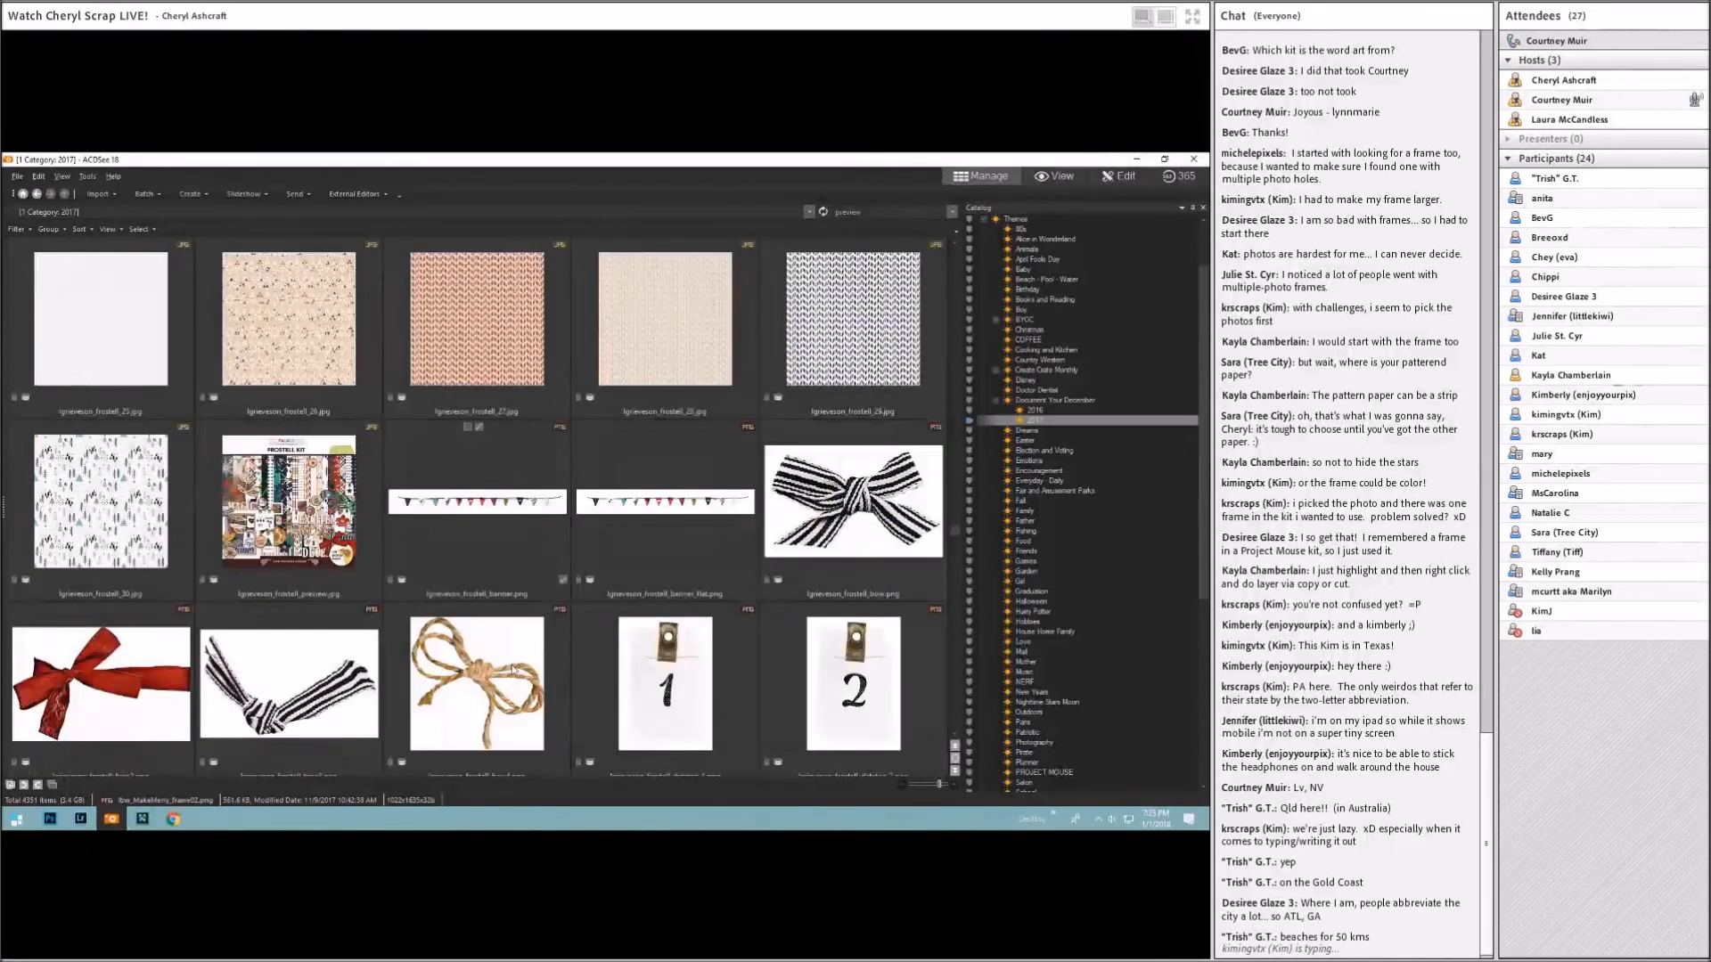
scroll(512, 670, down, 8)
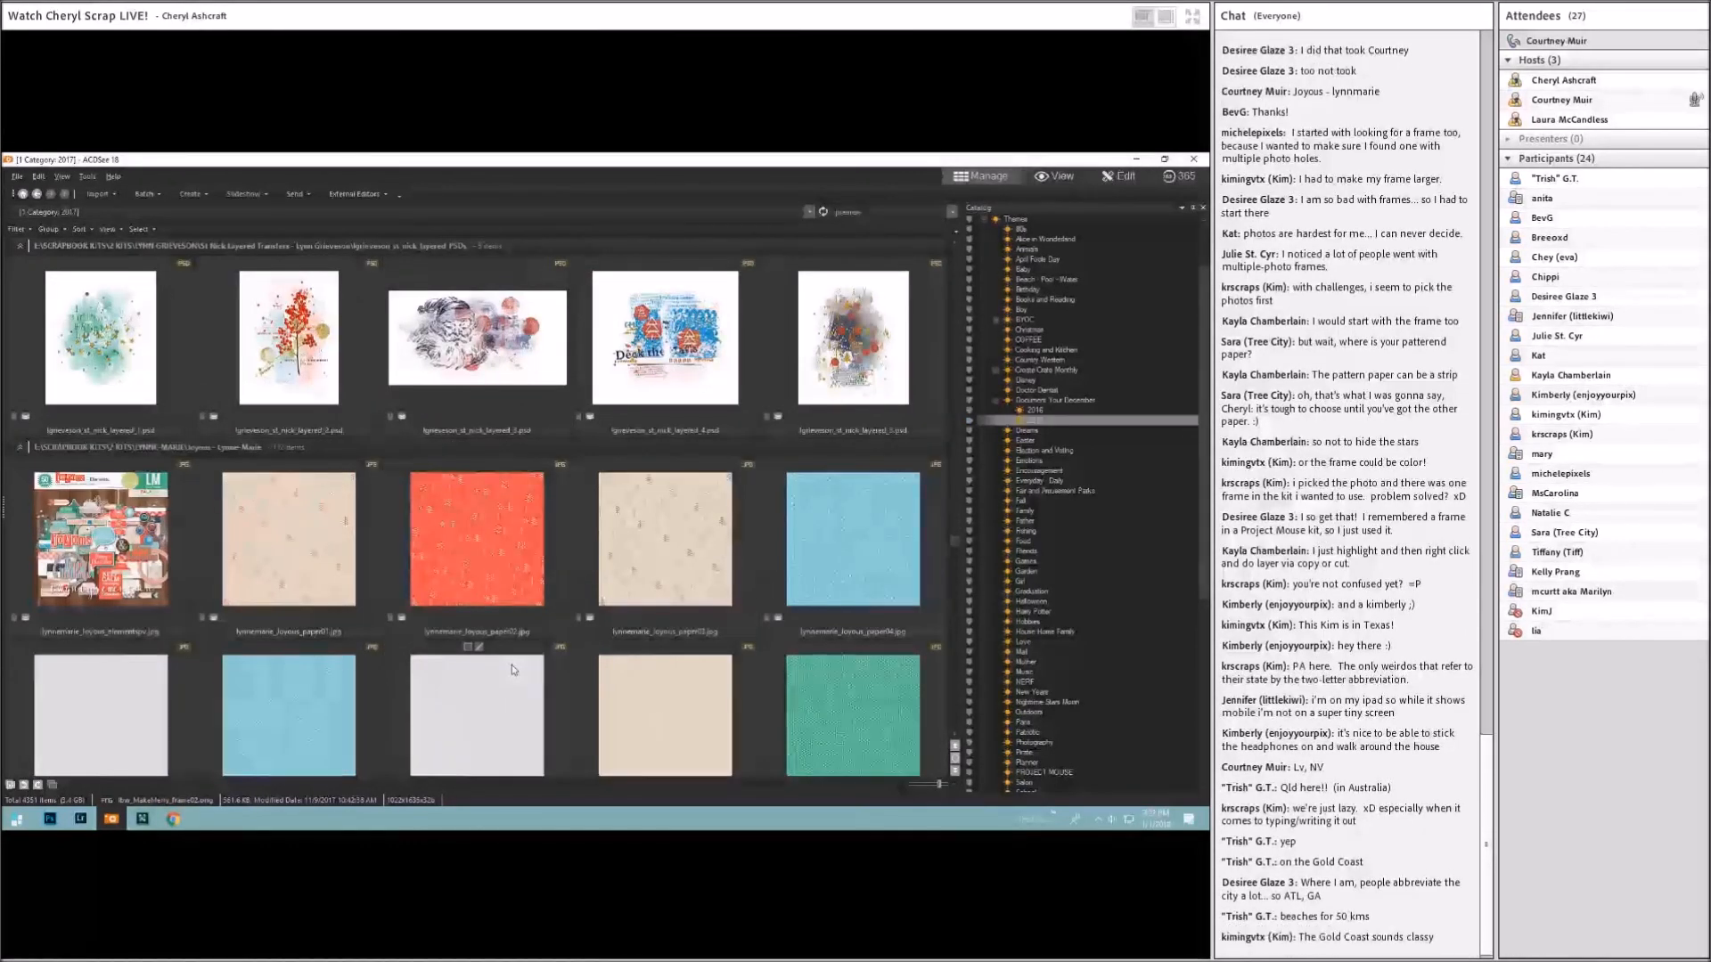
scroll(512, 670, down, 2)
scroll(512, 670, down, 4)
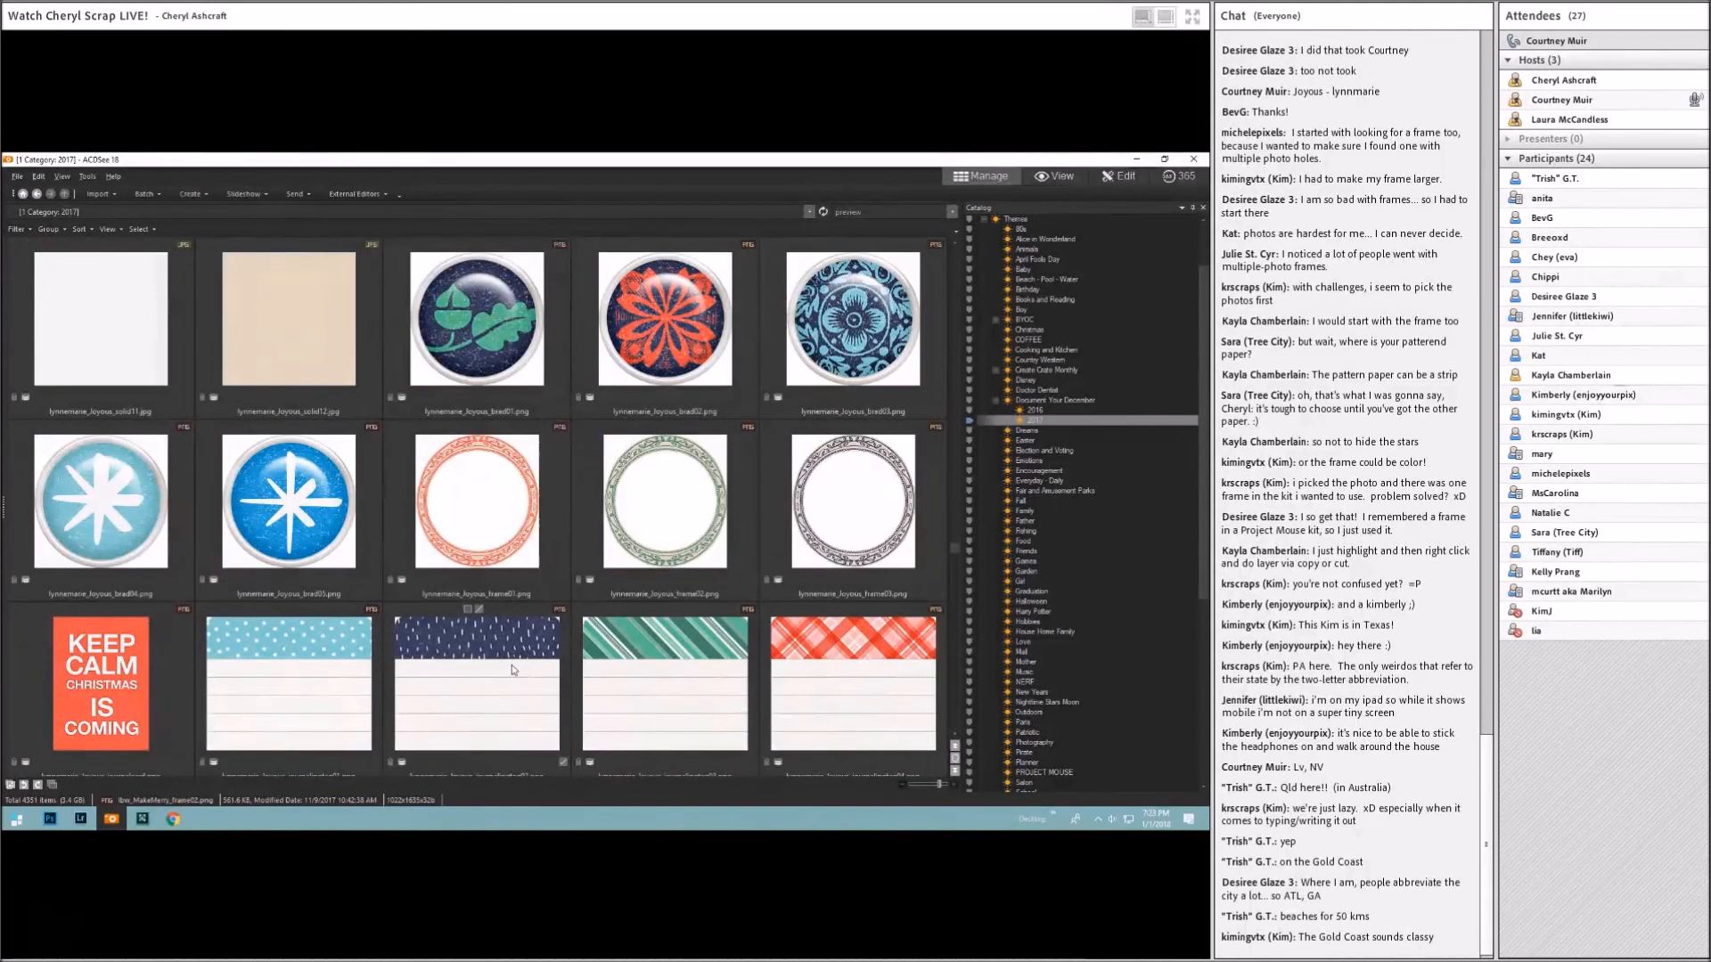
scroll(512, 670, down, 2)
scroll(513, 670, down, 4)
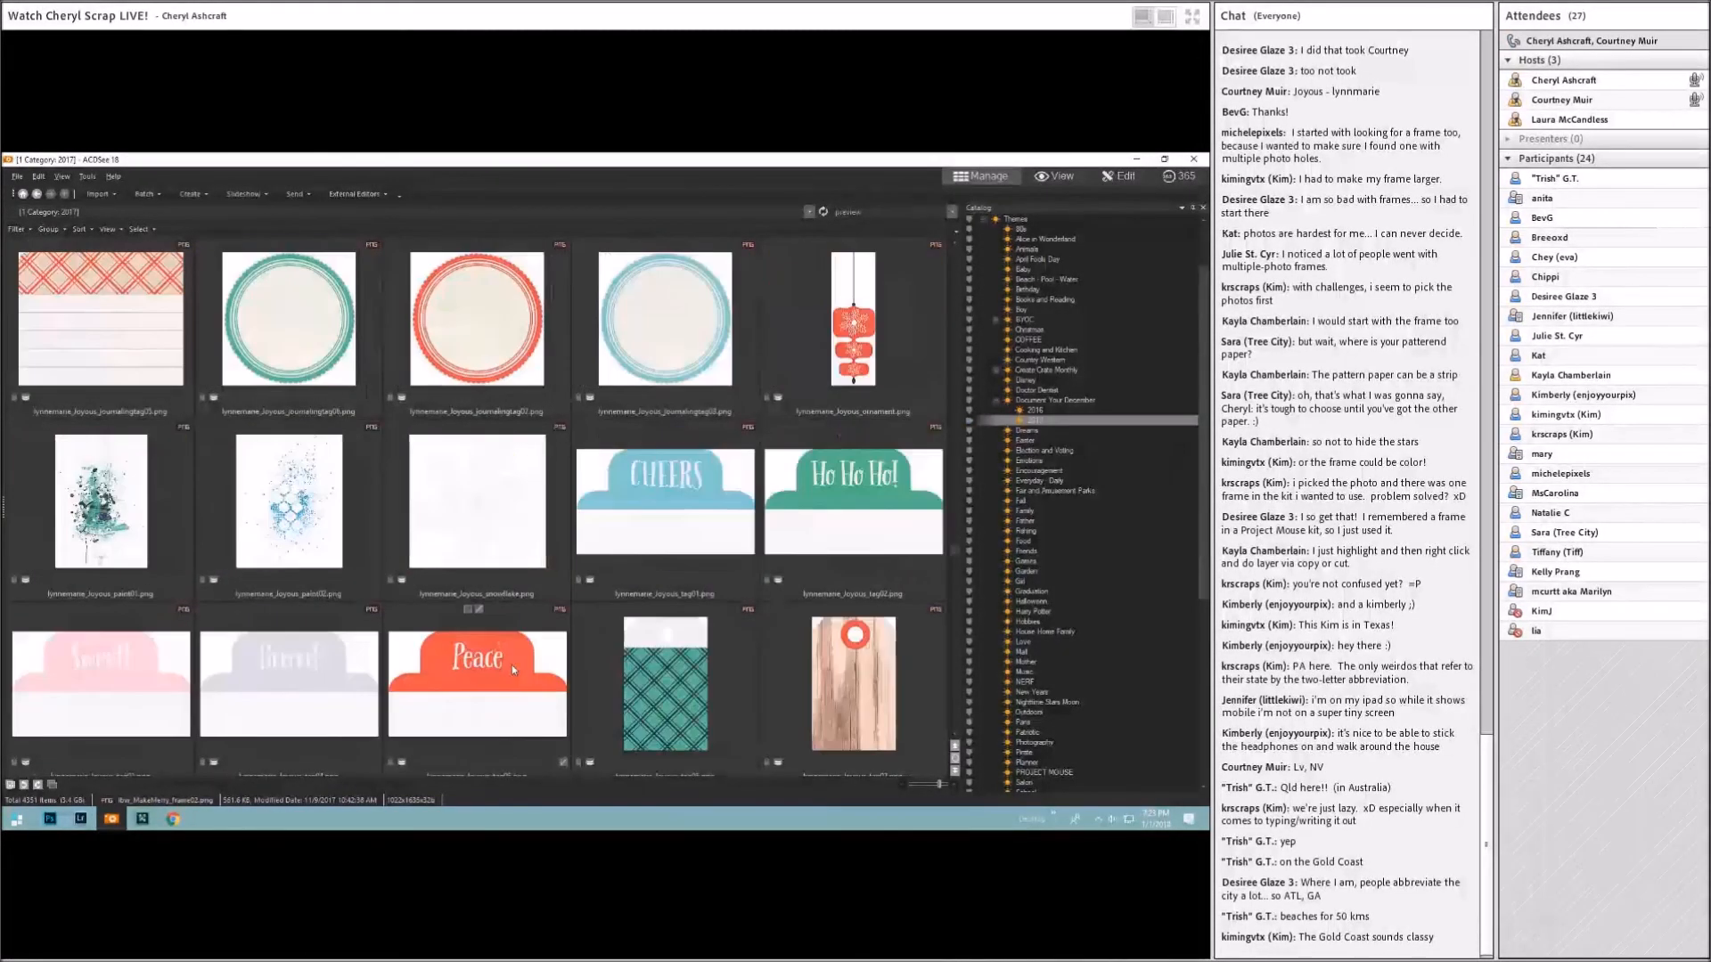
scroll(512, 668, down, 4)
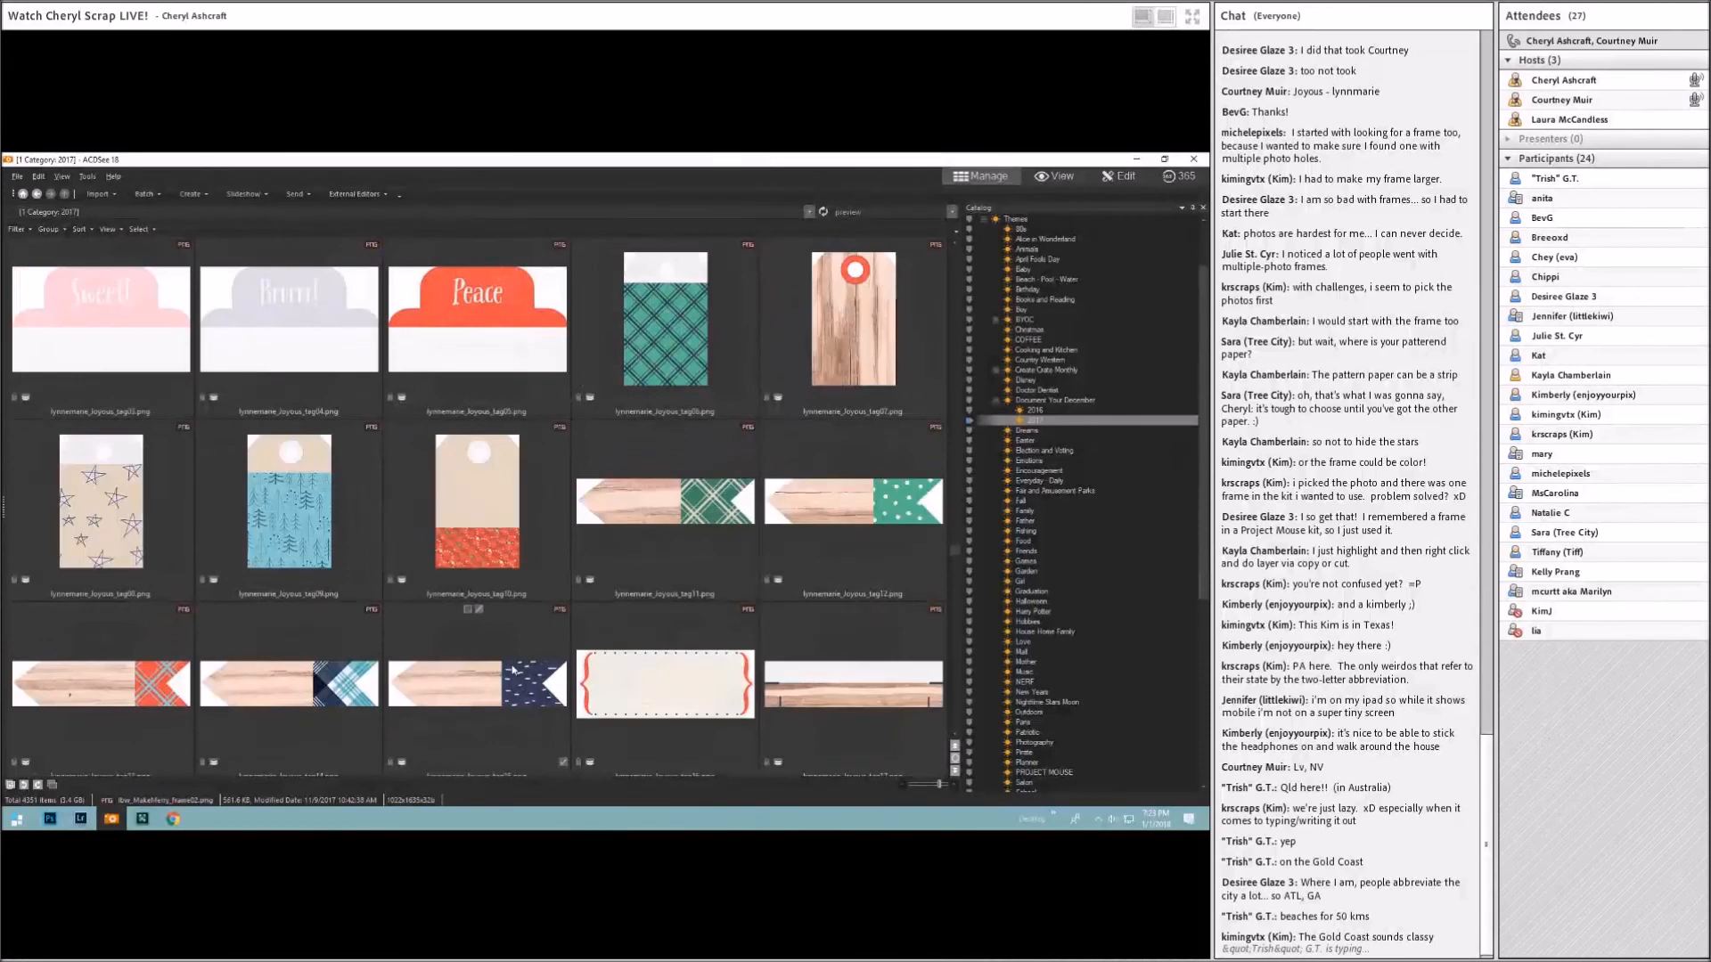
scroll(512, 668, down, 10)
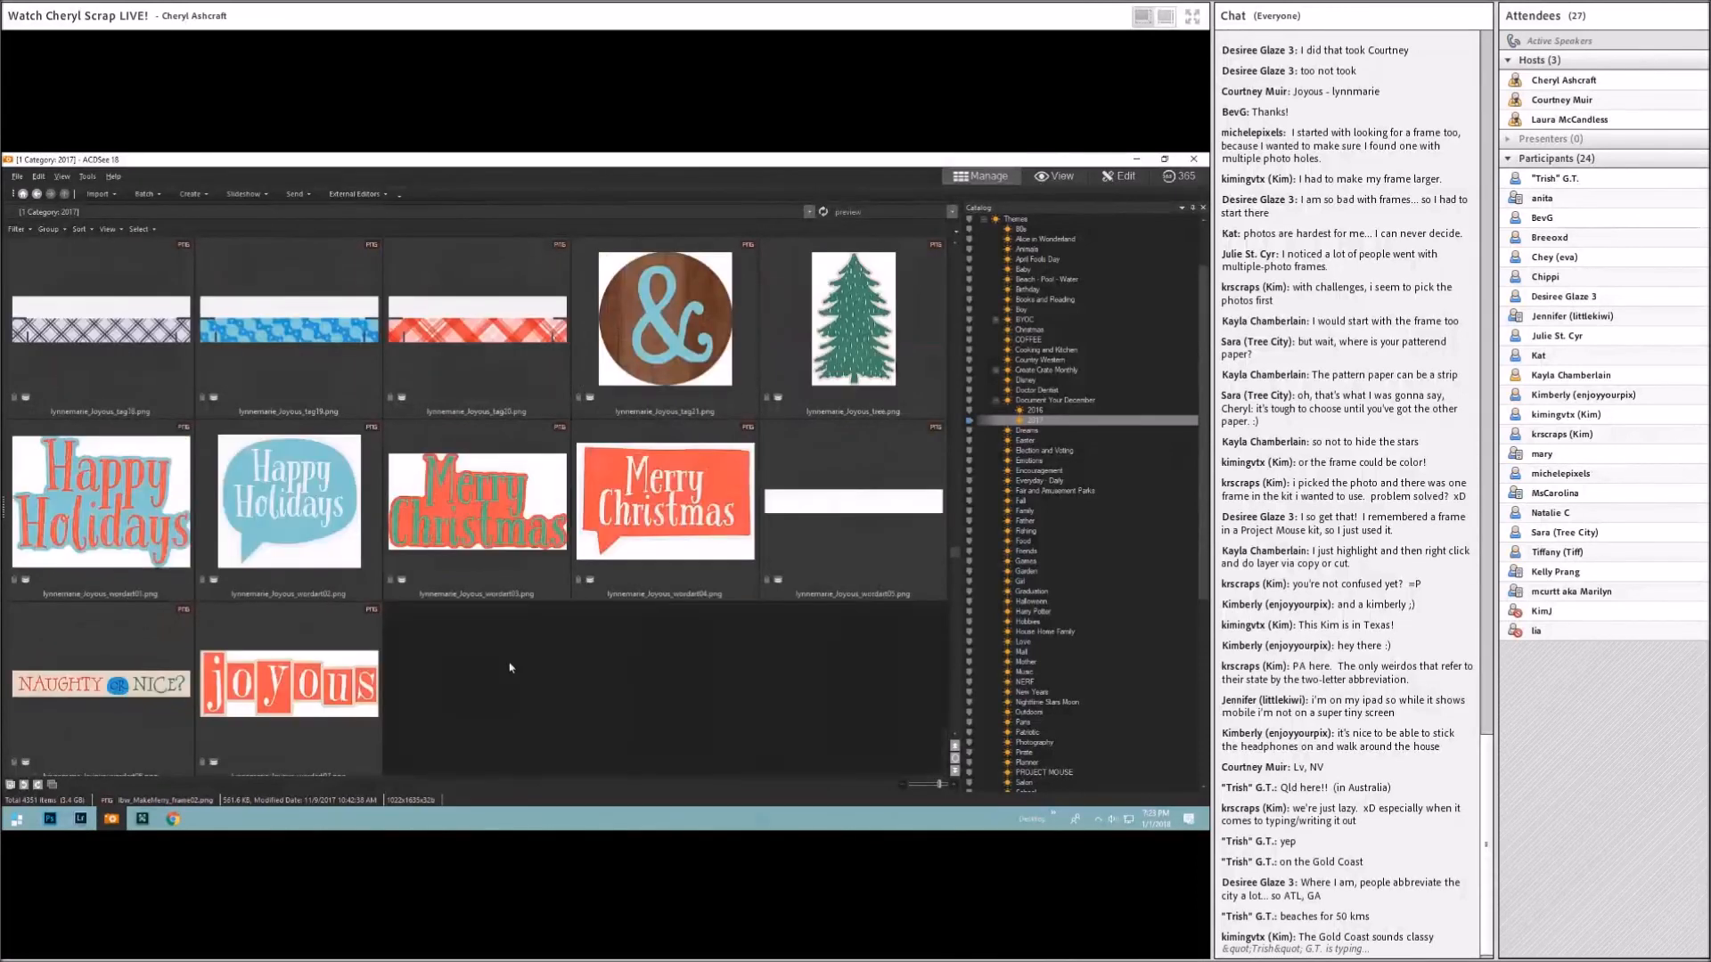
Step: Look through the Joyous alphabets and countdown tags, the felt numbers, and the Paislee Press December labels, word art and papers for page elements
scroll(511, 668, down, 5)
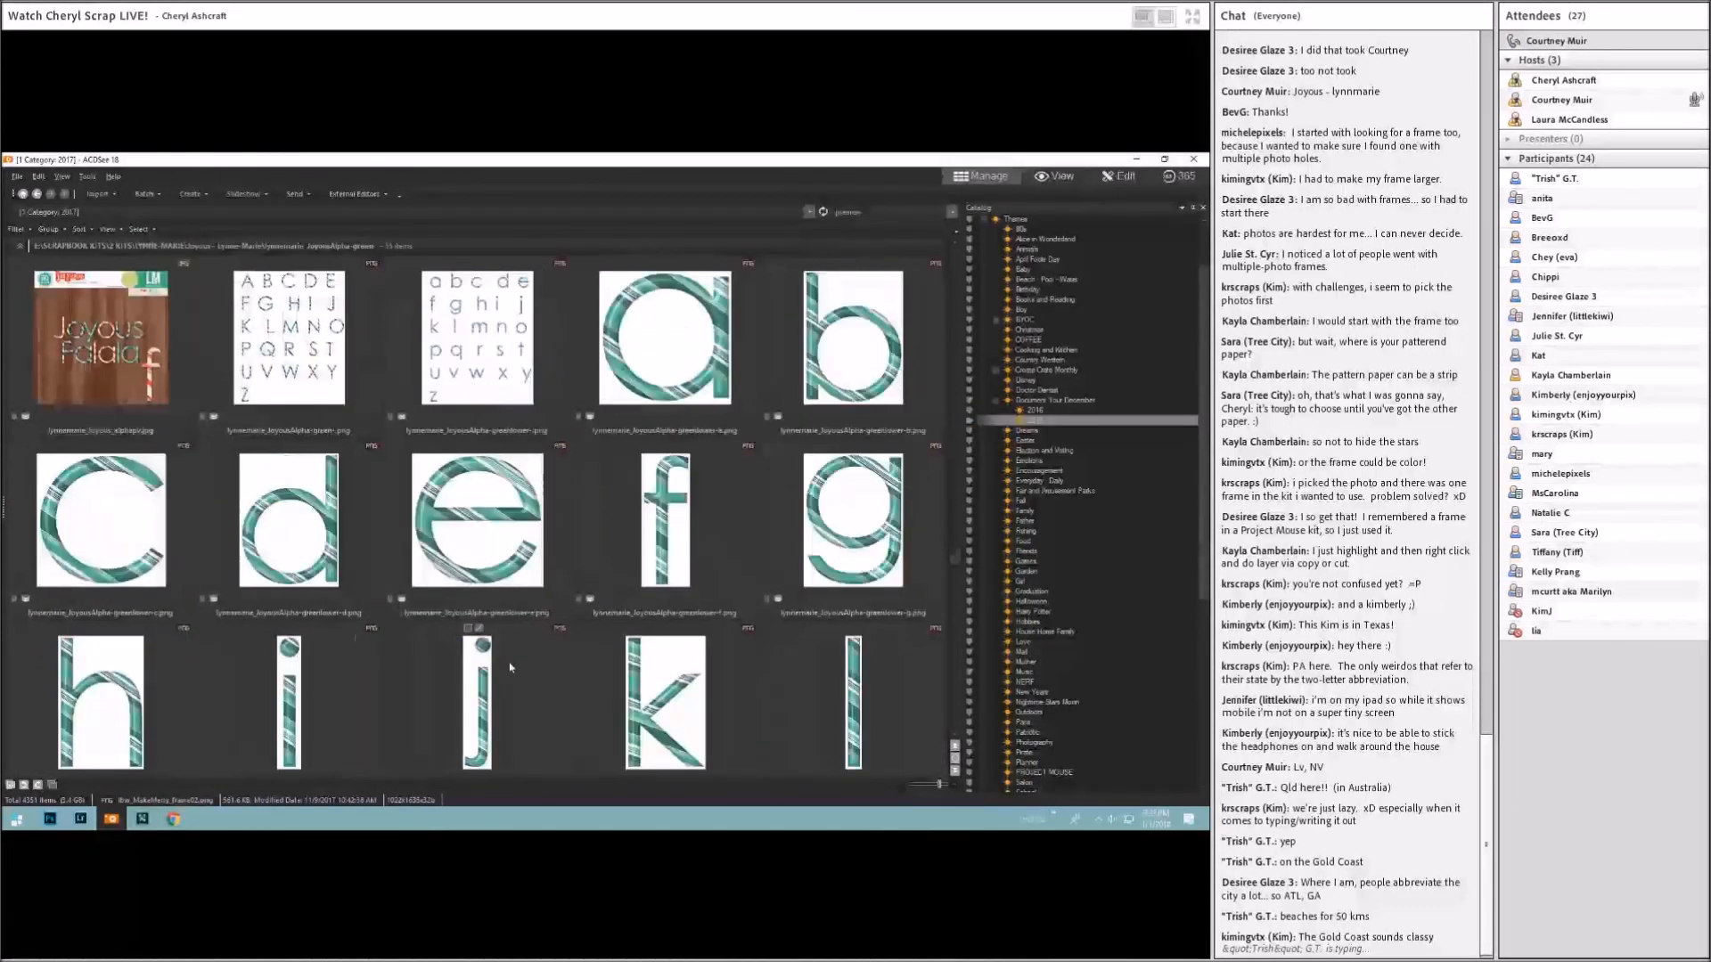
scroll(510, 668, down, 5)
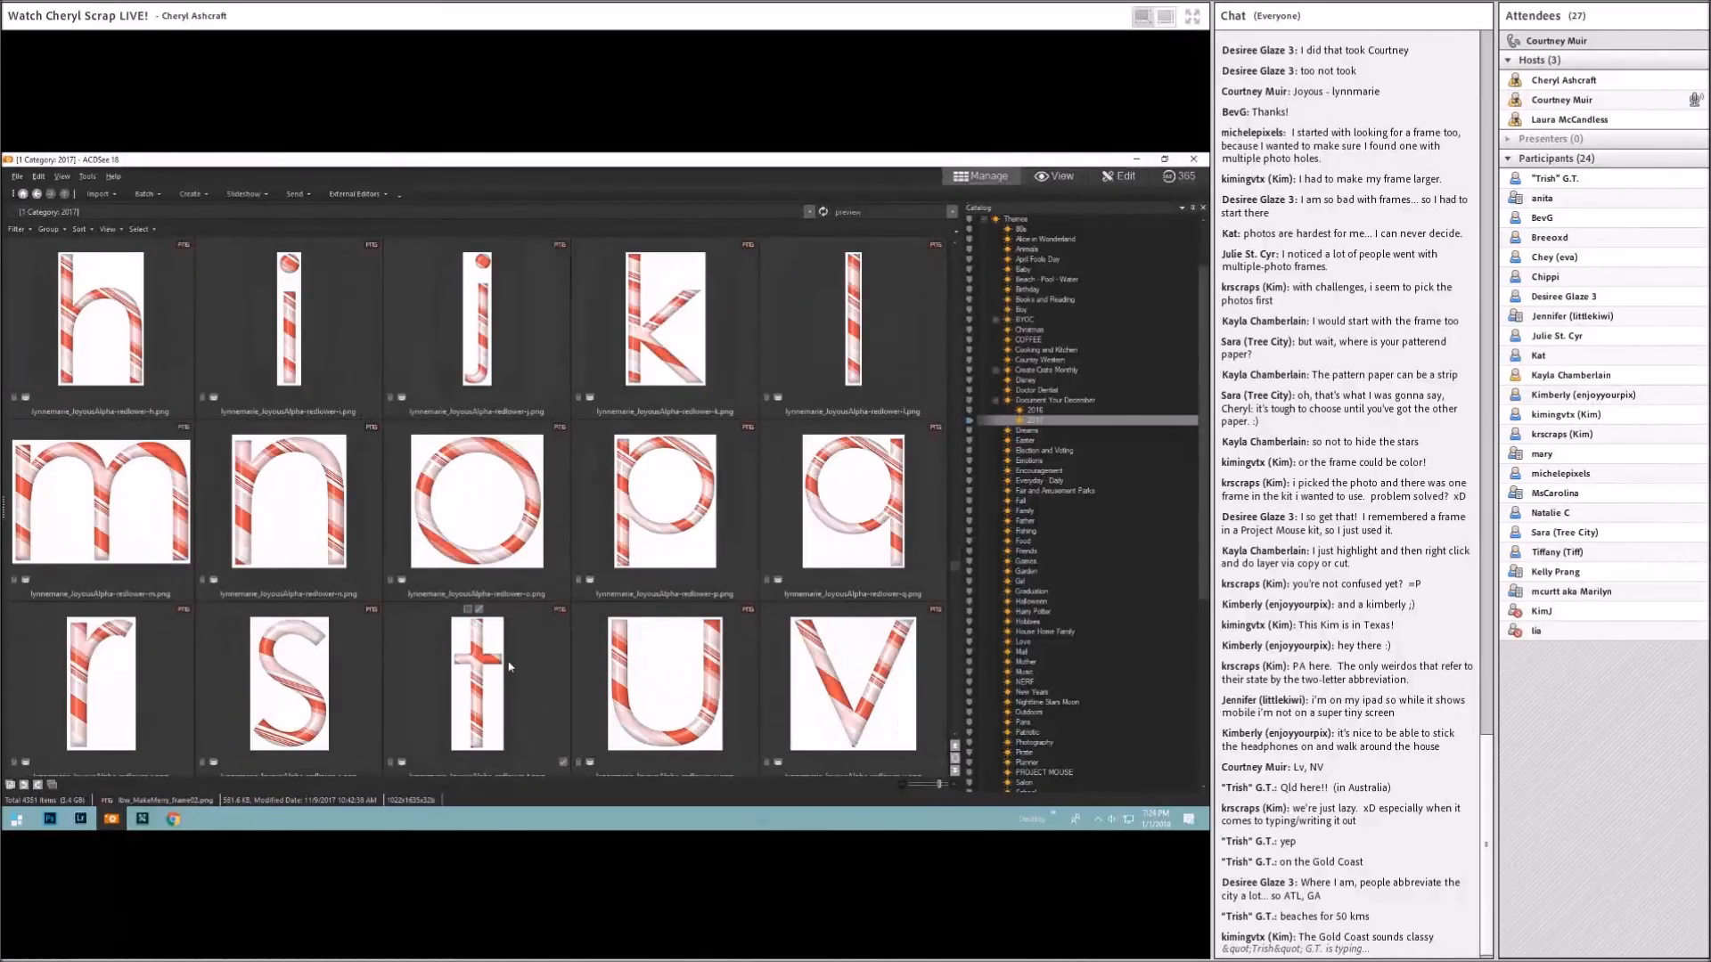
scroll(510, 666, down, 5)
scroll(509, 667, down, 5)
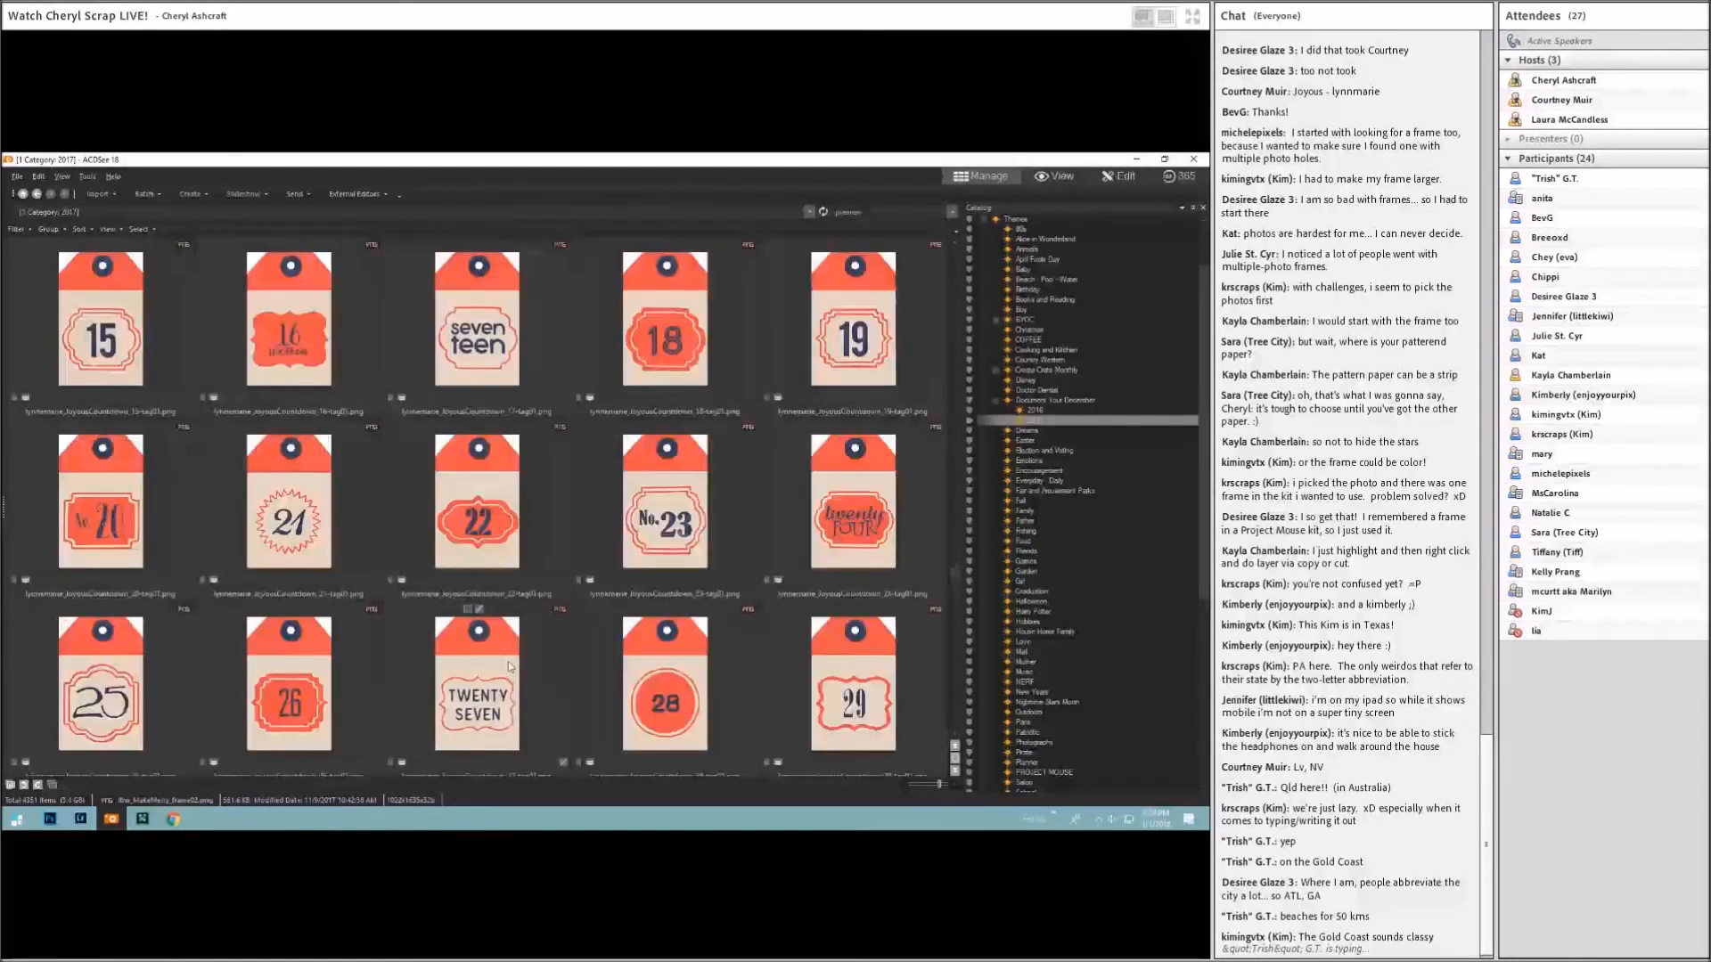
scroll(510, 666, down, 5)
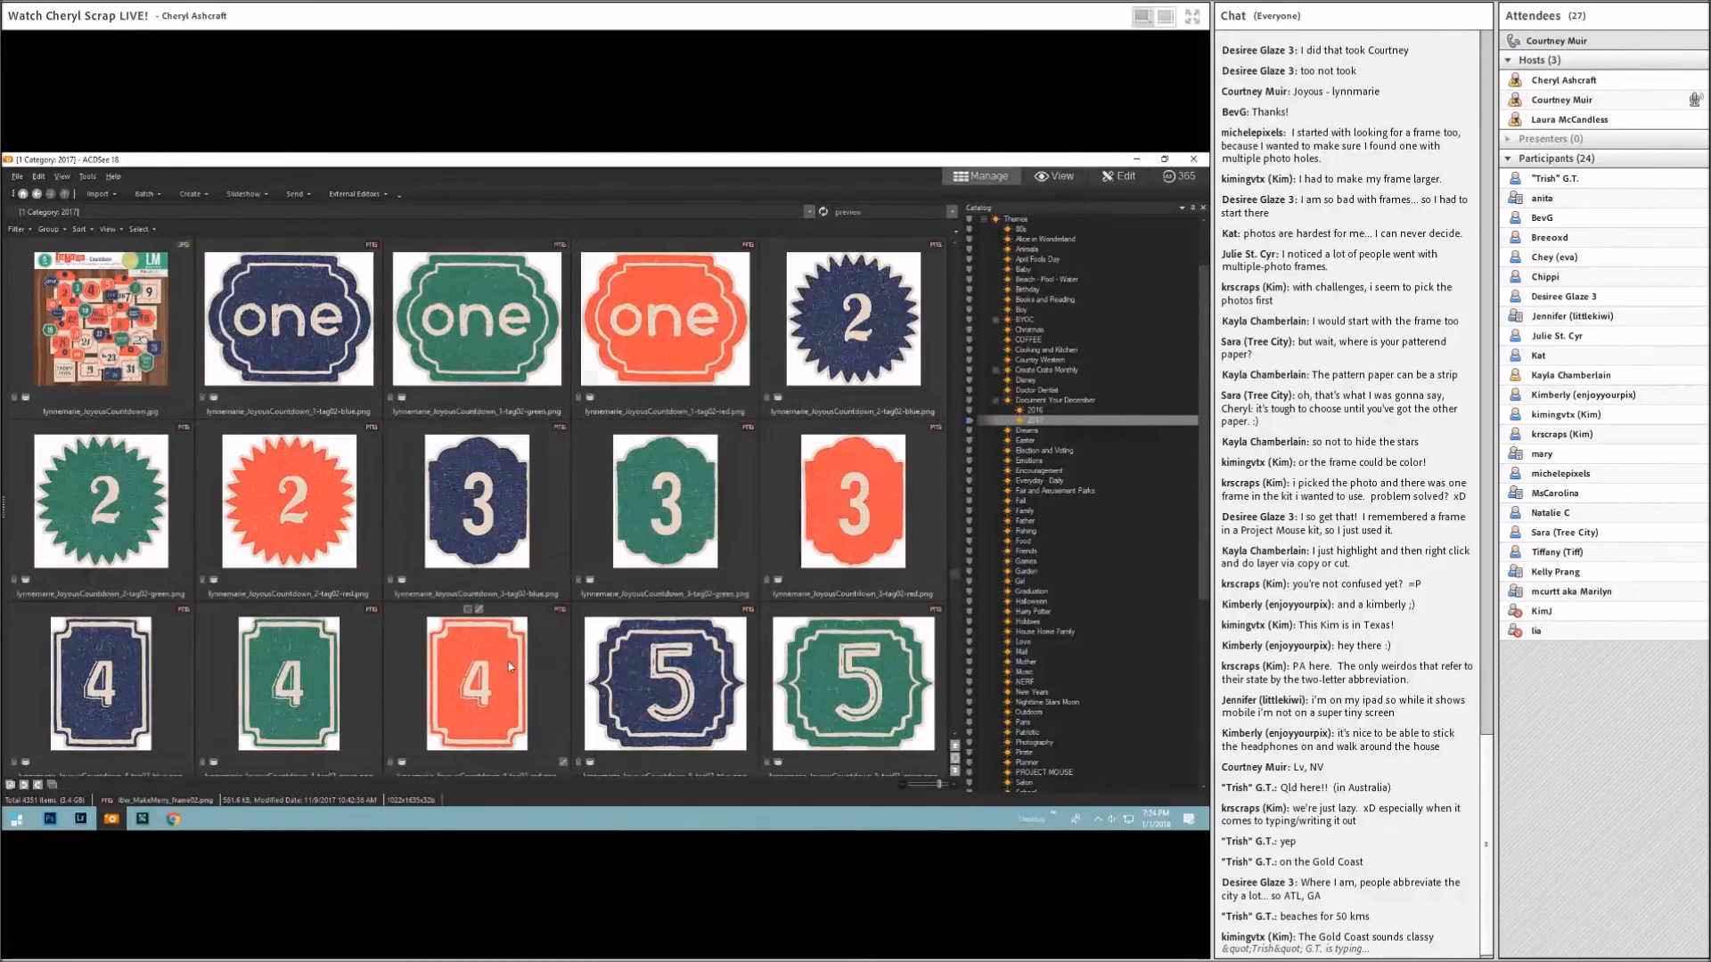
scroll(509, 666, down, 5)
scroll(509, 668, down, 5)
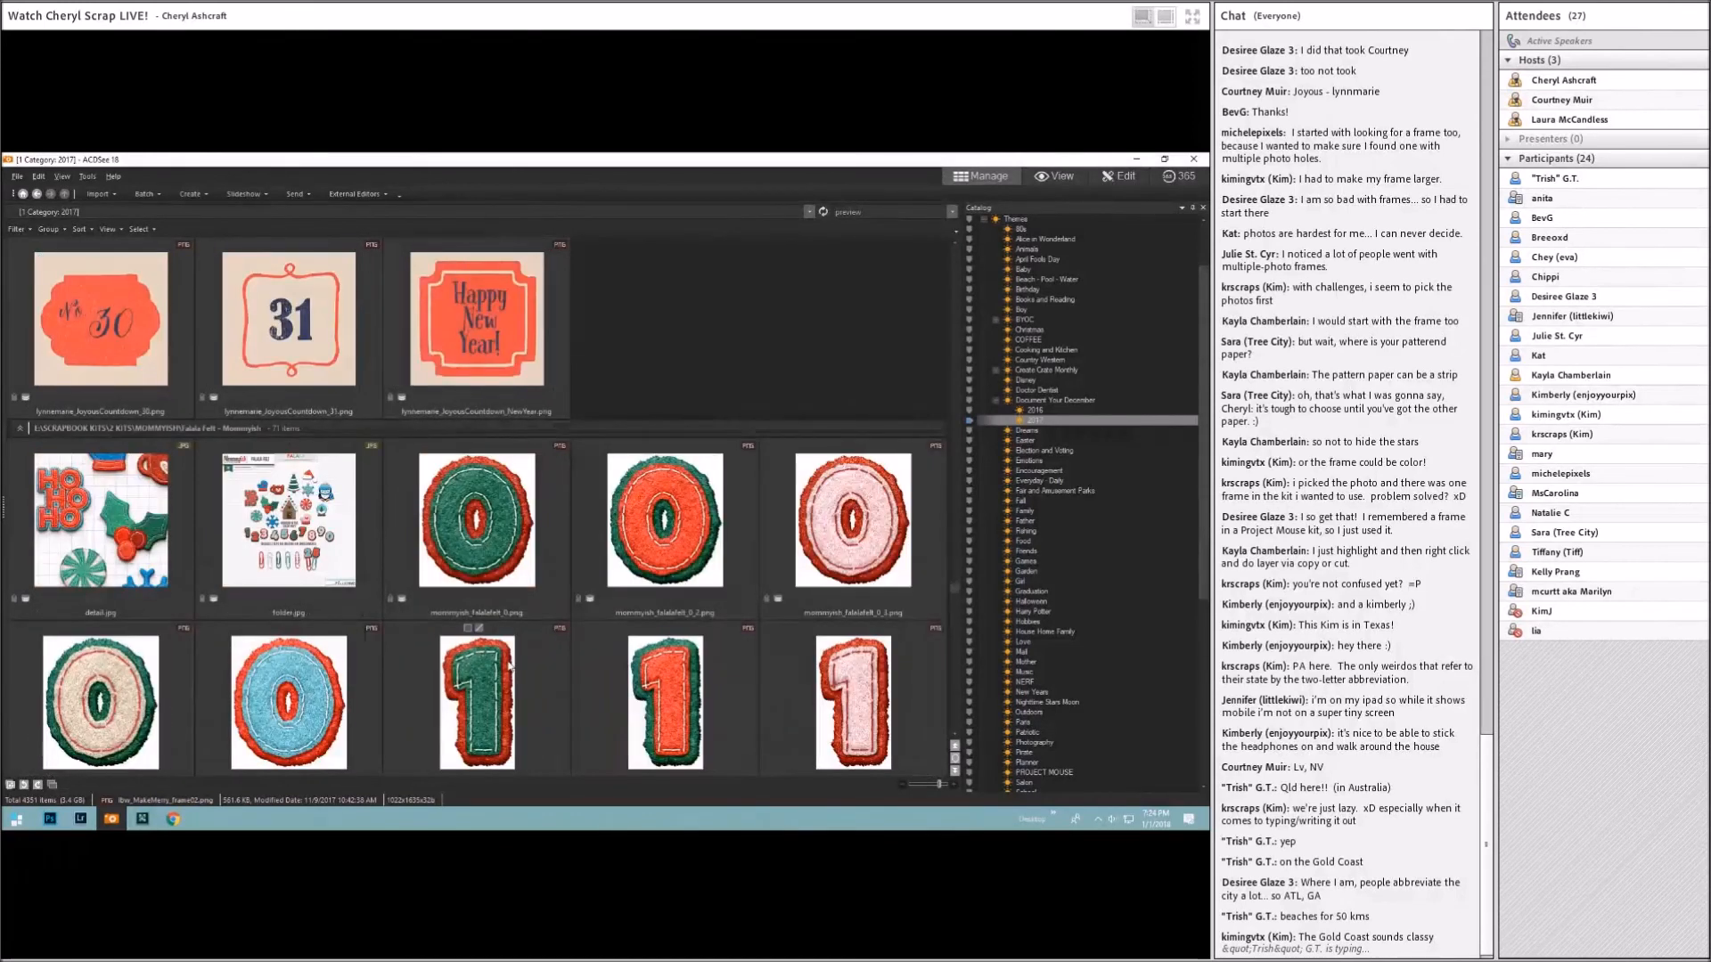
scroll(510, 666, down, 5)
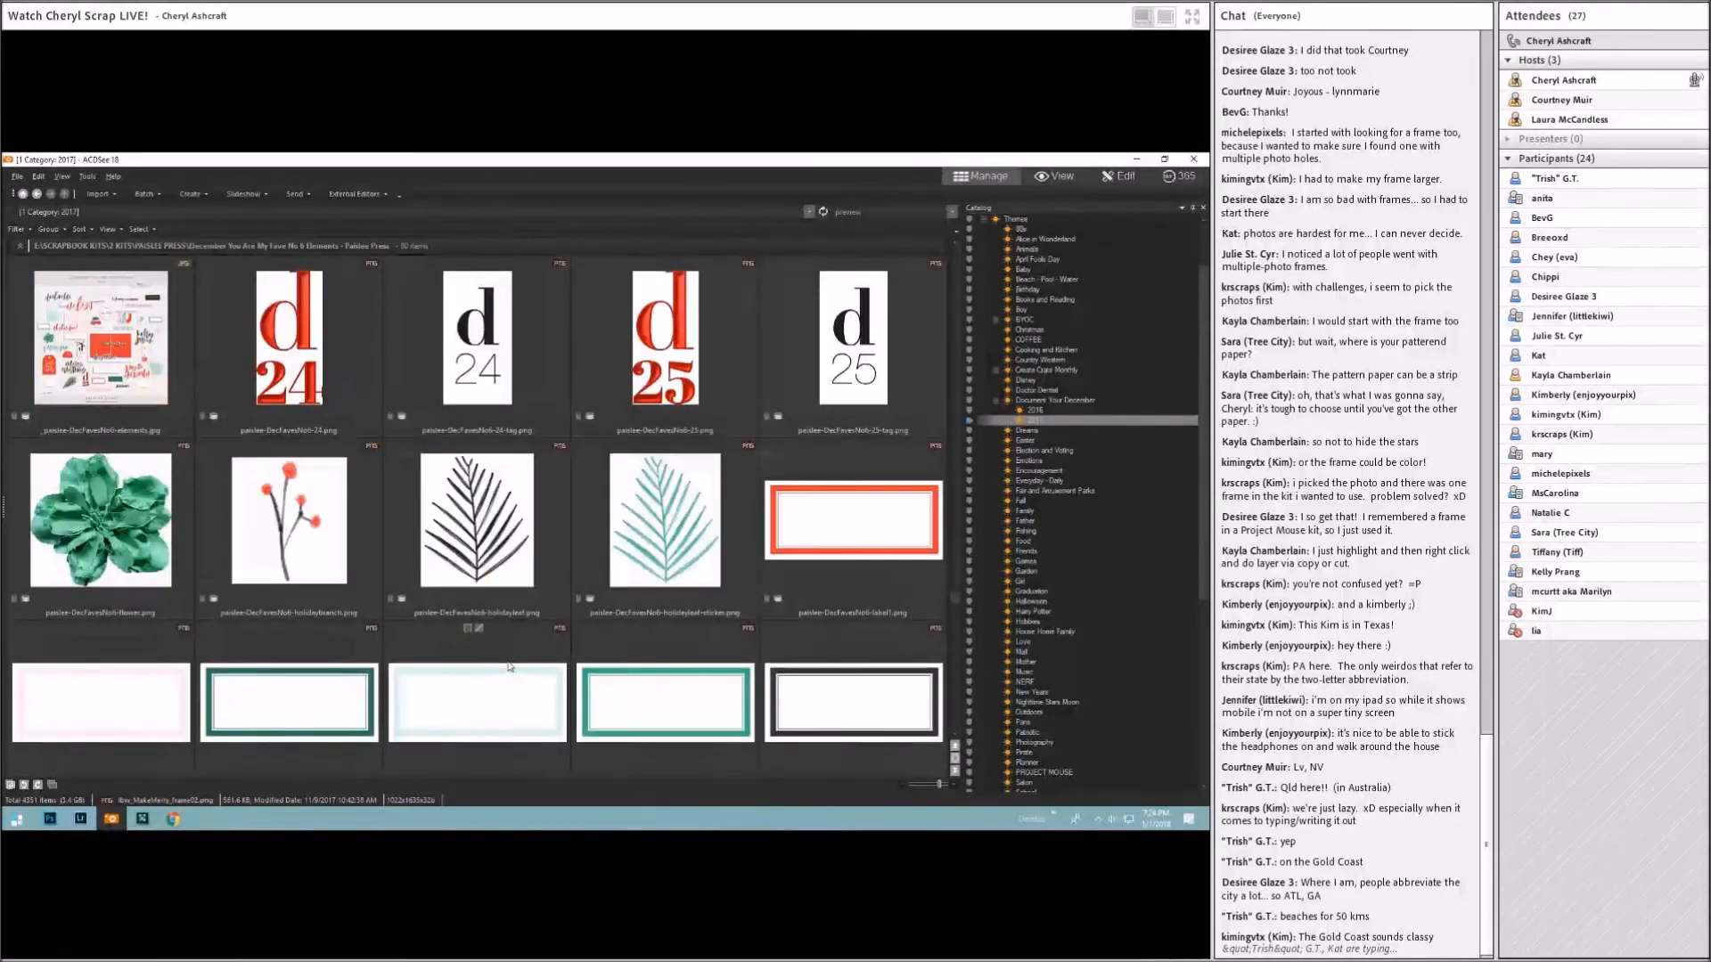
scroll(509, 667, down, 3)
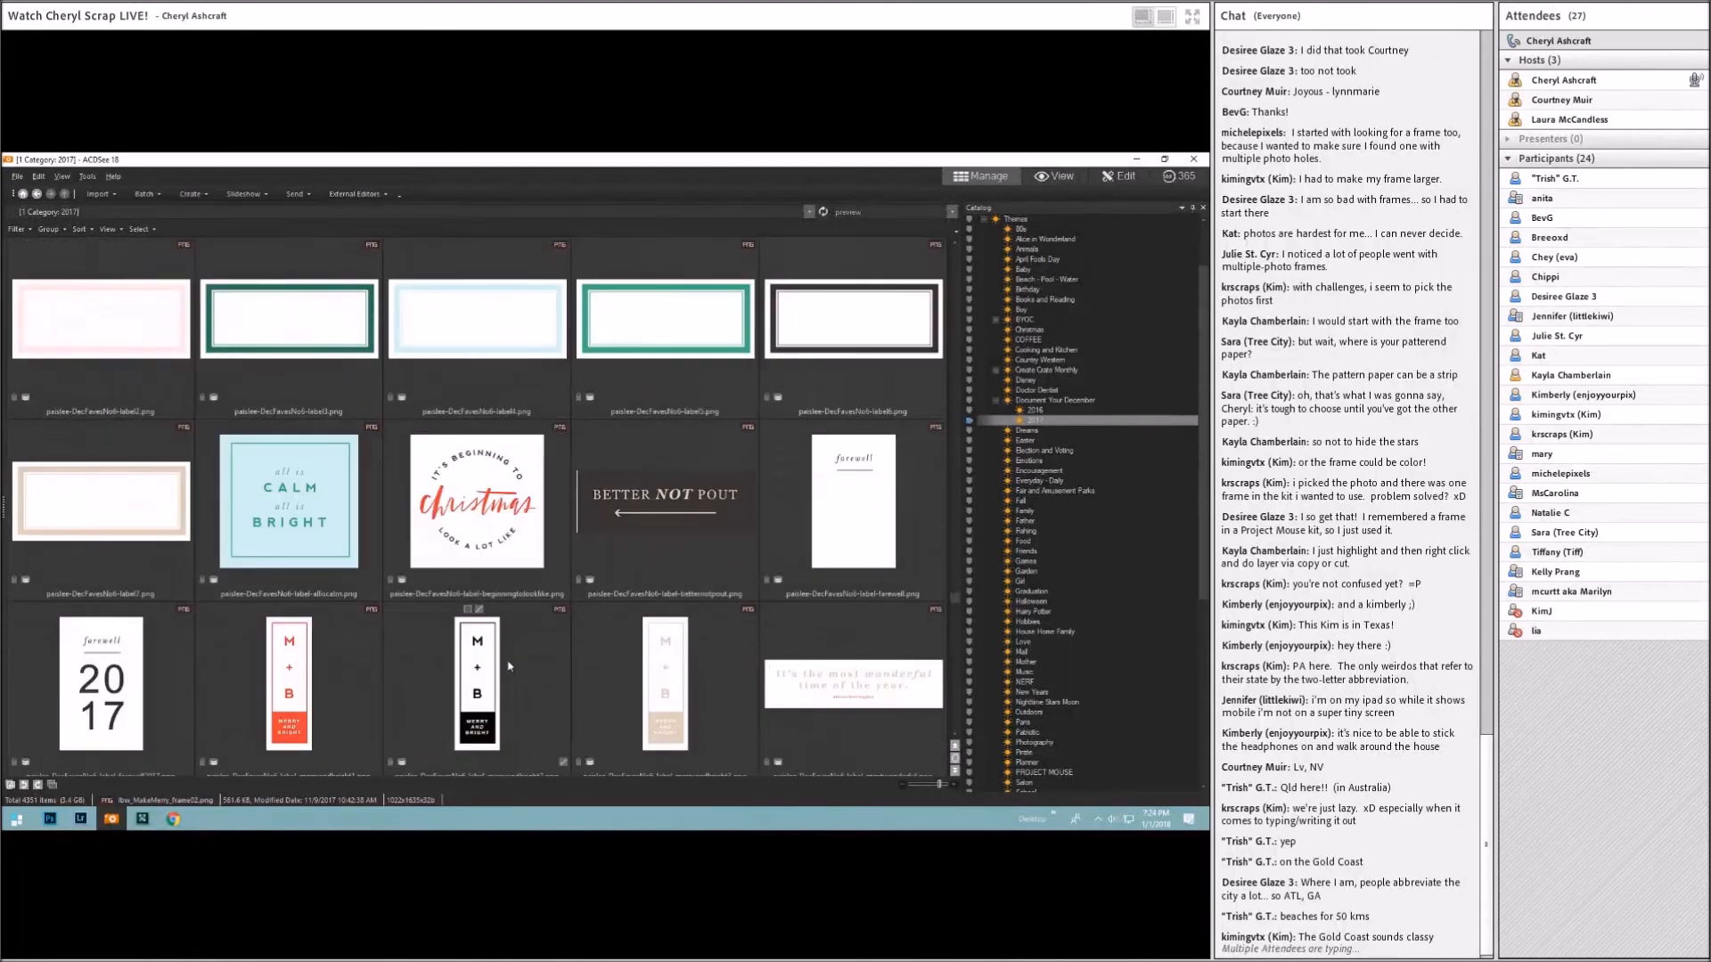
scroll(510, 666, down, 3)
scroll(510, 667, down, 6)
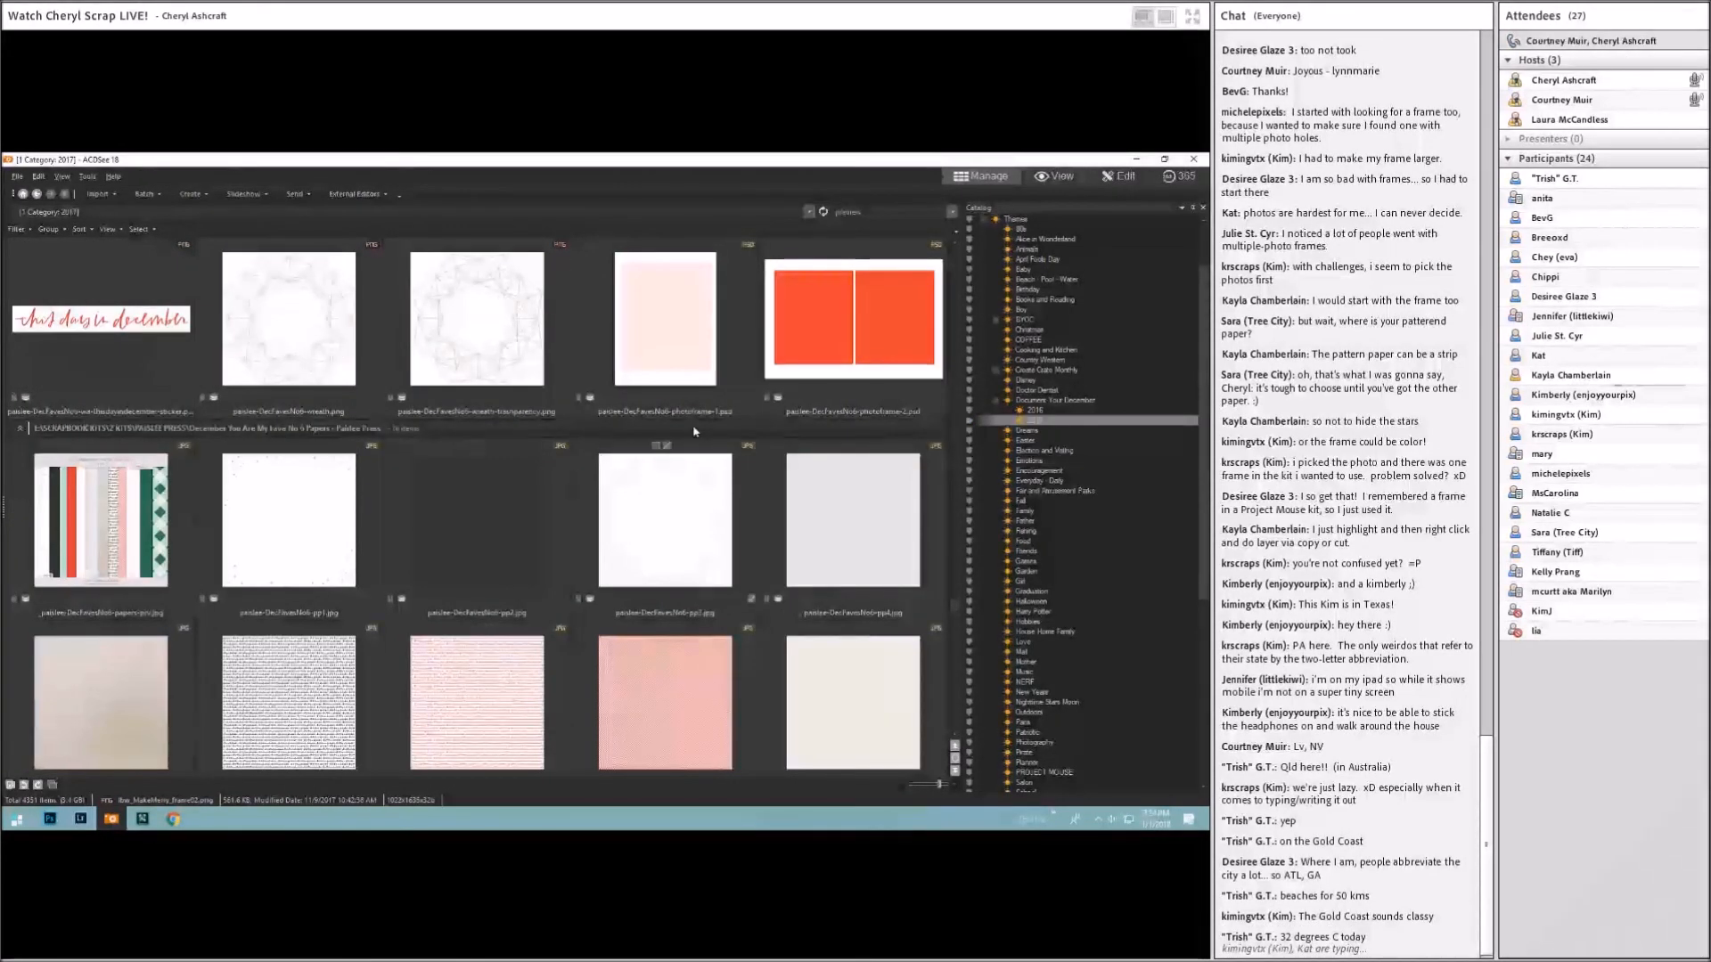
Step: Open the two-photo frame template (photoframe-2.psd) from the Paislee Press December kit in Photoshop and select its photo placeholders in turn
click(778, 344)
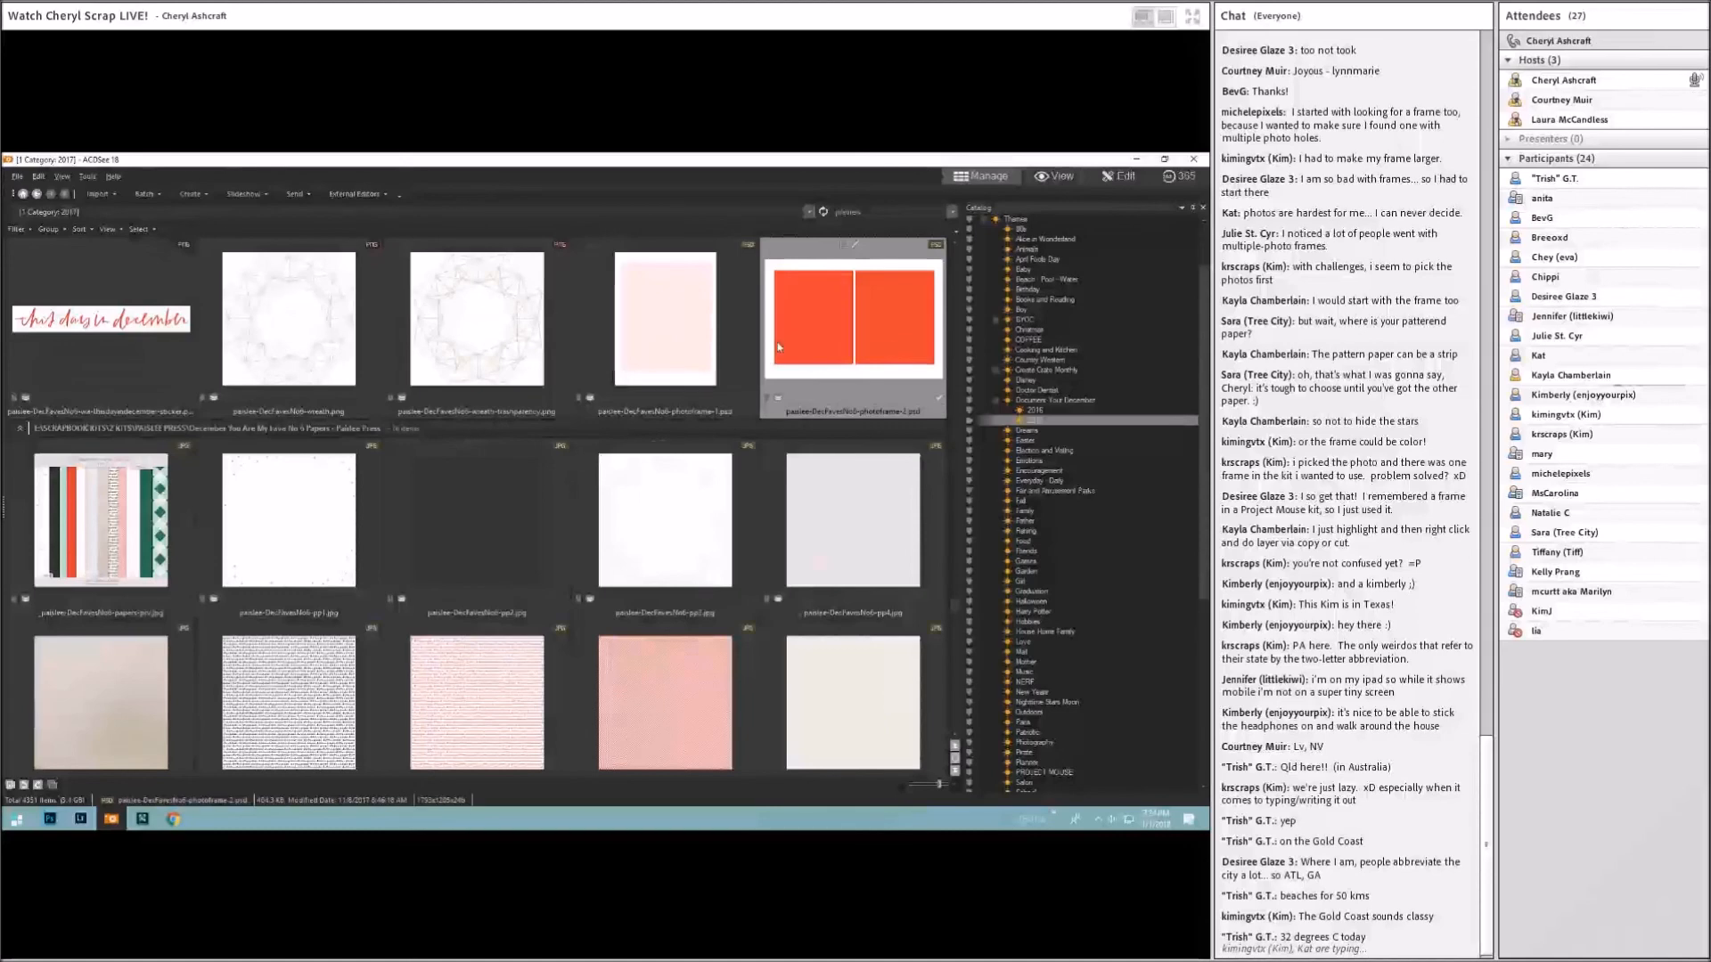
drag(814, 346, 551, 195)
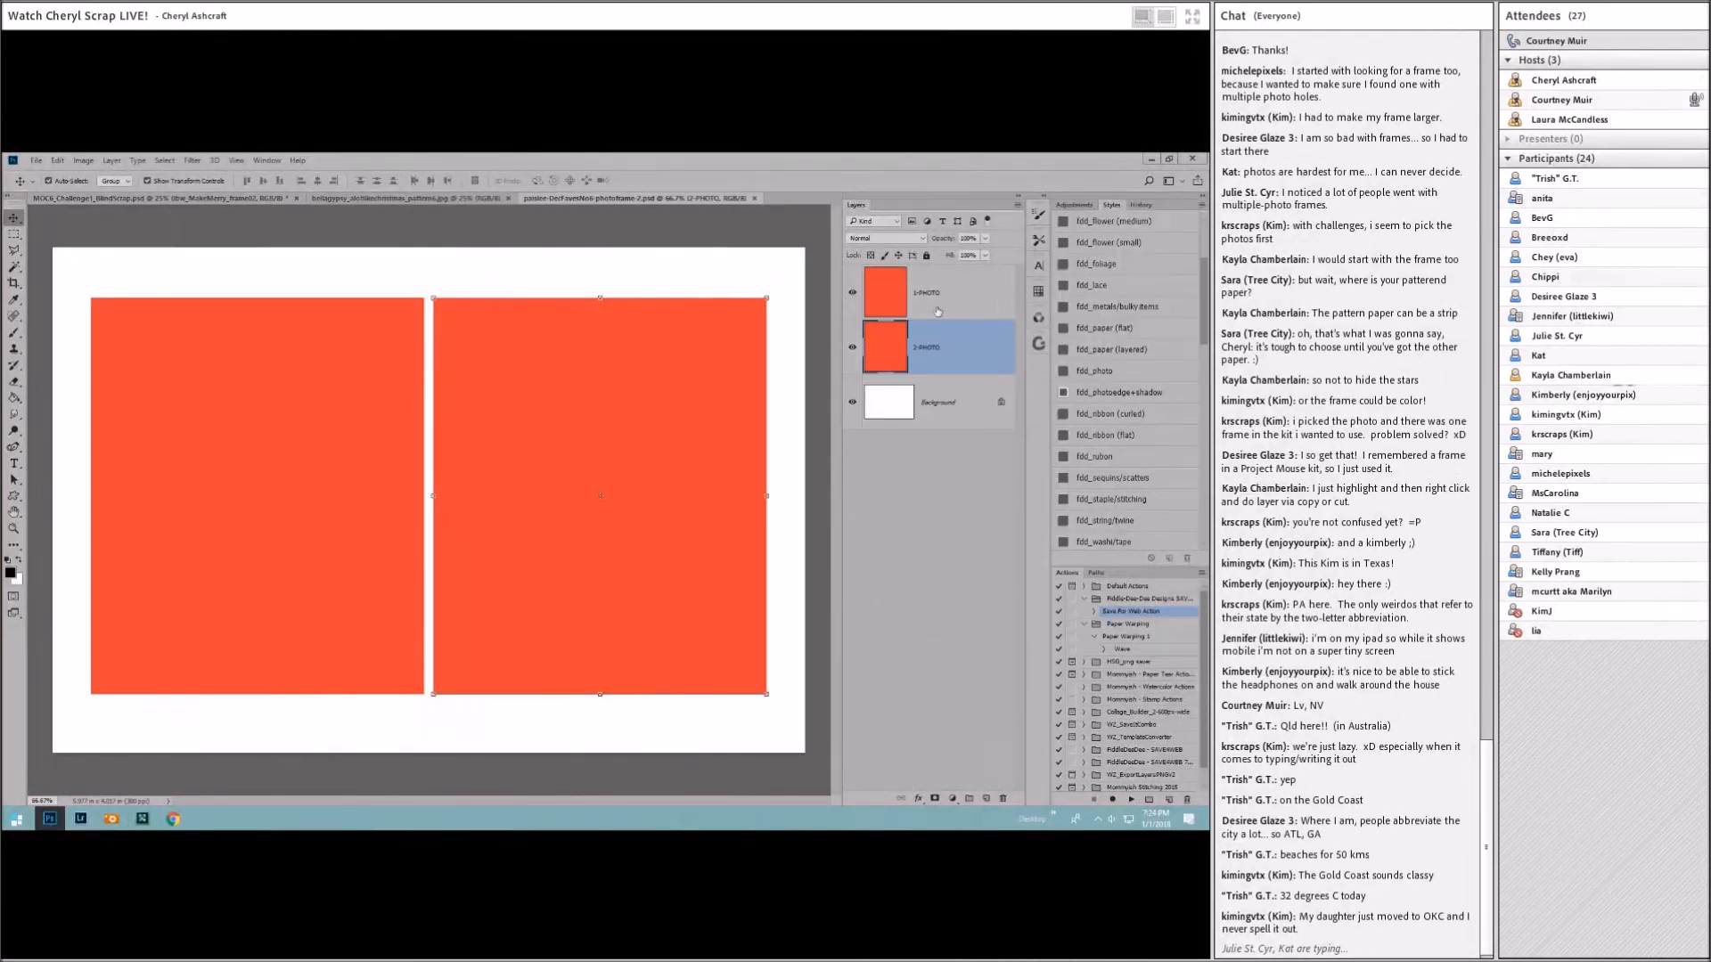
click(415, 303)
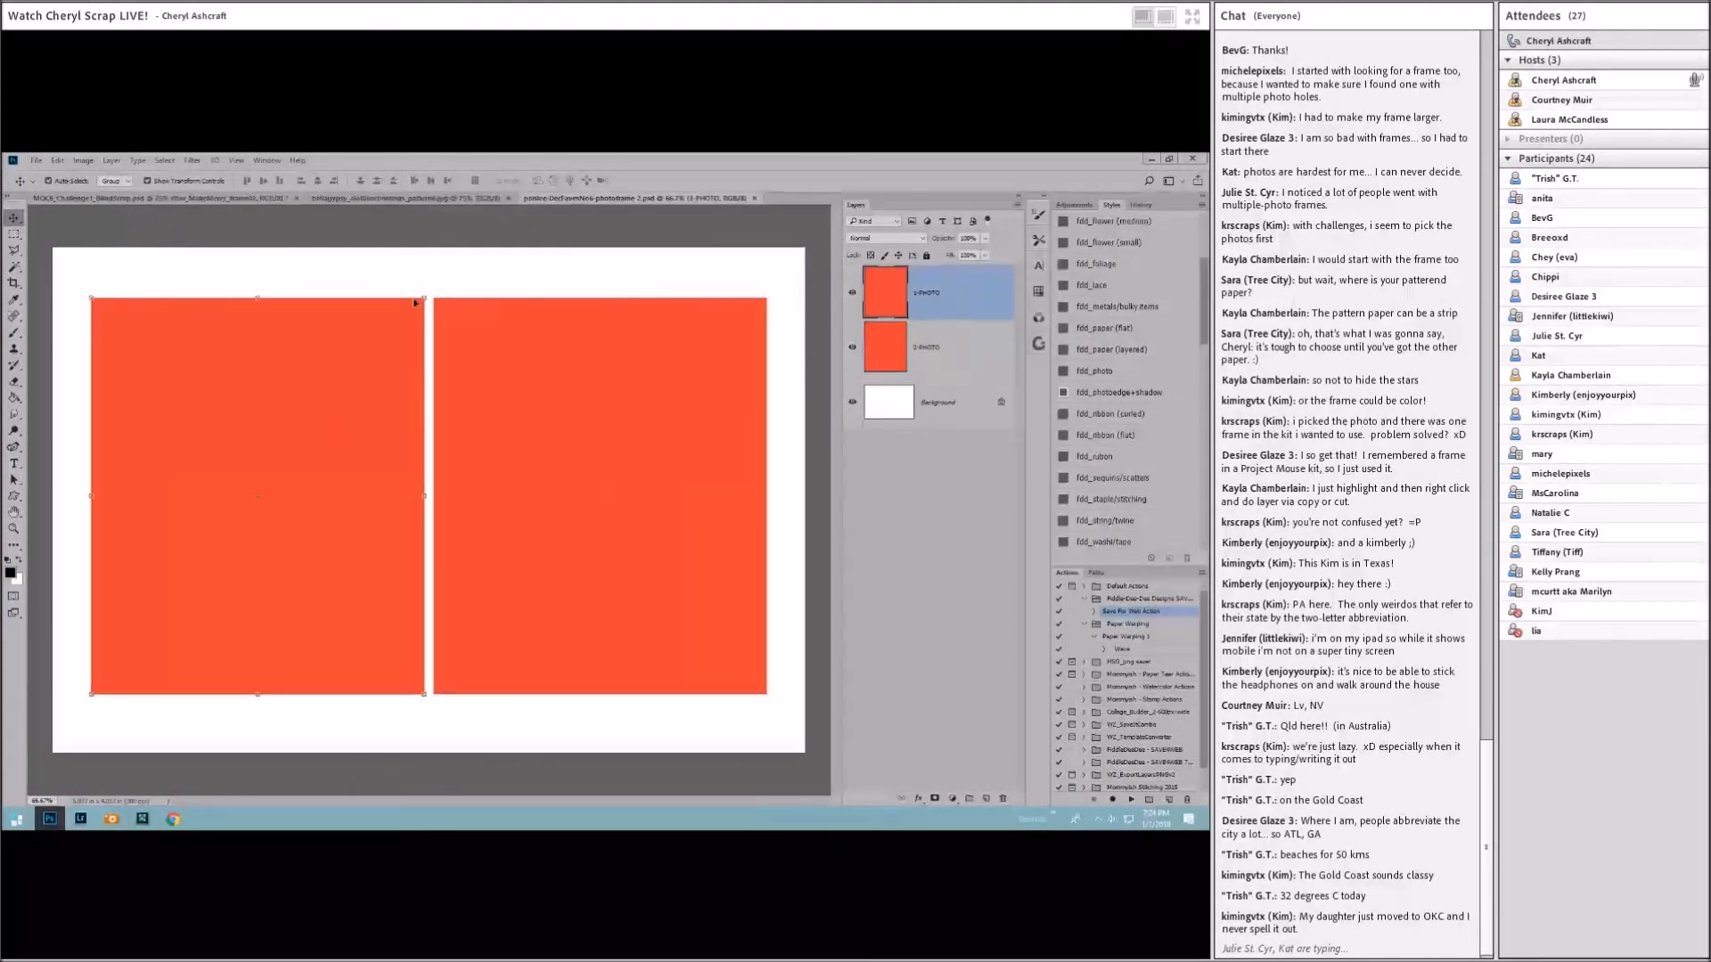
click(529, 345)
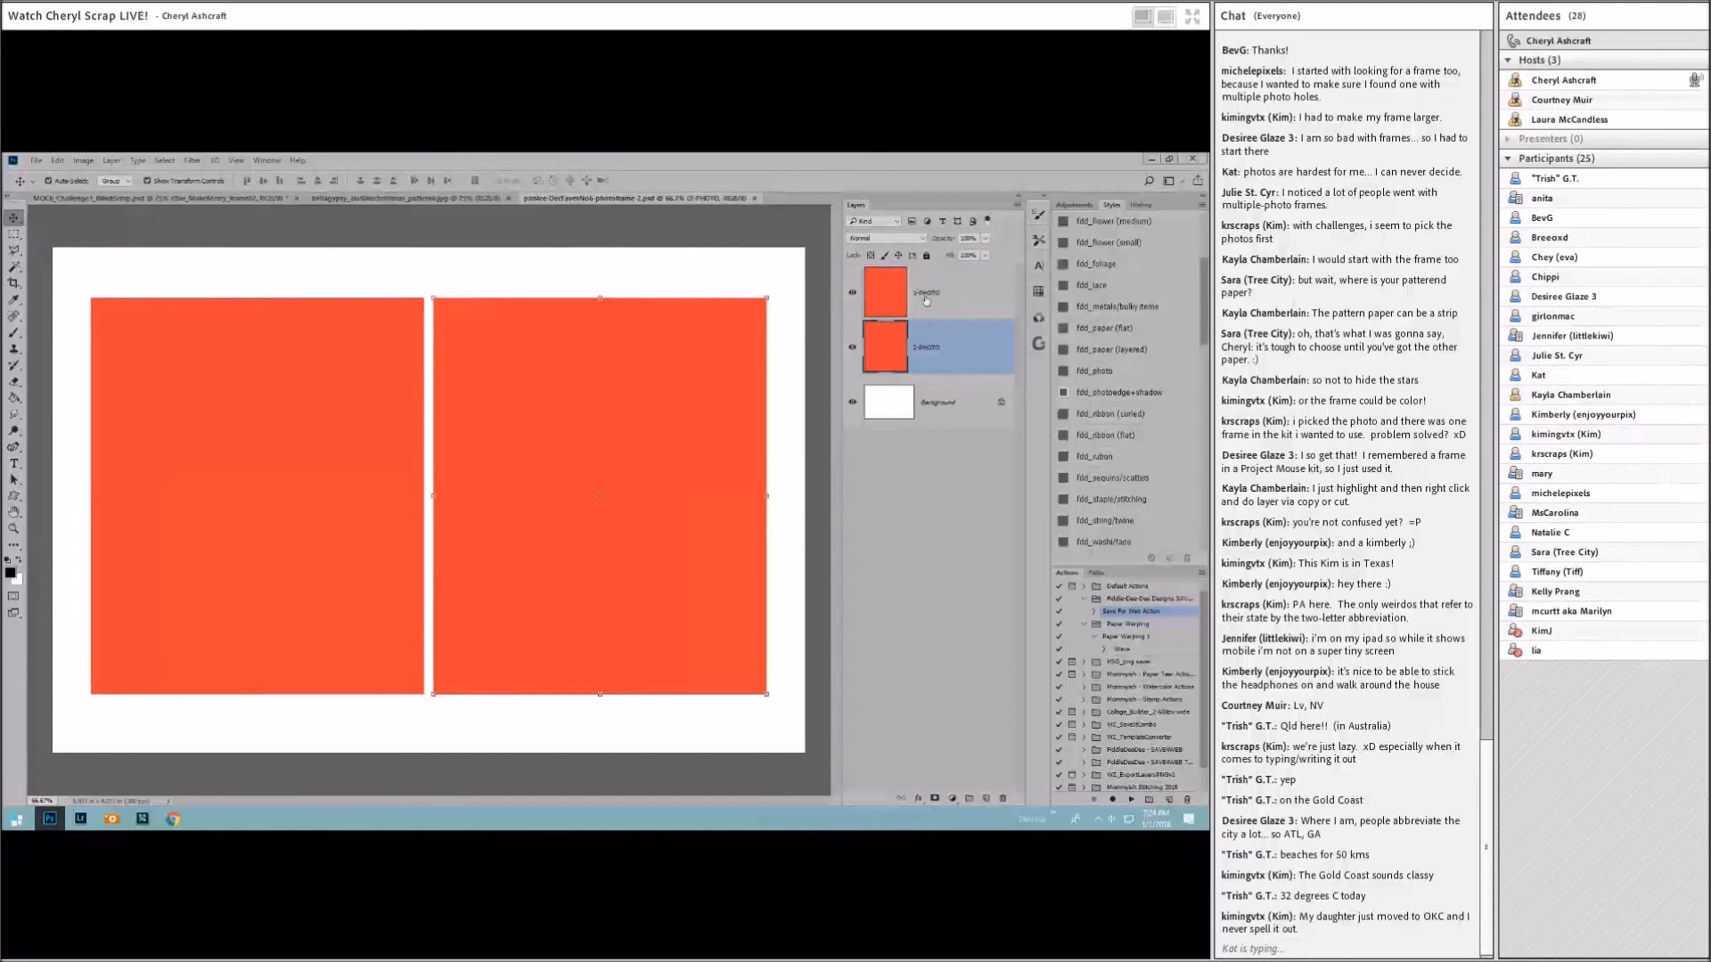
Step: Convert the frame template's Background to a regular layer and move all three template layers onto the scrapbook page behind the photos
click(954, 398)
right_click(961, 398)
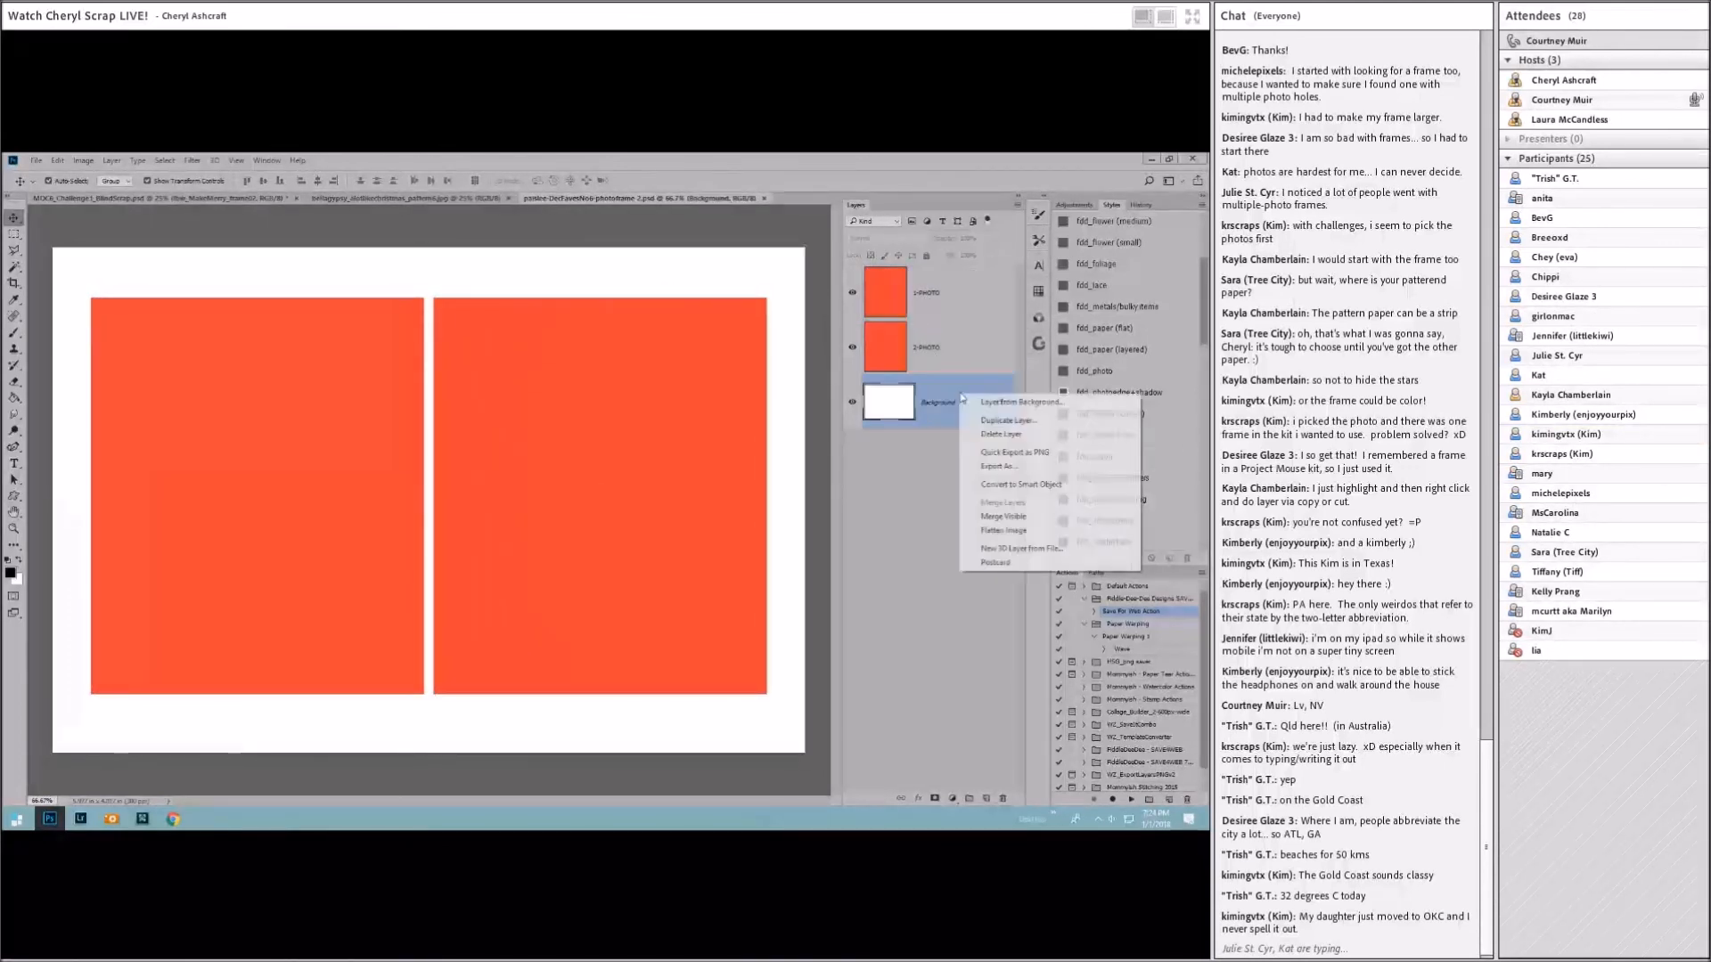
click(997, 402)
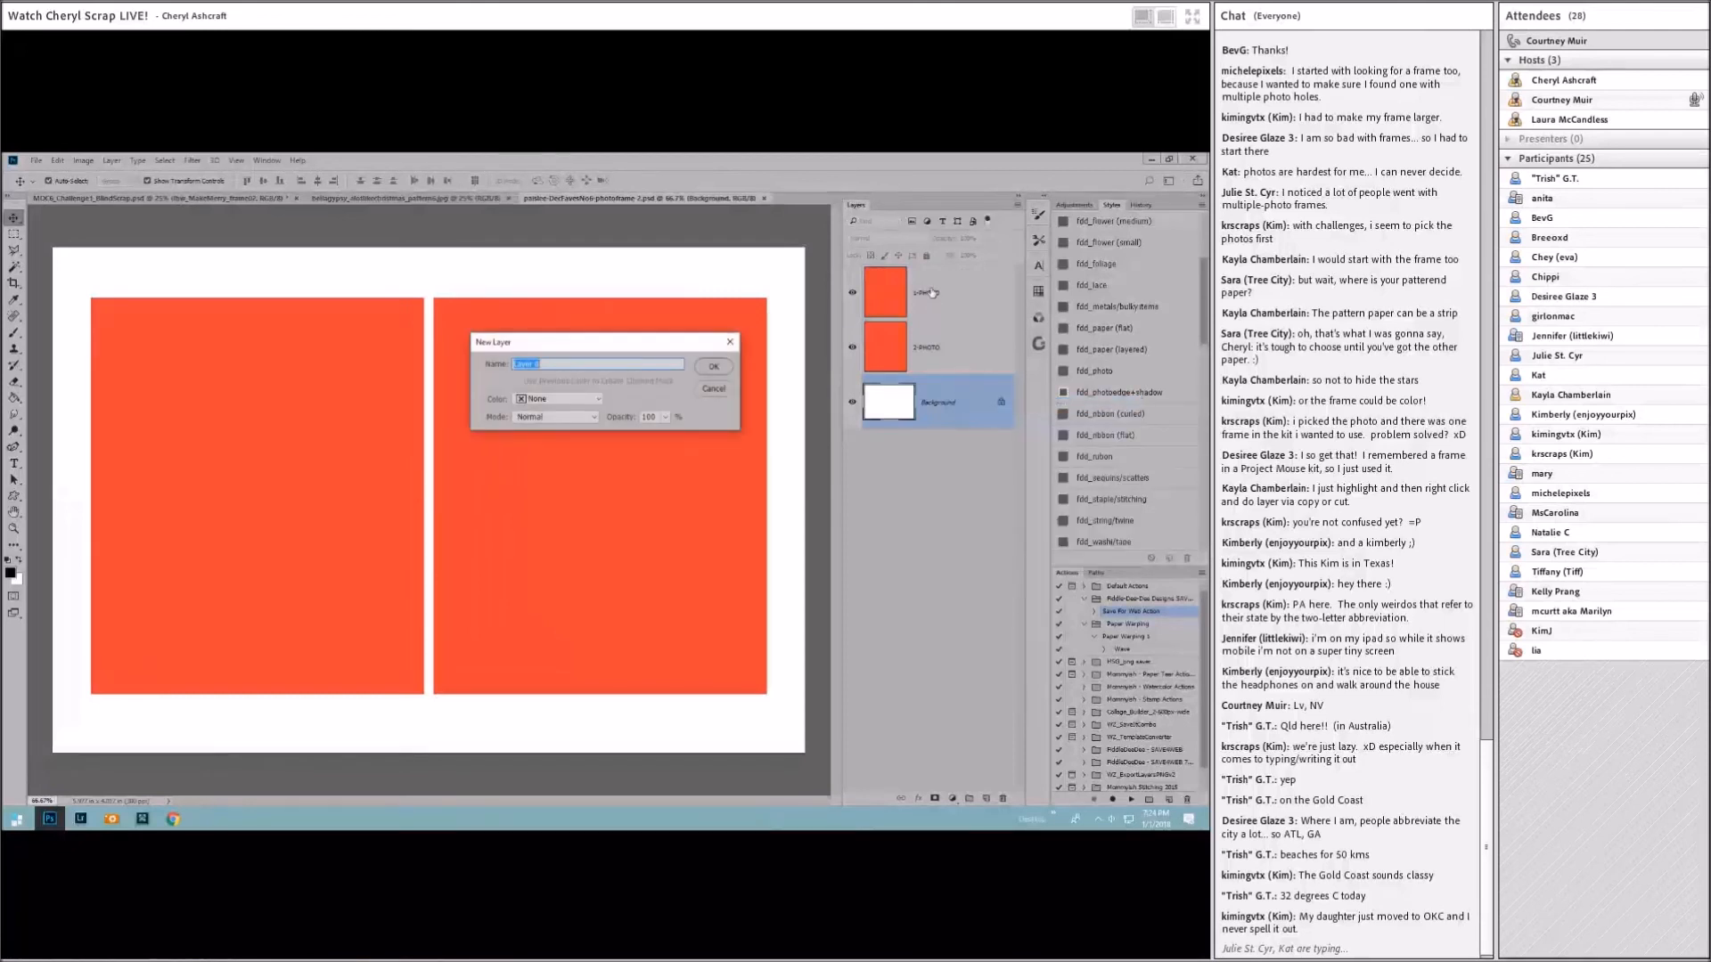
click(715, 368)
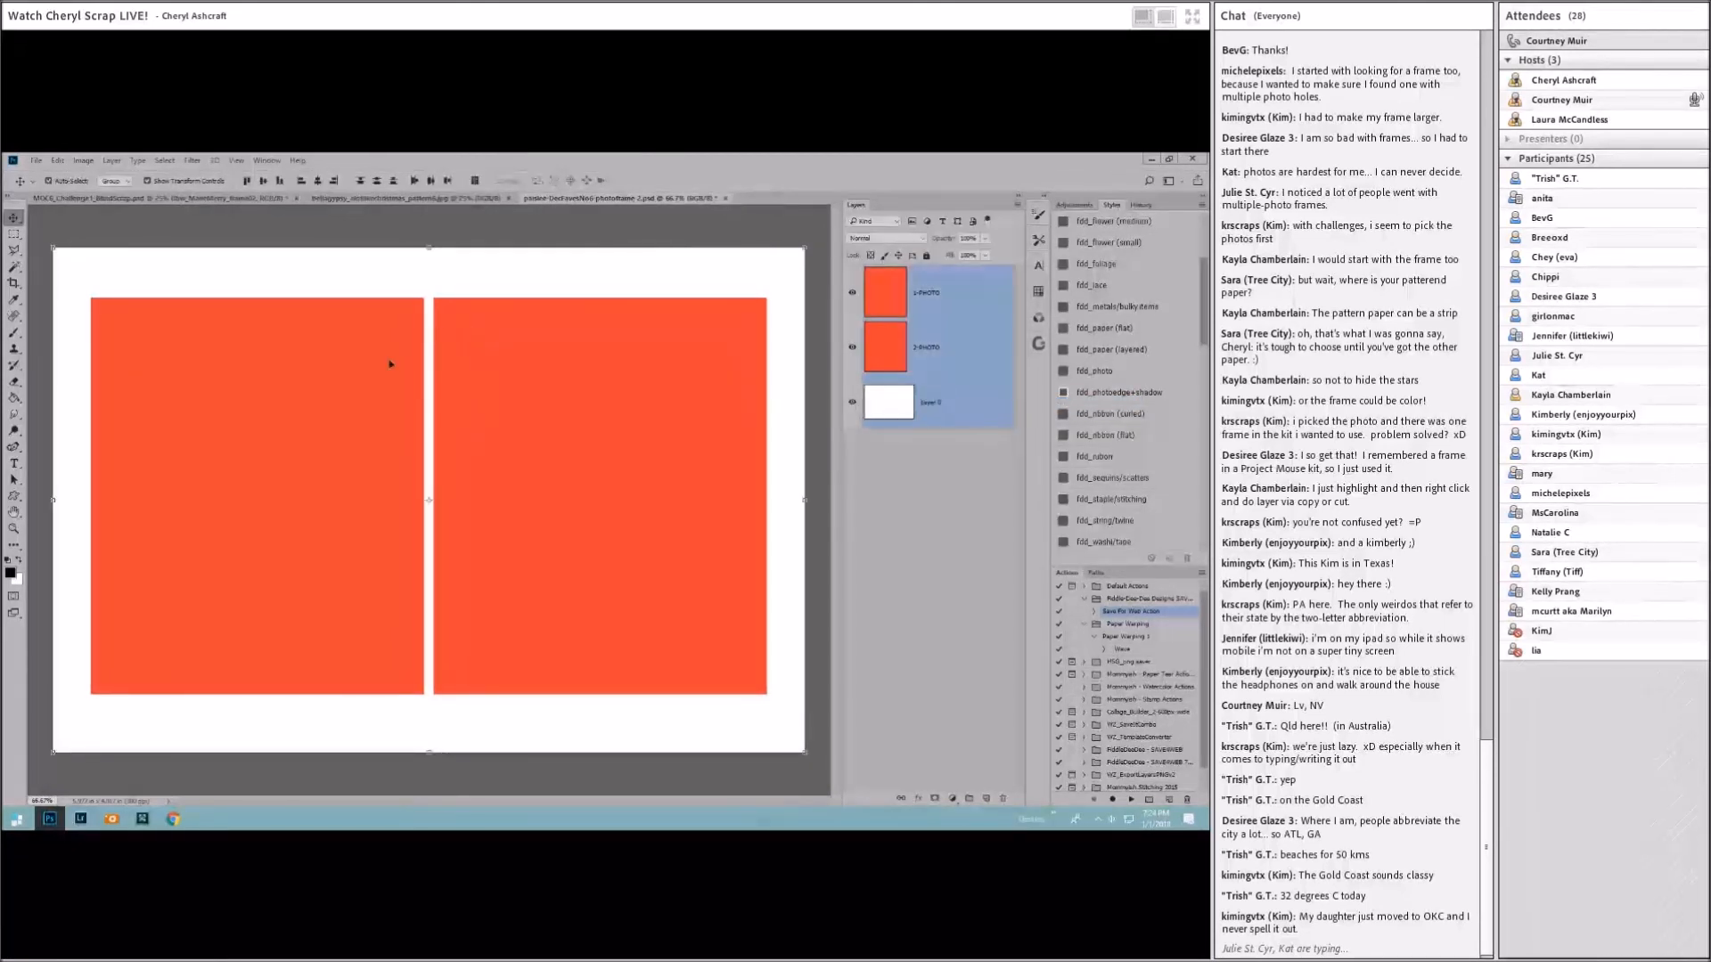
mouse_move(378, 269)
mouse_down()
mouse_move(219, 200)
mouse_move(361, 289)
mouse_up()
drag(452, 436, 438, 464)
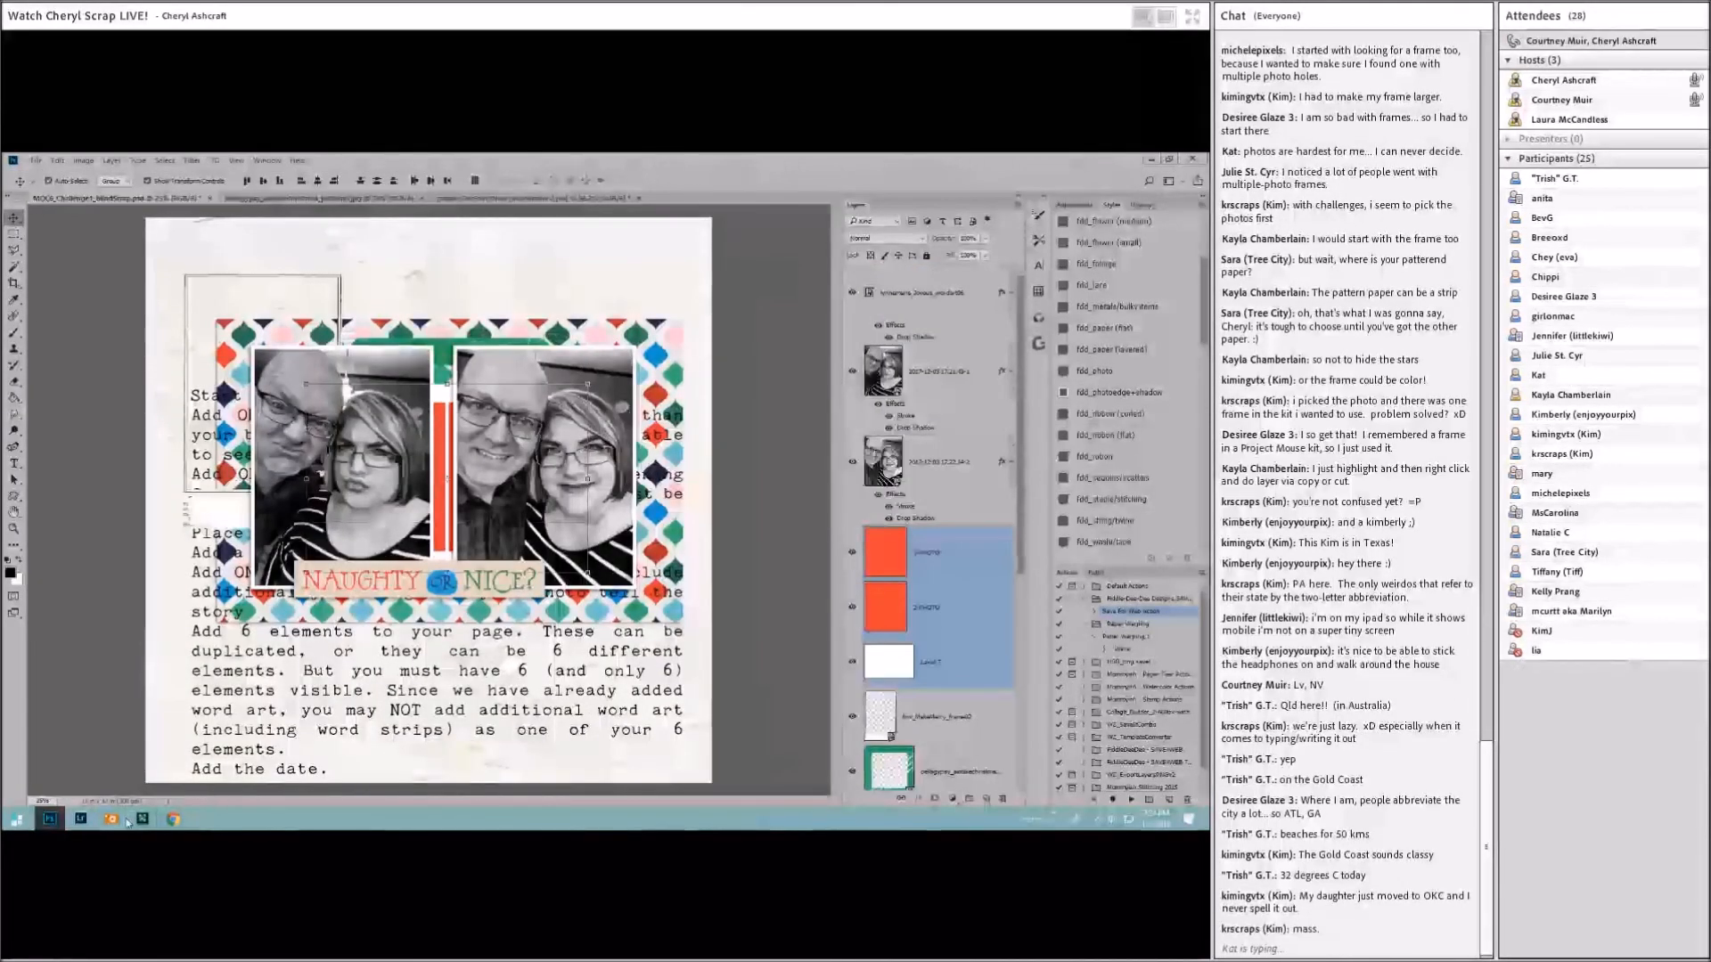
Step: Return to ACDSee and look through the retro Christmas images, the Seasons Greetings alphabets, elements and papers, and the round day markers
click(114, 820)
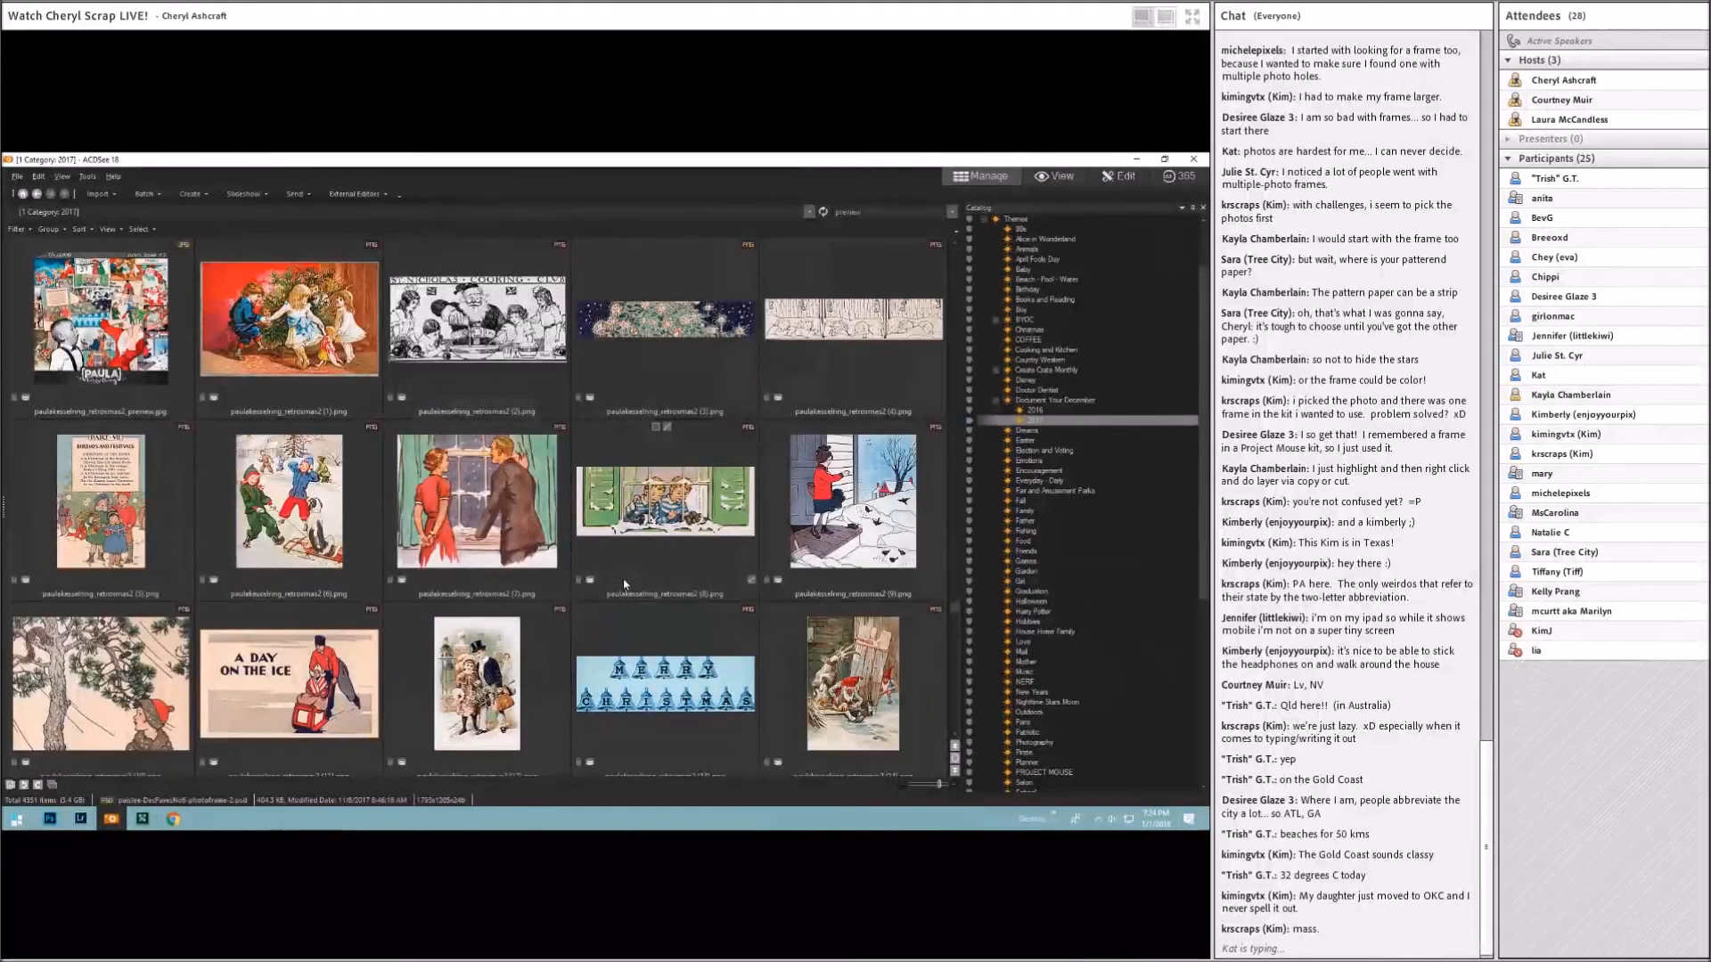
scroll(624, 583, down, 10)
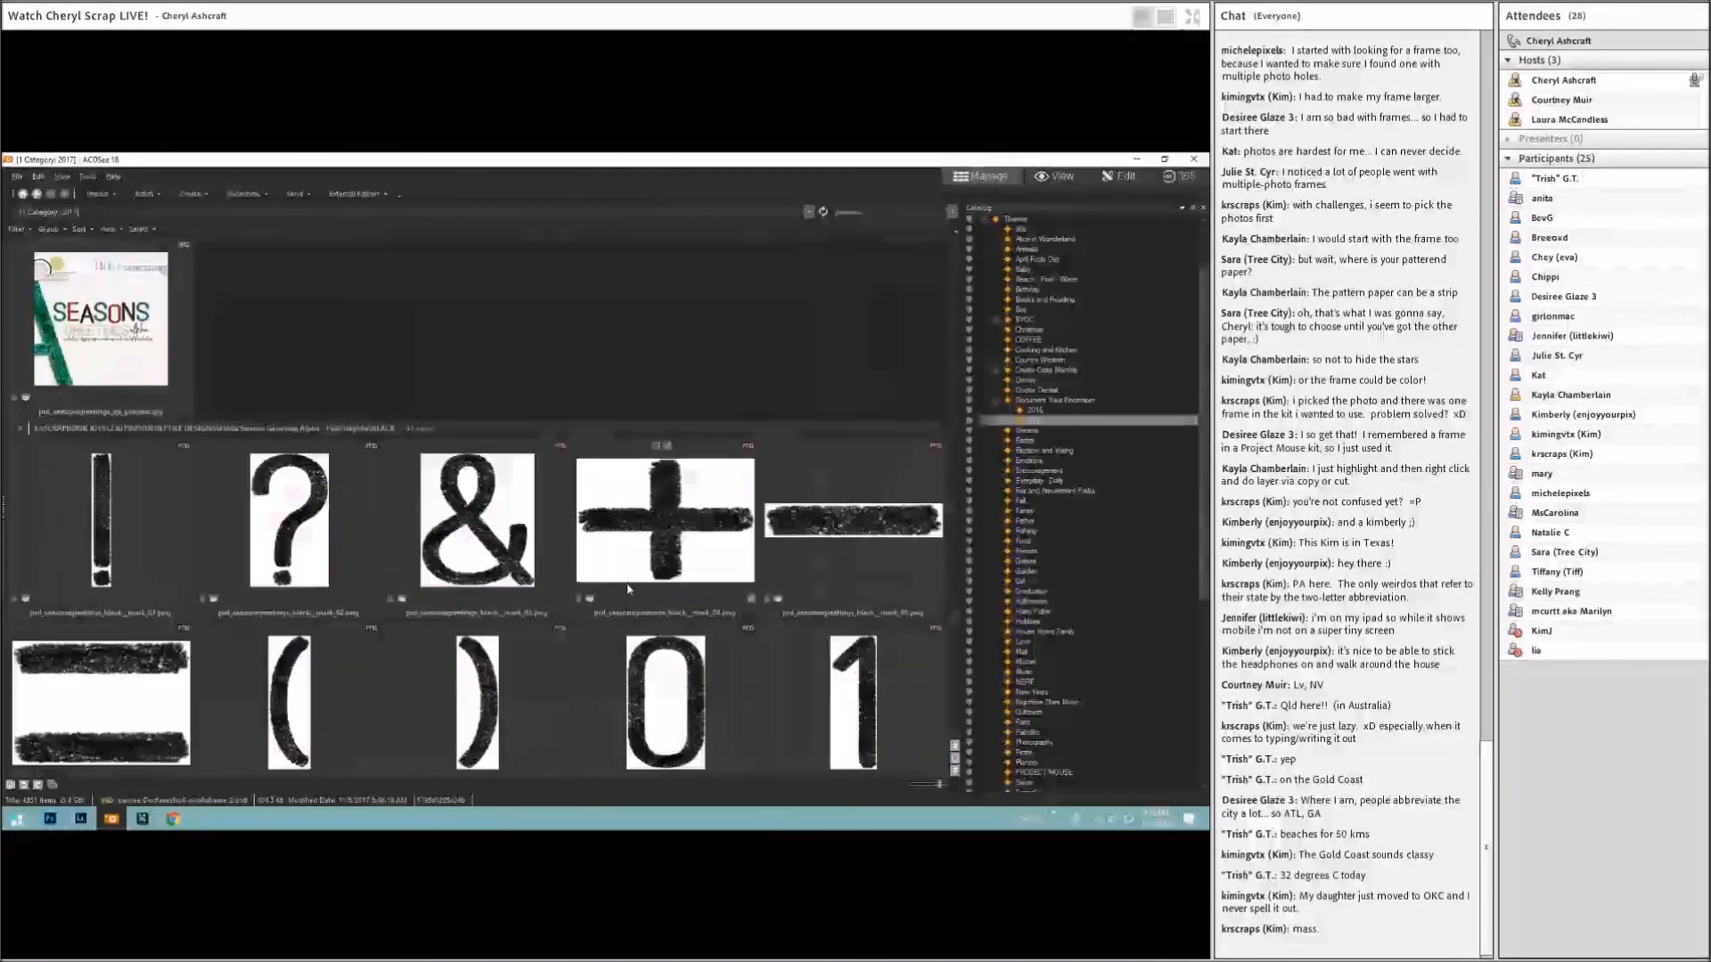
scroll(628, 588, down, 6)
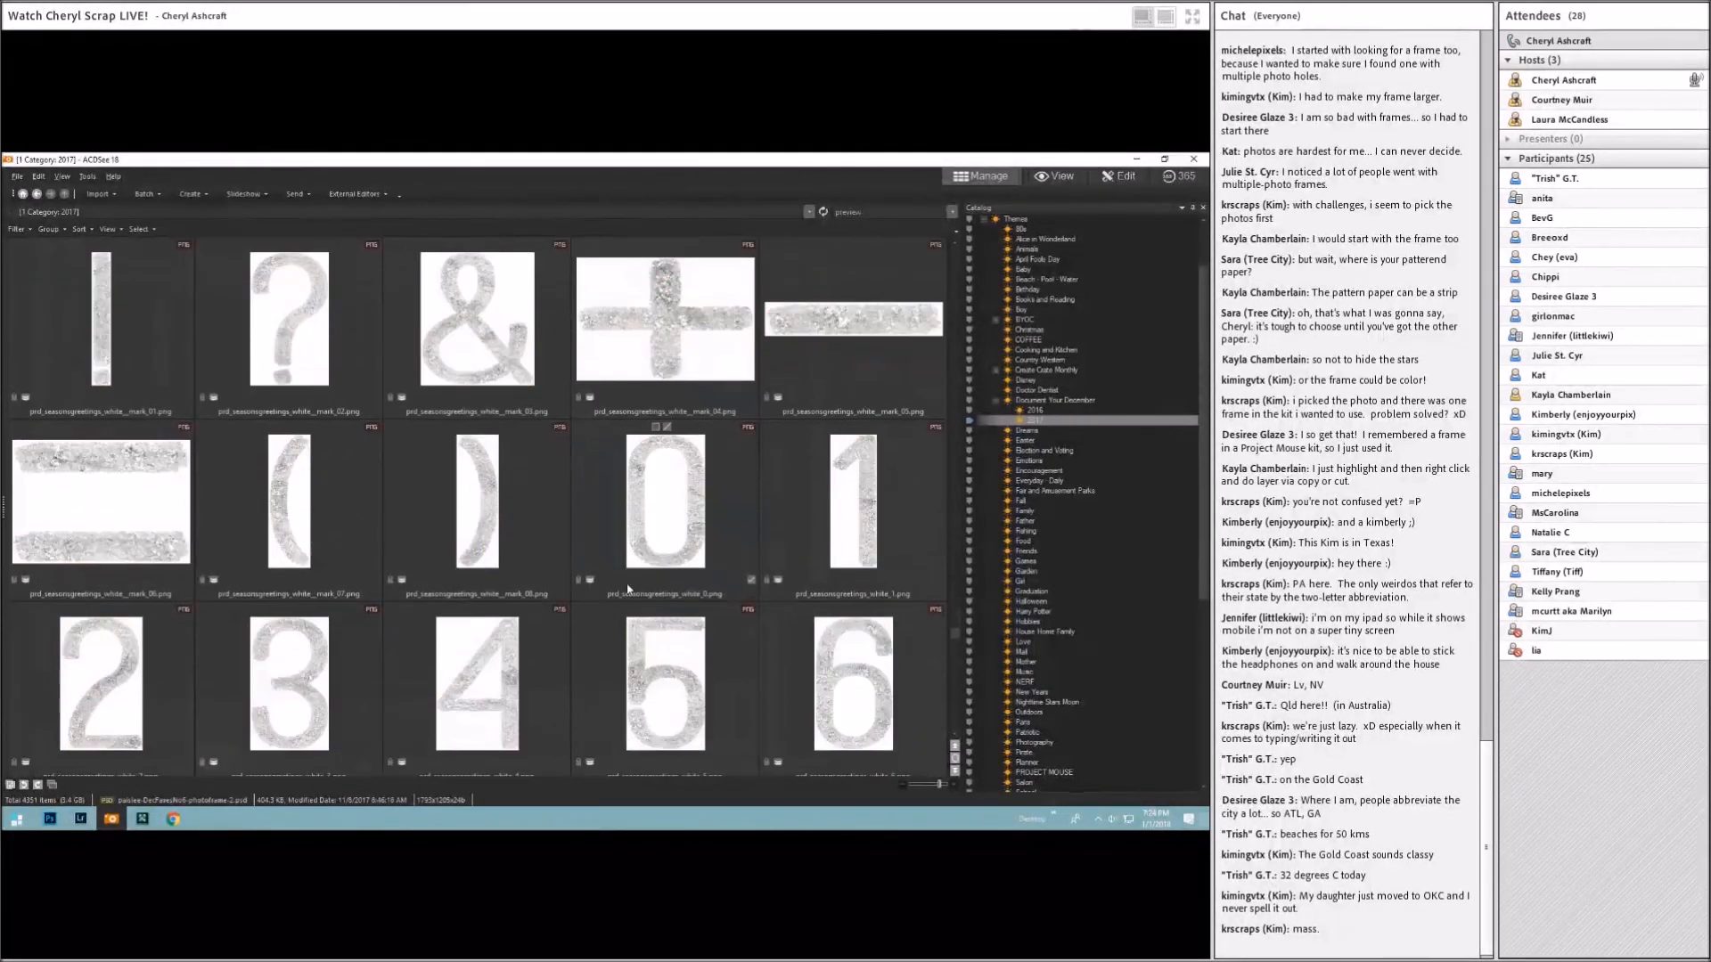
scroll(628, 588, down, 6)
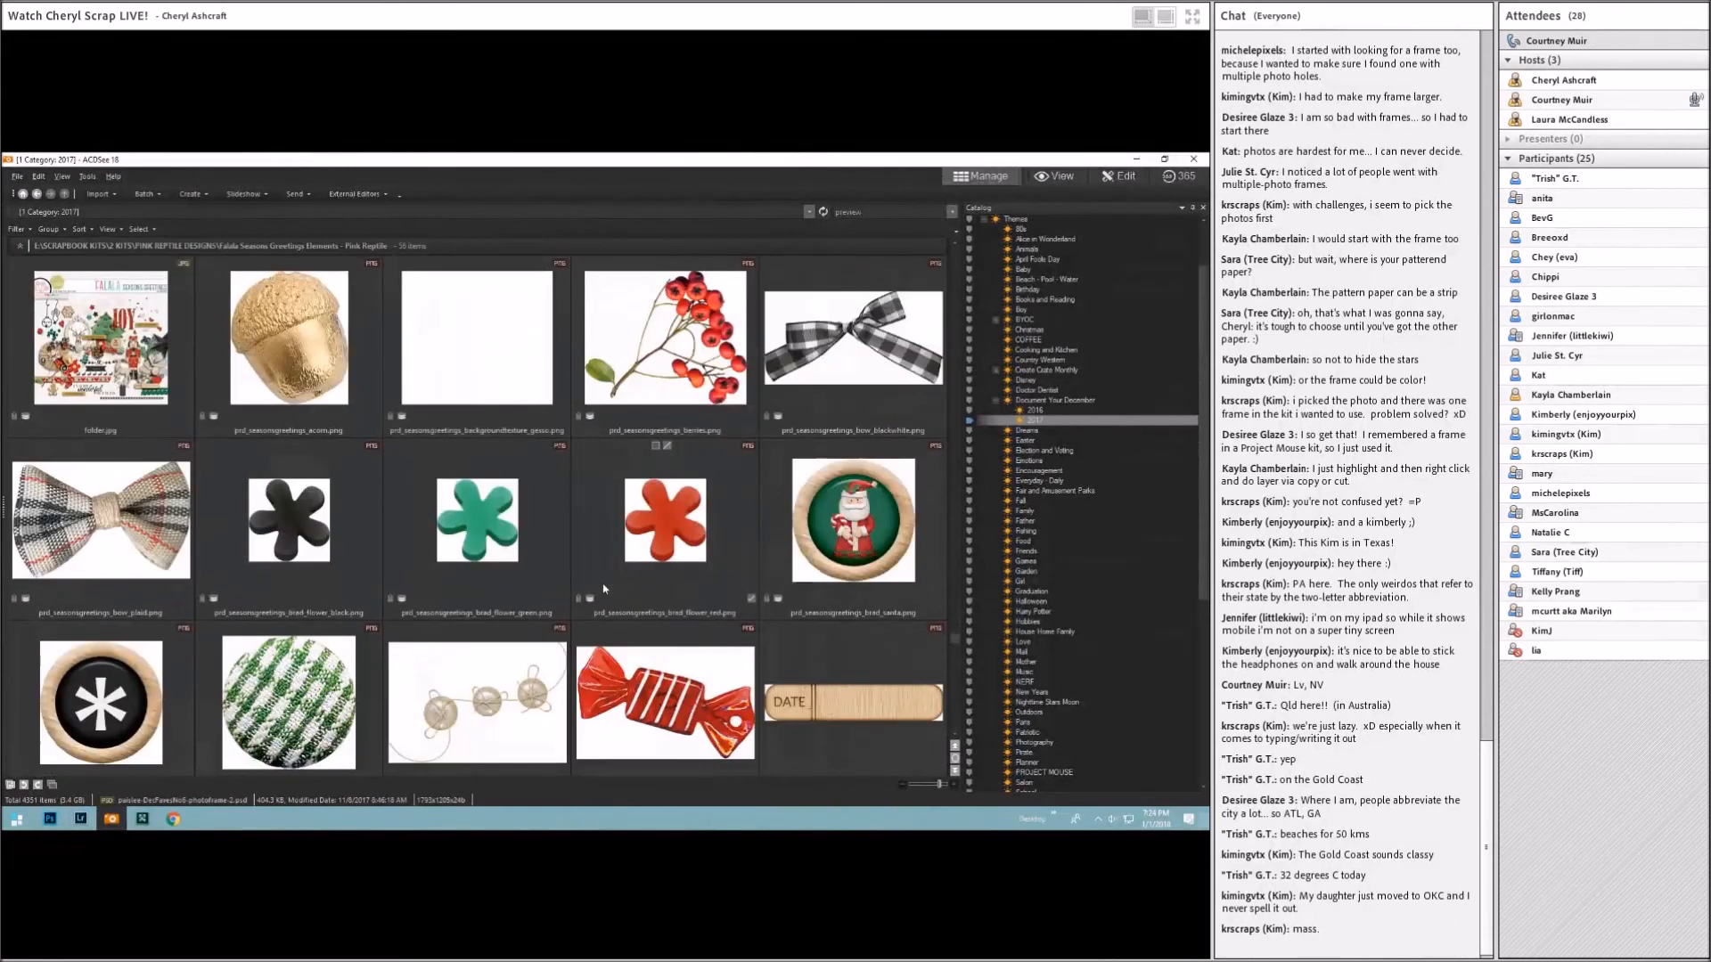
scroll(603, 588, down, 6)
scroll(604, 588, down, 2)
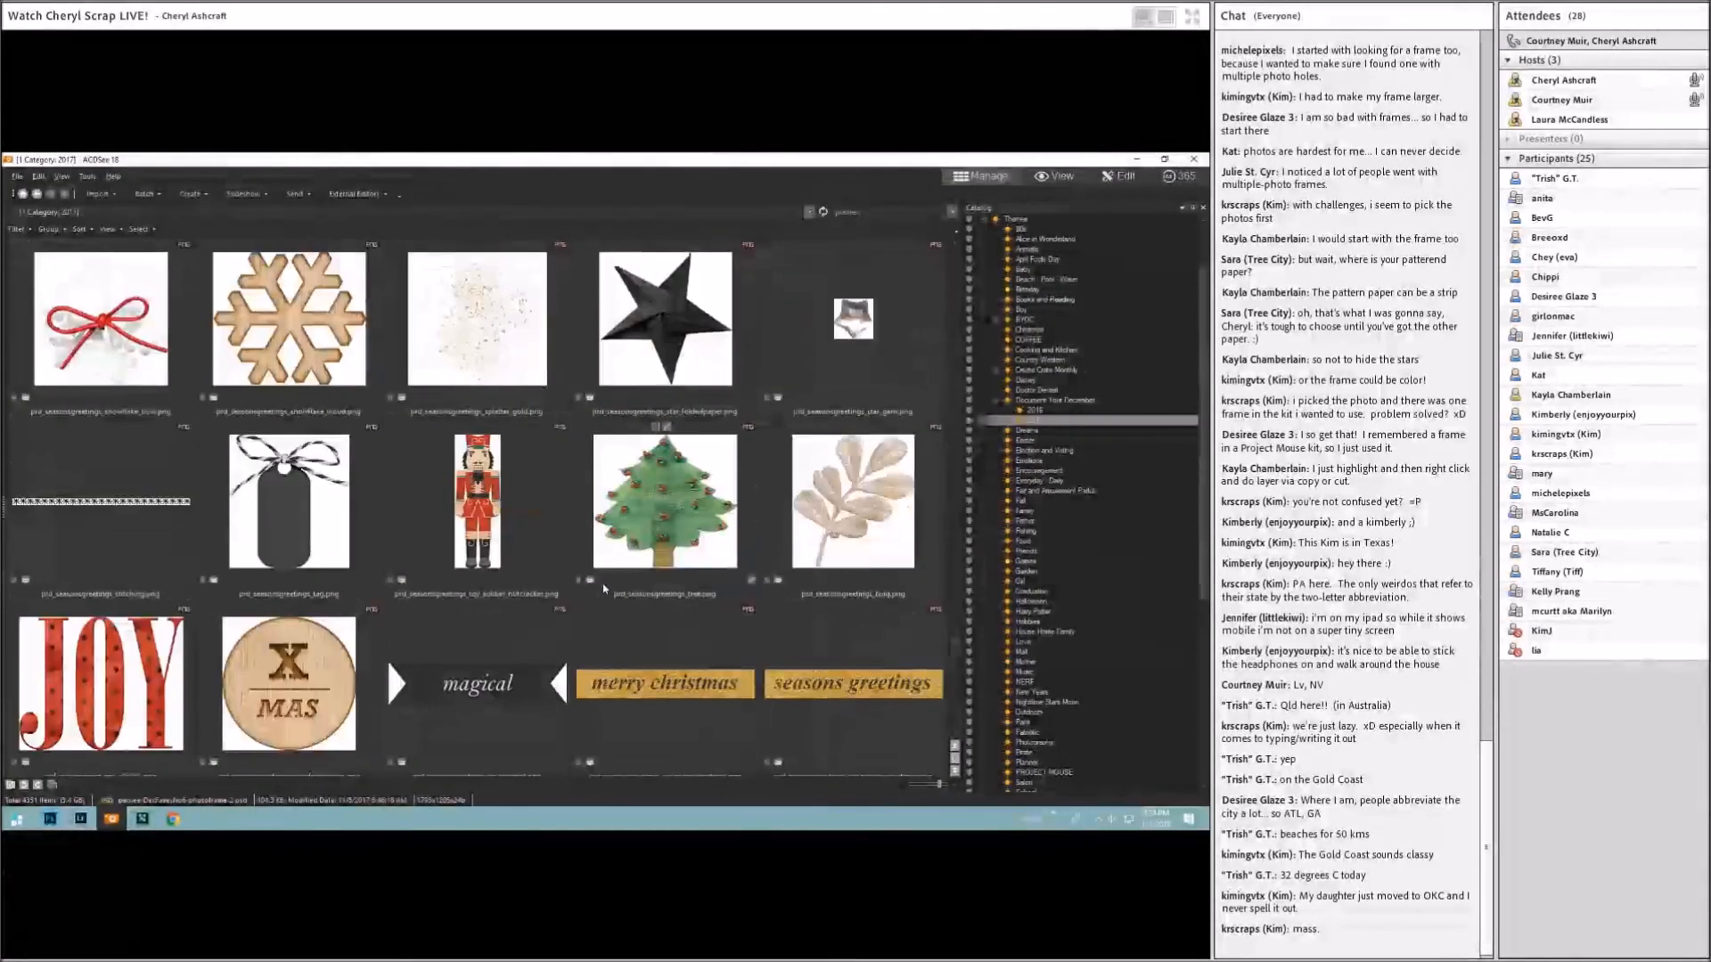
scroll(603, 588, down, 3)
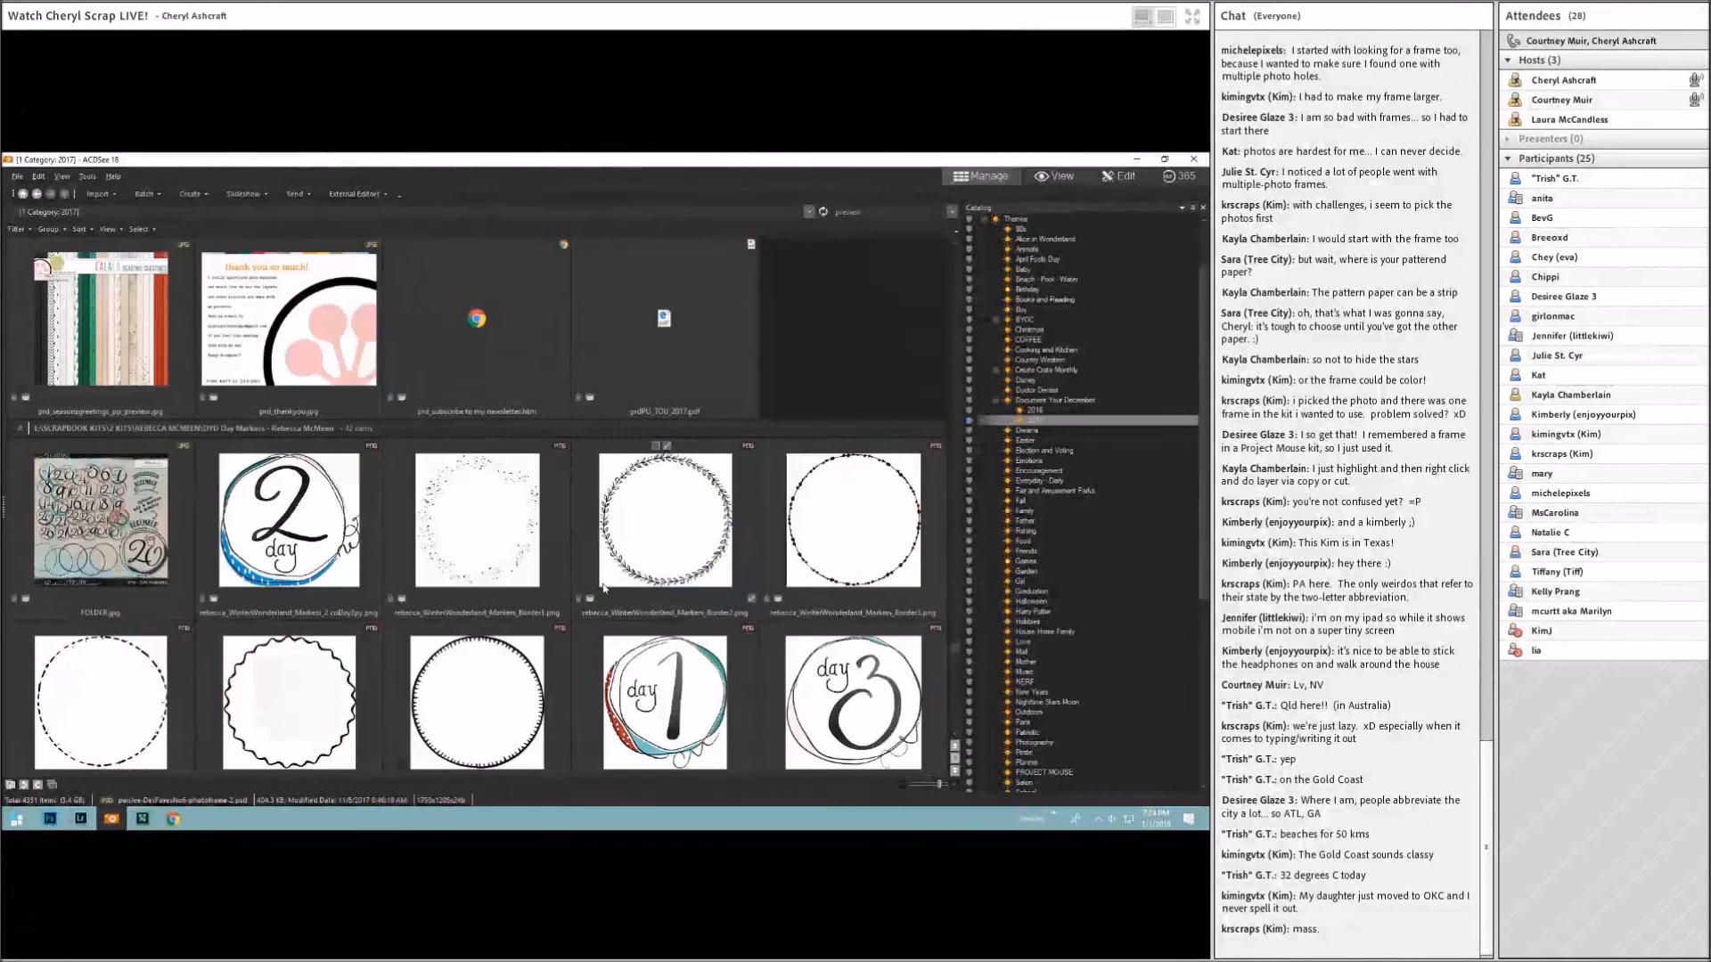
scroll(603, 588, down, 3)
scroll(602, 584, down, 3)
Step: Continue through Sabrina's Creations ribbons, tags, word strips, frames and number labels, and the Sahlin Studio December papers, cards and wooden shapes
scroll(603, 584, down, 3)
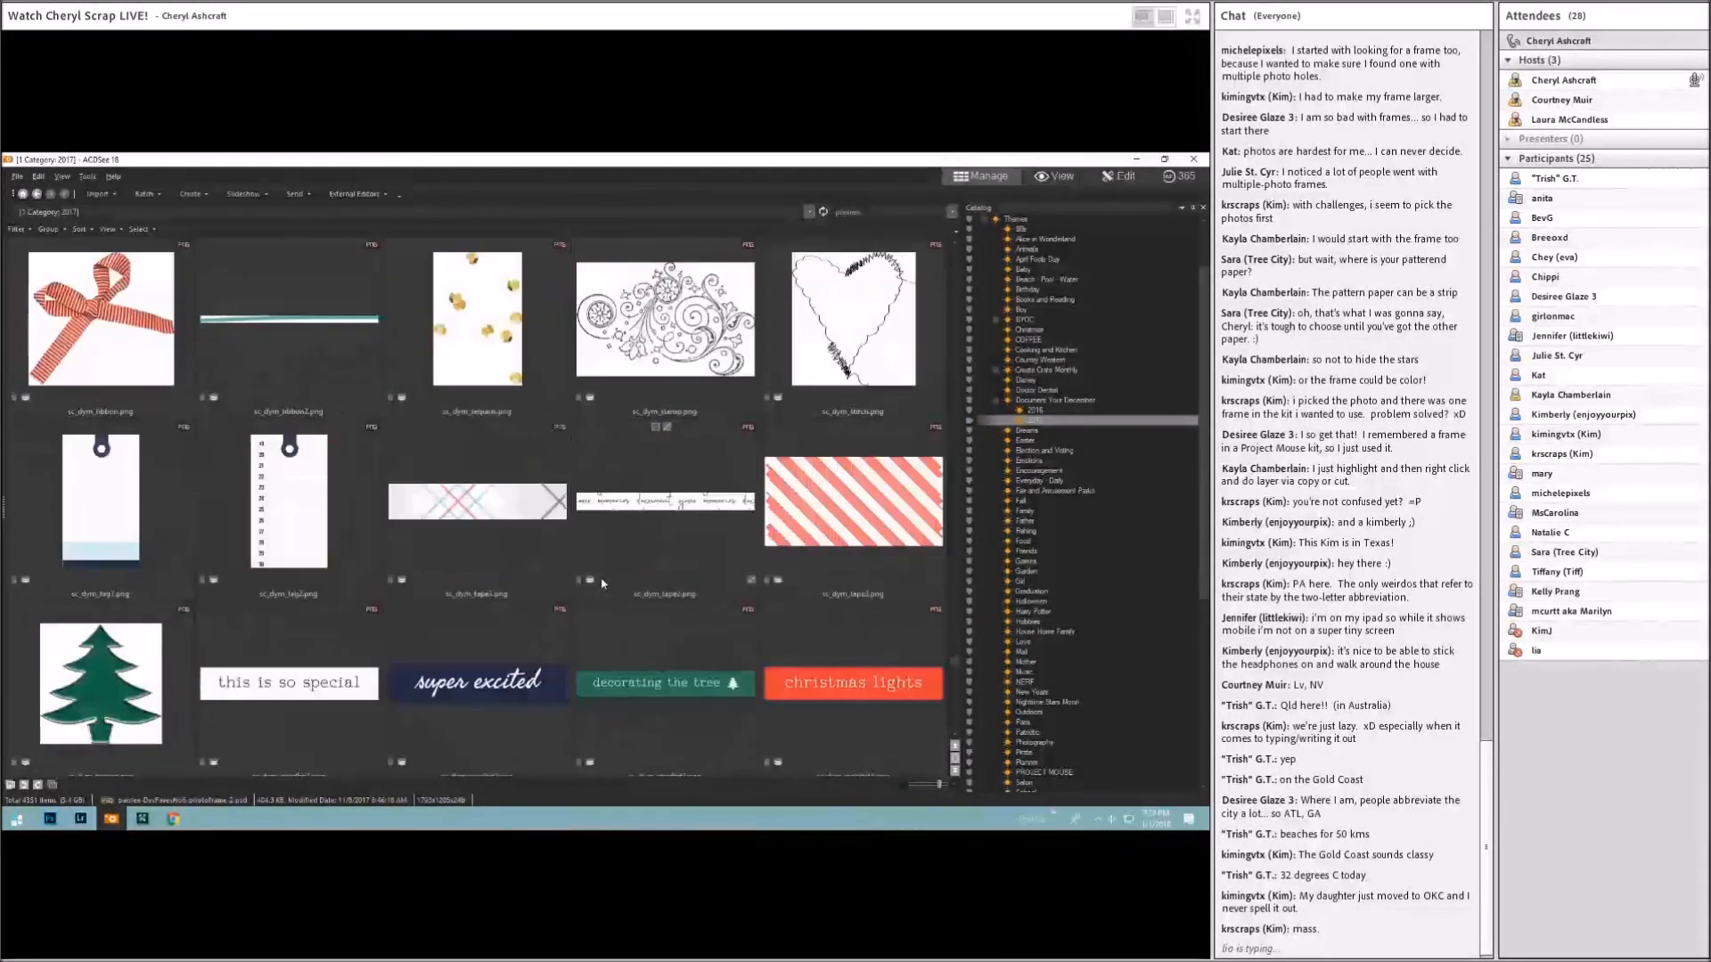
scroll(603, 583, down, 3)
scroll(602, 584, up, 1)
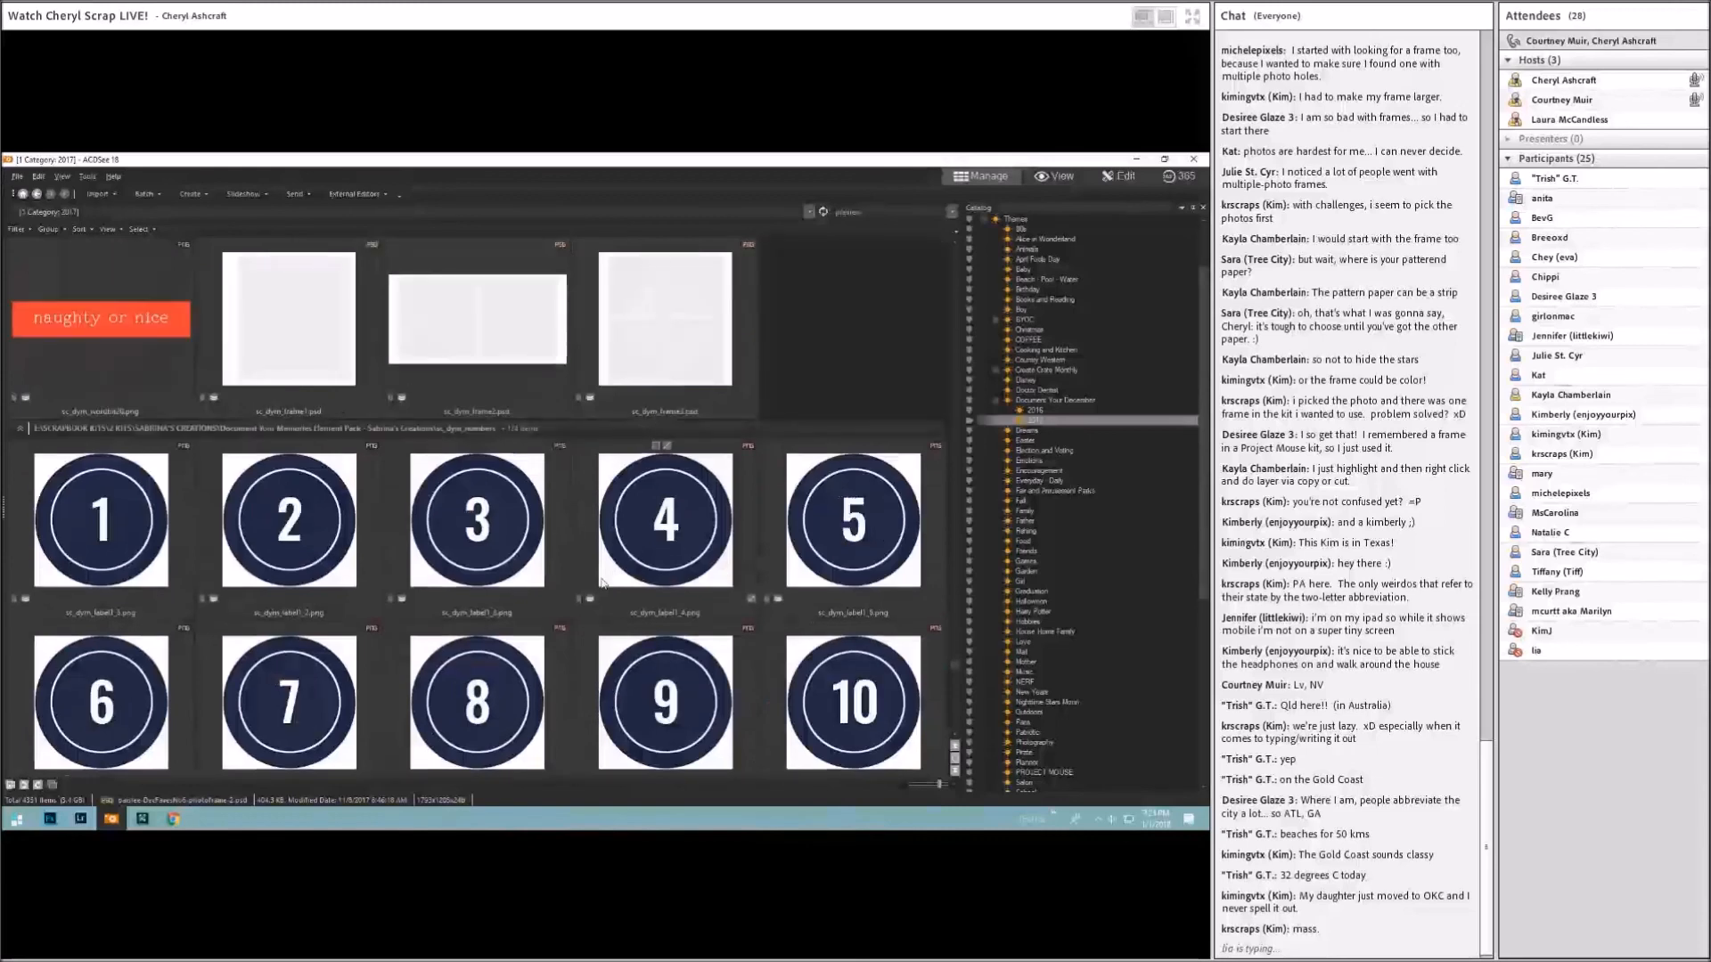
scroll(603, 583, down, 10)
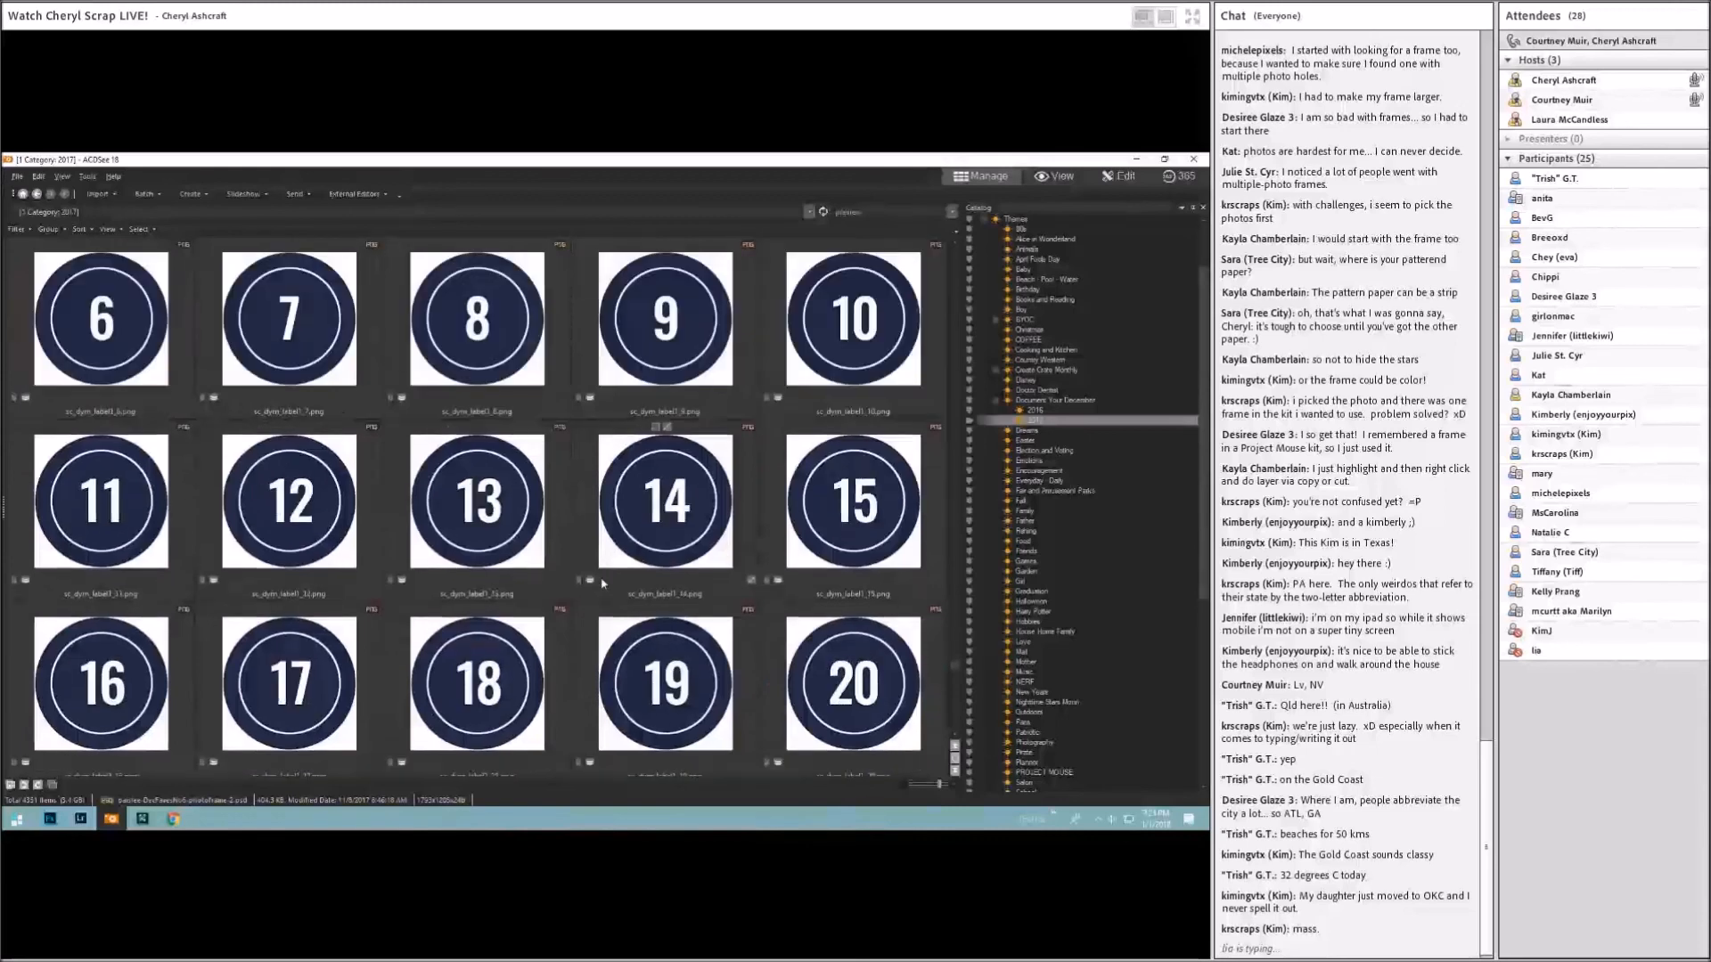
scroll(603, 583, down, 10)
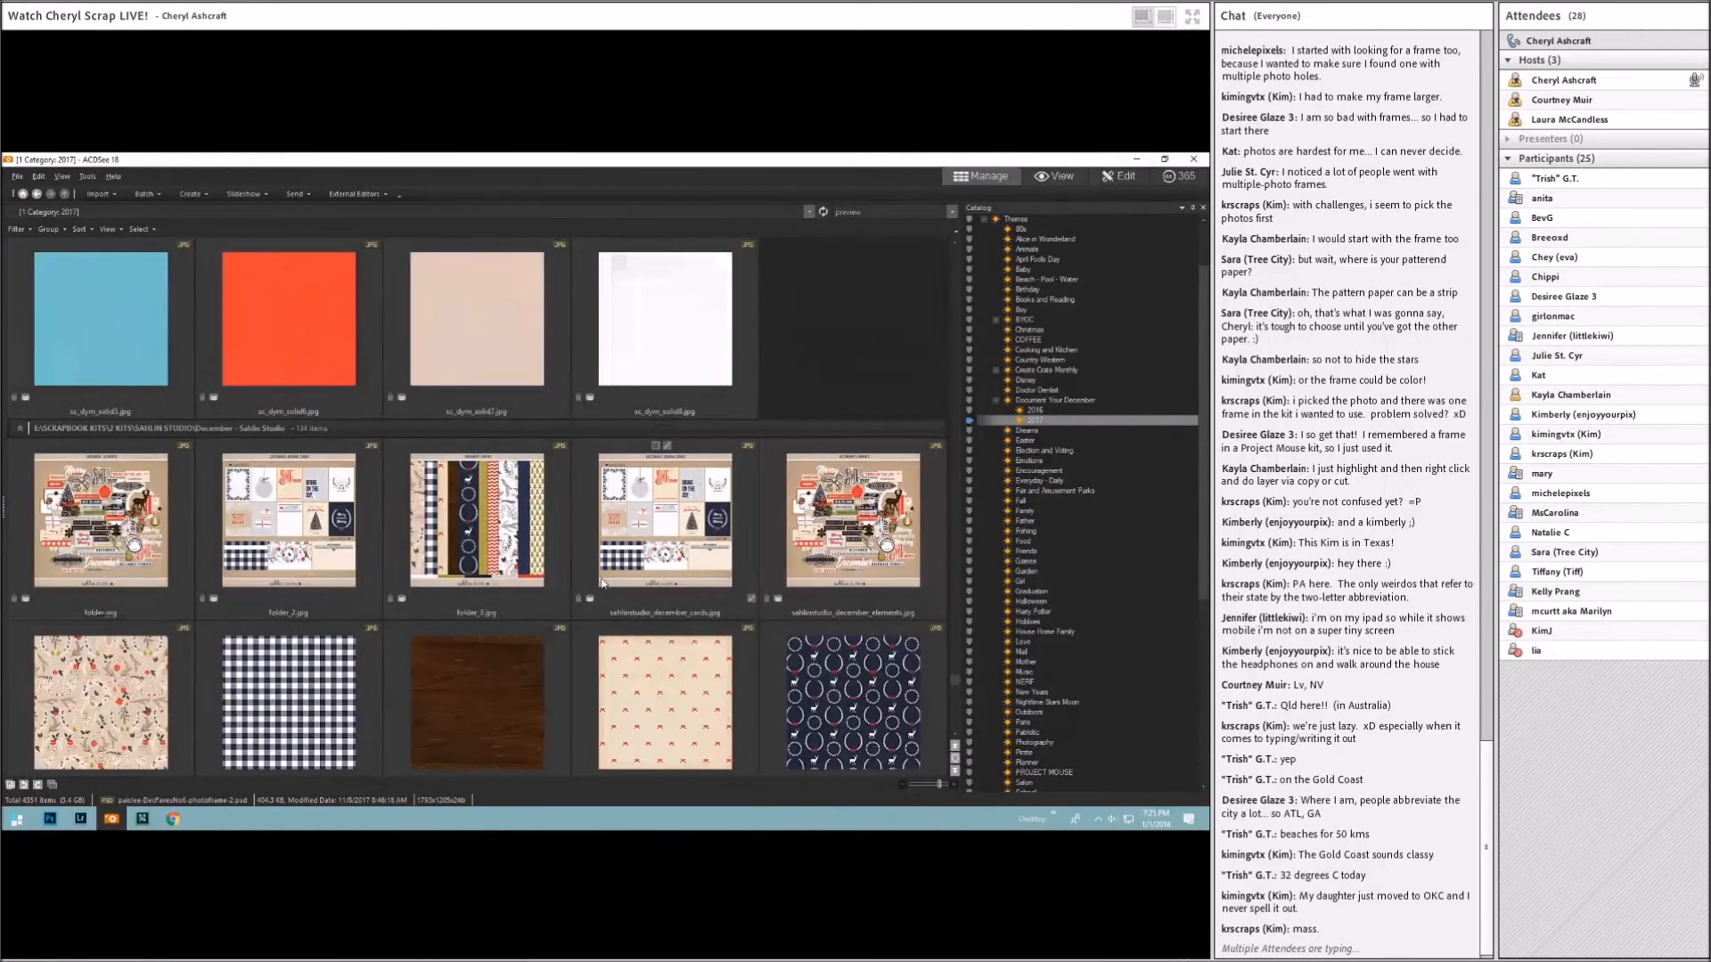
scroll(602, 583, down, 1)
scroll(602, 584, down, 8)
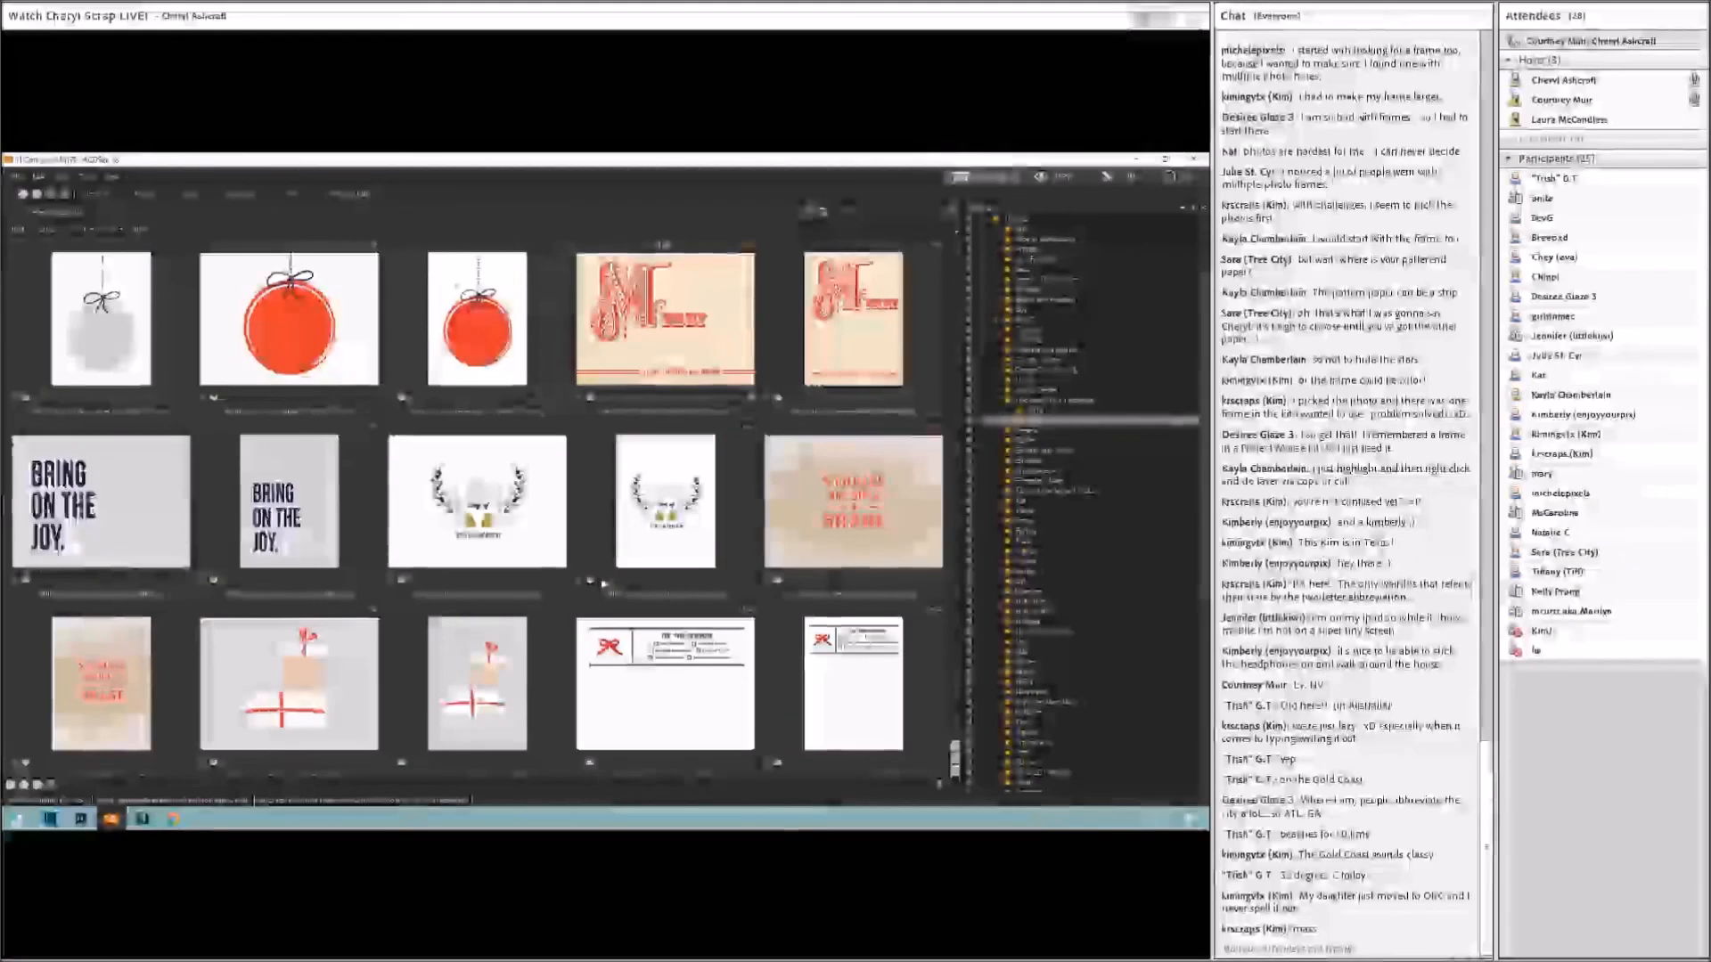
scroll(602, 584, down, 1)
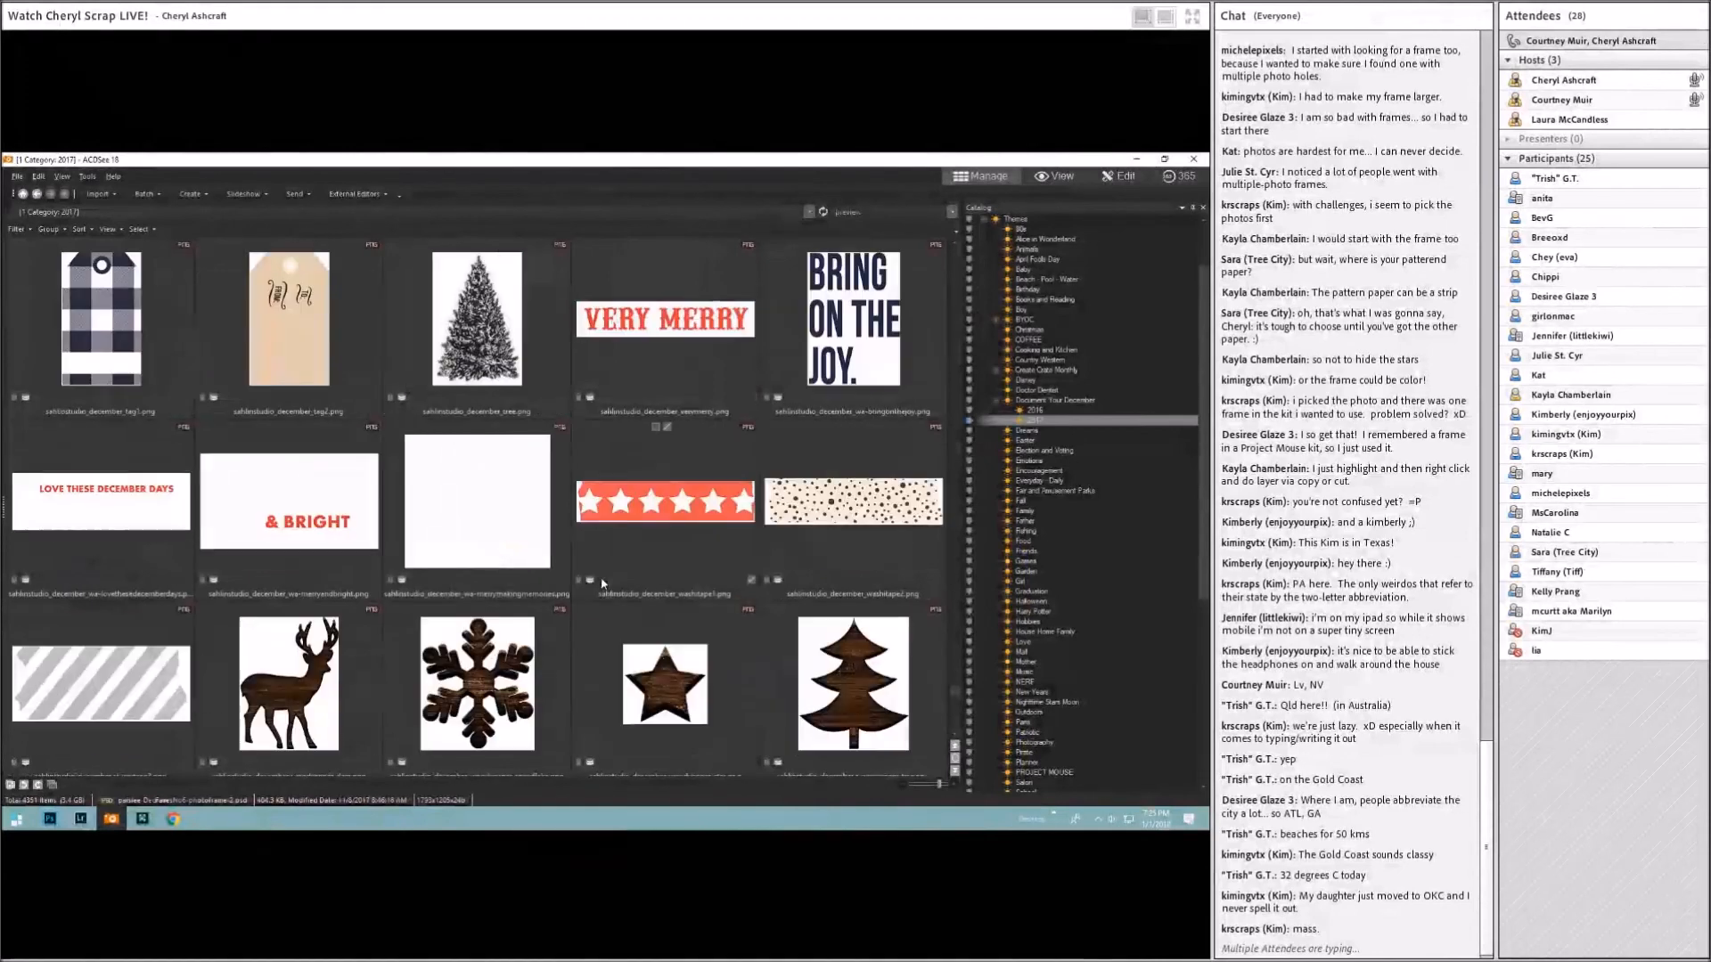
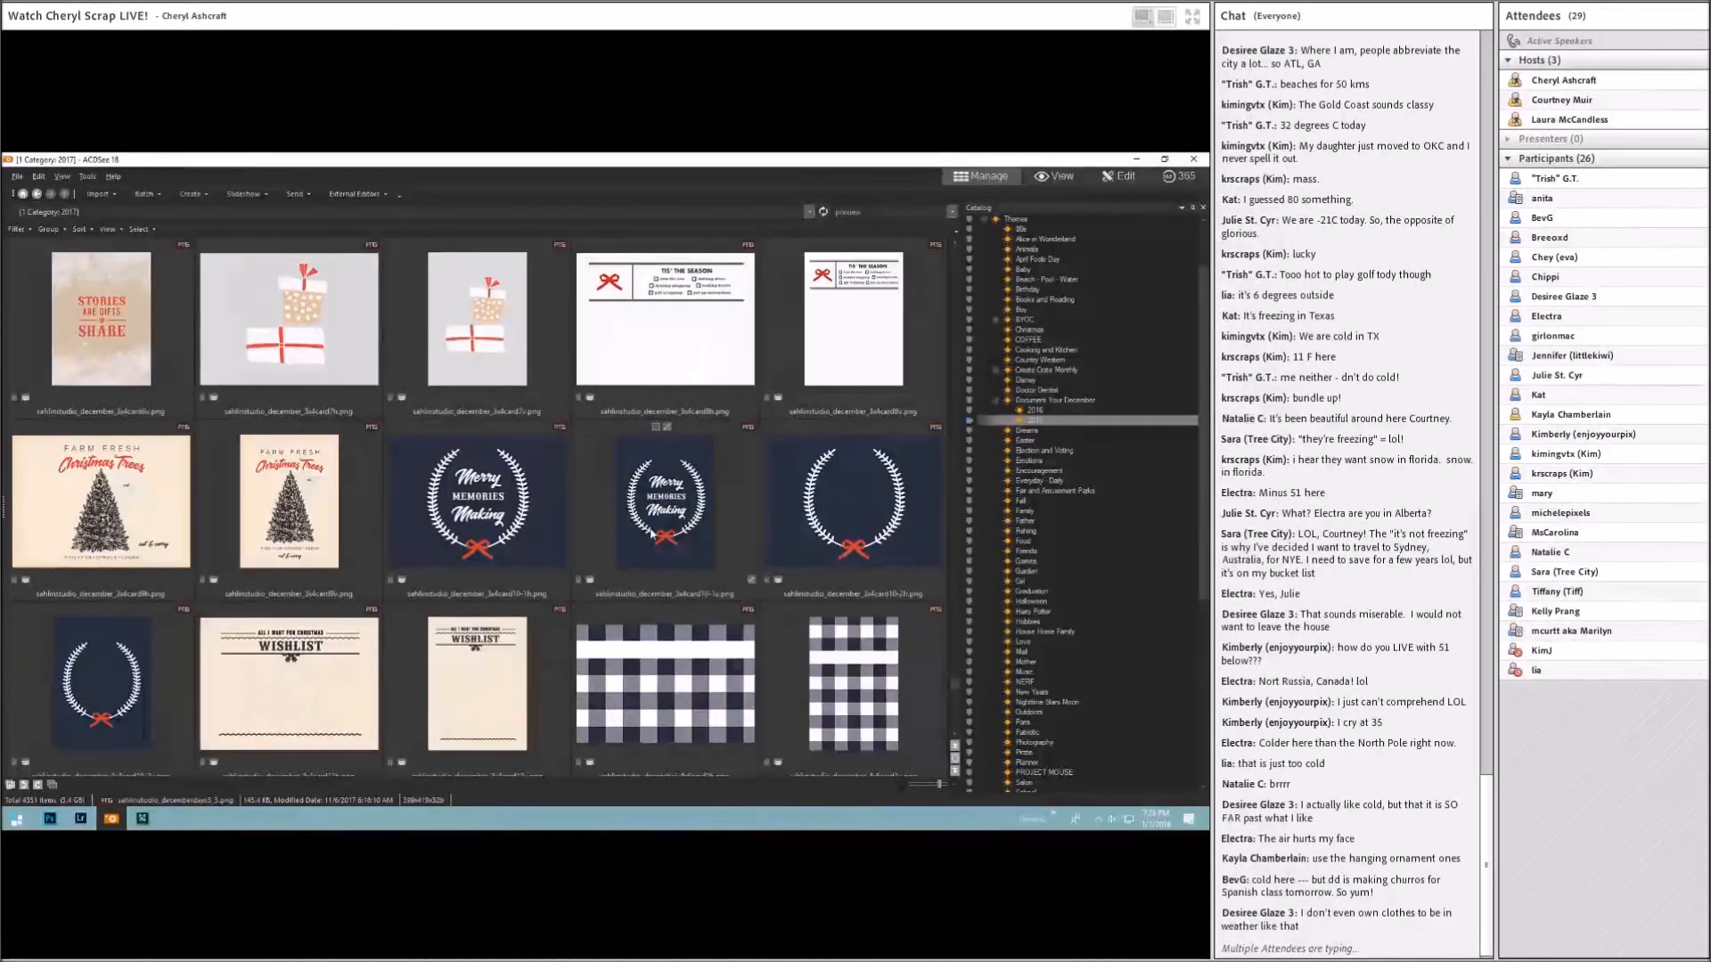
Step: Look through the remaining Sahlin Studio December cards and tags, and back over its papers, the number labels, snowflakes and round day markers
scroll(654, 535, down, 1)
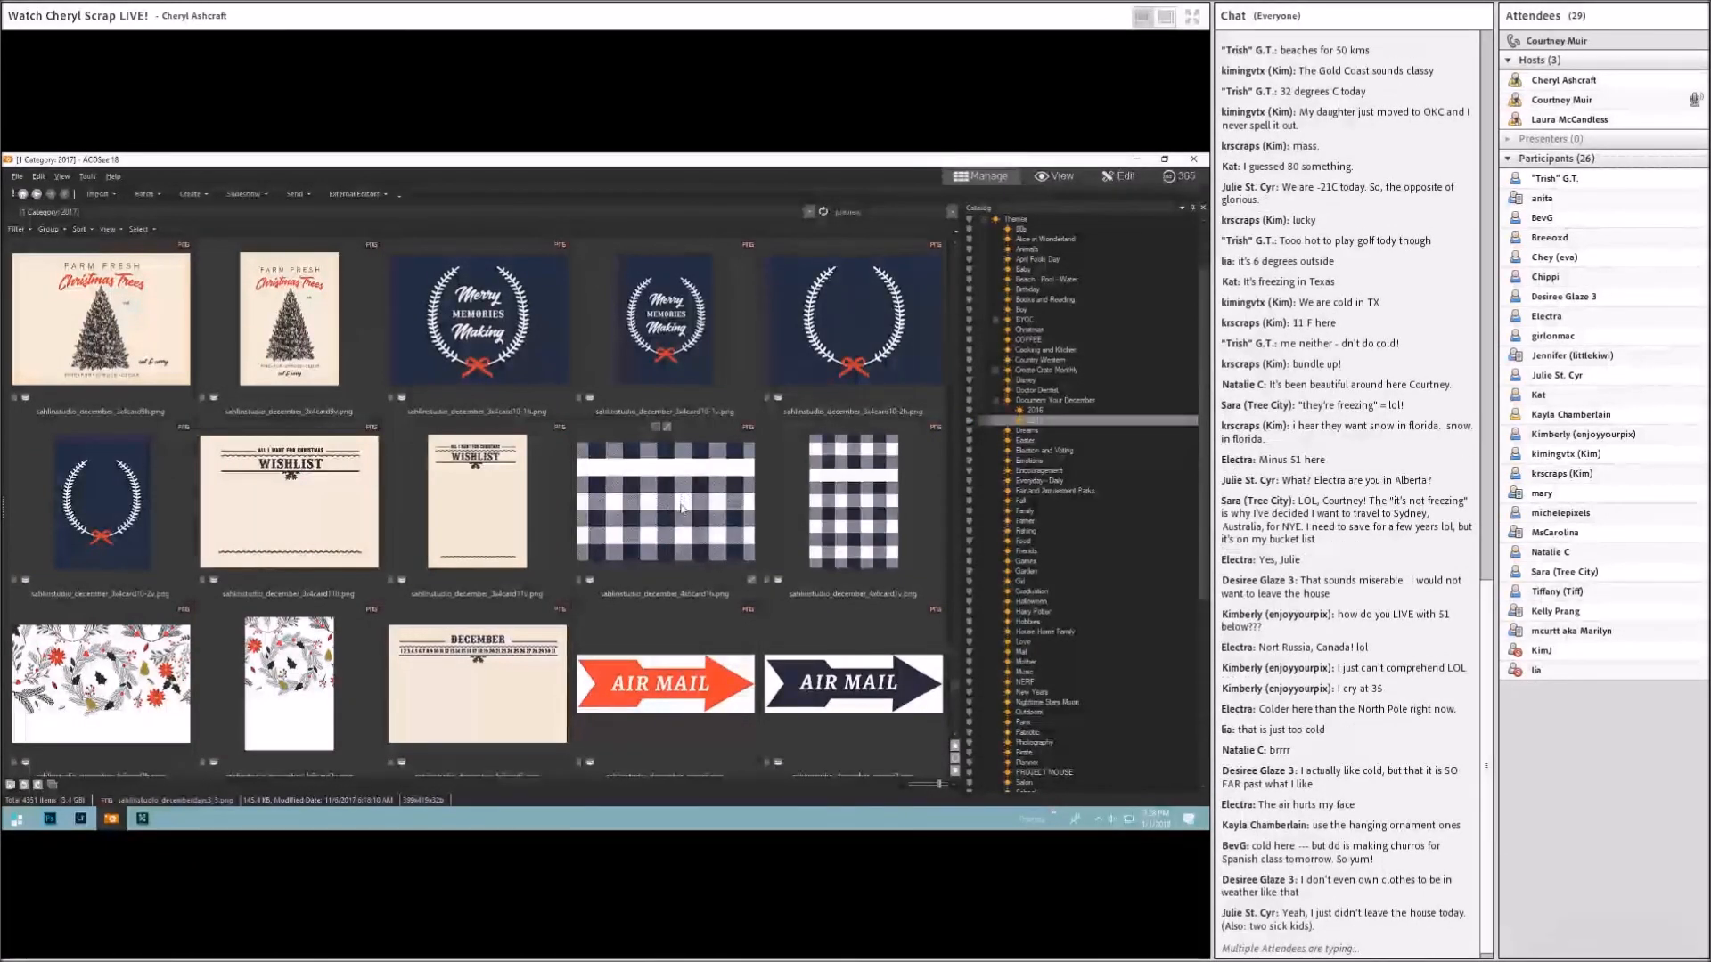
scroll(681, 508, down, 2)
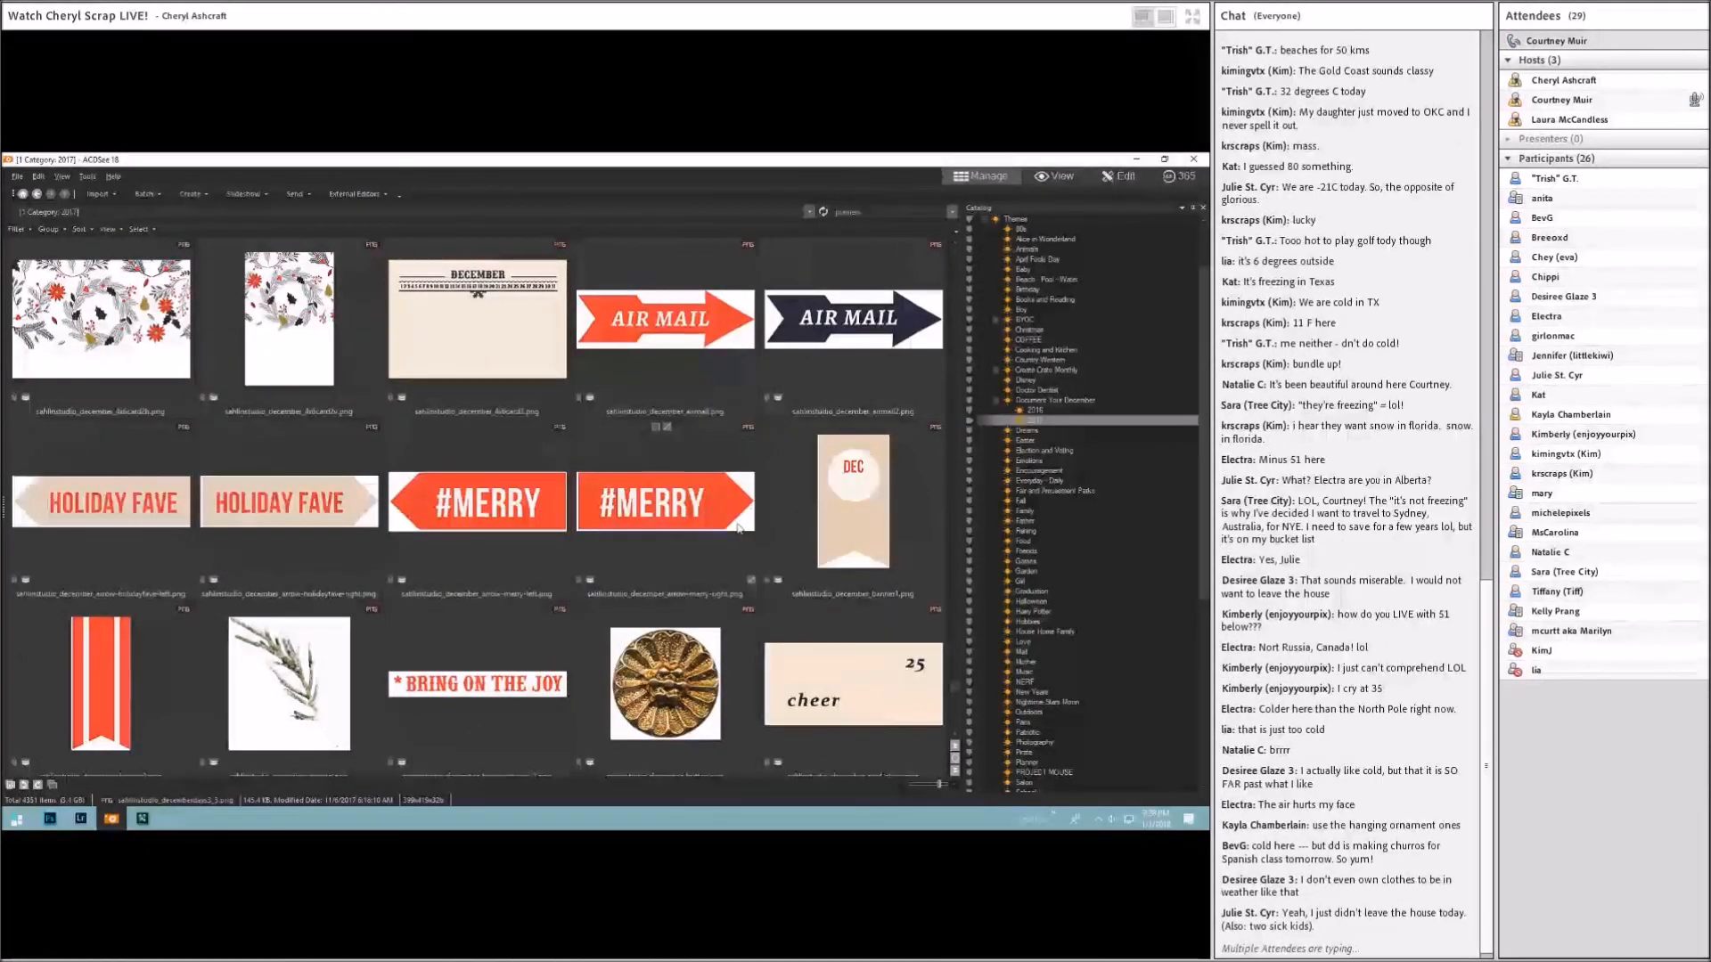
scroll(738, 528, up, 10)
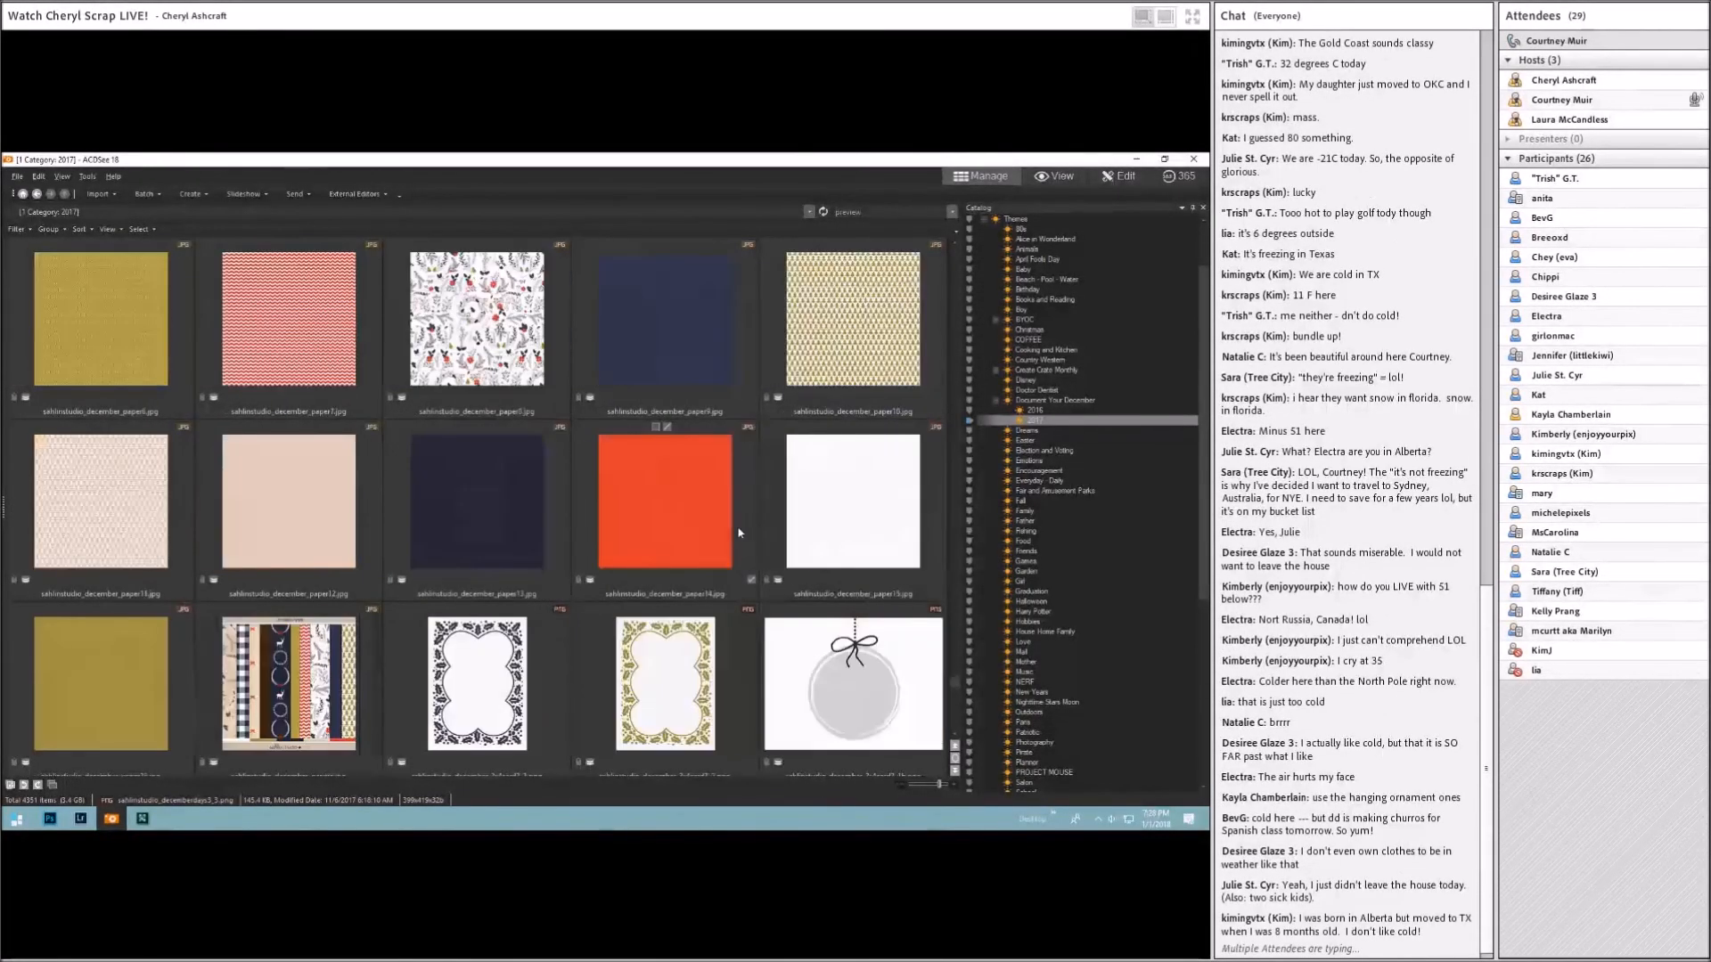
scroll(738, 531, down, 3)
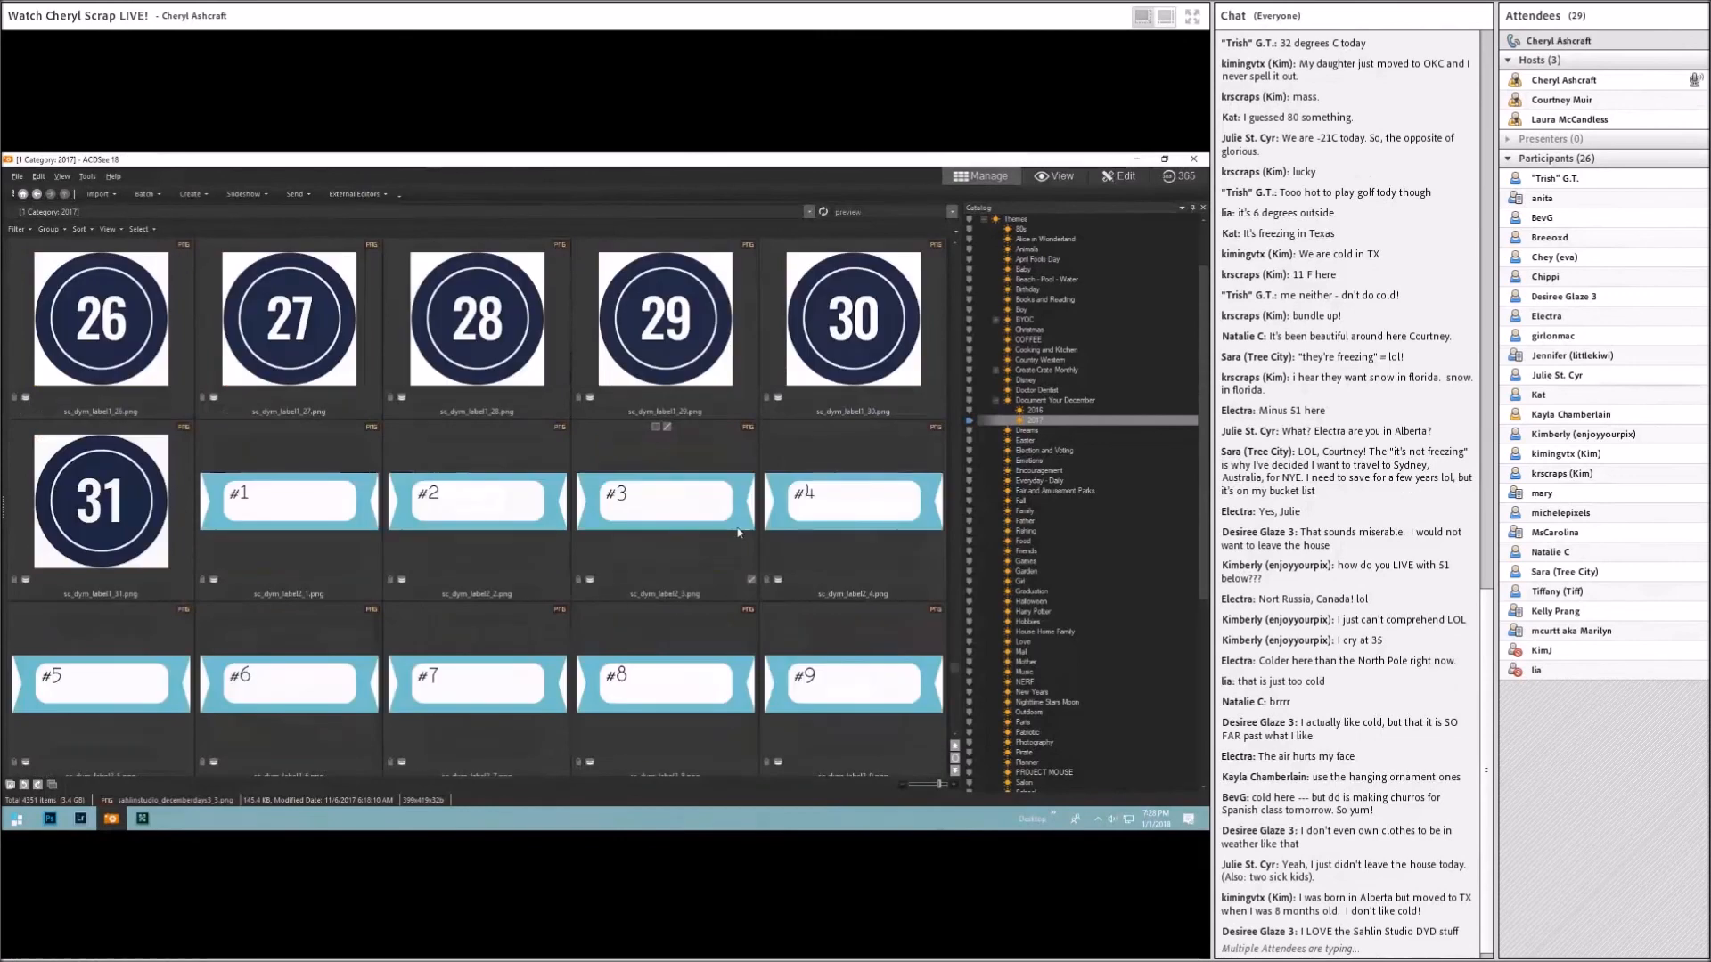
scroll(738, 532, up, 5)
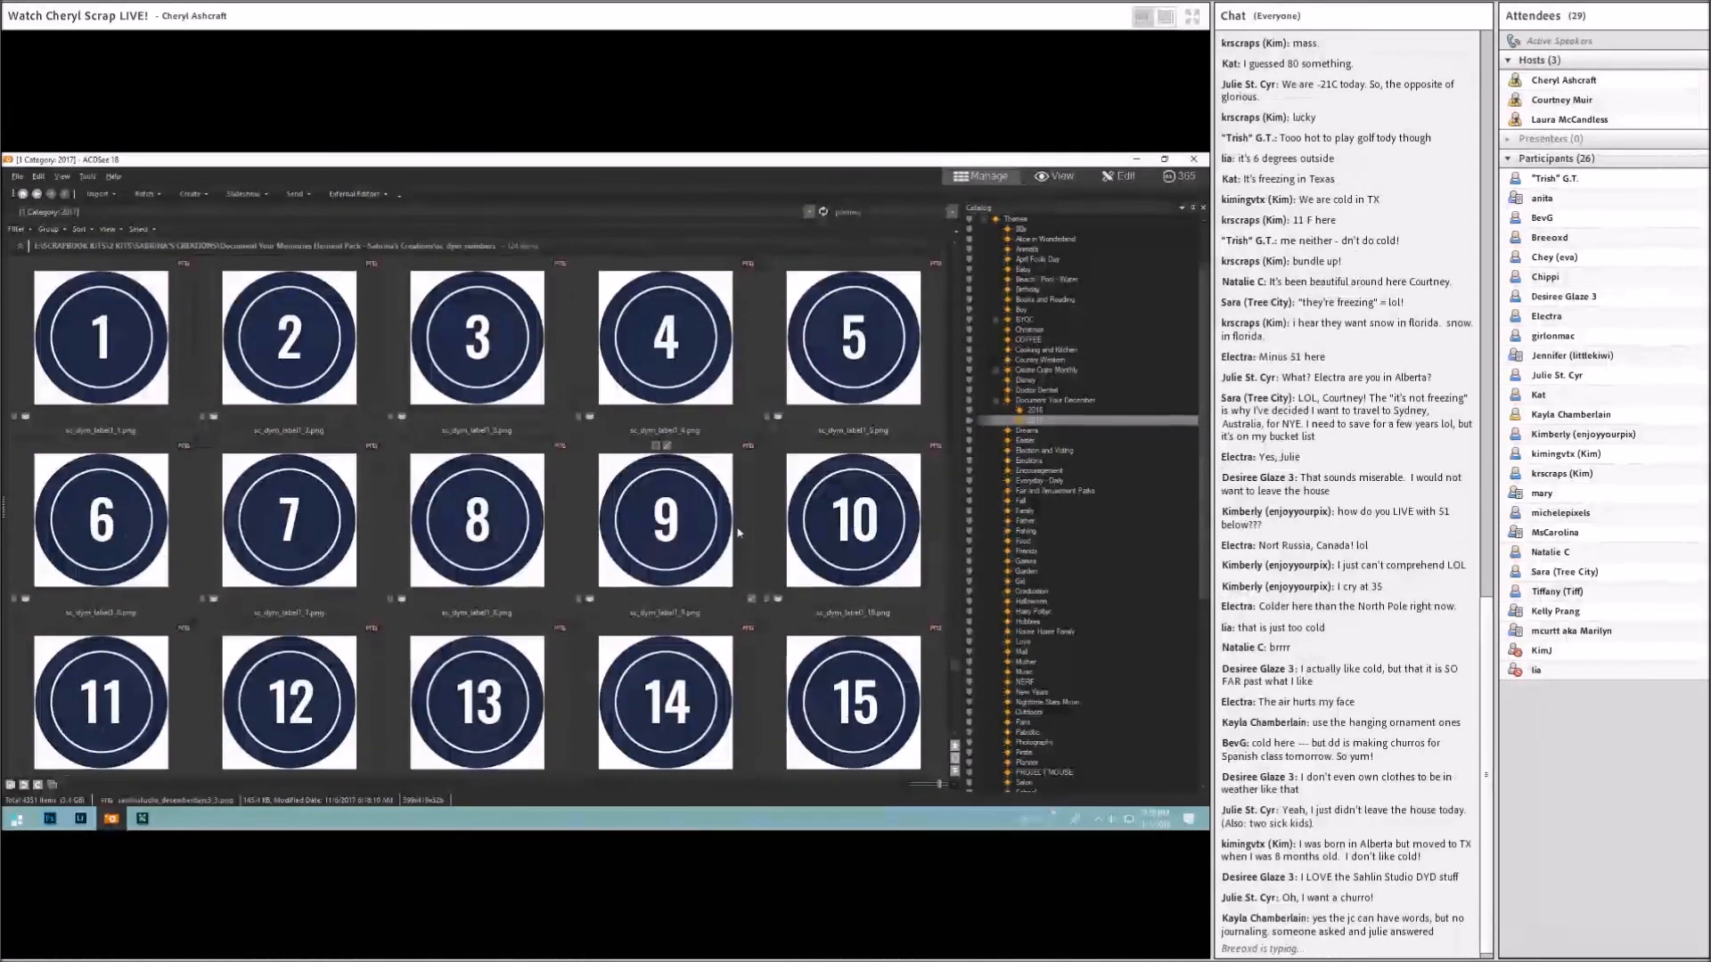
scroll(738, 531, down, 8)
scroll(737, 532, up, 8)
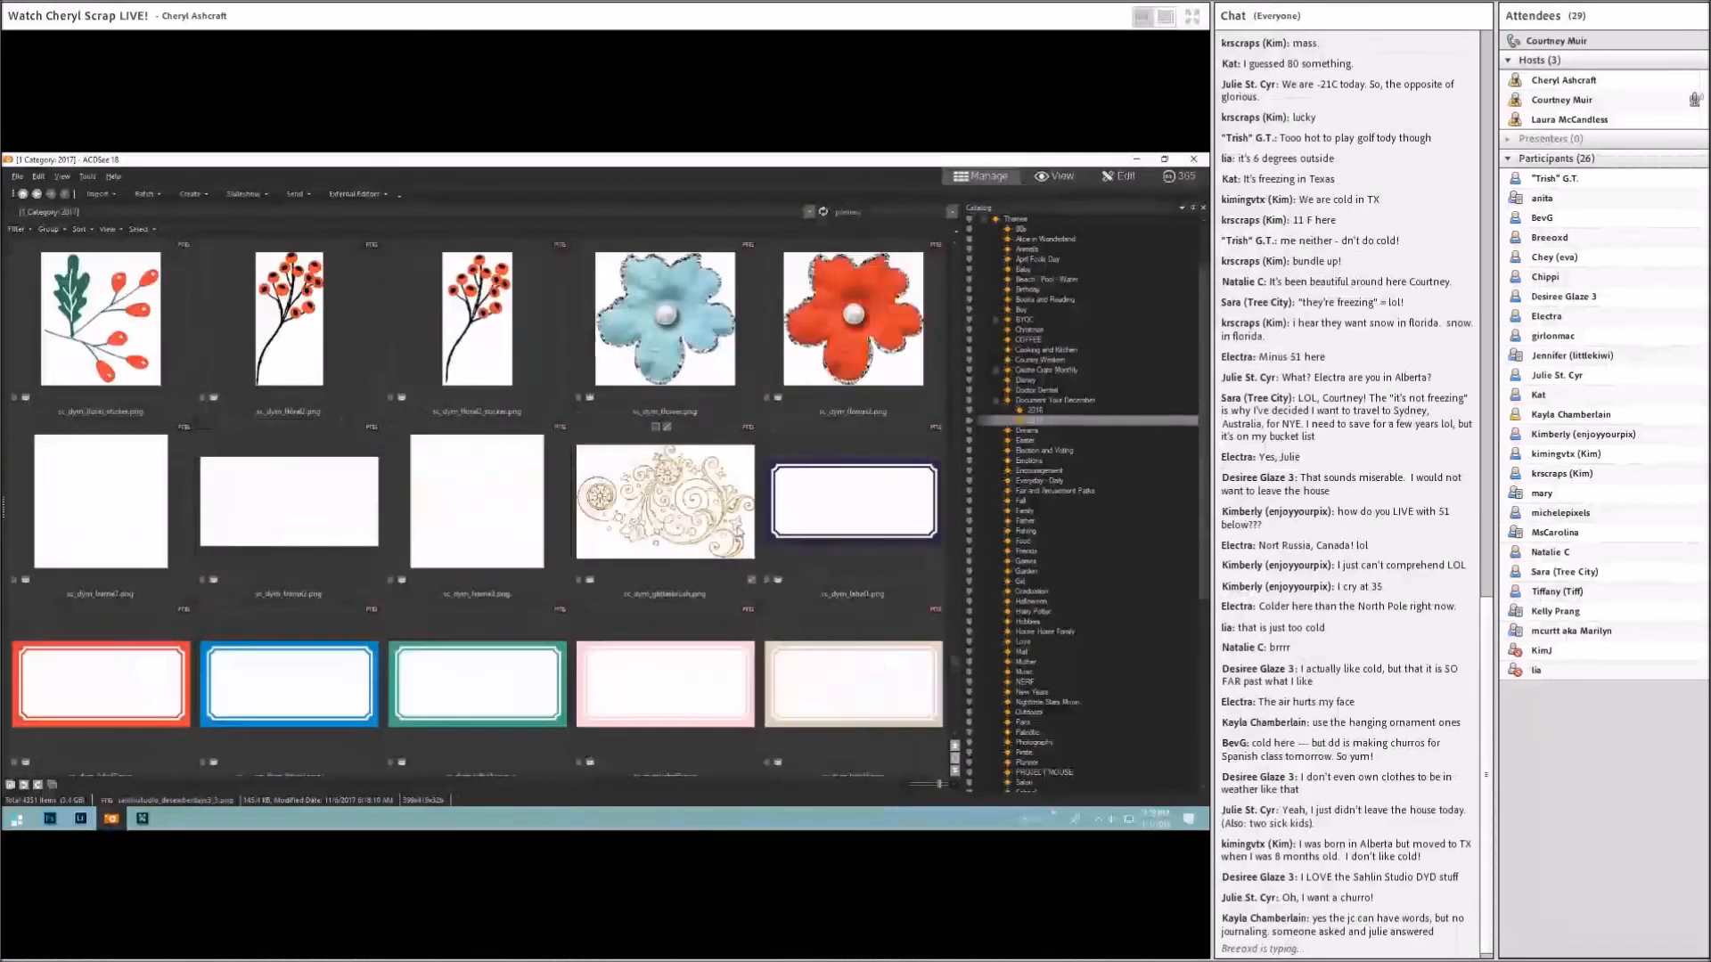
scroll(737, 532, up, 3)
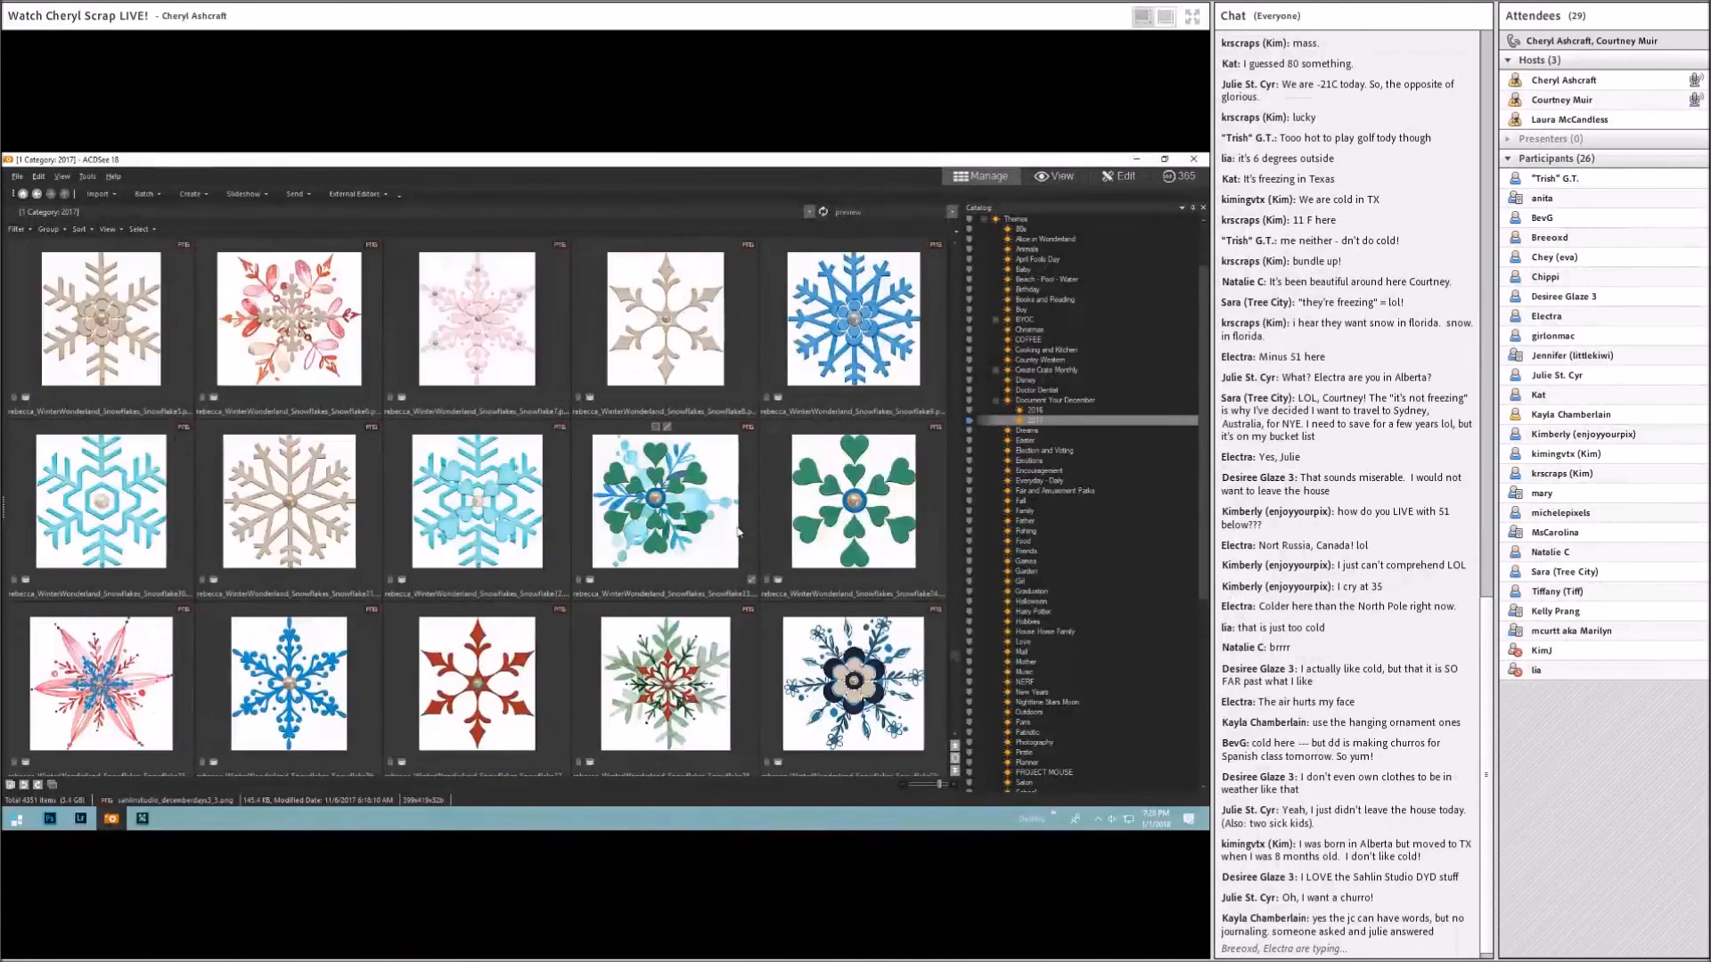
scroll(738, 532, up, 4)
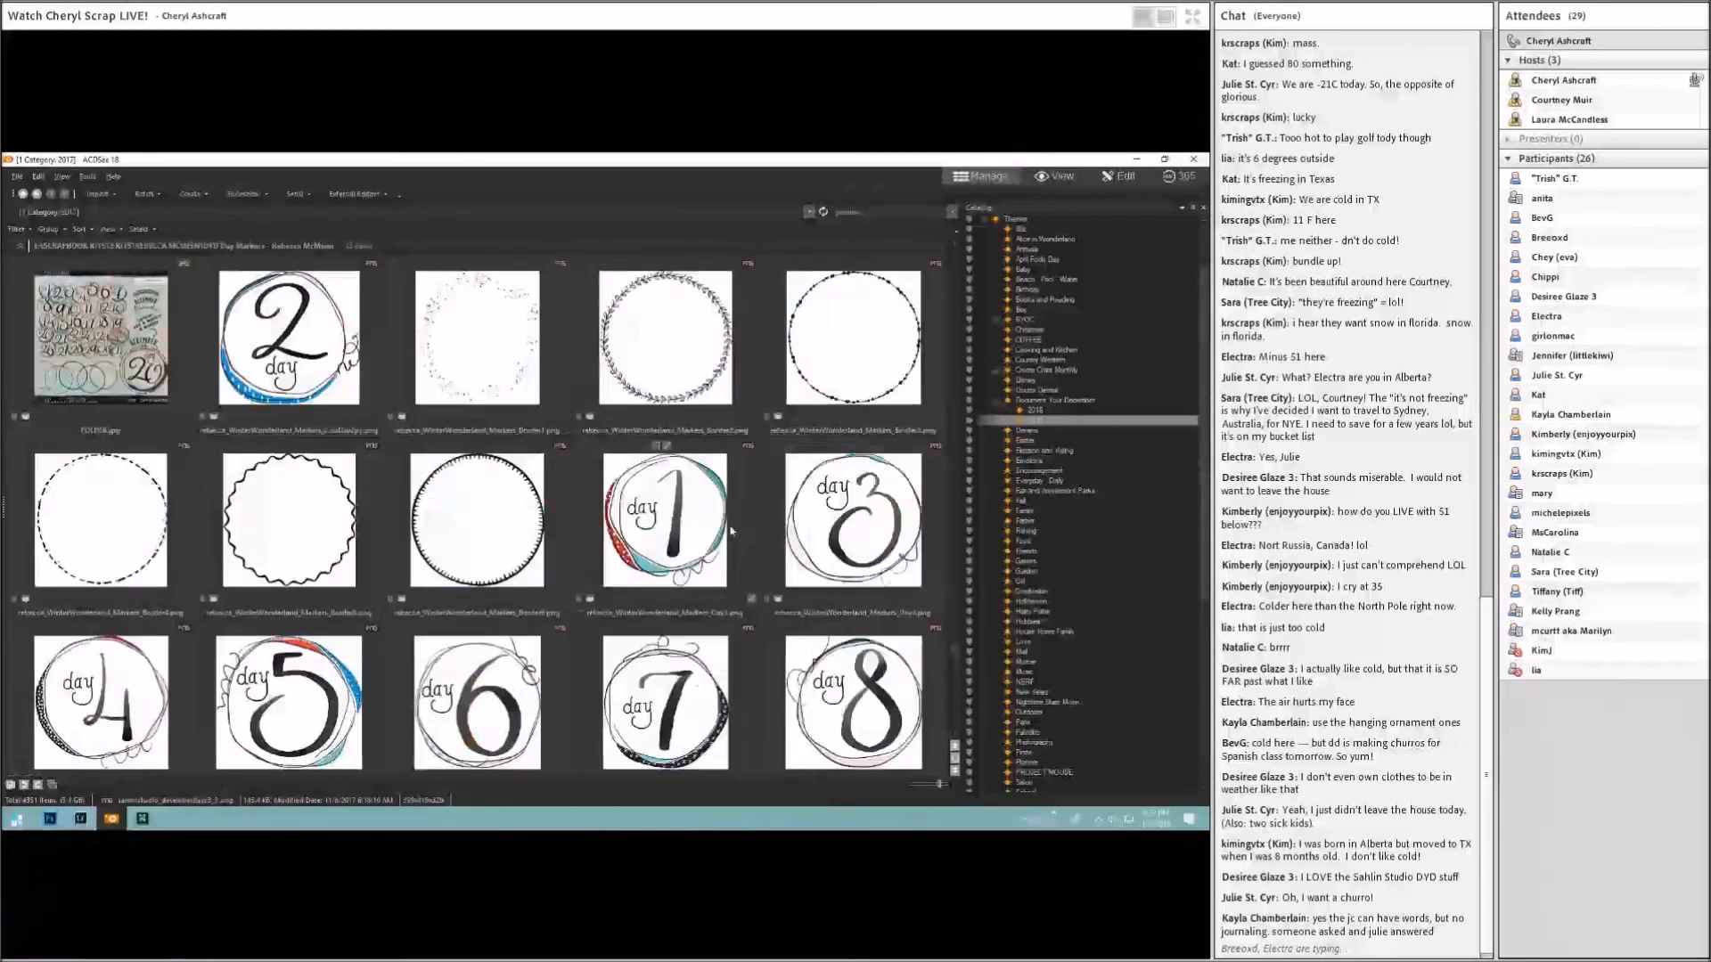
Step: Review the Seasons Greetings ribbons, stars, buttons and flowers, its white, red and black alphabets, and the Santa Is Coming watercolour numbers
scroll(730, 531, up, 3)
scroll(730, 531, up, 3)
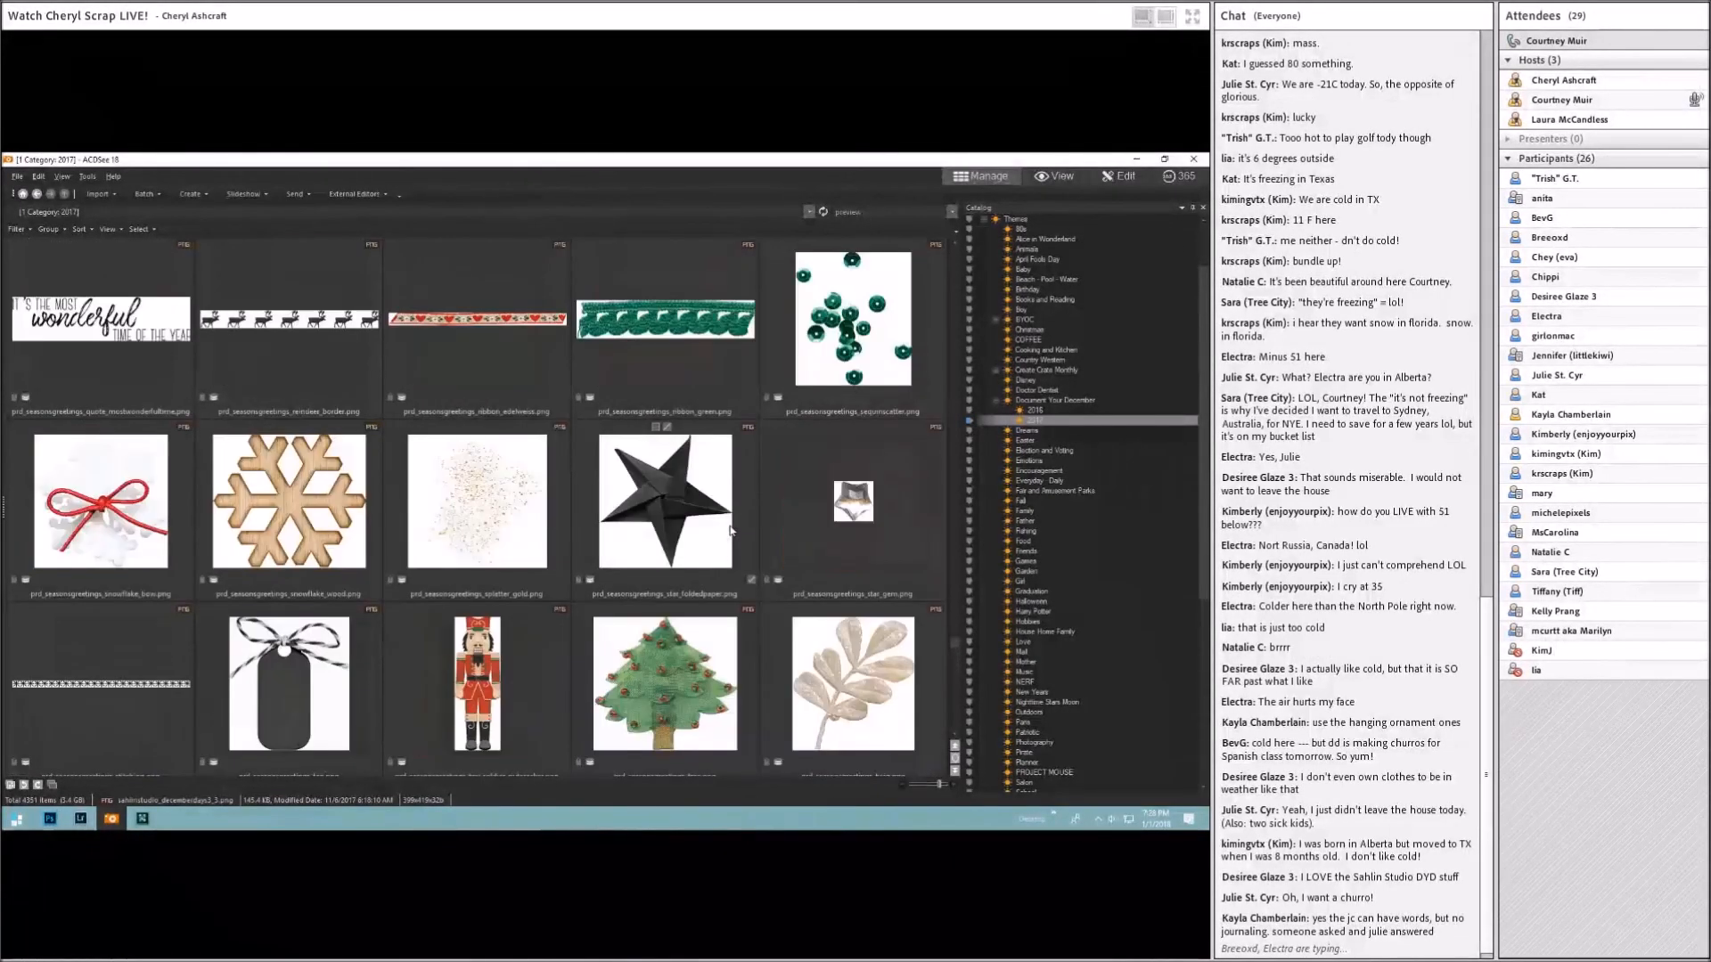
scroll(731, 531, up, 1)
scroll(731, 531, up, 4)
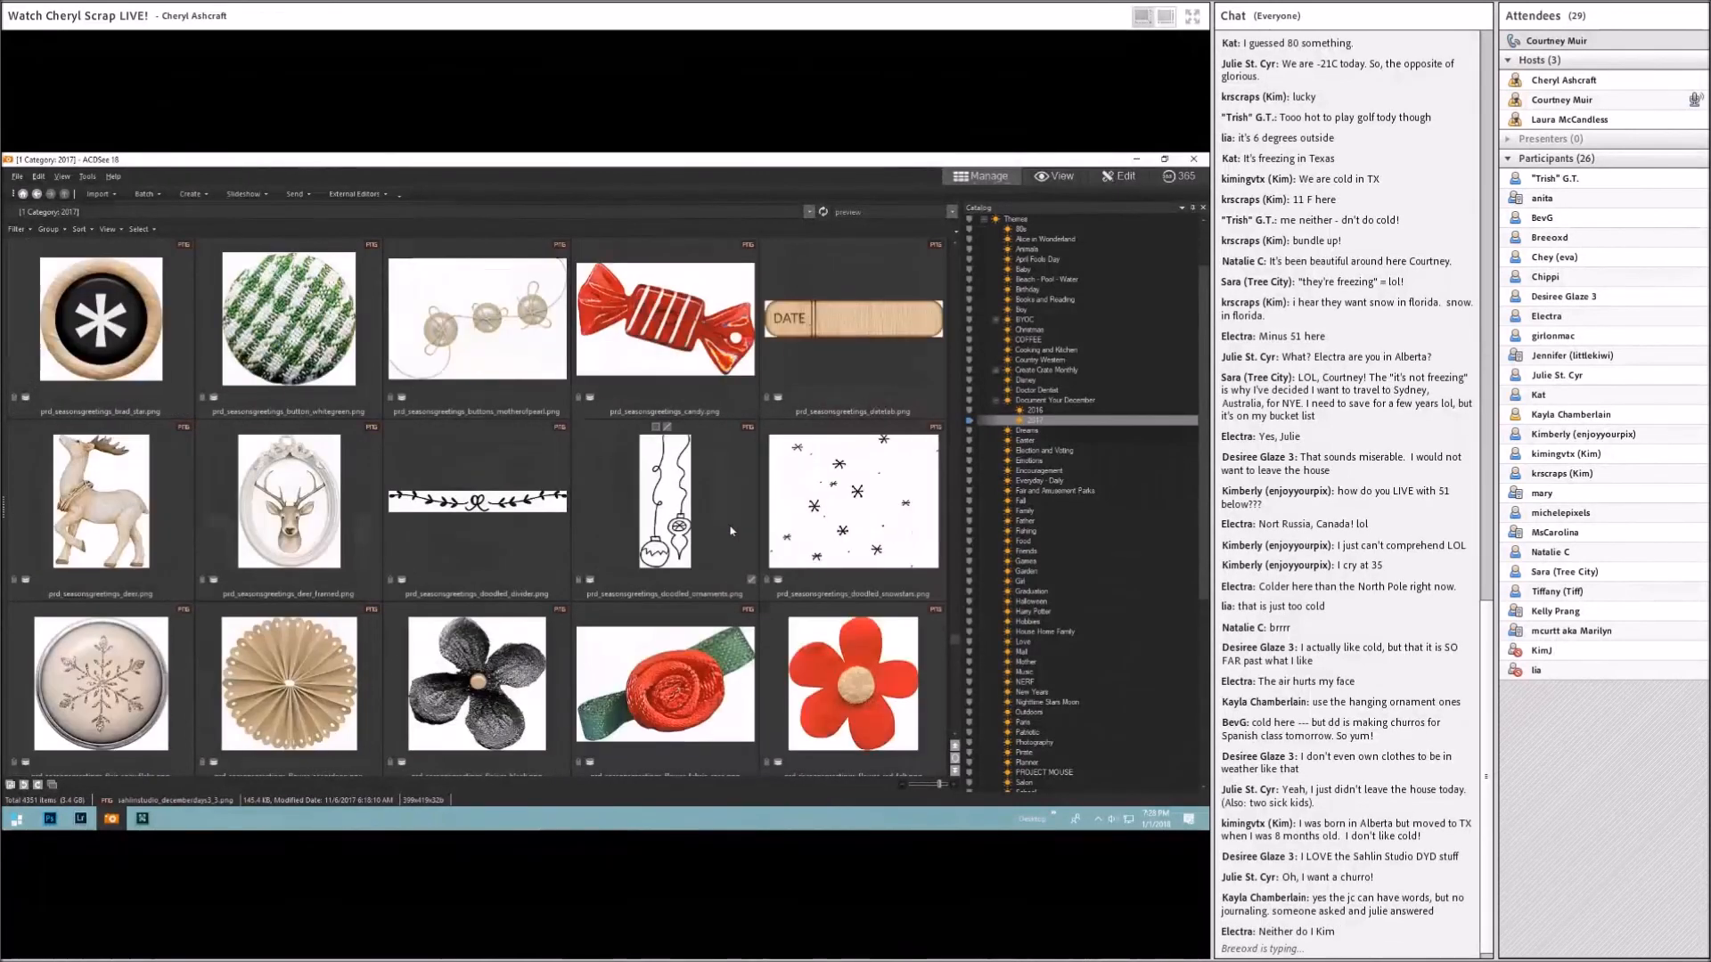
scroll(730, 531, up, 5)
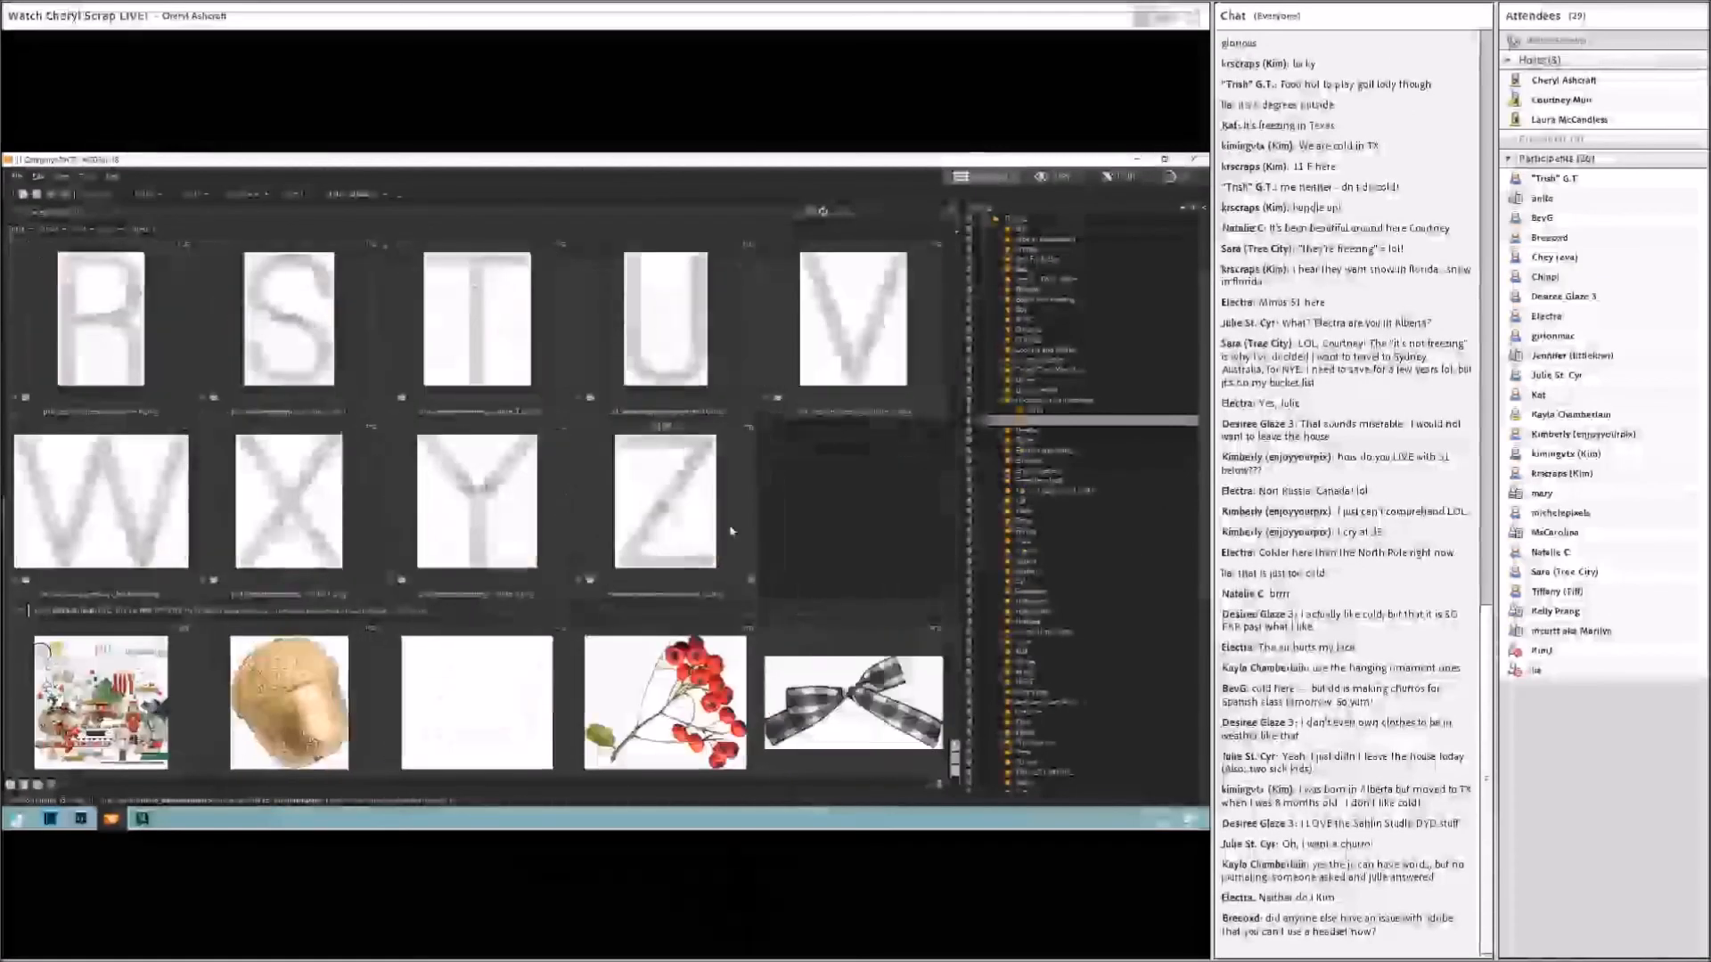
scroll(731, 531, up, 2)
scroll(731, 531, up, 2)
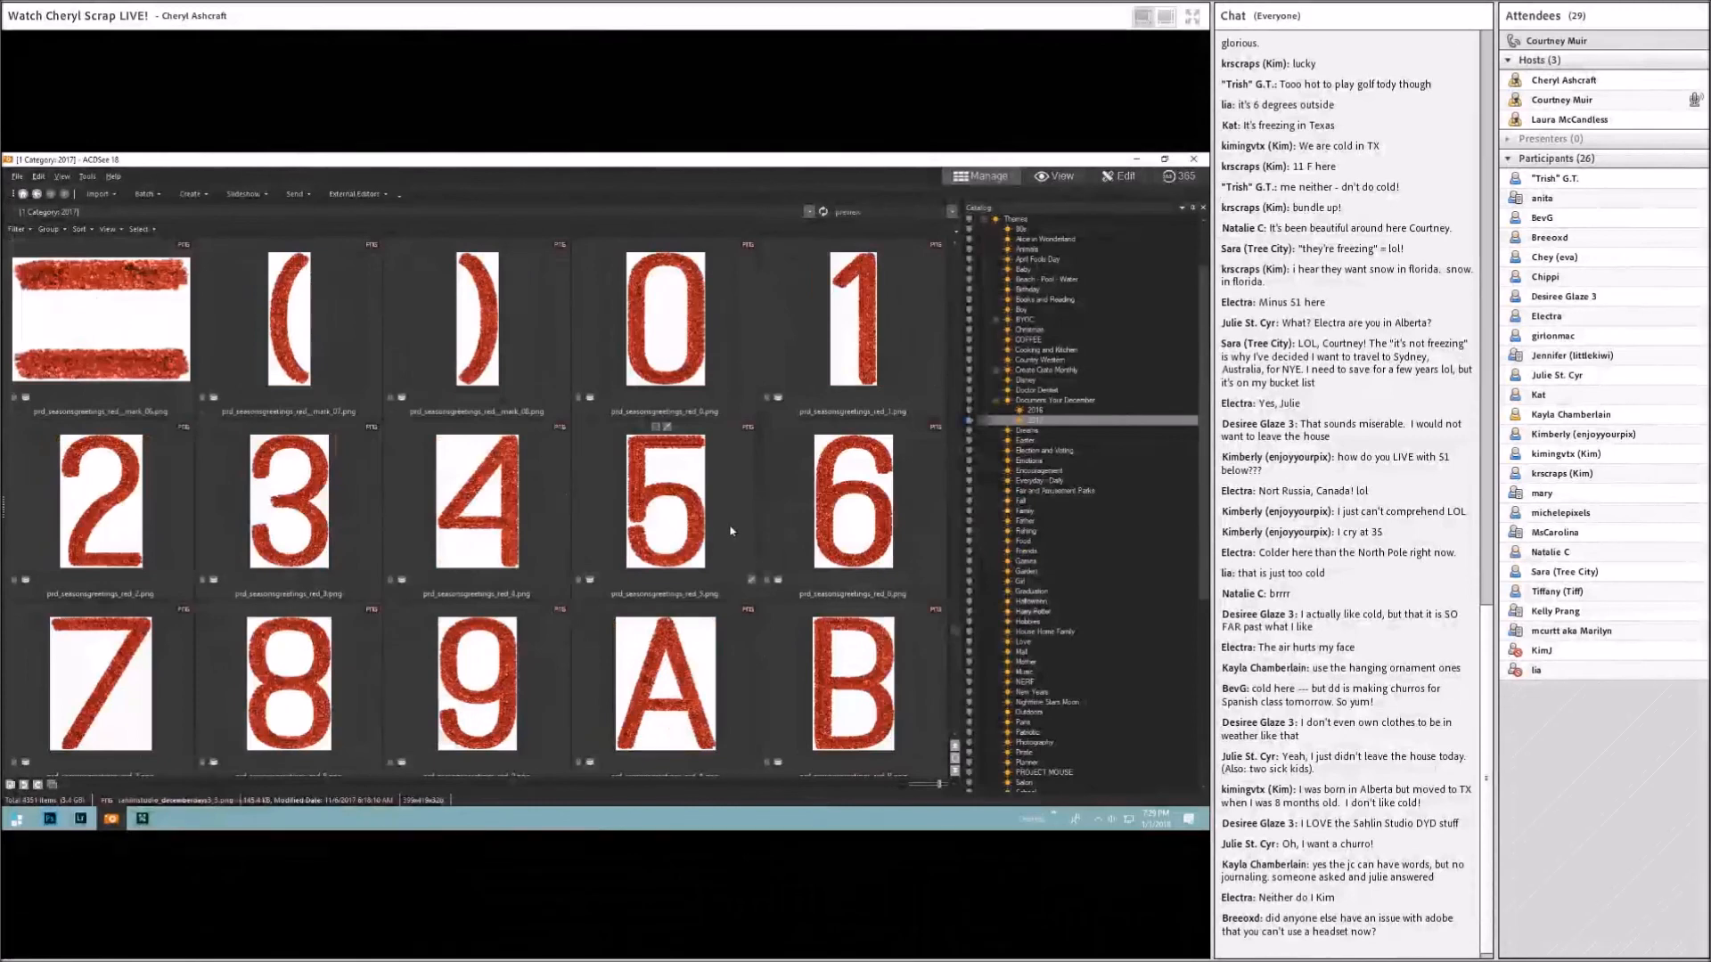
scroll(731, 531, up, 3)
scroll(730, 531, up, 5)
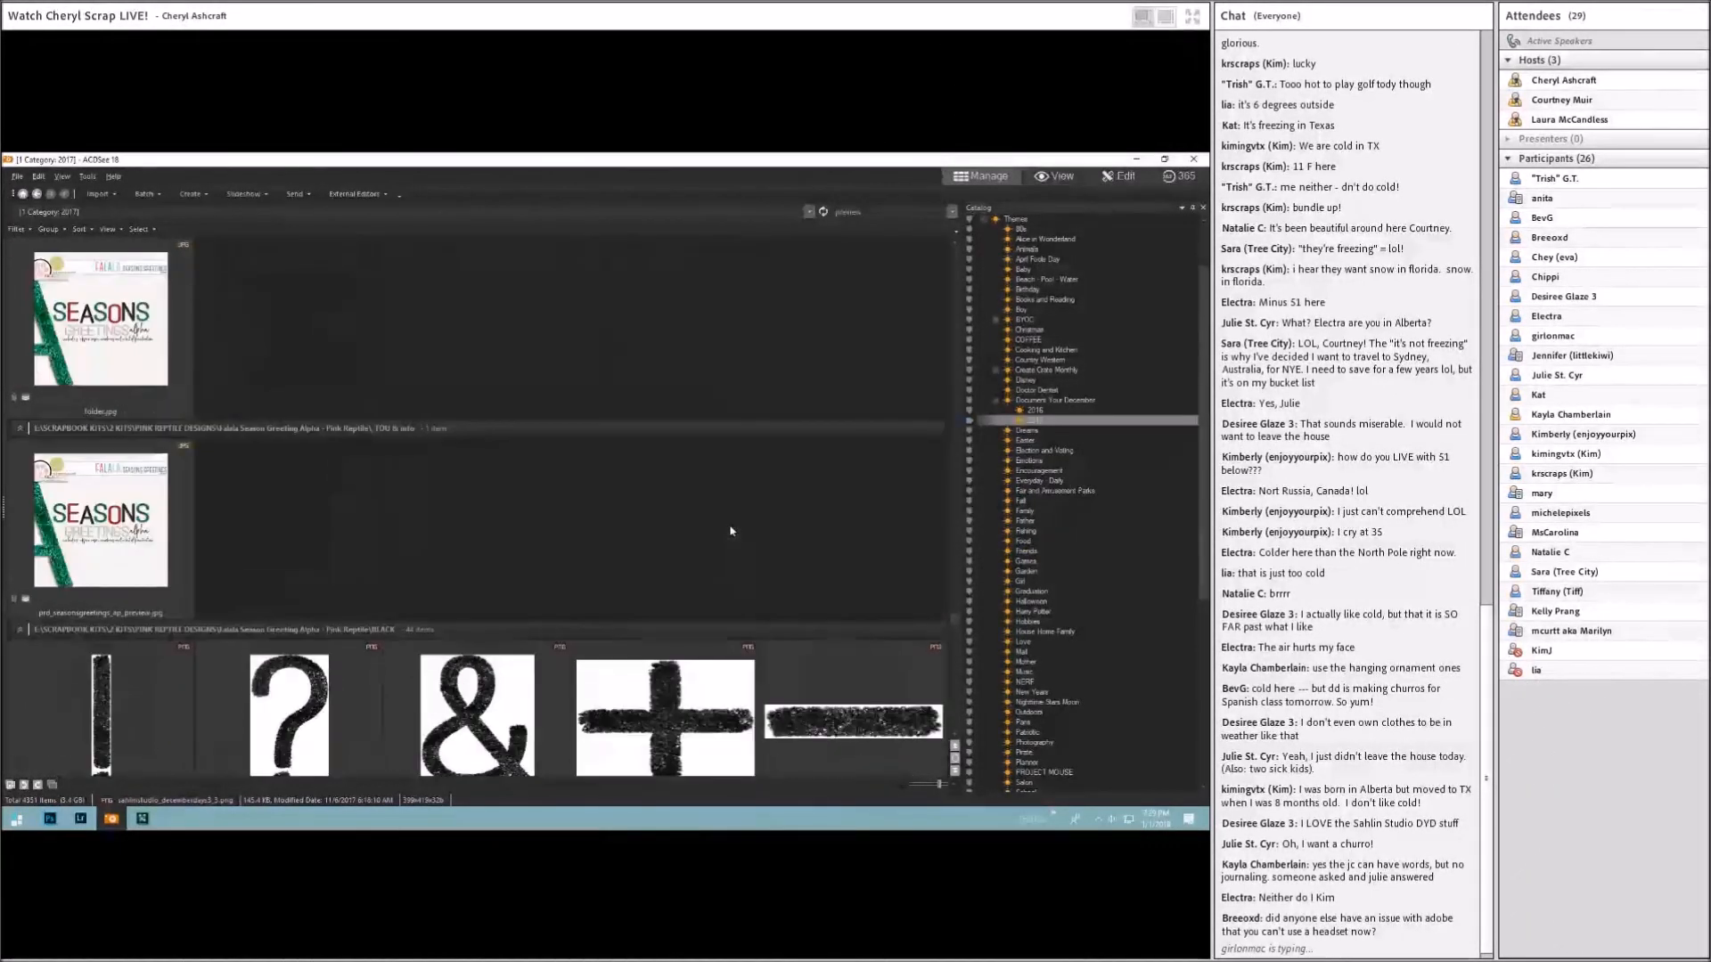
scroll(731, 531, up, 3)
scroll(731, 531, down, 2)
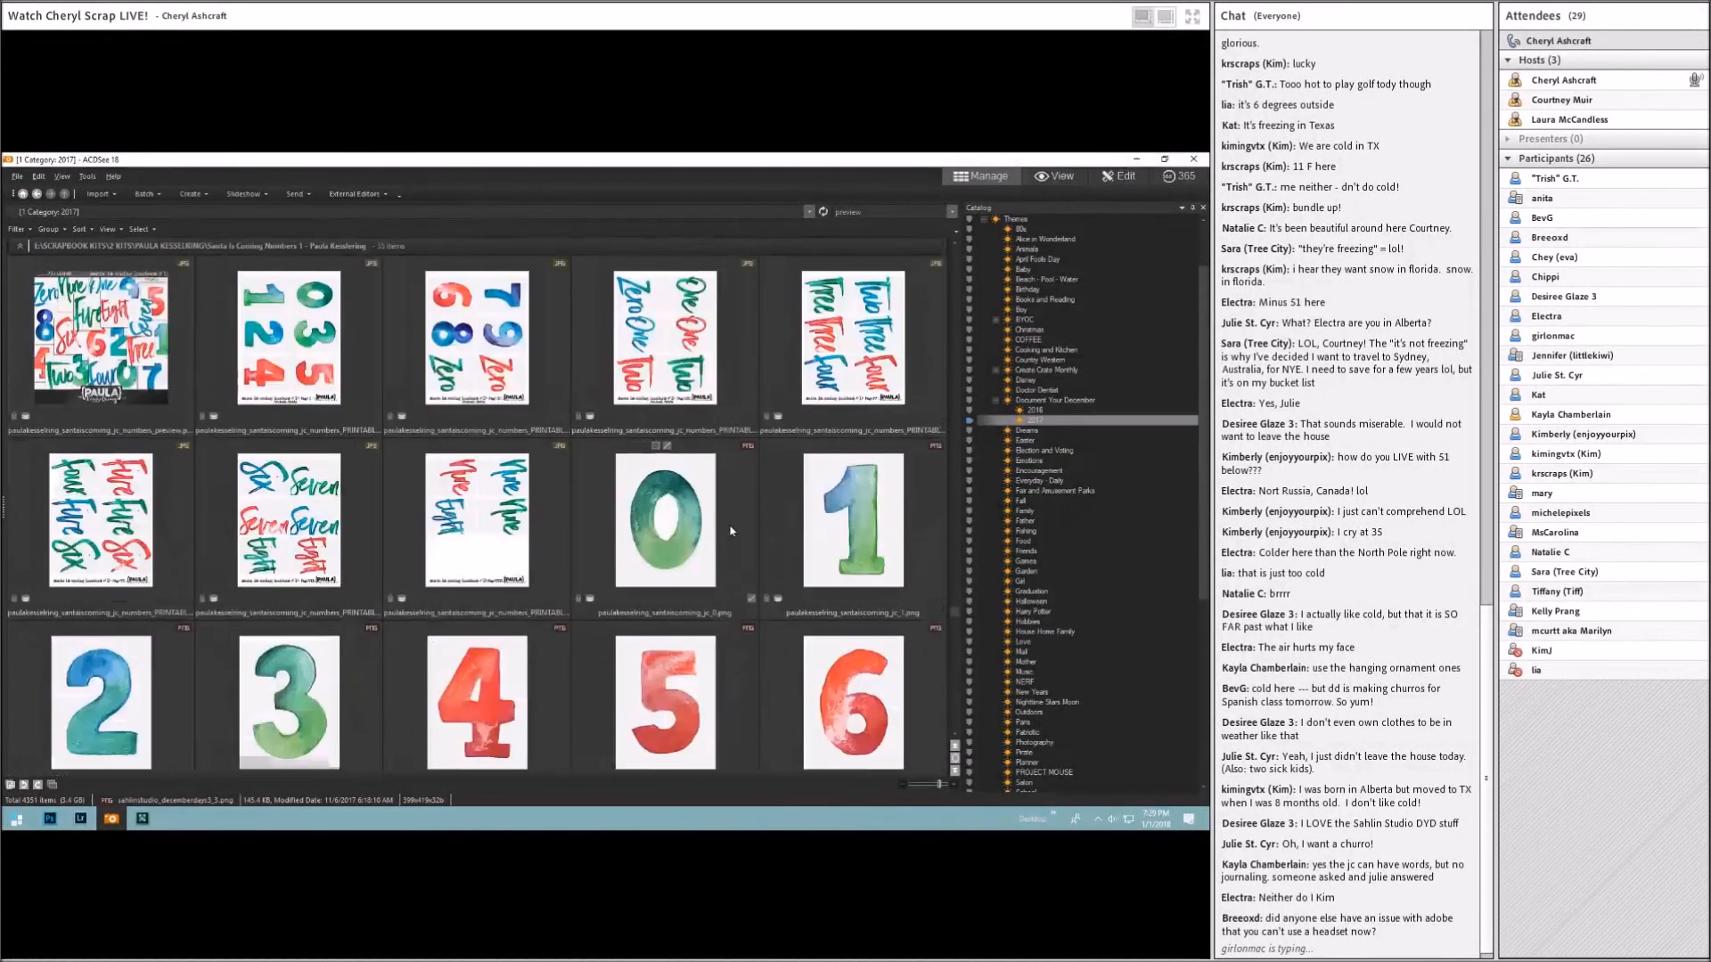
Step: Check the Paislee Press December papers, word labels, frames and foliage, and the felt Christmas shapes and numbers
scroll(731, 530, up, 5)
scroll(731, 531, up, 3)
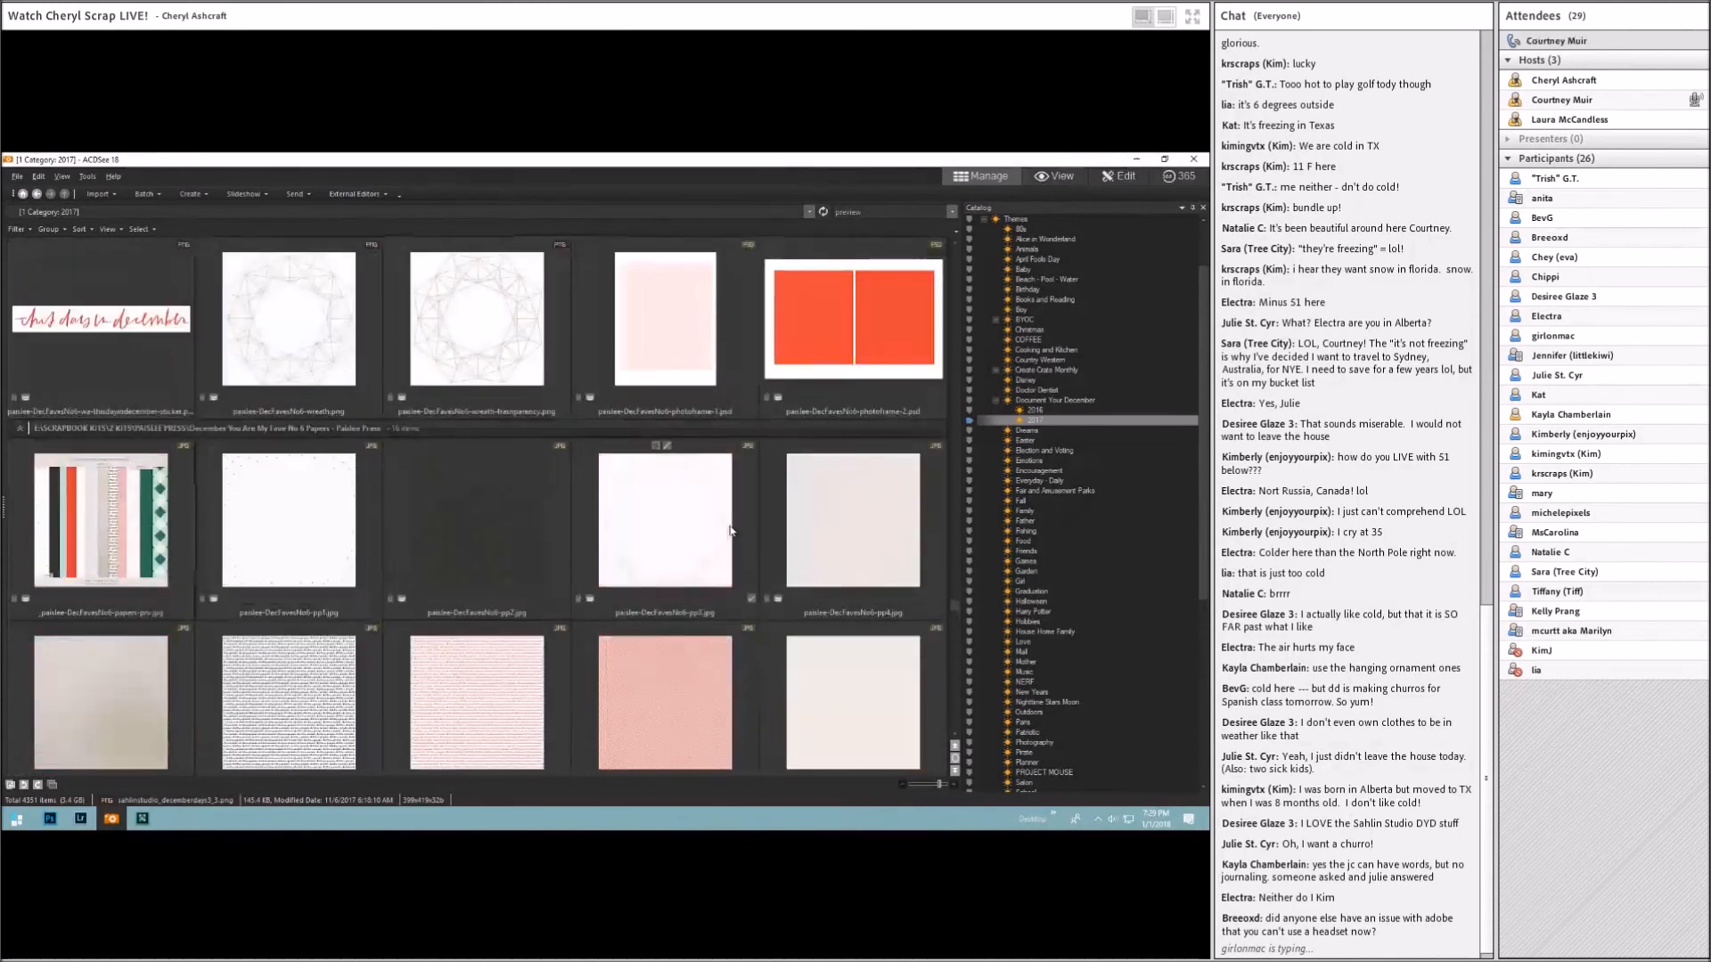
scroll(731, 531, up, 3)
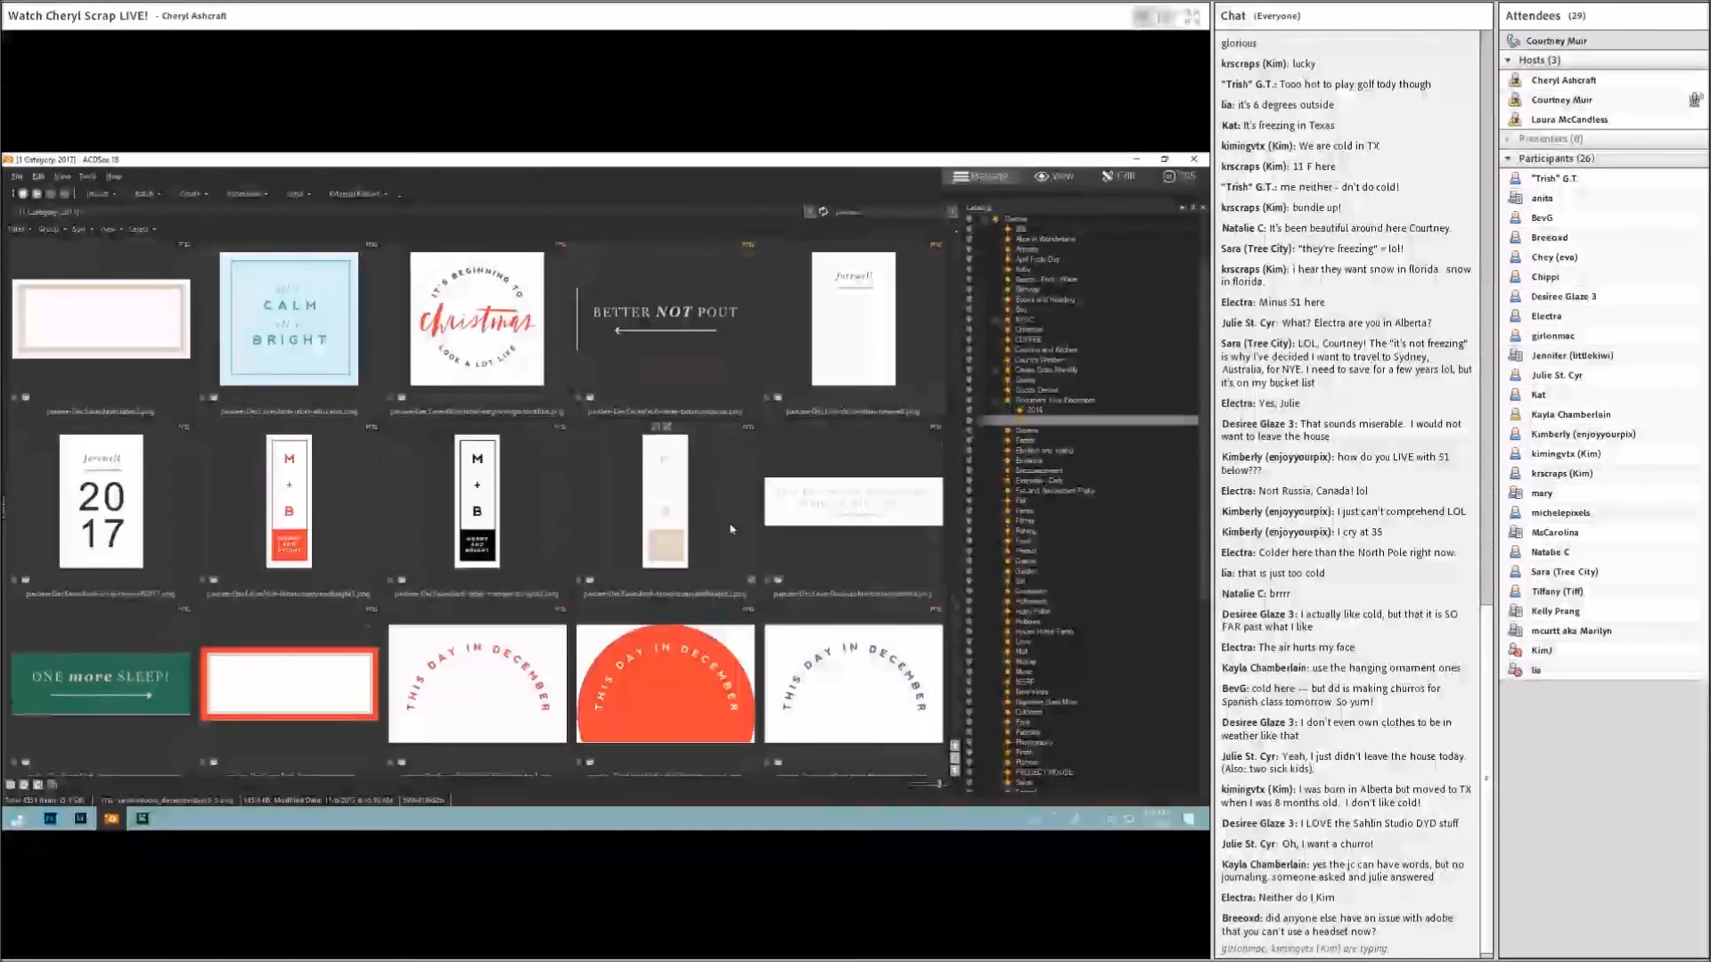
scroll(729, 527, up, 2)
scroll(728, 535, down, 3)
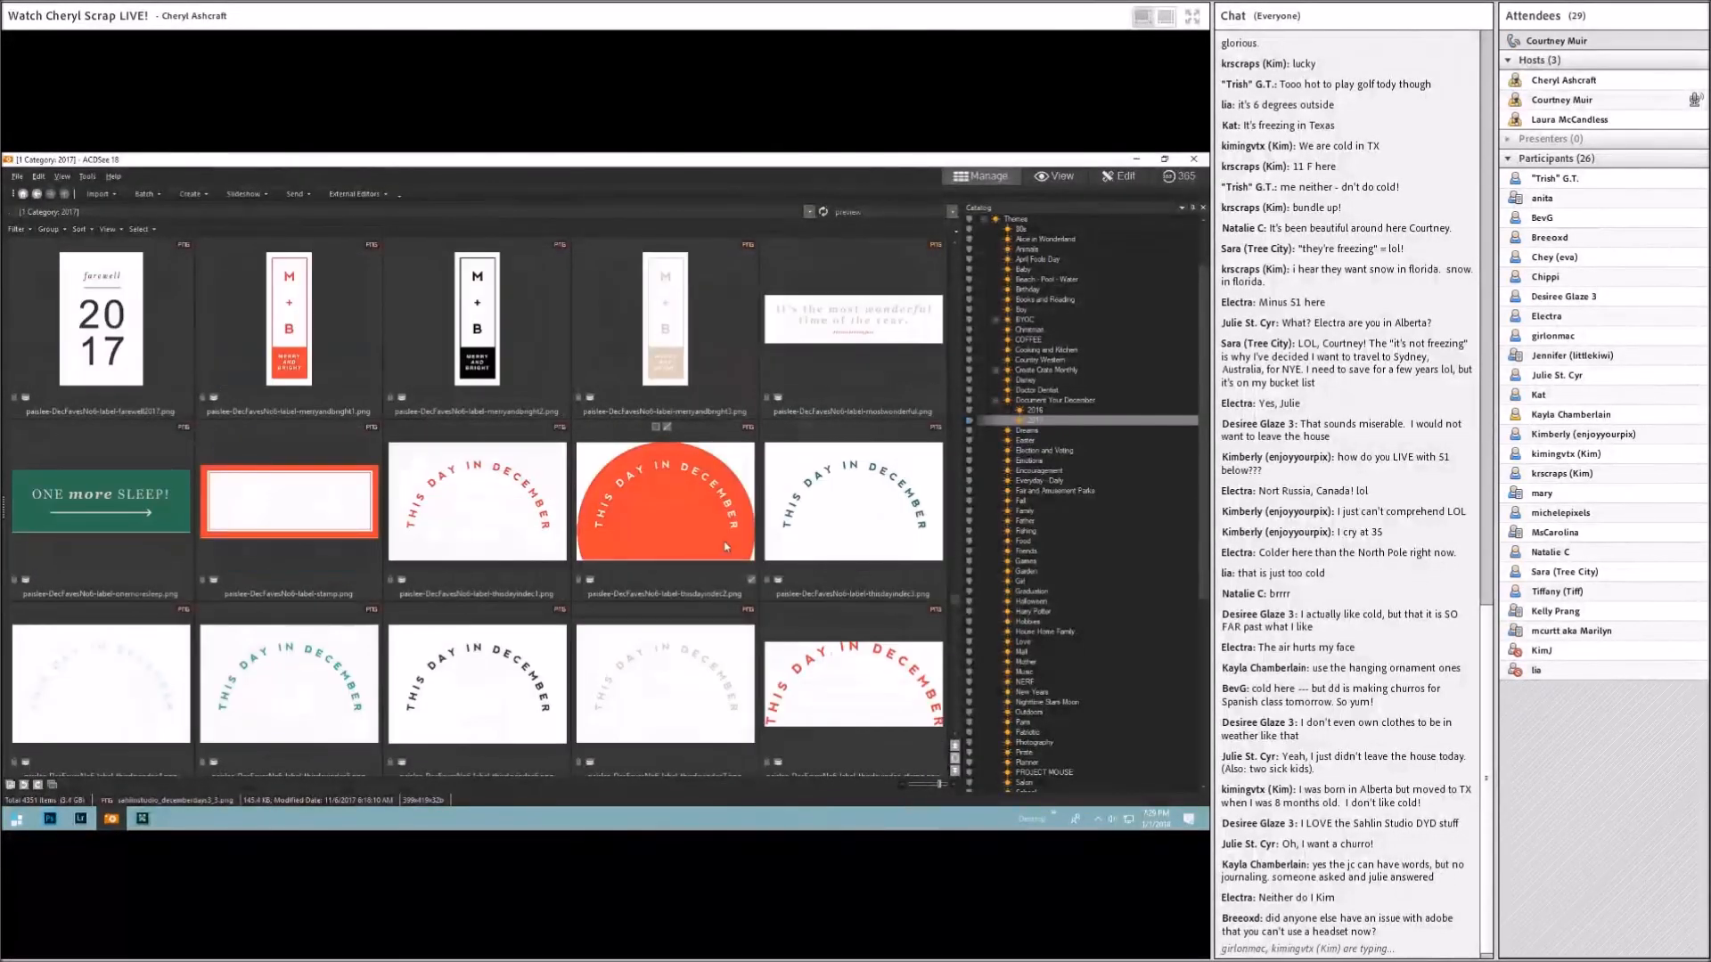
scroll(726, 546, up, 3)
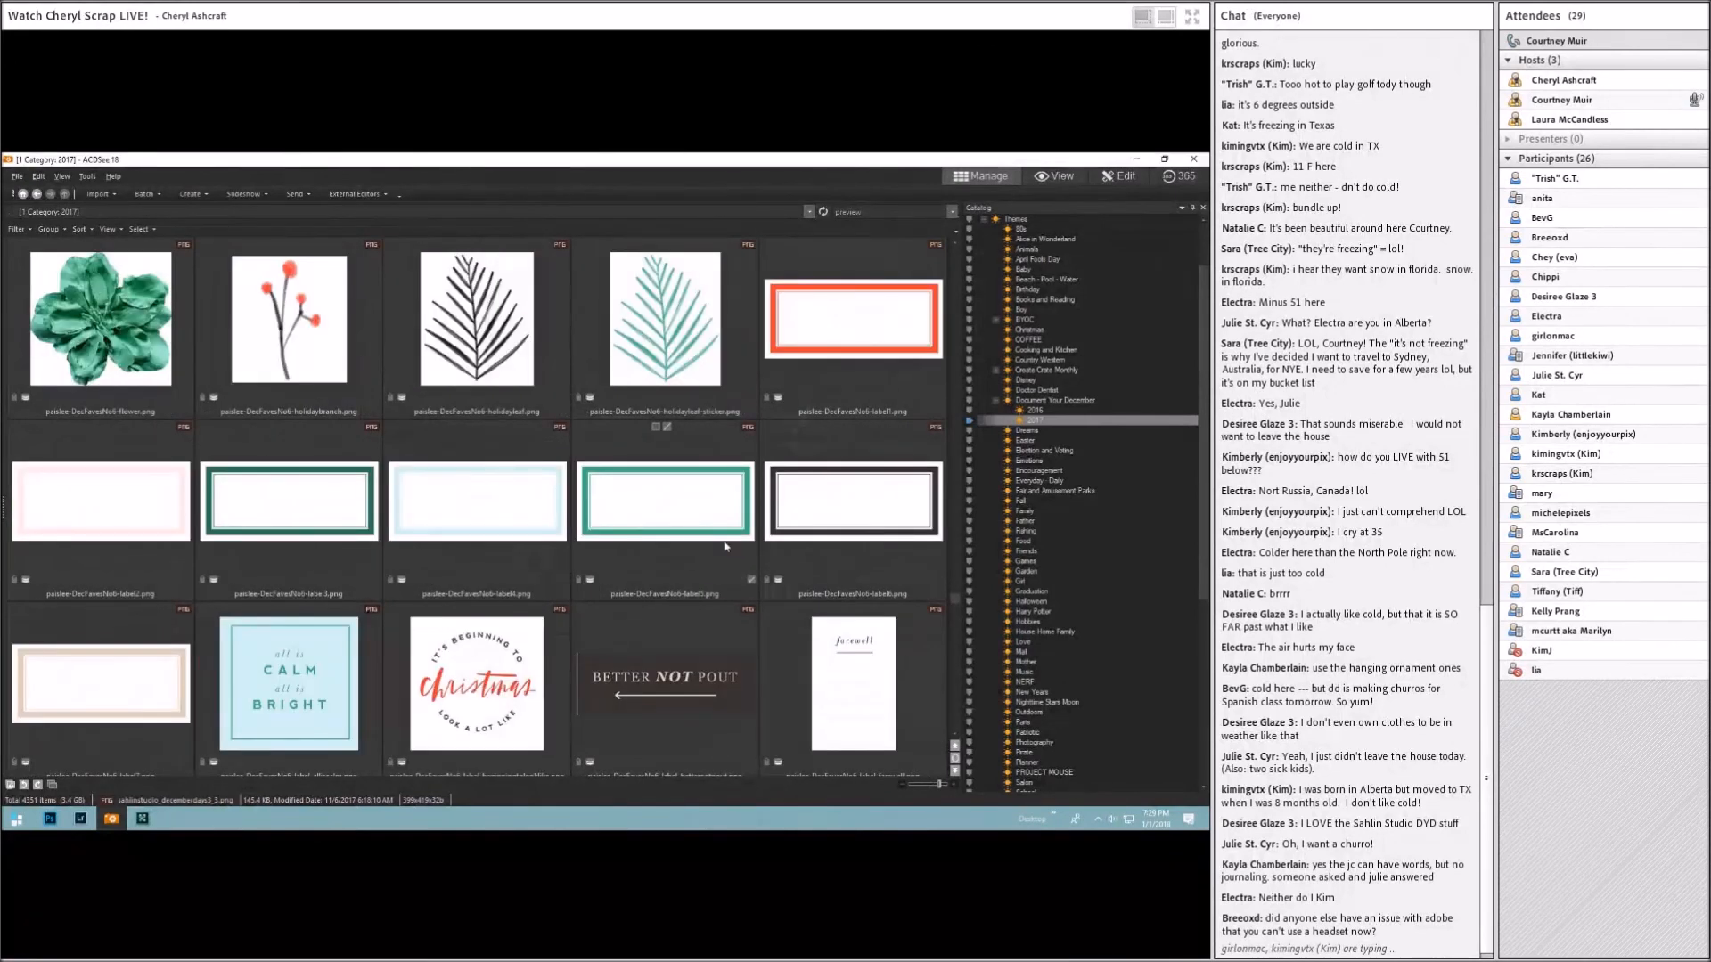
scroll(726, 547, up, 10)
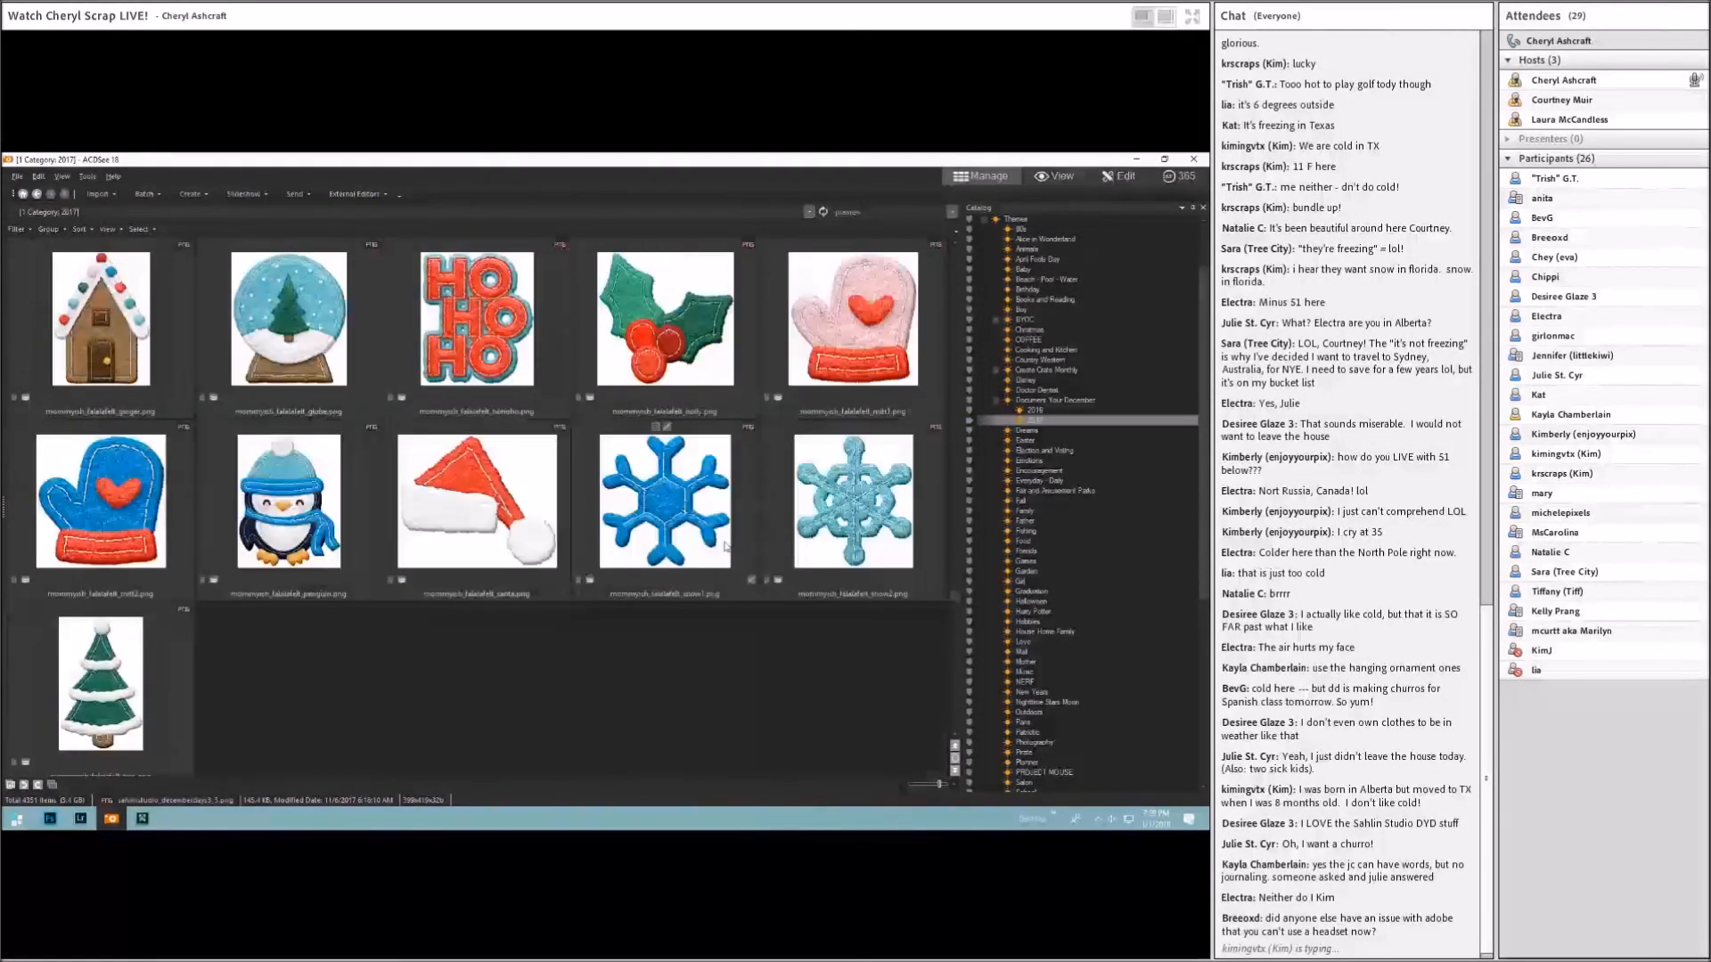
scroll(726, 546, up, 5)
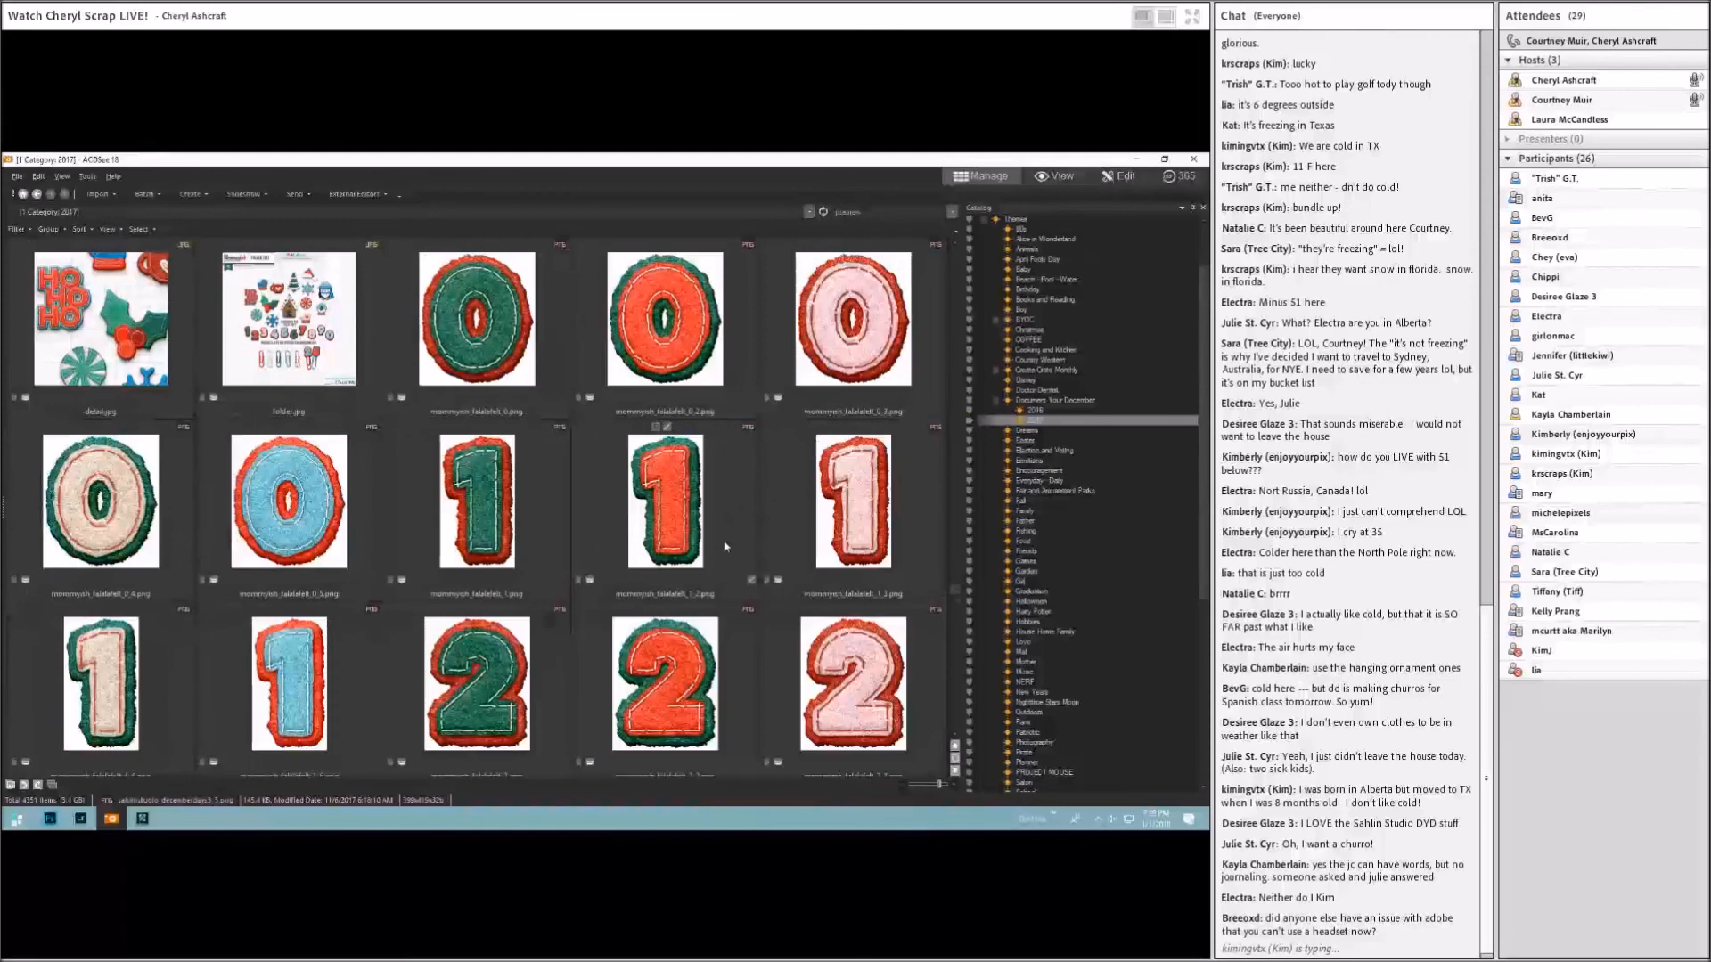
Step: Look through the Joyous kit's countdown labels and tags, striped alphabets, word art, journaling cards, and solid and patterned papers
scroll(726, 547, up, 2)
scroll(726, 546, up, 5)
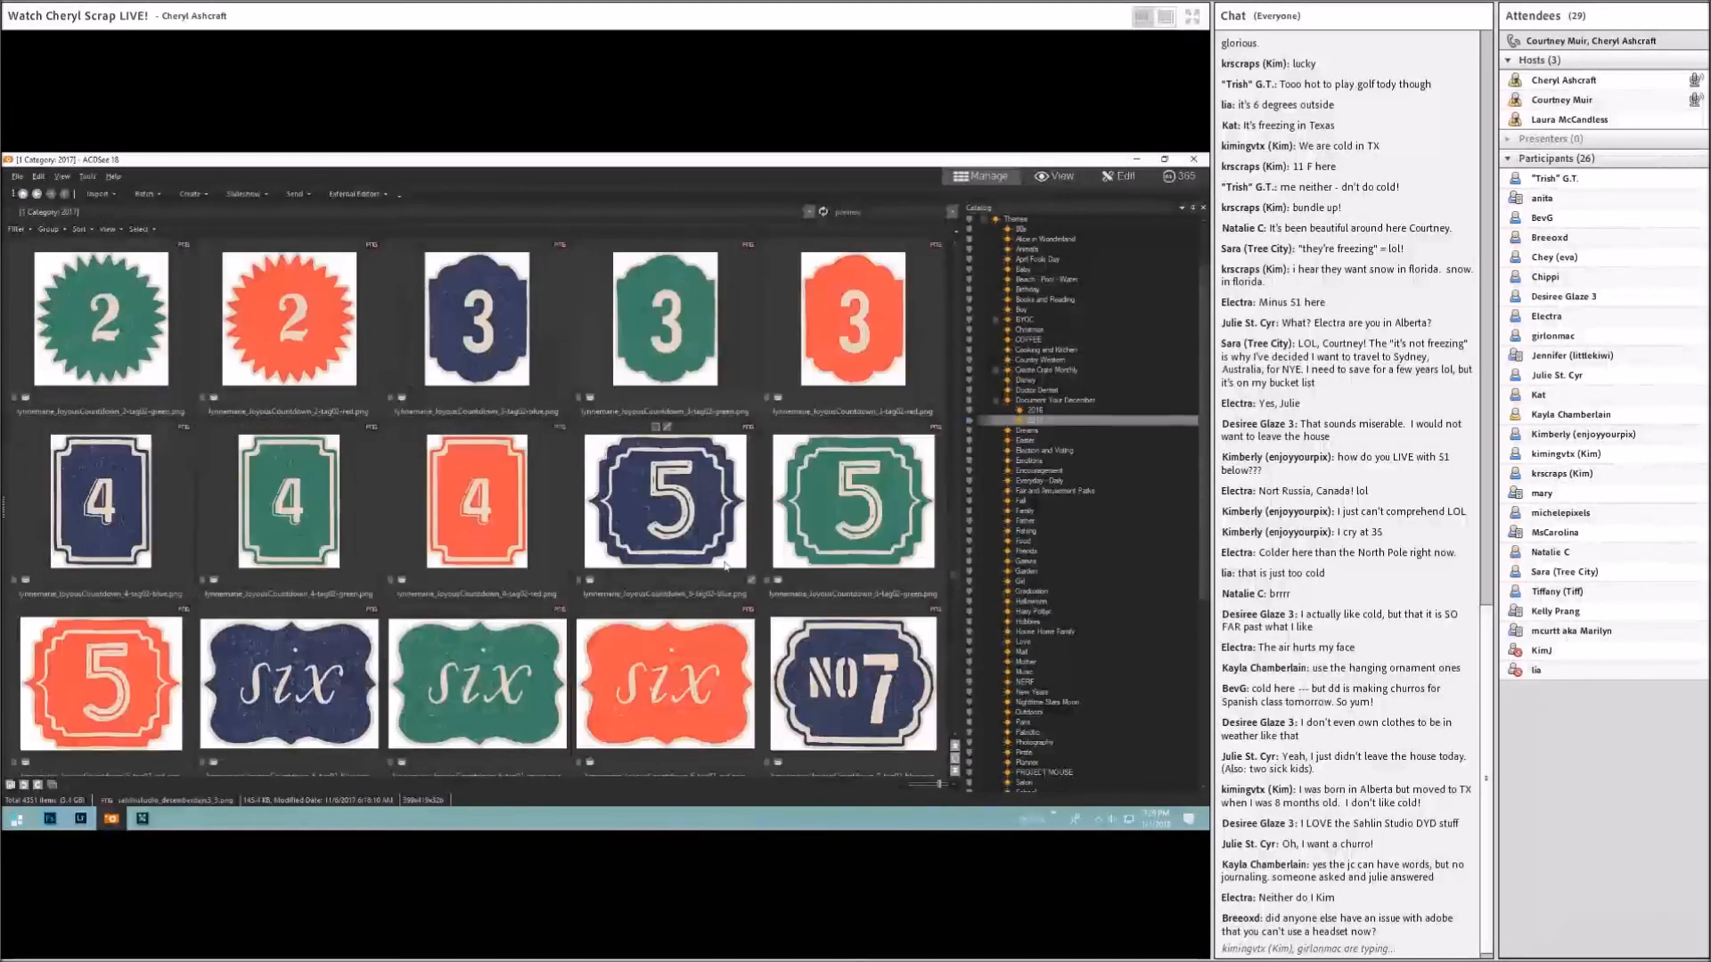
scroll(725, 565, up, 5)
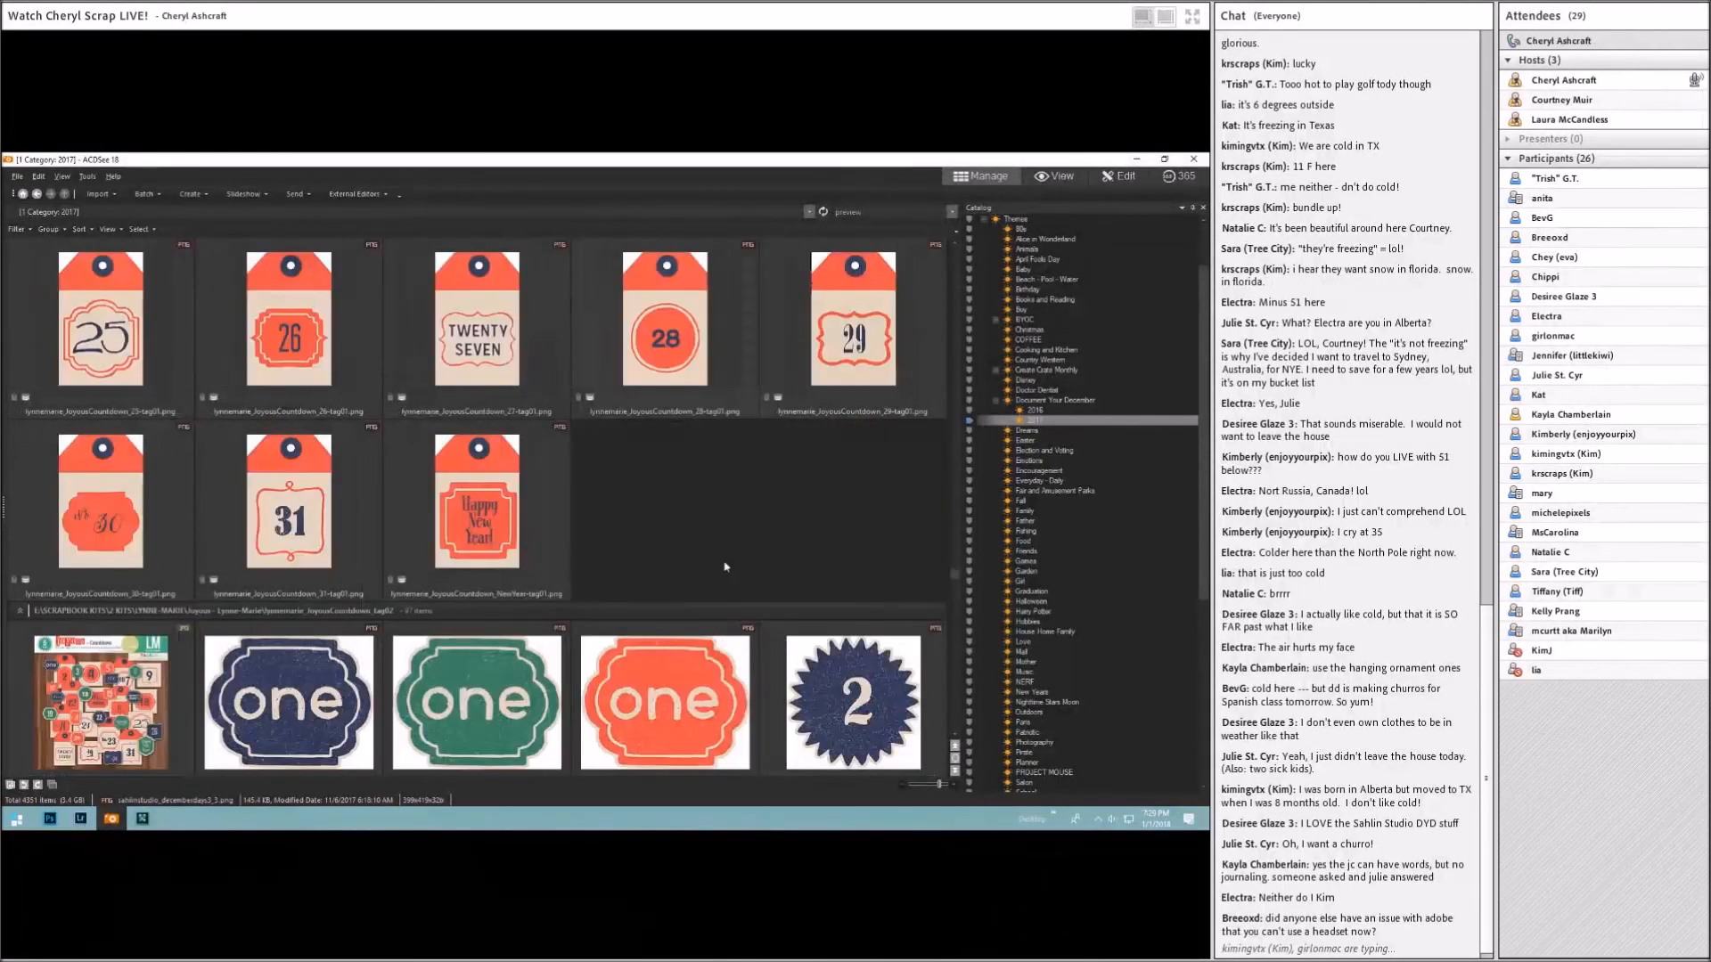
scroll(725, 565, up, 5)
scroll(725, 565, up, 5)
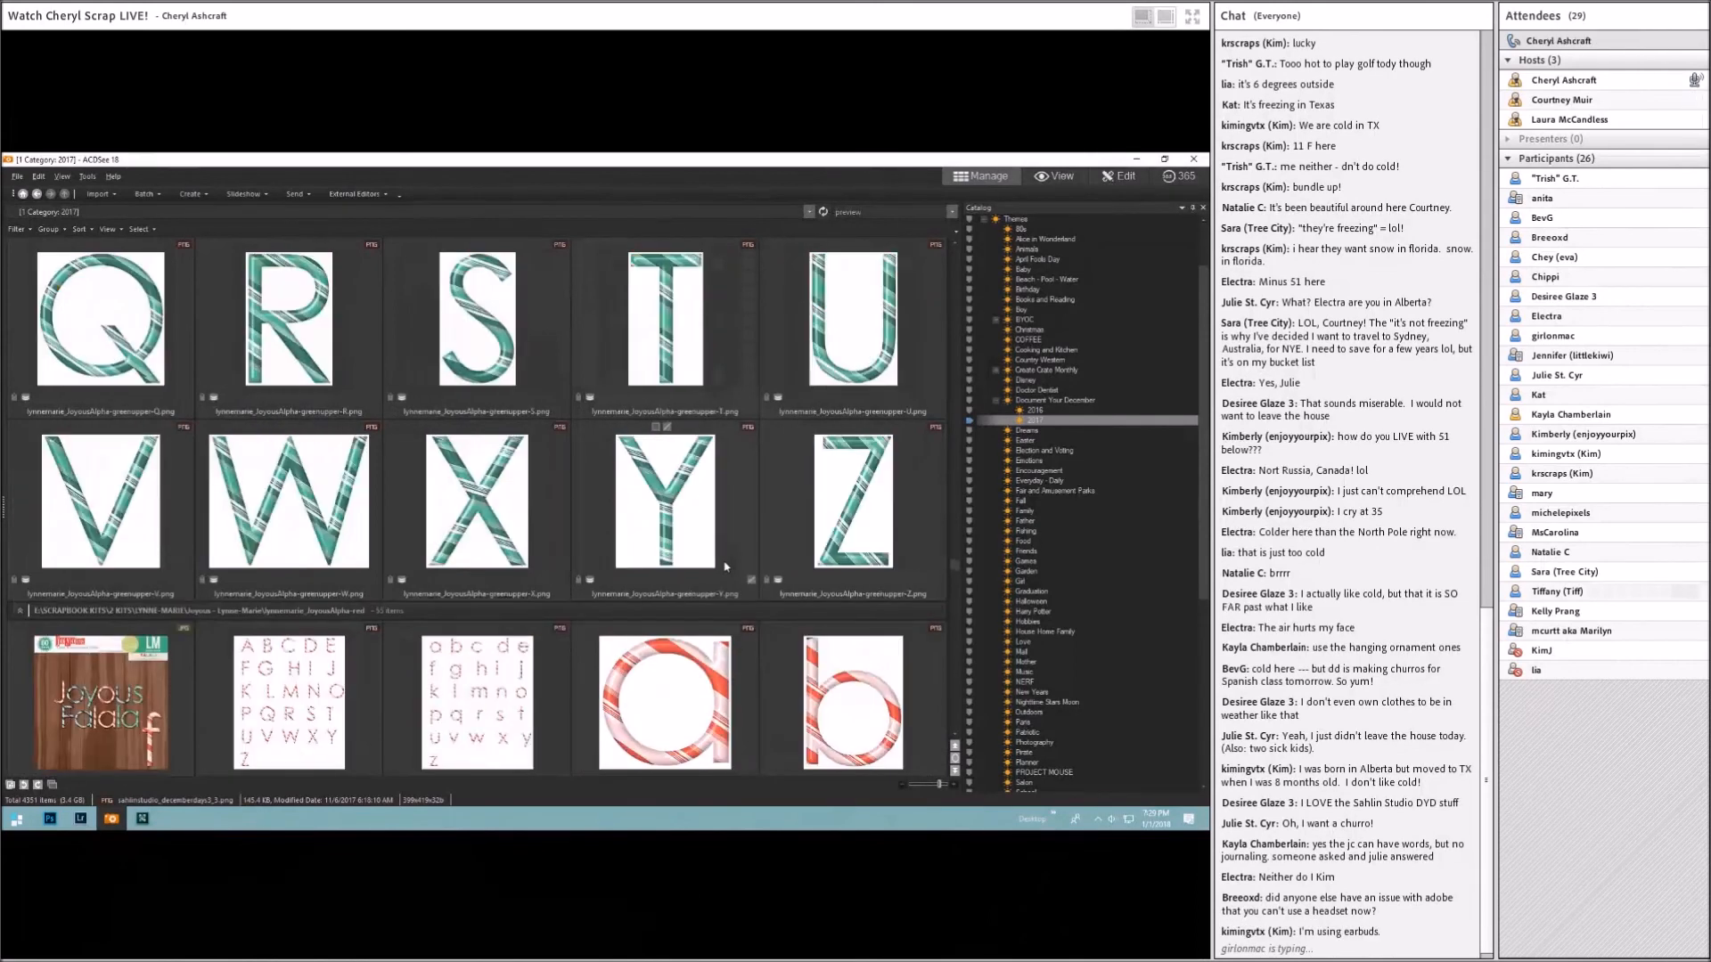
scroll(725, 565, up, 5)
scroll(725, 565, up, 5)
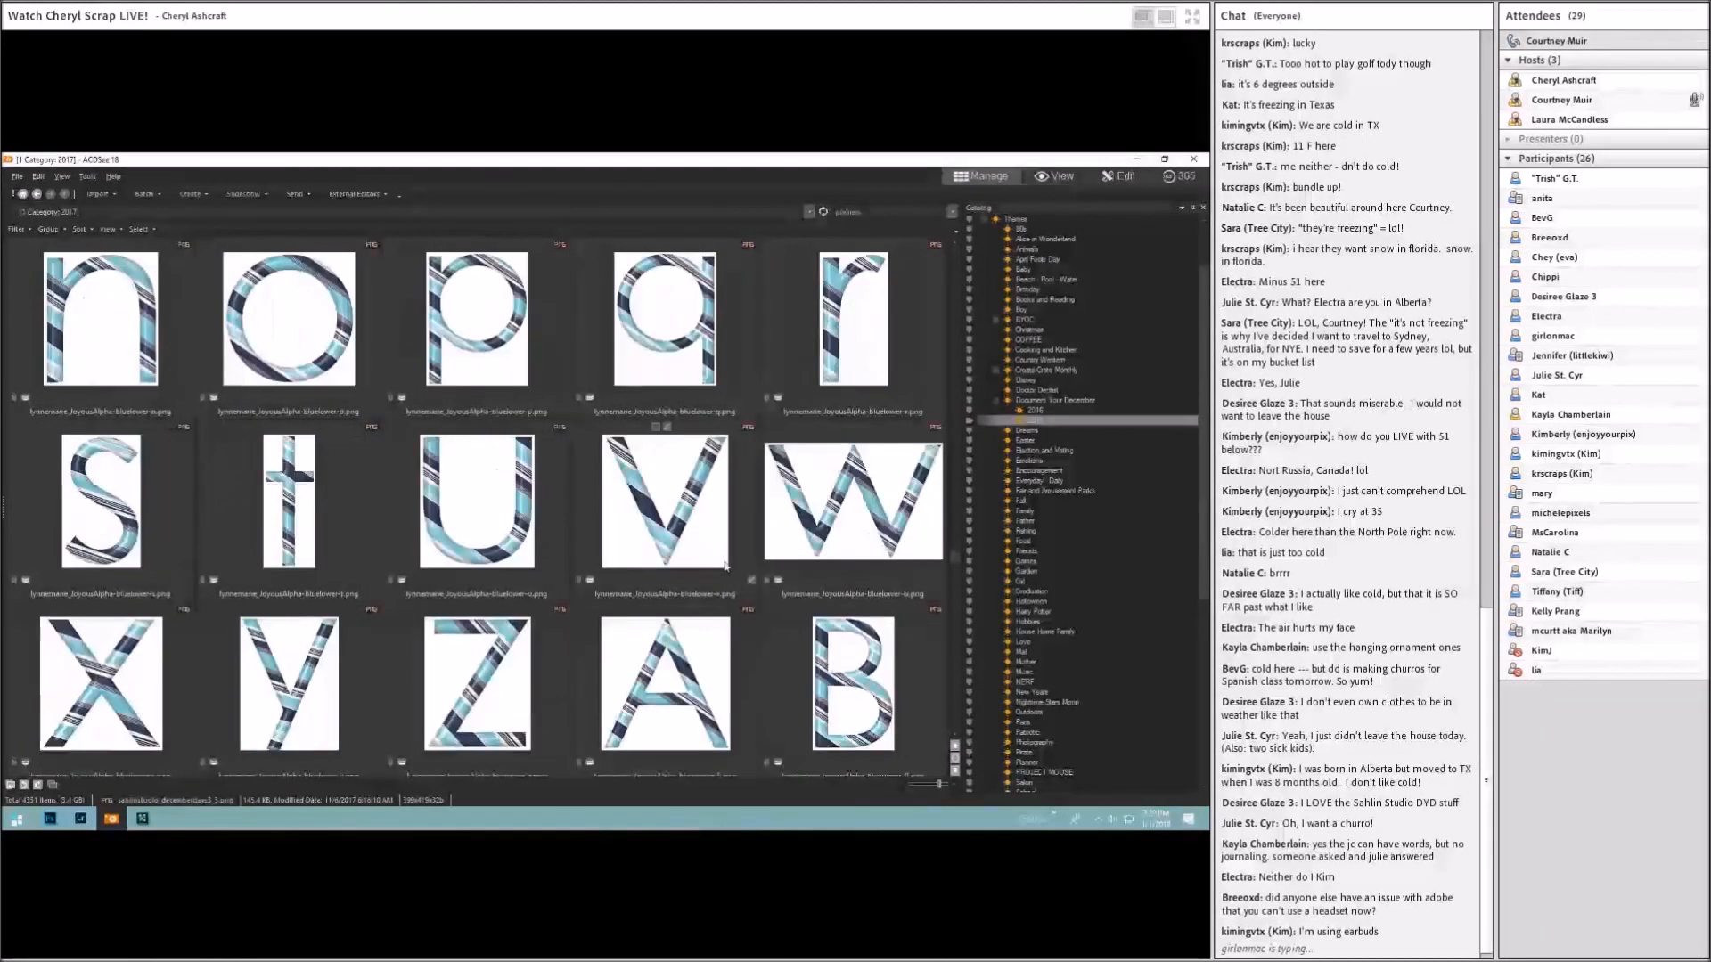
scroll(725, 565, up, 5)
scroll(725, 565, up, 10)
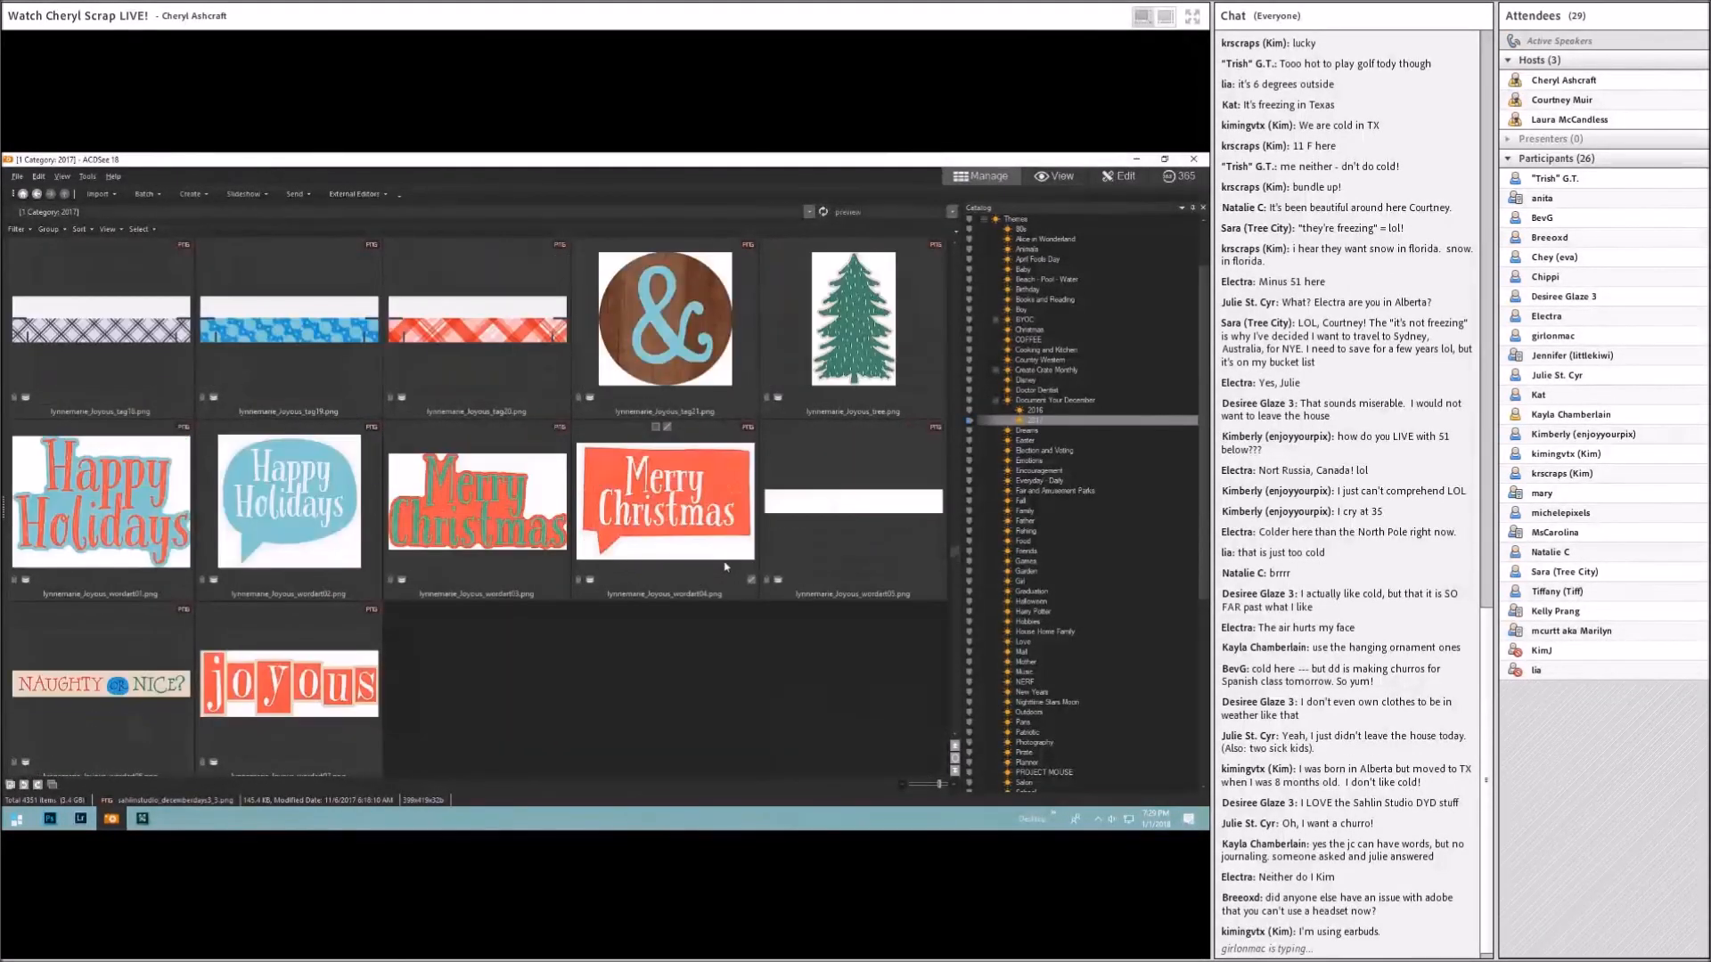
scroll(725, 565, down, 3)
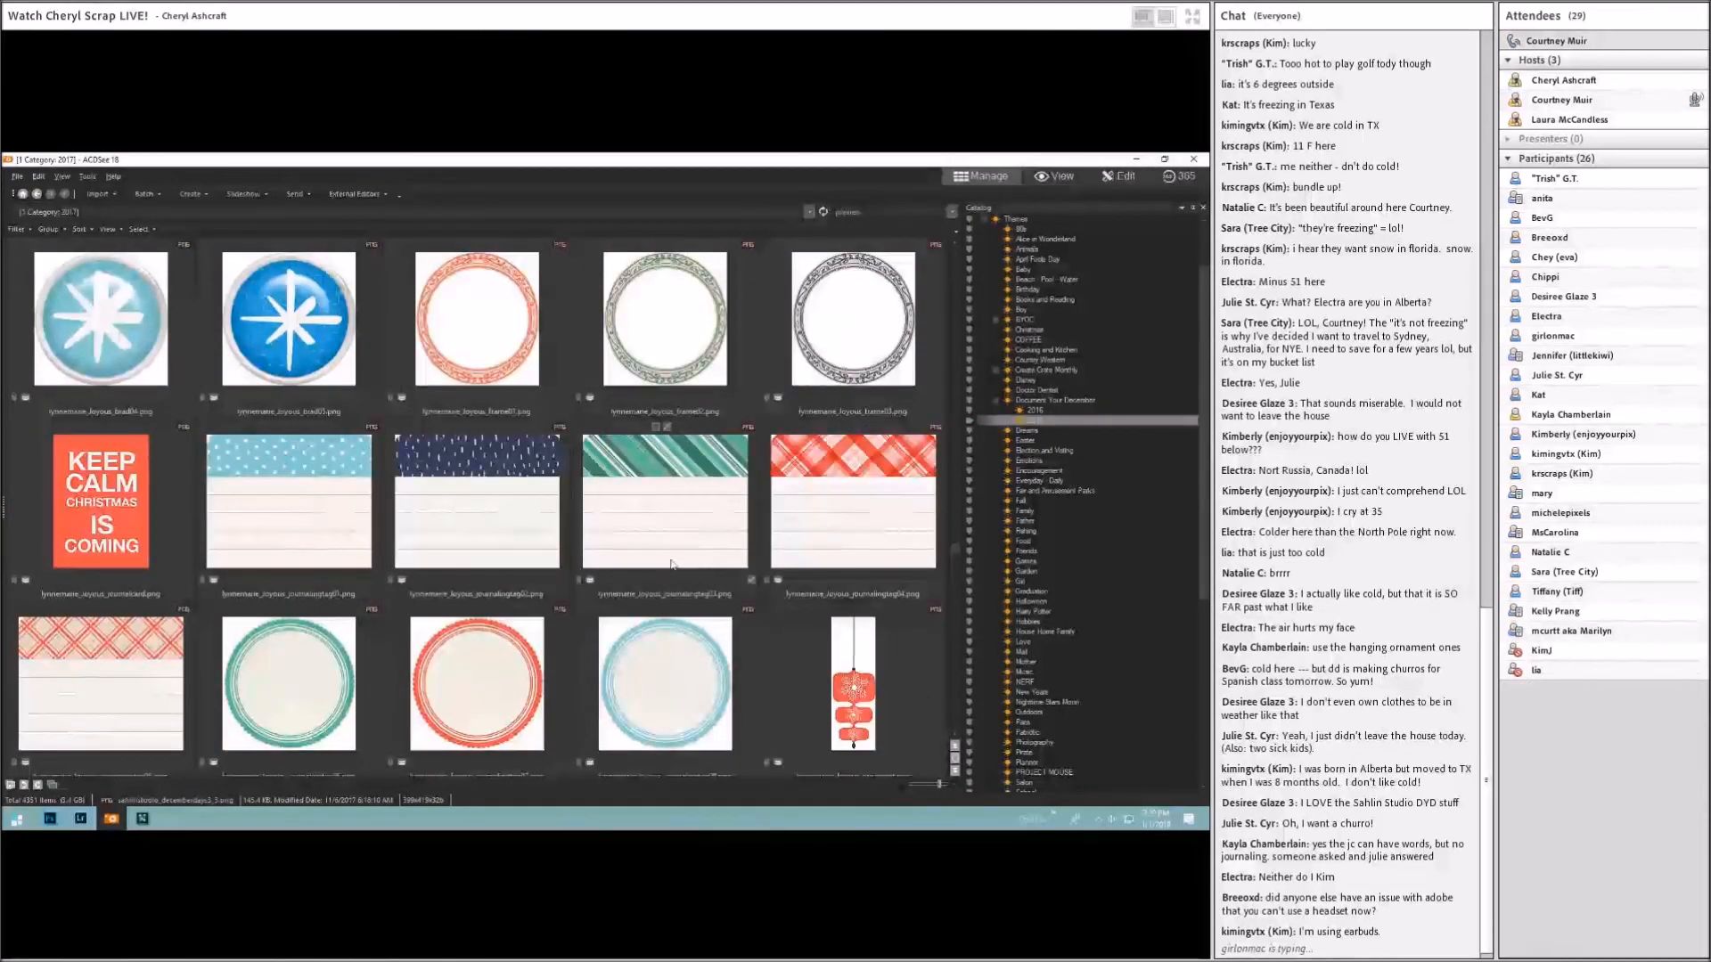
scroll(671, 564, up, 8)
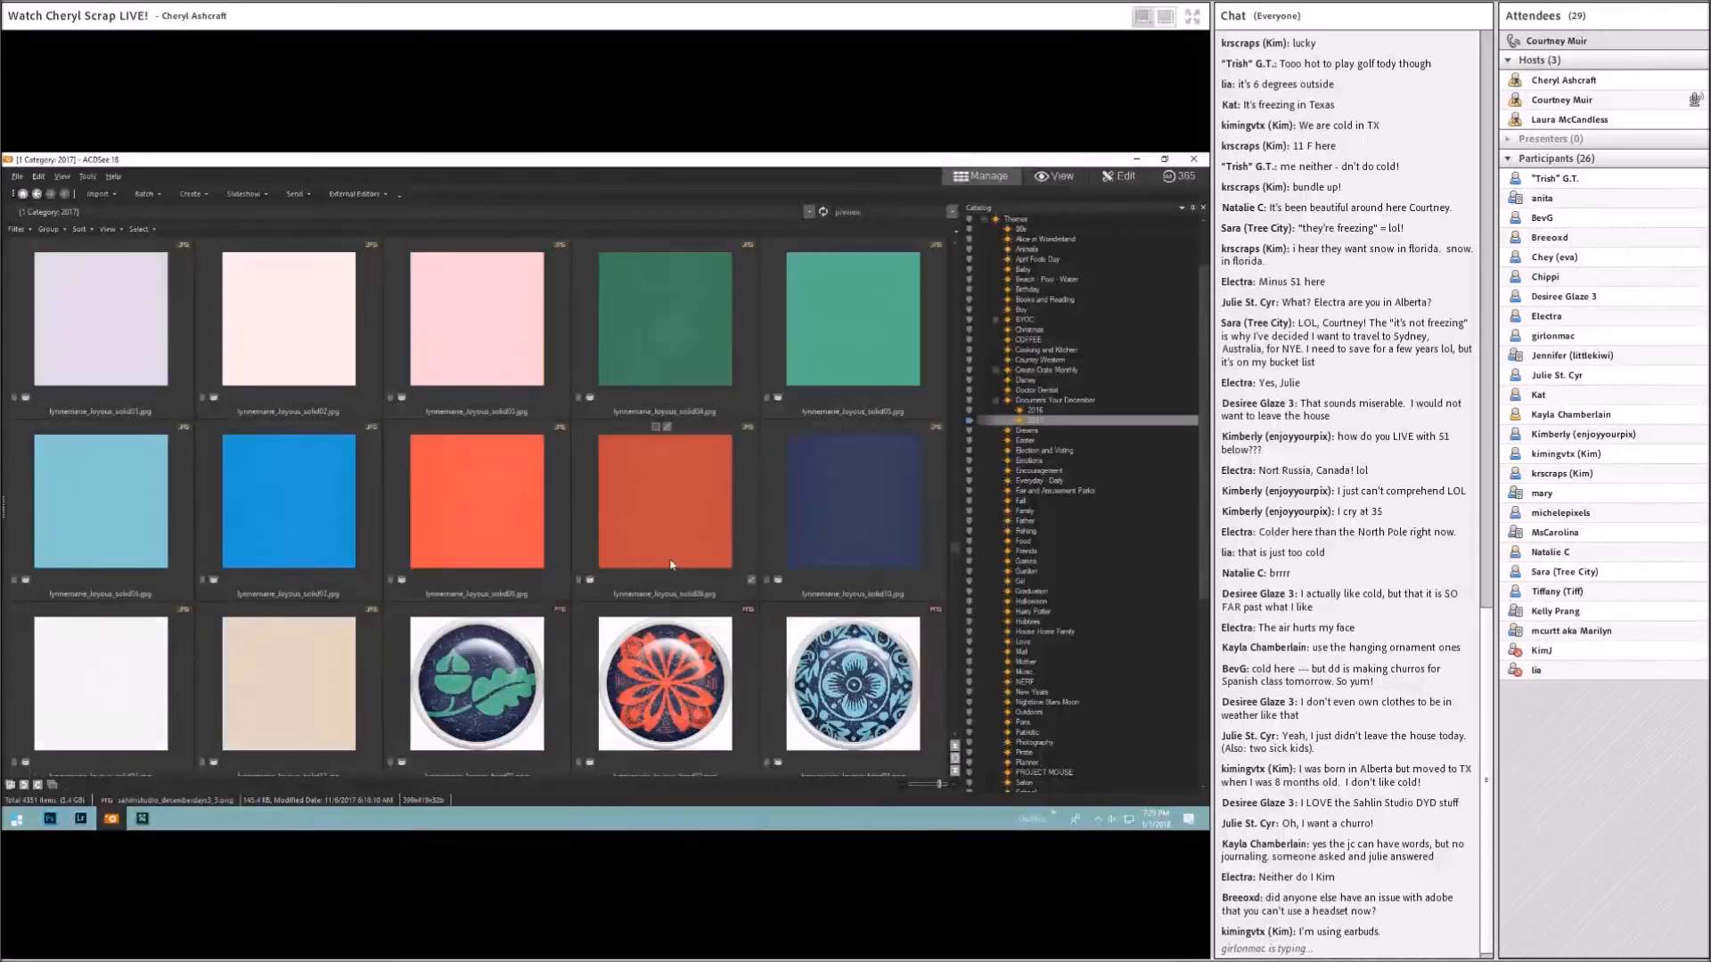
scroll(671, 564, up, 2)
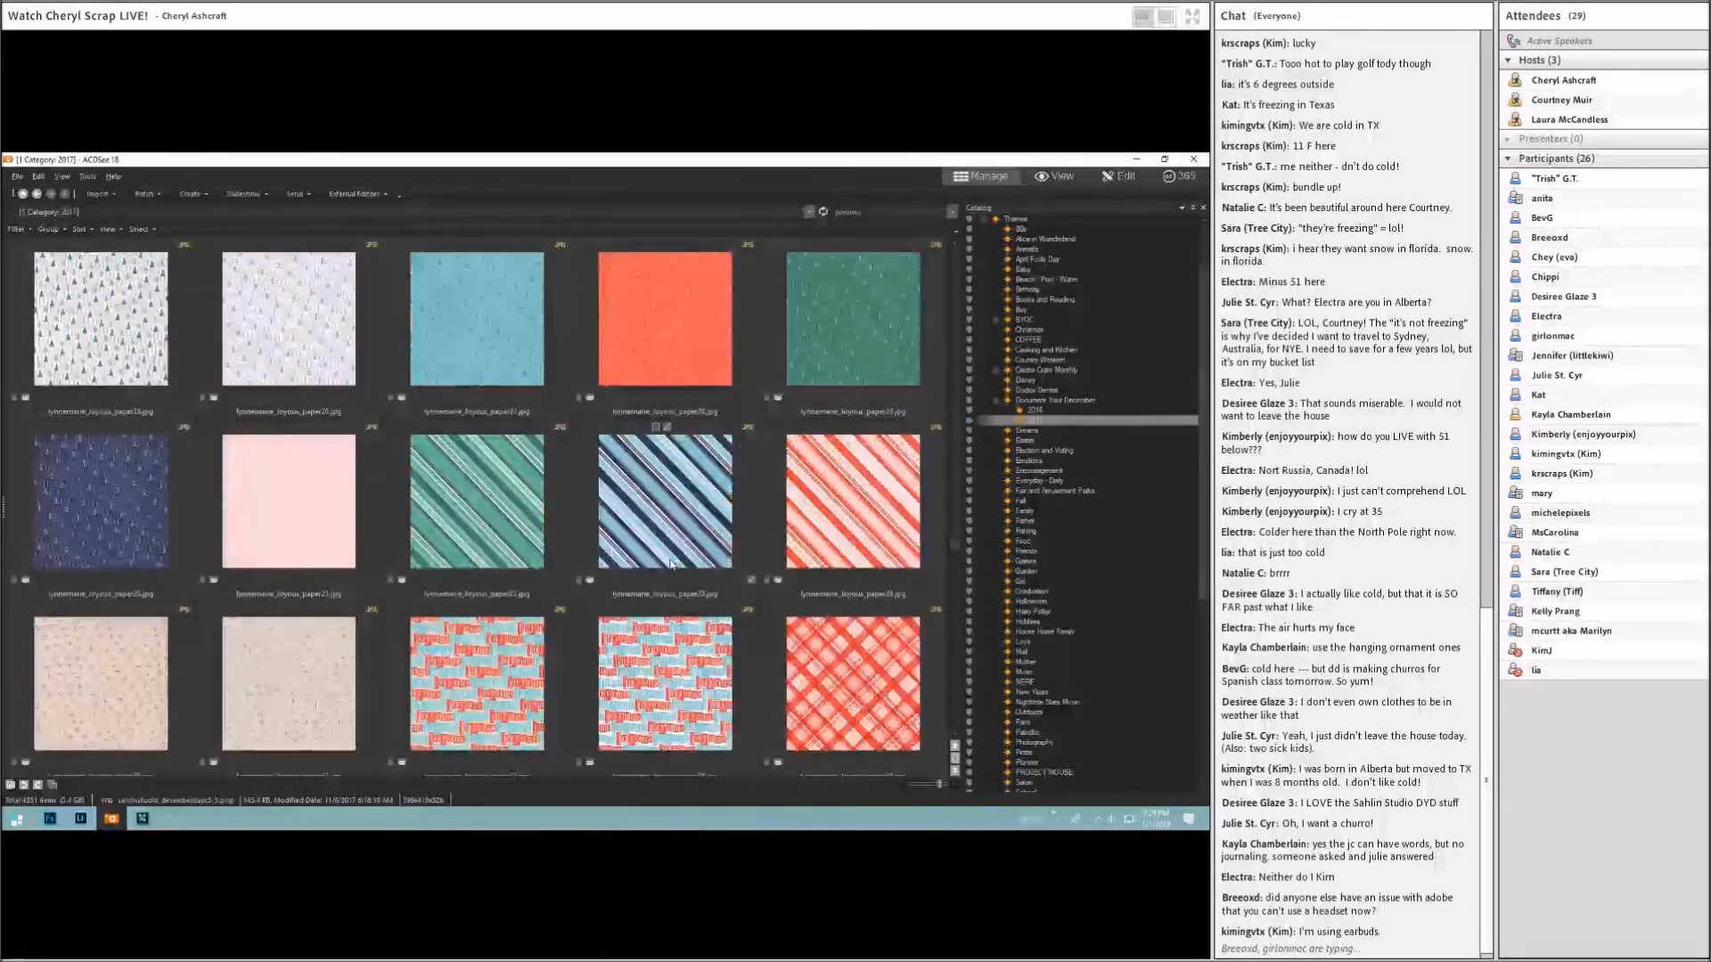
scroll(670, 564, up, 3)
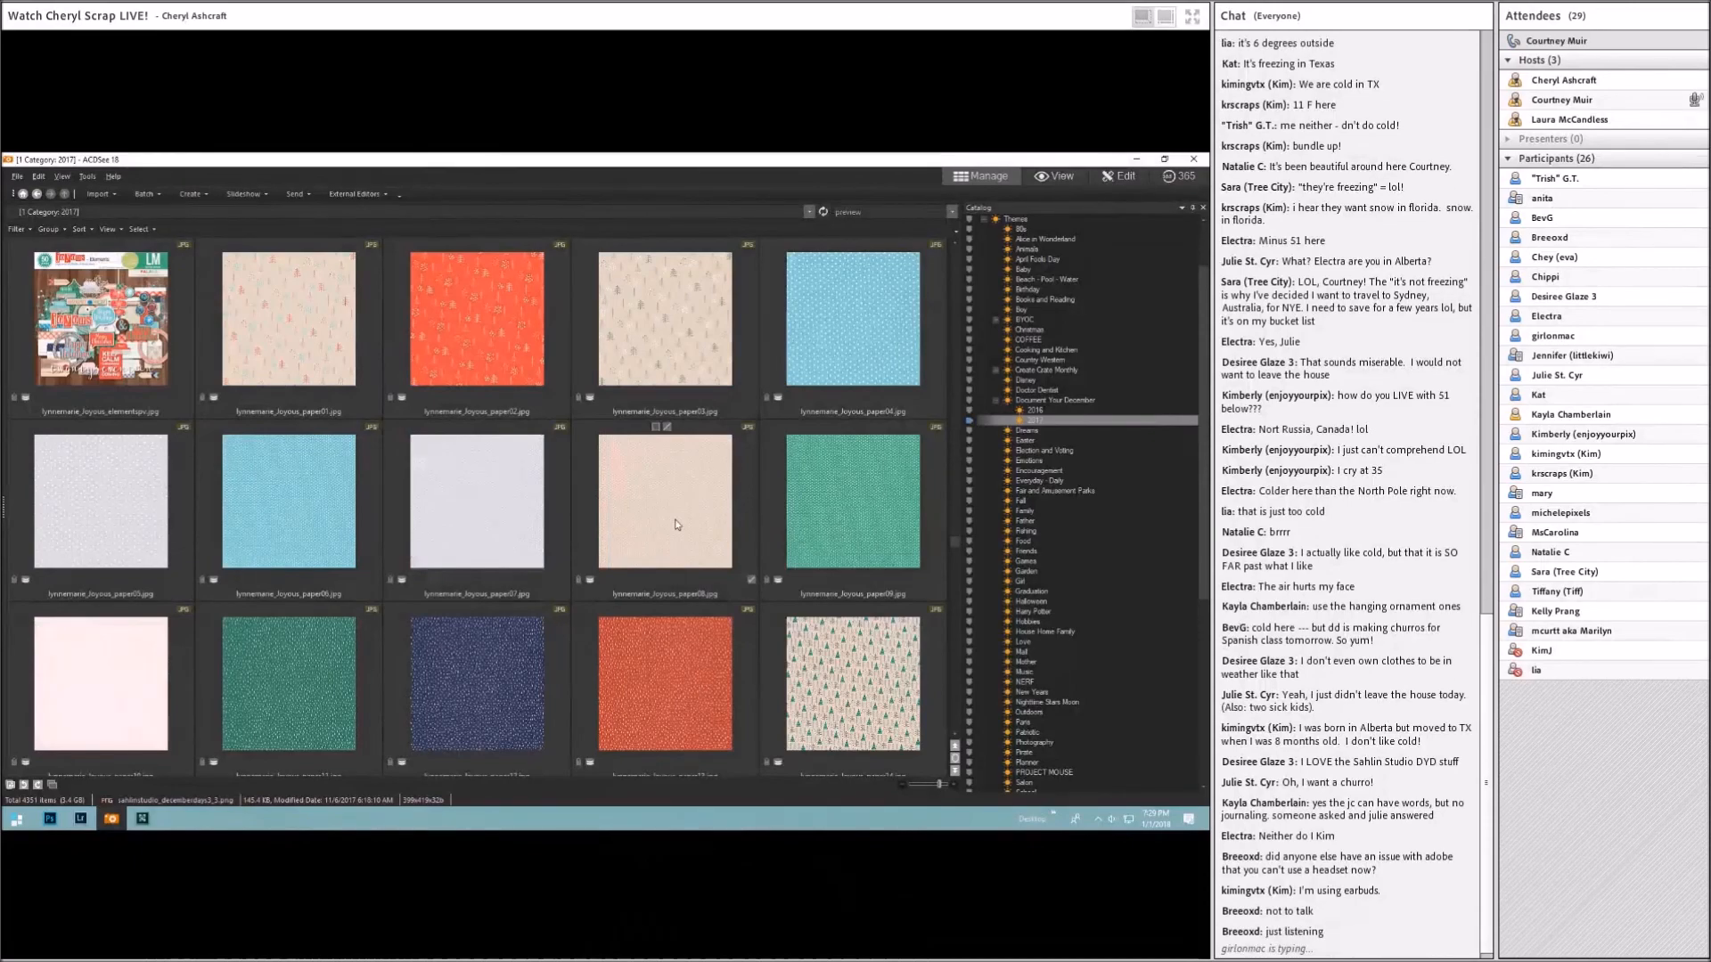
Step: Enlarge the "'tis the season to be jolly" card from the Little Butterfly Wings Make Merry kit and view the journal cards following it
scroll(676, 525, up, 2)
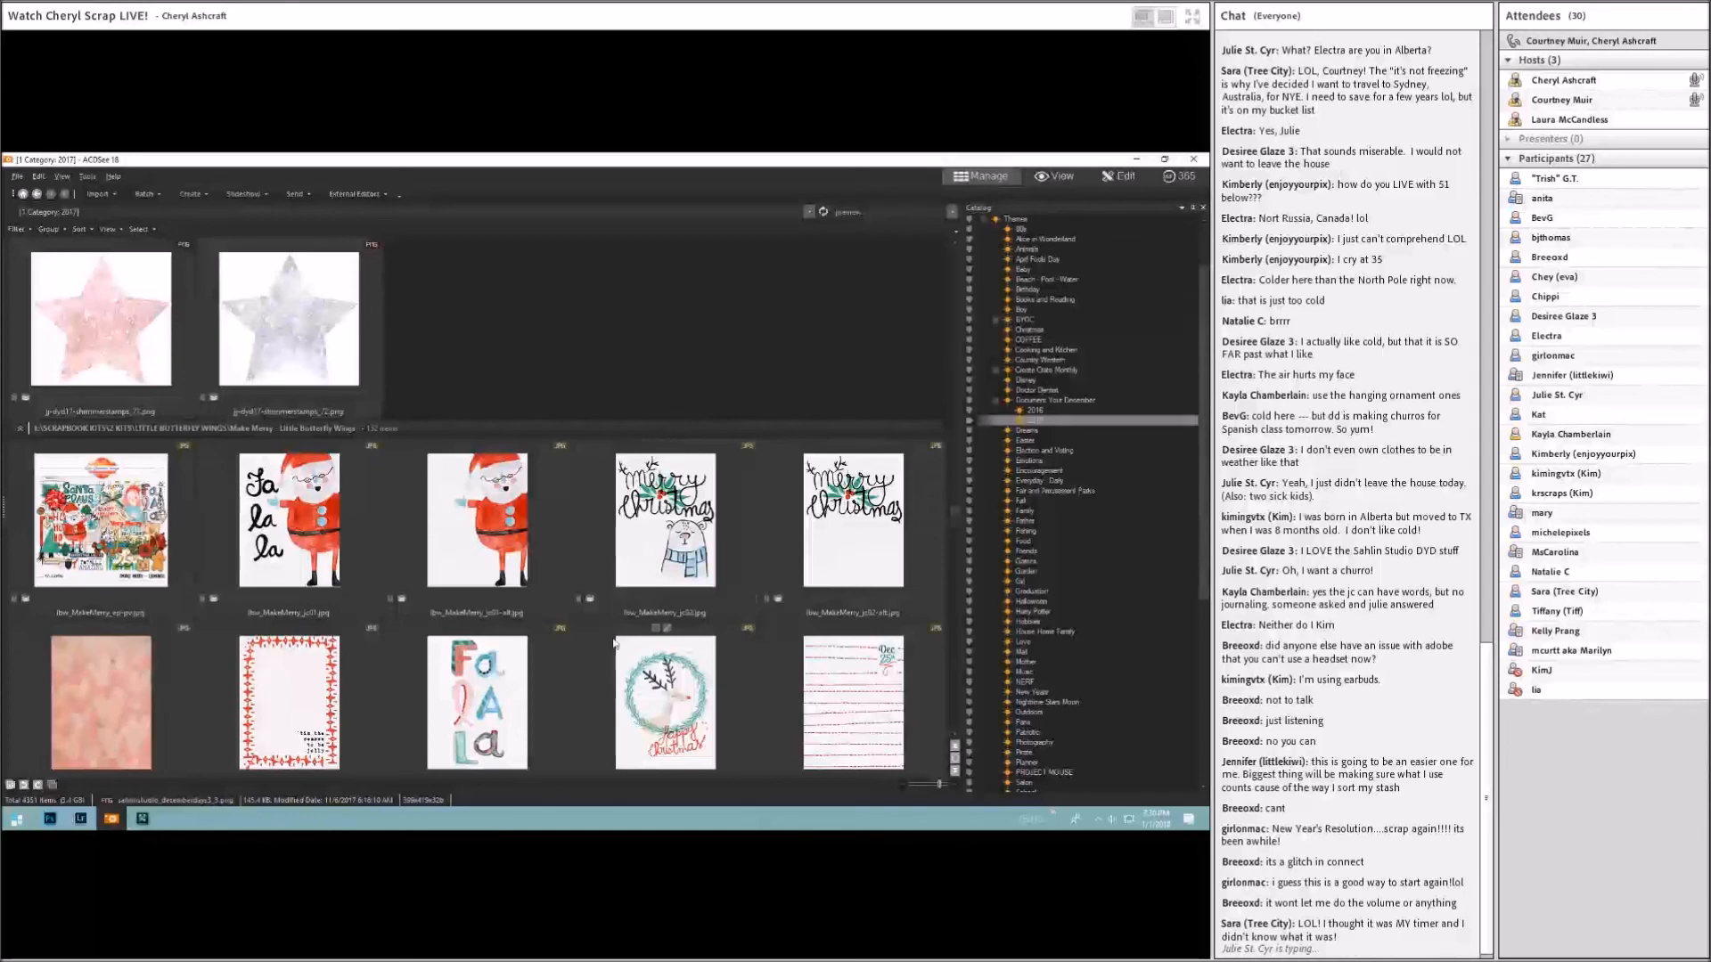
scroll(603, 609, down, 1)
click(501, 532)
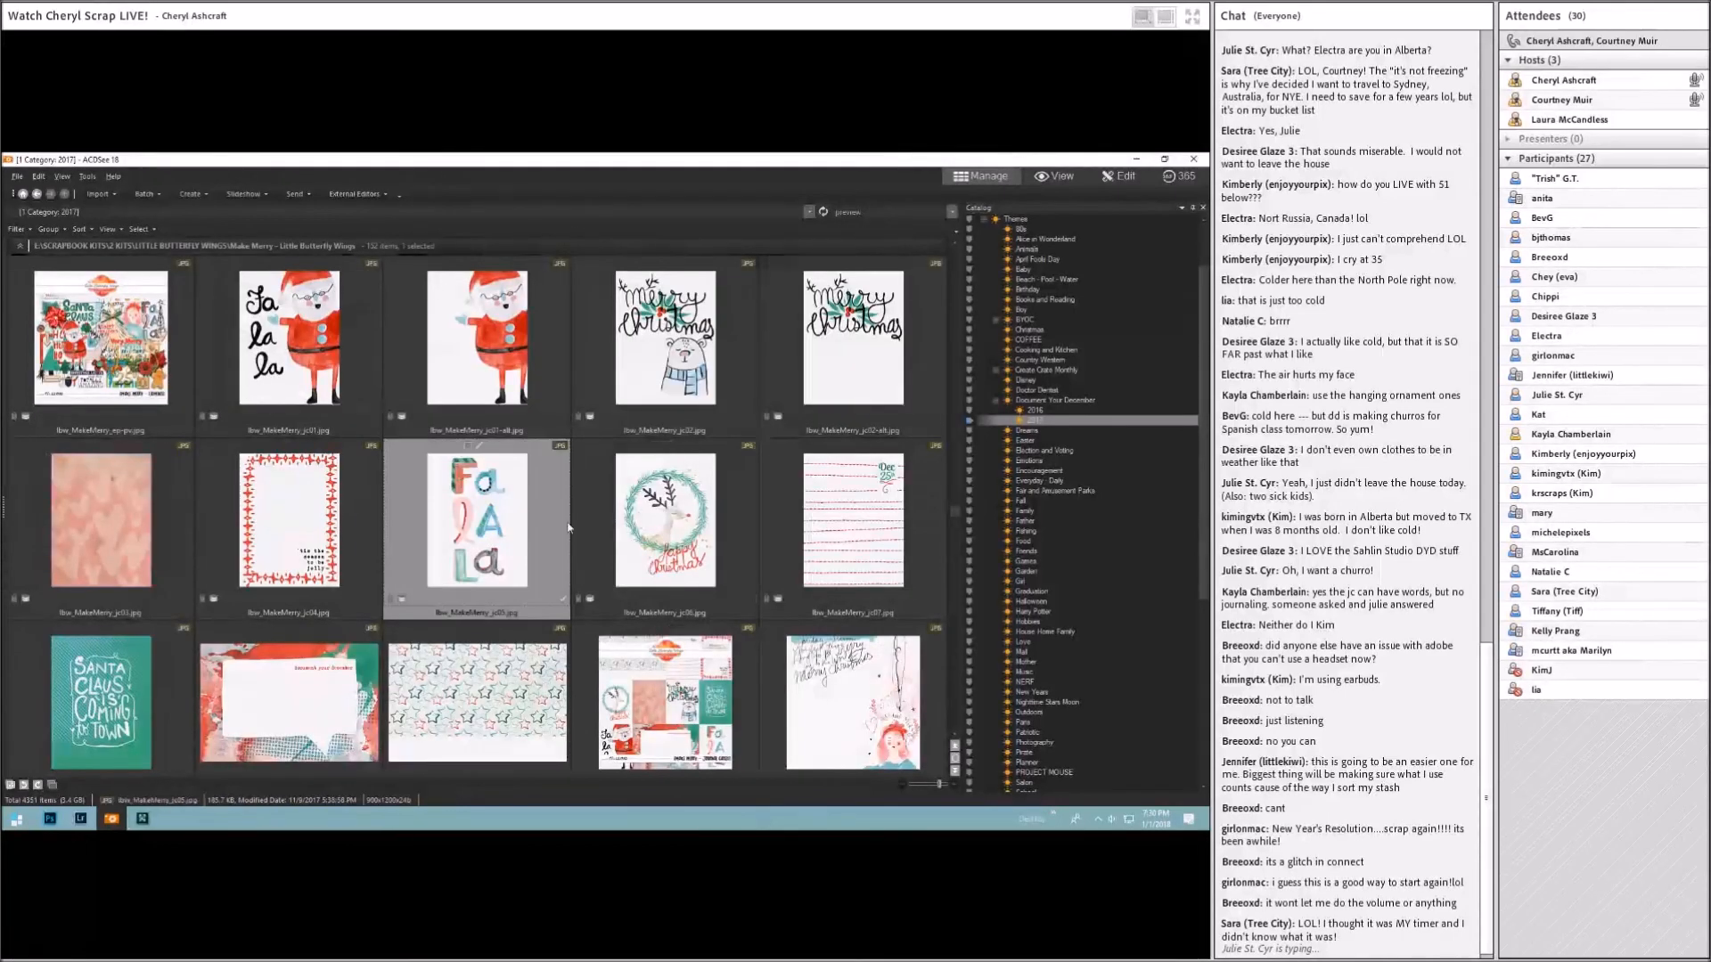
click(635, 513)
click(256, 522)
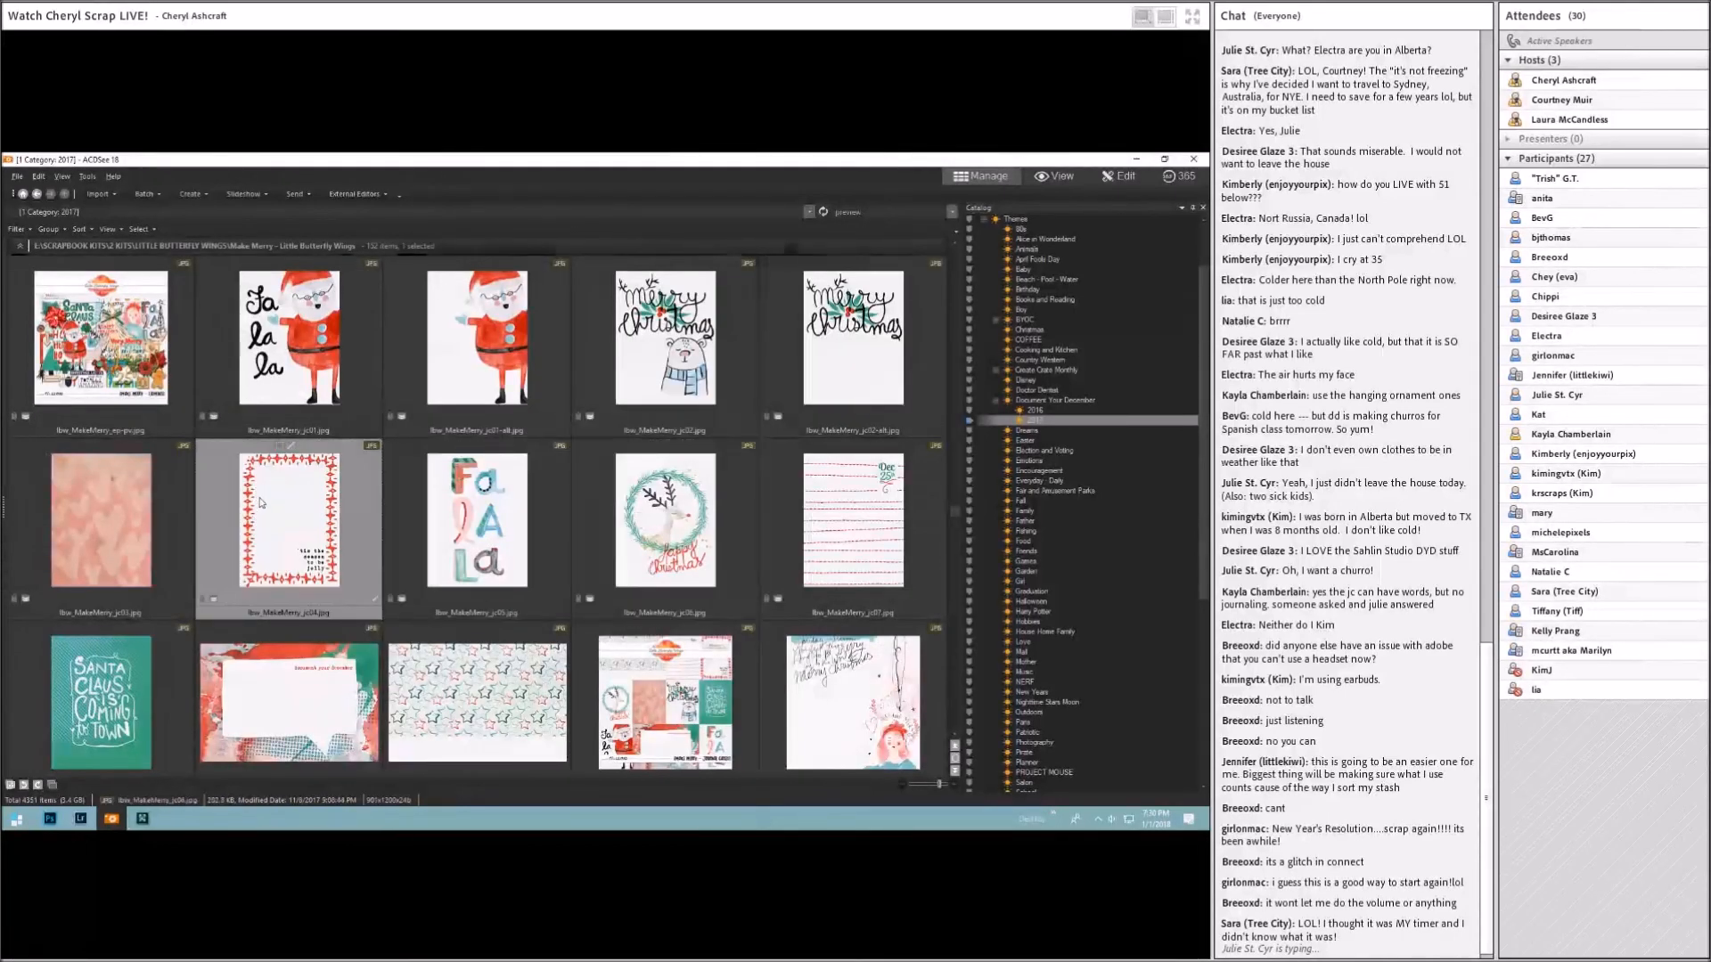
double_click(261, 502)
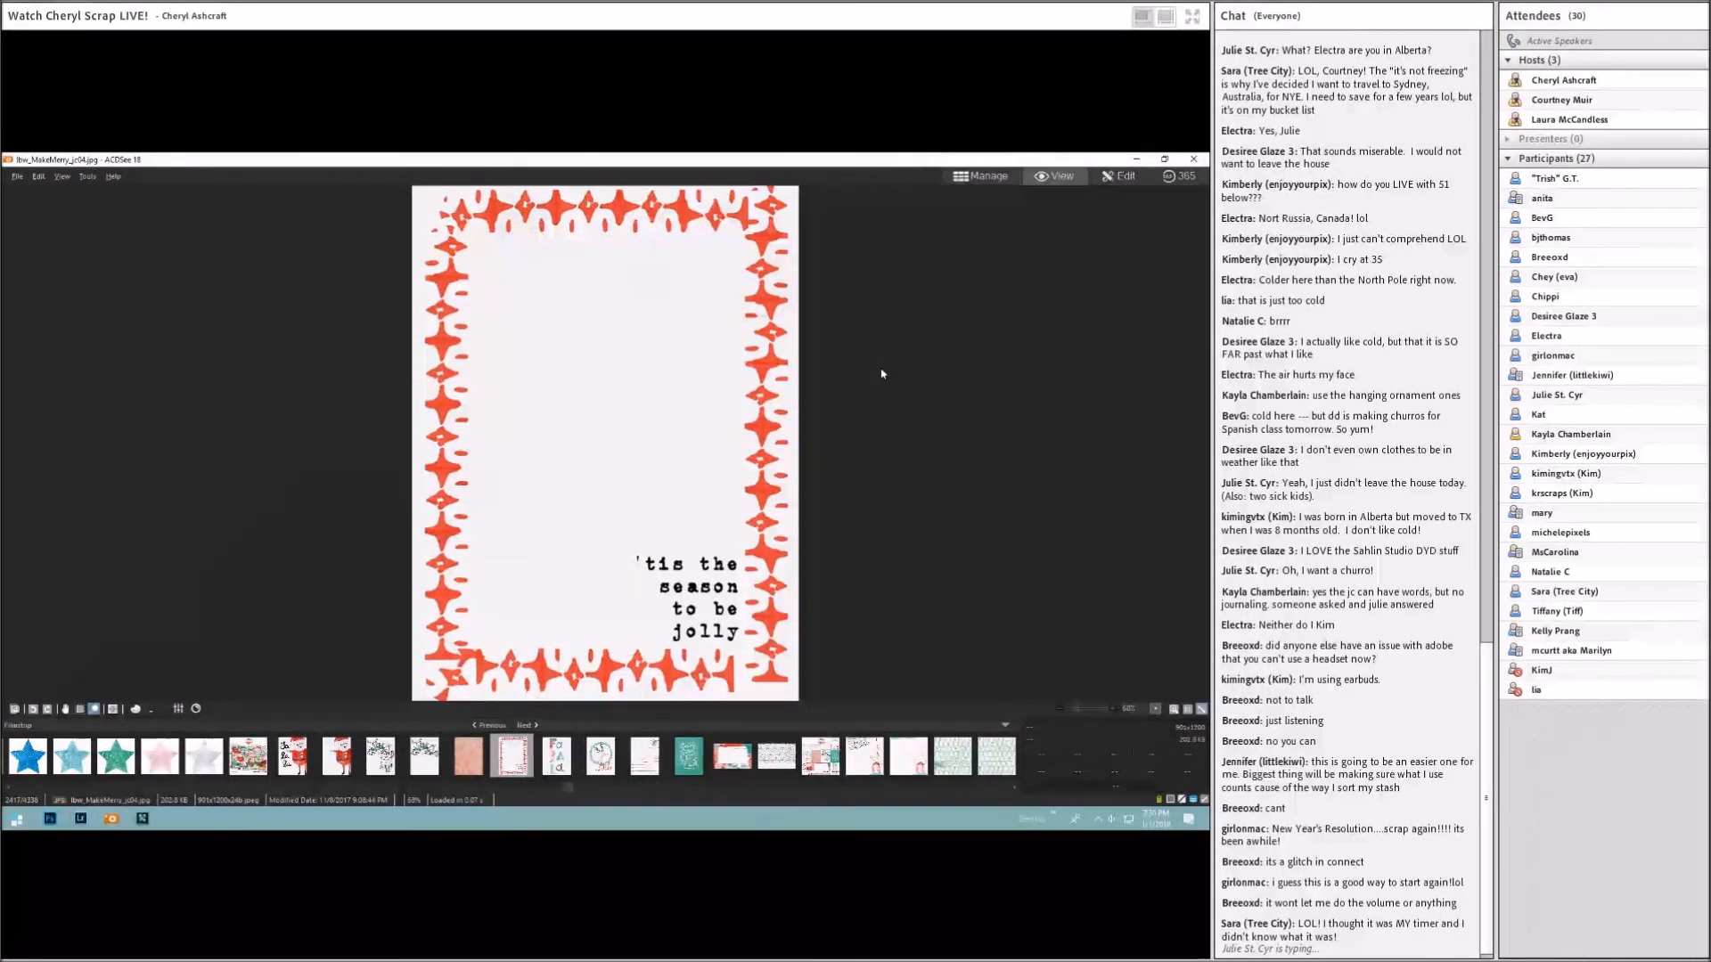
scroll(880, 361, down, 1)
scroll(882, 373, down, 1)
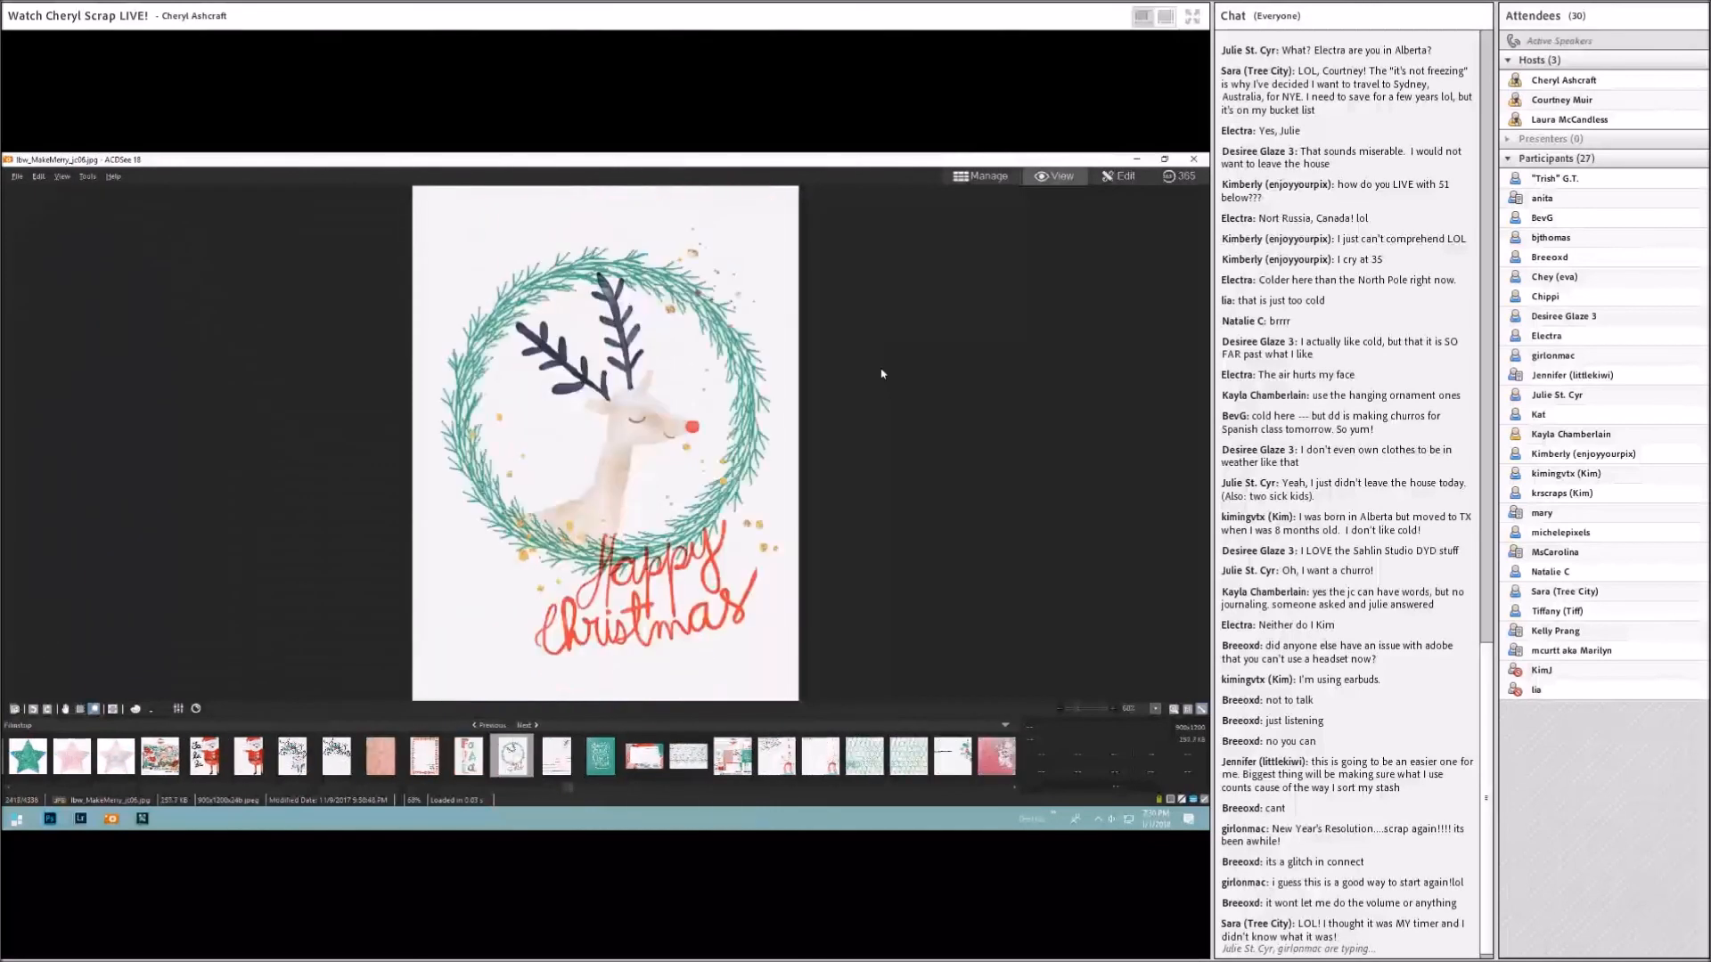
scroll(882, 373, down, 1)
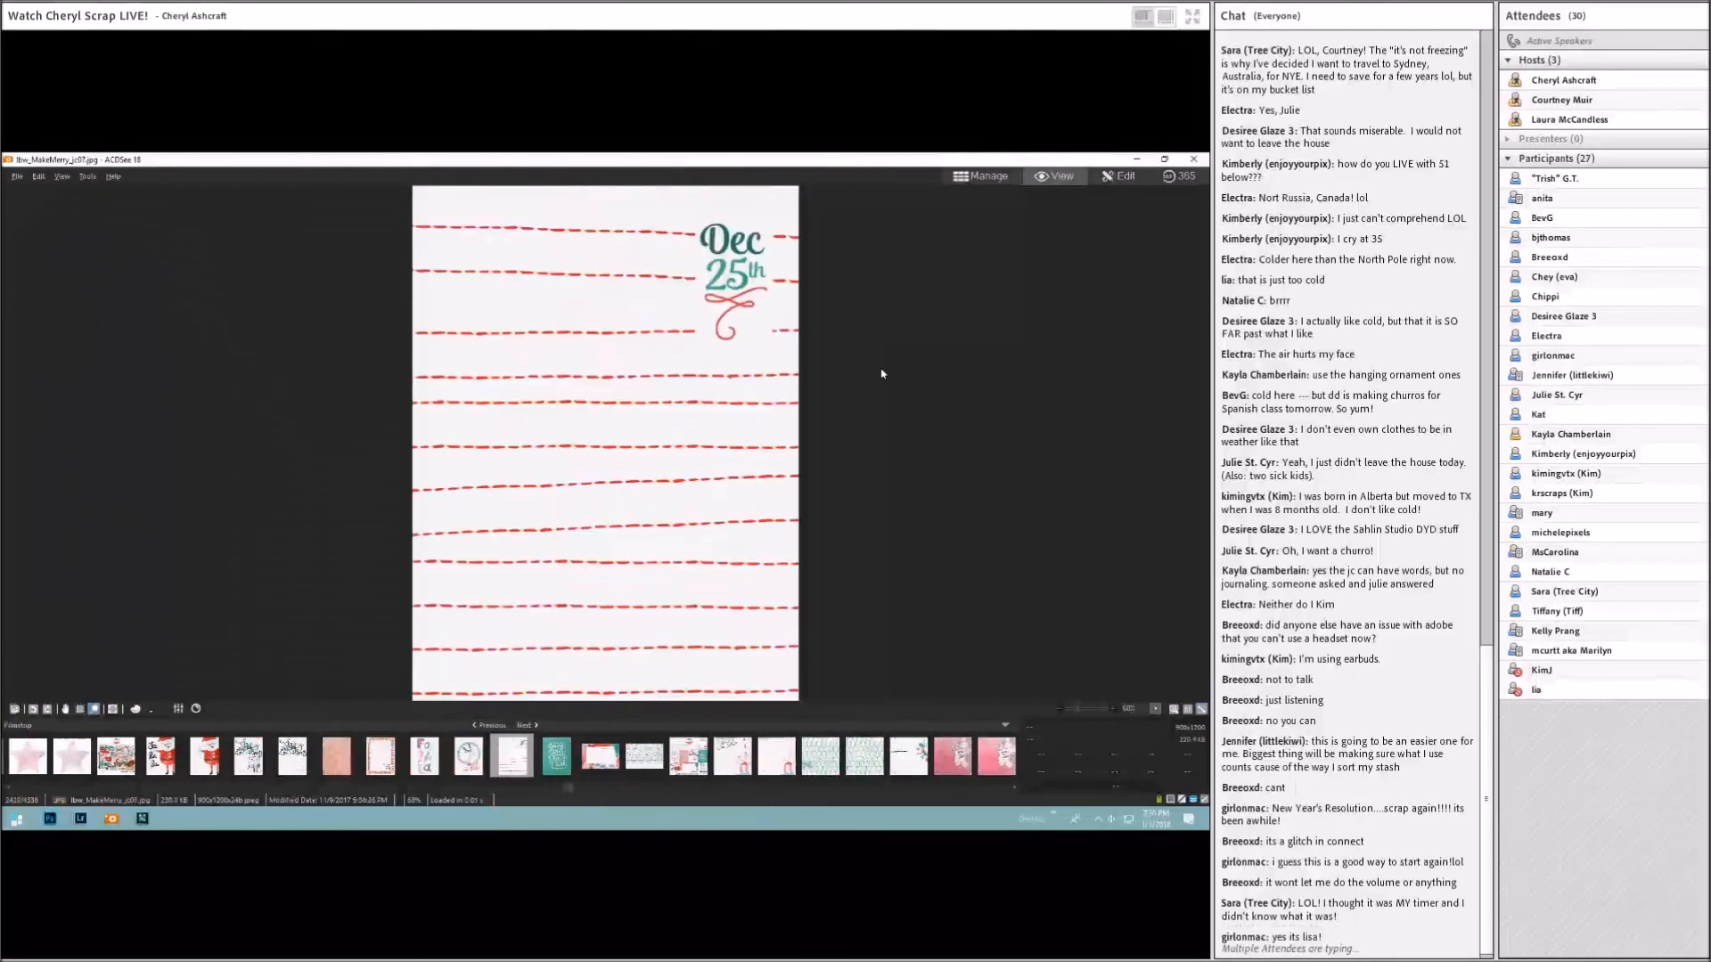
Step: Review the remaining Make Merry journal cards at full size, including the kit preview, and return to the thumbnail overview
scroll(882, 373, down, 1)
scroll(882, 373, down, 1)
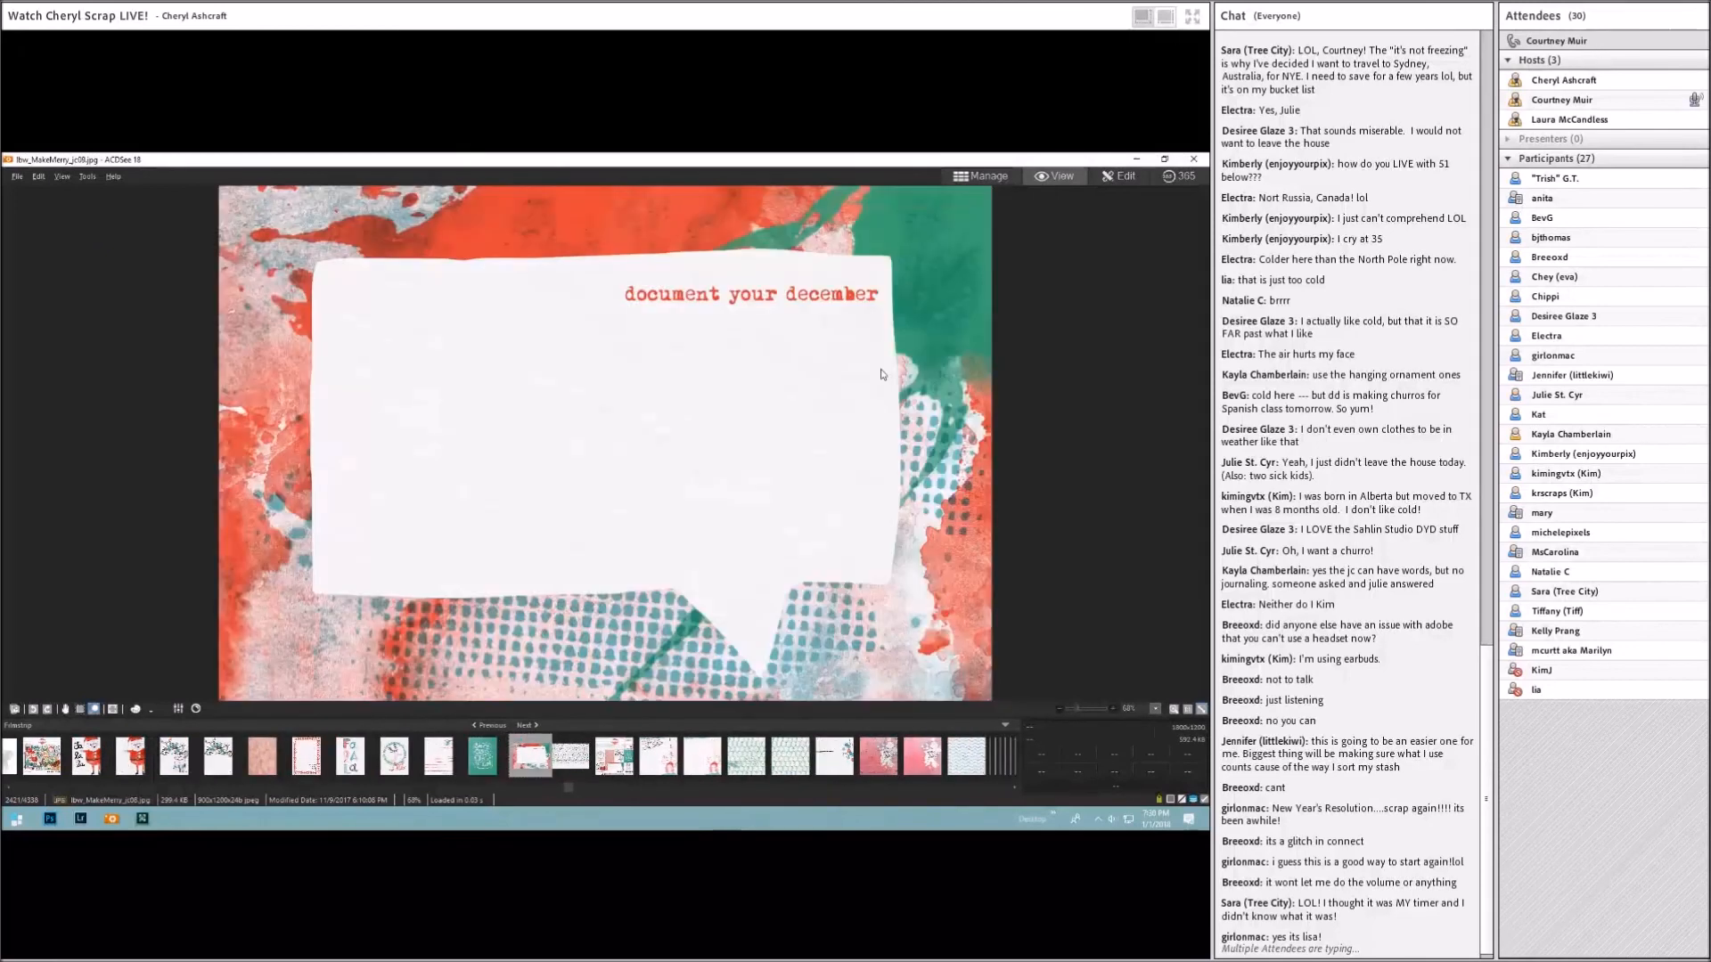
scroll(882, 370, down, 1)
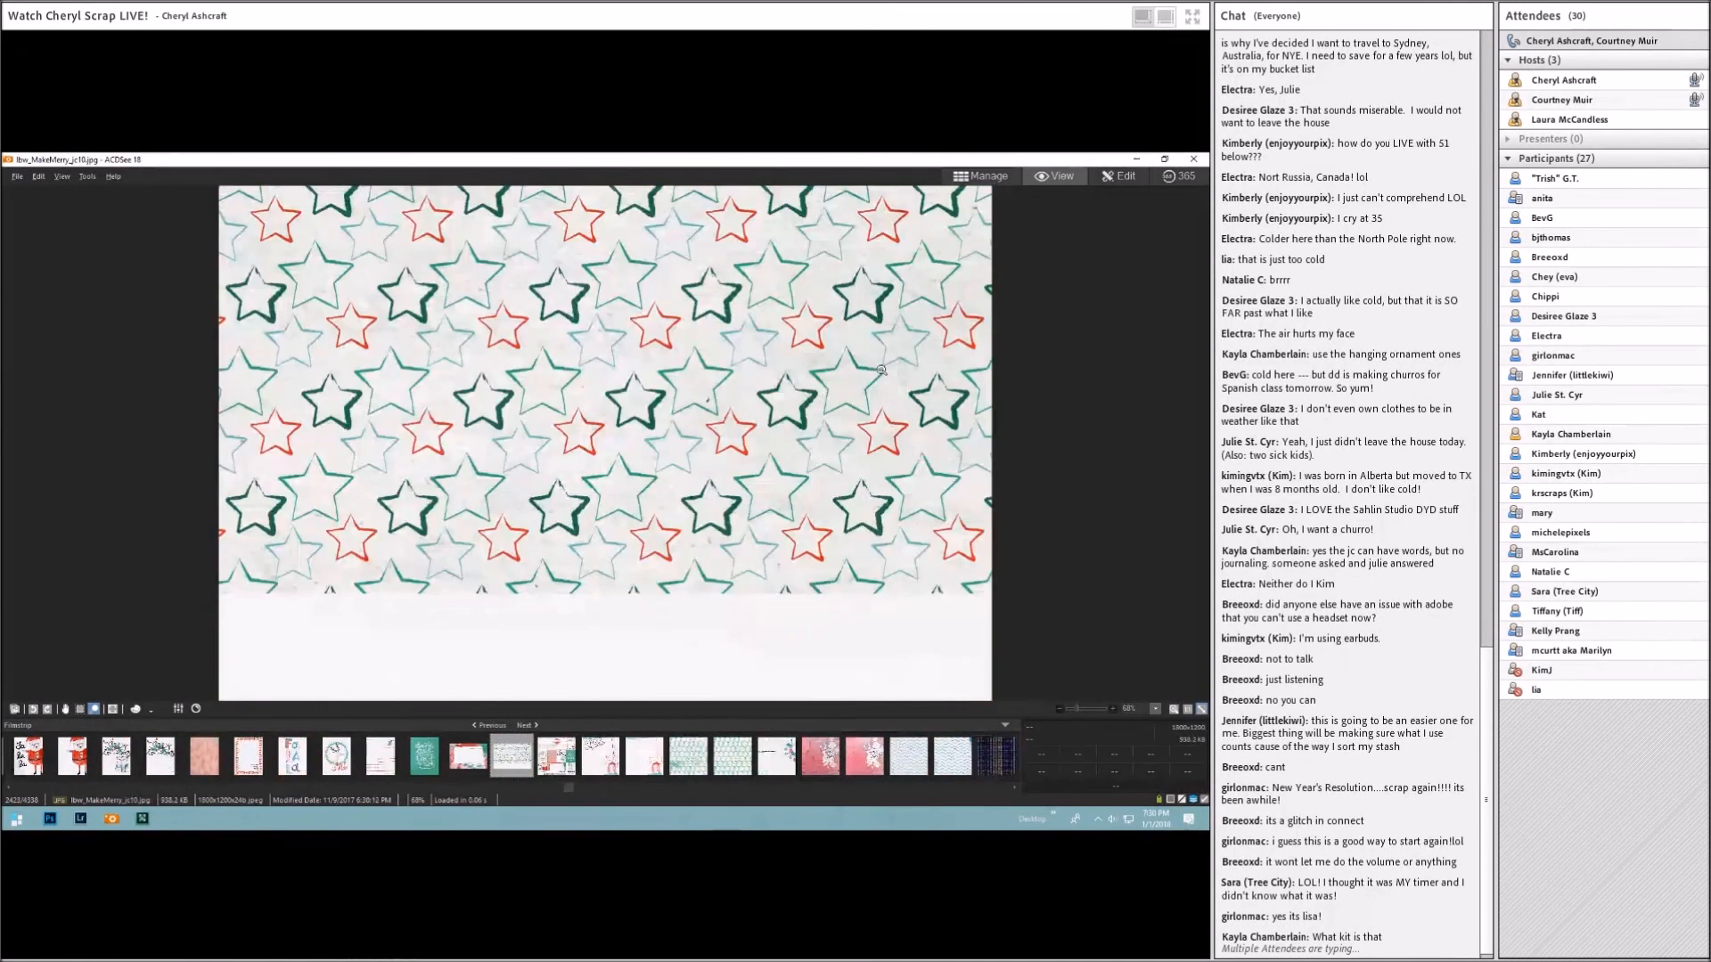
scroll(882, 370, down, 1)
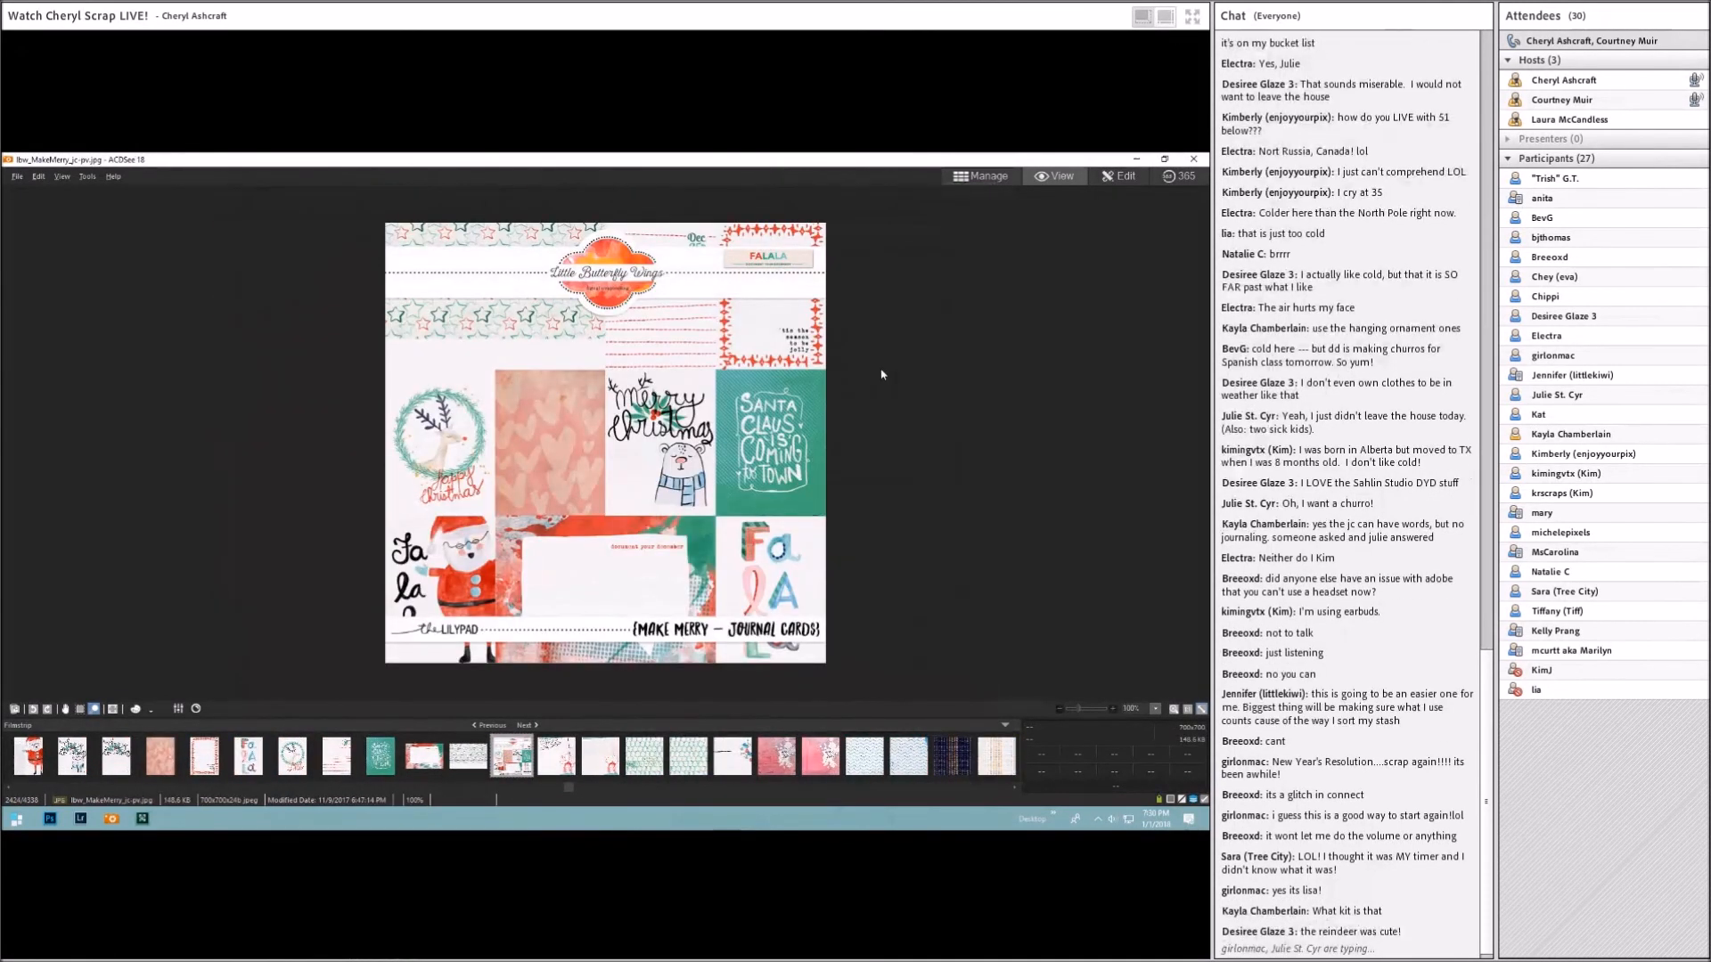
scroll(882, 374, up, 4)
click(969, 179)
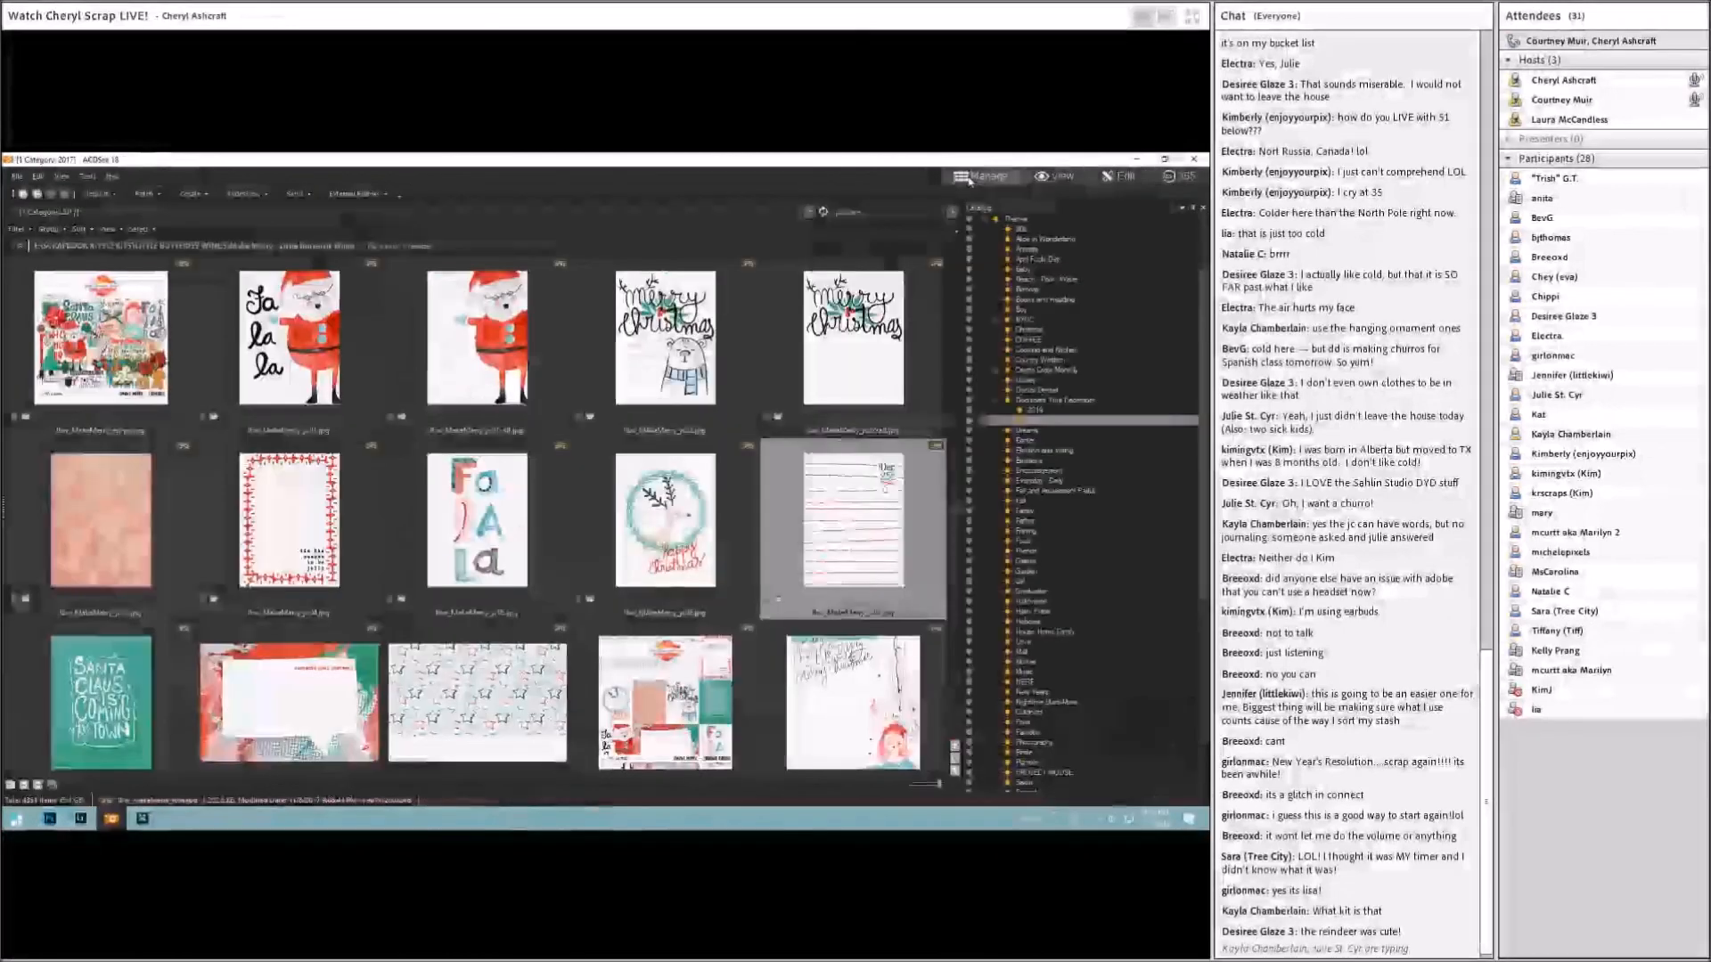
Step: Compare the word-art designs in the Christmas Cheer Cards set, from "Oh Christmas Tree" to "Joy to the World"
scroll(564, 533, down, 5)
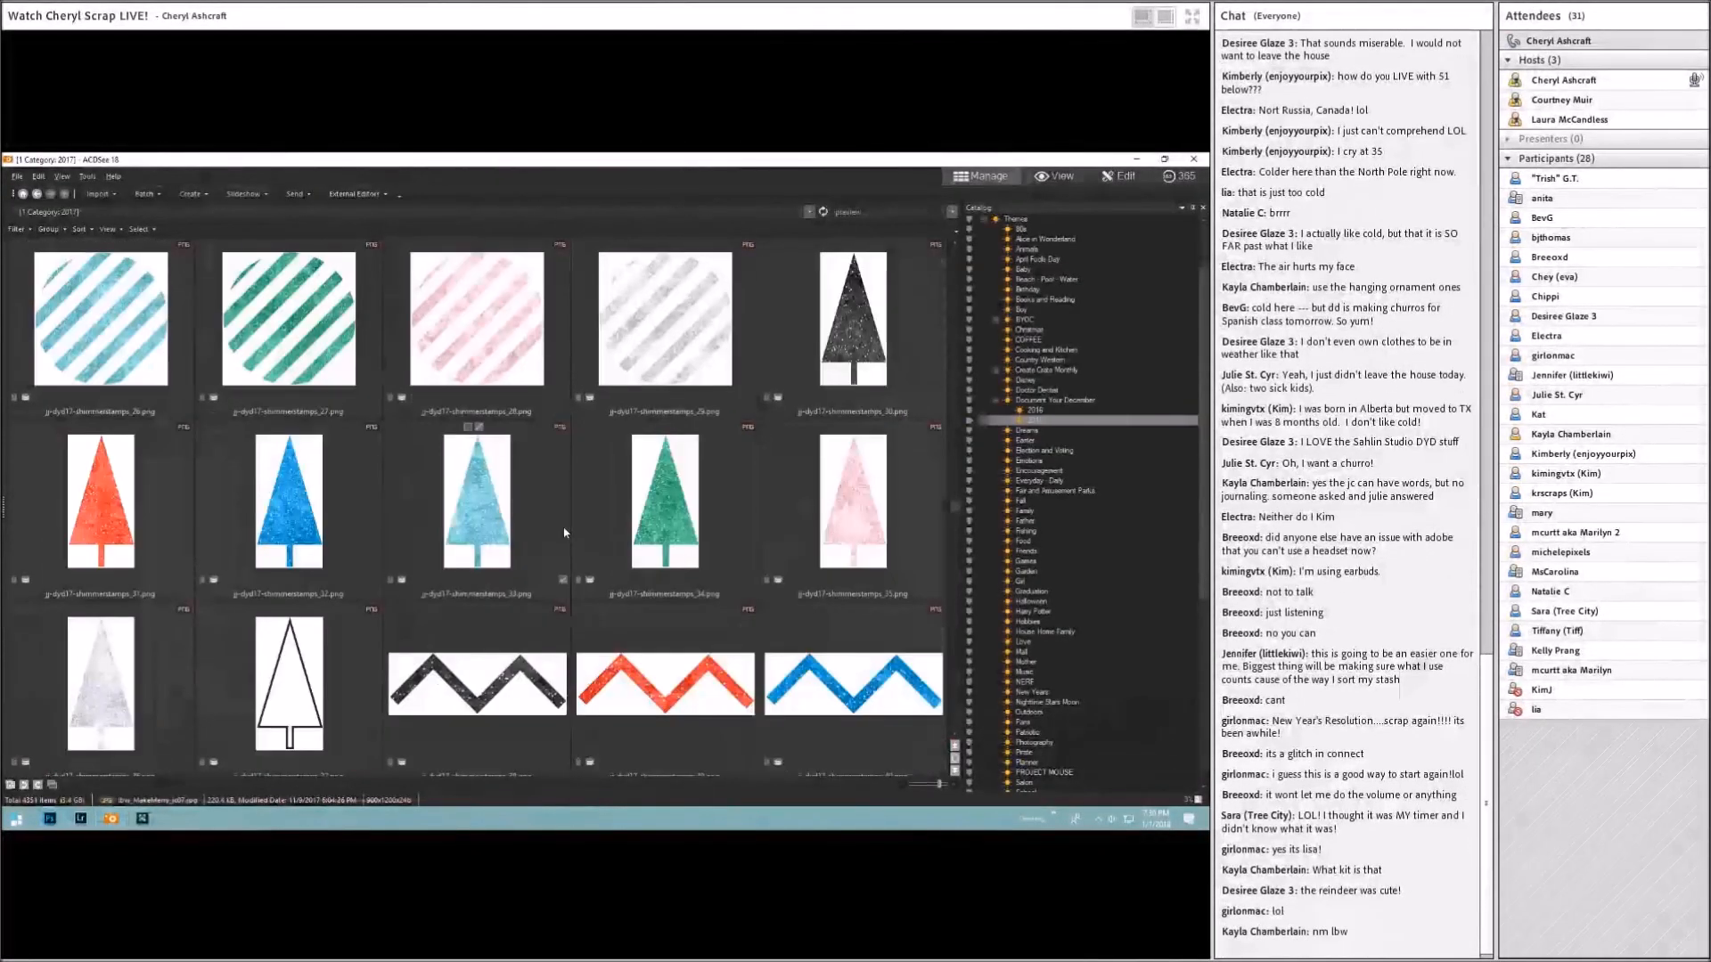
scroll(564, 533, up, 5)
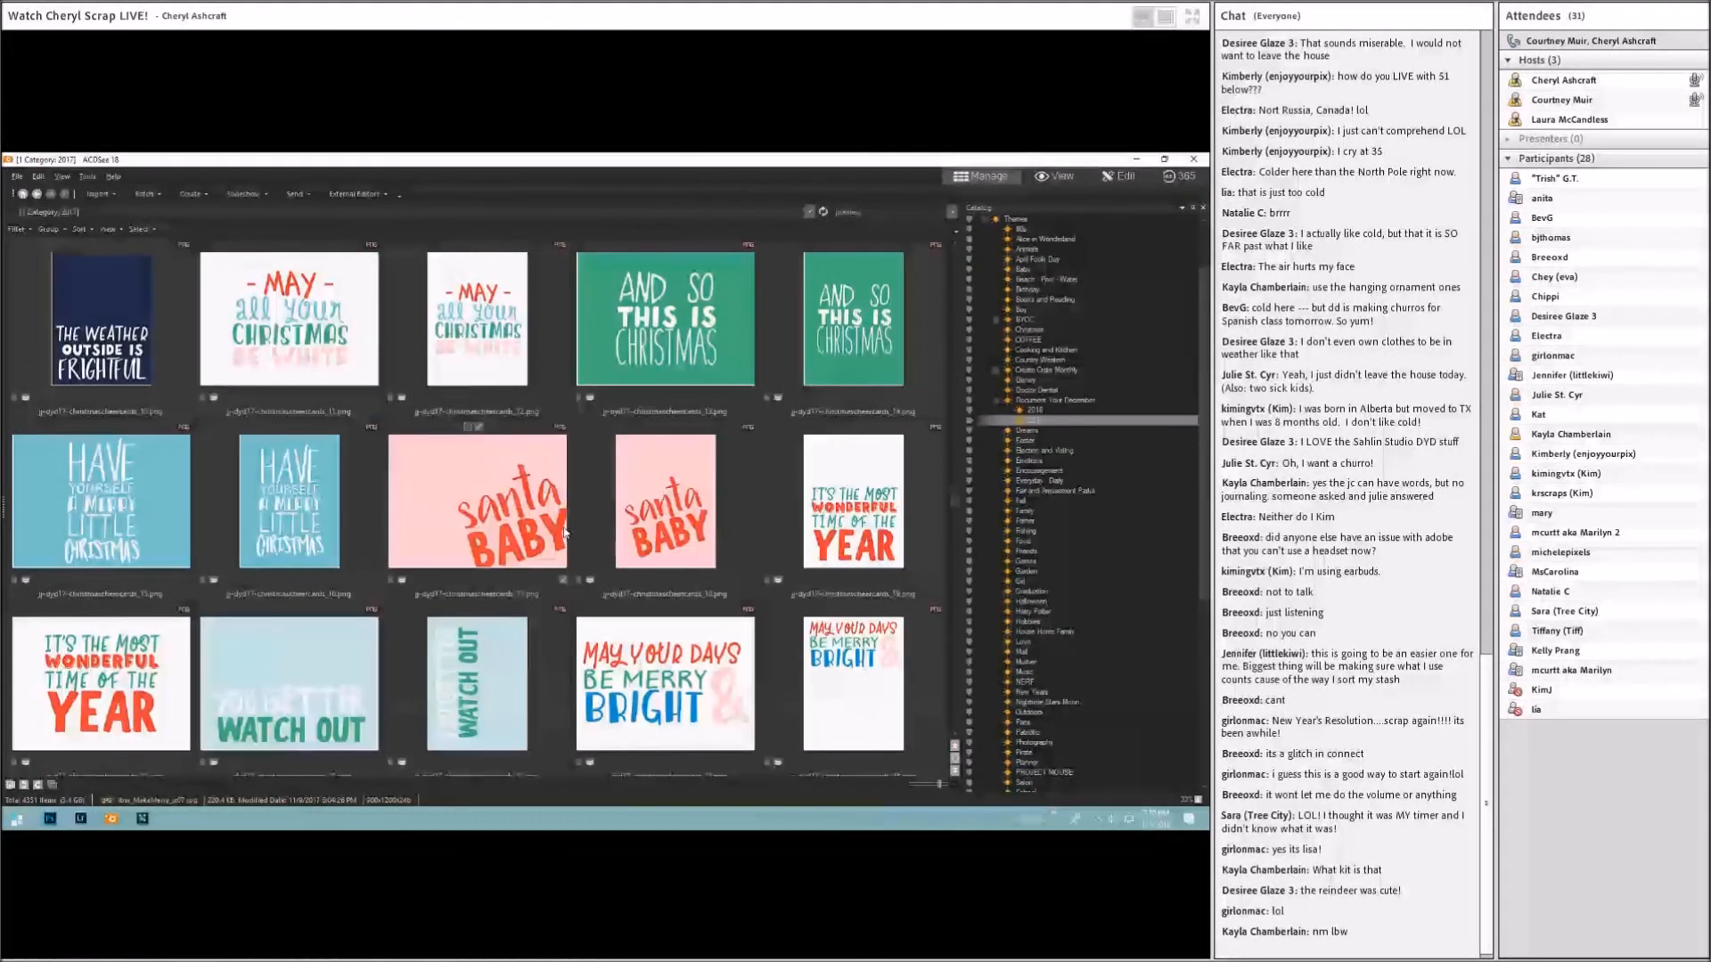
scroll(564, 533, down, 3)
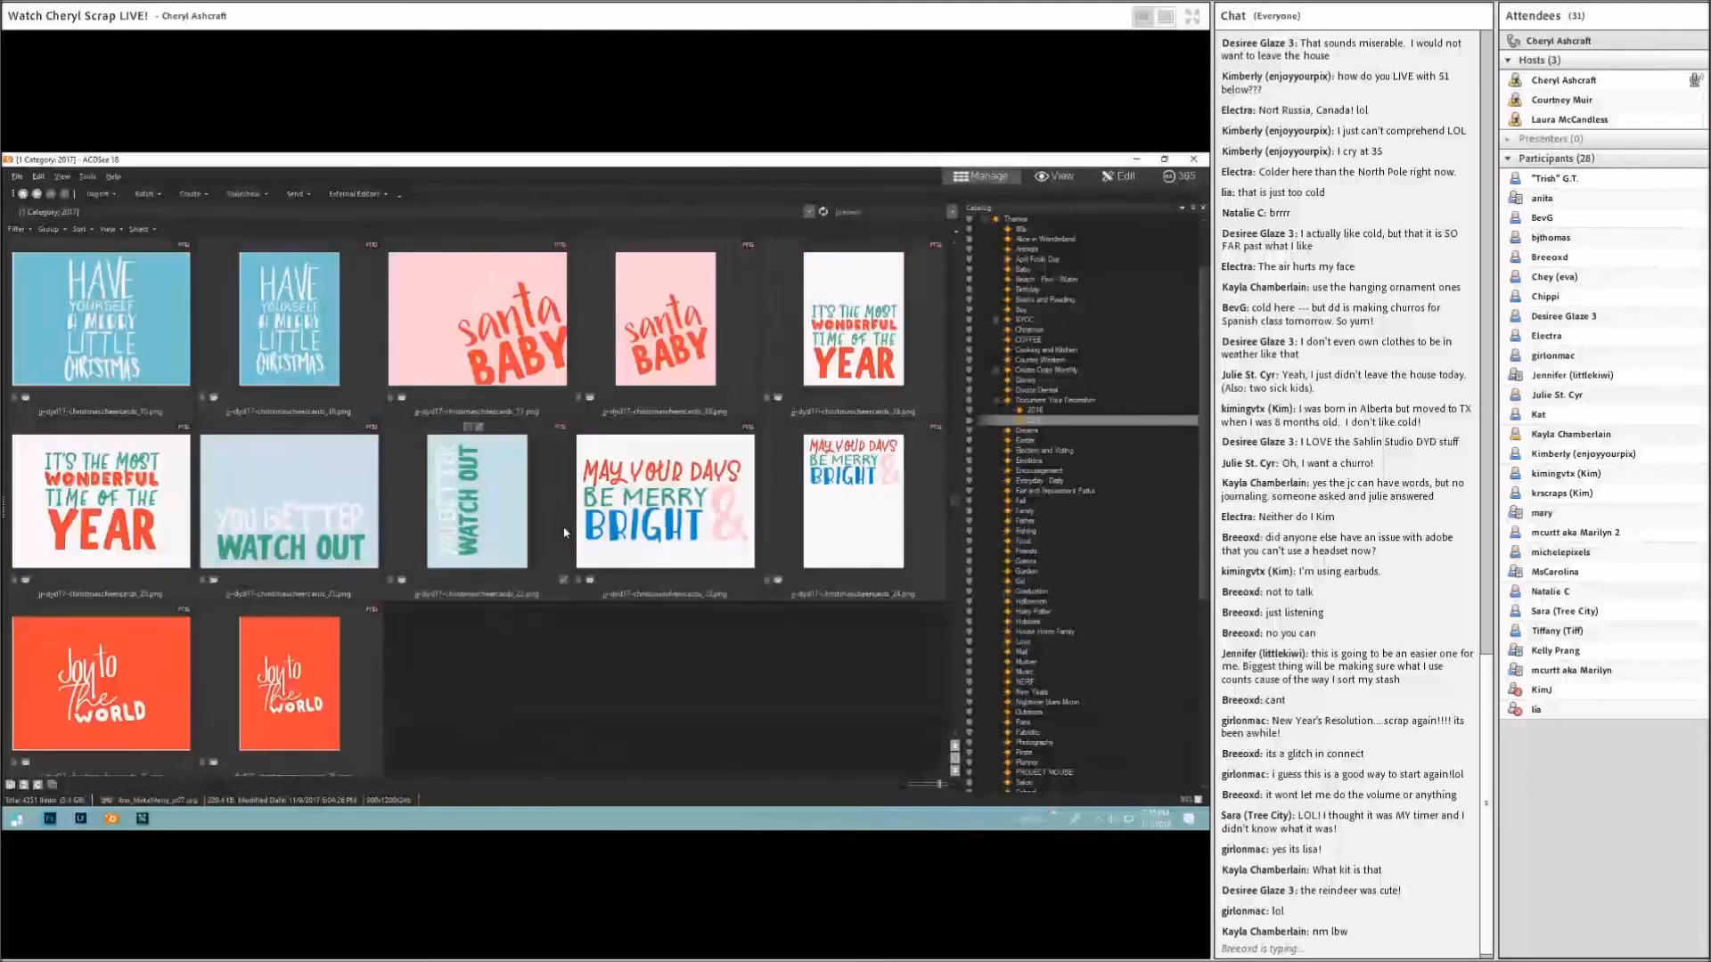
scroll(564, 533, up, 9)
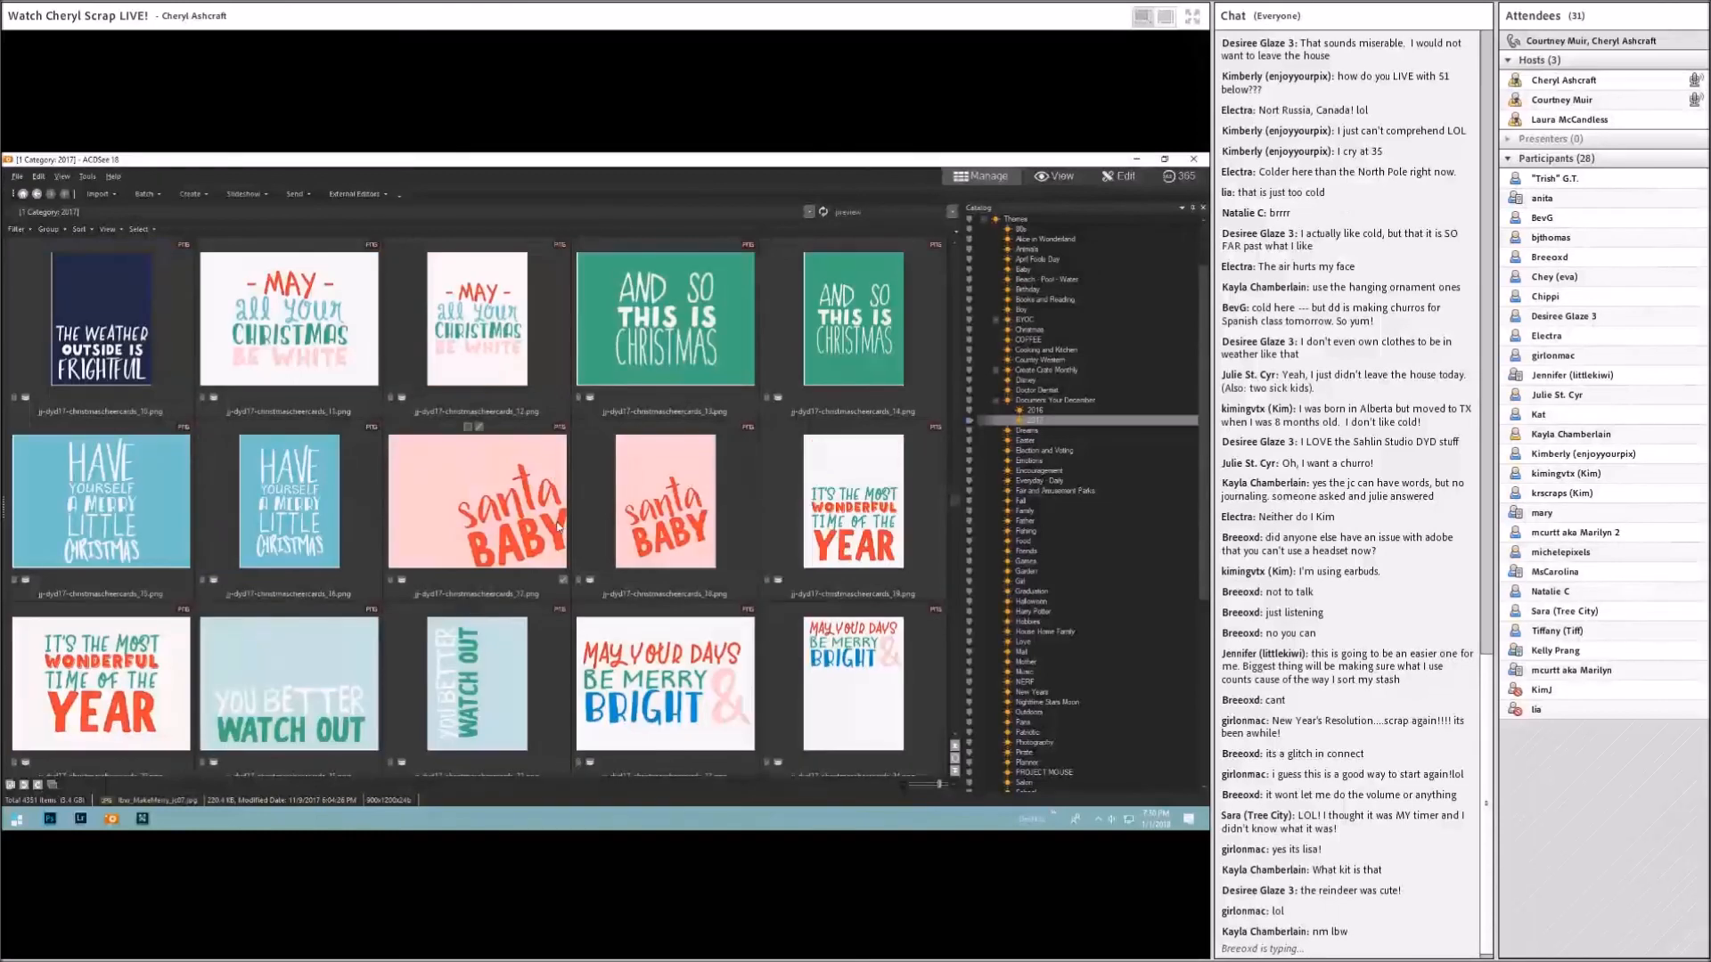
scroll(557, 527, up, 1)
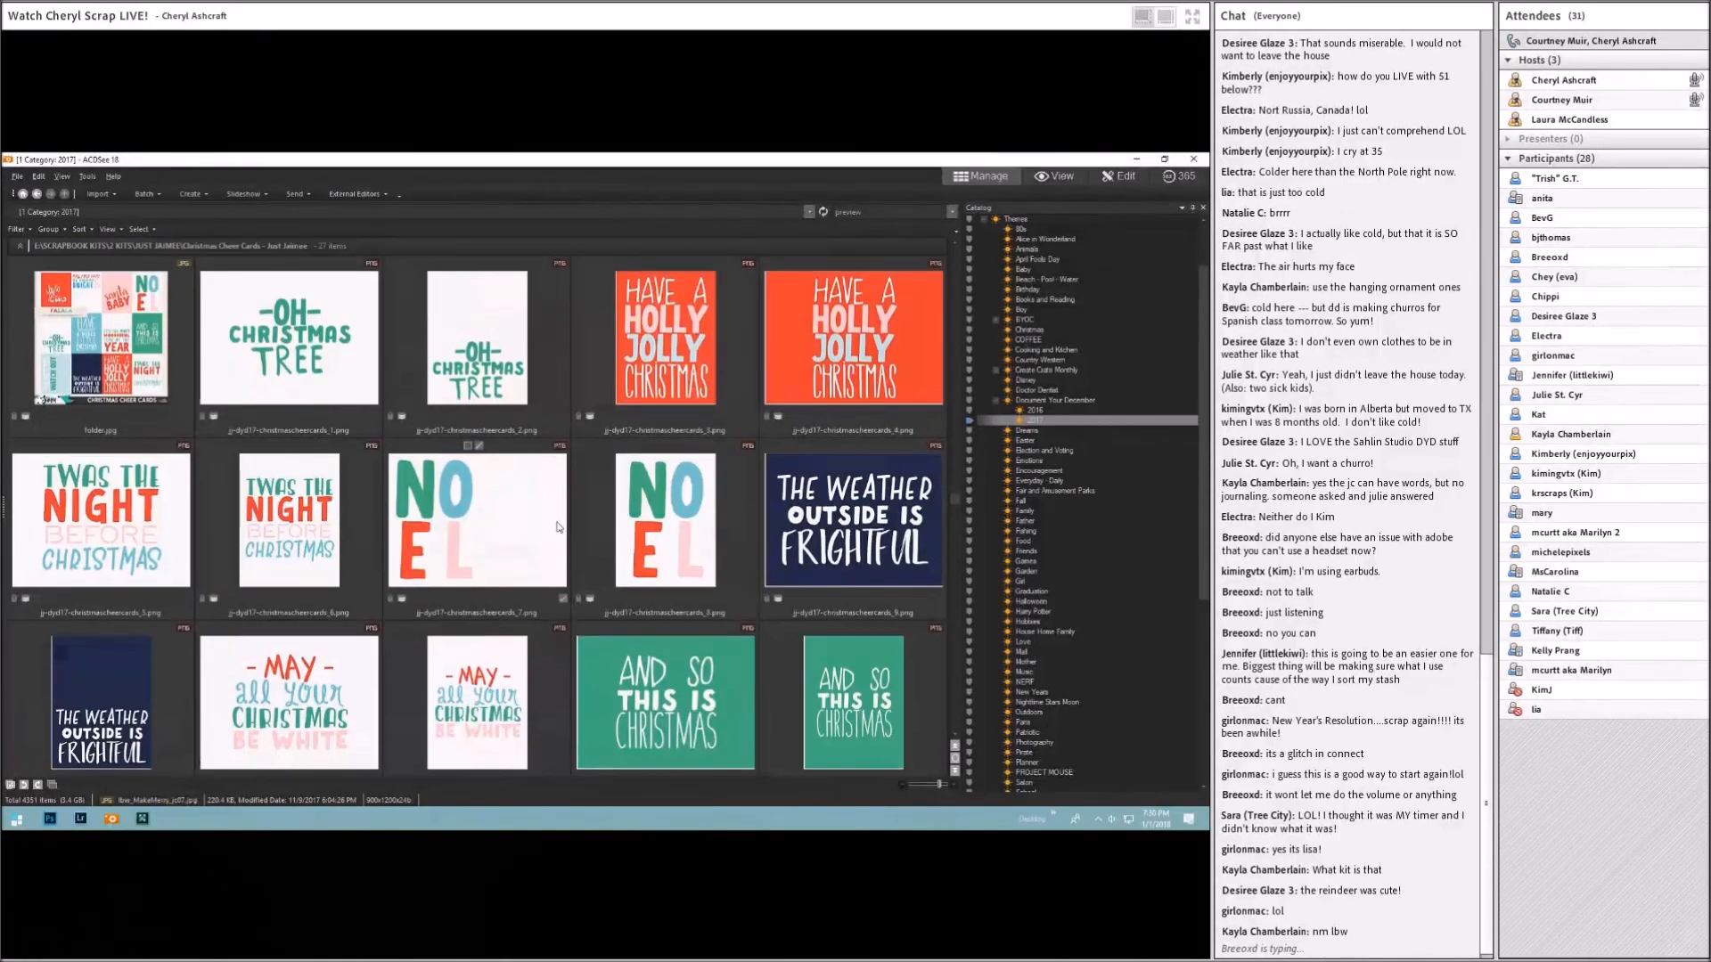
scroll(558, 526, down, 9)
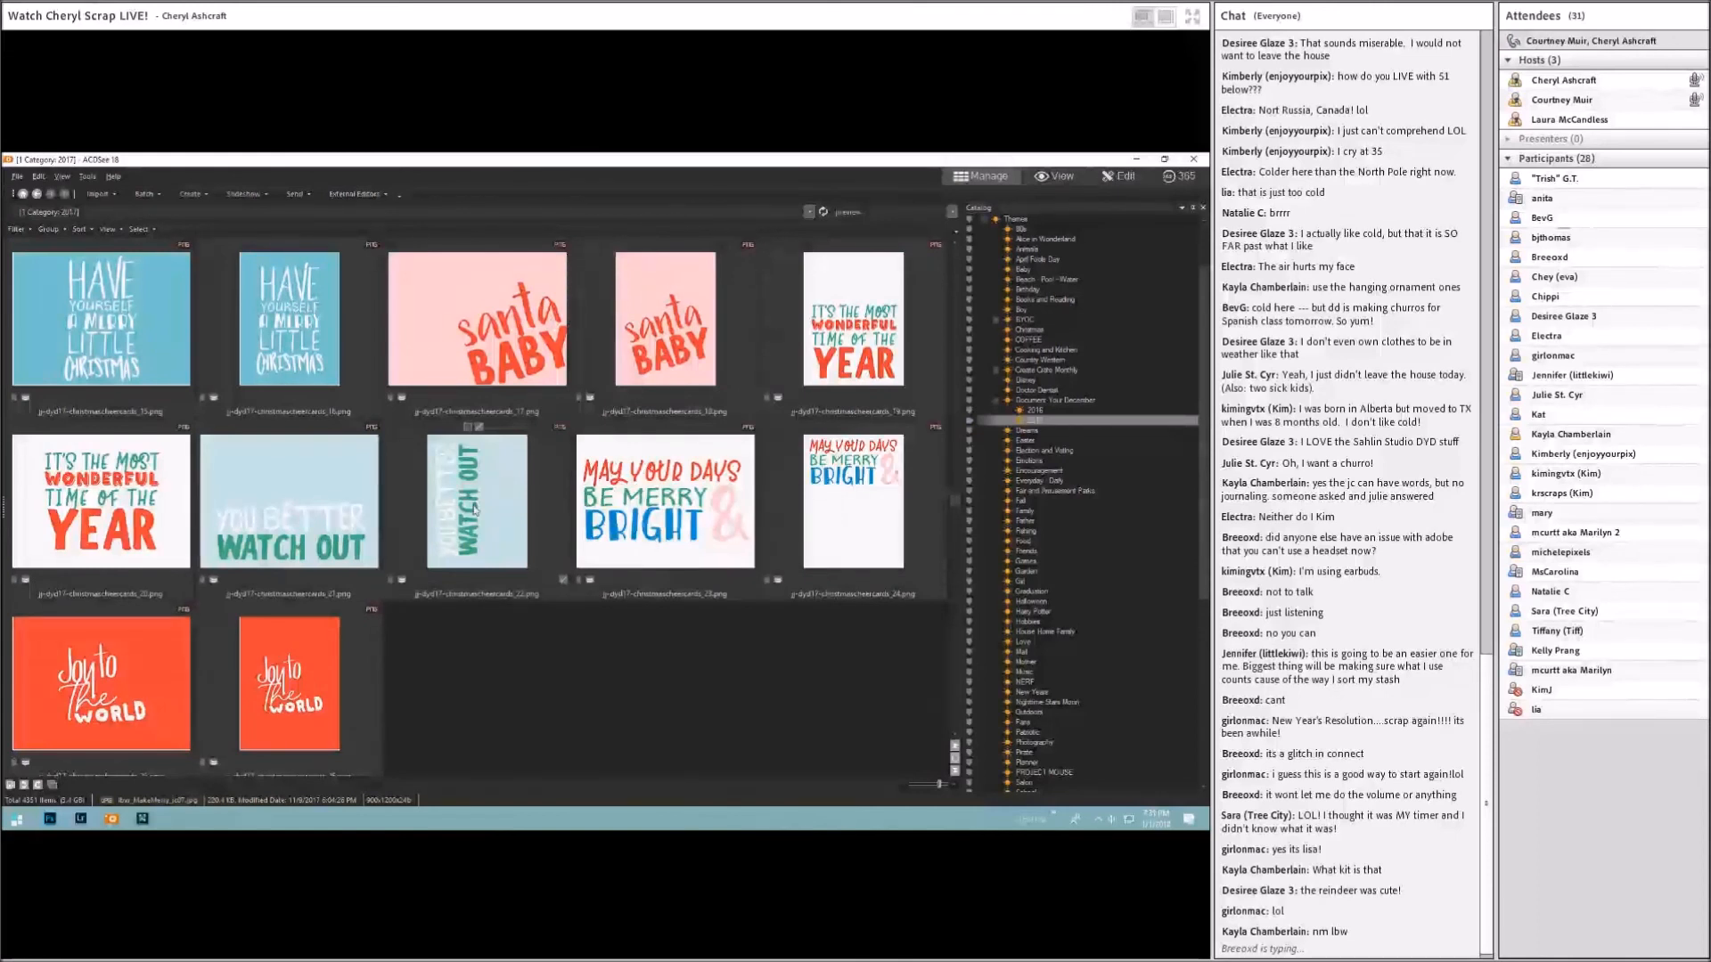
Step: Choose the horizontal "You Better Watch Out" card from the Christmas Cheer set and bring it into the scrapbook page in Photoshop
click(322, 511)
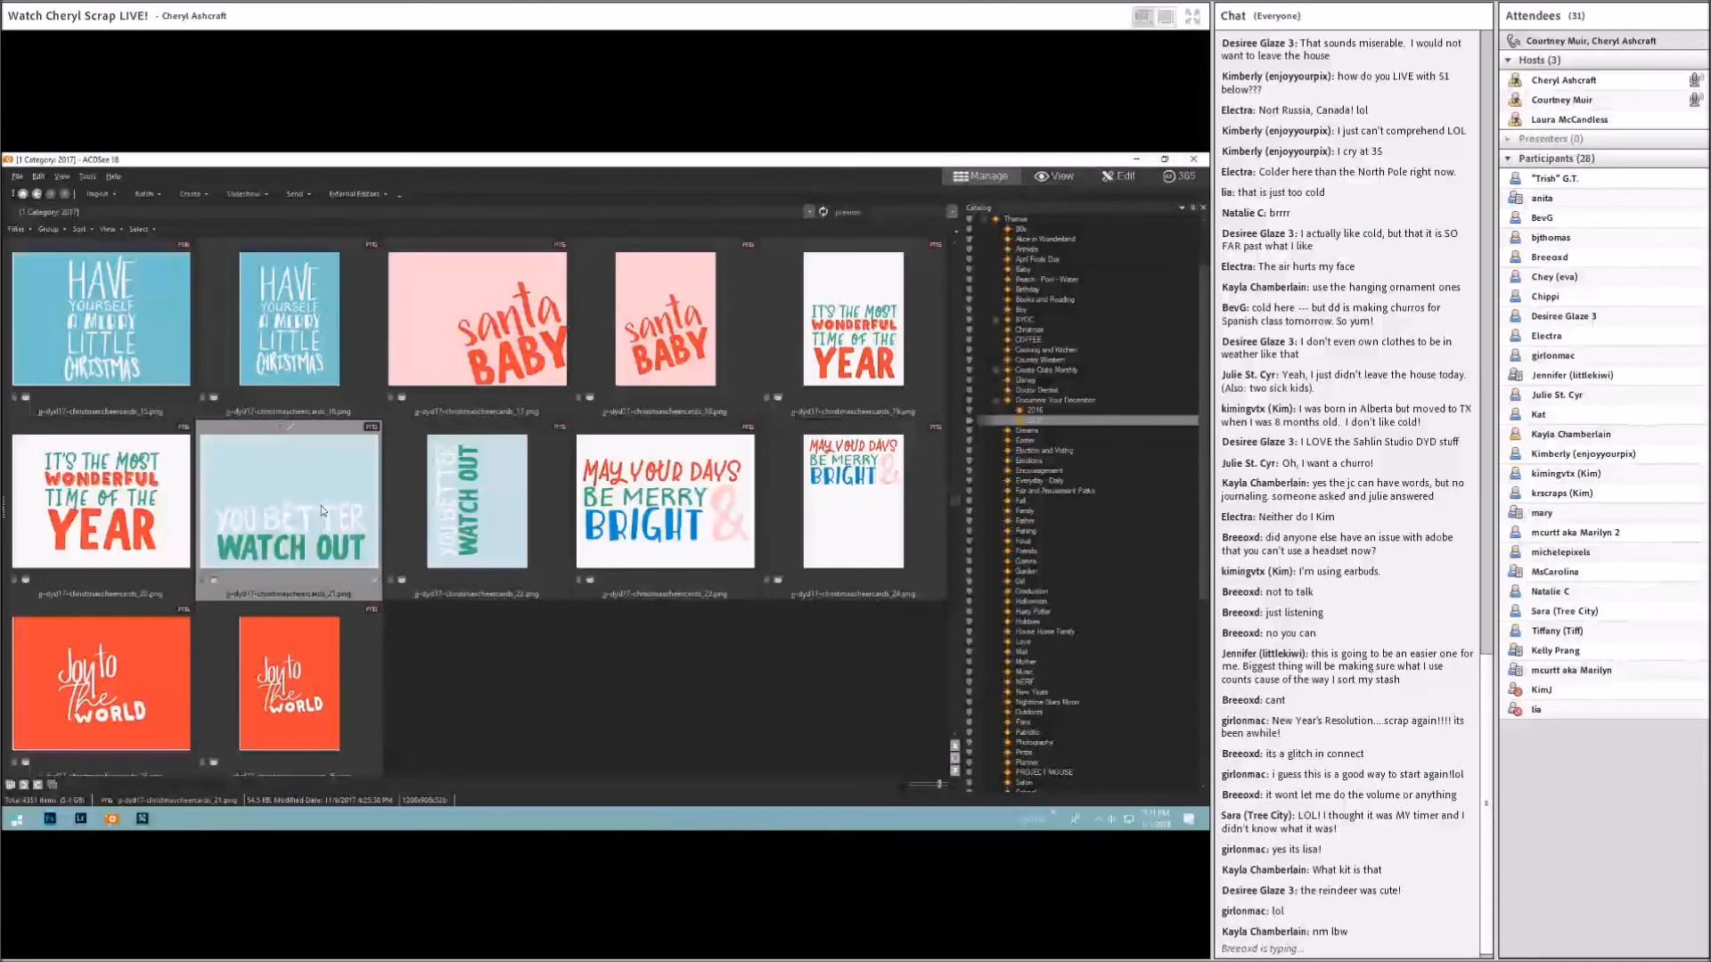
scroll(322, 510, up, 5)
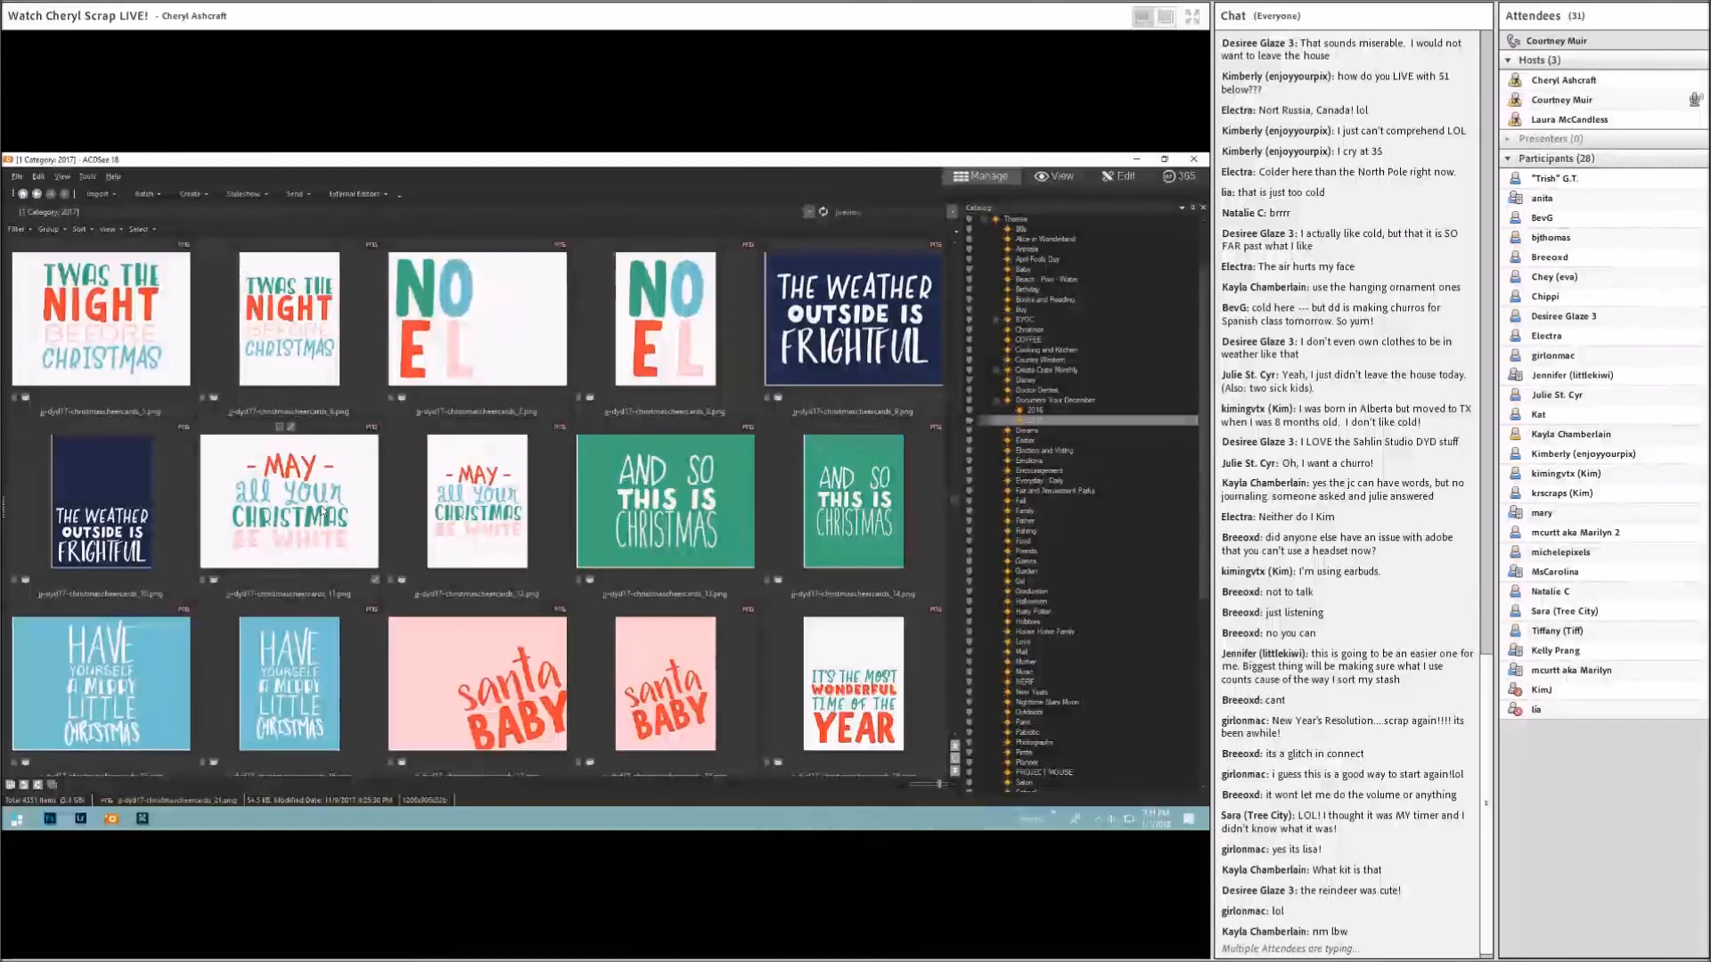
scroll(323, 513, up, 3)
scroll(322, 512, down, 8)
scroll(321, 505, down, 3)
scroll(320, 505, up, 3)
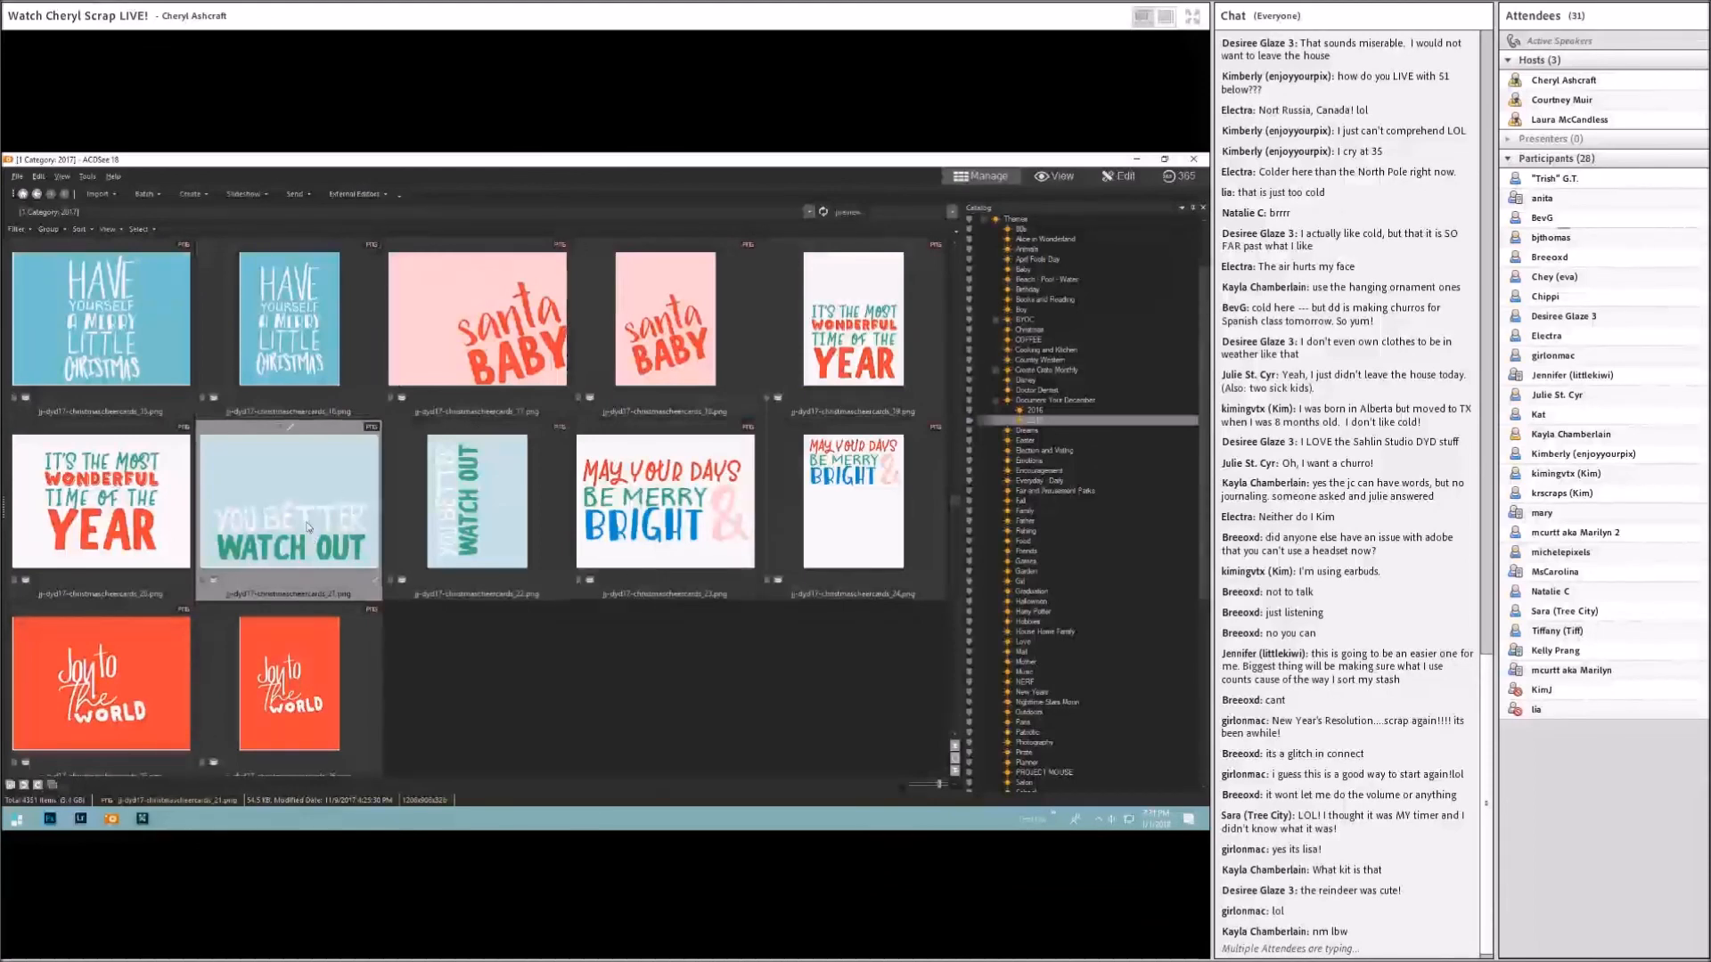
click(50, 818)
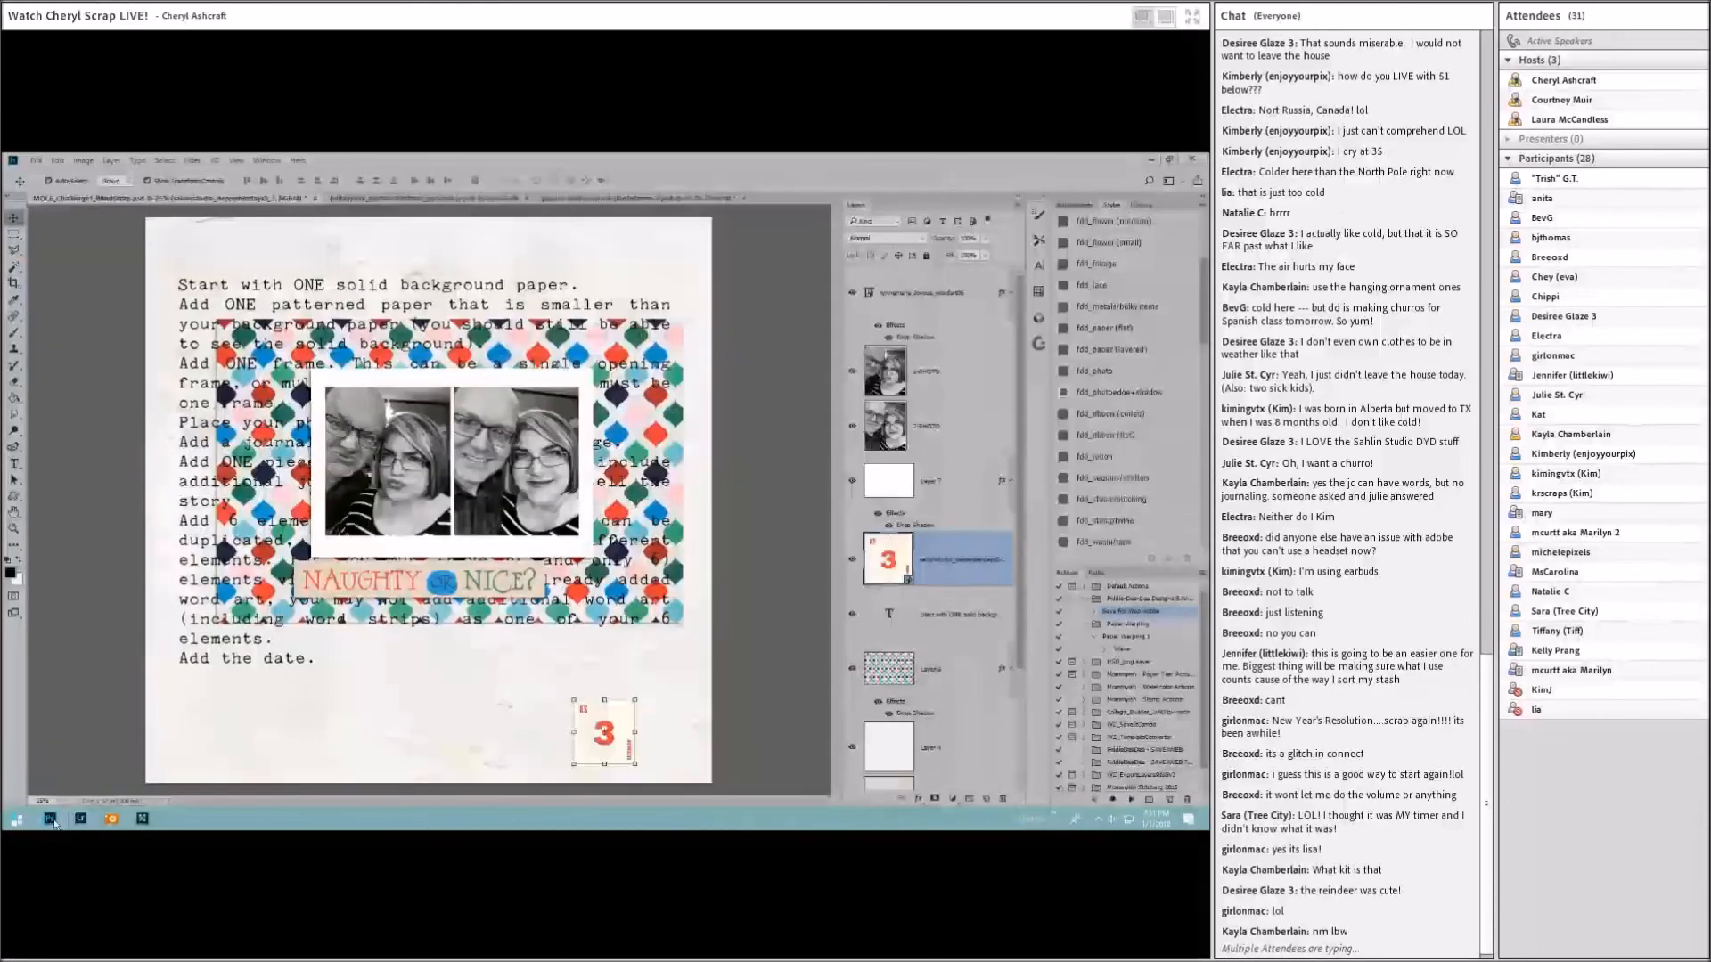
Step: Move the "You Better Watch Out" card and "Naughty or Nice?" word art left, the photo frame right, and the instruction text down
drag(448, 532, 349, 545)
drag(459, 570, 312, 467)
drag(520, 405, 591, 386)
drag(501, 288, 498, 345)
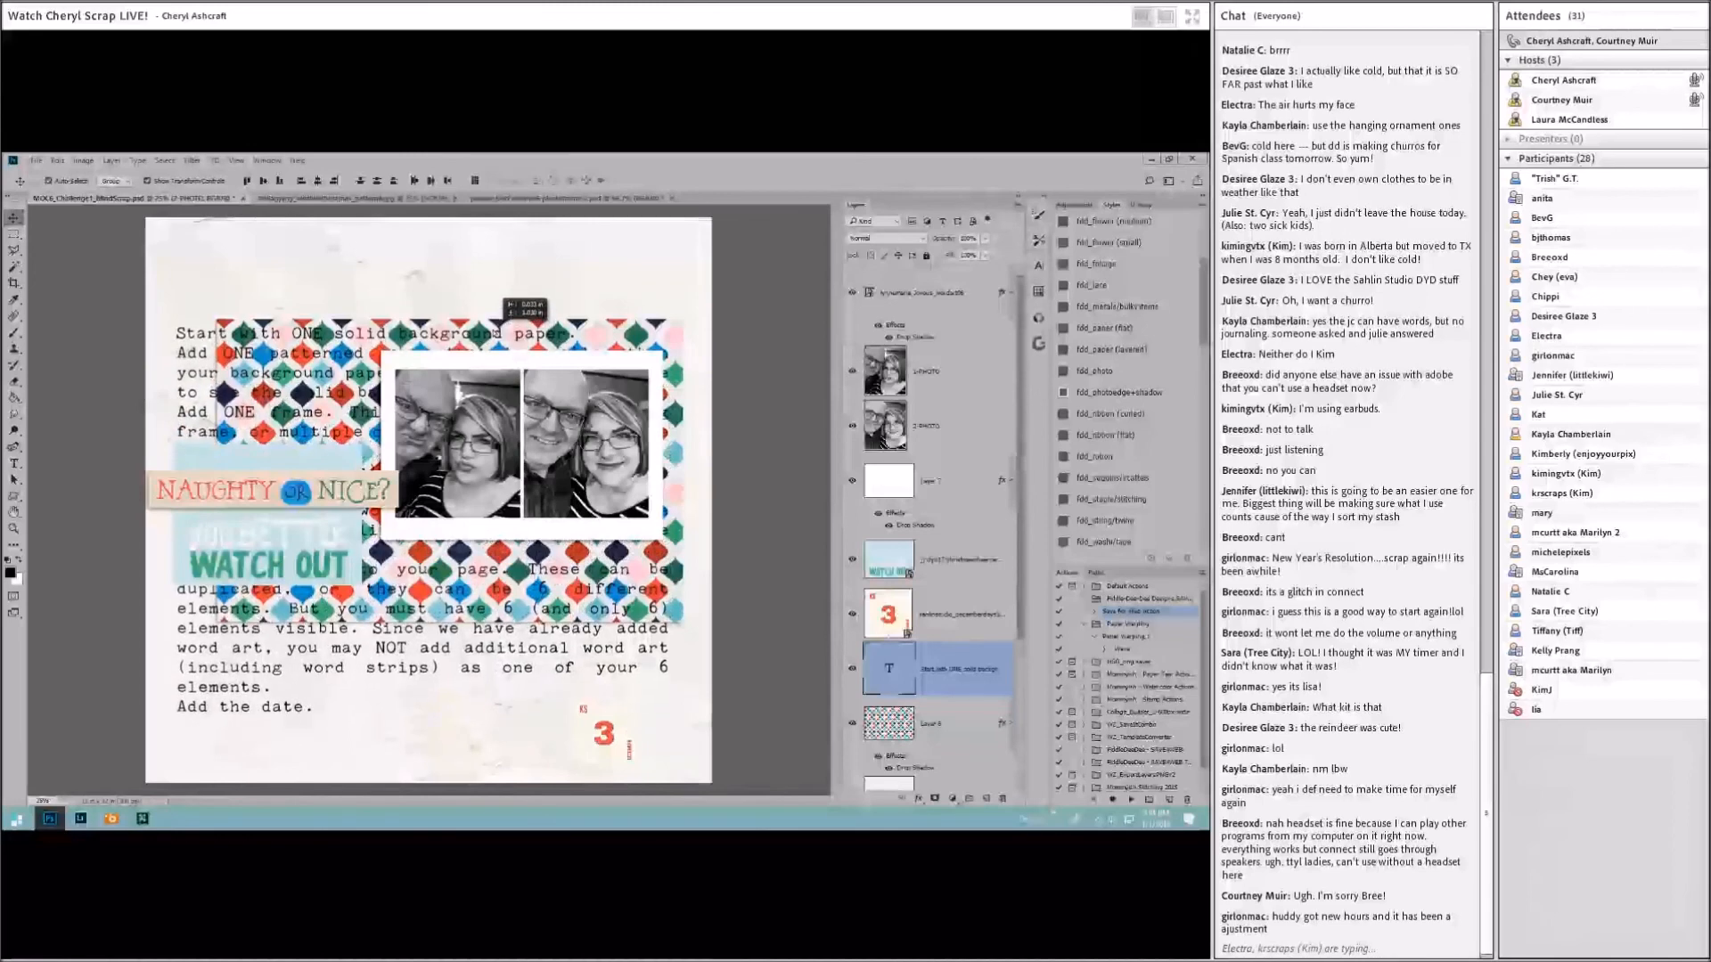
click(503, 345)
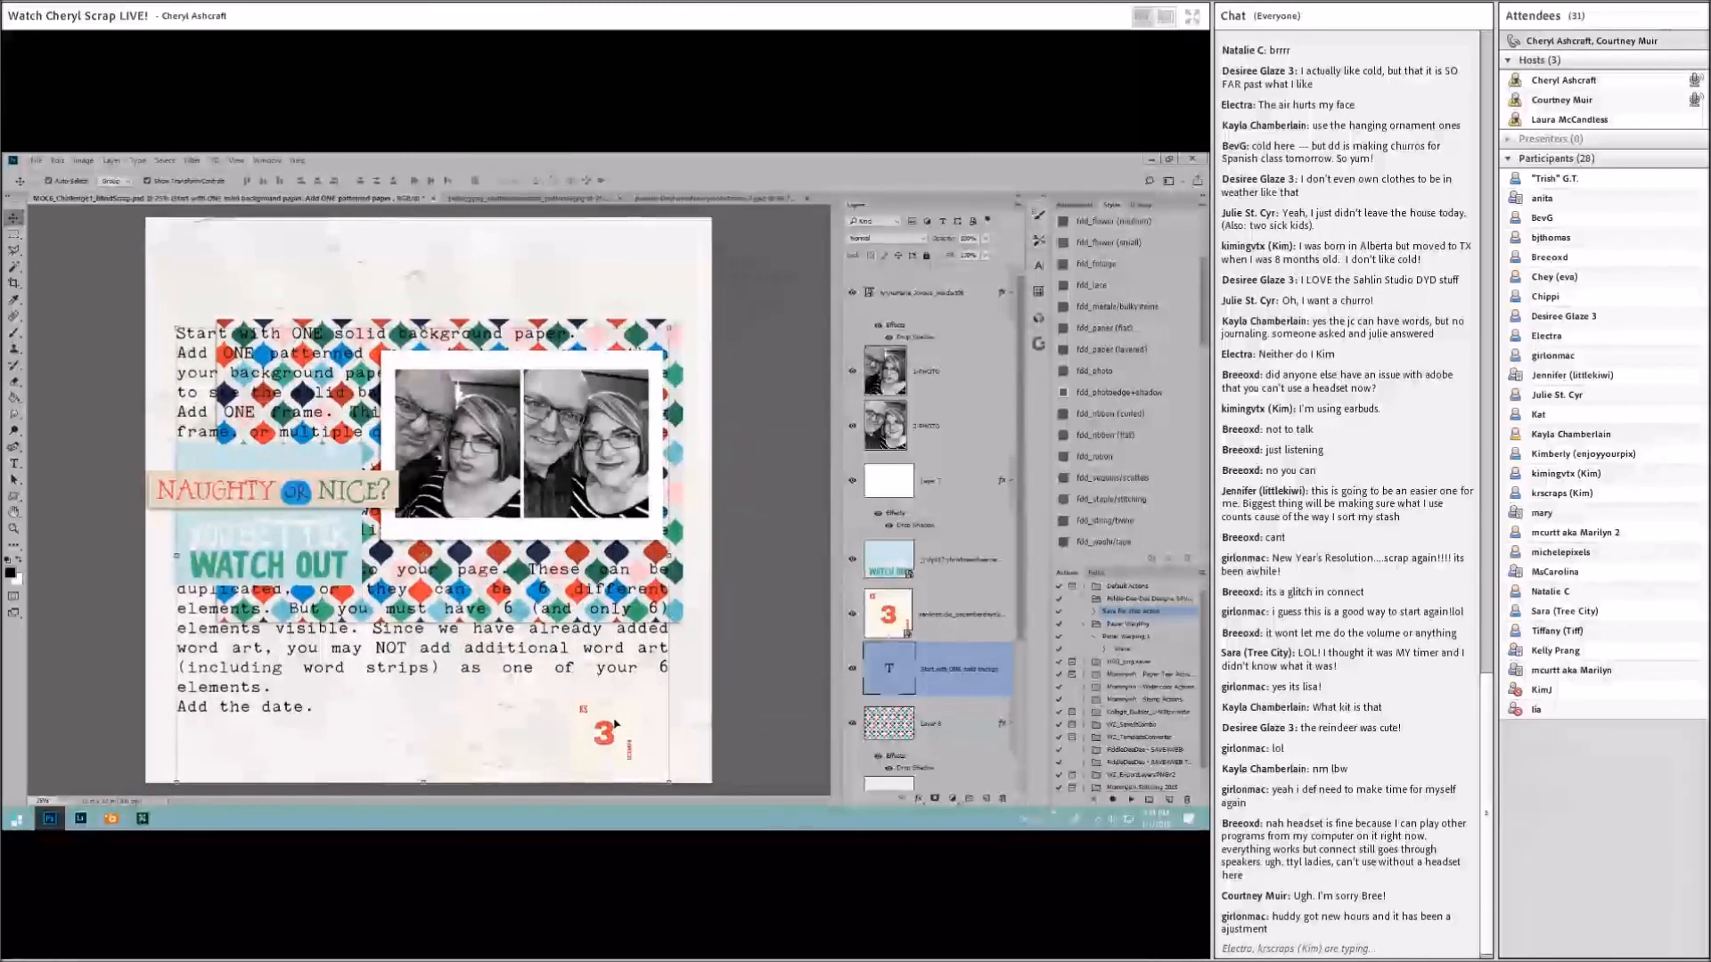
Step: Remove the December 3 date card from the page and hide the challenge instruction text
click(942, 611)
key(alt+bracketright)
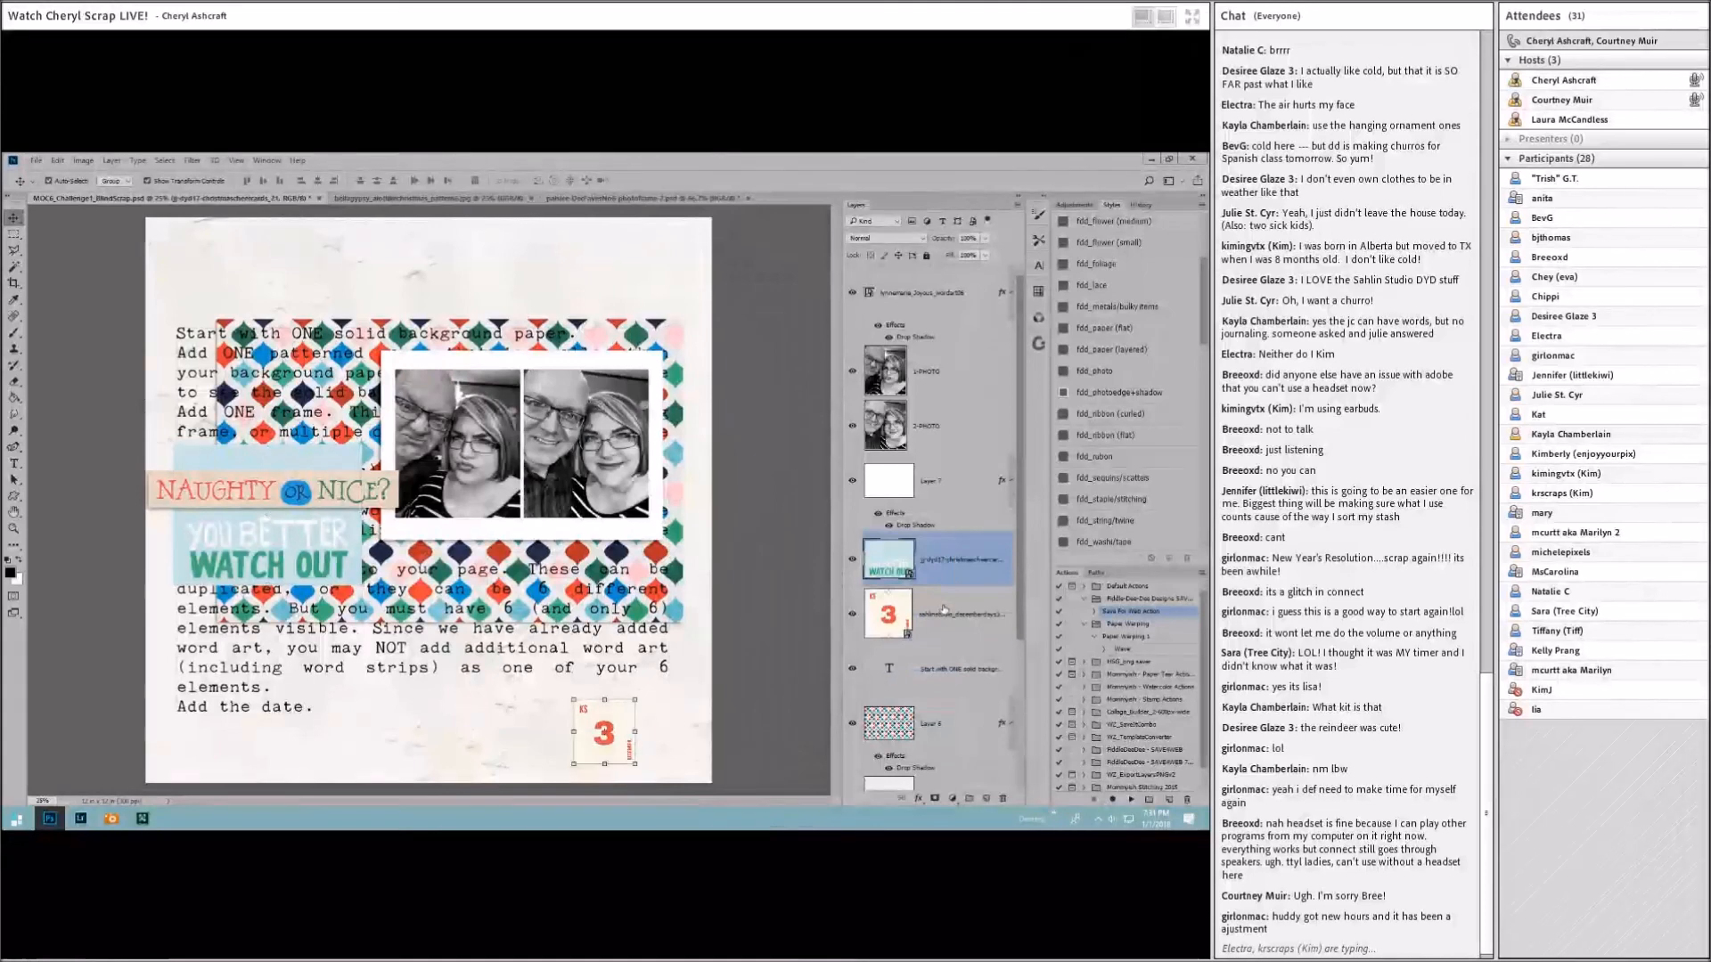
right_click(942, 611)
click(991, 238)
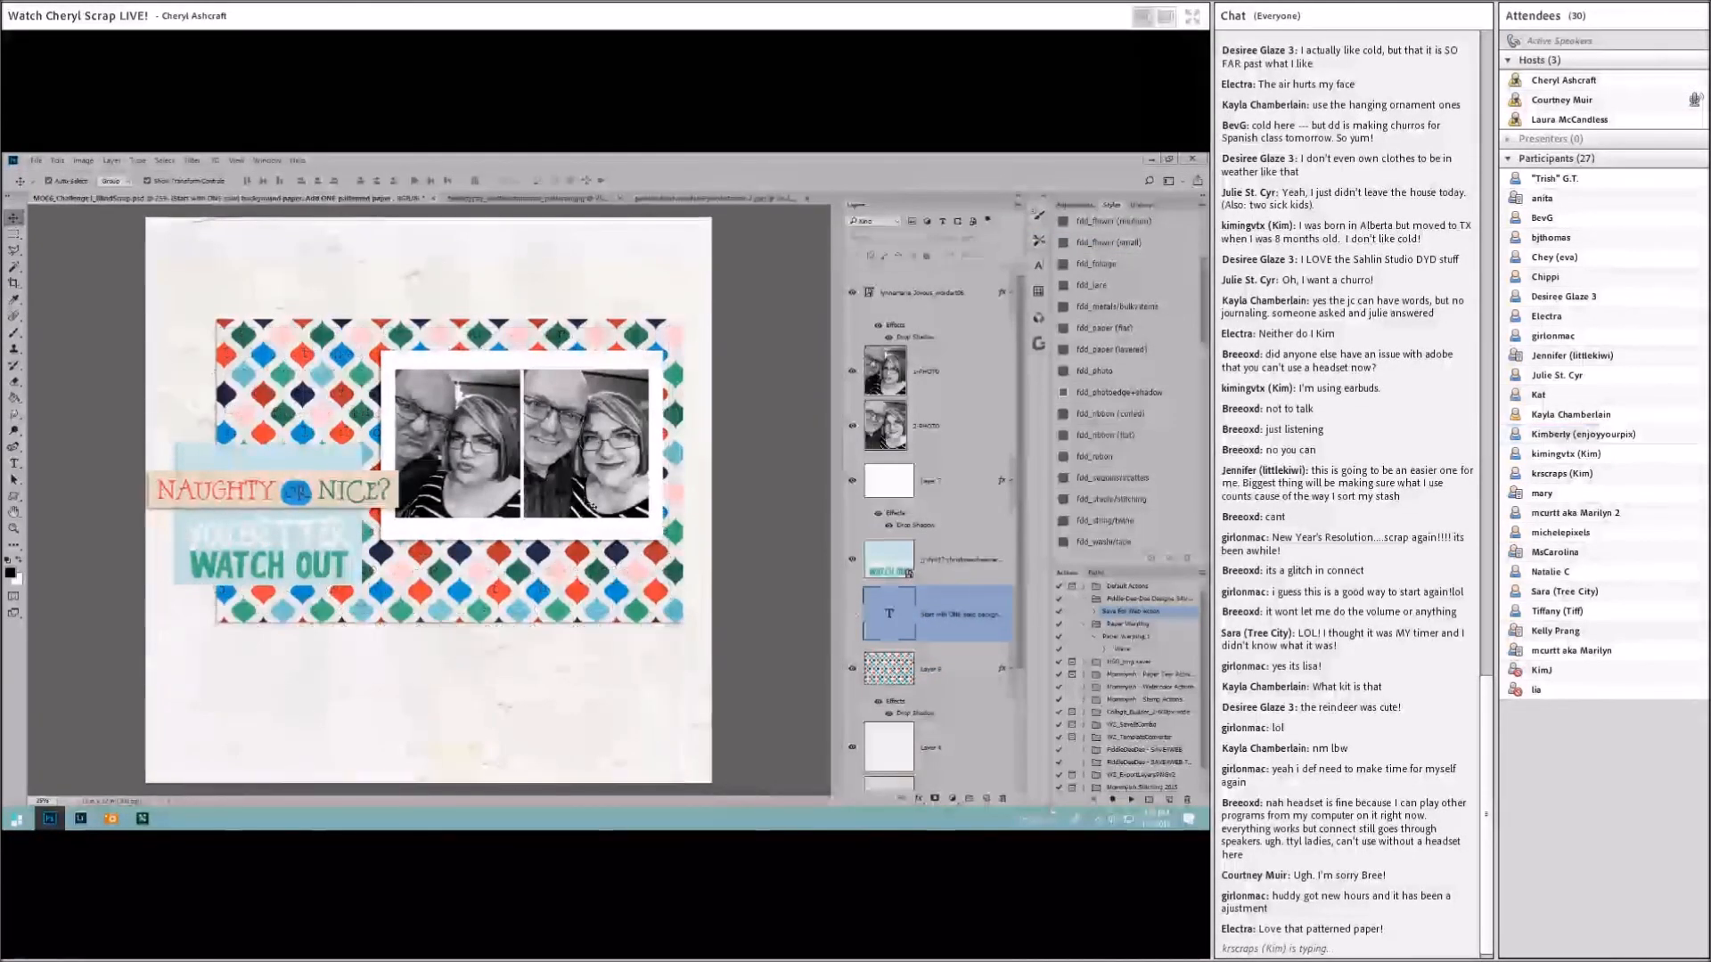
Step: Apply the fld_paper (layered) shadow style to the "You Better Watch Out" card
click(389, 497)
click(338, 455)
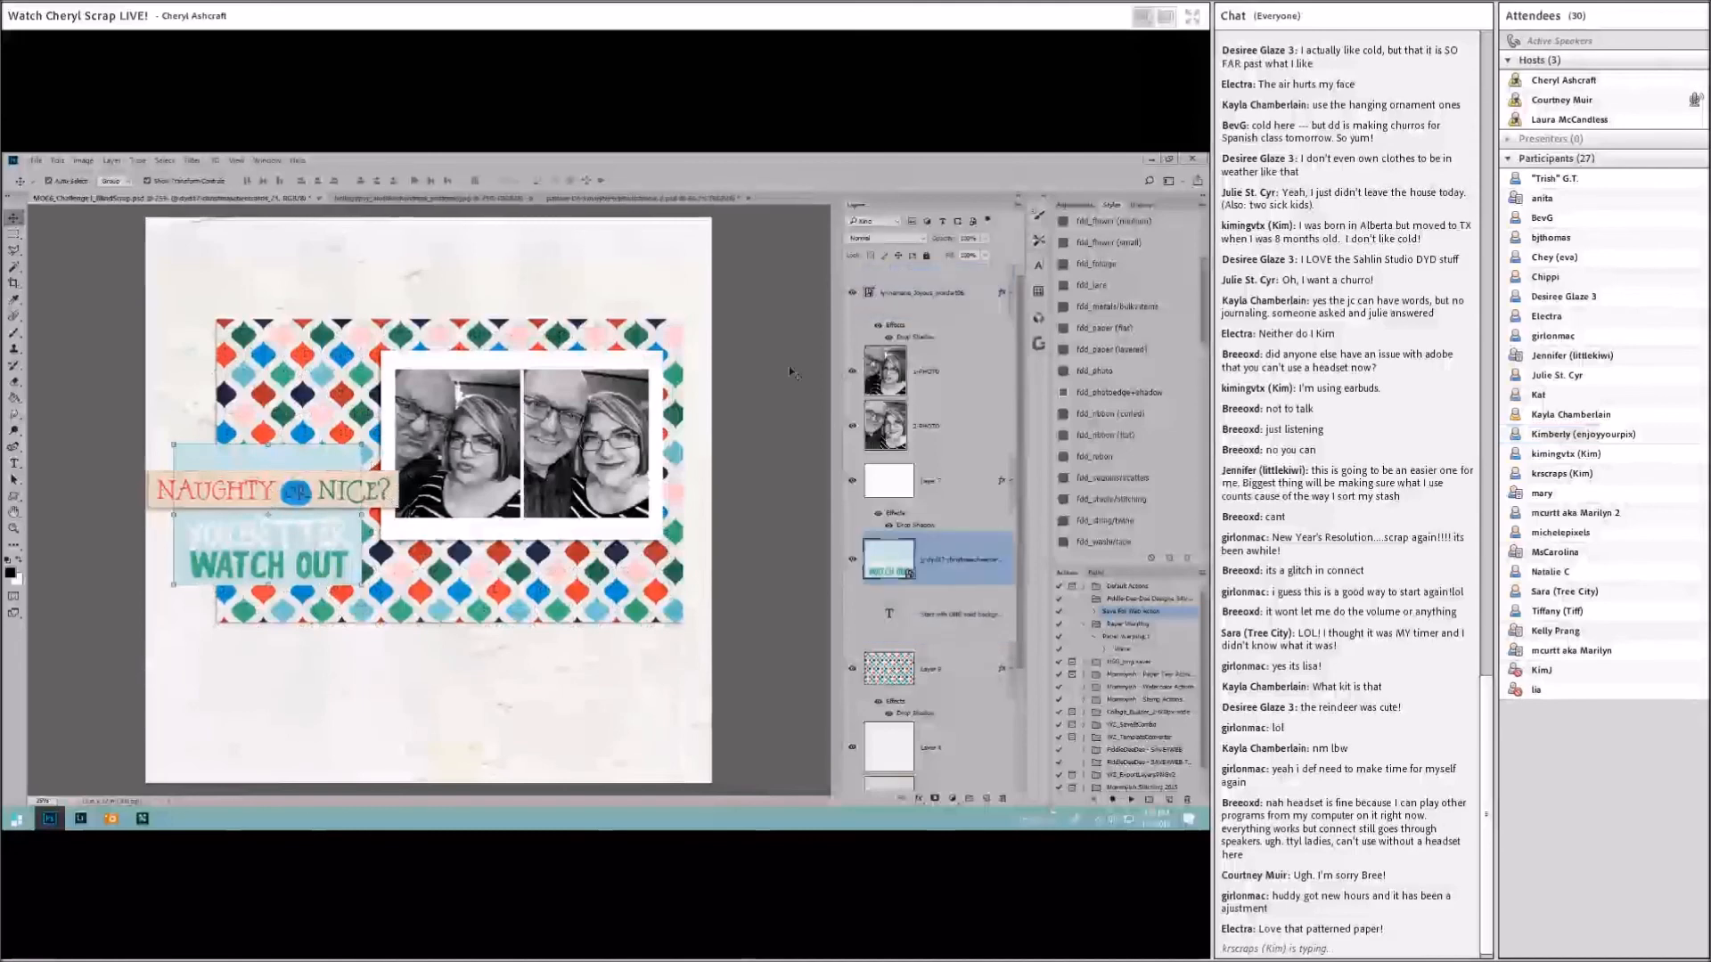
click(1114, 343)
Step: Reposition the "Naughty or Nice?" word art over the photo frame's lower edge and the "You Better Watch Out" card just below it
mouse_move(343, 452)
mouse_down()
mouse_move(369, 424)
mouse_move(370, 443)
mouse_up()
key(ctrl+t)
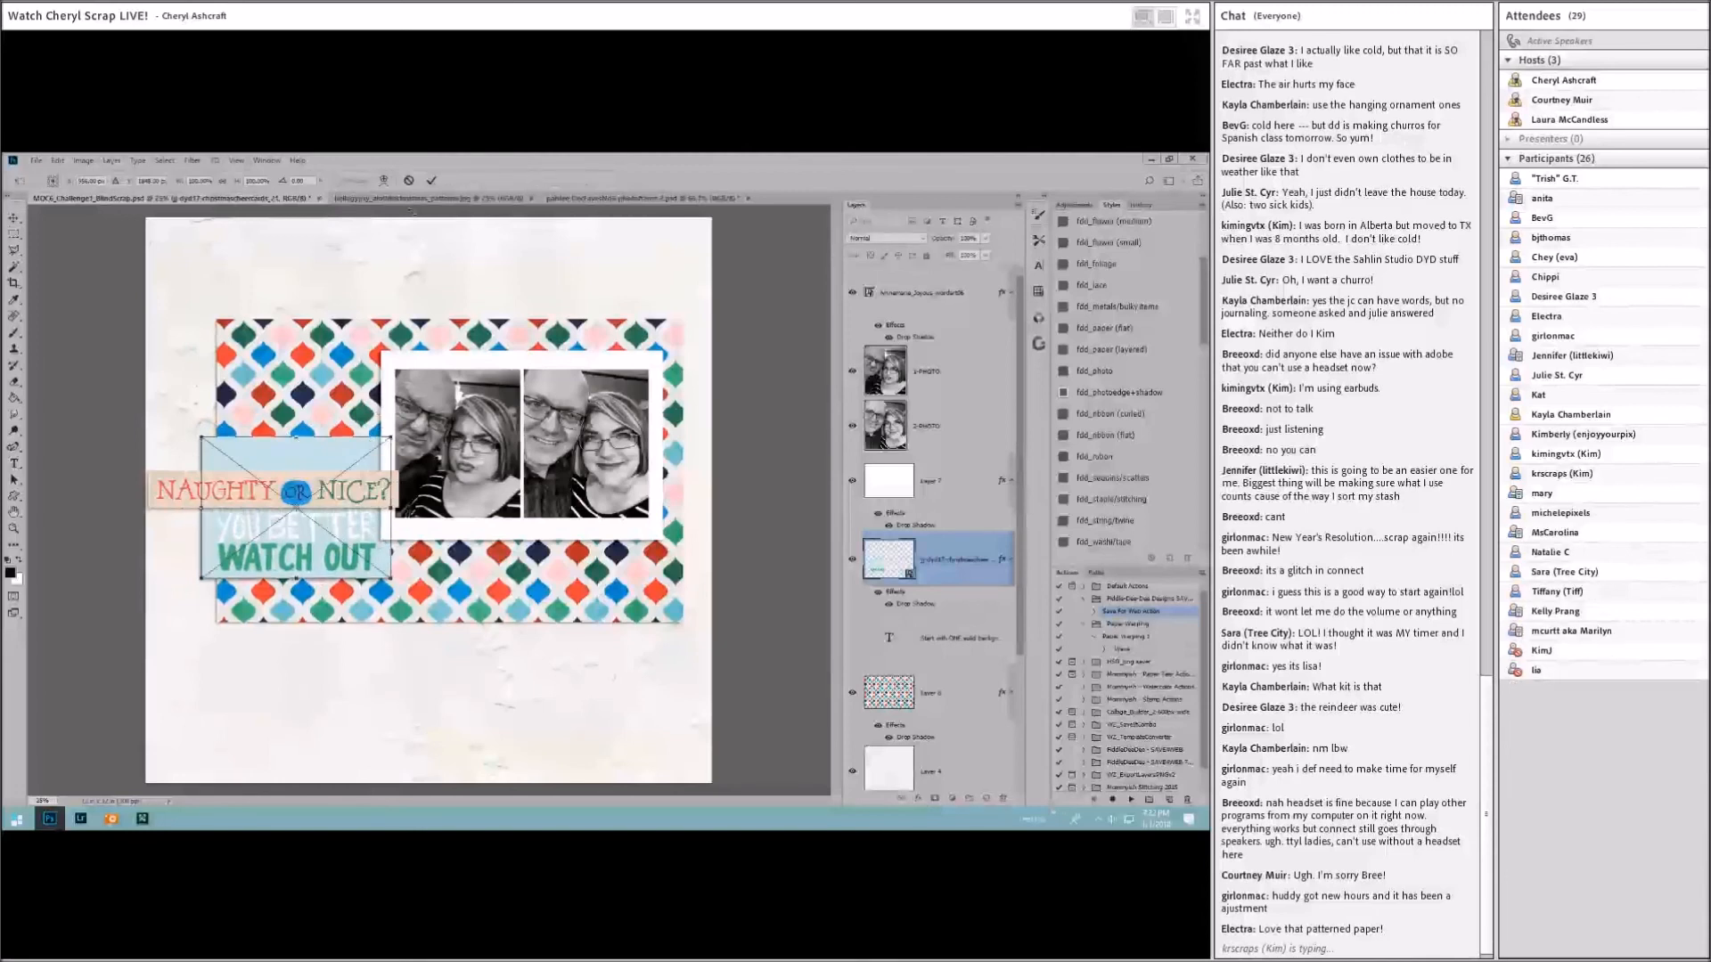
click(432, 180)
drag(353, 468, 637, 547)
drag(325, 495, 499, 550)
Step: Scale the patterned paper, photo frame, word art and card down together into a smaller cluster on the page's right half
click(318, 455)
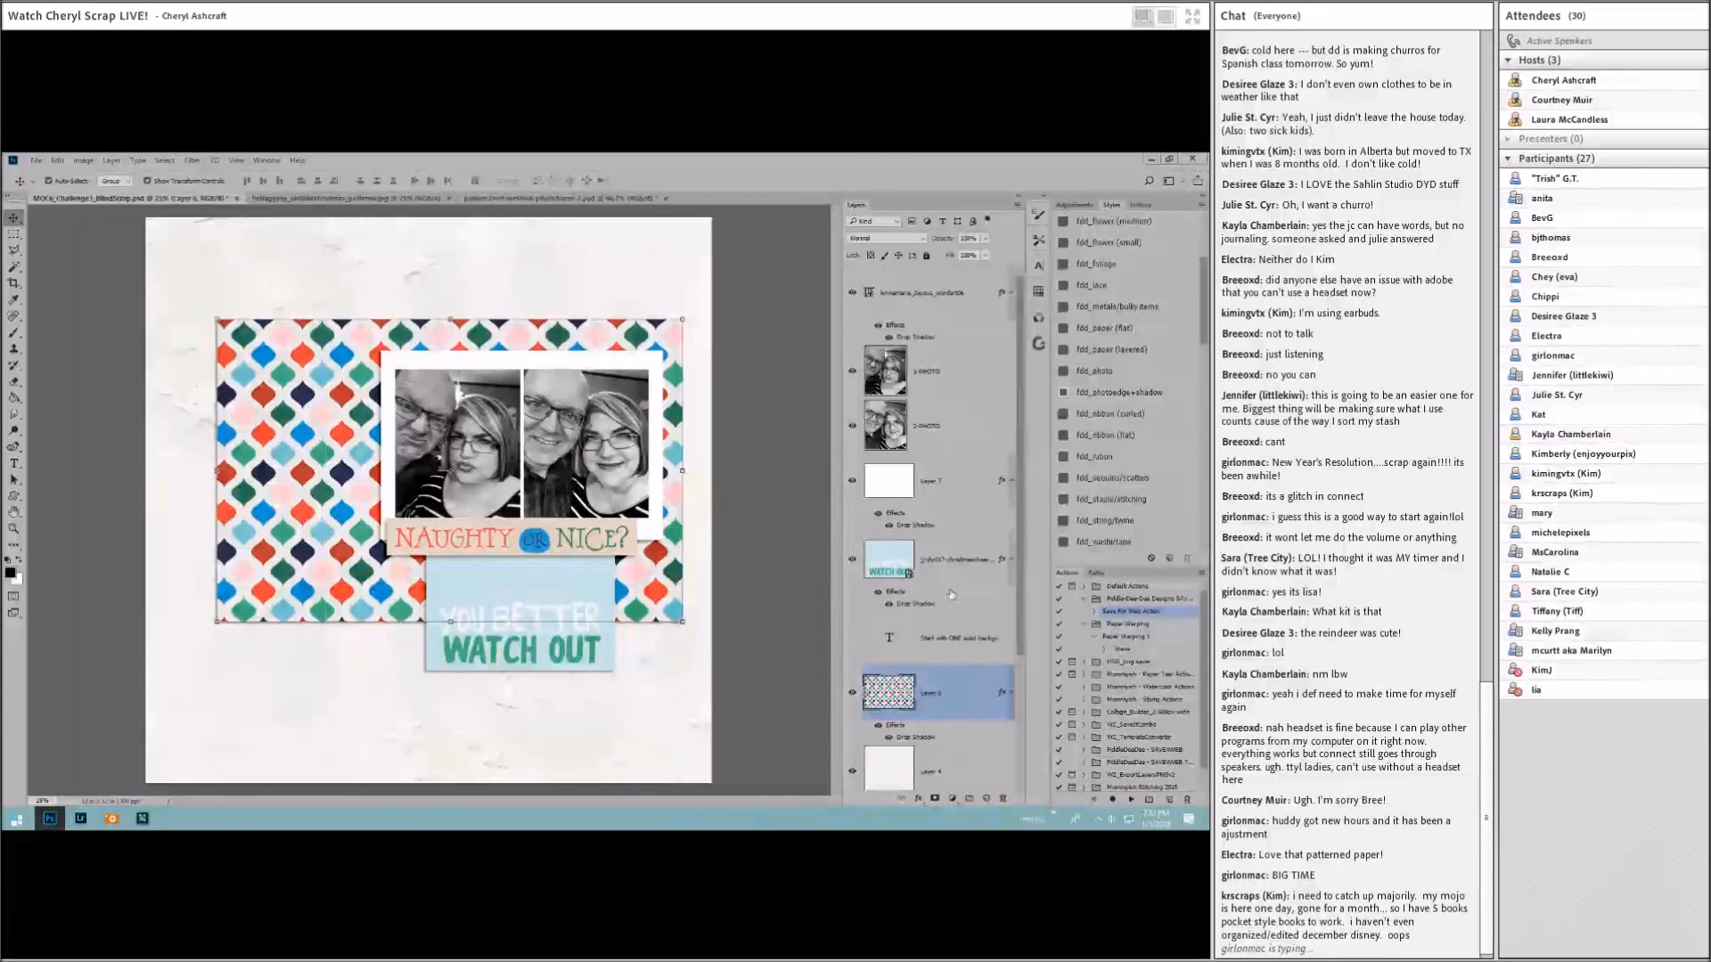
shift+click(936, 306)
drag(681, 318, 659, 386)
click(559, 183)
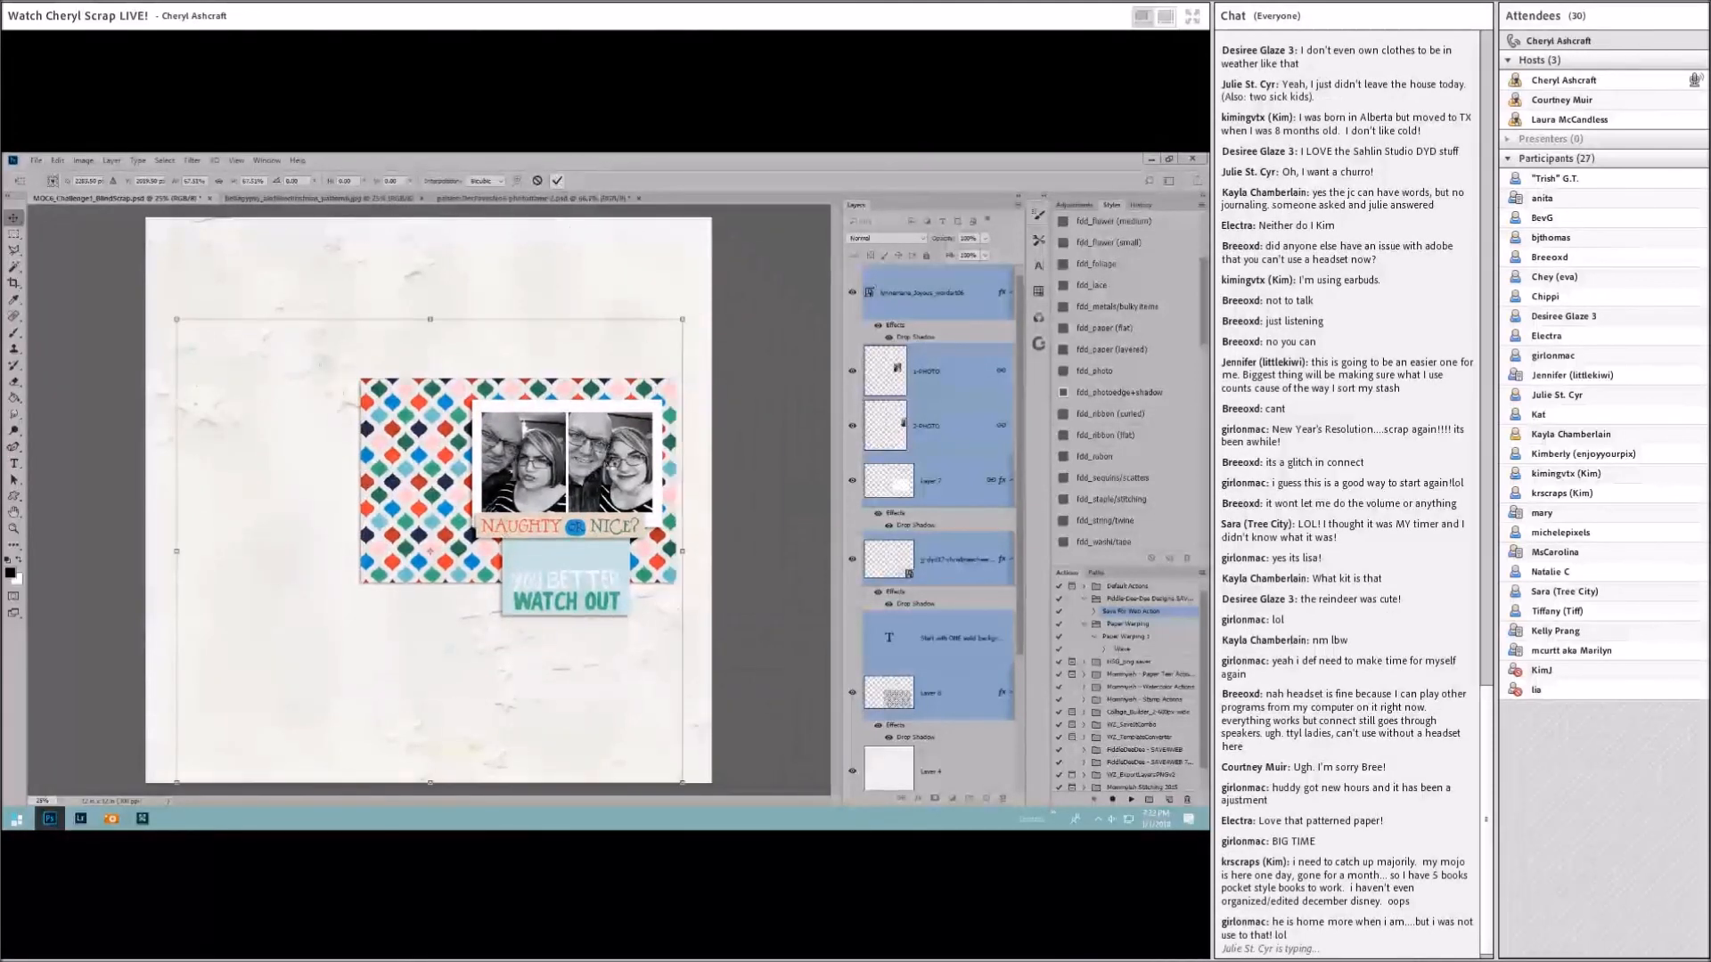
Step: Switch to ACDSee and browse the light-bulb alphabet and the numbered December date cards for further elements
click(610, 563)
click(111, 818)
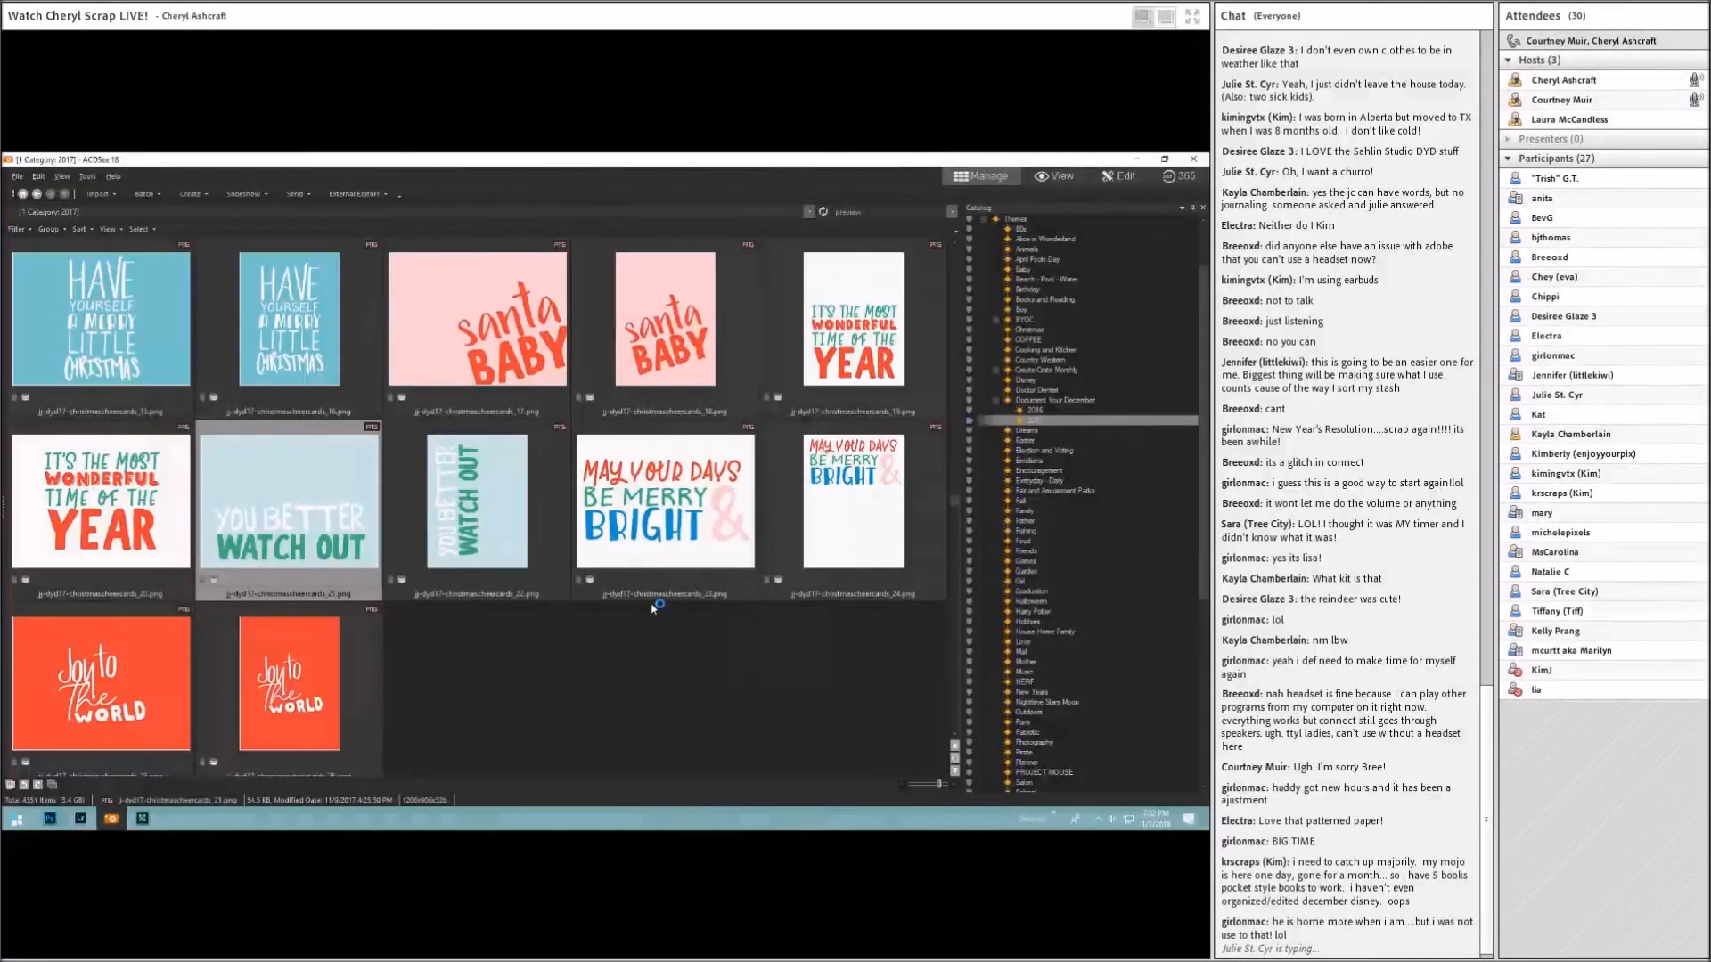
scroll(655, 606, down, 15)
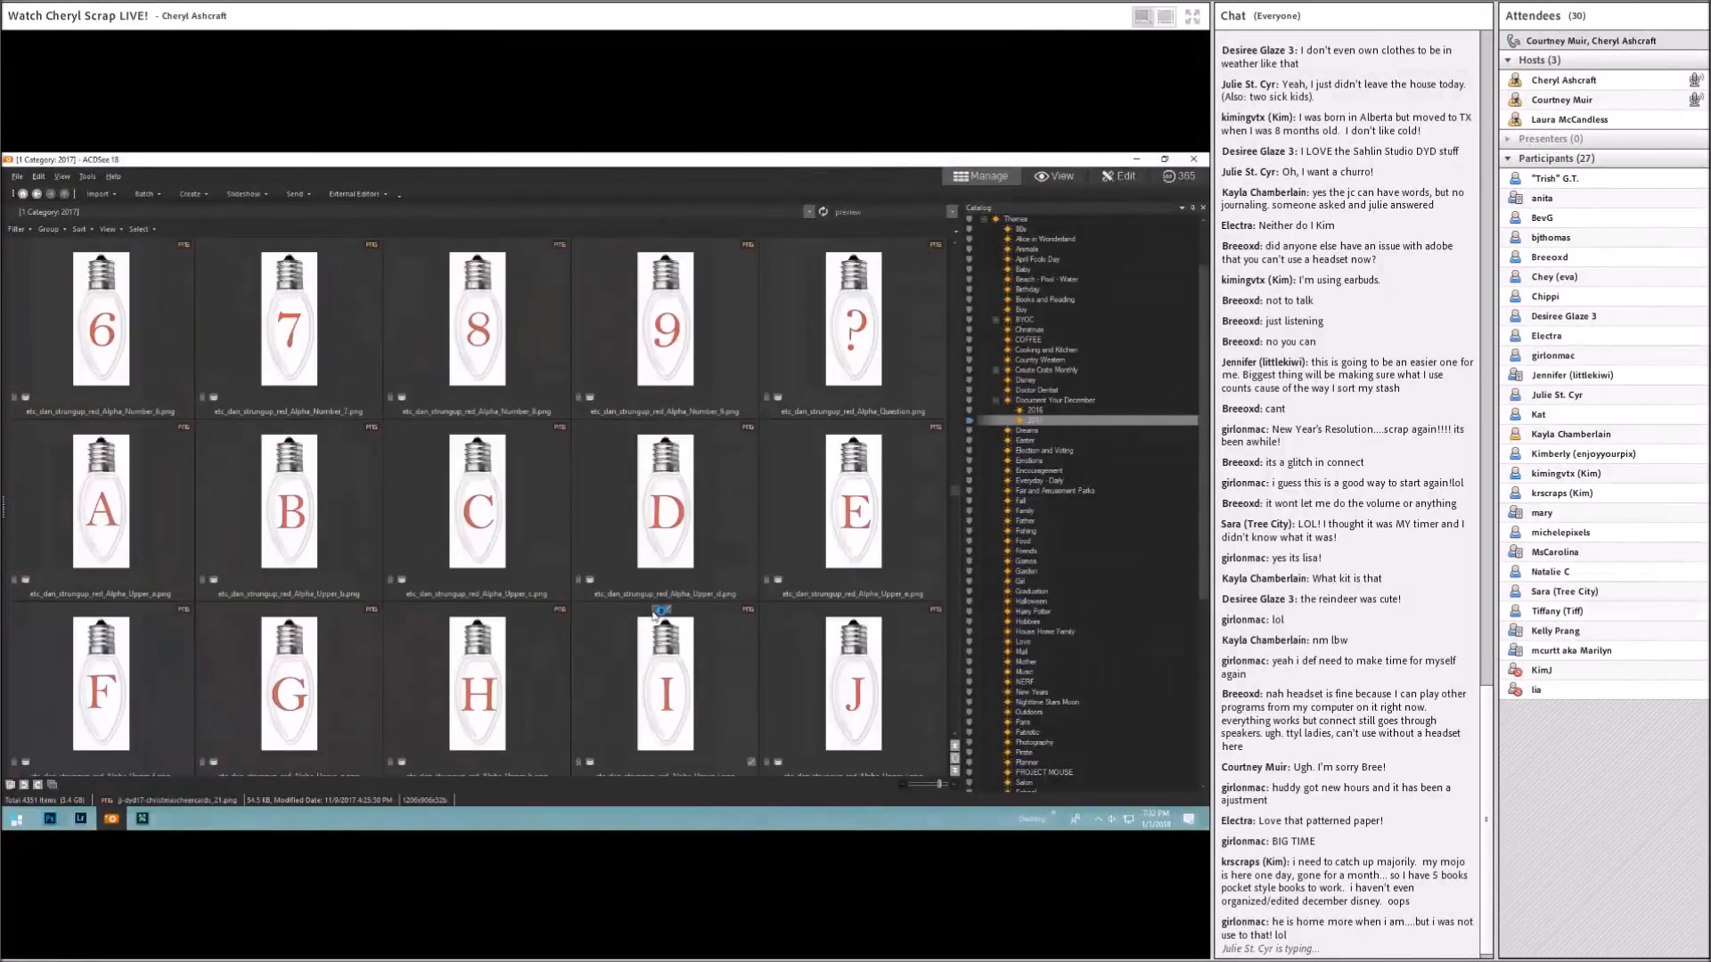
mouse_move(954, 488)
mouse_down()
mouse_move(961, 722)
mouse_move(961, 695)
mouse_up()
scroll(722, 658, up, 4)
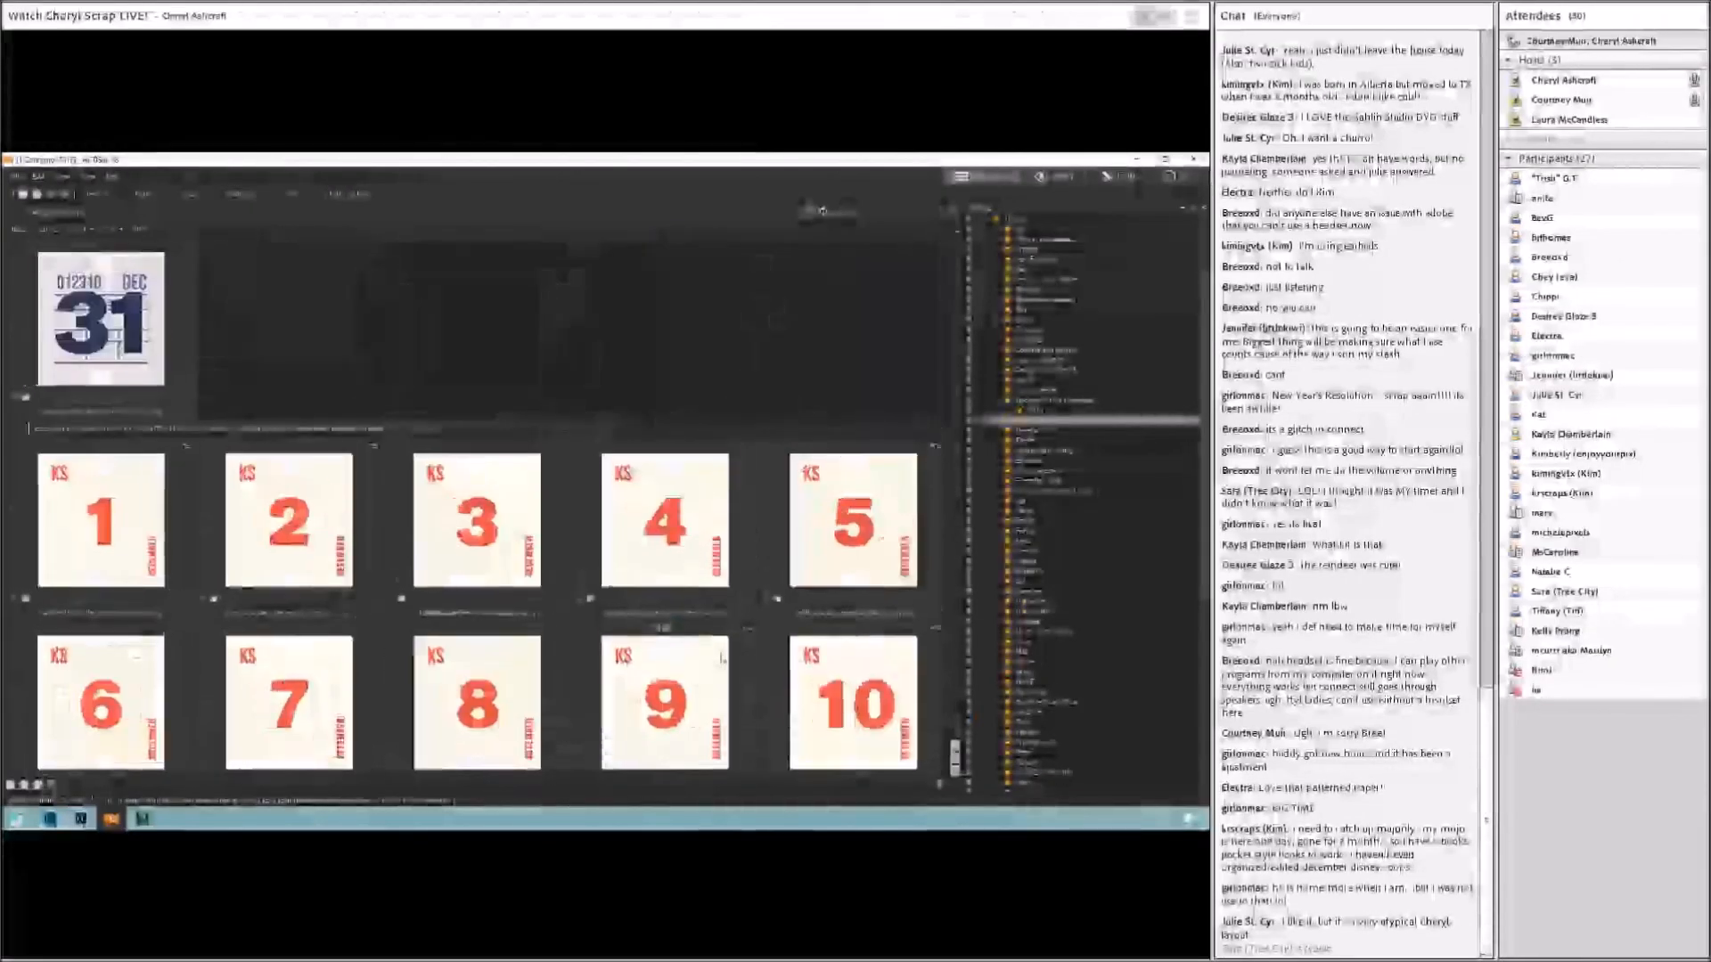
scroll(723, 659, up, 12)
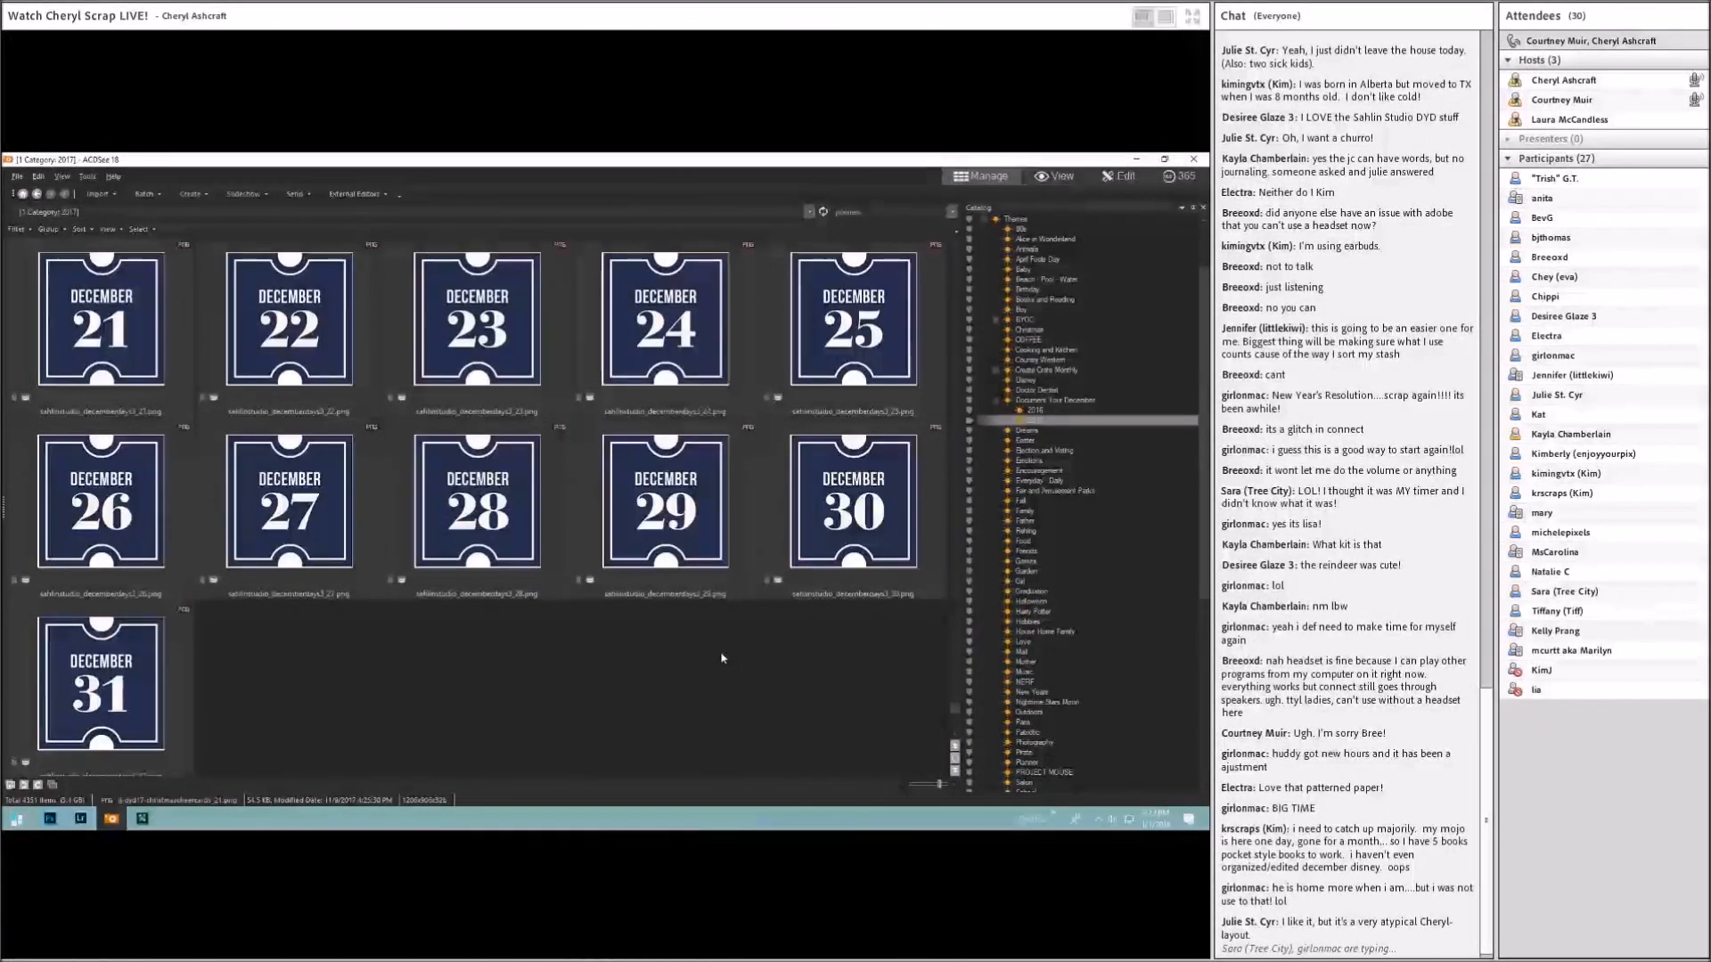
scroll(723, 659, up, 10)
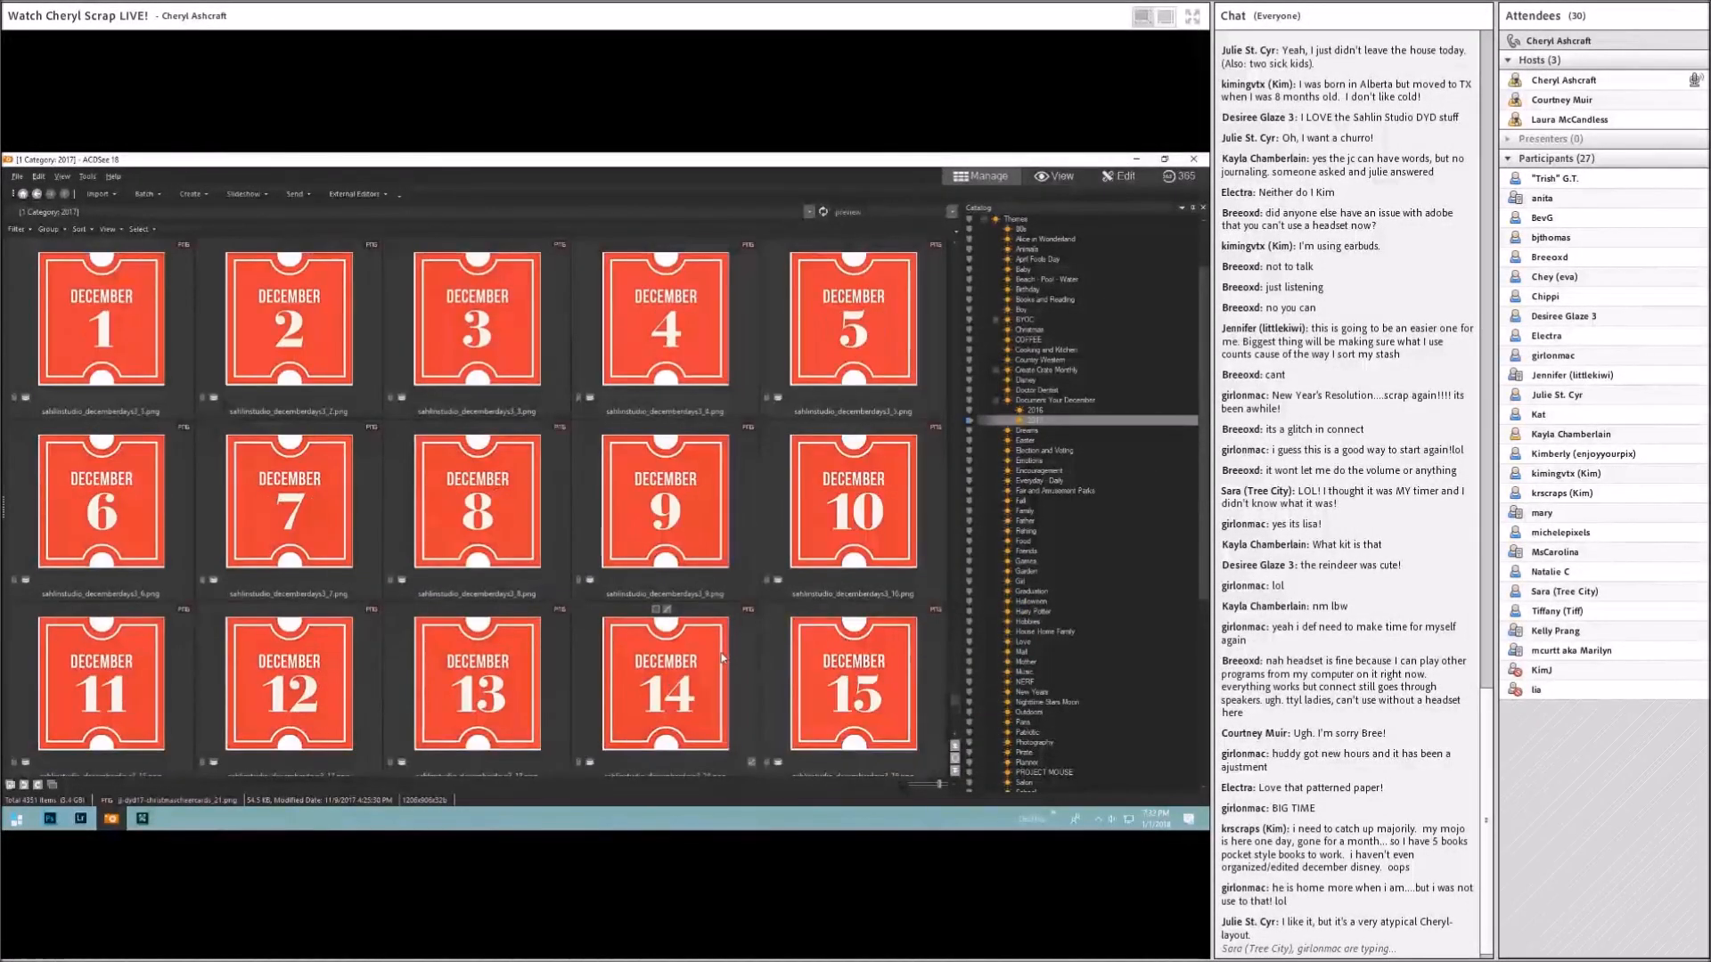
Step: Place the red star washi tape from the Sahlin Studio December kit above the photo frame and bring it to the front
scroll(723, 658, up, 3)
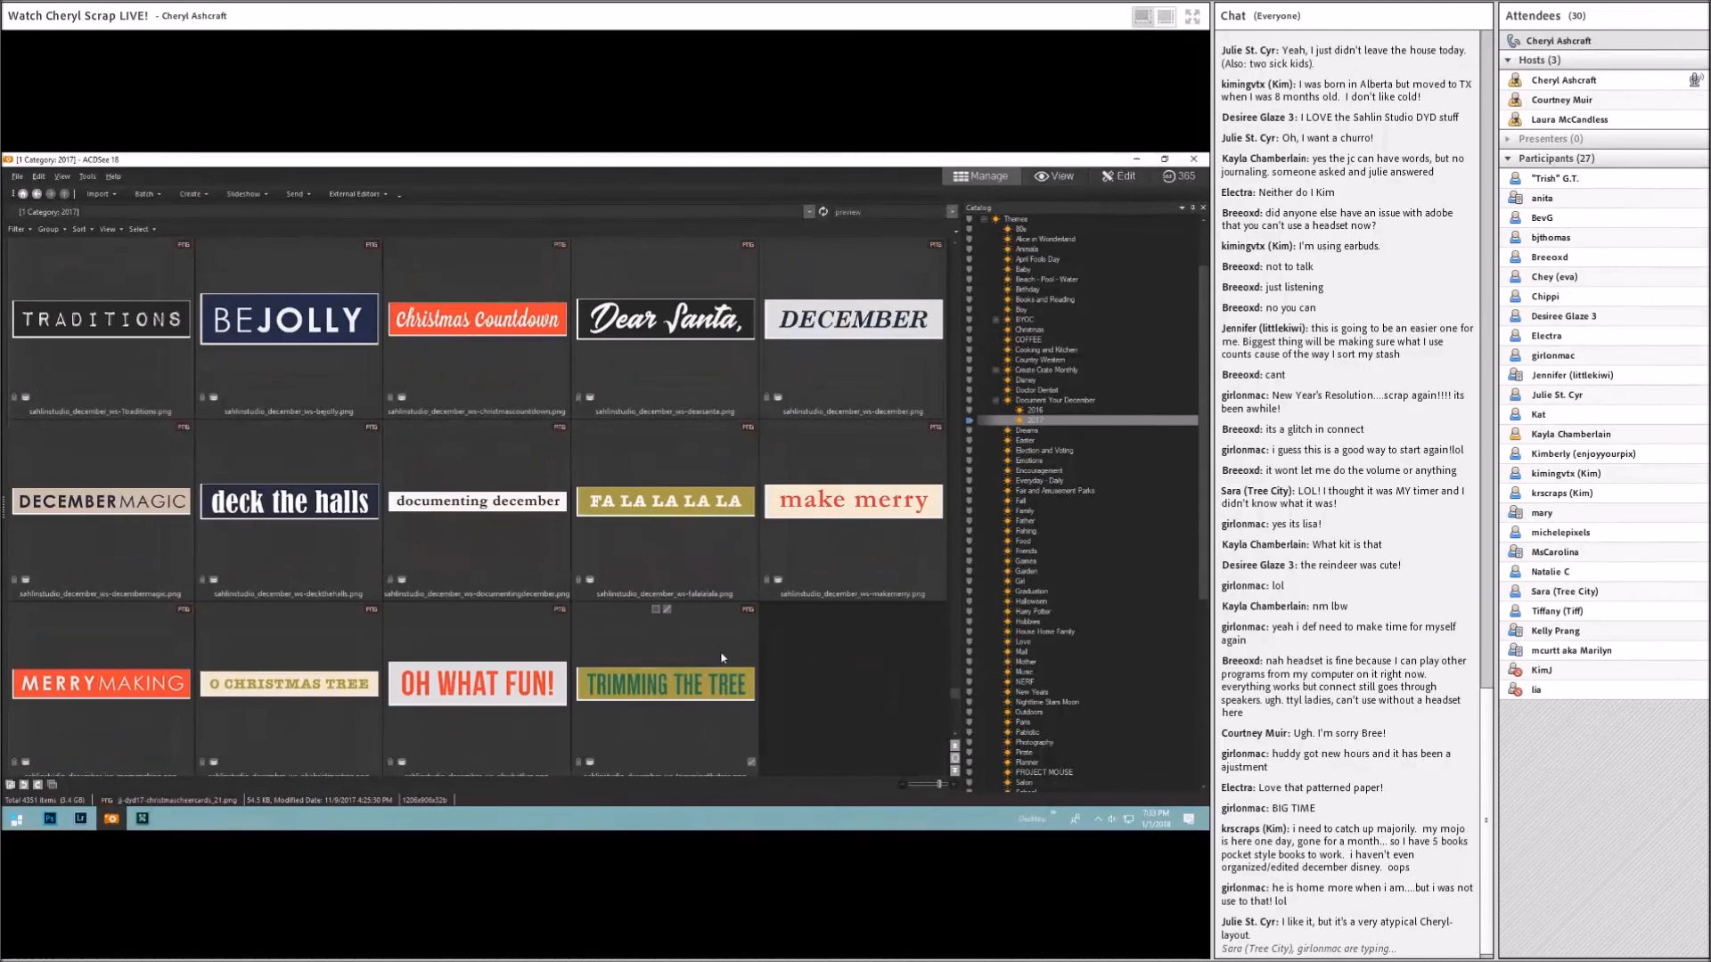
scroll(723, 658, up, 2)
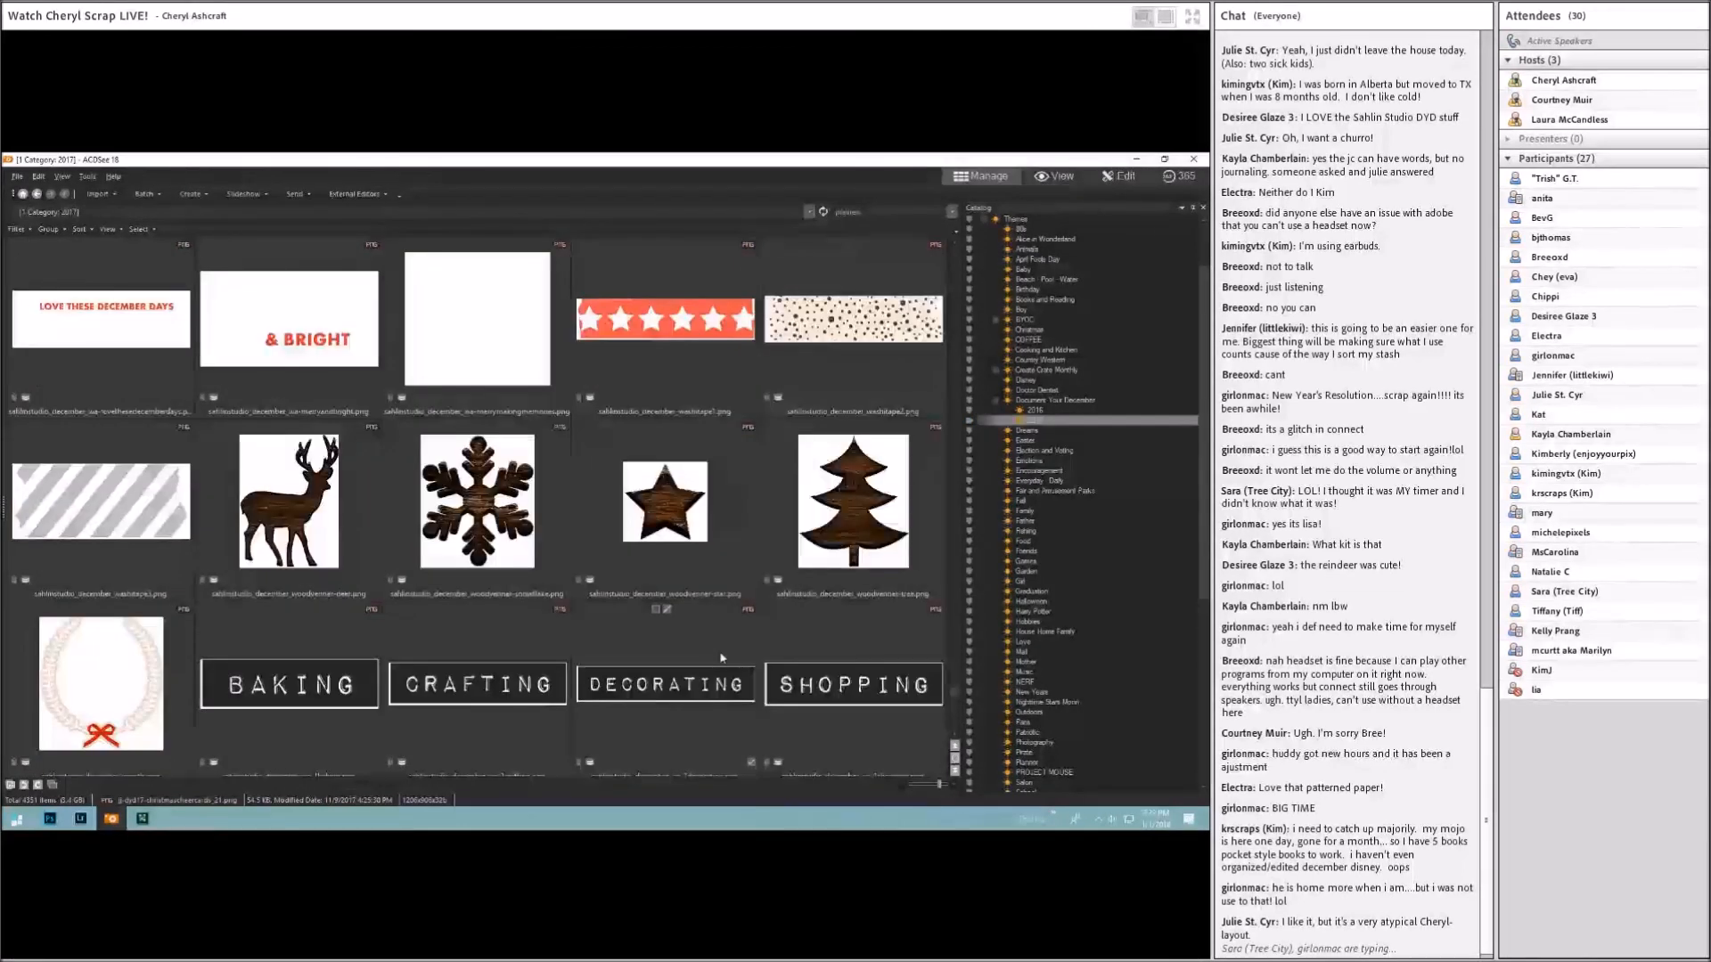
scroll(722, 659, down, 1)
scroll(722, 658, up, 2)
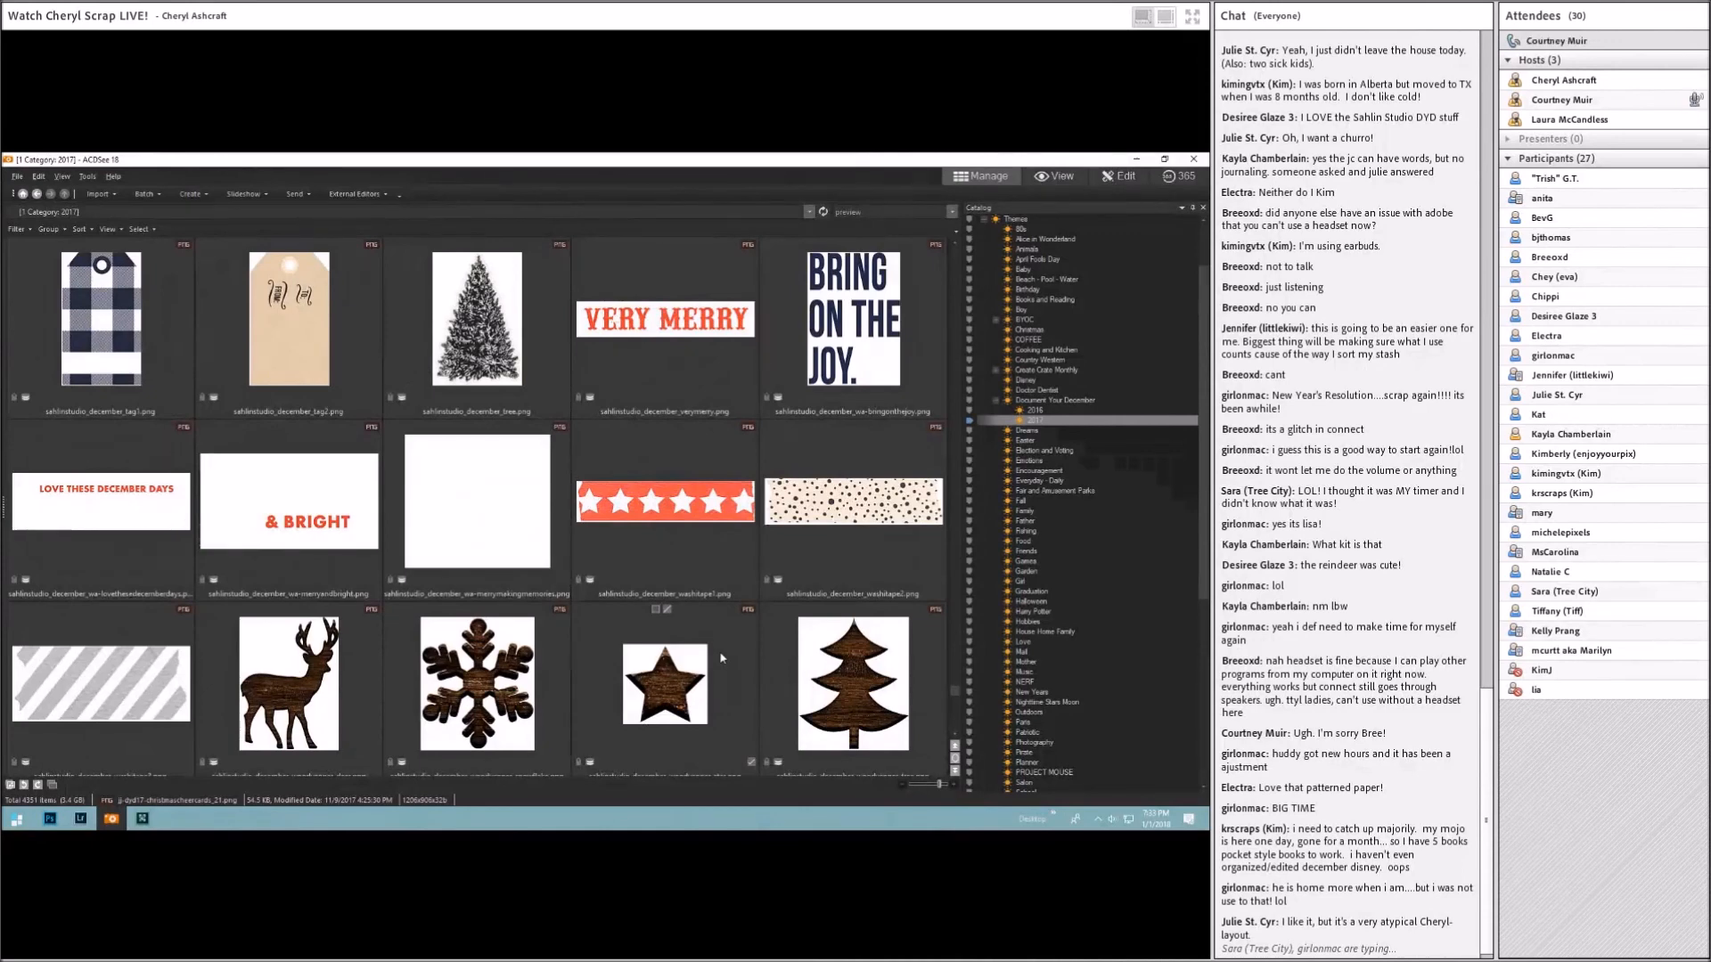
click(673, 571)
drag(60, 828, 595, 392)
right_click(597, 391)
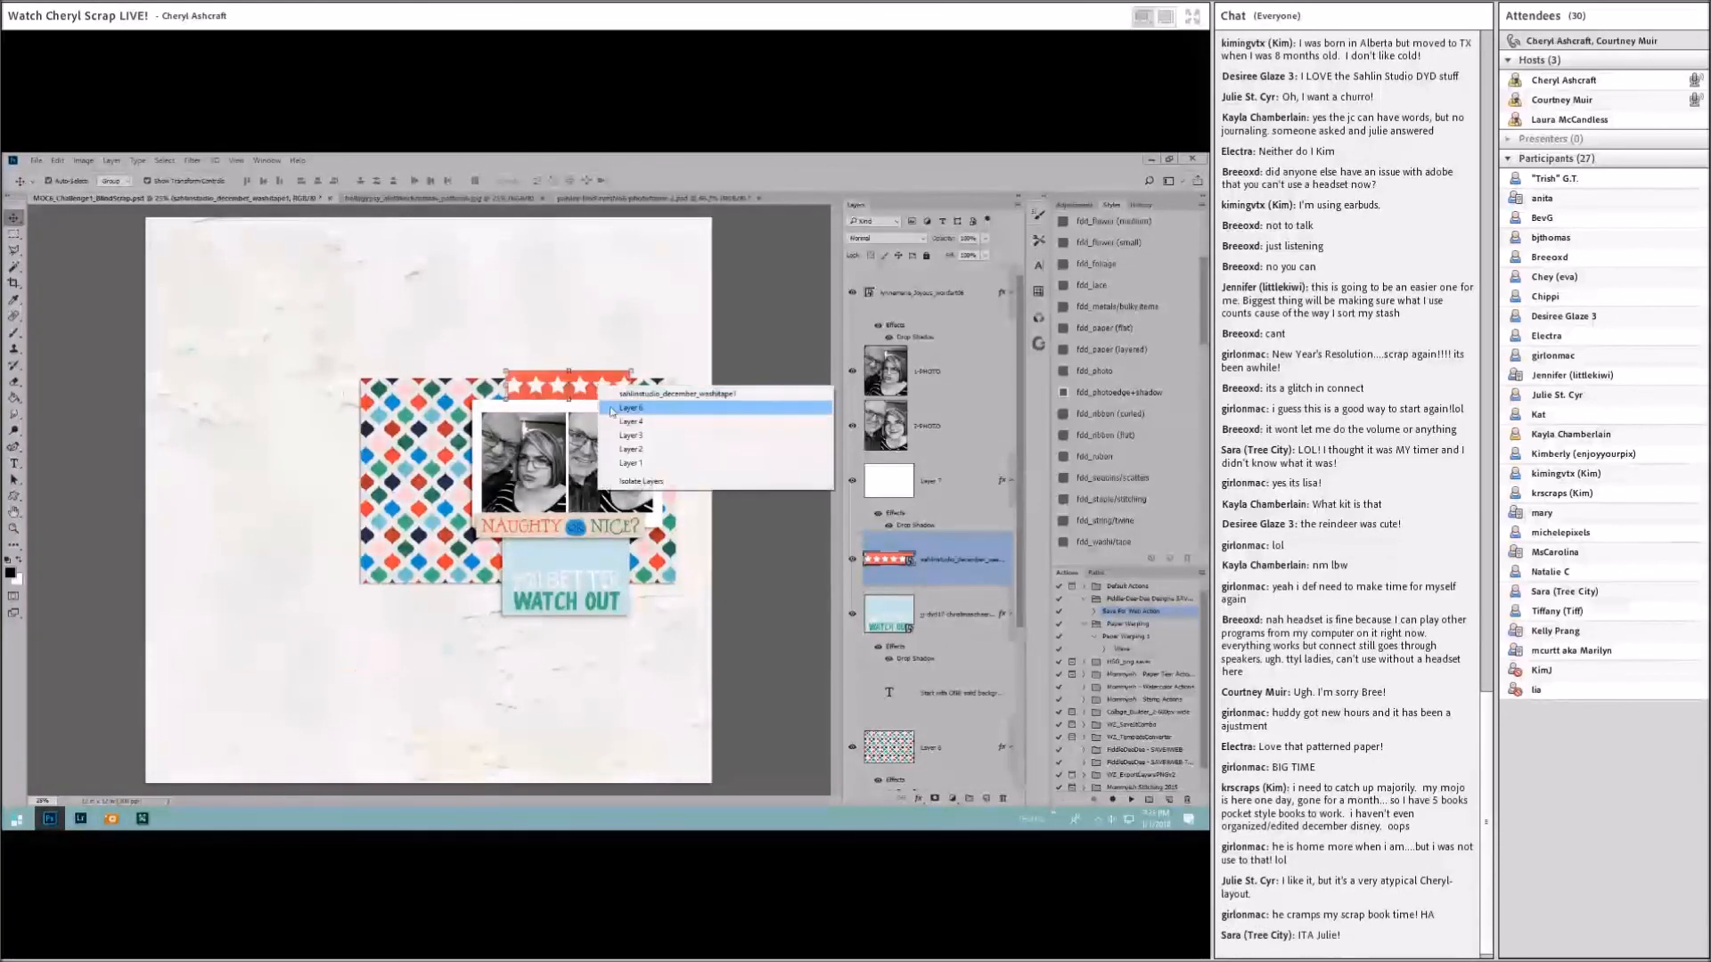
click(593, 381)
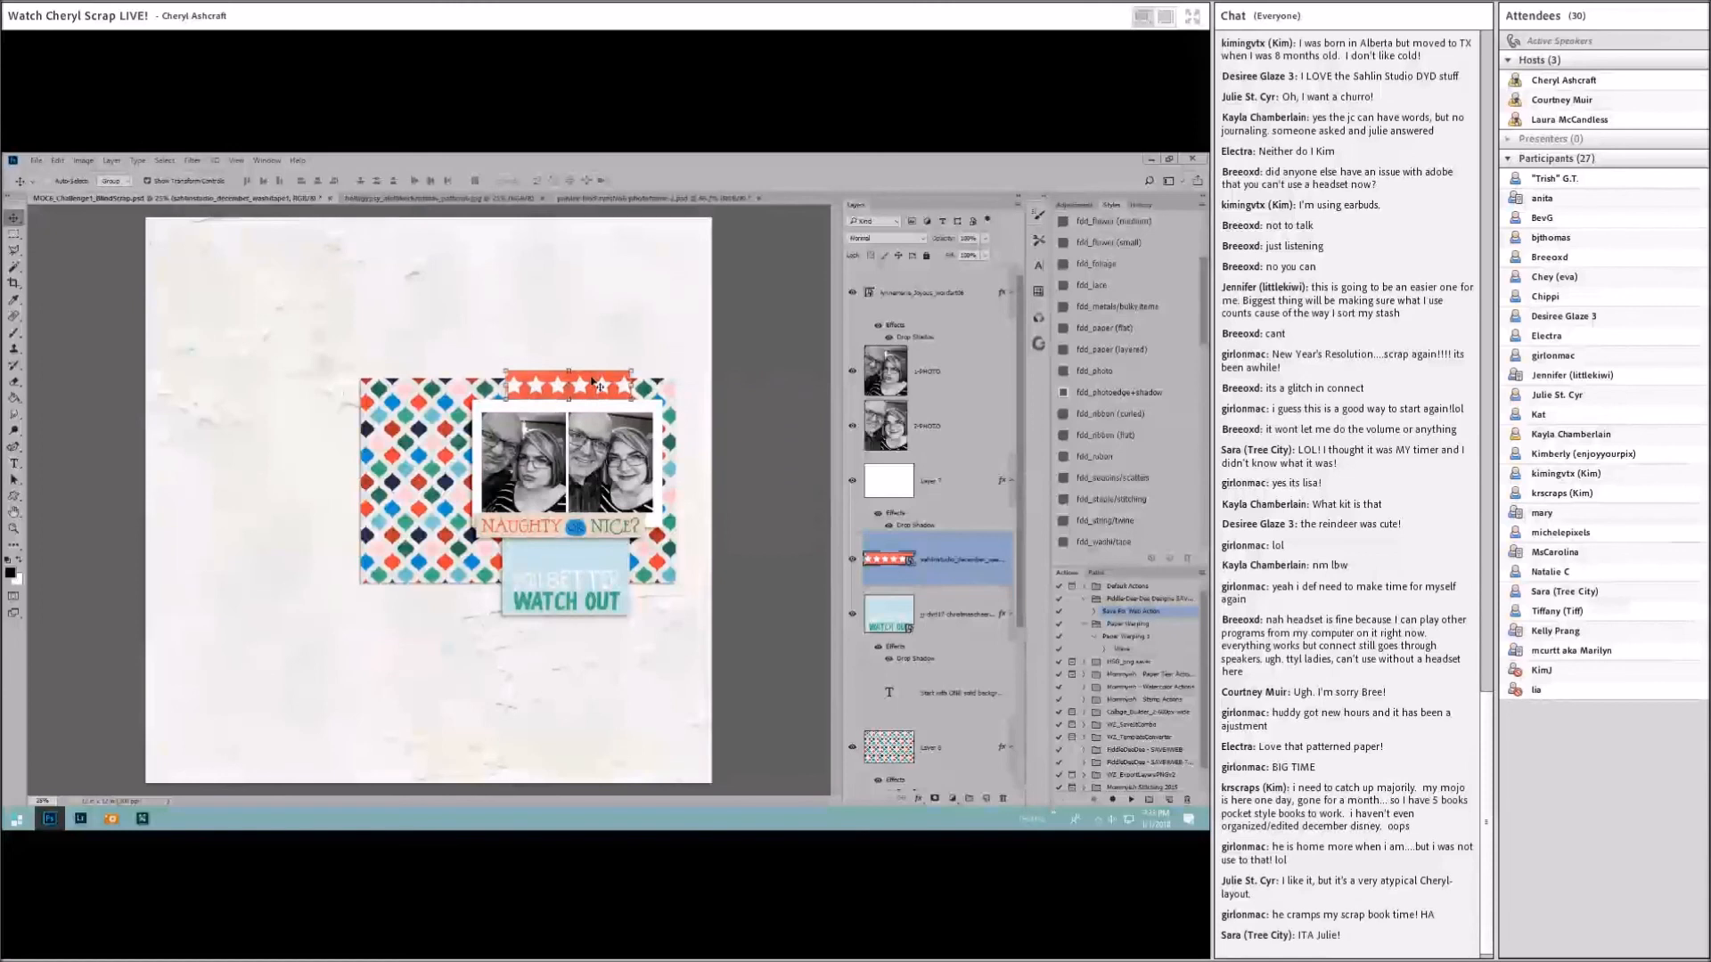
key(ctrl+shift+bracketright)
Step: Shrink the star washi tape, apply the fld_washi/tape style, and move it onto the photo frame's top edge
drag(631, 373, 587, 387)
click(431, 180)
scroll(1066, 456, down, 1)
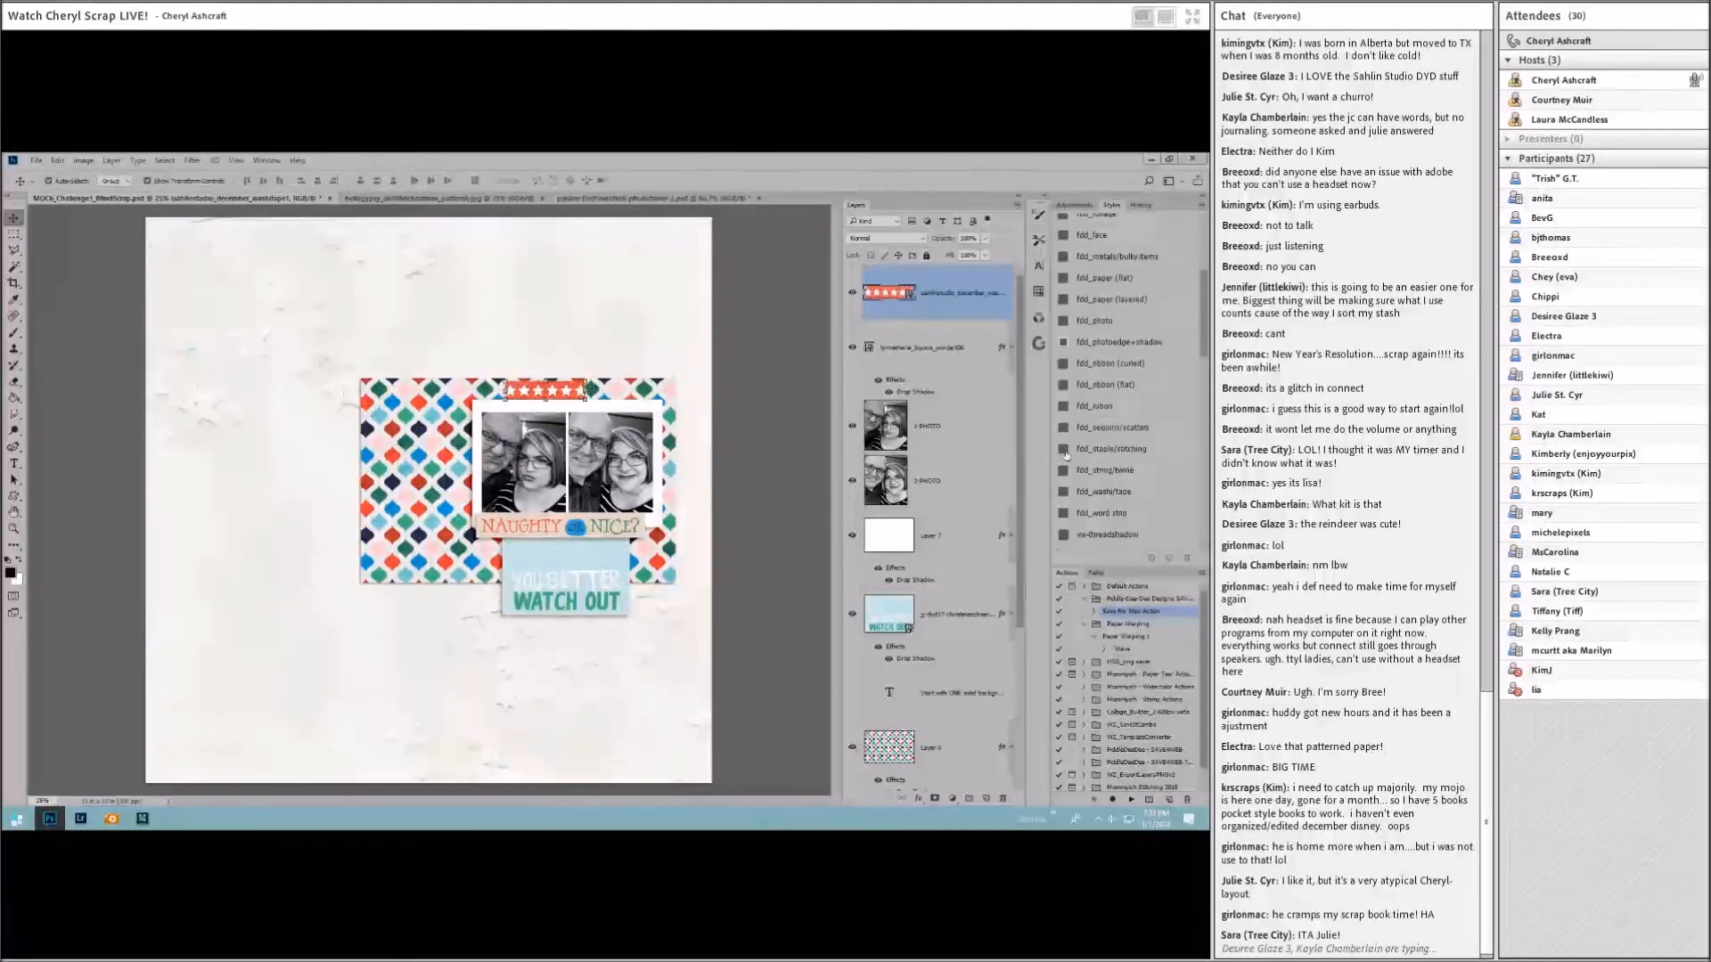
click(1118, 491)
drag(572, 392, 616, 402)
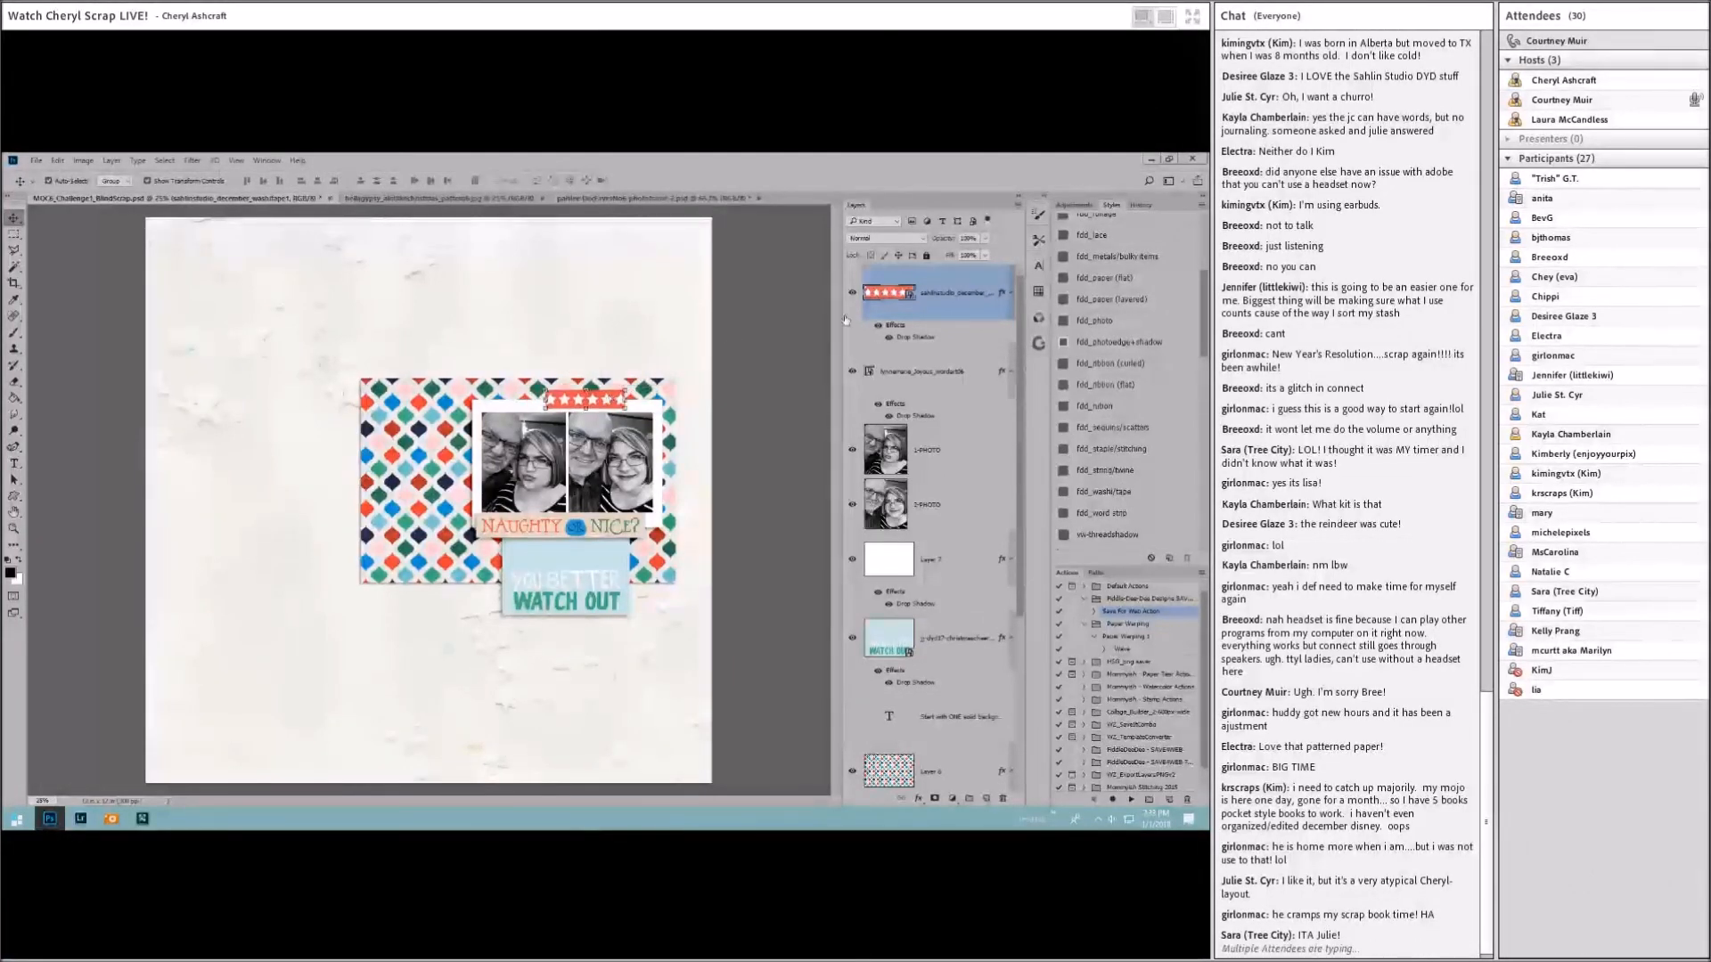
Step: Add the sahlinstudio_december_sequins strip from ACDSee along the photo cluster's right edge in the Photoshop layout and apply the fdd_sequins/scatters style
click(111, 818)
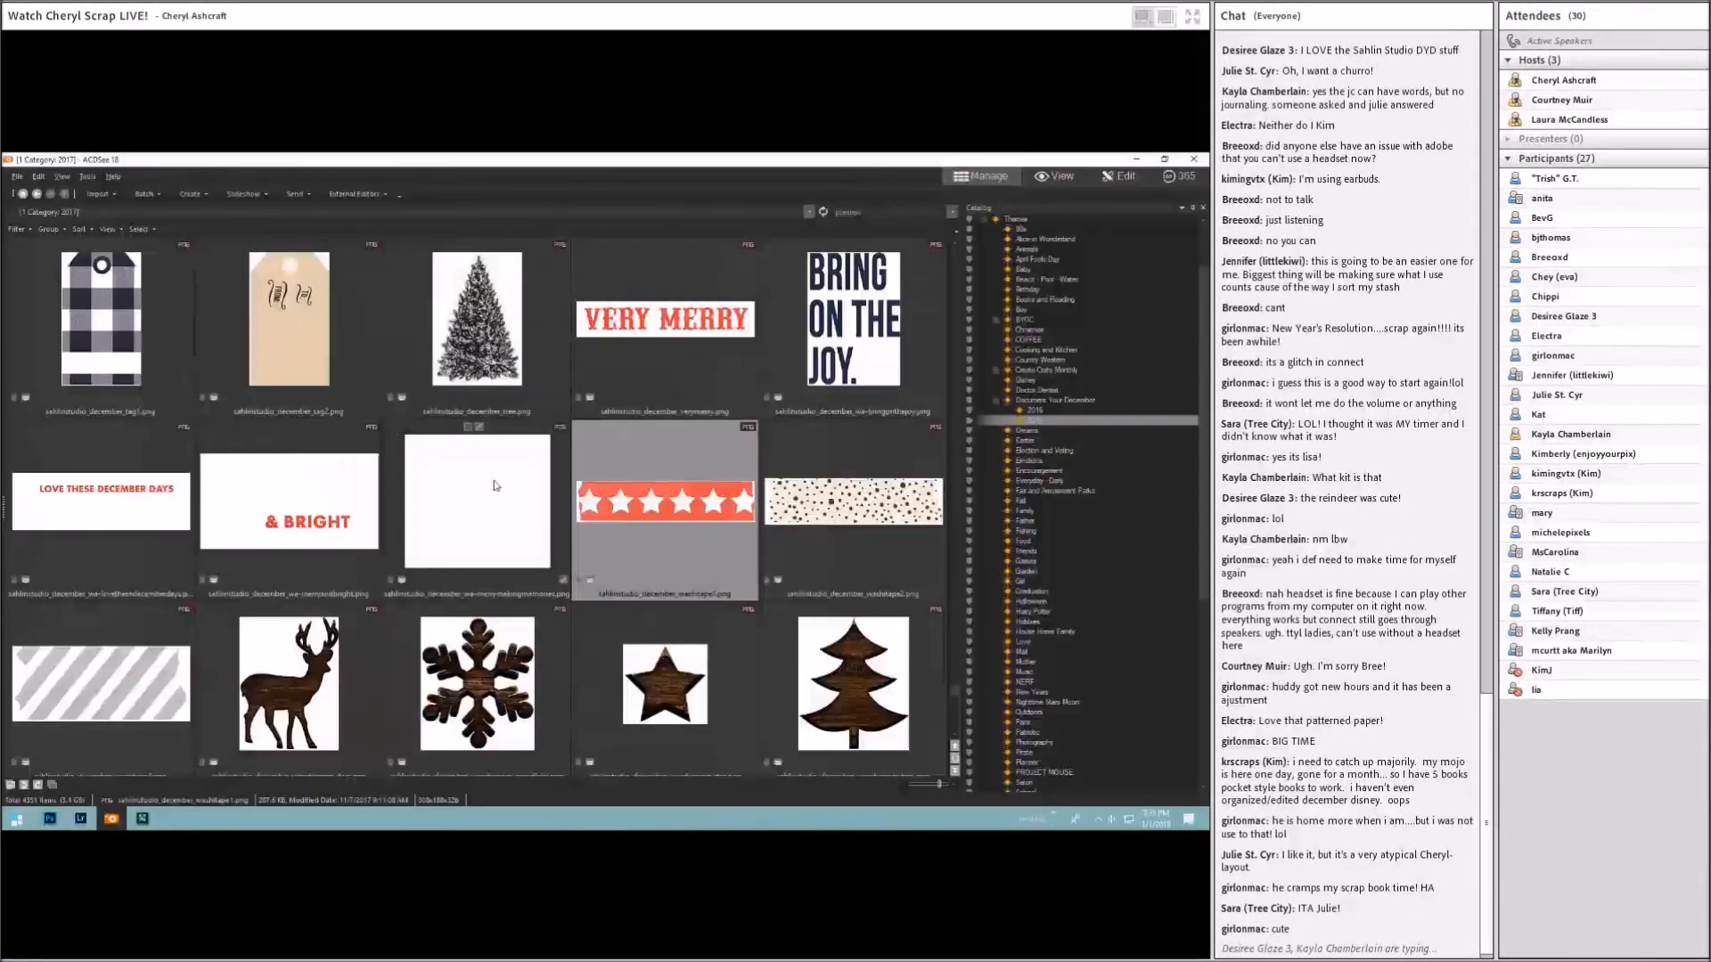
scroll(472, 499, up, 3)
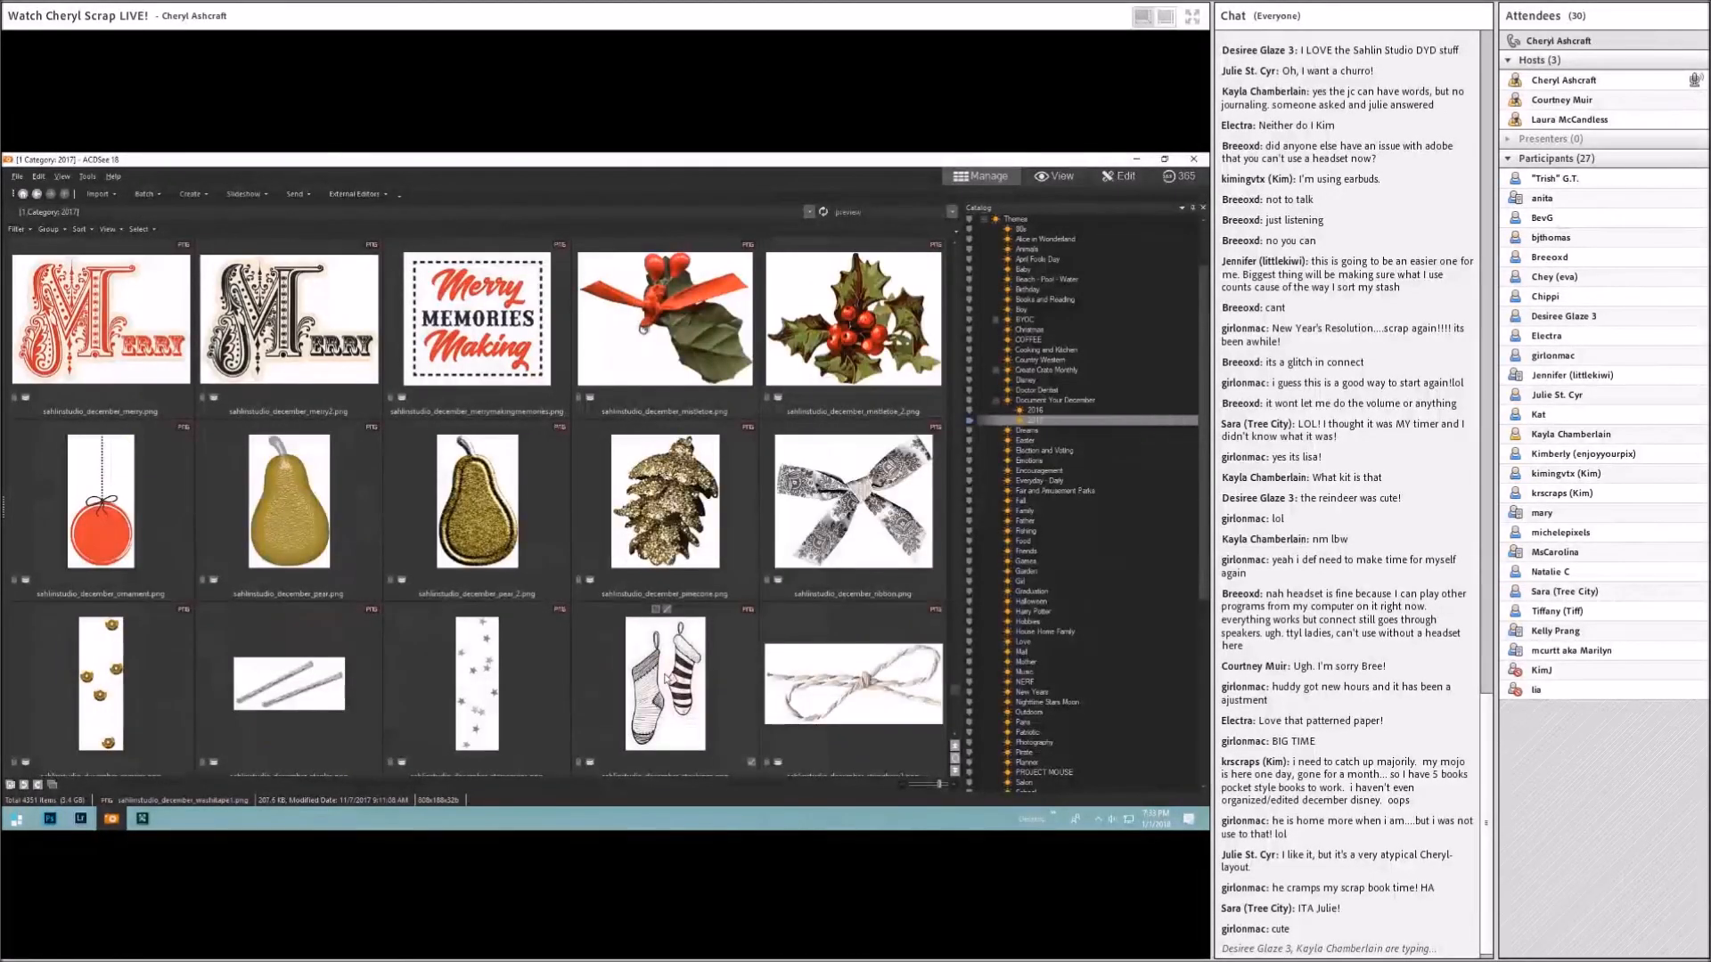
drag(110, 672, 672, 505)
scroll(1122, 419, down, 1)
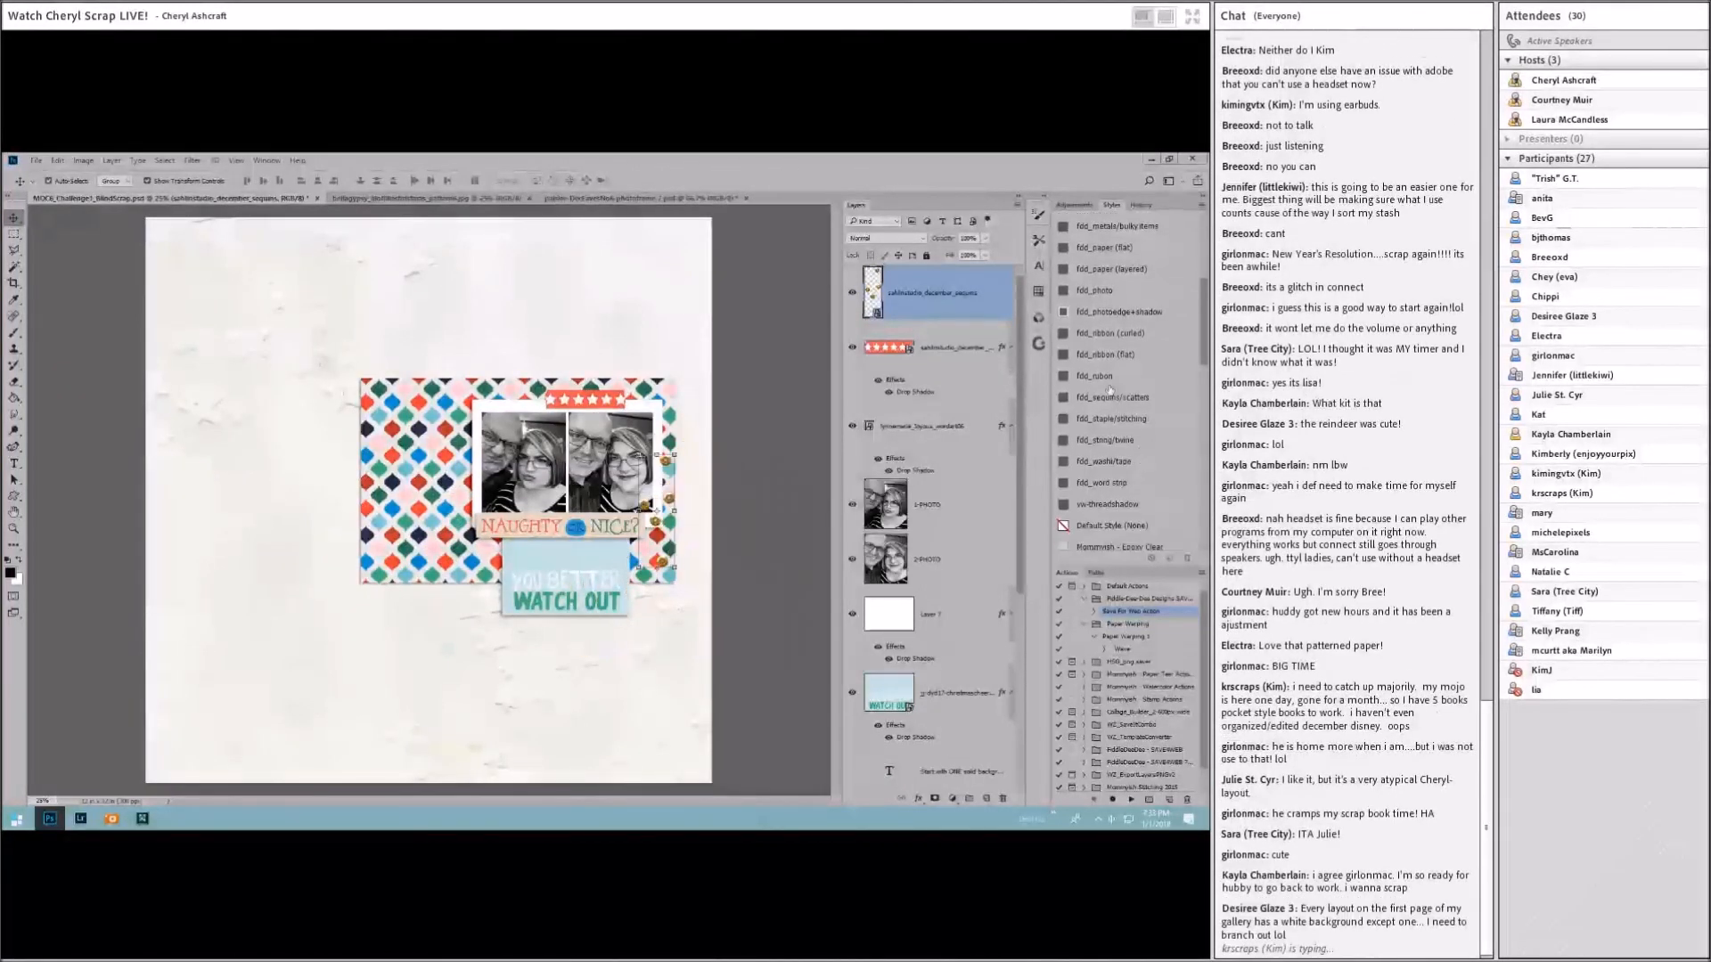
click(1108, 397)
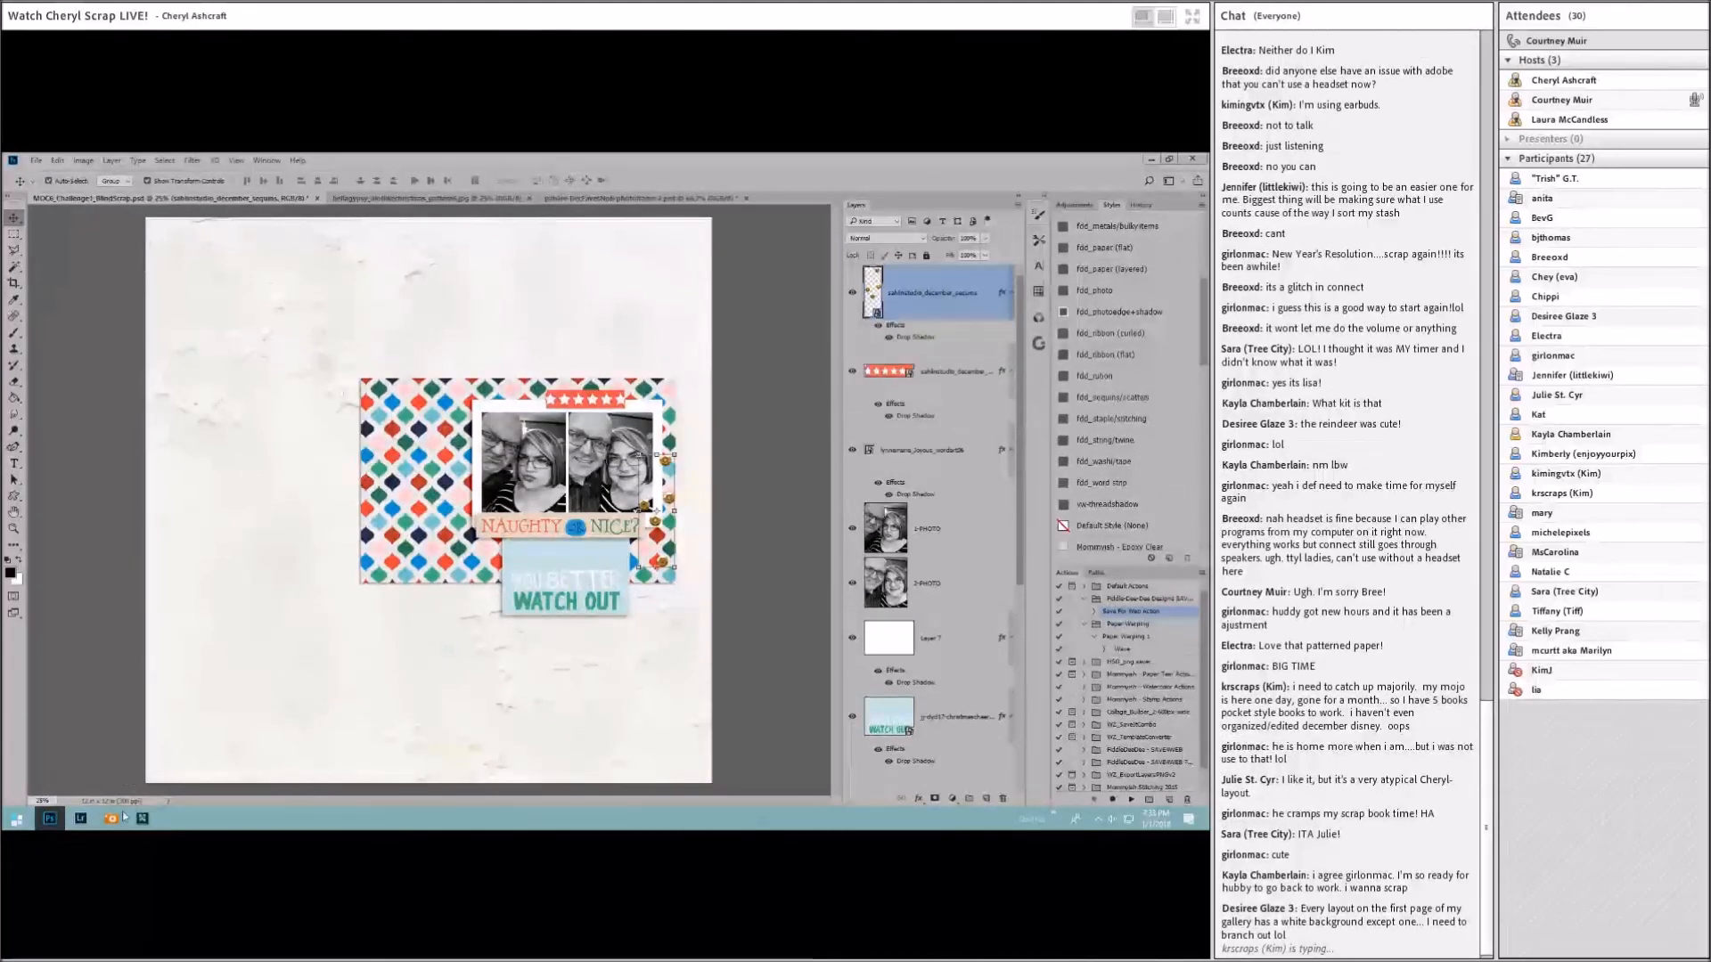
Step: Switch to ACDSee and look through the 2017 category's kits for another embellishment to add to the layout
click(111, 818)
scroll(522, 606, up, 2)
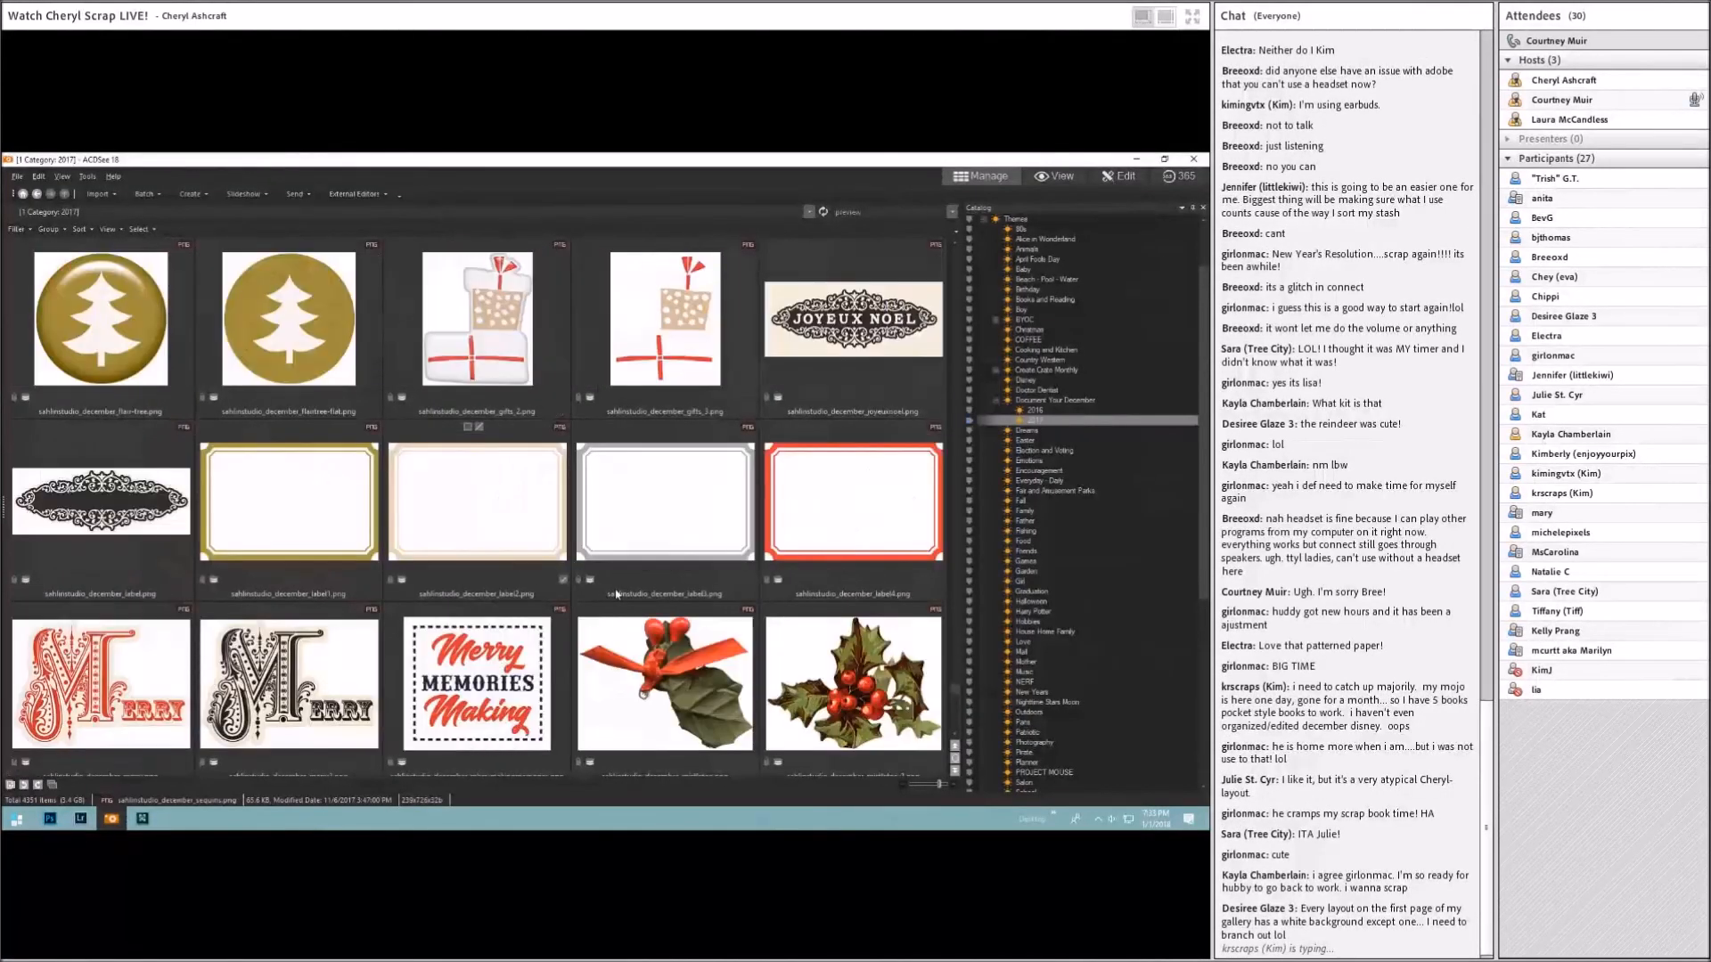
scroll(569, 604, up, 1)
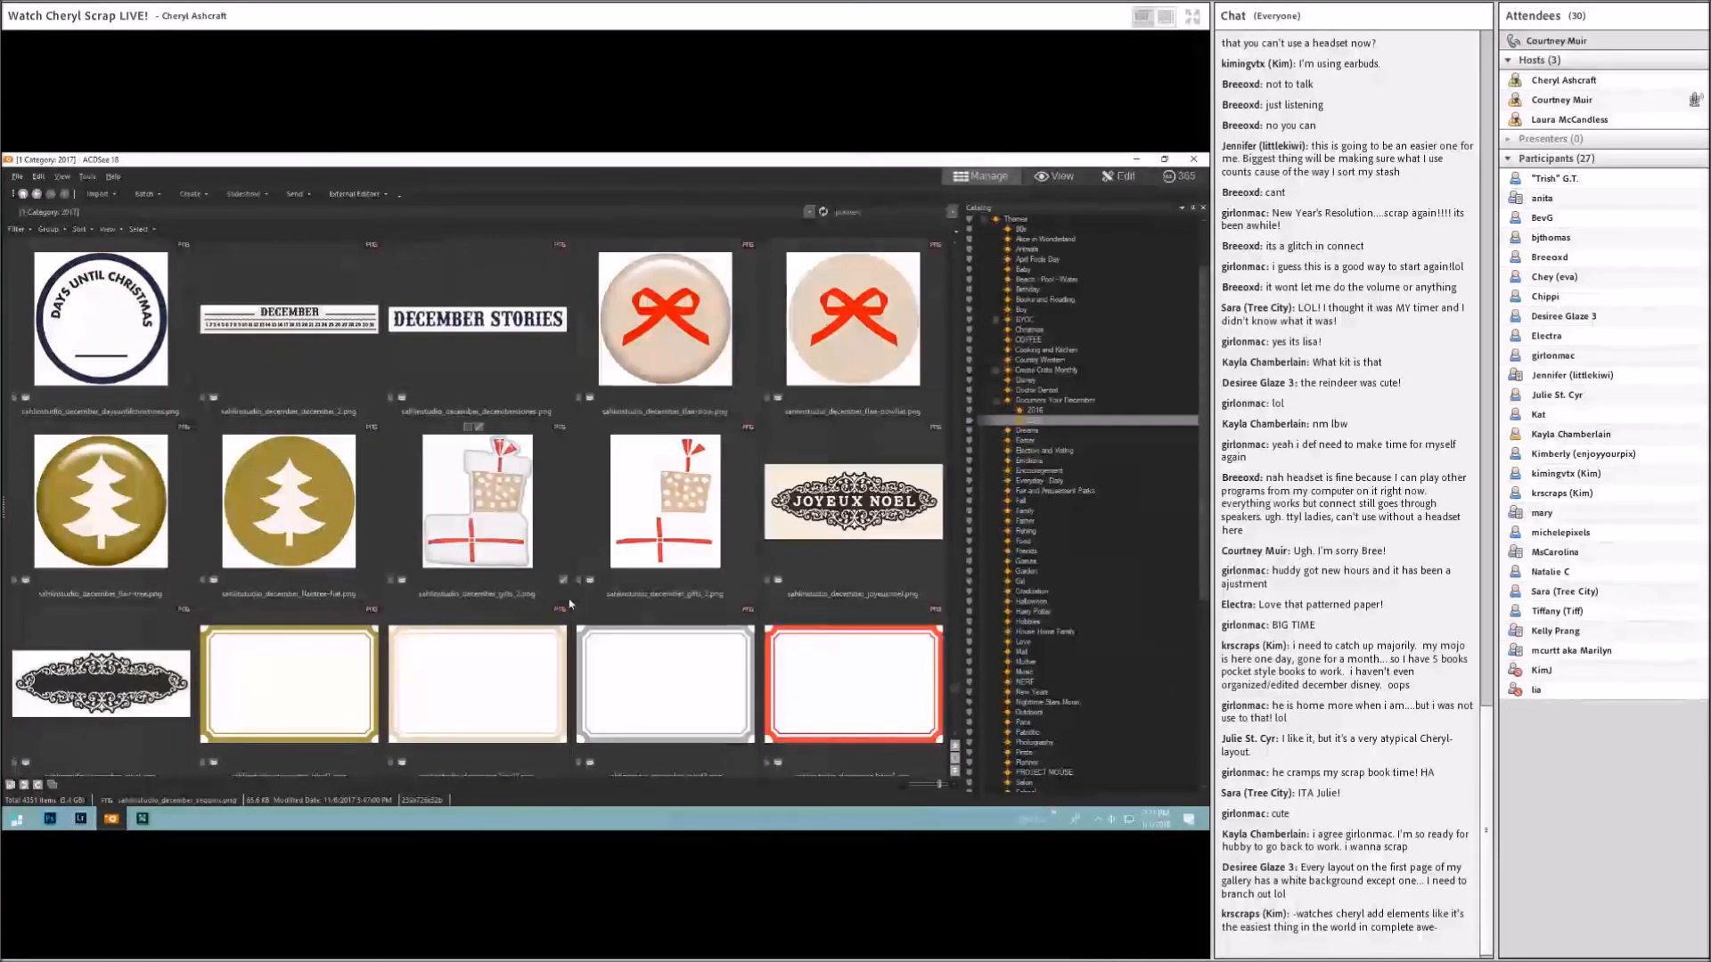
scroll(570, 604, up, 2)
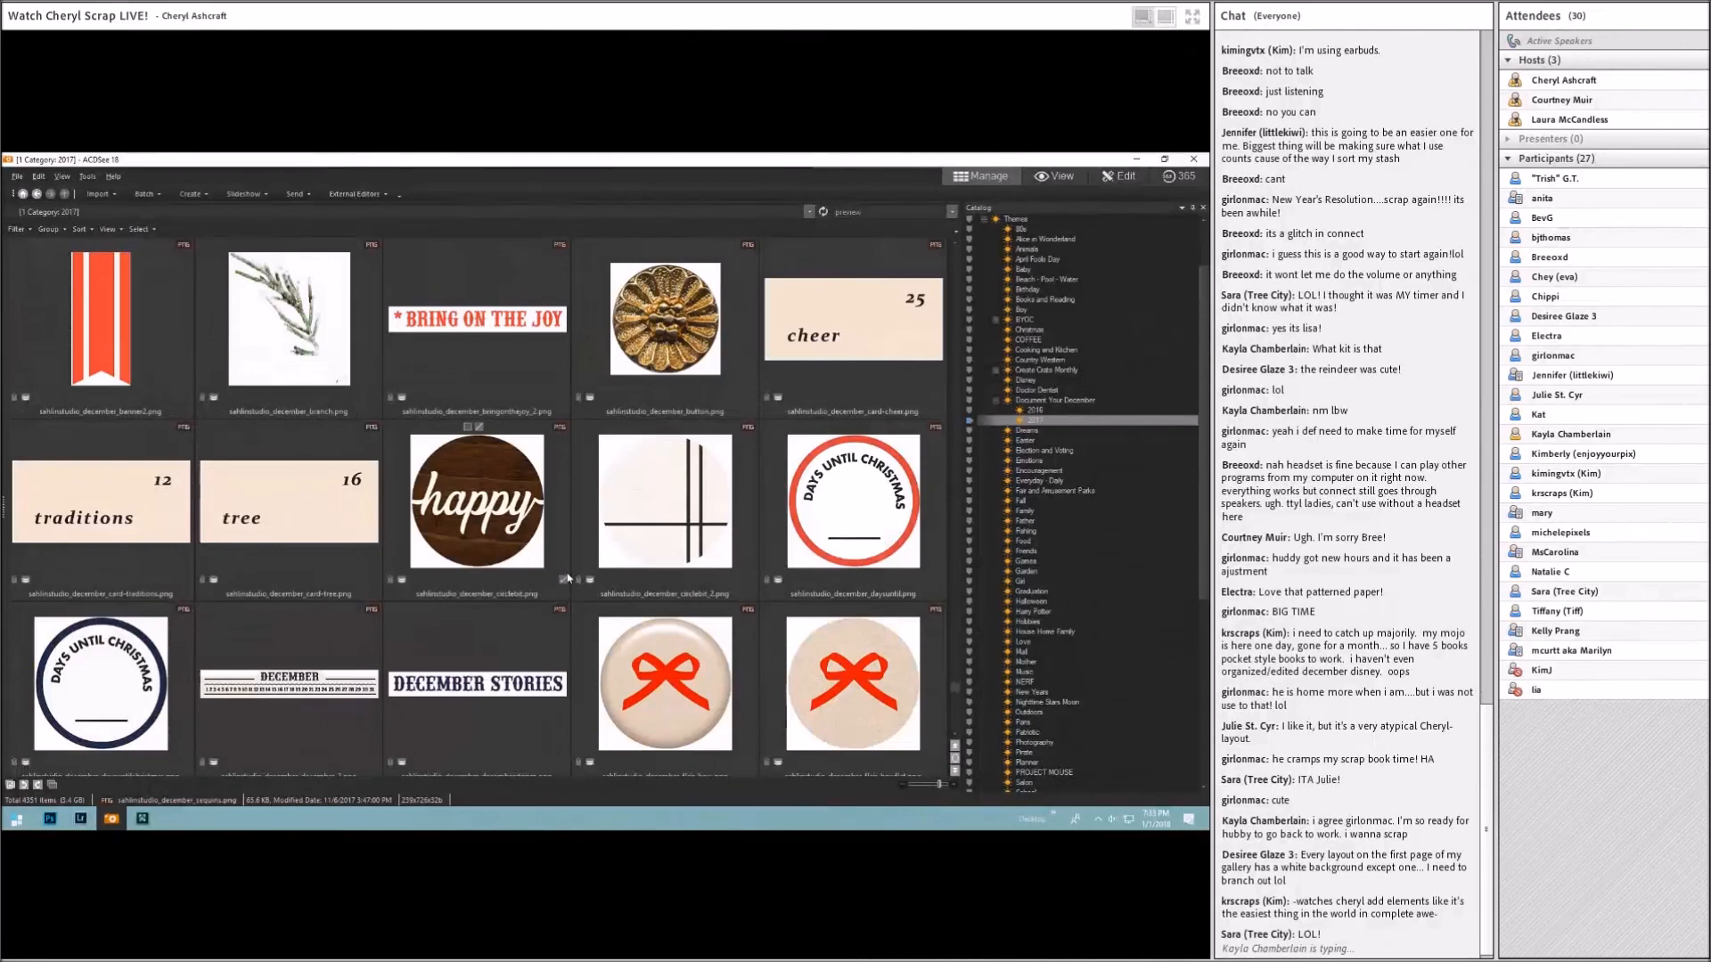
scroll(568, 577, up, 1)
scroll(567, 577, up, 1)
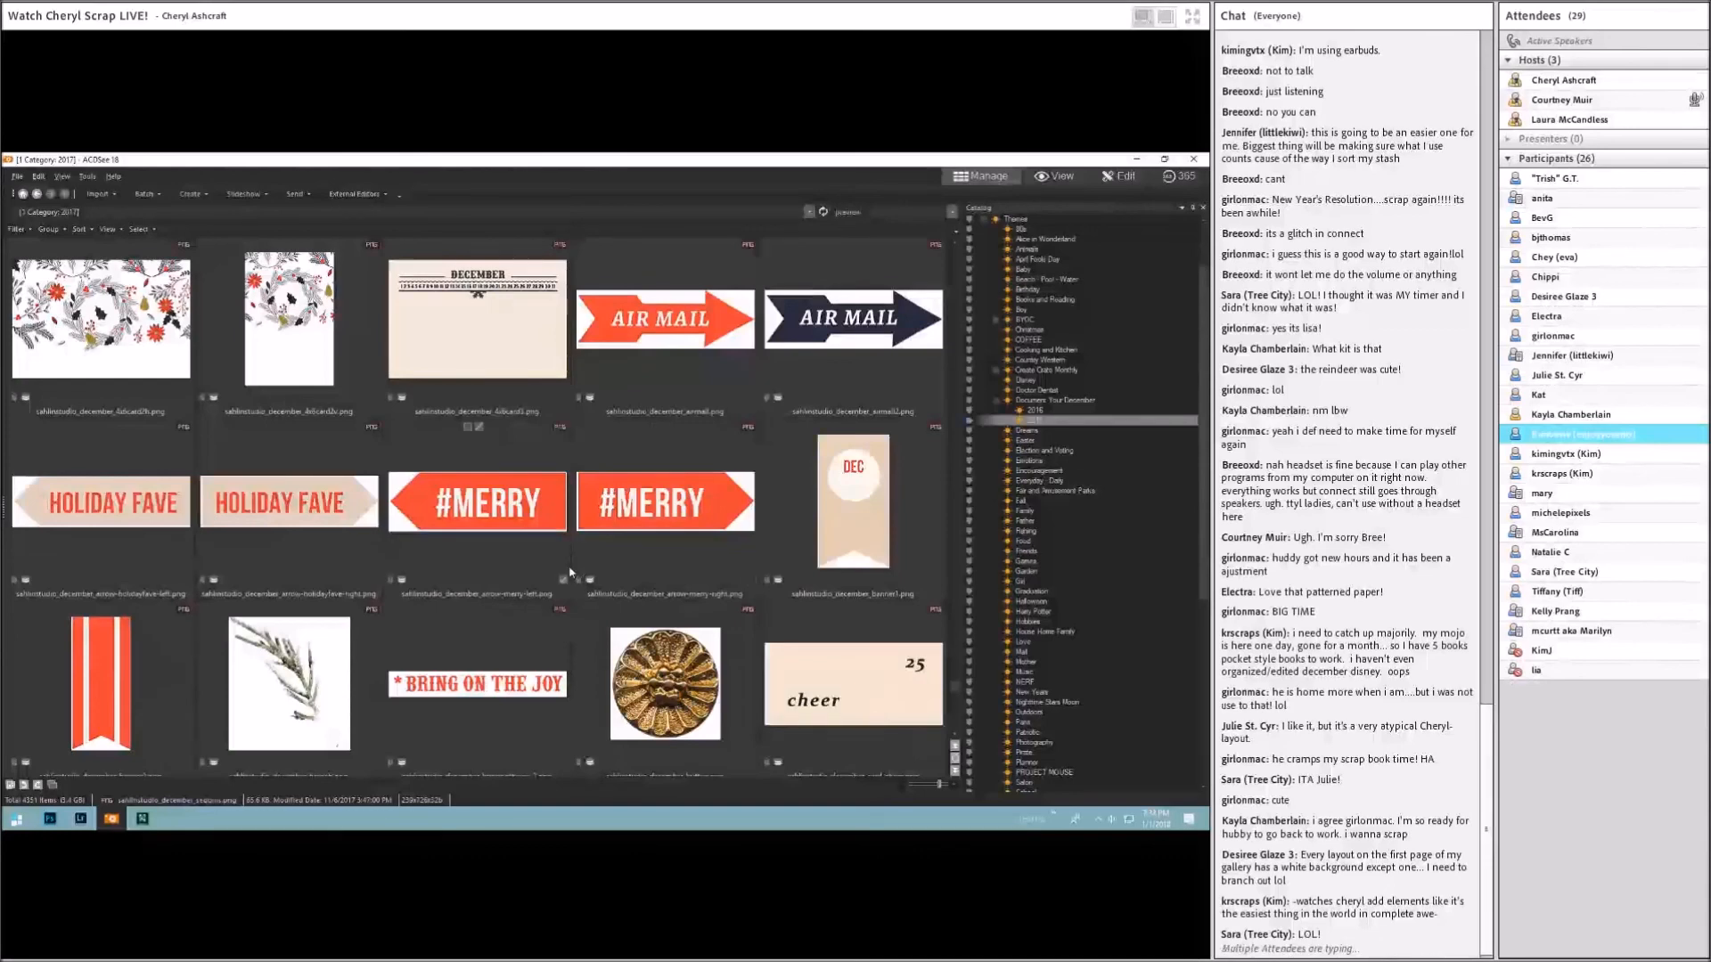
scroll(570, 573, up, 3)
scroll(570, 572, up, 3)
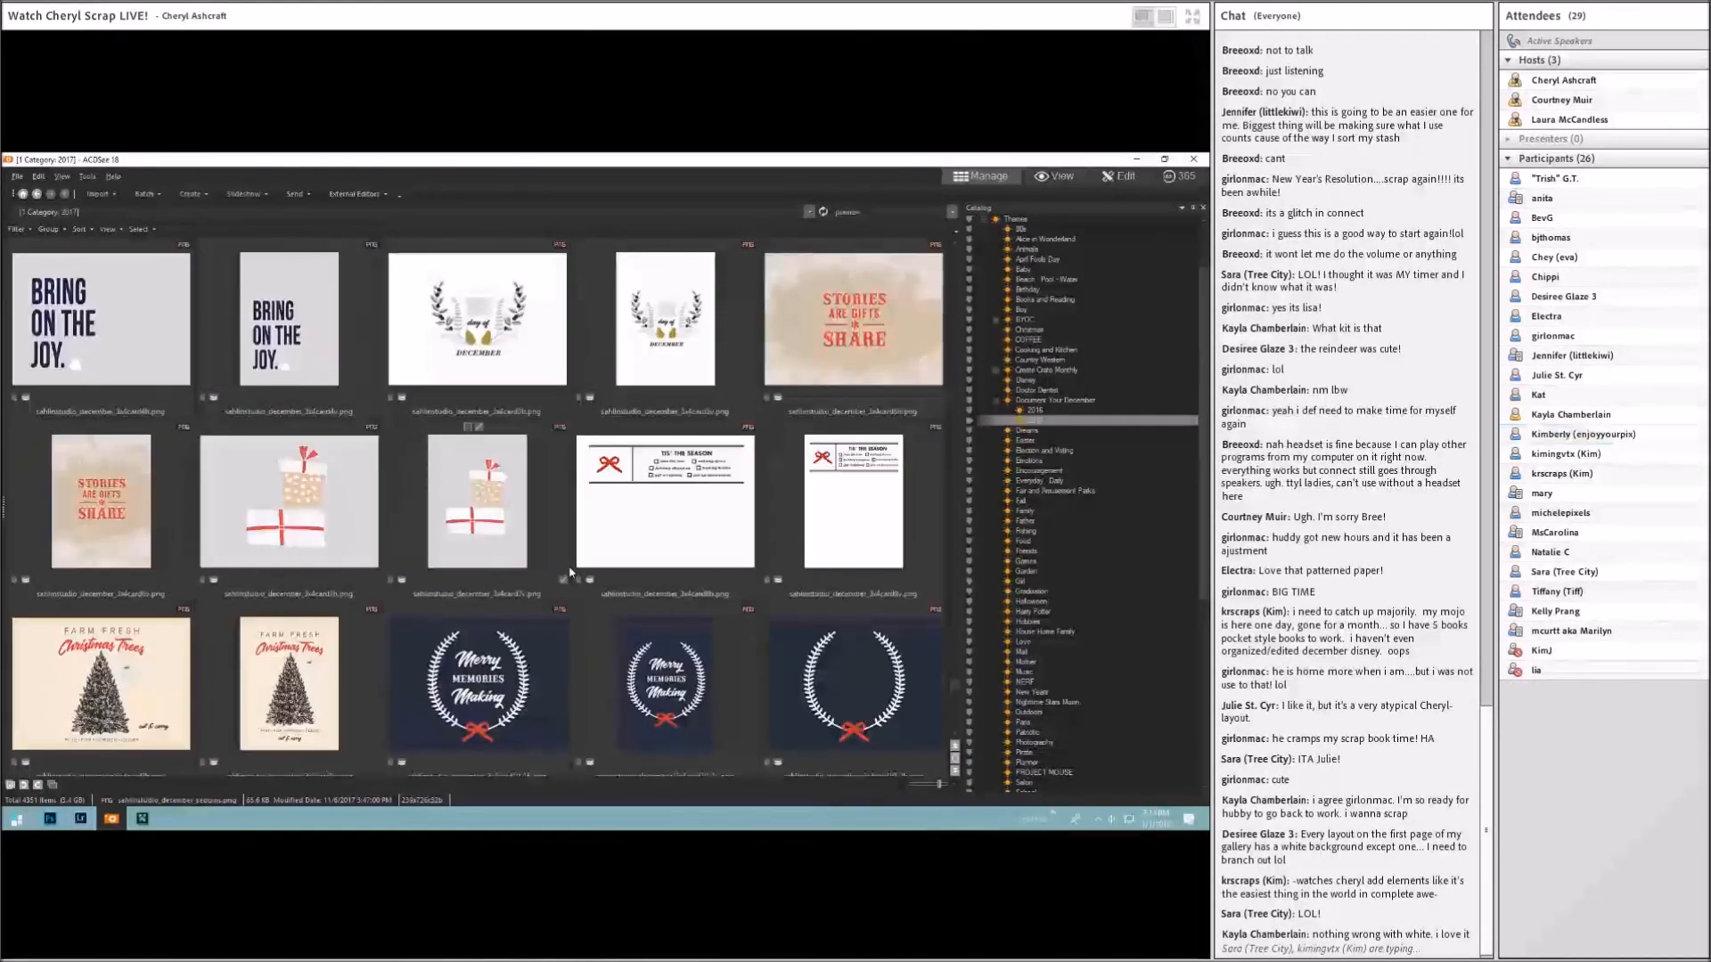
scroll(570, 573, up, 1)
scroll(570, 572, up, 1)
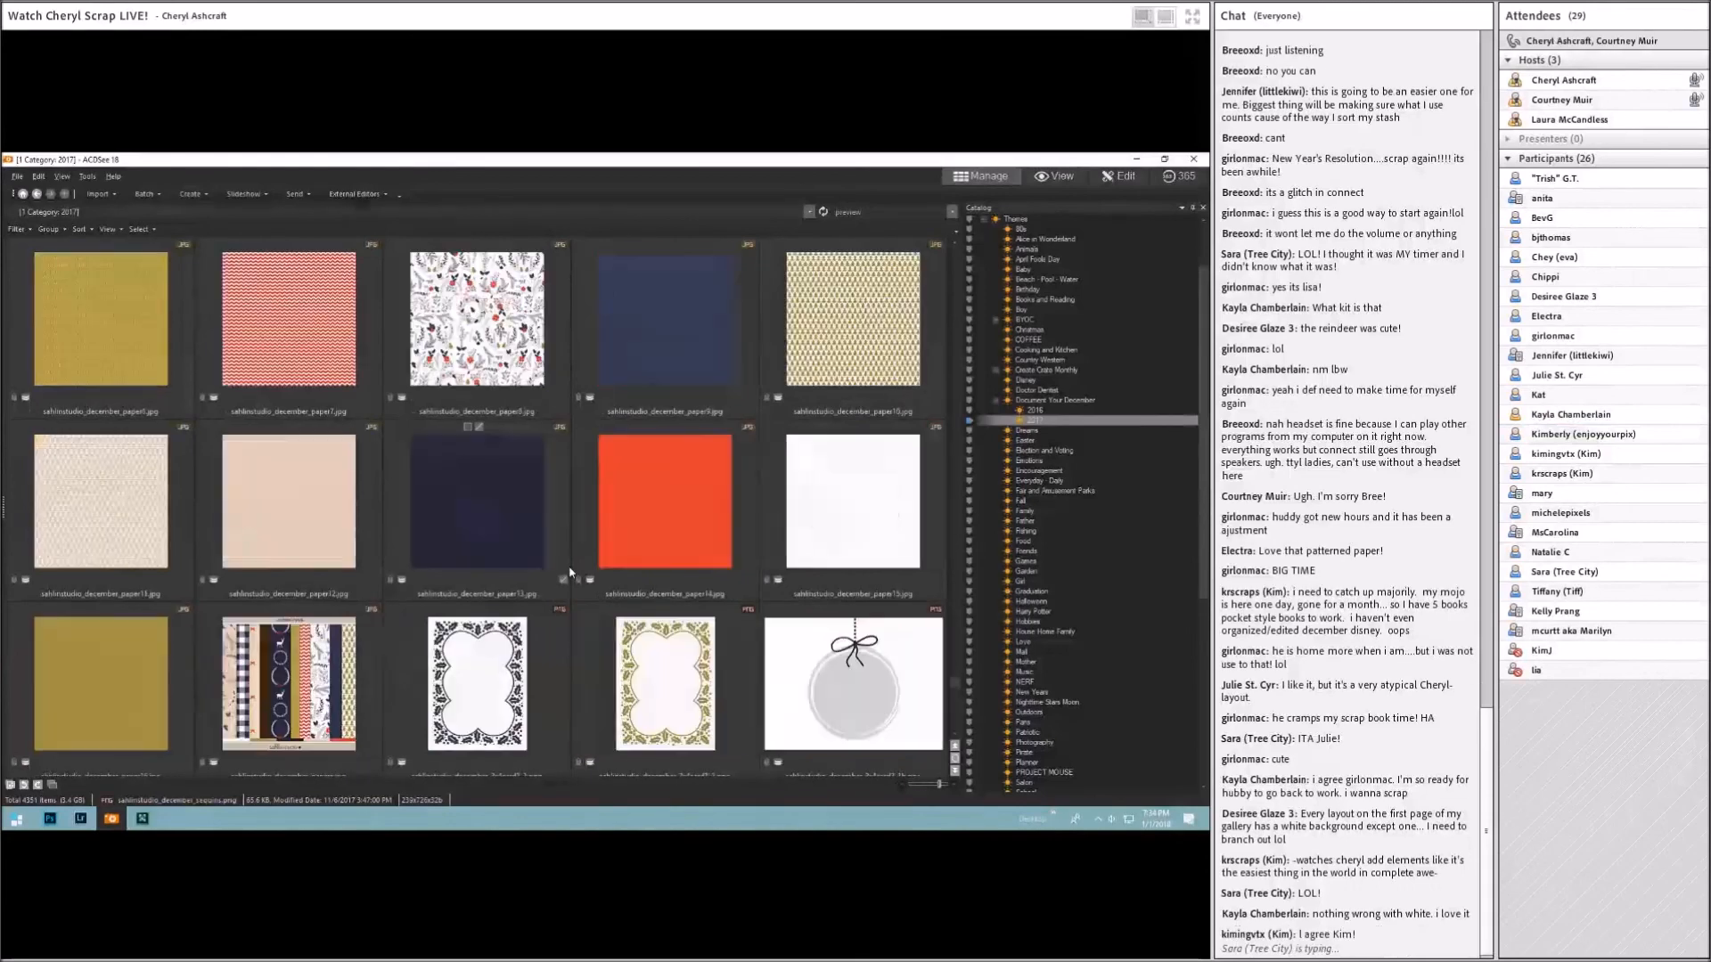
scroll(571, 573, up, 2)
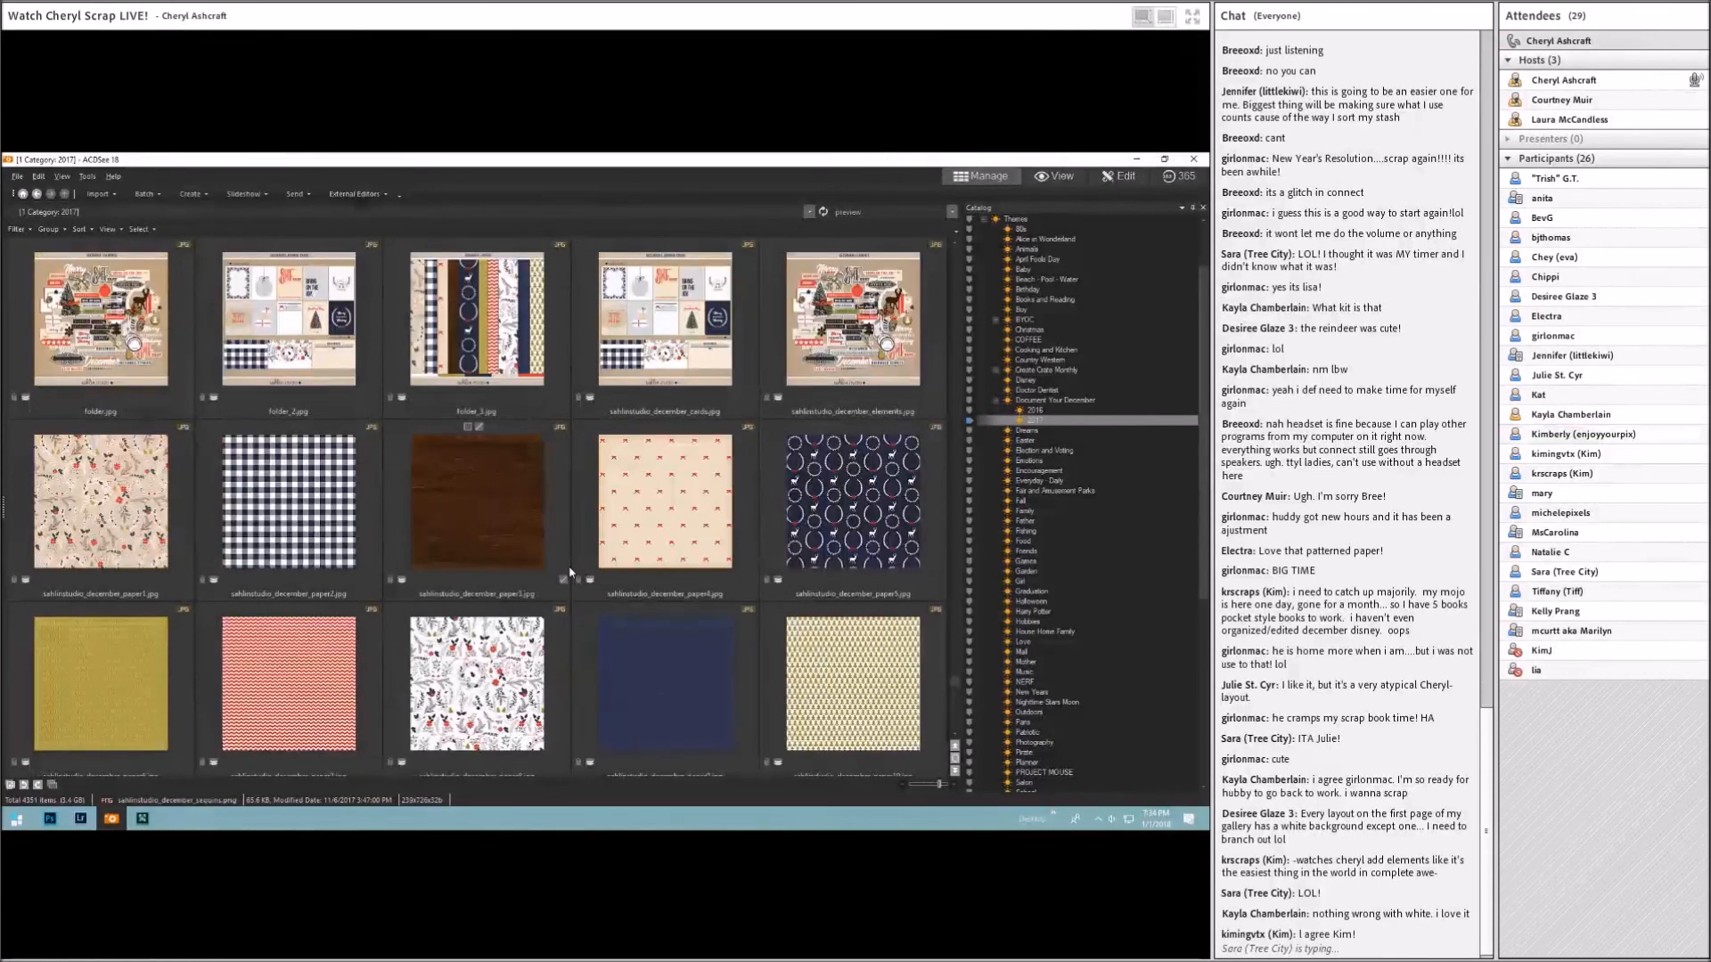
scroll(570, 573, up, 3)
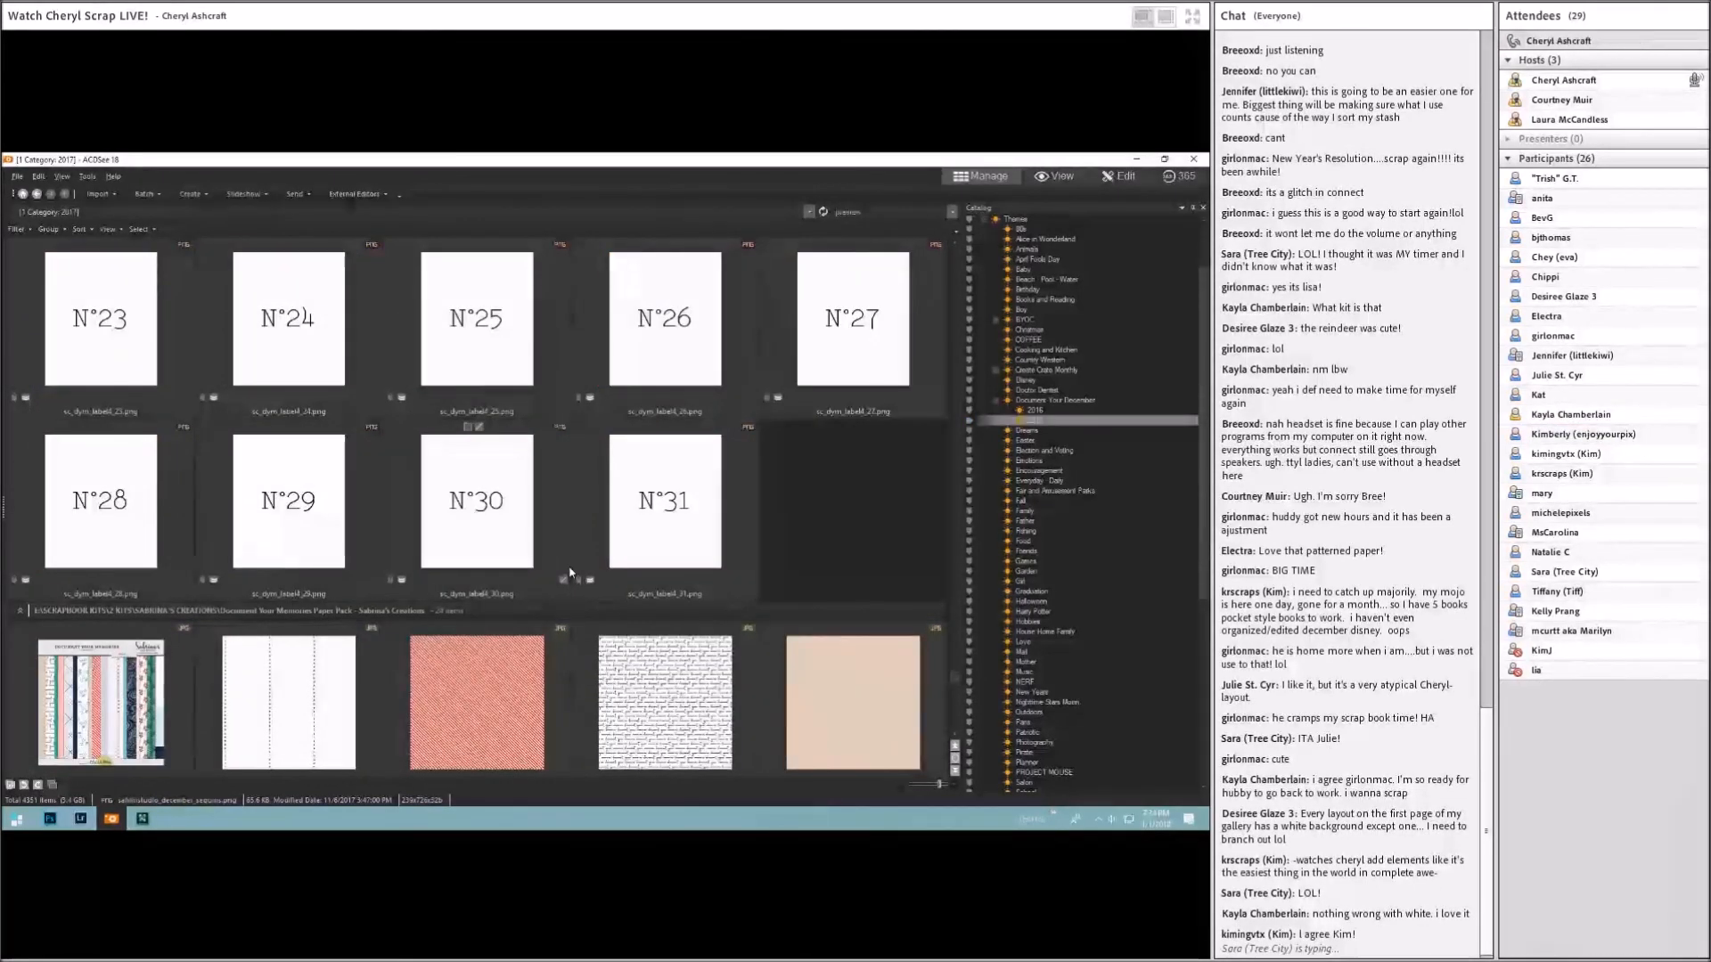
scroll(571, 573, up, 7)
scroll(573, 578, up, 8)
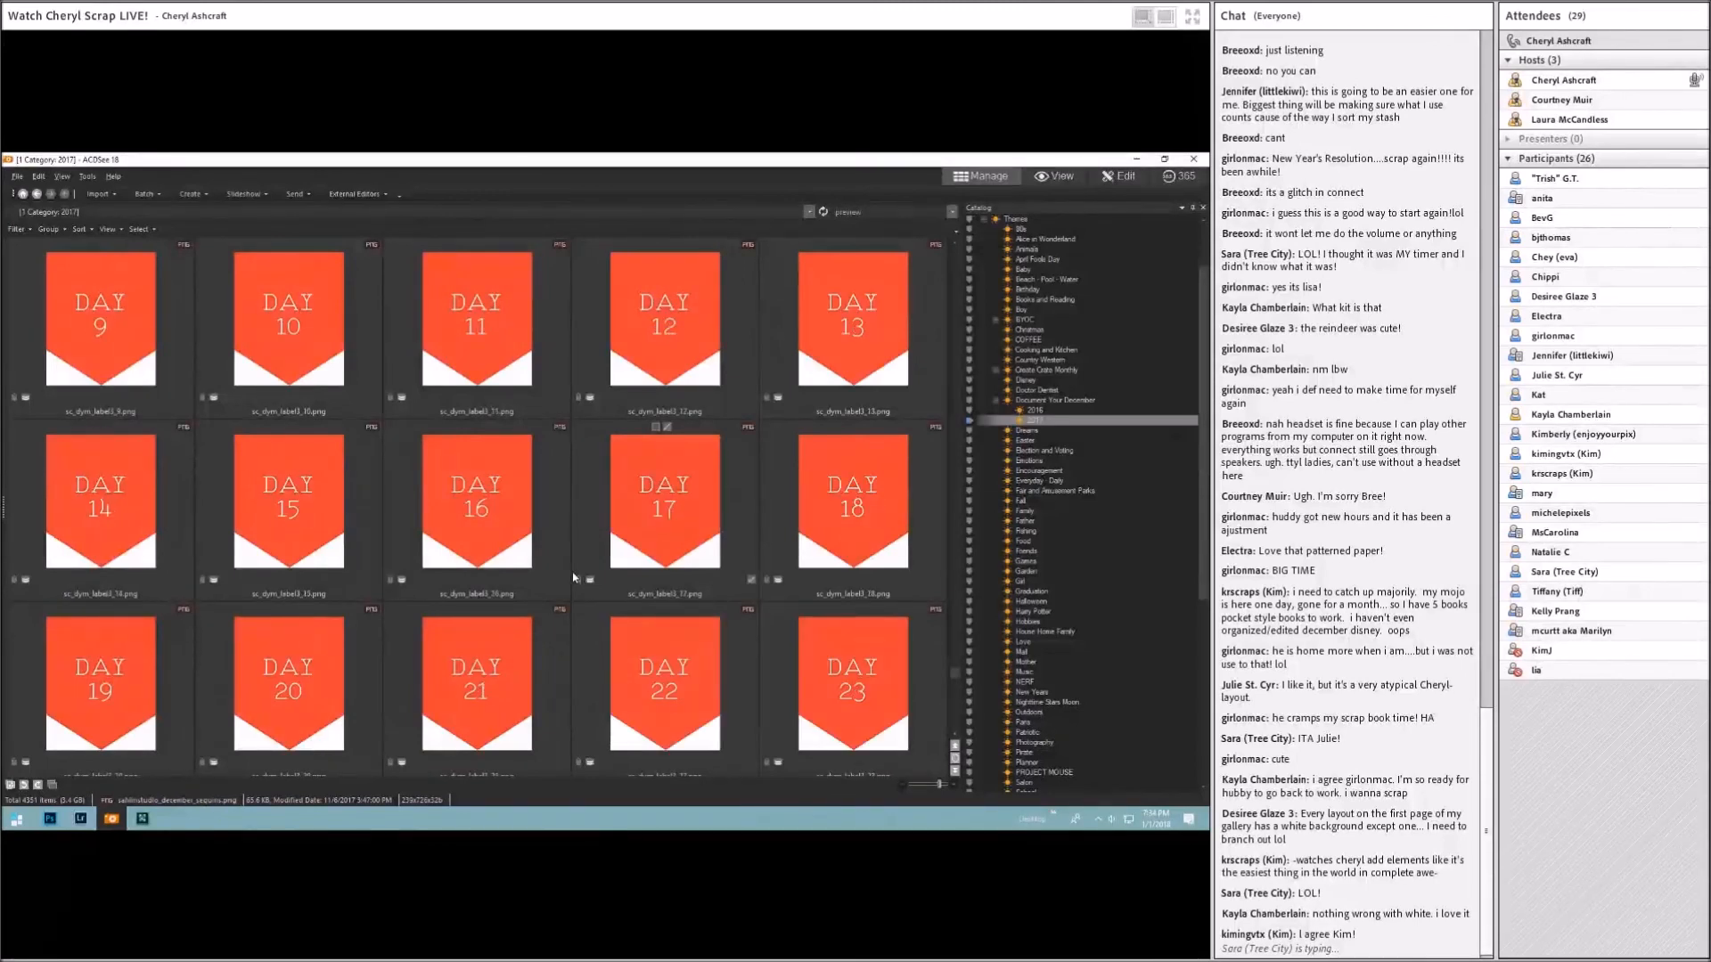
scroll(572, 577, up, 8)
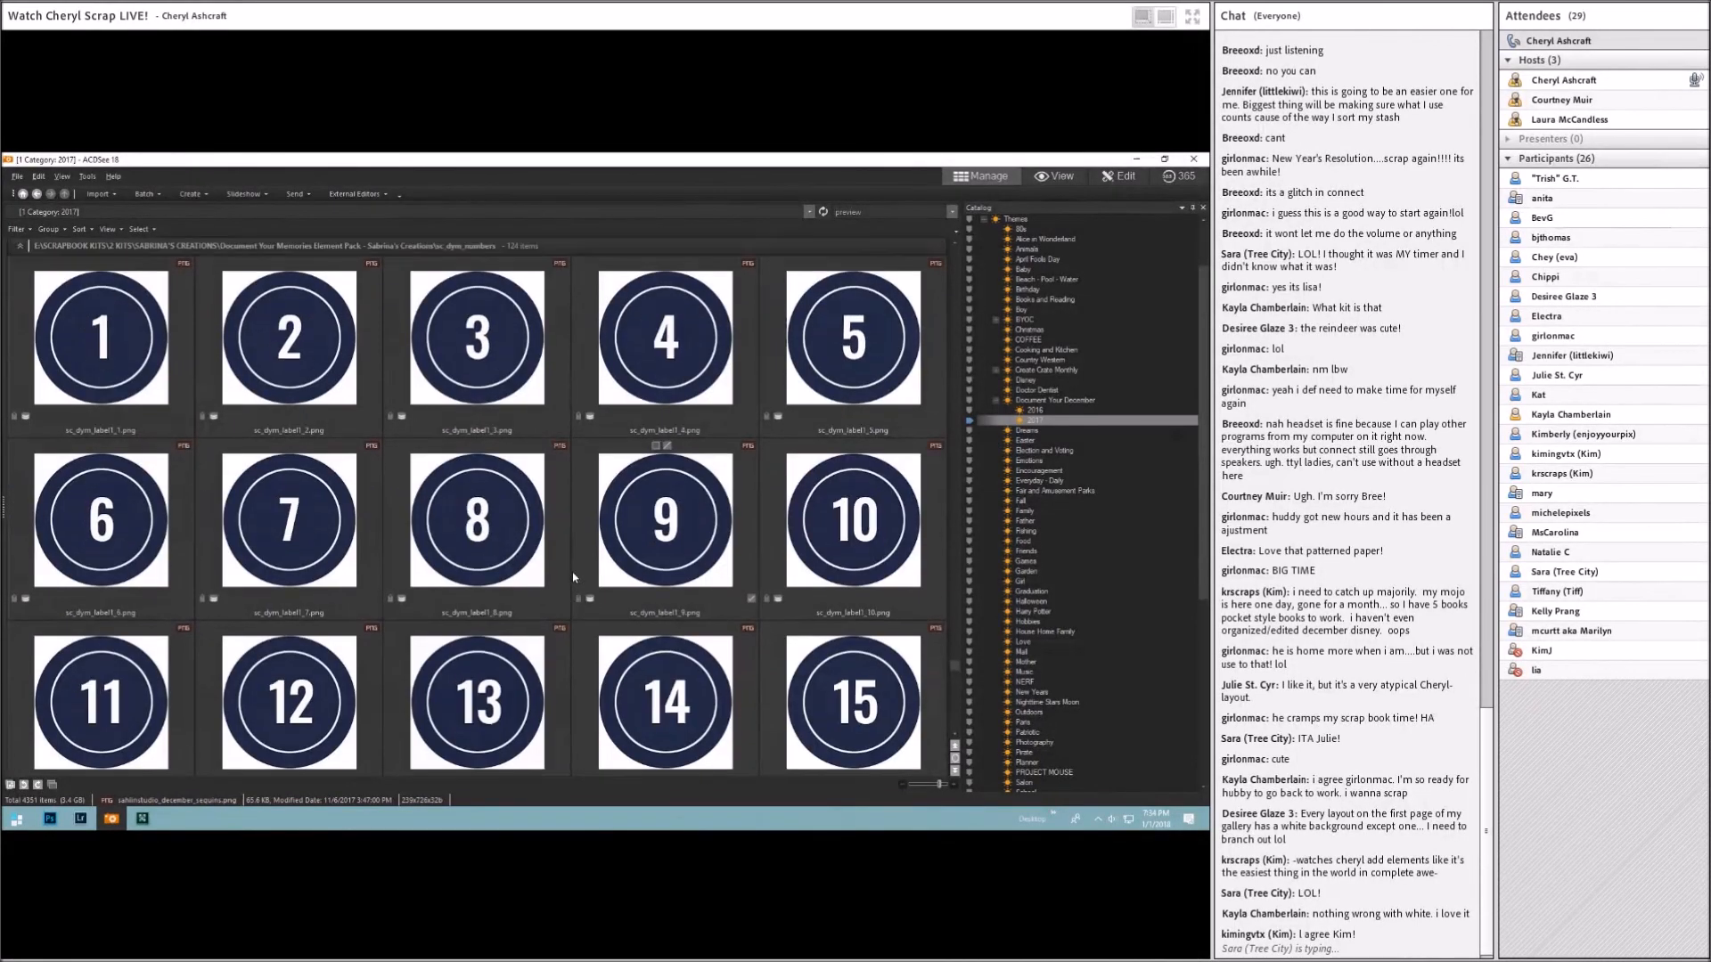
scroll(571, 575, up, 4)
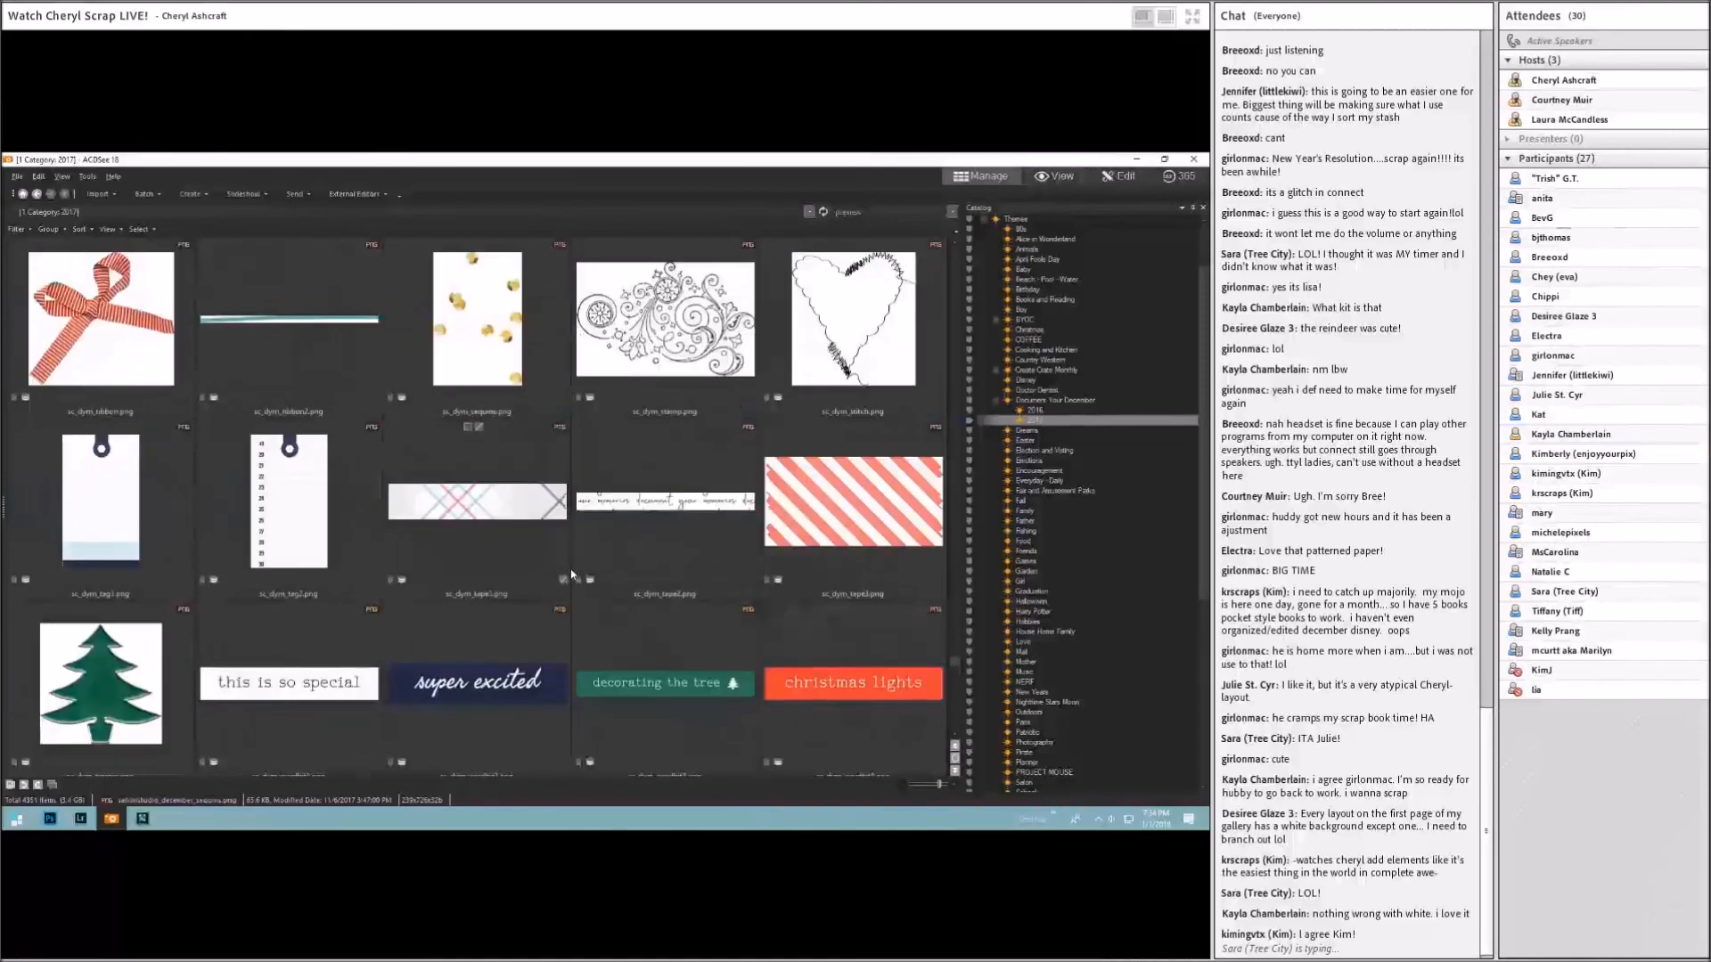
Step: Try the gold sc_dym_sequins scatter over the lower right corner of the photo cluster, and delete its layer
drag(481, 330, 684, 507)
key(Return)
right_click(942, 301)
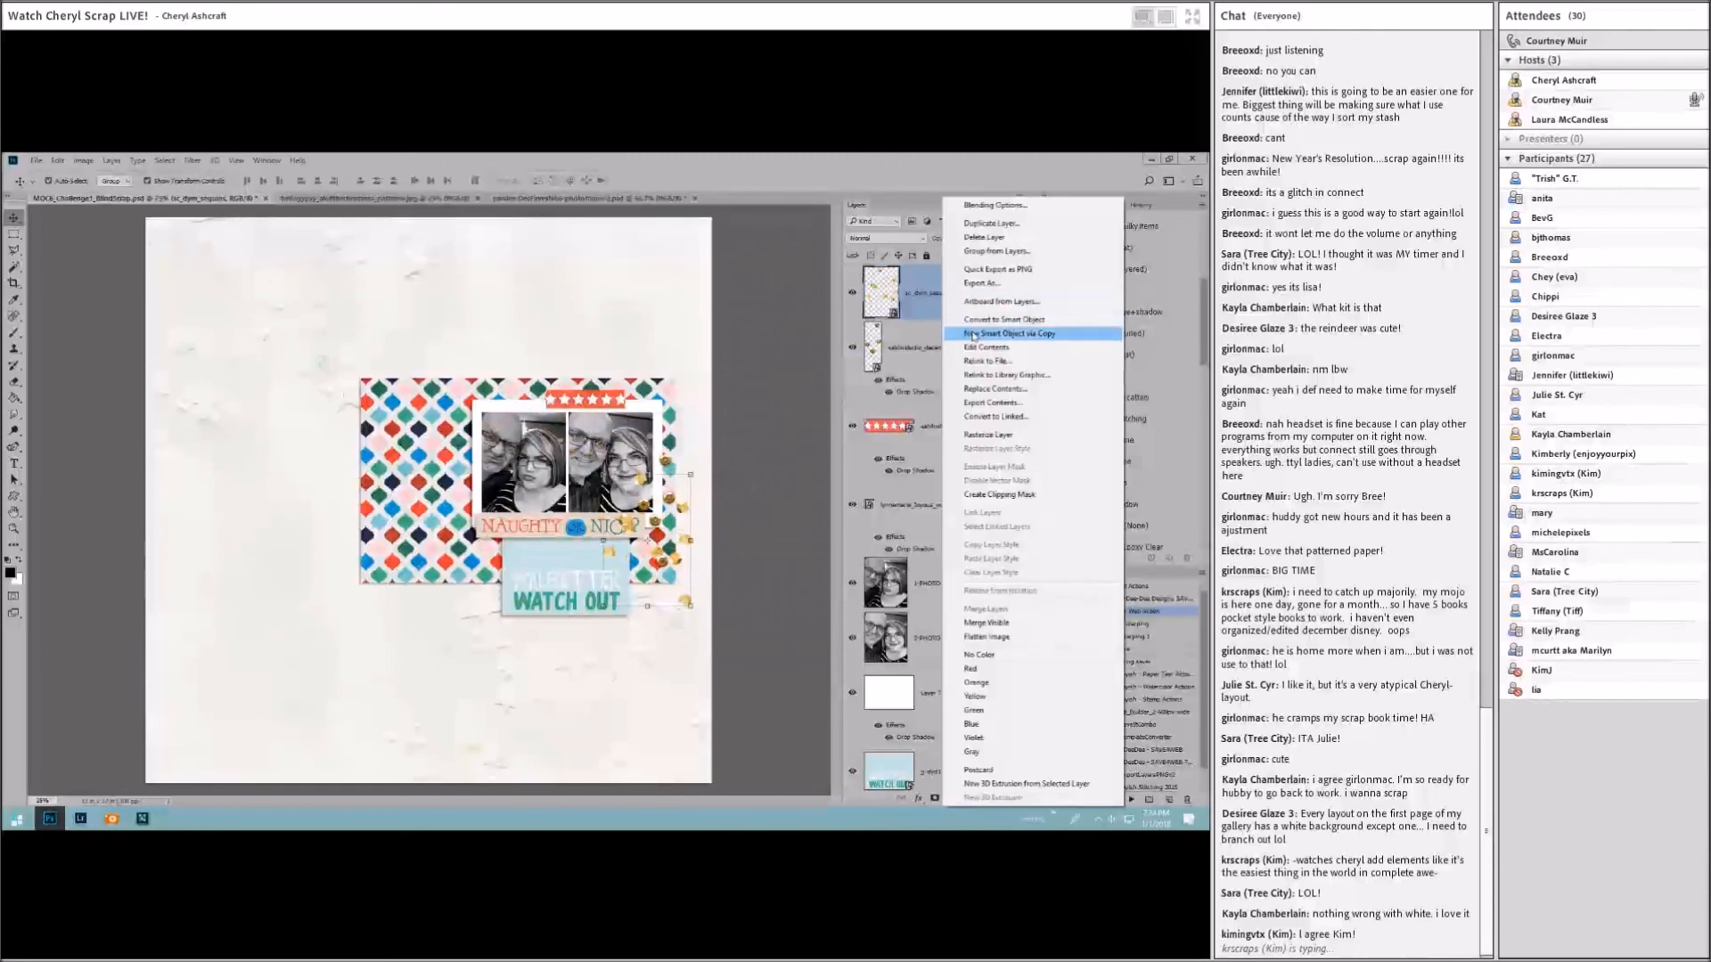
click(990, 234)
click(714, 381)
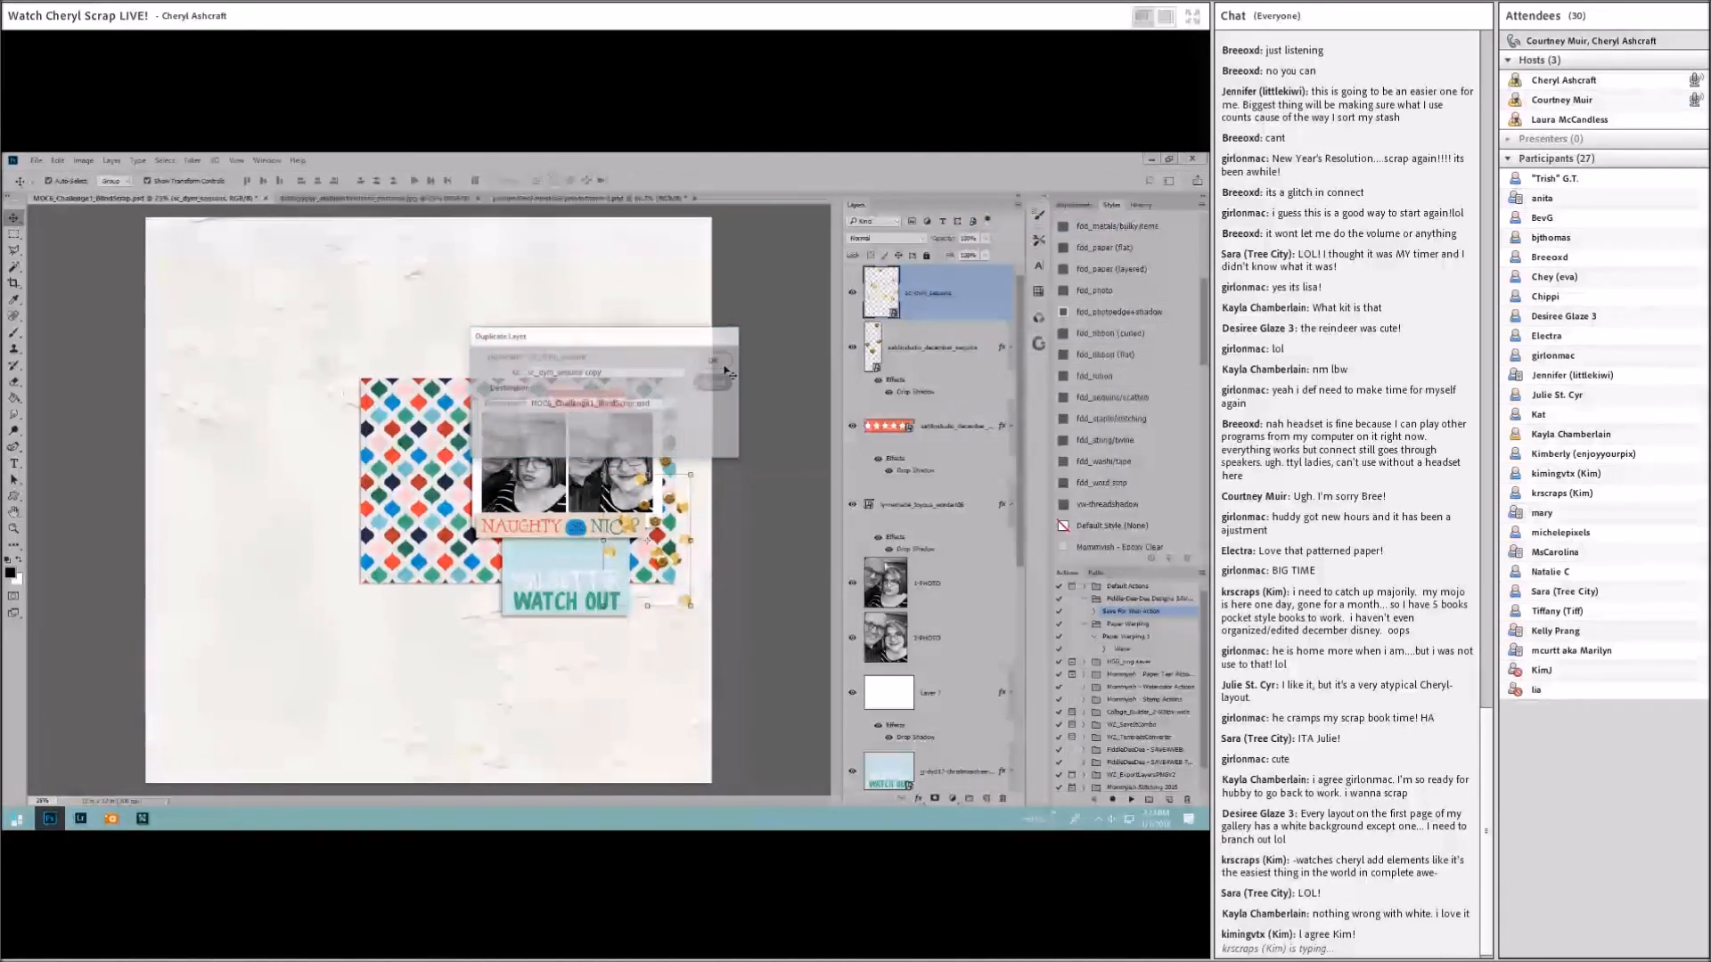
right_click(954, 294)
click(998, 237)
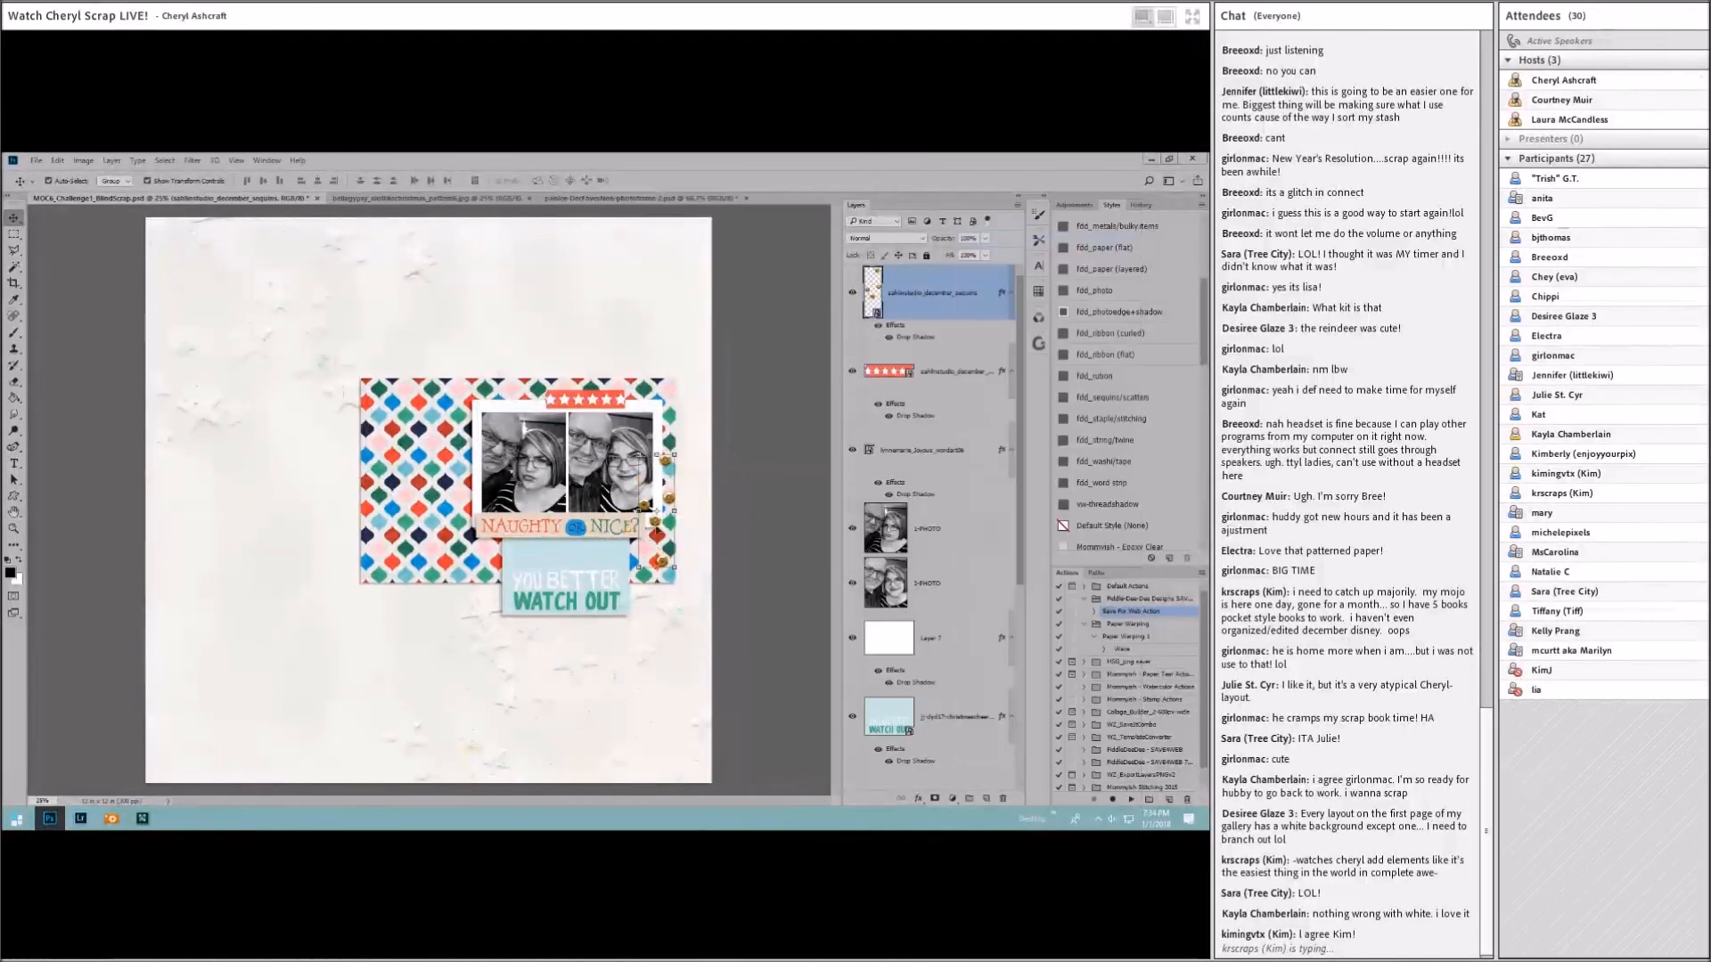
Step: Add the red sc_dym_flower2 flower from ACDSee at the photo cluster's lower right corner and apply the fdd_flower (medium) style
click(111, 819)
scroll(178, 744, up, 1)
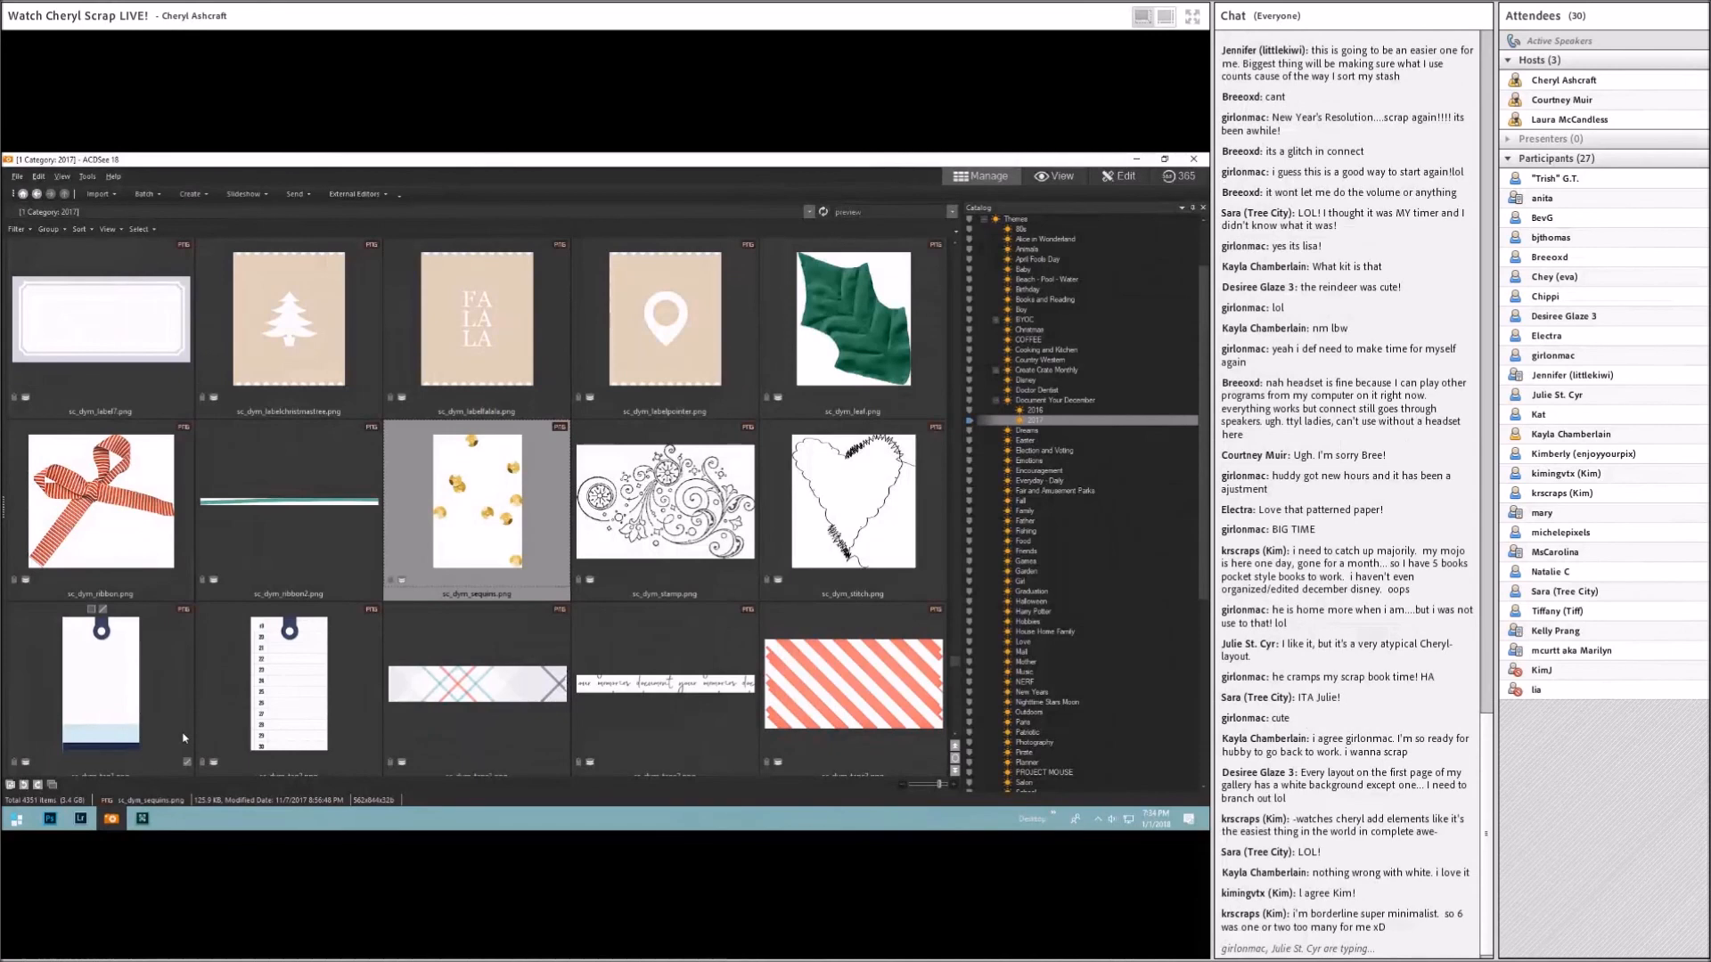
scroll(183, 738, up, 4)
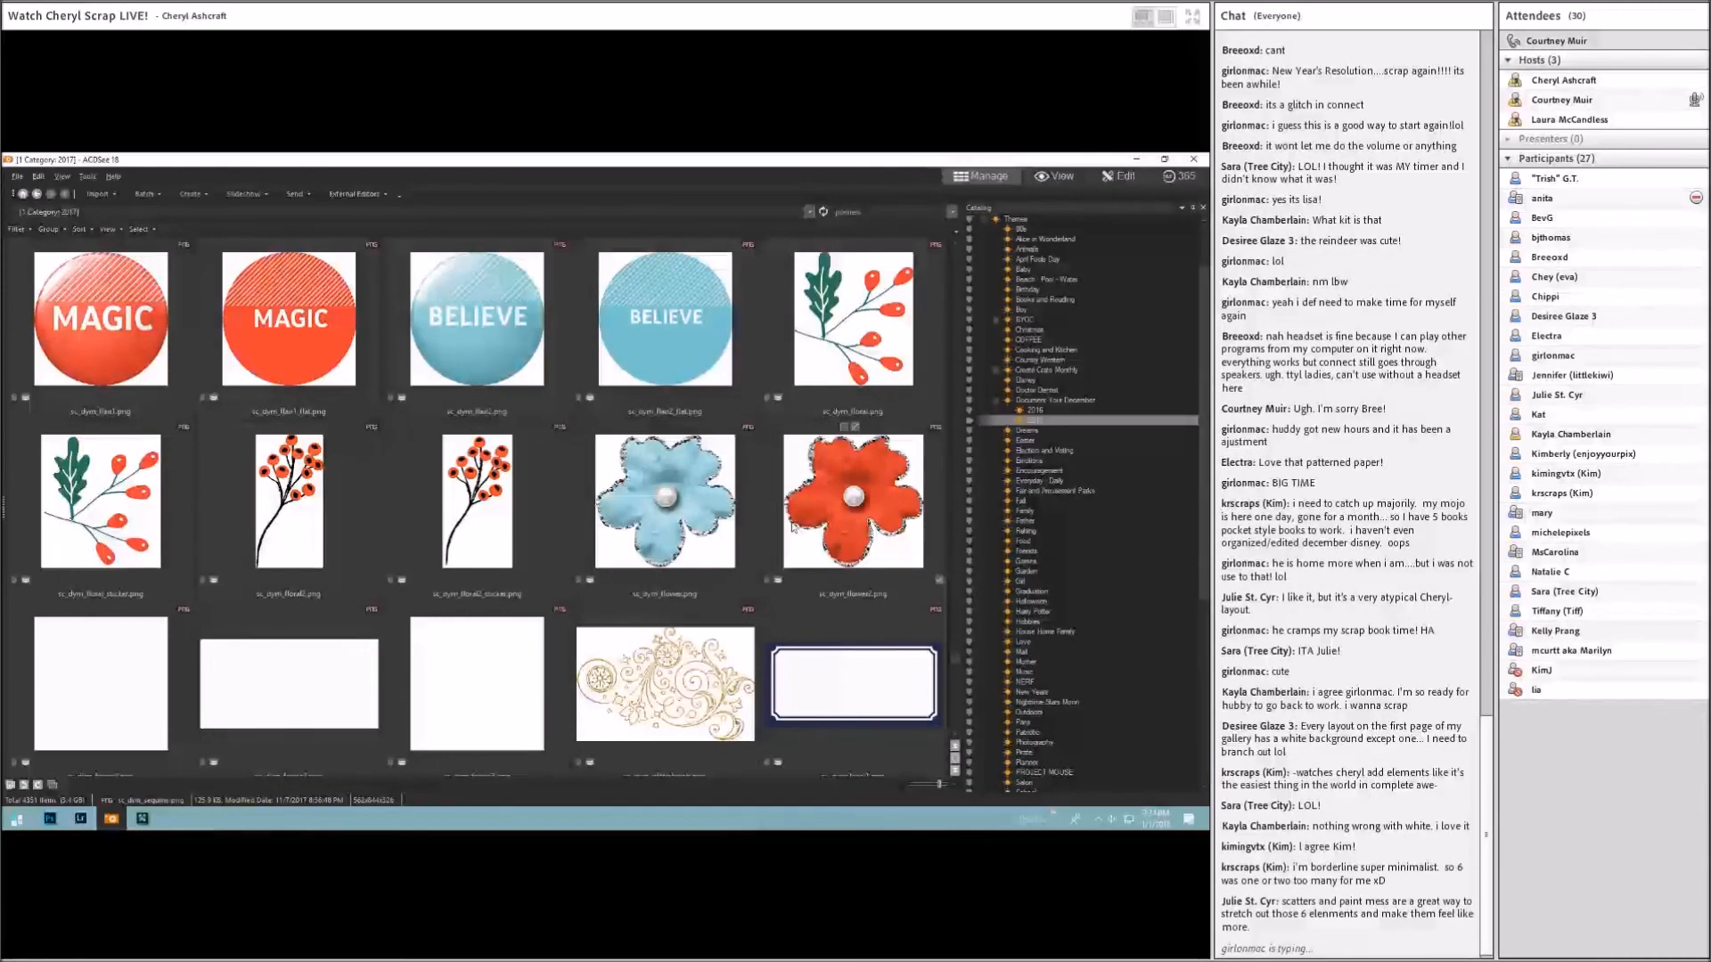
click(819, 527)
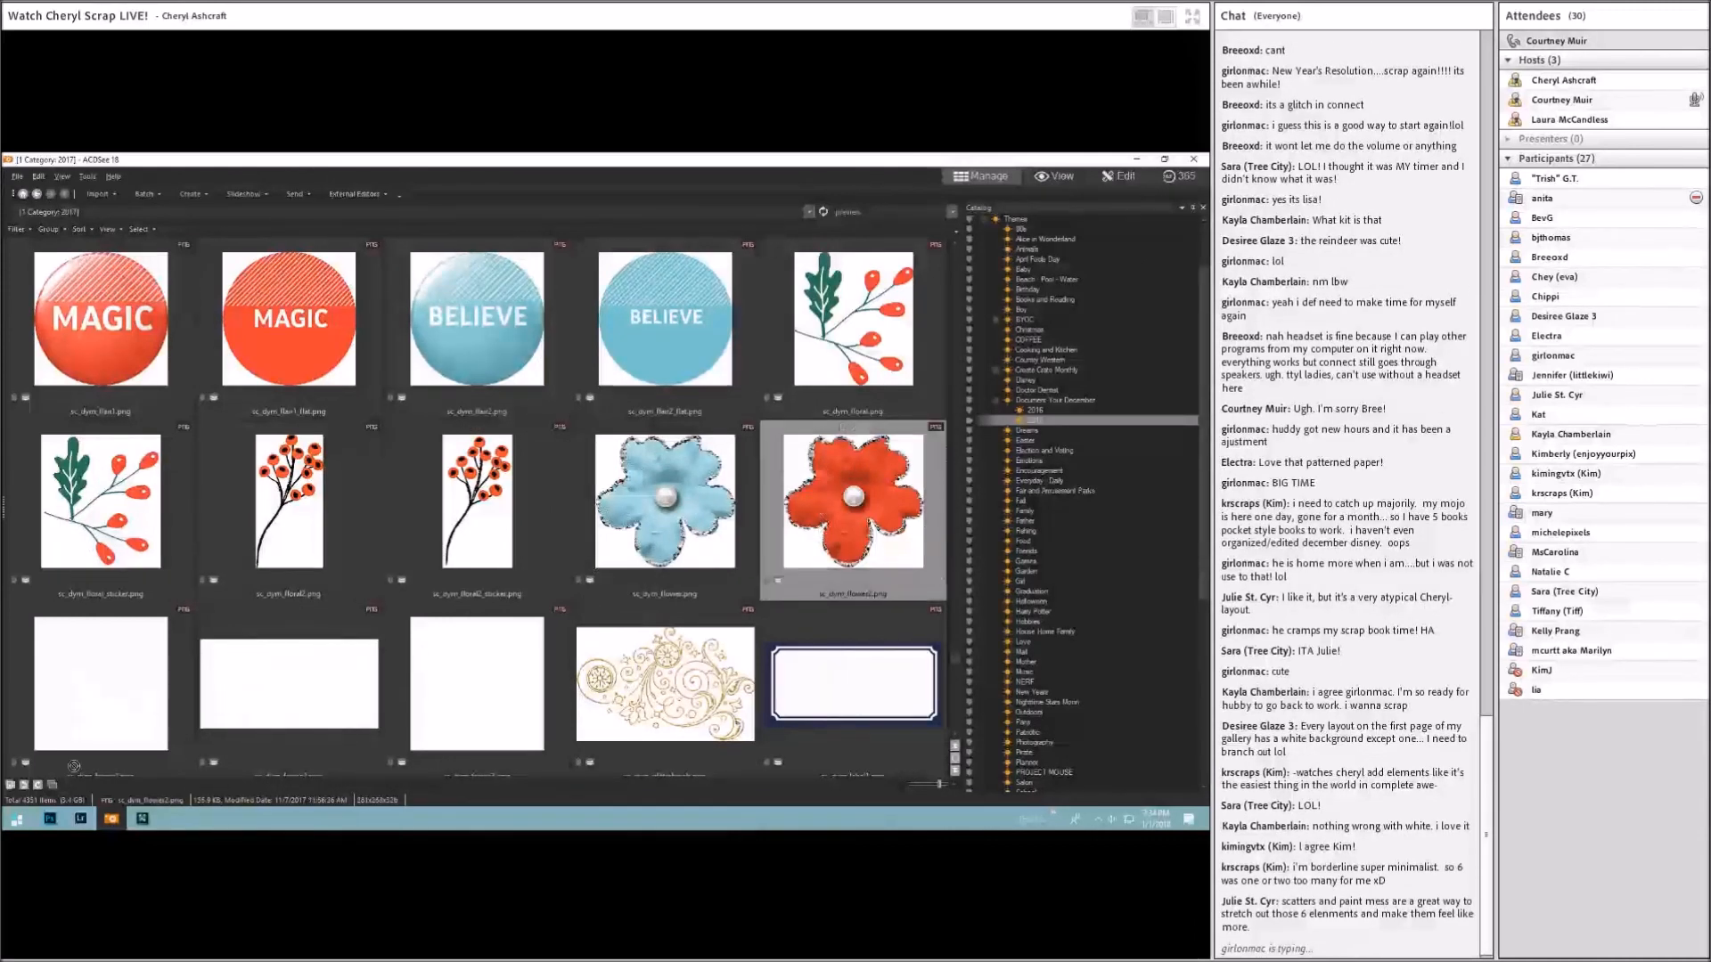
click(50, 820)
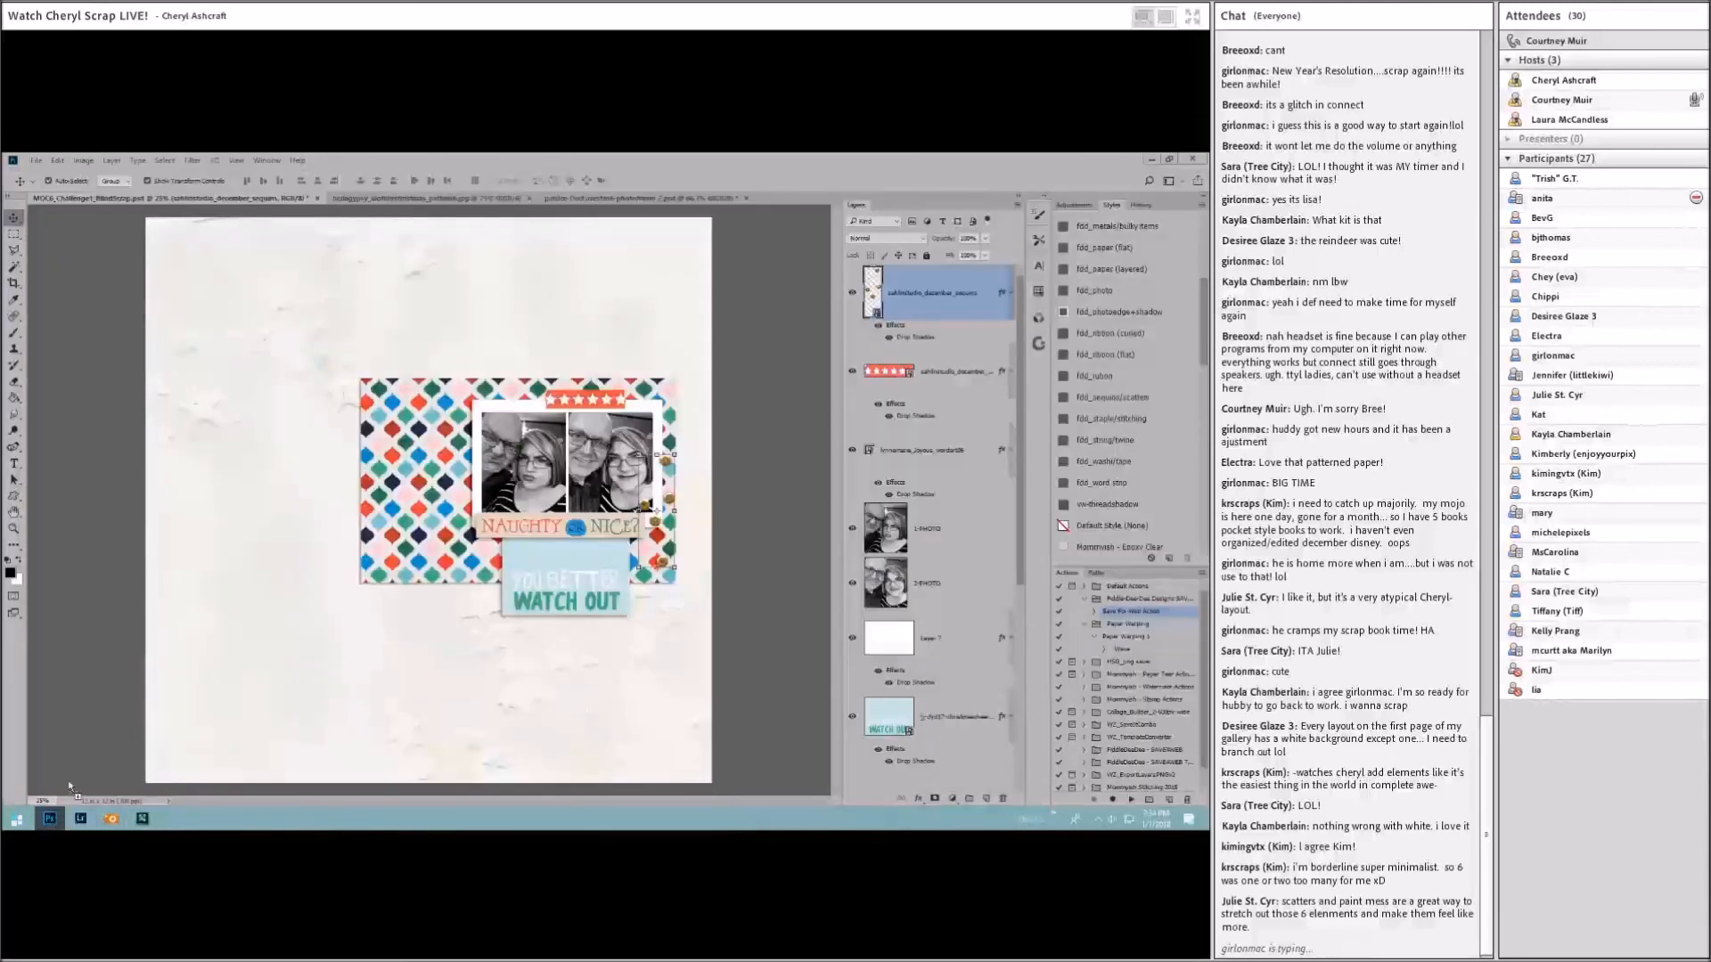
drag(403, 561, 655, 535)
scroll(1113, 287, up, 3)
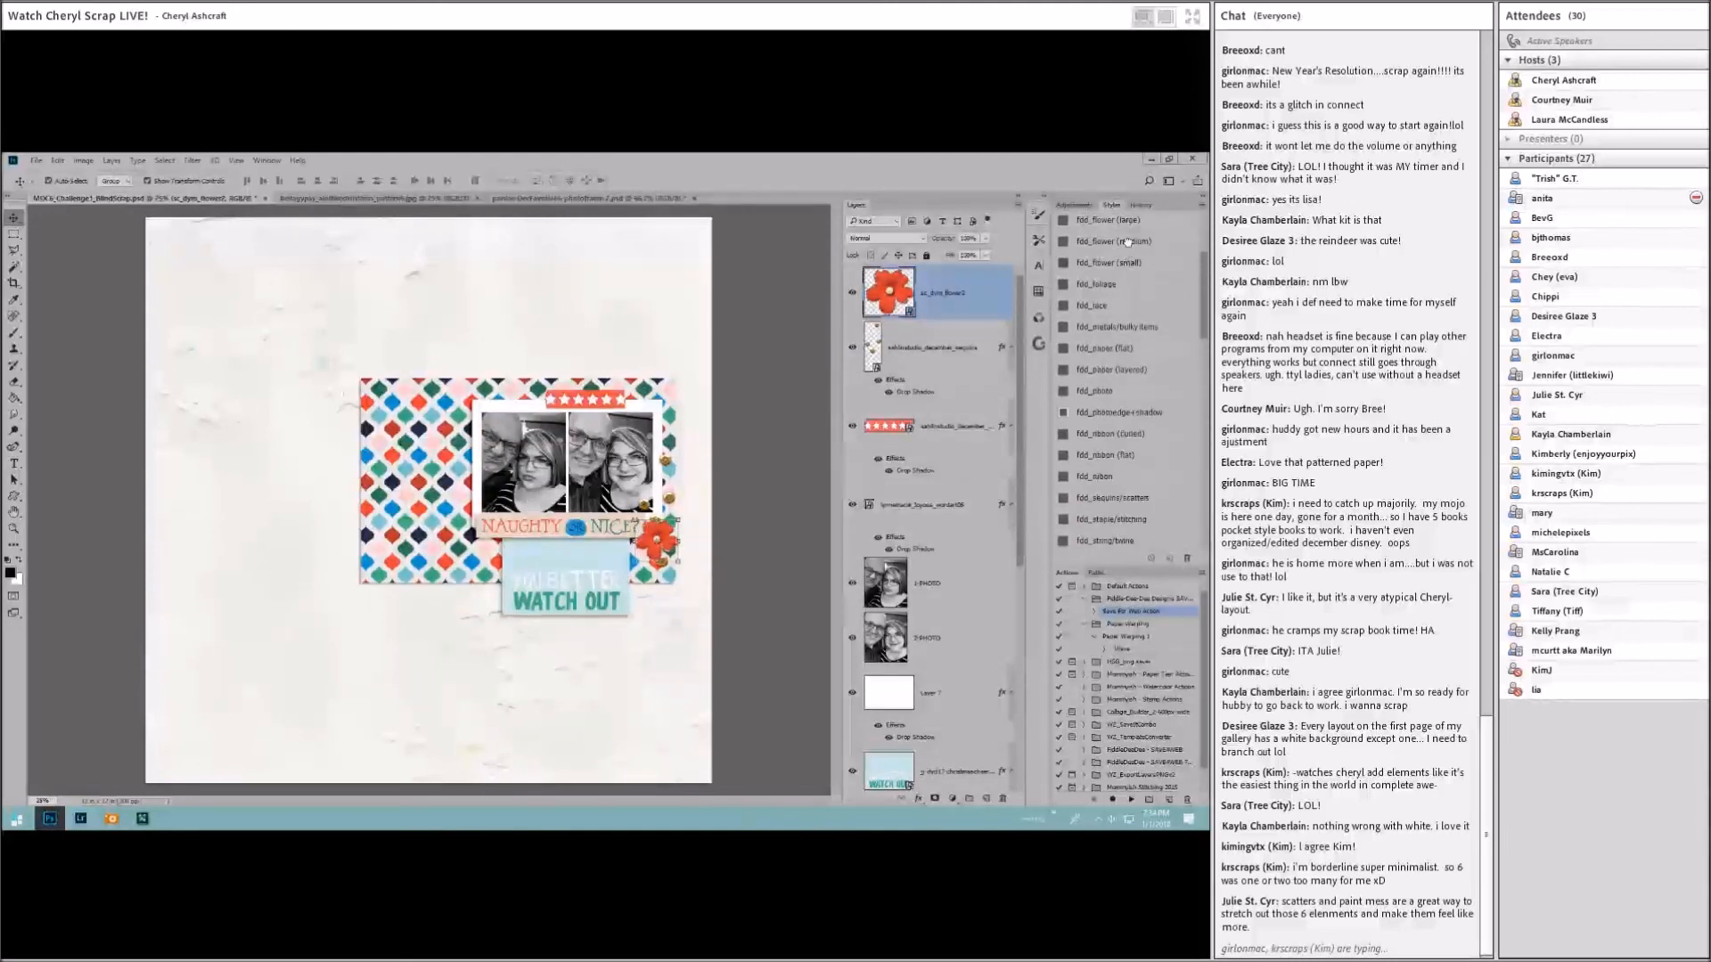
click(1086, 246)
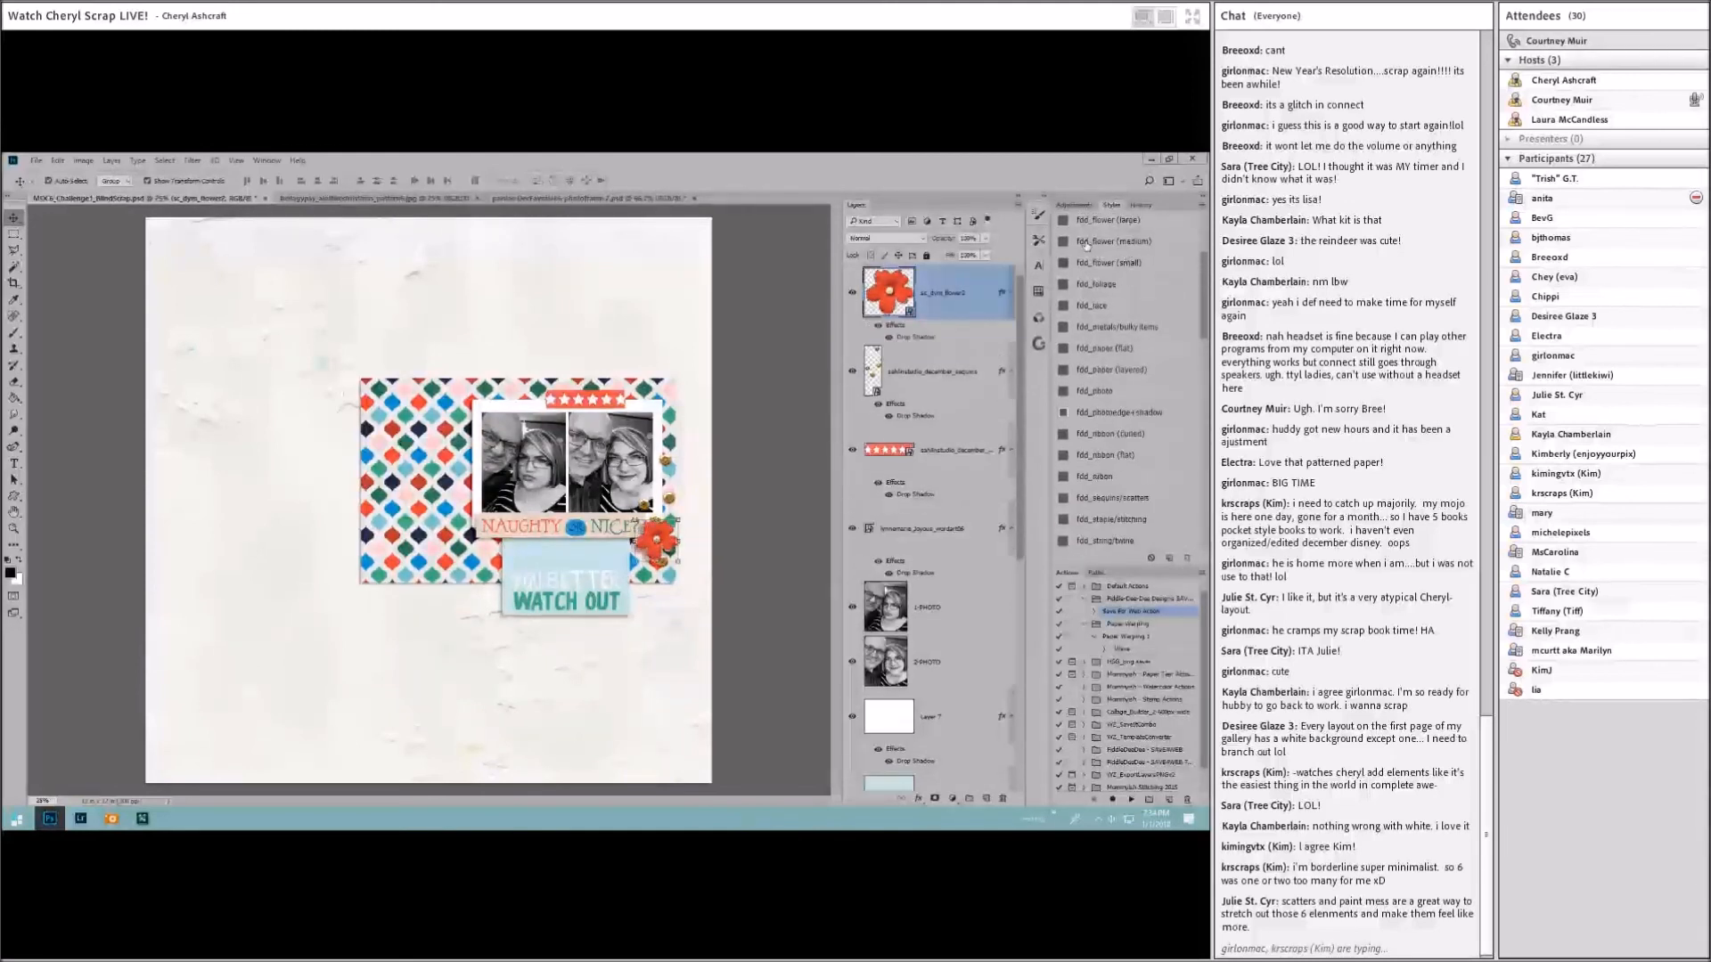
Step: Switch to ACDSee and pick the beige leaf twig from the seasonsgreetings kit in the 2017 category
click(112, 817)
scroll(557, 557, up, 3)
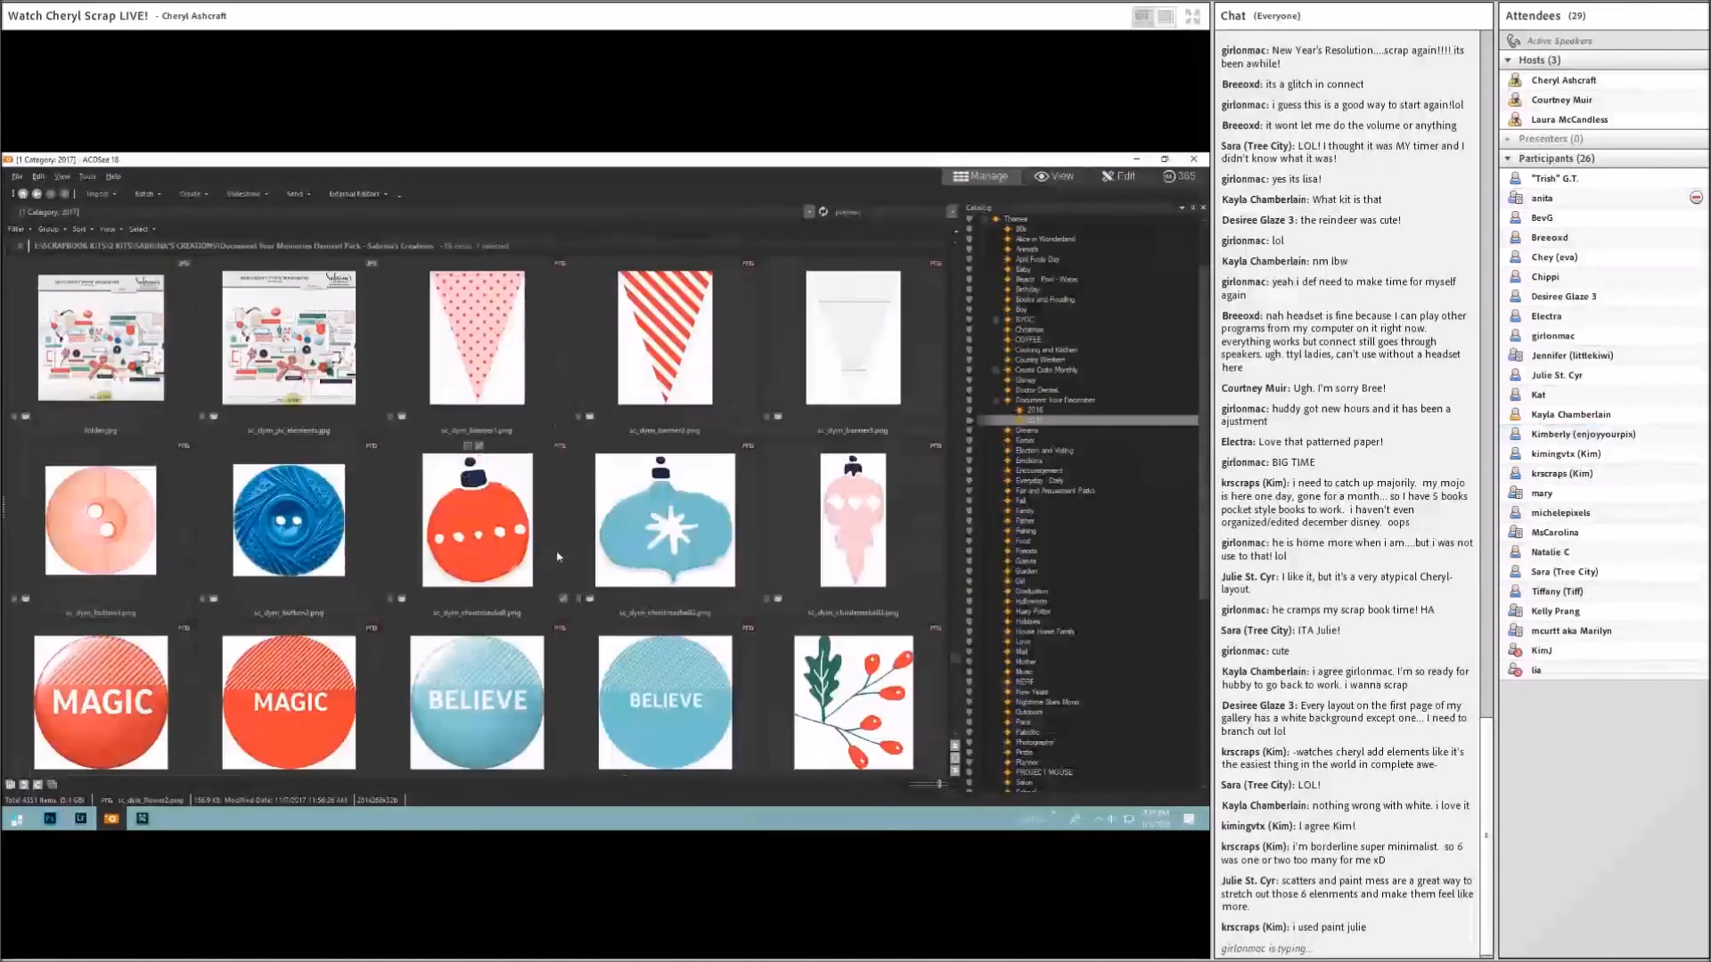
scroll(558, 556, up, 3)
scroll(557, 557, up, 5)
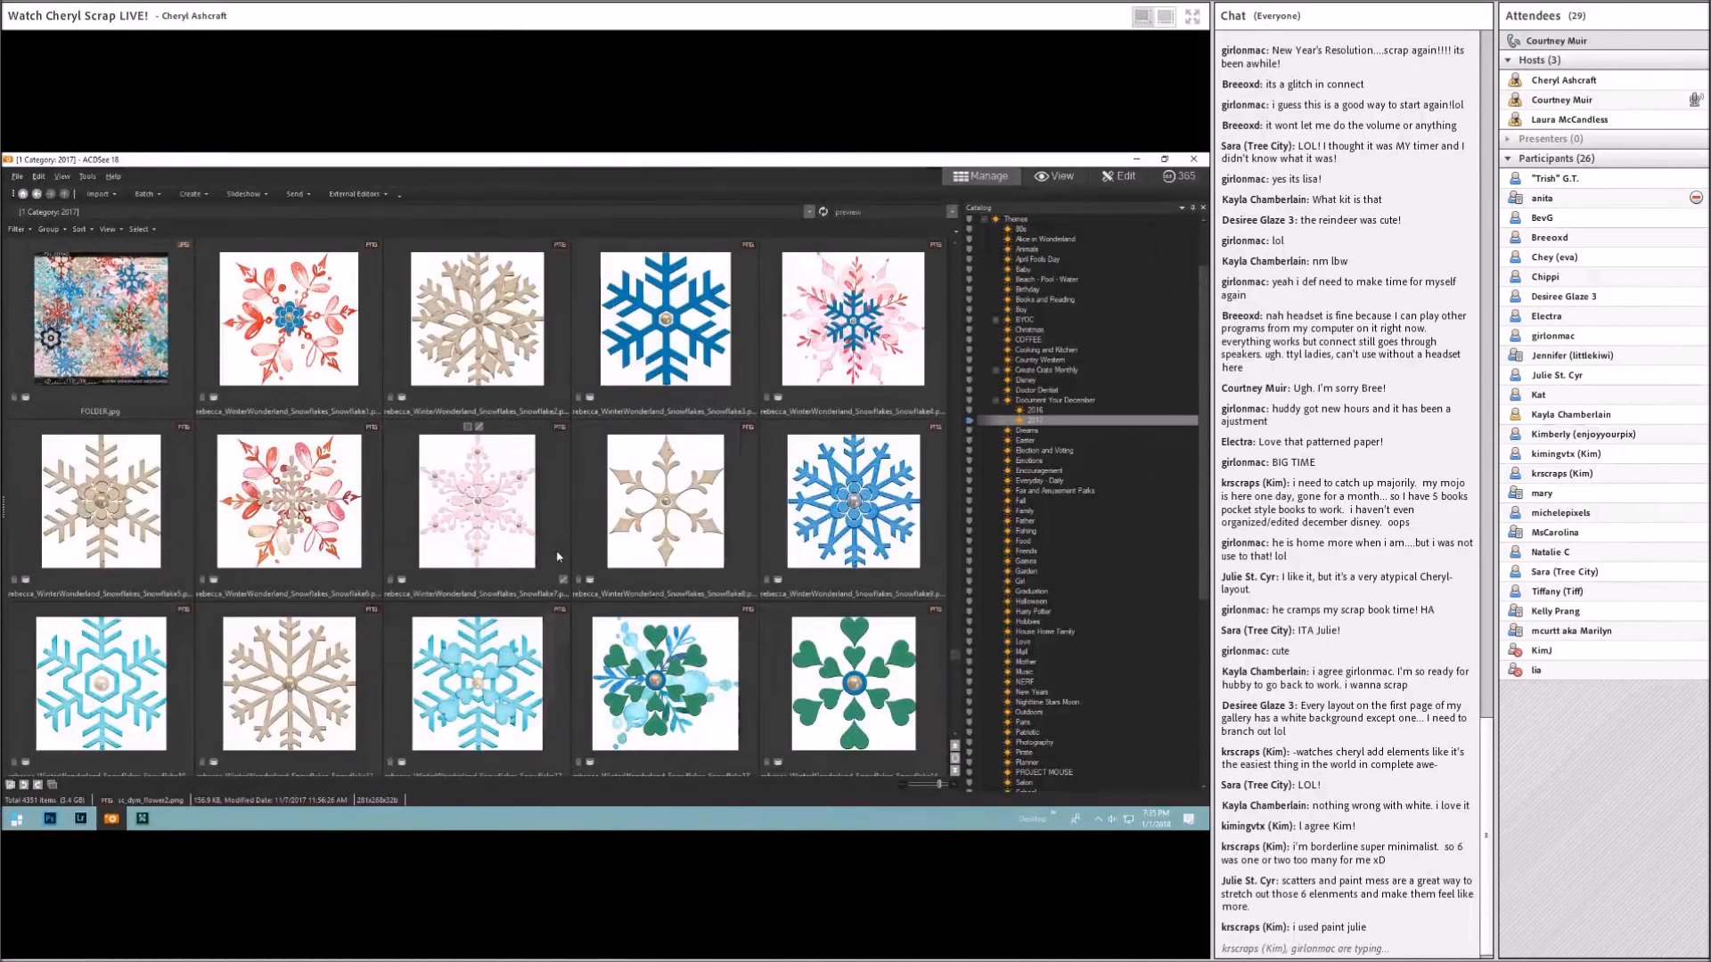
click(50, 818)
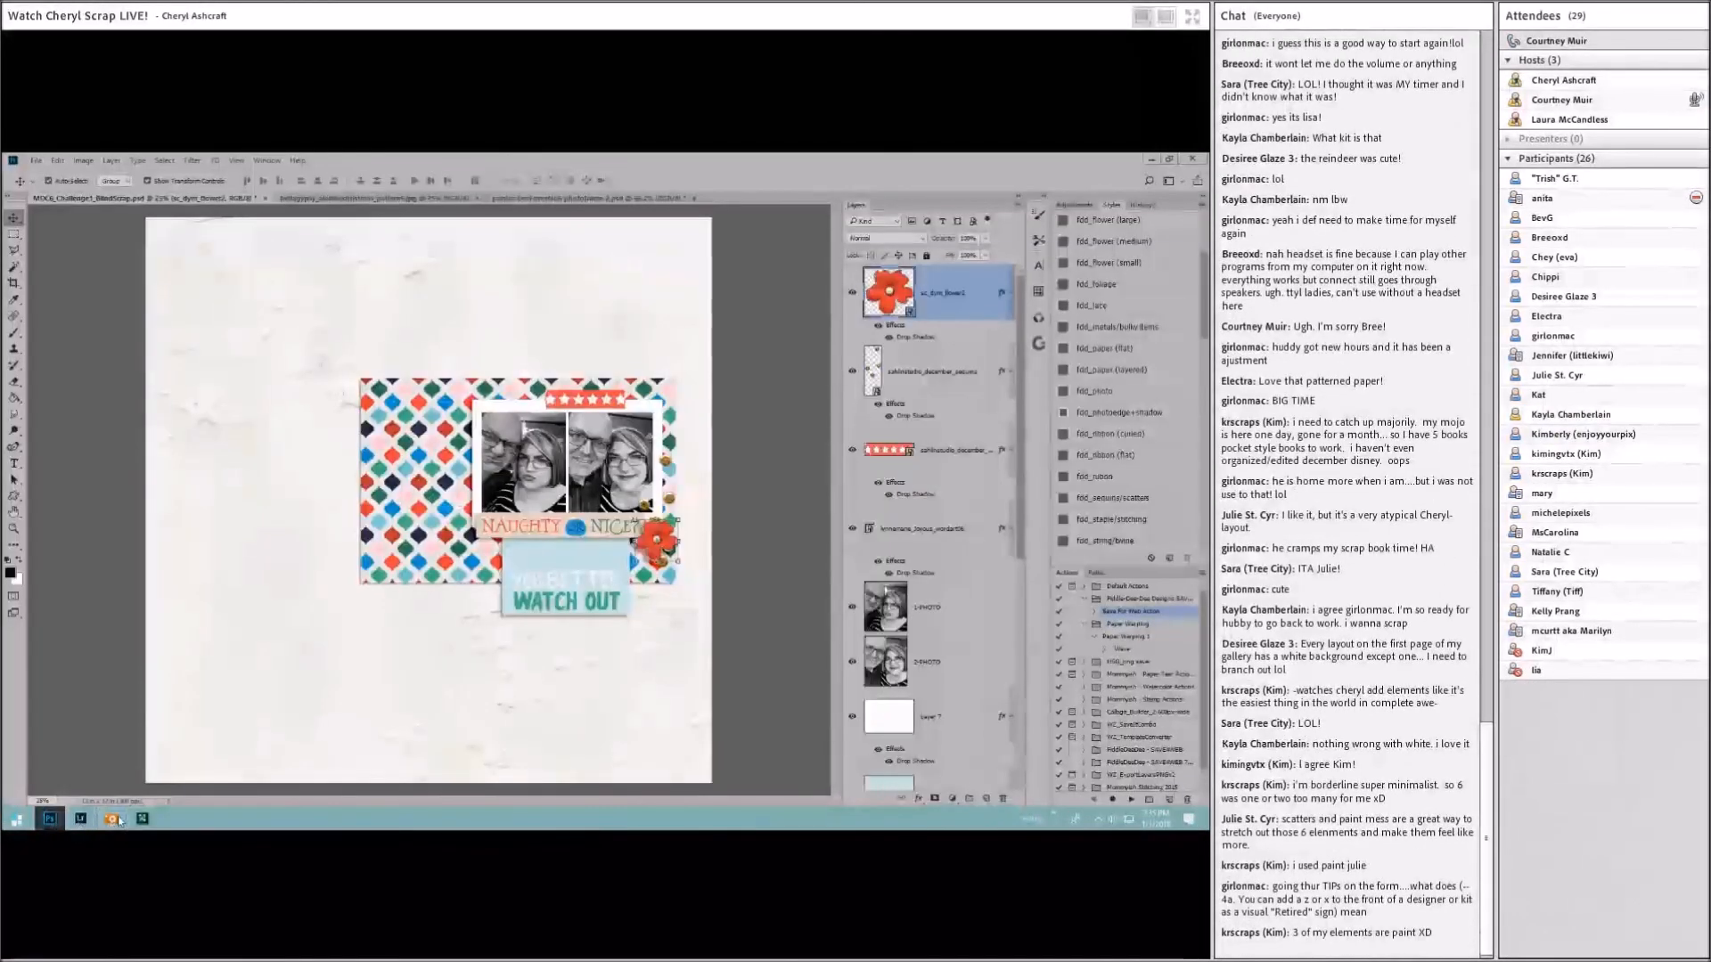
click(112, 818)
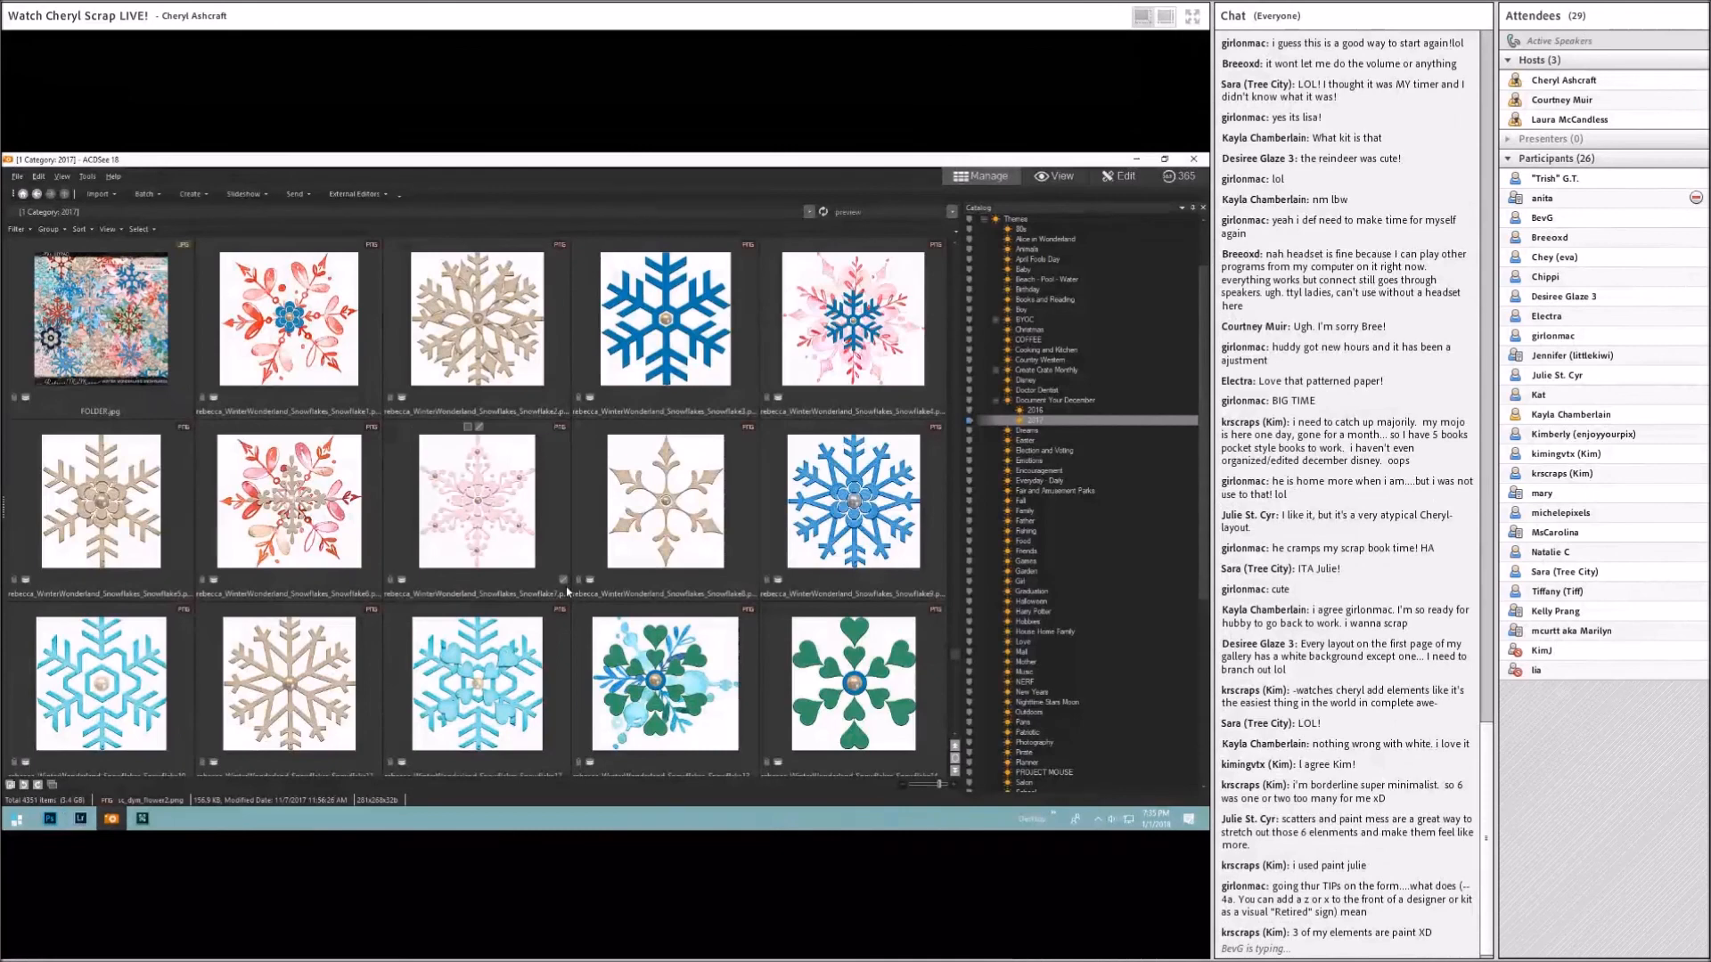
scroll(568, 593, up, 5)
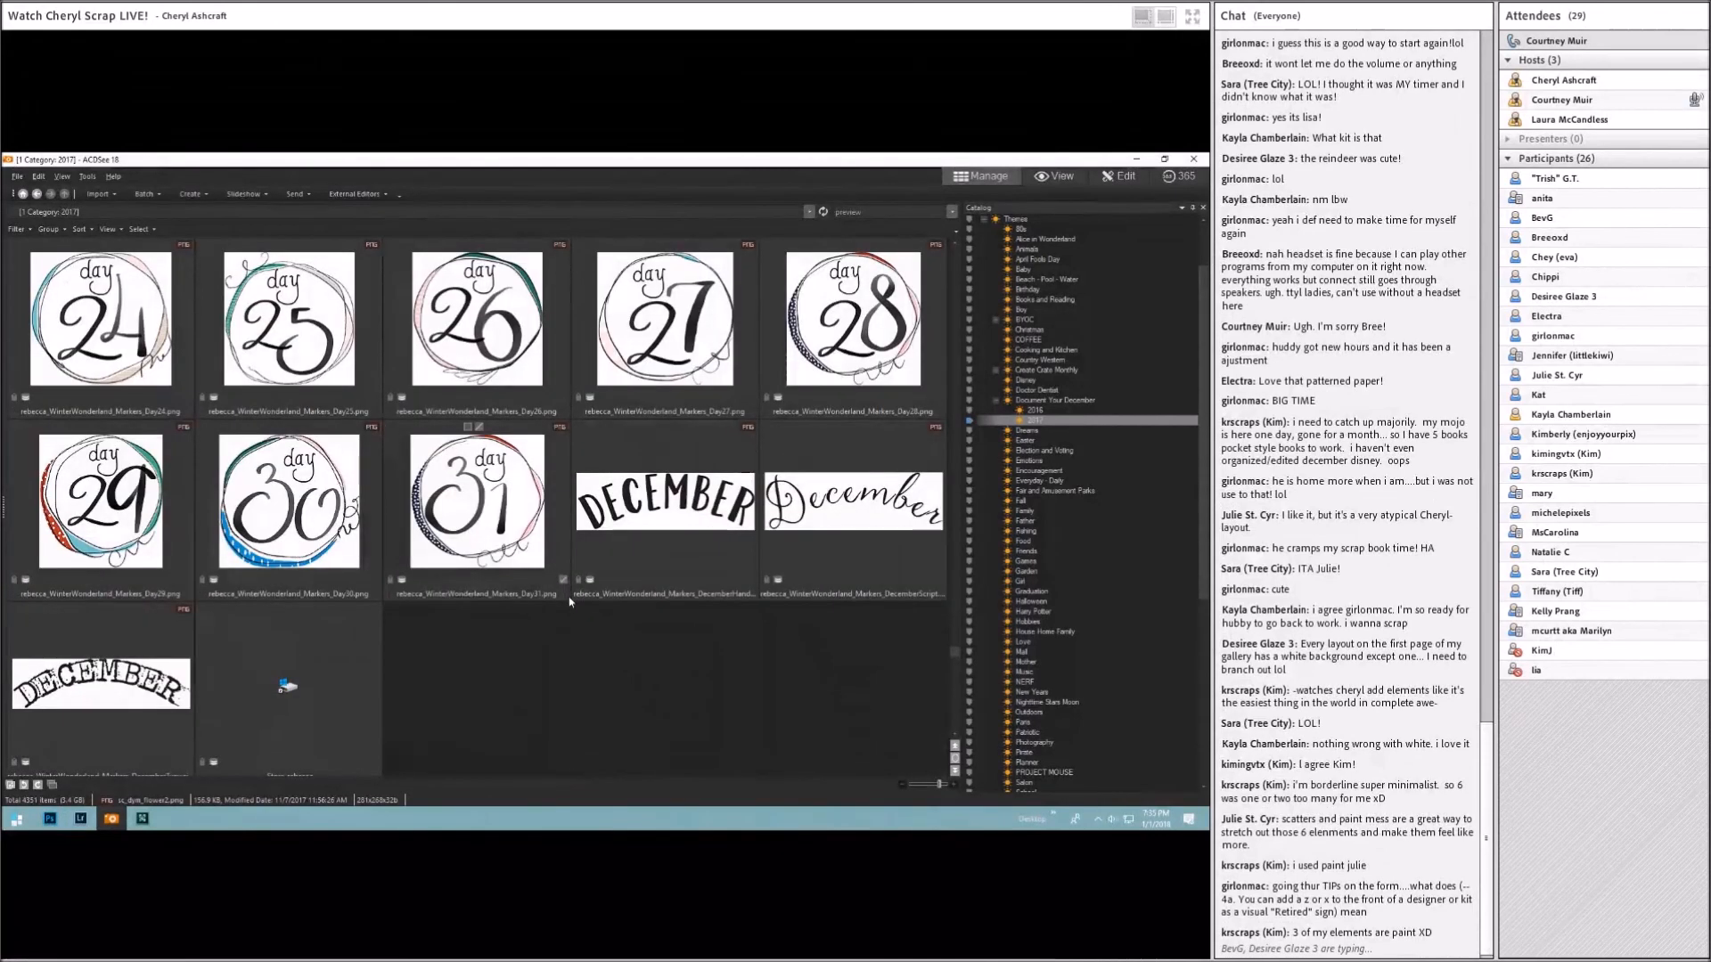
scroll(570, 602, up, 3)
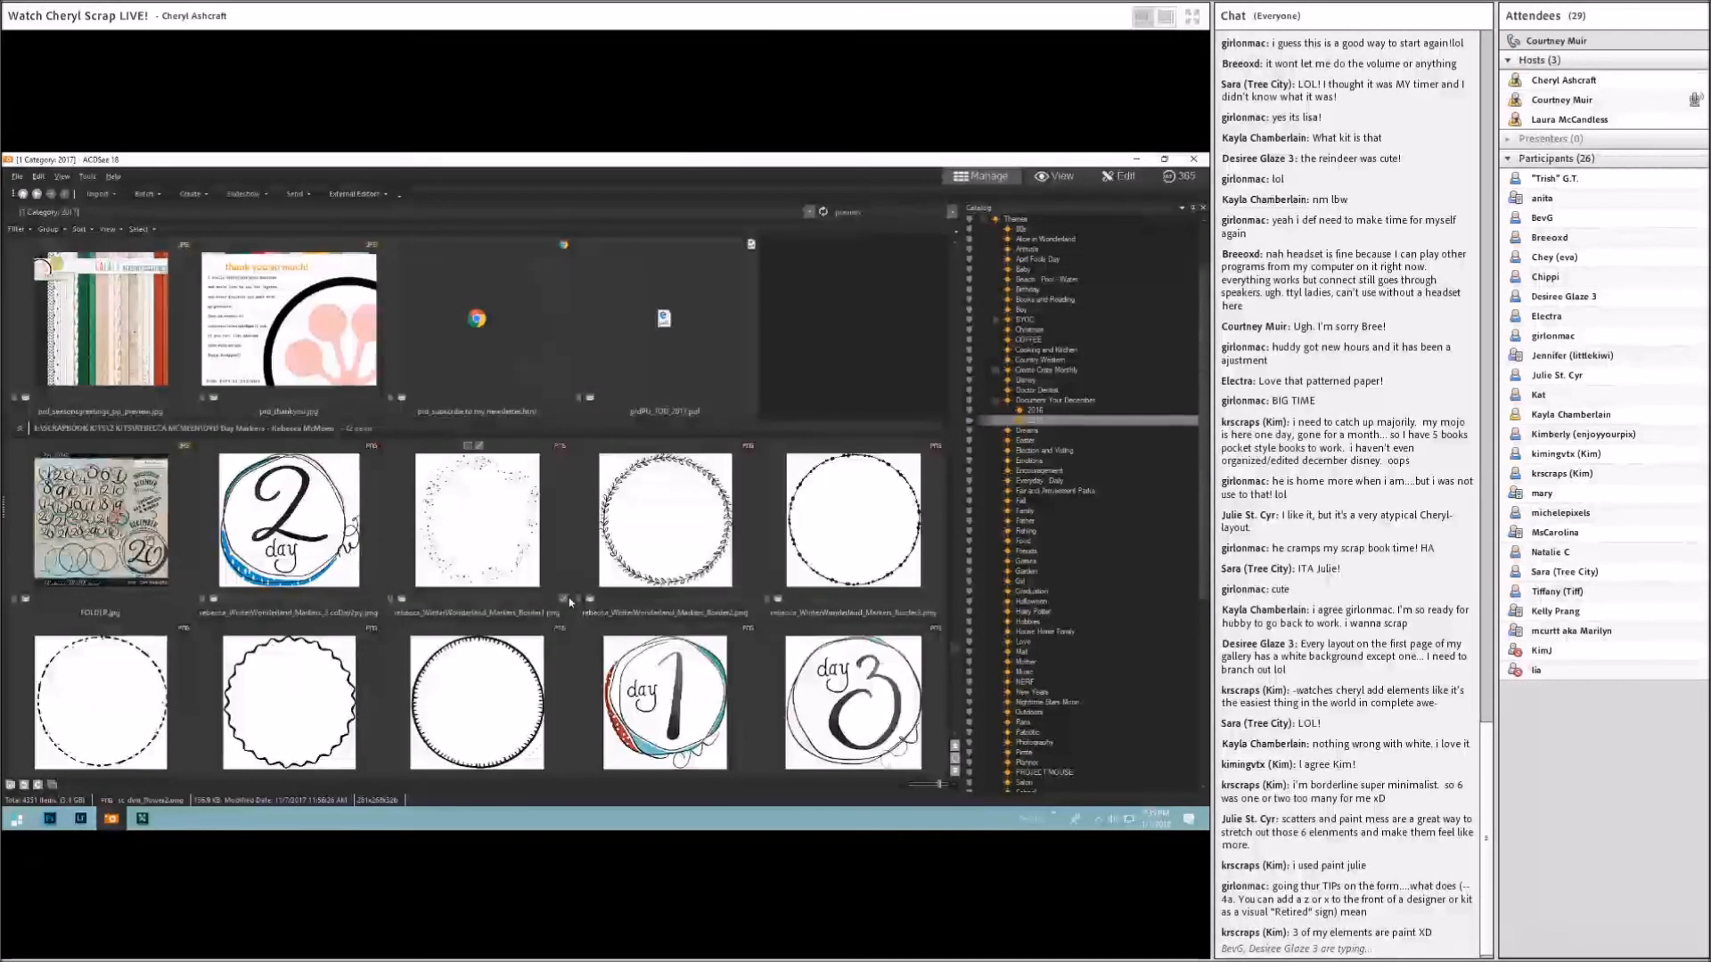
scroll(569, 603, down, 10)
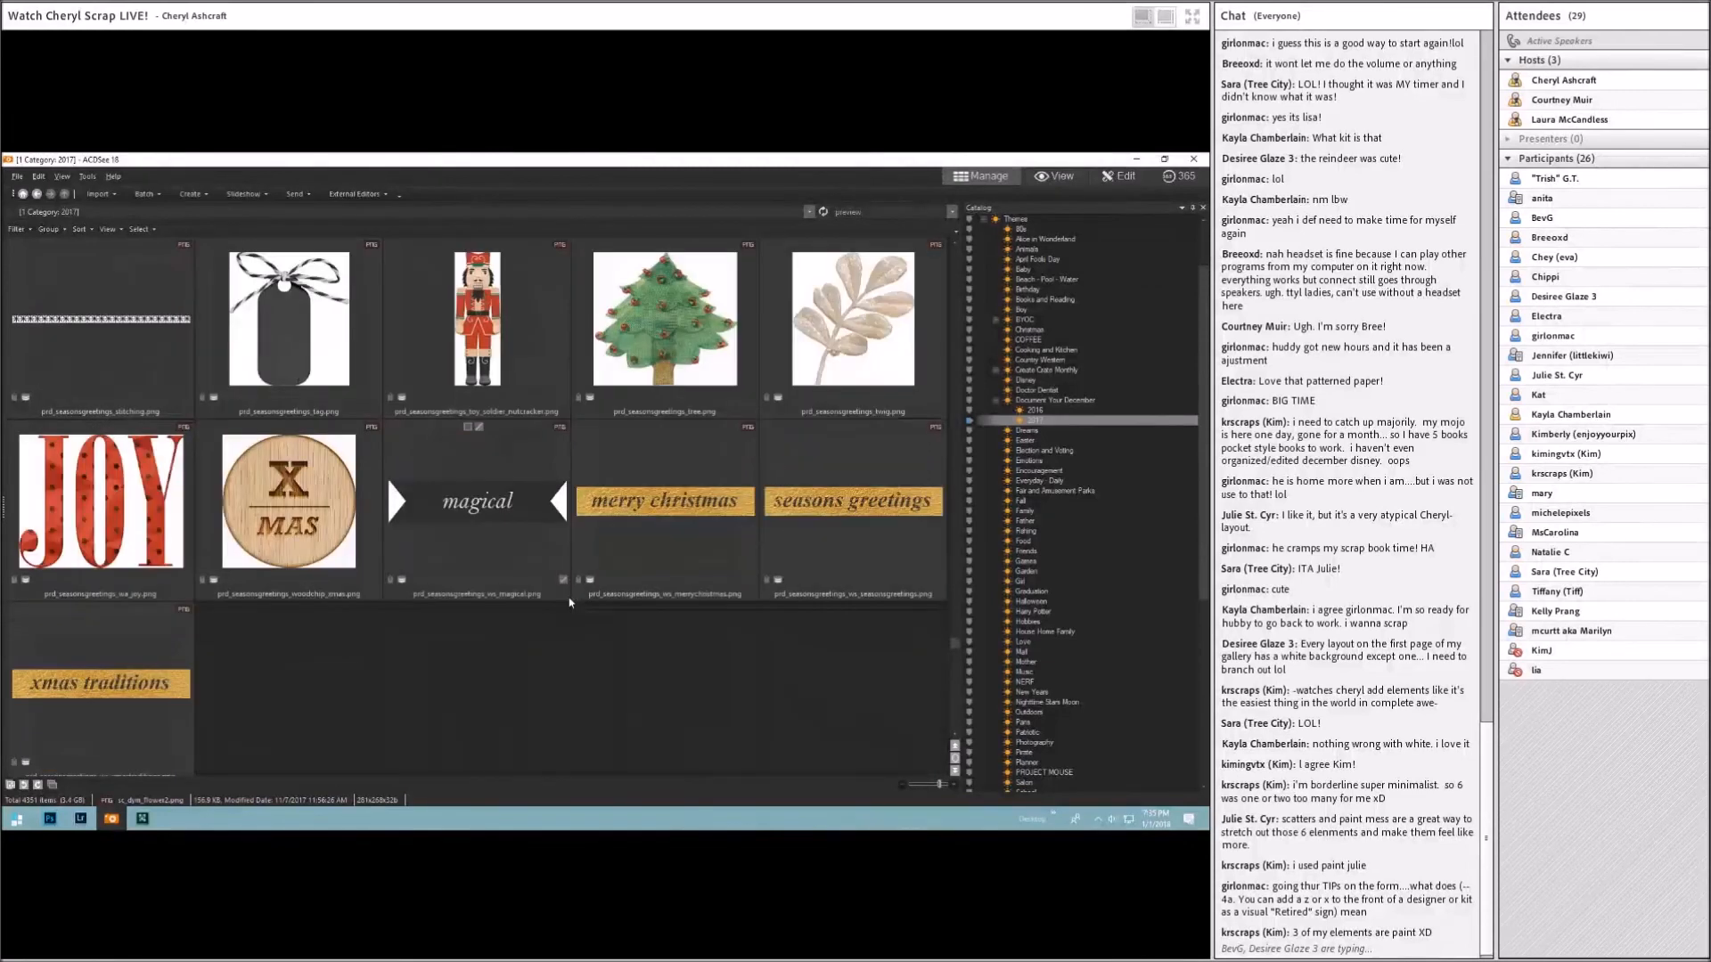
scroll(569, 602, up, 1)
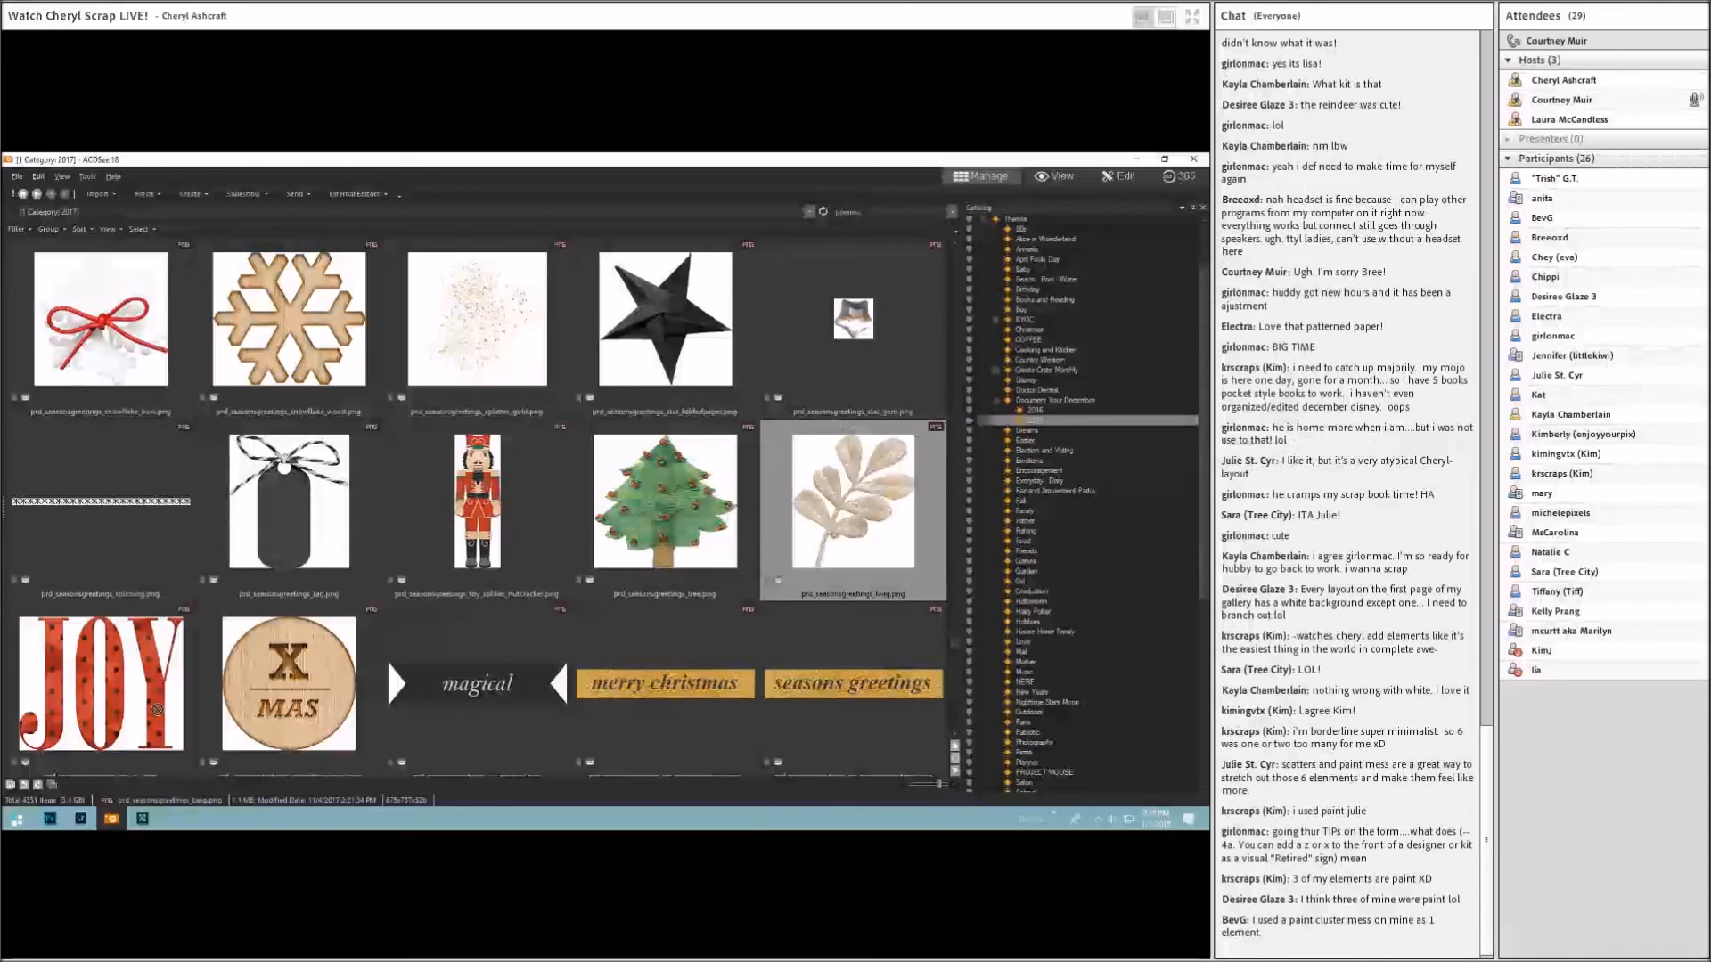
Step: Place the leaf twig in the Photoshop layout, rotated to point downward over the red flower at the cluster's lower right corner
key(alt+Tab)
key(ctrl+v)
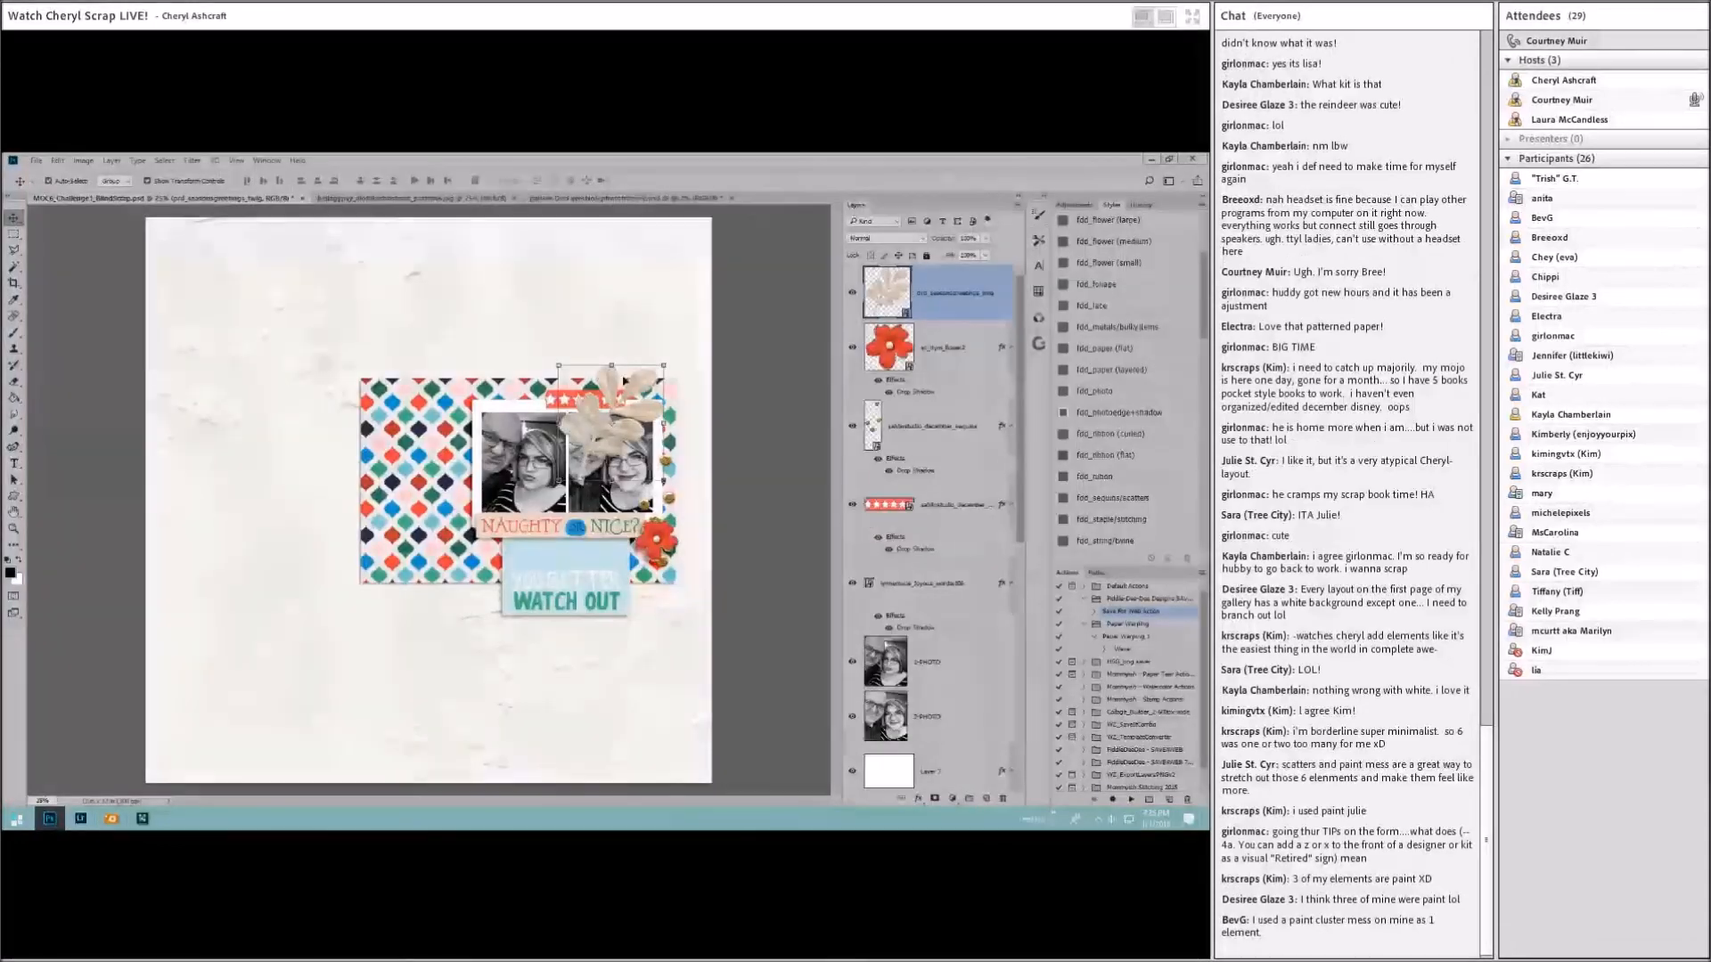
drag(628, 405, 665, 534)
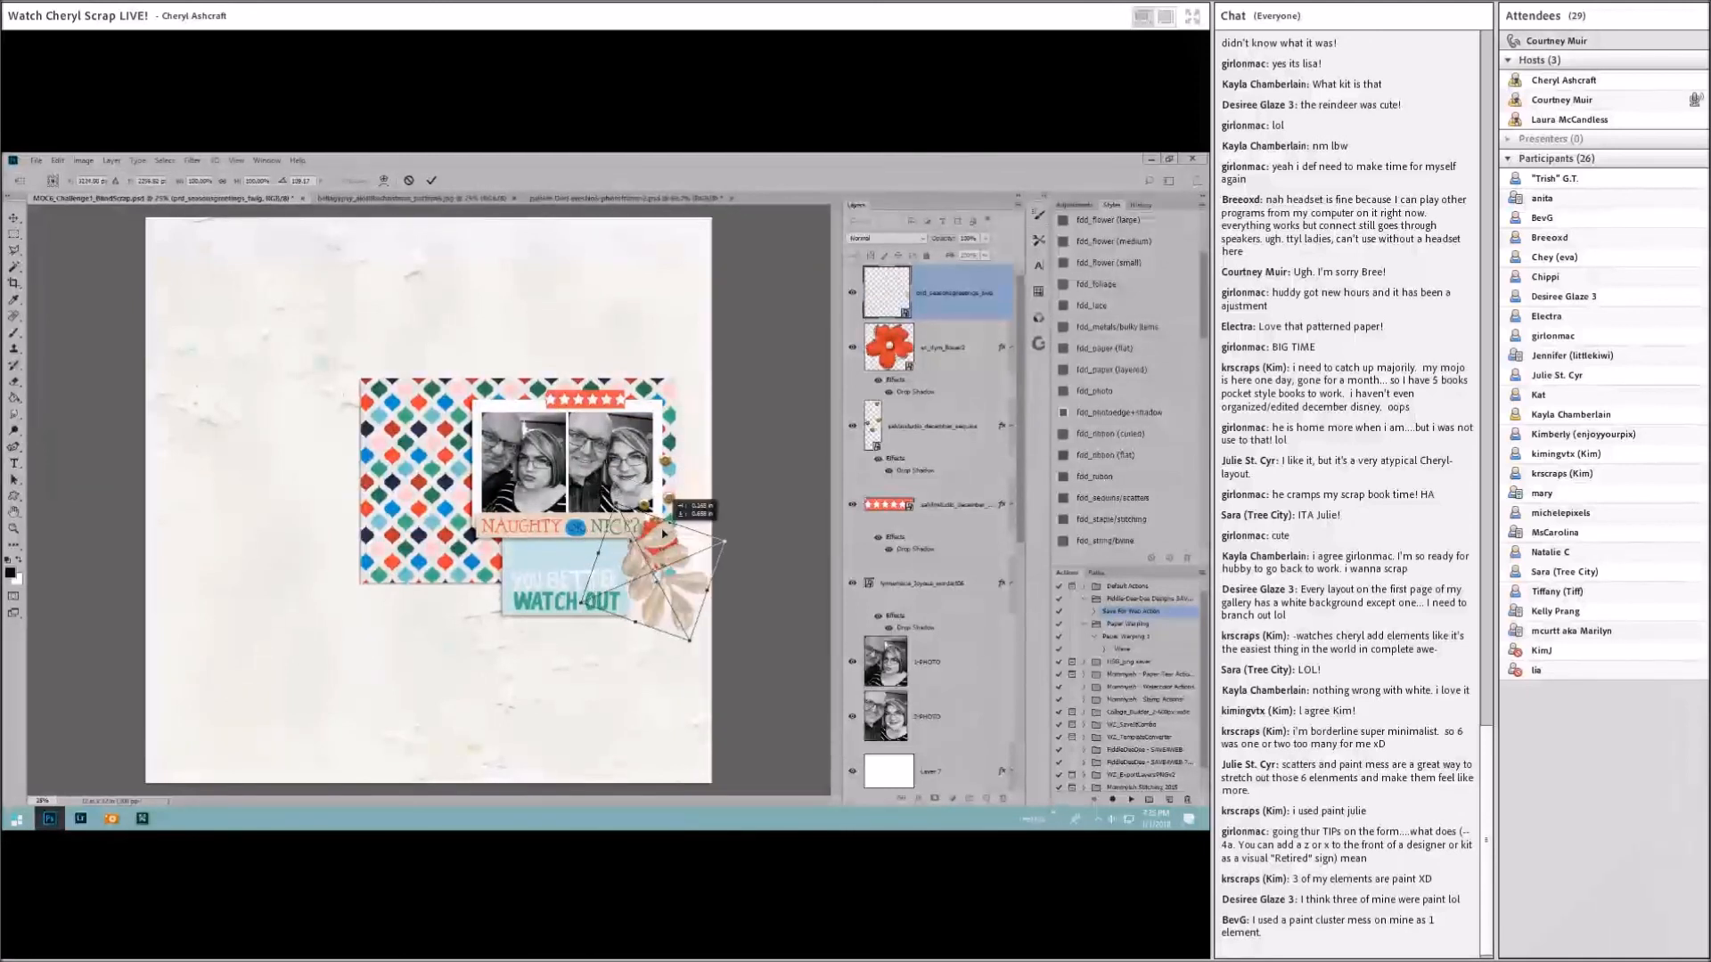
click(430, 180)
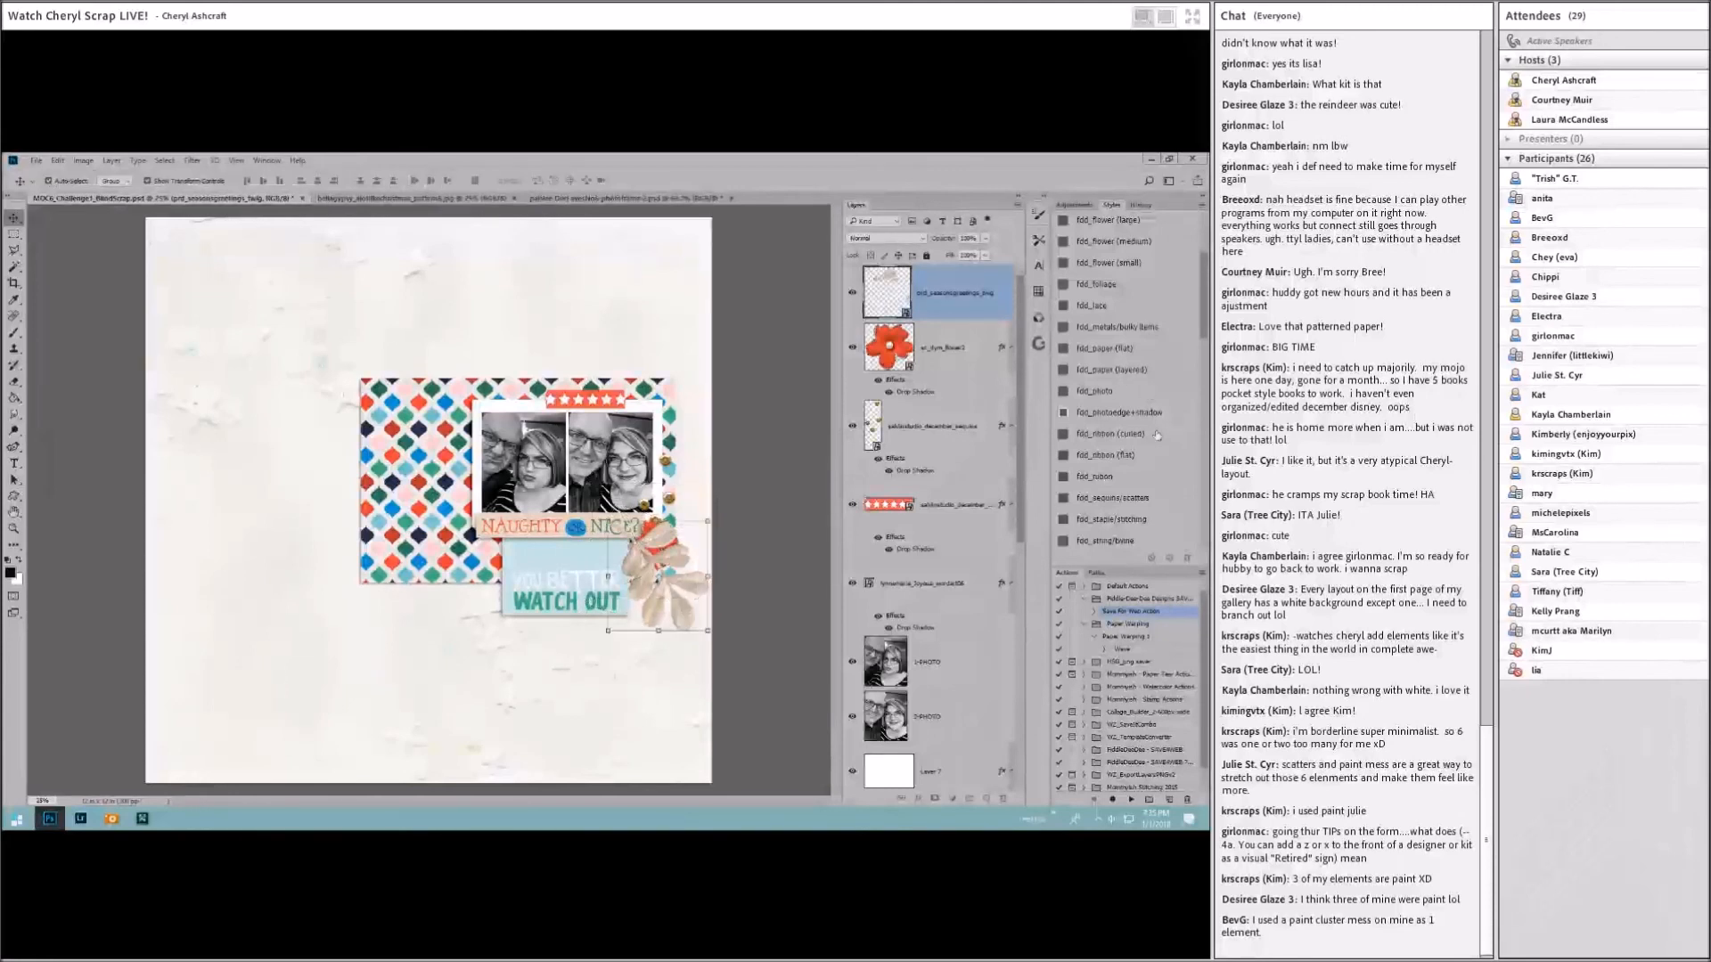
Step: Apply the fdd_foliage style to the leaf twig and move its layer down to directly above the photo layers
scroll(1163, 389, up, 1)
scroll(1105, 330, up, 1)
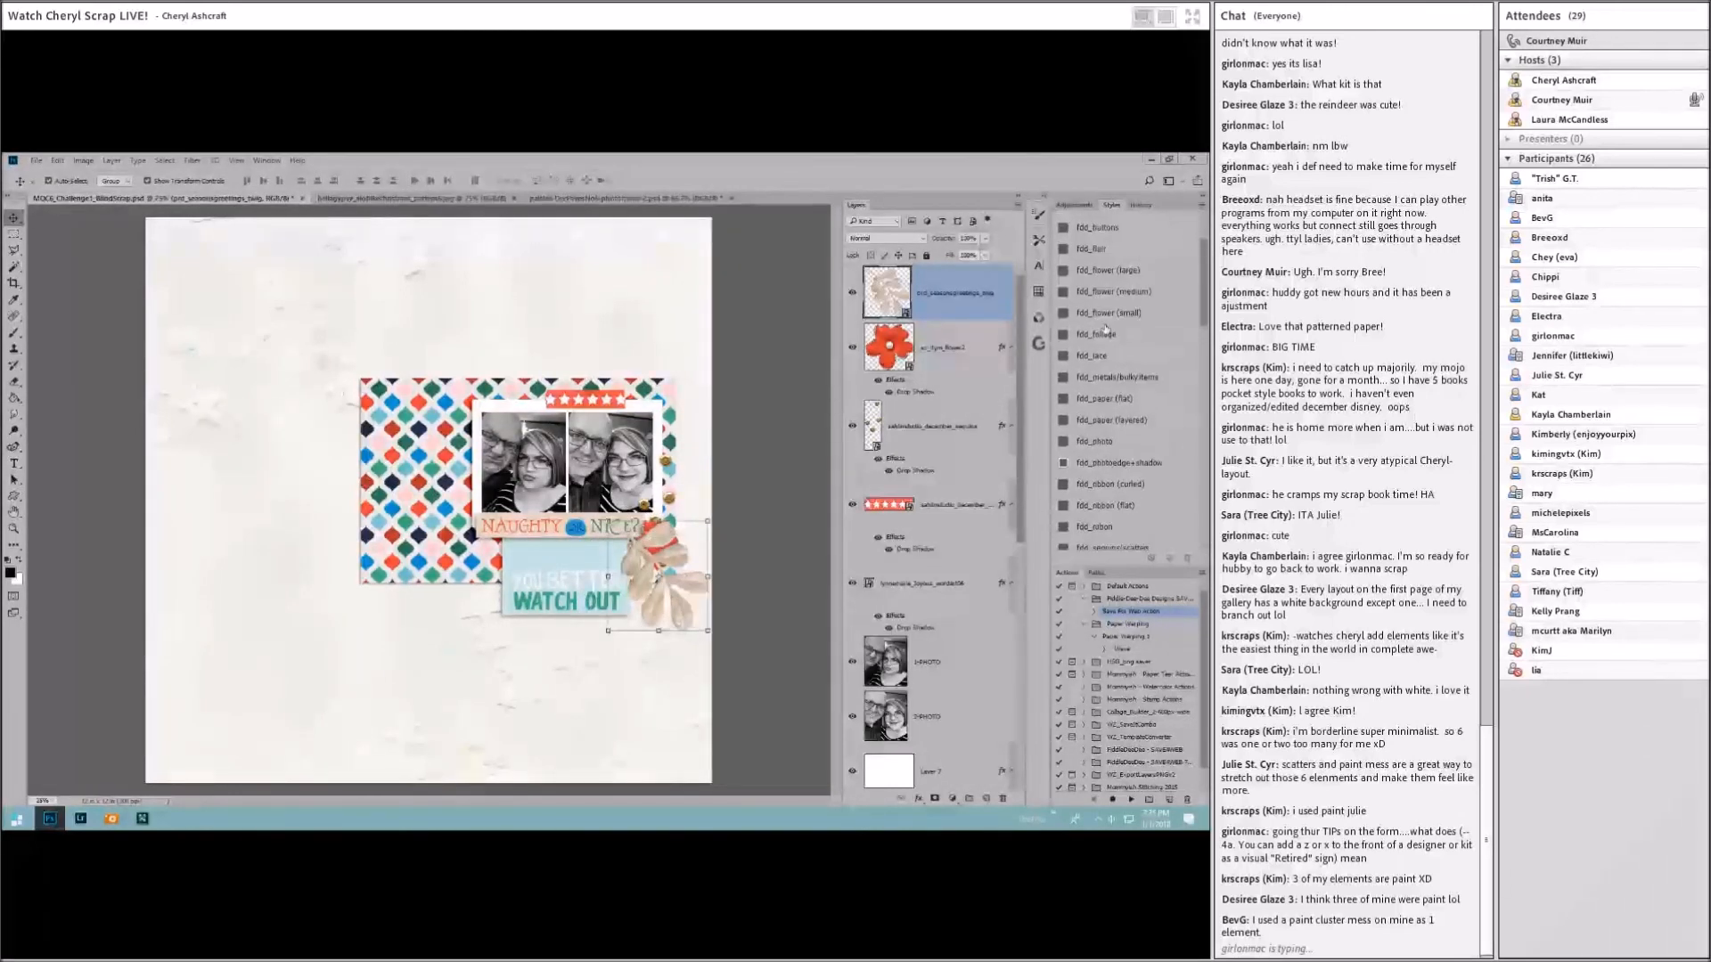
click(1100, 333)
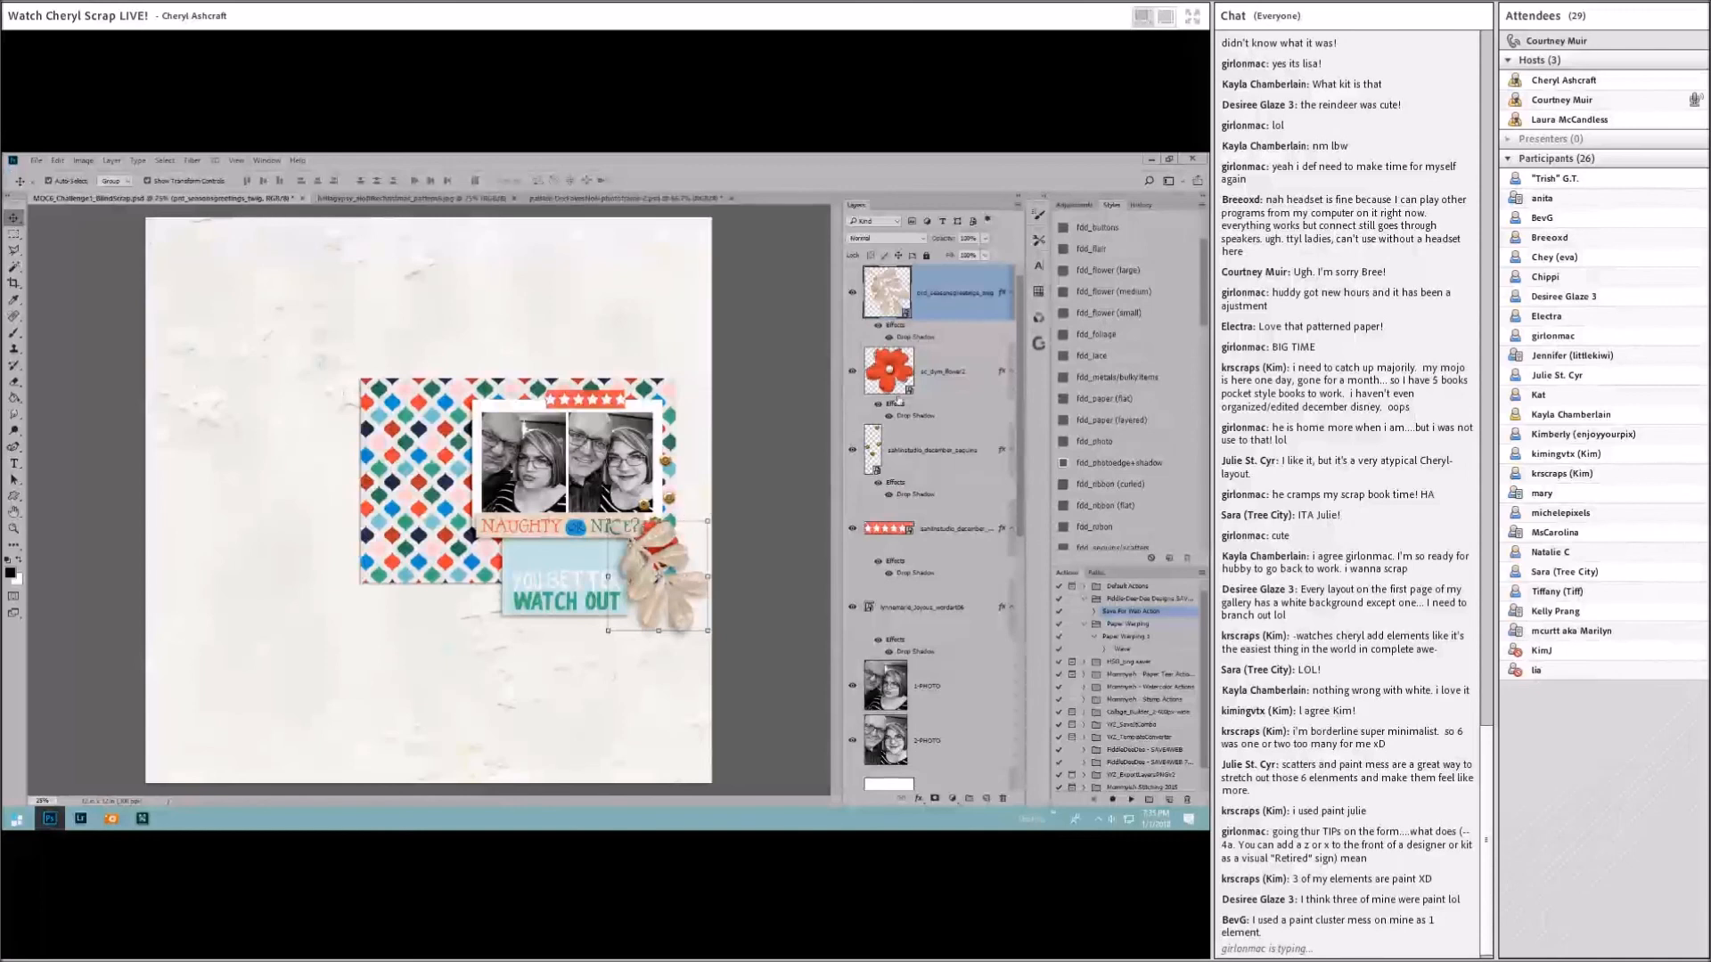
drag(935, 311, 936, 628)
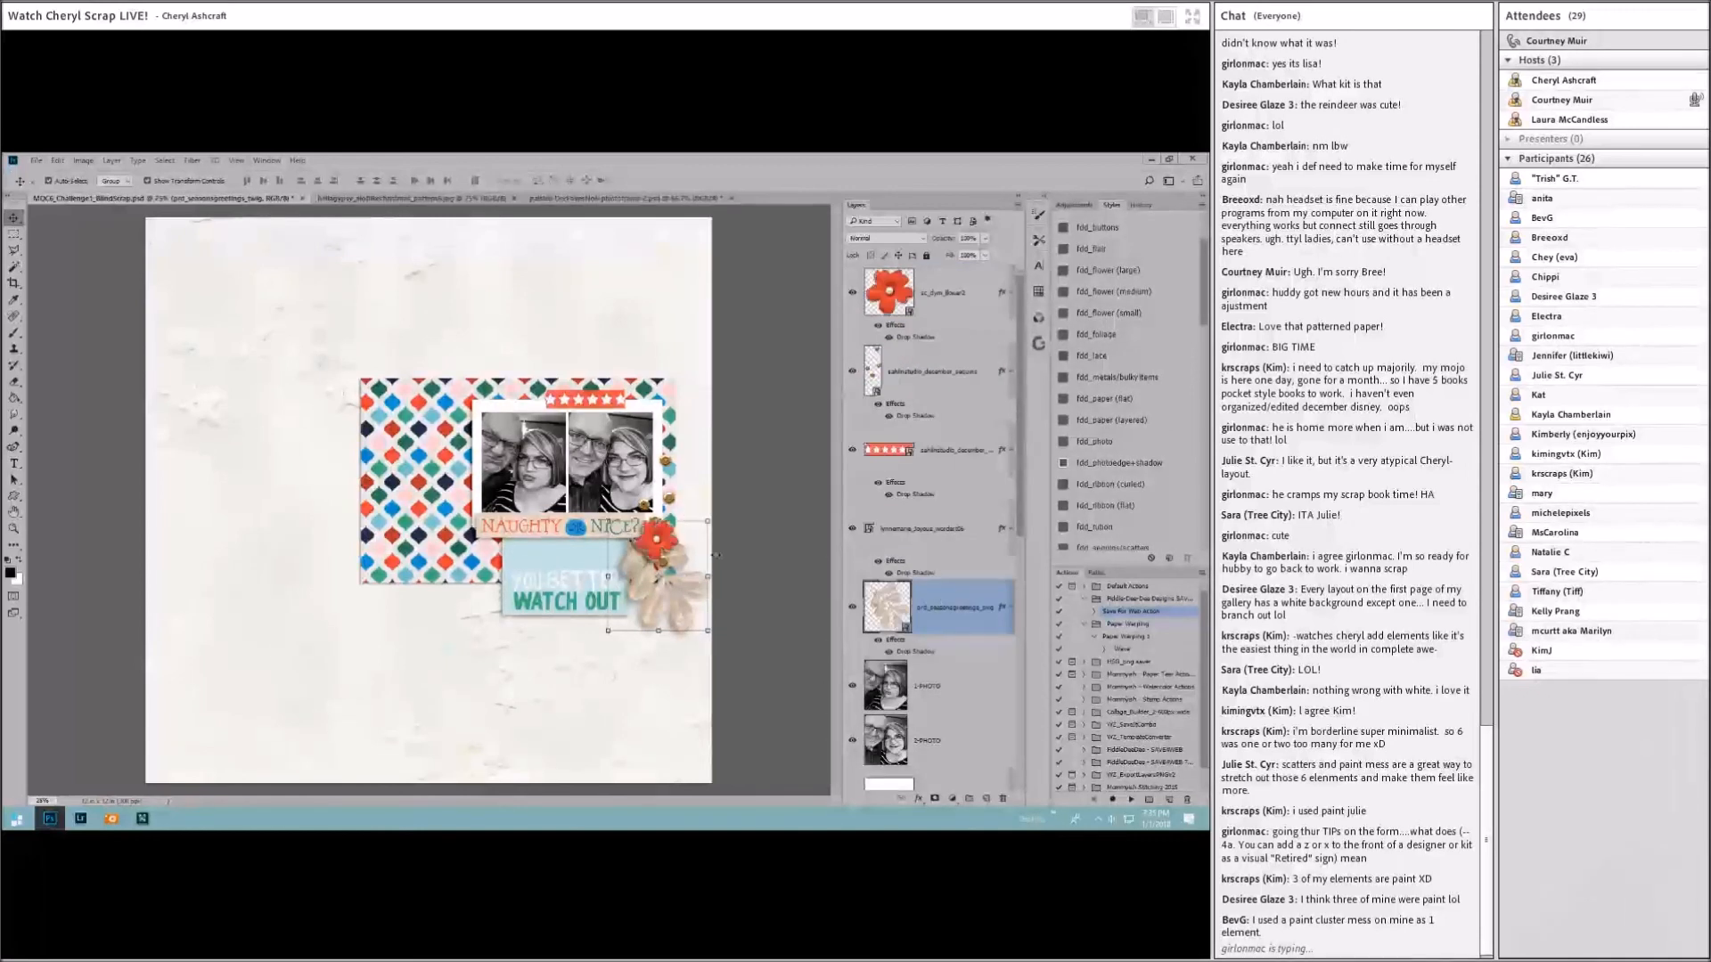
Step: Shift the gold sequins slightly up and outward beside the photos, and delete the leaf twig's layer
drag(666, 467, 680, 436)
click(695, 591)
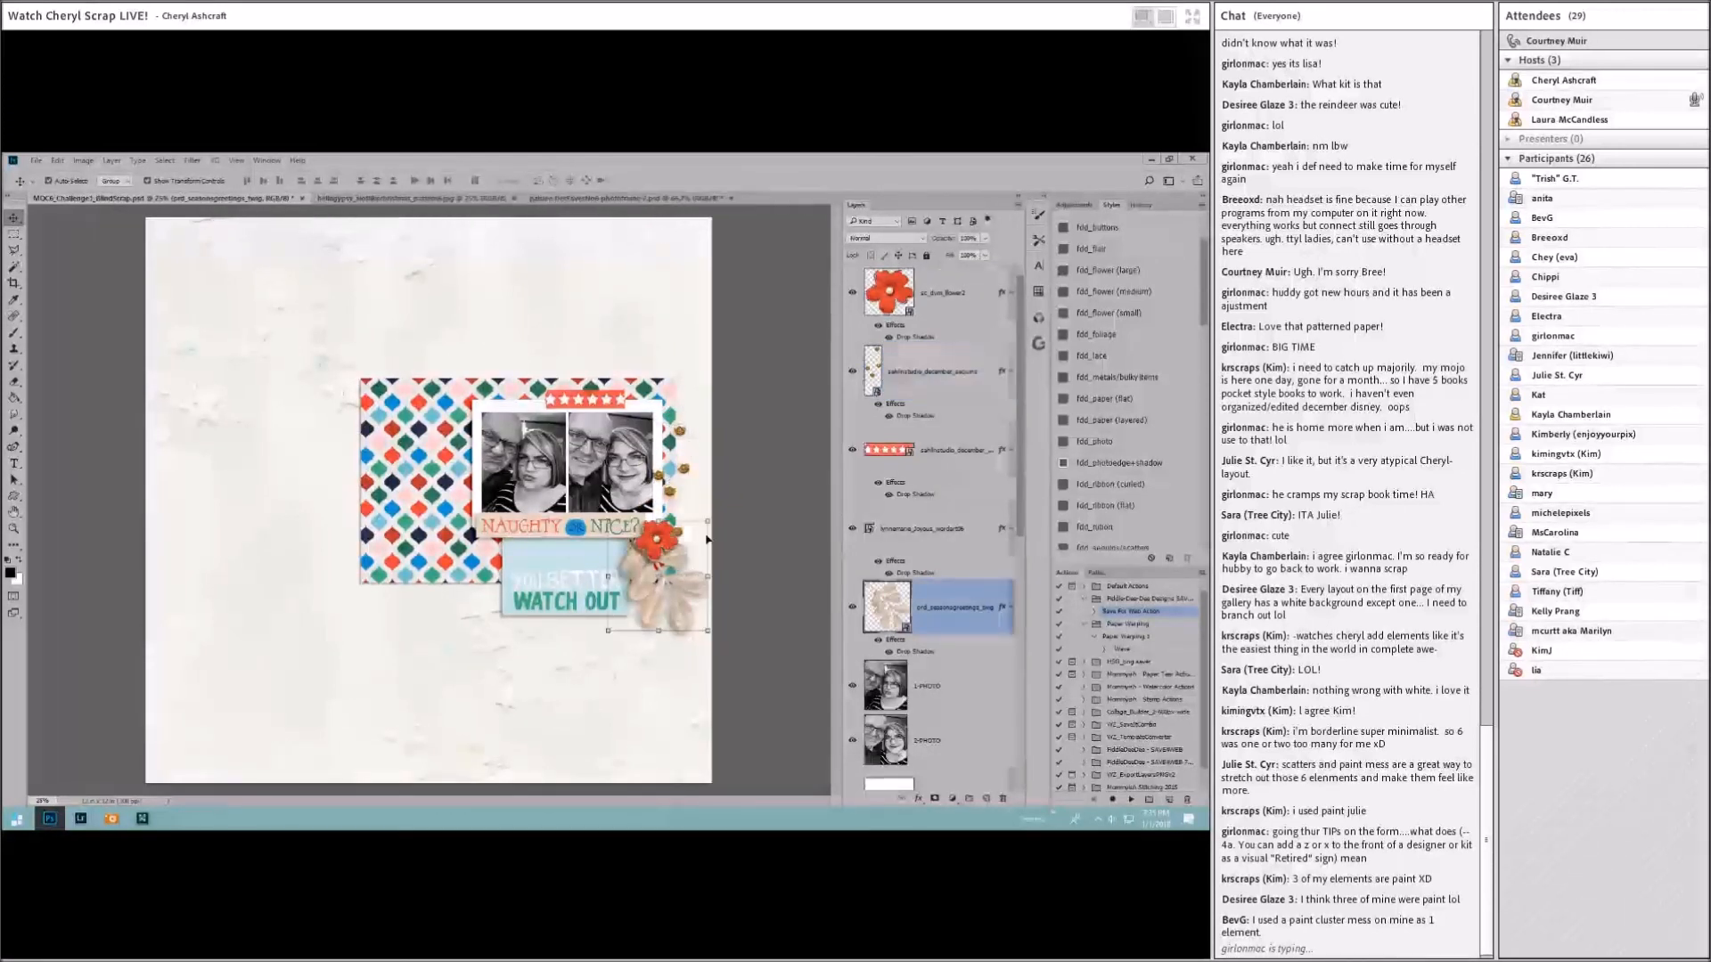
drag(705, 521, 677, 546)
click(431, 180)
right_click(964, 618)
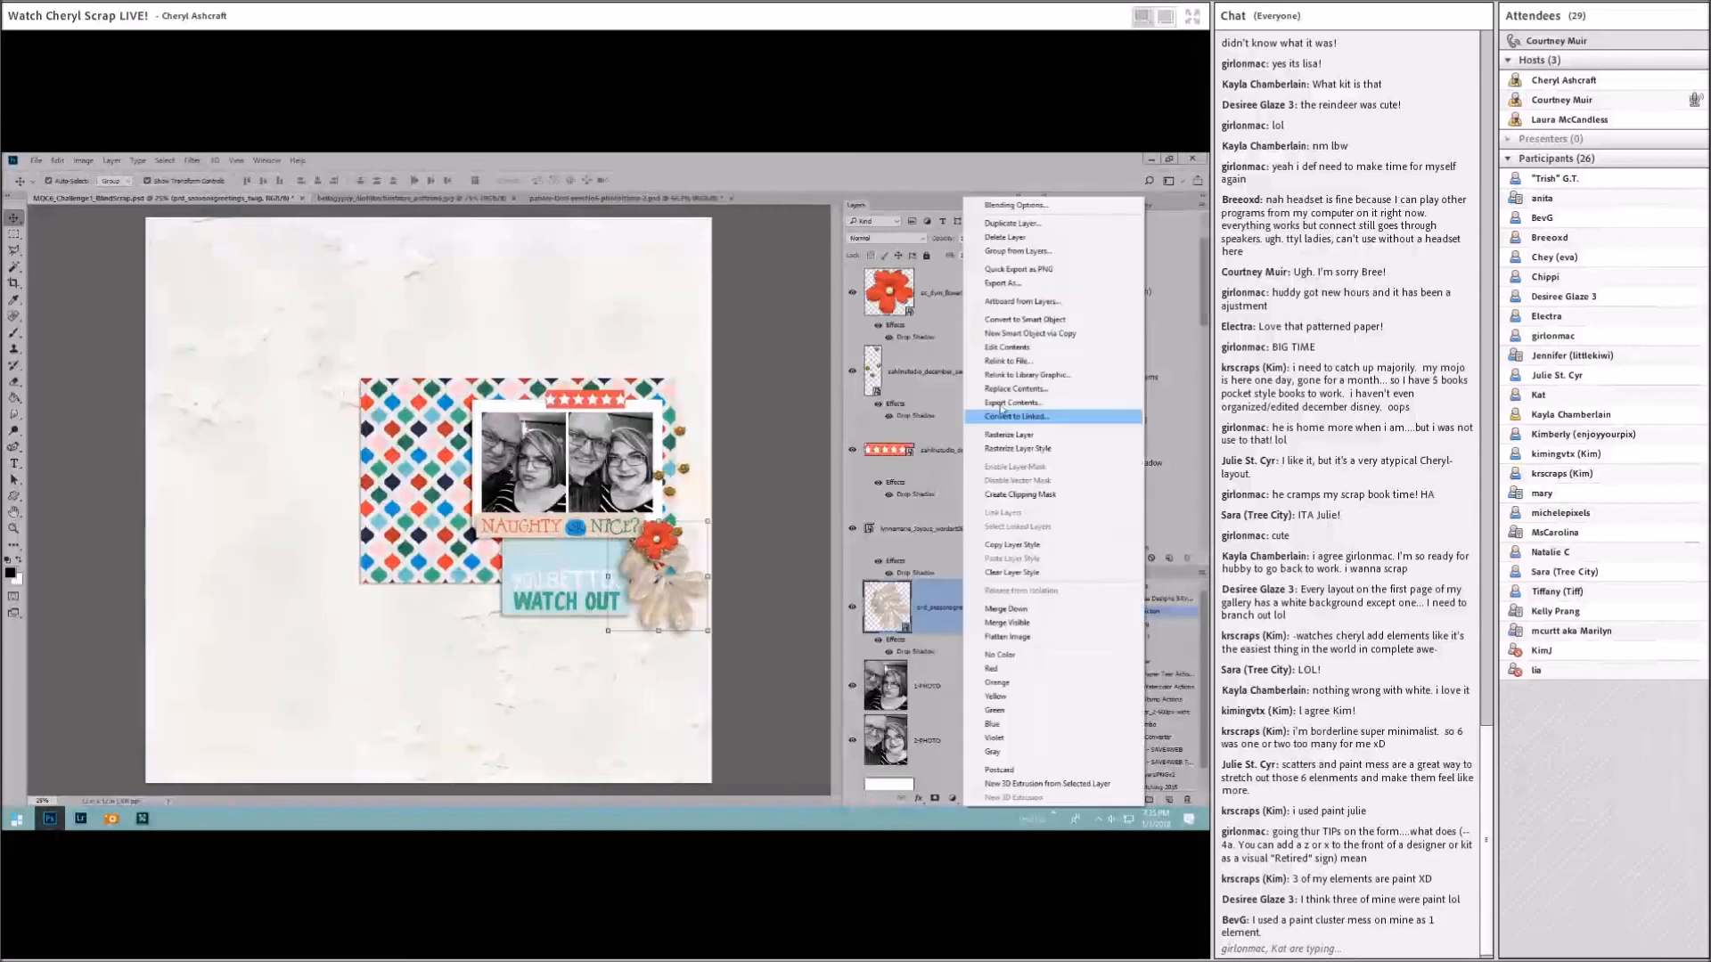
click(1012, 237)
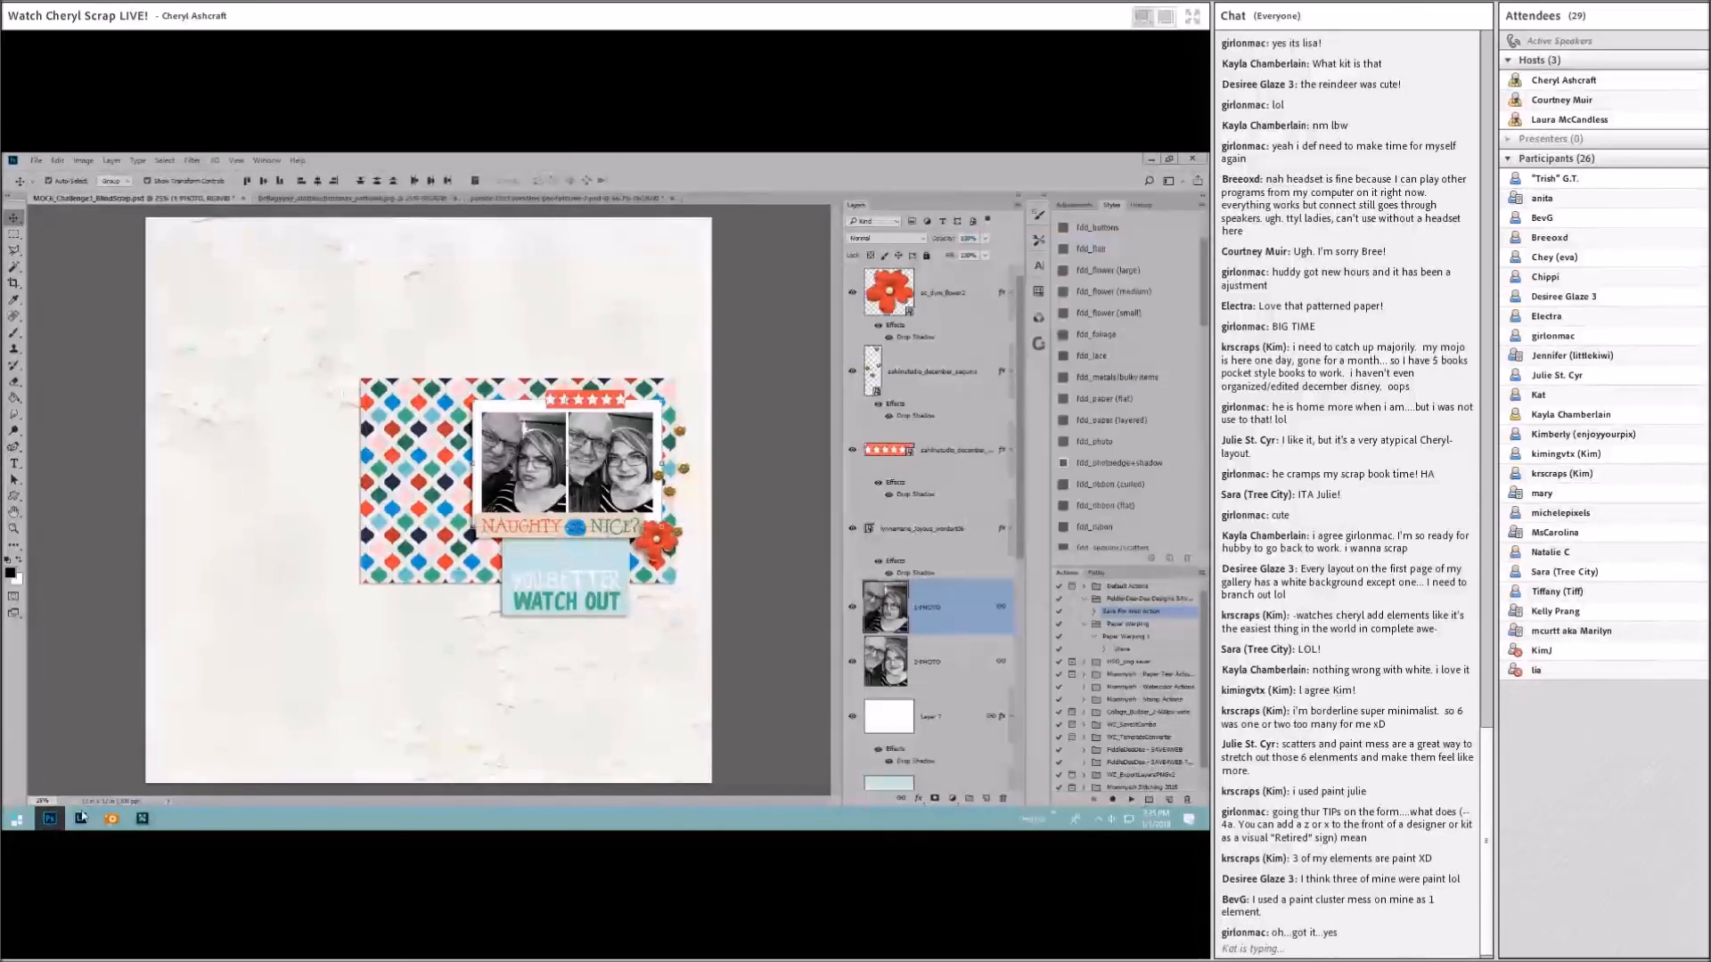
Step: Switch to ACDSee, bring the black seasonsgreetings_star_foldedpaper star into the Photoshop layout, and shrink it
click(114, 820)
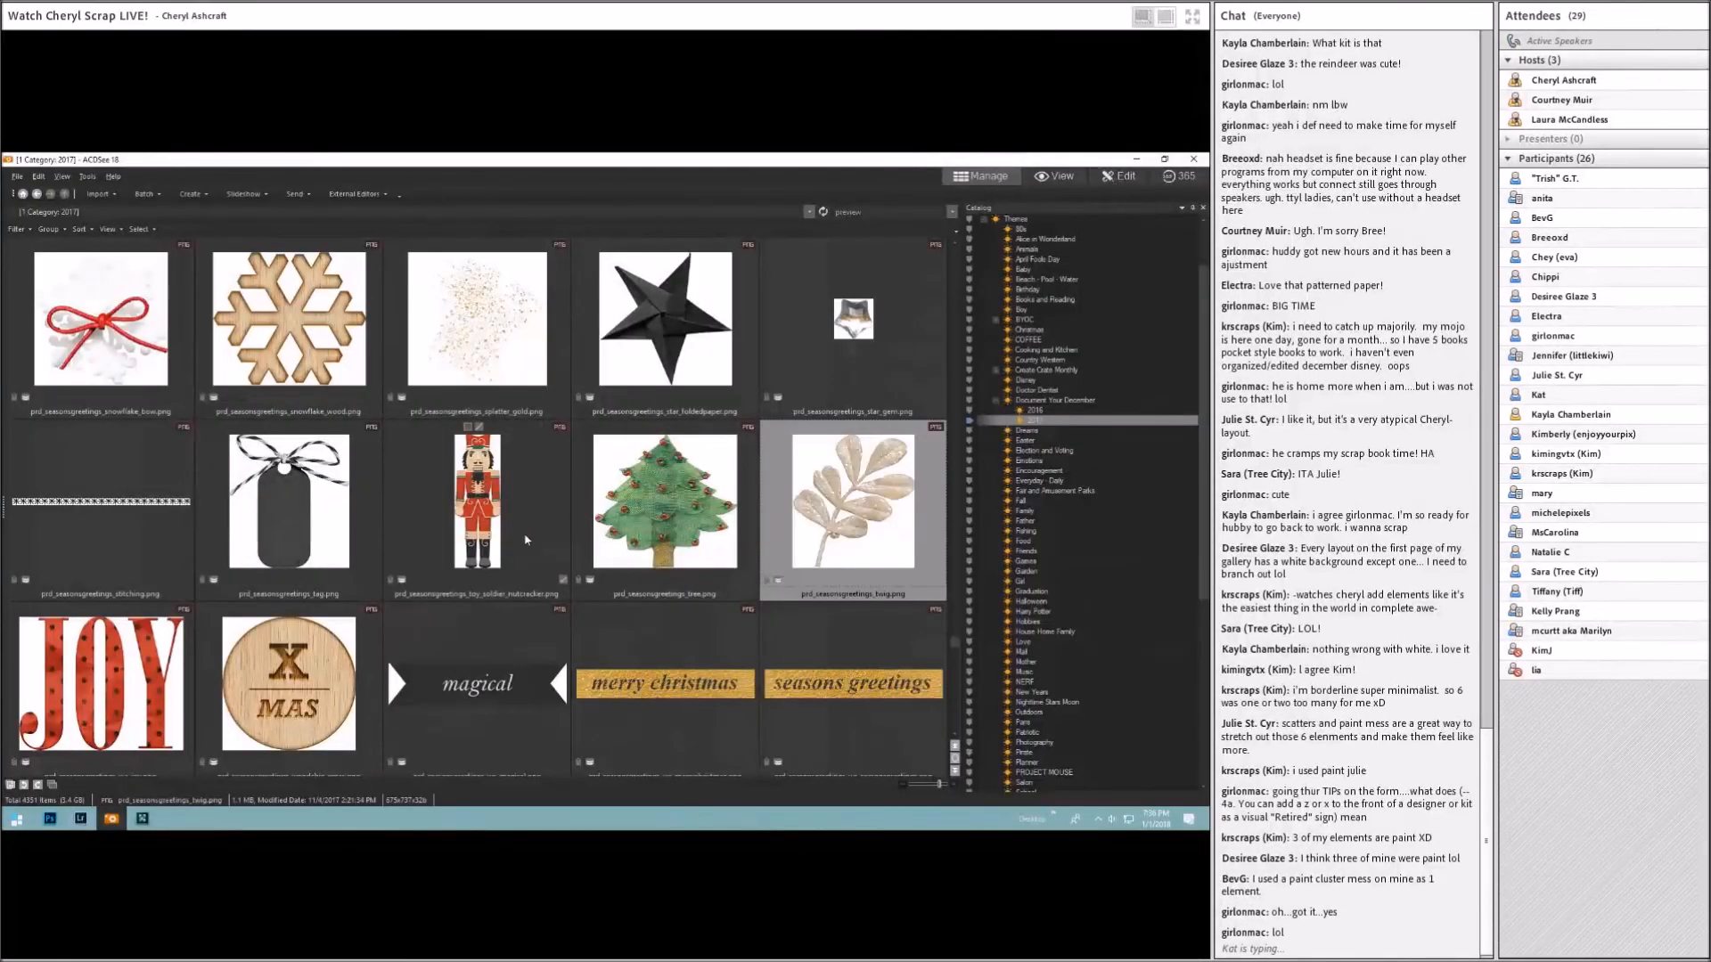
click(641, 345)
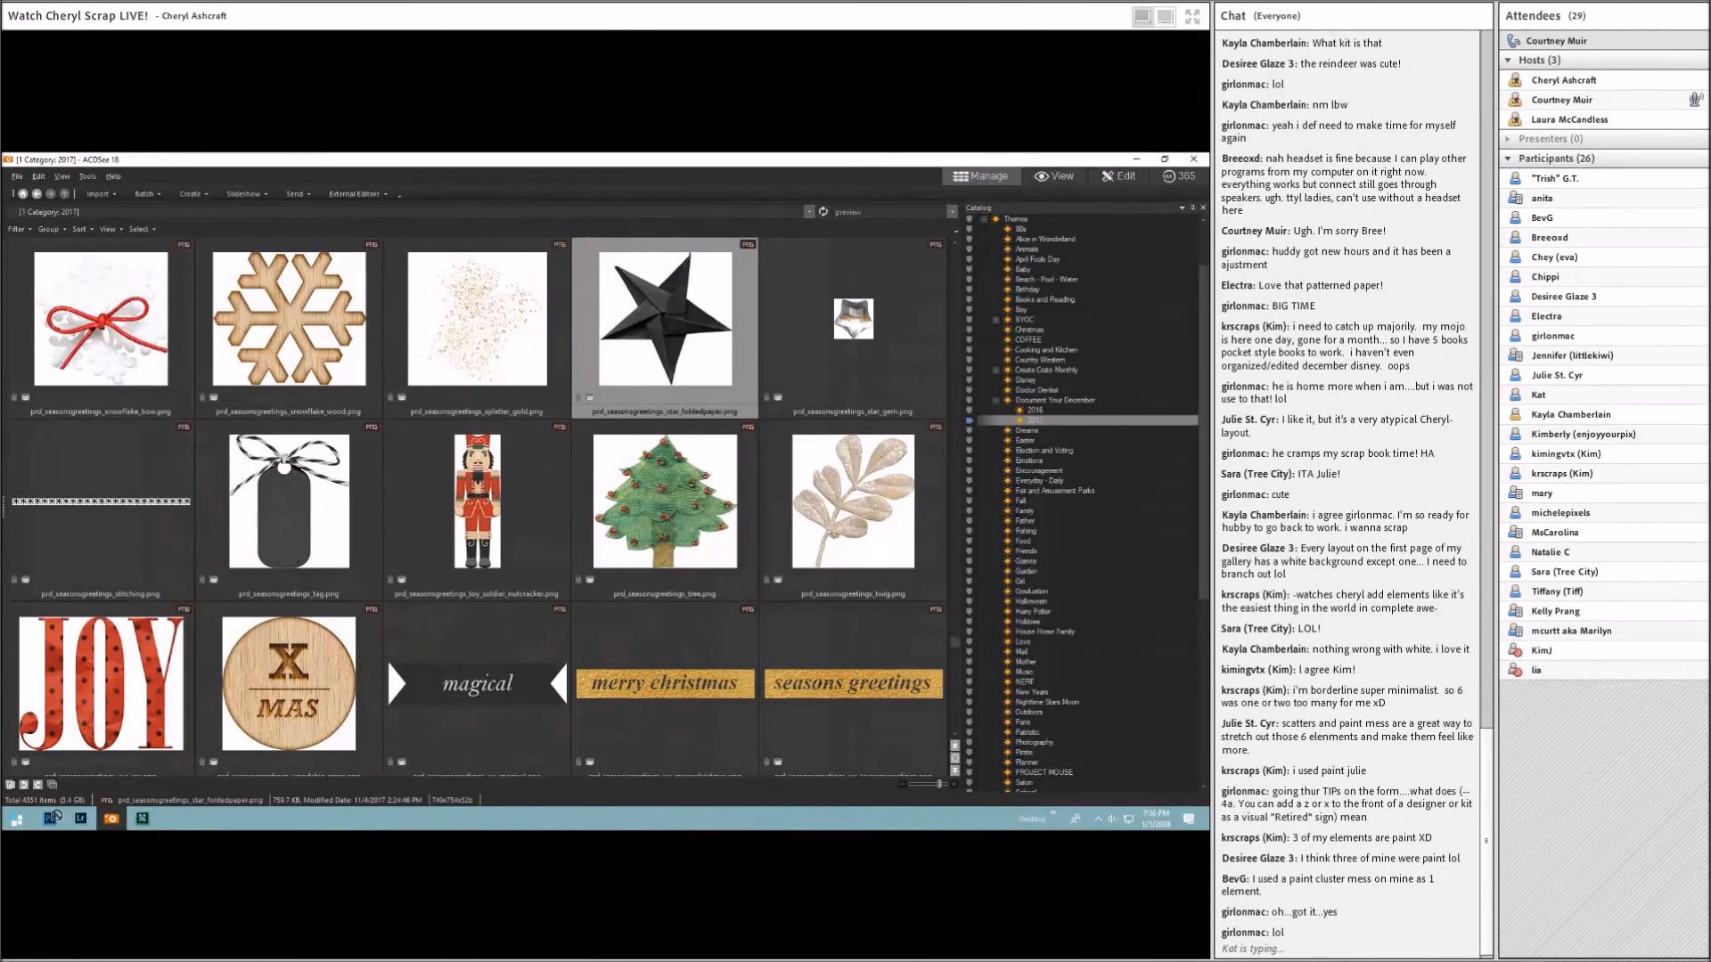
click(51, 818)
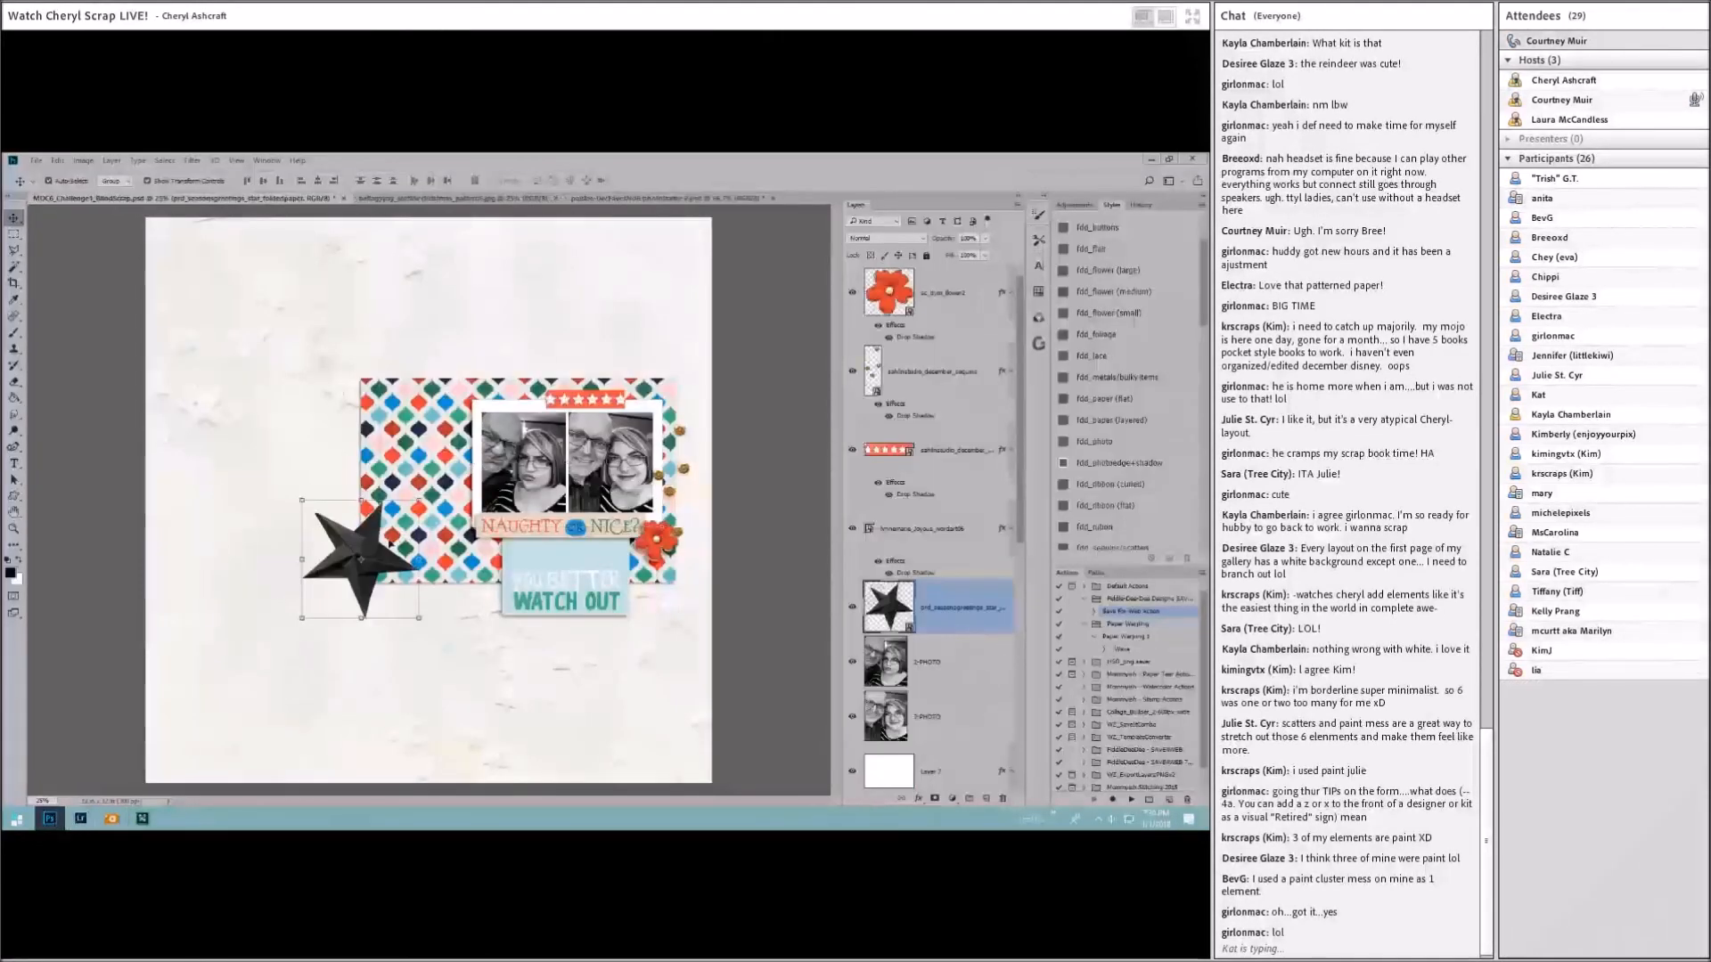
drag(389, 544, 437, 208)
click(431, 181)
Step: Position the black star at the photos' lower left edge as the topmost layer with the fdd_flower (large) style
mouse_move(458, 470)
mouse_down()
mouse_move(477, 450)
mouse_move(594, 545)
mouse_move(665, 561)
mouse_move(424, 365)
mouse_move(473, 392)
mouse_move(480, 486)
mouse_up()
key(ctrl+shift+])
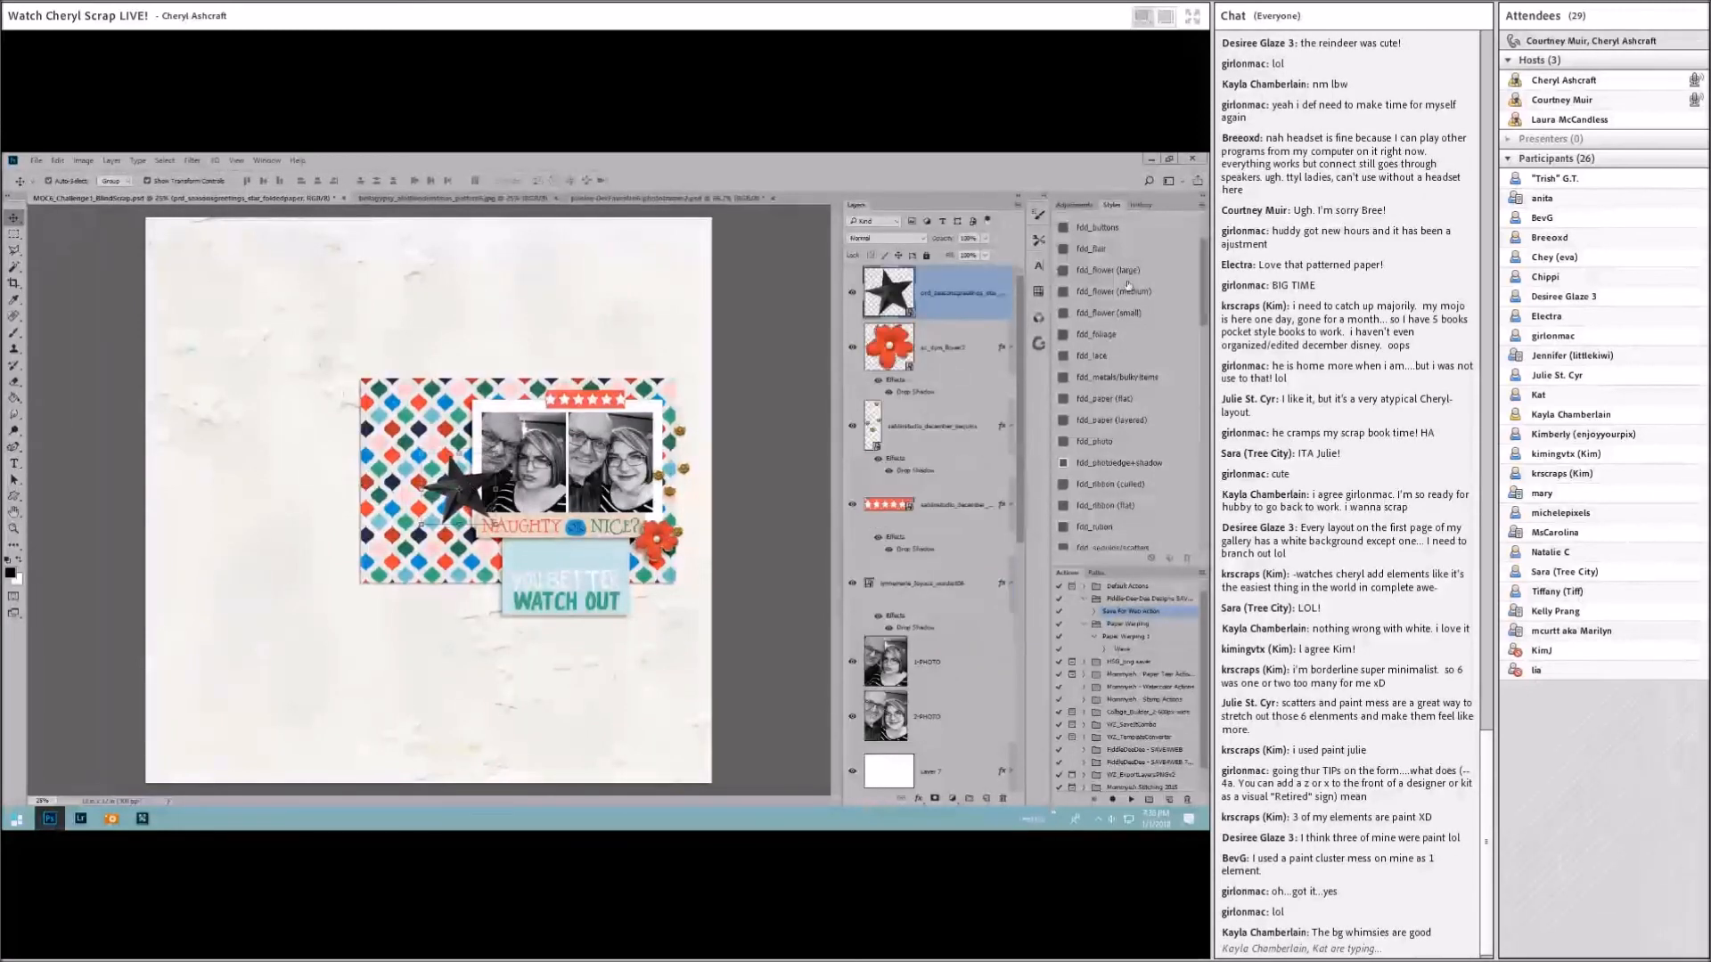
click(1126, 273)
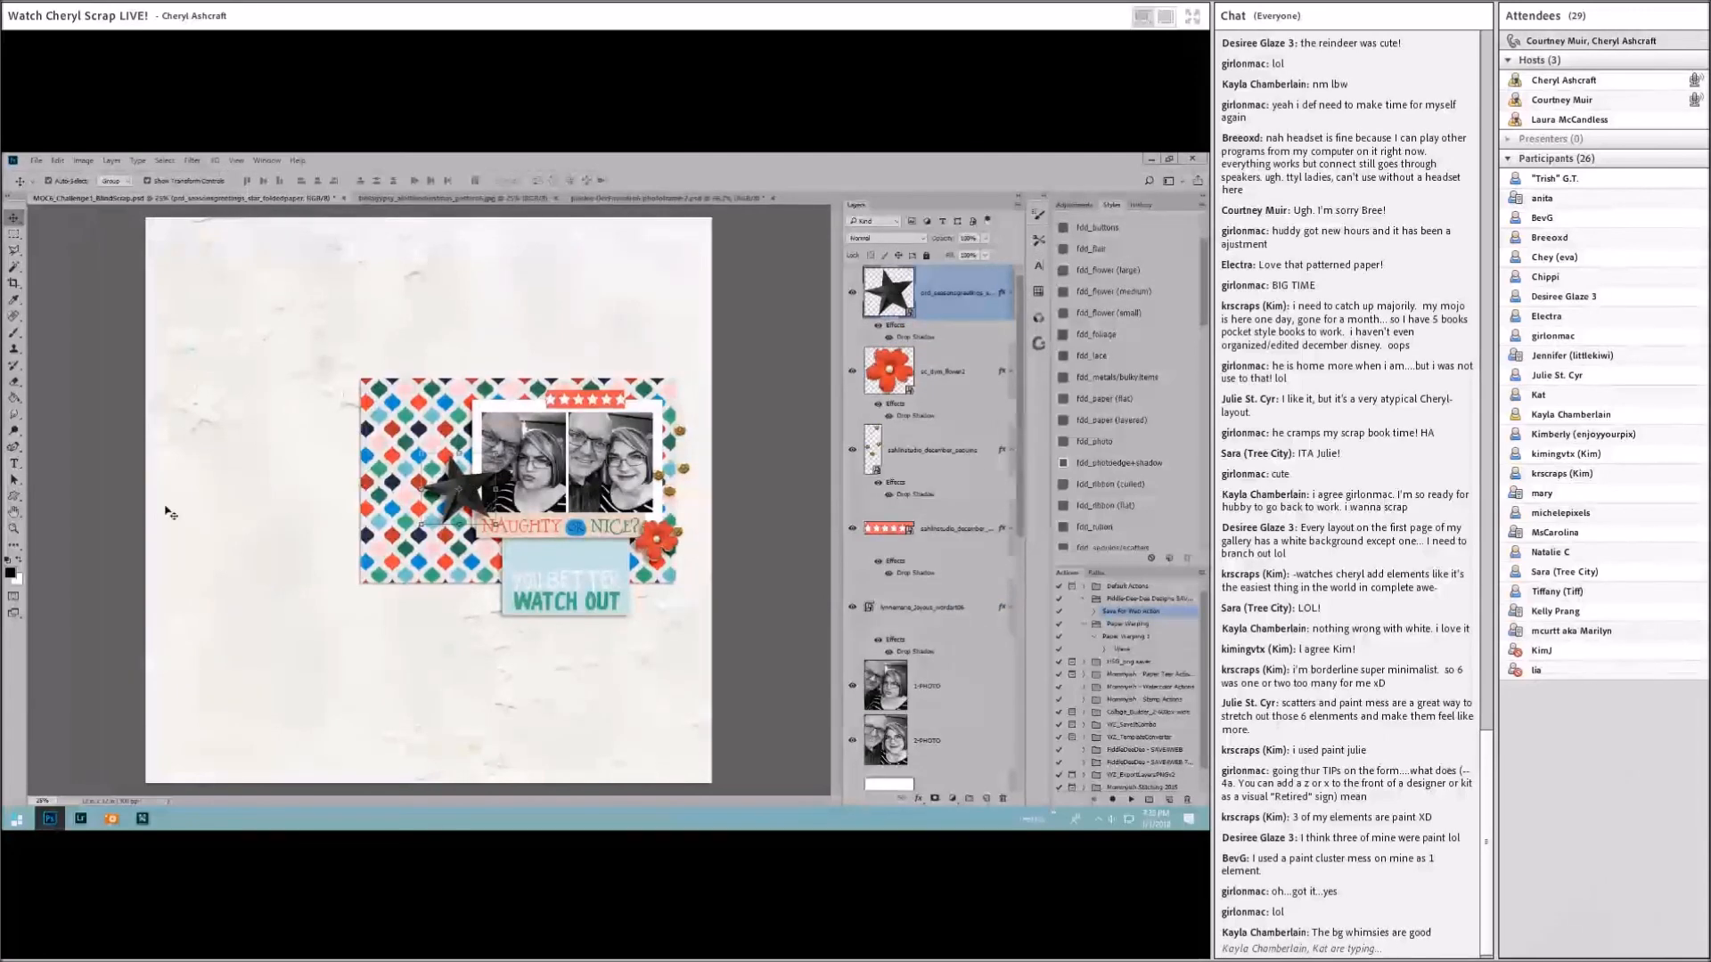
click(110, 818)
scroll(453, 570, up, 1)
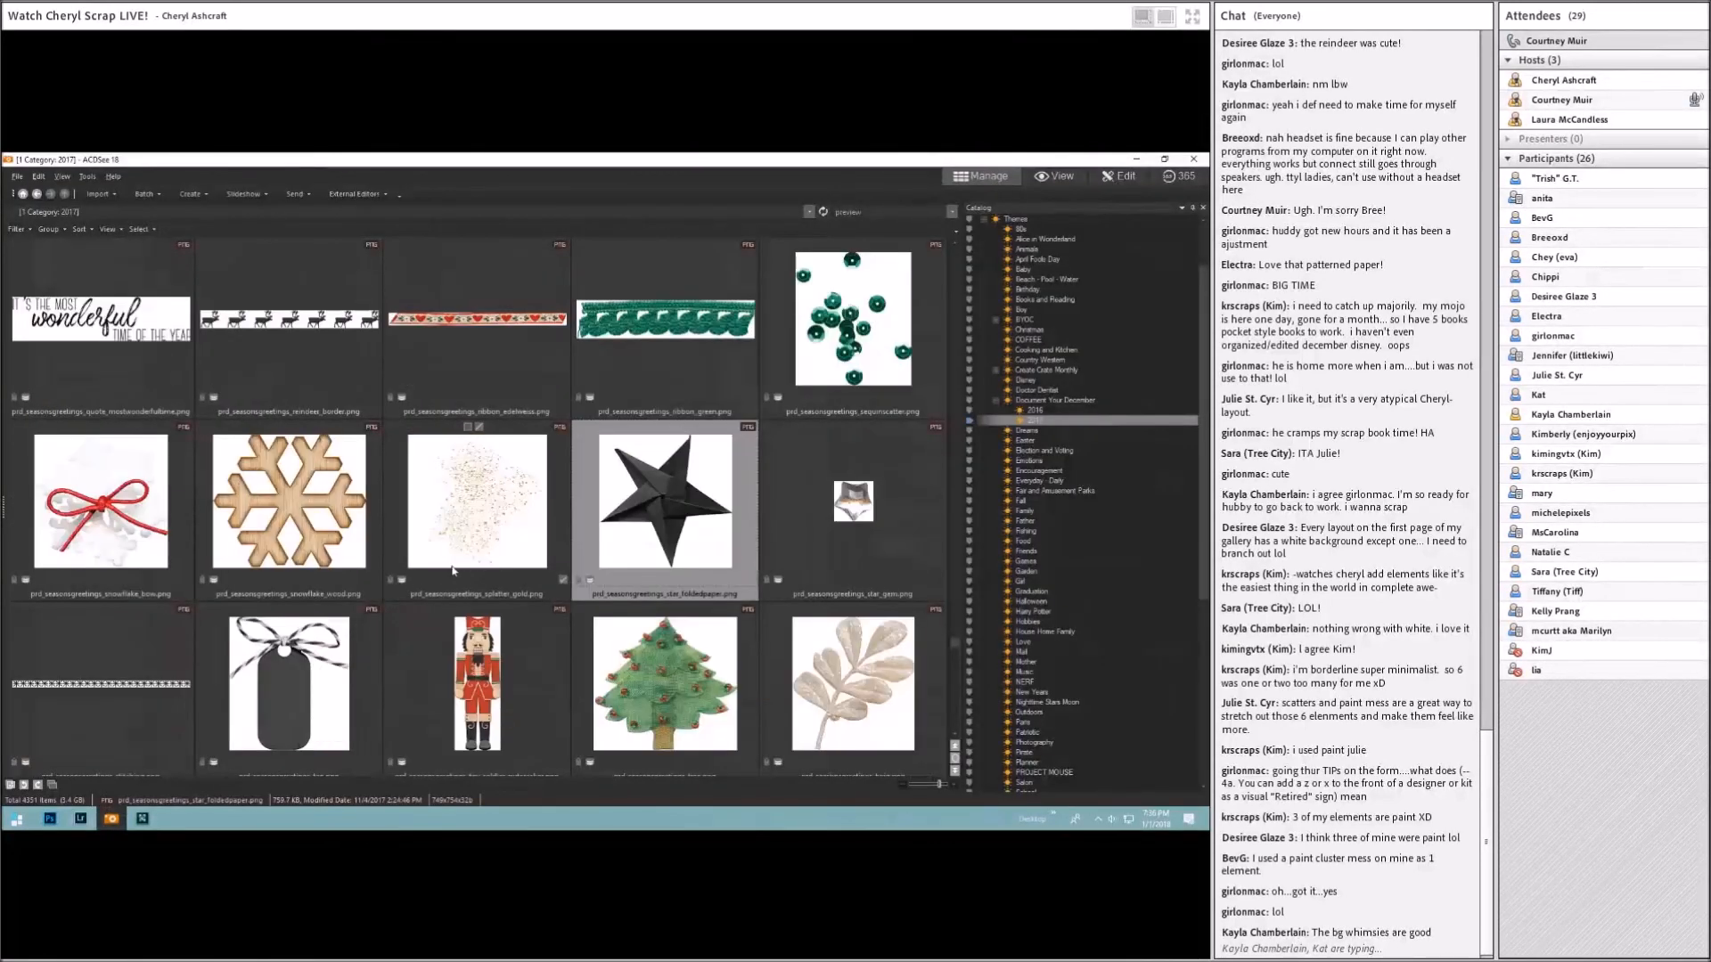
click(486, 522)
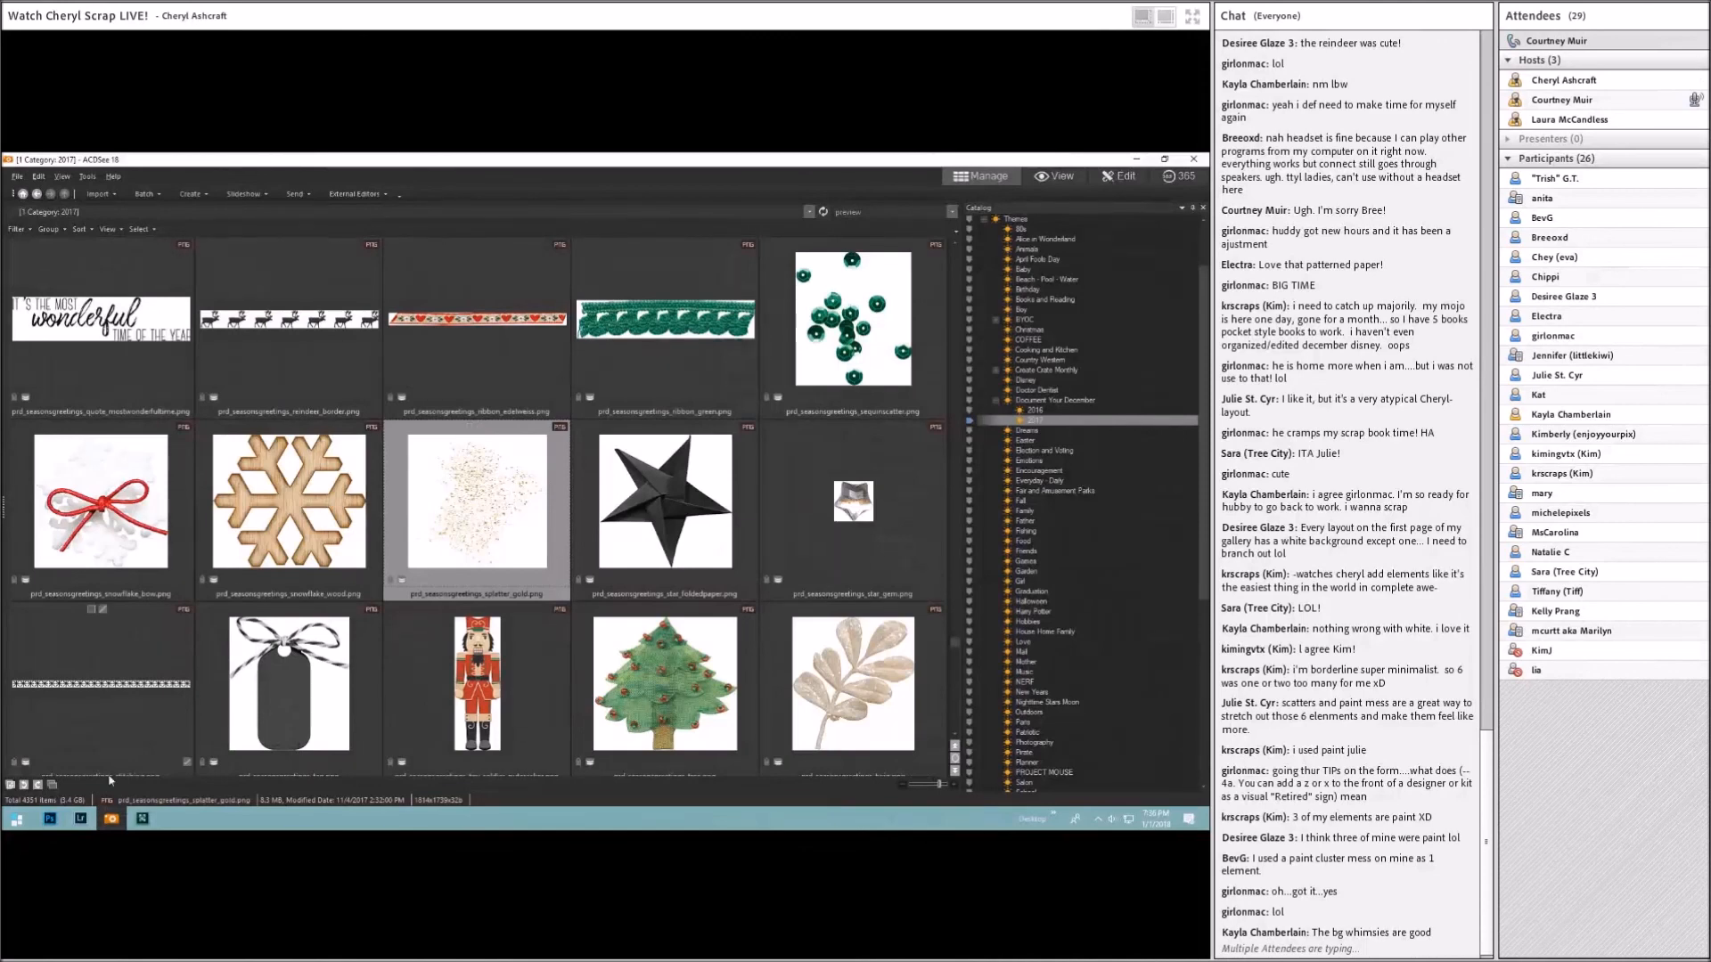
click(50, 819)
Step: Bring the green sequin scatter from the seasonsgreetings kit in ACDSee into the Photoshop layout, directly above the gold sequins layer
click(688, 475)
click(111, 819)
click(821, 342)
click(50, 820)
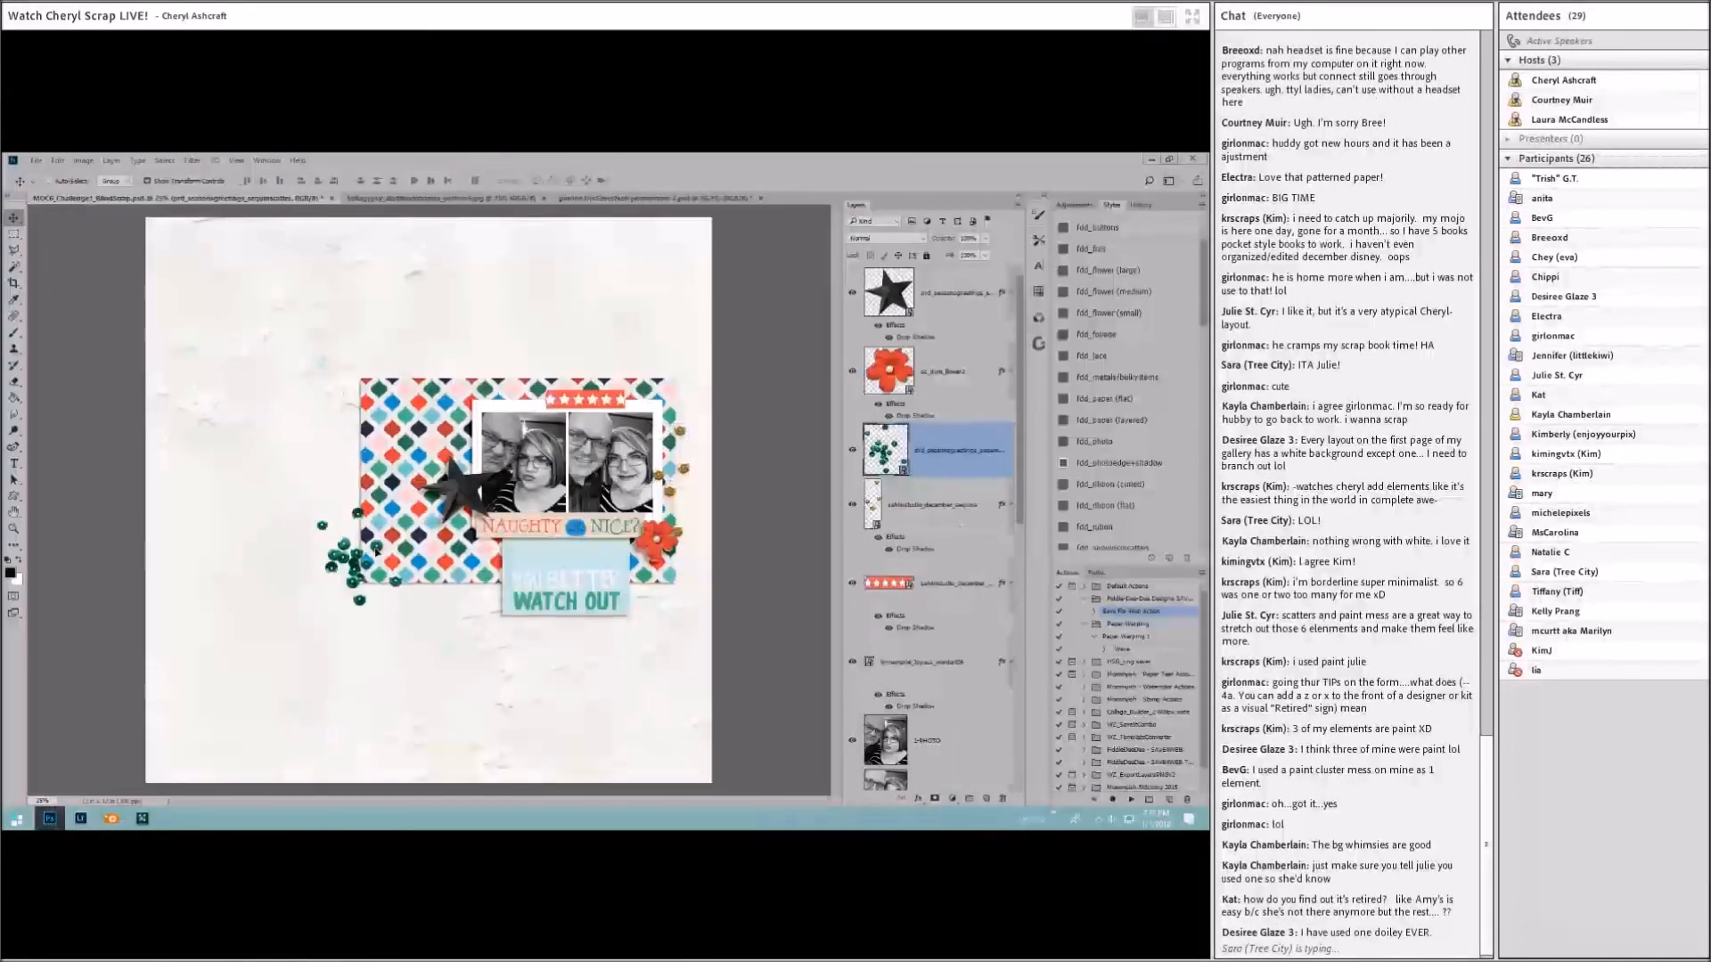
Step: Place the green sequin scatter around the red flower at the cluster's lower right corner and apply the fdd_sequins/scatter style
drag(376, 545, 695, 509)
scroll(1093, 453, down, 3)
click(1101, 429)
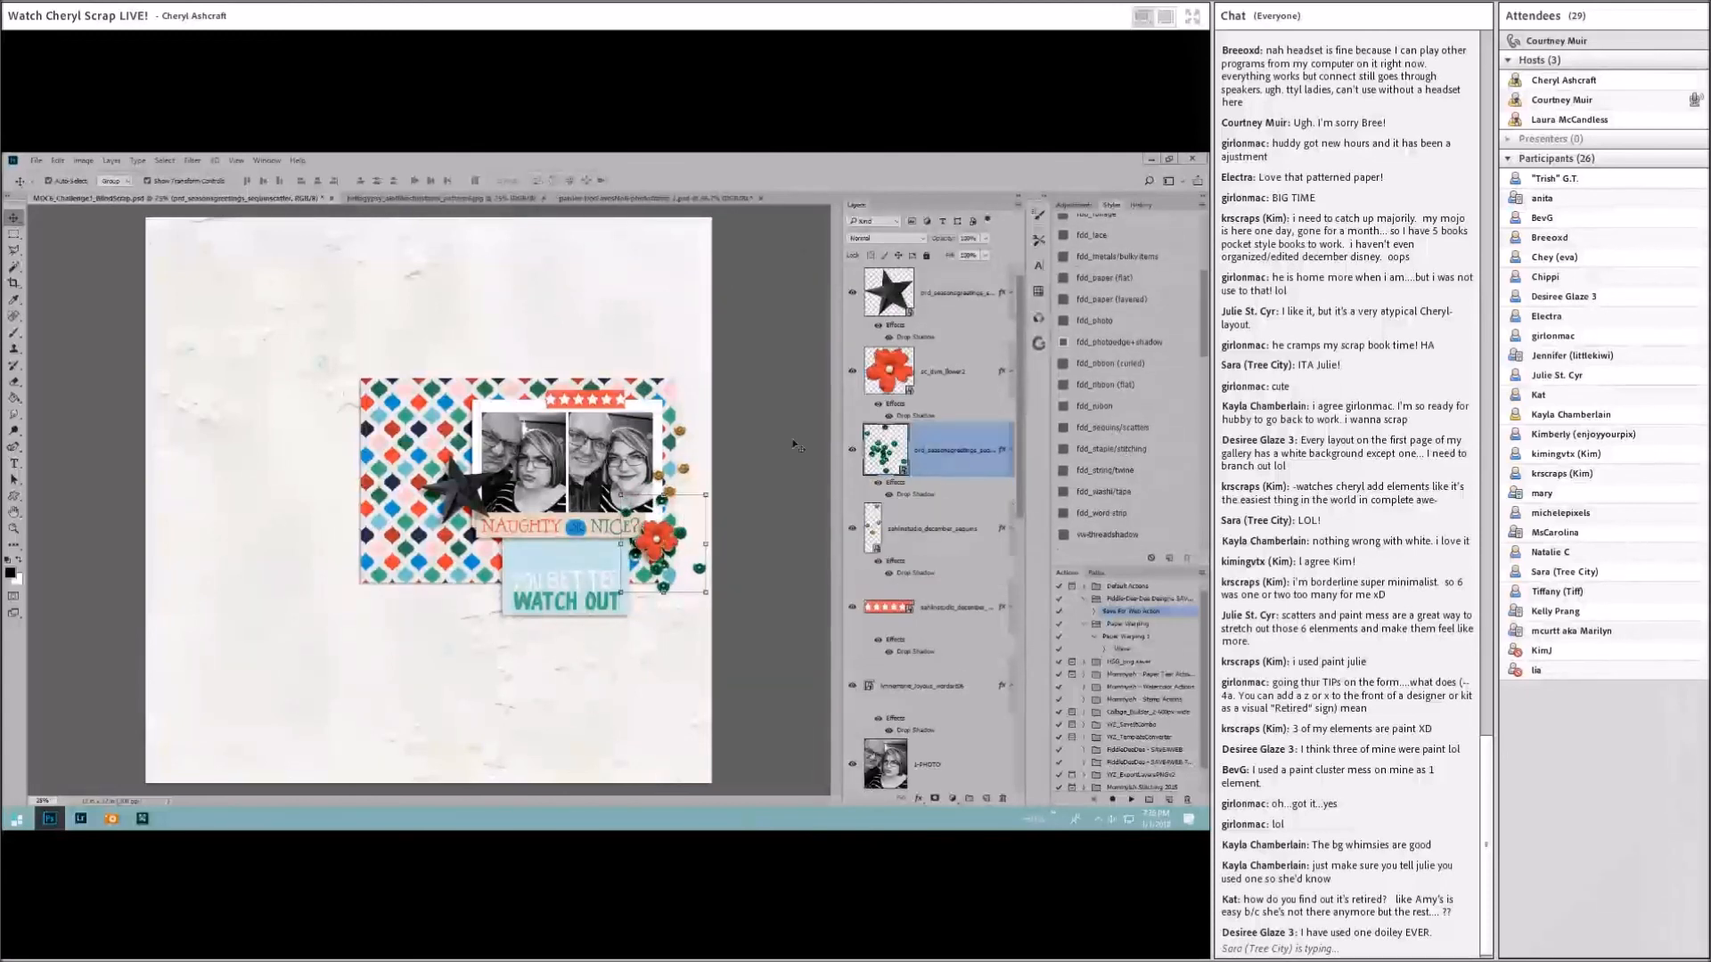
Step: Delete the gold sequins layer and reselect the green sequin scatter layer
click(853, 530)
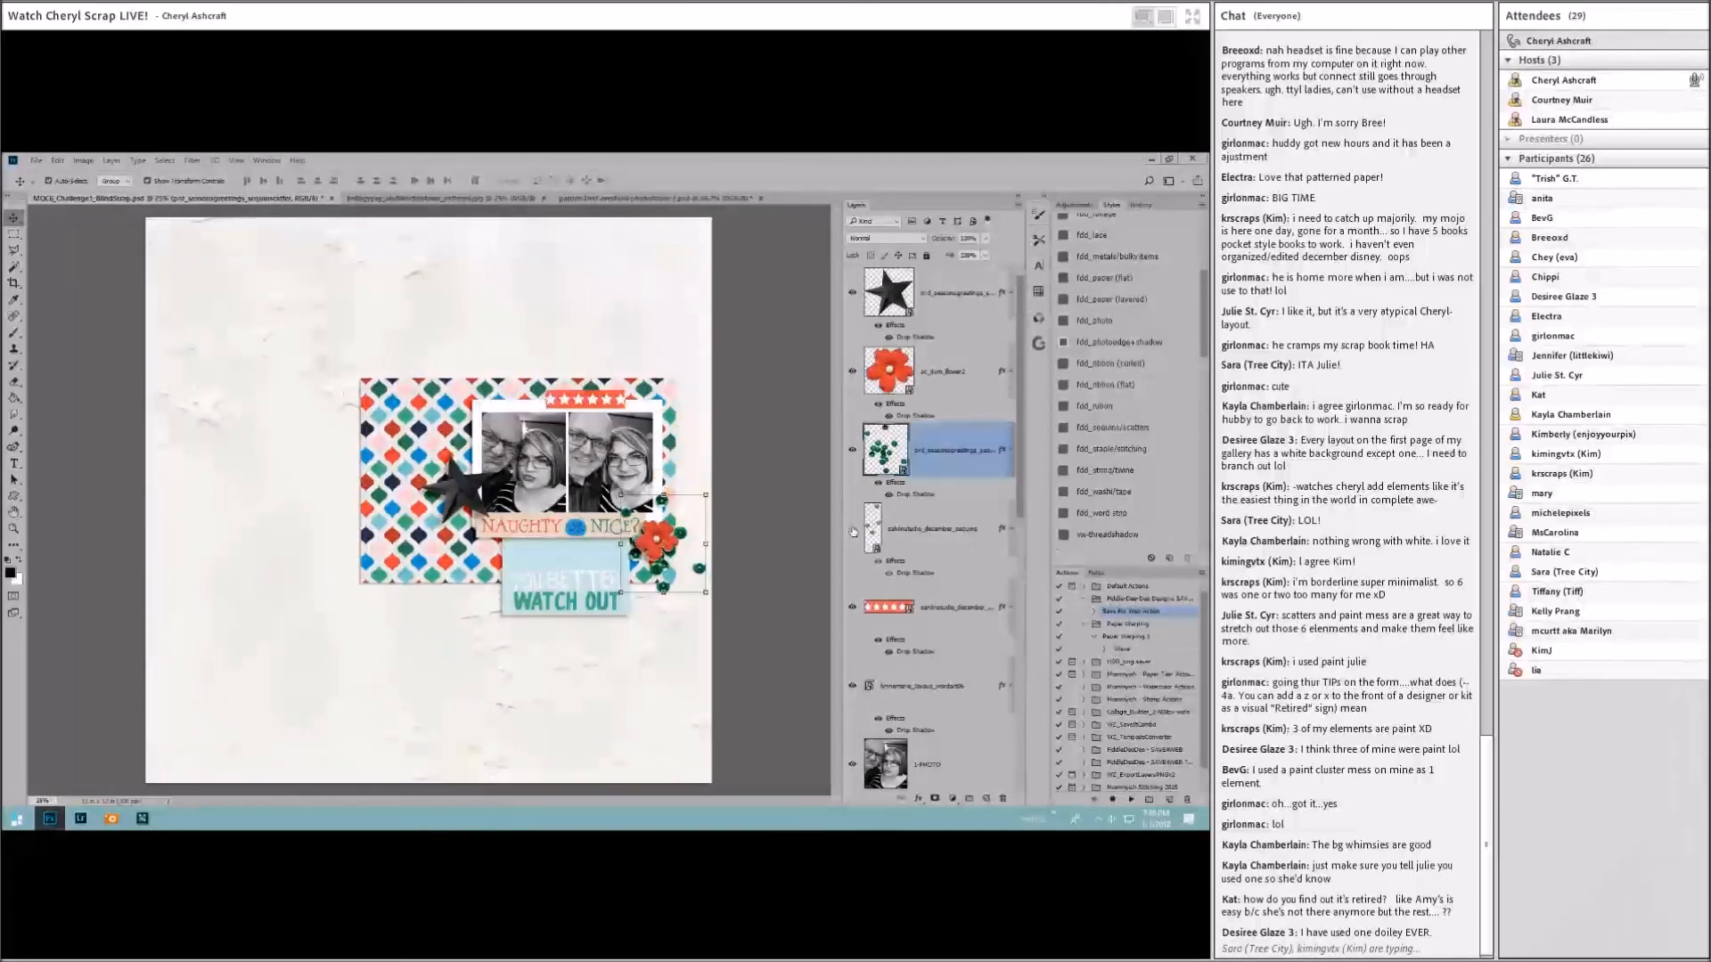
right_click(891, 531)
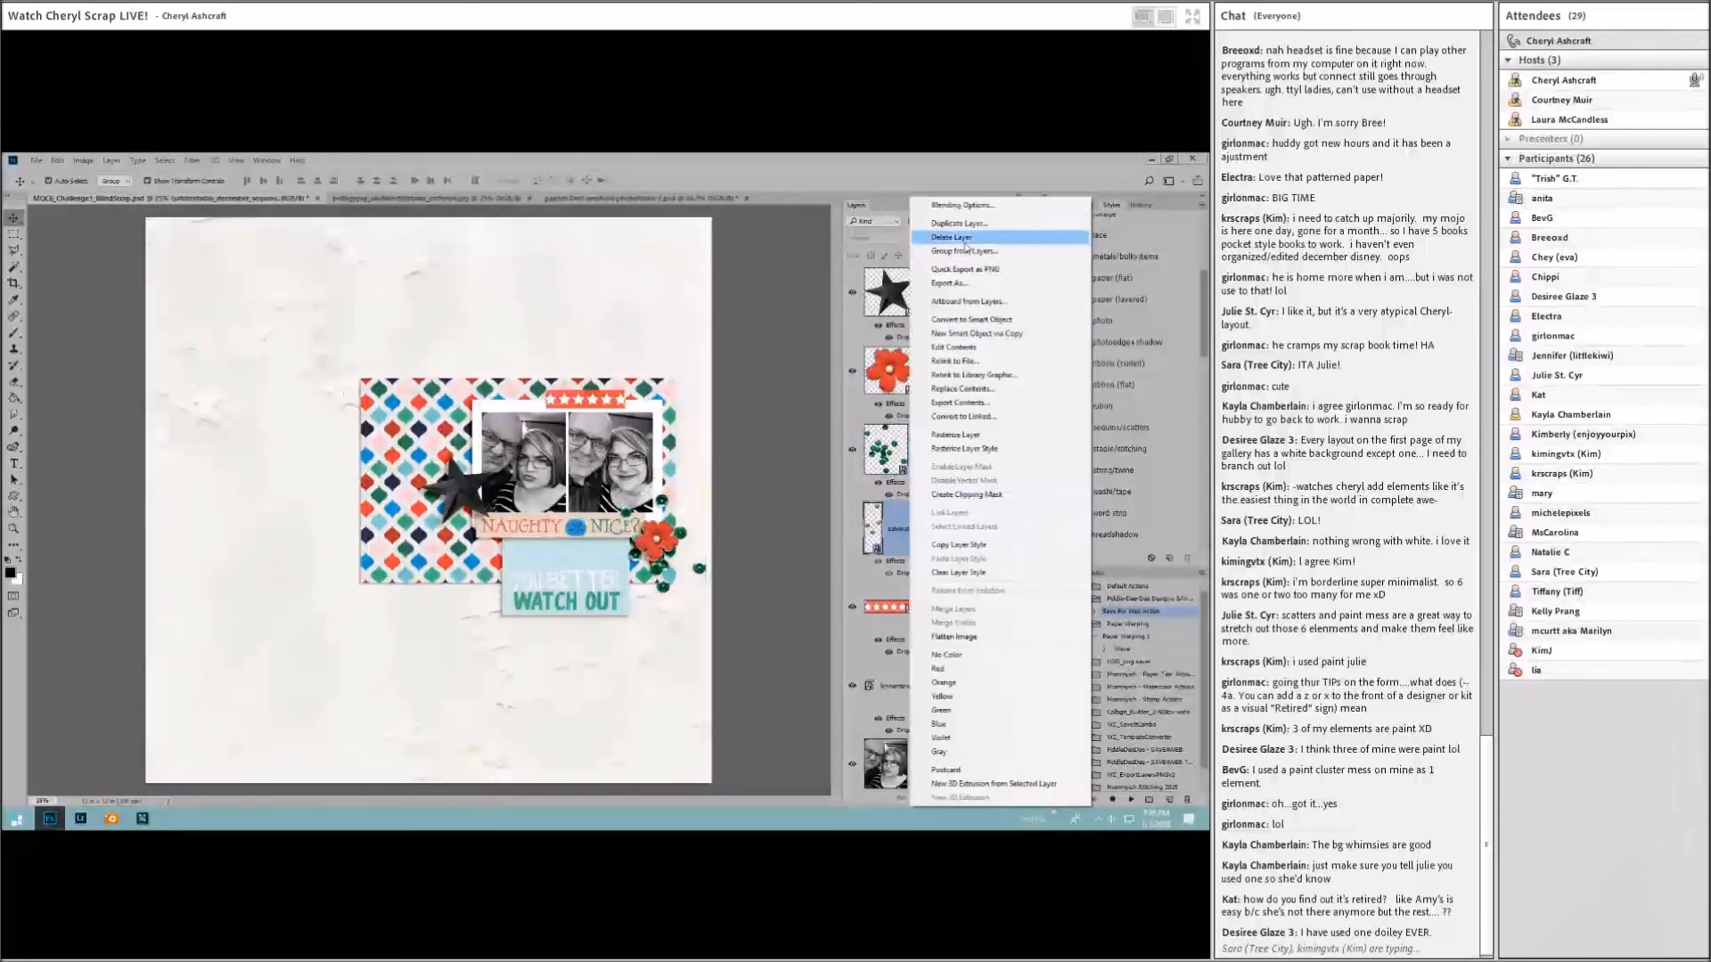
click(953, 237)
key(alt+bracketright)
key(alt+bracketright)
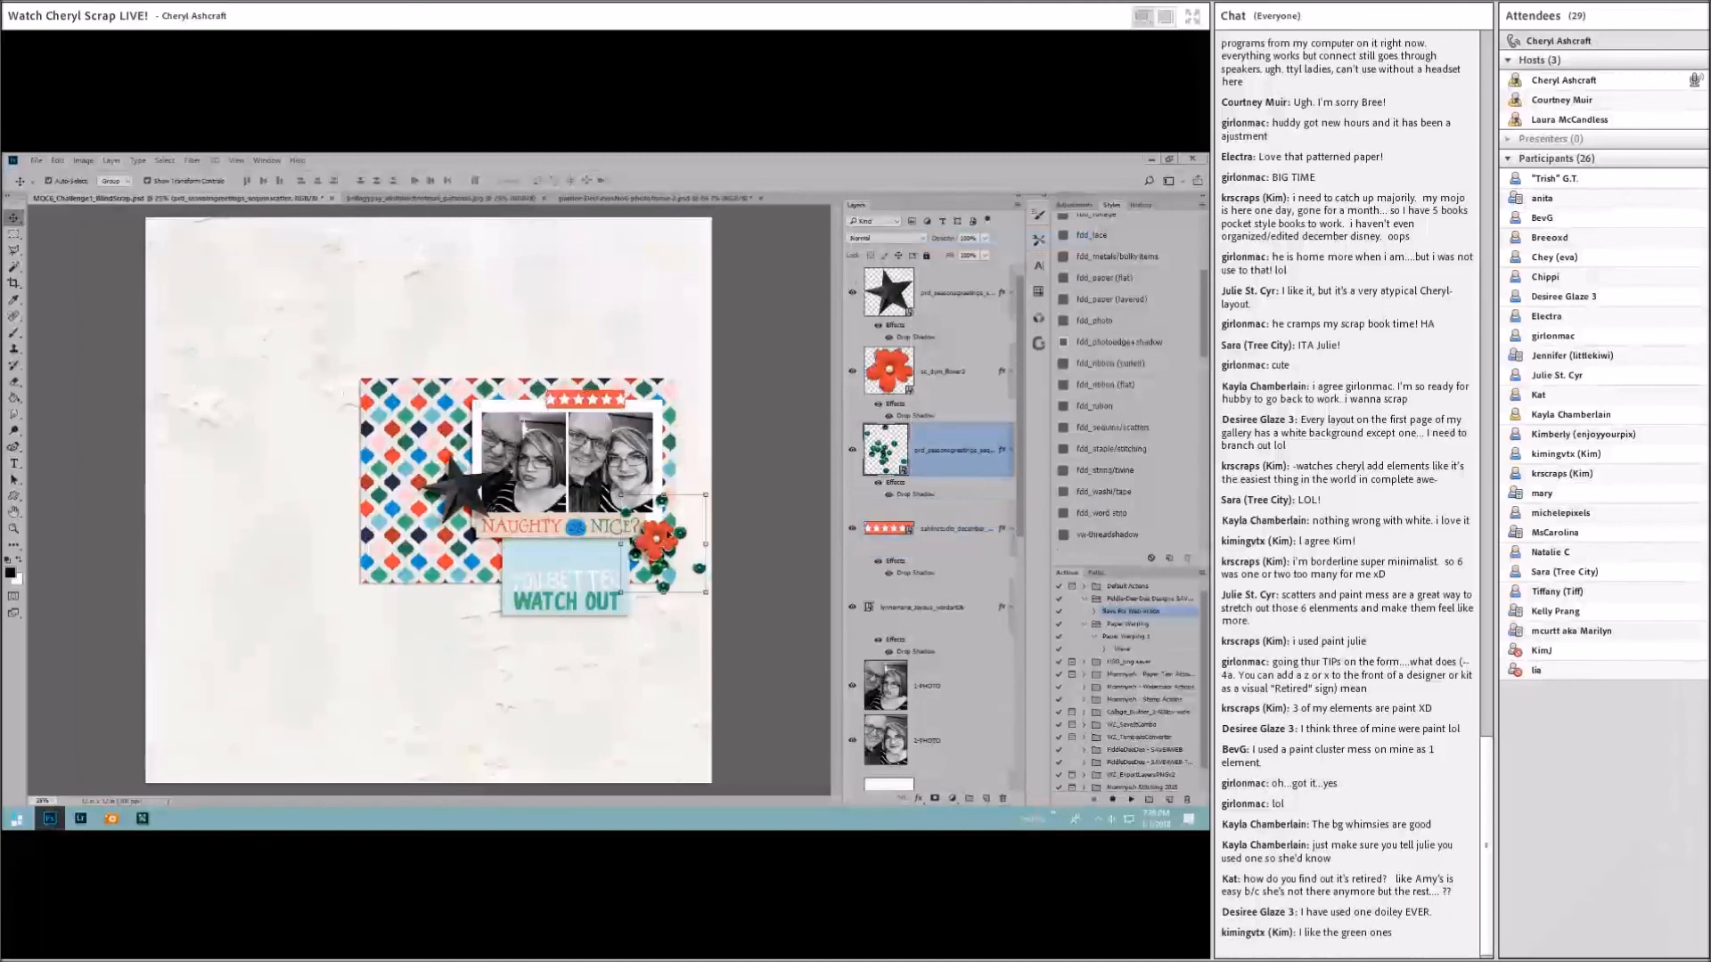
Step: Select the black star's layer, then switch to ACDSee to bring seasonsgreetings_flower_black into the Photoshop layout
click(602, 399)
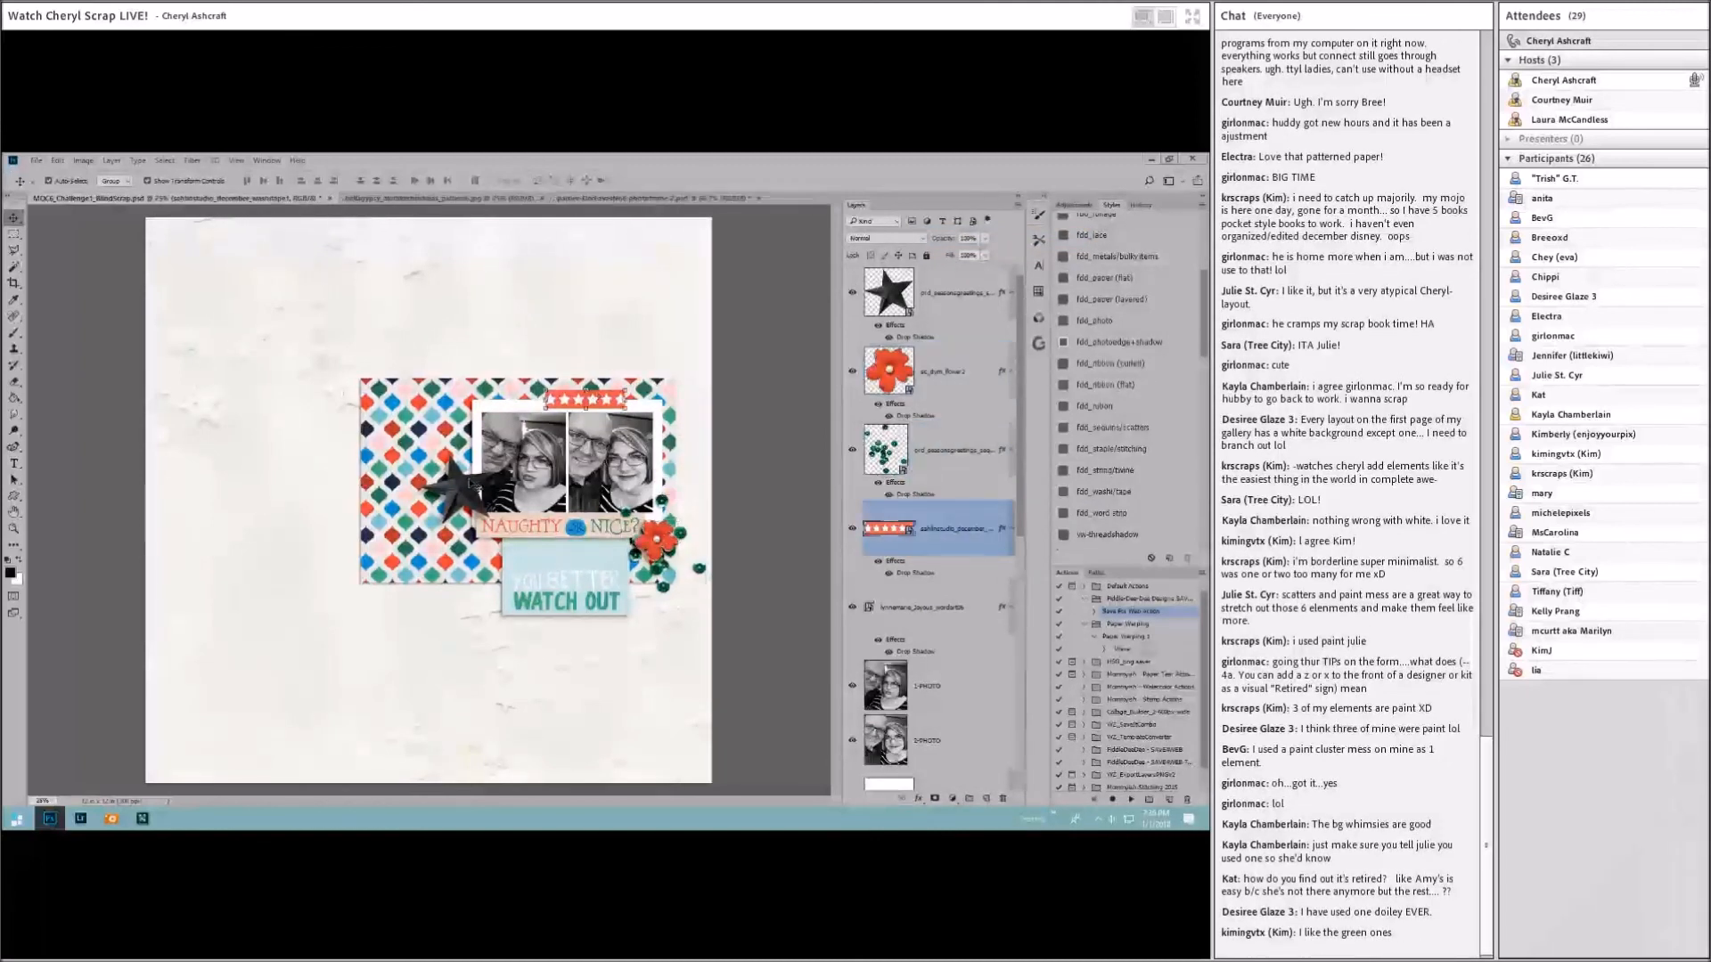
click(470, 482)
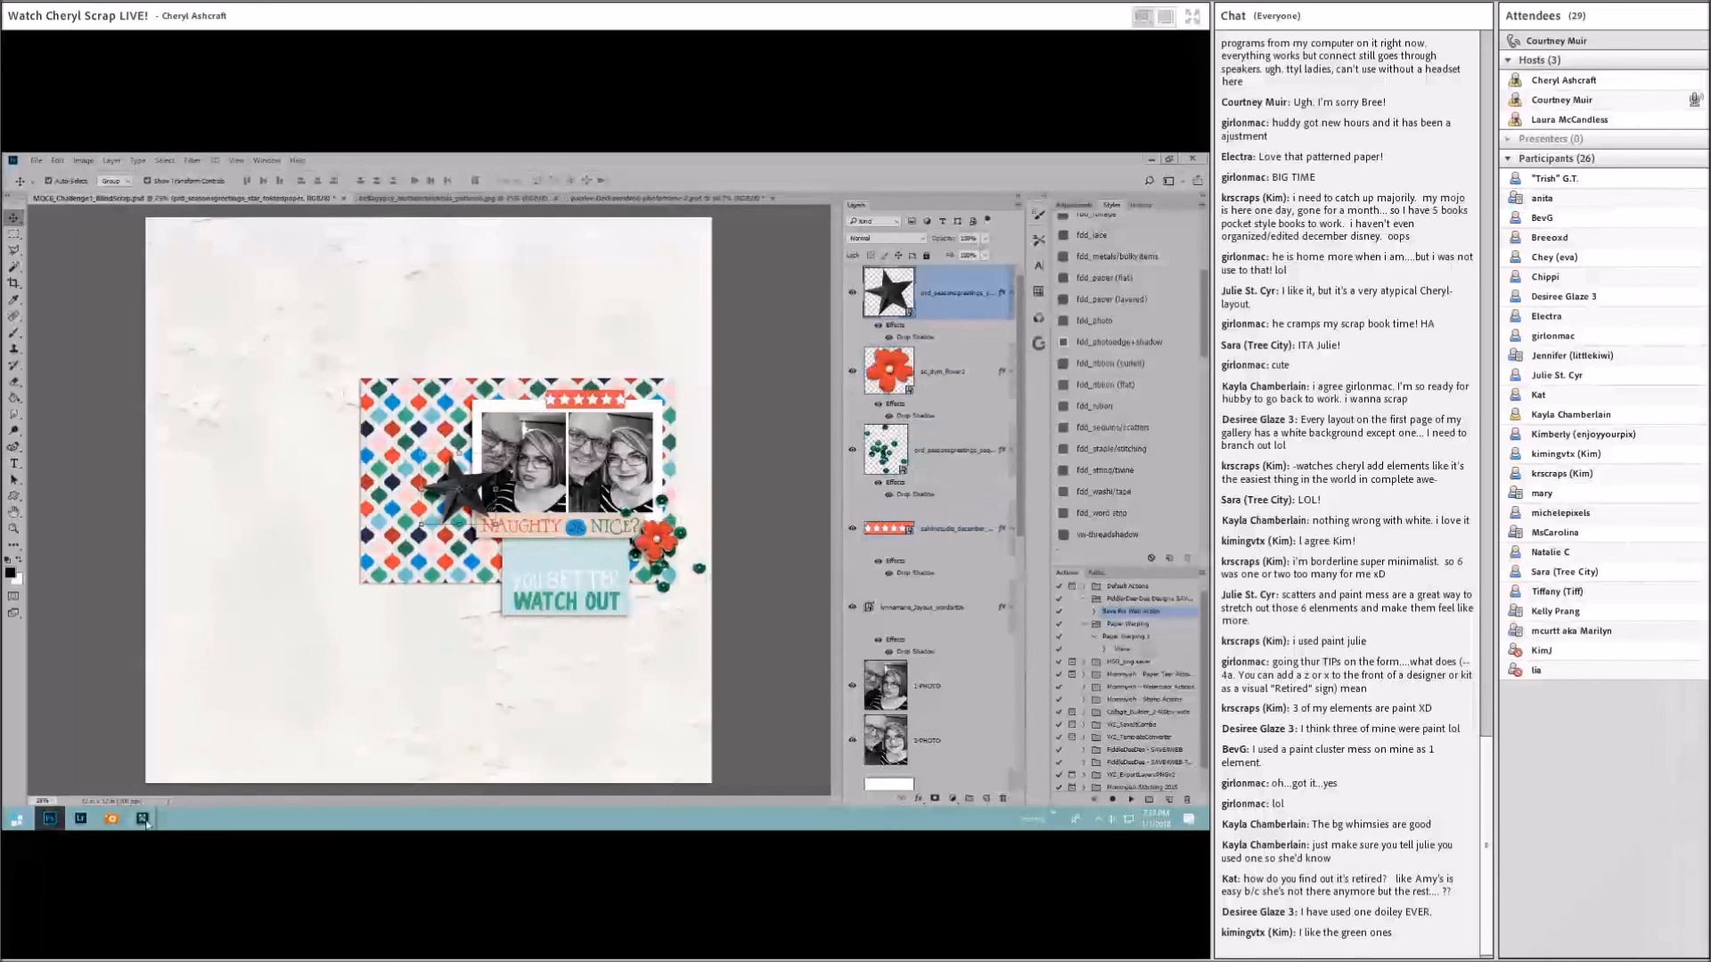
click(112, 818)
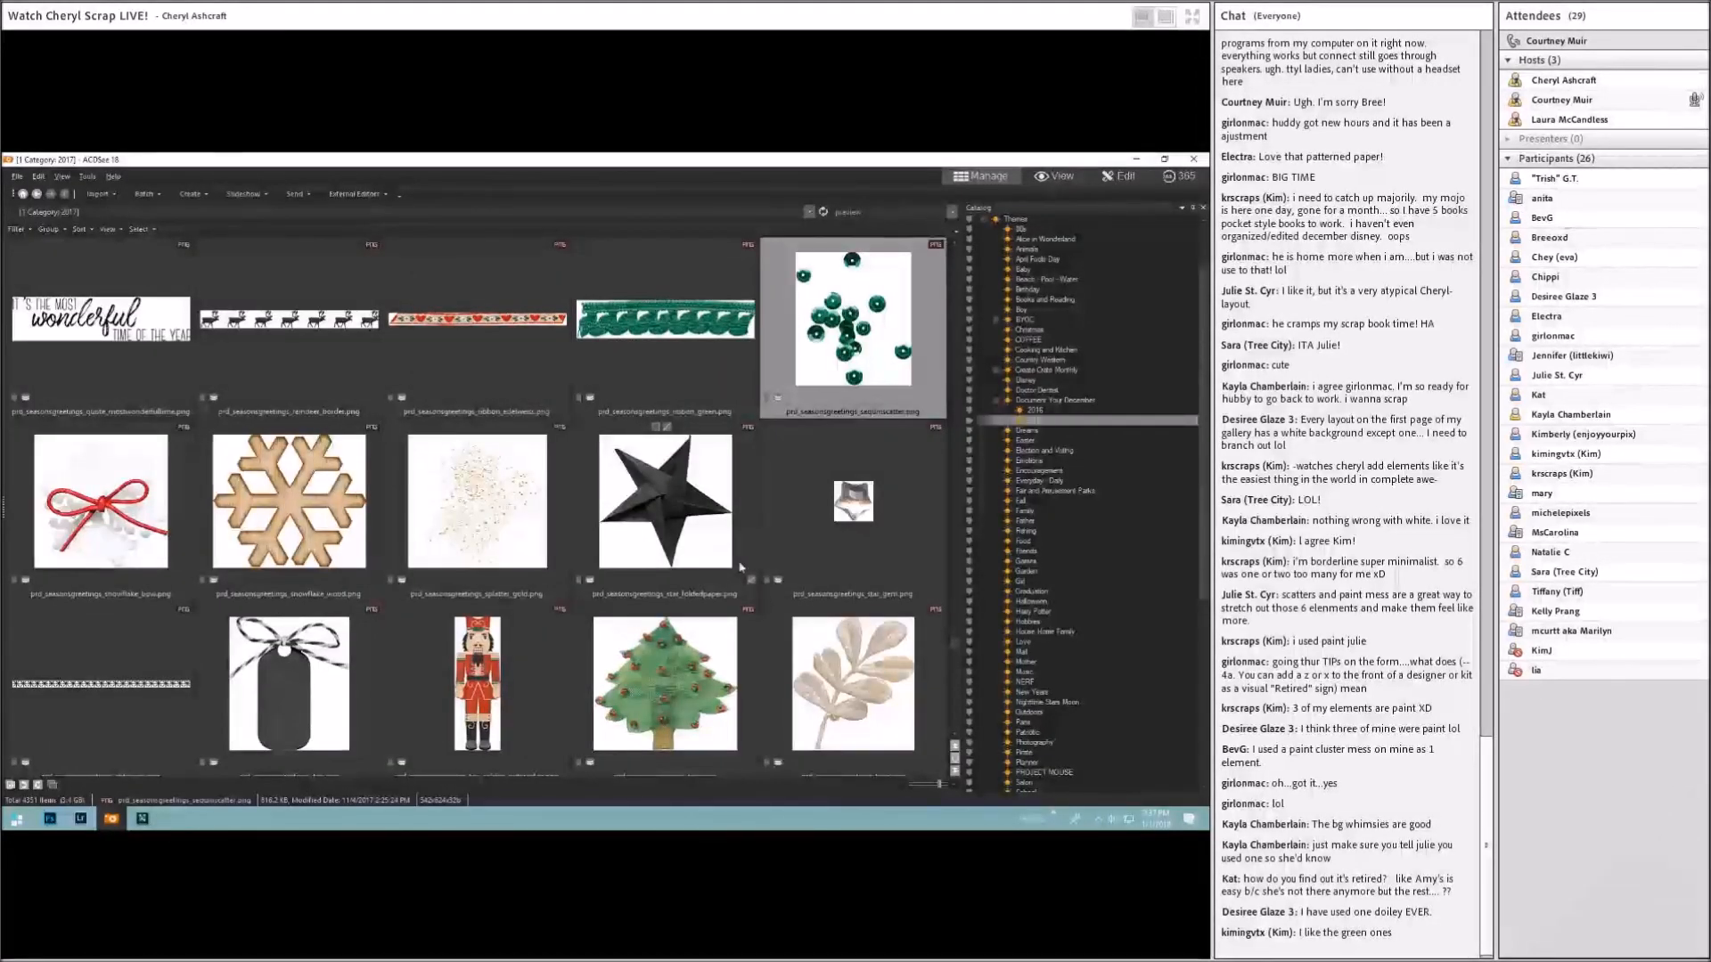
scroll(739, 567, up, 2)
scroll(739, 567, up, 1)
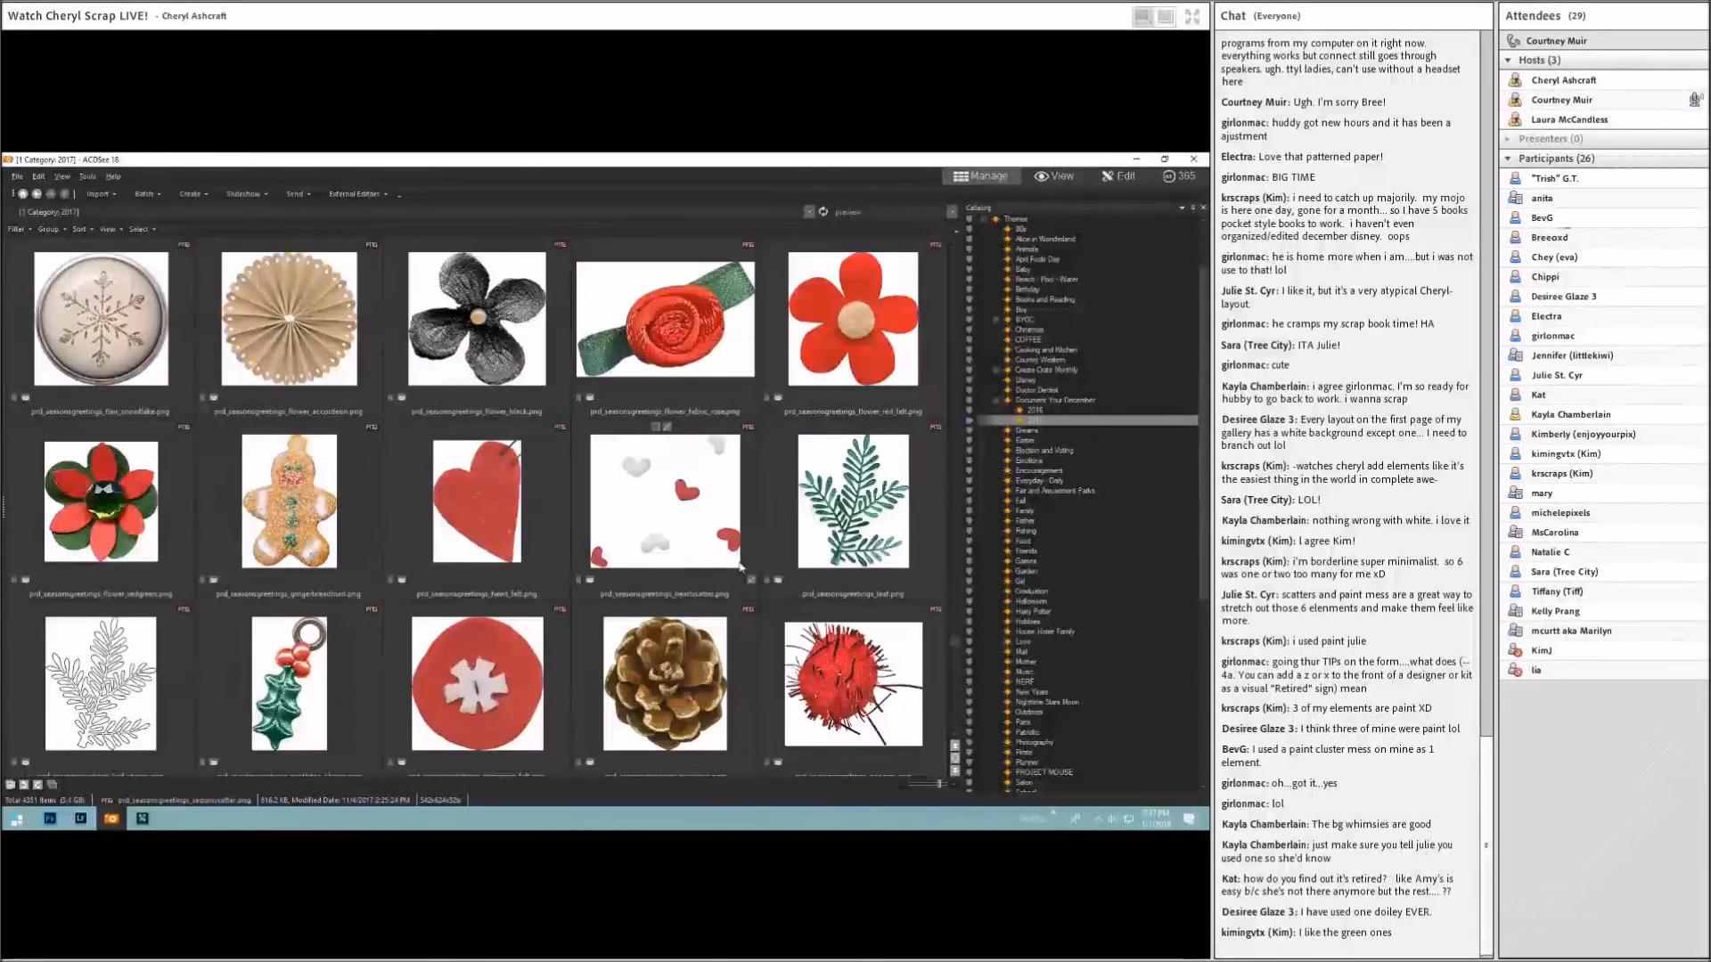
click(478, 334)
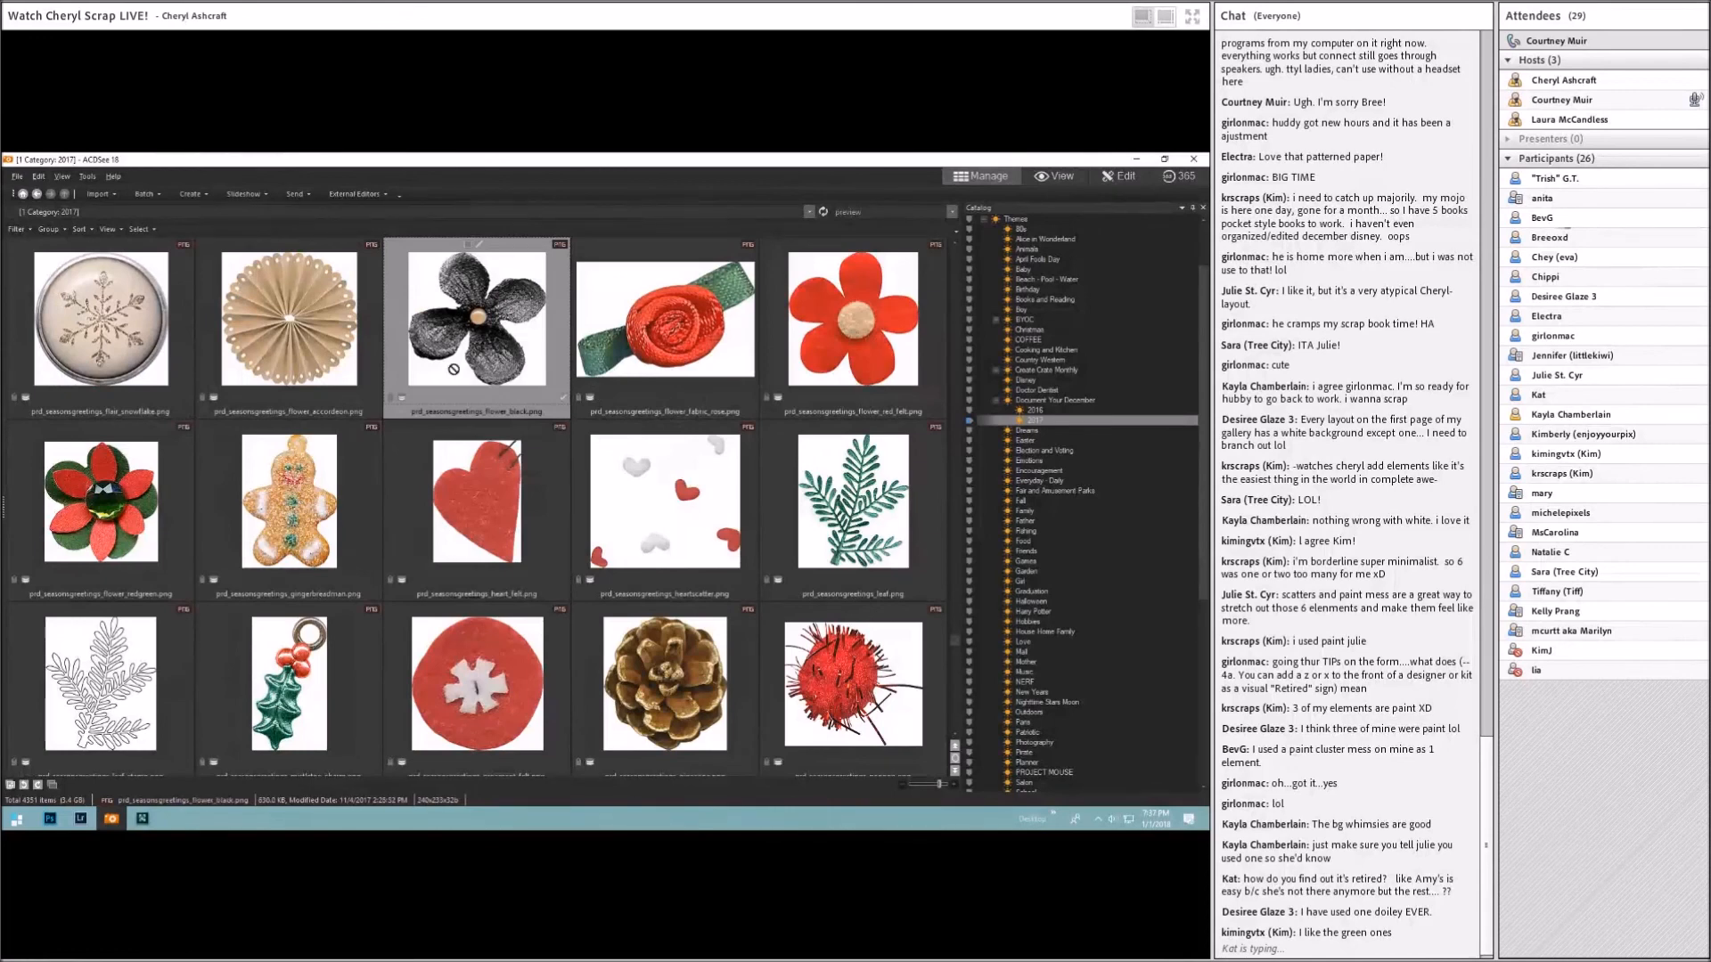
click(51, 819)
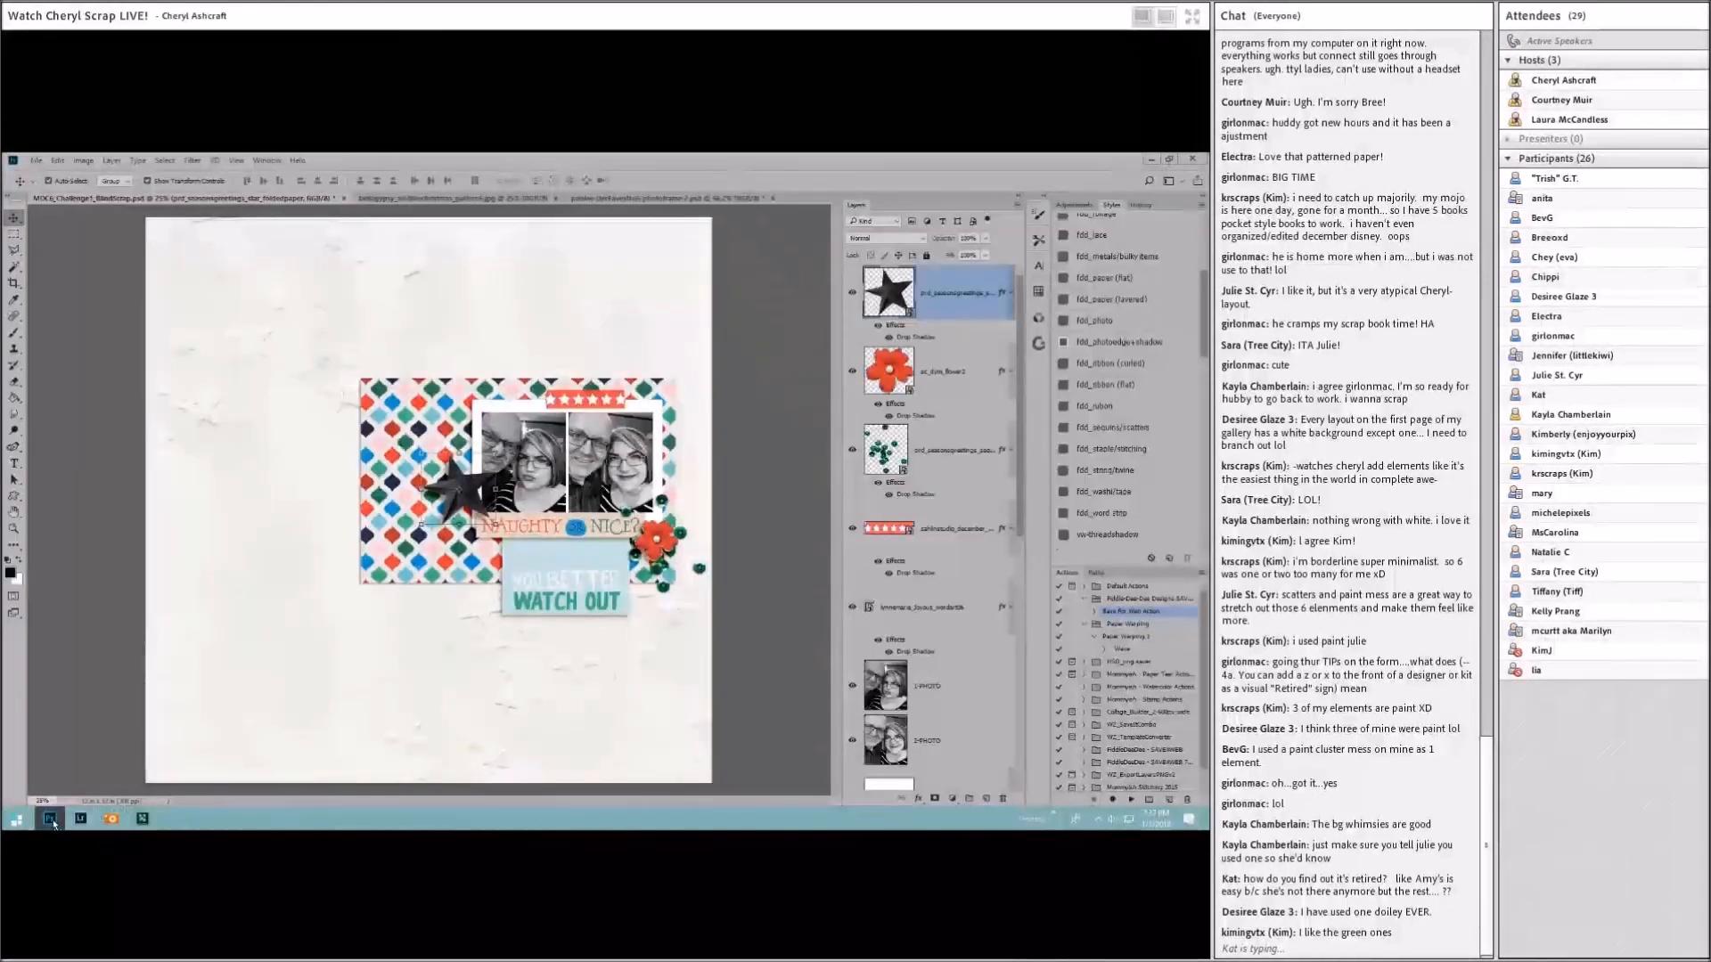
Step: Place the shrunken black flower just below and to the right of the red flower, and apply an fdd drop shadow style
drag(437, 586, 438, 575)
drag(441, 513, 685, 548)
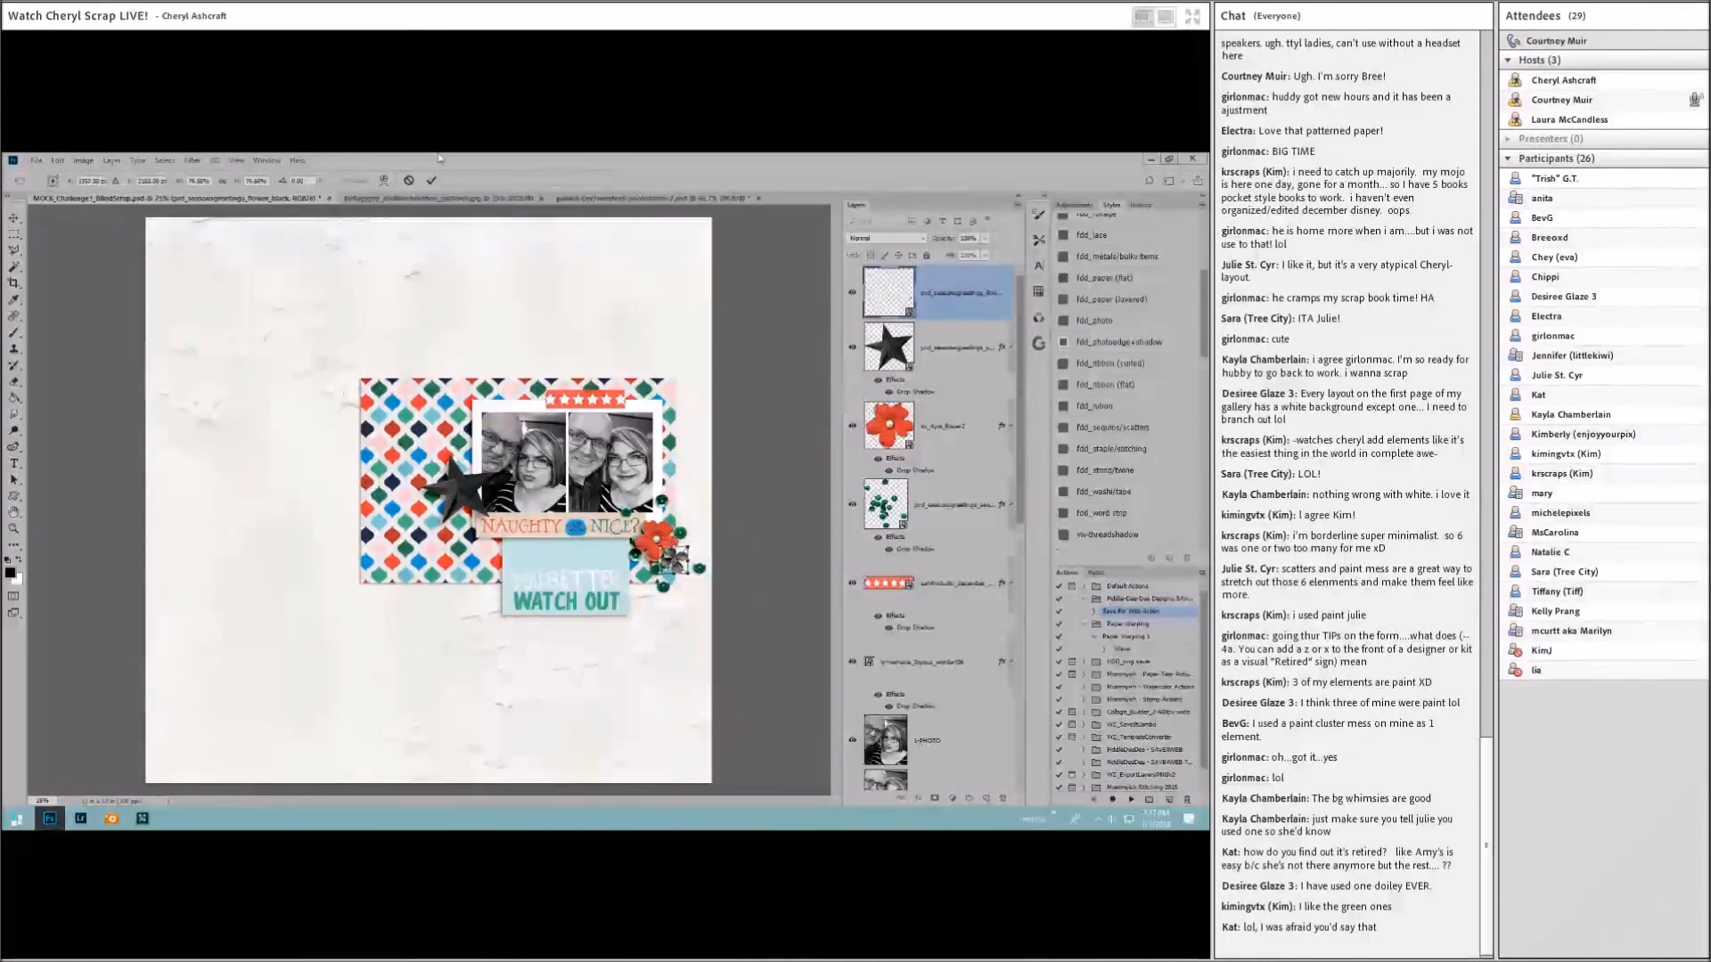
click(431, 181)
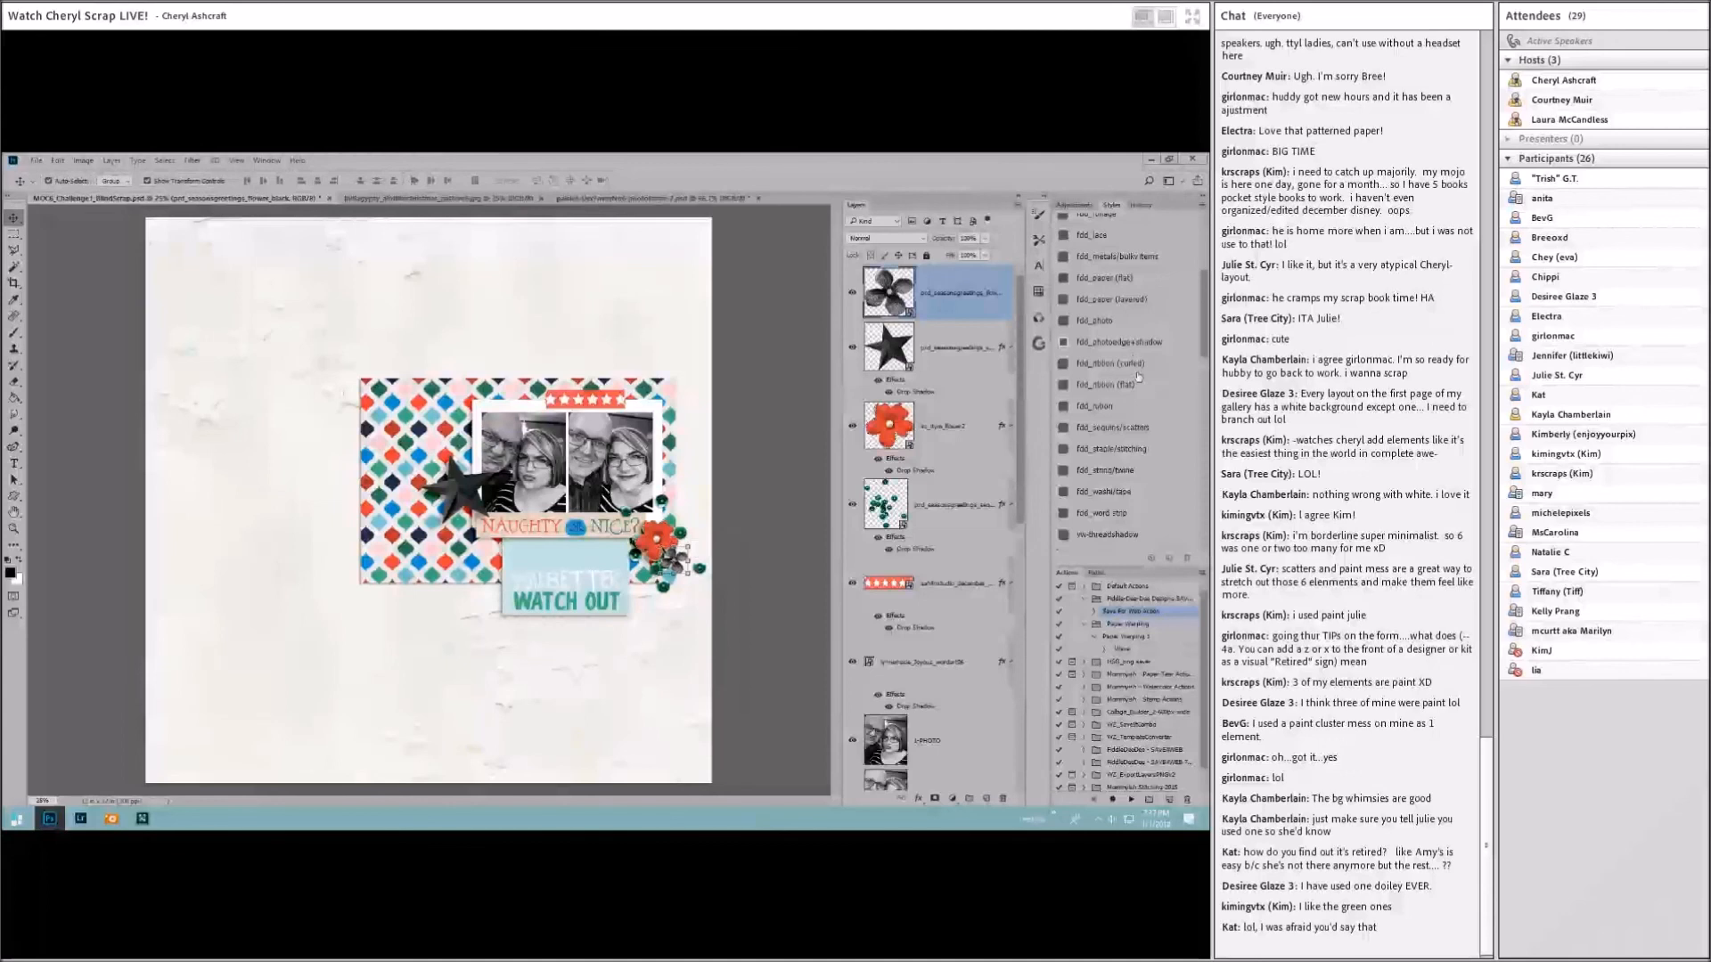
scroll(1125, 485, up, 3)
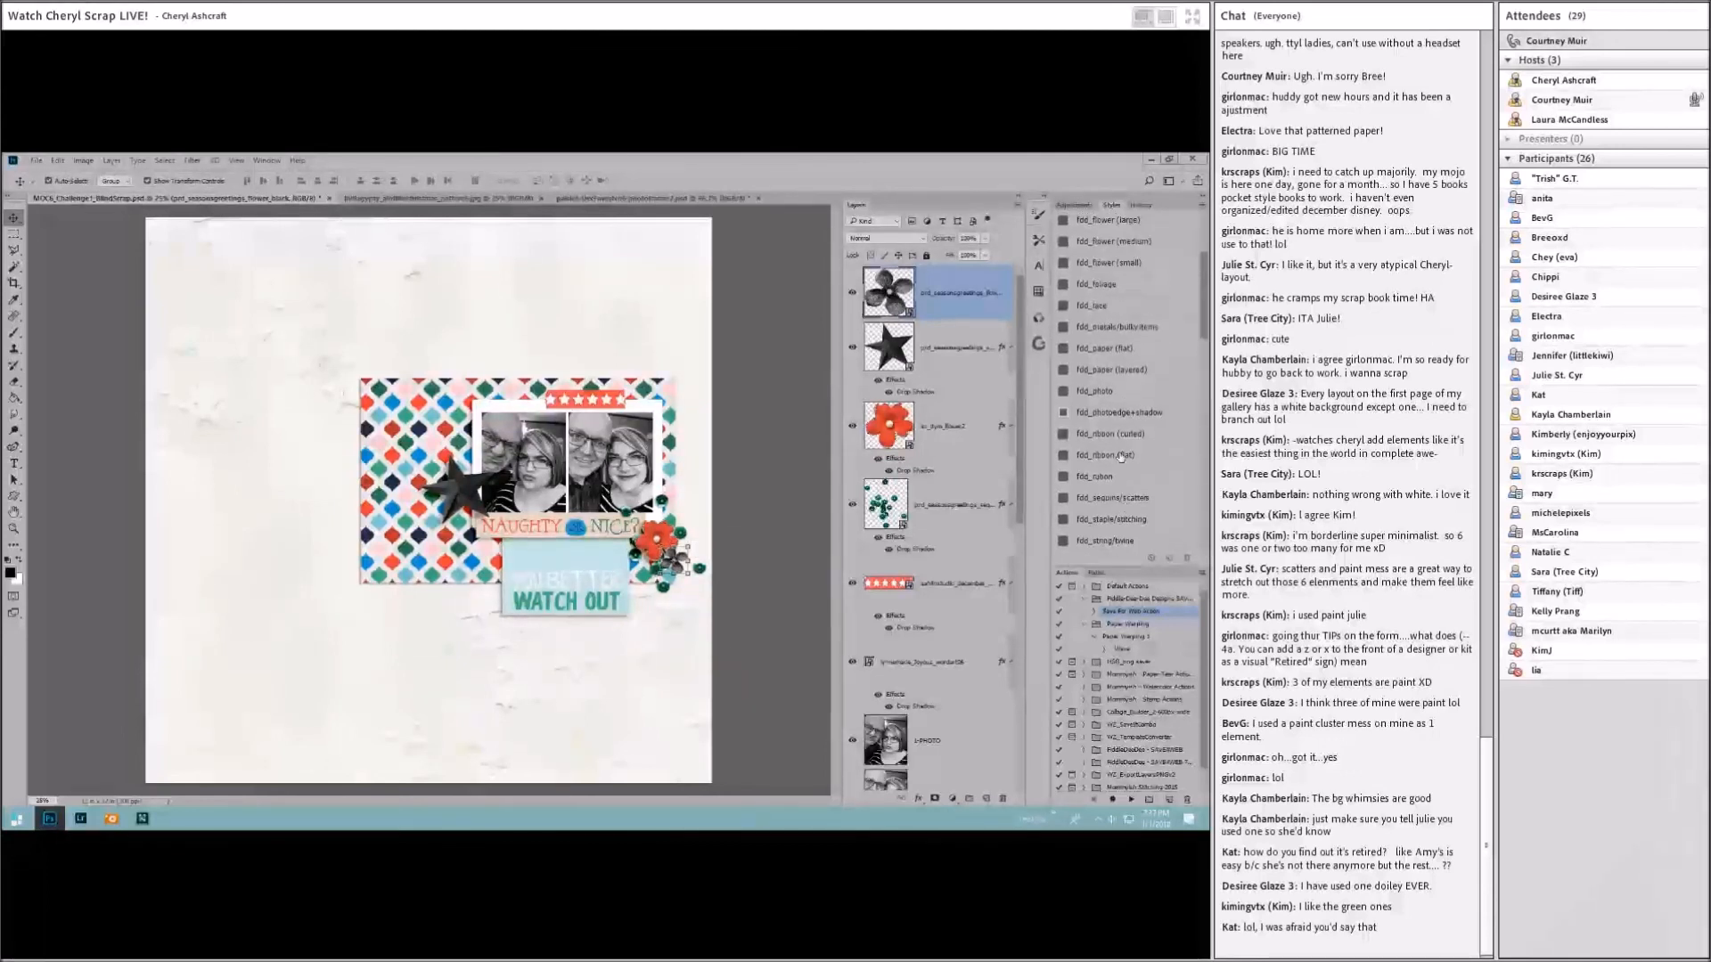
scroll(1128, 442, up, 1)
click(1067, 377)
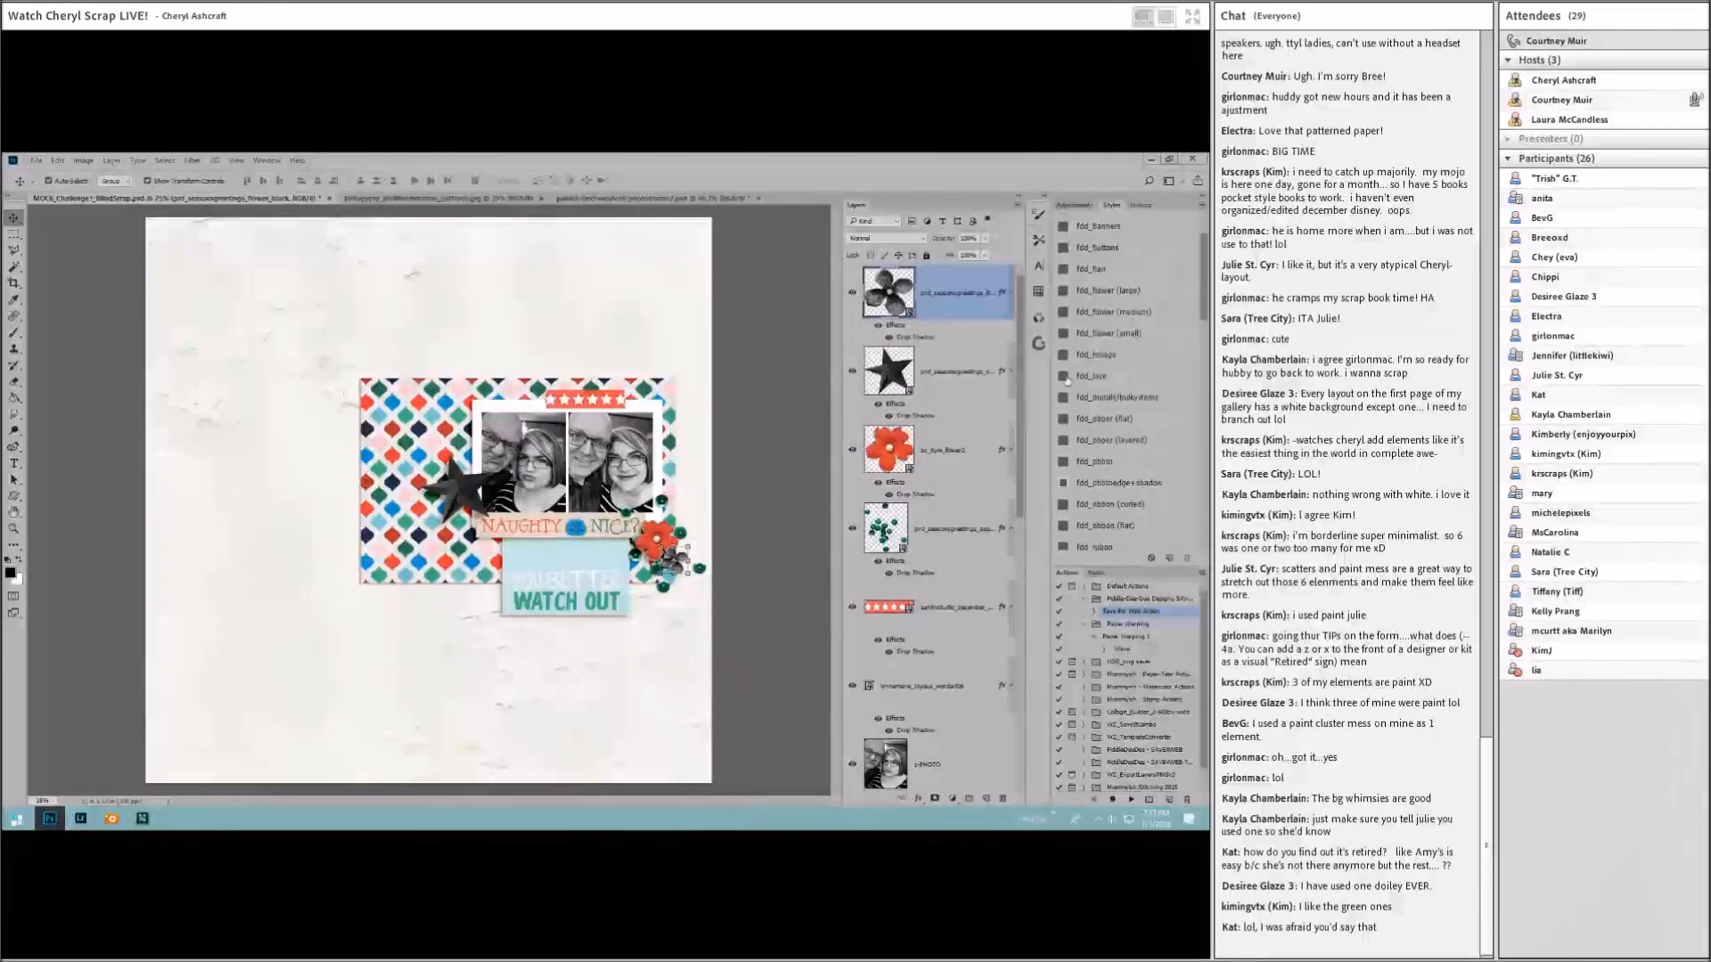
Step: Bring the red and green seasonsgreetings flower from ACDSee into the Photoshop layout, and undo the accidental move of the background paper
click(110, 820)
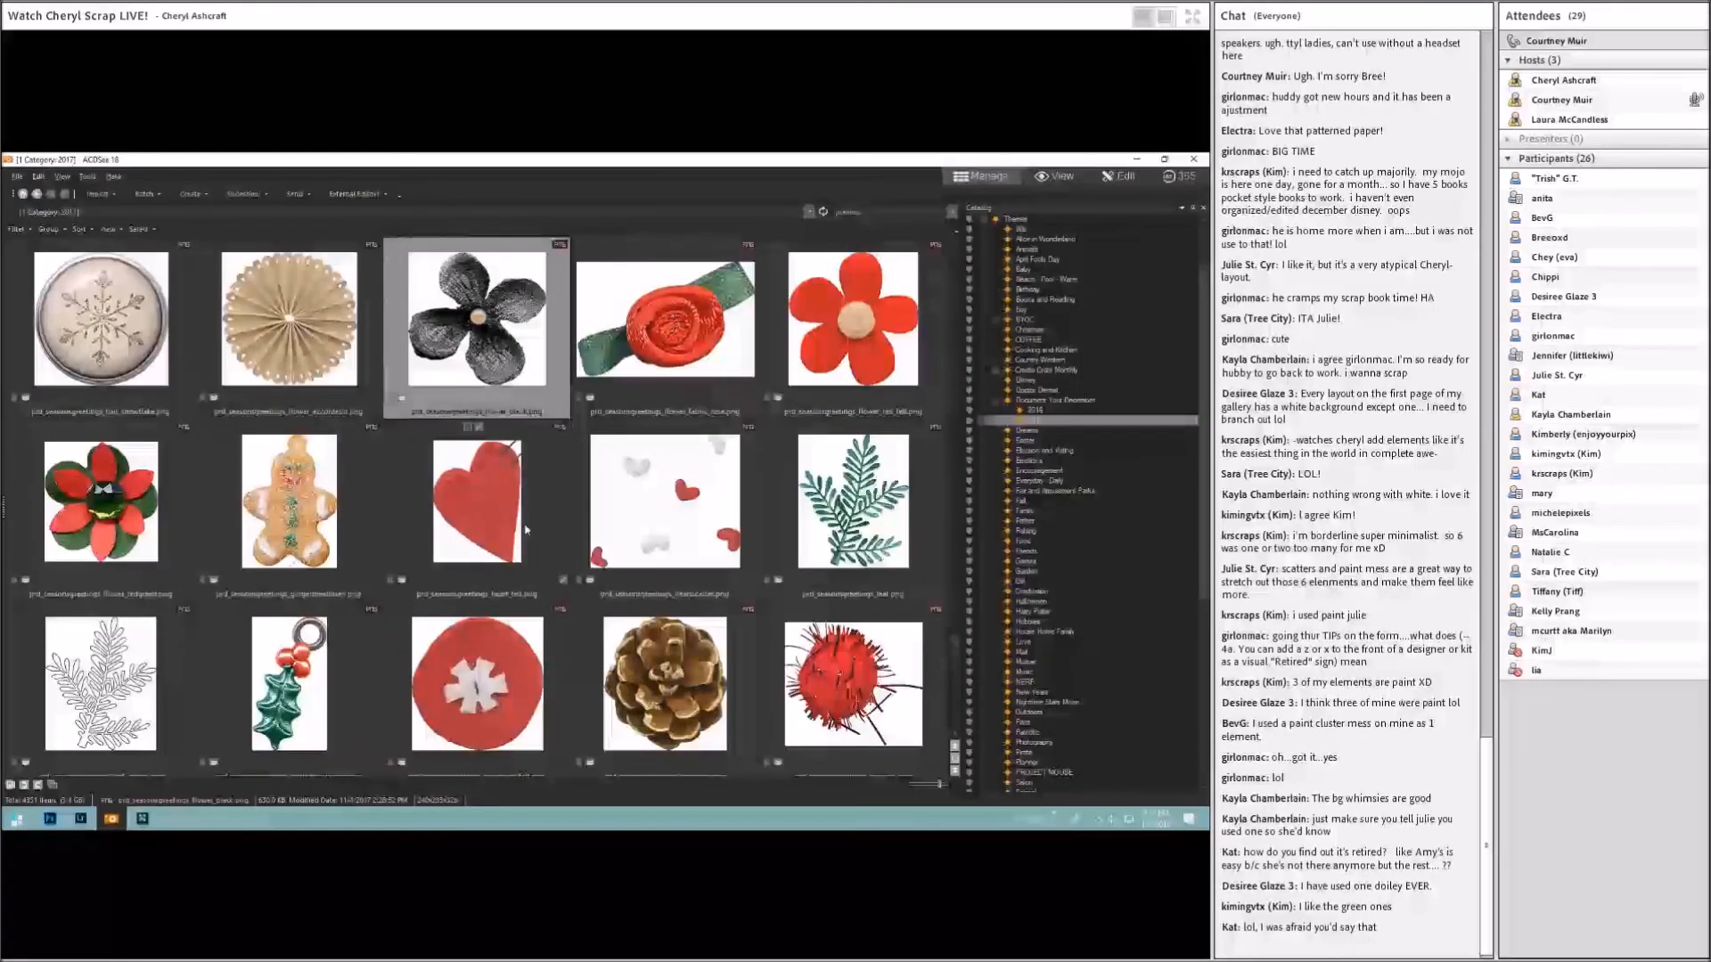
scroll(527, 529, up, 1)
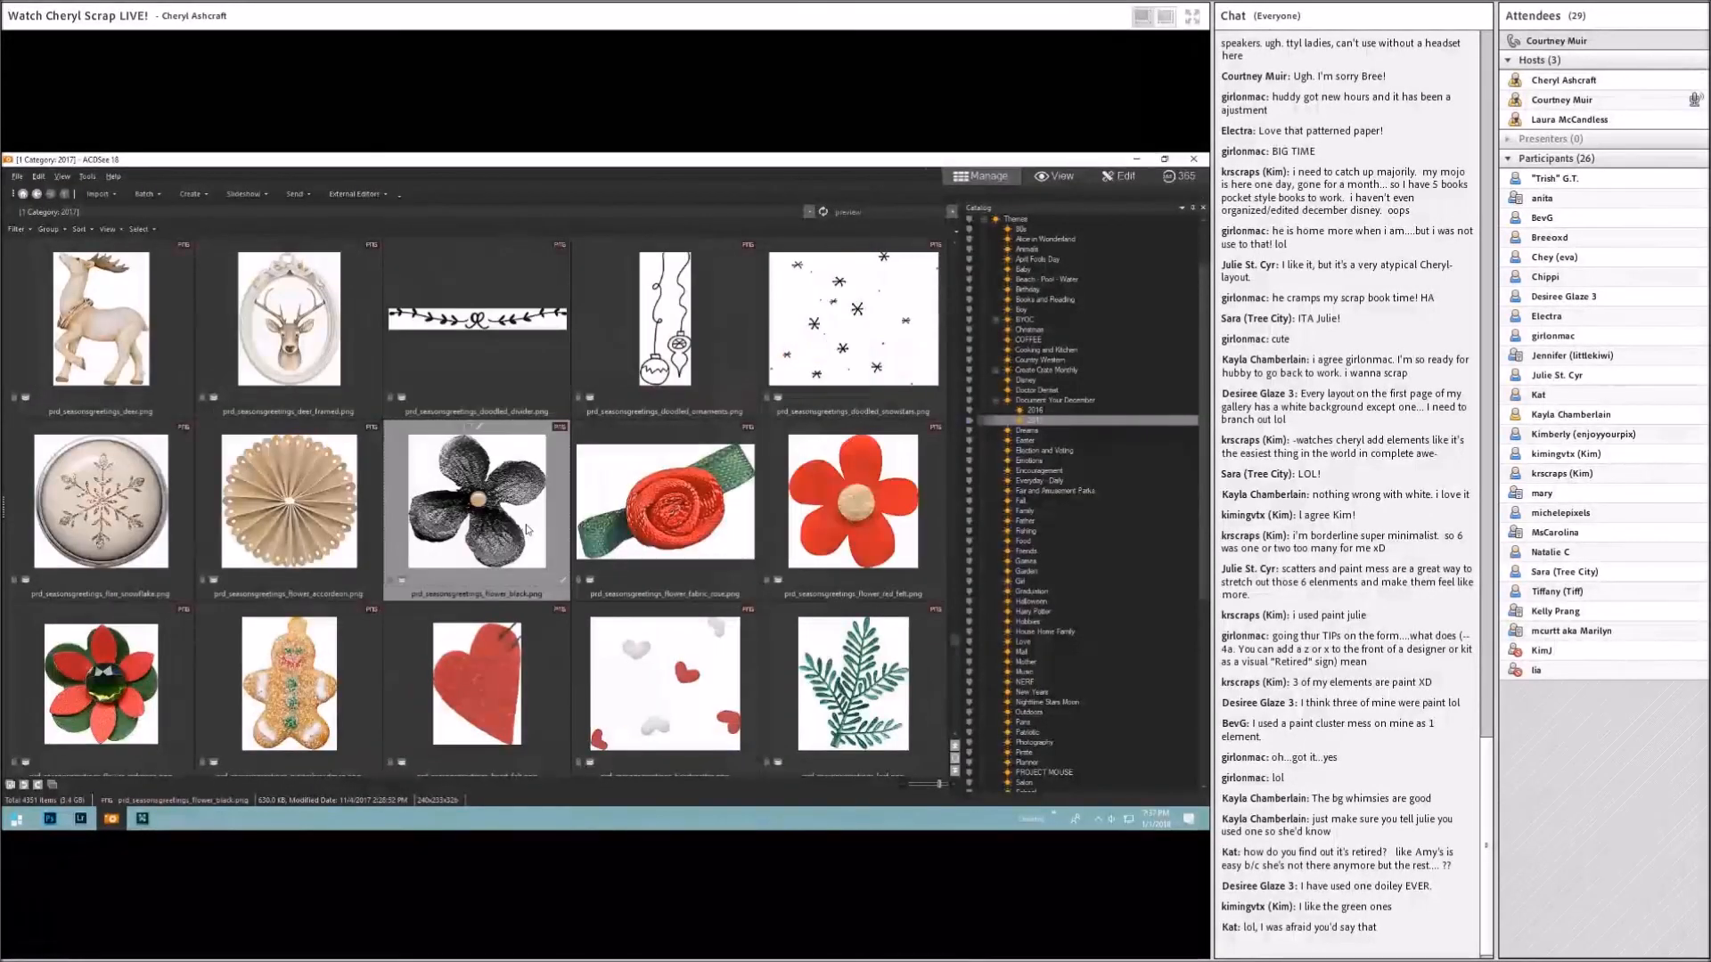
drag(103, 695, 457, 355)
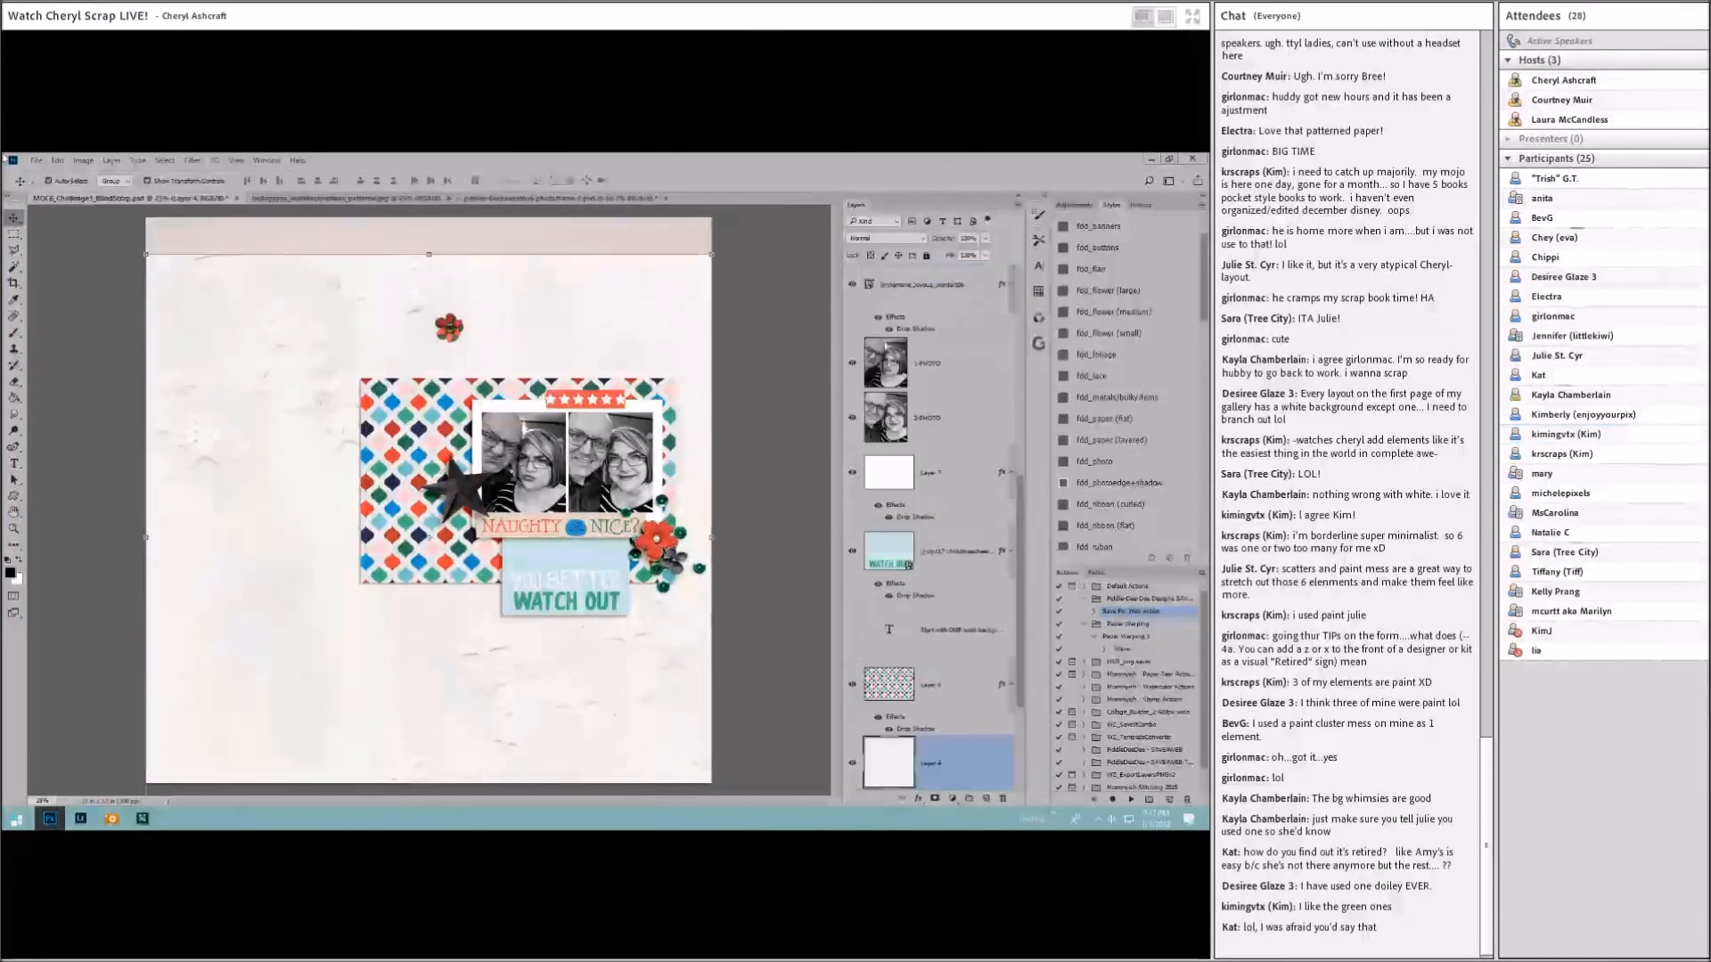
click(57, 160)
click(89, 177)
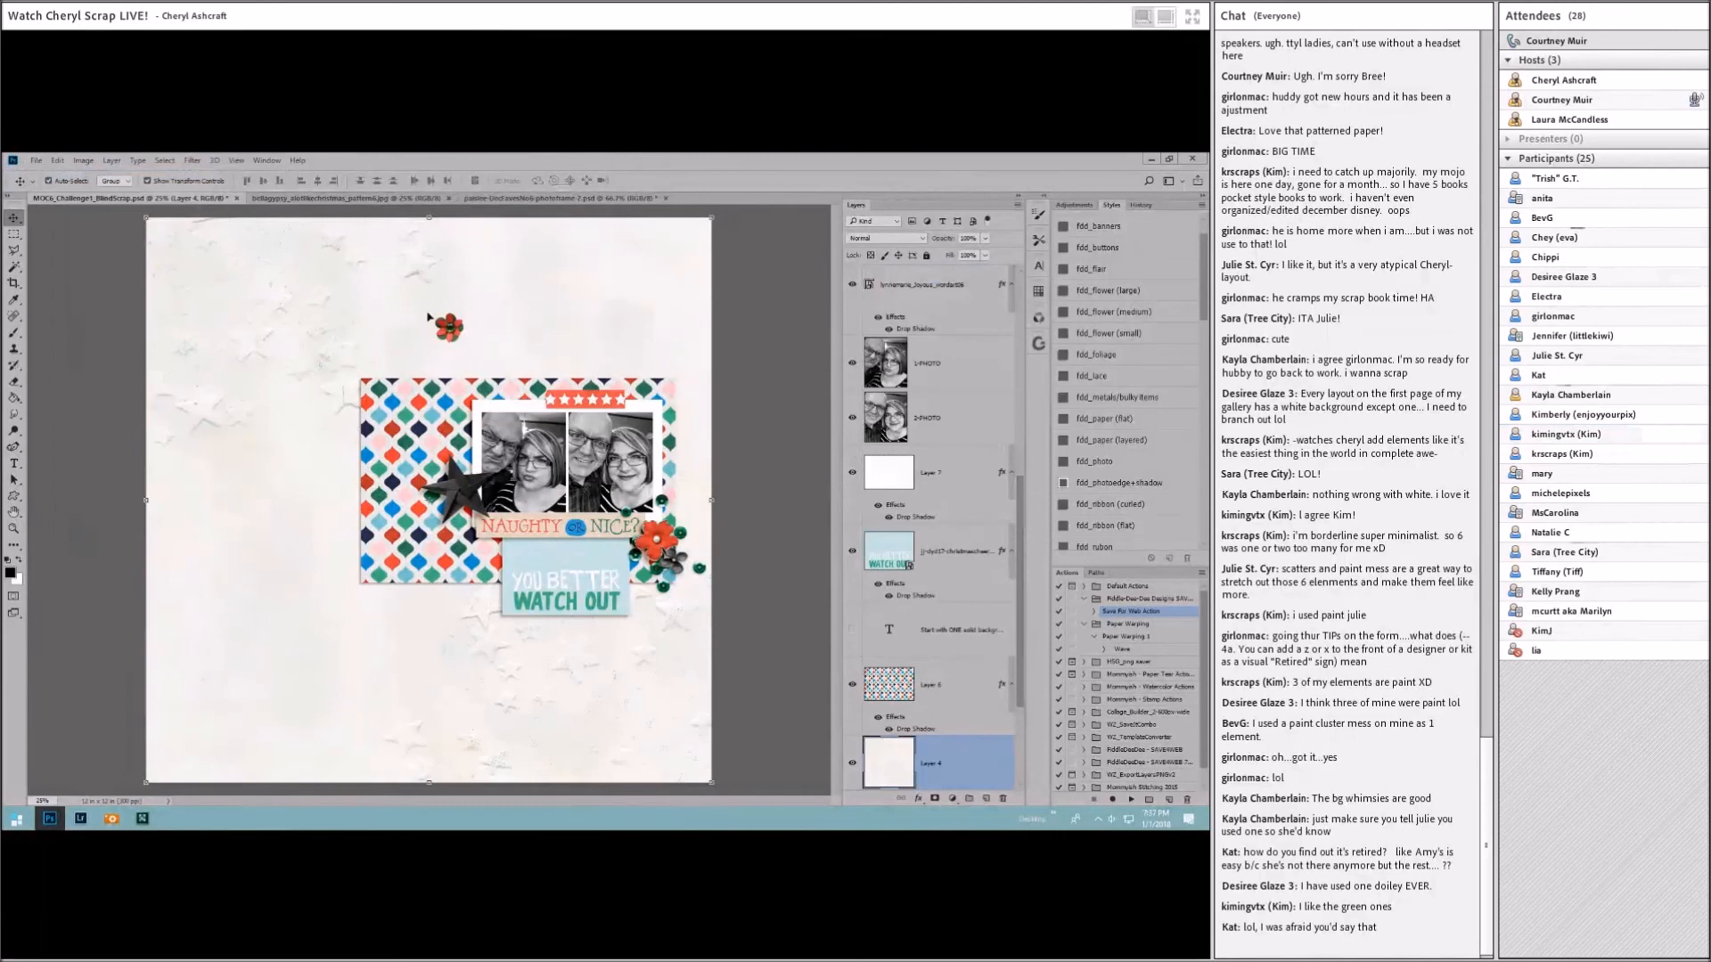
Step: Place the red and green flower below the red flower beside the WATCH OUT card, and apply the fdd_flower (small) style
drag(436, 323, 617, 591)
click(1089, 334)
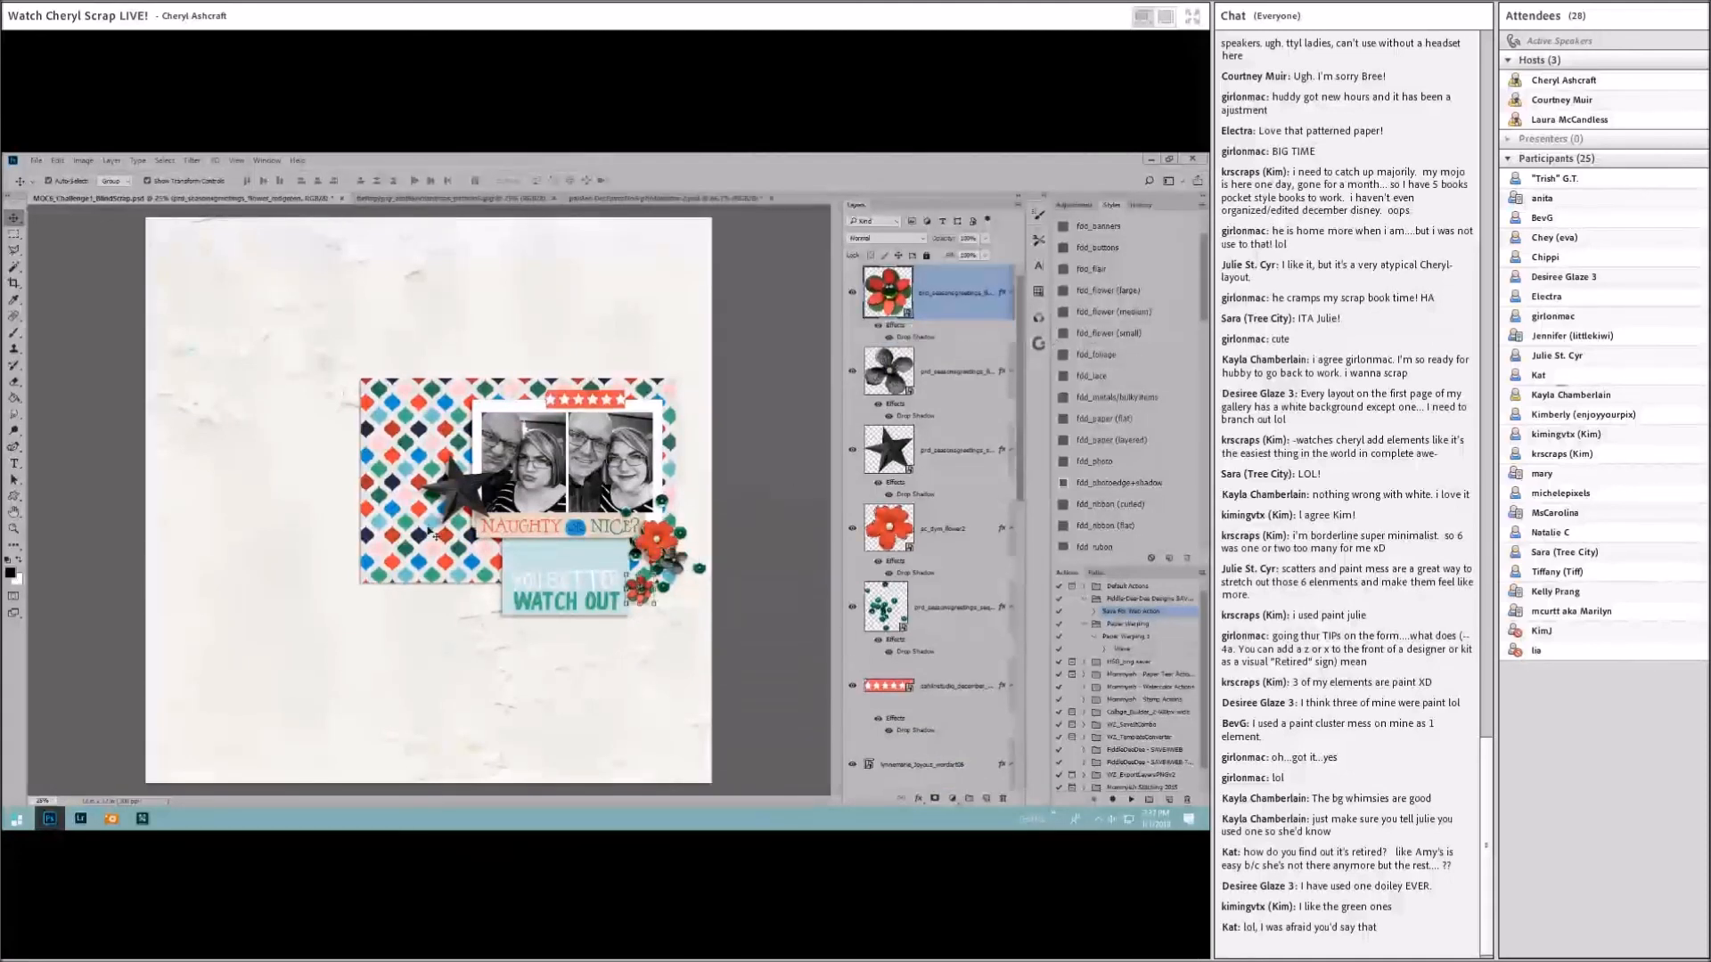
Step: Shrink the black star slightly and position it at the lower left corner of the photos
click(458, 481)
click(513, 450)
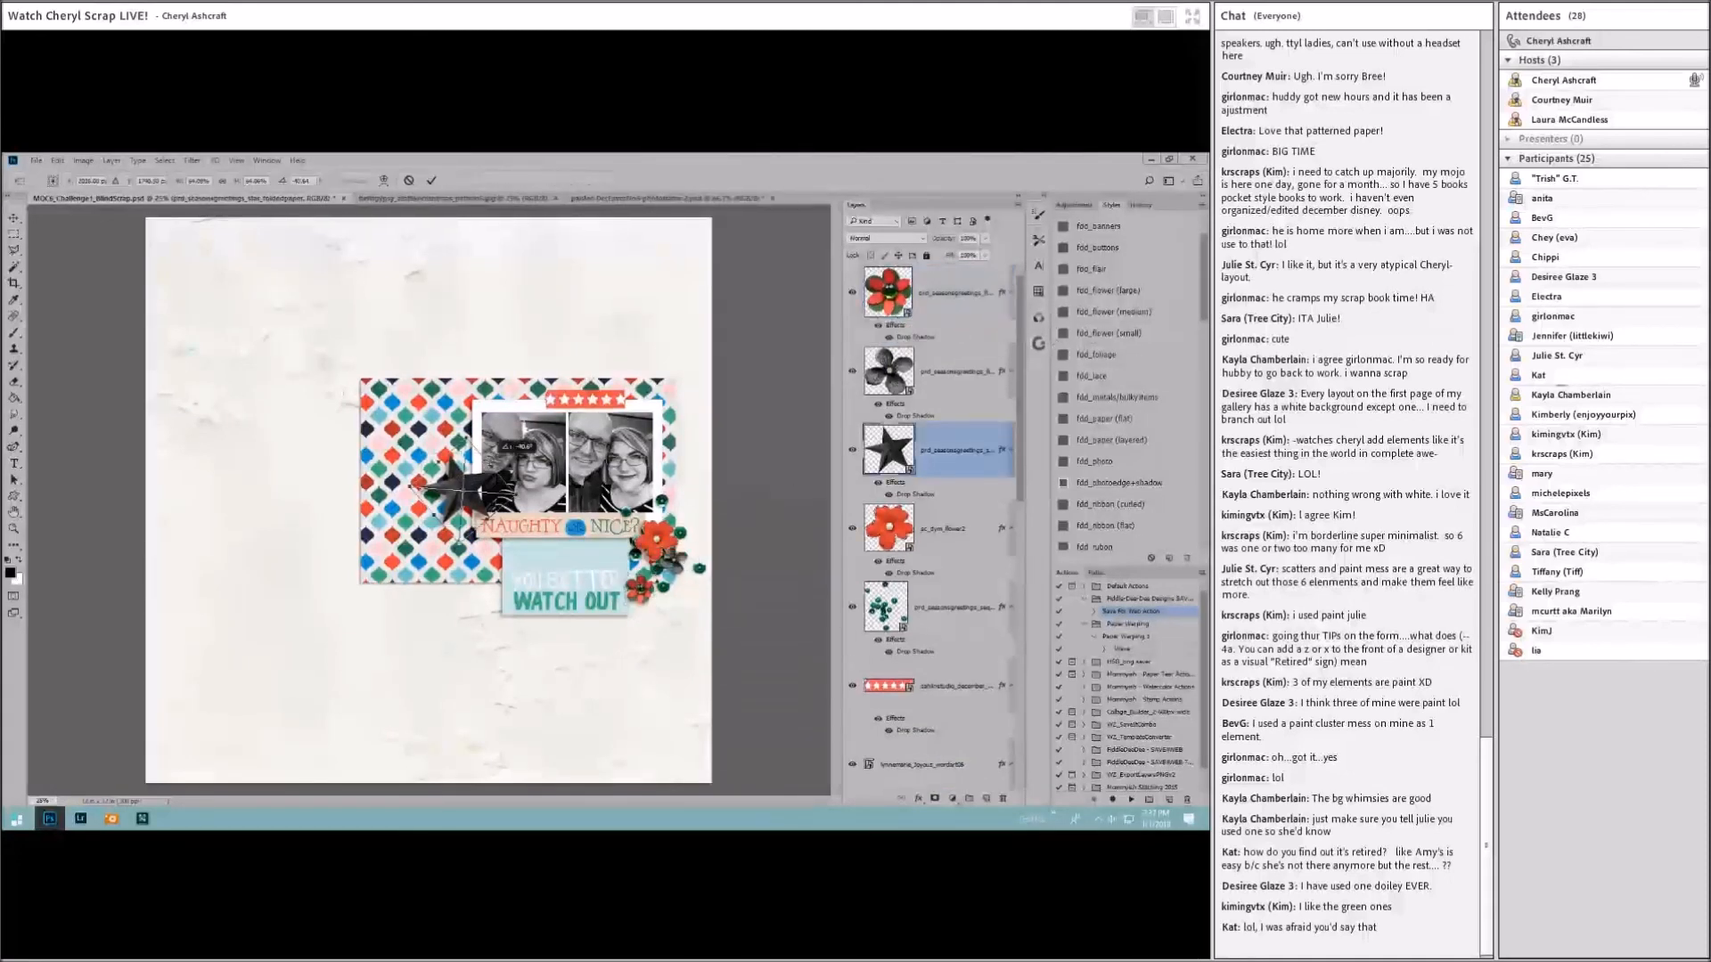
drag(467, 441, 464, 461)
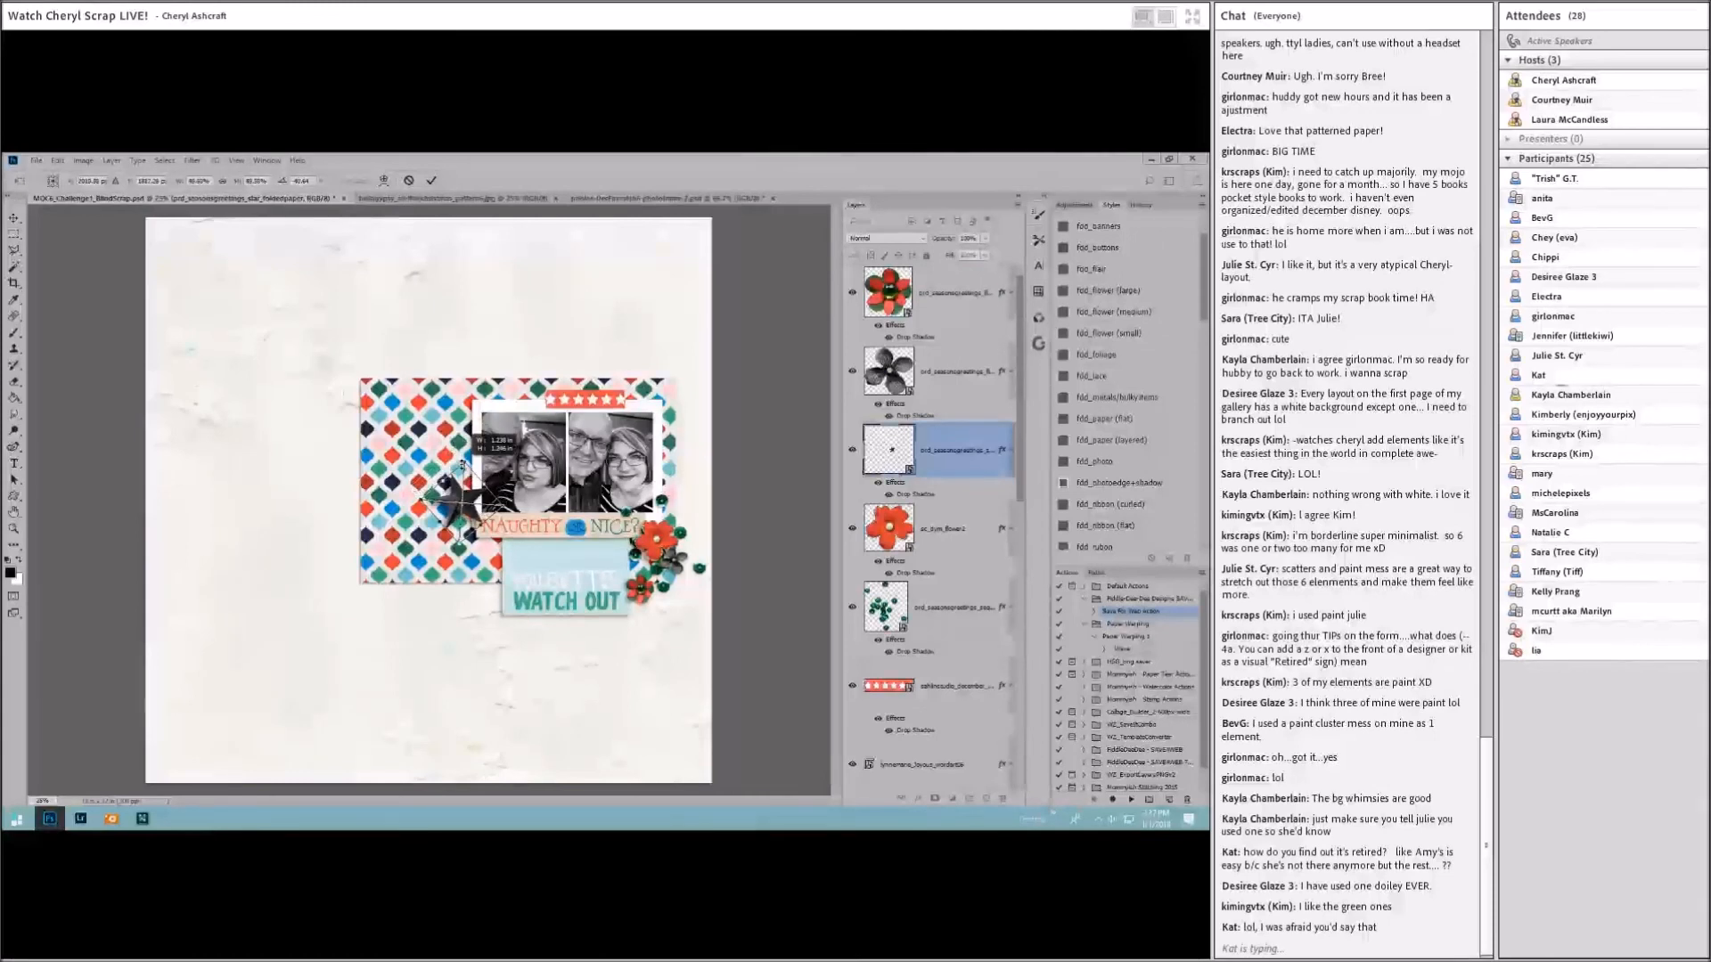
click(431, 180)
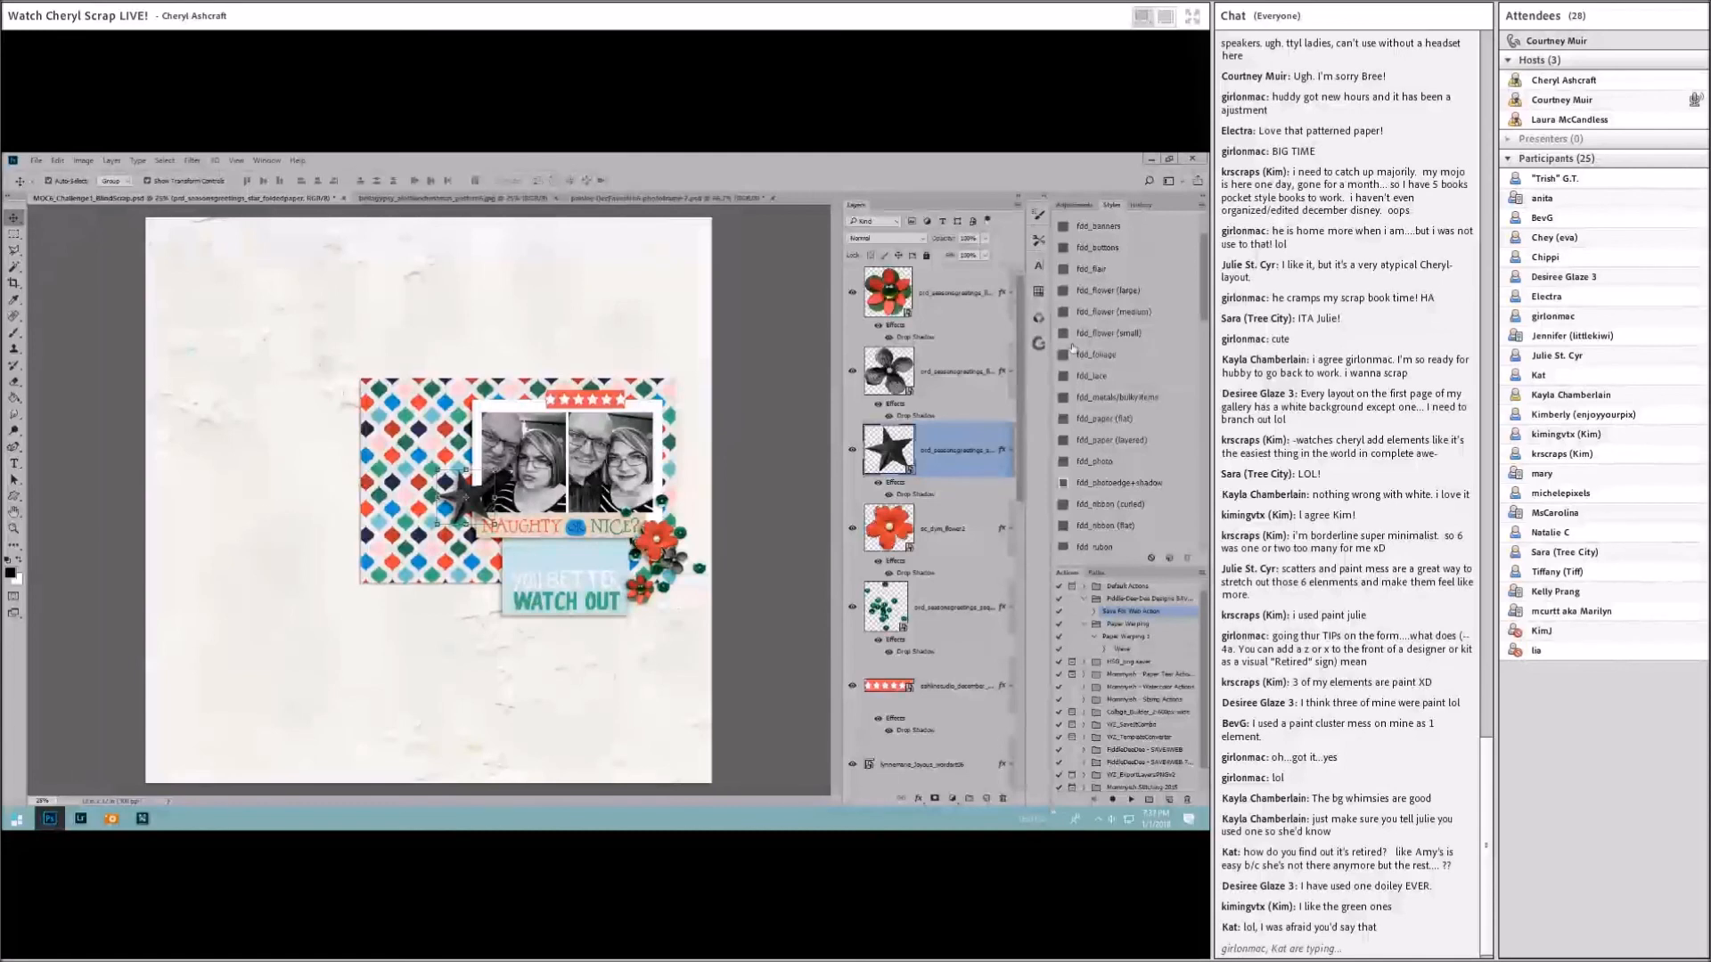
Step: Hide the red star strip above the photos
click(840, 415)
click(679, 568)
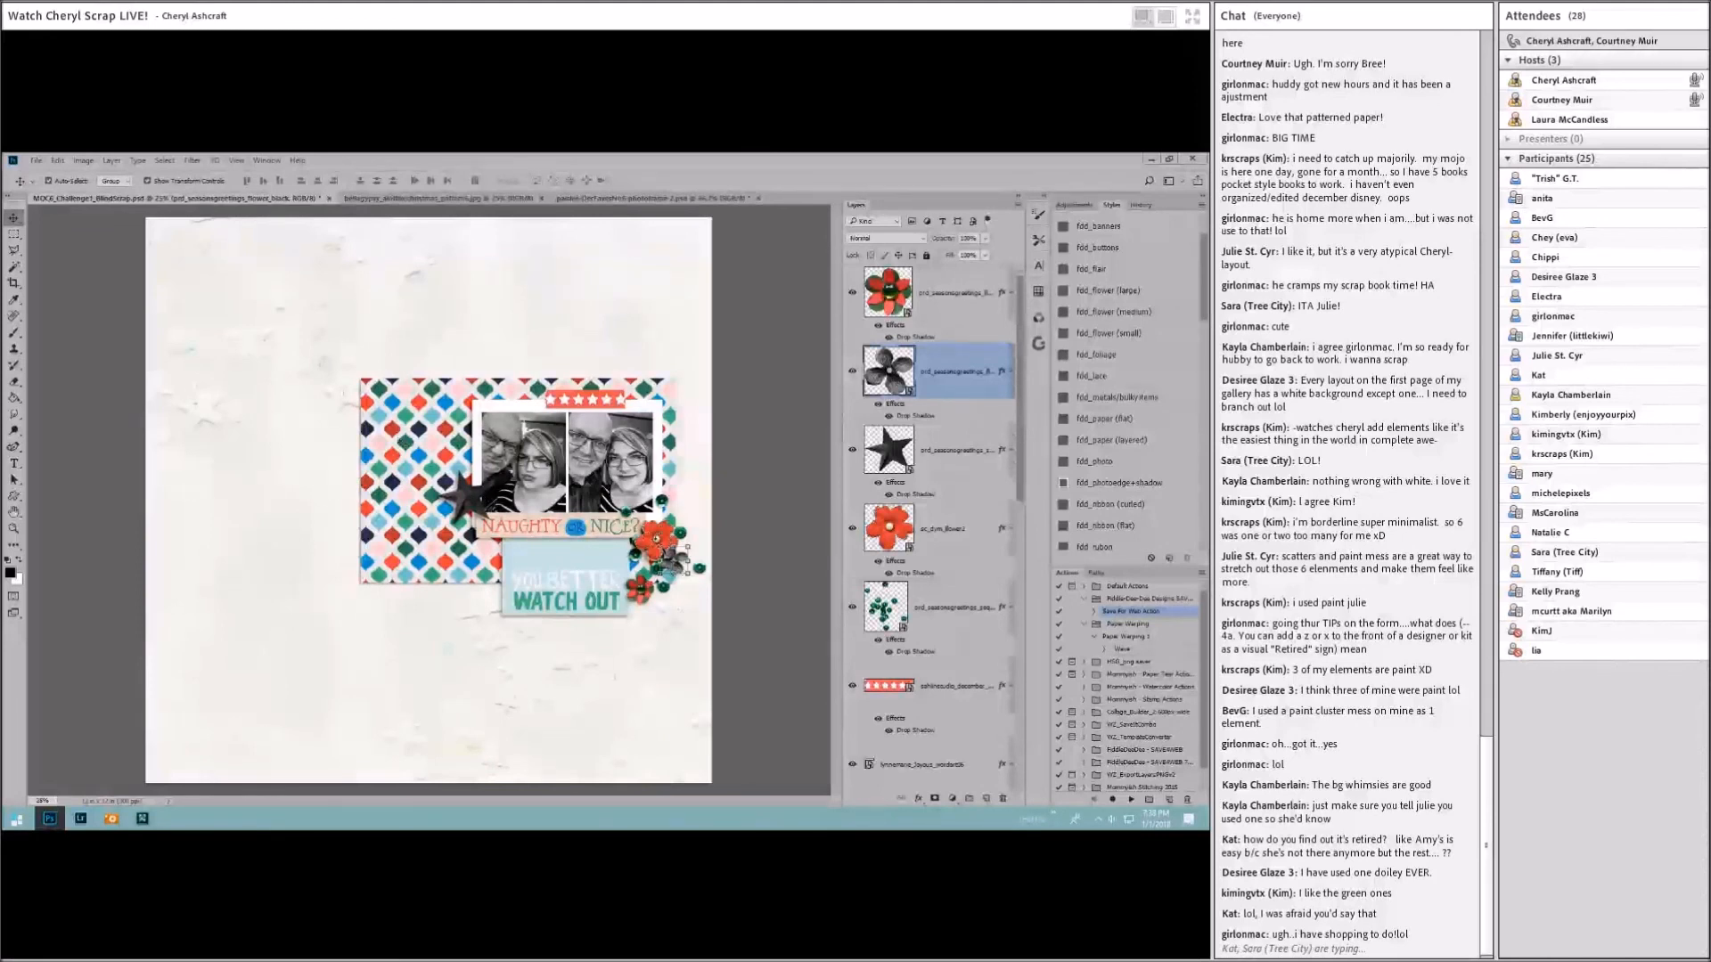
click(562, 404)
click(853, 686)
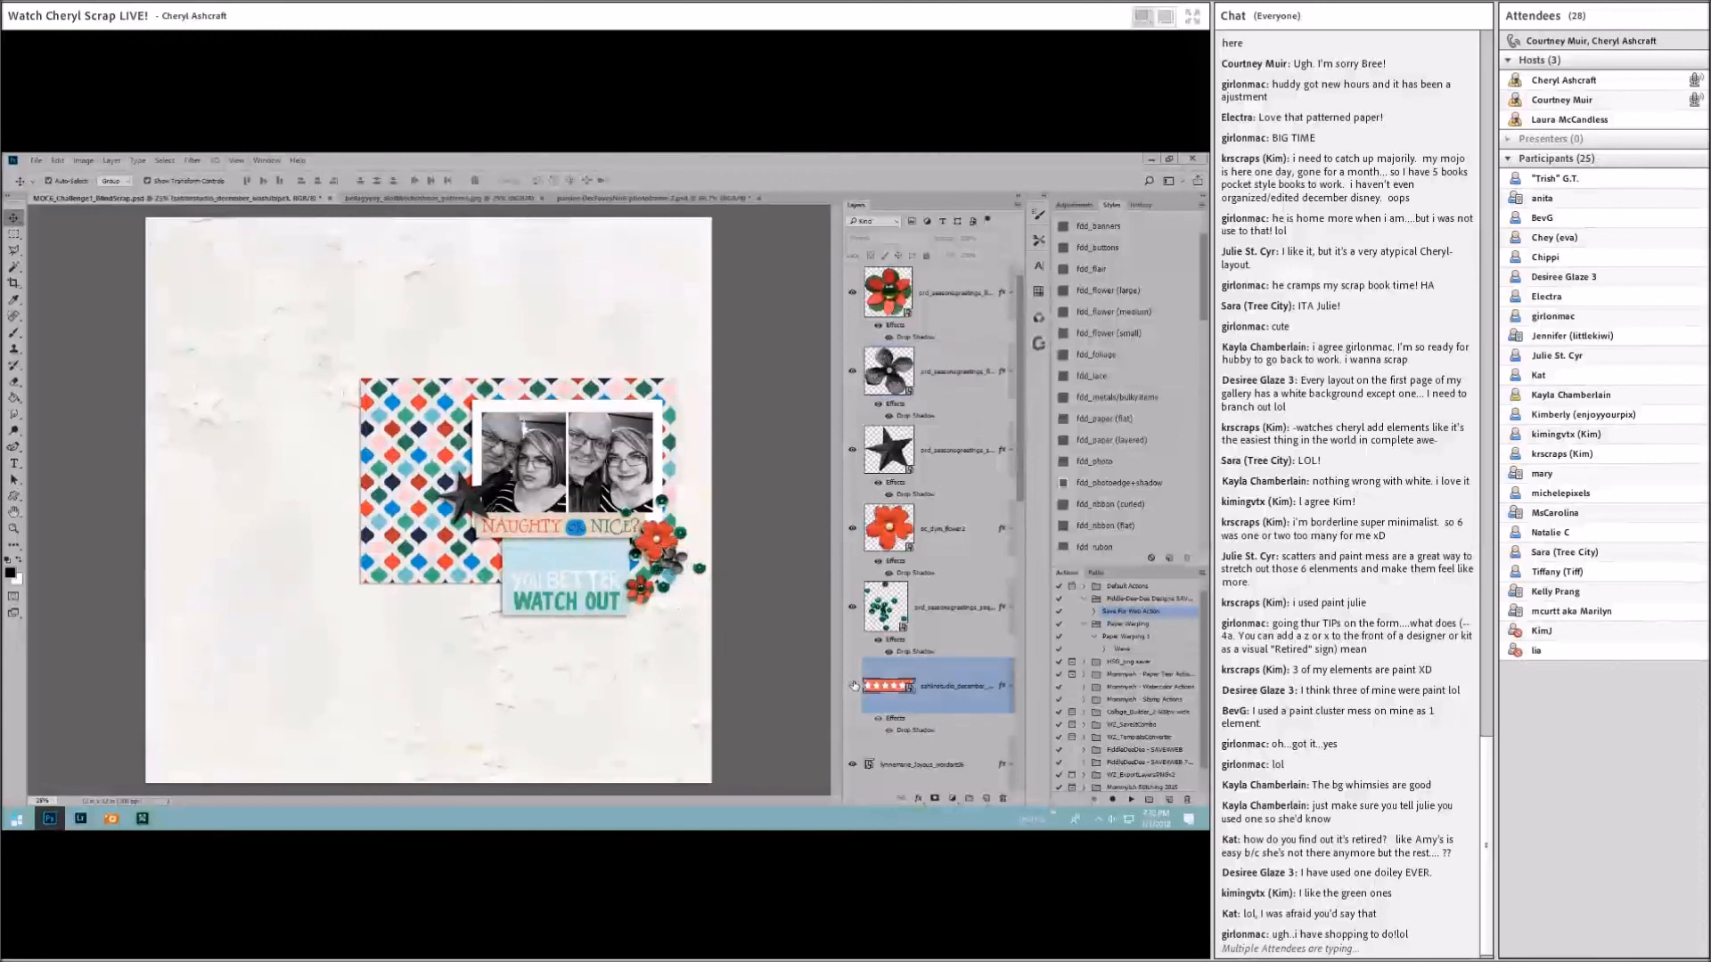
click(752, 500)
Step: Move the black star beside the photos just above the red flower, and shift the patterned paper right and slightly up
drag(481, 496, 693, 486)
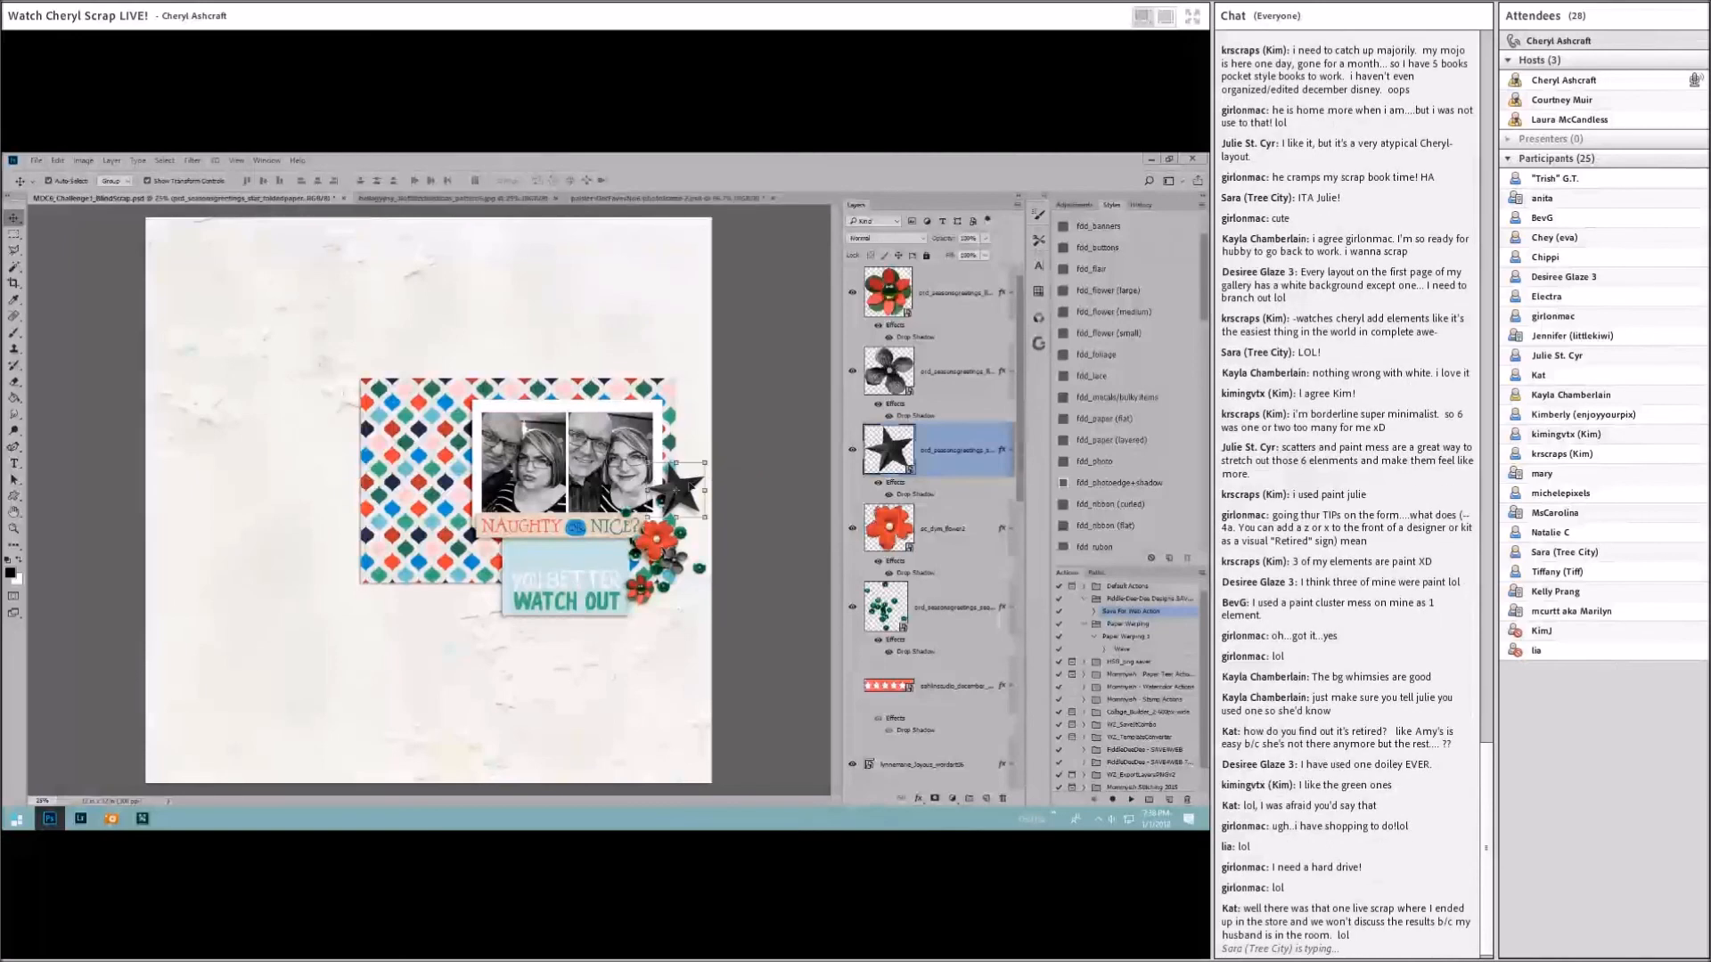
mouse_move(416, 443)
mouse_down()
mouse_move(508, 443)
mouse_move(456, 461)
mouse_move(412, 442)
mouse_move(440, 449)
mouse_up()
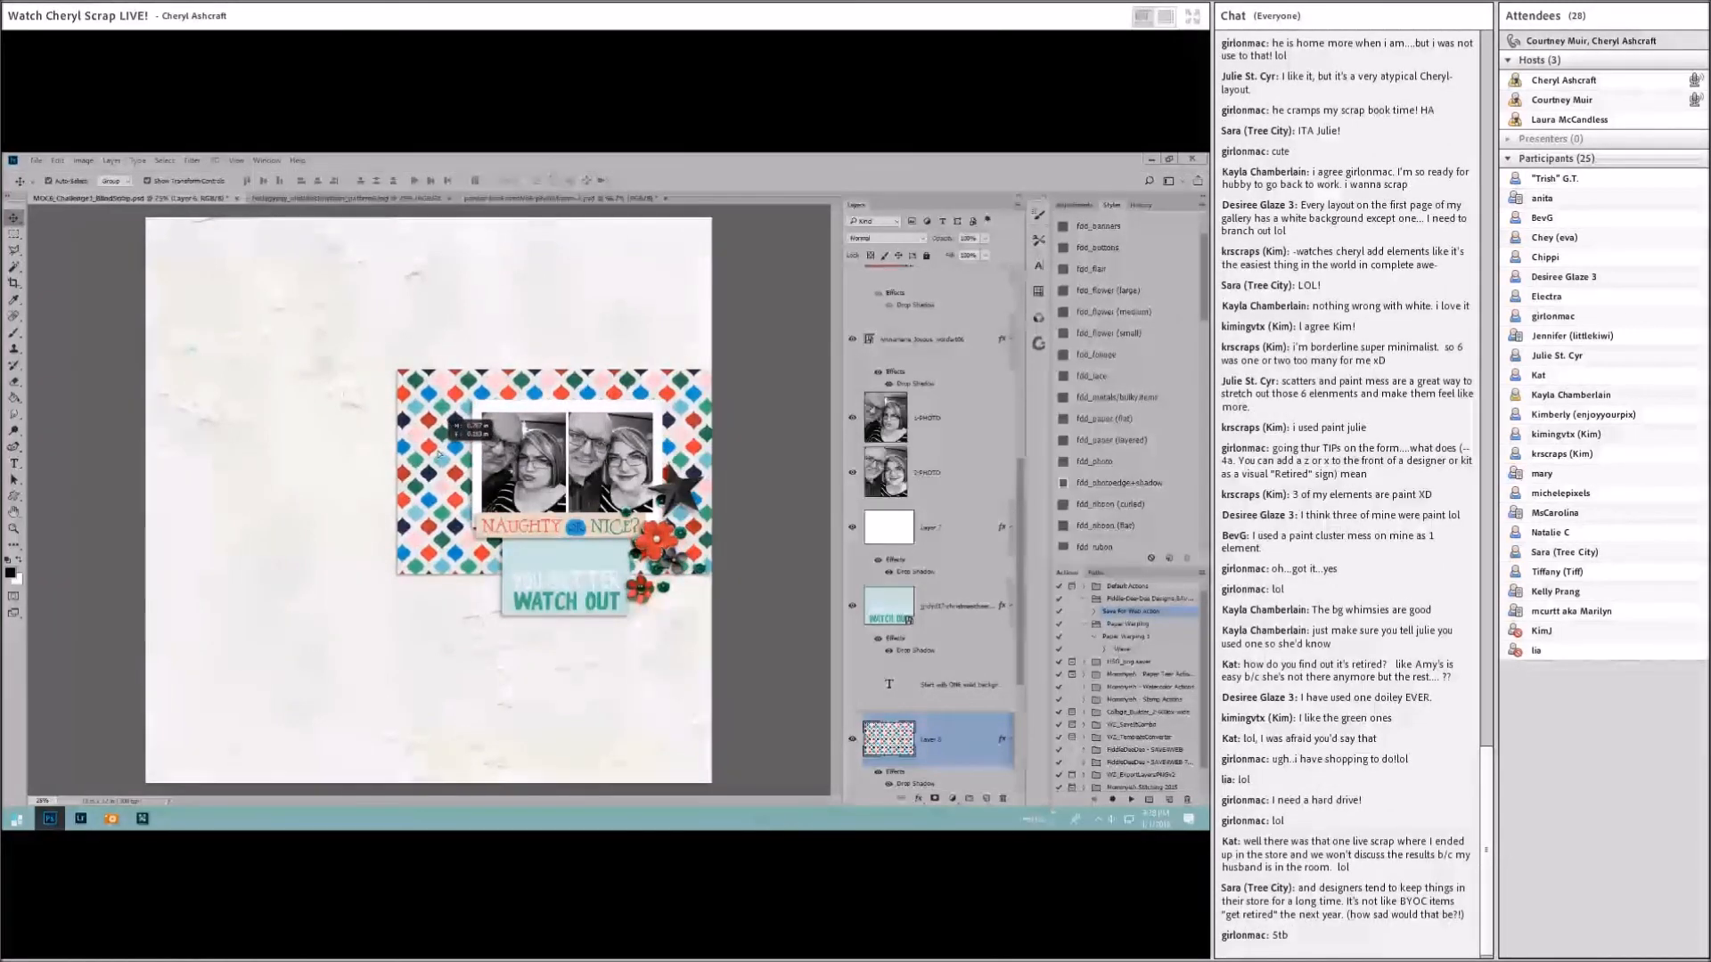
Step: Lower the WATCH OUT card slightly and move the red and green flower to the card's left edge
click(575, 609)
drag(575, 609, 575, 610)
double_click(967, 613)
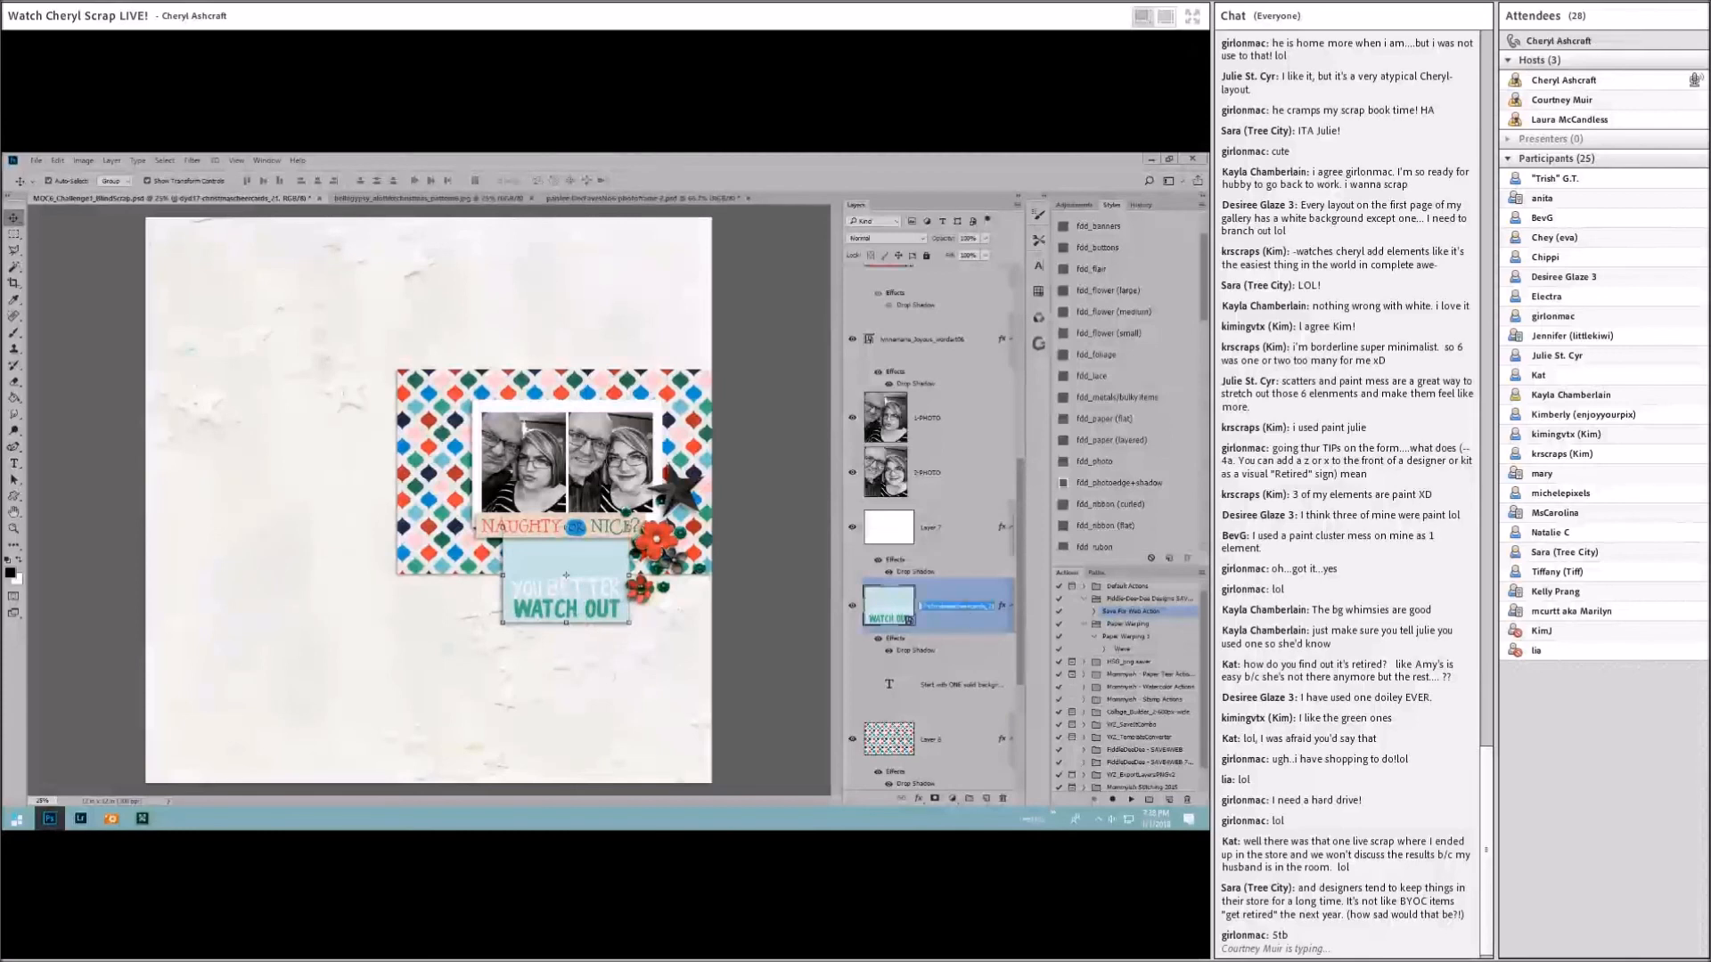
click(550, 591)
drag(640, 588, 493, 589)
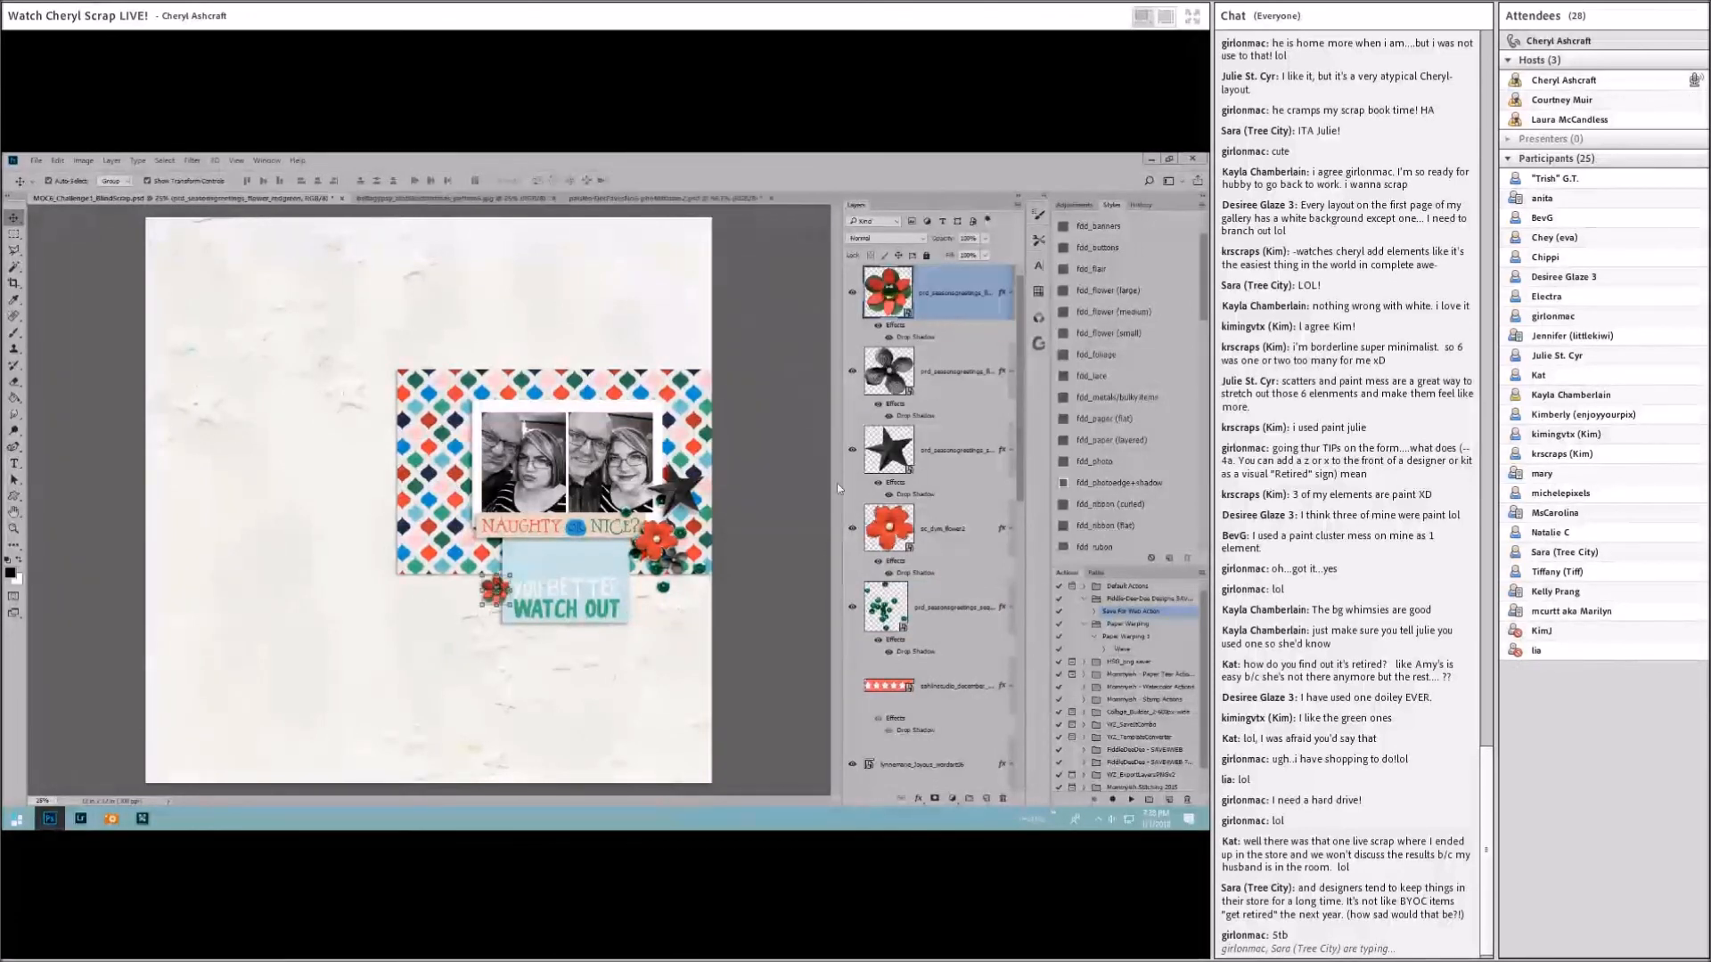
click(453, 507)
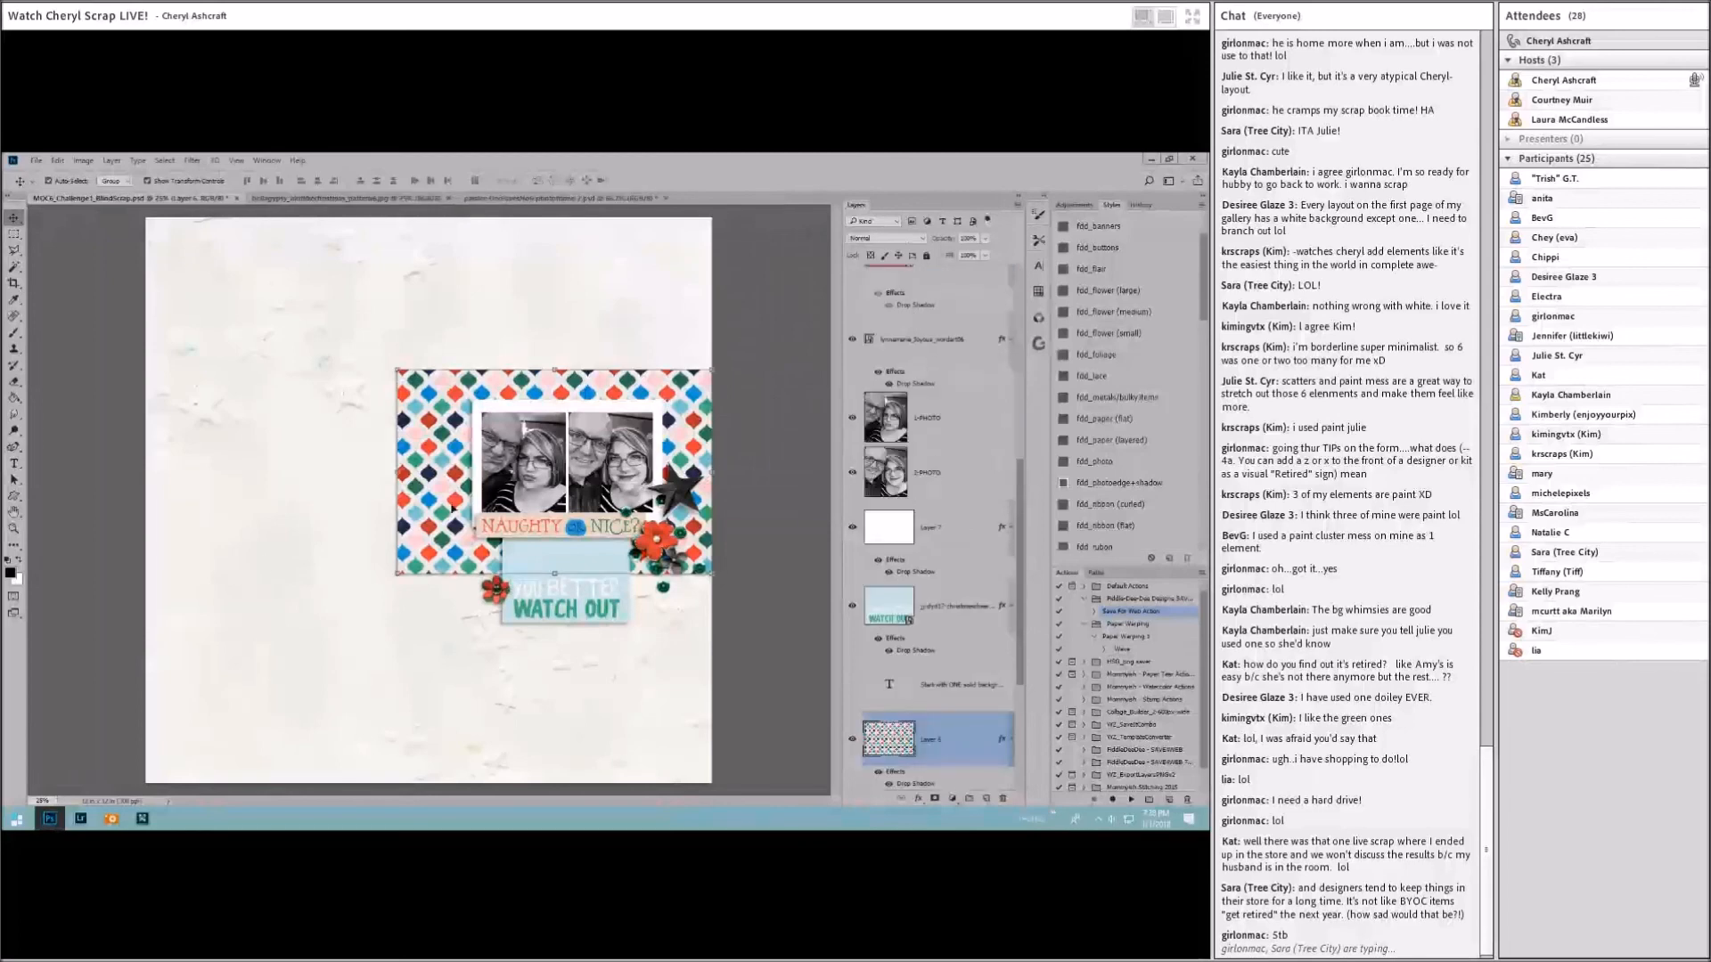
Step: Switch to ACDSee and browse the Christmas kit elements for further embellishments
click(111, 820)
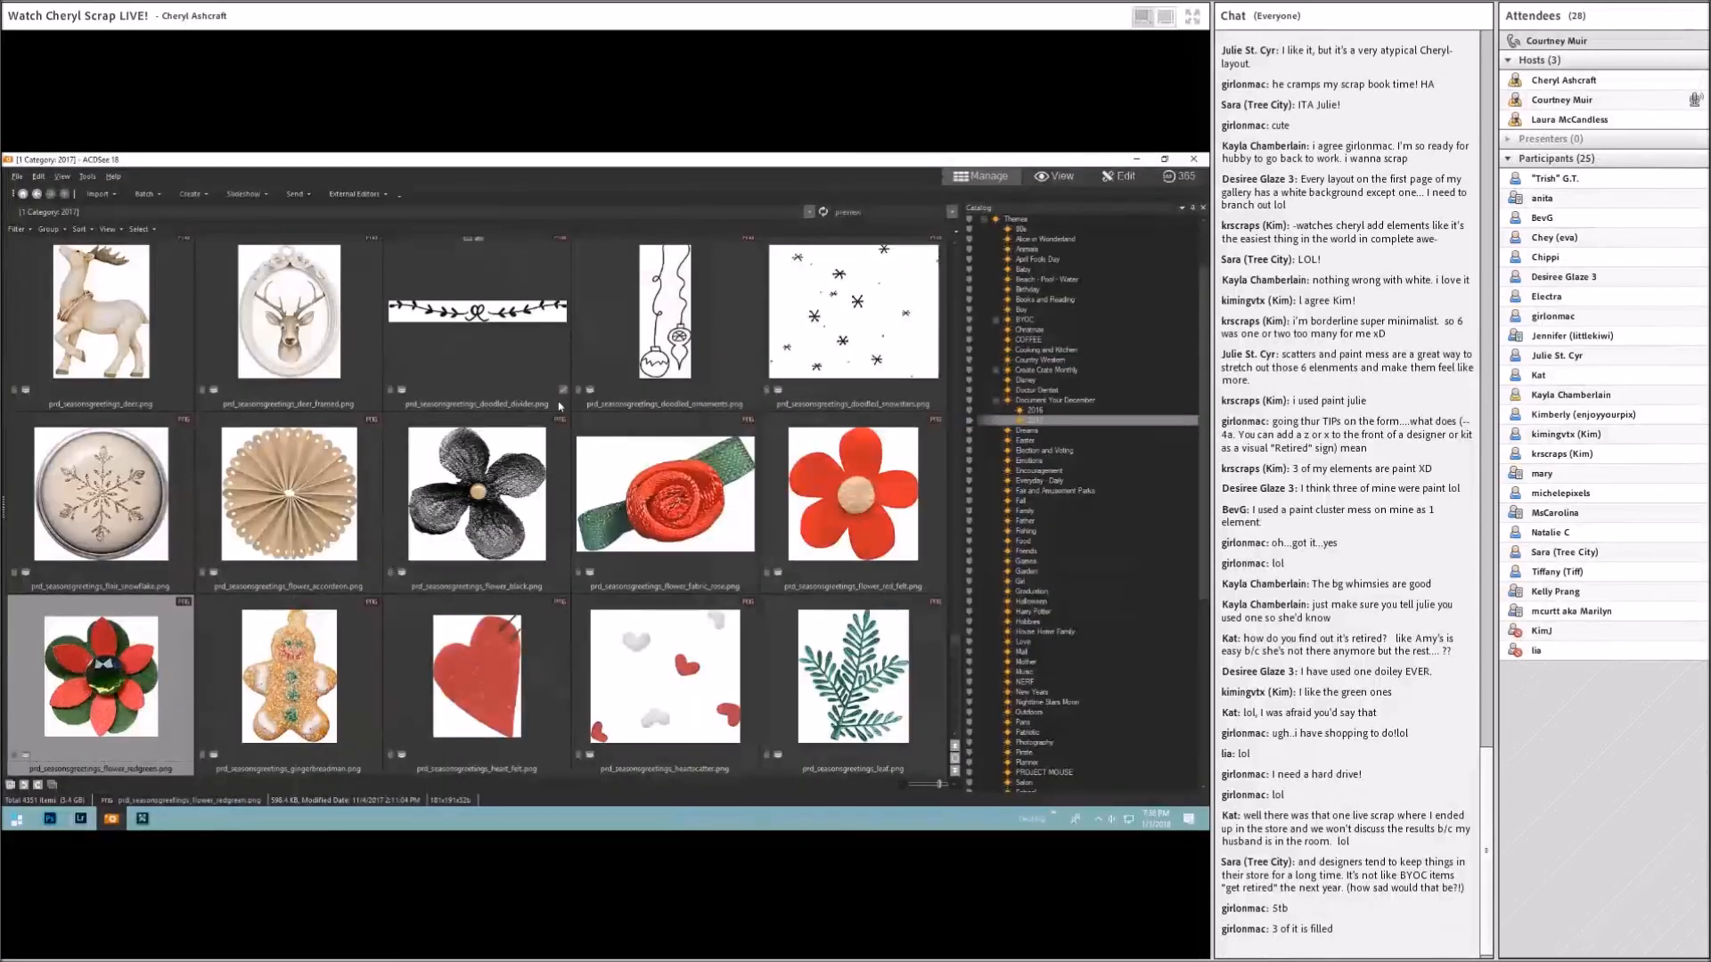
scroll(546, 335, up, 5)
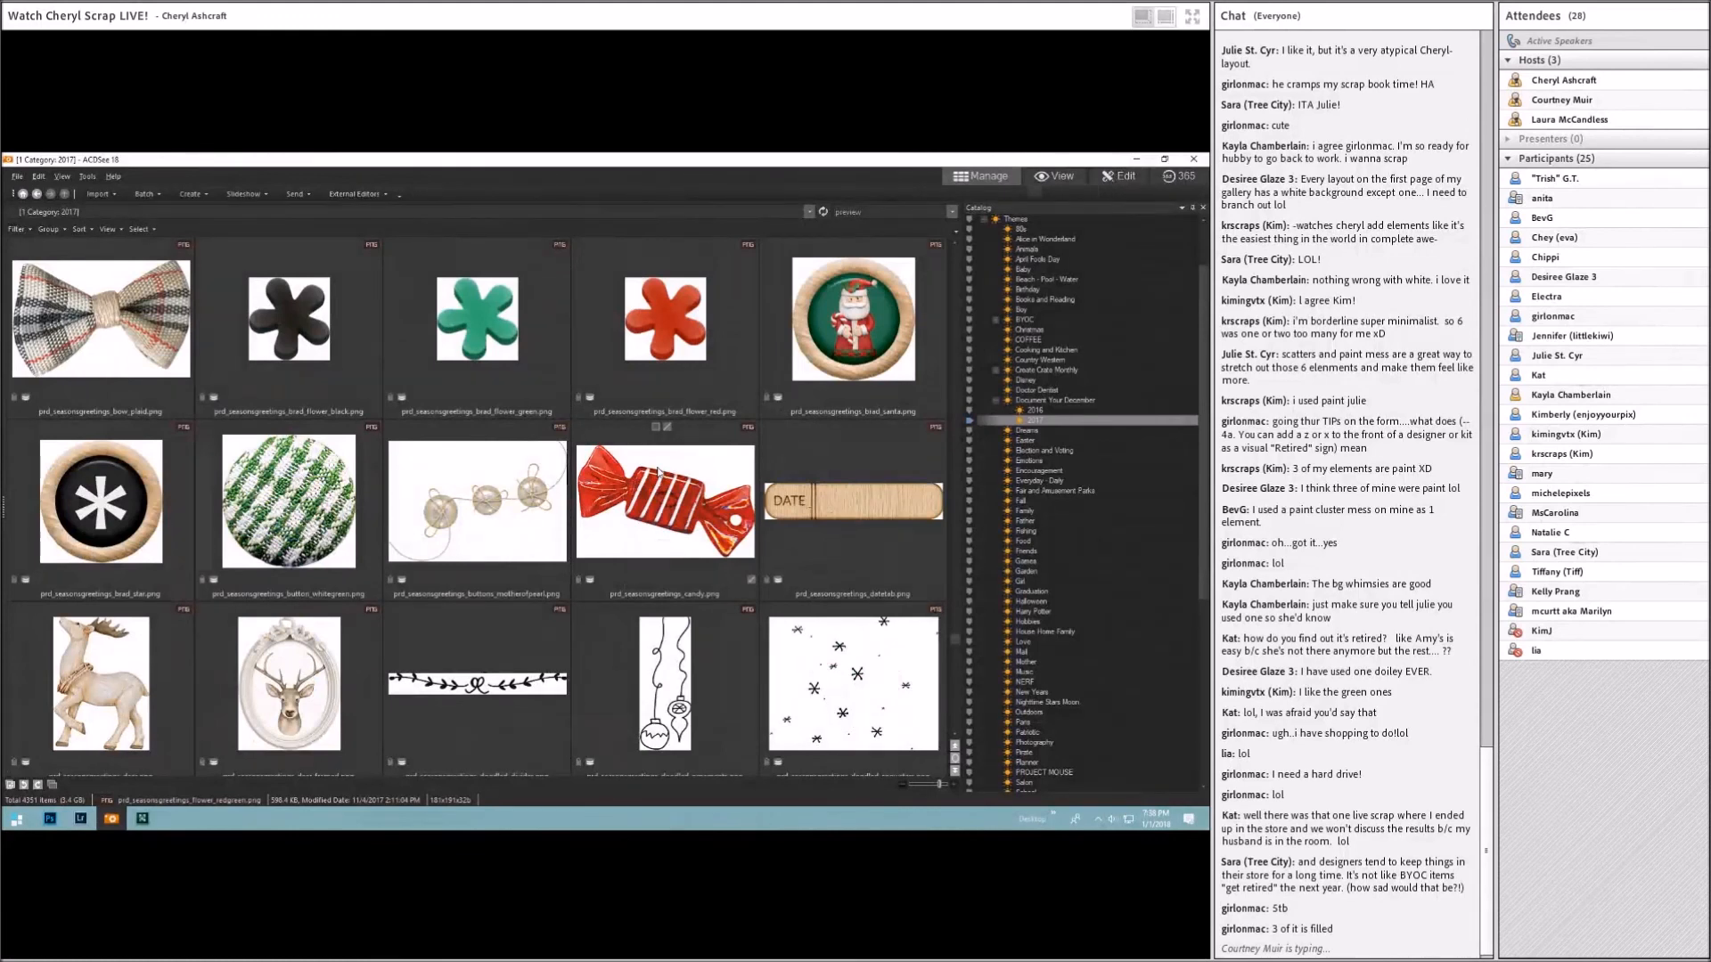
scroll(658, 472, up, 2)
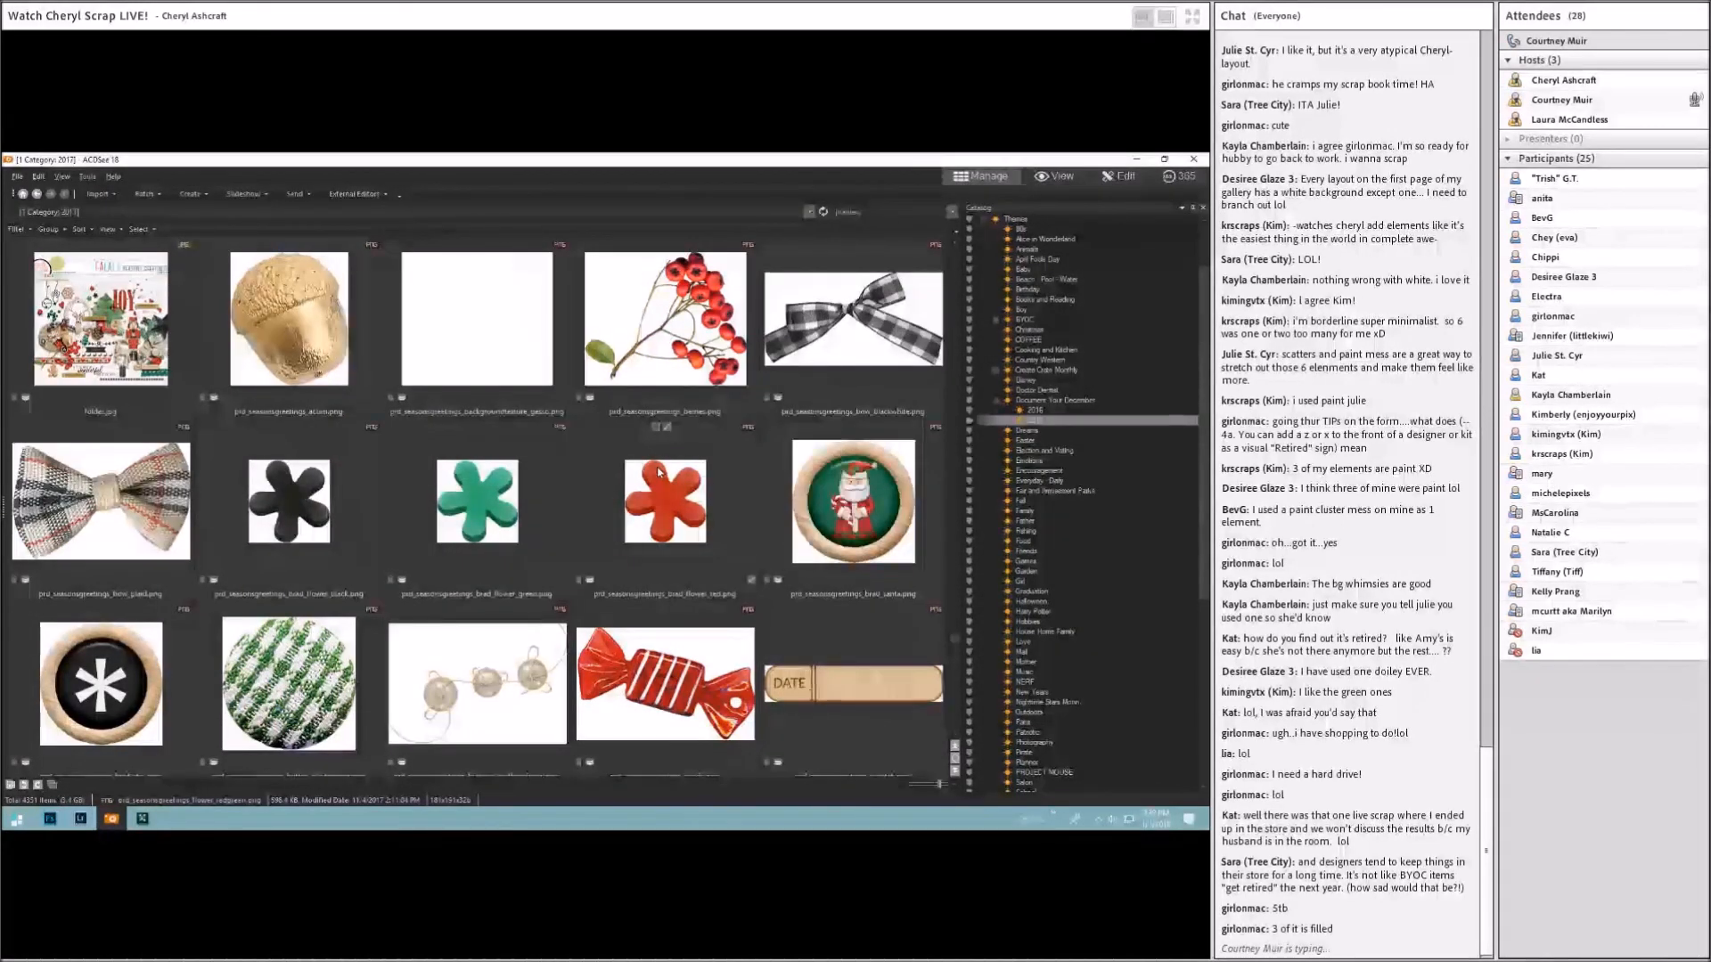
scroll(954, 640, up, 10)
drag(953, 639, 620, 389)
scroll(619, 388, down, 15)
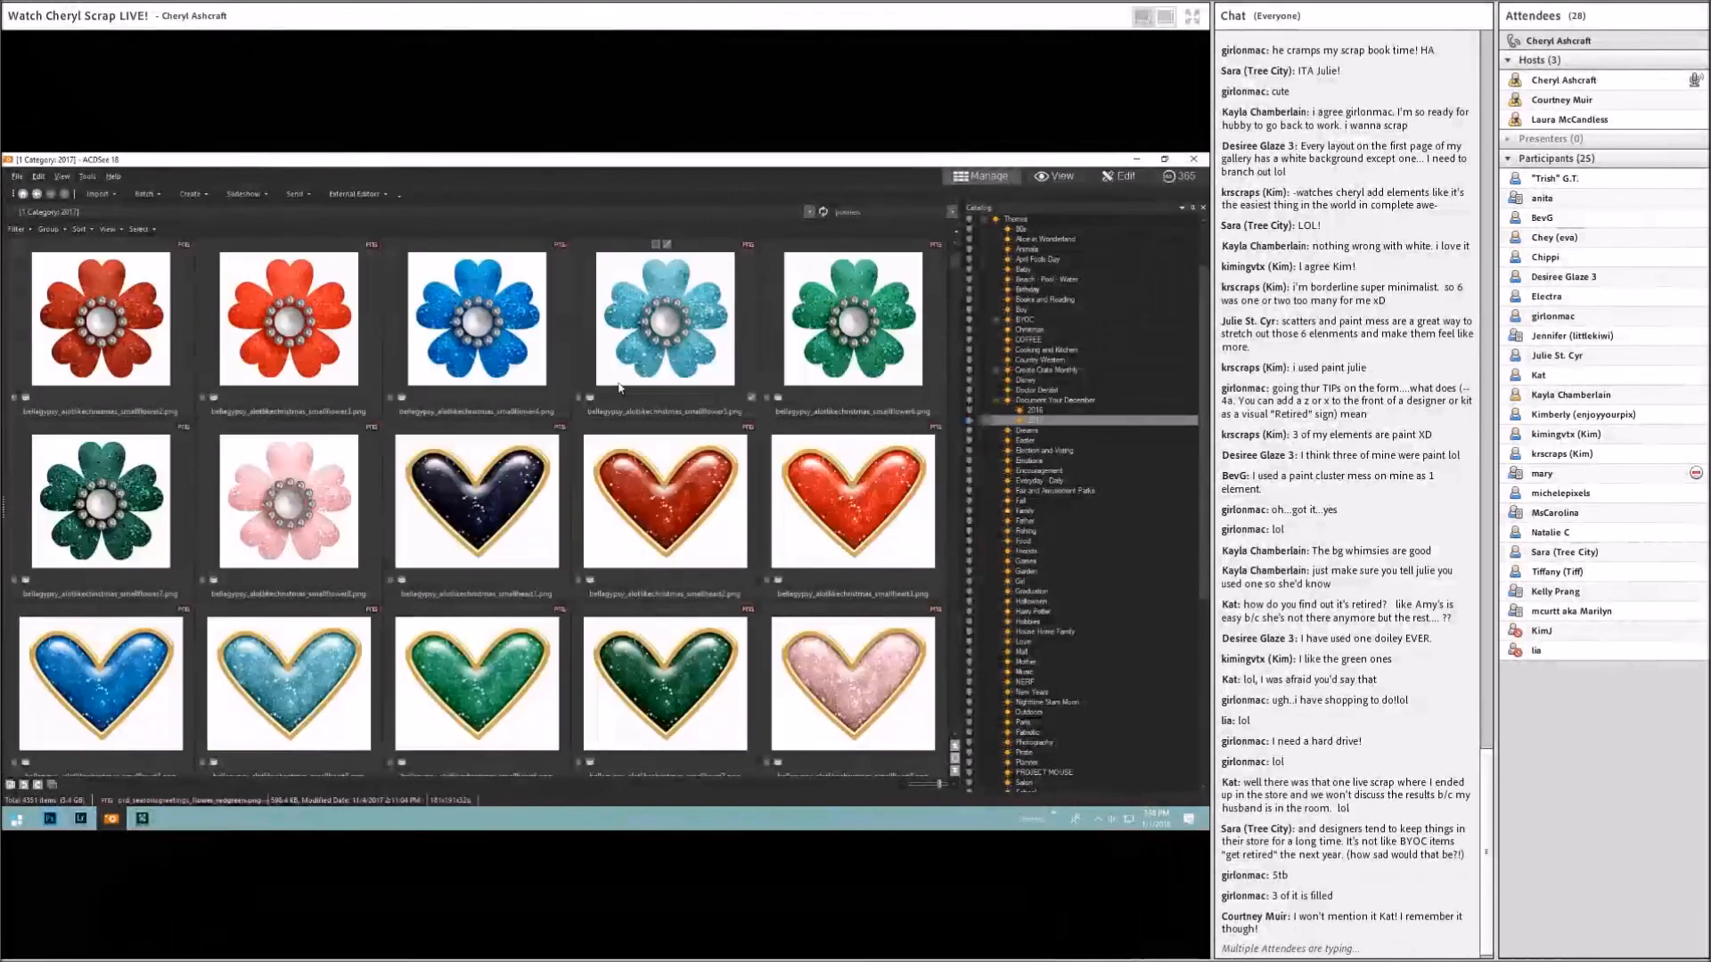
scroll(619, 389, down, 2)
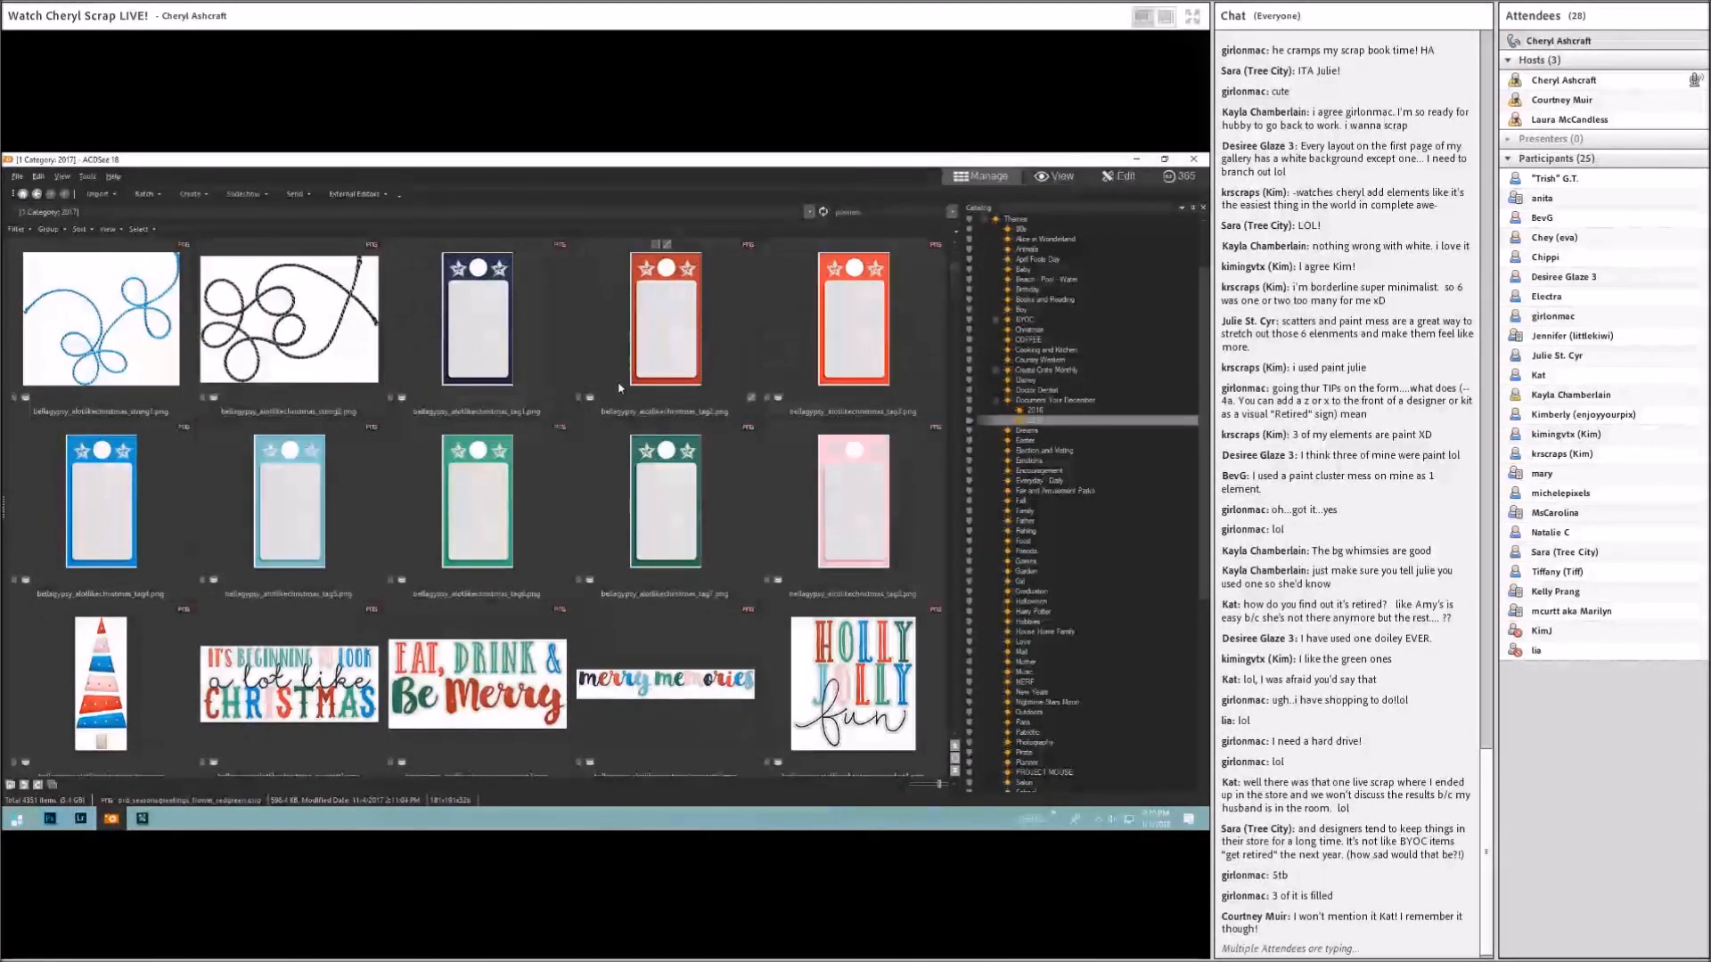
scroll(619, 388, up, 4)
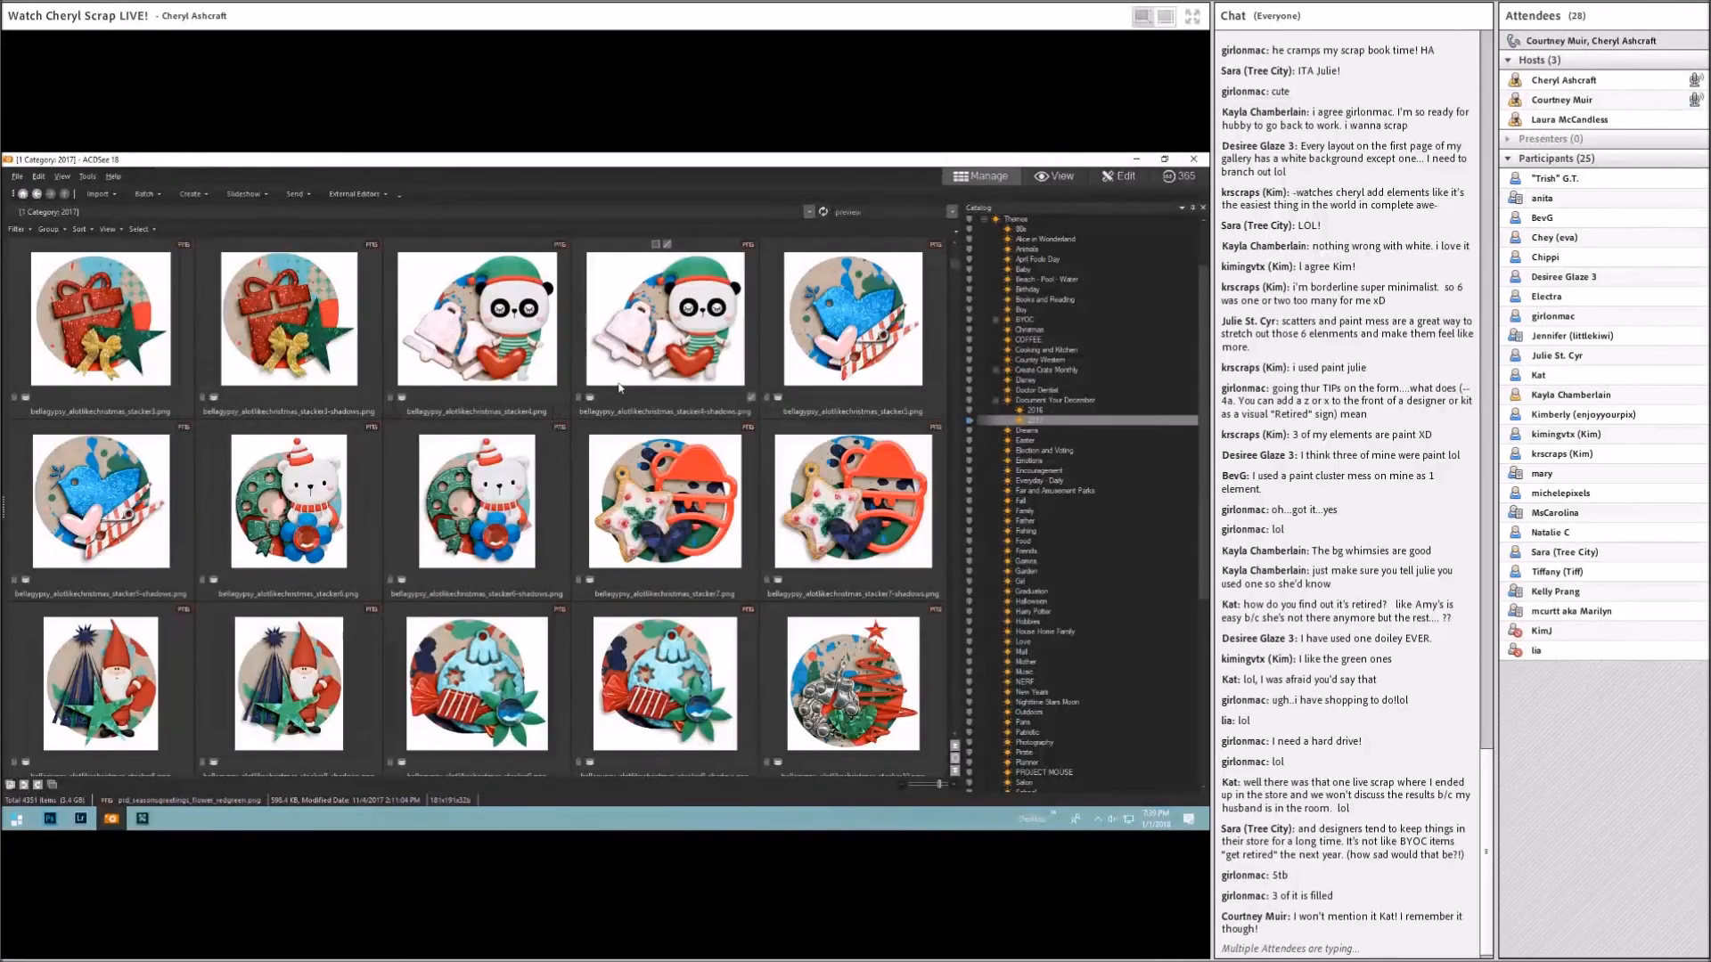
scroll(620, 389, up, 5)
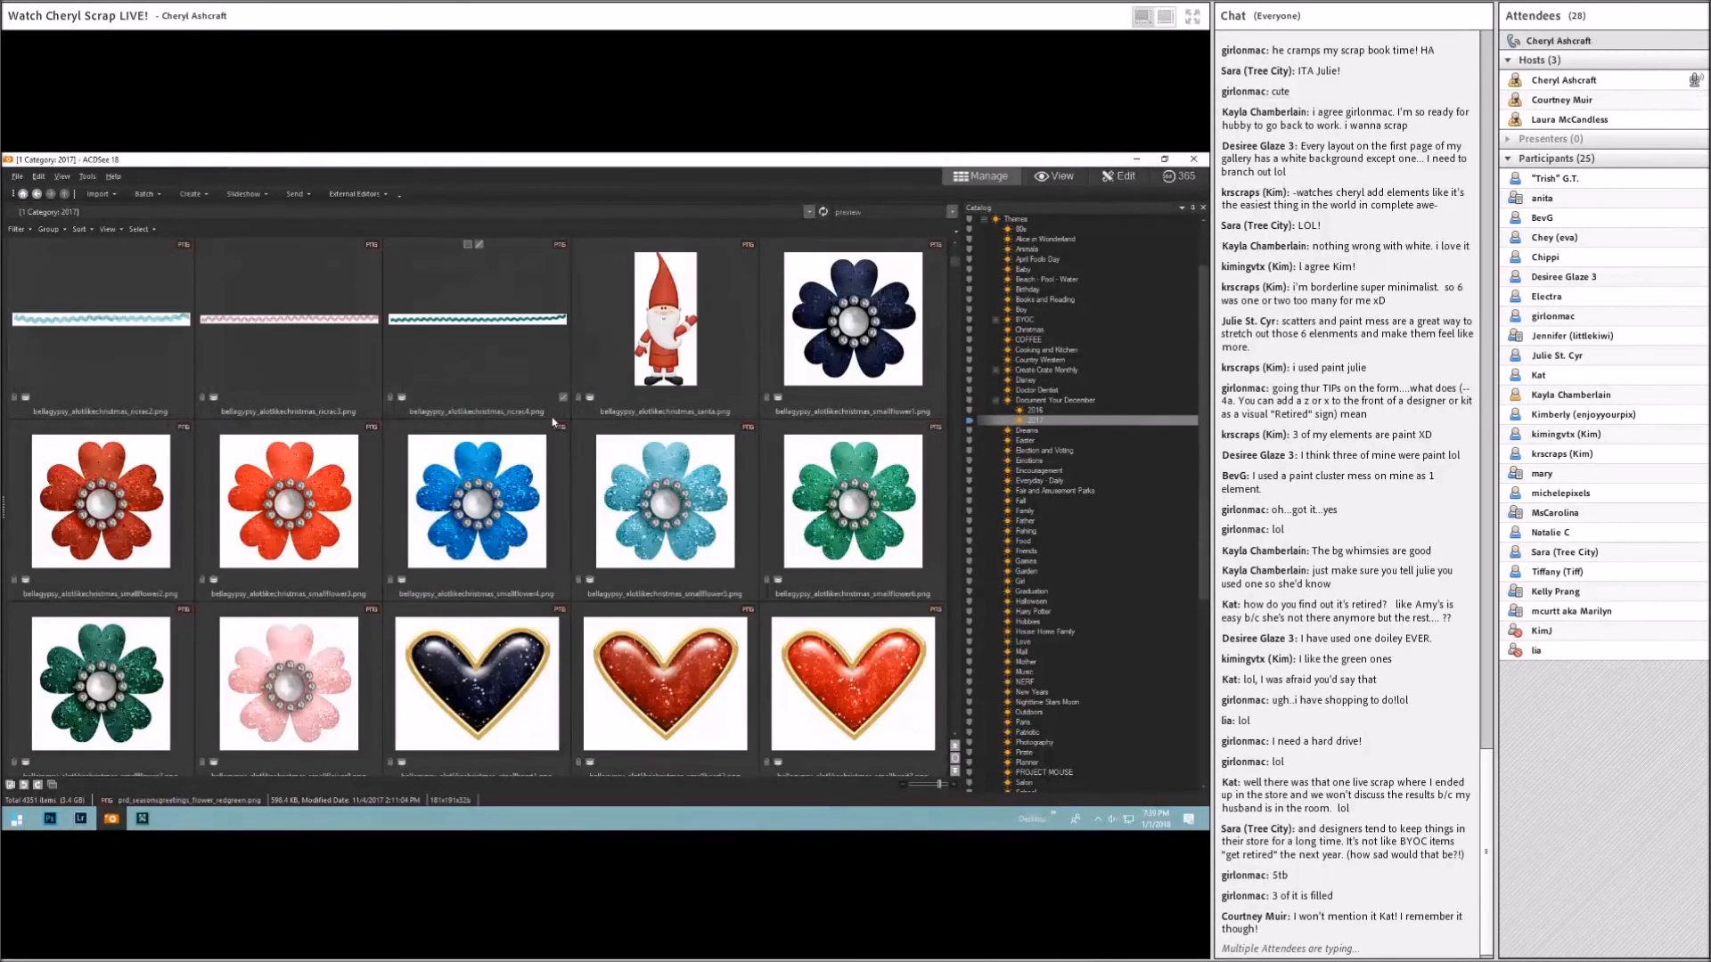
Step: Return to Photoshop and shift the patterned paper down and slightly left behind the photos
key(alt+Tab)
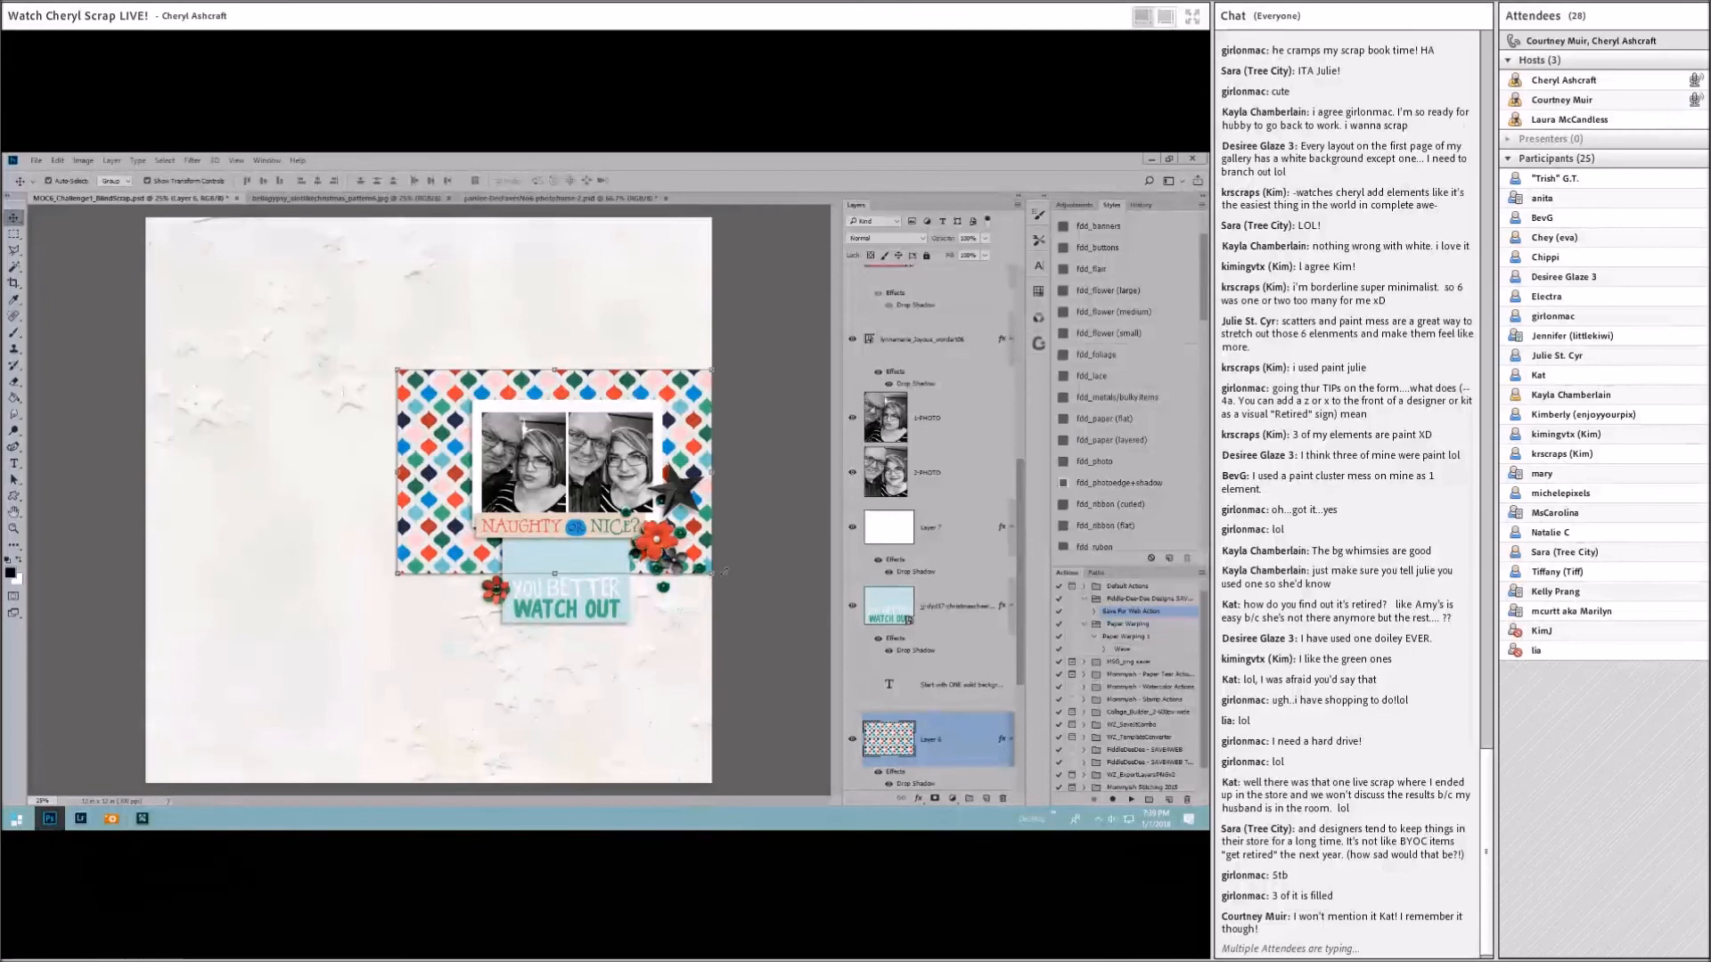
drag(669, 487, 653, 510)
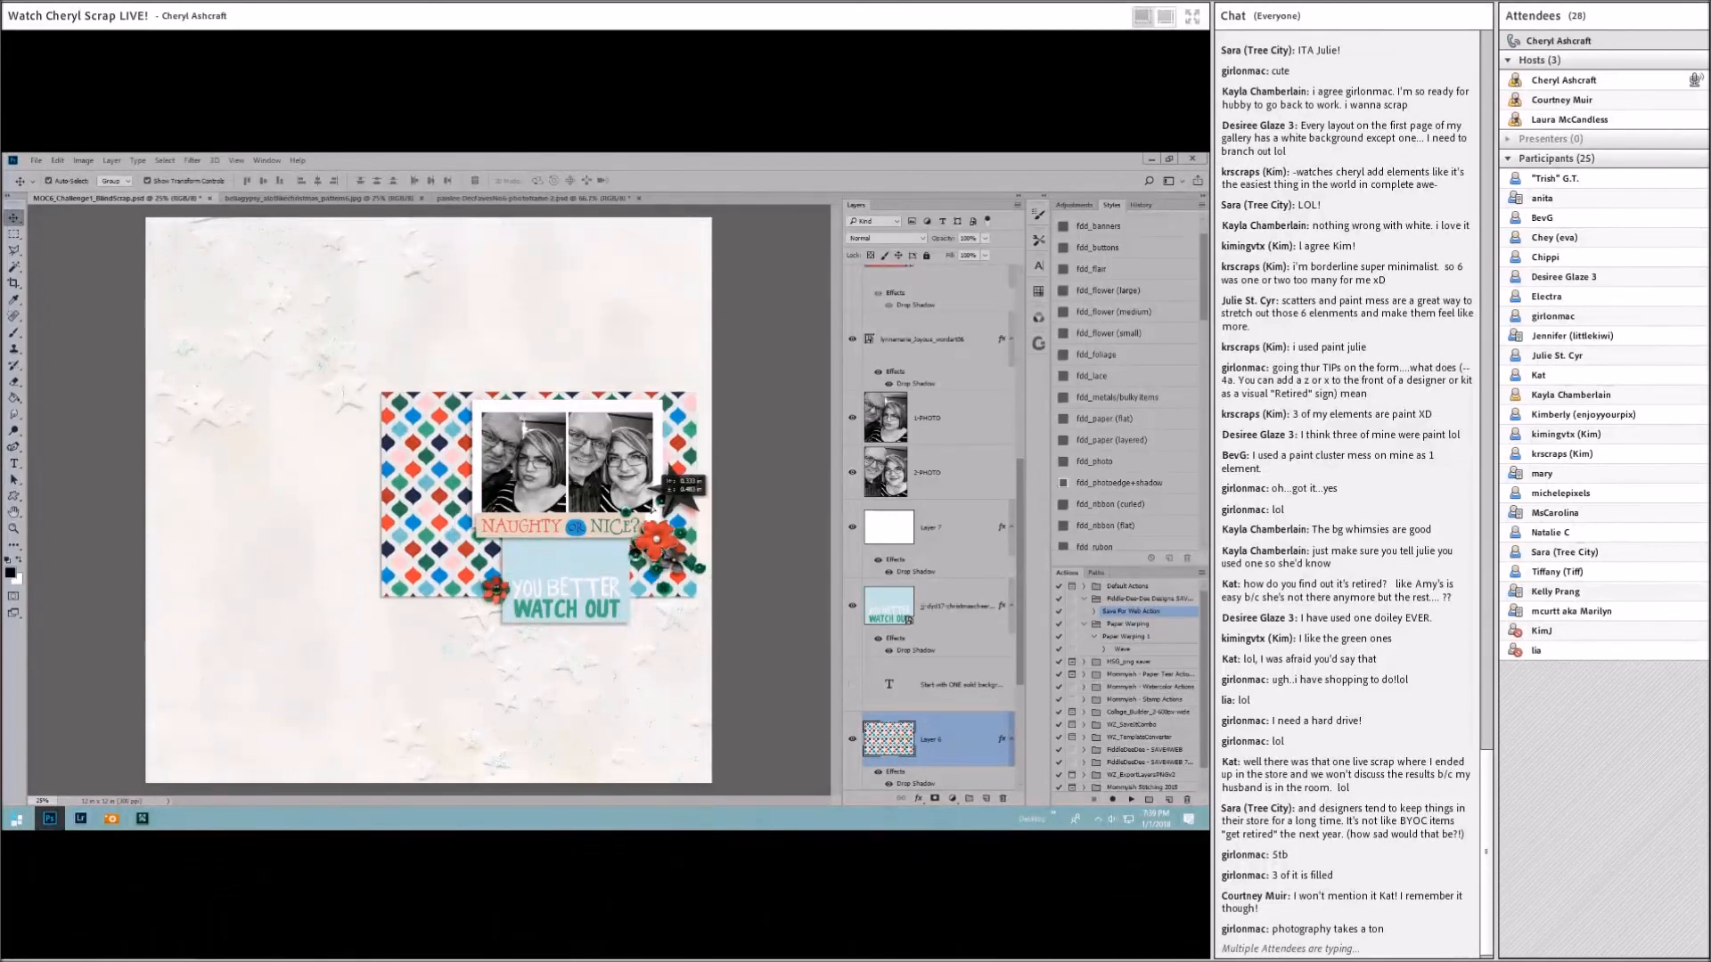
click(680, 490)
mouse_move(681, 490)
mouse_down()
mouse_move(583, 526)
mouse_move(665, 510)
mouse_up()
click(409, 182)
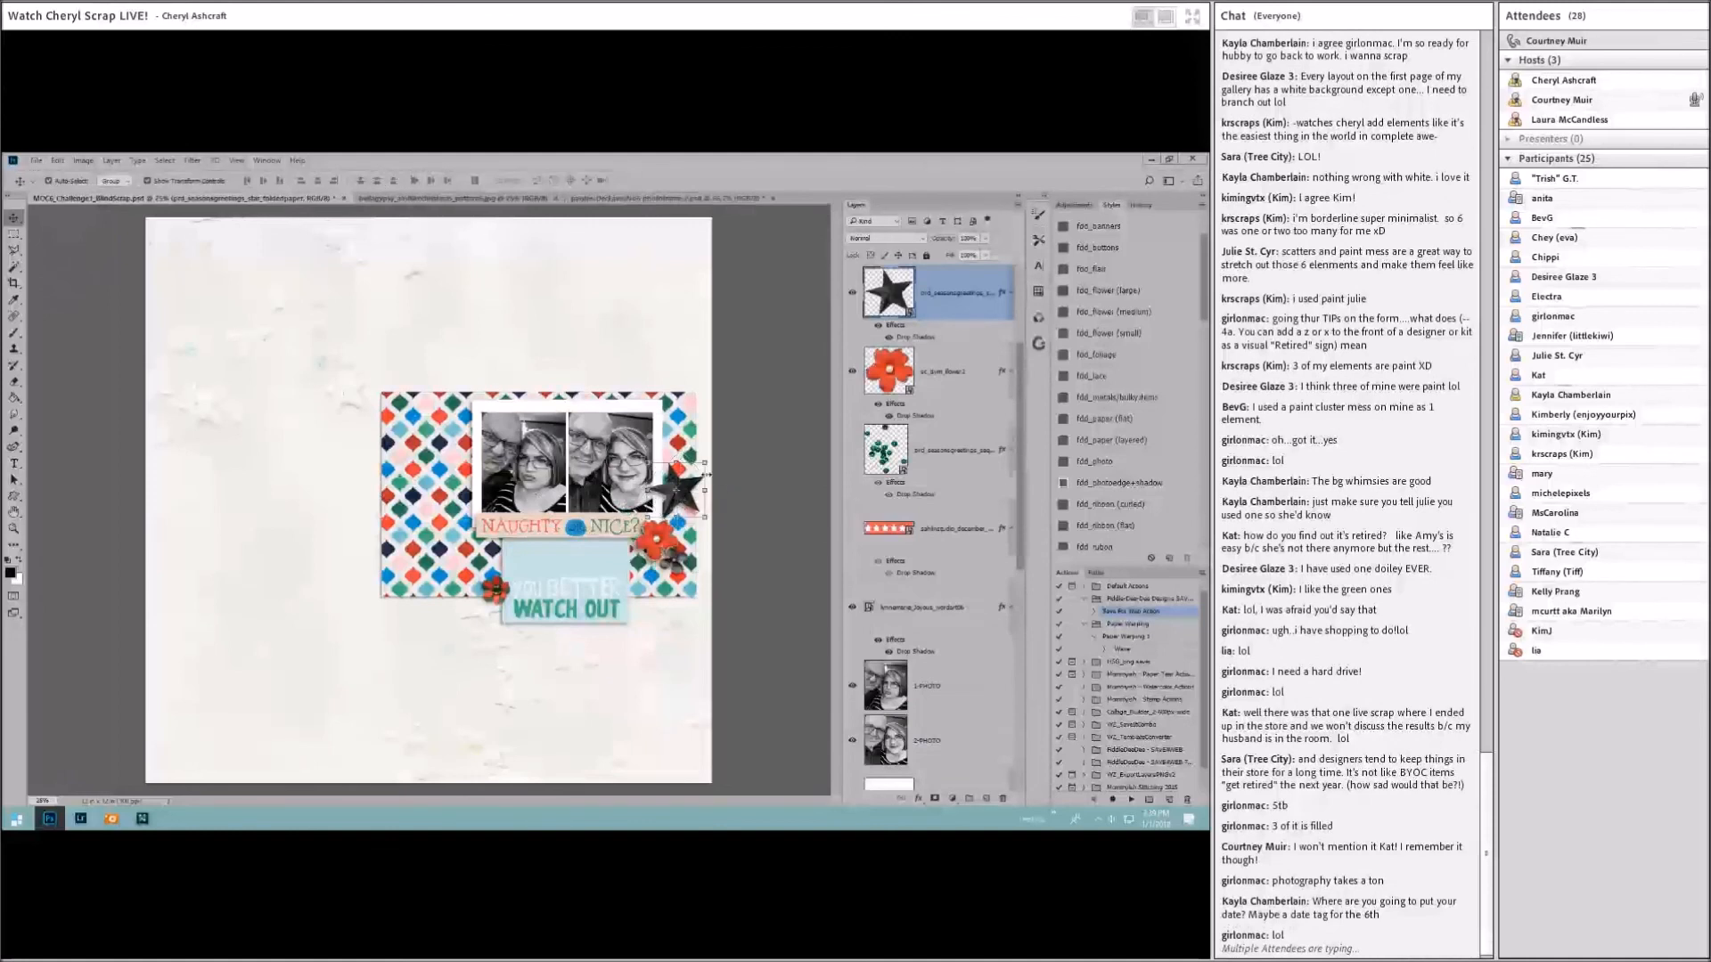
Step: Move the black star to the WATCH OUT card's upper left corner, and the red and green flower beside the word NAUGHTY
click(851, 450)
click(720, 520)
drag(701, 491, 495, 543)
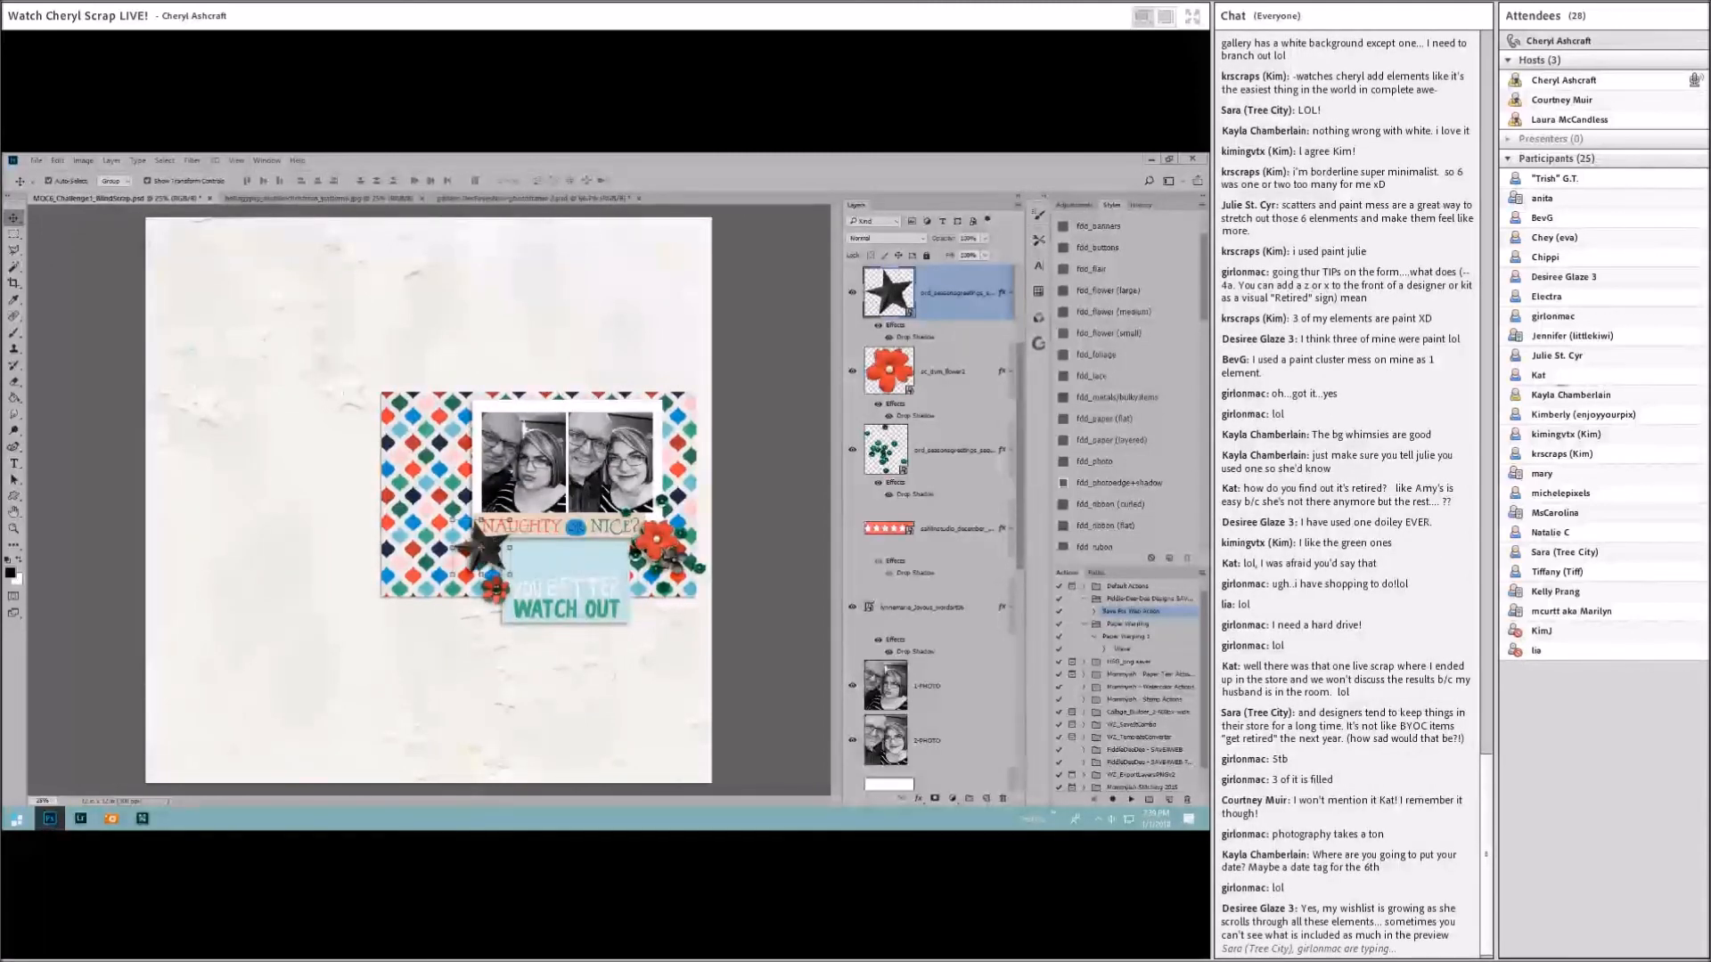
click(762, 517)
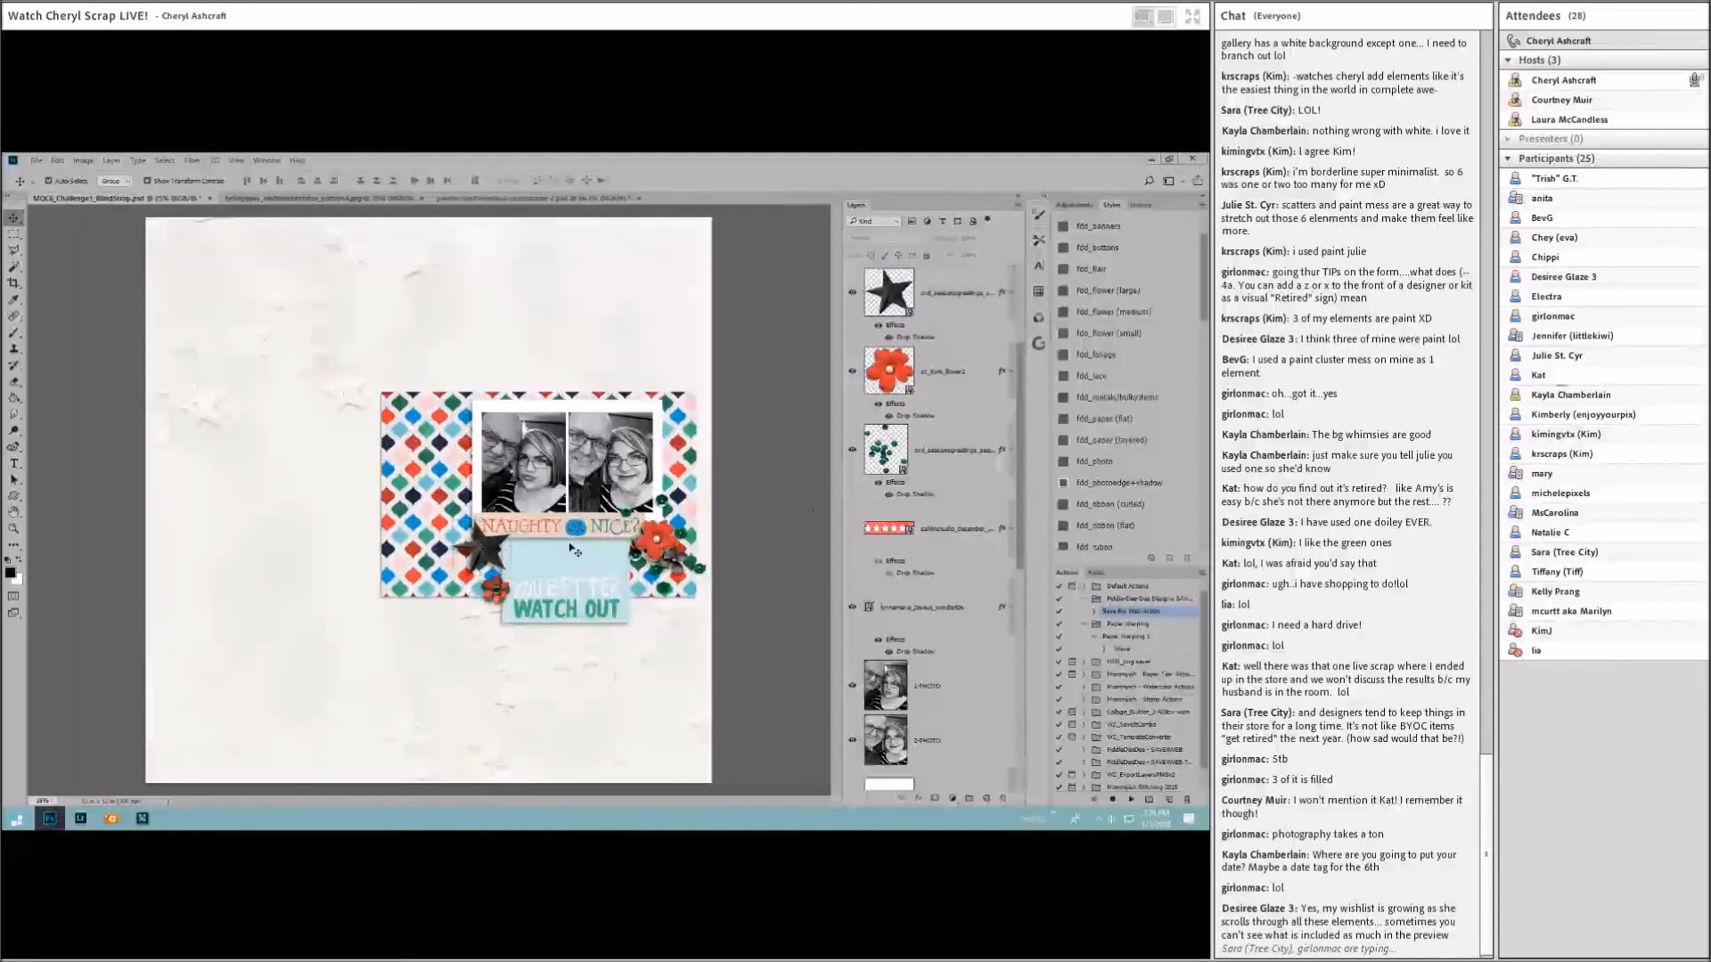
drag(490, 581, 452, 512)
Step: Raise the WATCH OUT card so it sits closer beneath the NAUGHTY or NICE title strip
click(566, 574)
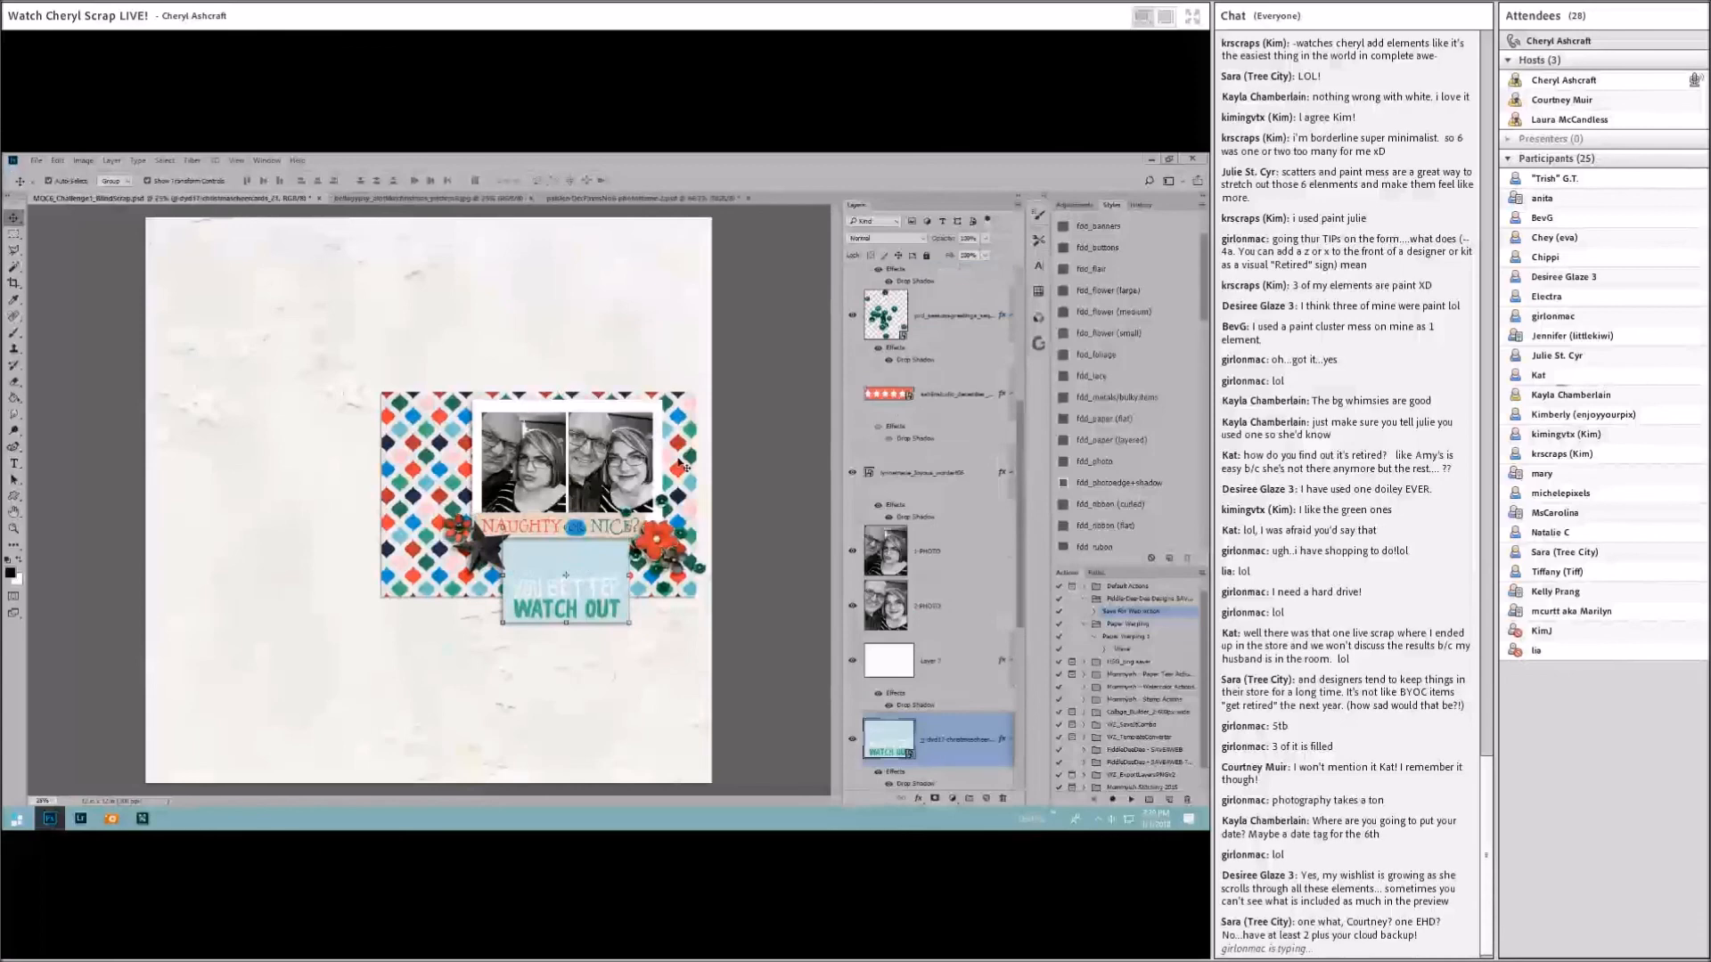
drag(613, 587, 612, 559)
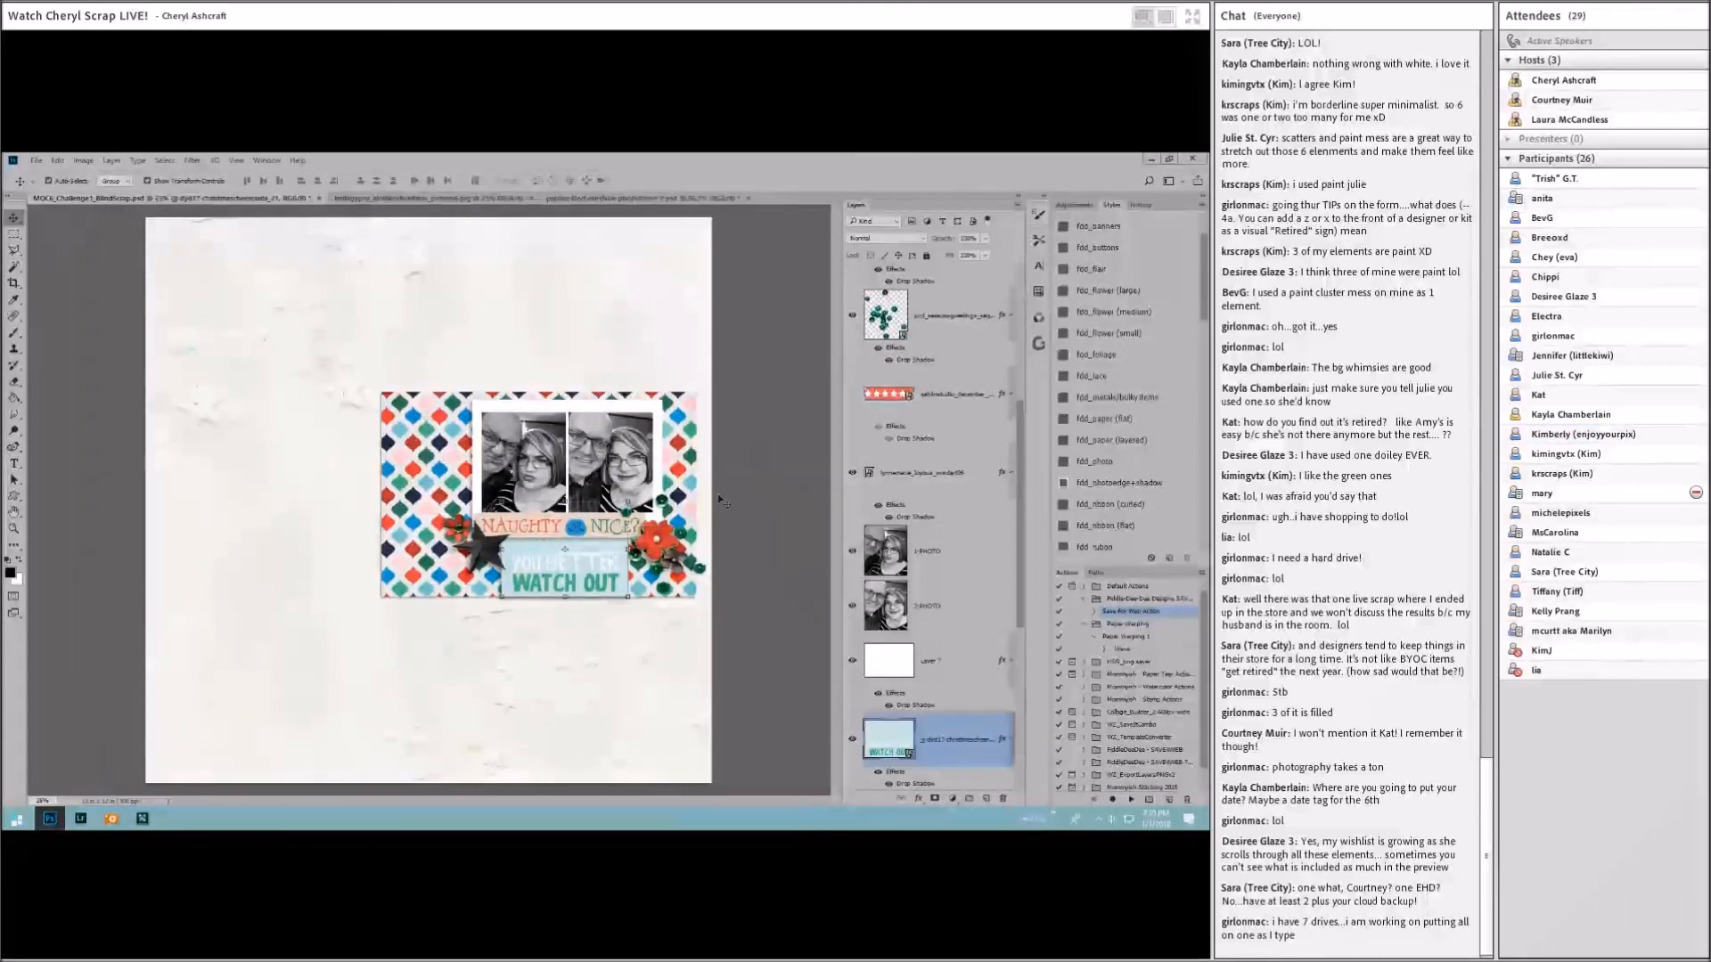
drag(606, 562, 604, 572)
Step: Add the text "2017 DEC 03" in a different font at the top of the WATCH OUT card
key(t)
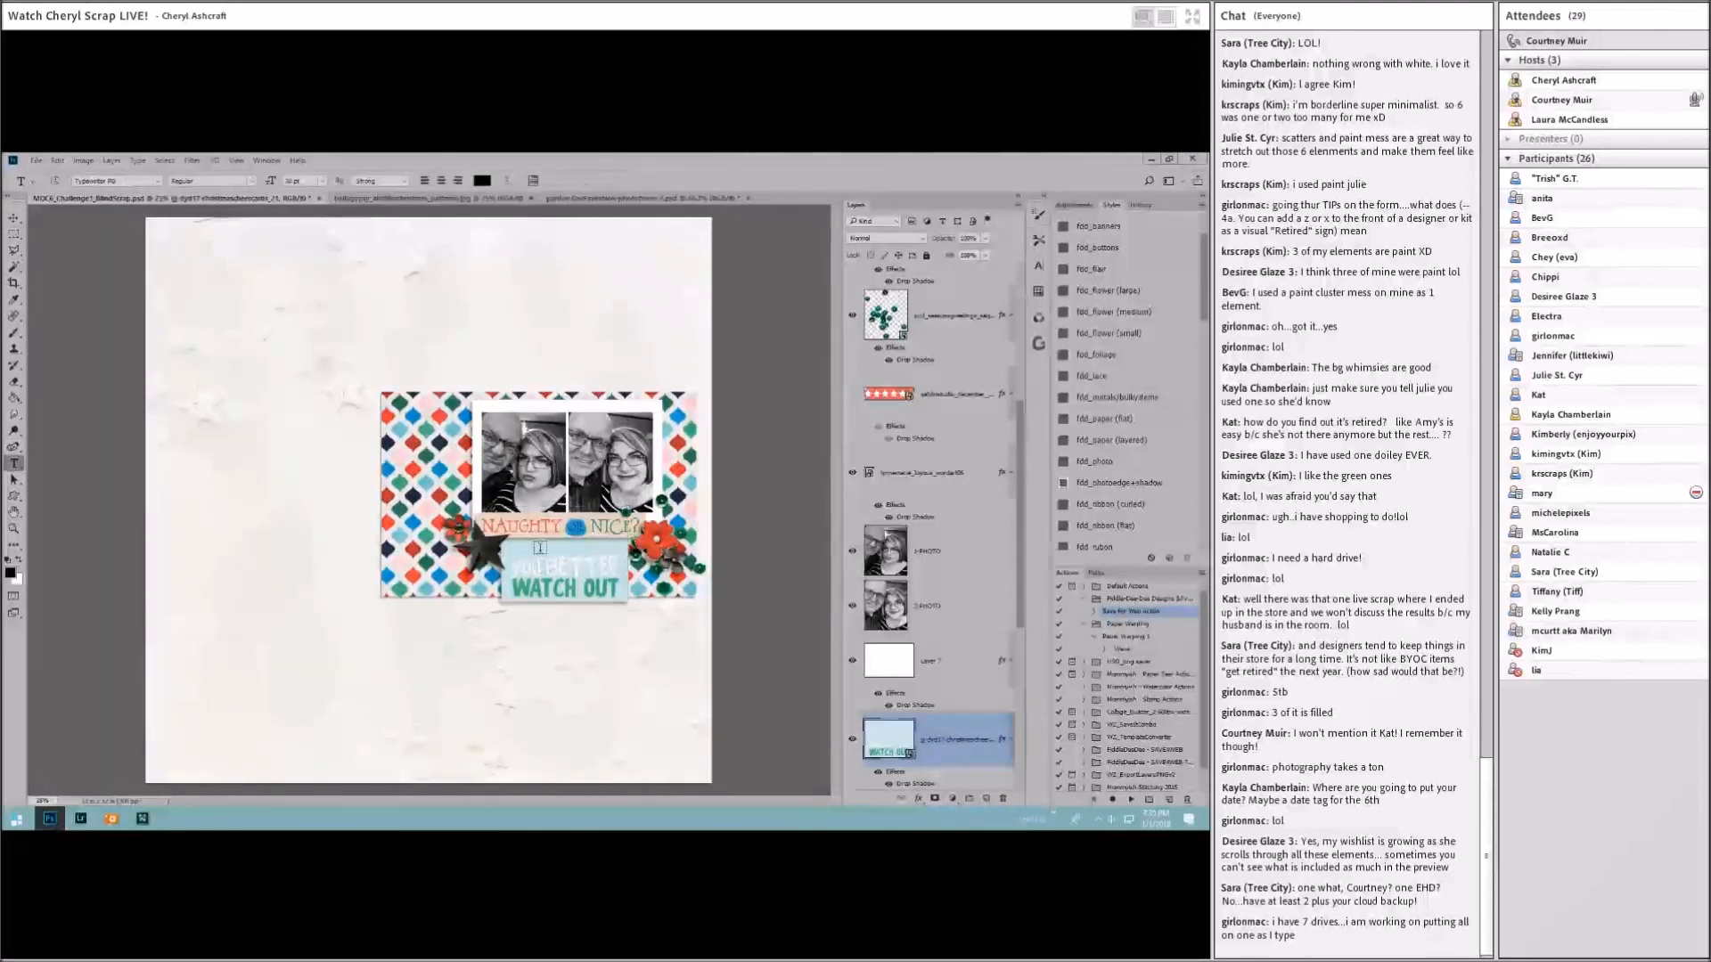
click(545, 548)
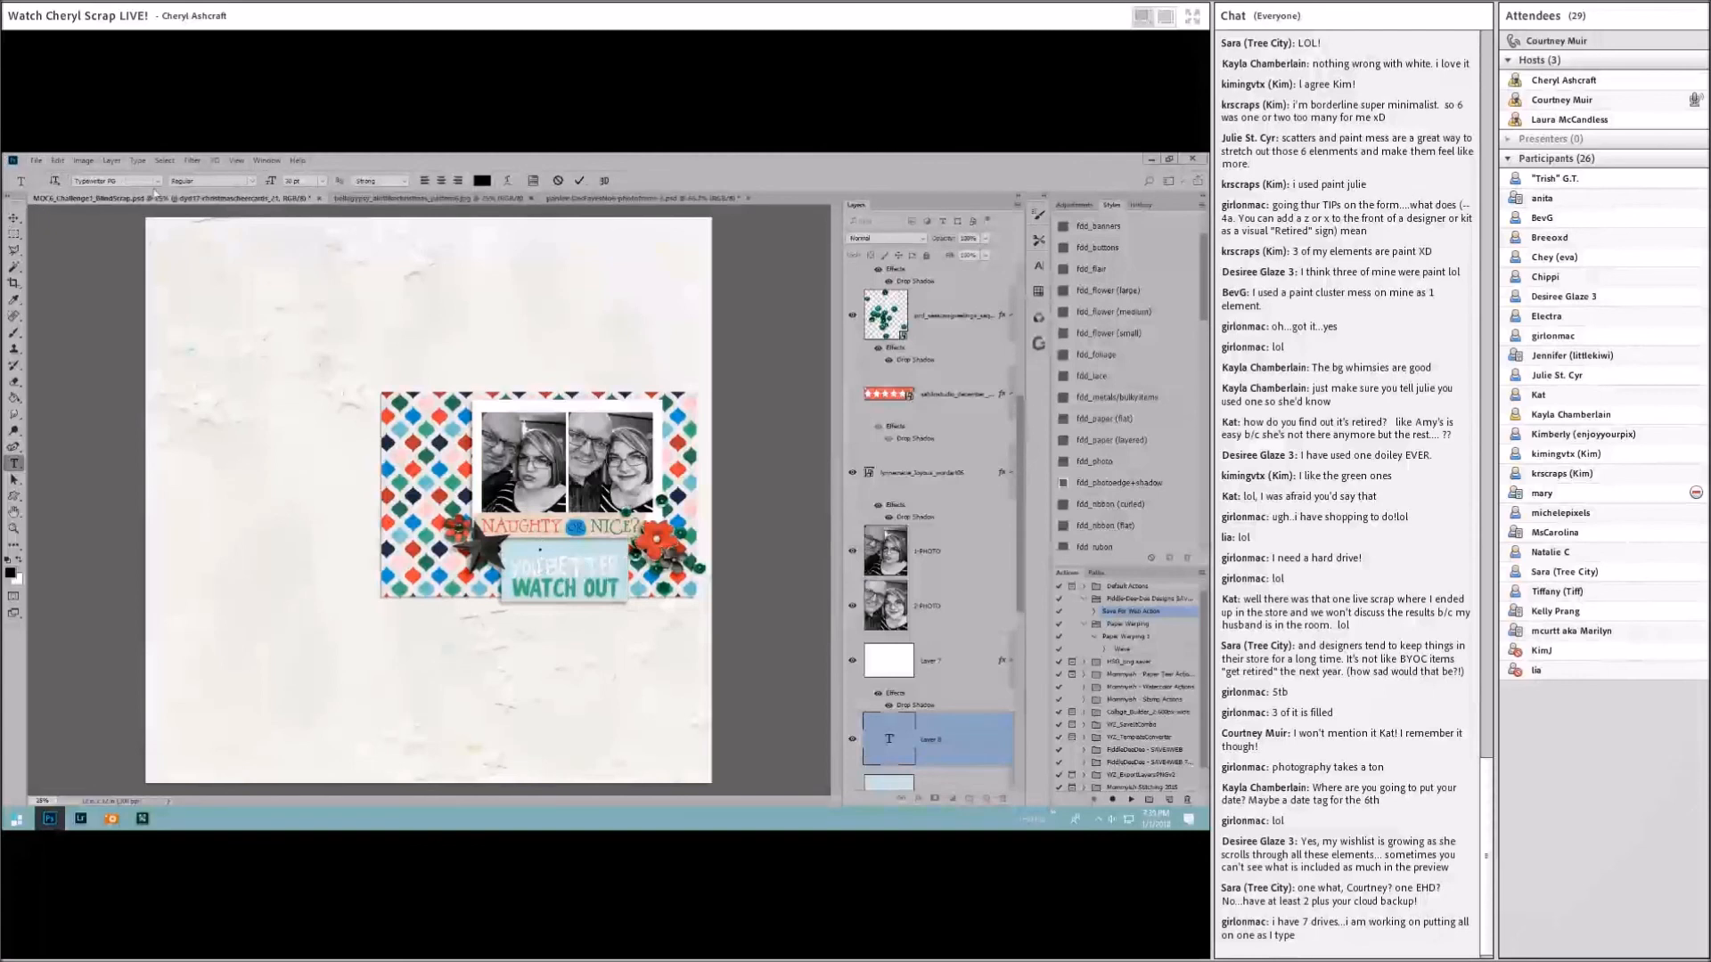
click(160, 182)
click(173, 228)
text(2017 DEC 03)
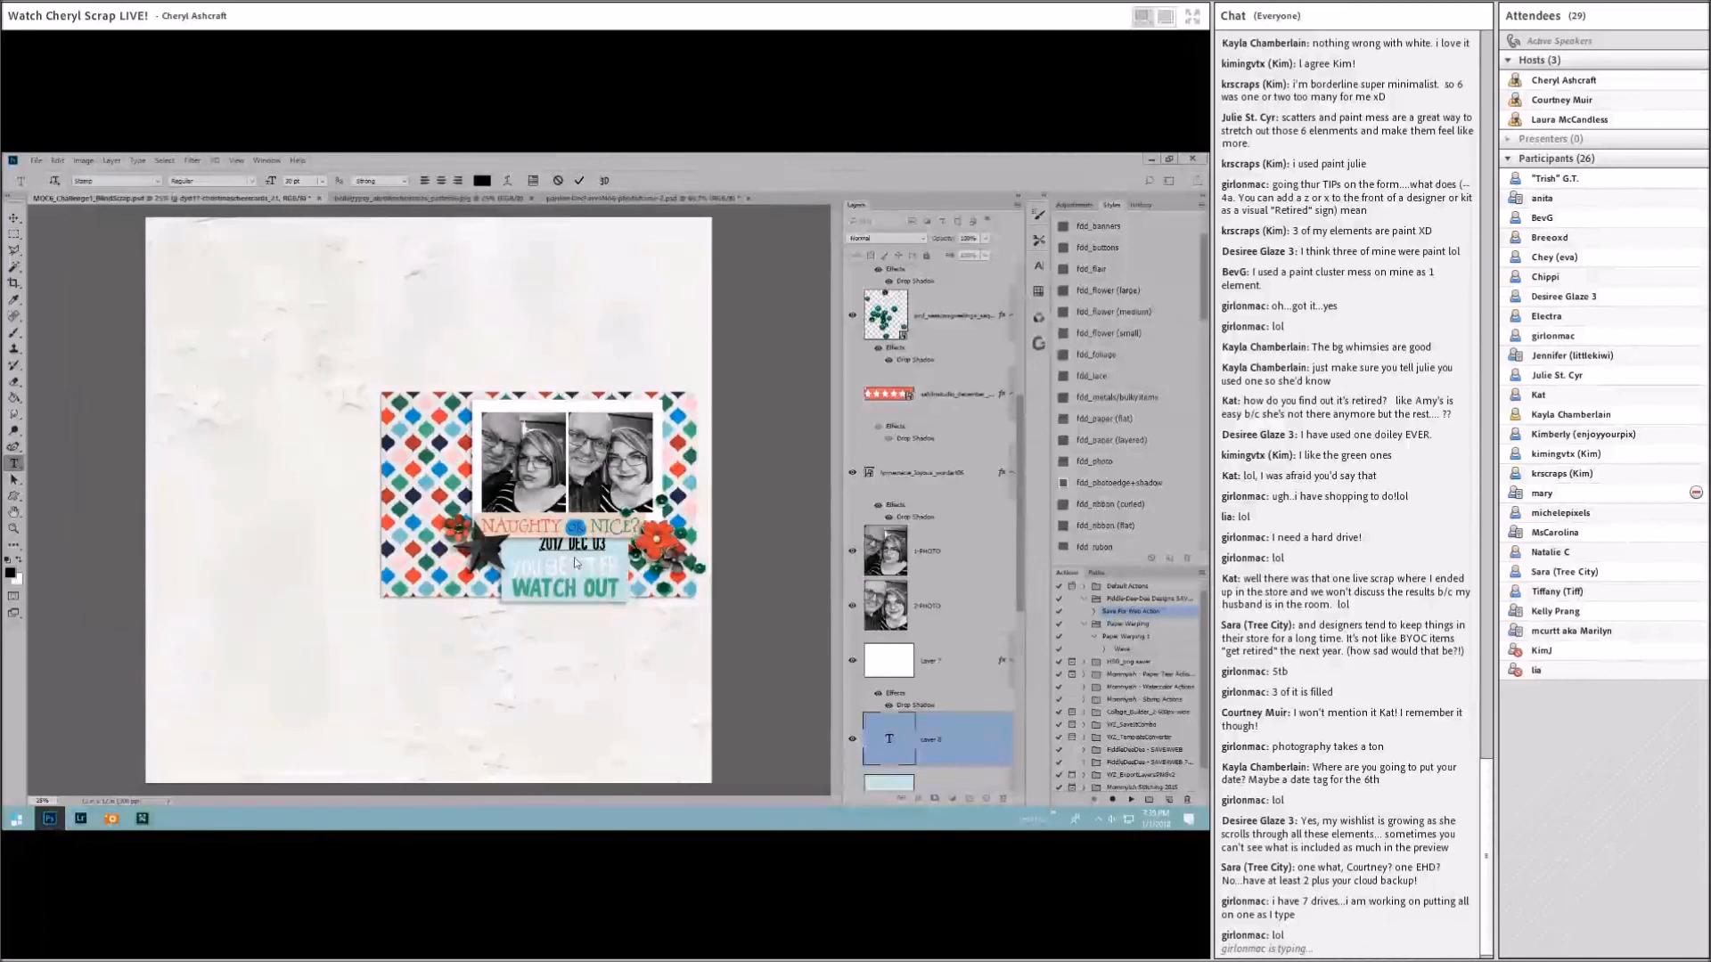
Step: Reduce the font size of the "2017 DEC 03" text, commit it and deselect its layer
drag(607, 544, 538, 544)
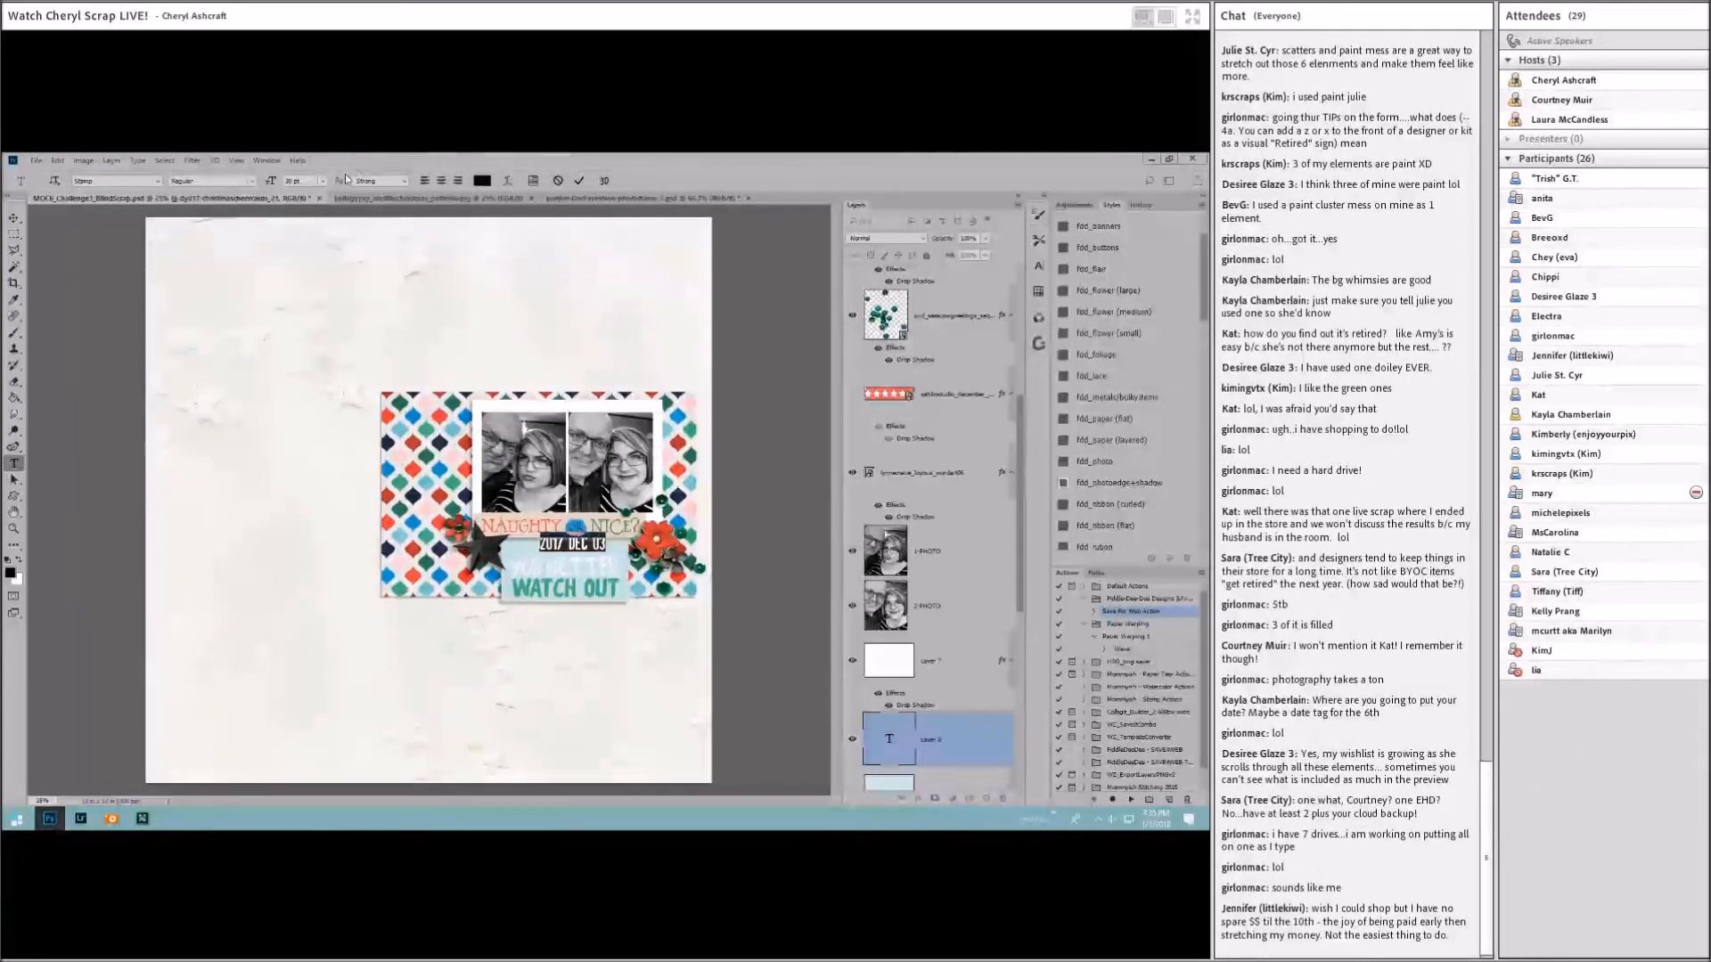
click(323, 182)
click(339, 326)
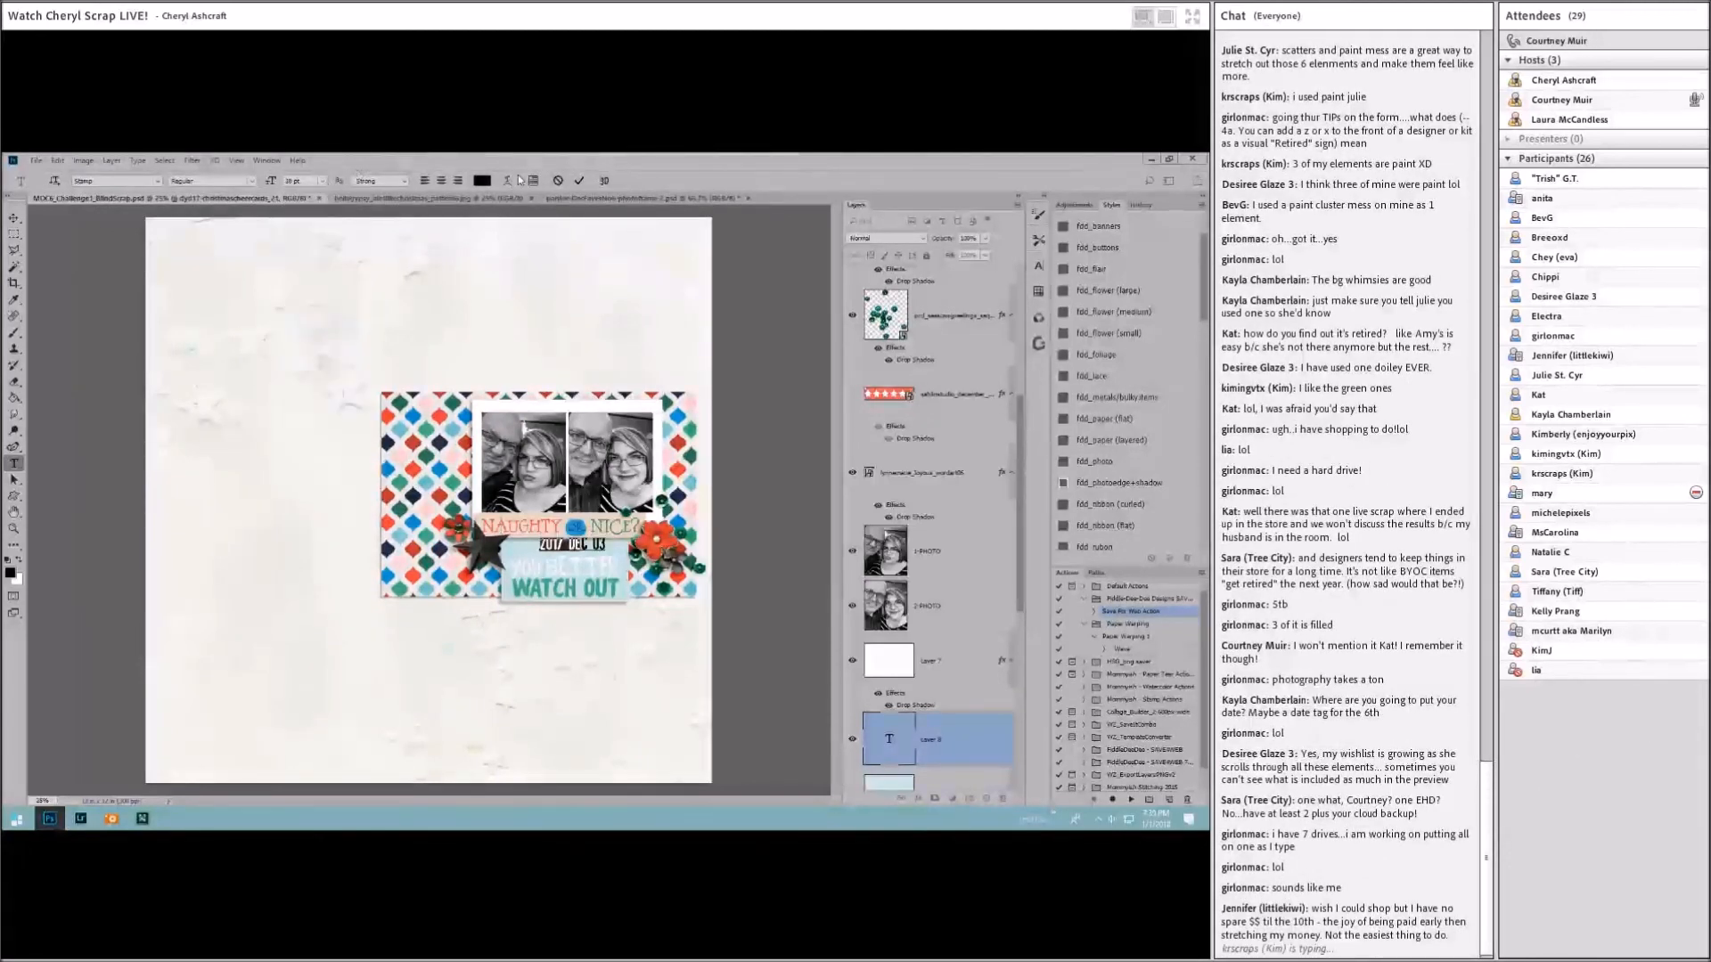
click(581, 184)
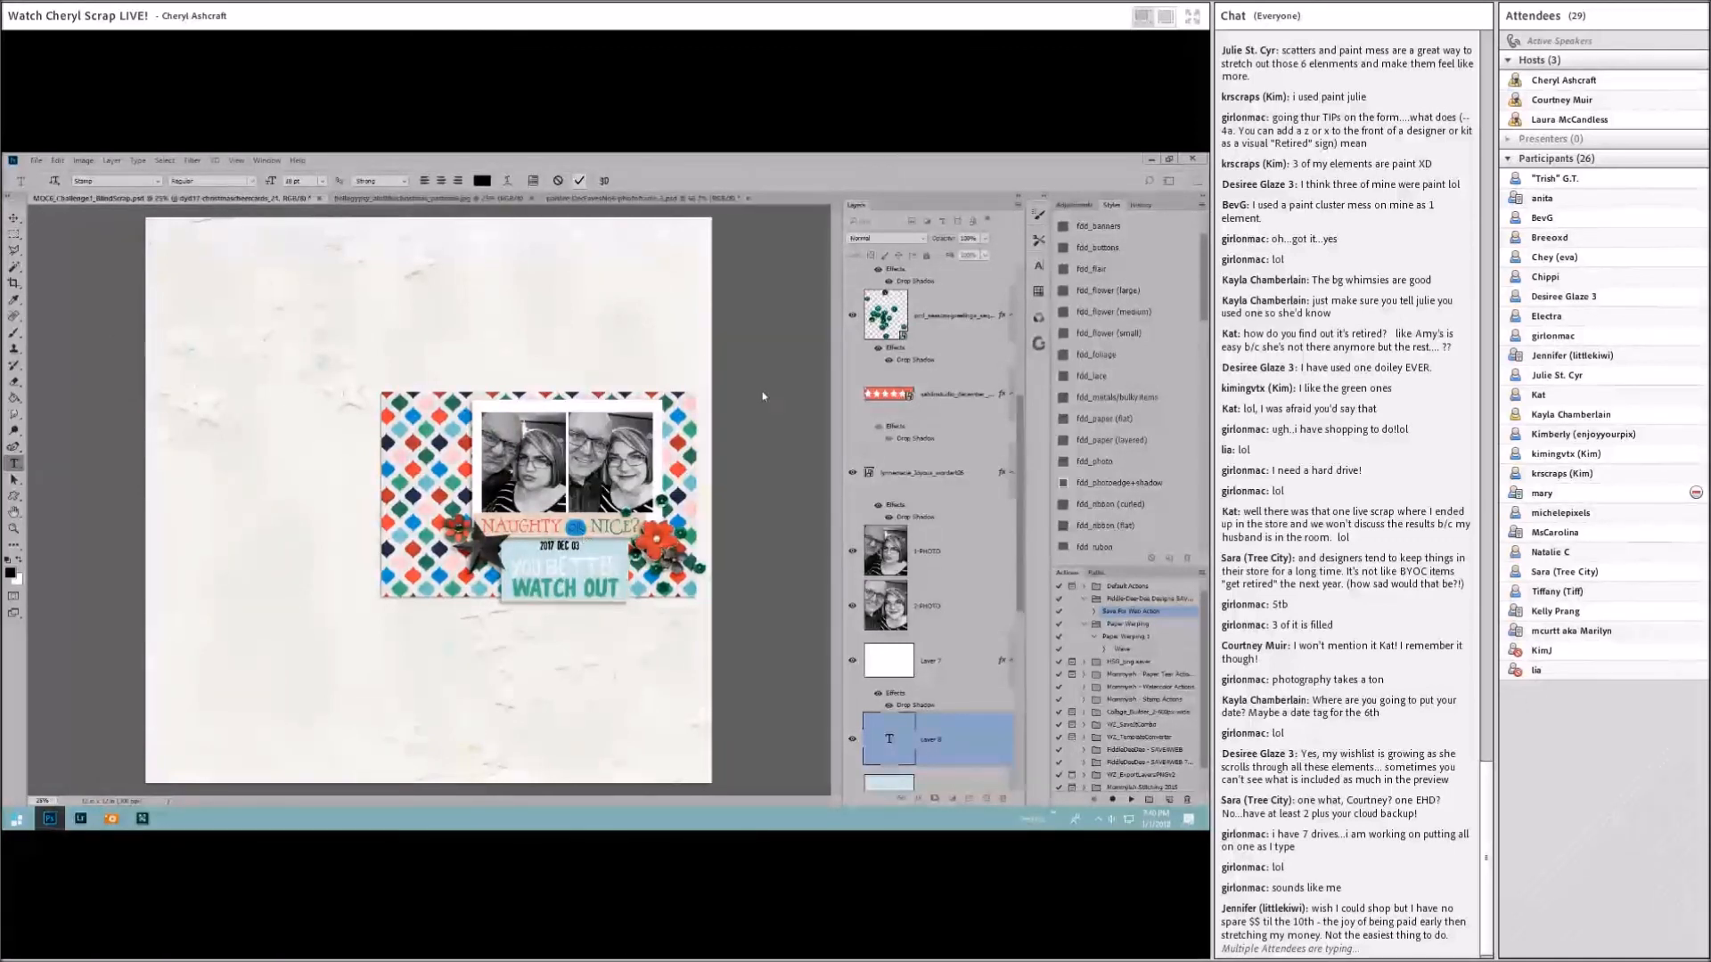
key(ctrl+Return)
key(v)
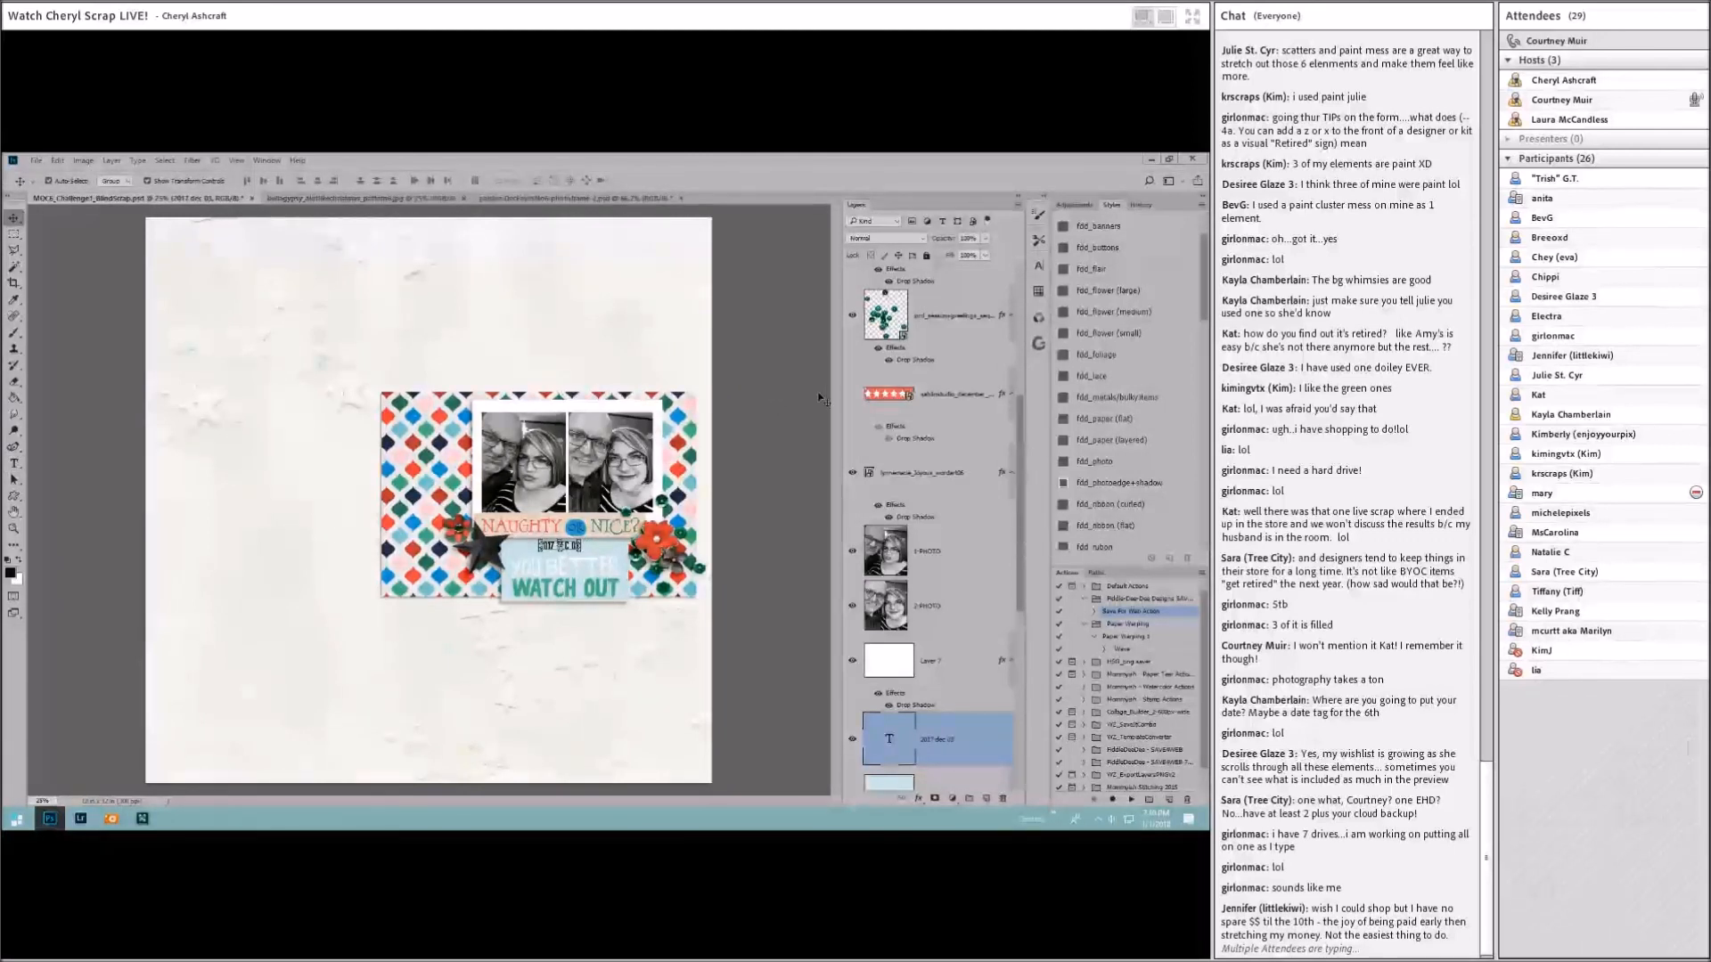
click(756, 407)
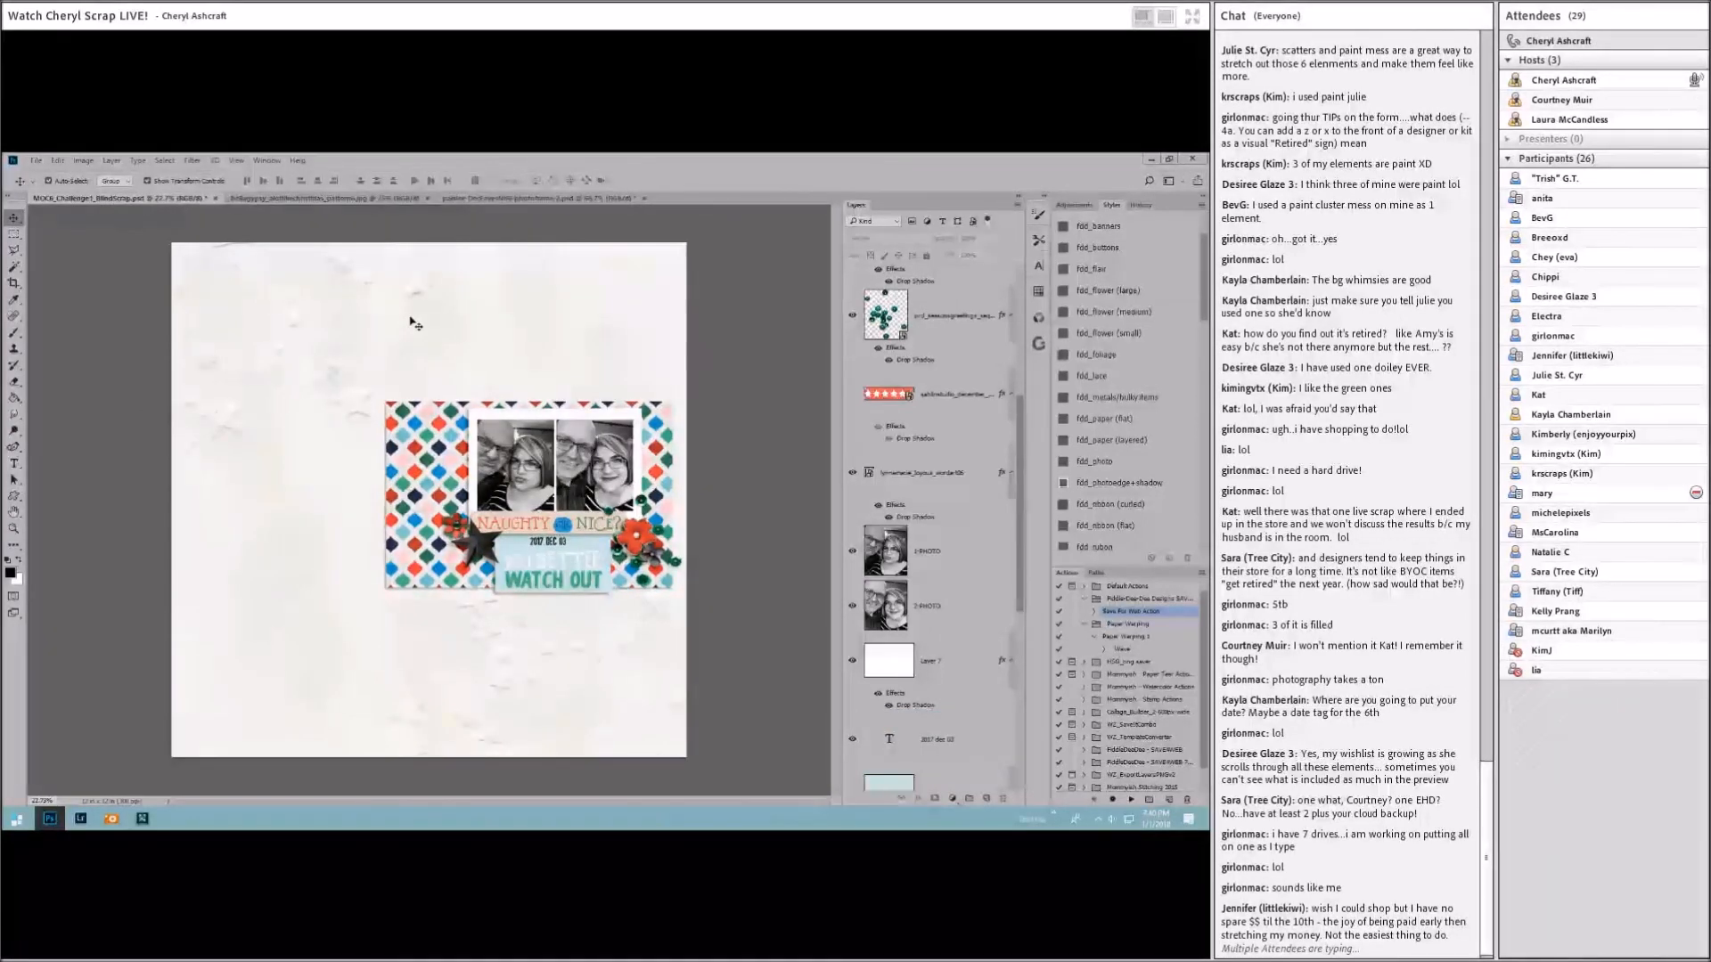
Step: Select the white background paper layer and look up its source kit in ACDSee, returning to Photoshop when finished
click(924, 406)
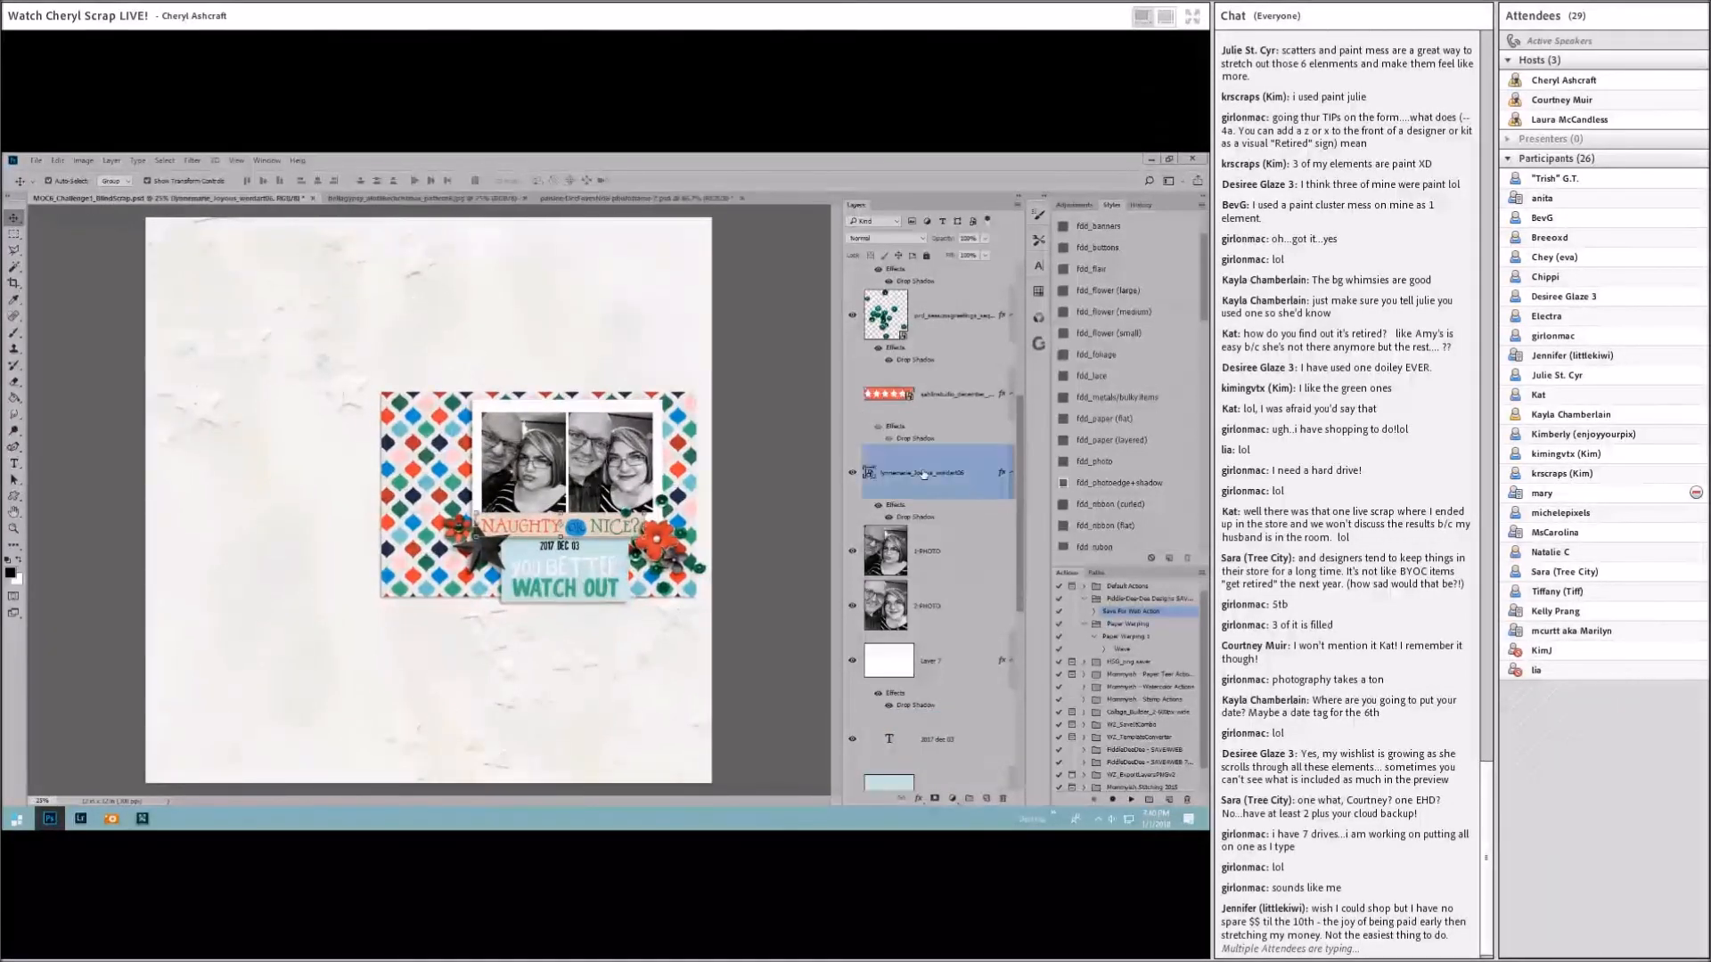
scroll(897, 784, down, 5)
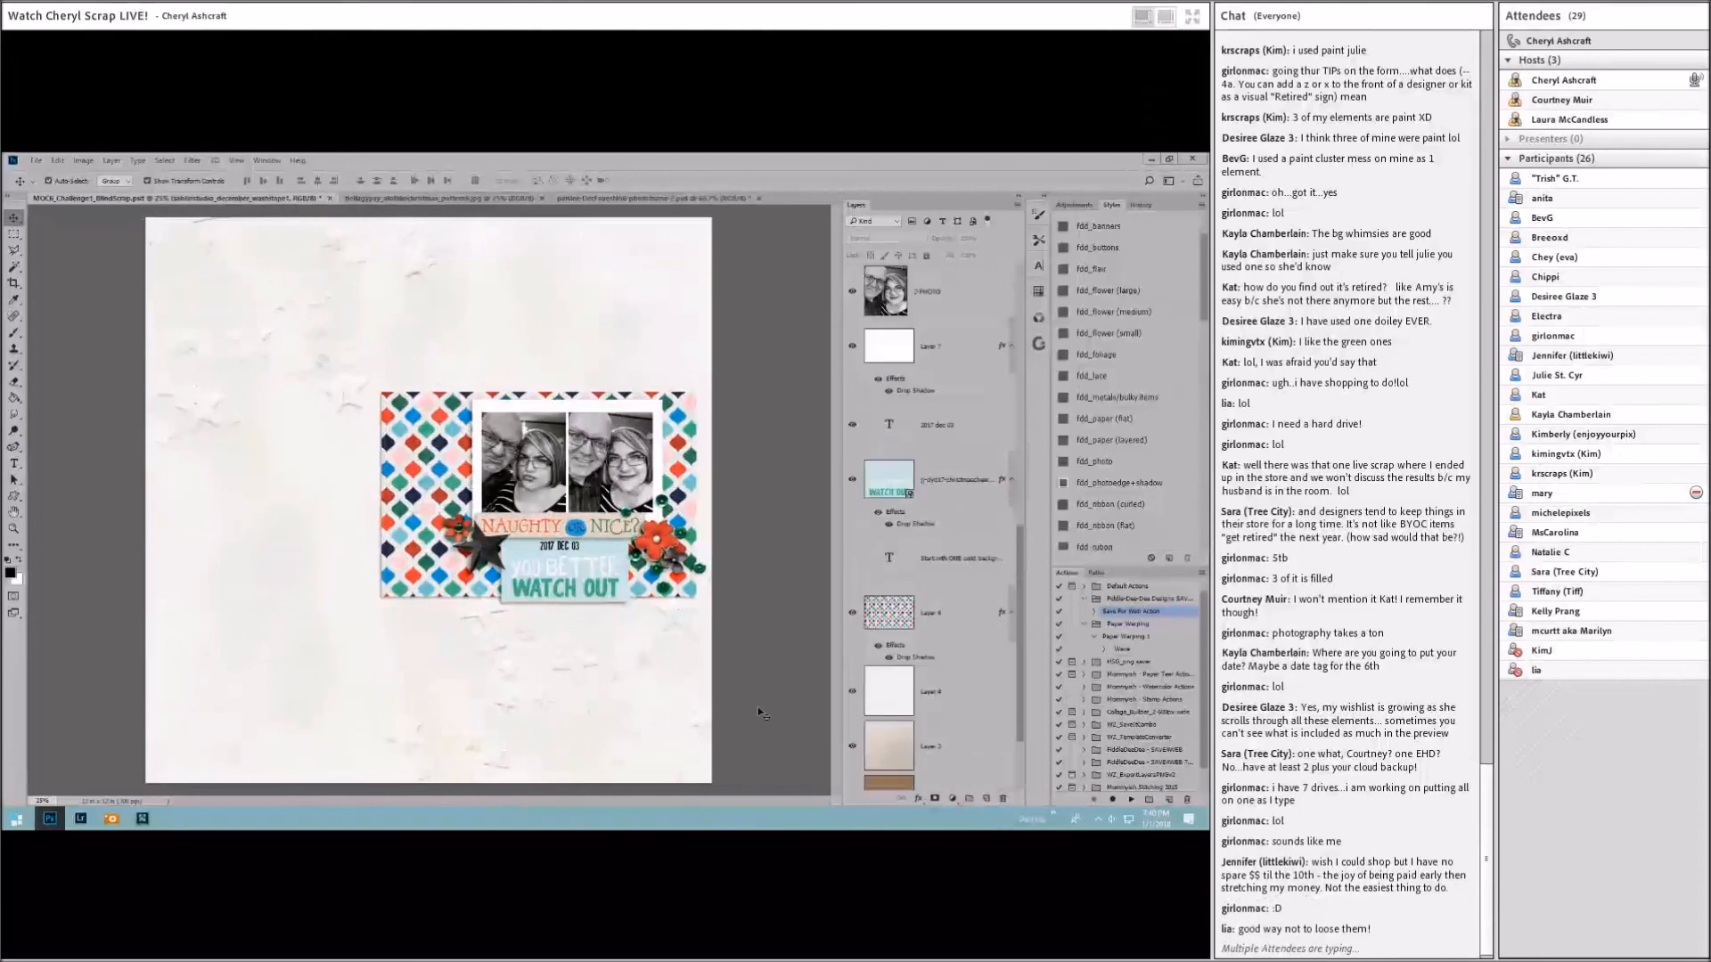
click(598, 642)
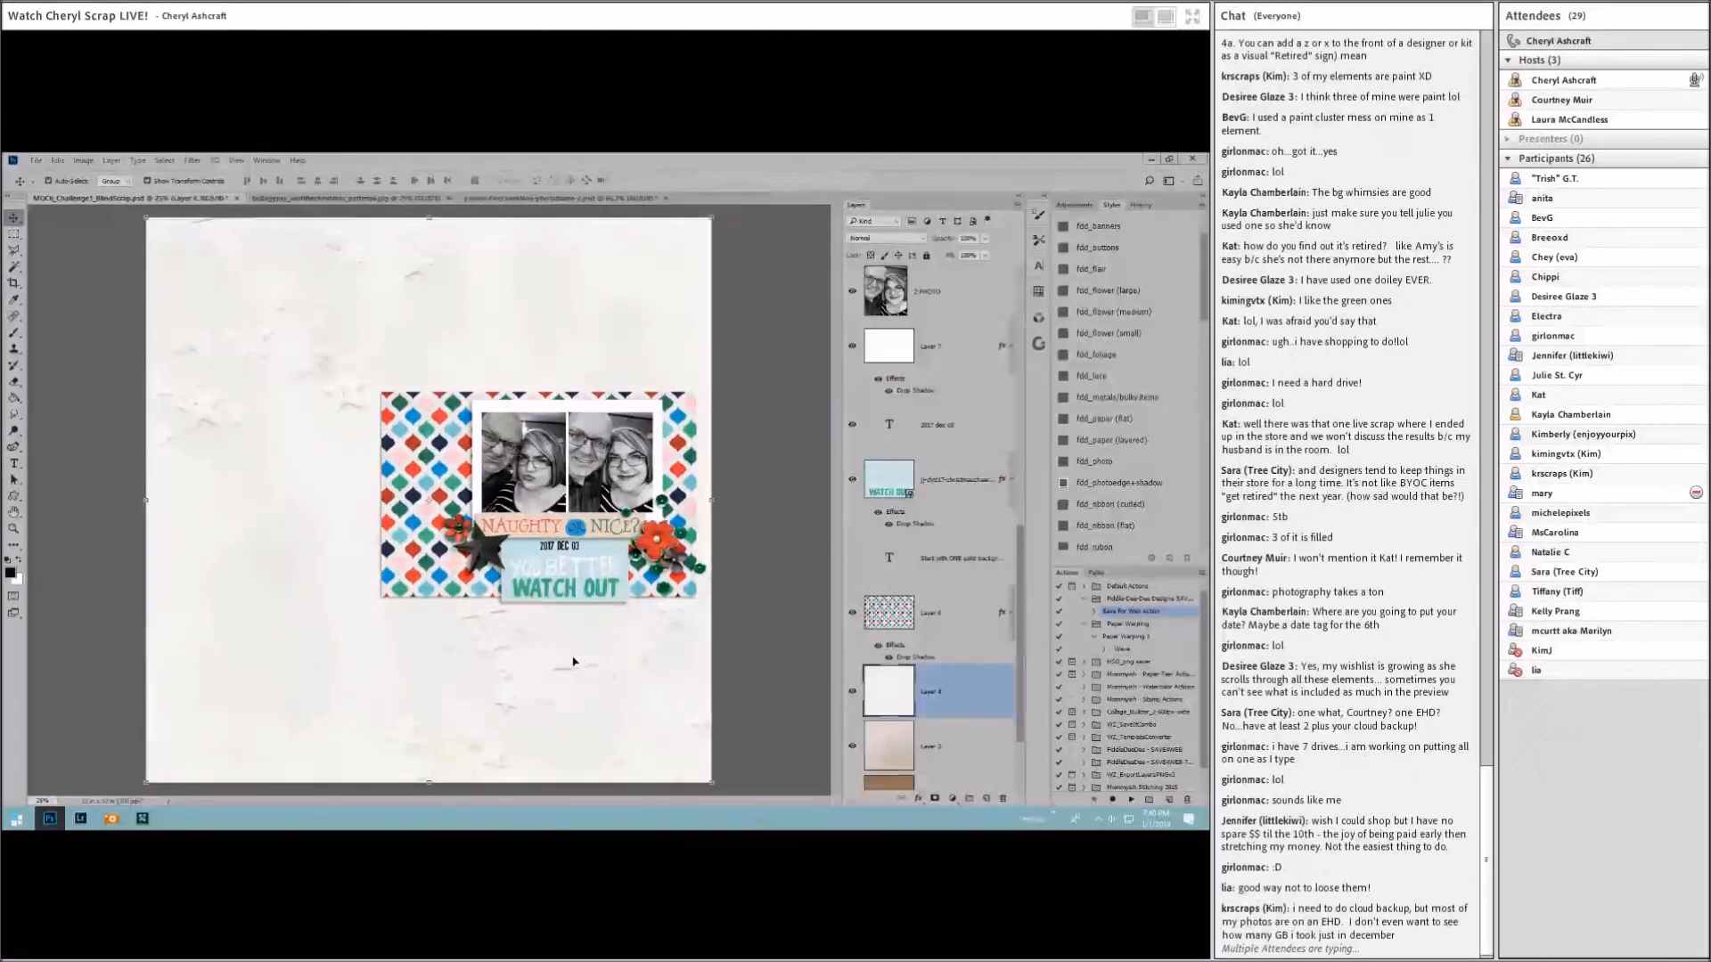
key(alt+Tab)
drag(954, 266, 943, 656)
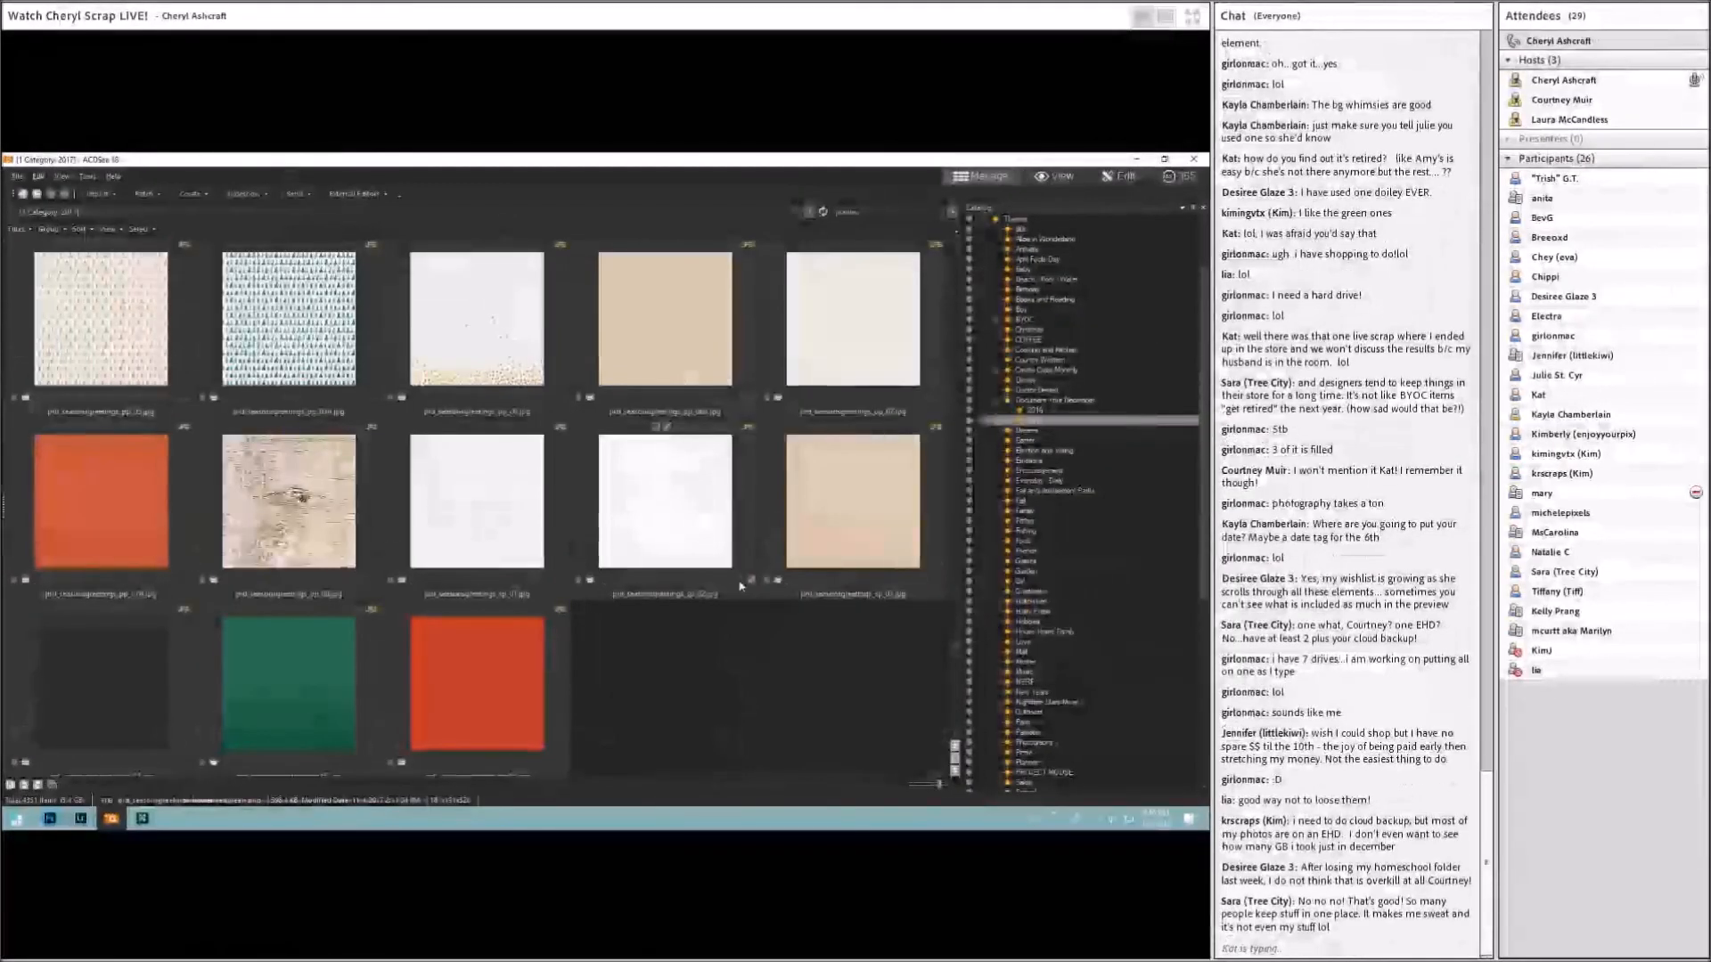
click(464, 482)
scroll(526, 557, up, 2)
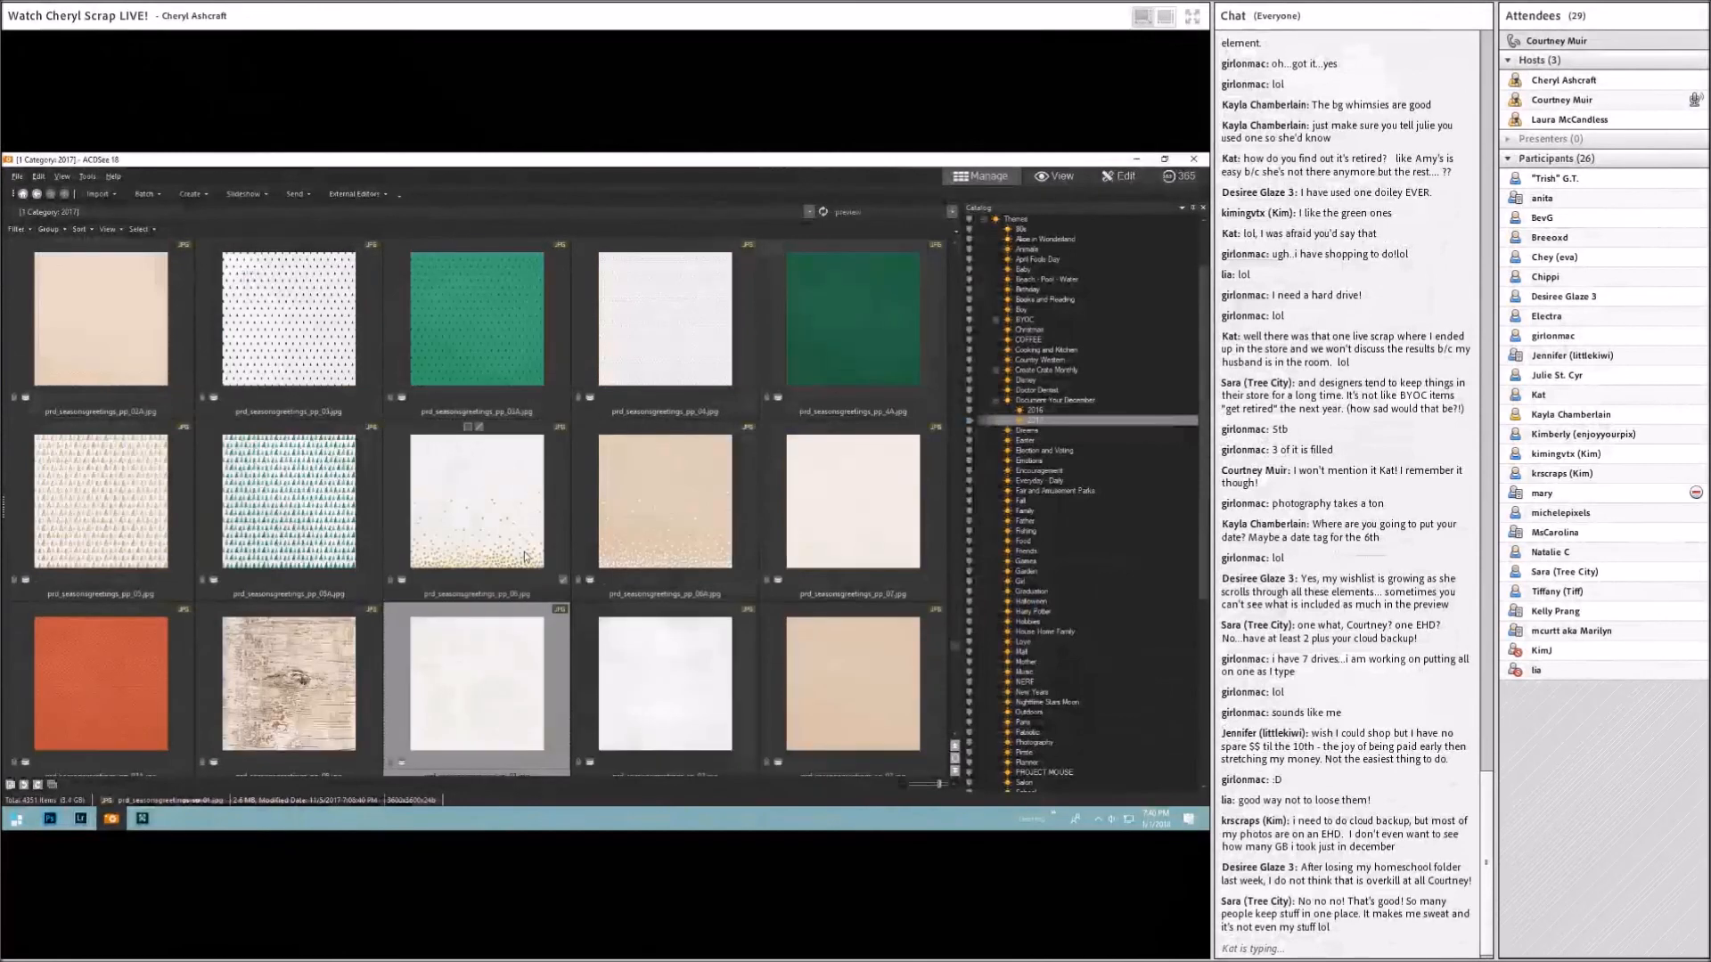
click(134, 328)
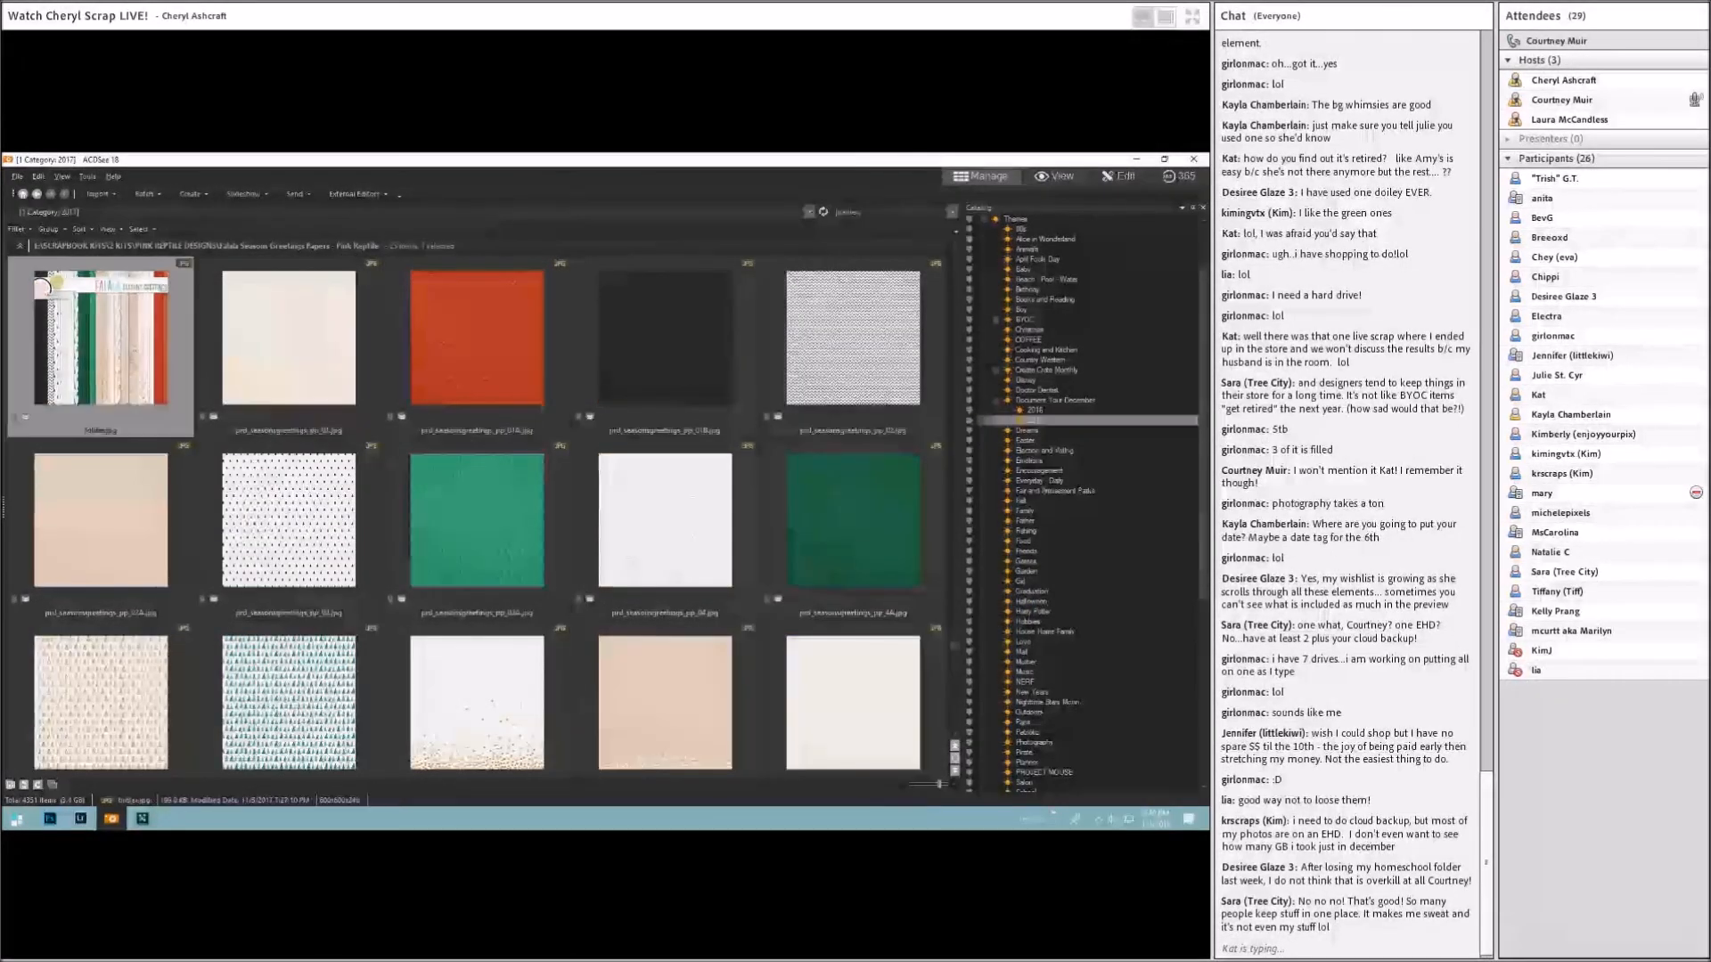
click(53, 820)
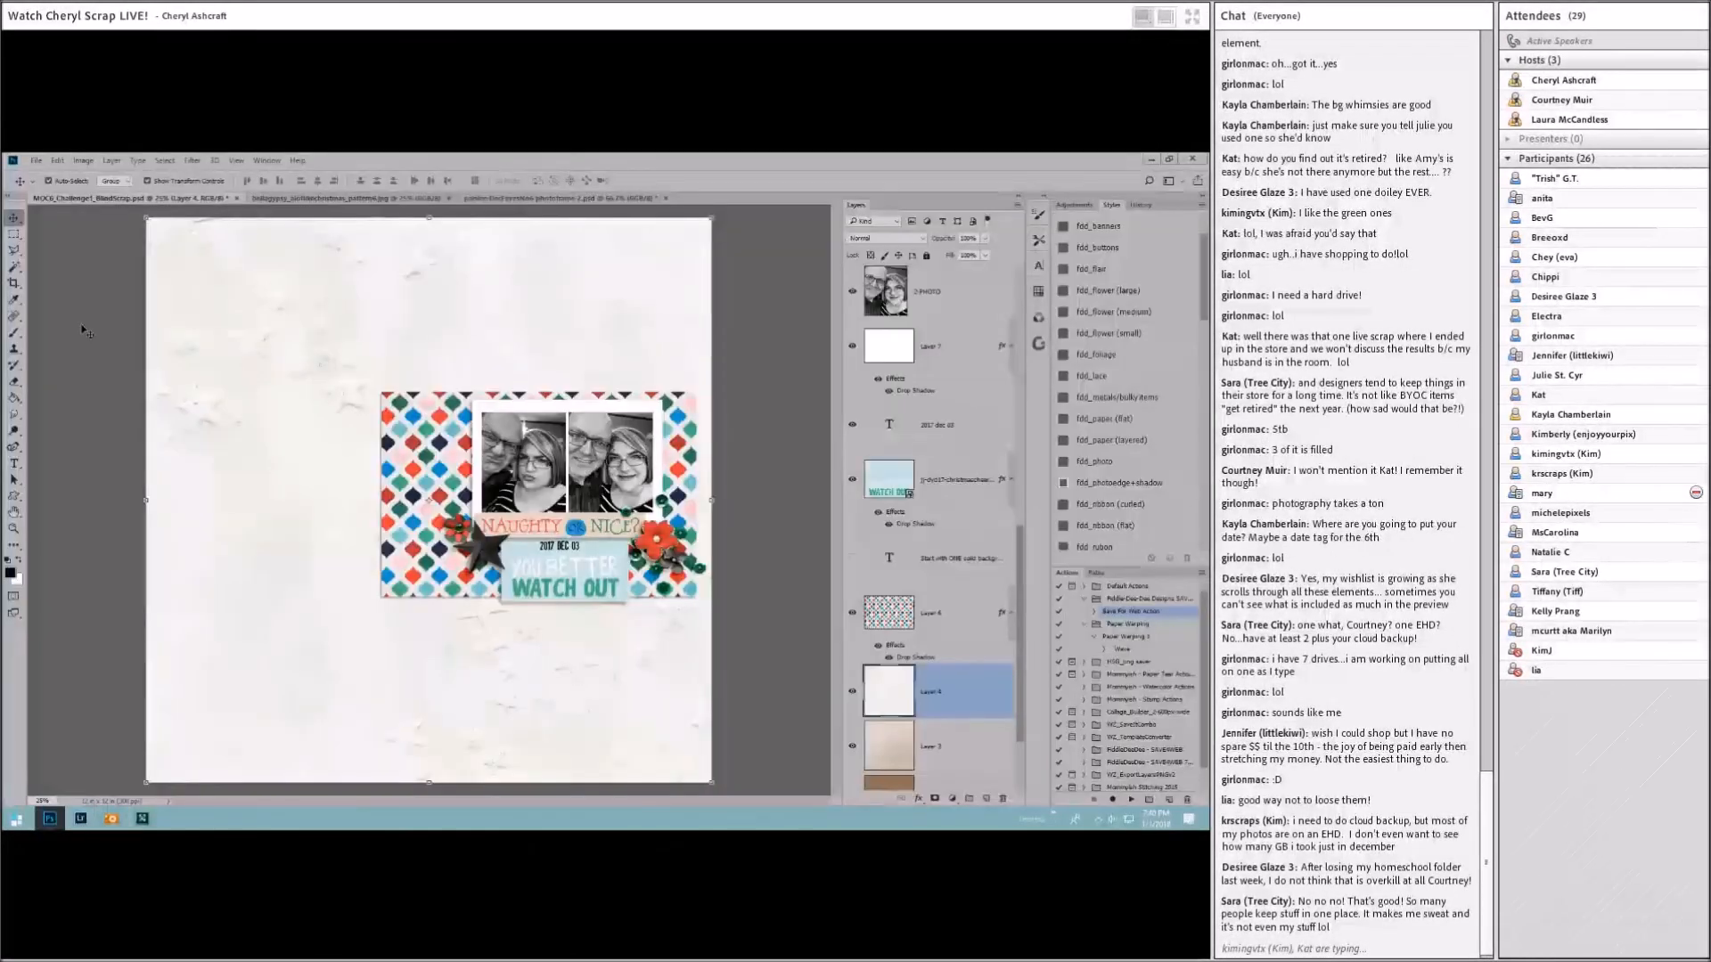
Step: Enter "Falala Seasons Greetings Papers by Pink Reptile Designs" in the file information's description and save it
click(36, 160)
click(331, 340)
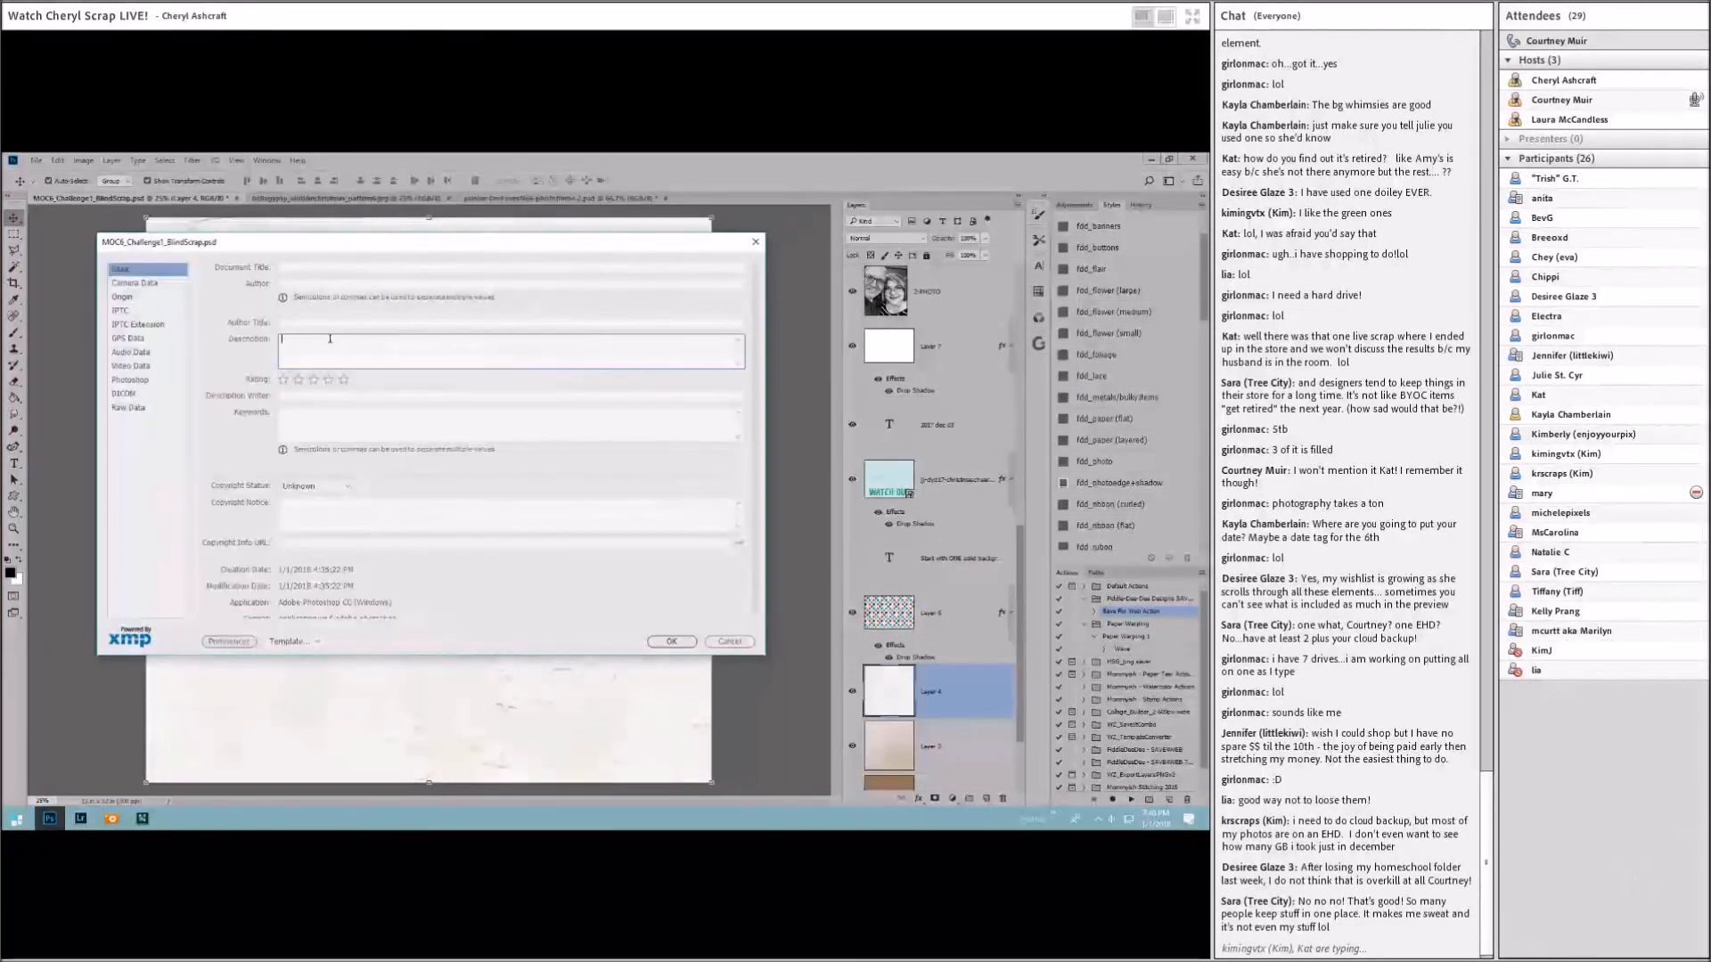
text(Fab)
text(ia Seasons Greeting )
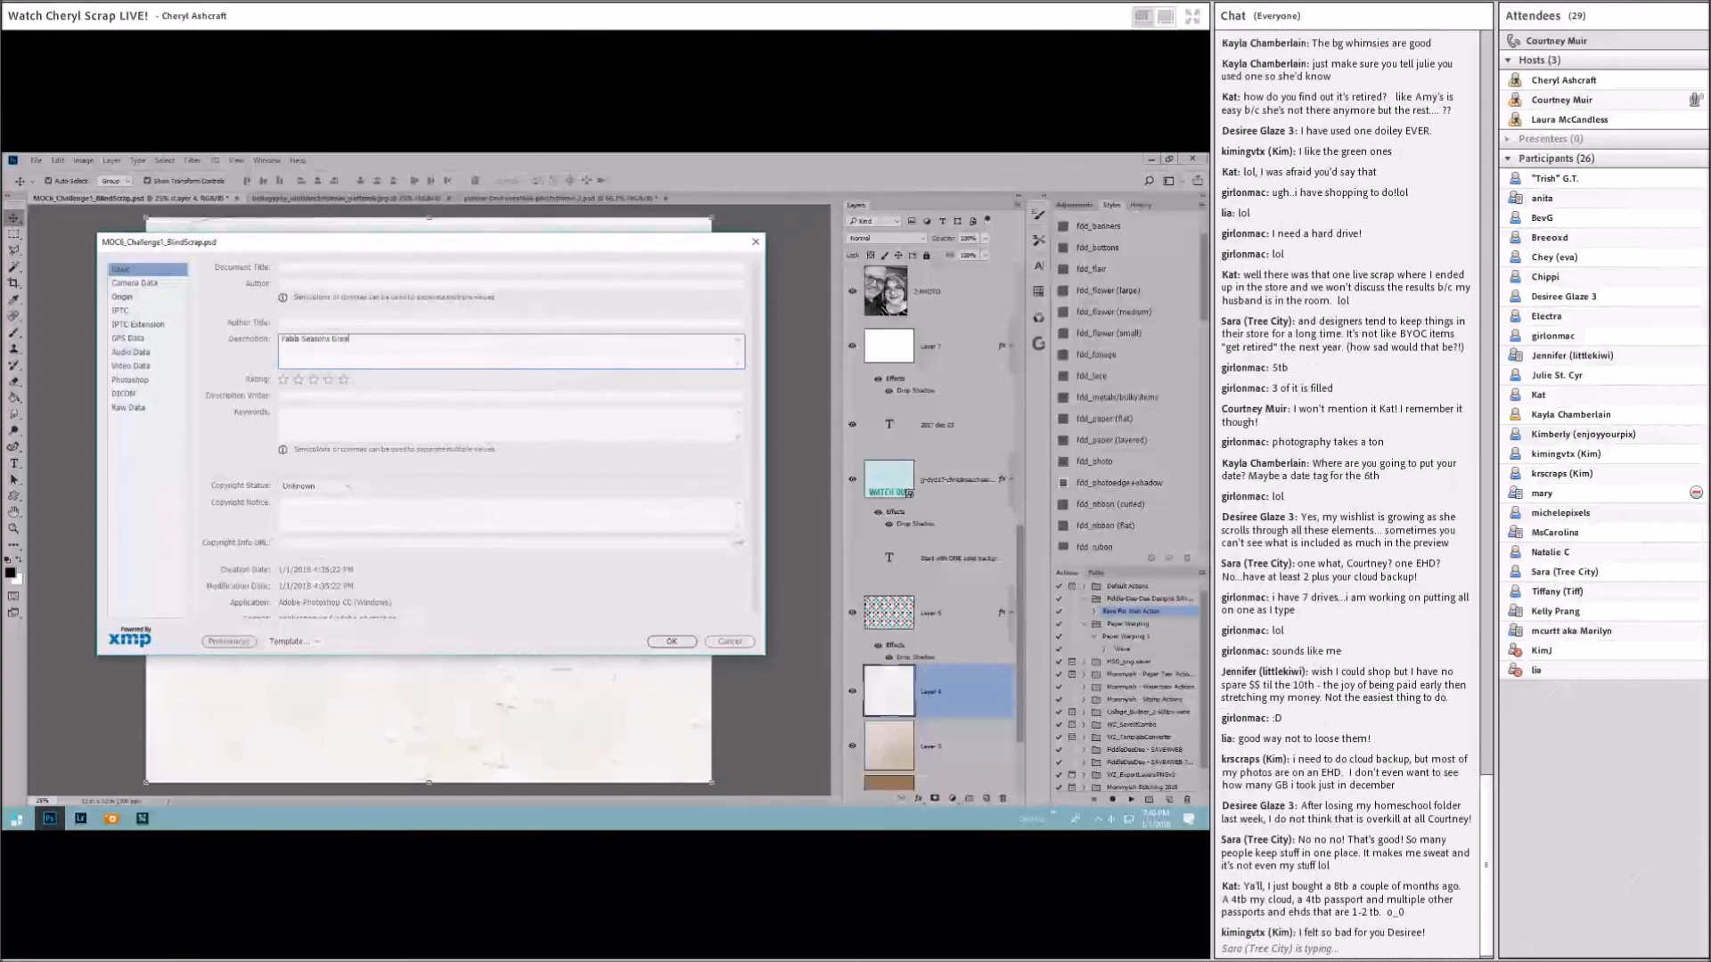
text(s Pad)
text(ers by Pink Reptile)
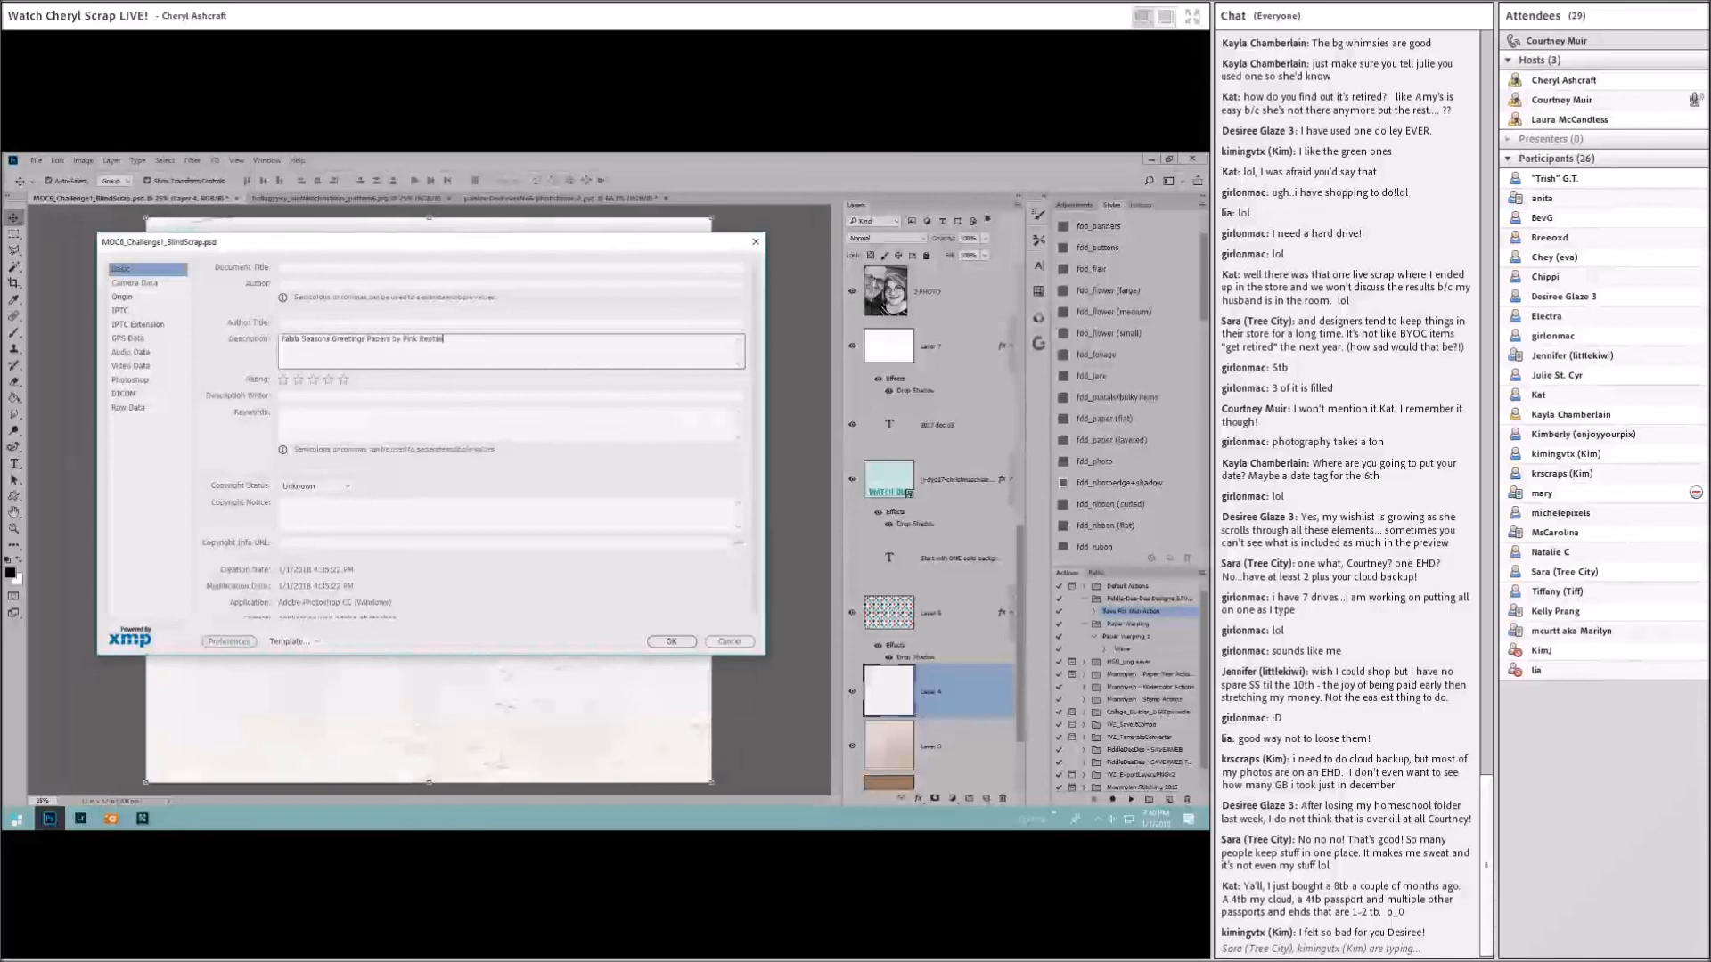
text( Designs)
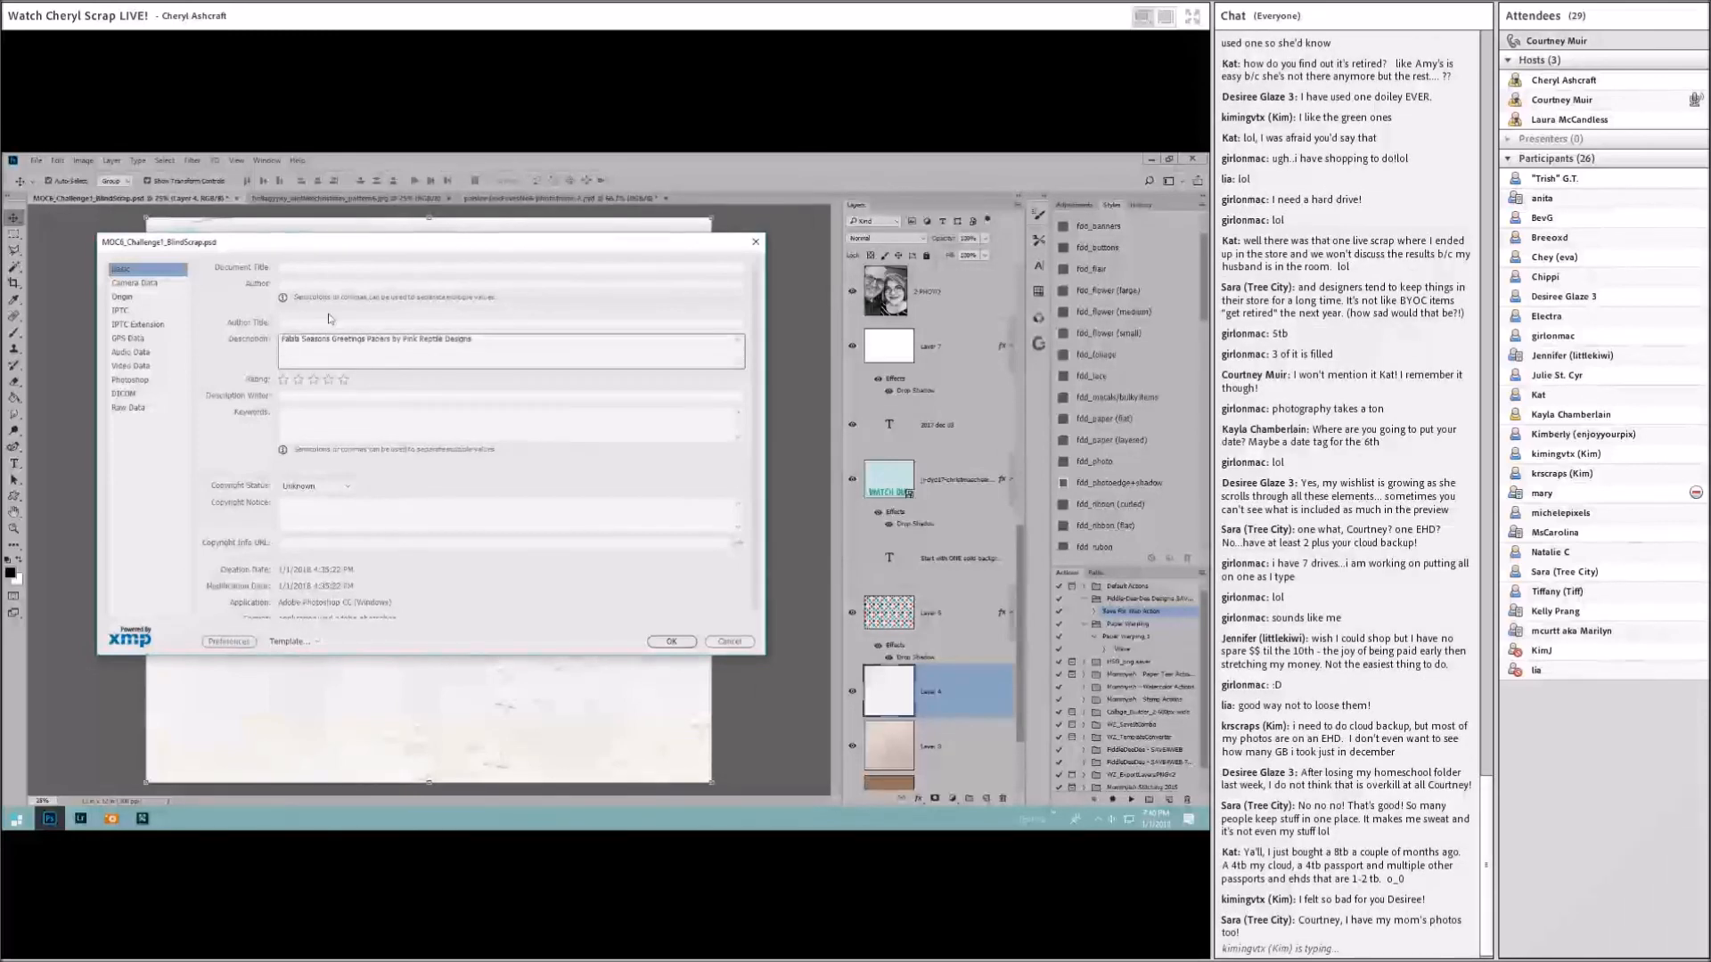
key(Return)
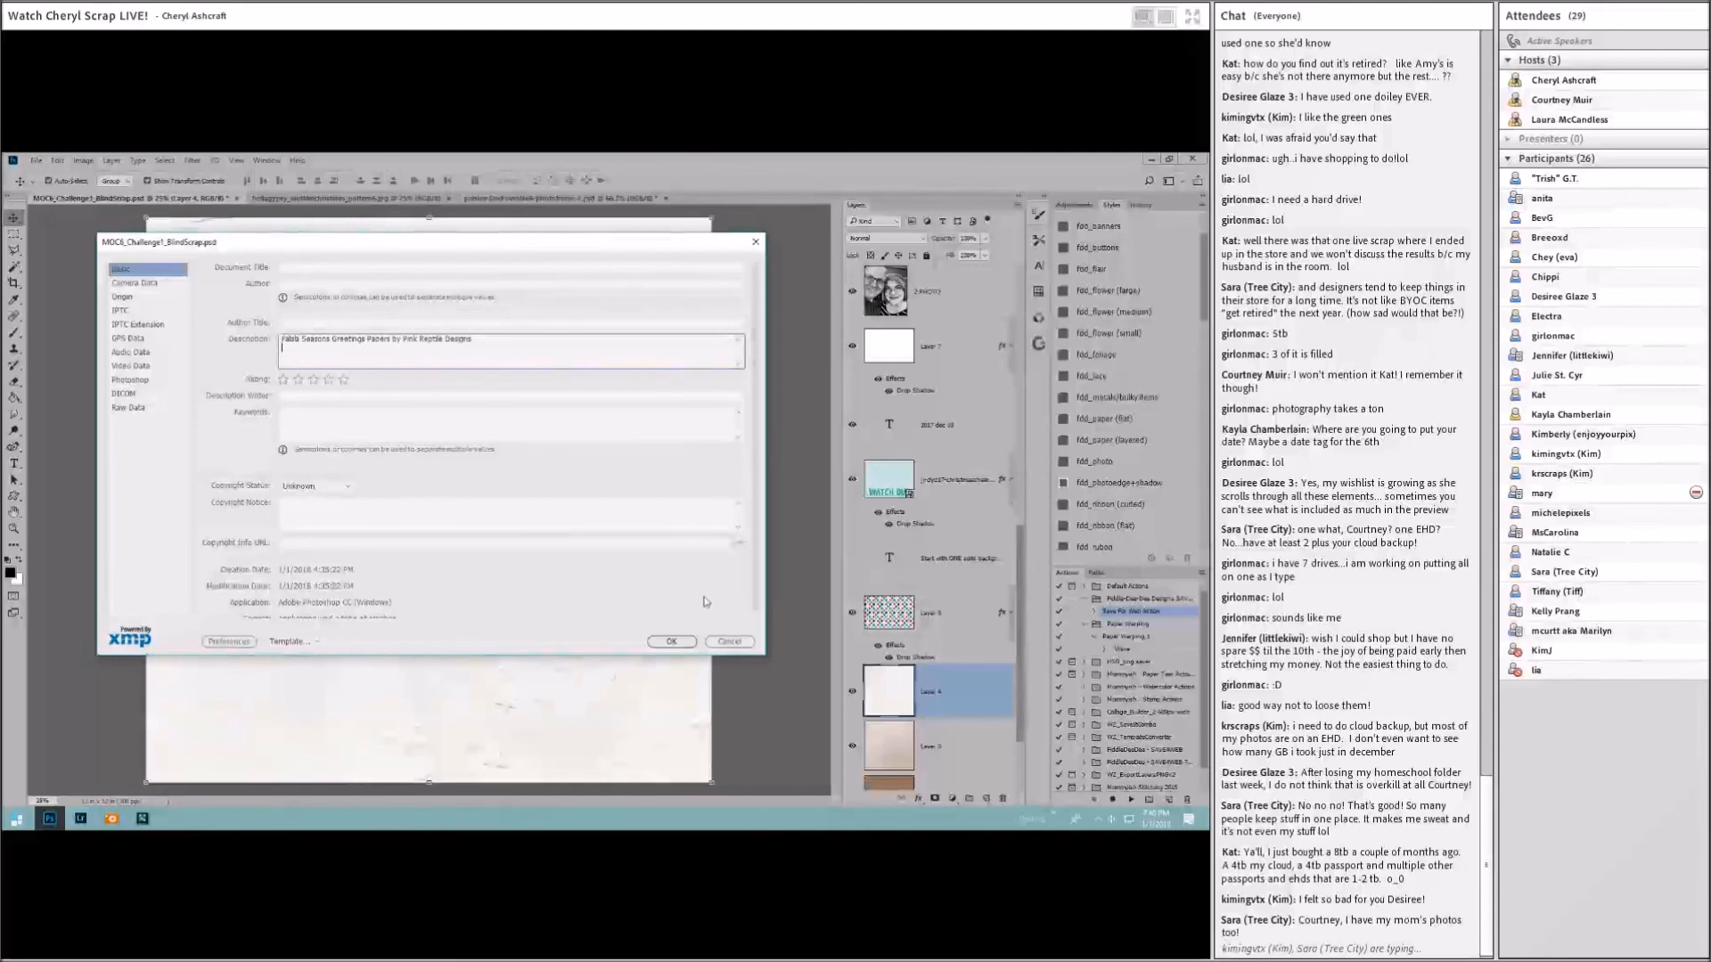
click(672, 641)
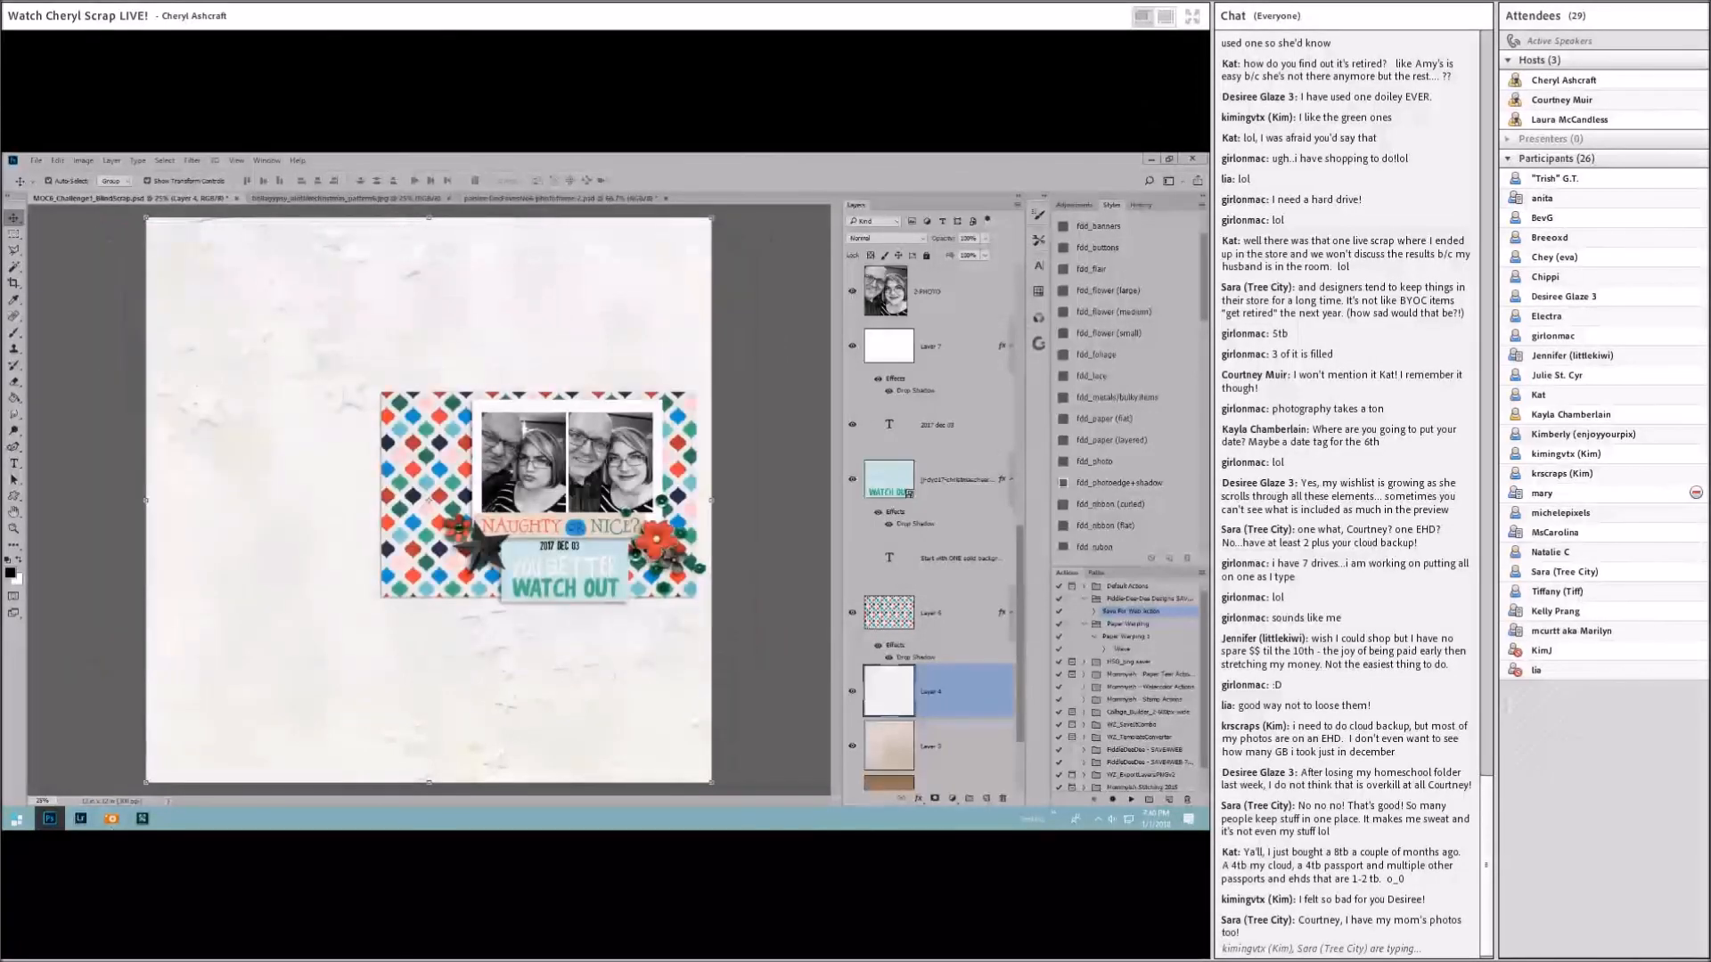
key(alt+Tab)
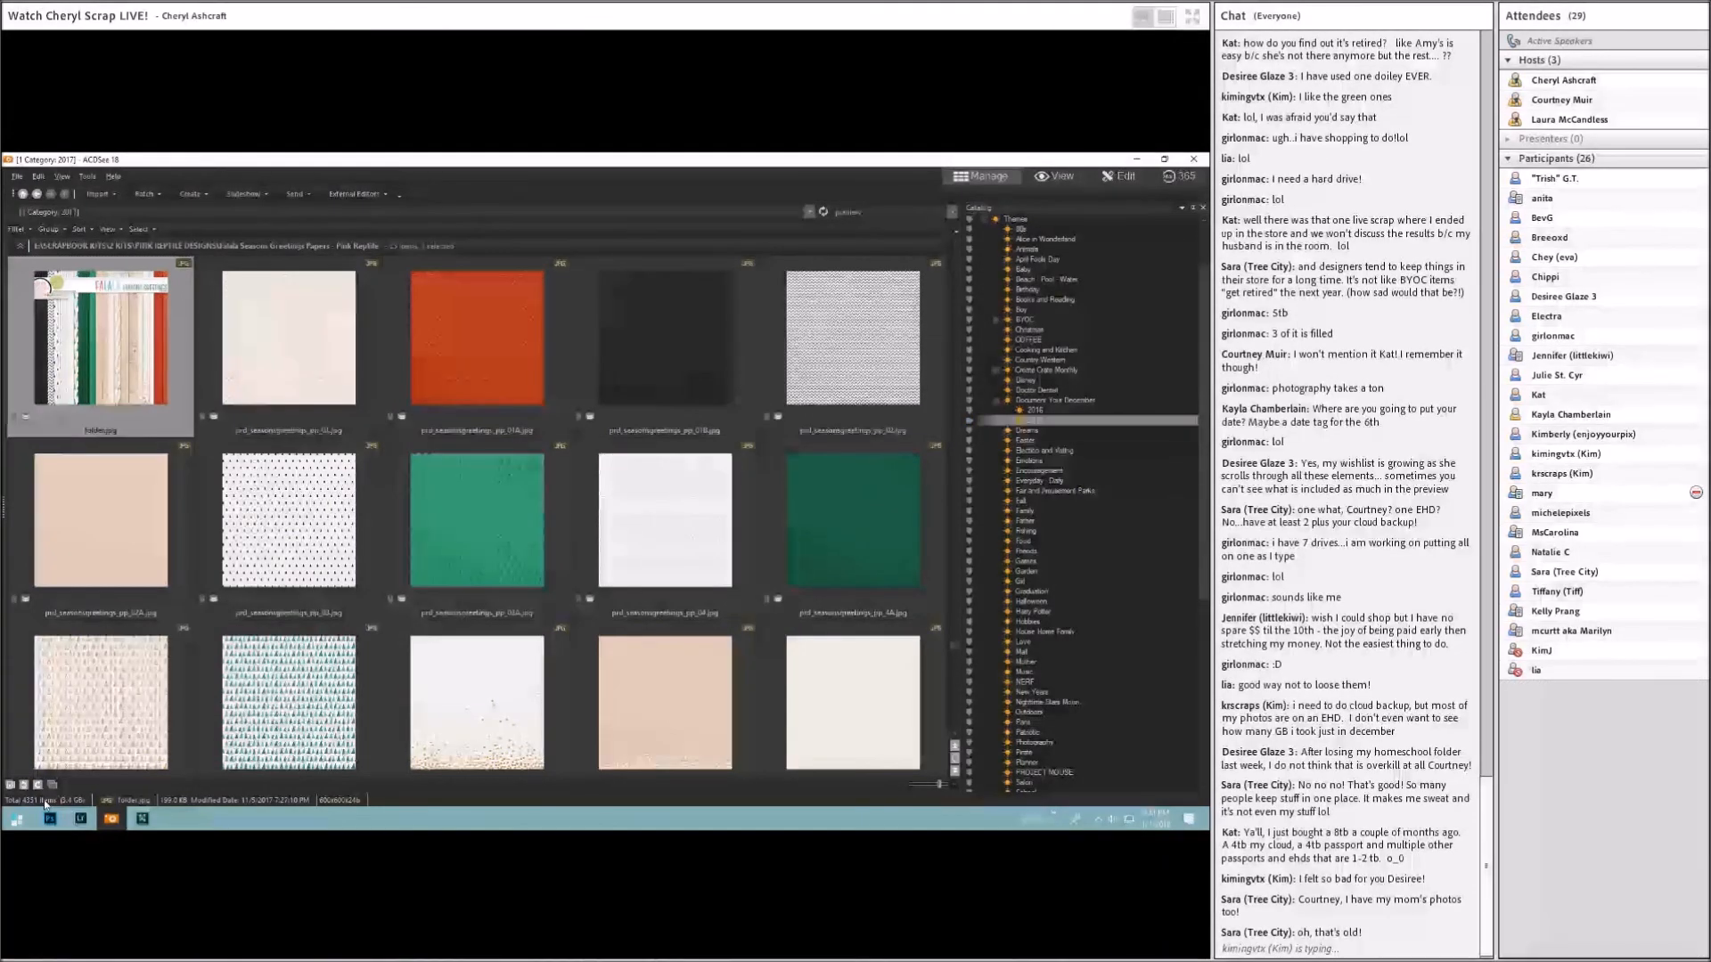
key(alt+Tab)
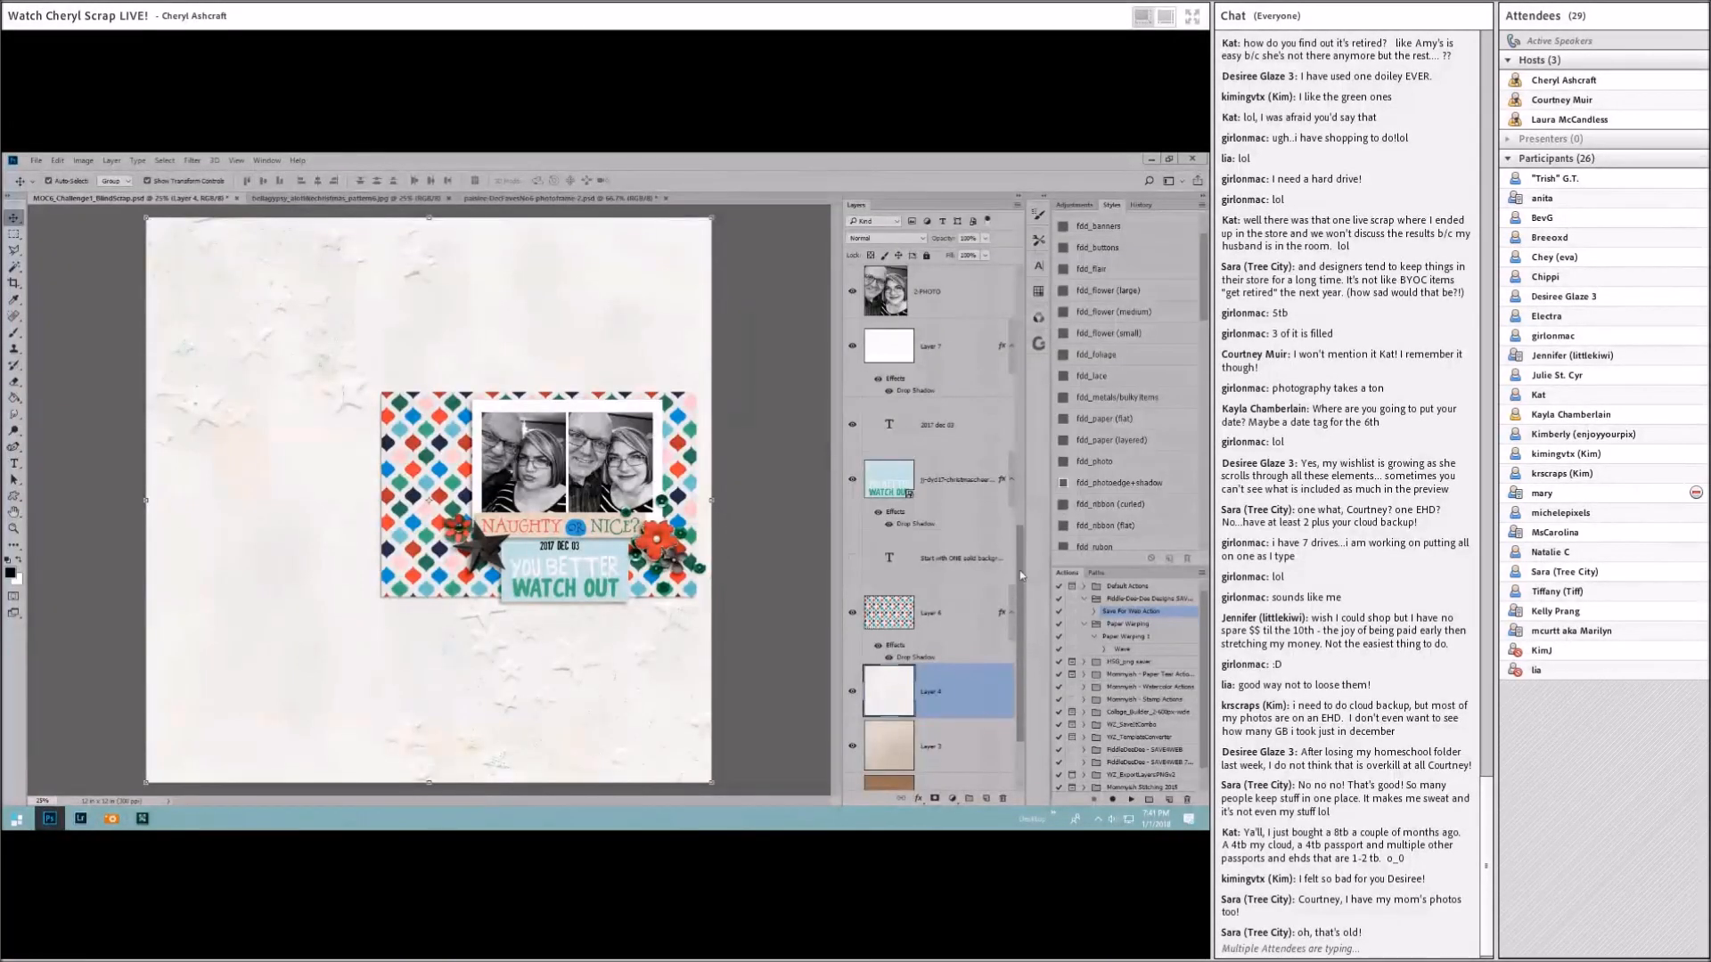
Step: Delete the three unused layers beneath the white background paper layer
scroll(1011, 668, down, 2)
click(951, 660)
shift+click(946, 757)
right_click(947, 757)
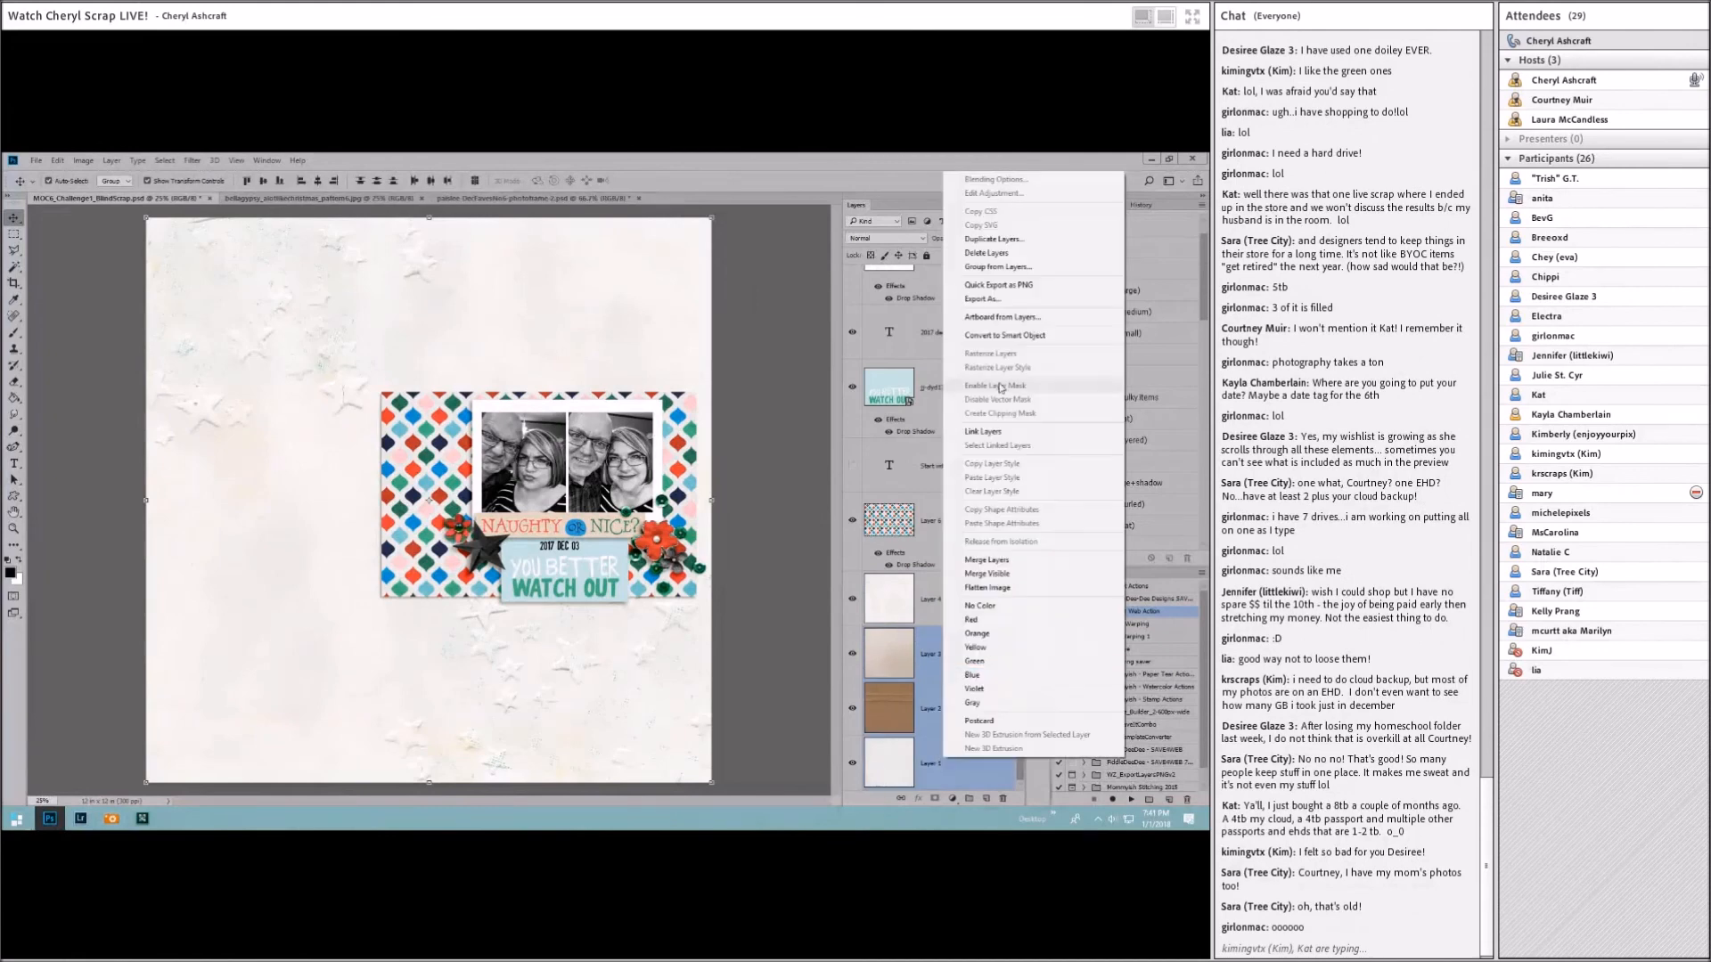
click(977, 254)
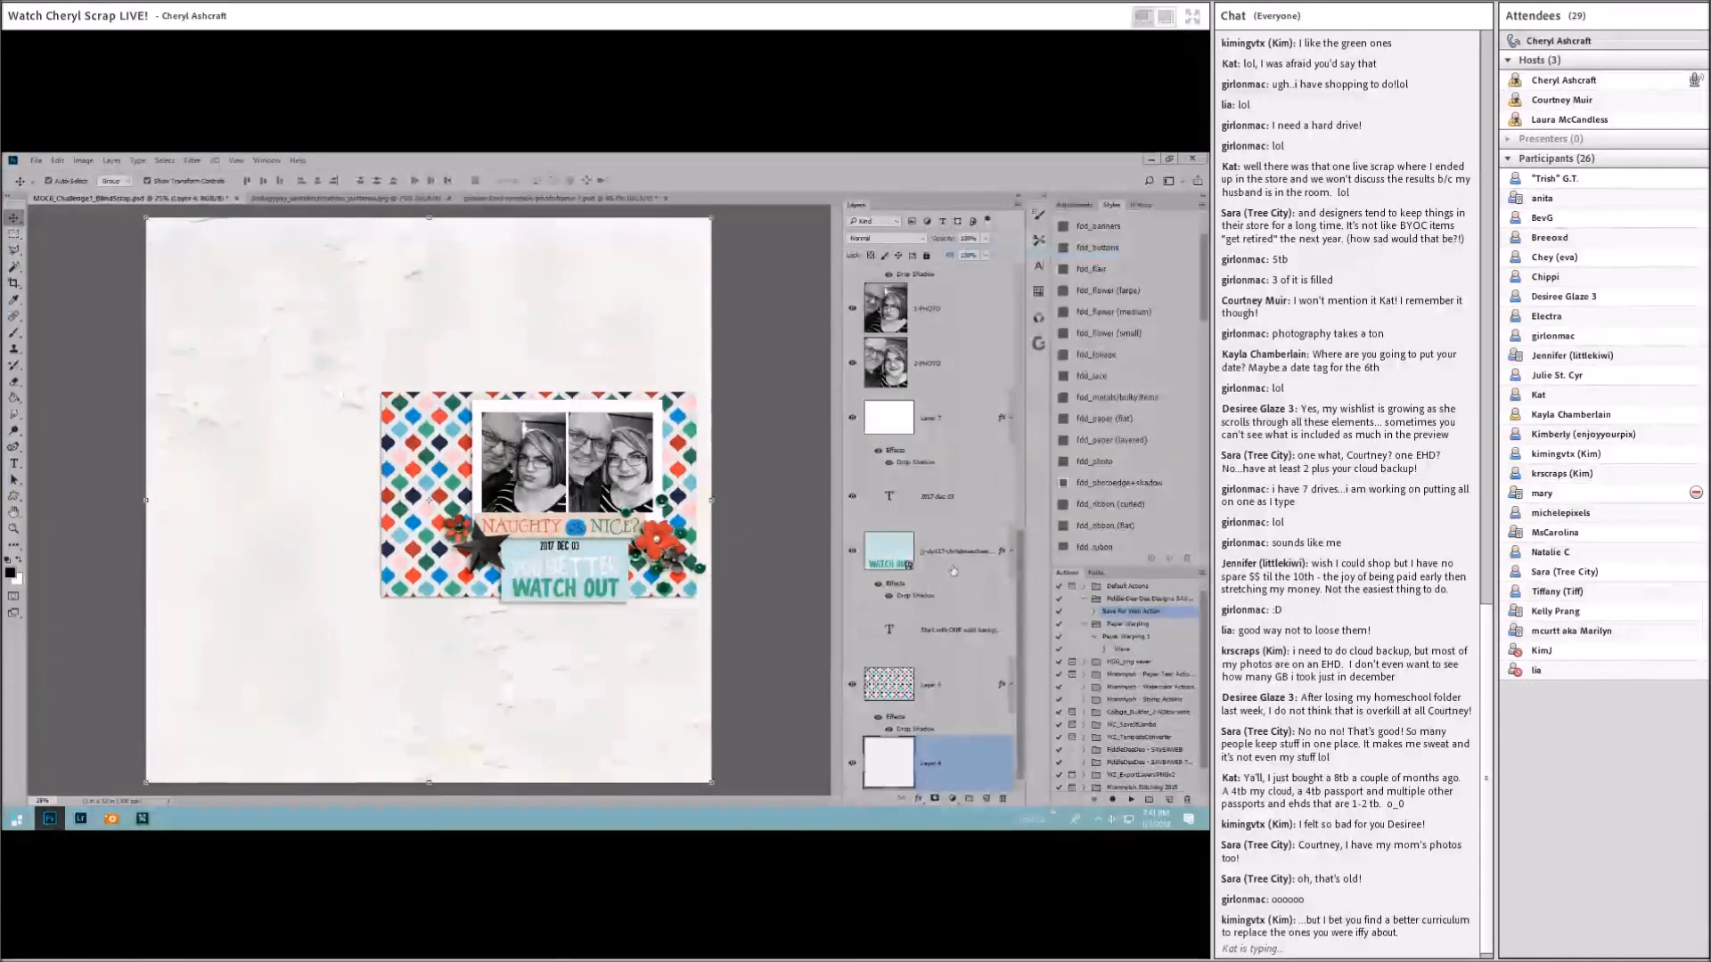
Step: Delete the challenge instruction text layer that sits above the patterned paper
click(963, 625)
right_click(960, 616)
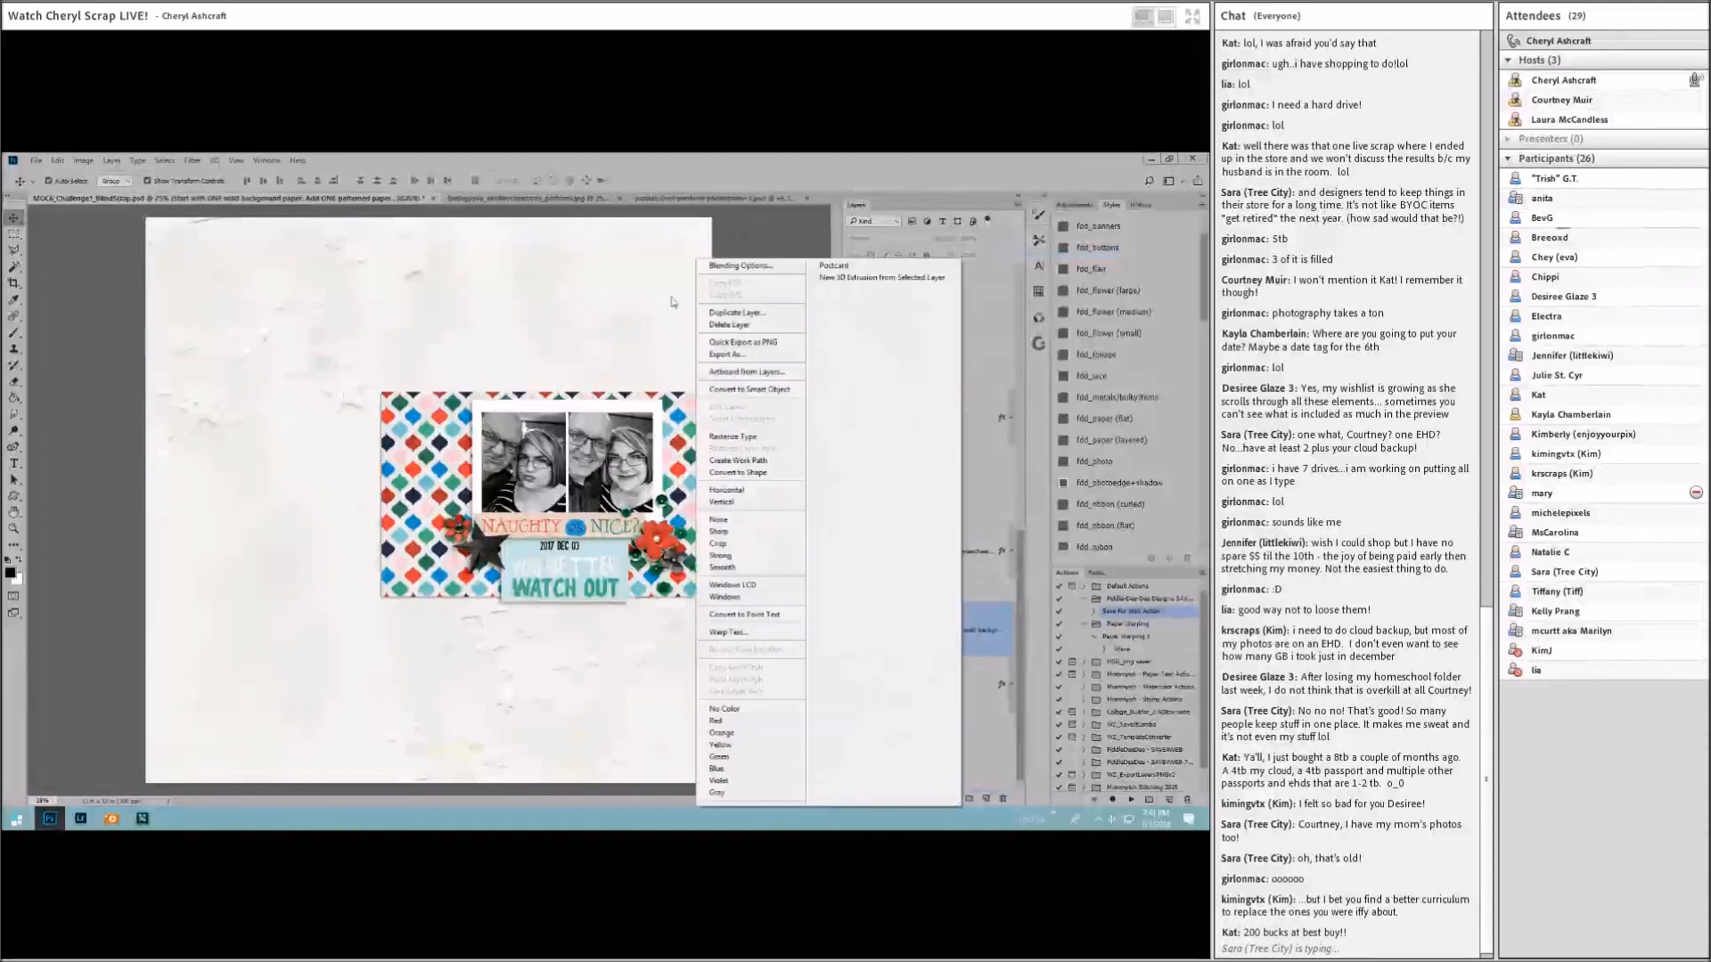
click(729, 325)
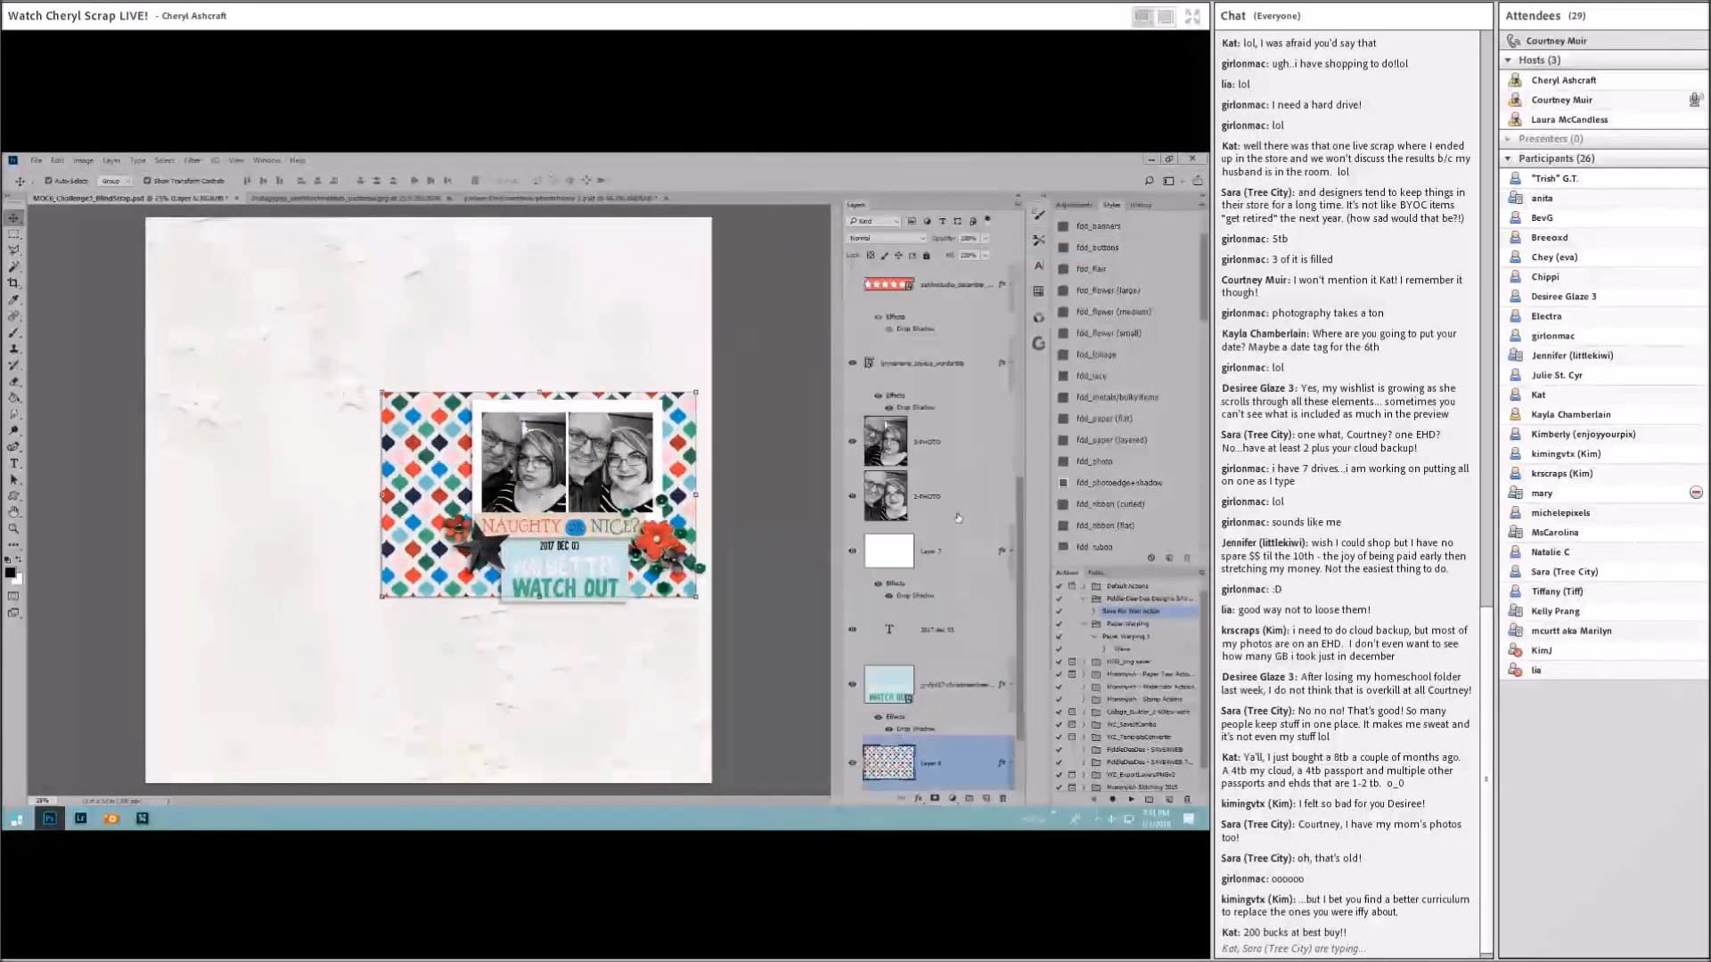
Step: Delete the hidden red star strip layer below the green sequin scatter
scroll(958, 518, up, 3)
click(947, 442)
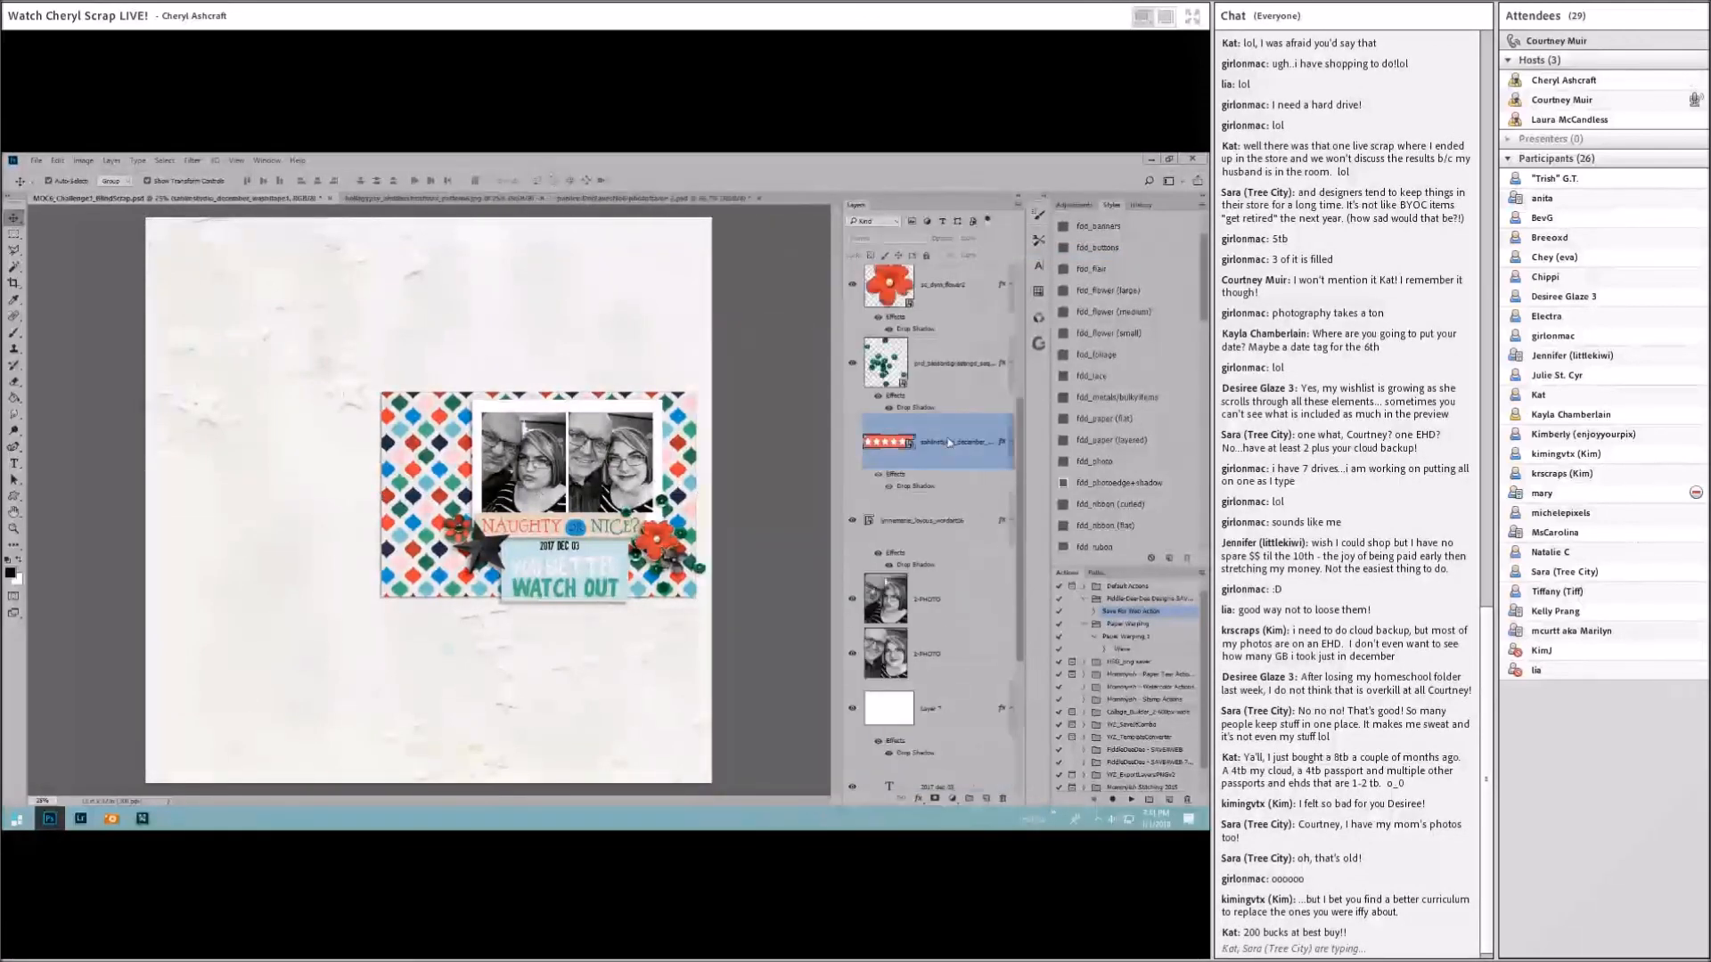
right_click(948, 442)
click(989, 246)
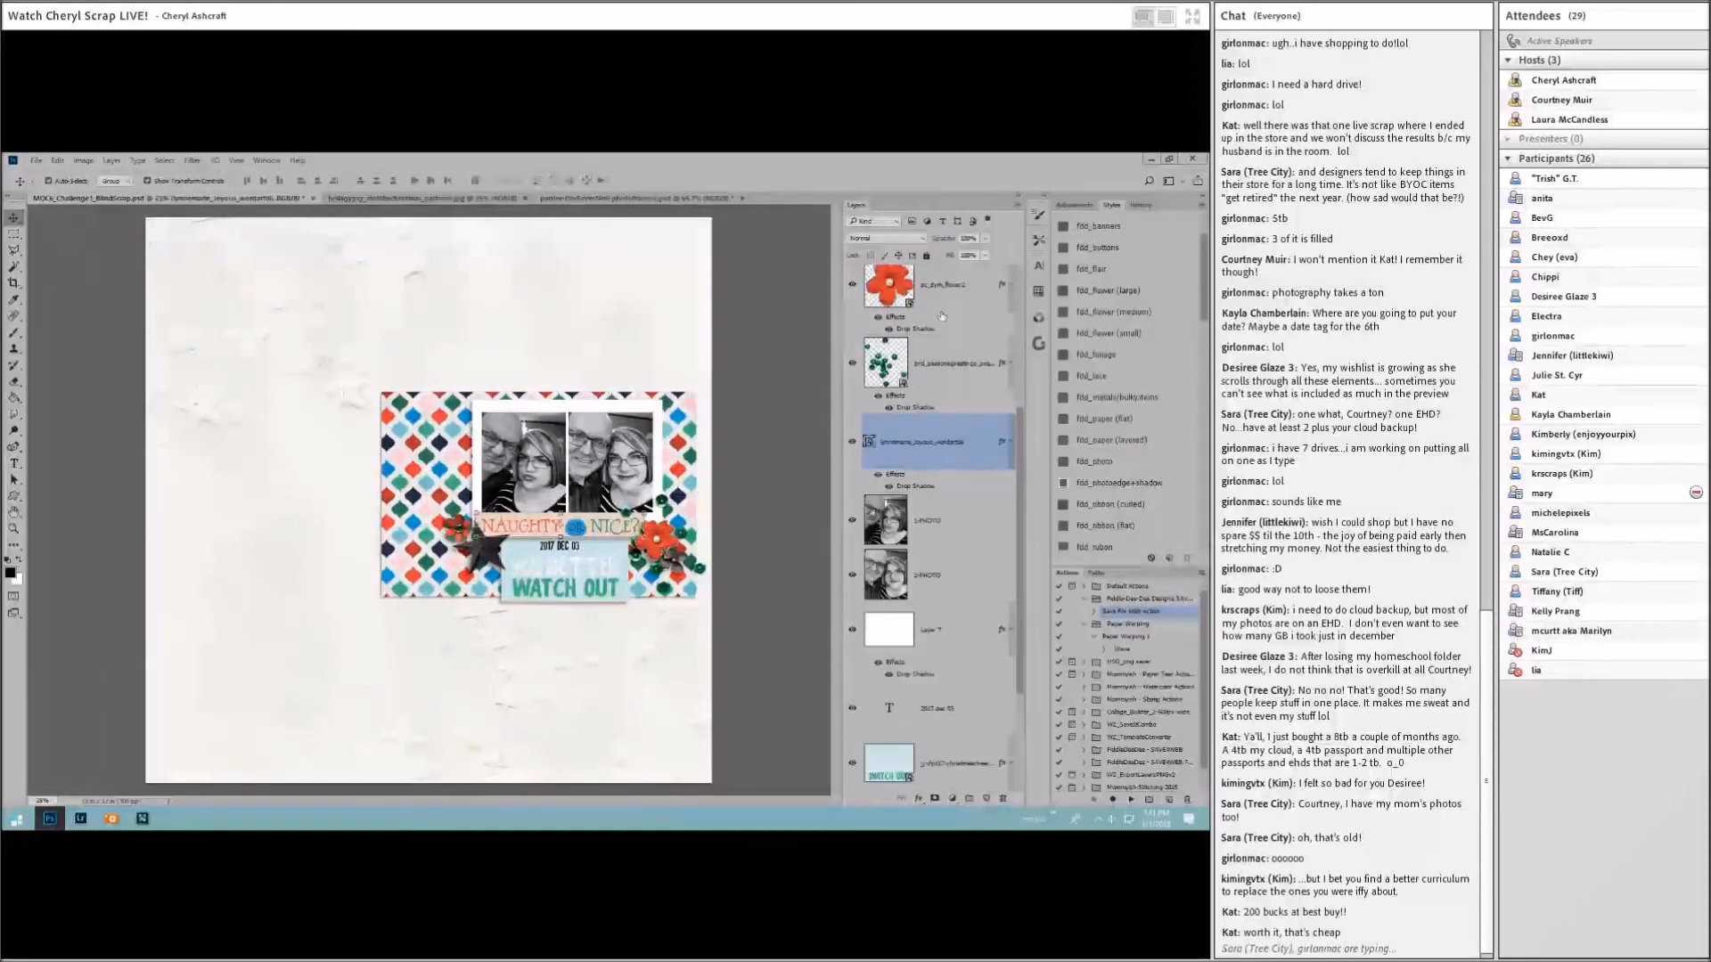
Step: Select the green sequin scatter layer and add "Falala Seasons Greetings Elements by Pink Reptile Designs" as a new line in the file description
click(959, 366)
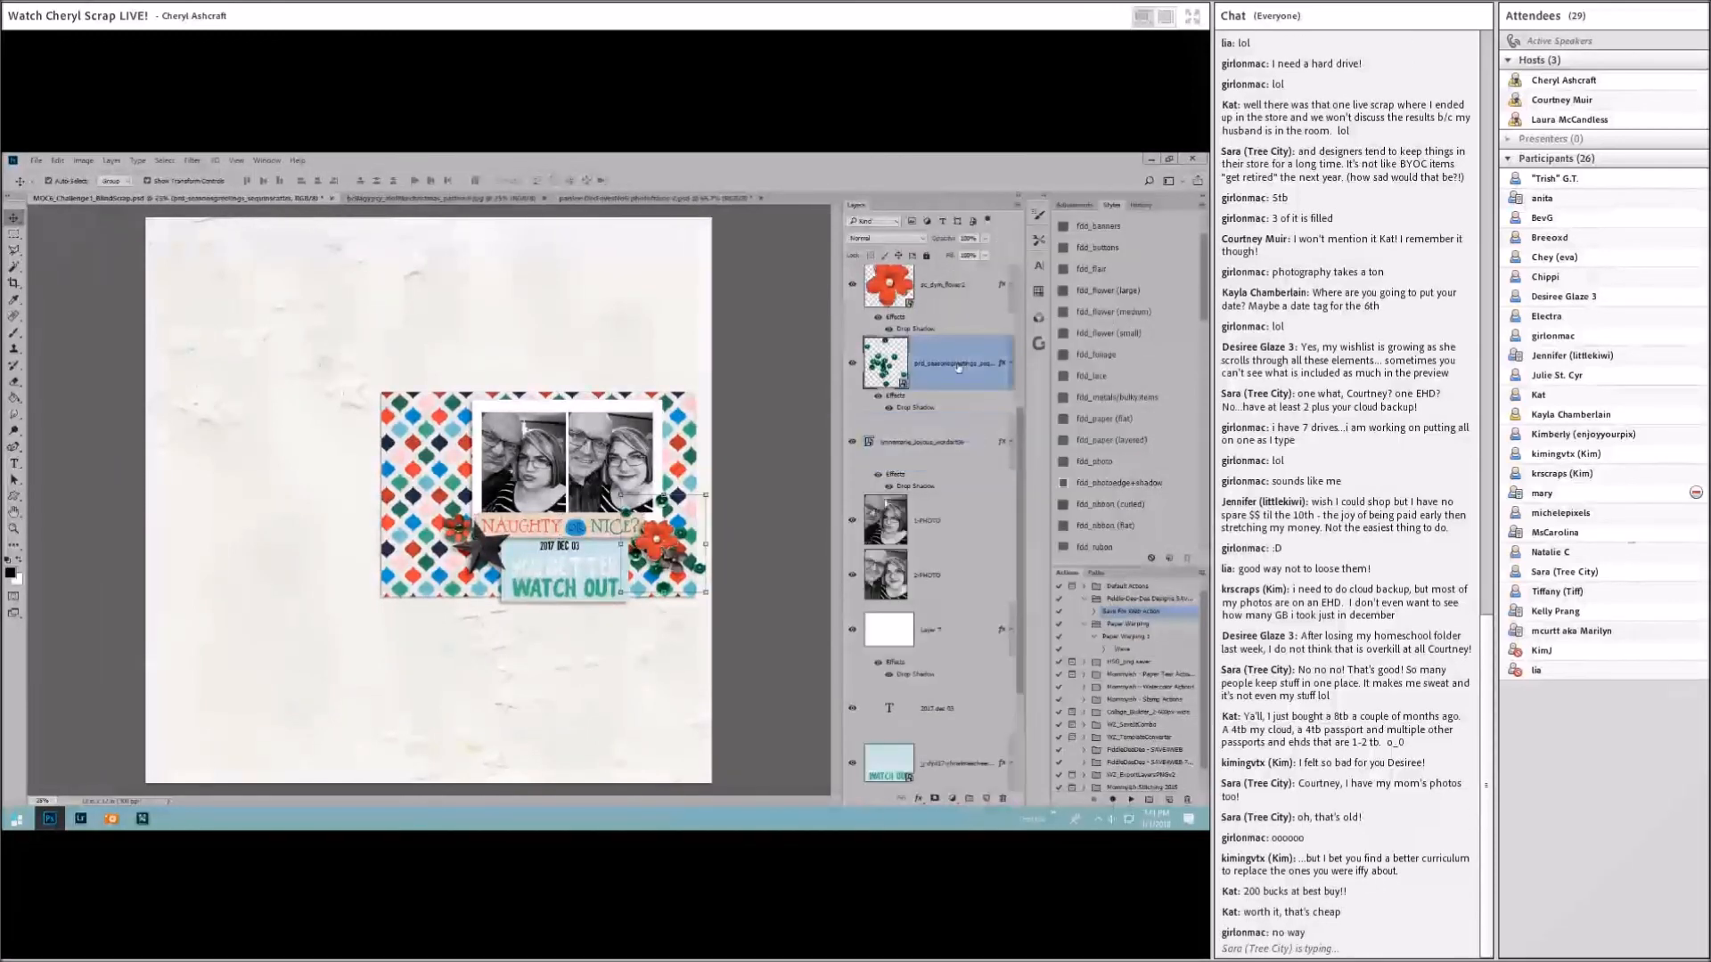
click(35, 161)
click(55, 465)
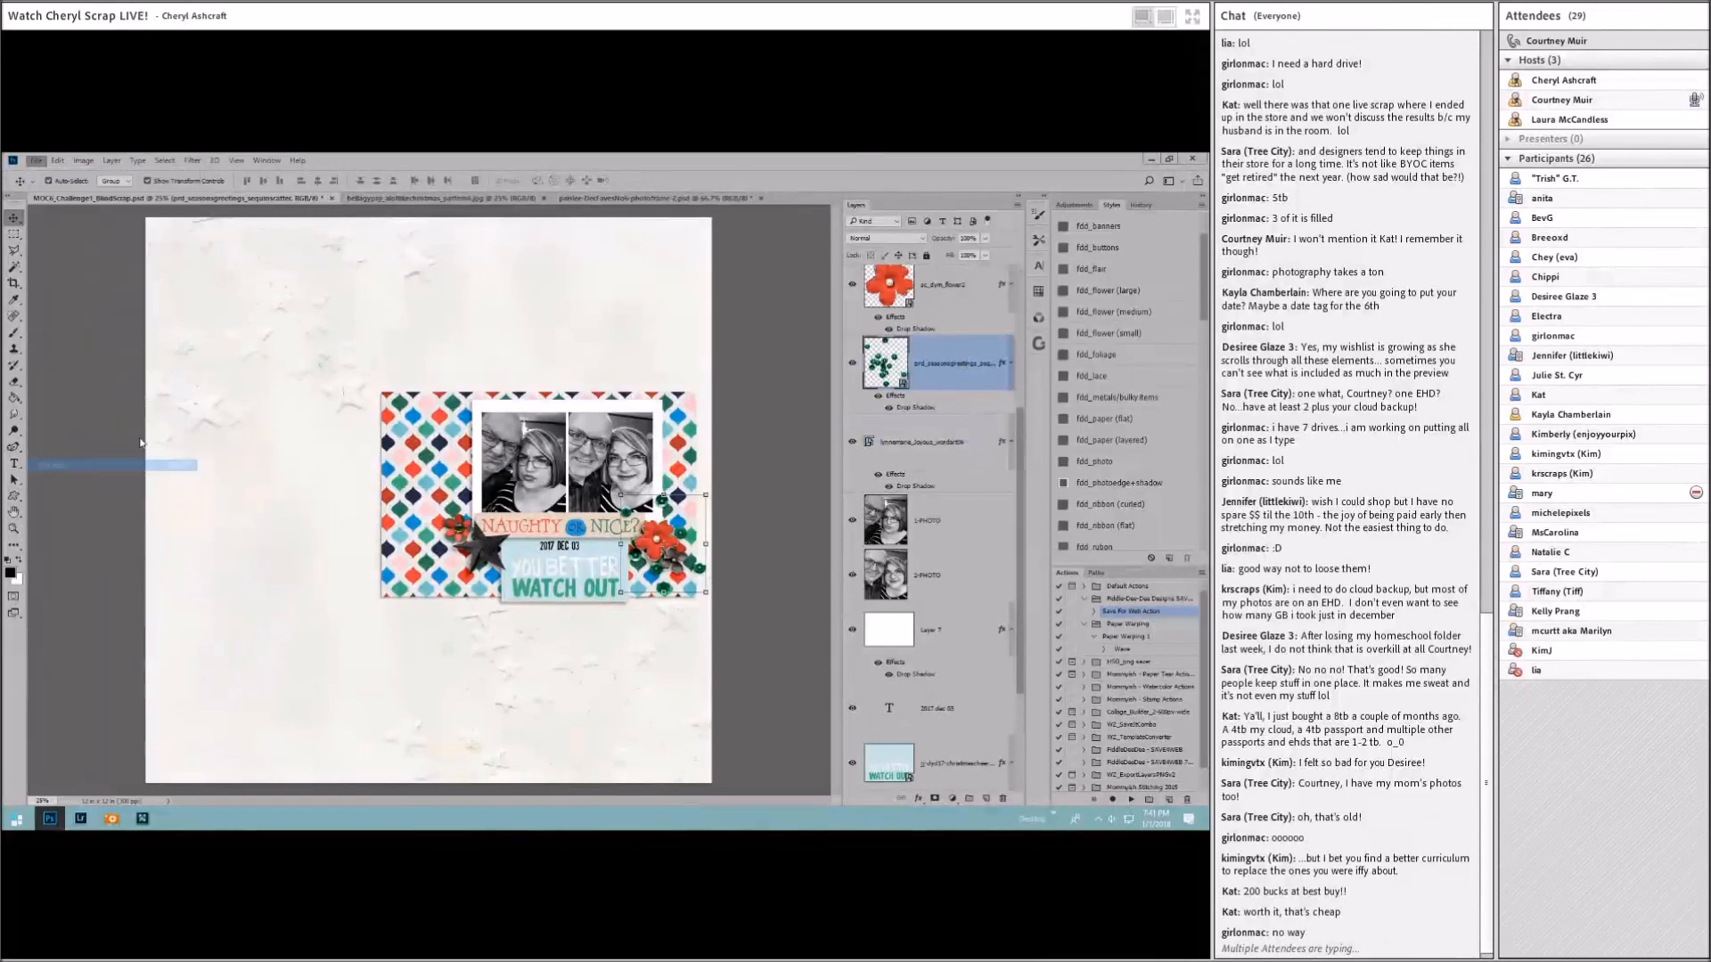
click(459, 356)
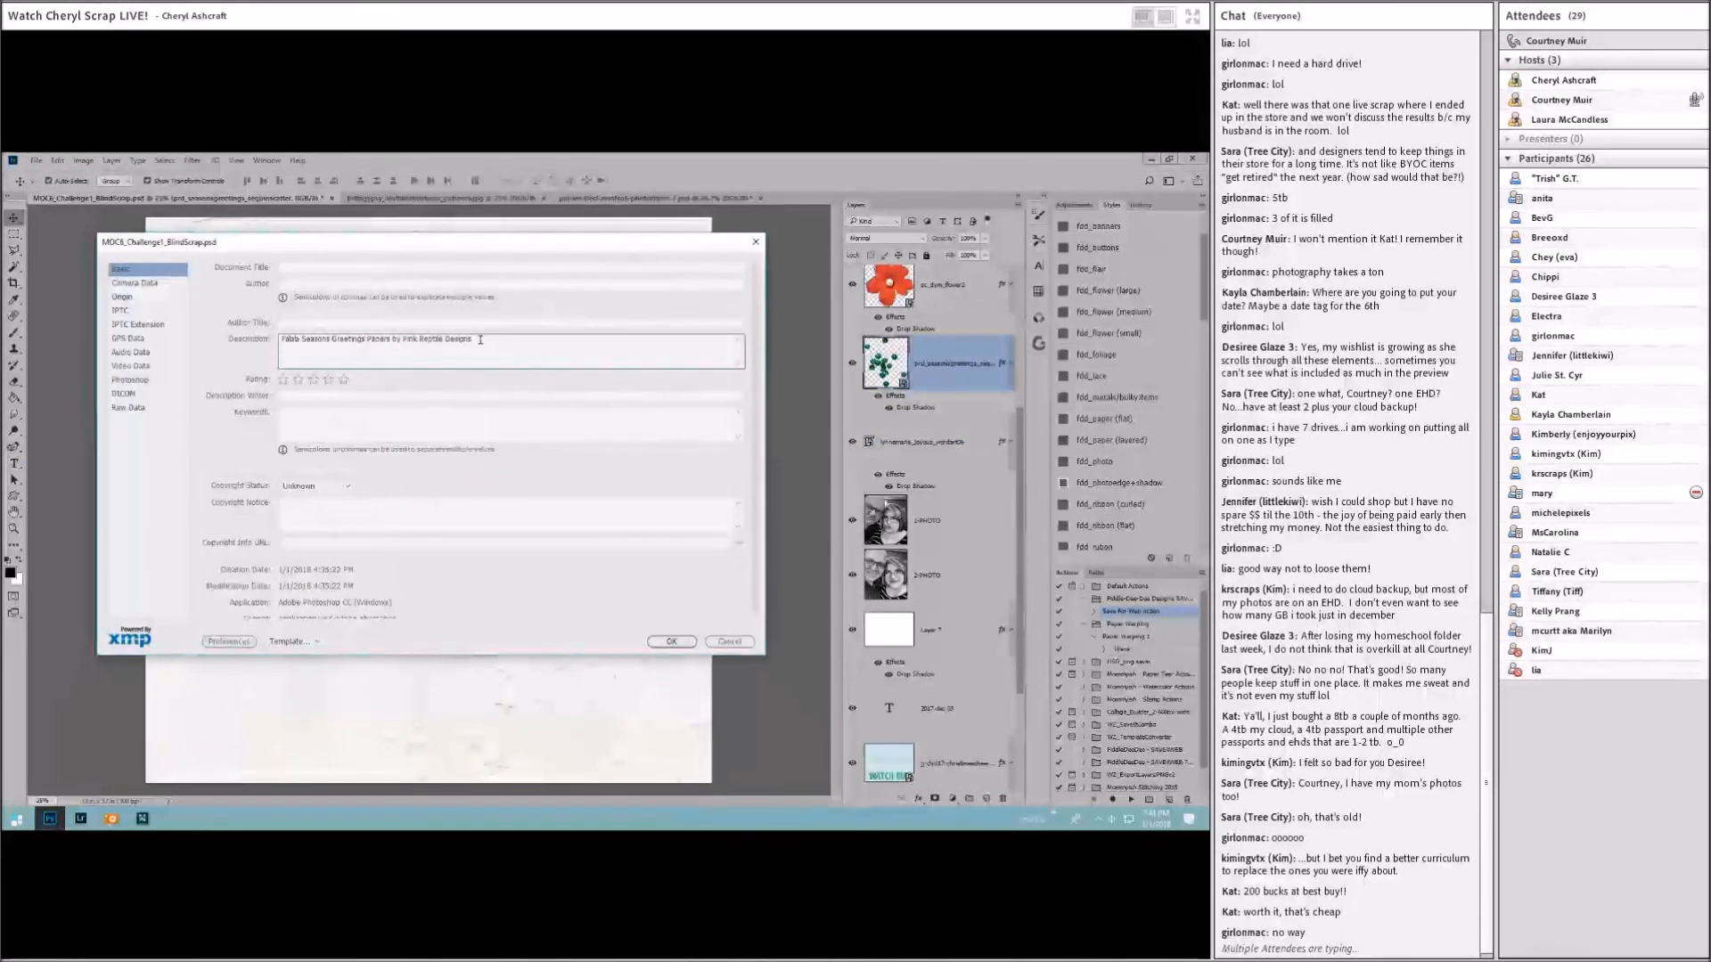
text(Fabb)
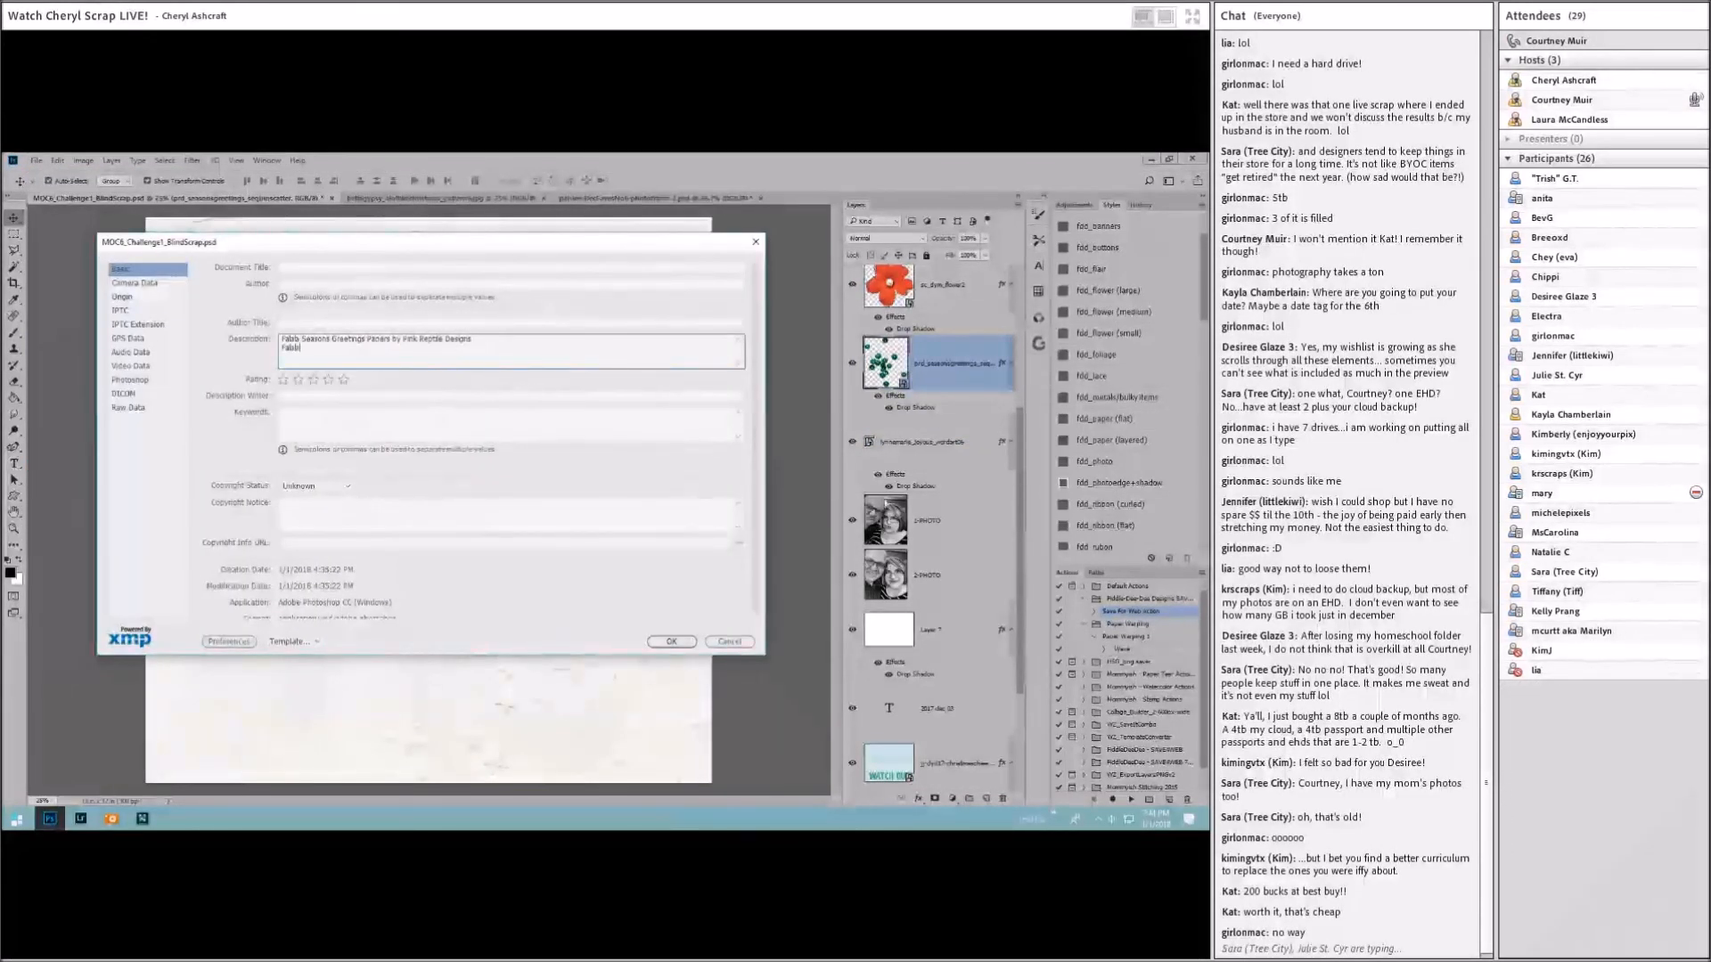
text( Seasons Greet)
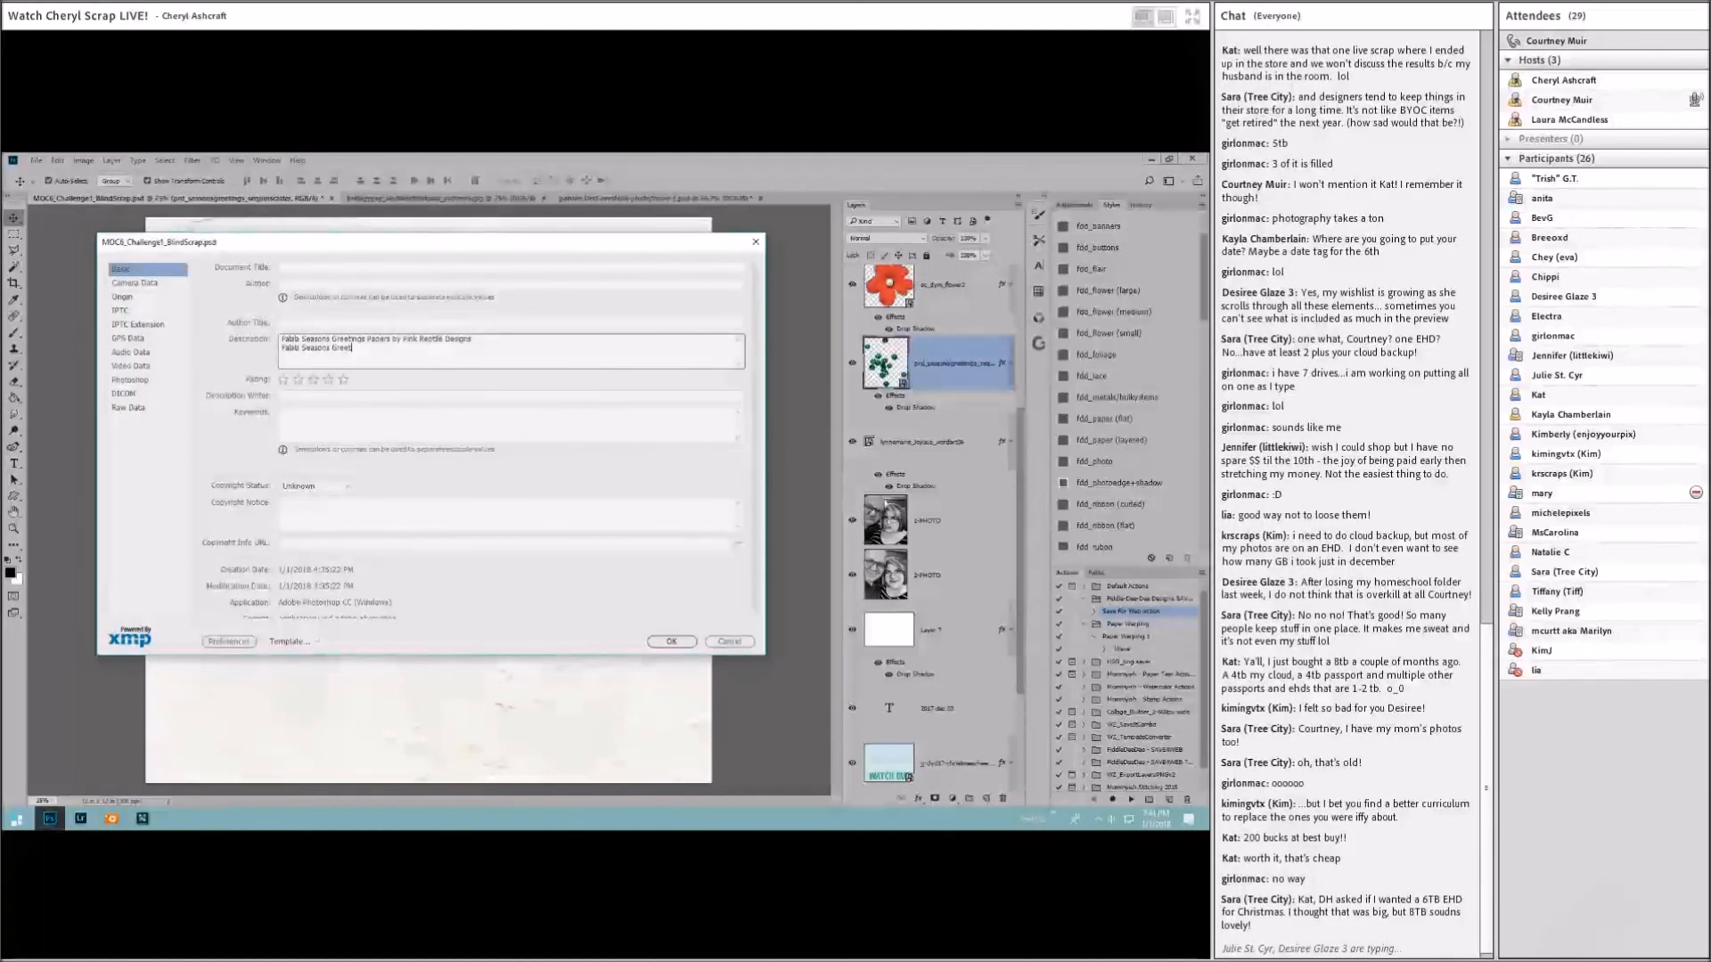
text(ings Elements by P)
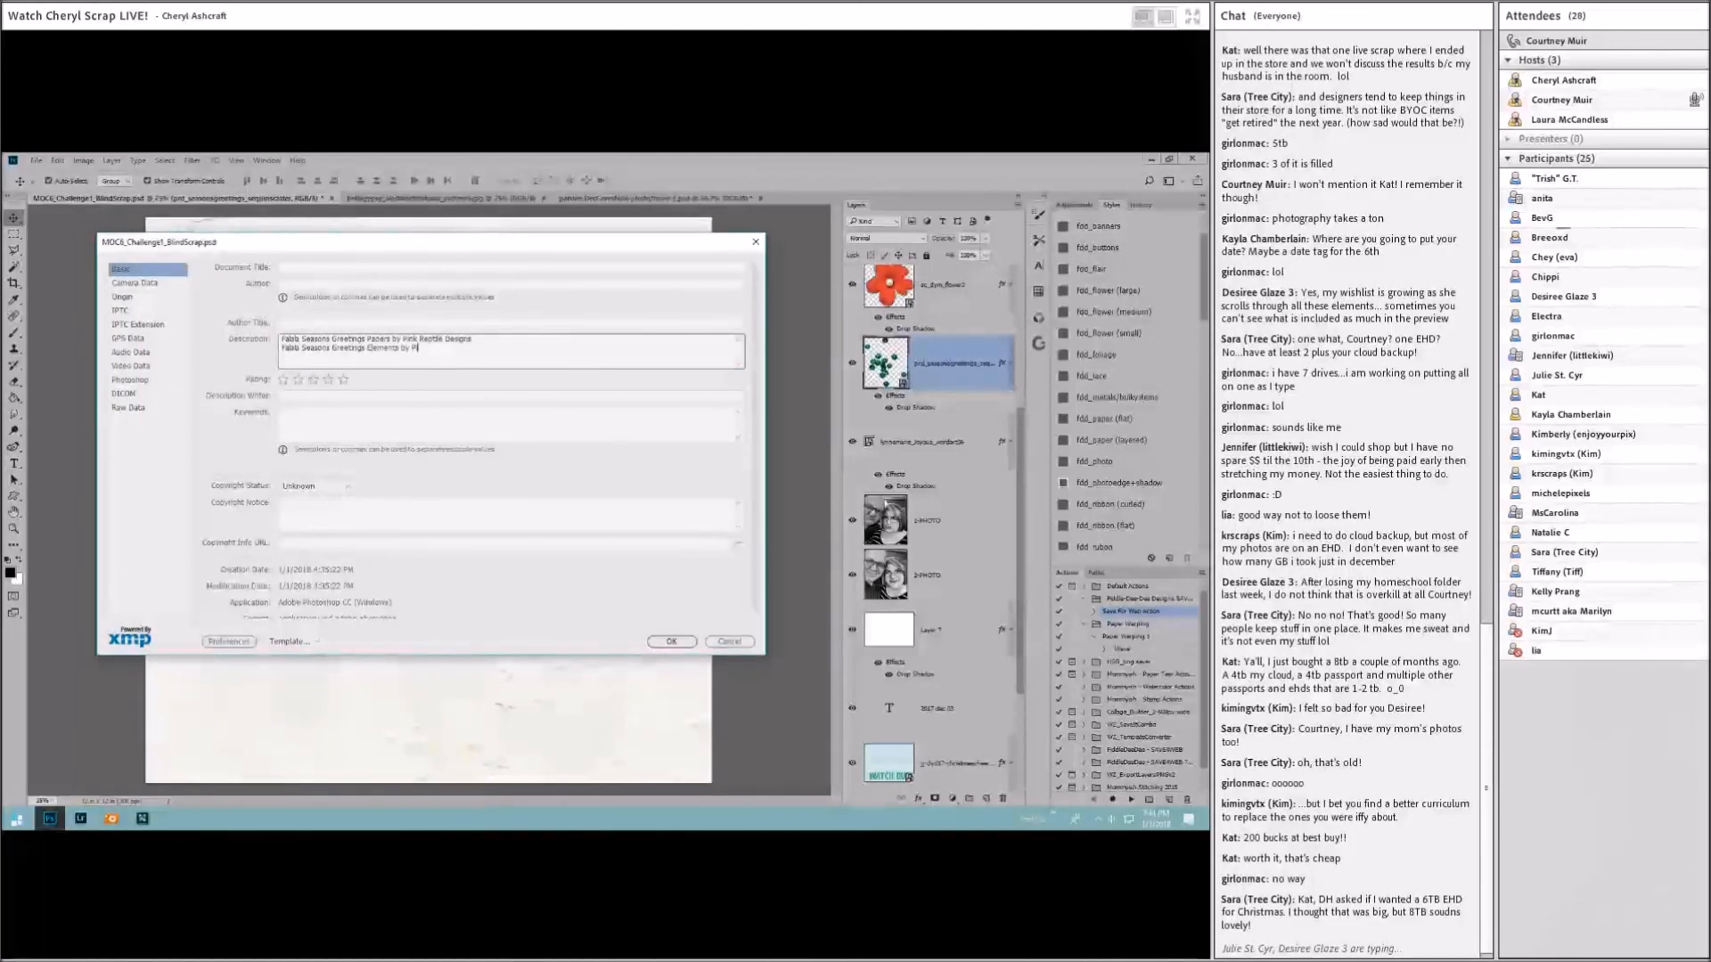
text(ink Reptile Designs)
key(Return)
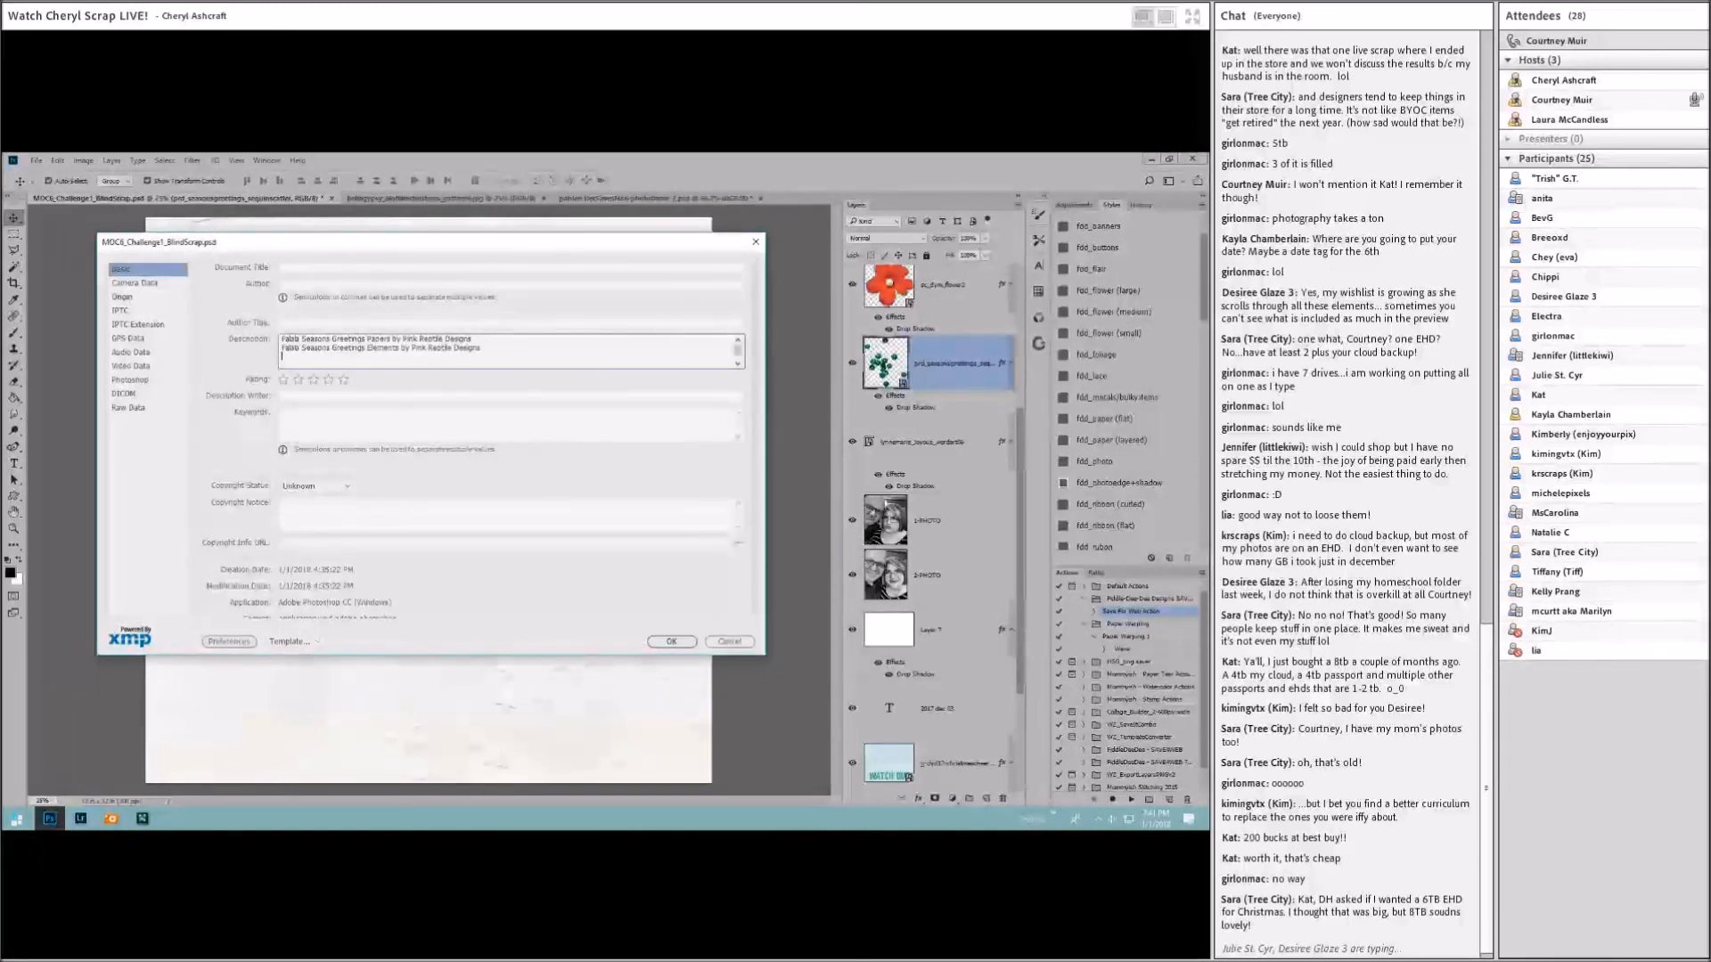
click(671, 641)
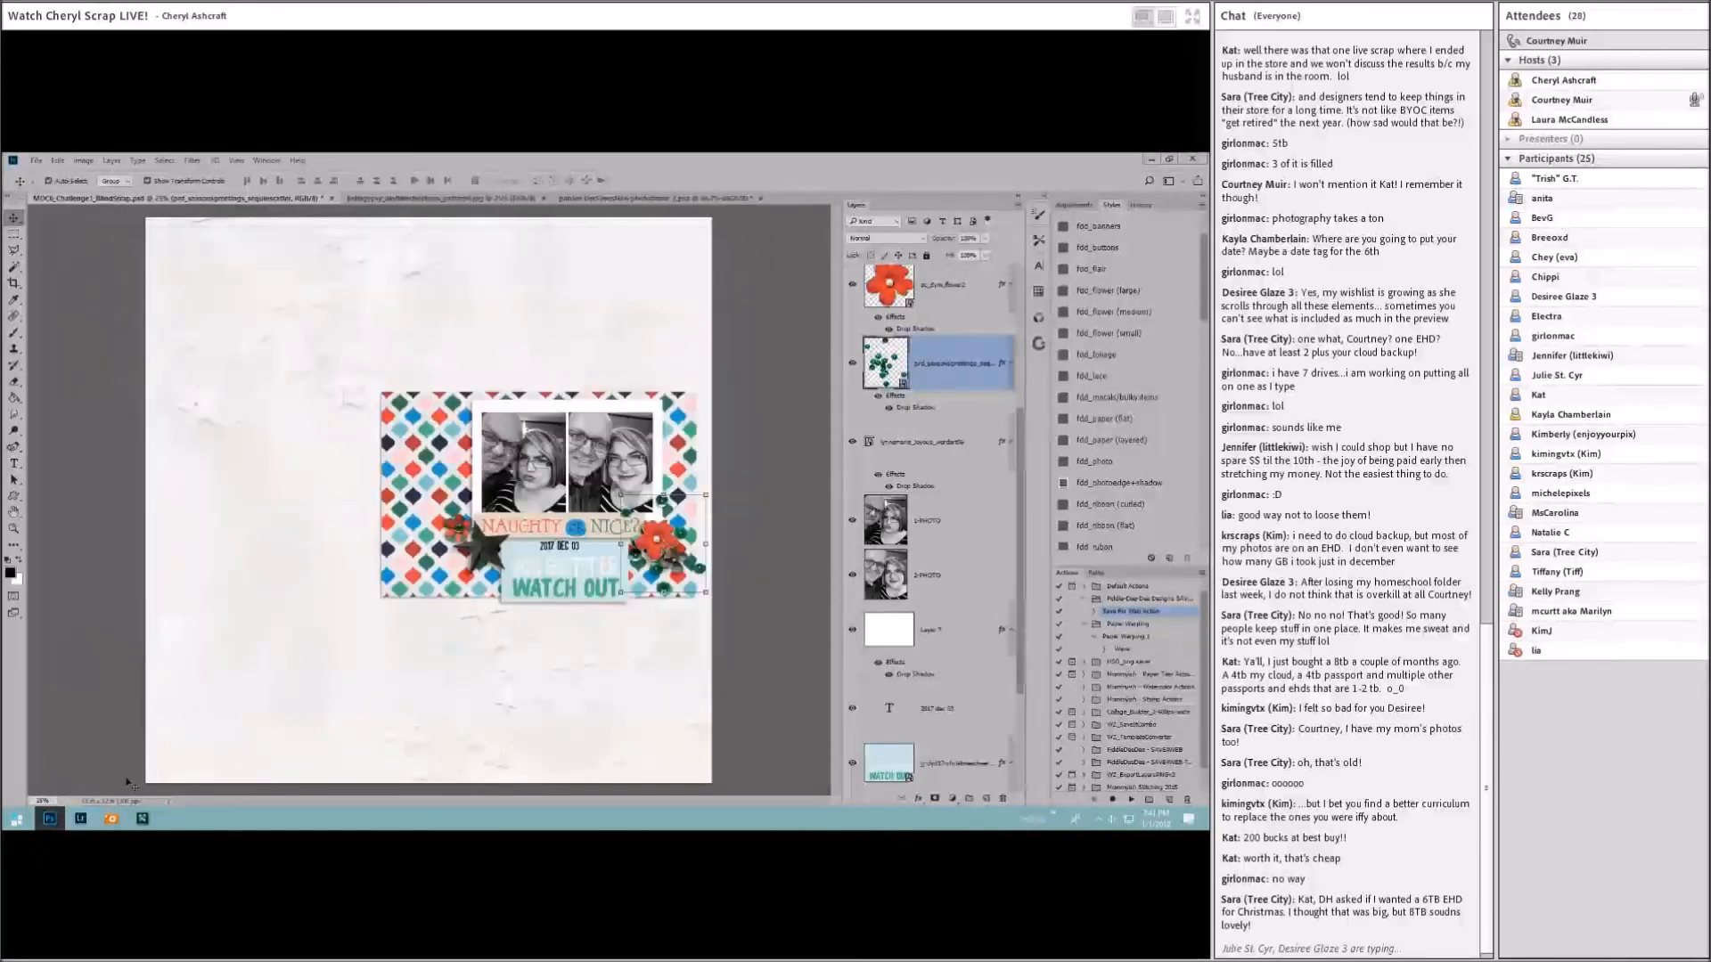
Step: Reopen the file information and add "Document: Your Memories Elements by Sabrina's Creations" as a new line in the description
click(36, 161)
click(83, 467)
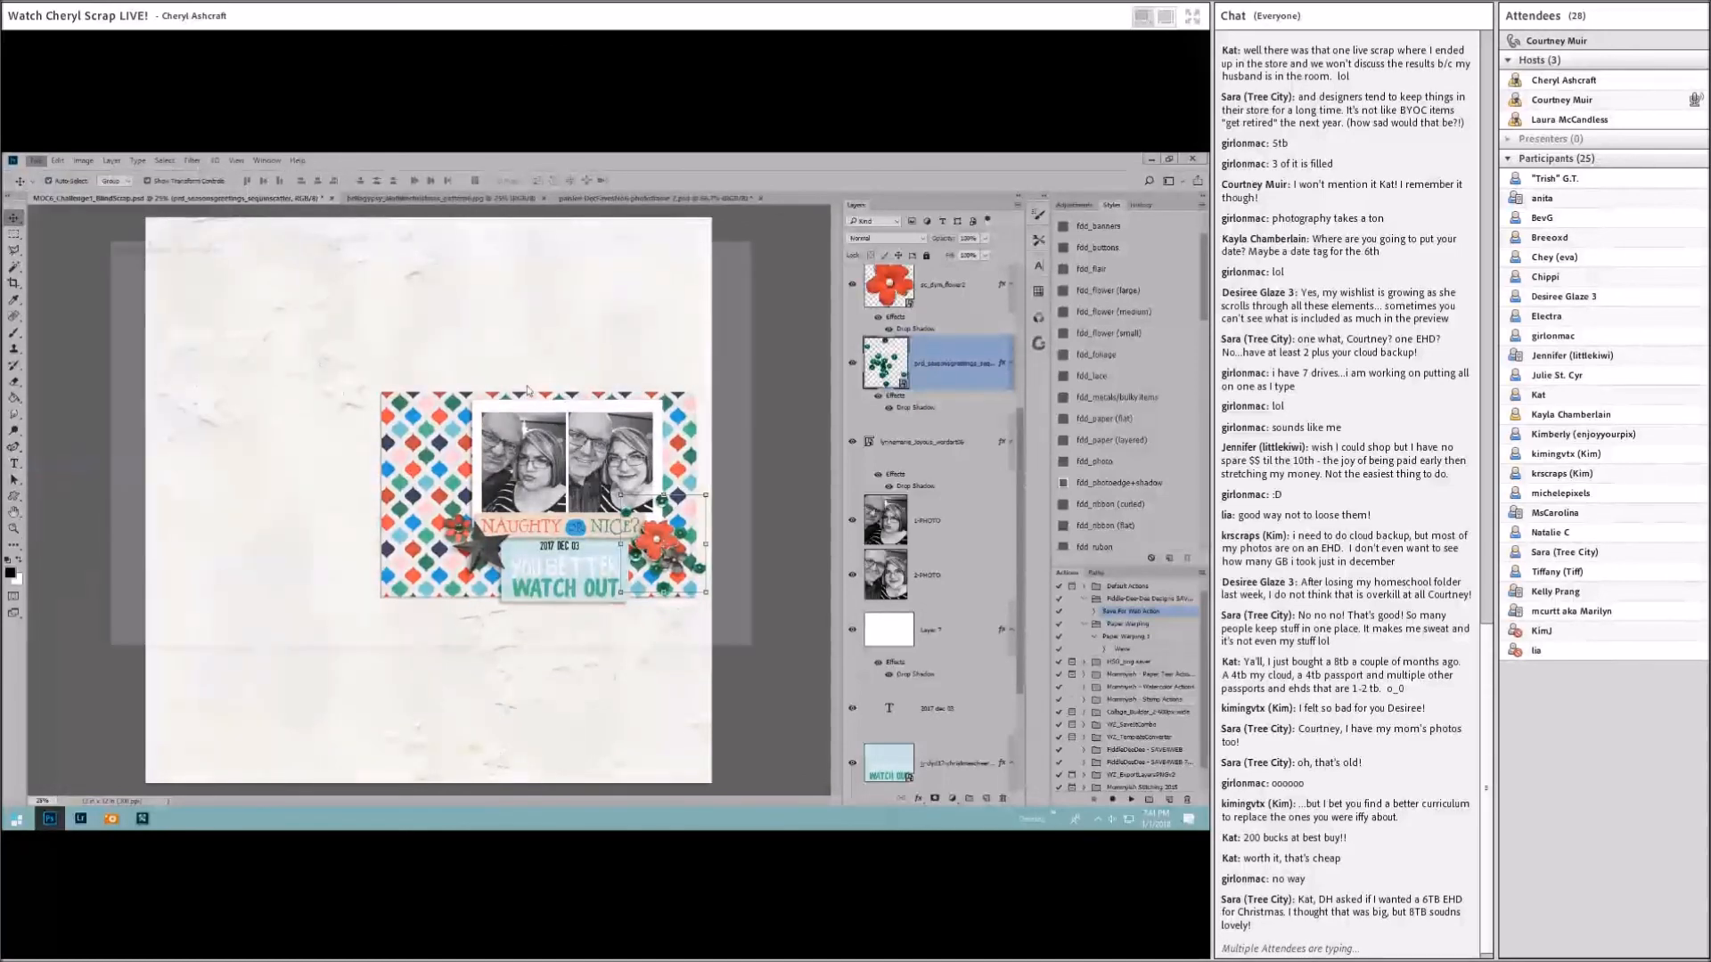
text(Document: Your Merr)
text(ories Elements by Sabrina's)
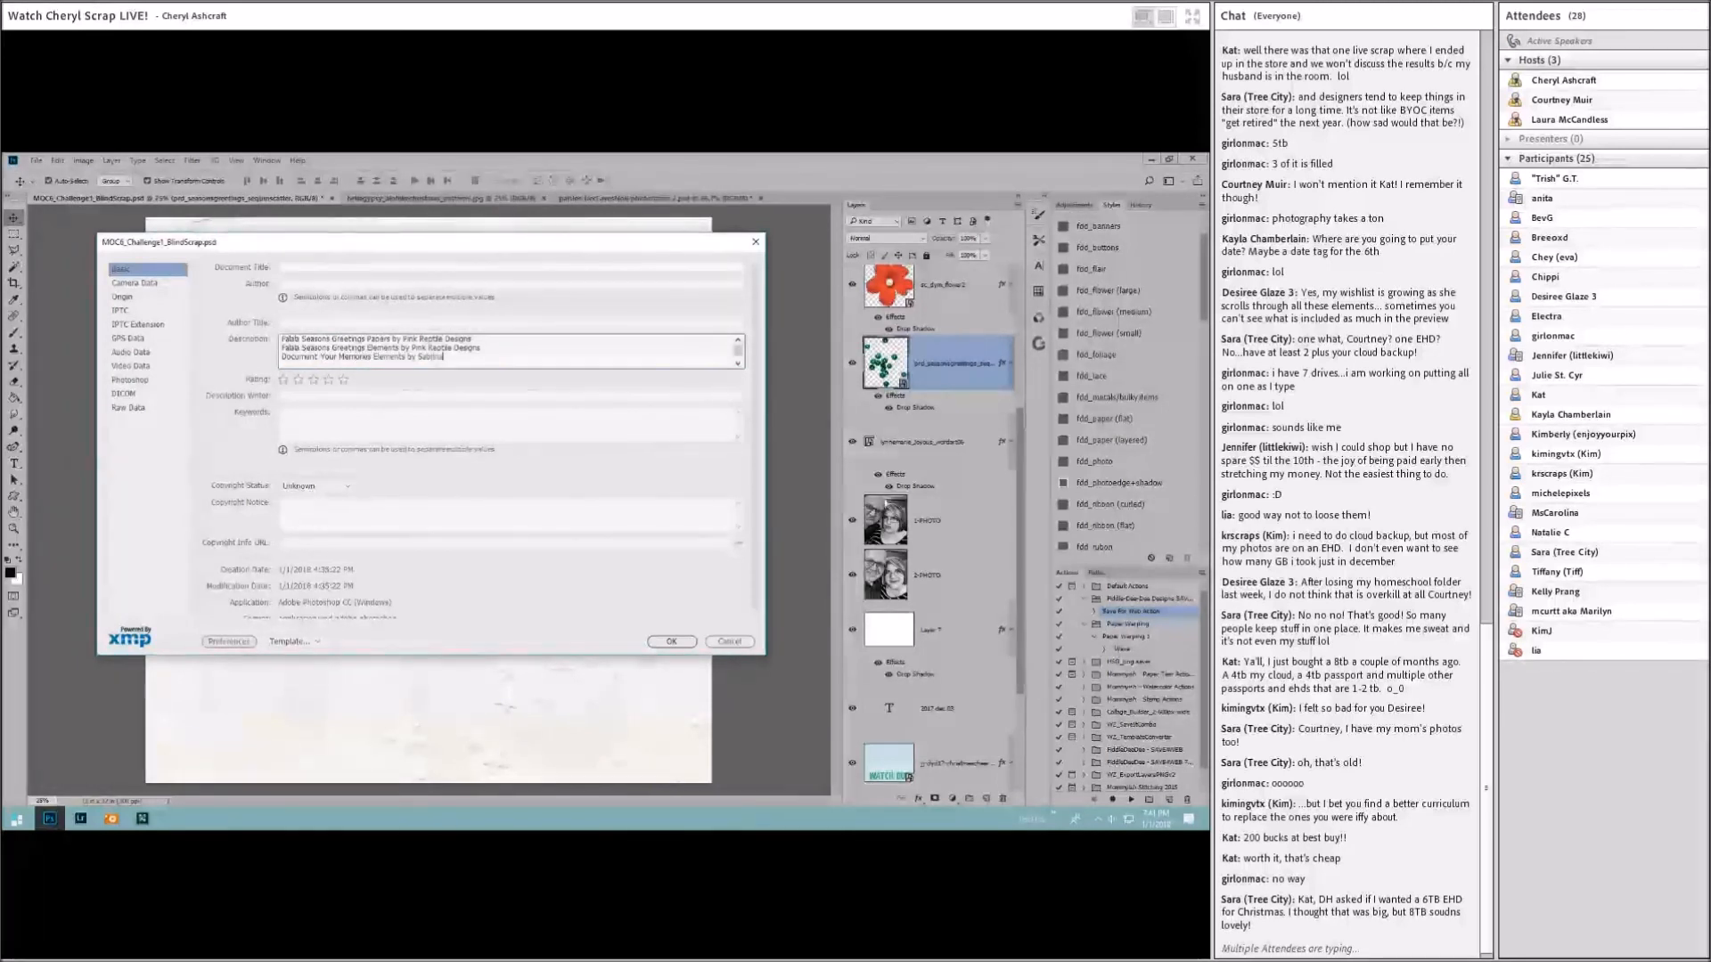
text( Creations)
key(Return)
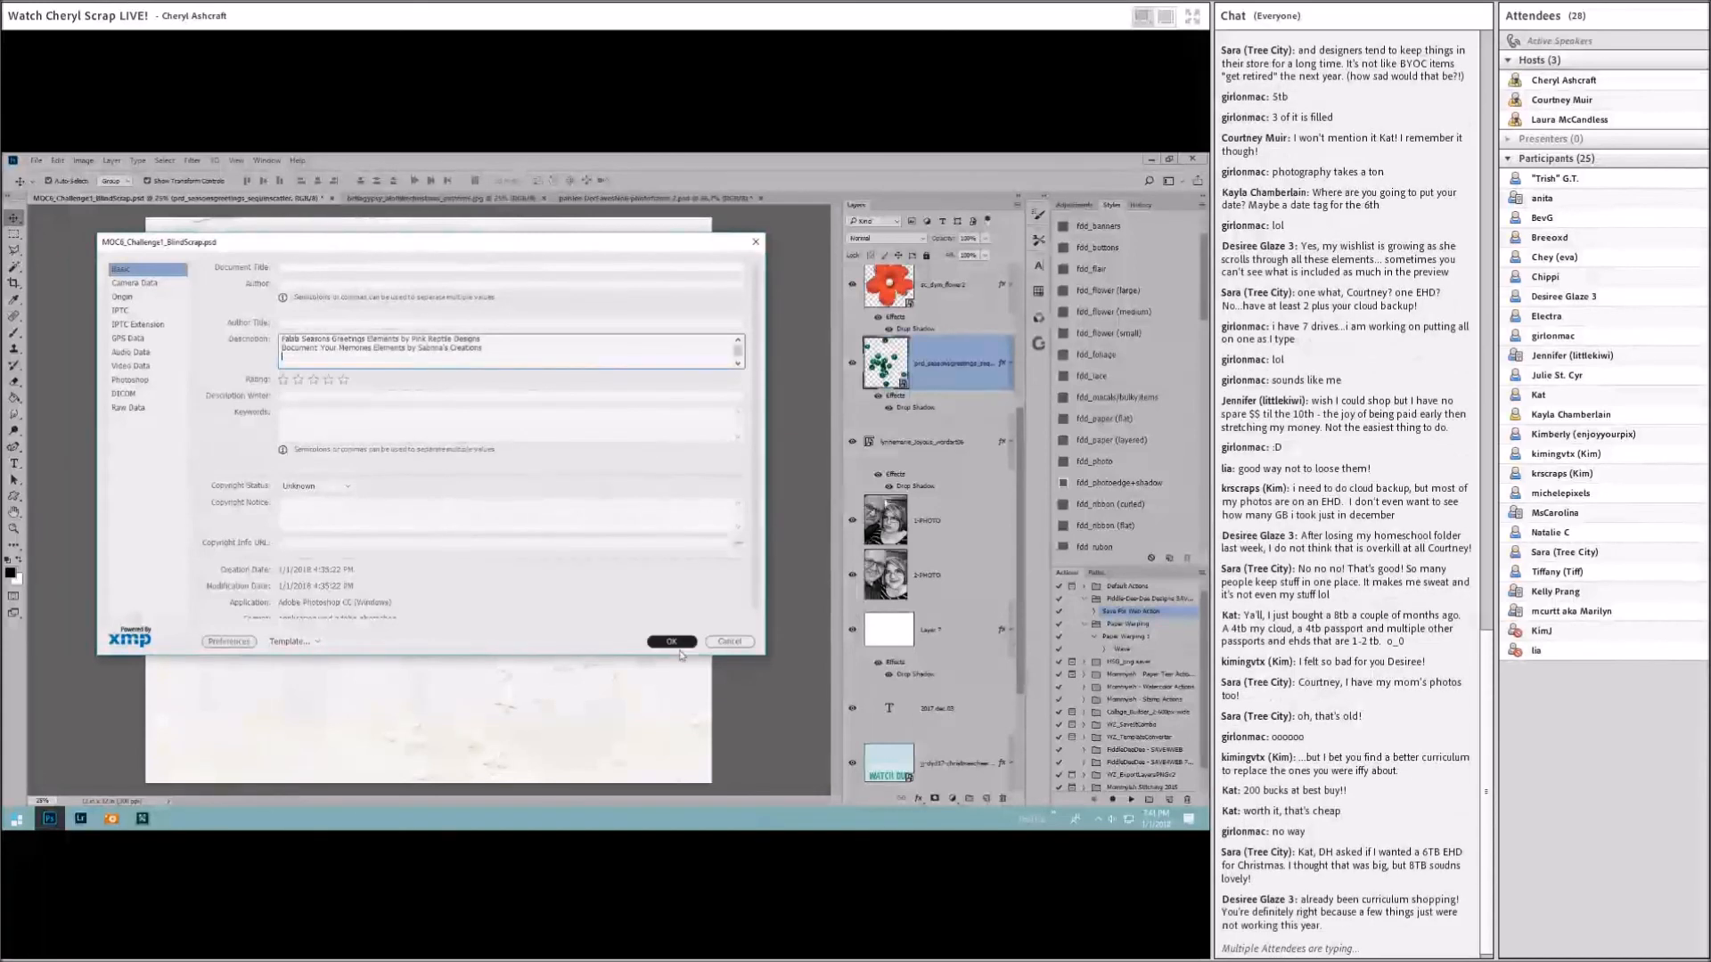
Step: Add a "Joyous Elements by" credit line with the designer's name to the description and save the file information
text(ys)
text(us Elements by)
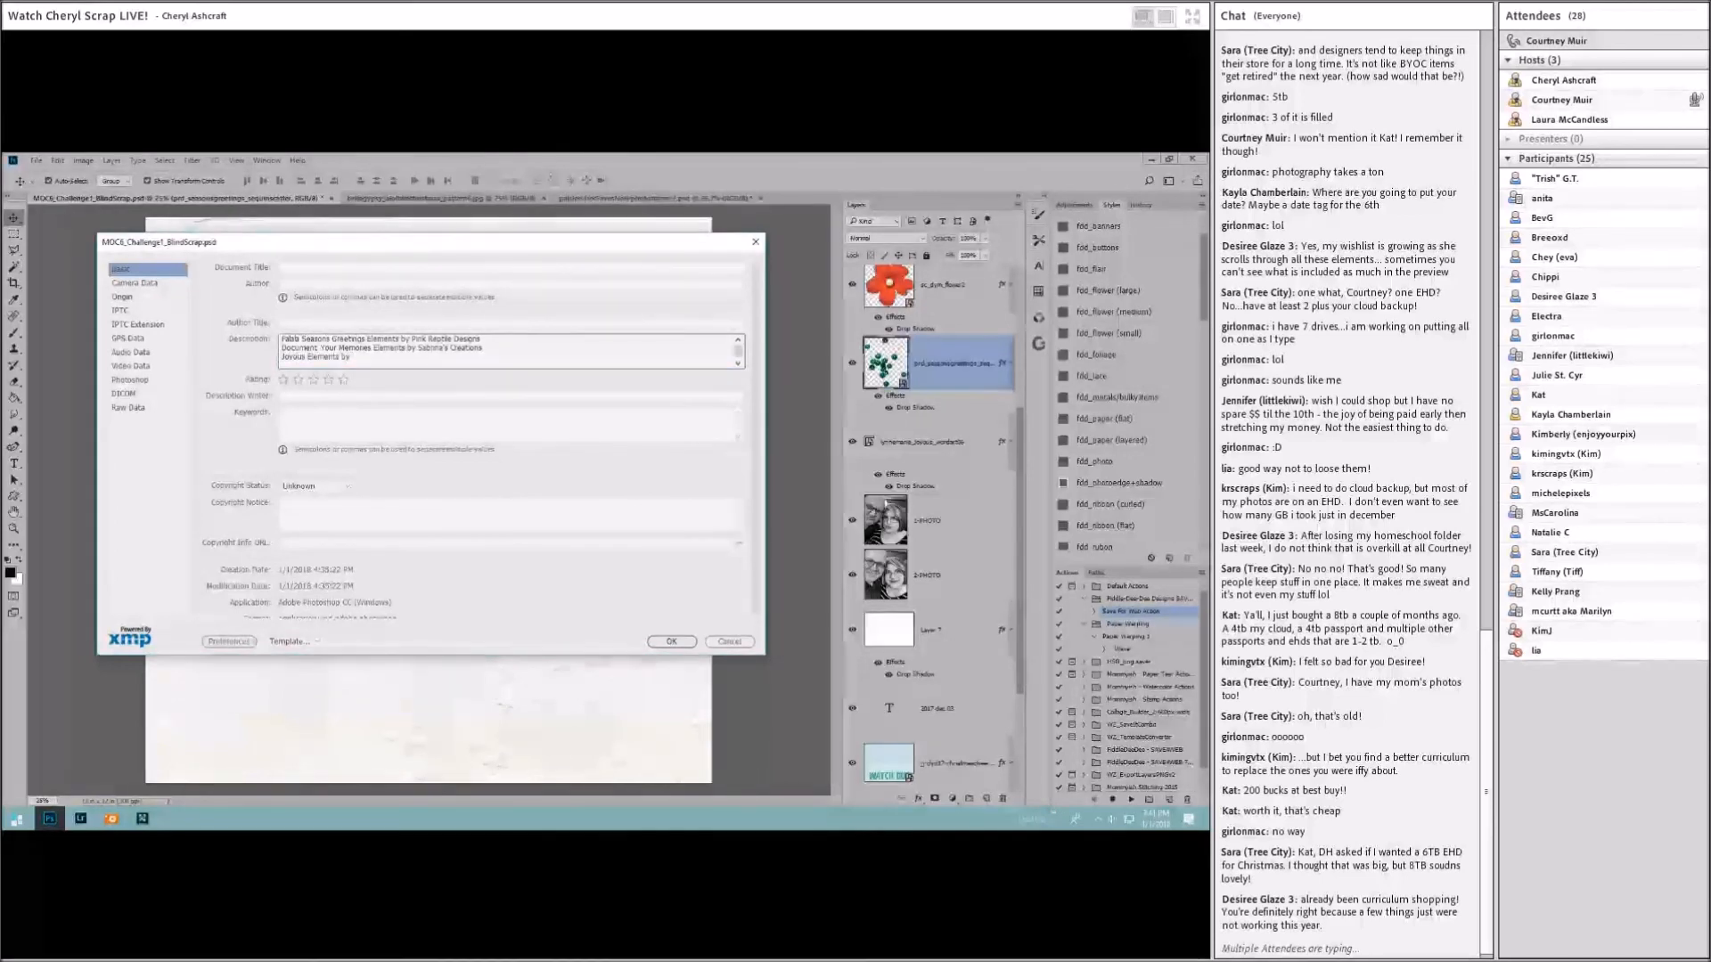
text( Lynnie-Marie)
key(Return)
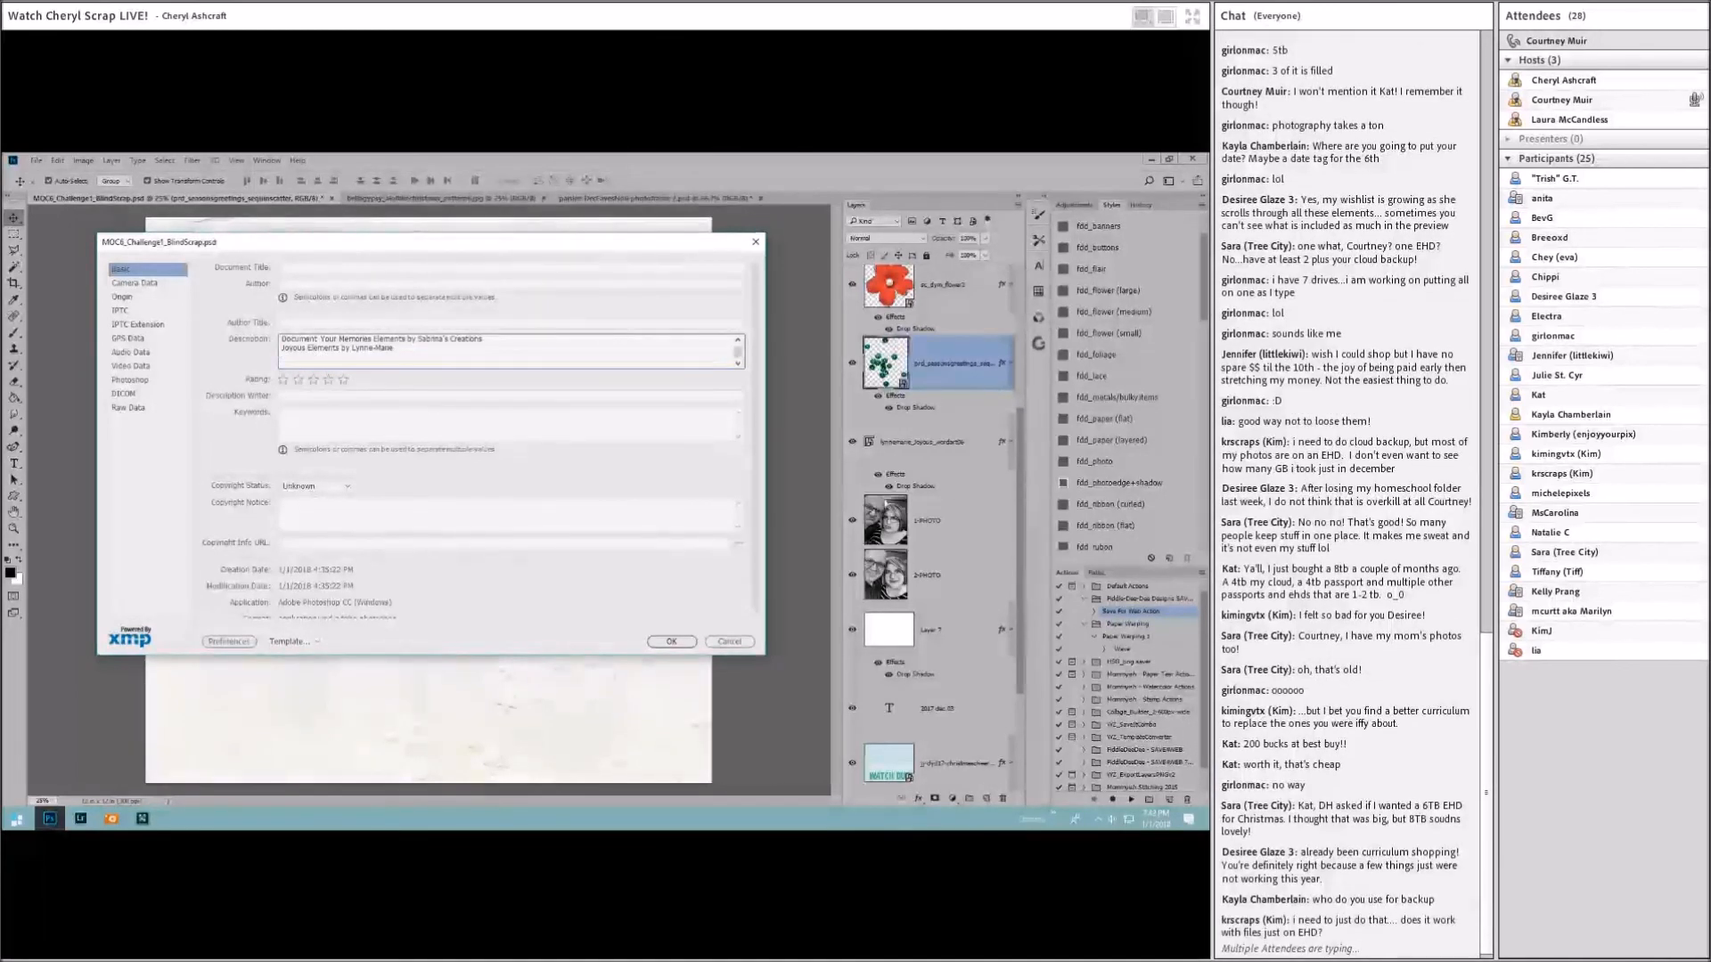
click(671, 641)
scroll(974, 363, up, 3)
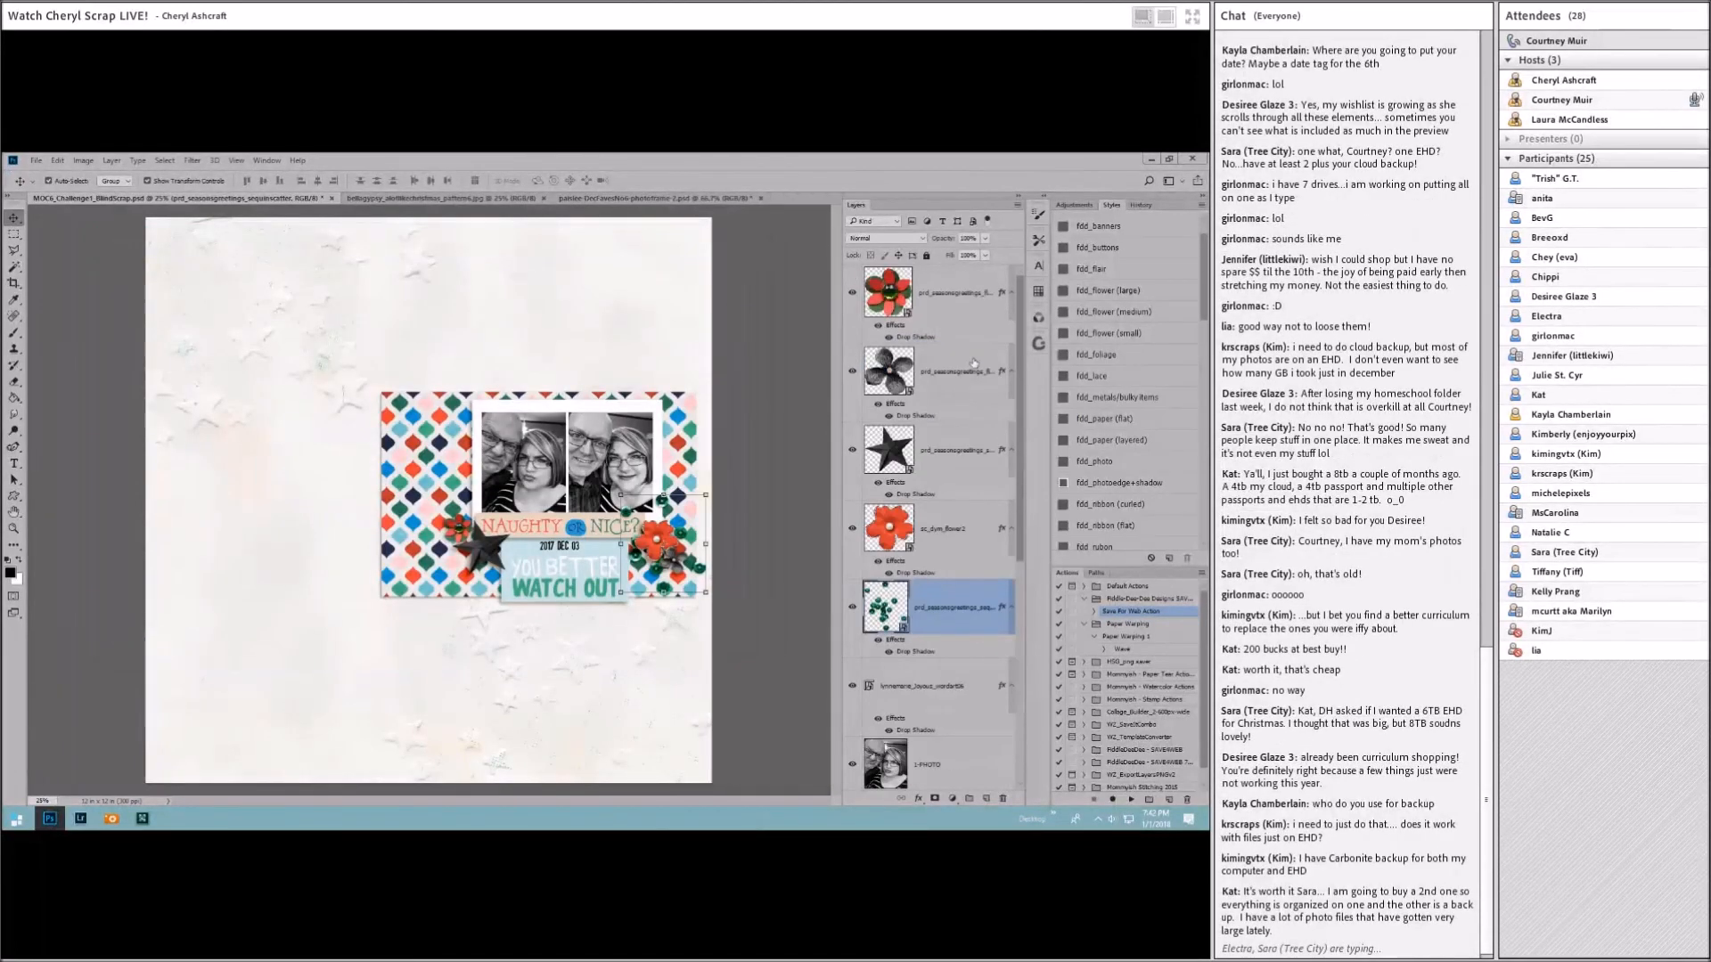
Step: Select the patterned paper layer and save the layout under its existing file name as a layered Photoshop file in LAYOUTS IN PROGRESS
scroll(960, 481, down, 5)
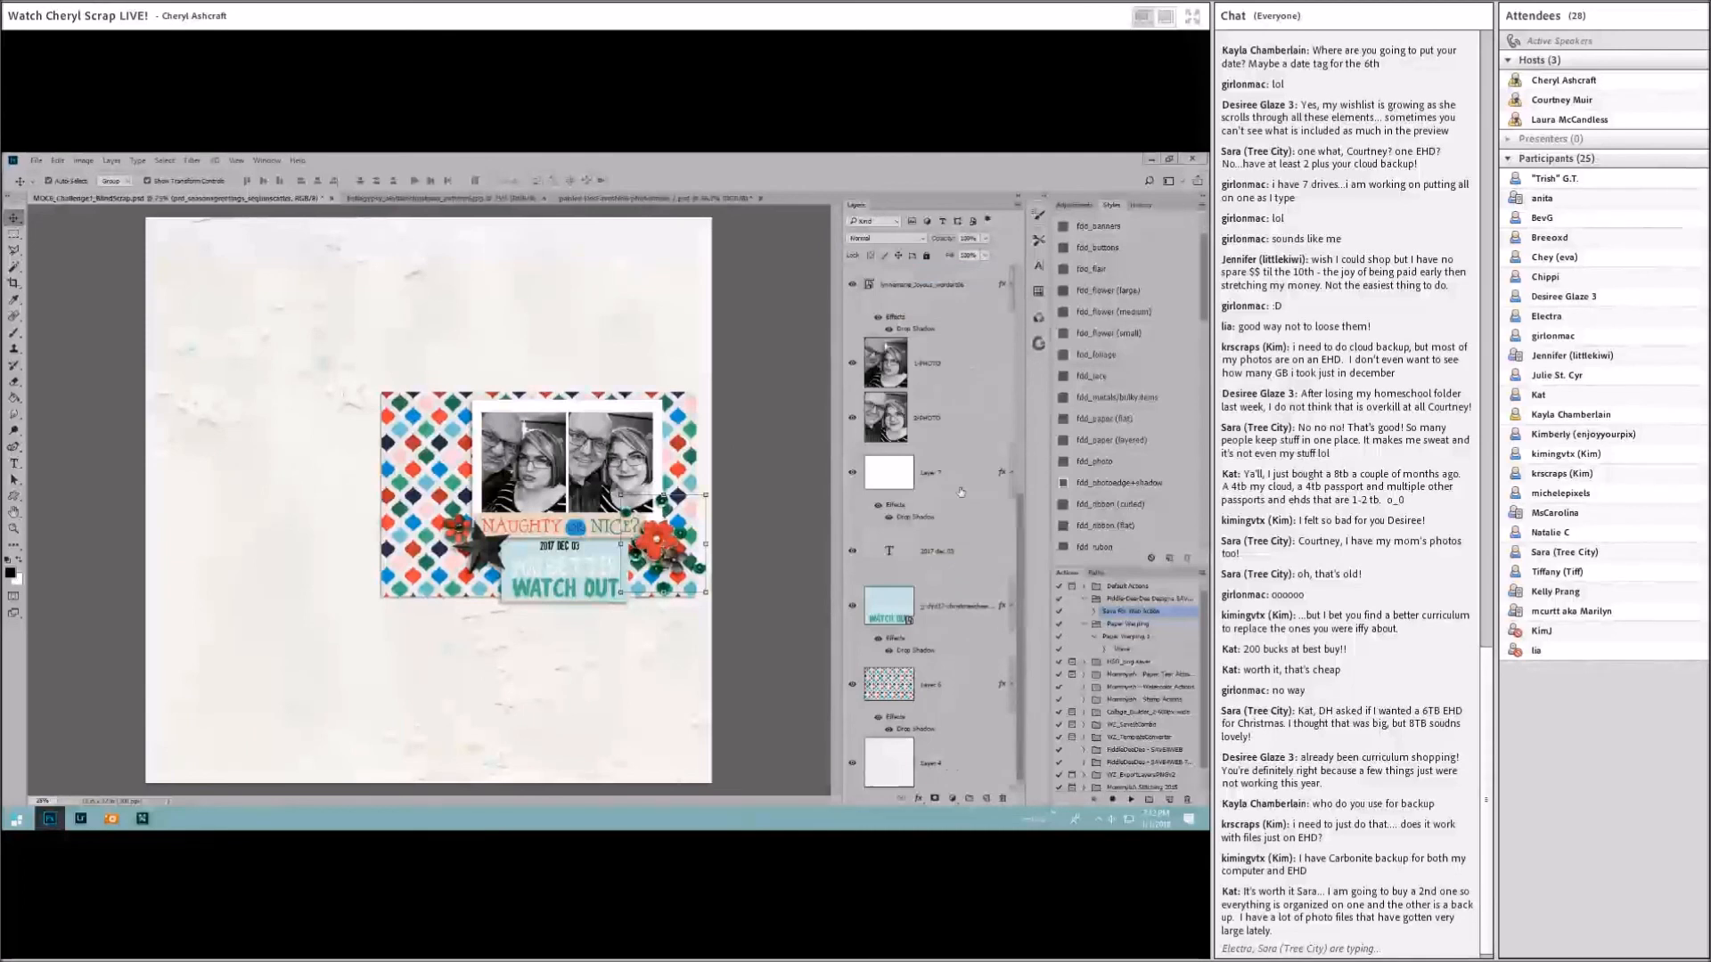
click(436, 416)
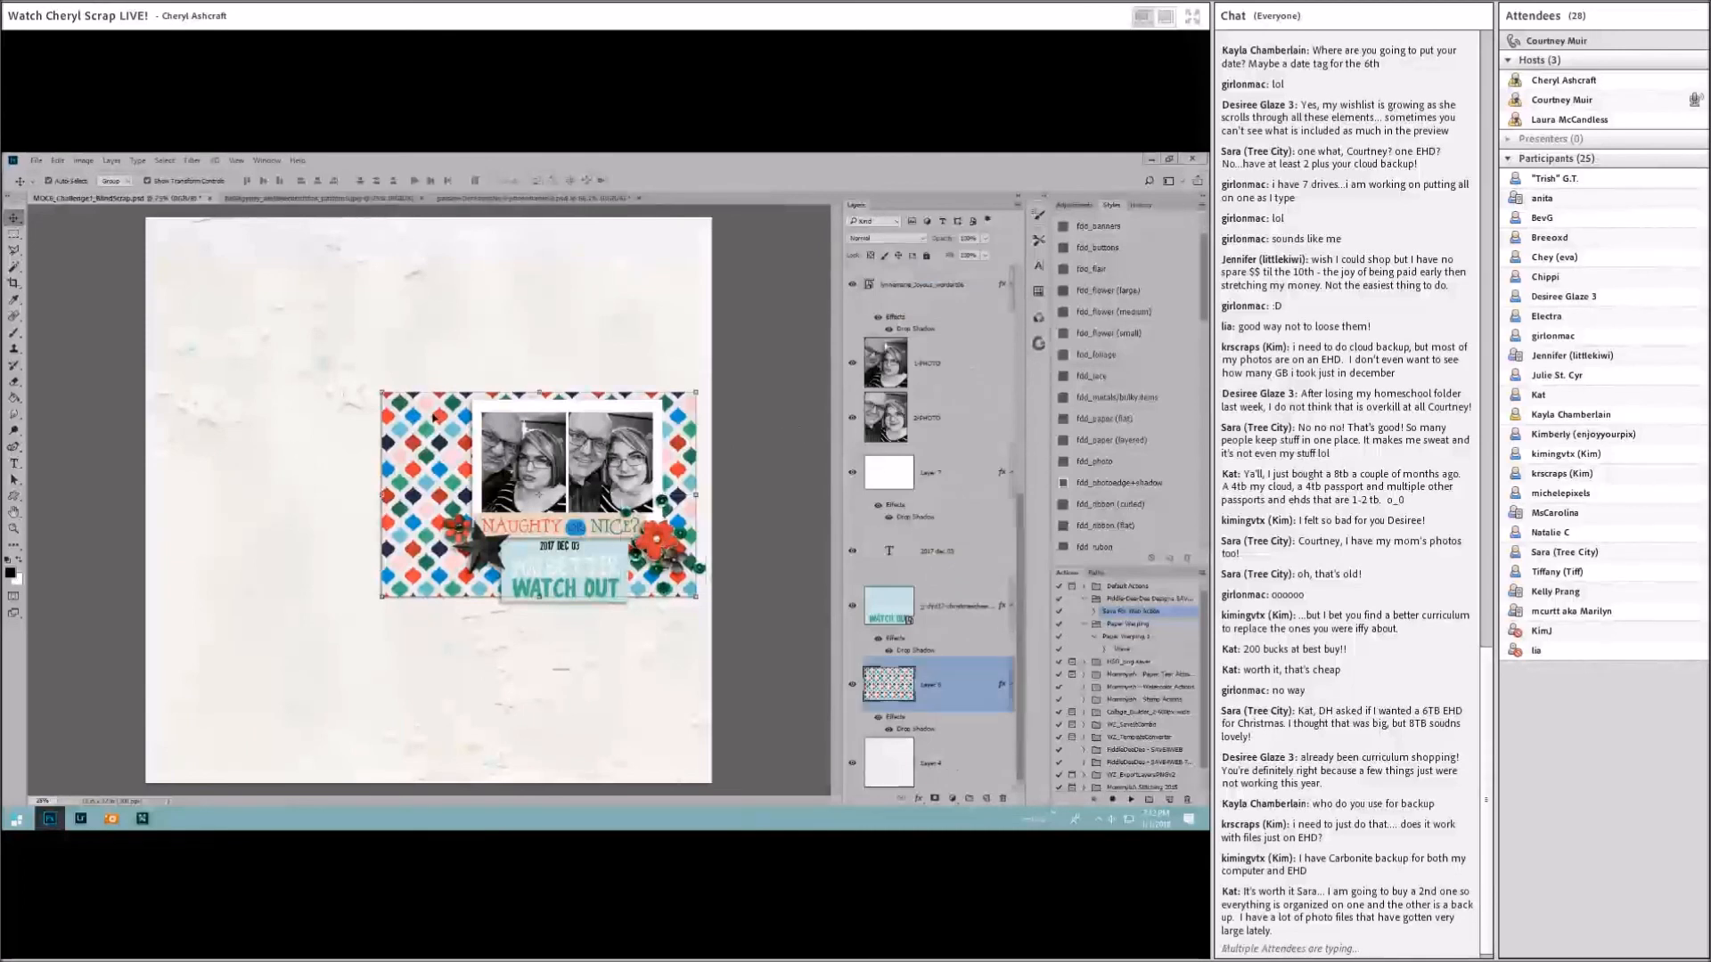
click(28, 161)
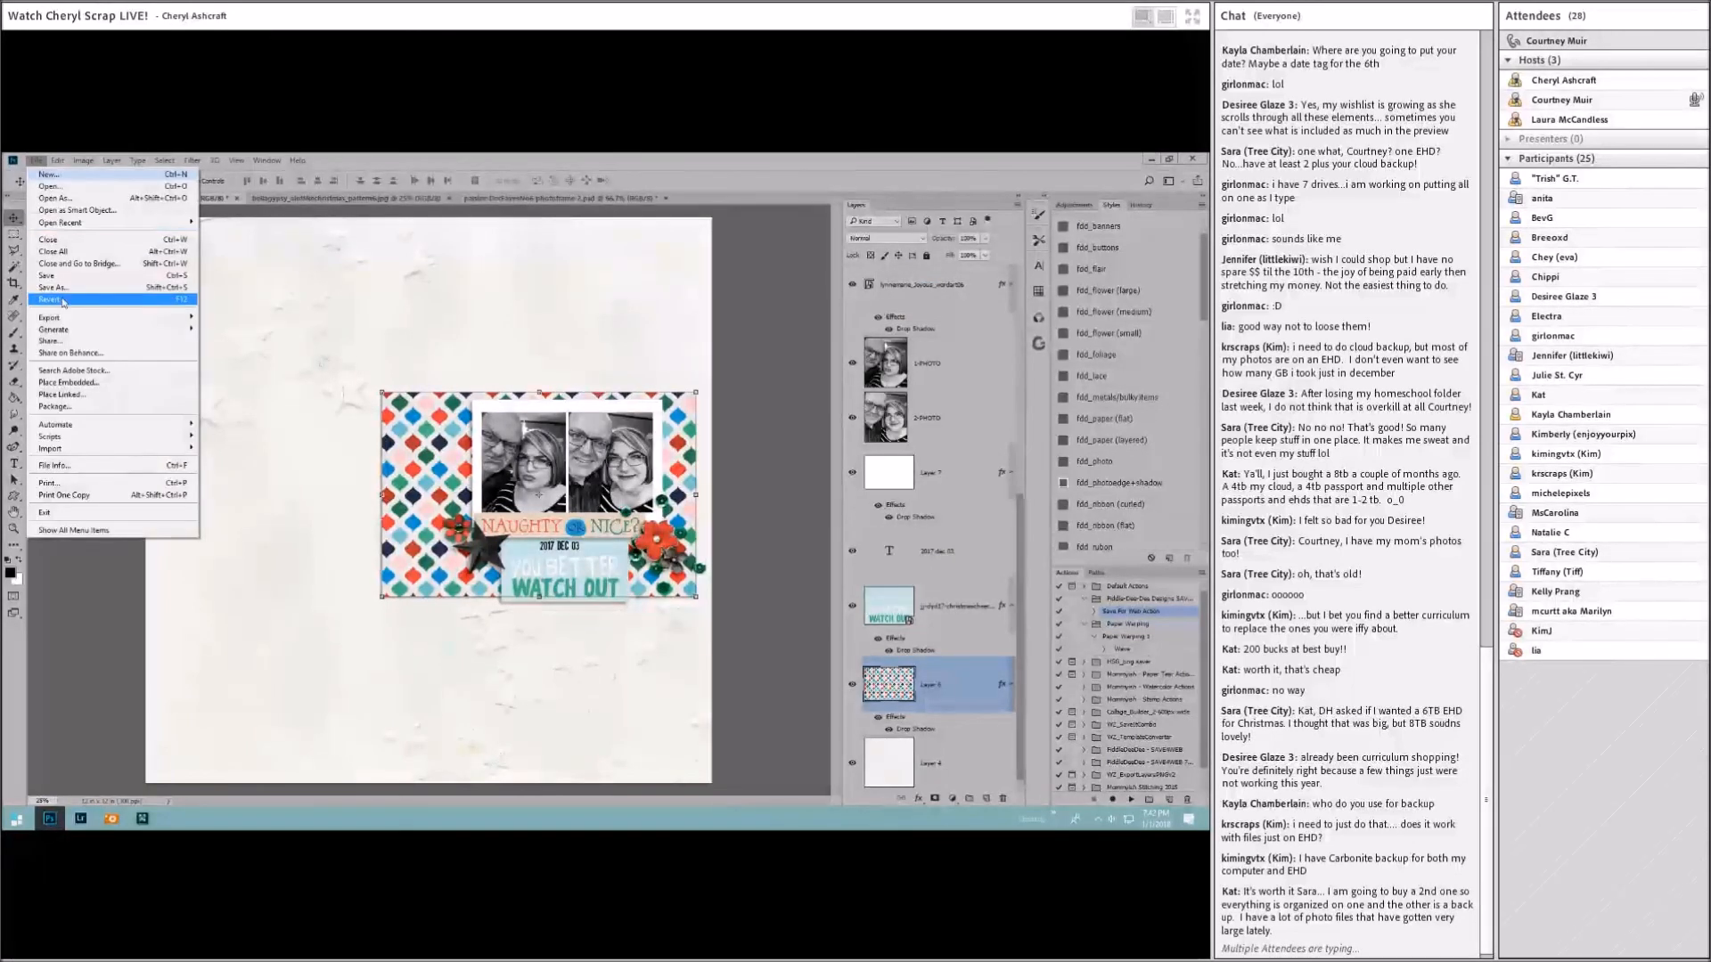
key(Escape)
key(ctrl+shift+s)
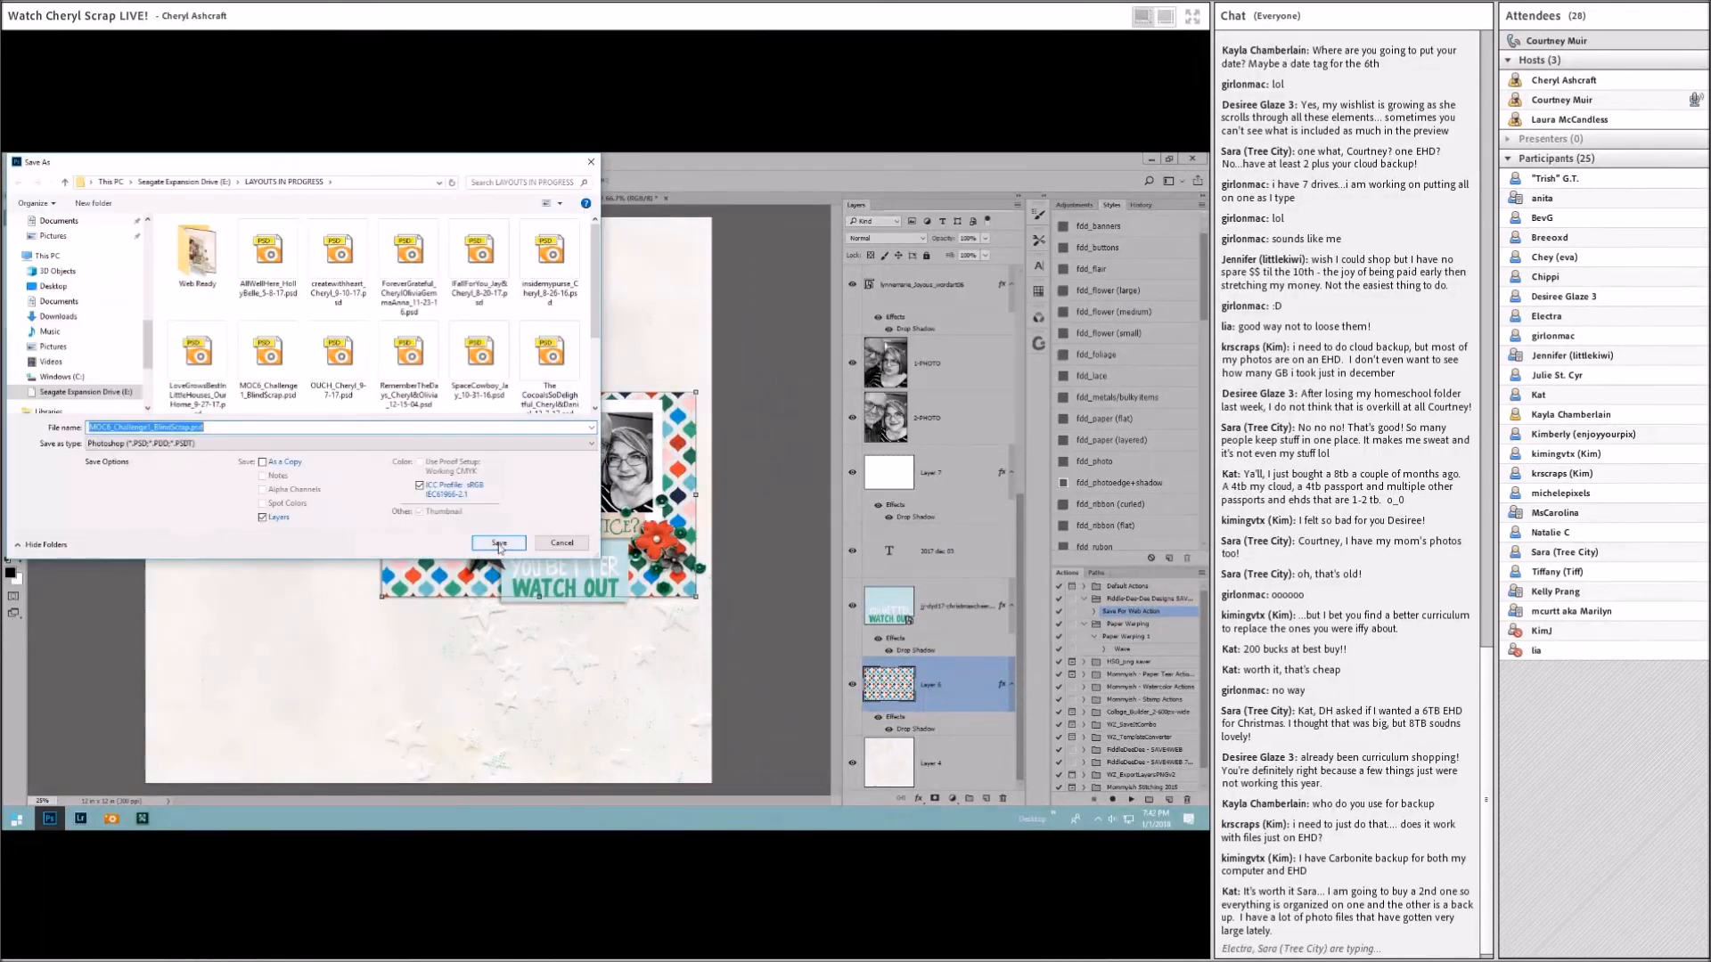
click(499, 543)
click(634, 491)
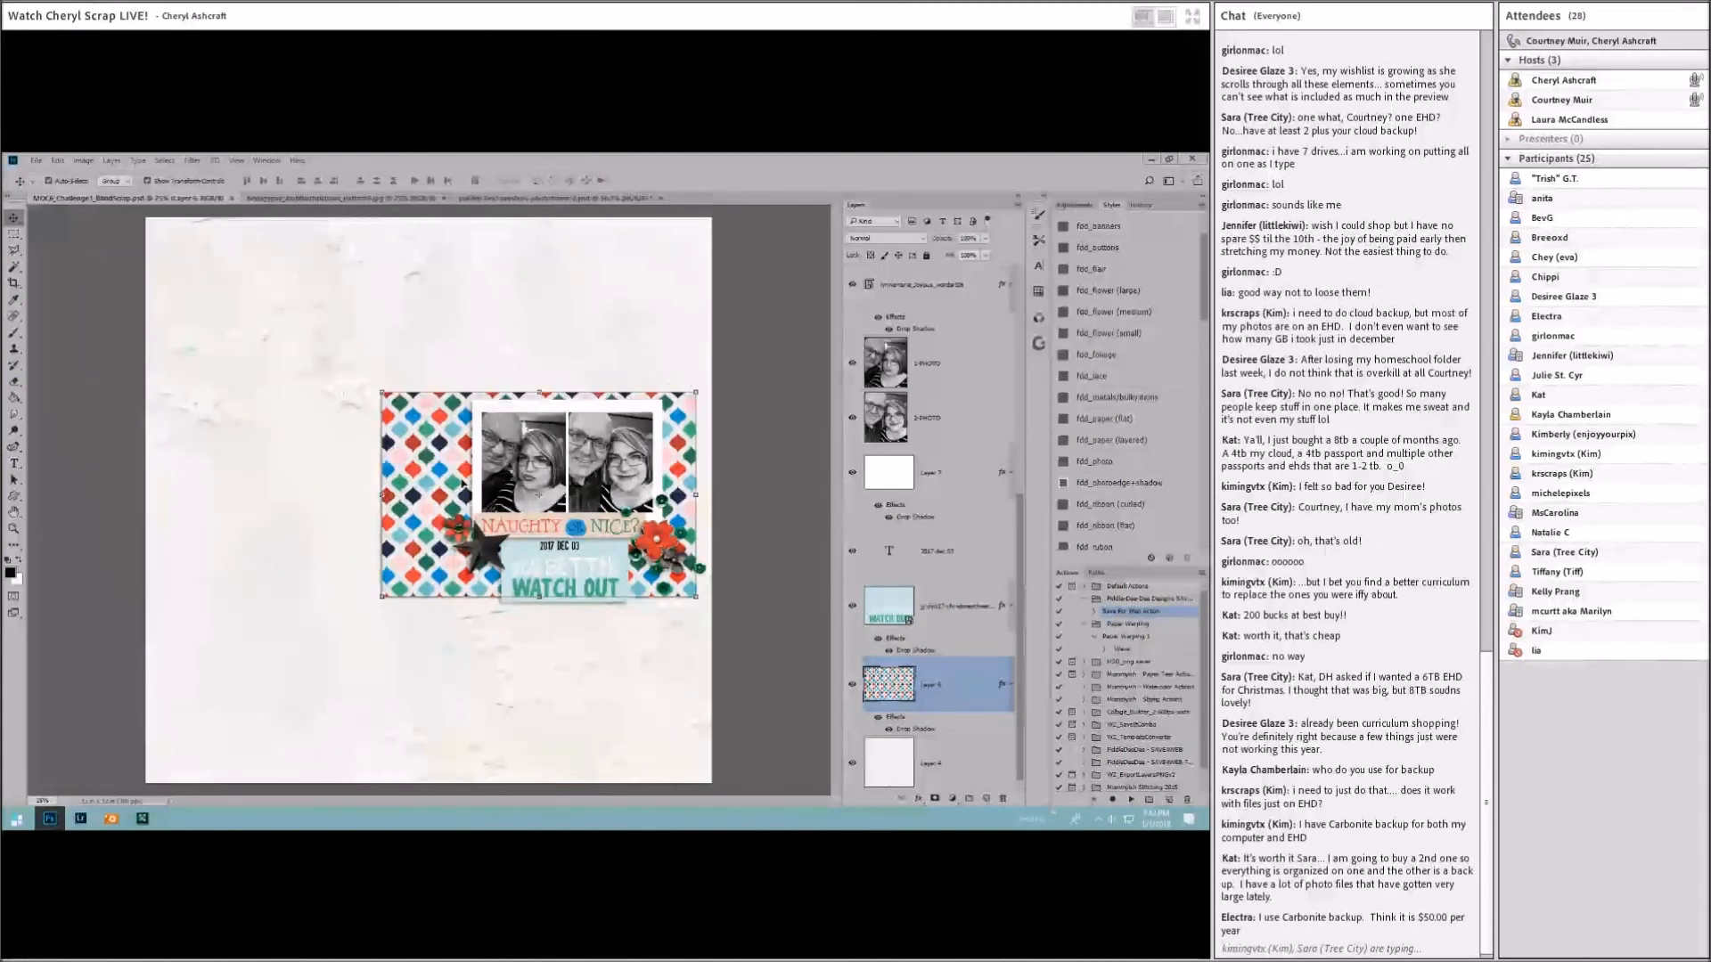
click(112, 818)
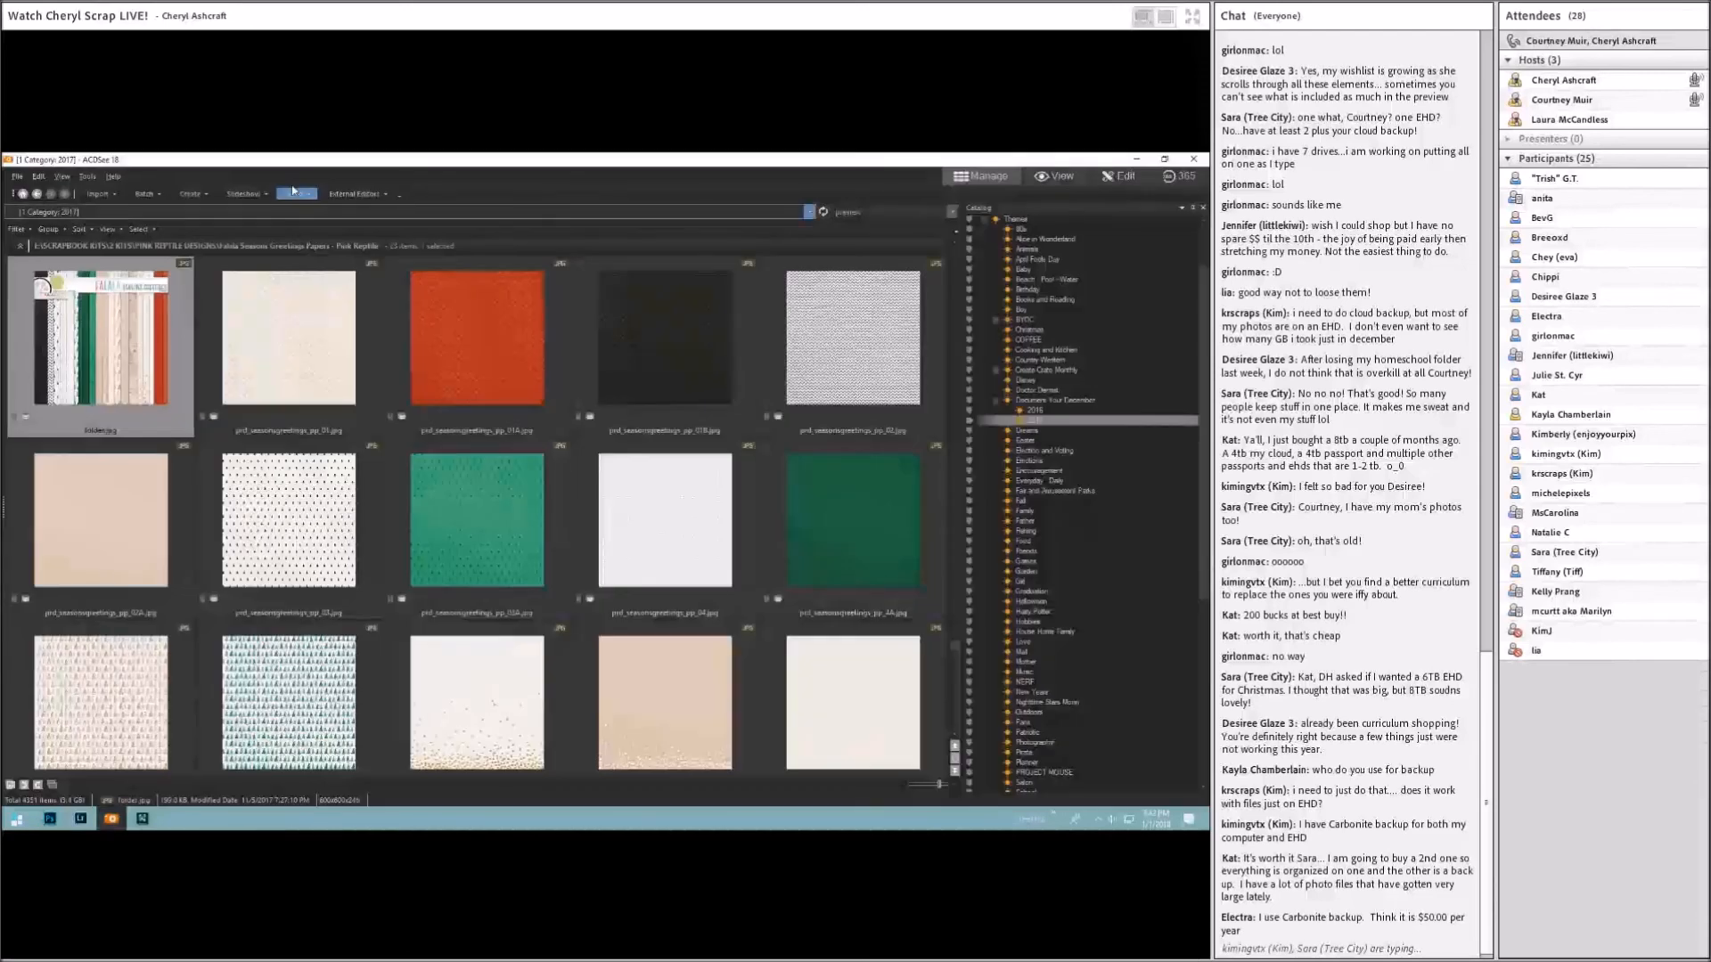
drag(315, 163, 3, 167)
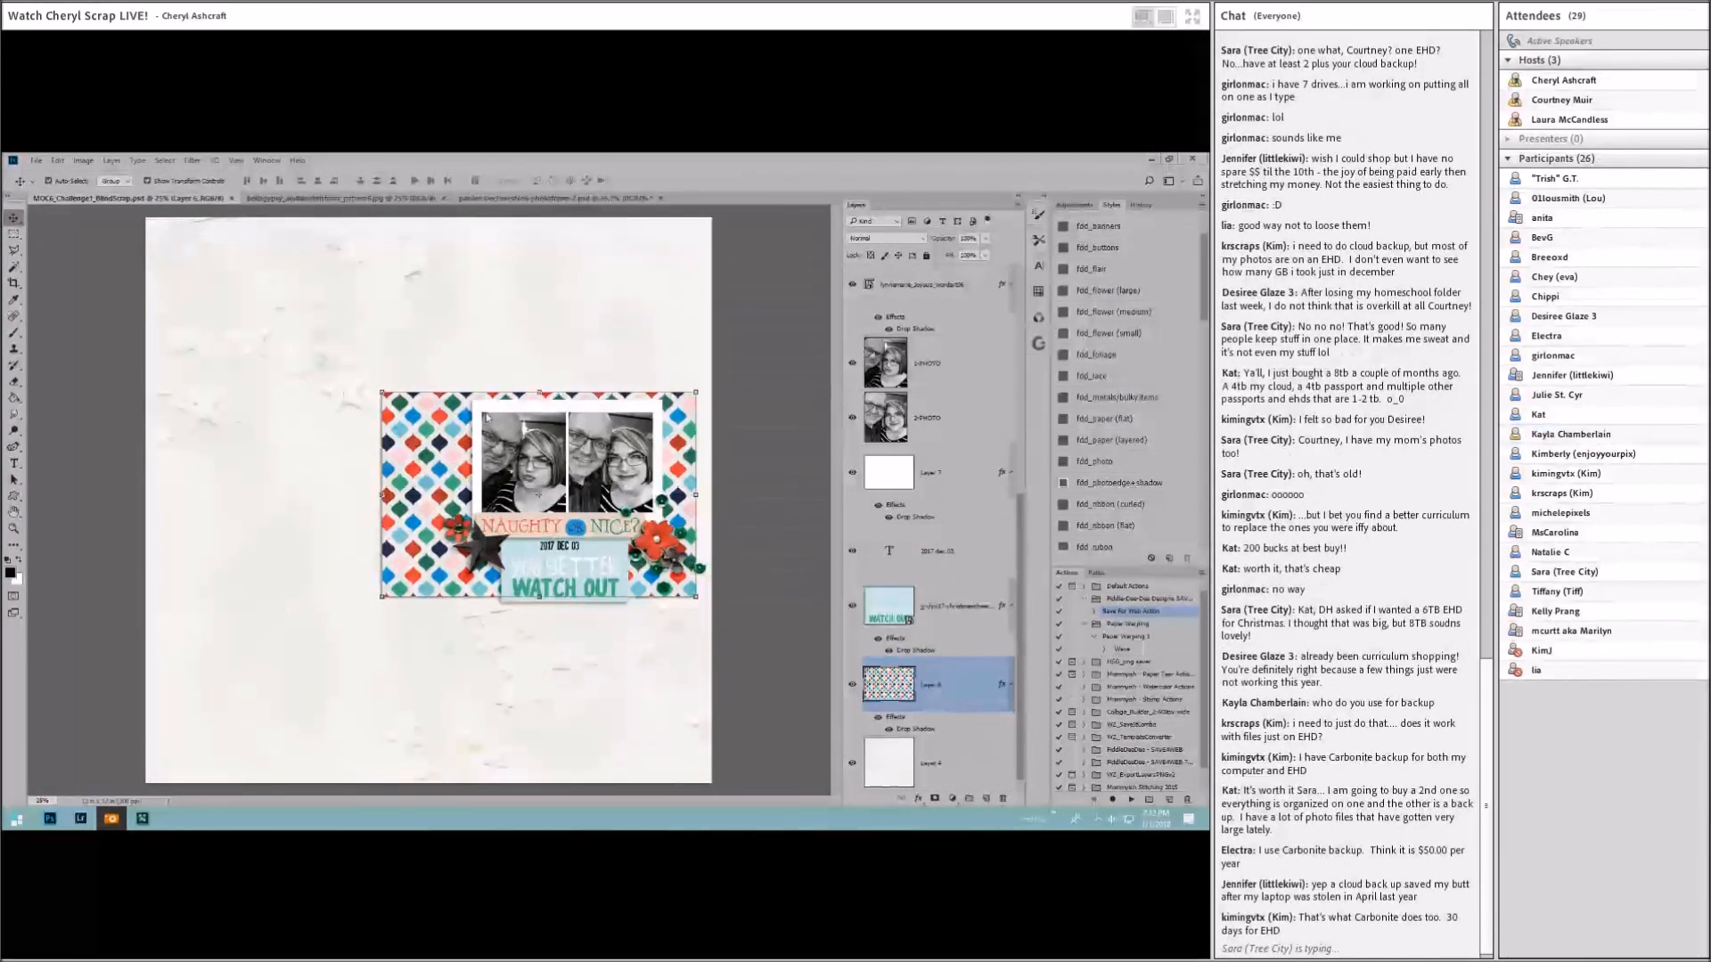
click(278, 451)
click(737, 318)
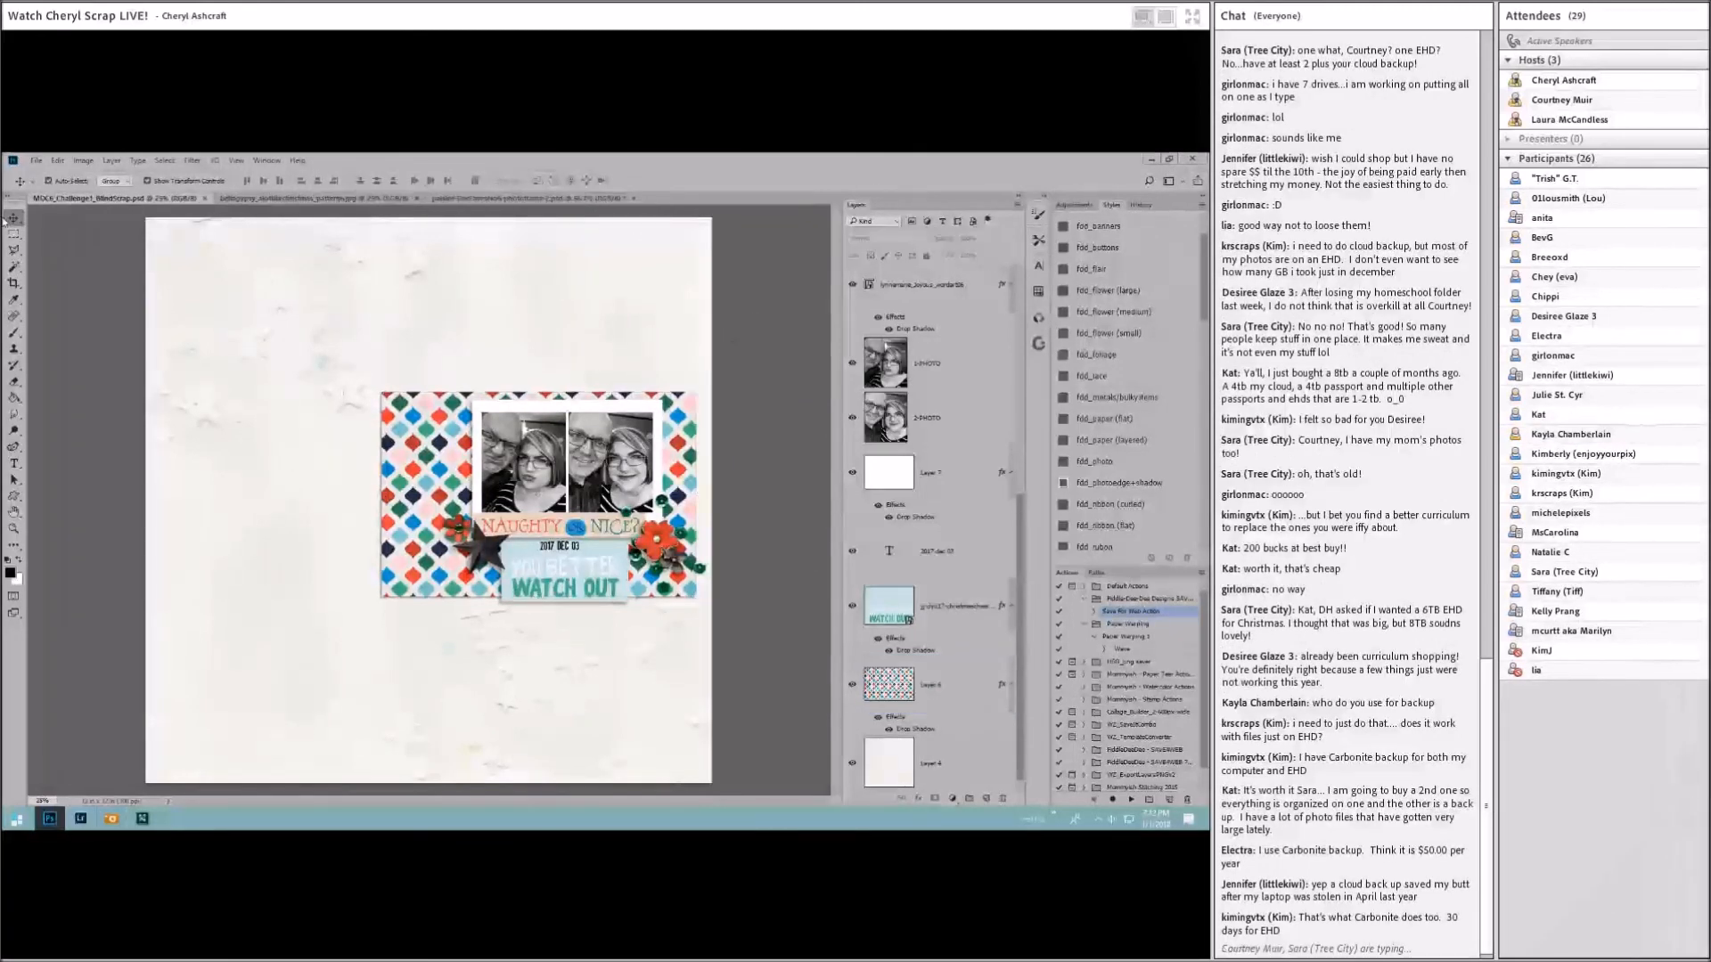
Step: Save the layout under a new name made of "NaughtyorNice_", the couple's first names and "_12-3-17"
click(36, 160)
click(56, 289)
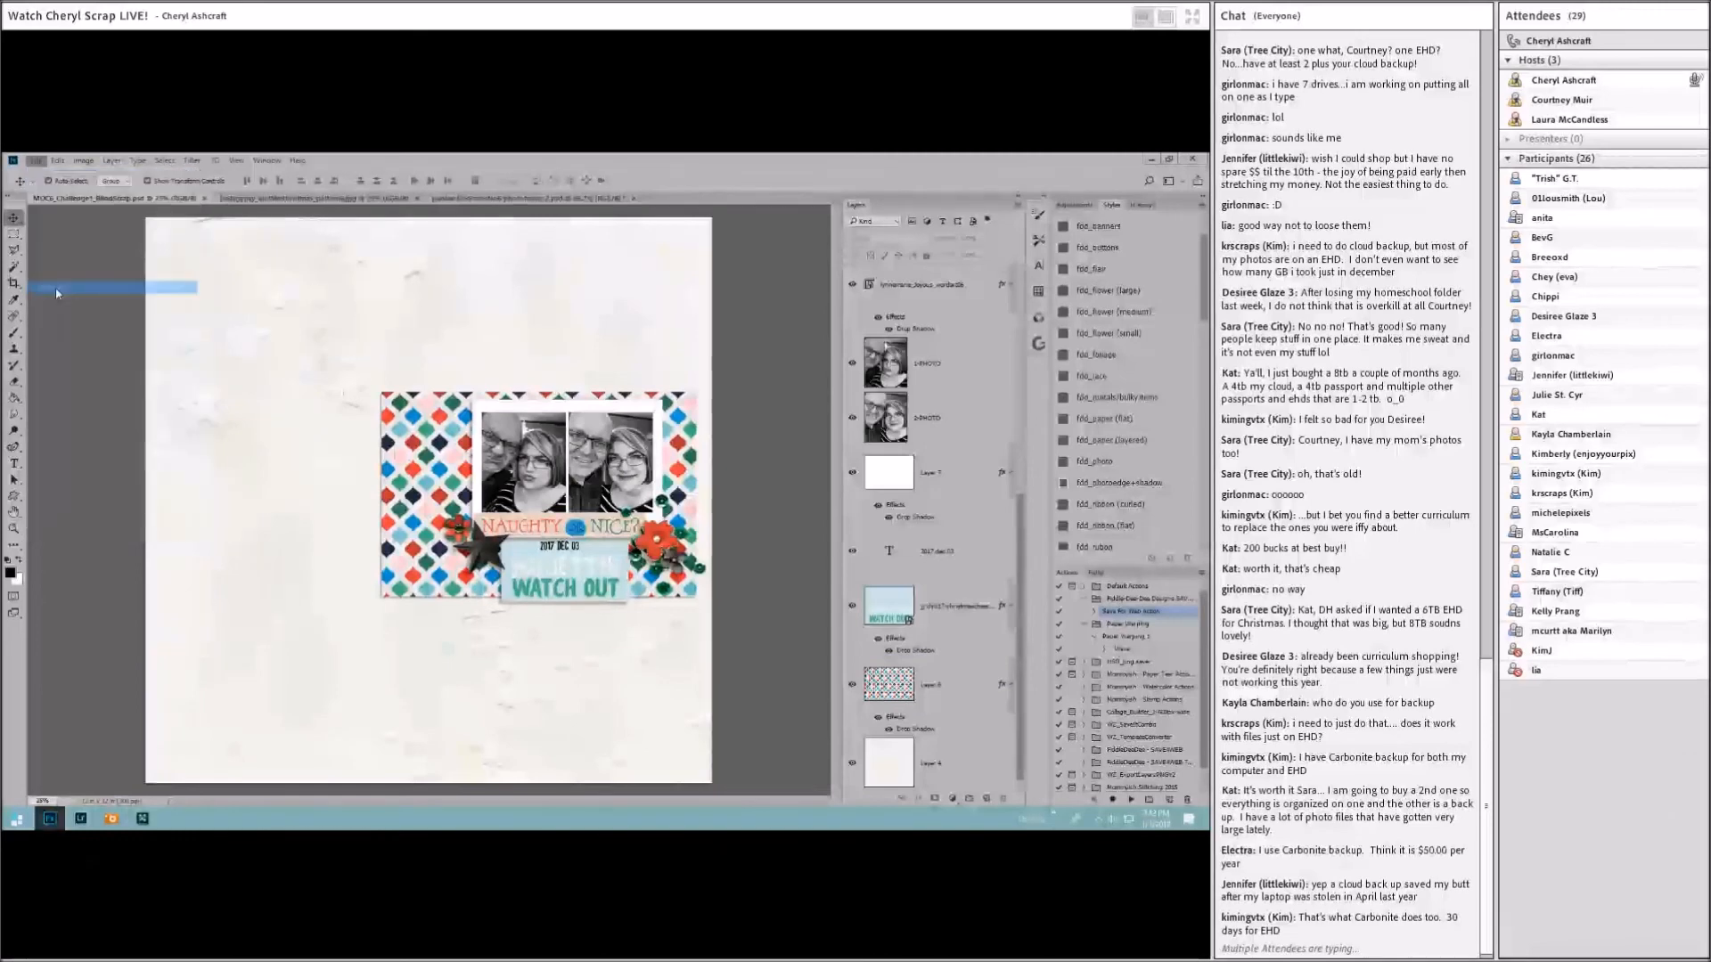
click(184, 428)
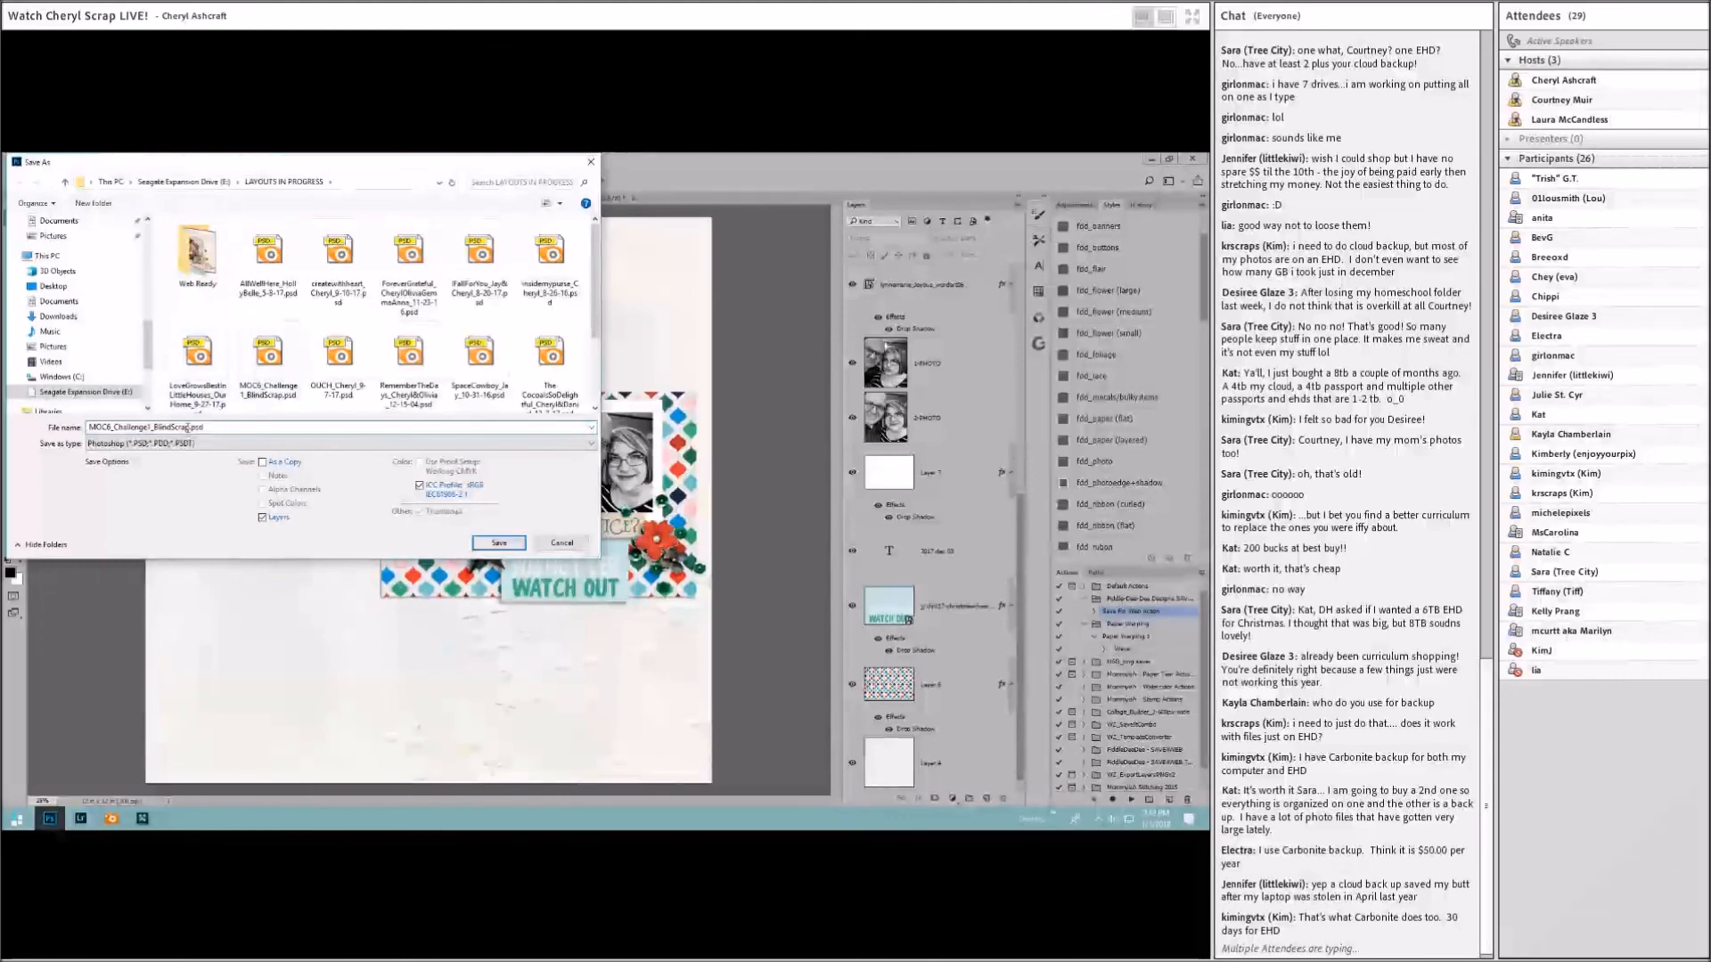
drag(186, 428, 89, 427)
text(Naughty)
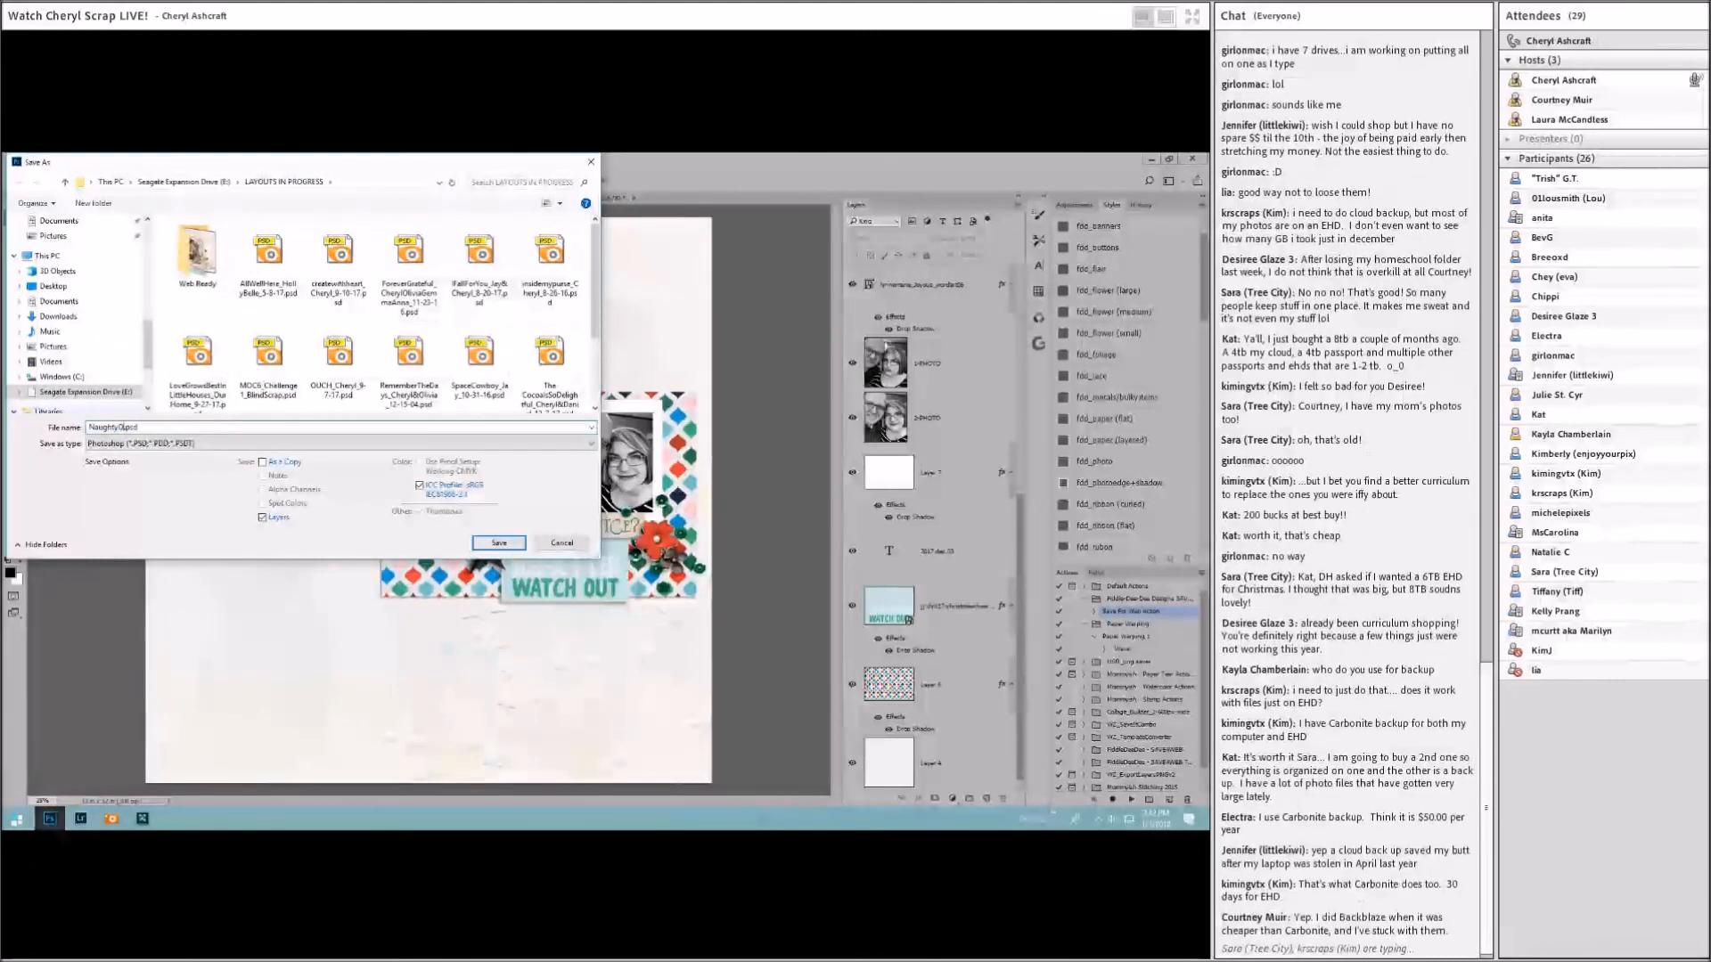
text(or)
text(Nice_Jay&Cheryl)
text(_12-3)
text(-17)
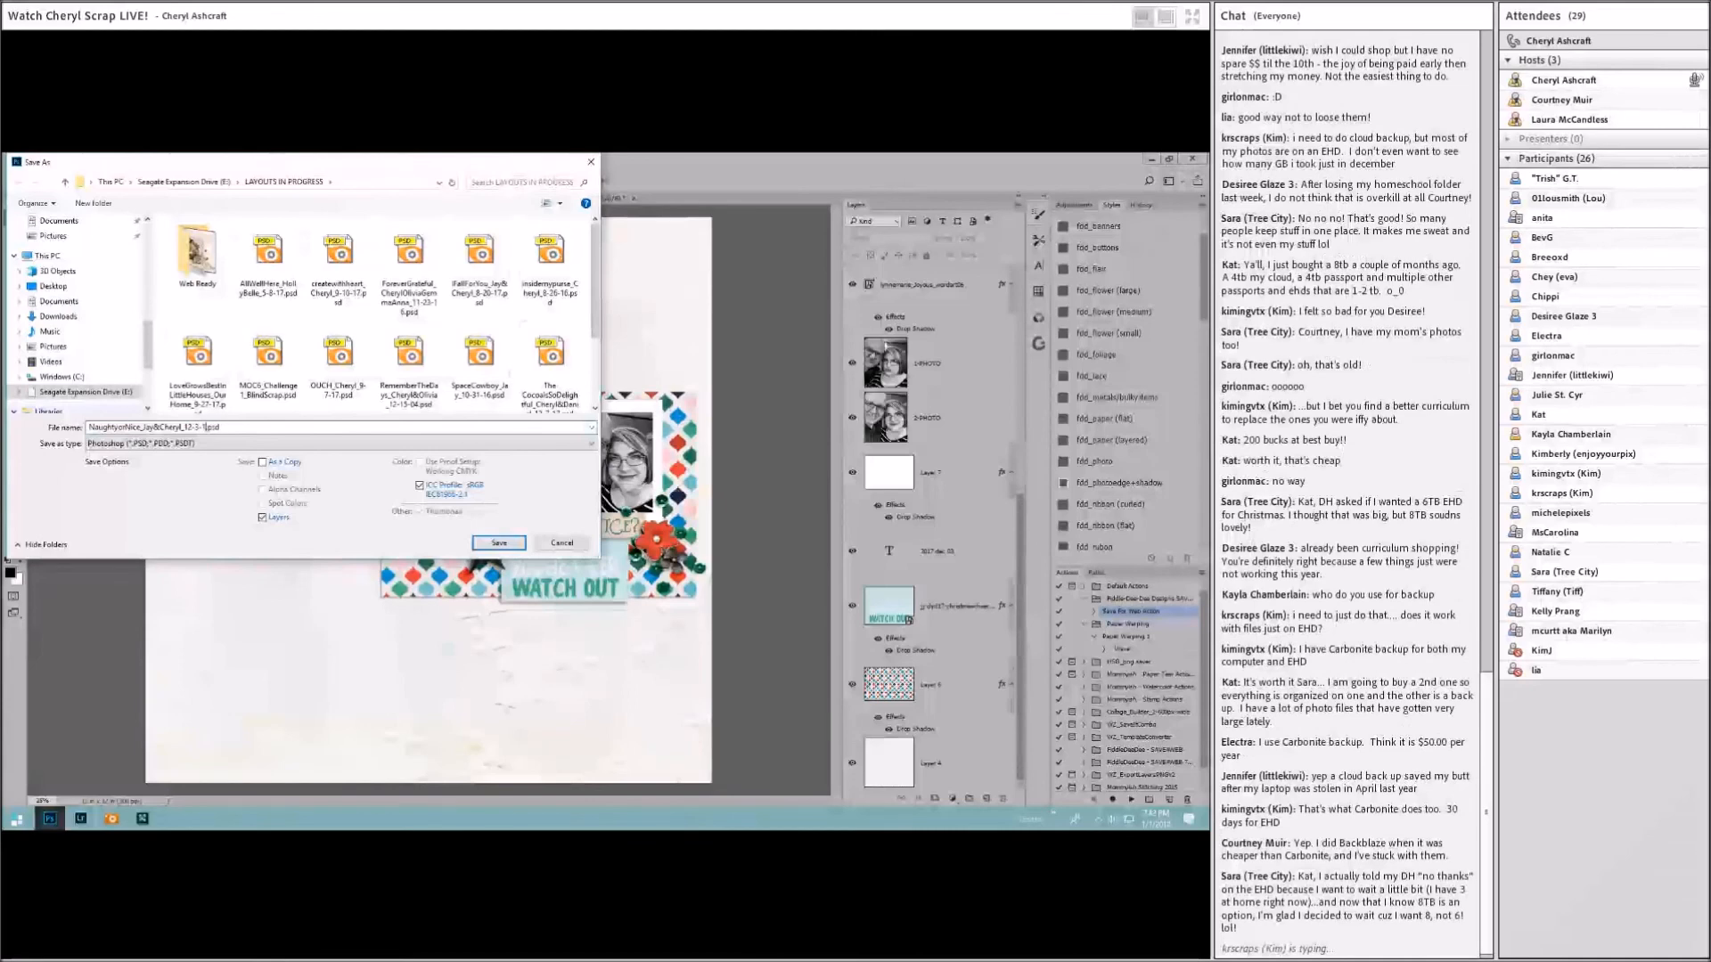
key(Return)
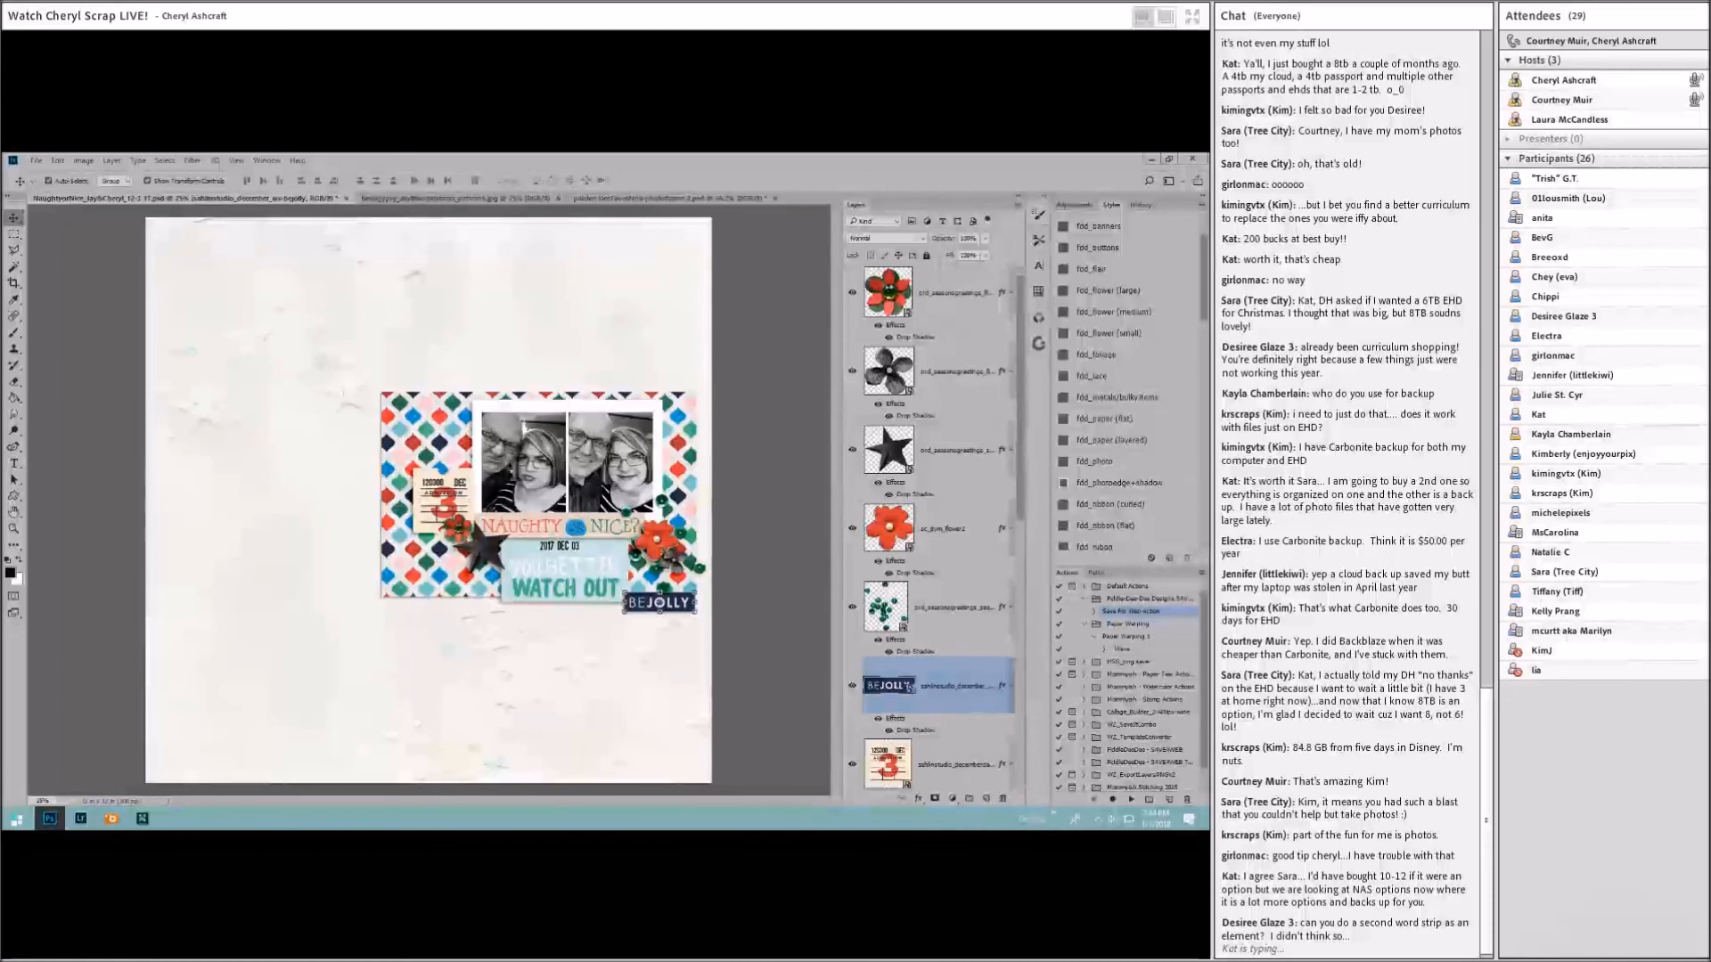
Step: Place the red star washi strip along the top edge of the photo frame and apply the fdd_washi/tape style
drag(5, 486, 644, 401)
click(431, 180)
scroll(1147, 462, down, 5)
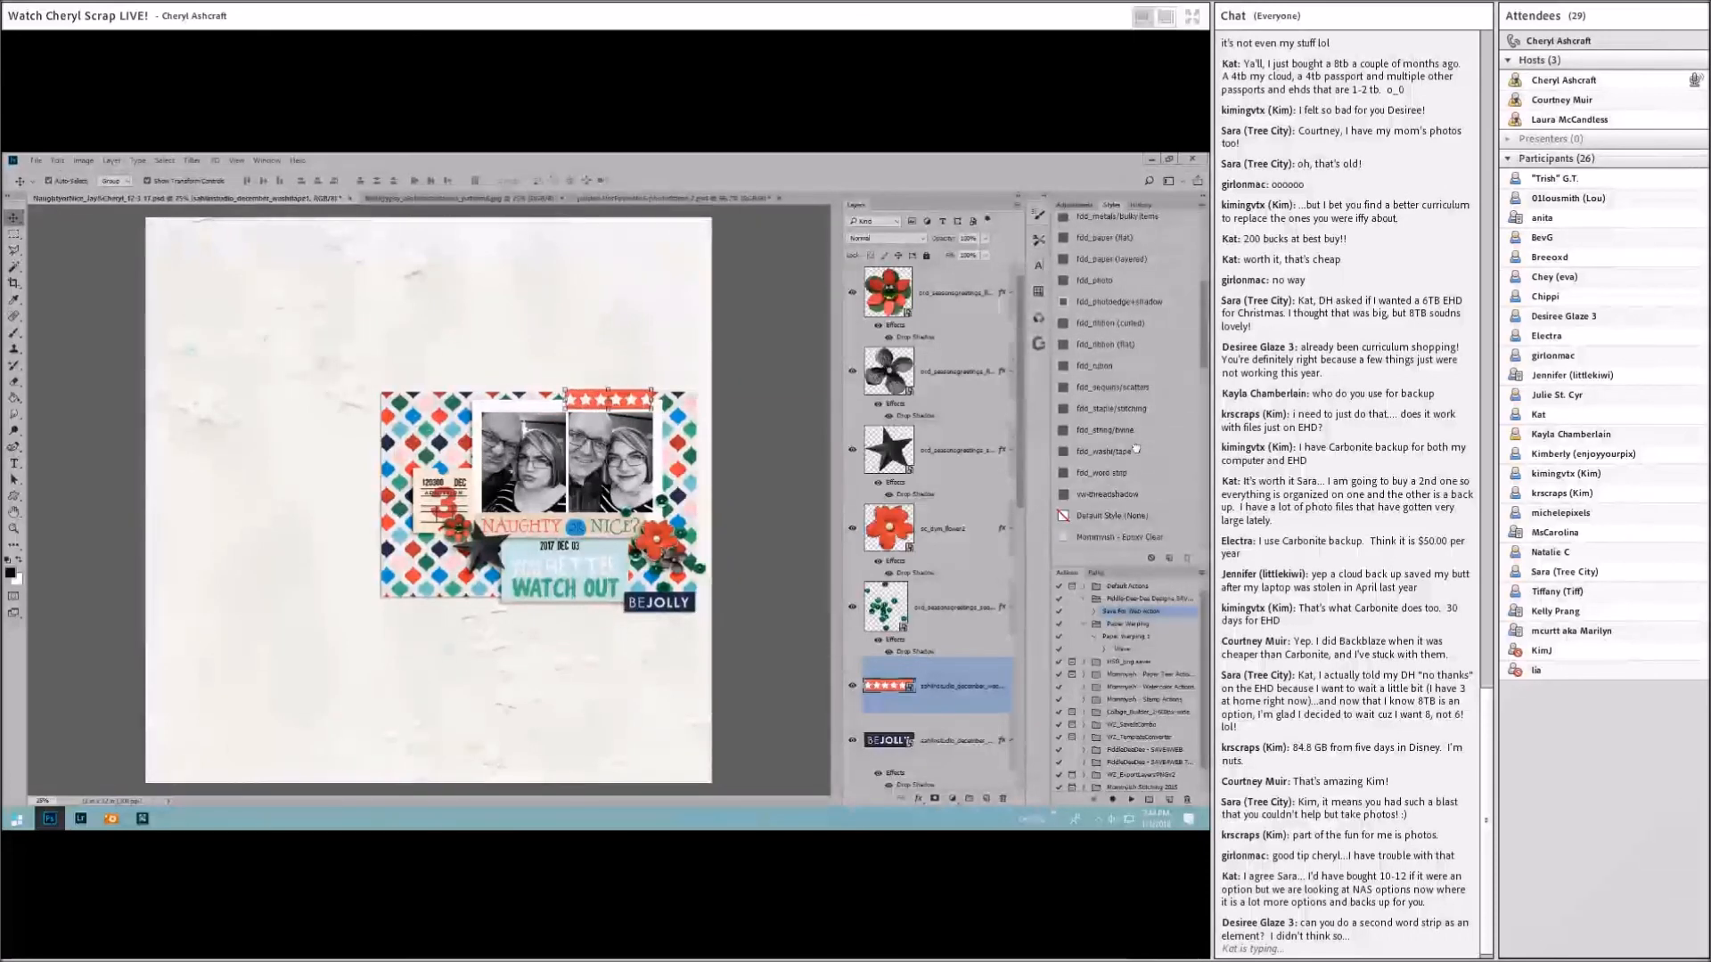
click(1121, 444)
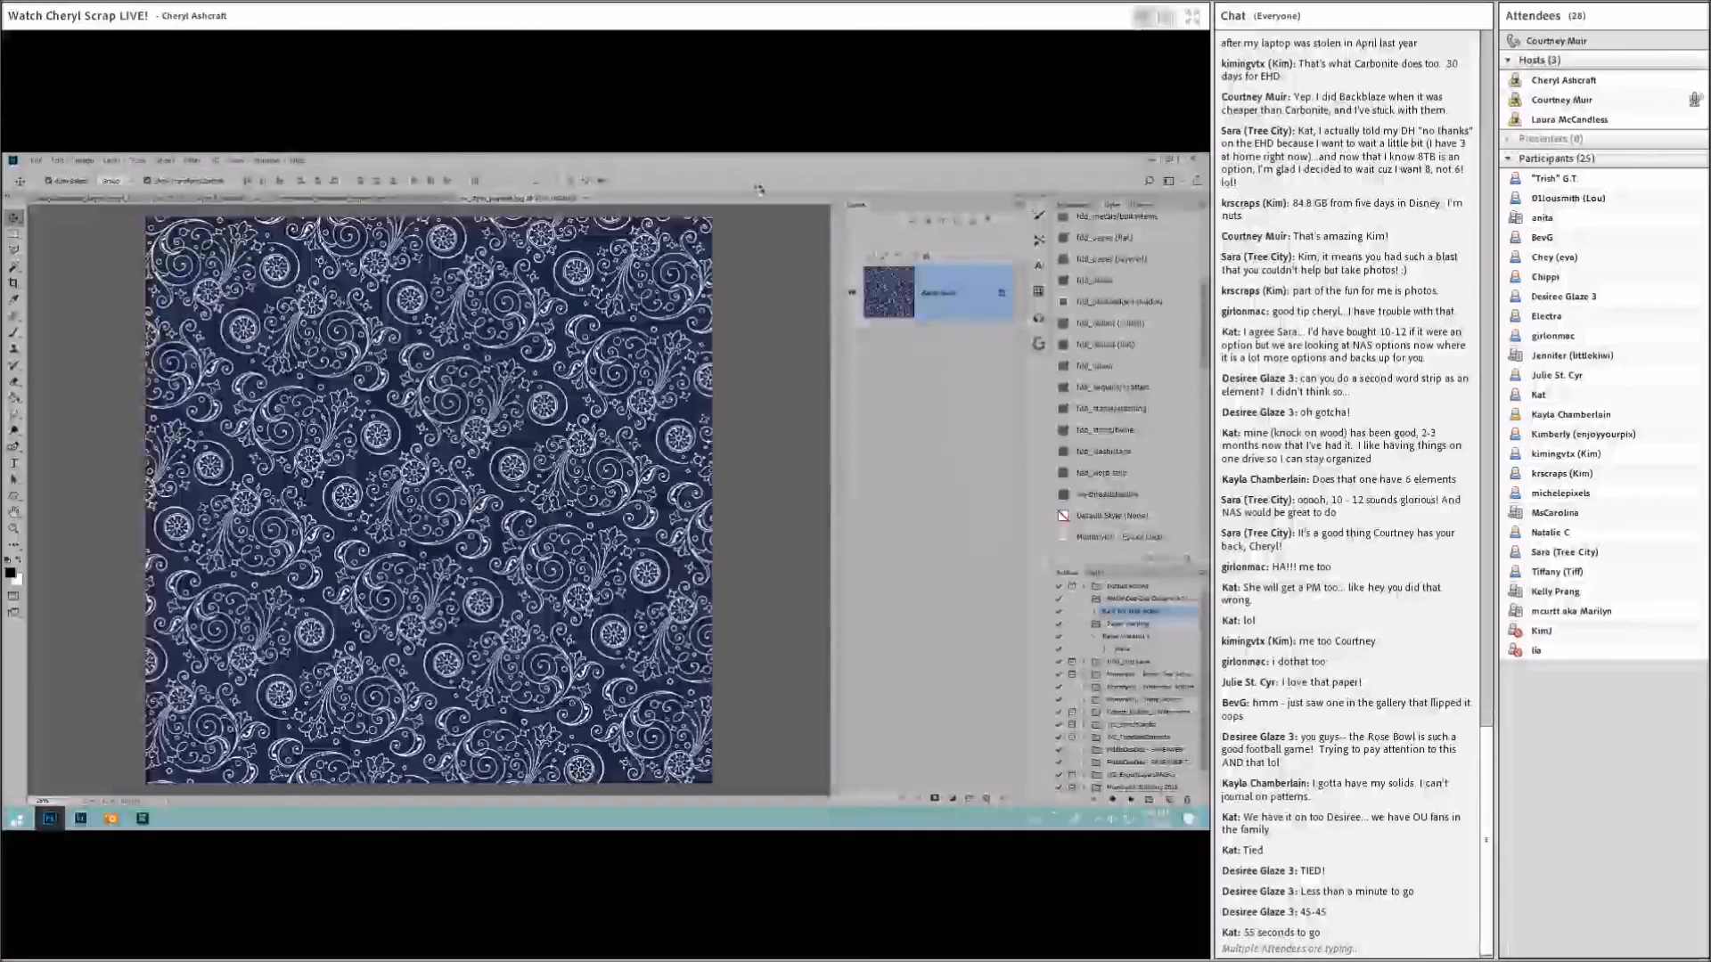
Step: Bring the white numbered-lines paper into the layout, placing it beneath the tilted white paper
key(ctrl+Tab)
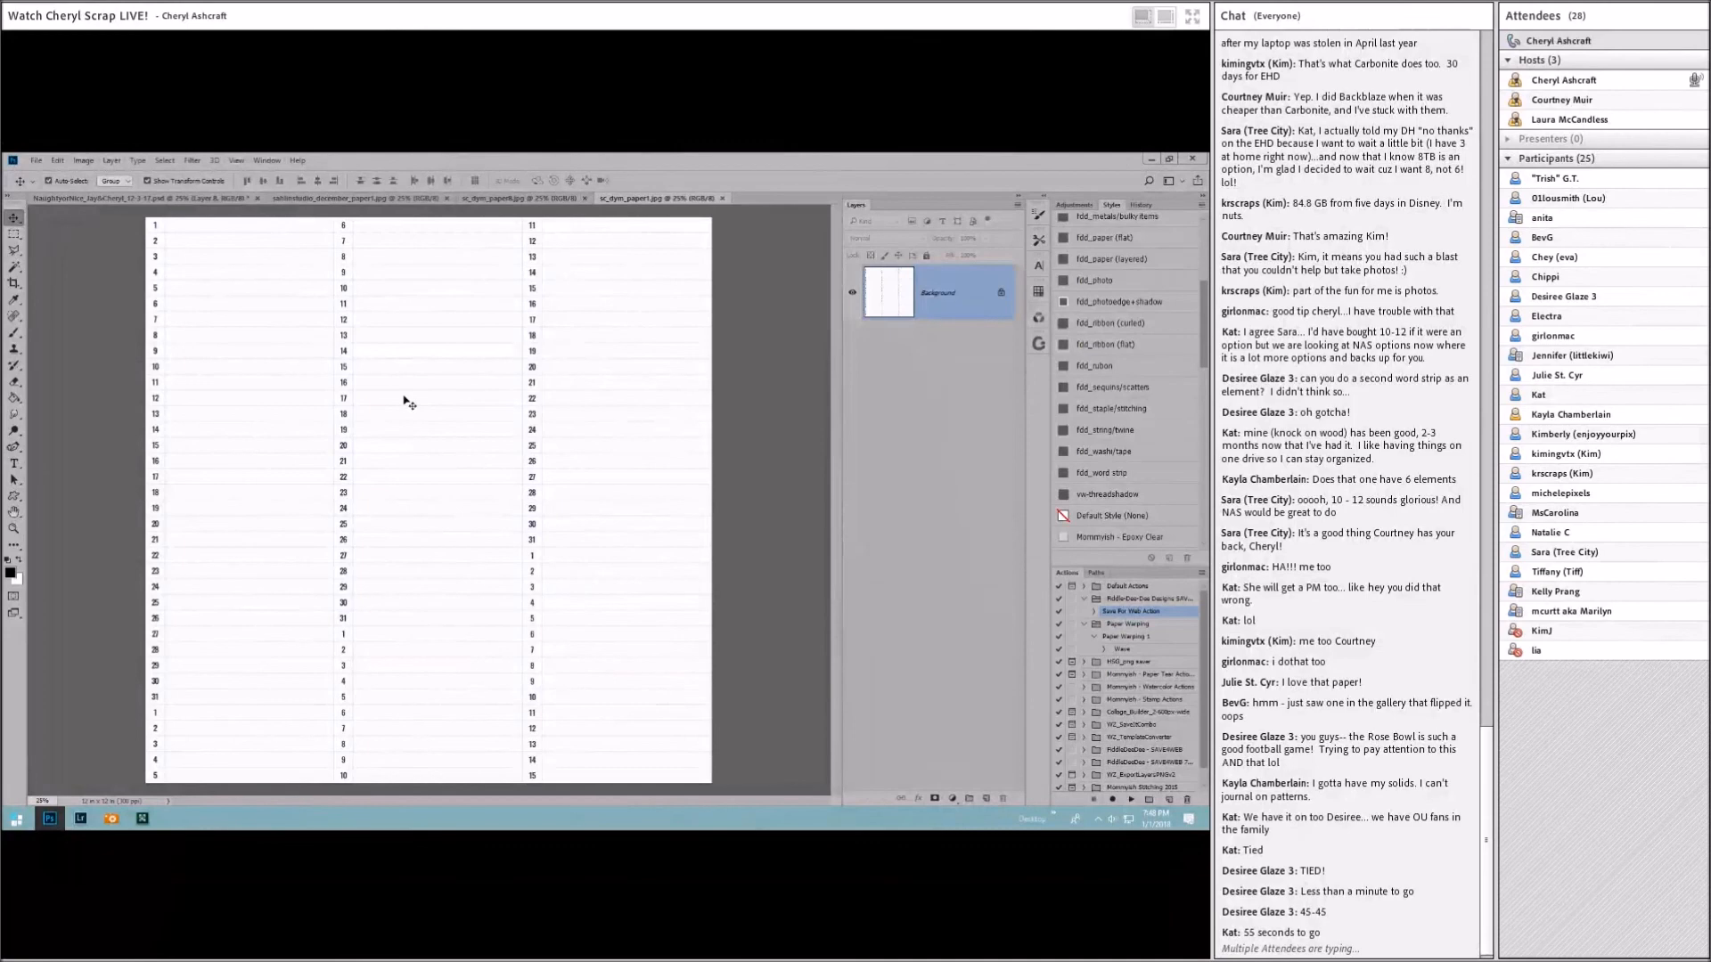
drag(201, 197, 428, 499)
click(942, 684)
scroll(943, 691, down, 1)
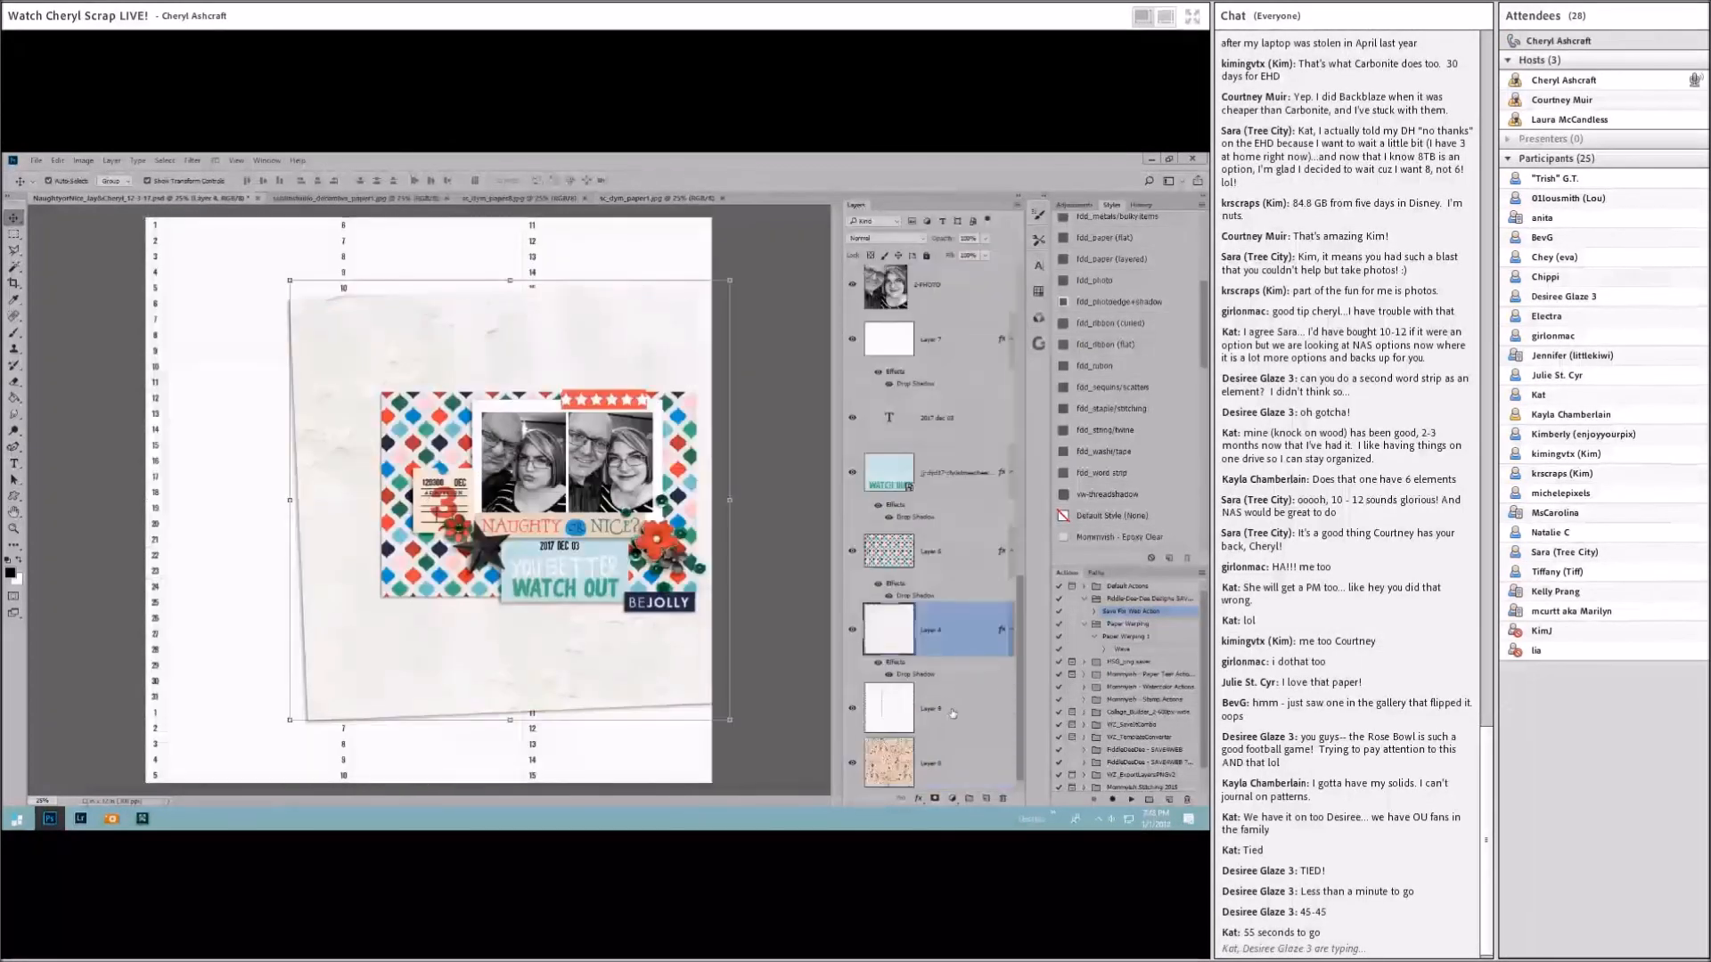
Step: Move the numbered-lines paper layer below the beige floral paper so it forms the background
click(951, 711)
shift+click(952, 766)
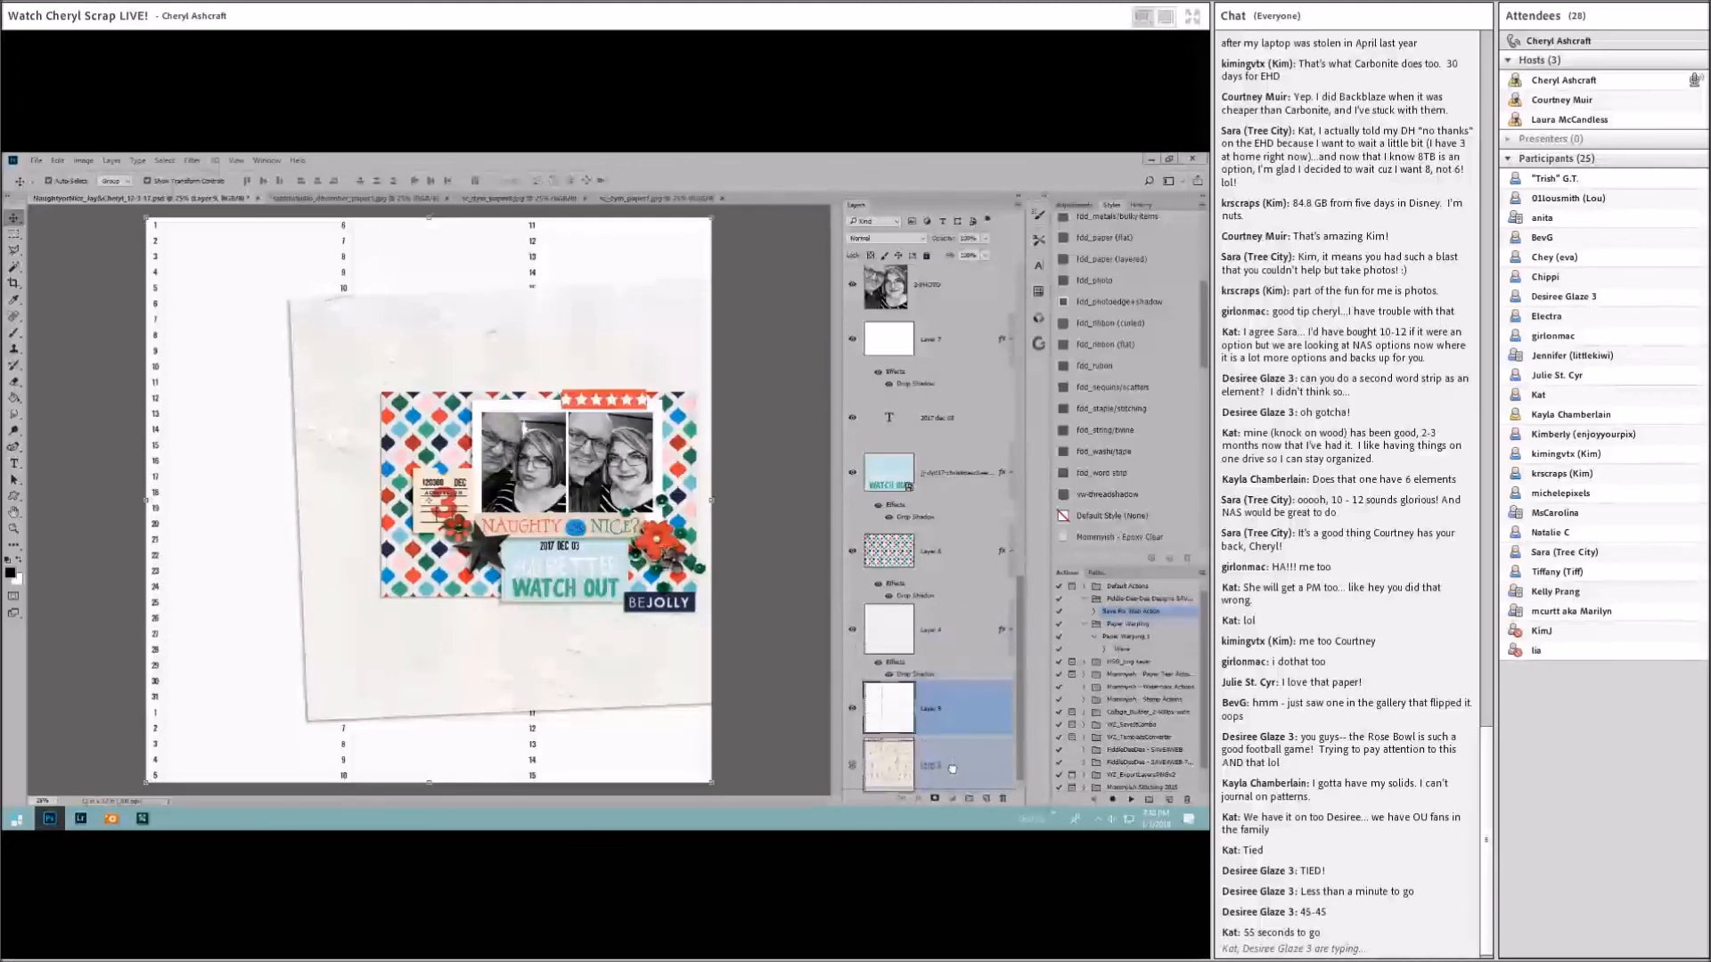
drag(952, 767, 951, 770)
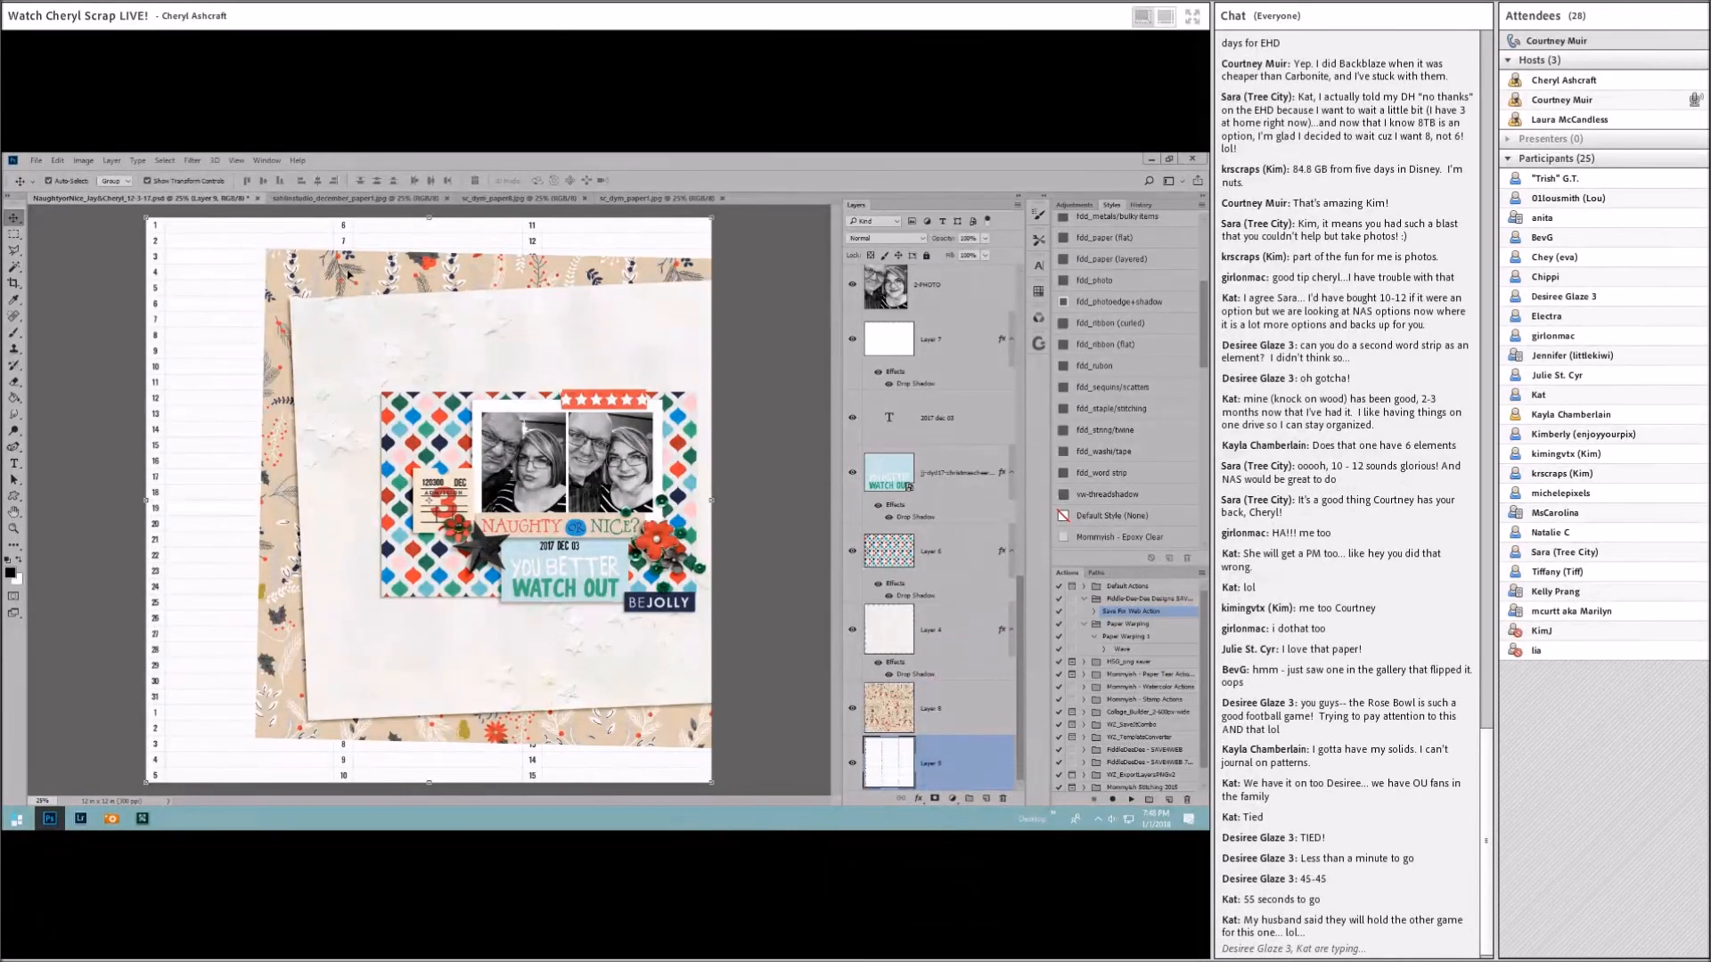
Step: Try the navy swirl paper as the background by adding it directly above the numbered-lines paper
click(891, 708)
click(952, 755)
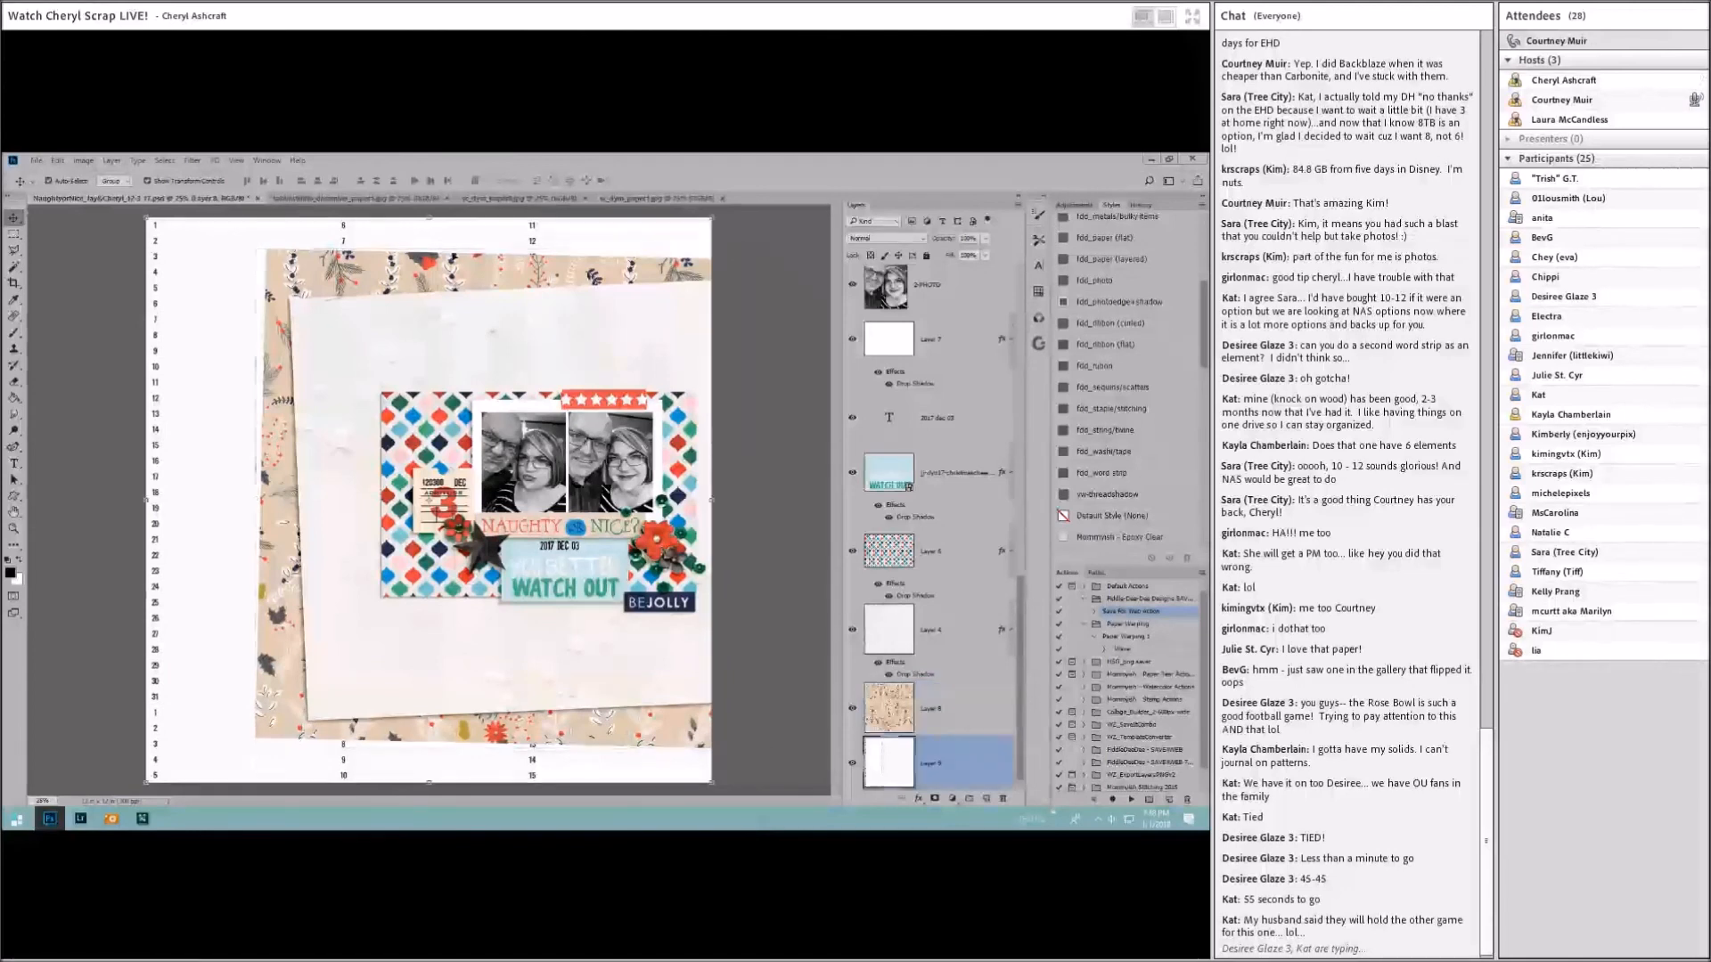
click(486, 198)
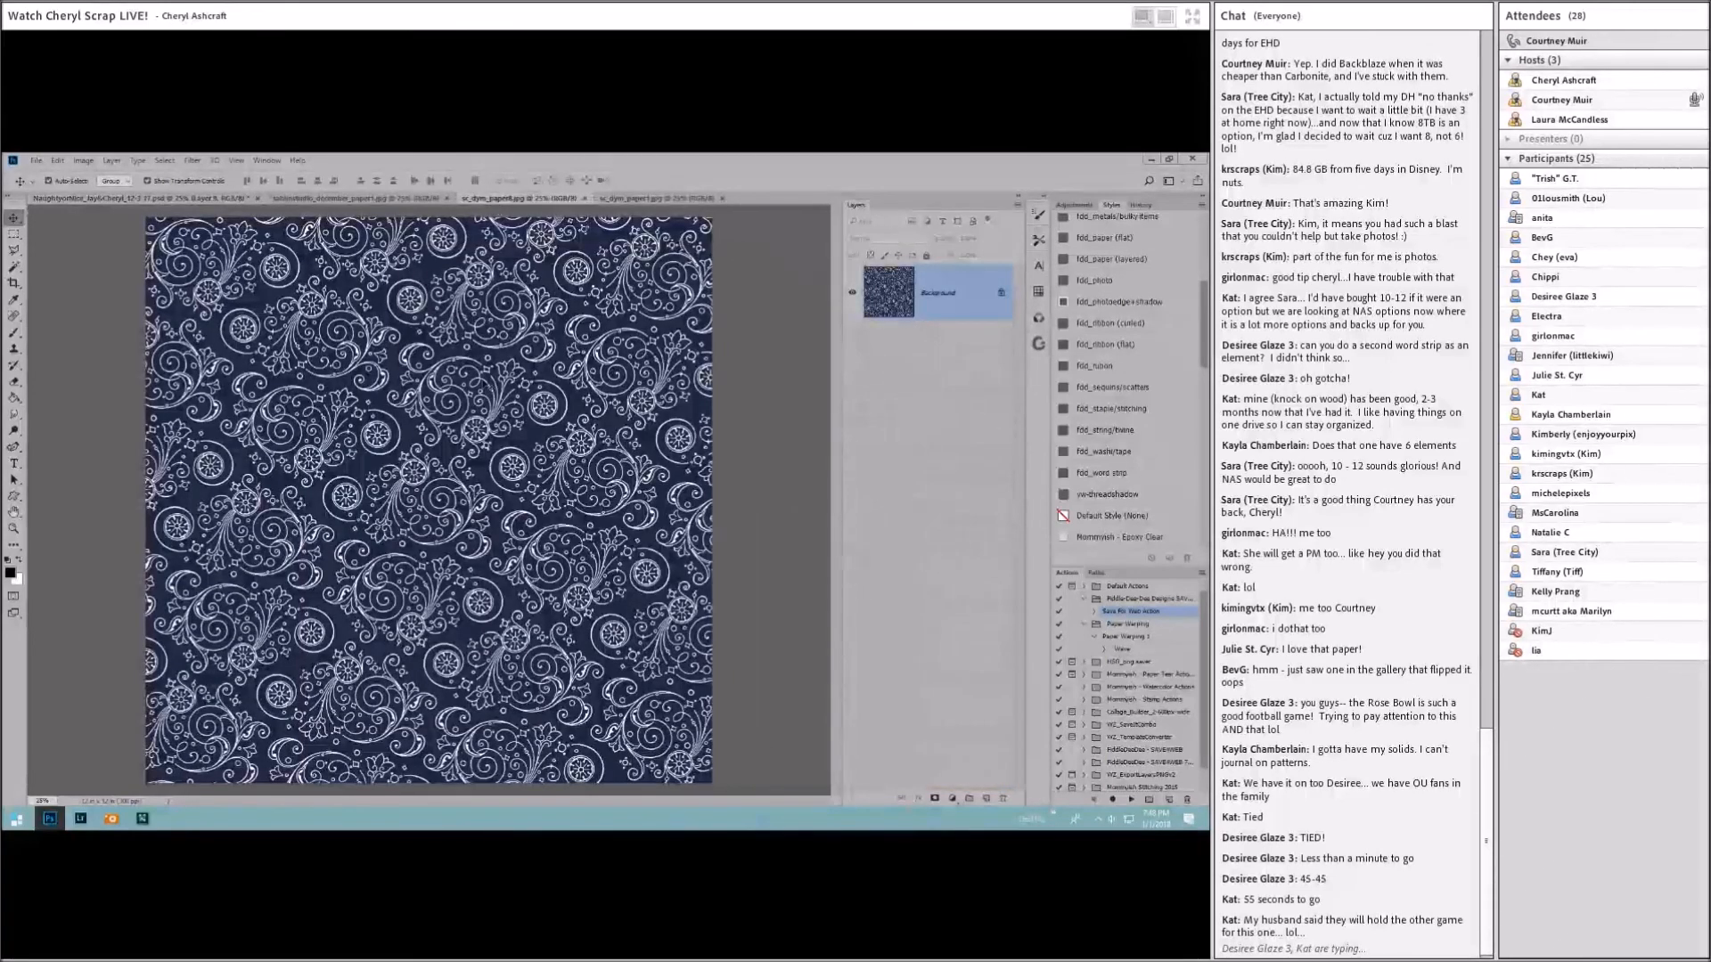
click(175, 198)
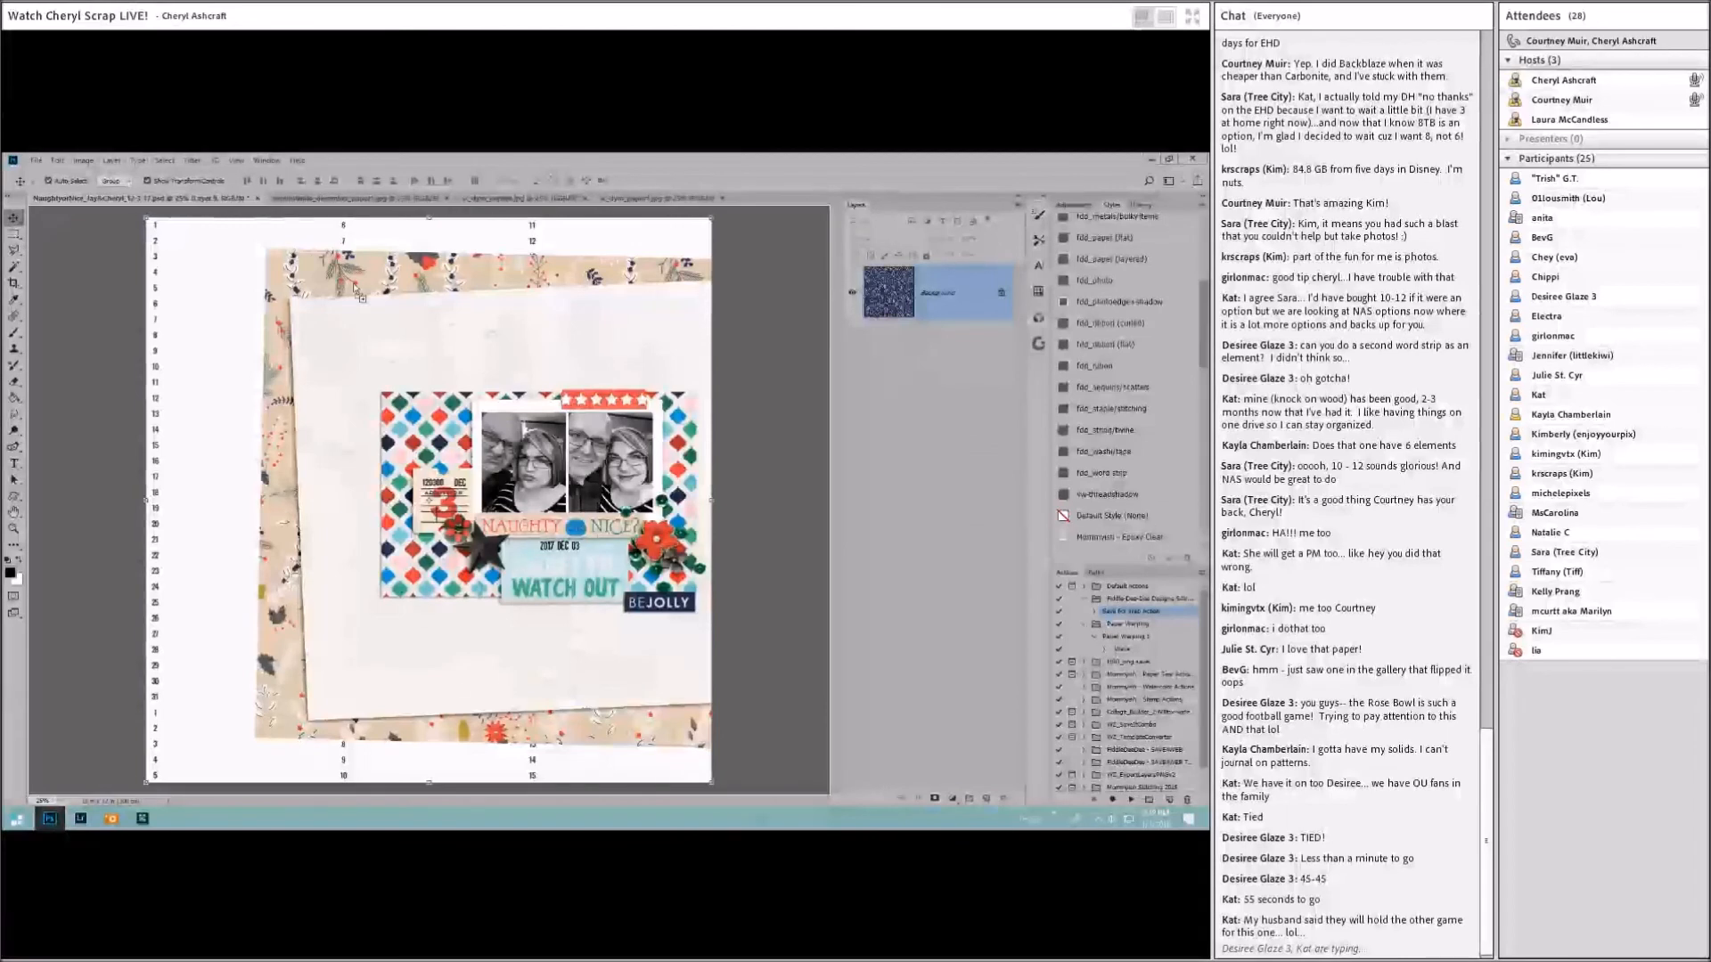
drag(470, 385, 472, 388)
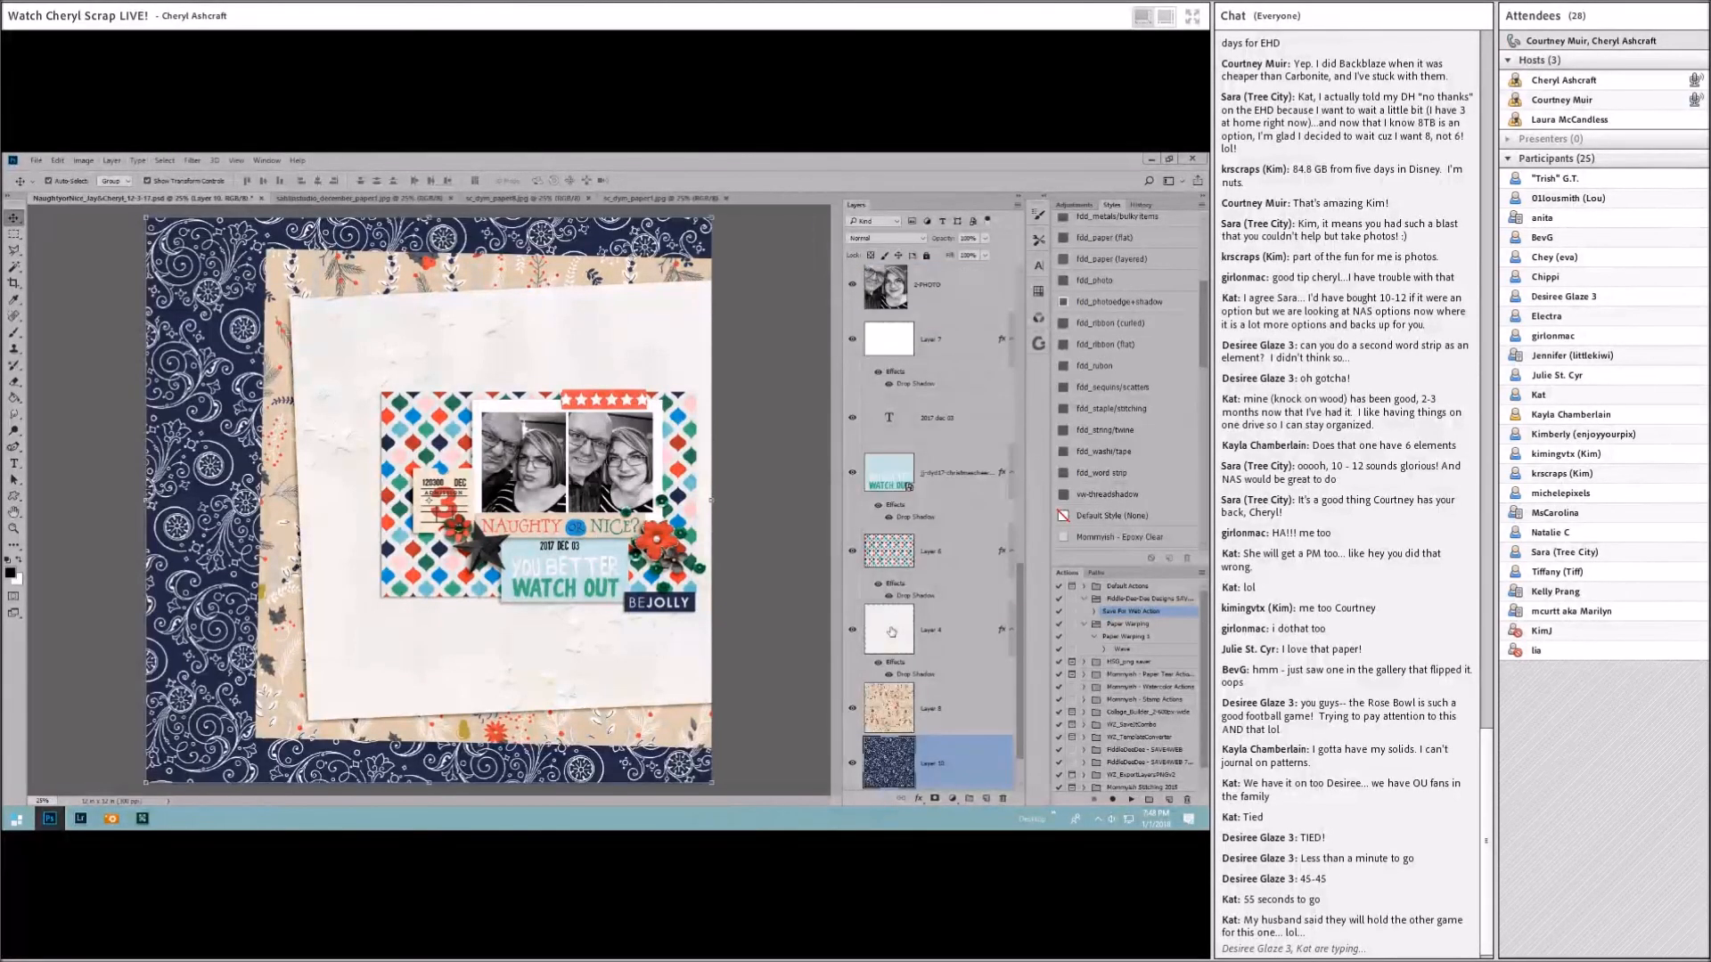
Step: Hide the navy swirl paper and delete its layer
click(852, 764)
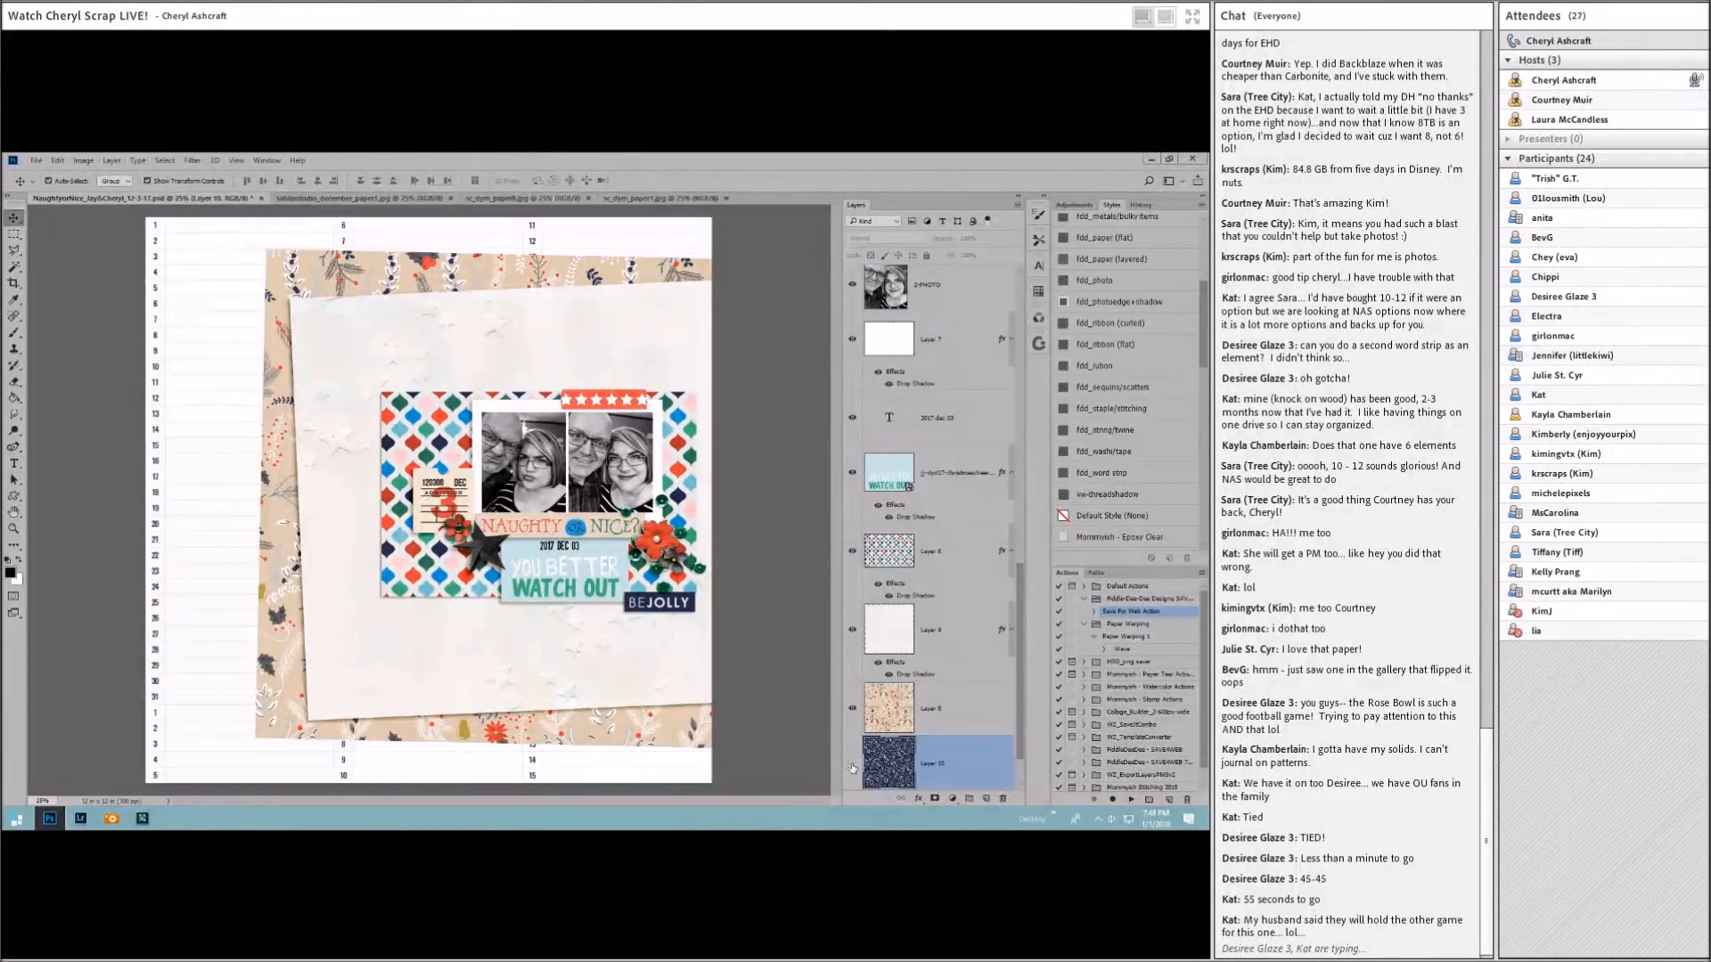
scroll(943, 724, down, 1)
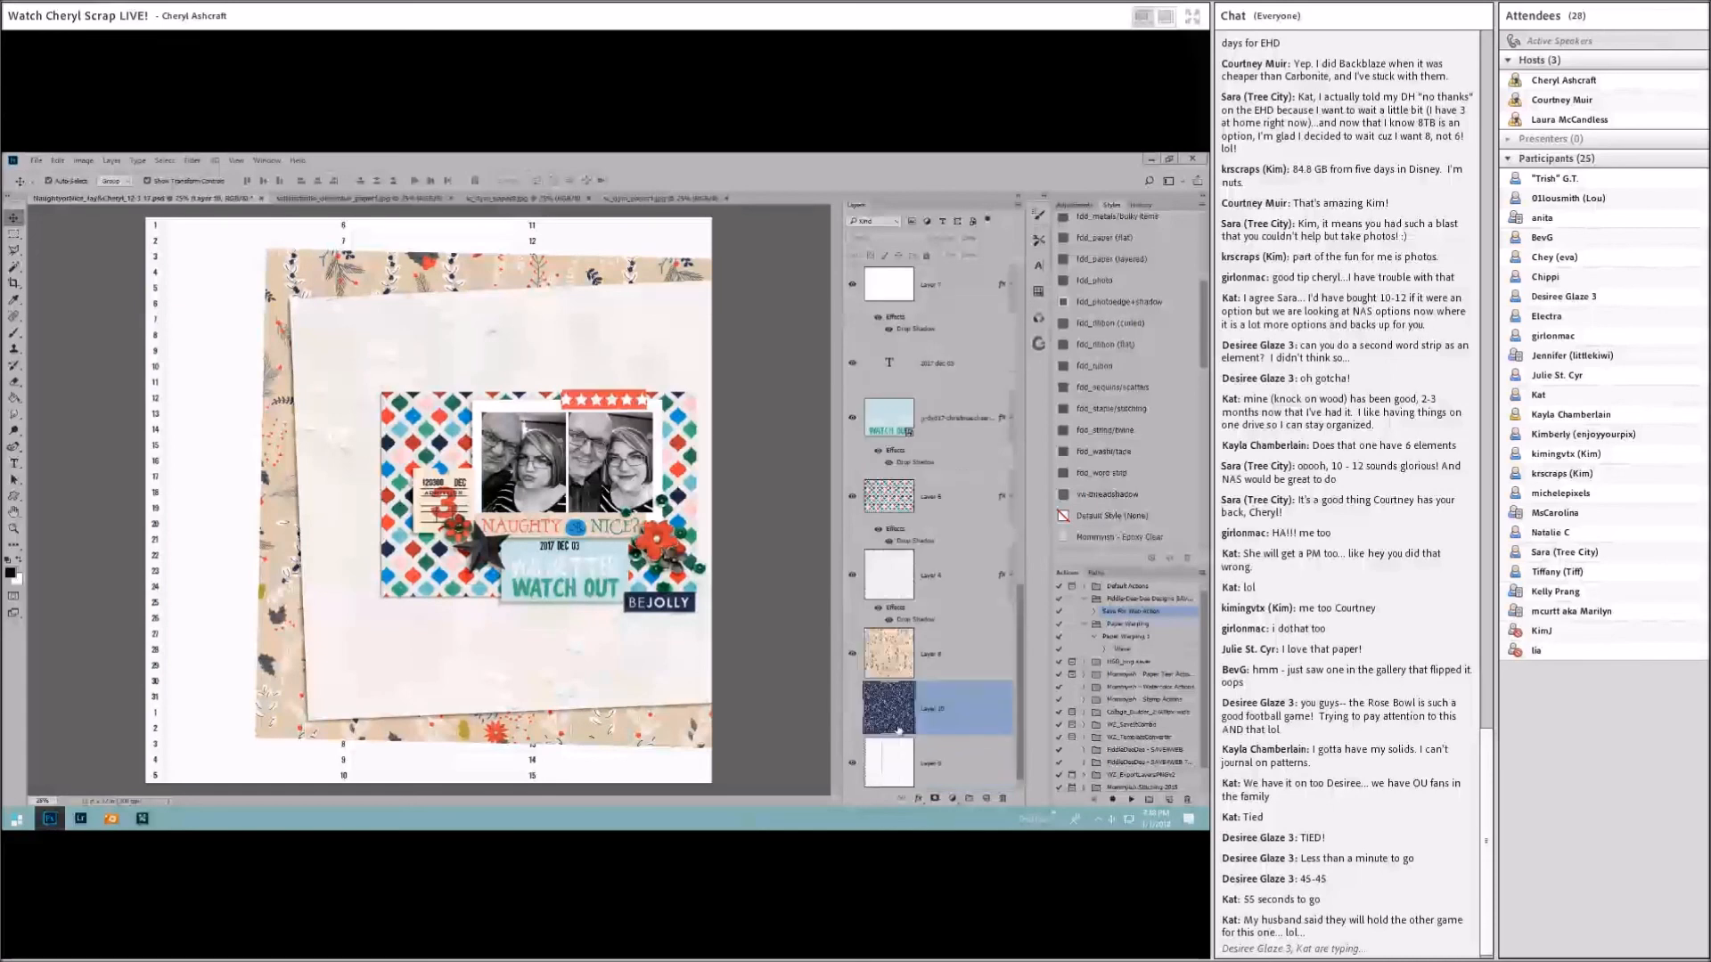
right_click(942, 723)
click(989, 297)
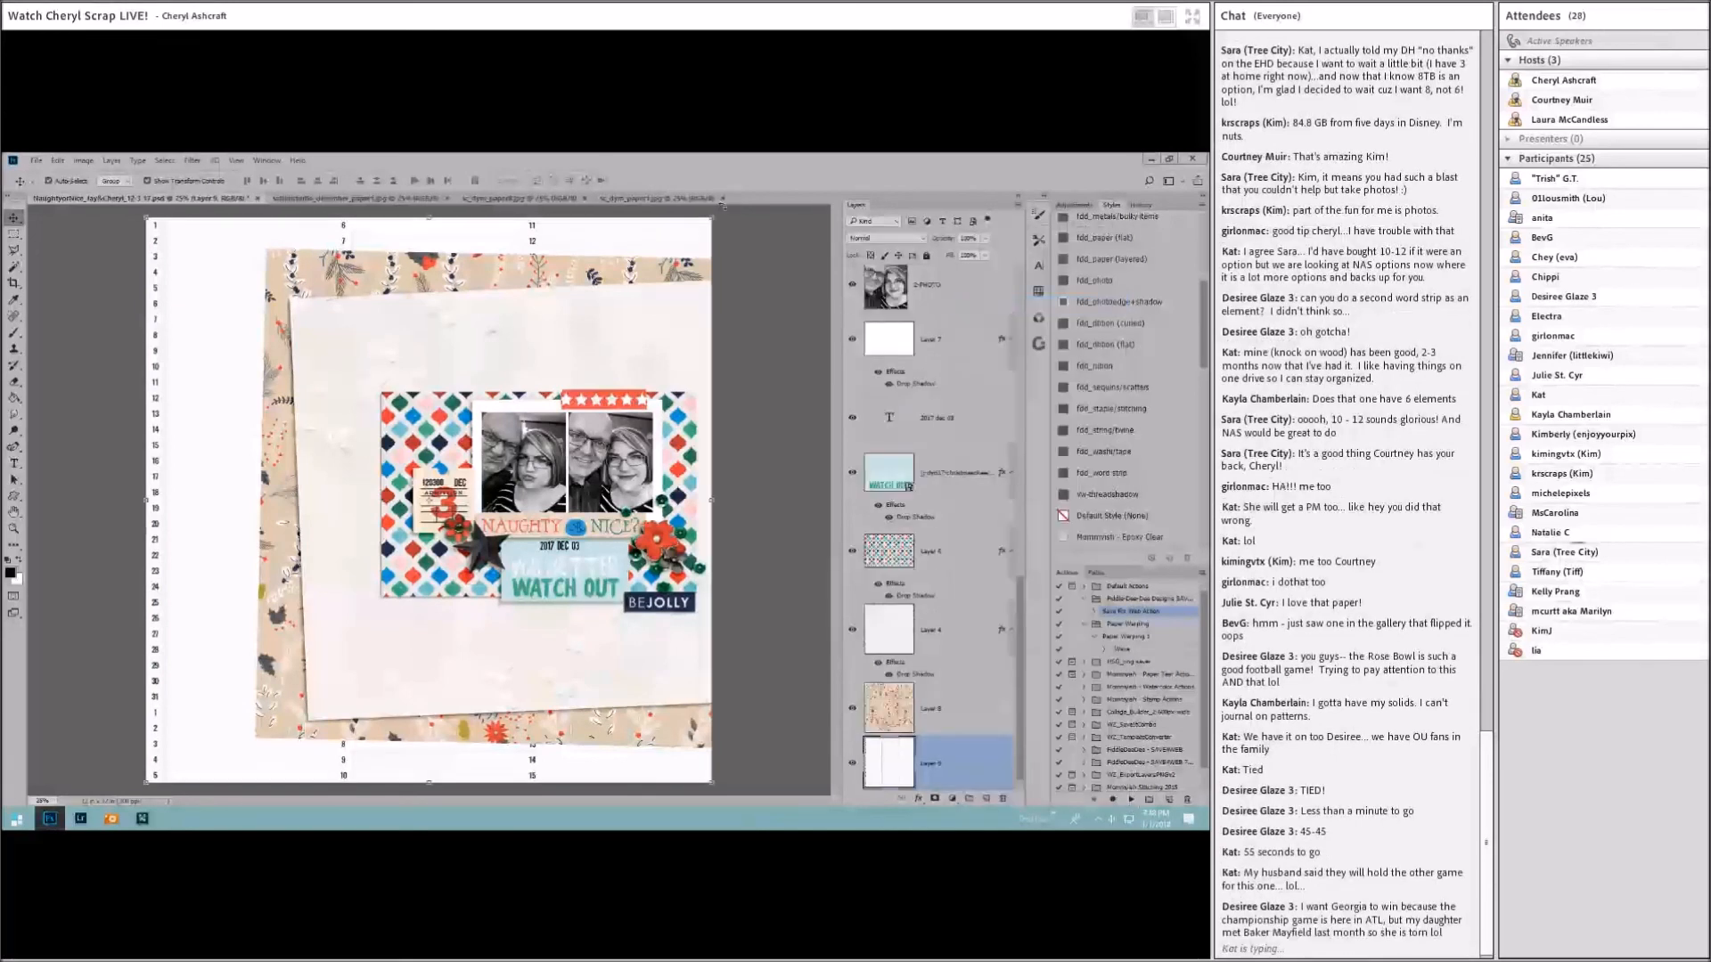
Step: Close the three open paper documents, leaving only the layout open
click(722, 198)
click(584, 198)
click(448, 199)
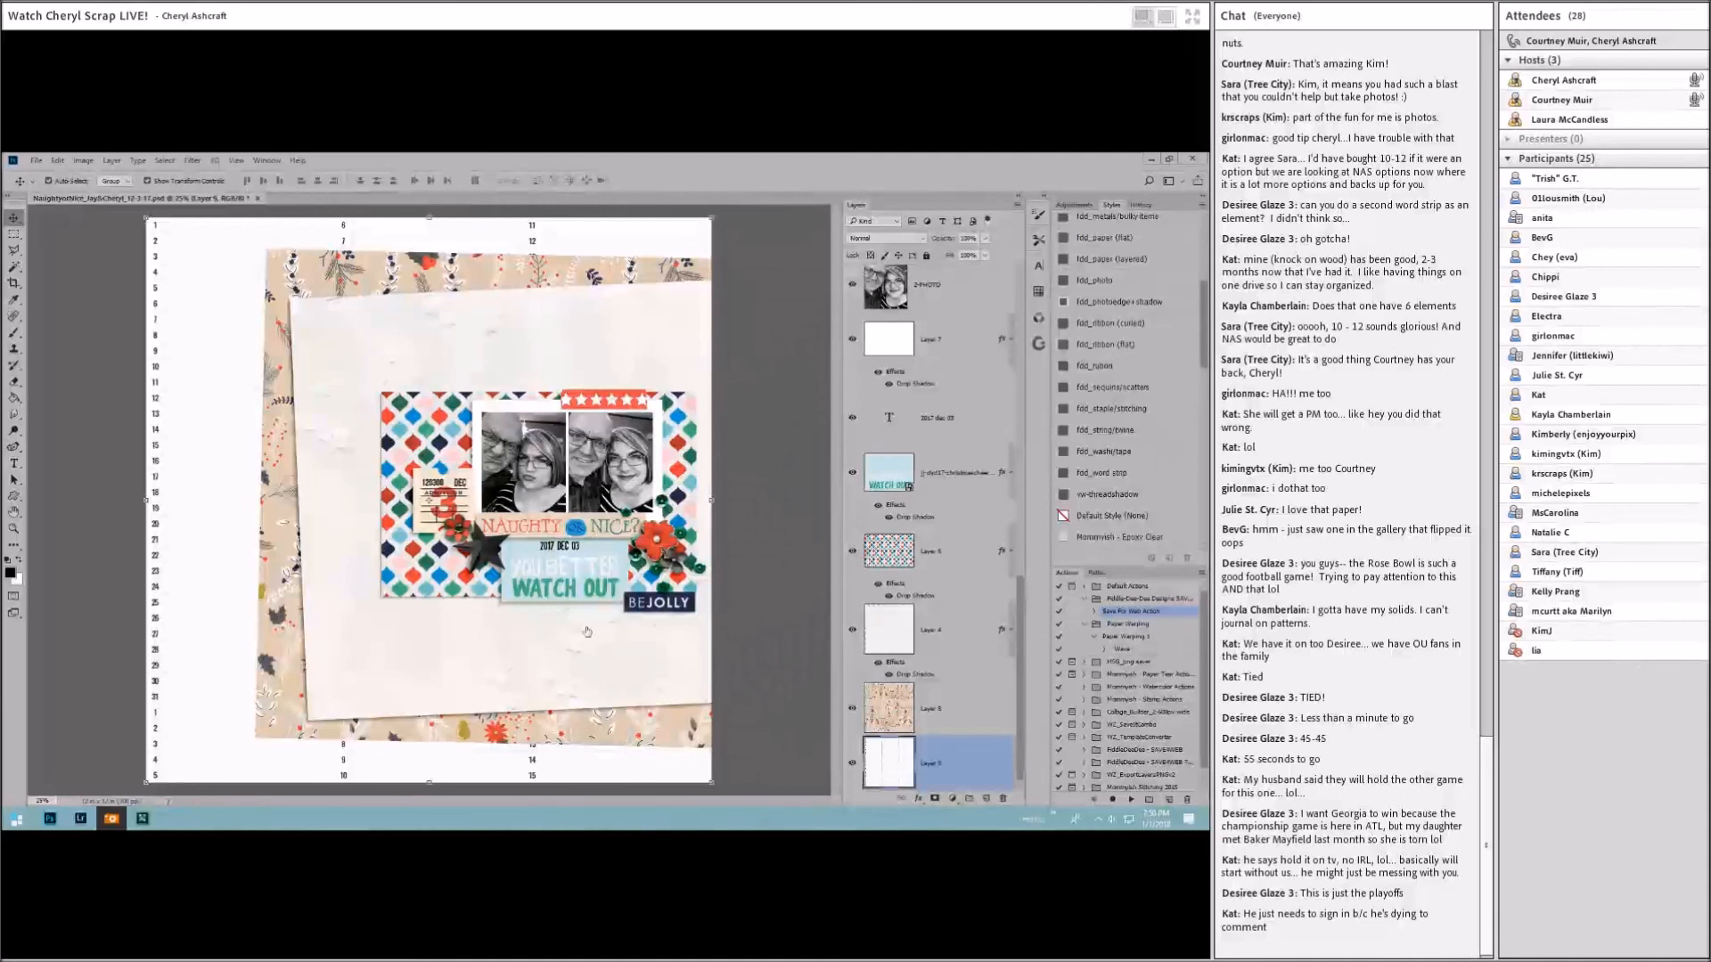
Step: Place the black swirl stamp behind the BE JOLLY label, above the tilted white paper and beneath the patterned paper
click(303, 423)
drag(303, 424, 658, 599)
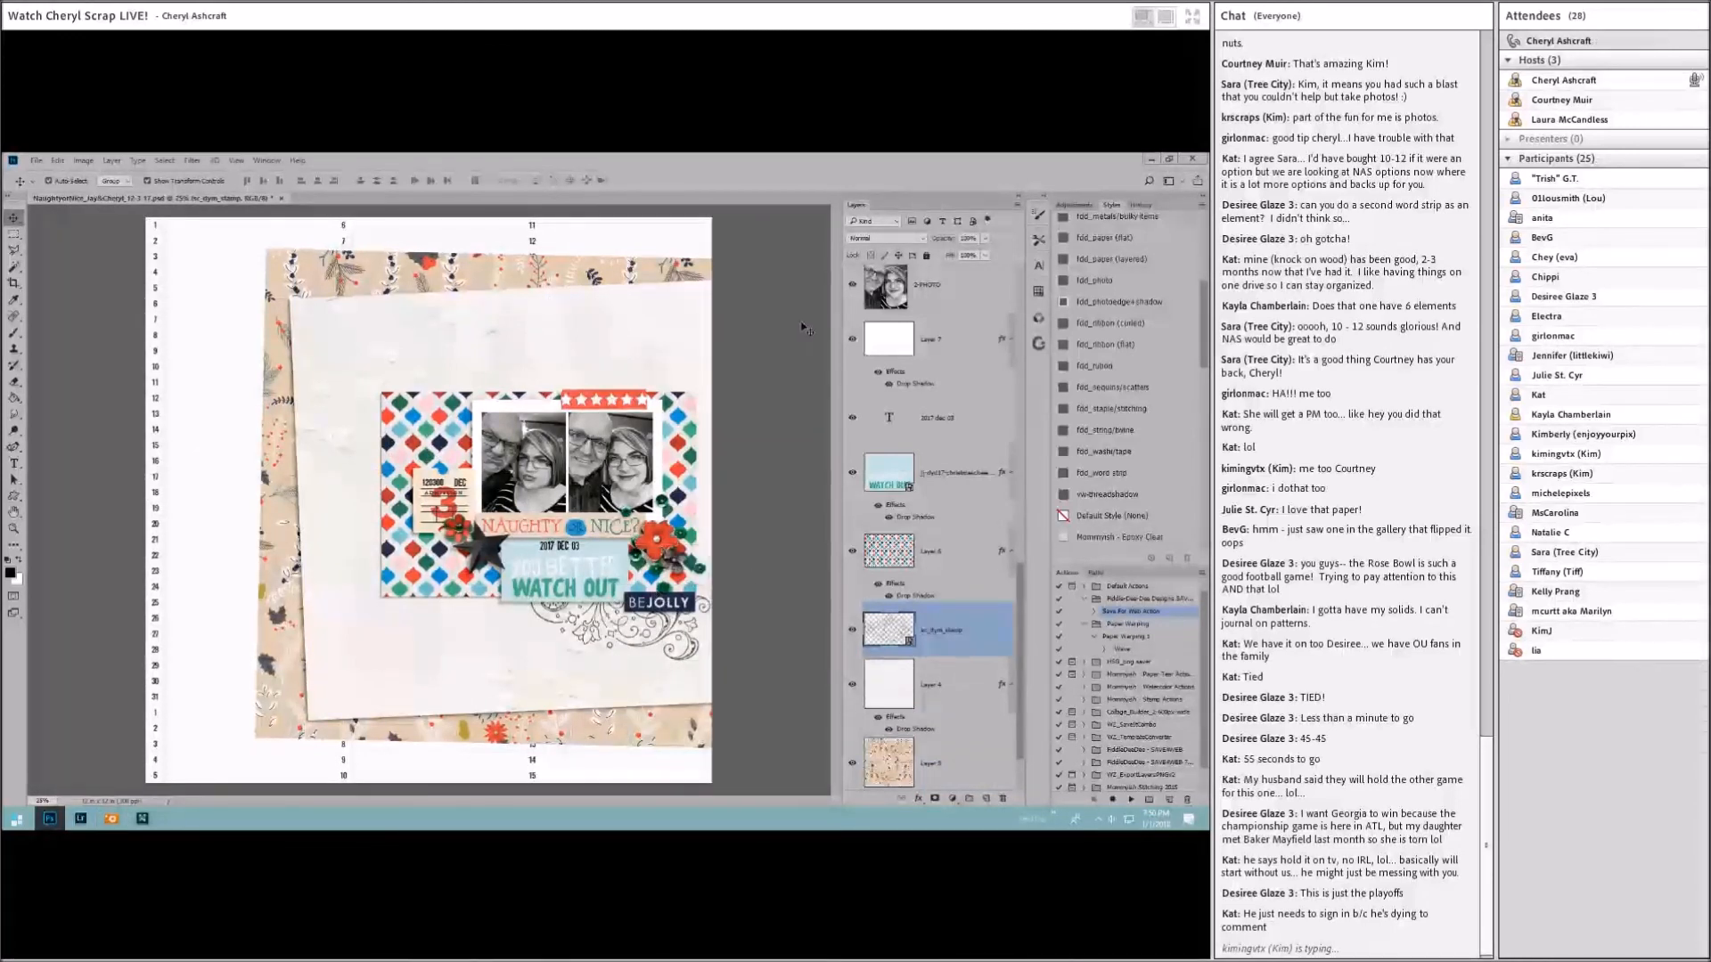
Step: Place the black heart-shaped stitching over the patterned paper's left side, give it a shadow style and stack it beneath the photos
click(87, 299)
mouse_move(404, 502)
mouse_down()
mouse_move(585, 398)
mouse_move(602, 420)
mouse_move(484, 489)
mouse_move(414, 481)
mouse_up()
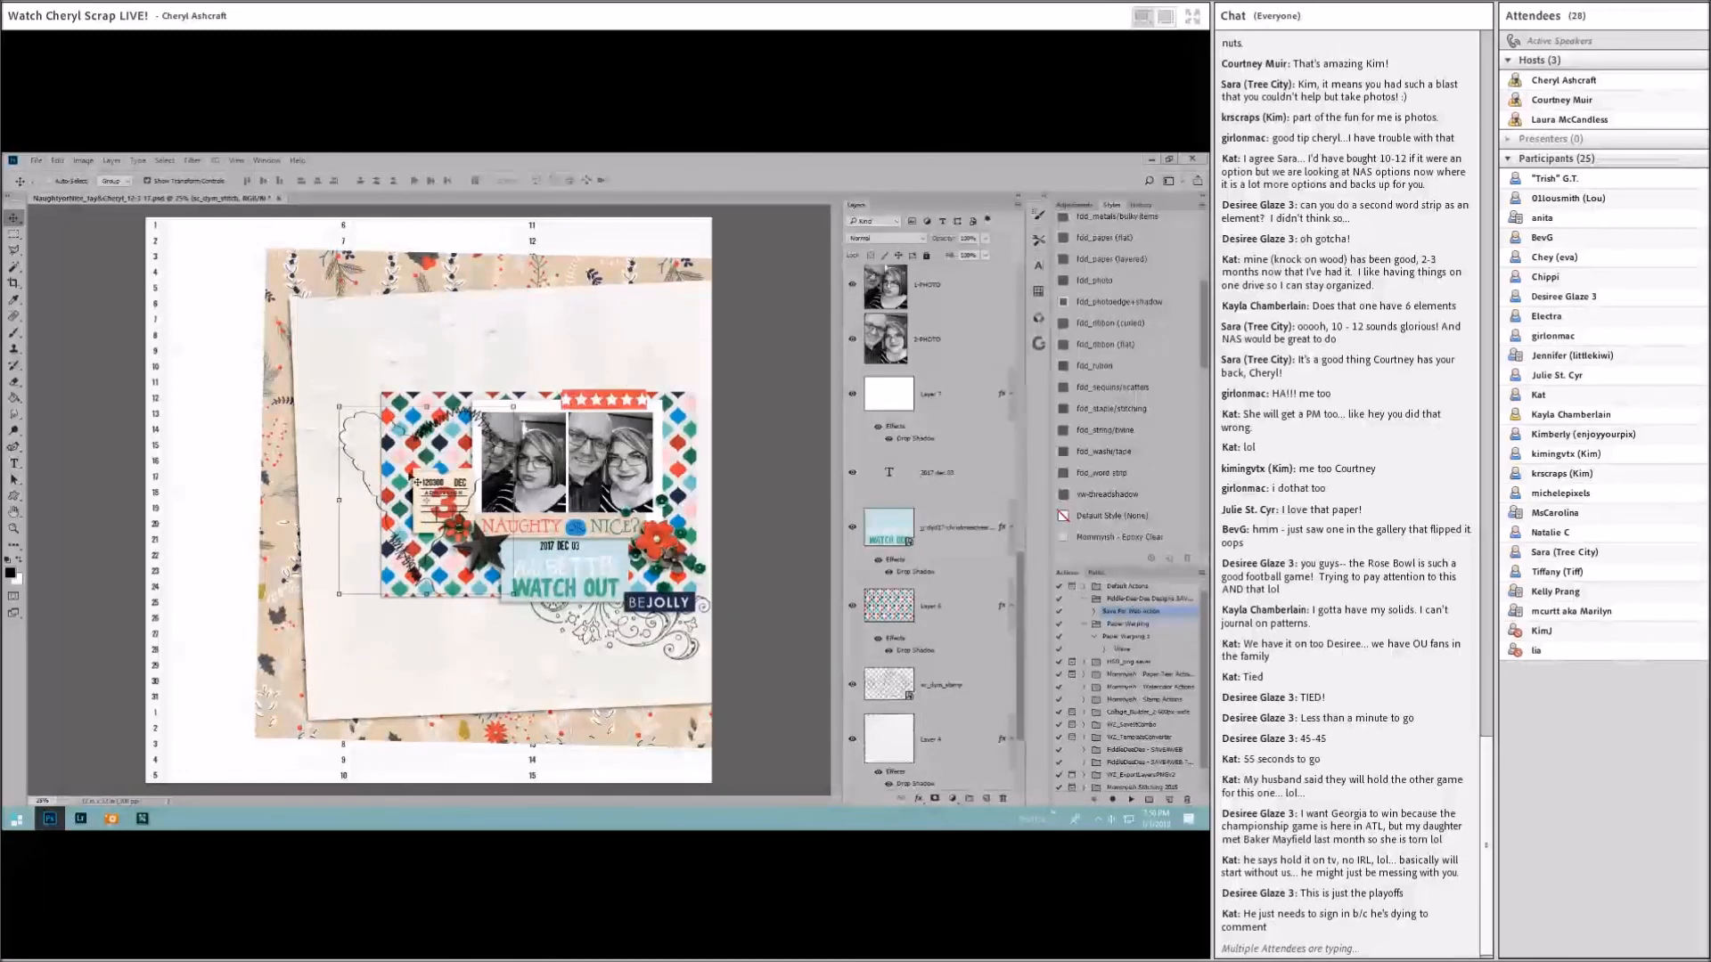
scroll(1153, 448, down, 2)
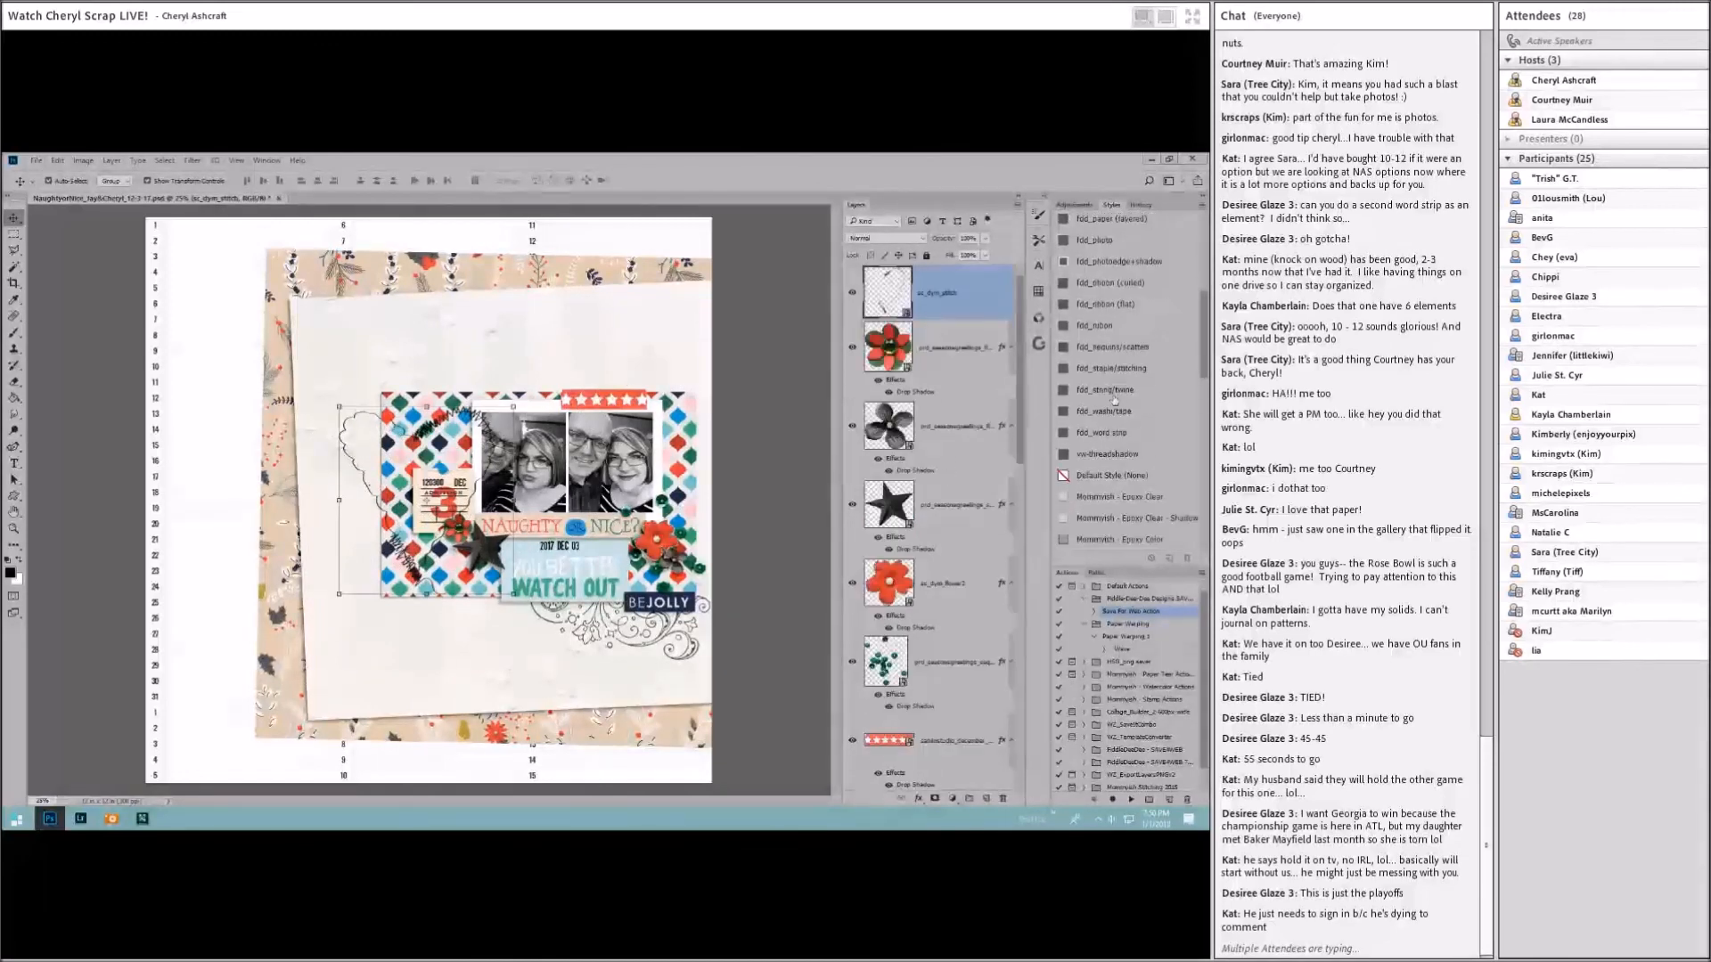
scroll(931, 499, down, 5)
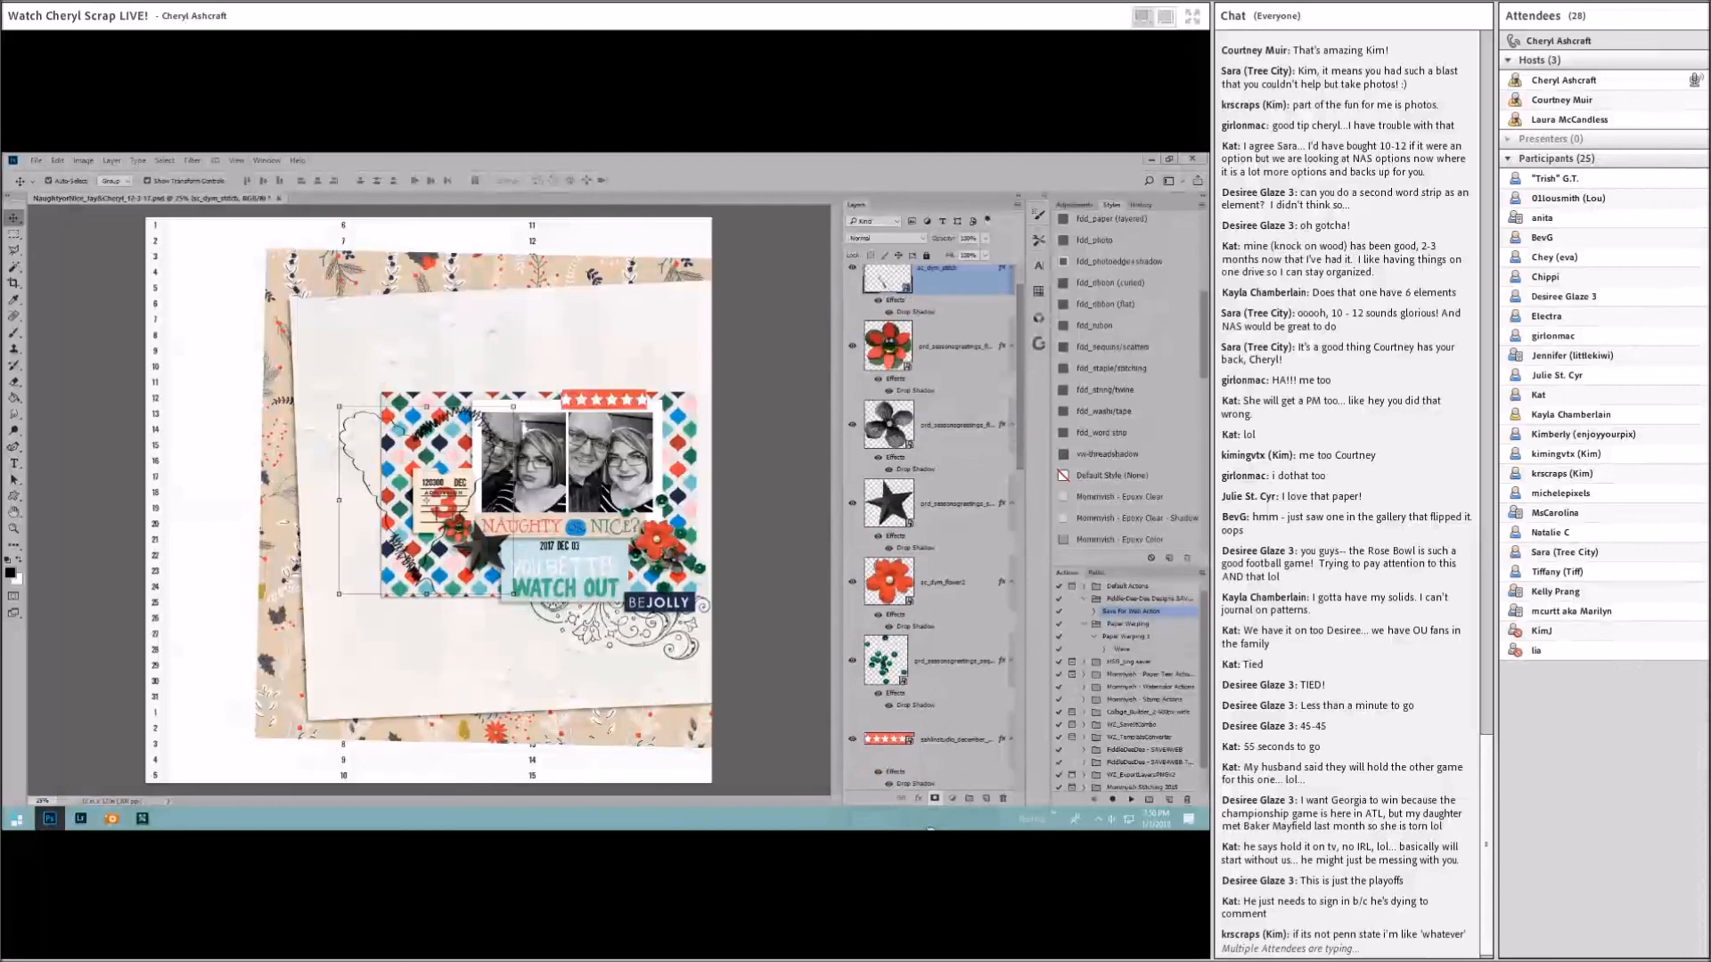
scroll(931, 535, down, 6)
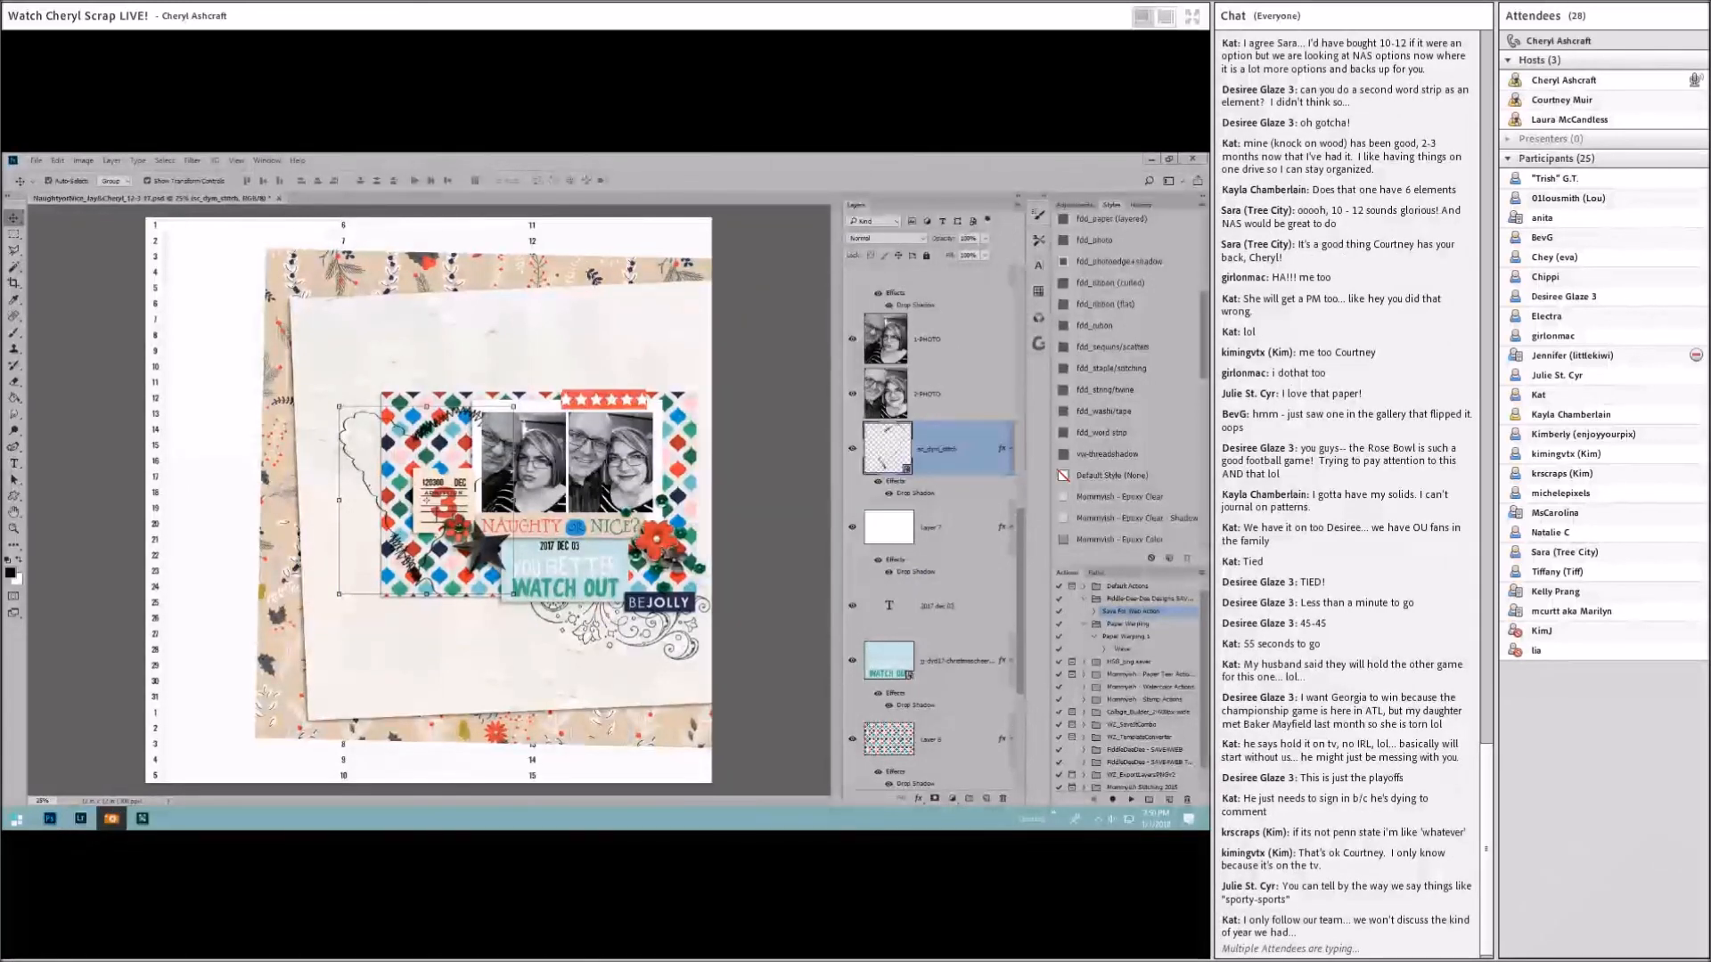
Step: Place the small blue flower above the number 3 date tag beside the photos, apply a shadow style and nudge it toward the photos
drag(390, 520, 471, 437)
scroll(1125, 266, up, 2)
click(1123, 265)
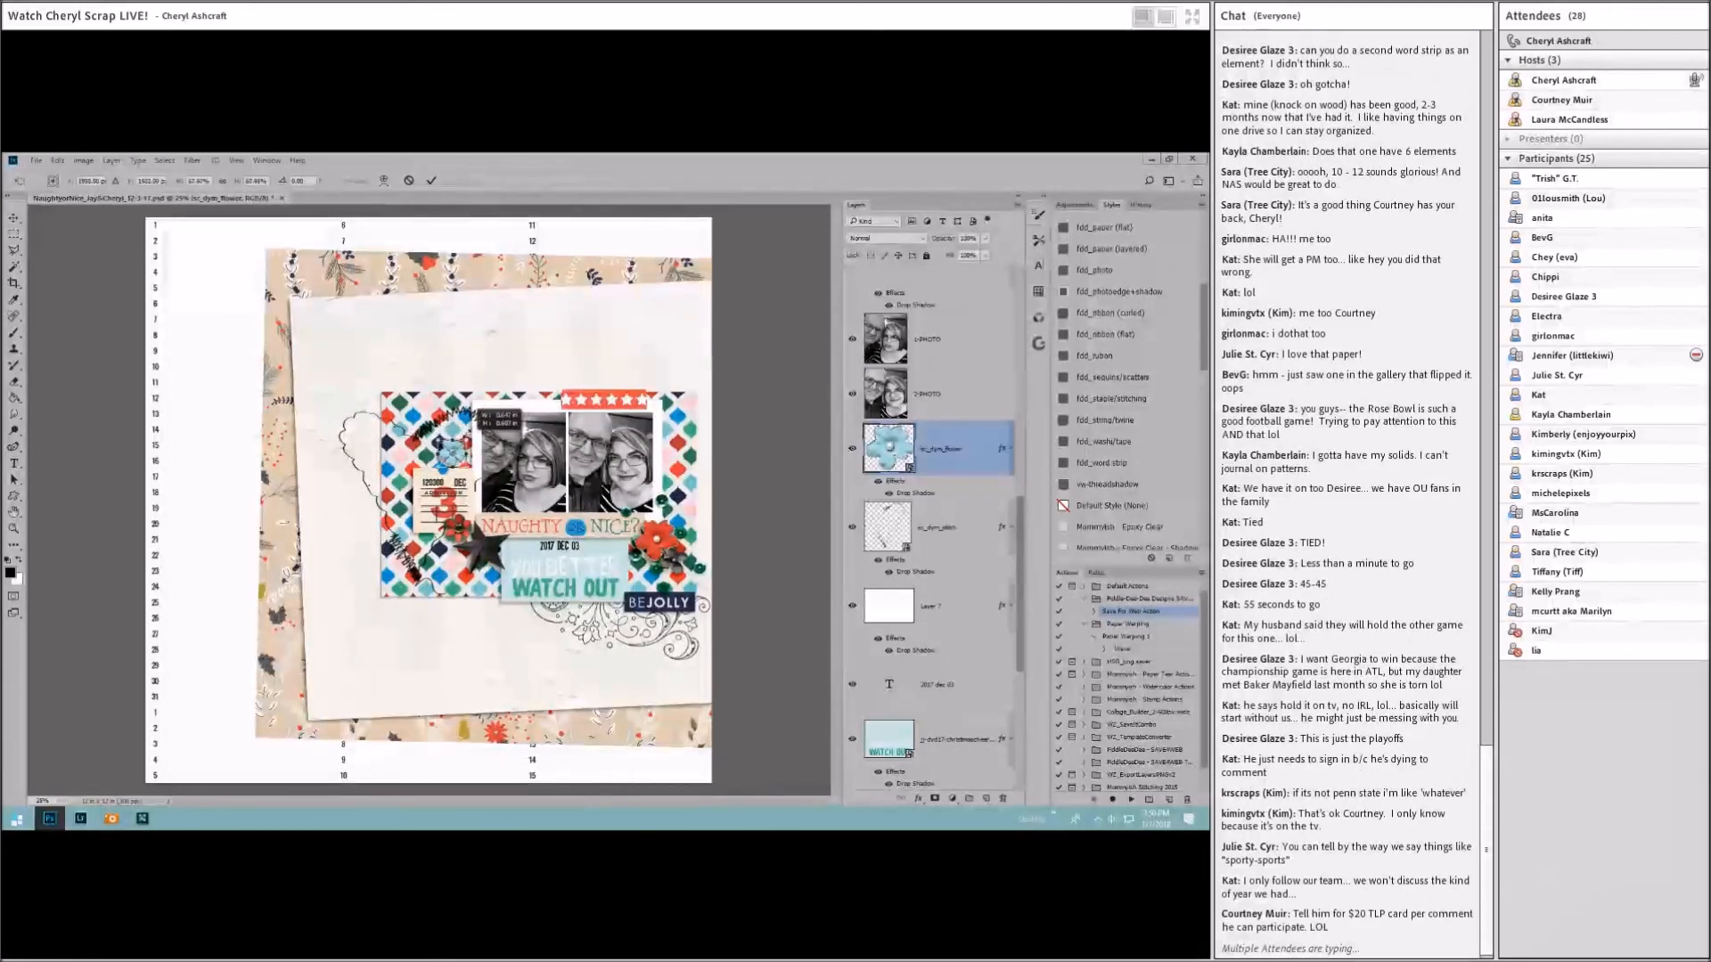
click(430, 180)
scroll(1163, 277, up, 1)
scroll(1162, 277, up, 4)
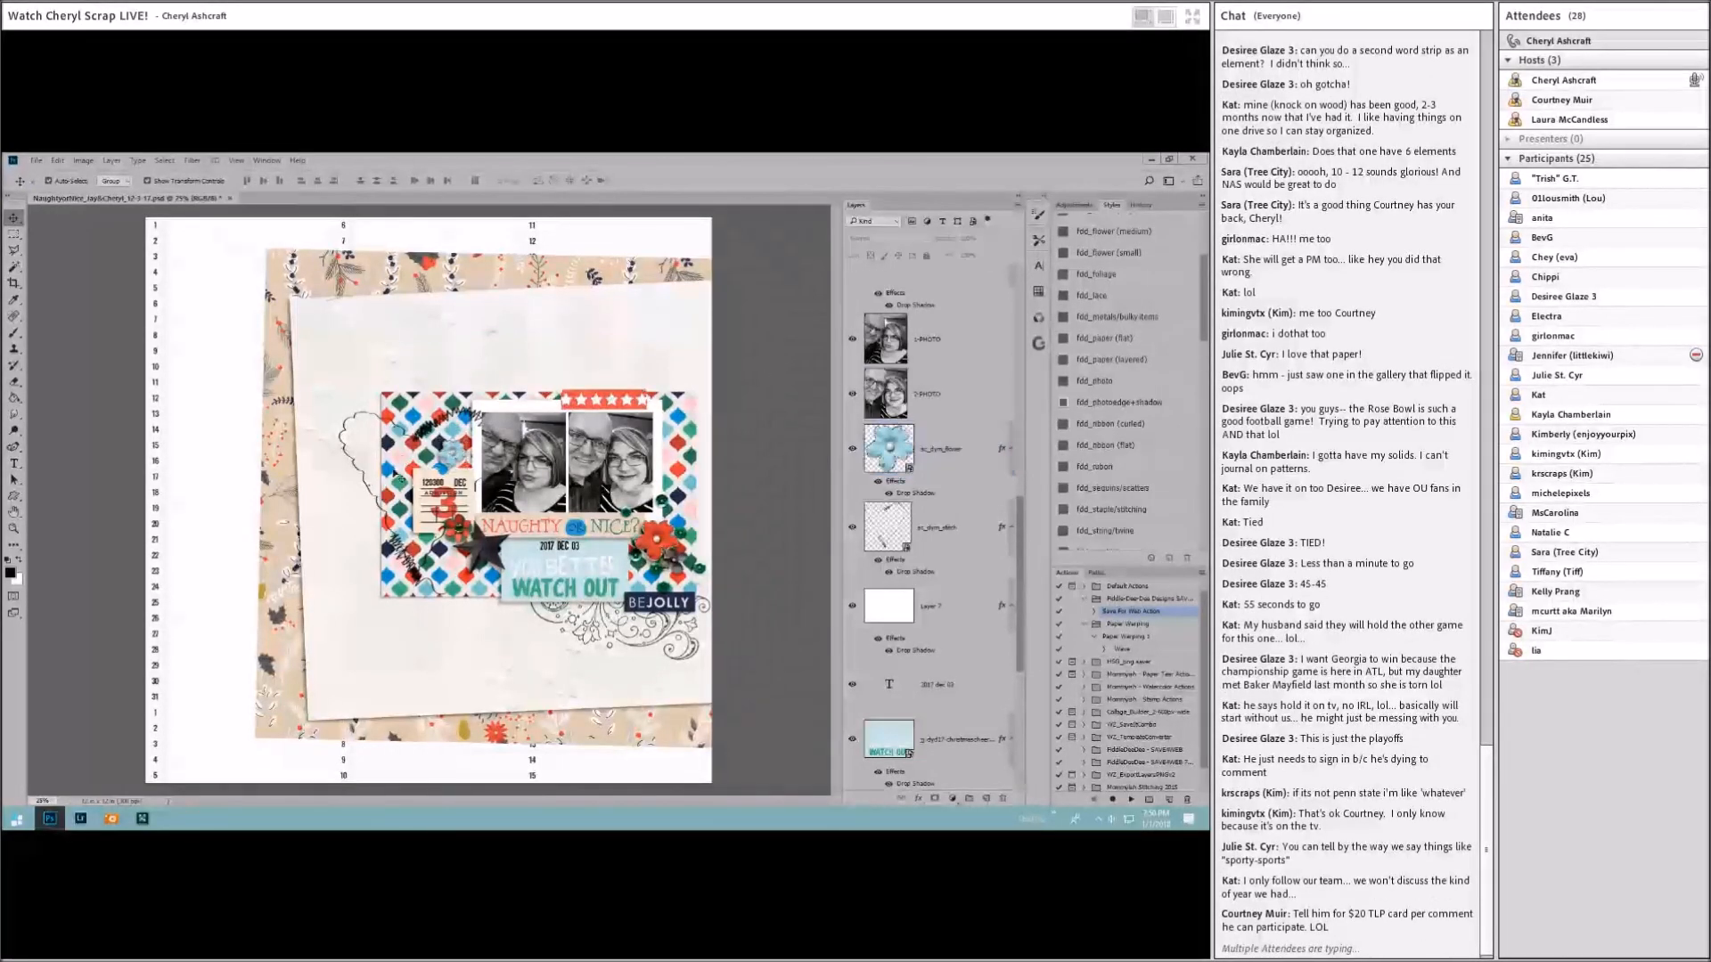
drag(452, 451, 465, 452)
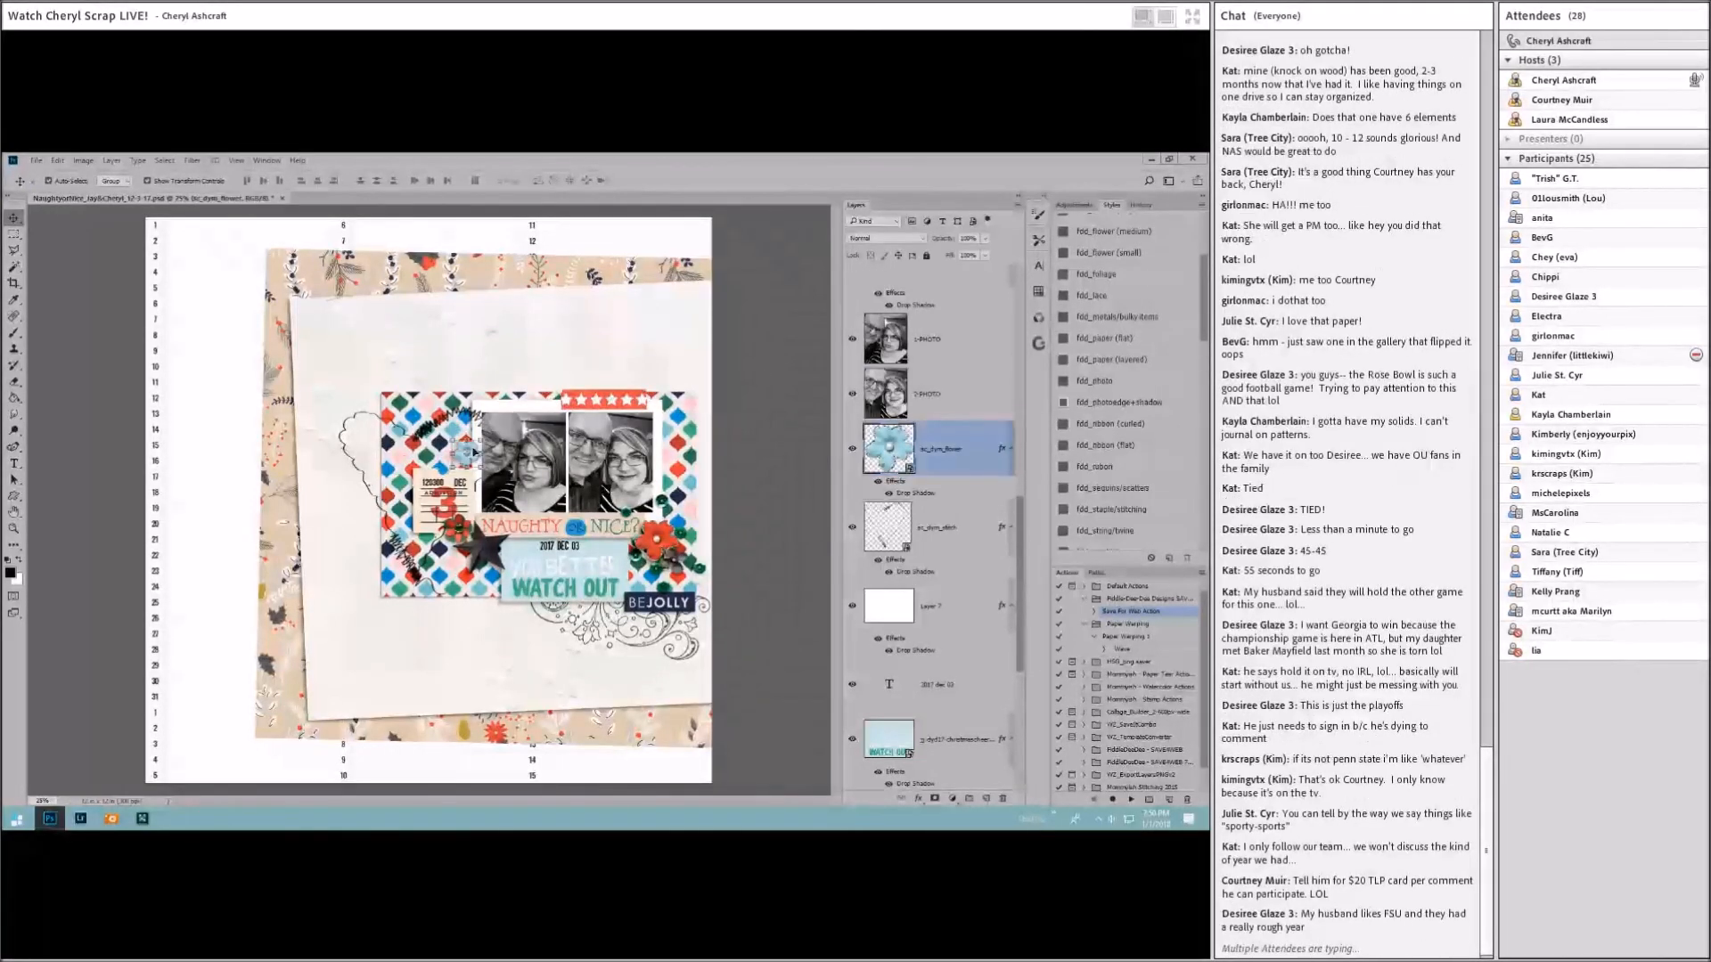
Step: Bring the small blue flower to the top of the layer stack and nudge it slightly down beside the photos
key(ctrl+shift+])
drag(473, 450, 474, 457)
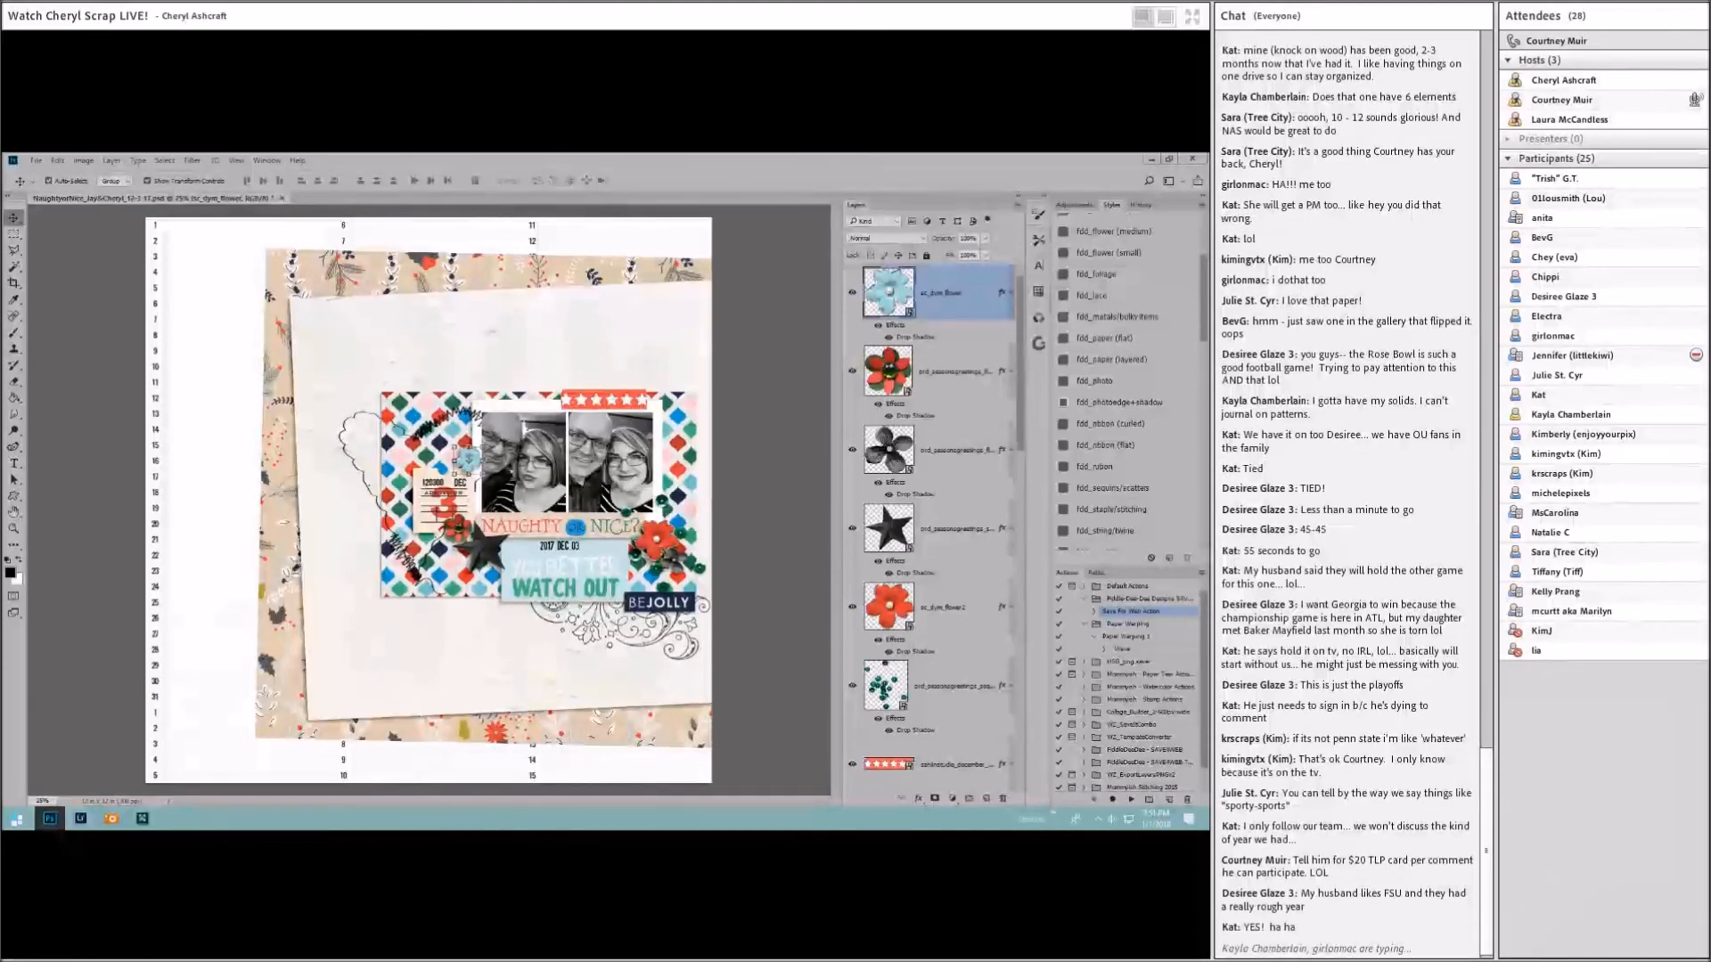
Step: Add the red berry branch, rotate it to lie horizontally, and tuck it beneath the patterned paper under the WATCH OUT tag
drag(3, 535, 390, 530)
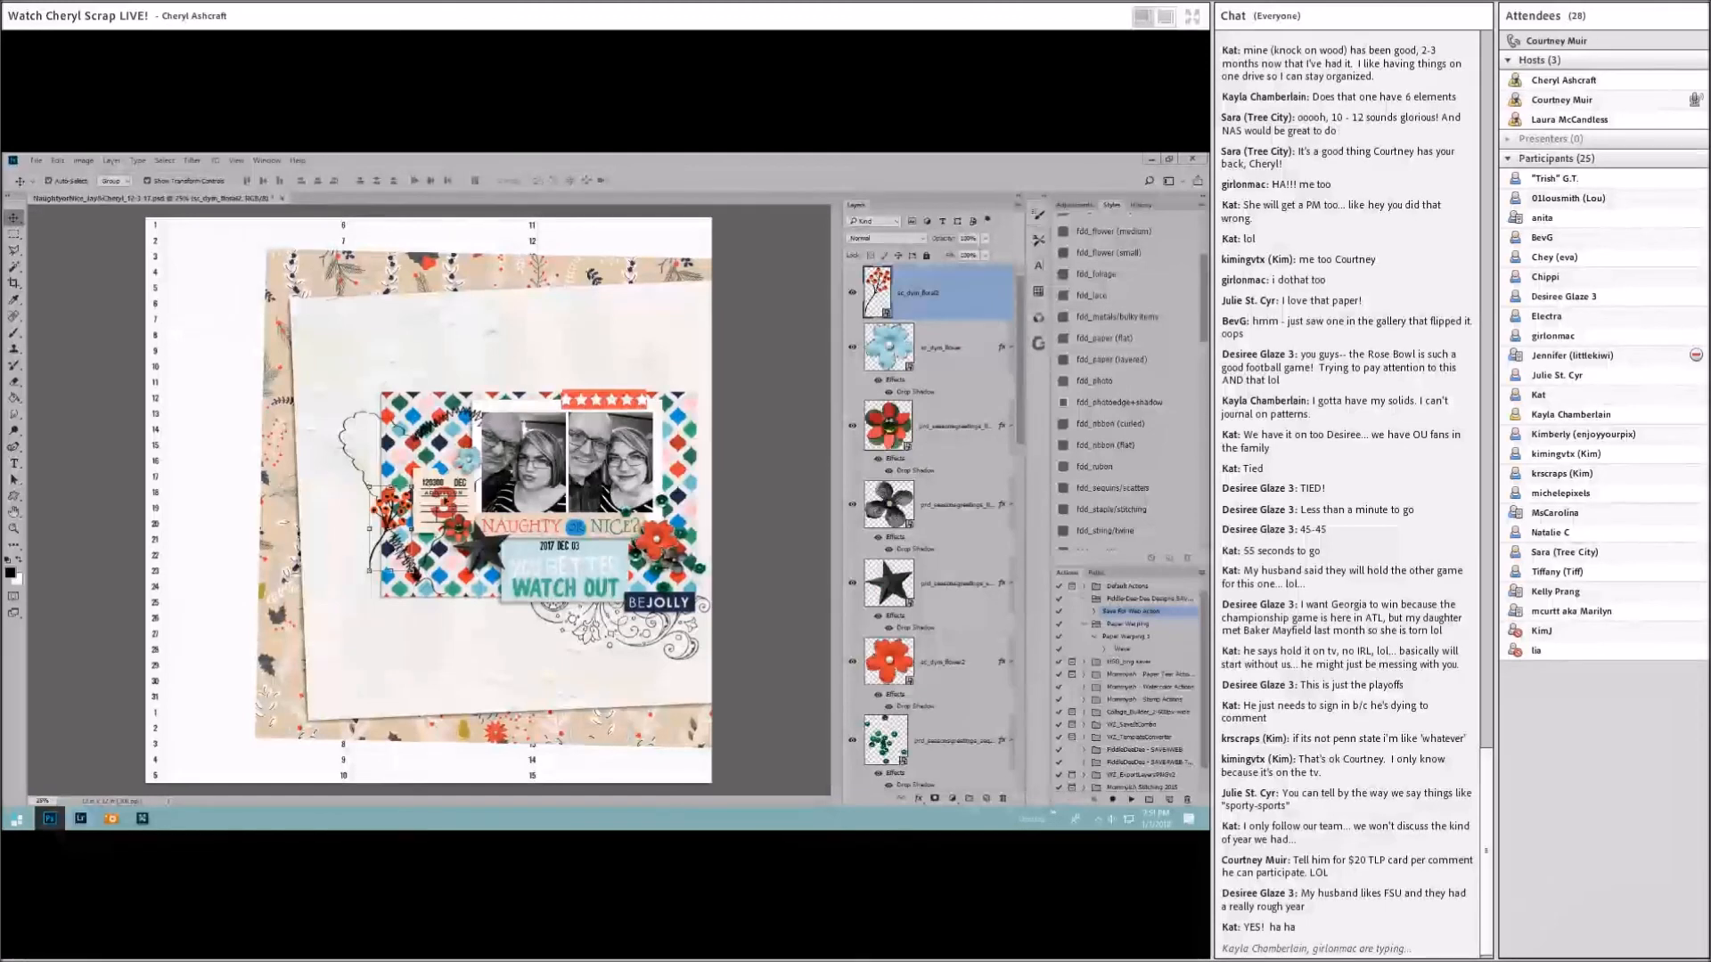
key(ctrl+t)
drag(420, 482, 342, 535)
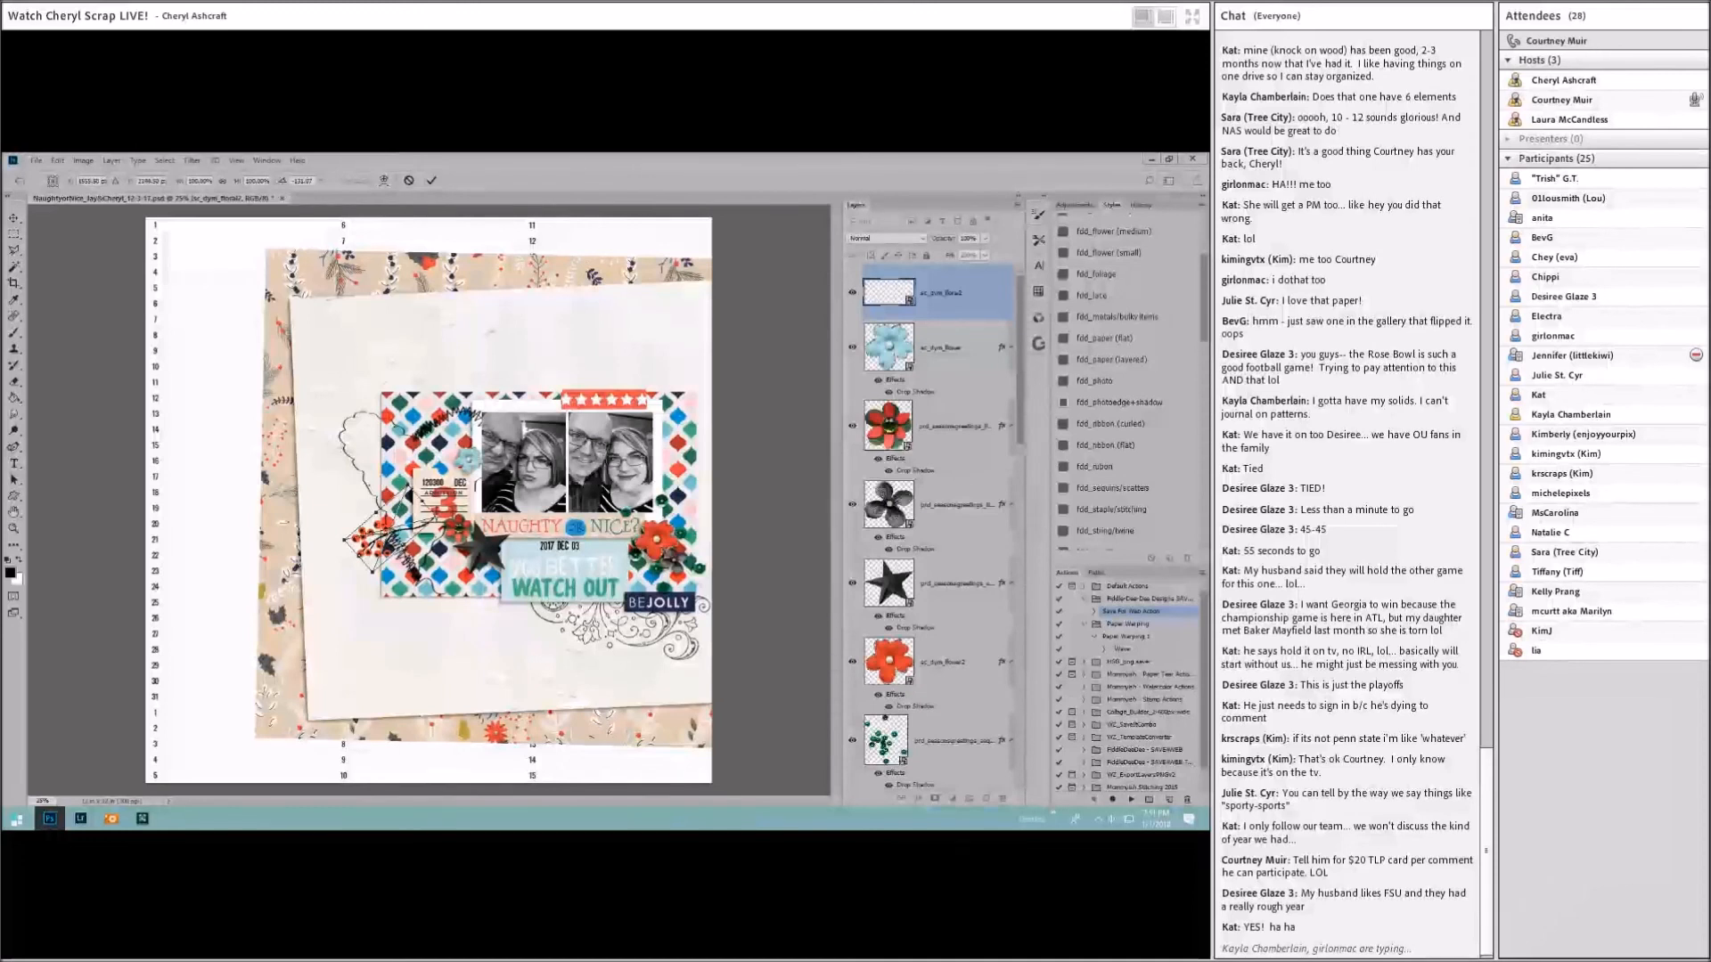
key(Return)
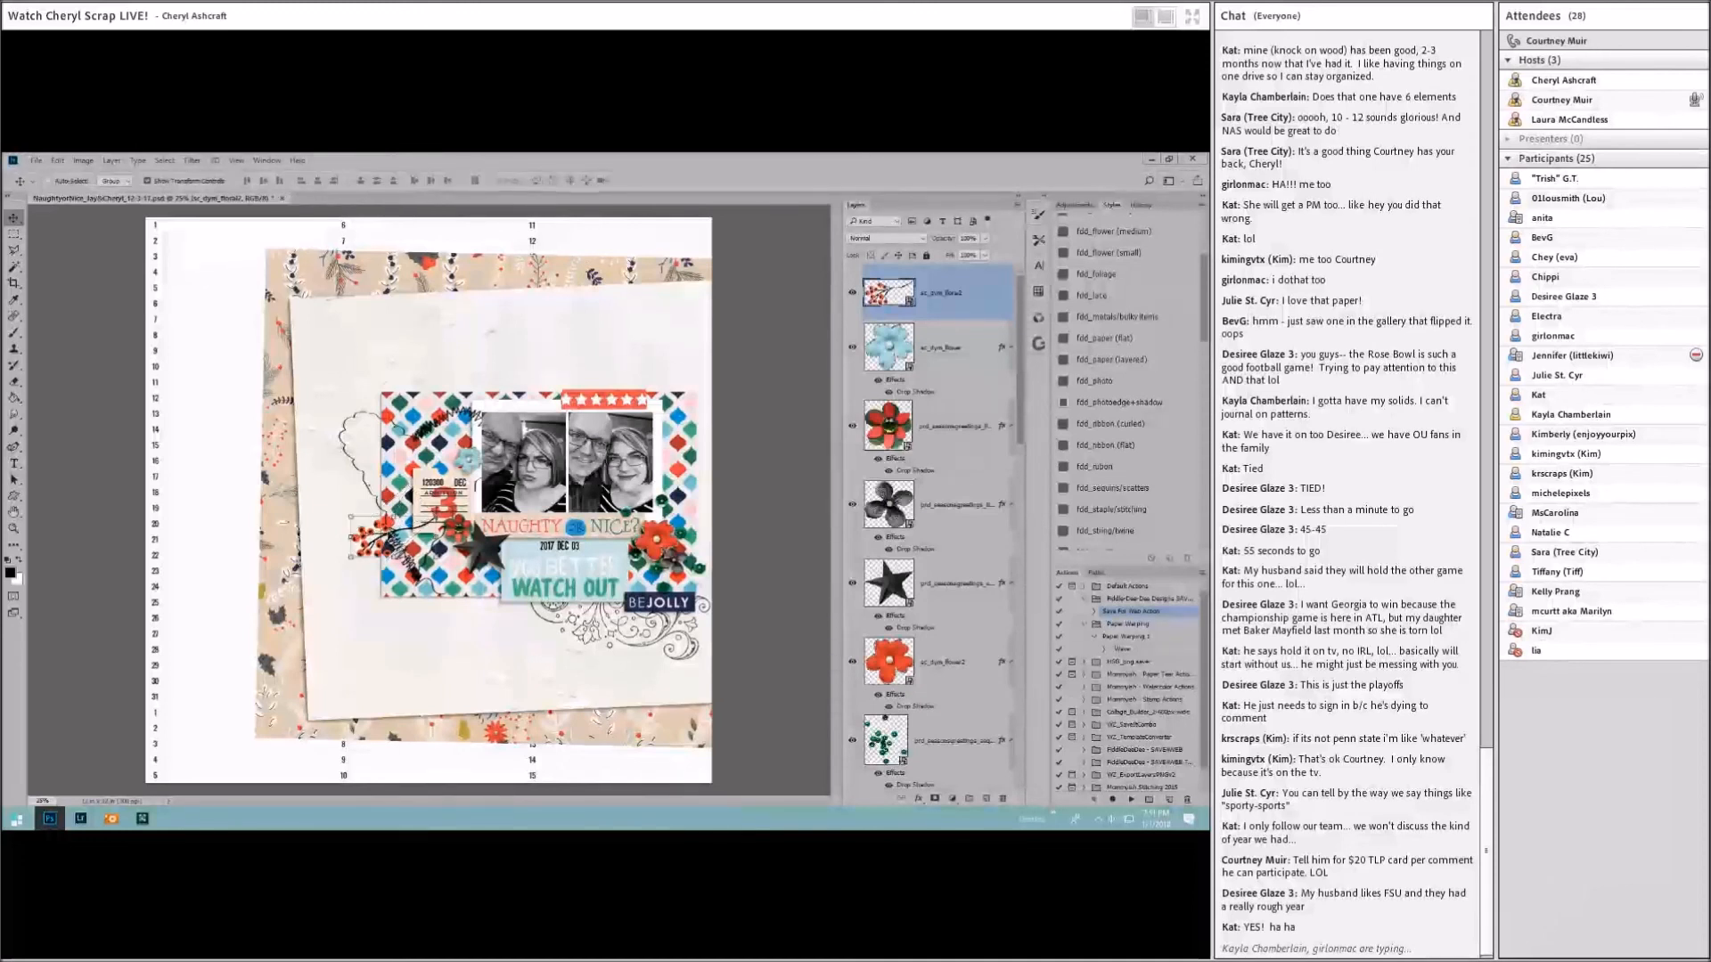
drag(379, 538, 570, 626)
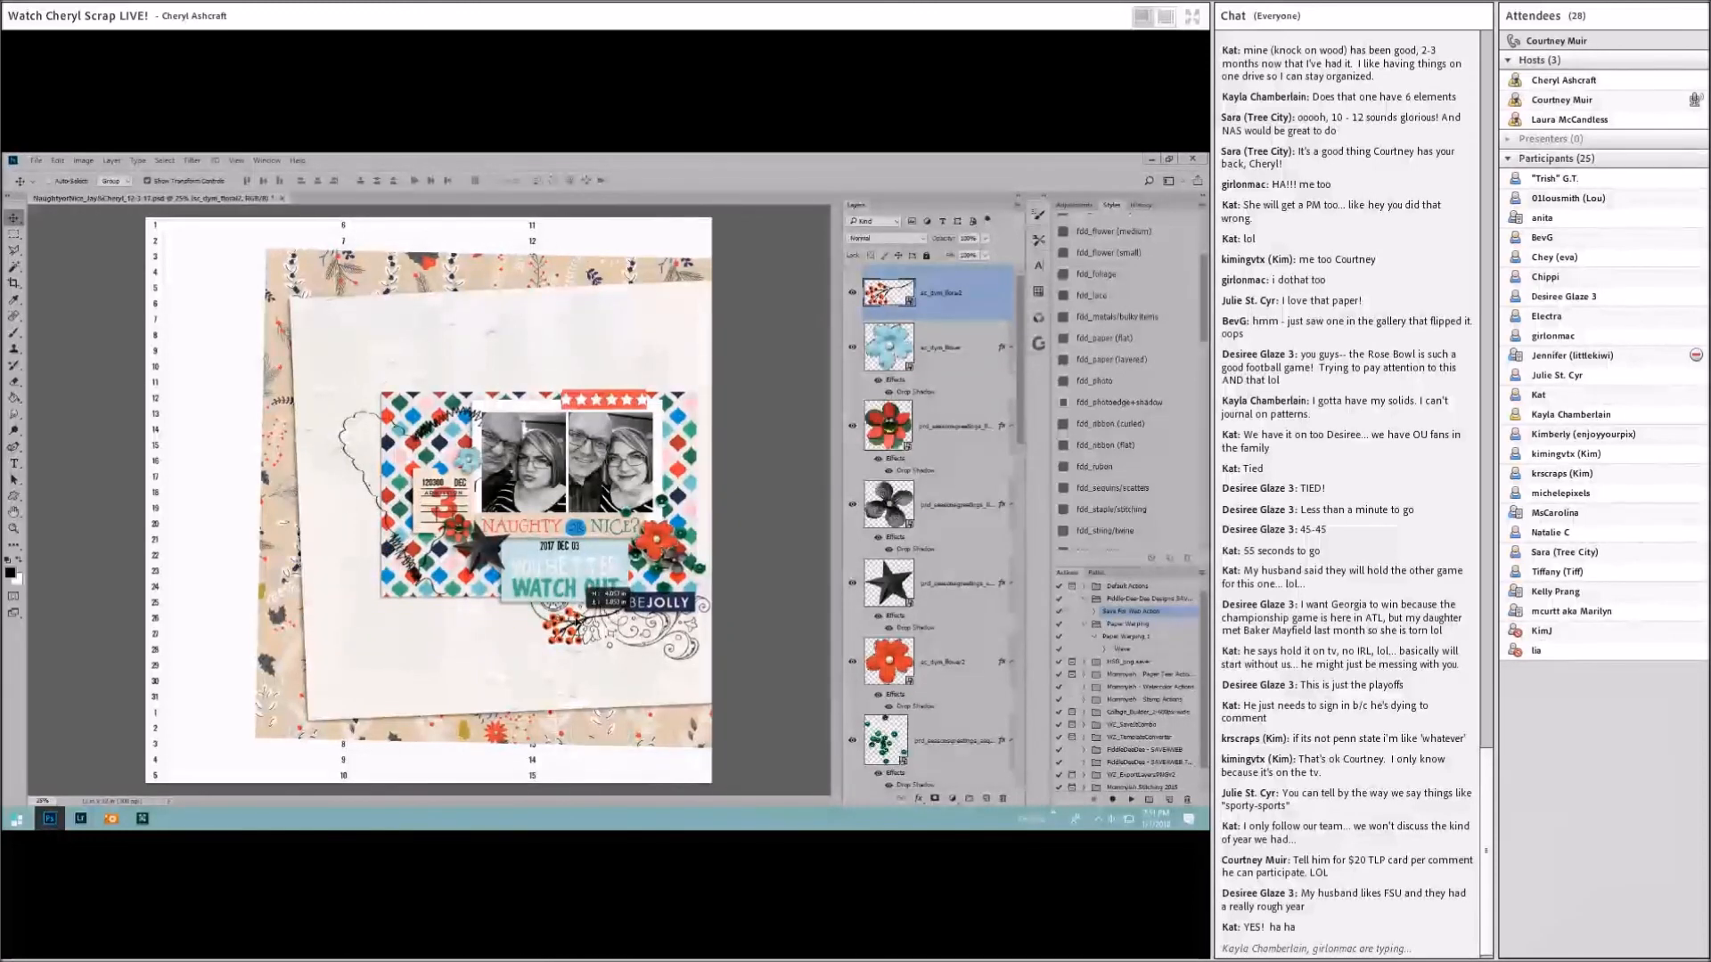
scroll(969, 287, down, 6)
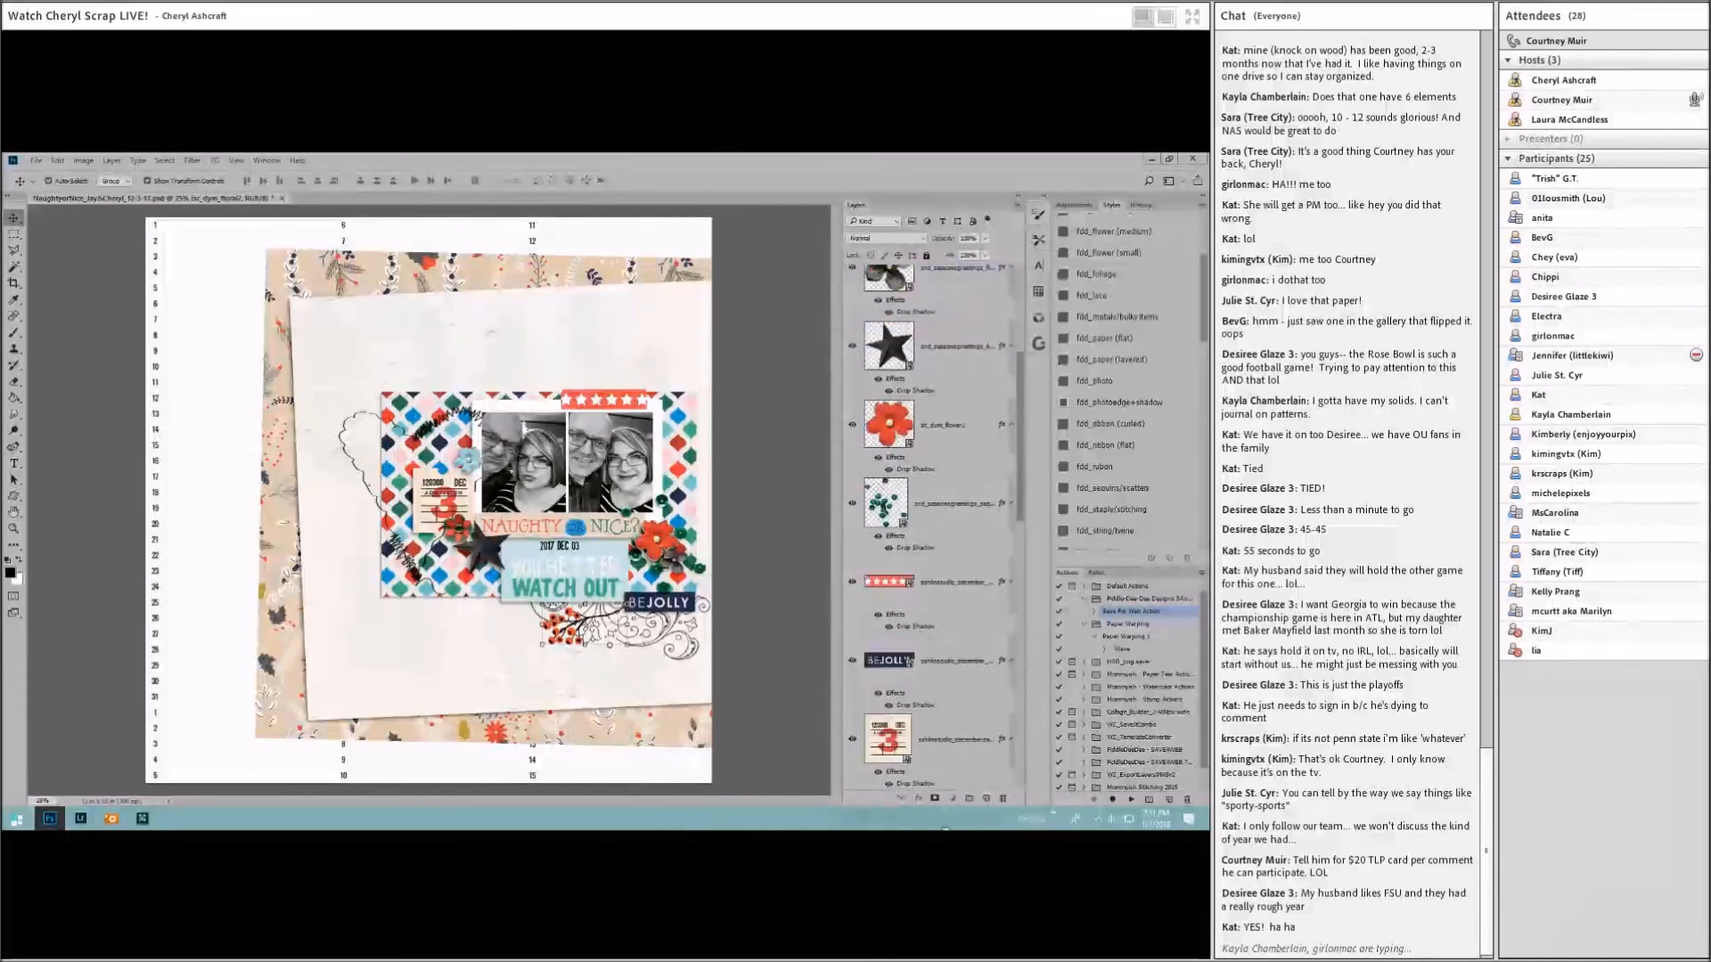
scroll(966, 551, down, 10)
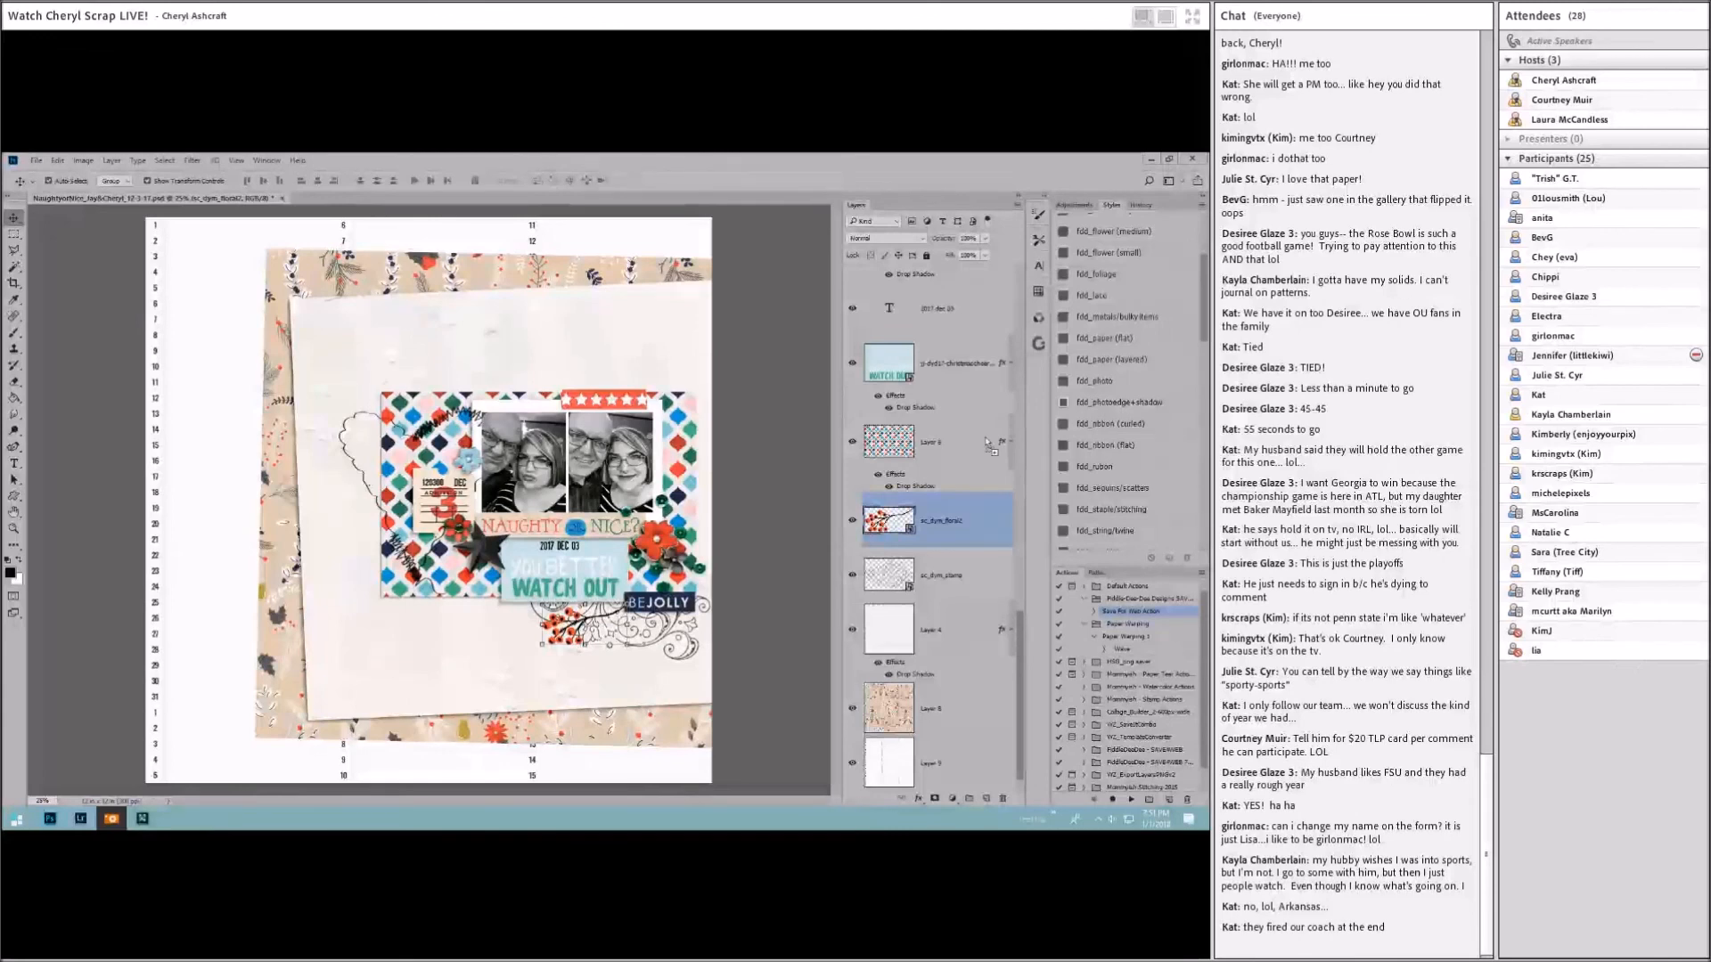
Step: Add the large pink snowflake, scale it down, center it behind the photo cluster and stack it directly above the tilted white paper
drag(454, 484, 455, 484)
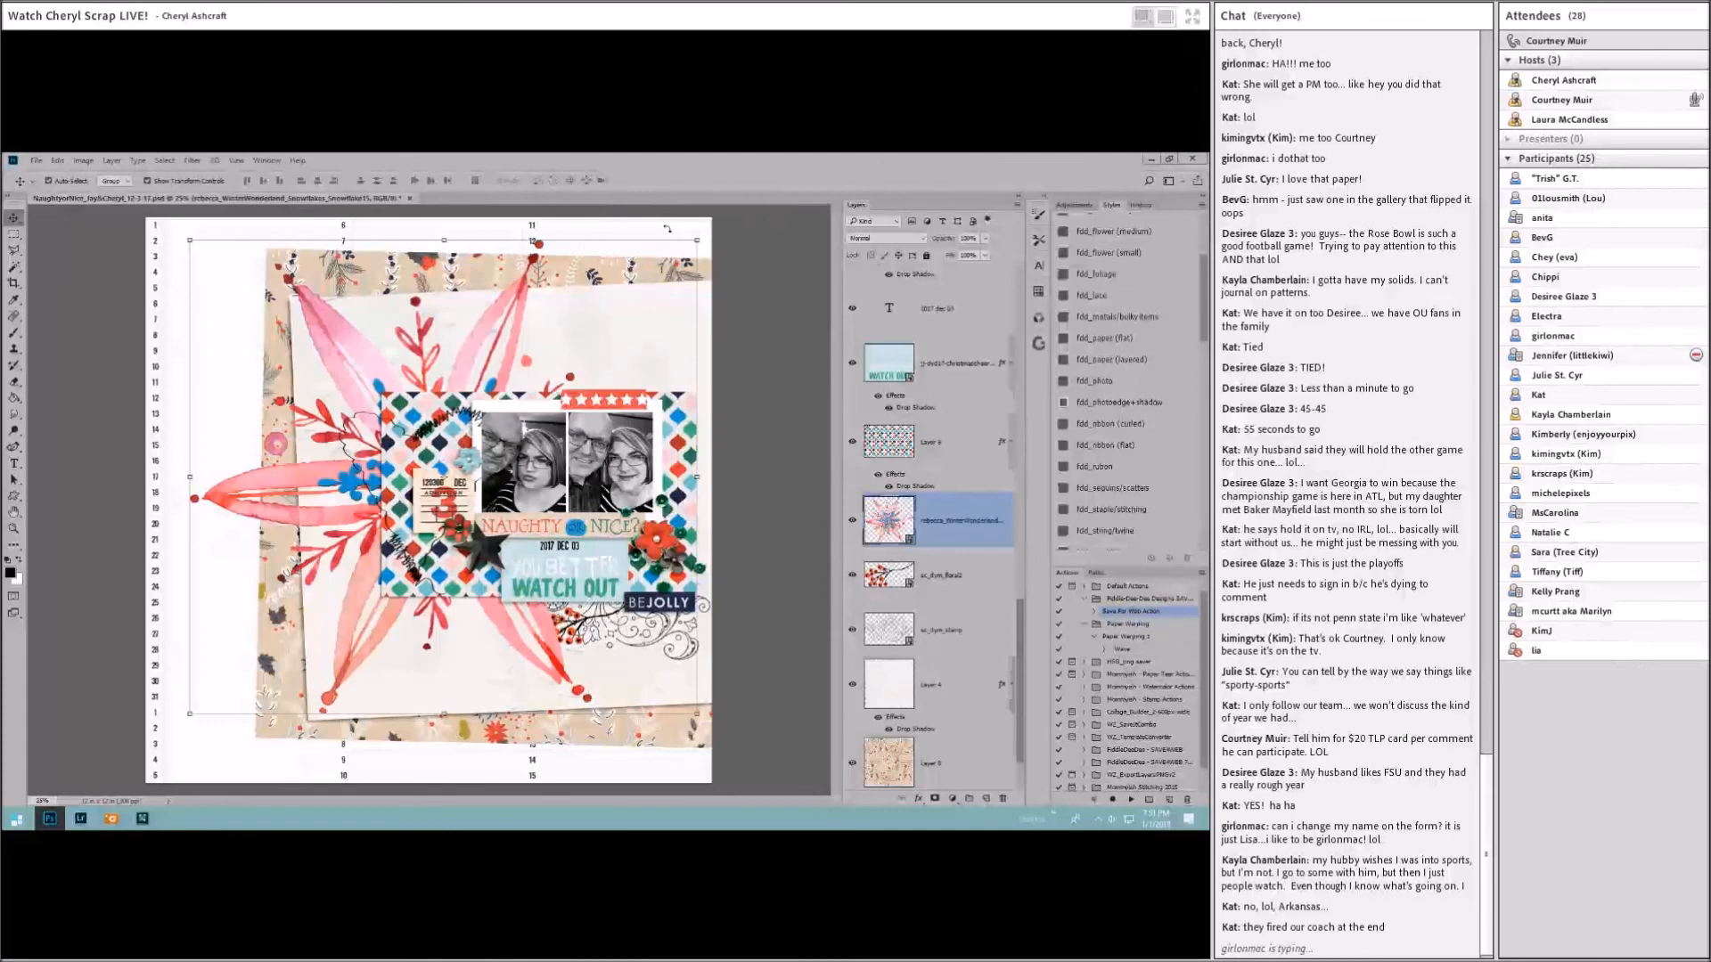
drag(697, 241, 602, 329)
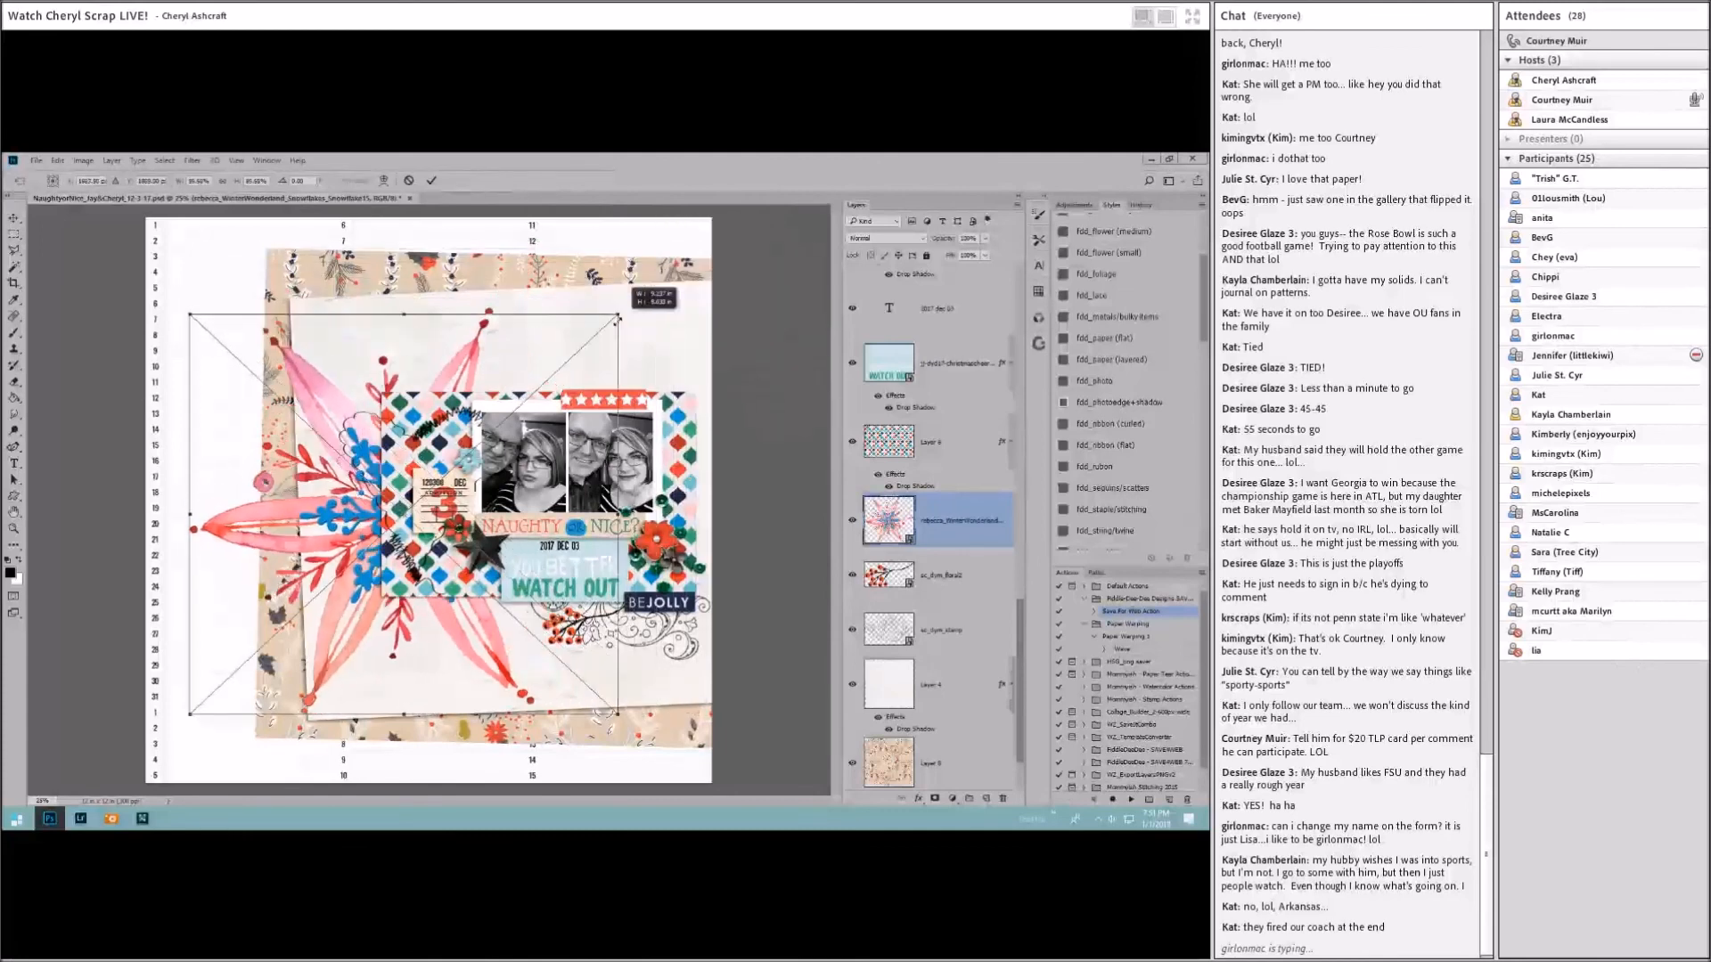
key(Return)
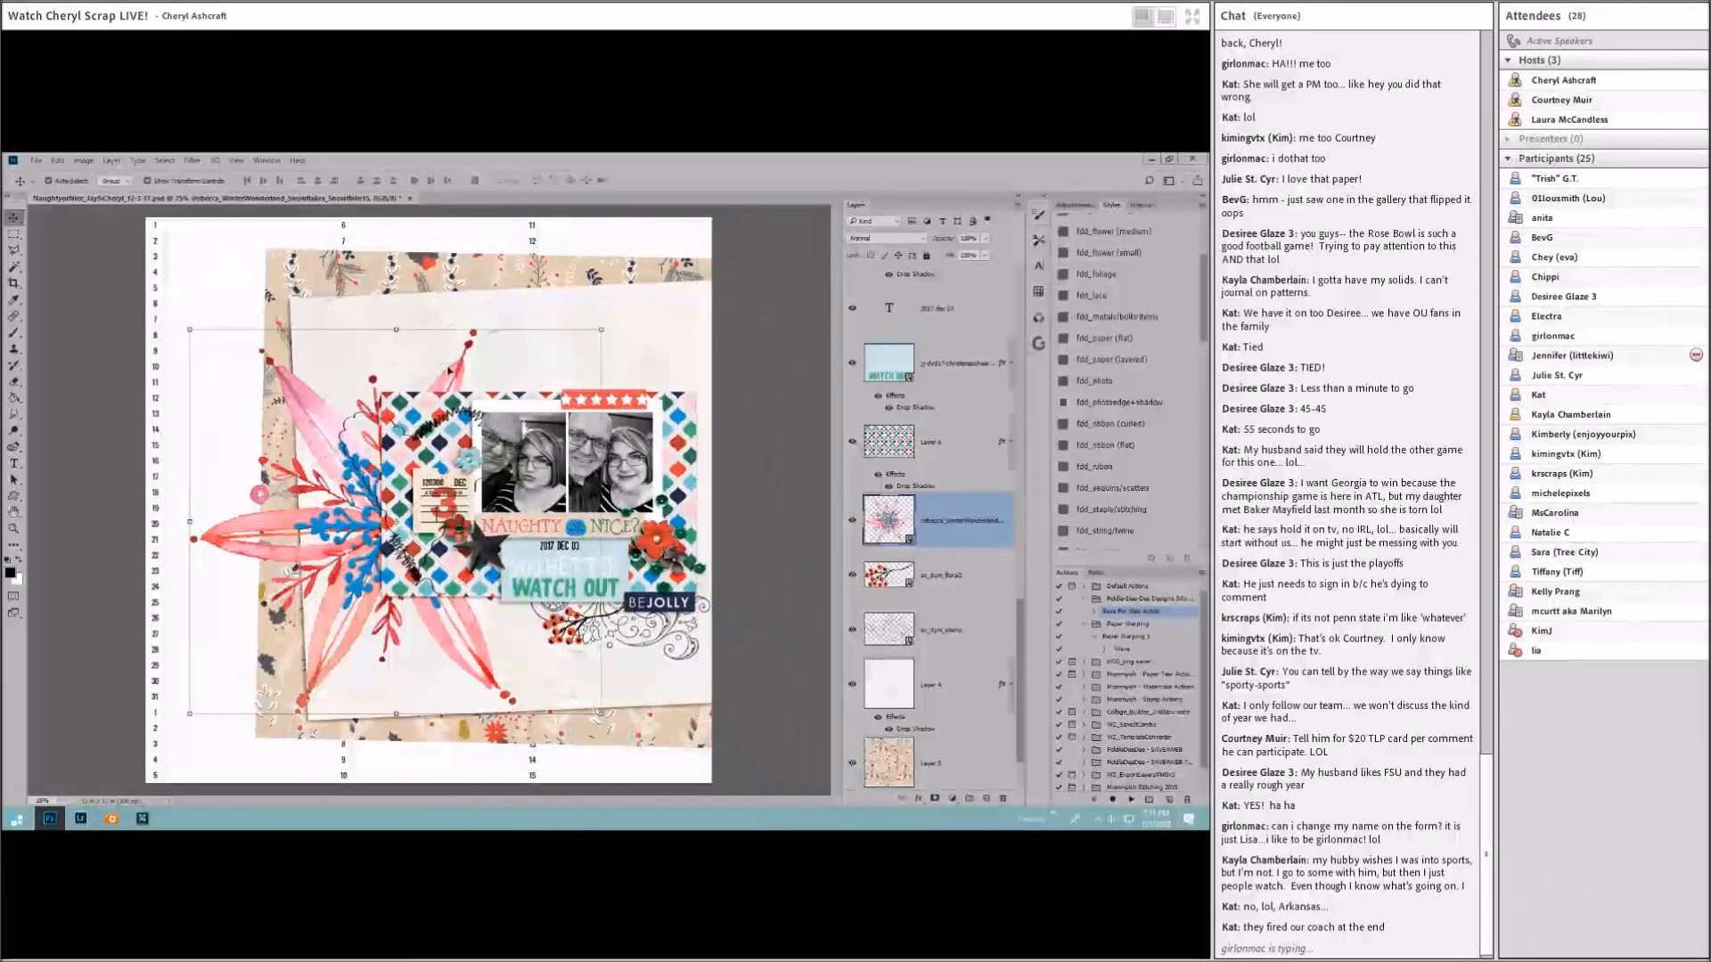
drag(470, 348, 567, 328)
drag(941, 519, 933, 630)
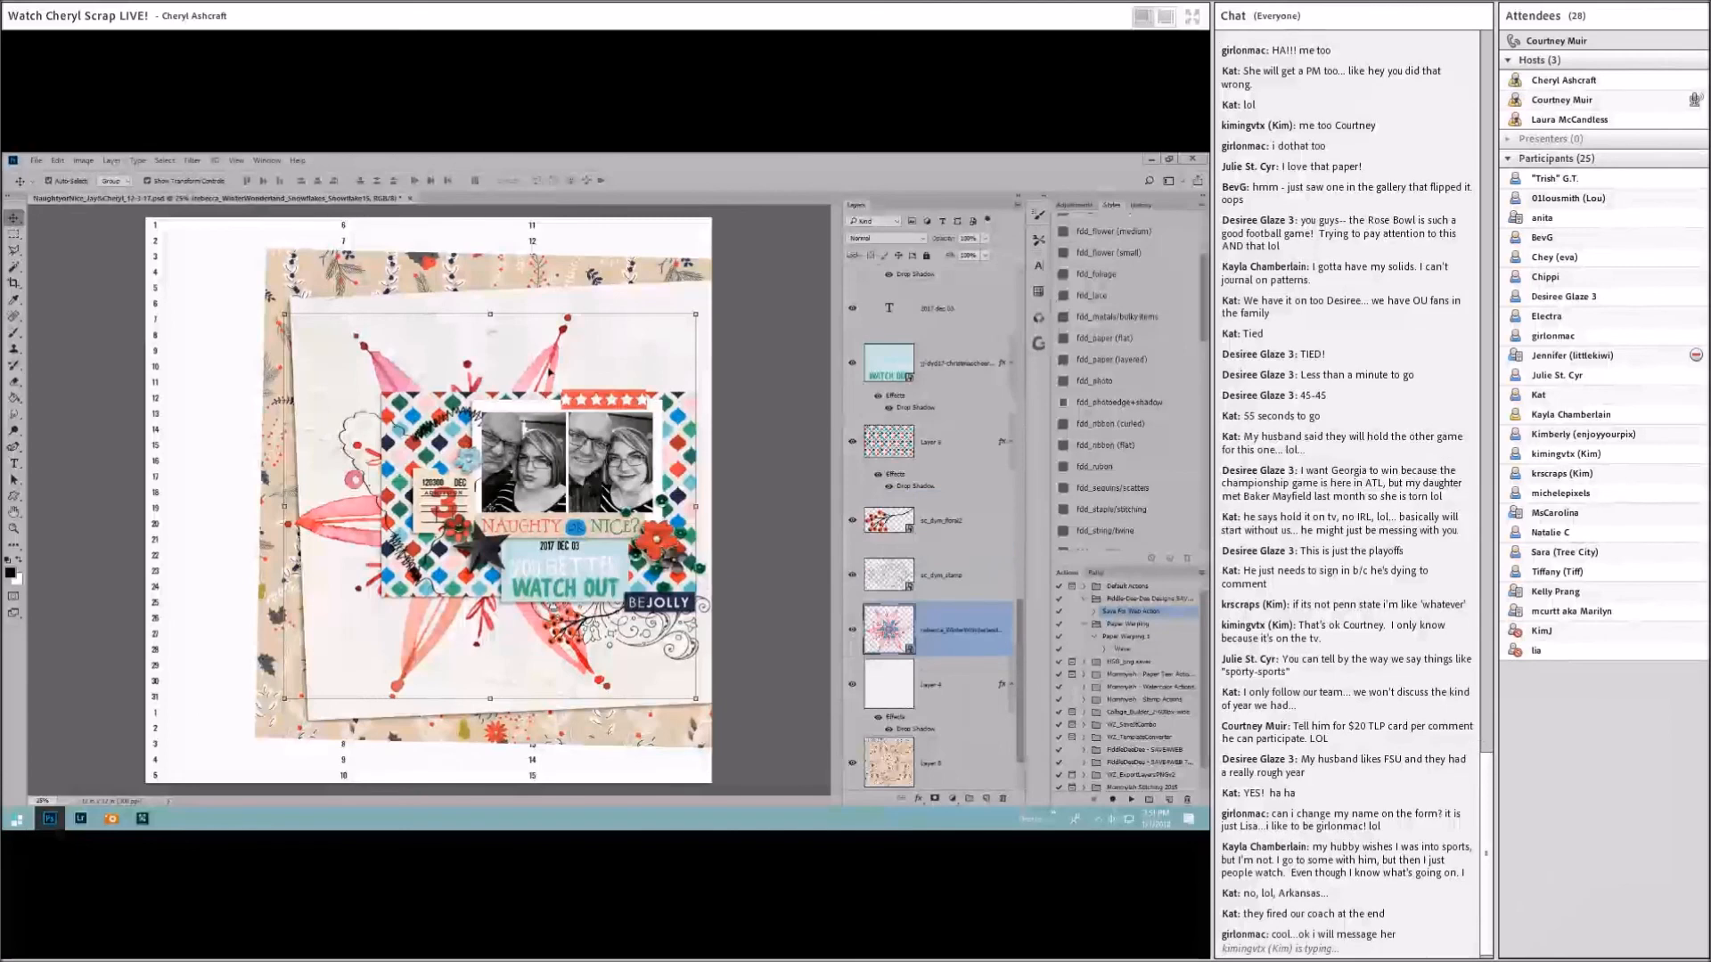
Step: Move the red berry branch to the patterned paper's lower left edge
drag(602, 588, 372, 546)
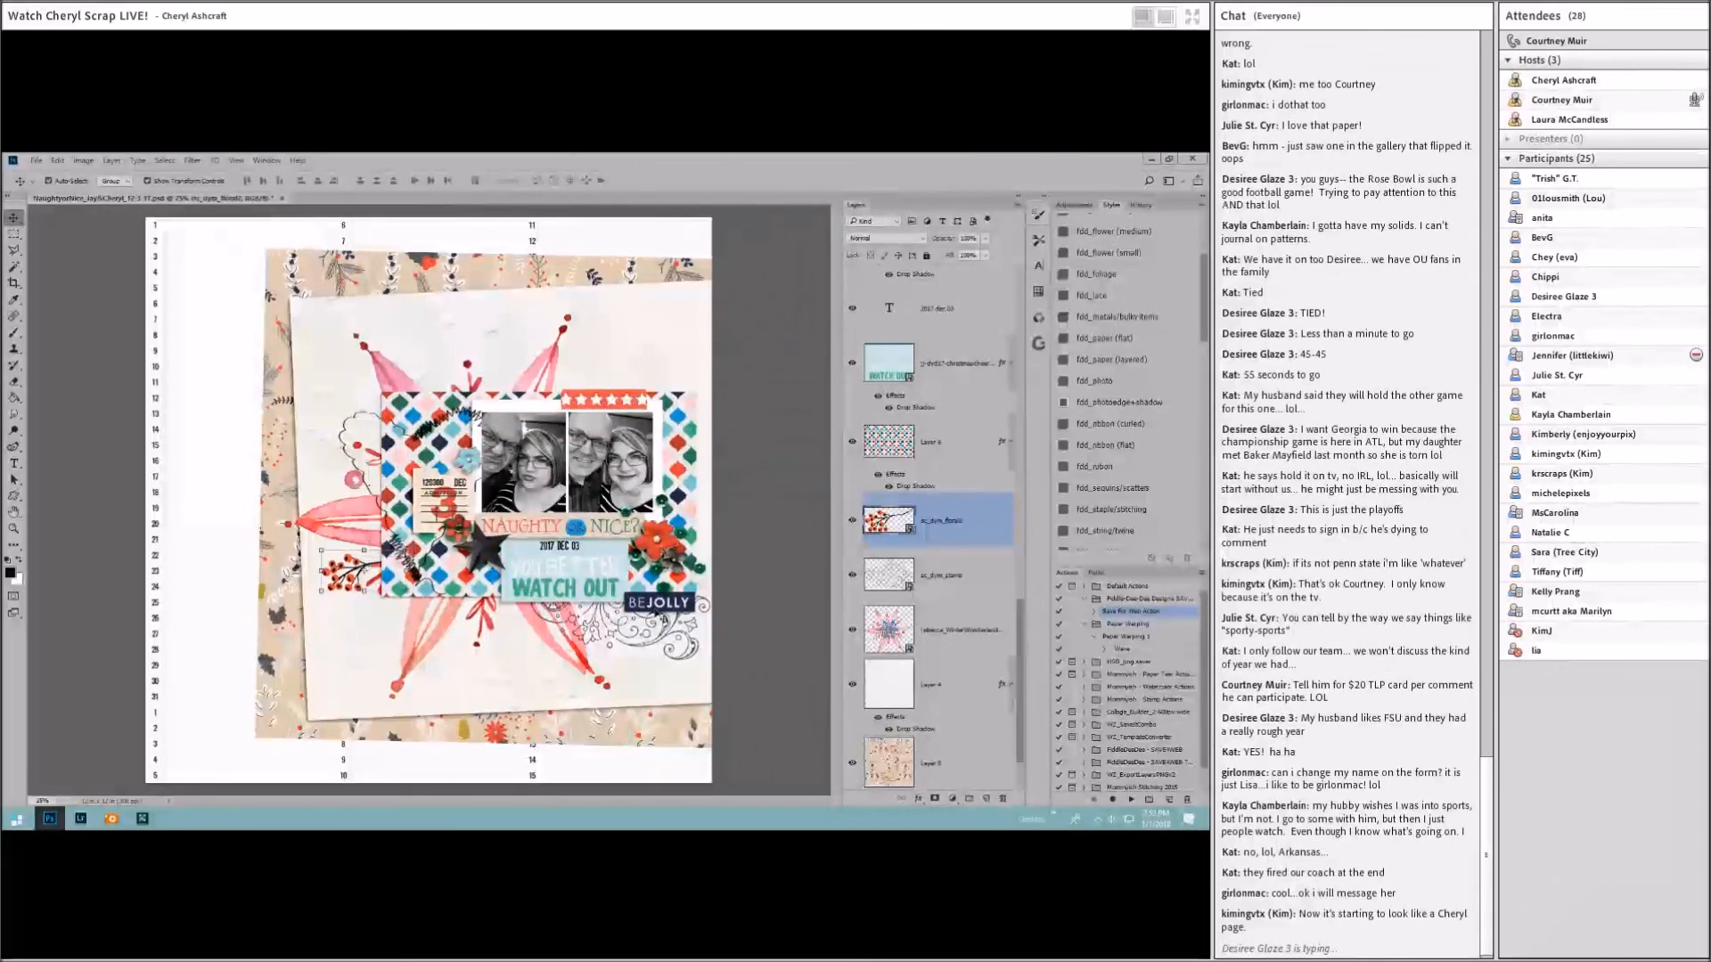
Step: Shift the swirl stamp up behind the BE JOLLY label, duplicate it and place the copy behind the patterned paper's top edge
click(699, 648)
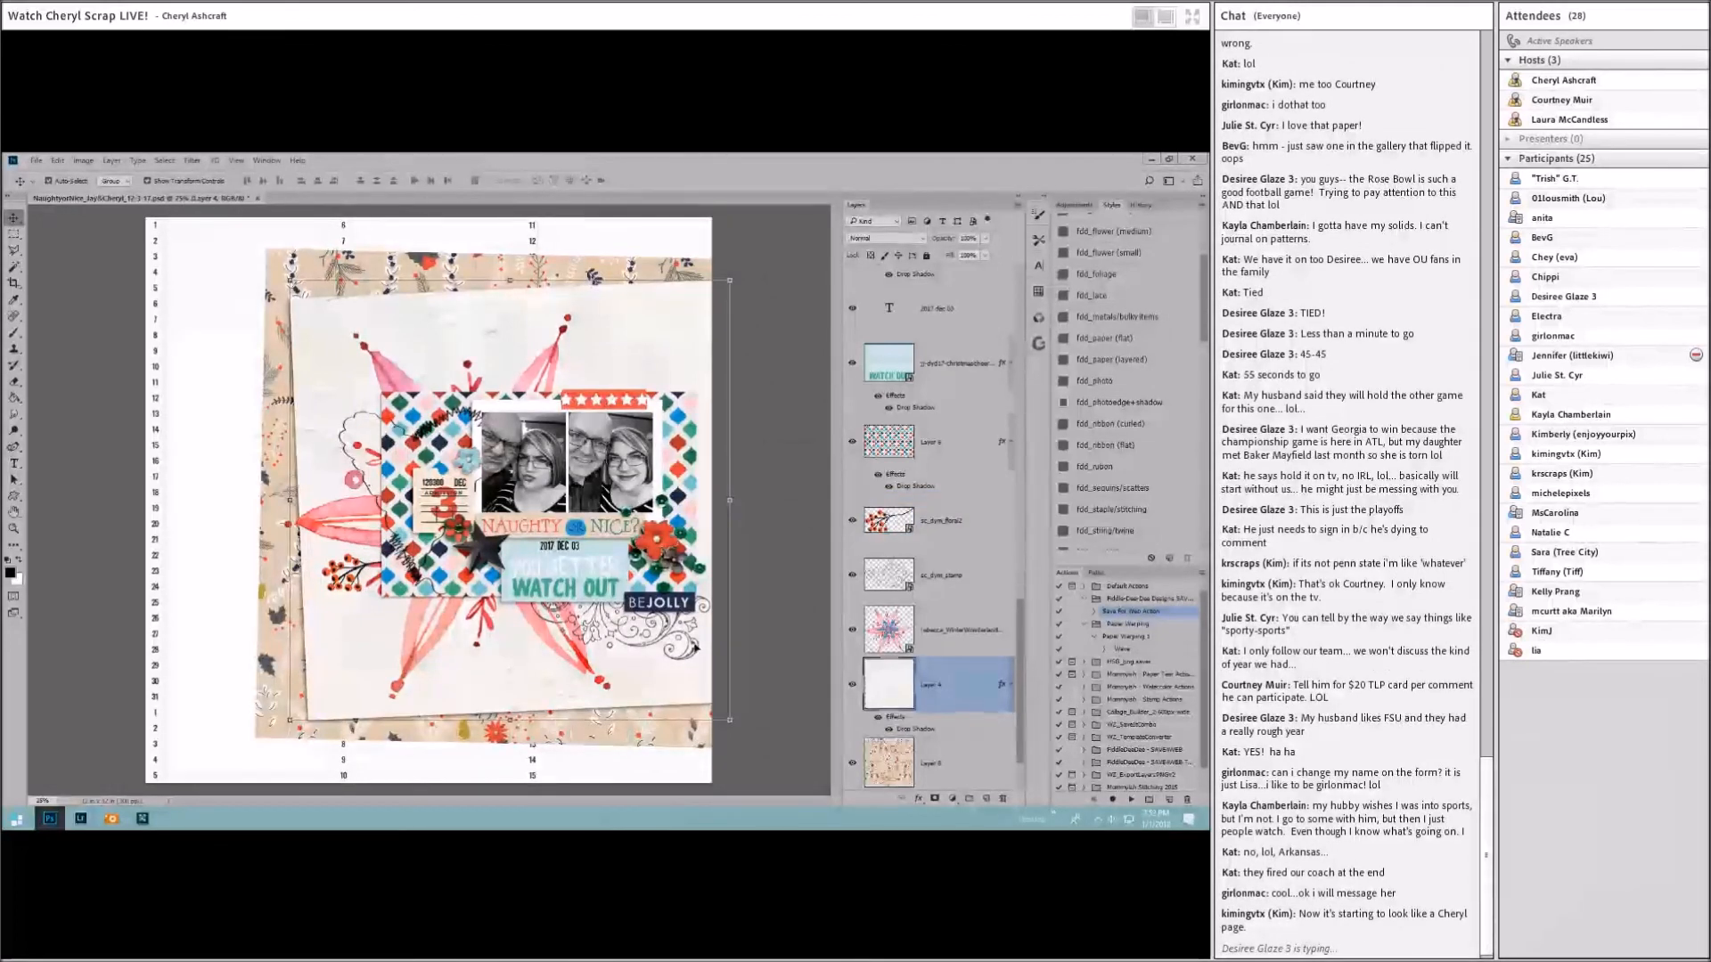
drag(696, 649, 700, 594)
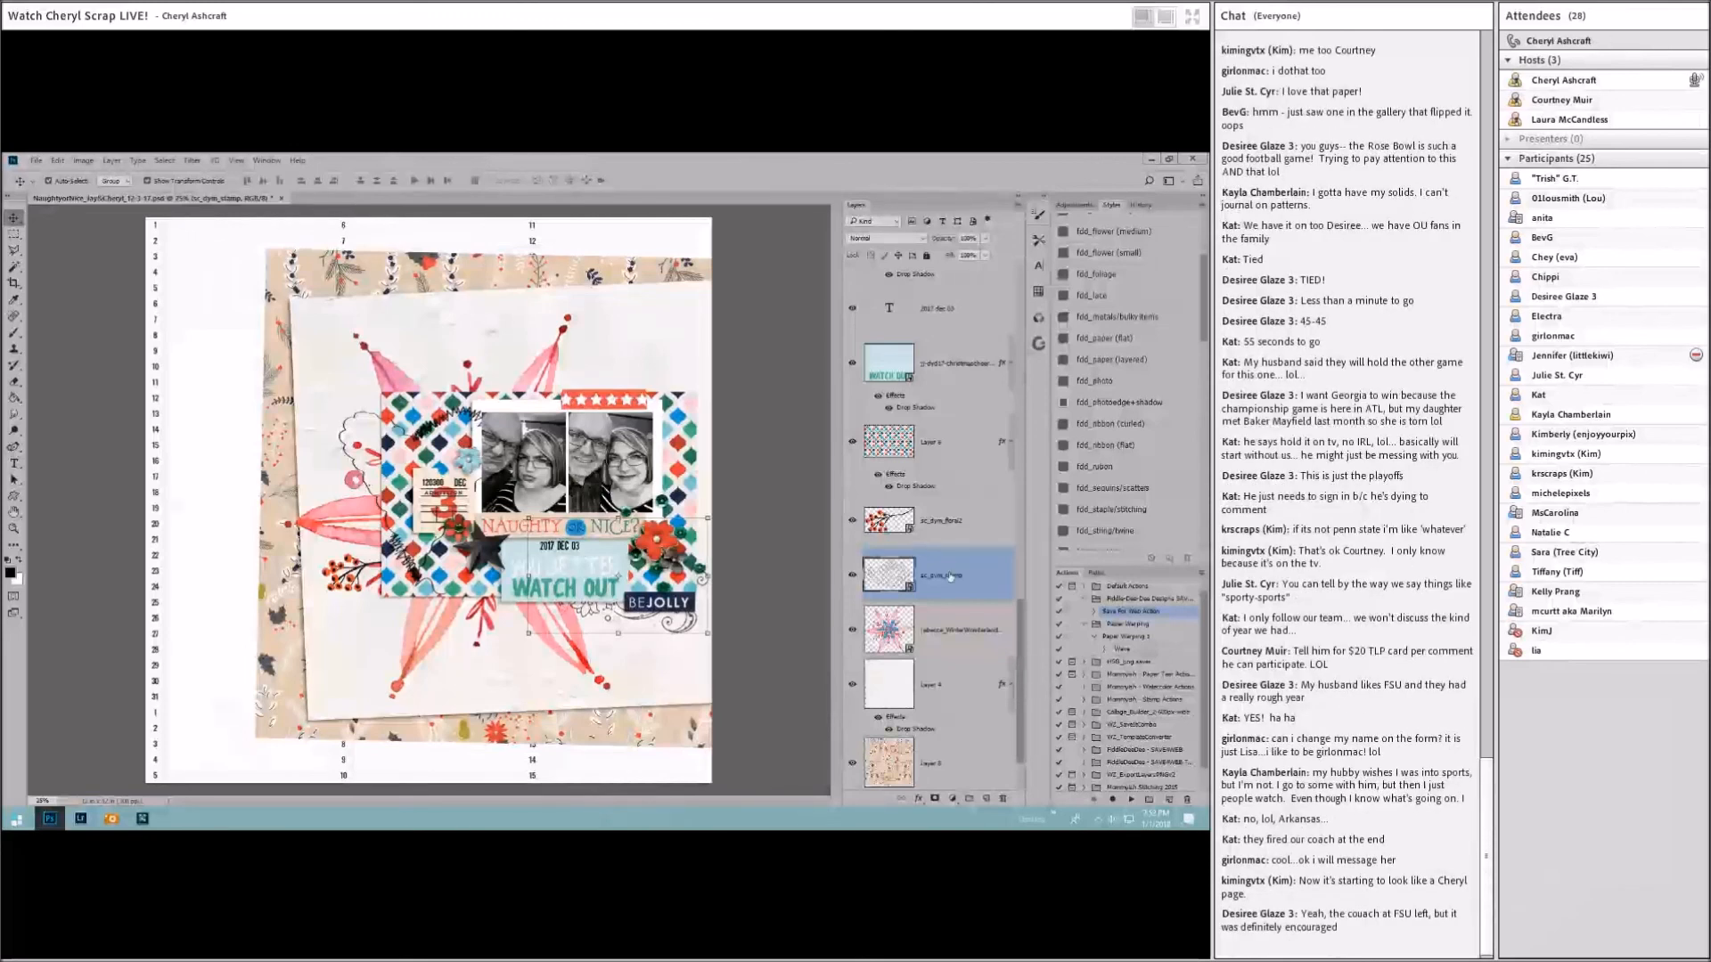
mouse_move(683, 622)
mouse_down()
mouse_move(673, 574)
mouse_move(679, 628)
mouse_up()
key(ctrl+j)
drag(704, 621, 543, 449)
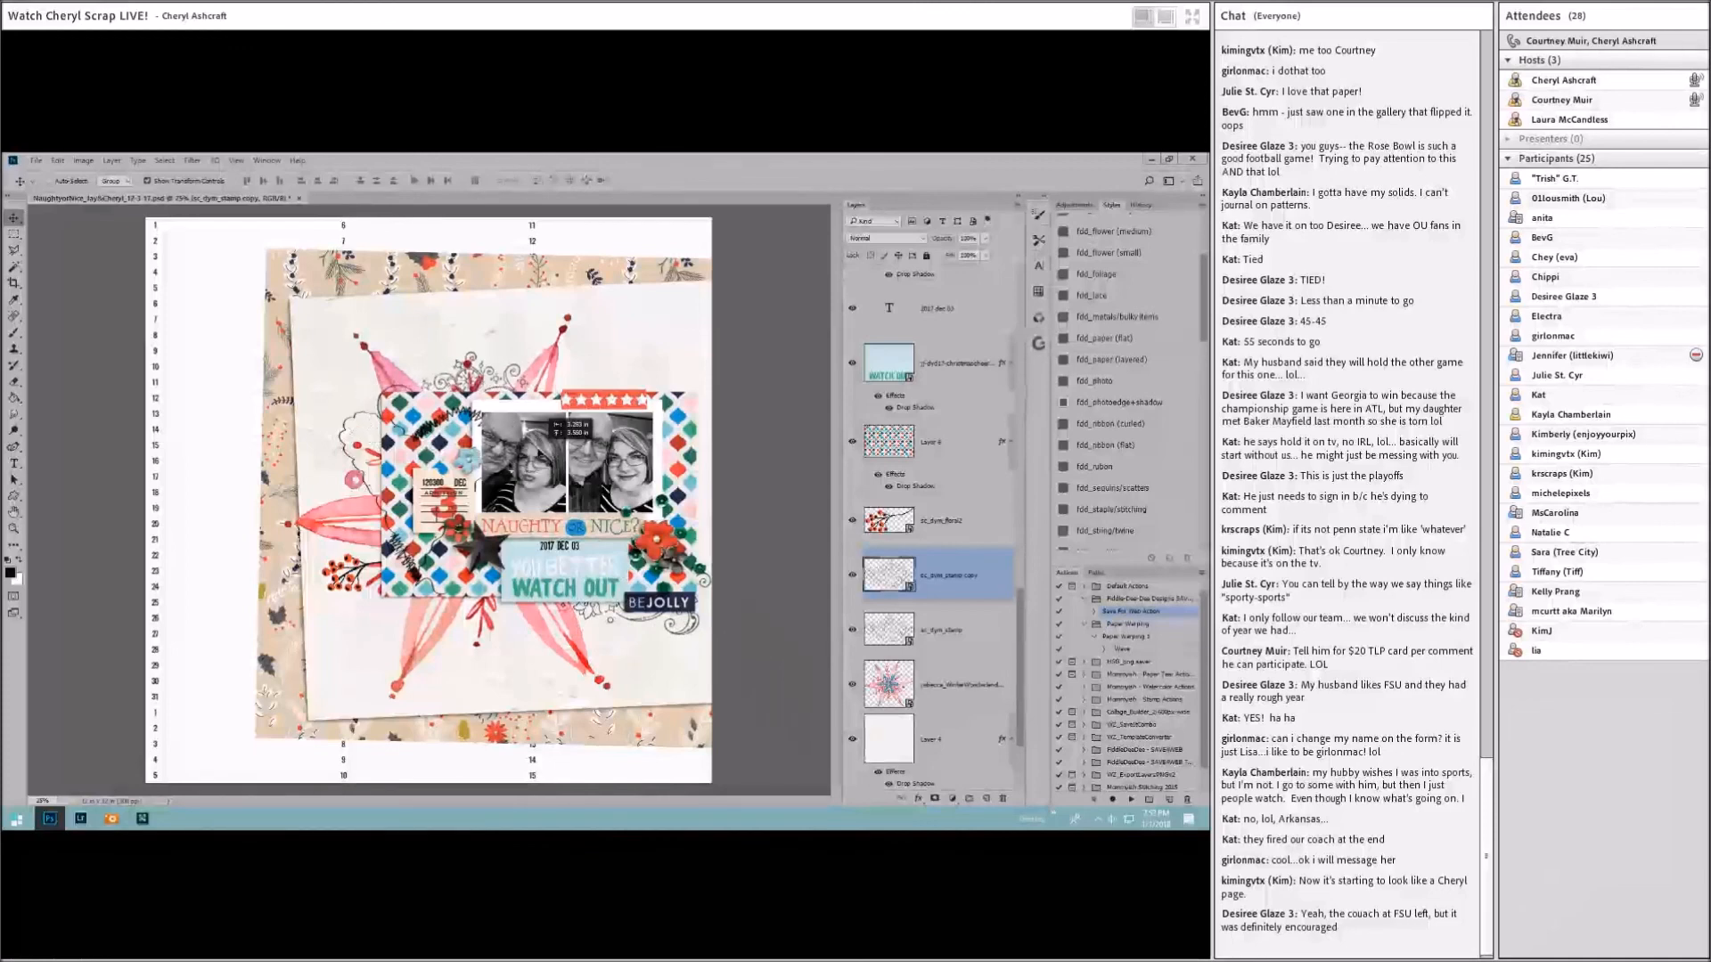
Step: Delete the black heart-shaped stitching from the layout
click(445, 423)
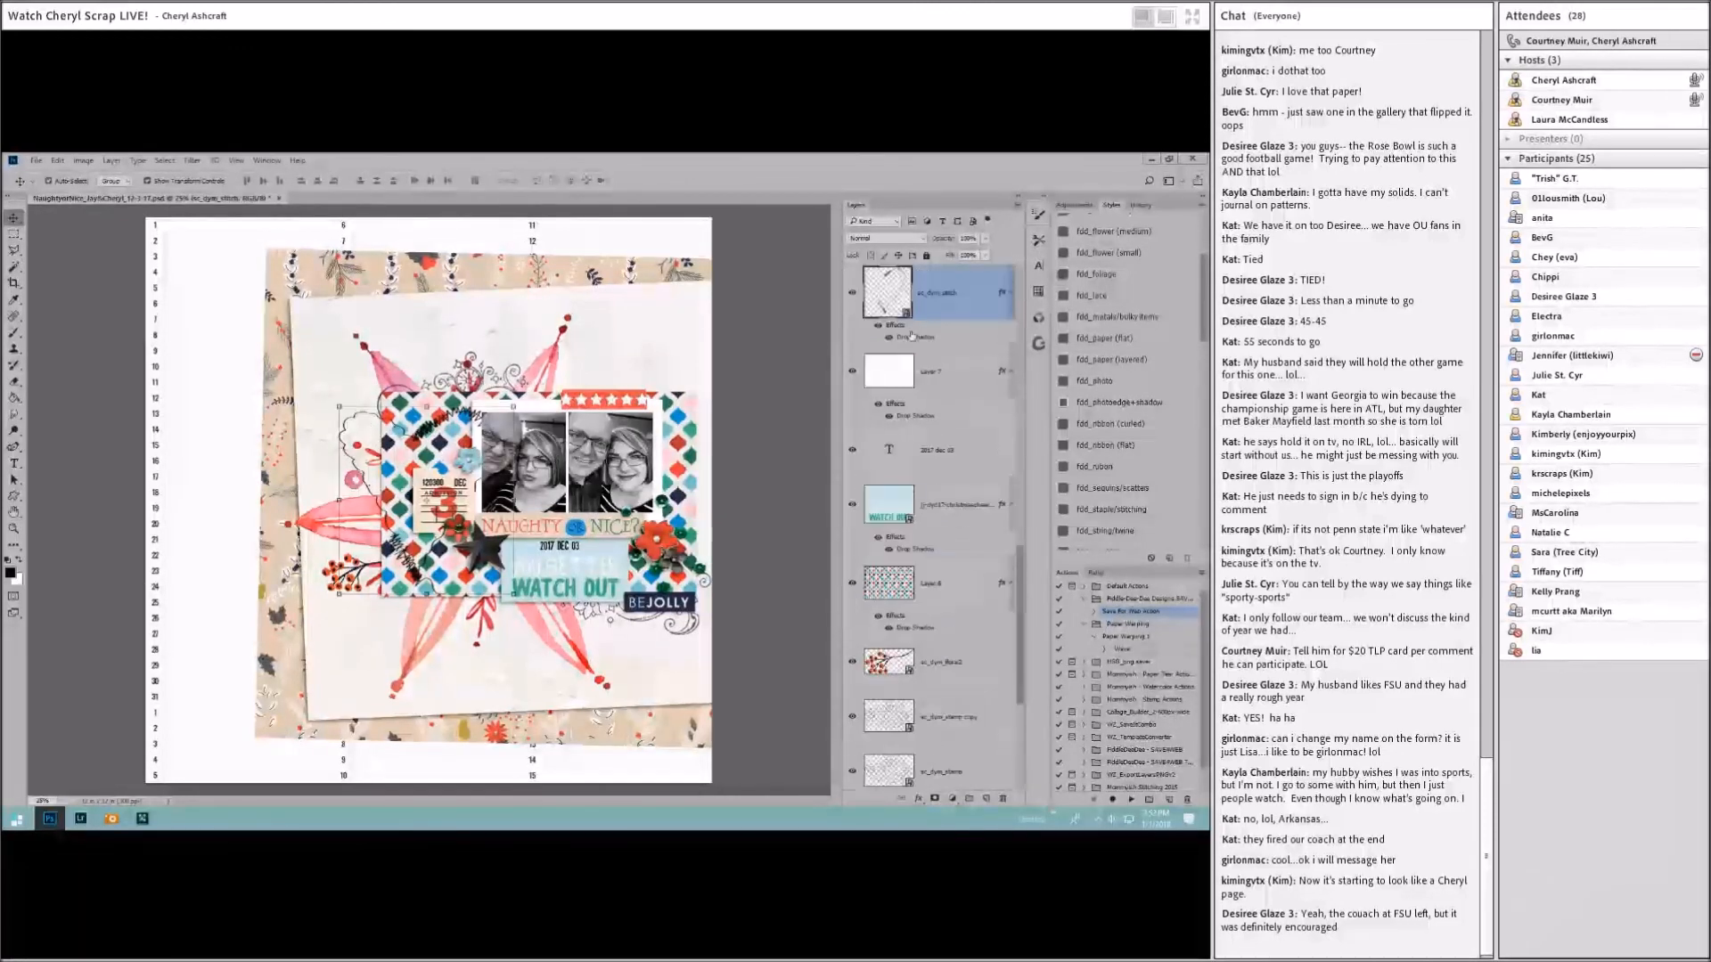
right_click(910, 335)
click(971, 241)
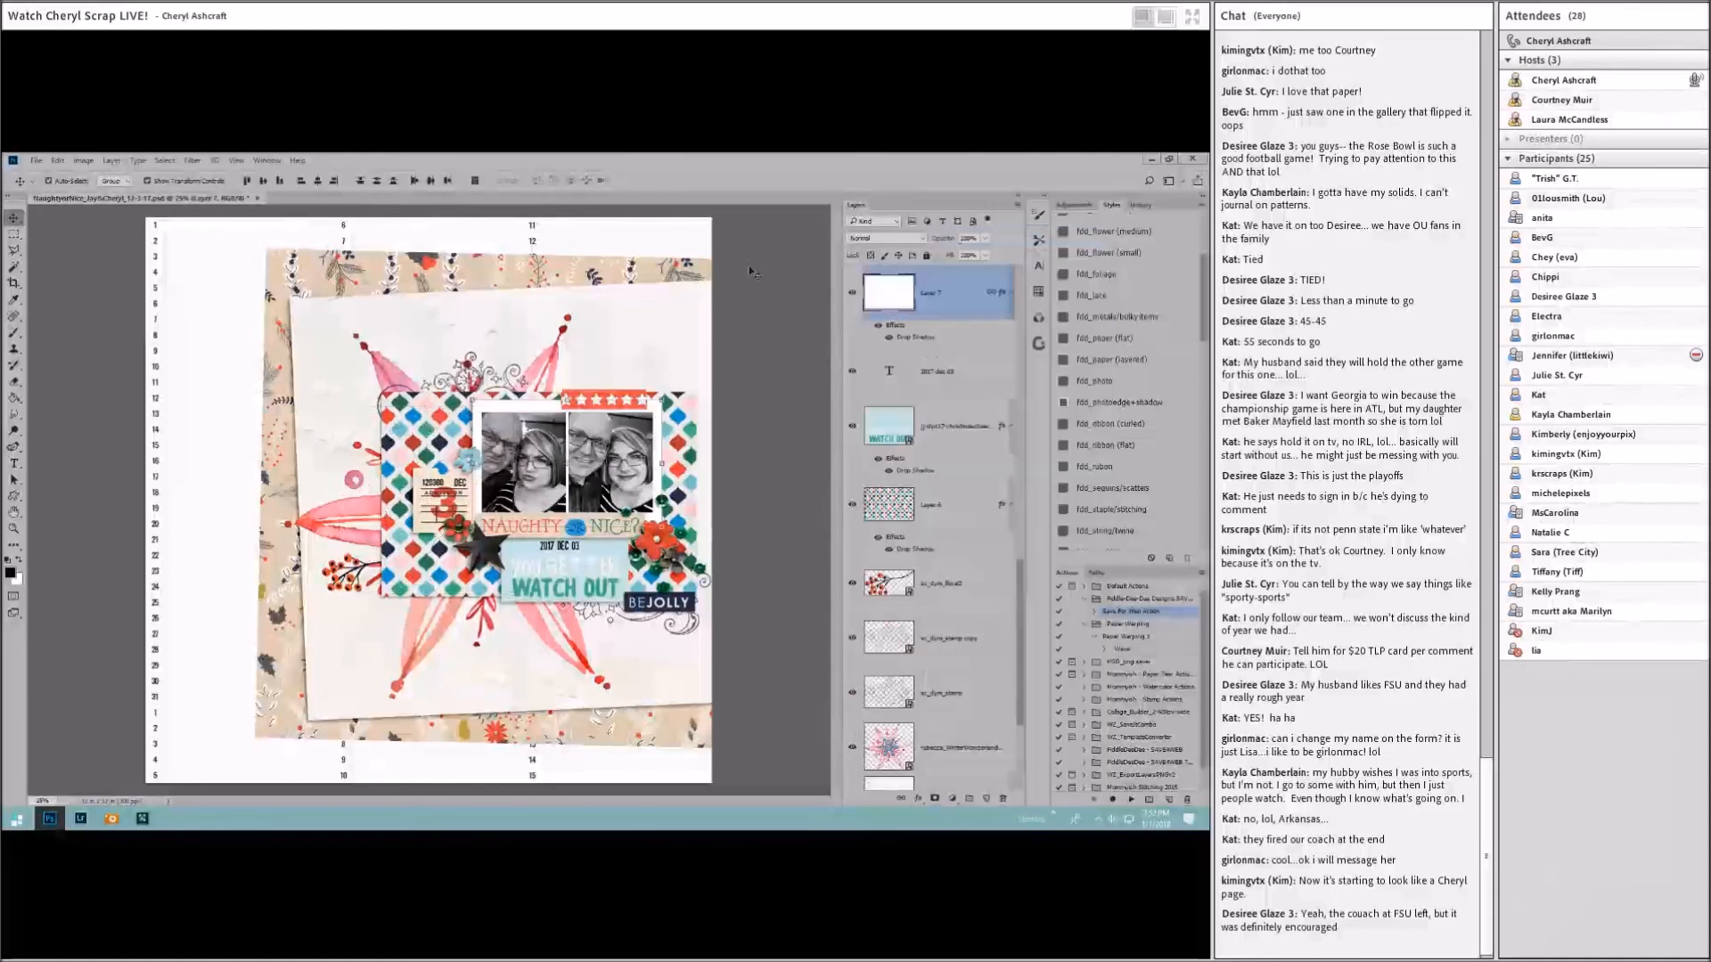
click(723, 440)
Step: Try the red berry branch at the patterned paper's upper left edge and delete its layer
click(363, 593)
drag(363, 593, 367, 449)
right_click(950, 584)
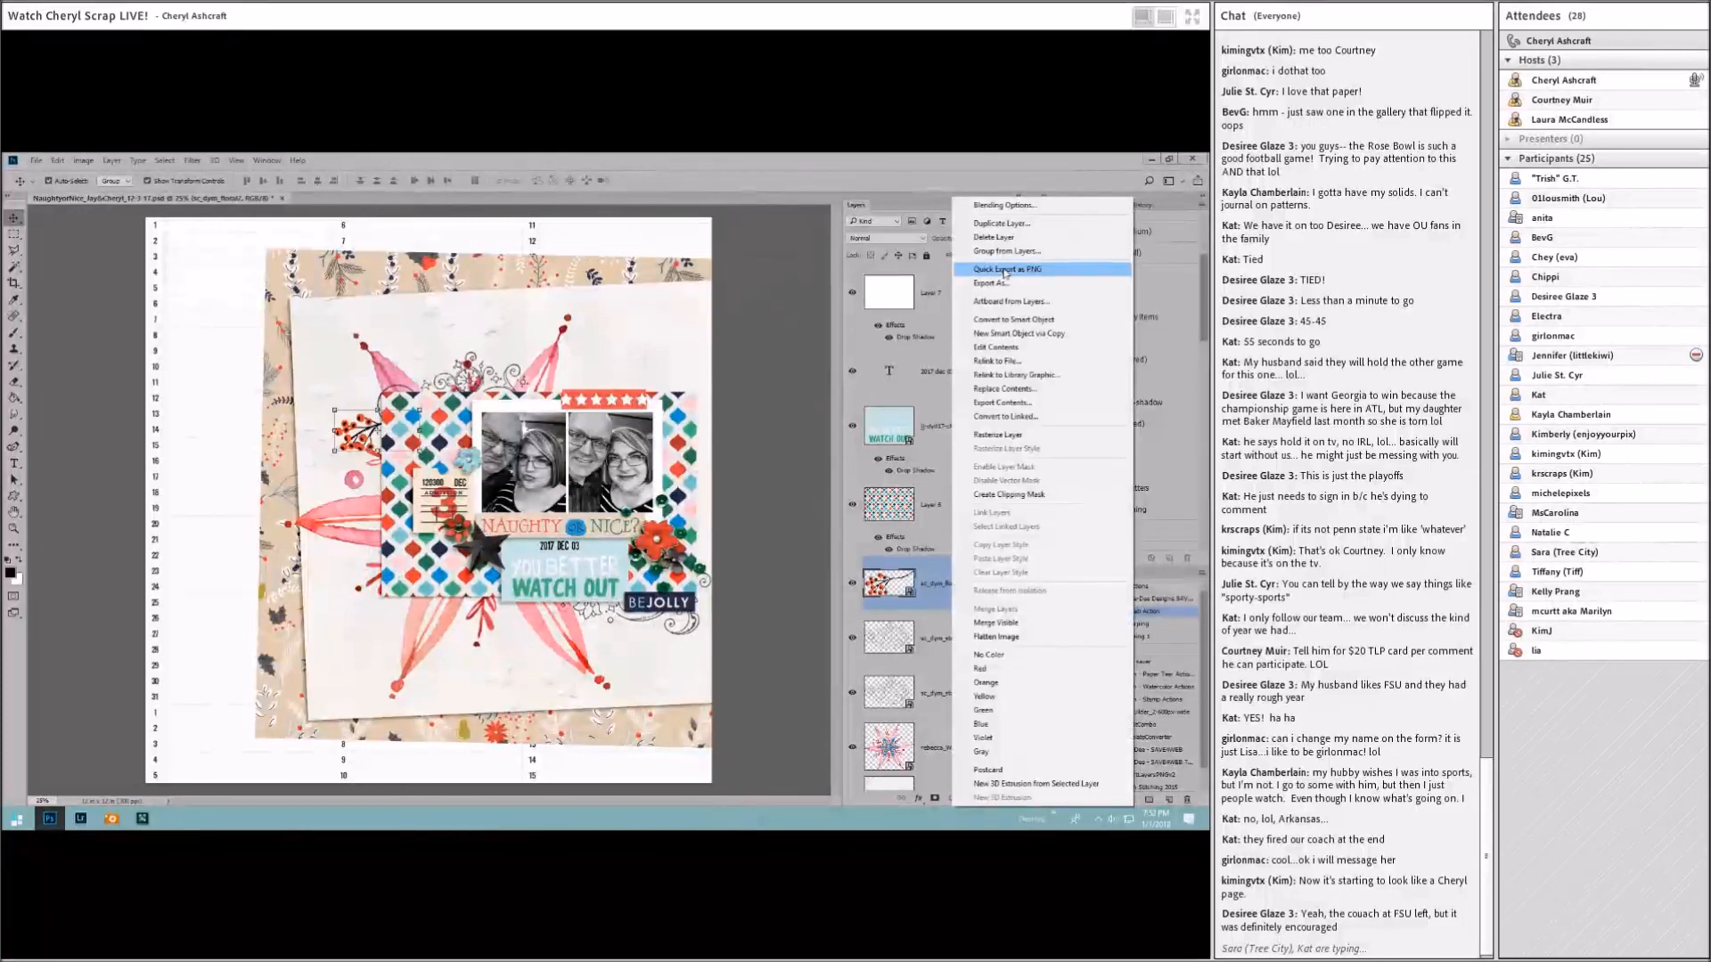
click(993, 237)
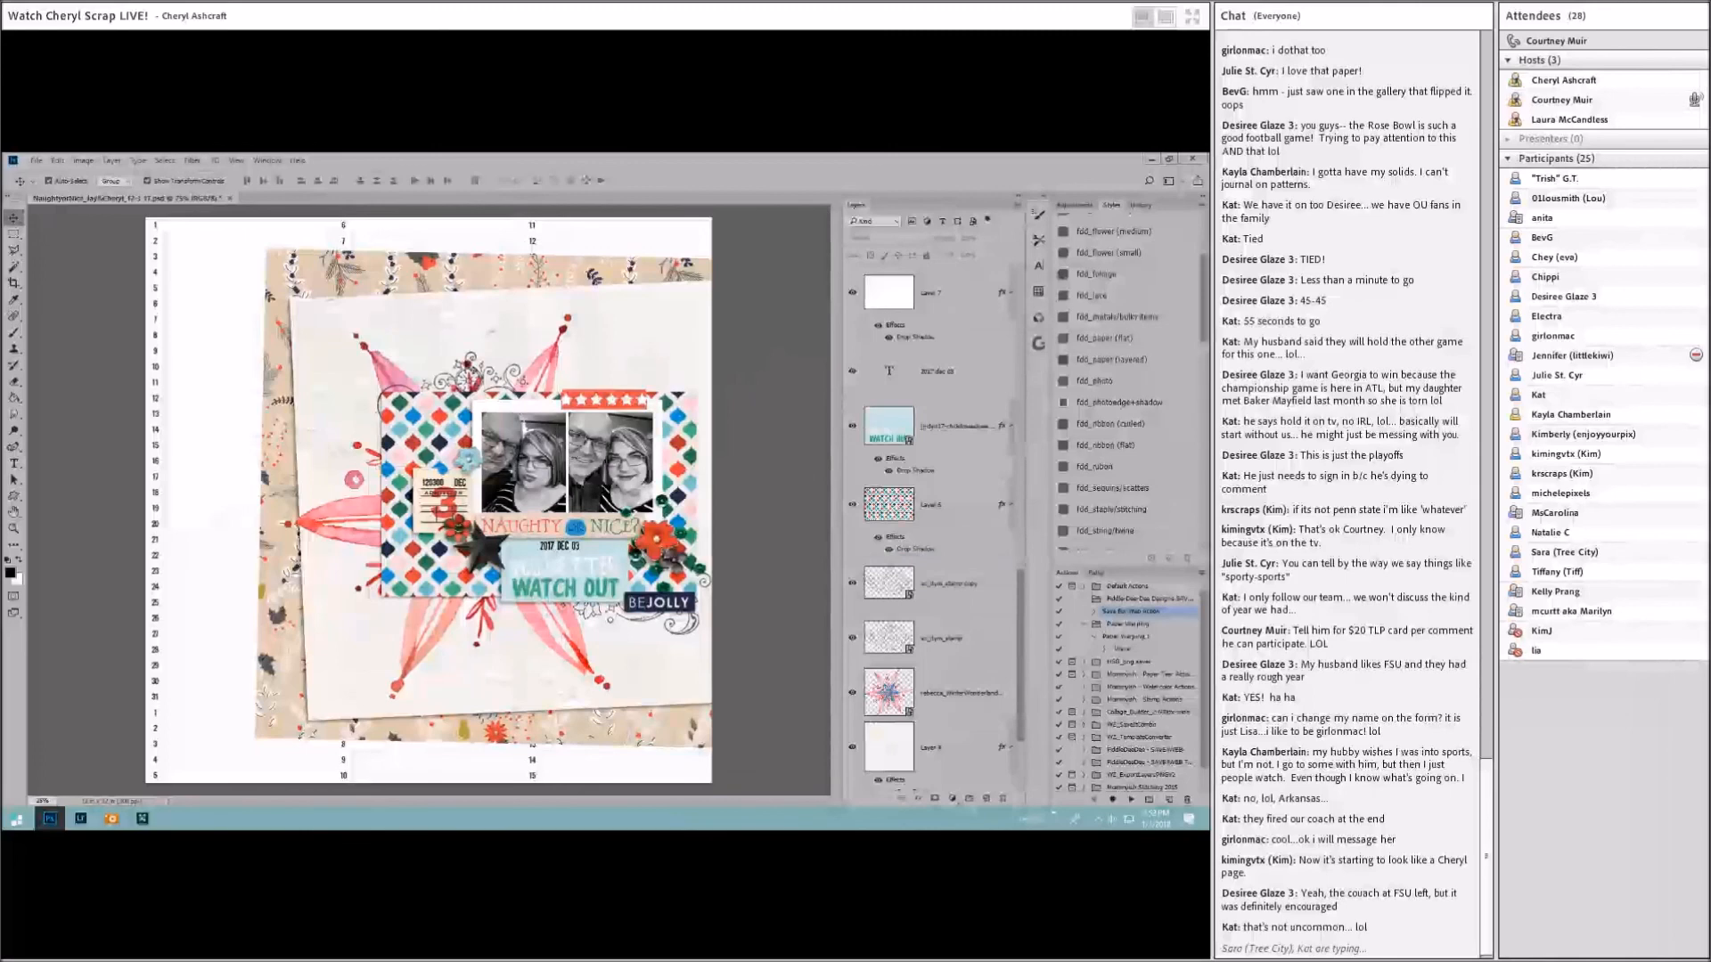
Step: Move the duplicated swirl stamp behind the patterned paper's upper left corner
click(462, 365)
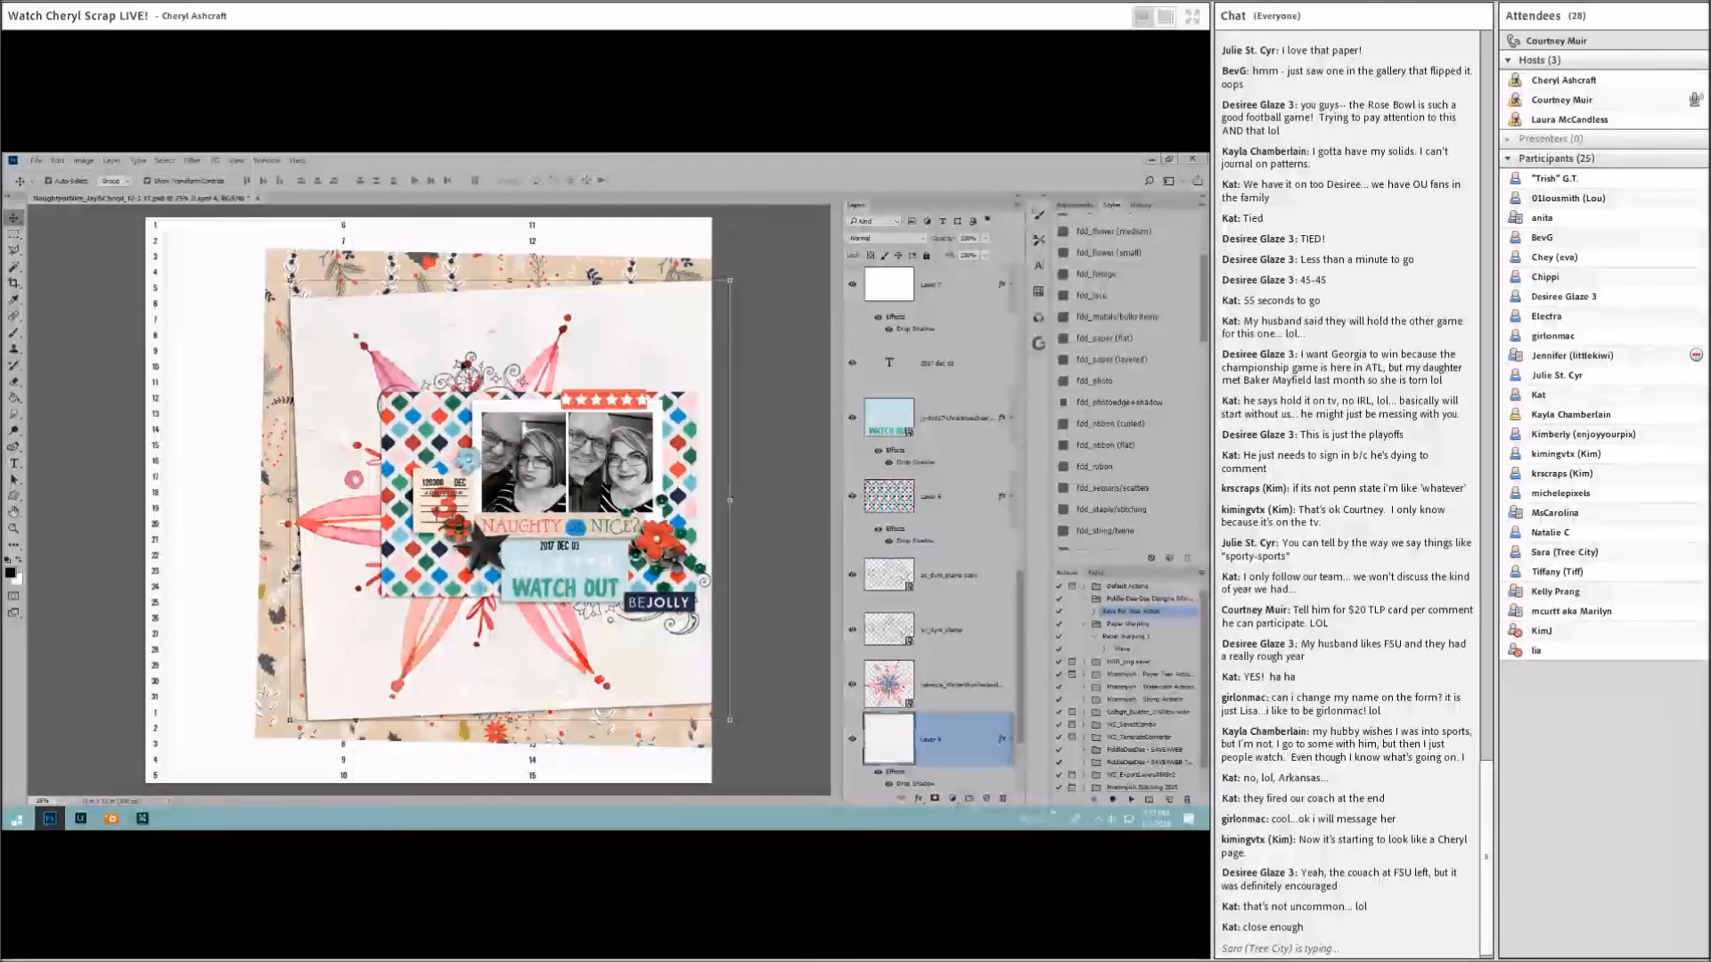
click(950, 585)
drag(461, 399, 420, 385)
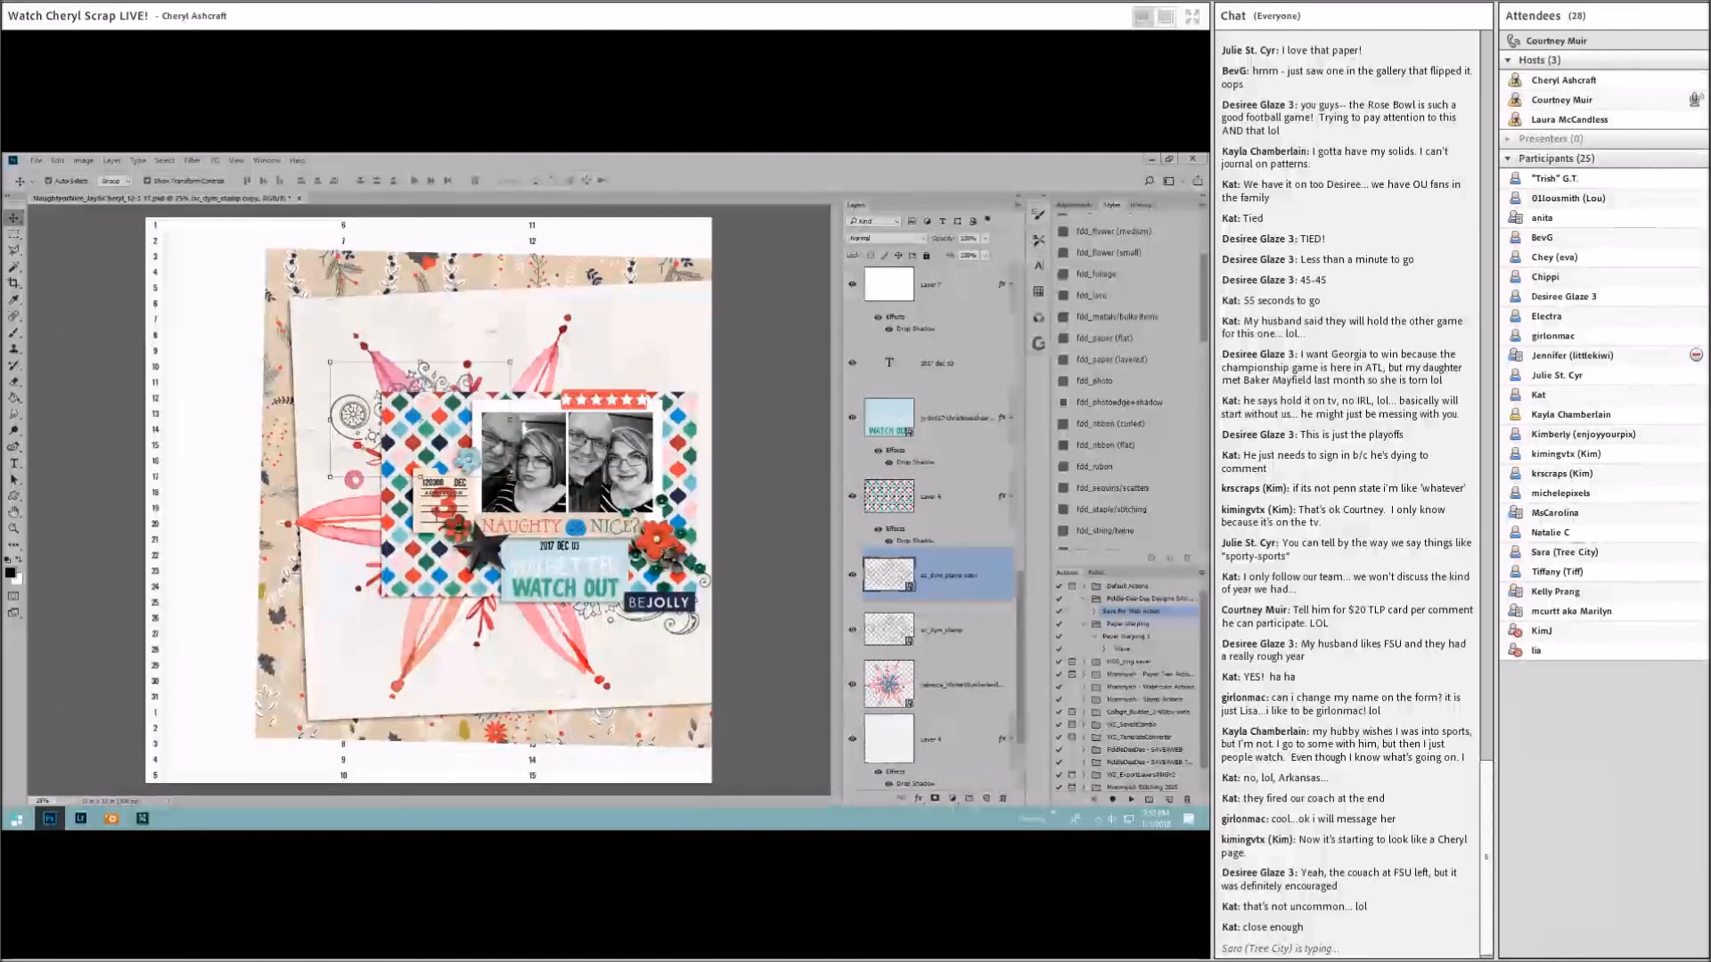
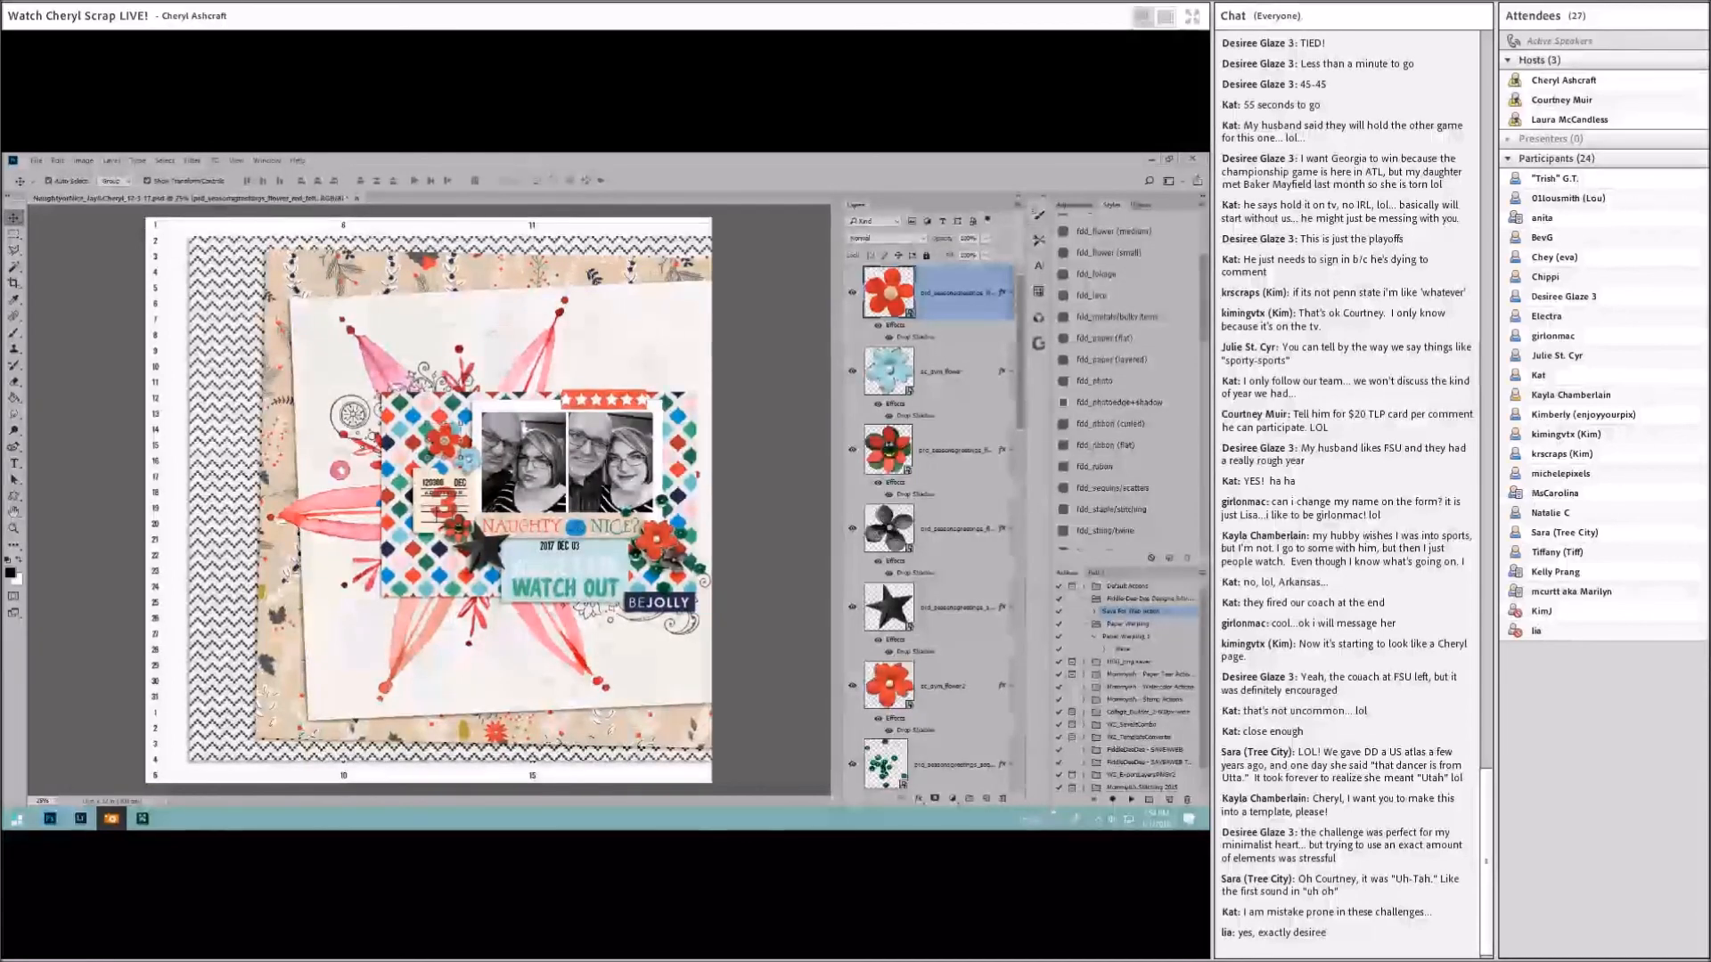
Step: Place the tan date label behind the 2017 DEC 03 text, above the WATCH OUT tag, and apply the metal/bulky items shadow style
click(588, 557)
scroll(981, 704, down, 3)
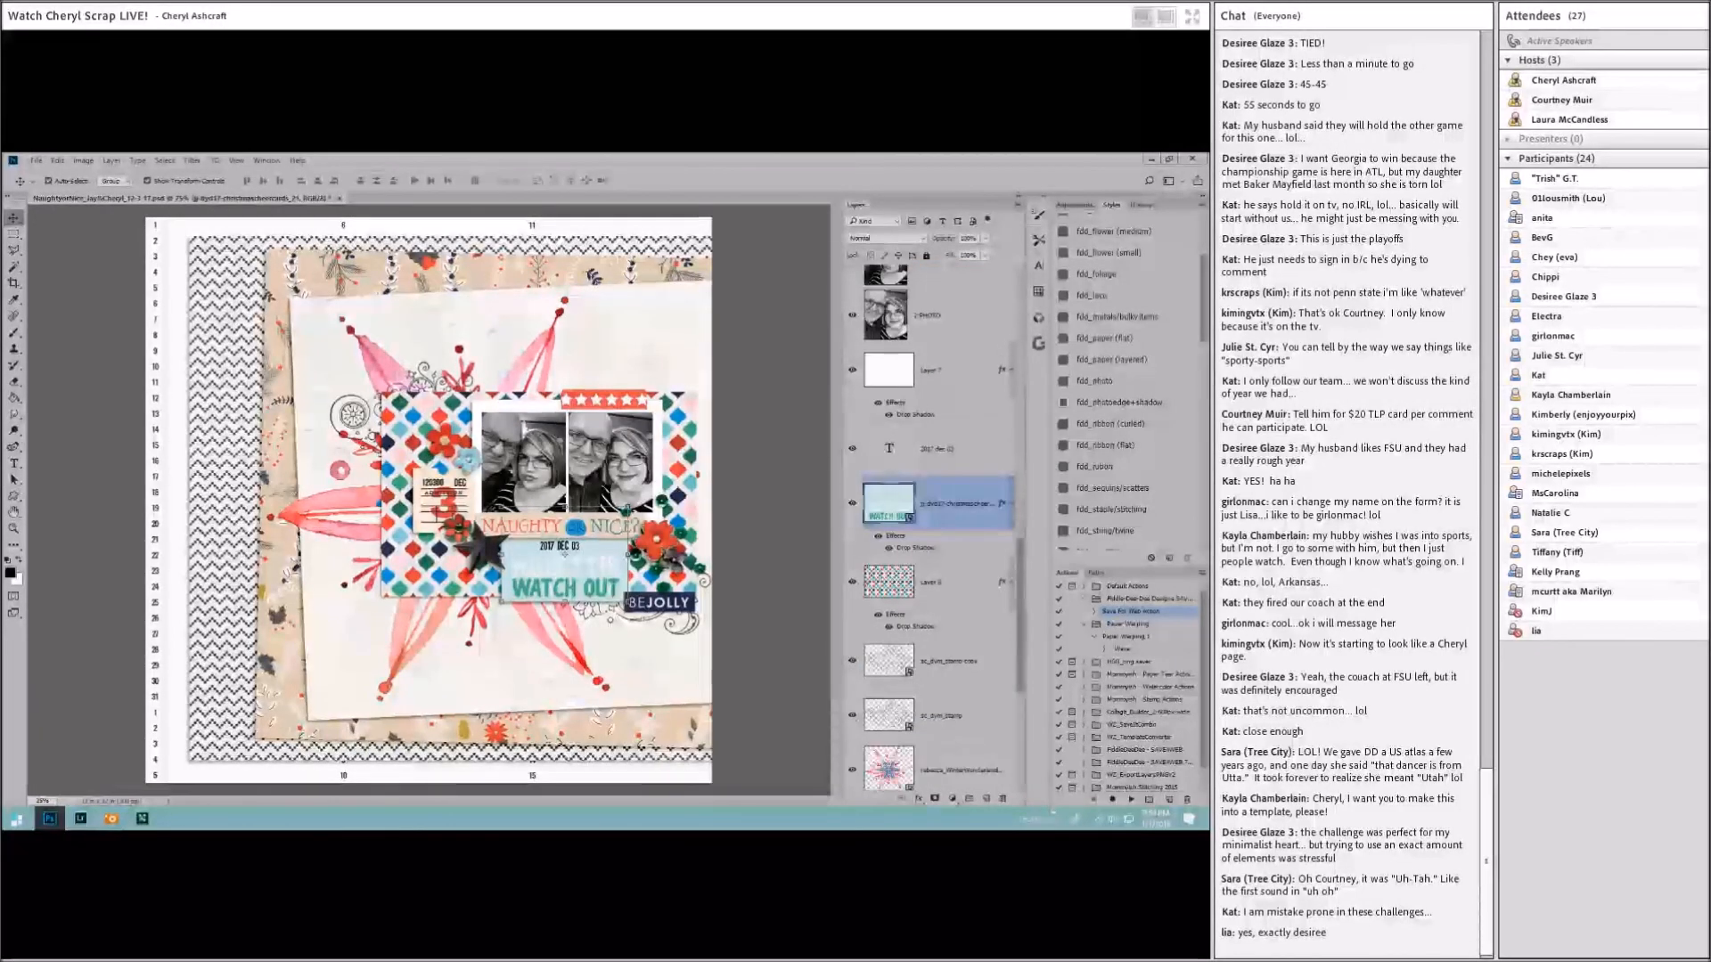
drag(640, 547, 536, 546)
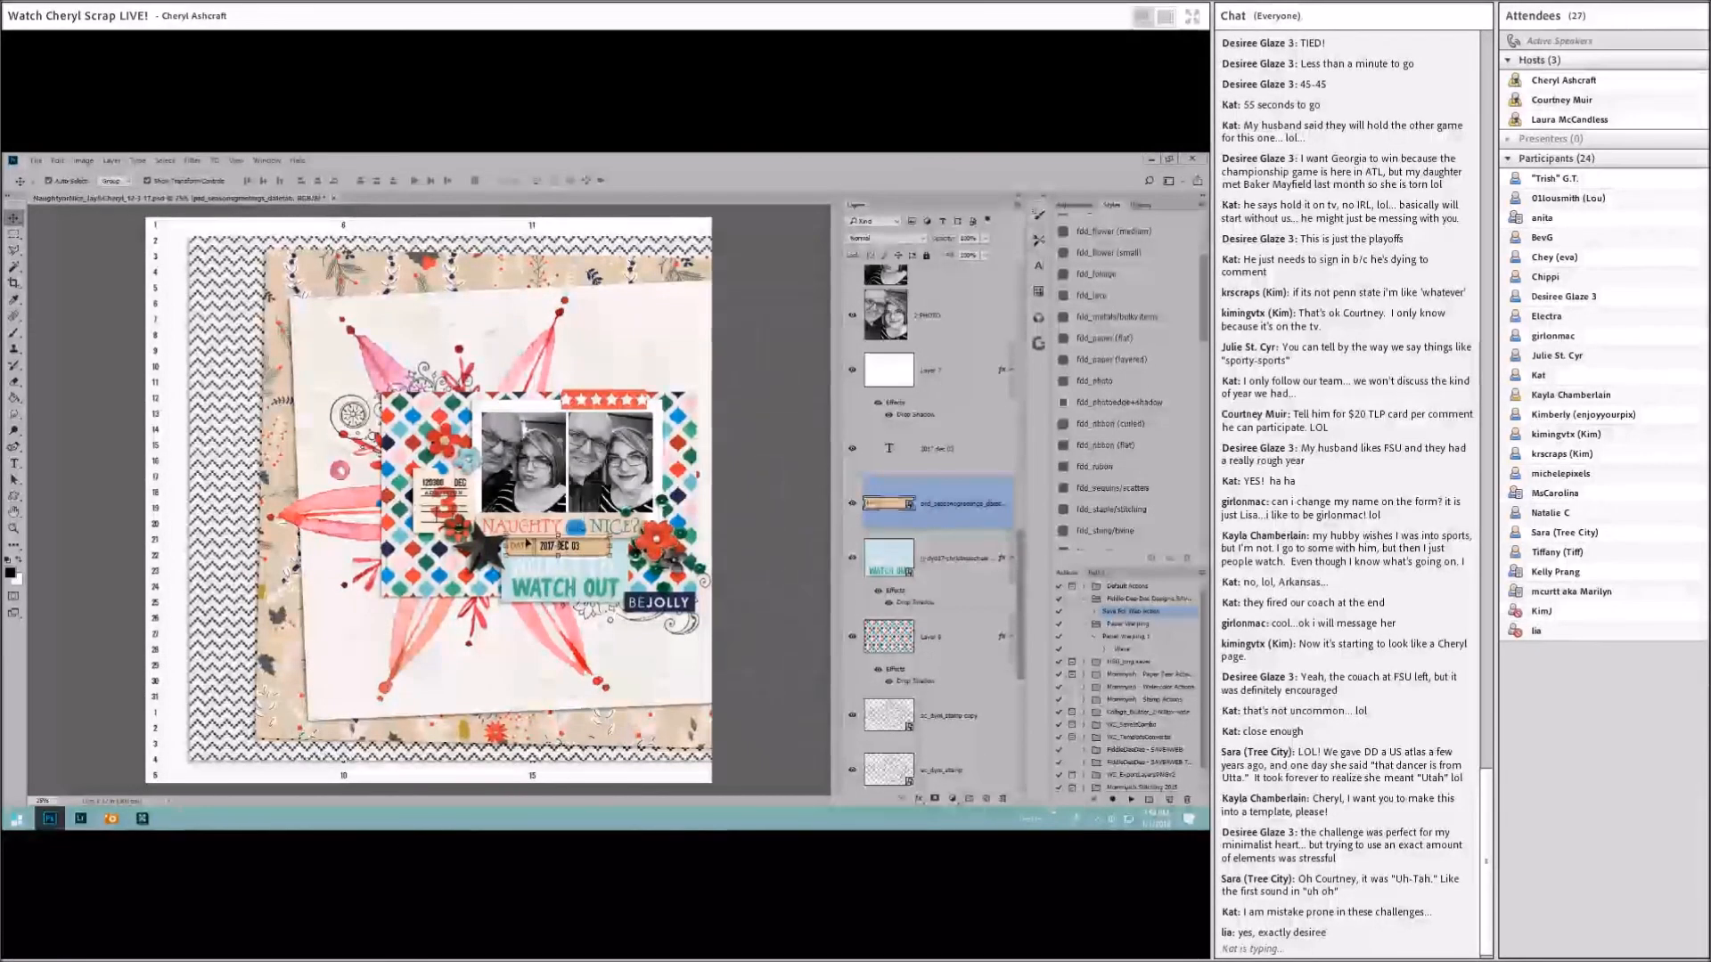
click(1176, 318)
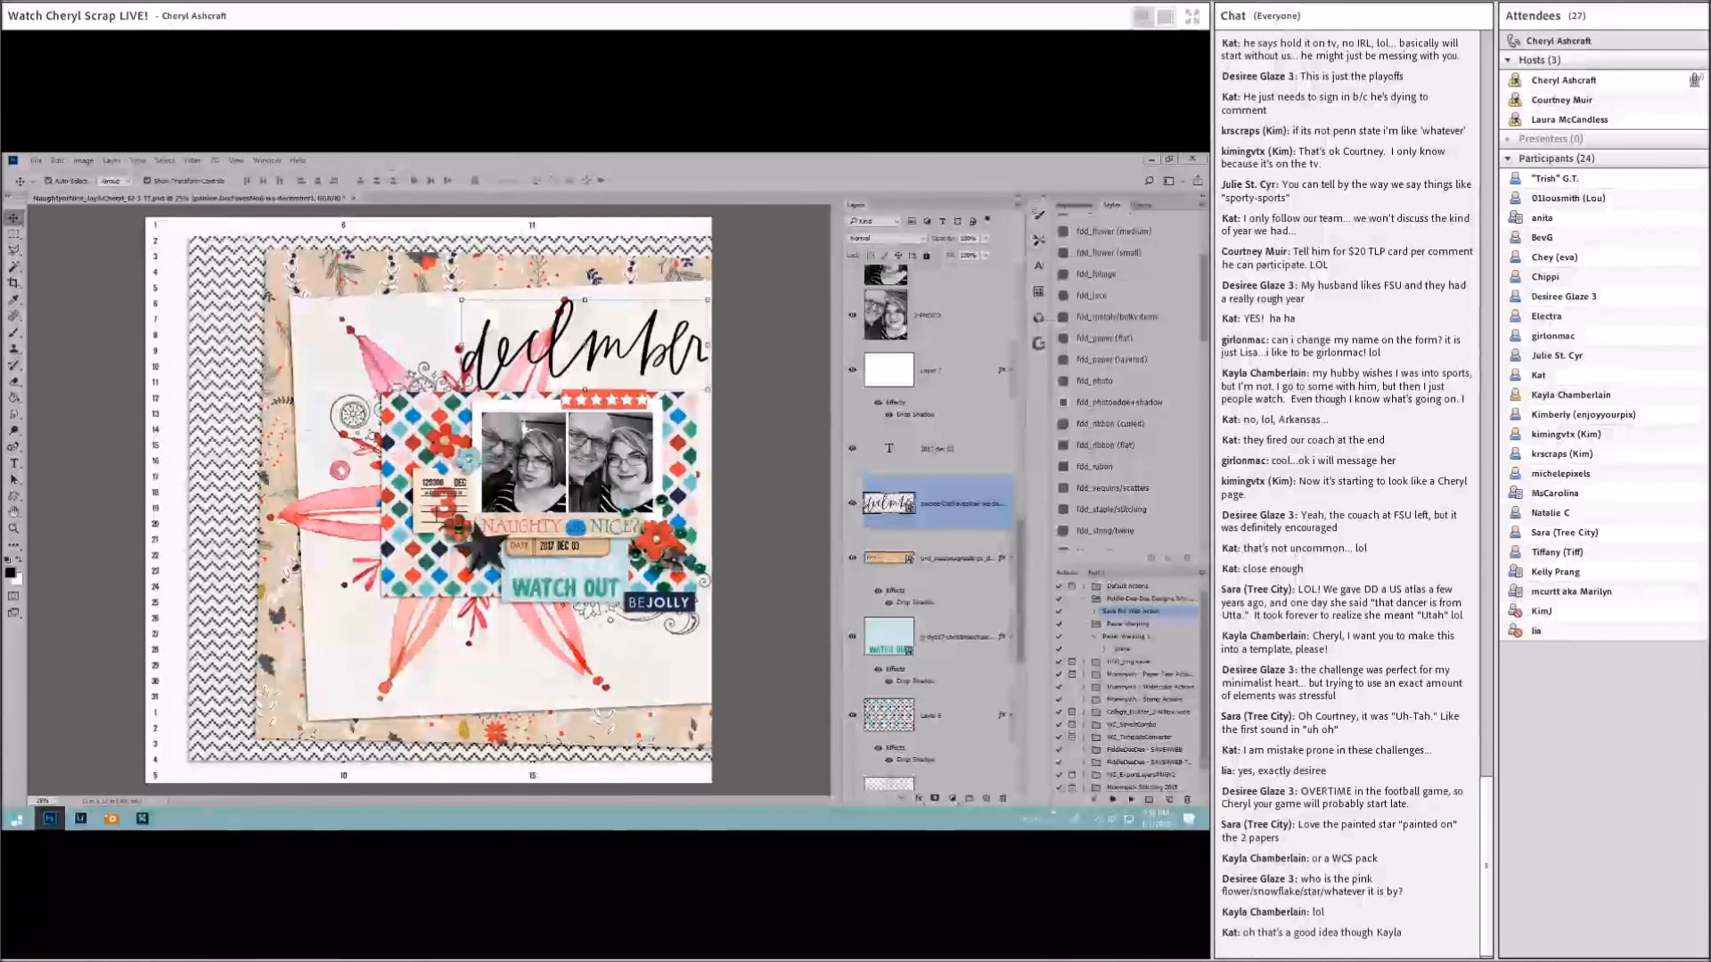
Step: Select the pink snowflake and check its layer name to identify the kit it comes from
click(342, 492)
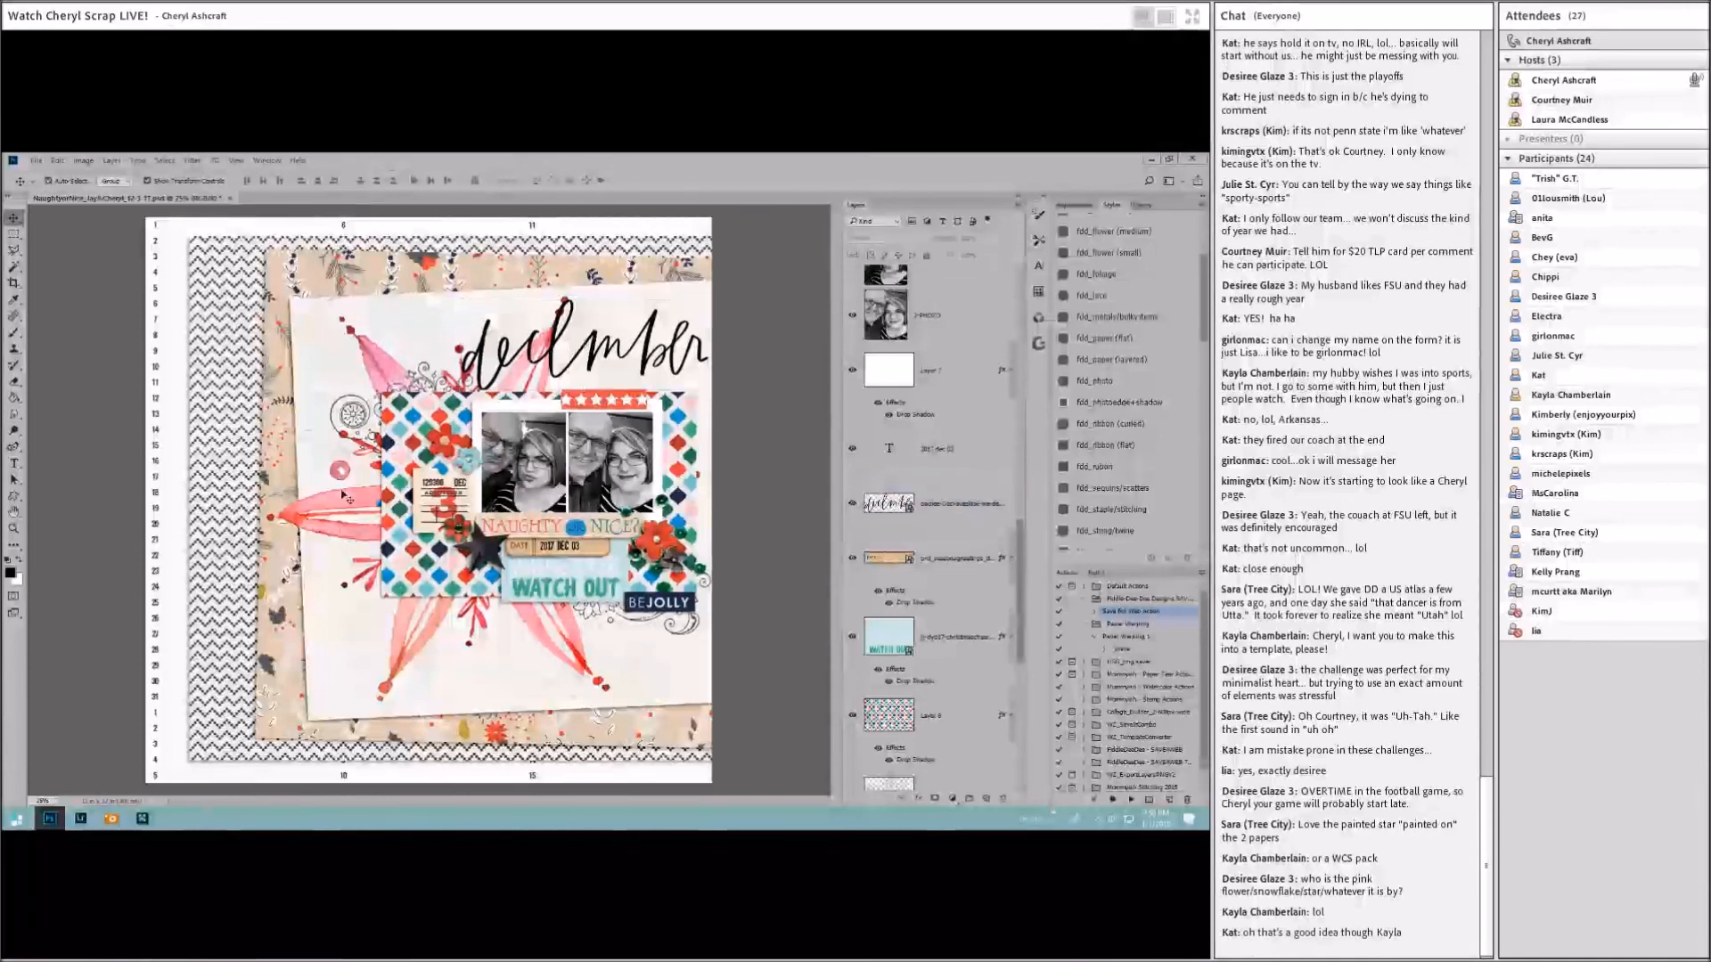
click(319, 497)
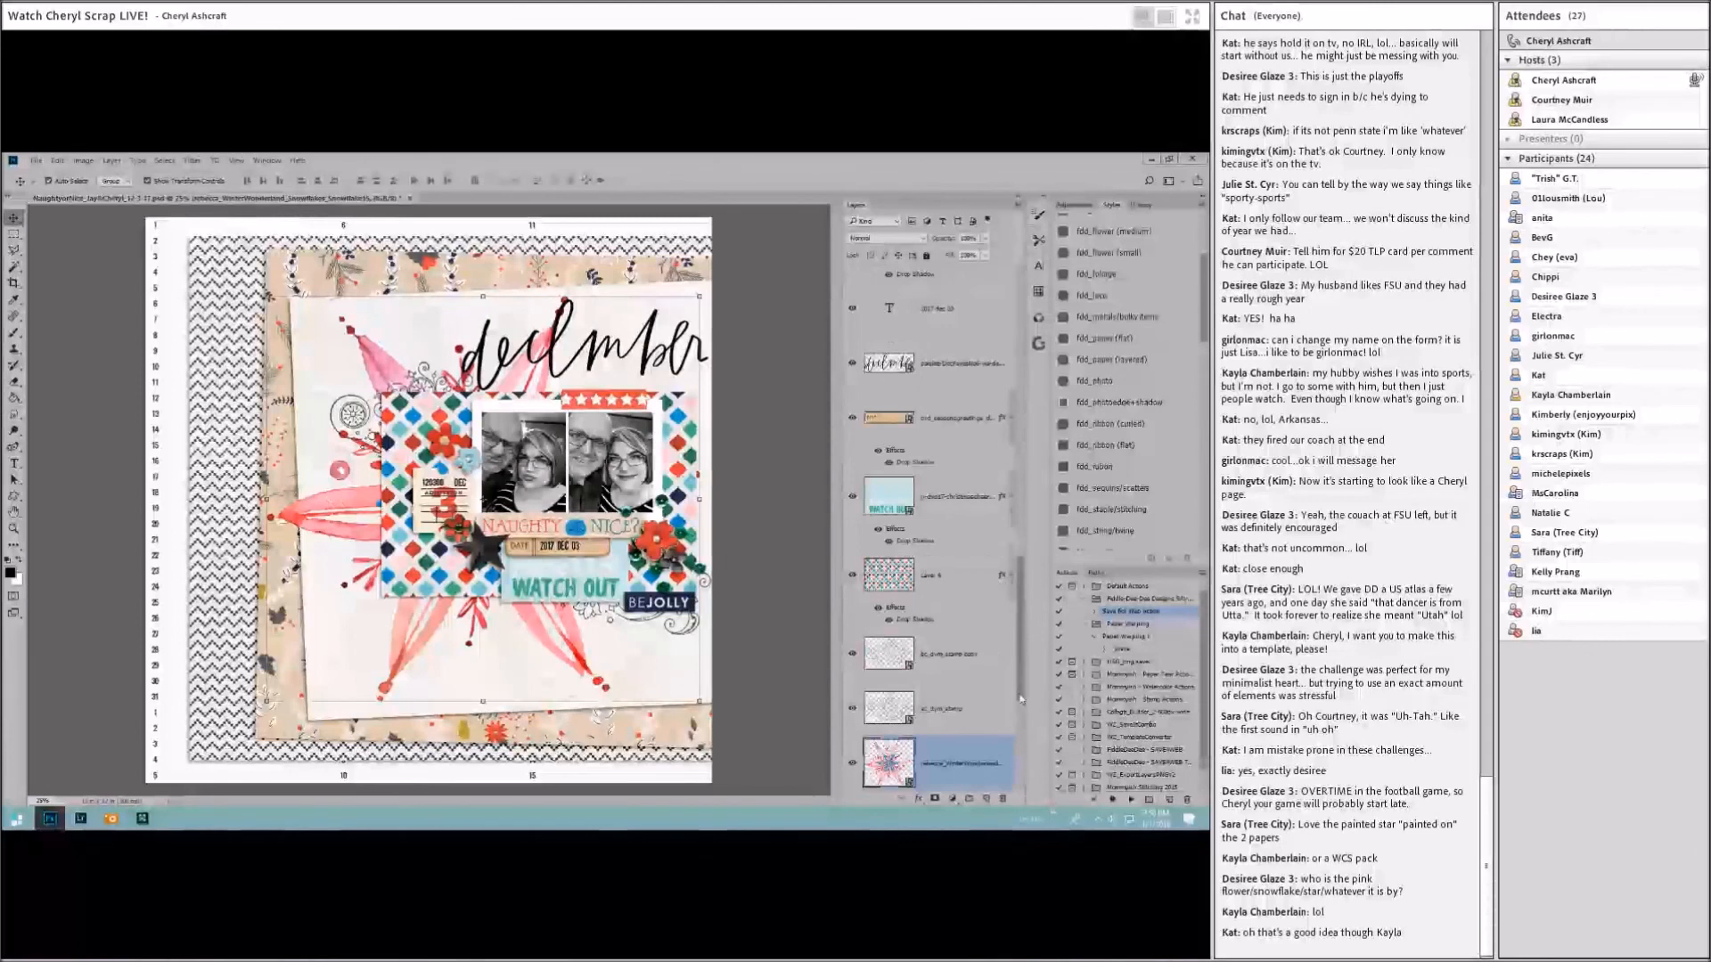
double_click(992, 764)
key(Return)
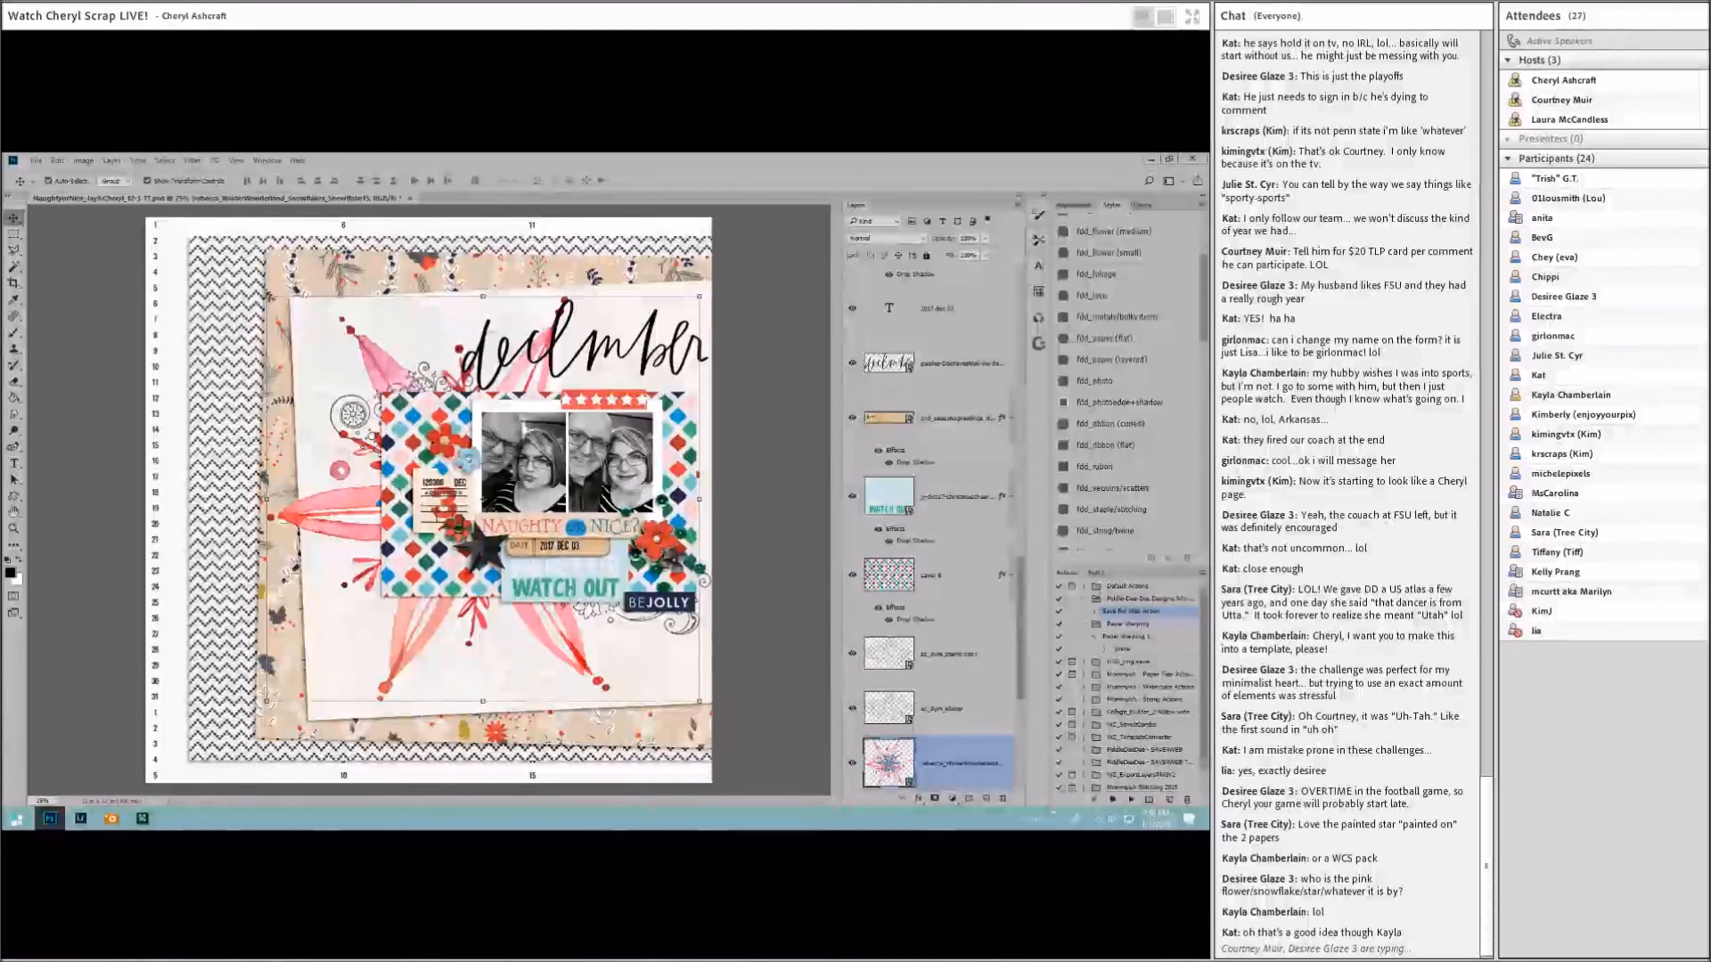
Step: Switch to ACDSee, find the Winter Wonderland Snowflakes kit in the 2017 category and open its preview image
drag(1209, 203, 672, 204)
double_click(673, 204)
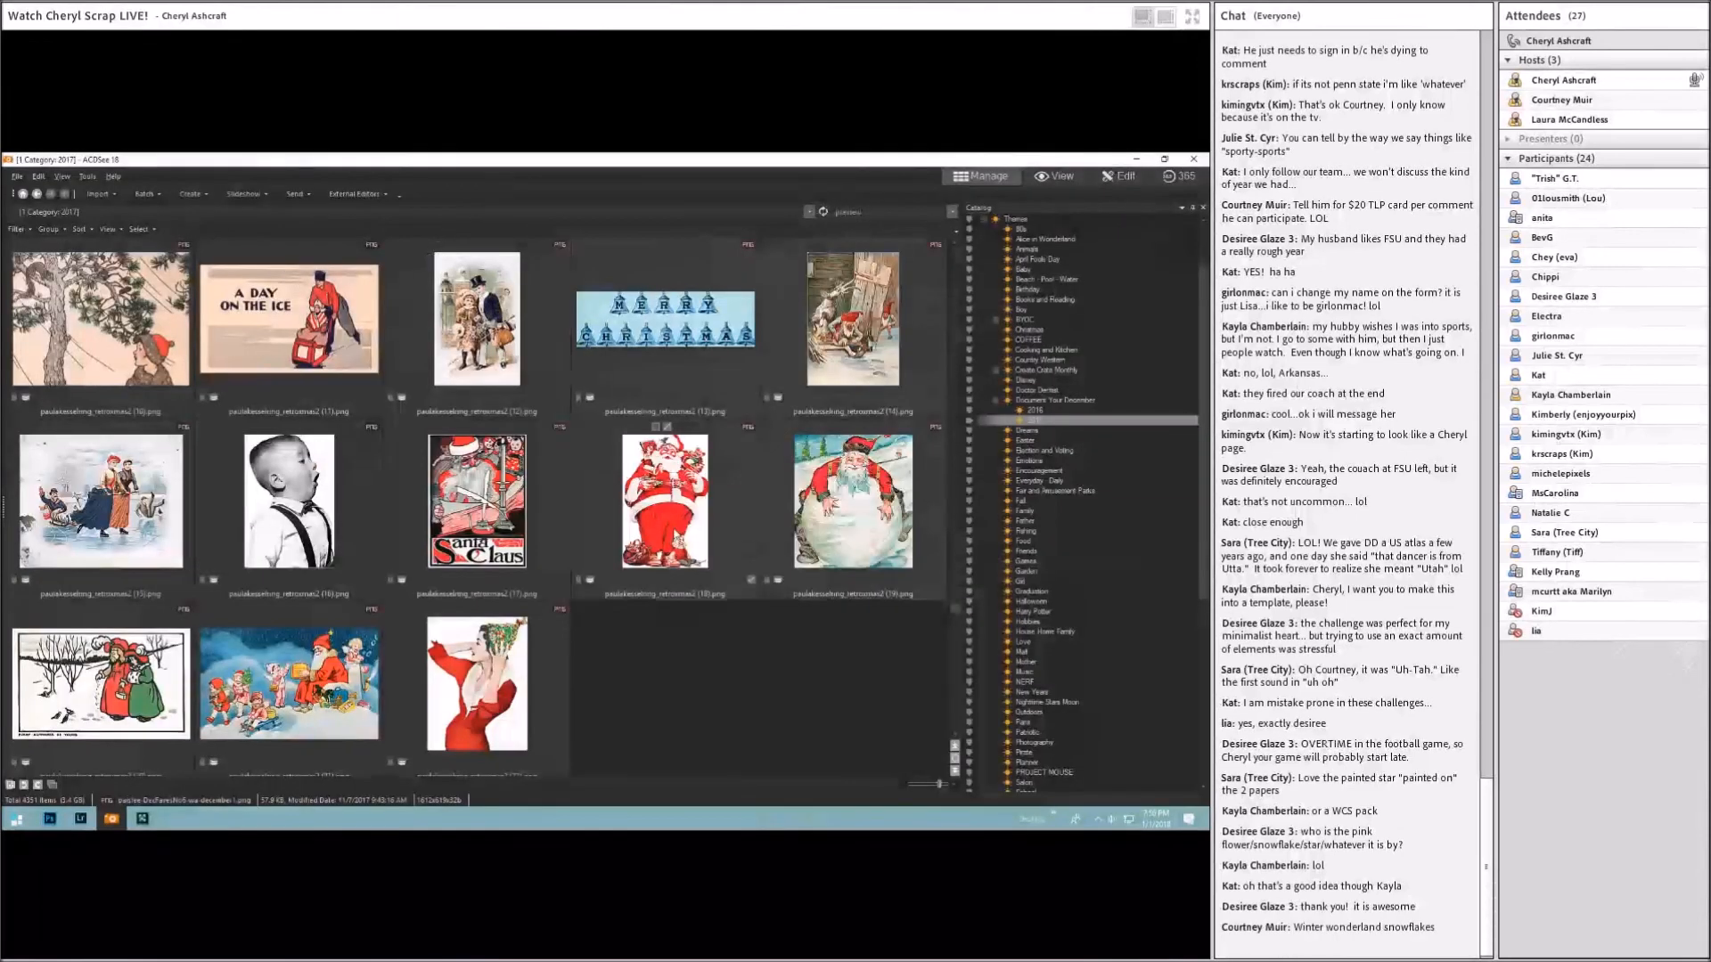
scroll(673, 510, down, 5)
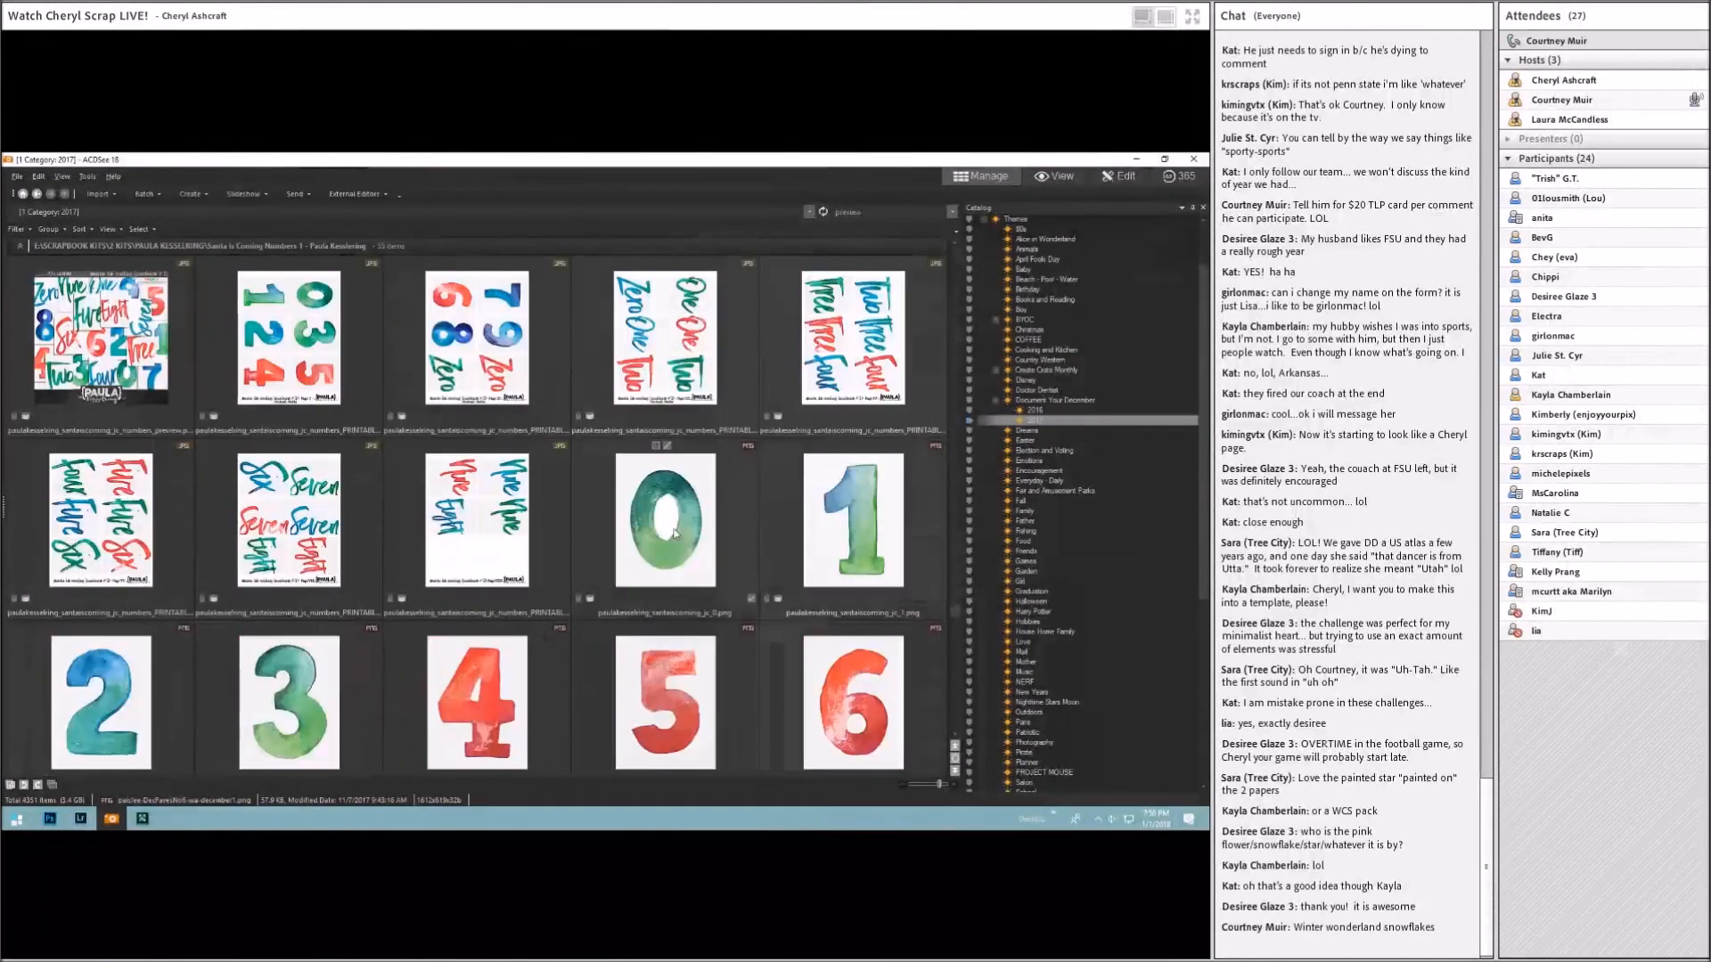
scroll(673, 511, down, 5)
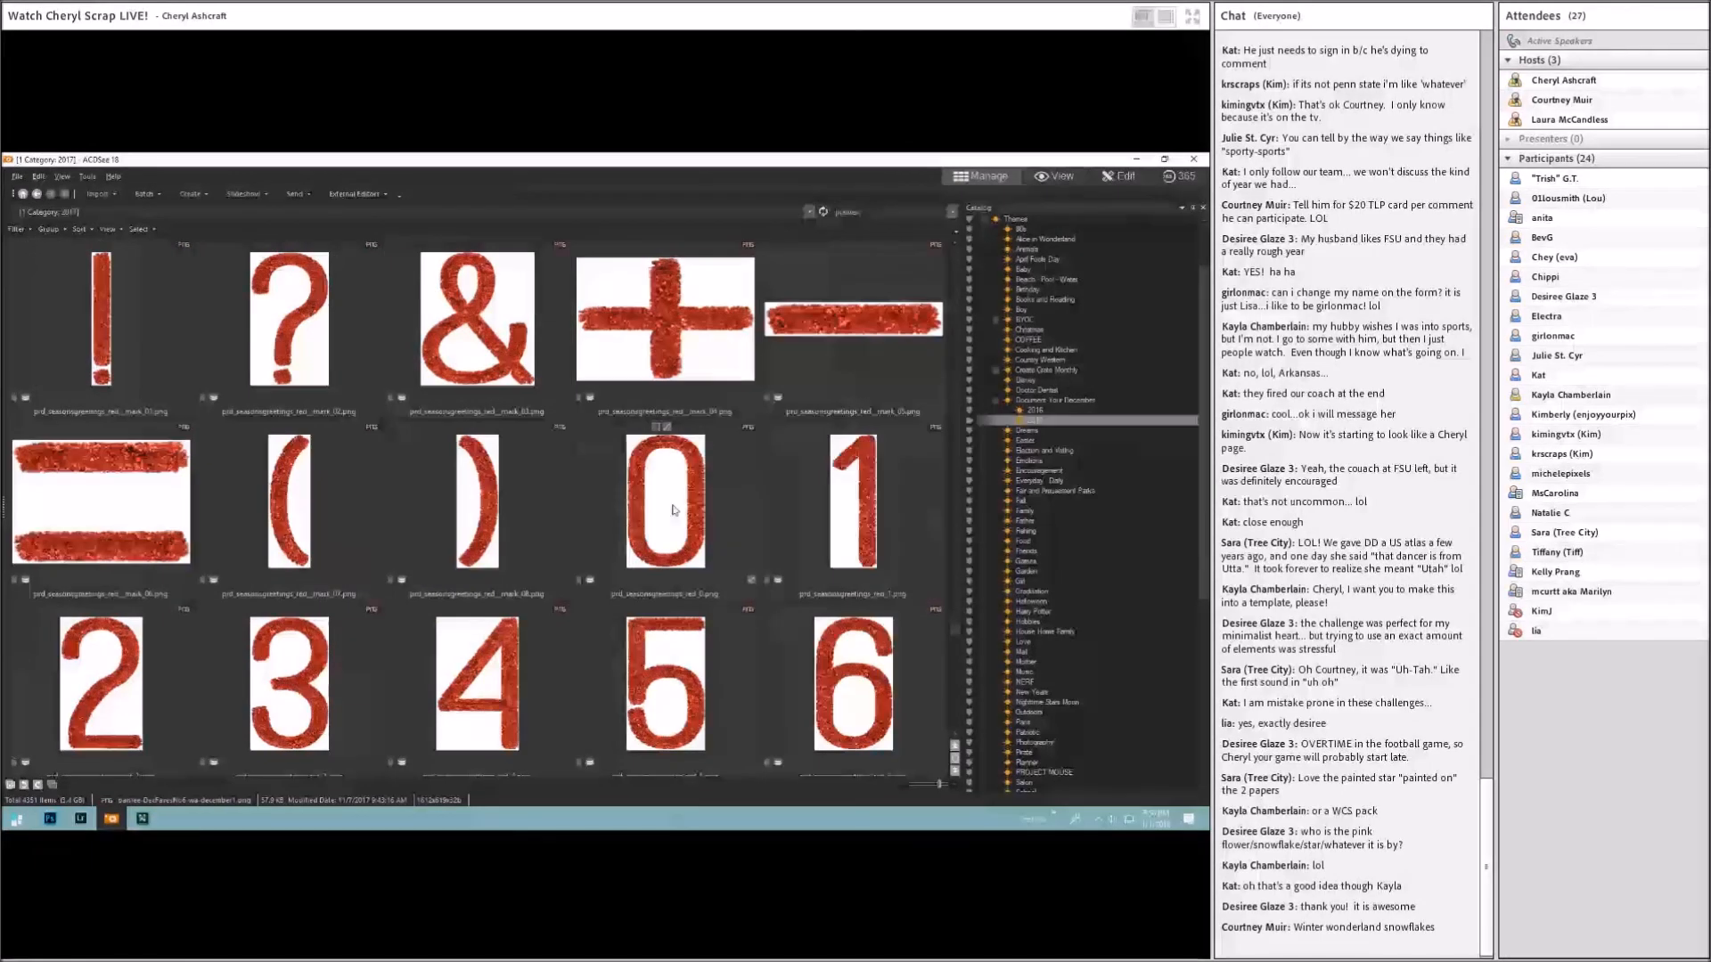
scroll(673, 509, down, 5)
scroll(671, 505, down, 5)
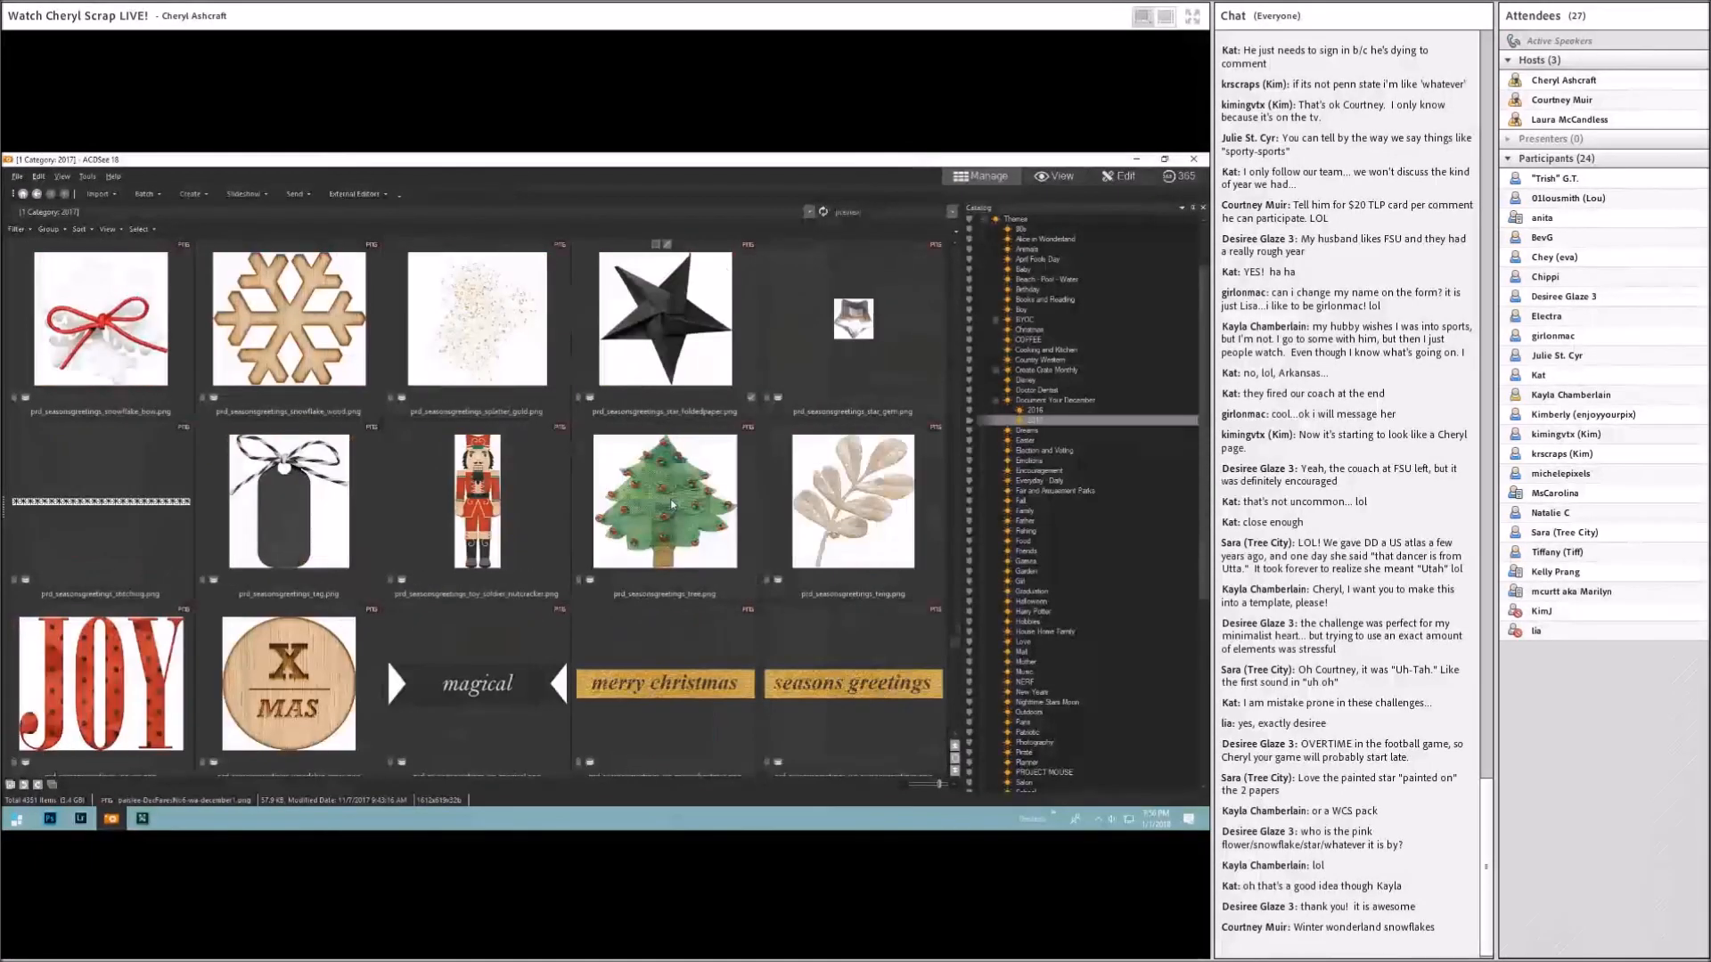
scroll(670, 498, down, 10)
scroll(672, 505, down, 5)
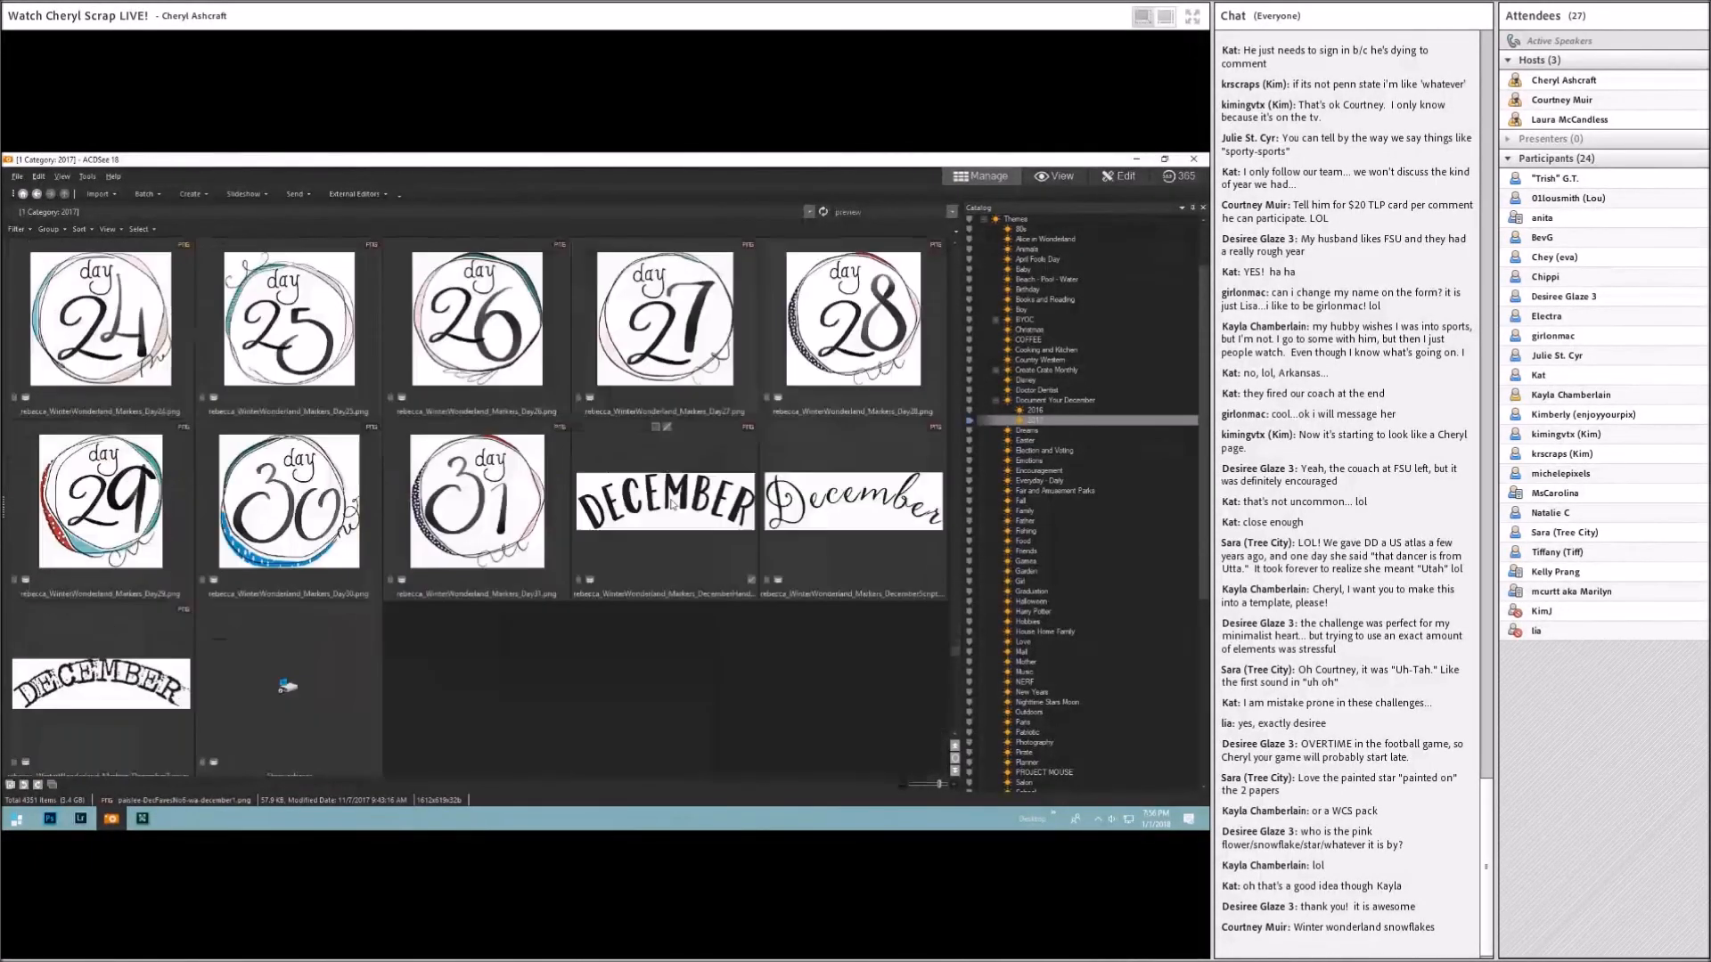
scroll(671, 504, down, 5)
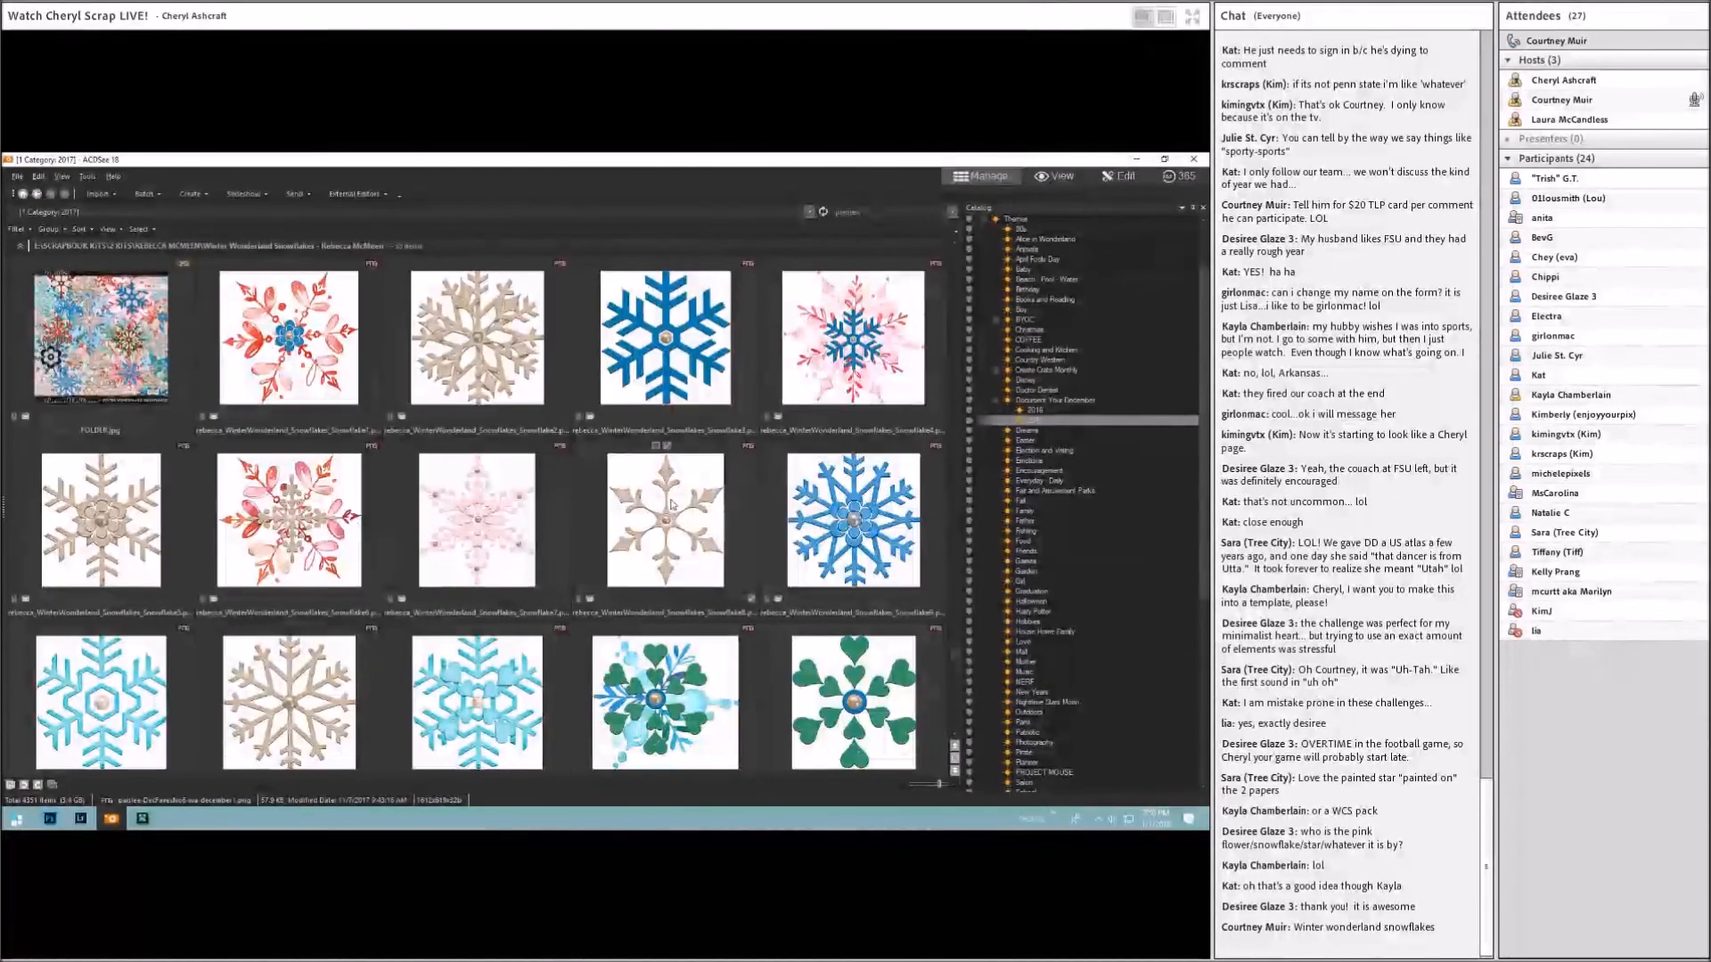
scroll(671, 505, up, 3)
double_click(155, 668)
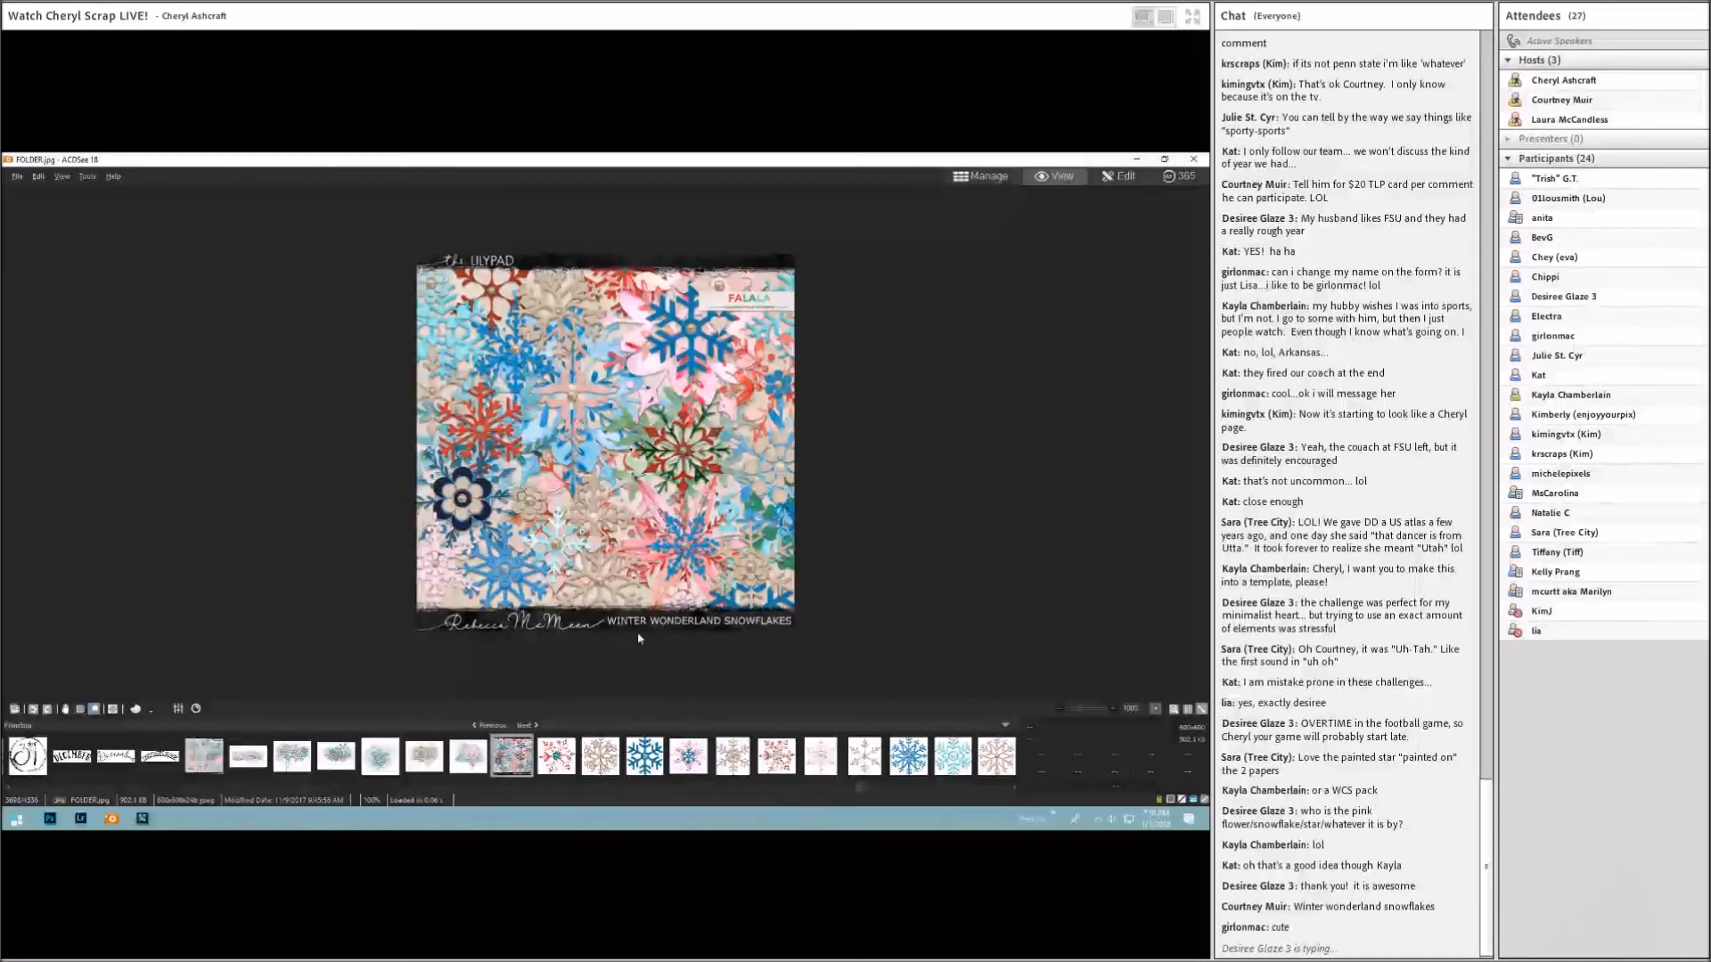
Step: Browse the Winter Wonderland Snowflakes images one by one in full view, then go back to the 2017 category thumbnails
click(533, 726)
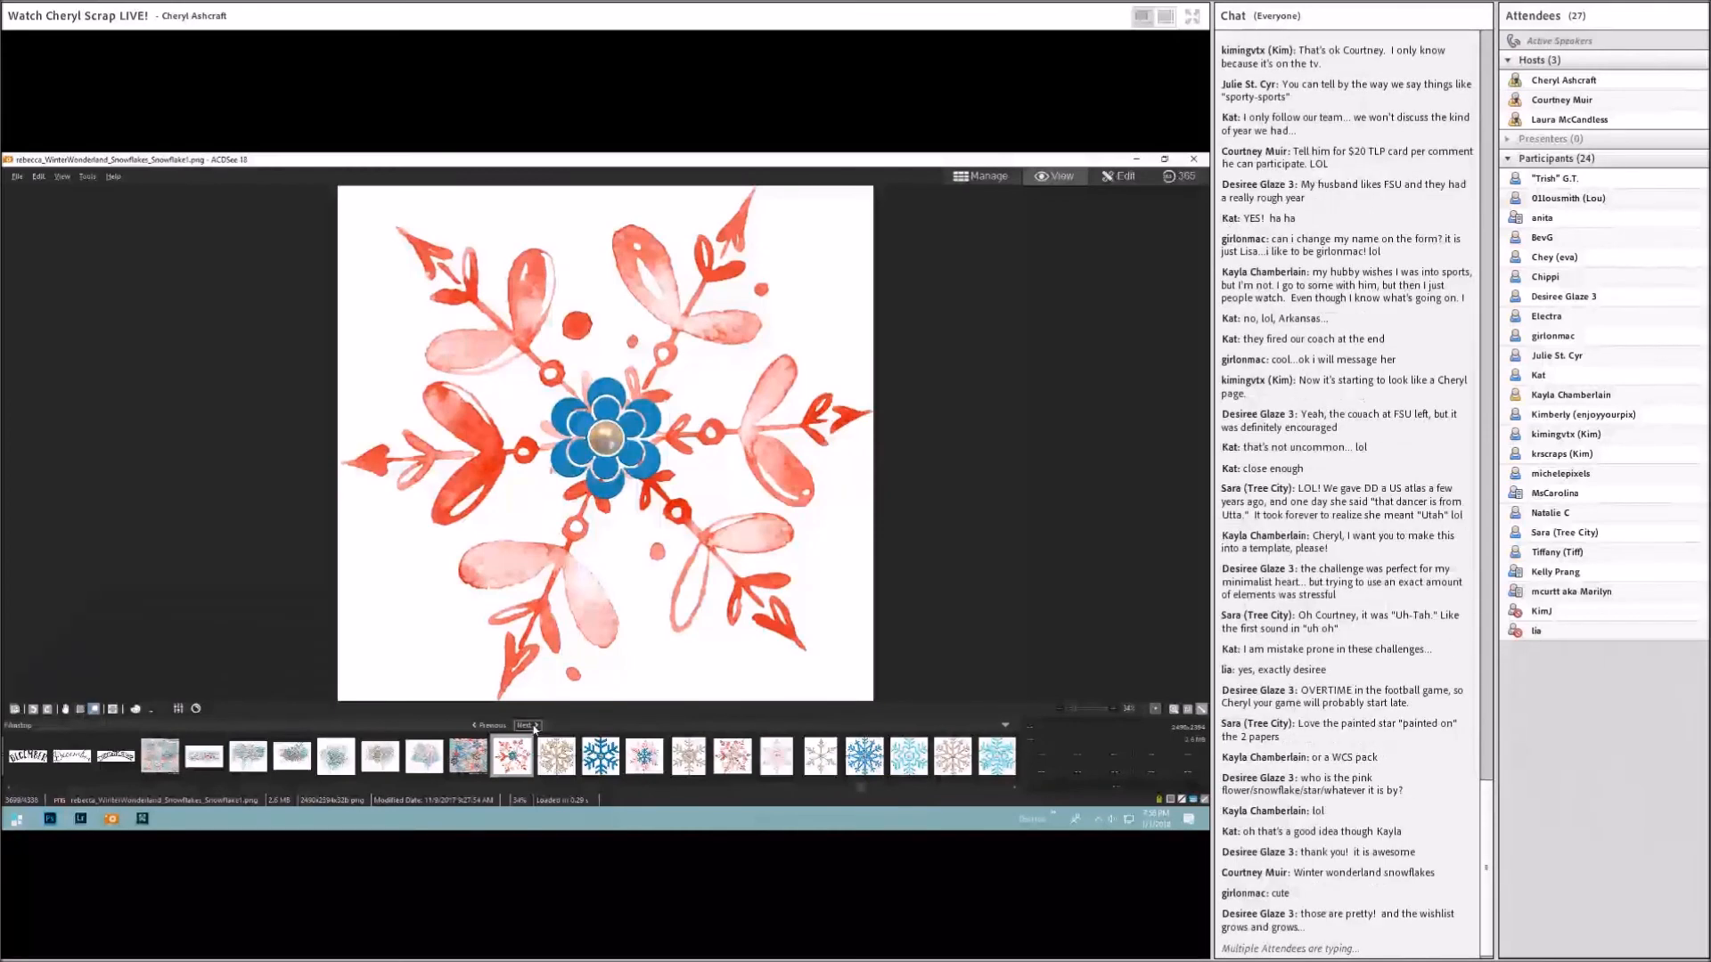
click(533, 727)
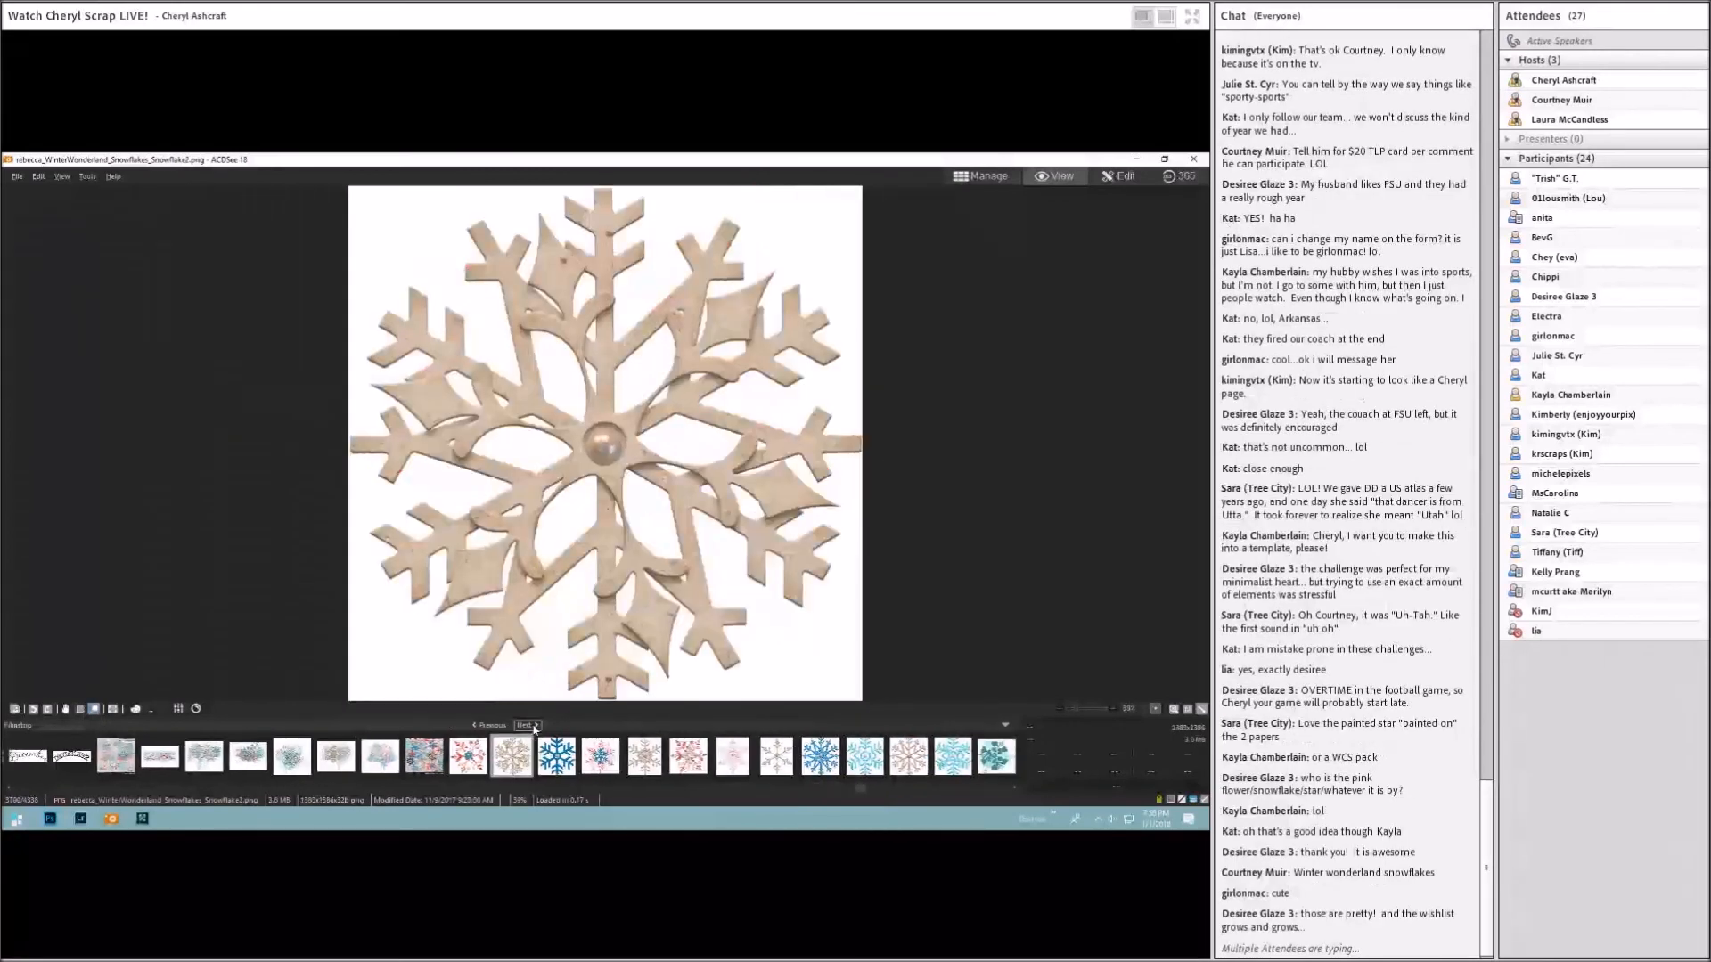
click(533, 726)
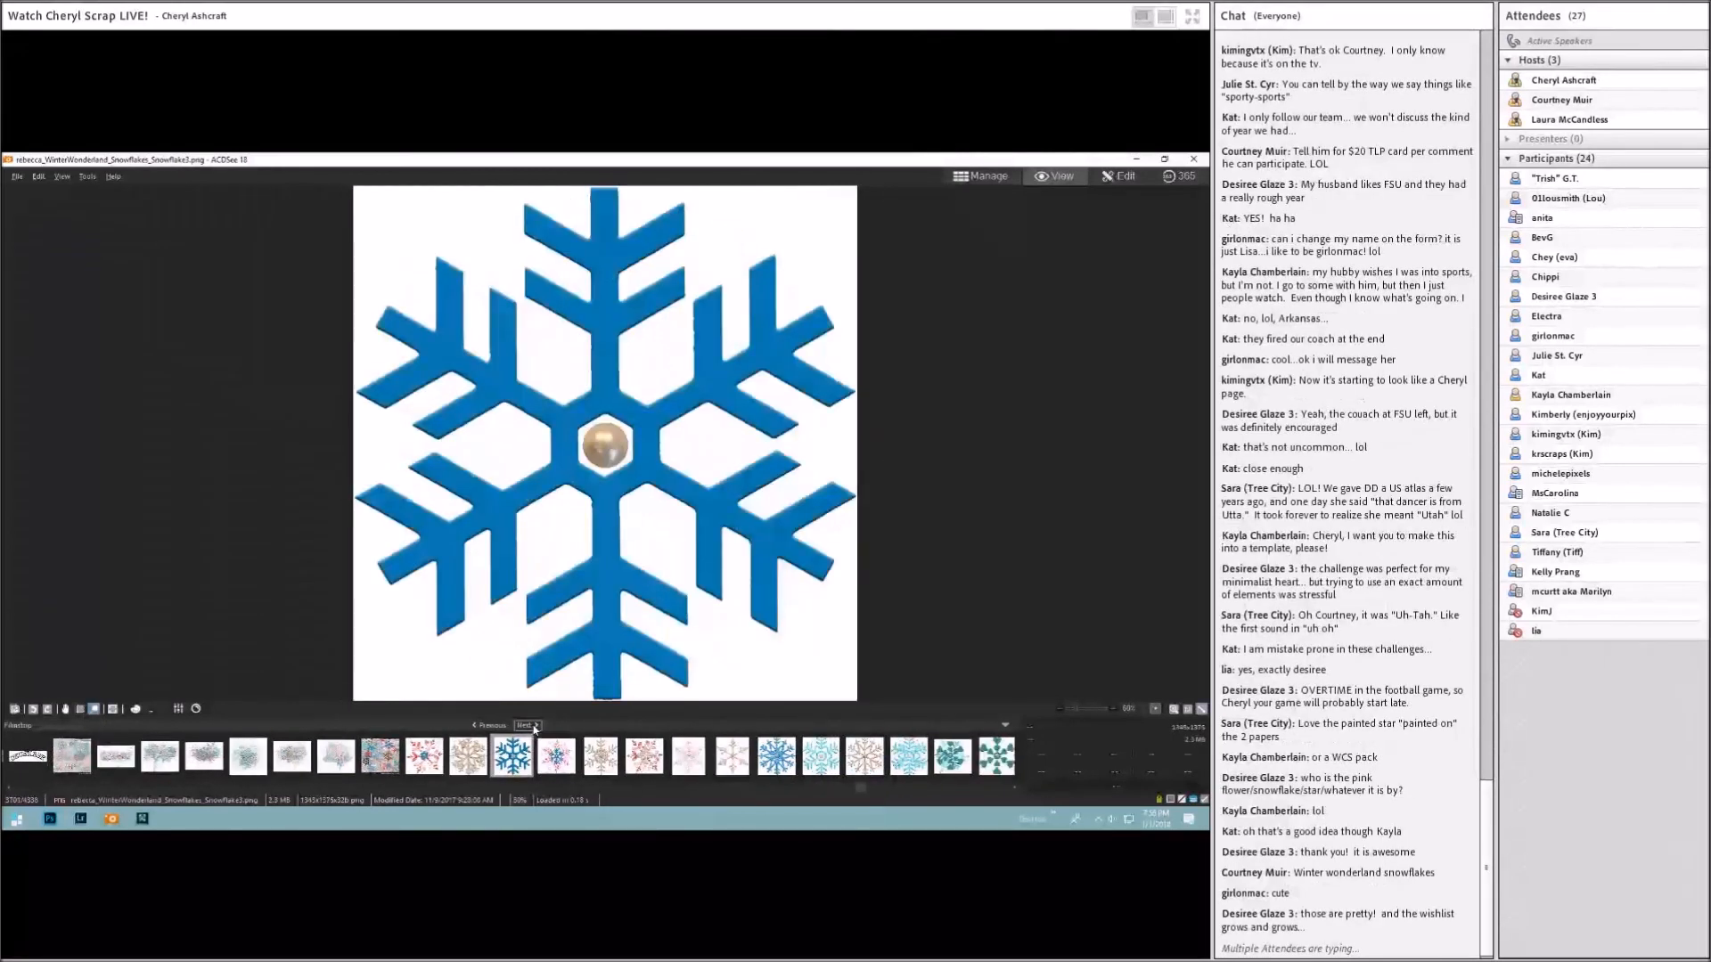
click(532, 726)
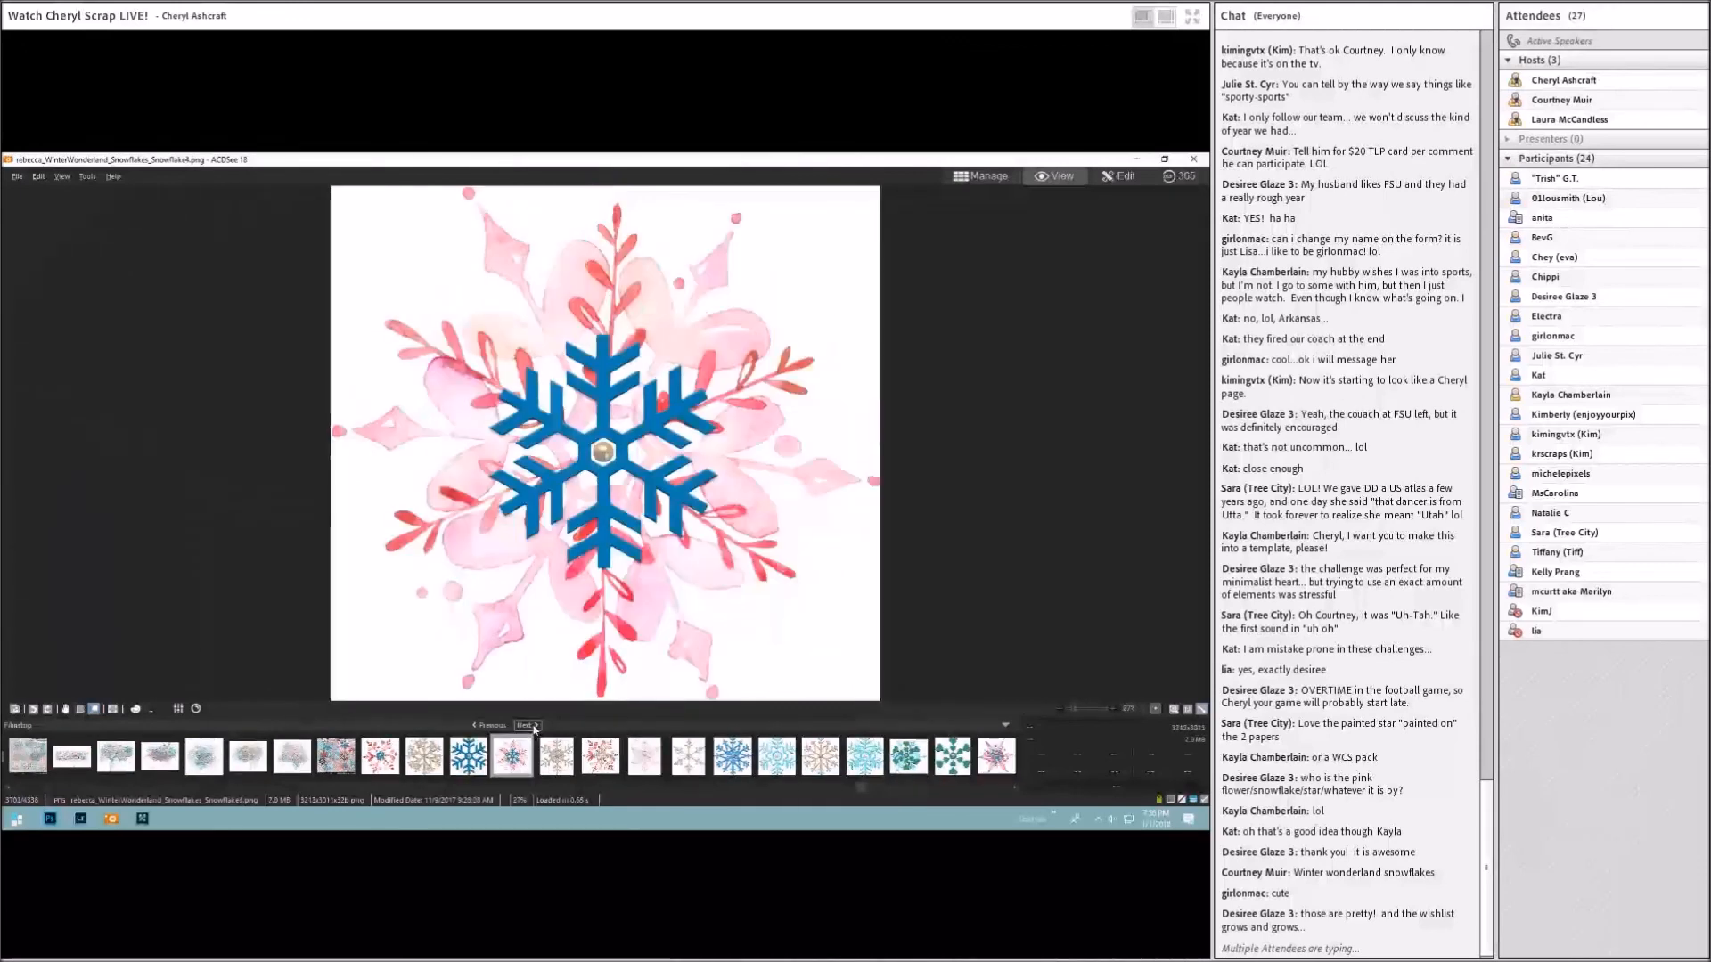
click(533, 726)
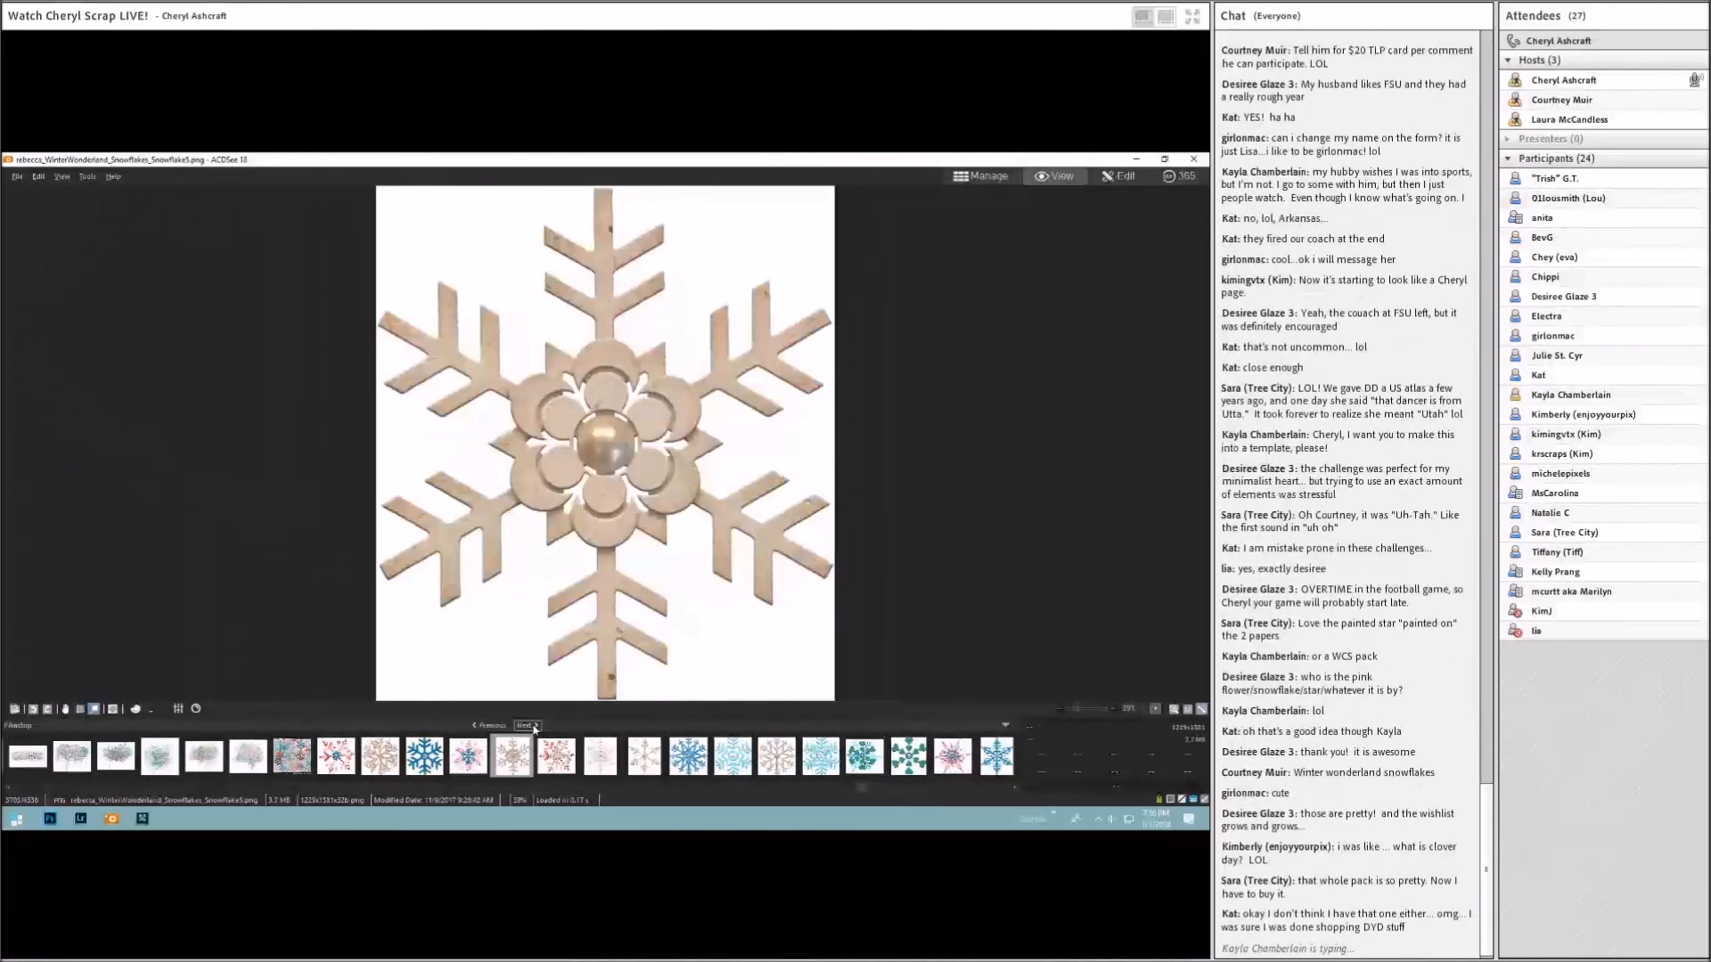
click(532, 726)
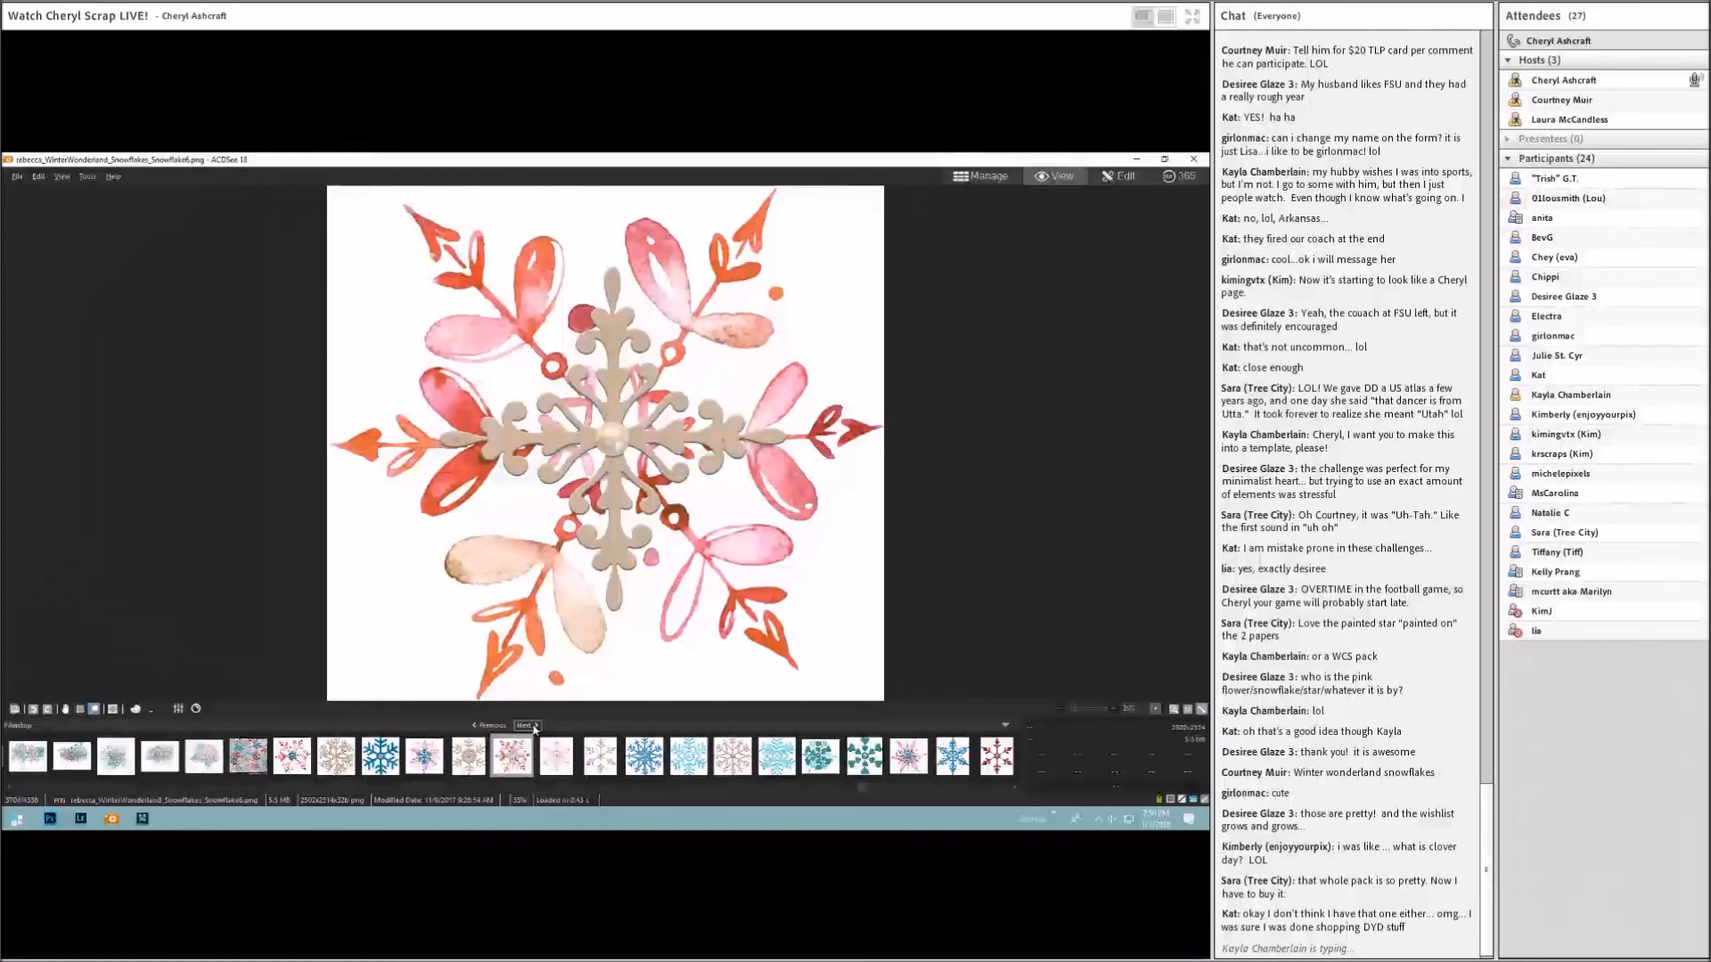
click(532, 726)
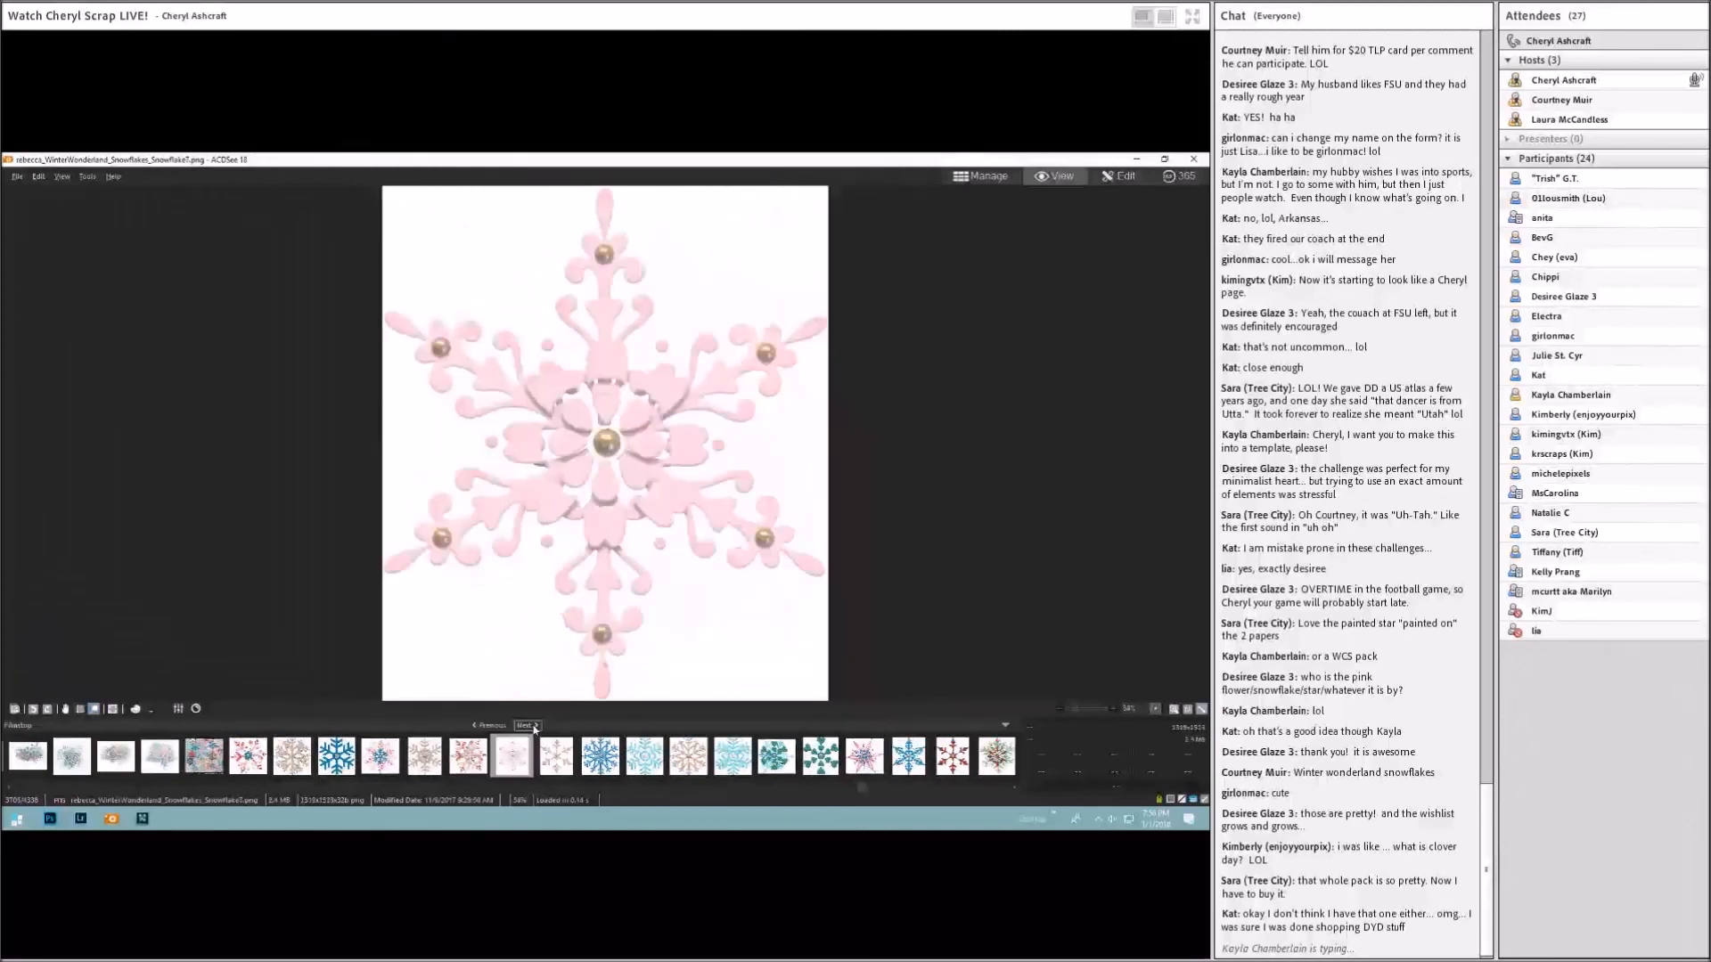
click(533, 726)
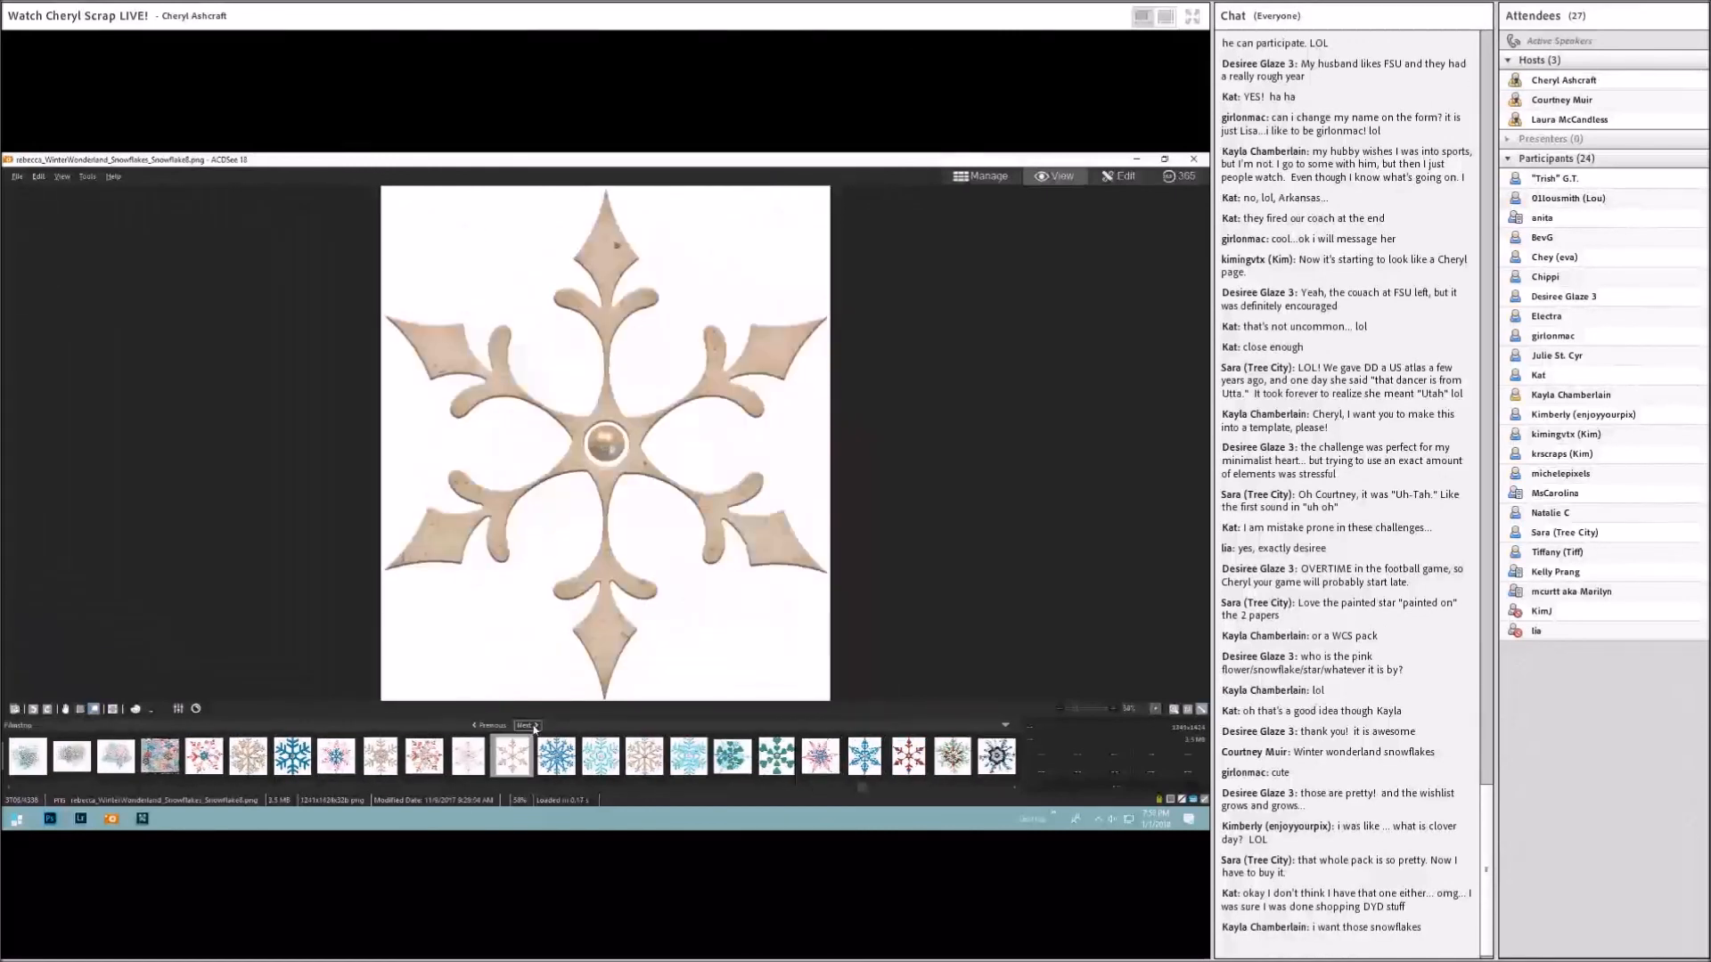
click(533, 726)
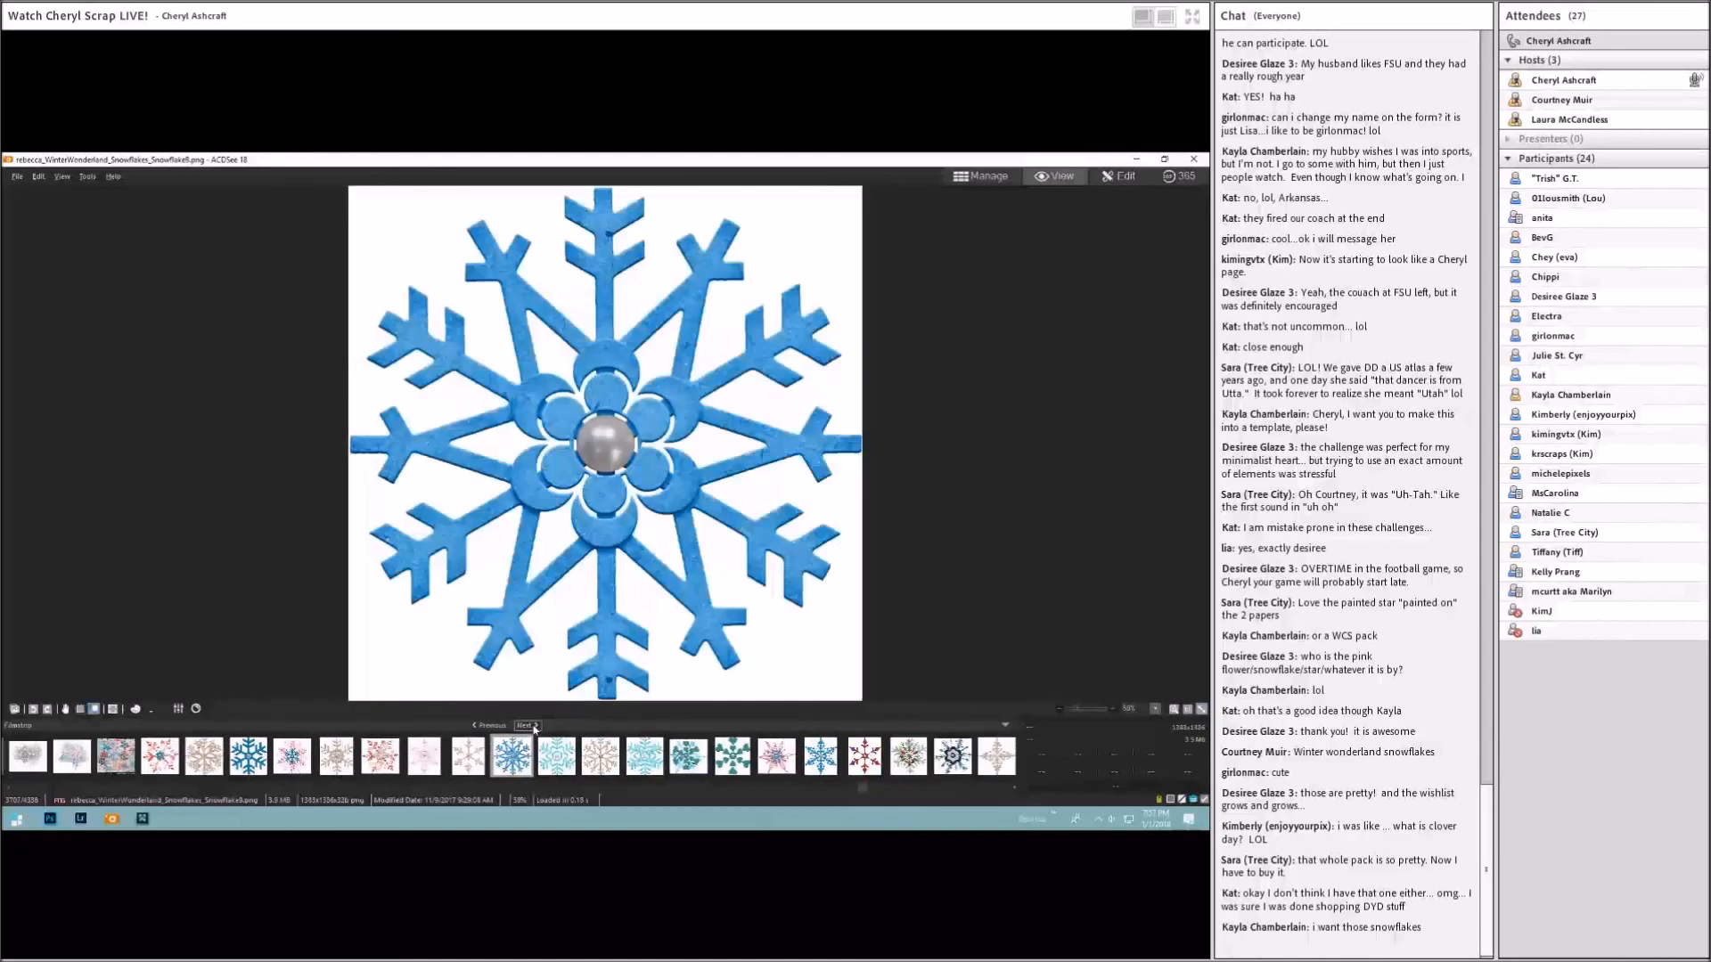
click(533, 726)
click(532, 726)
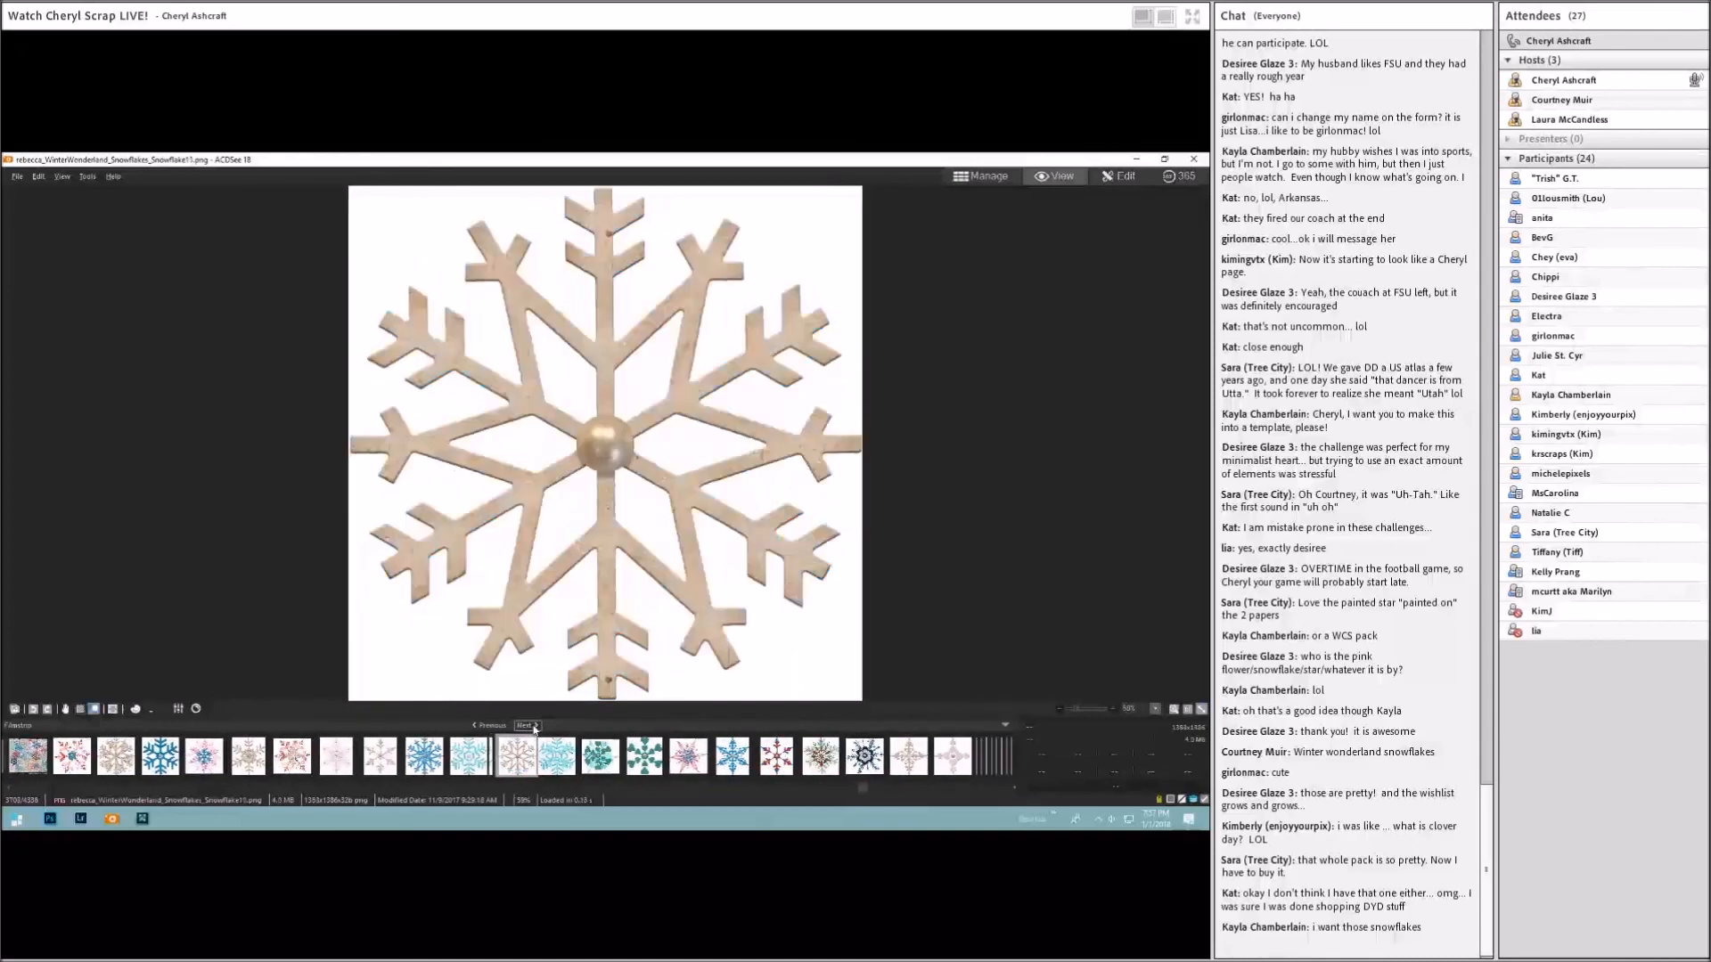
click(533, 726)
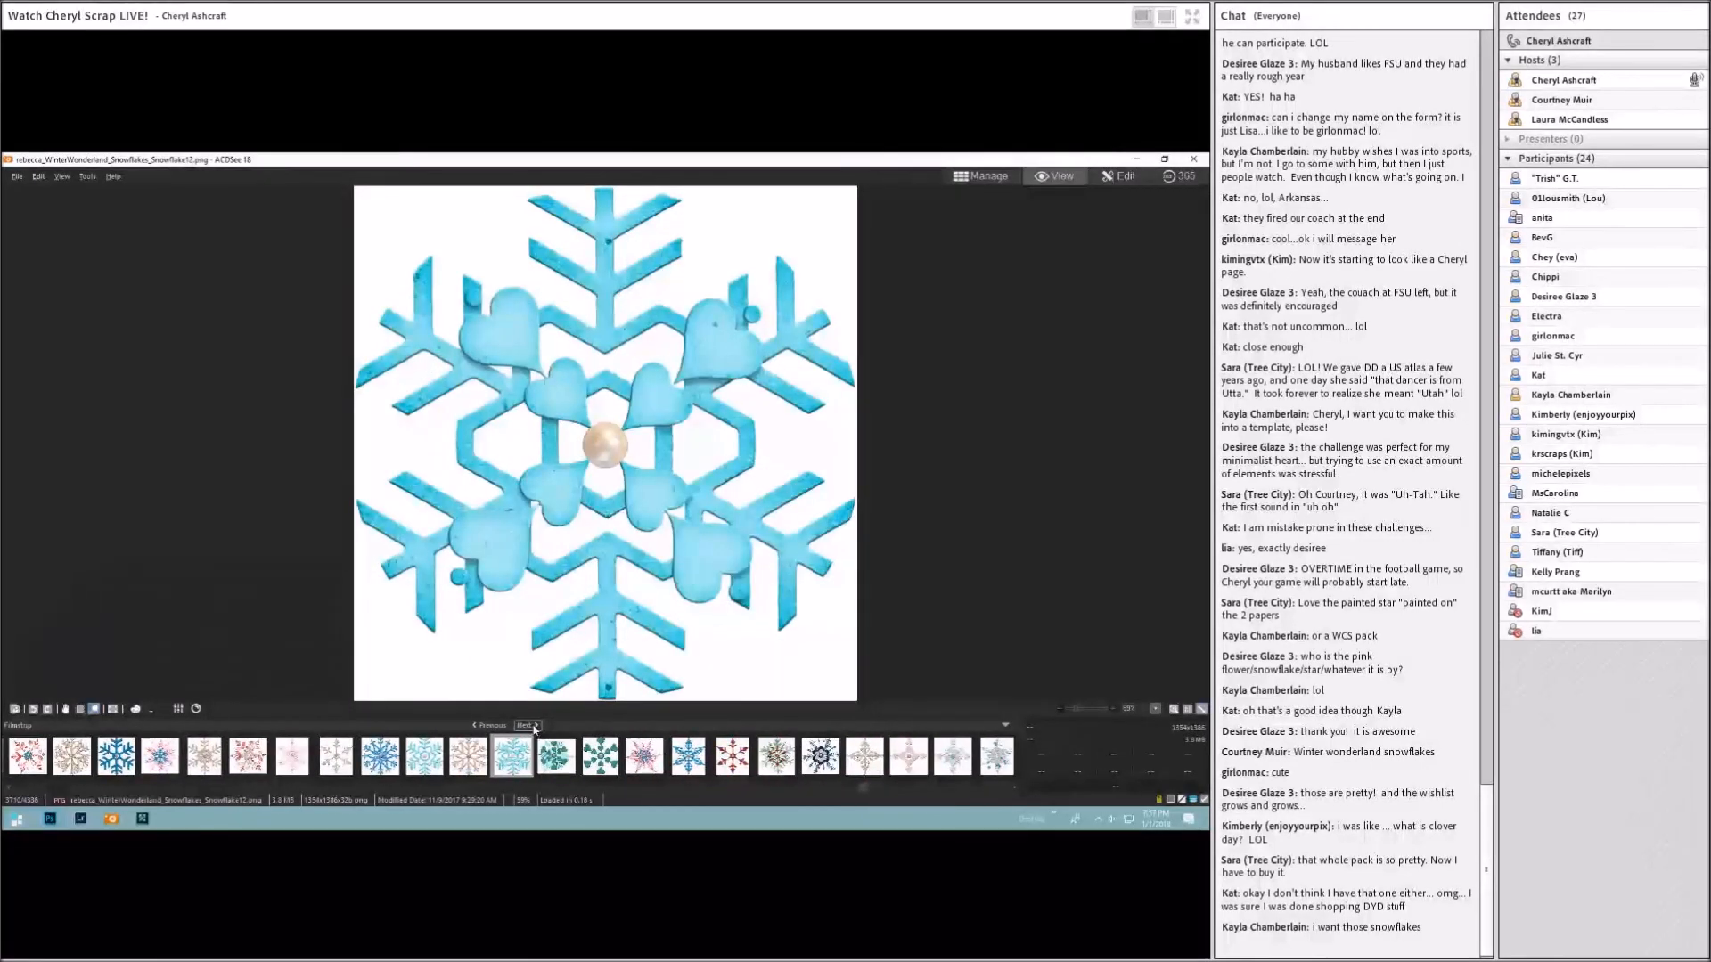
click(532, 726)
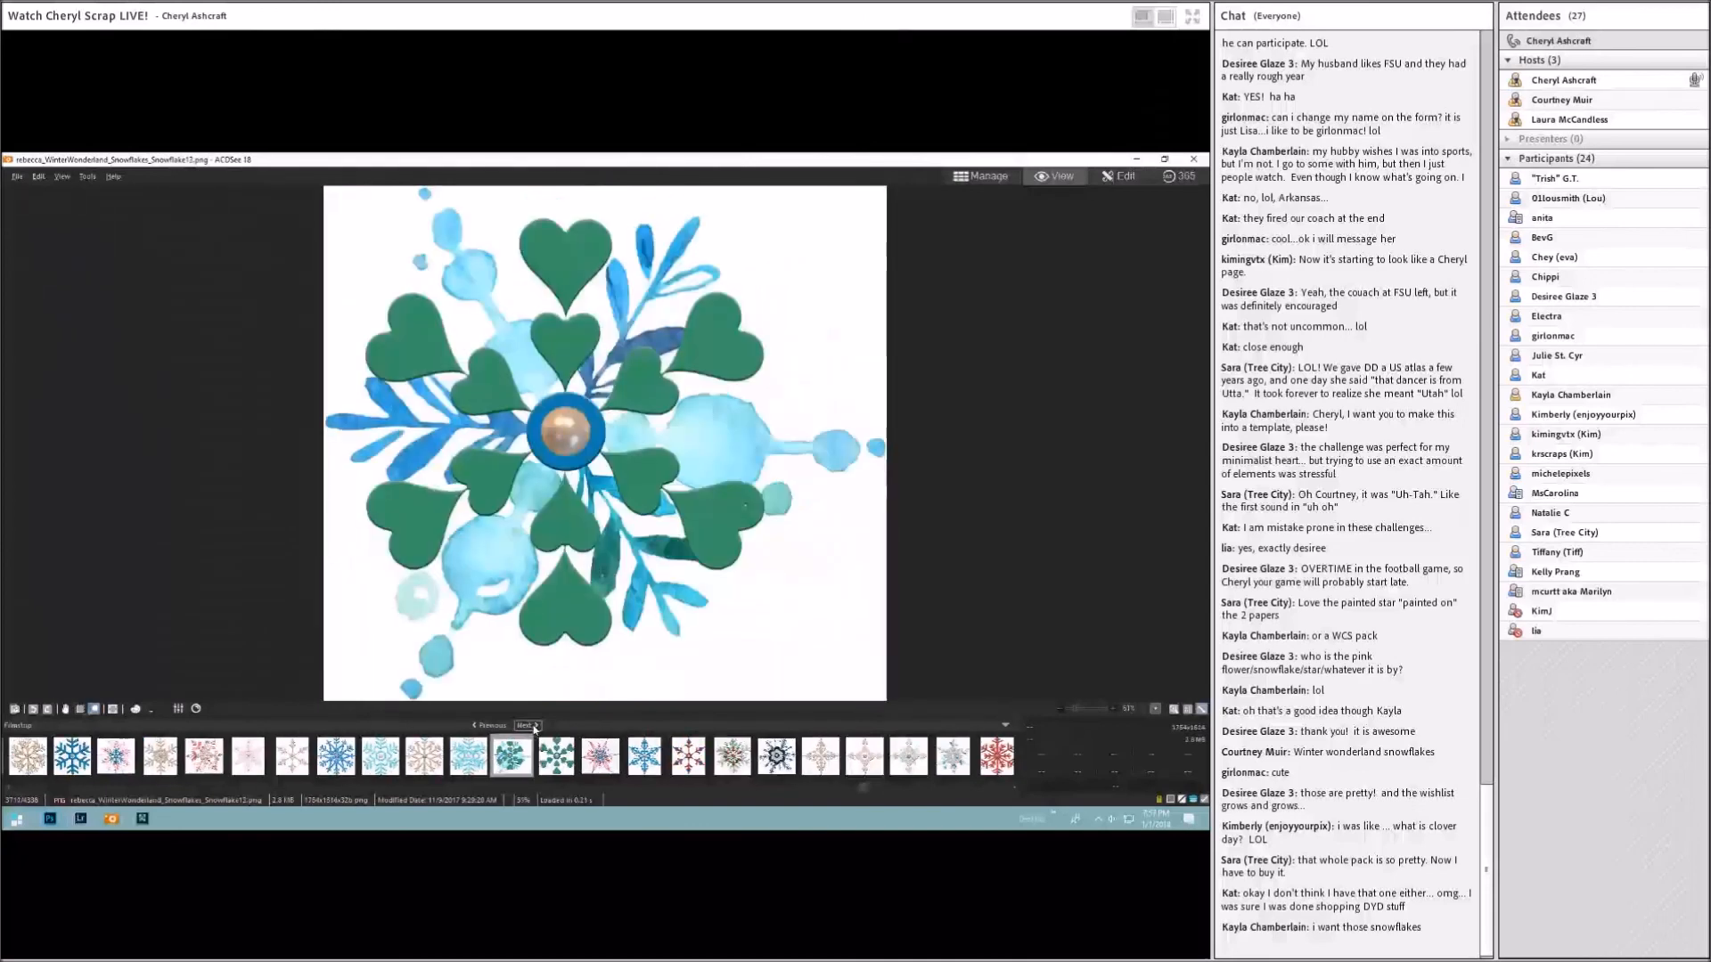
click(533, 726)
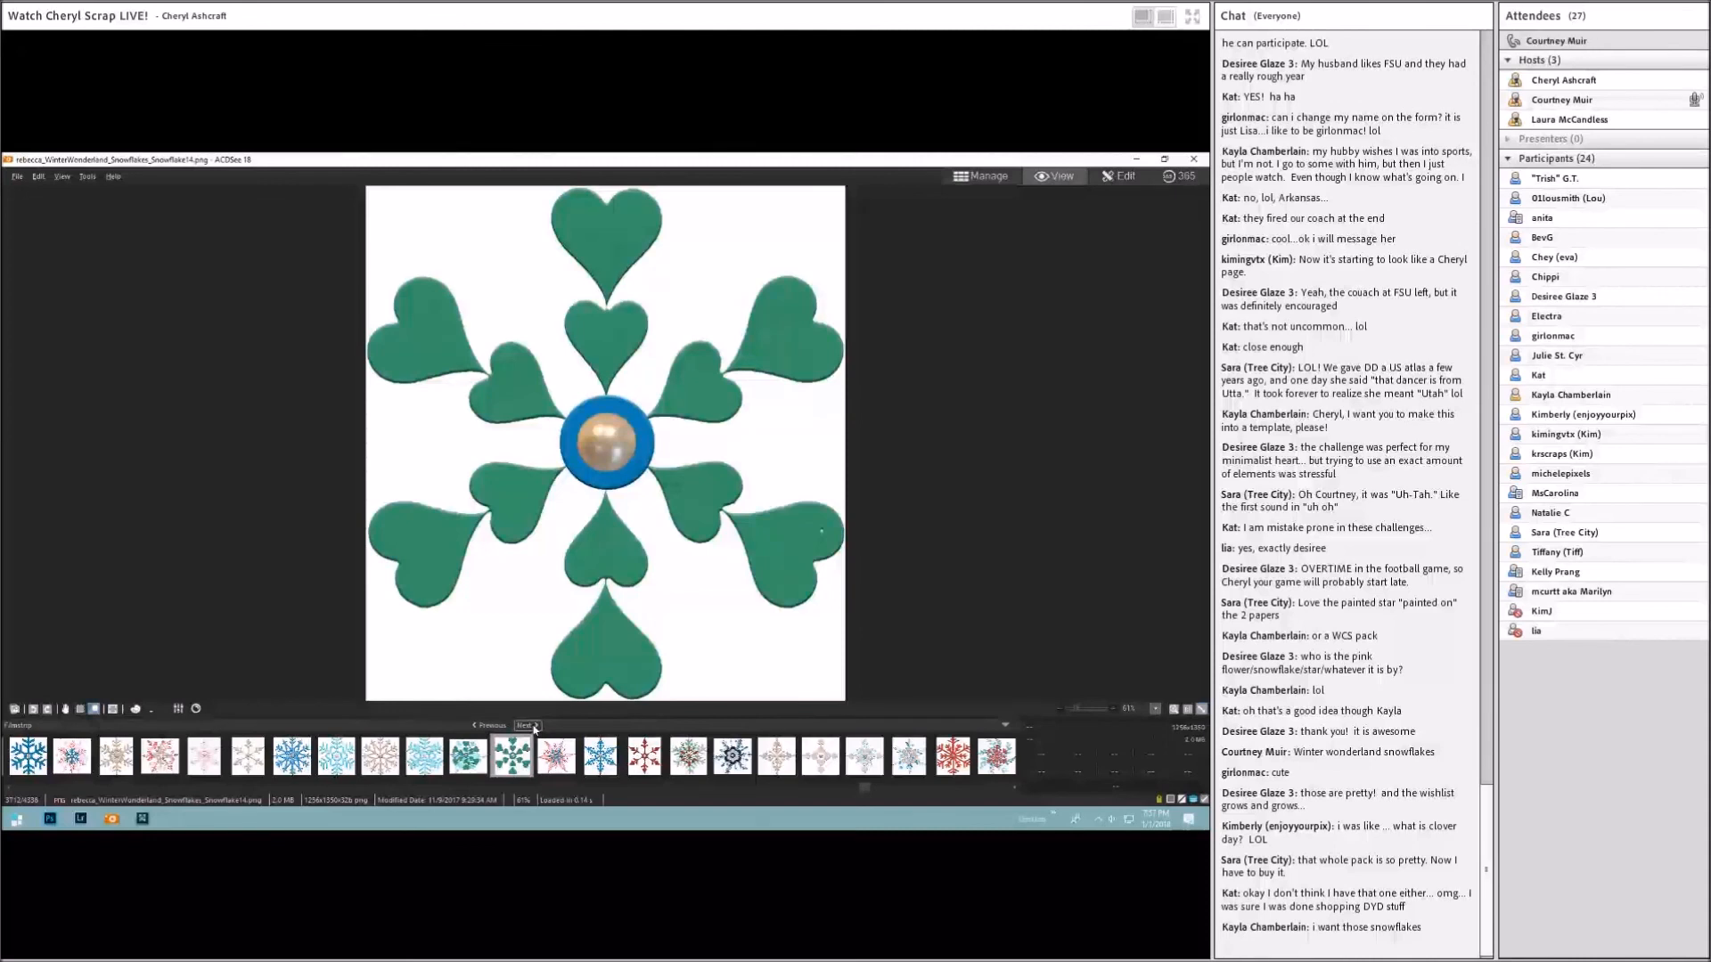
click(488, 725)
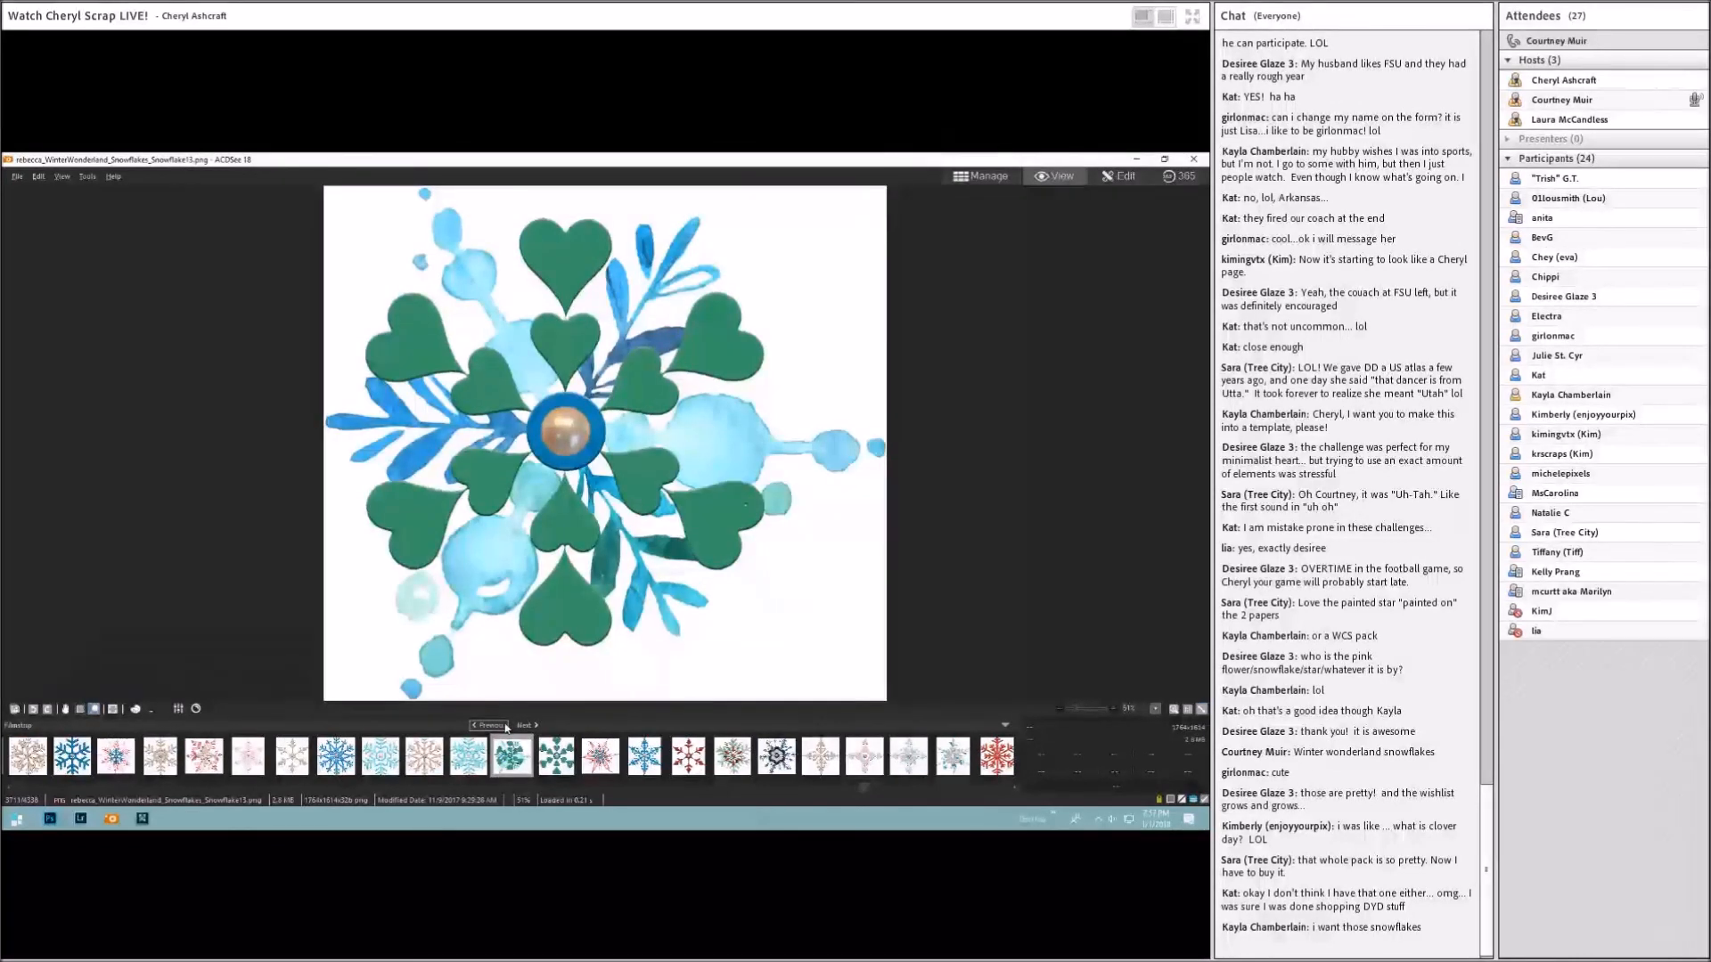
click(531, 726)
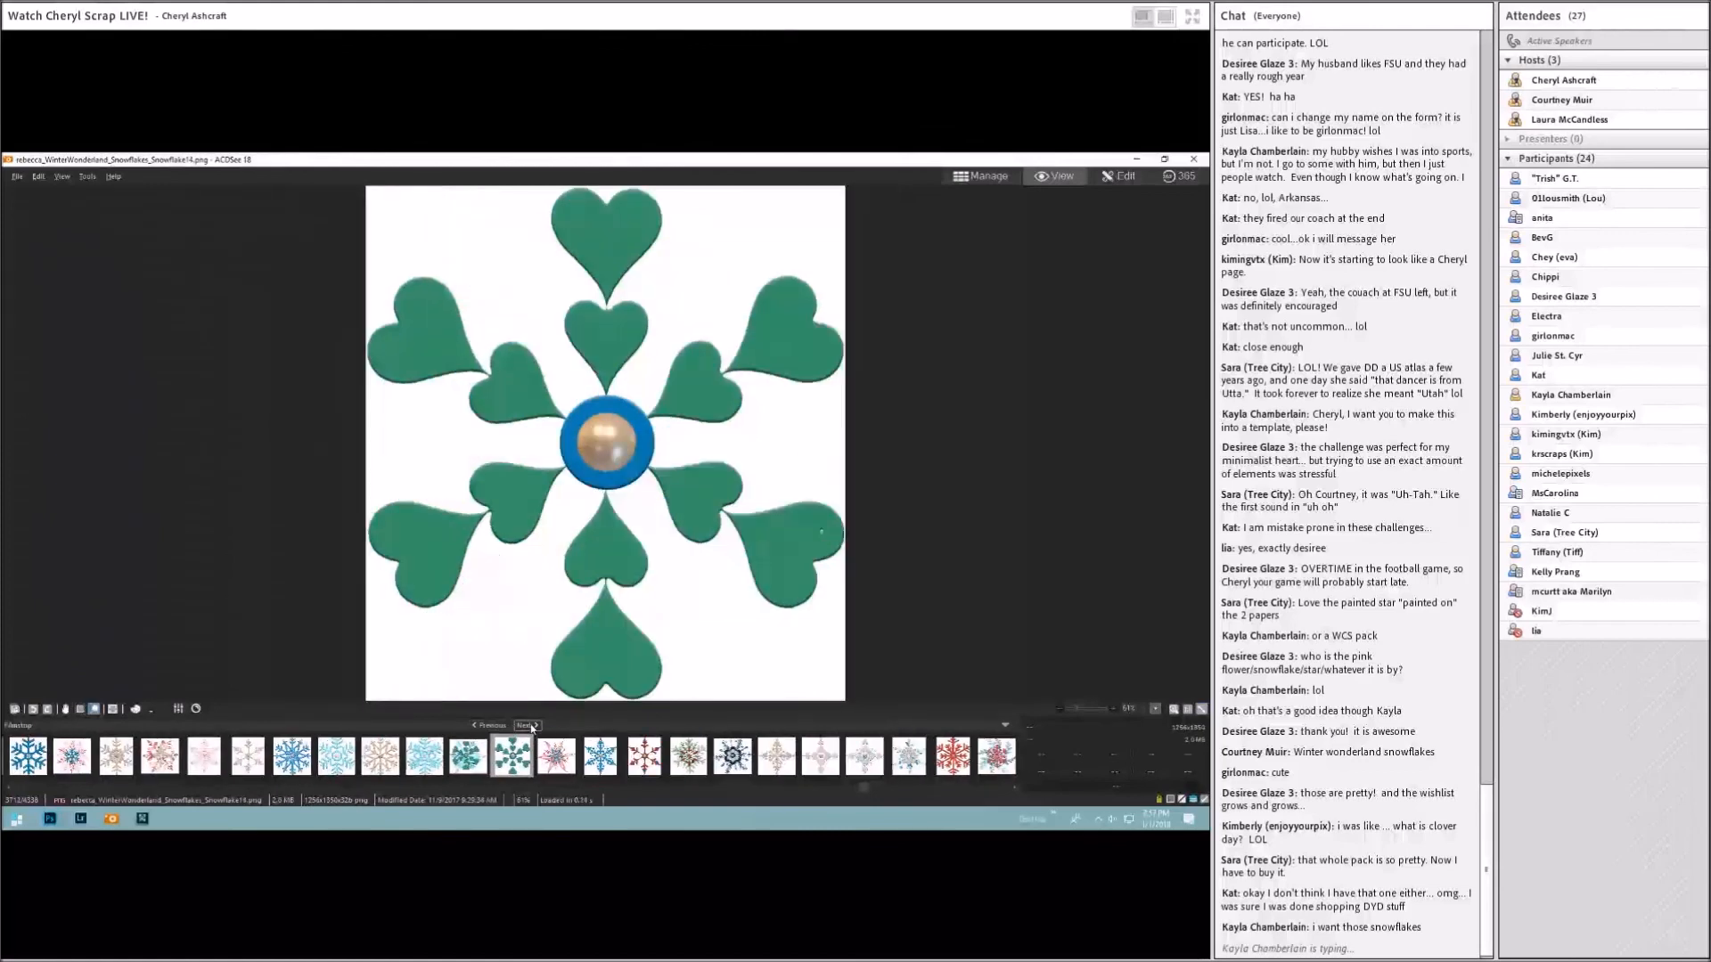
click(532, 727)
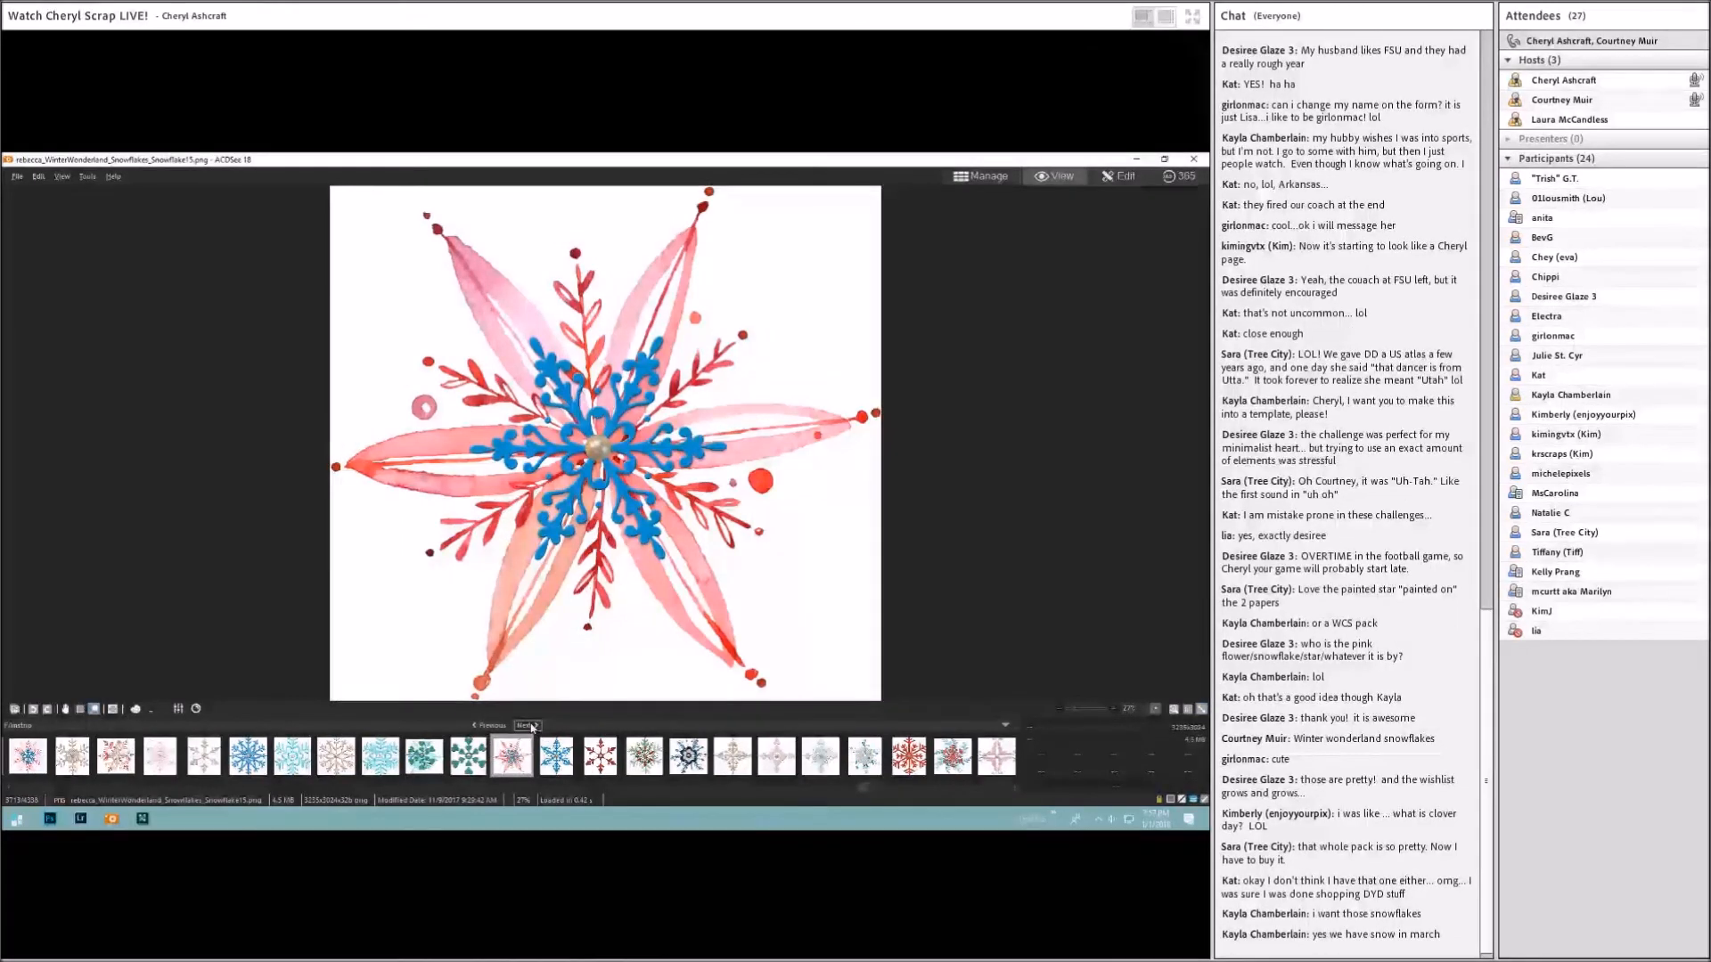
click(532, 727)
click(532, 727)
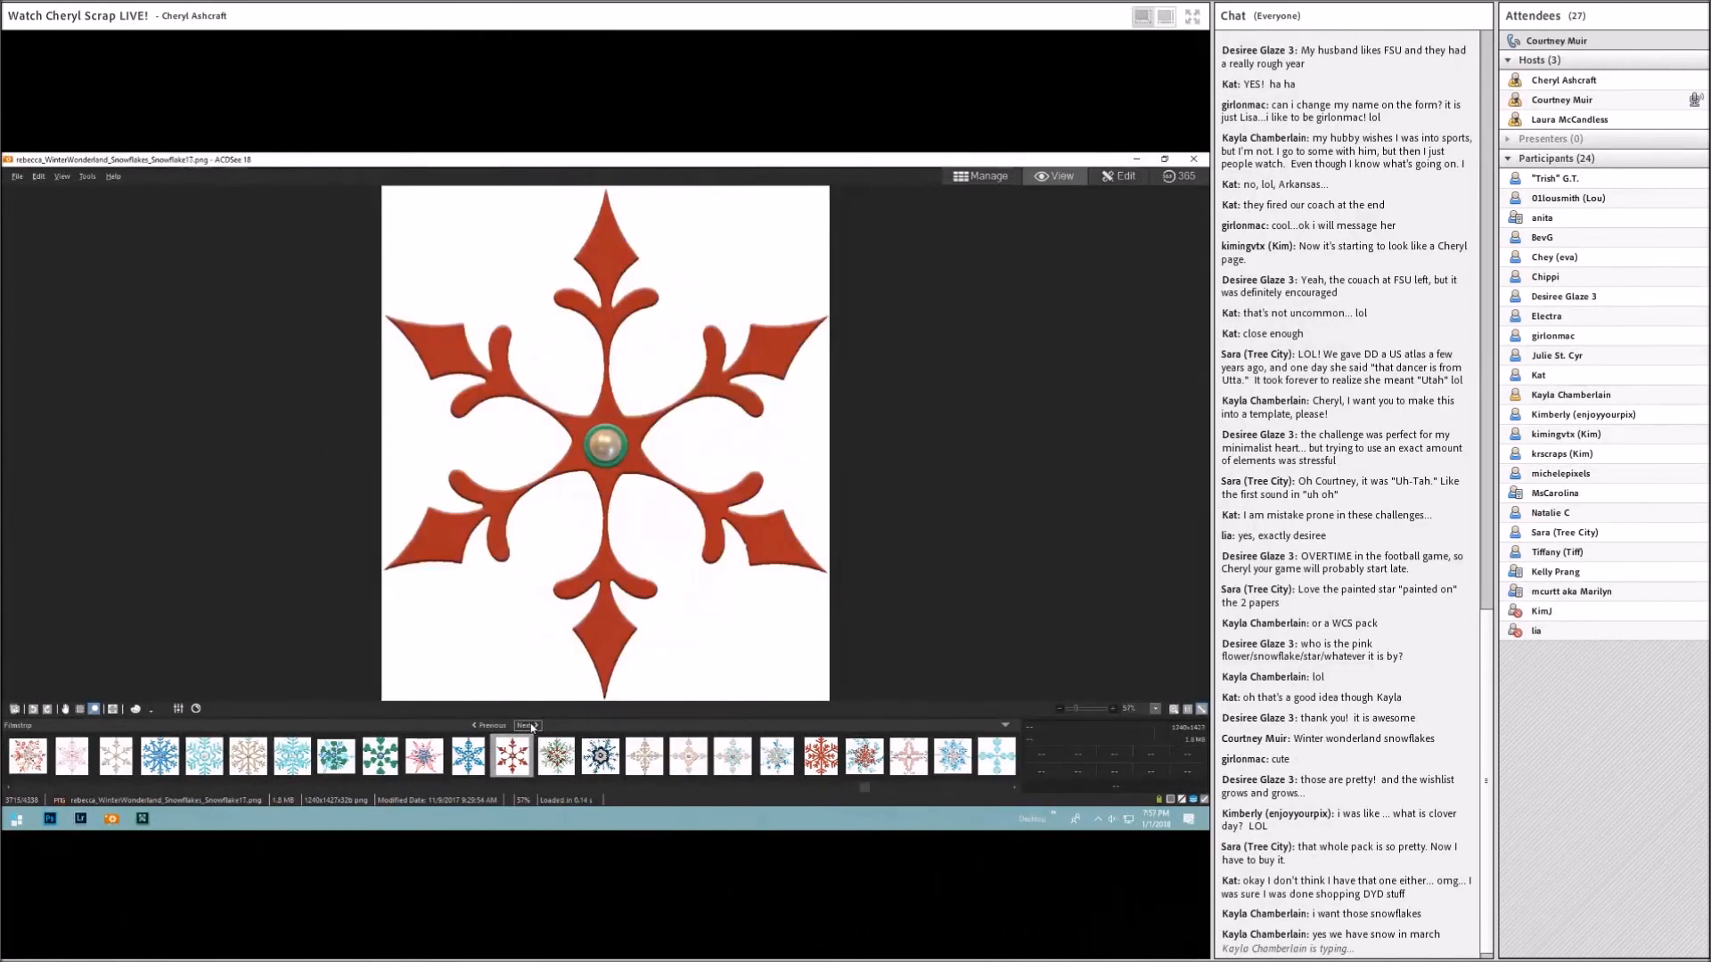
click(532, 727)
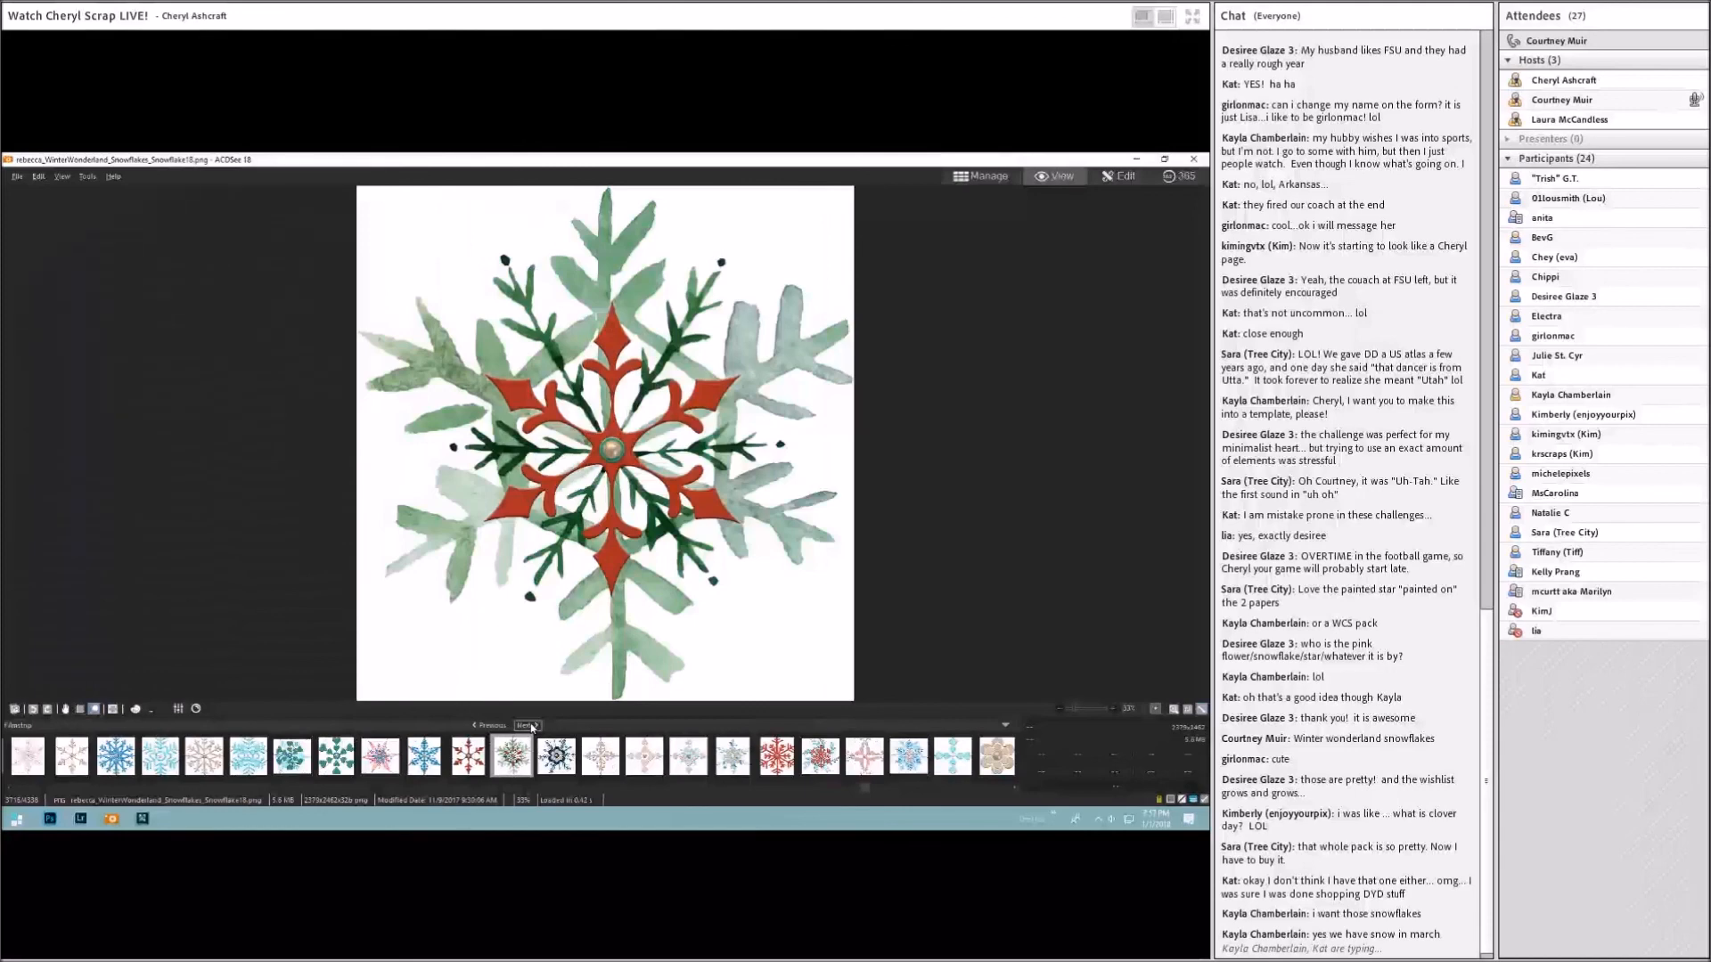
click(532, 727)
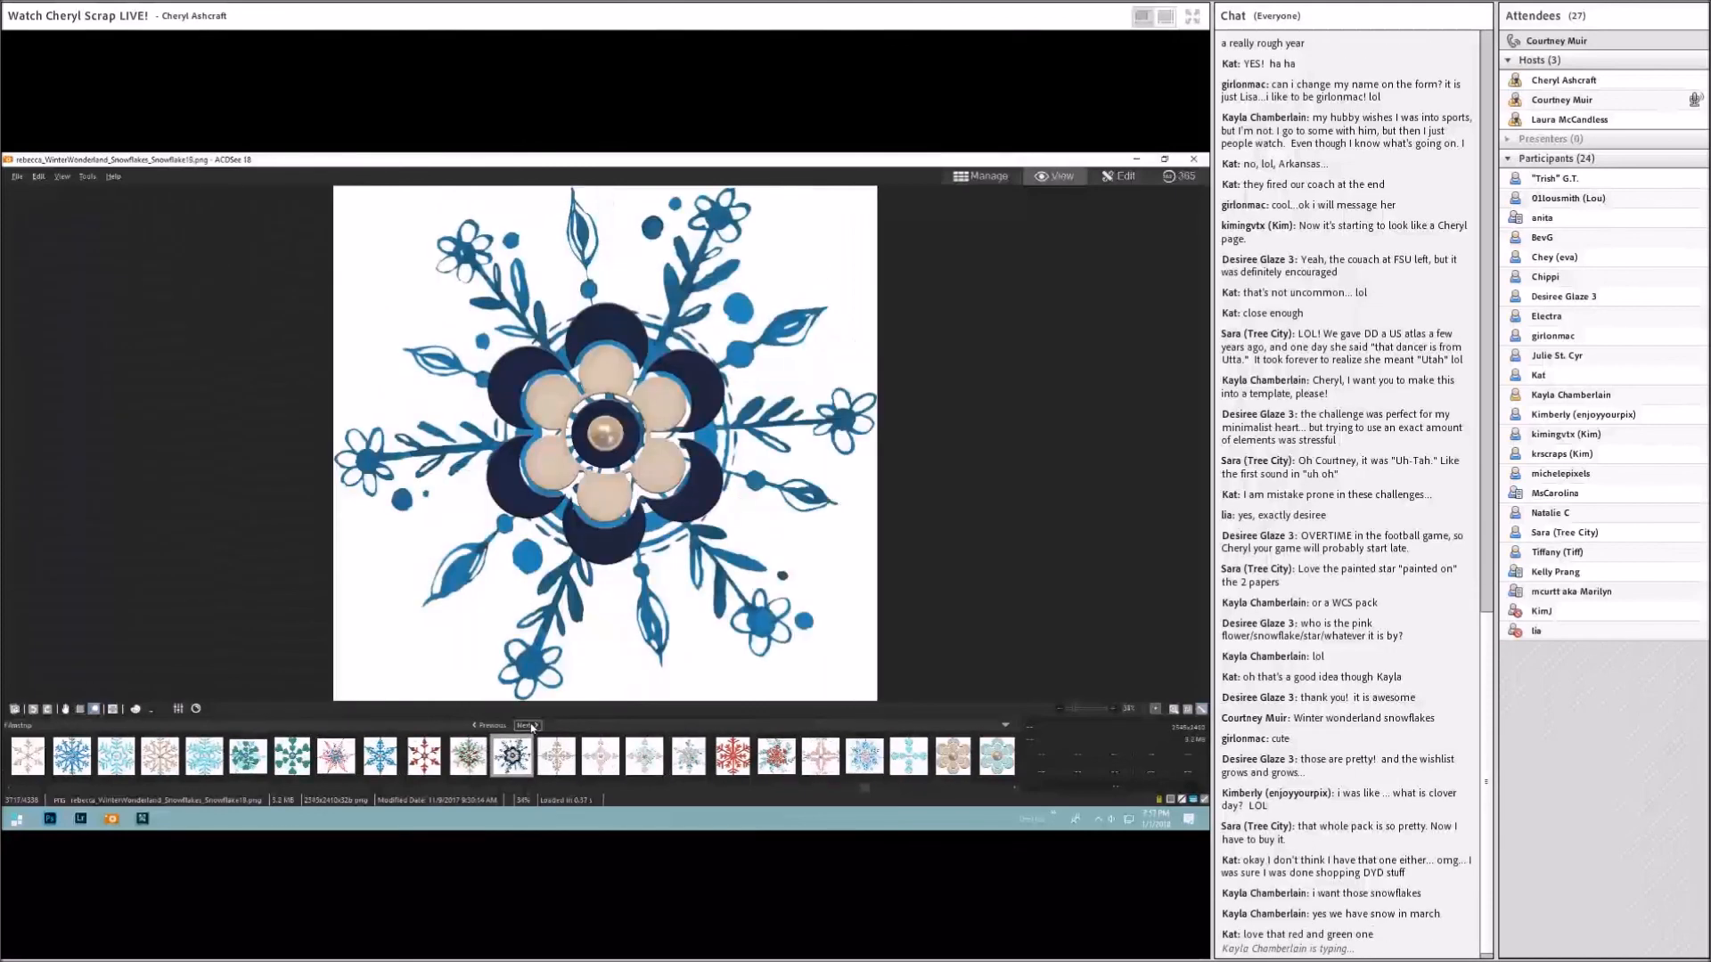
click(532, 727)
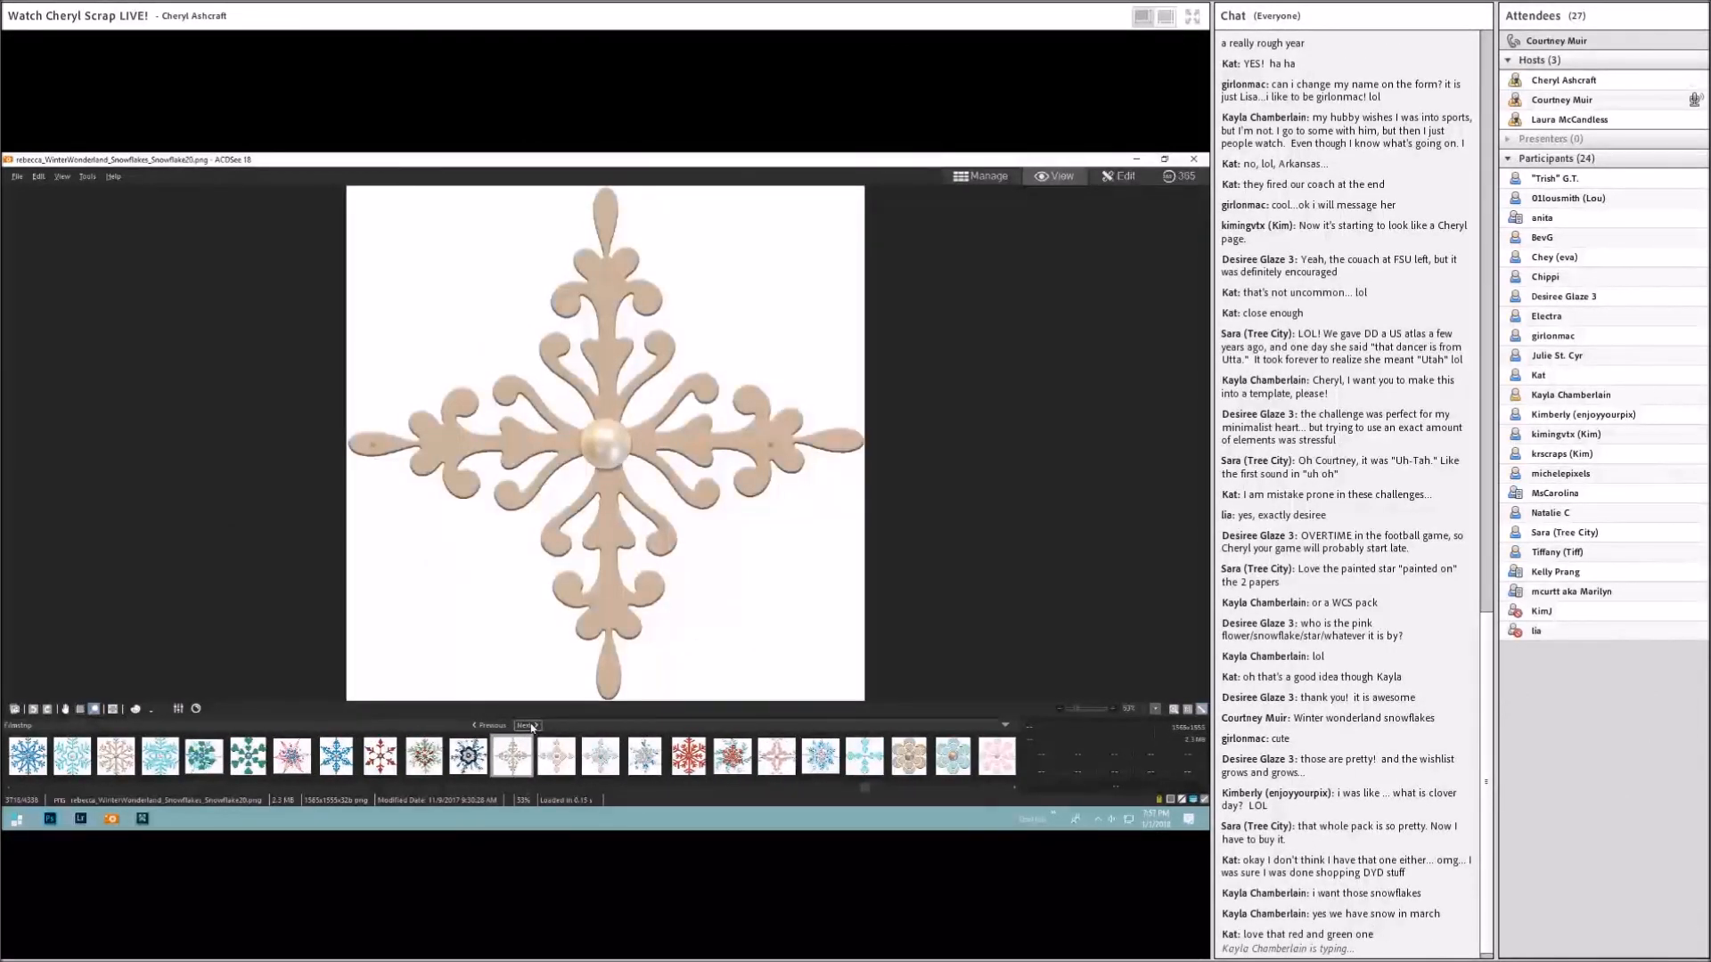
click(532, 727)
click(532, 727)
click(532, 727)
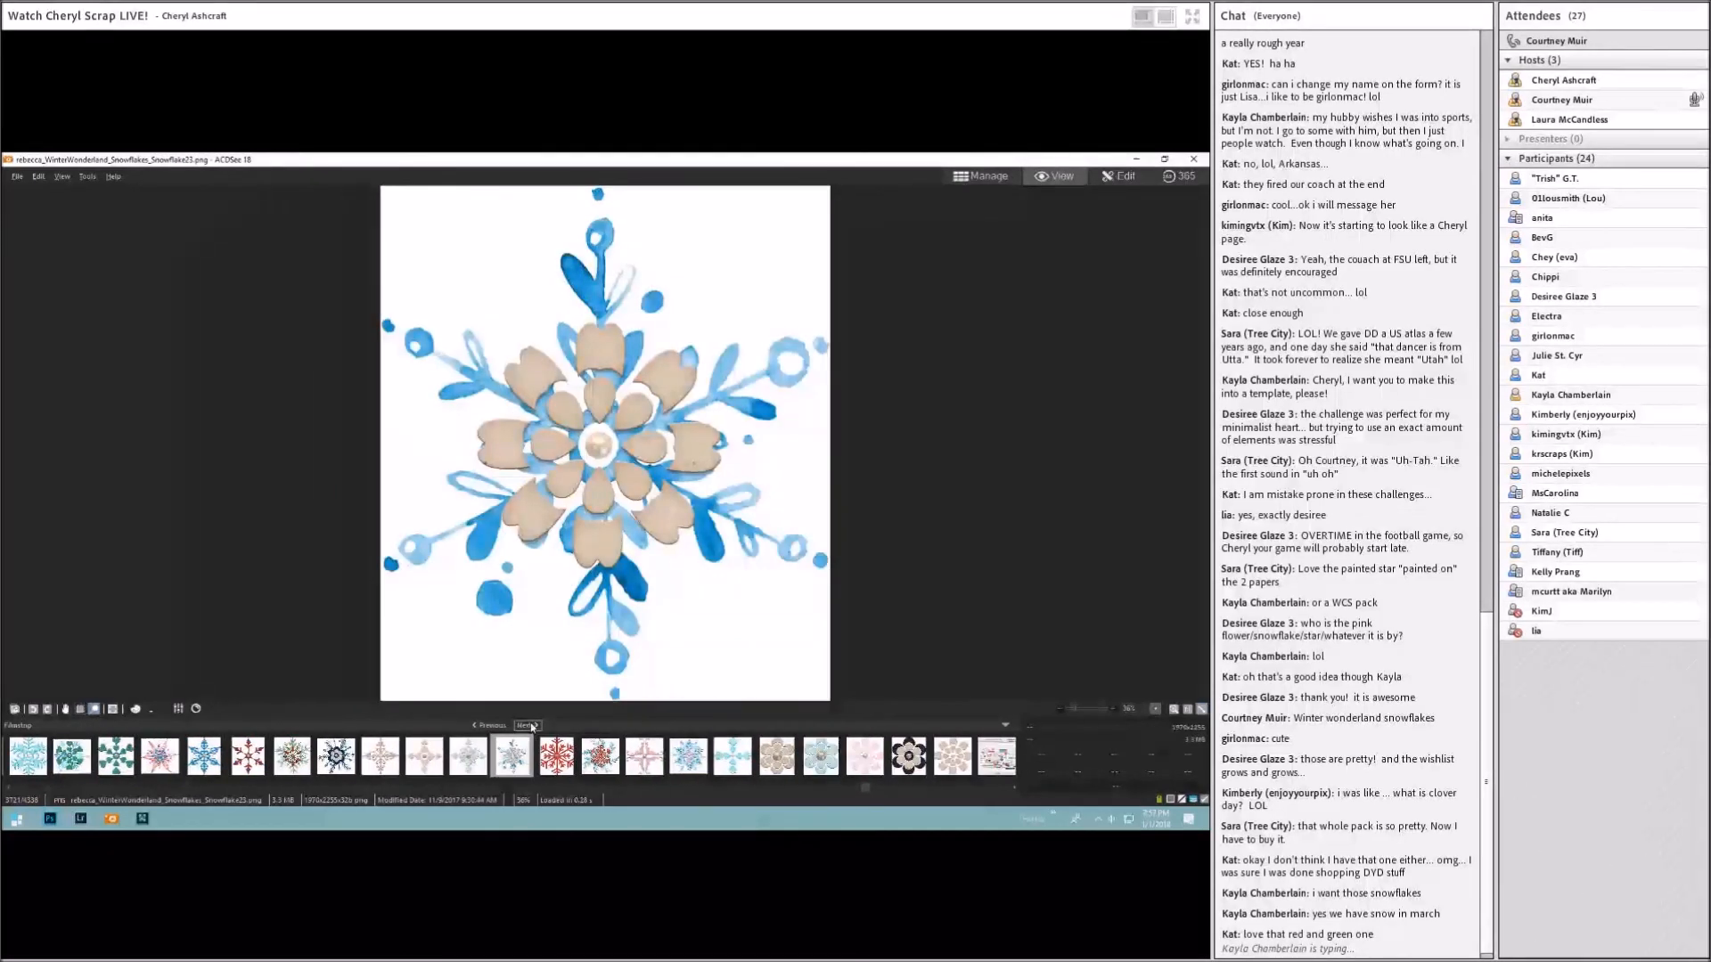
click(532, 727)
click(532, 727)
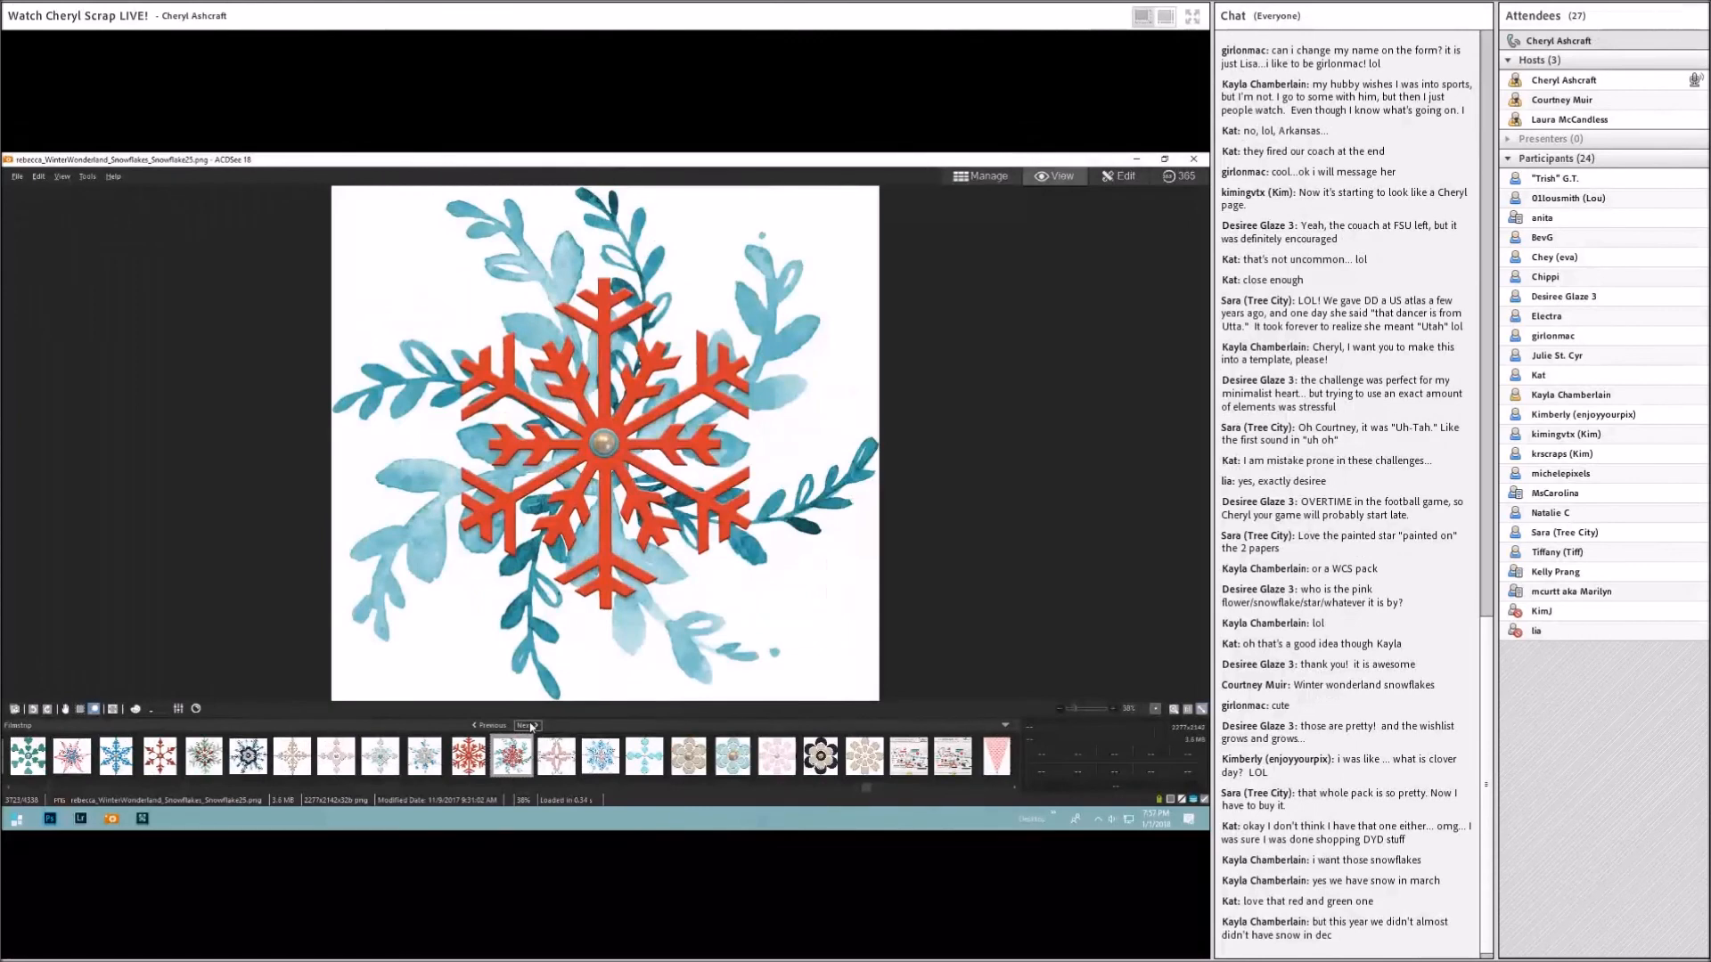
click(532, 727)
click(532, 727)
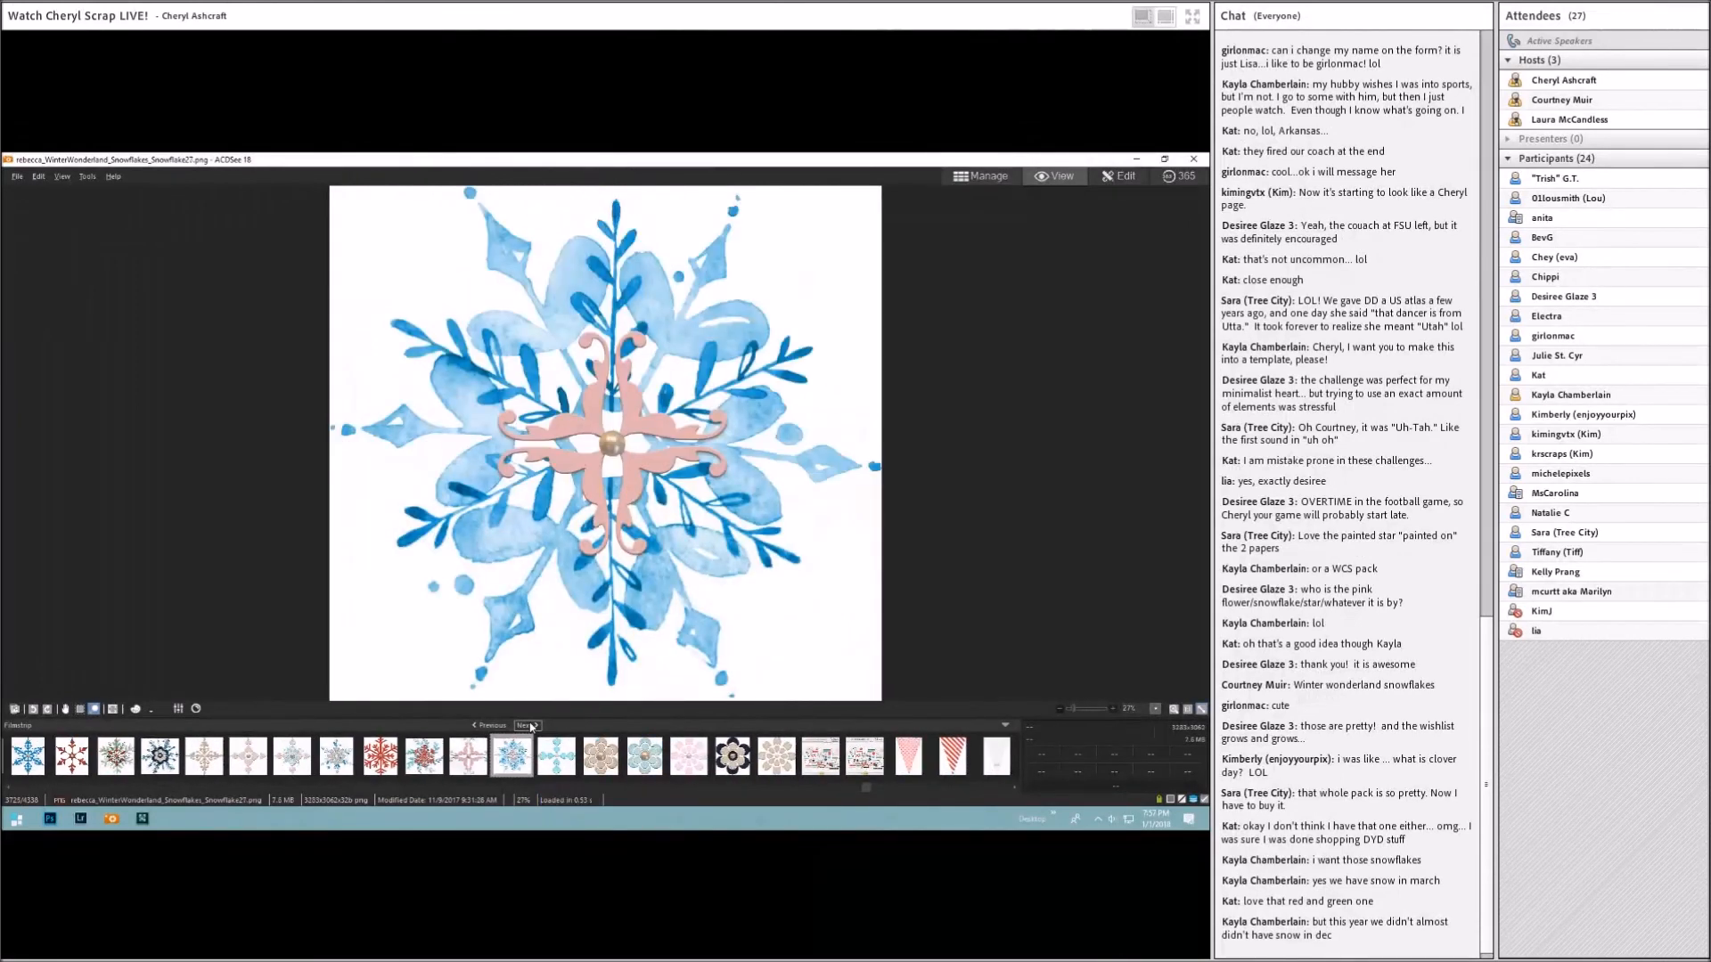
click(532, 727)
click(532, 727)
click(532, 727)
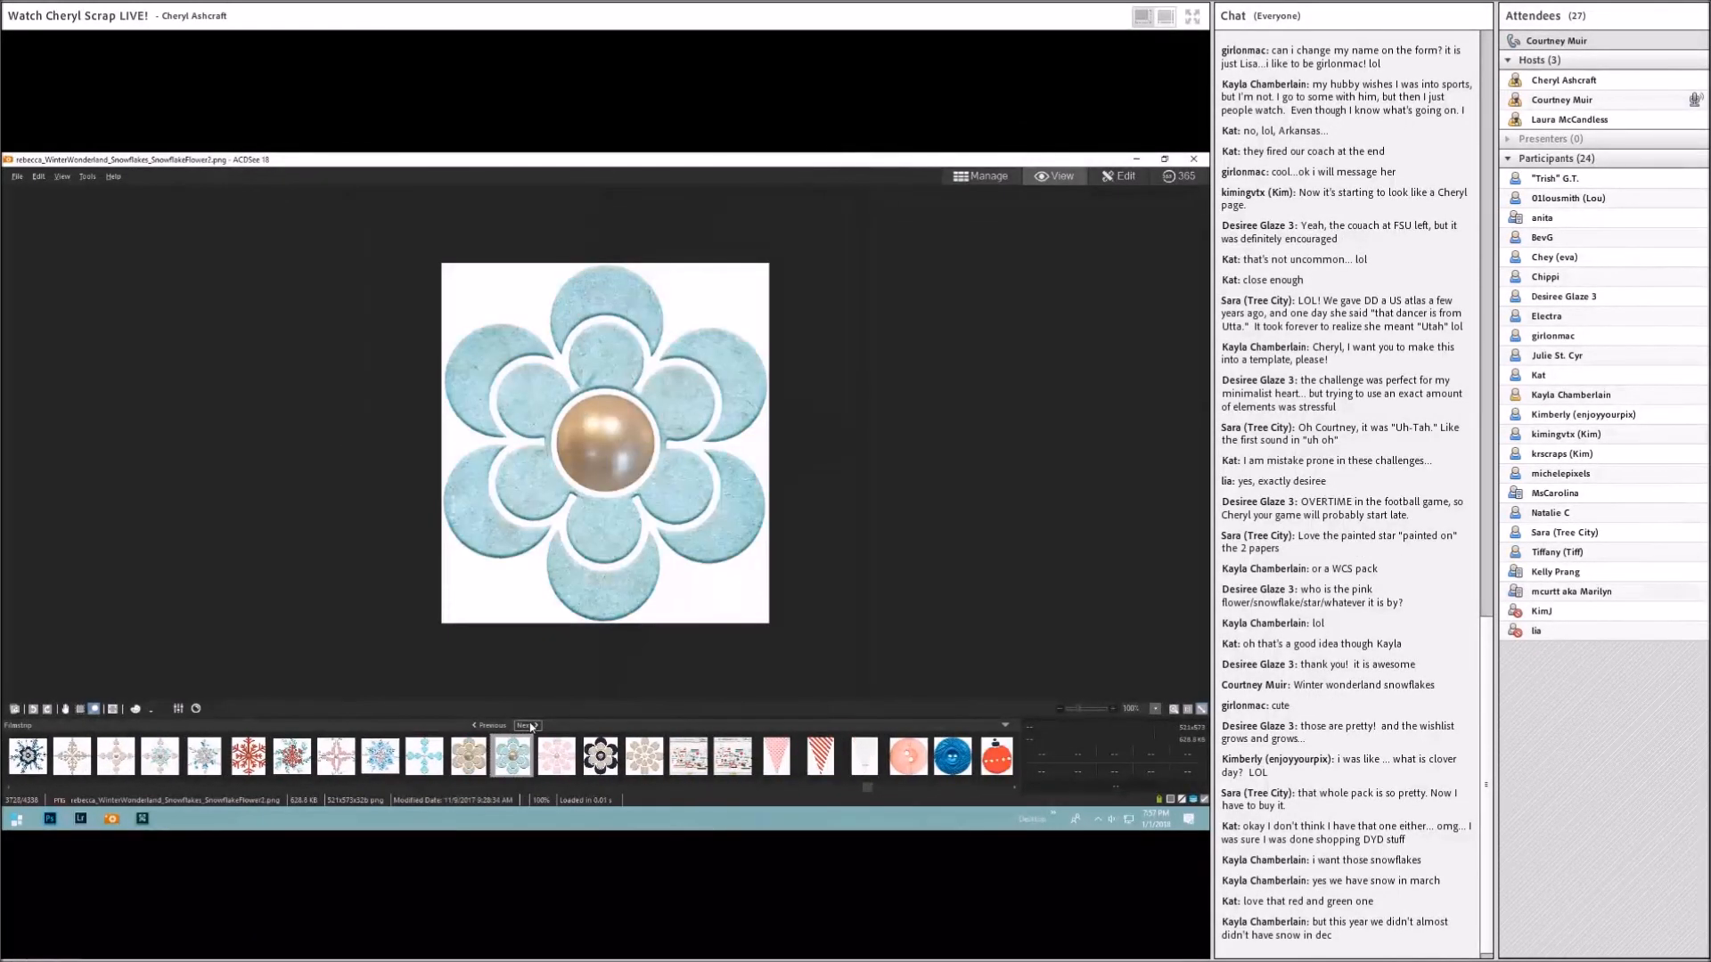
click(531, 727)
click(532, 727)
click(532, 727)
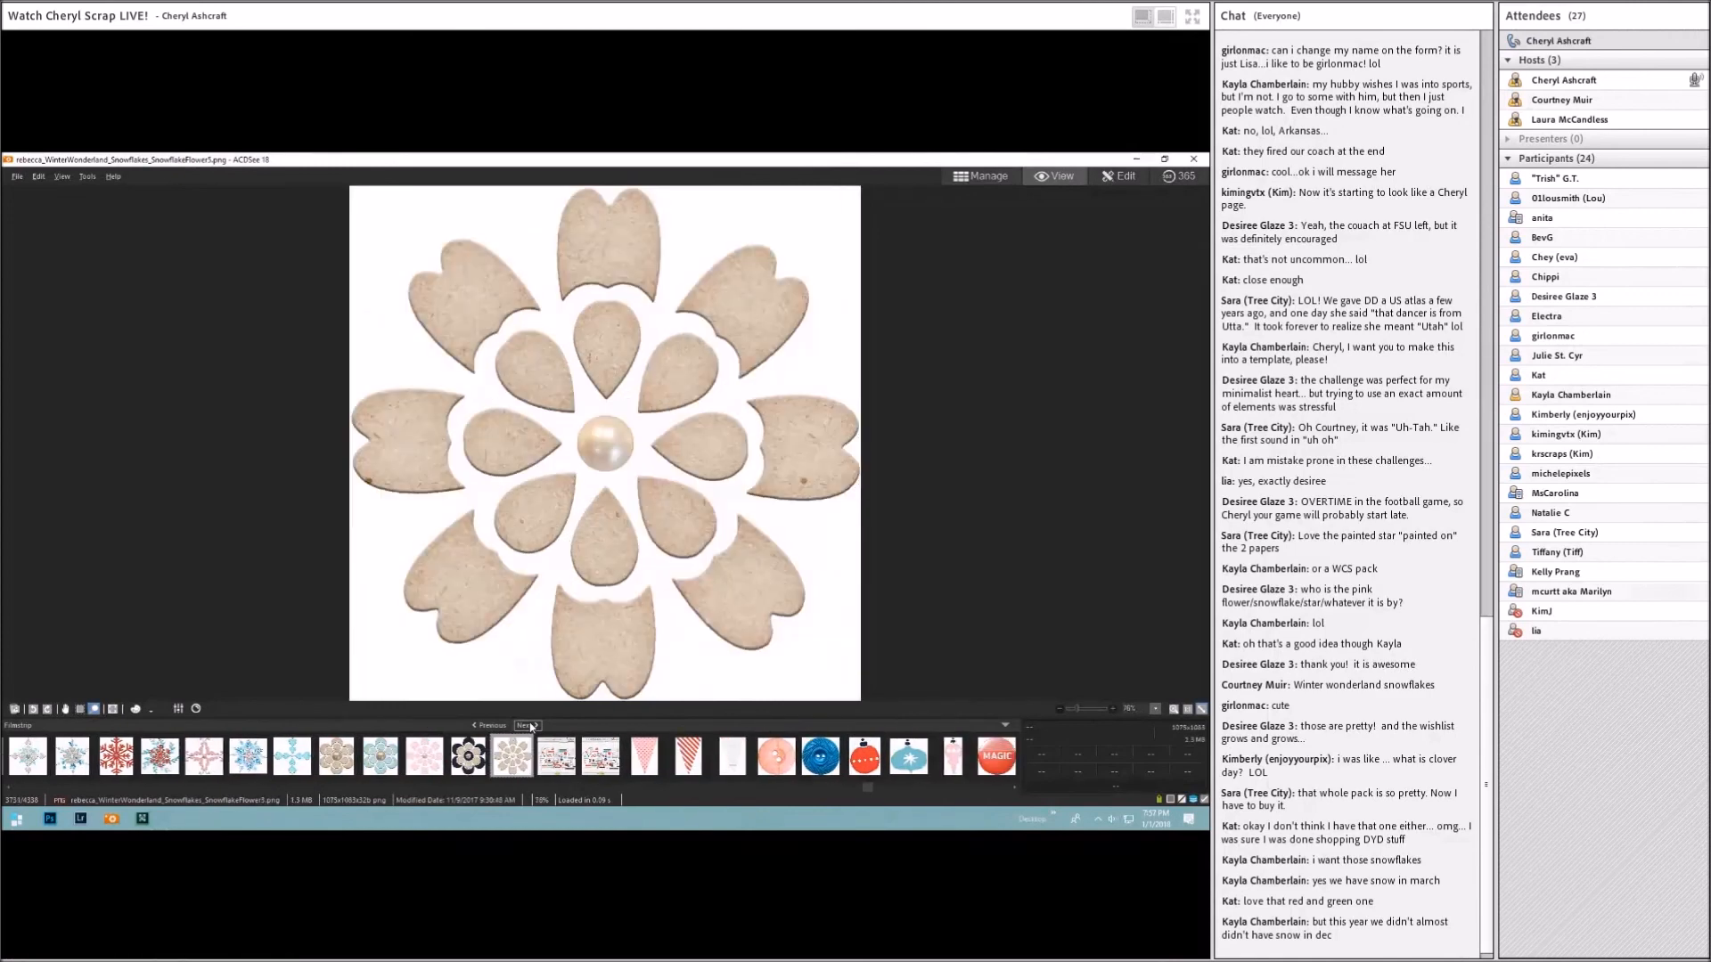
click(532, 727)
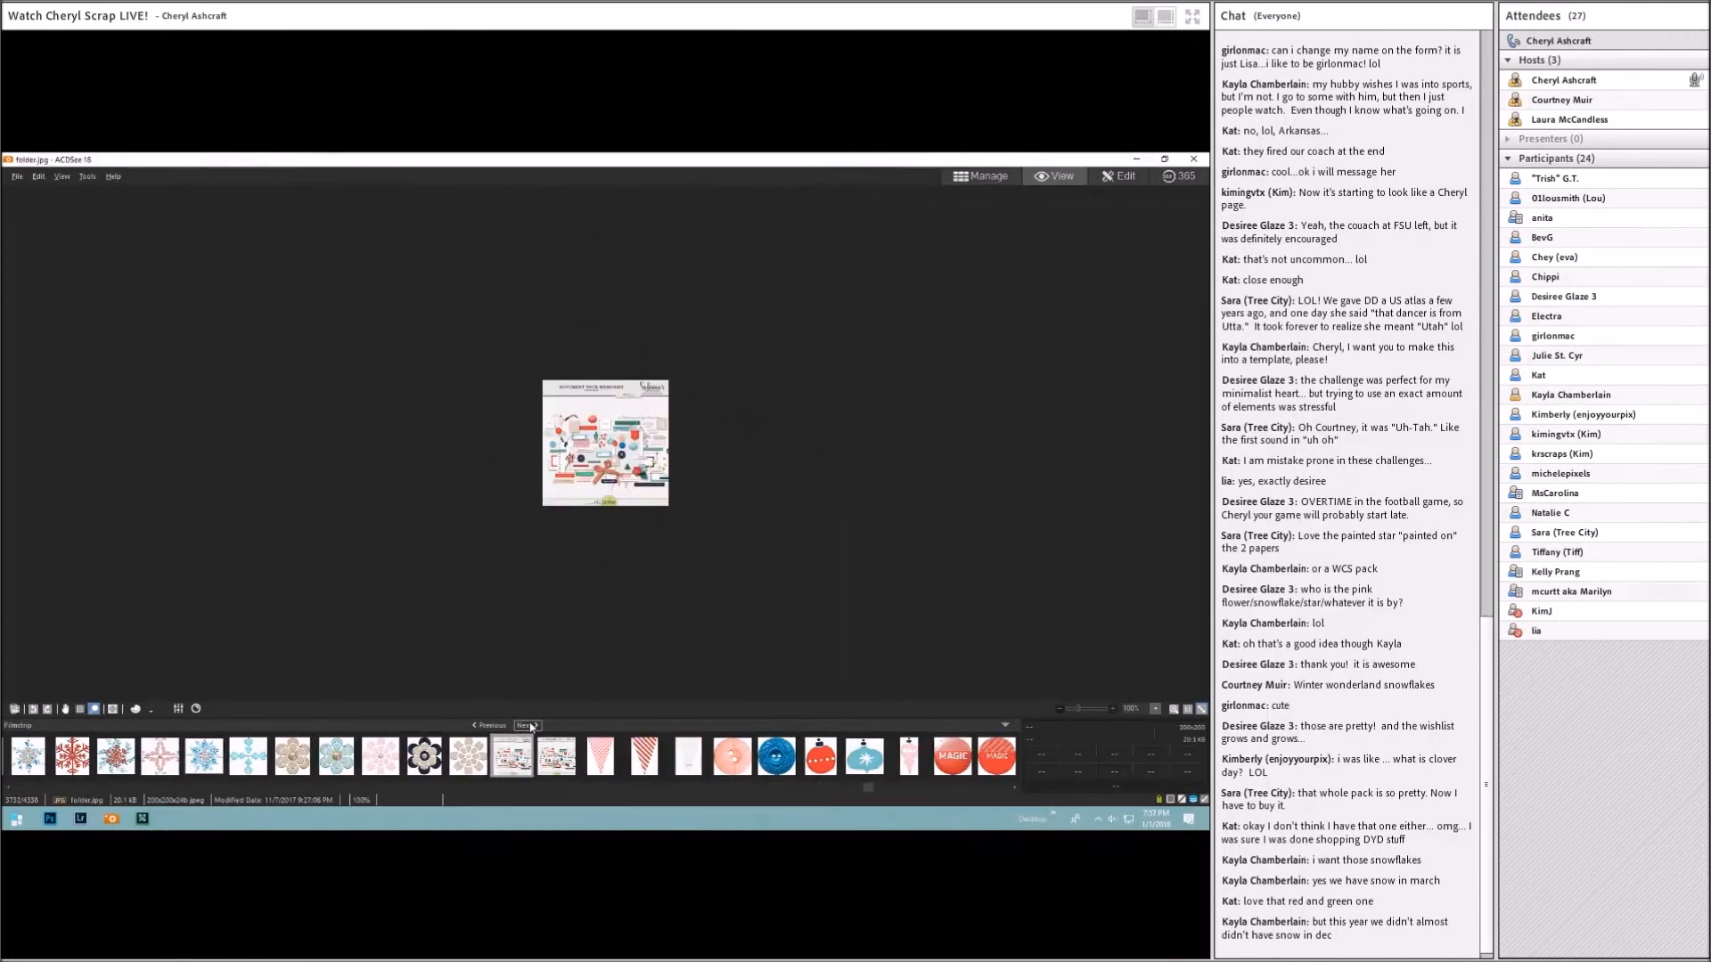
click(980, 175)
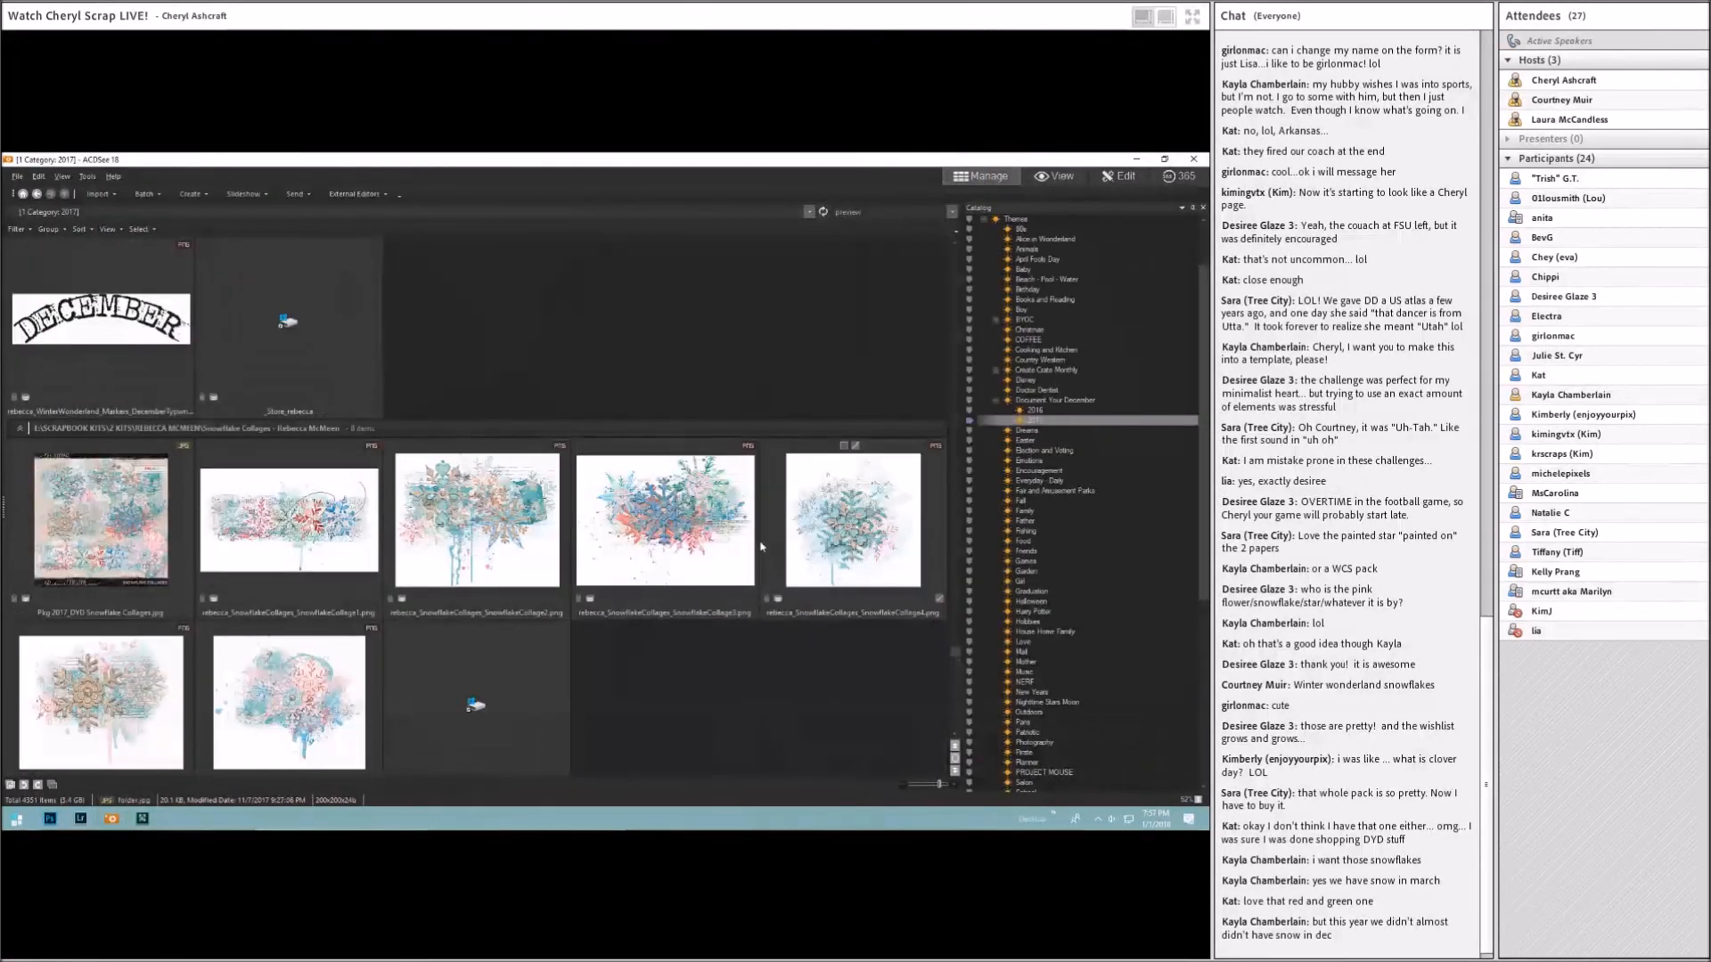
Step: Switch to Photoshop and shift the red patterned paper slightly to the right behind the chevron paper
key(alt+Tab)
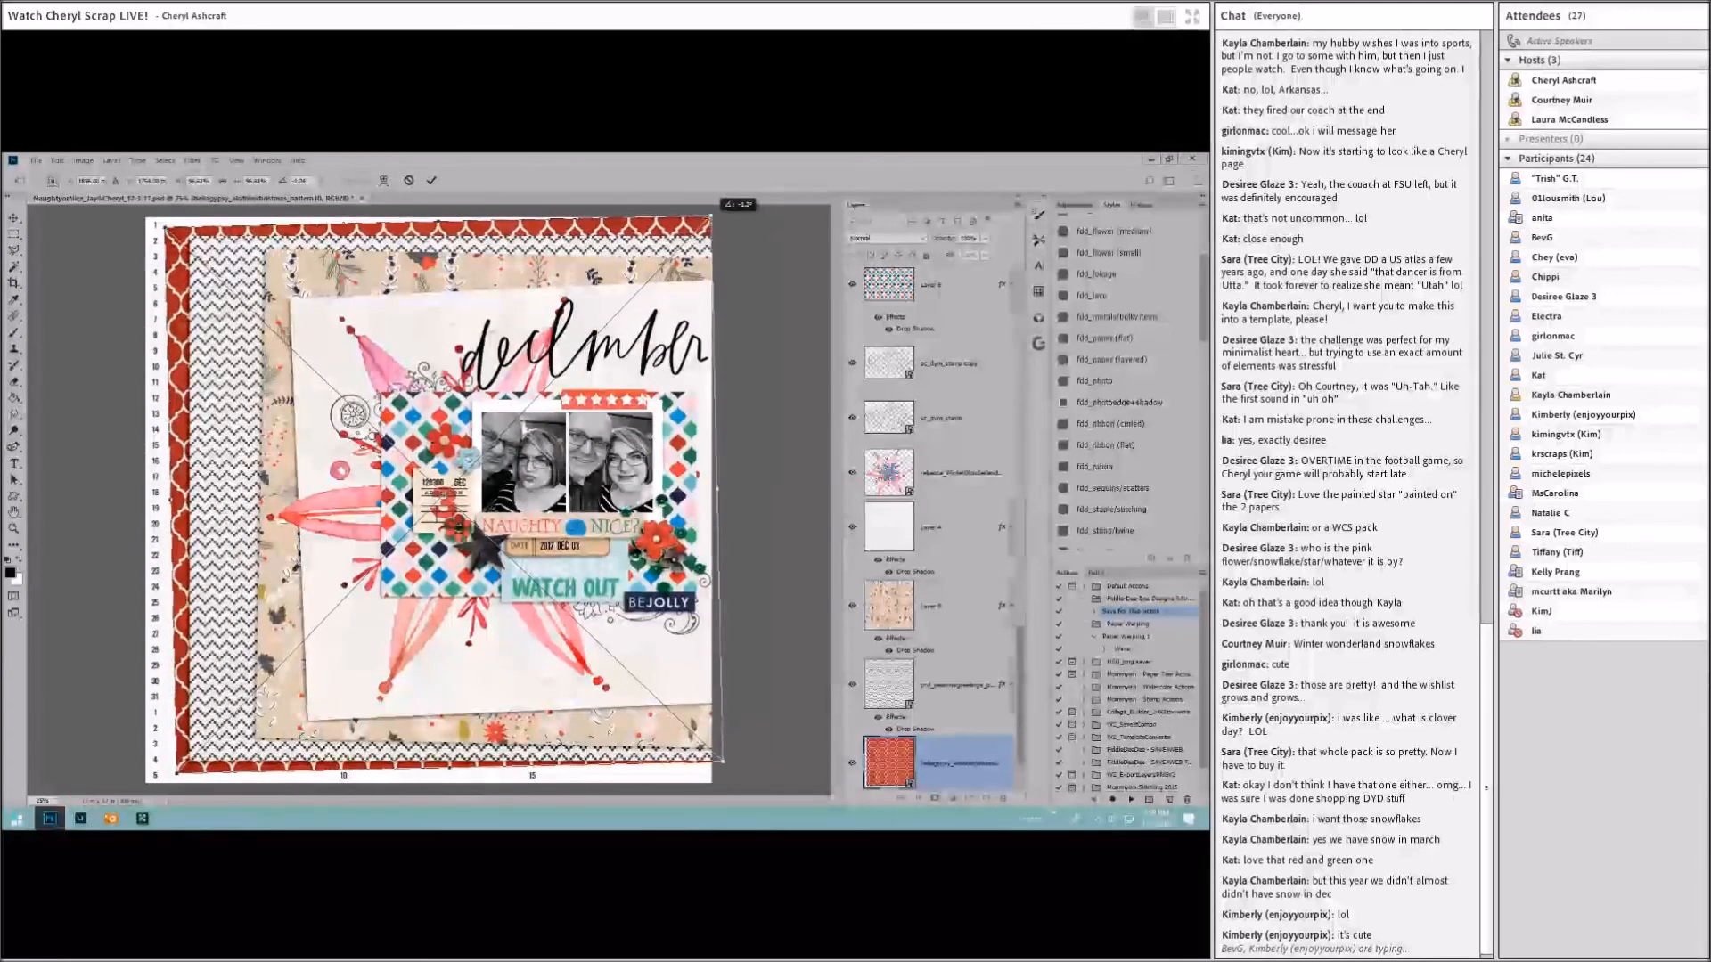
drag(710, 225, 713, 218)
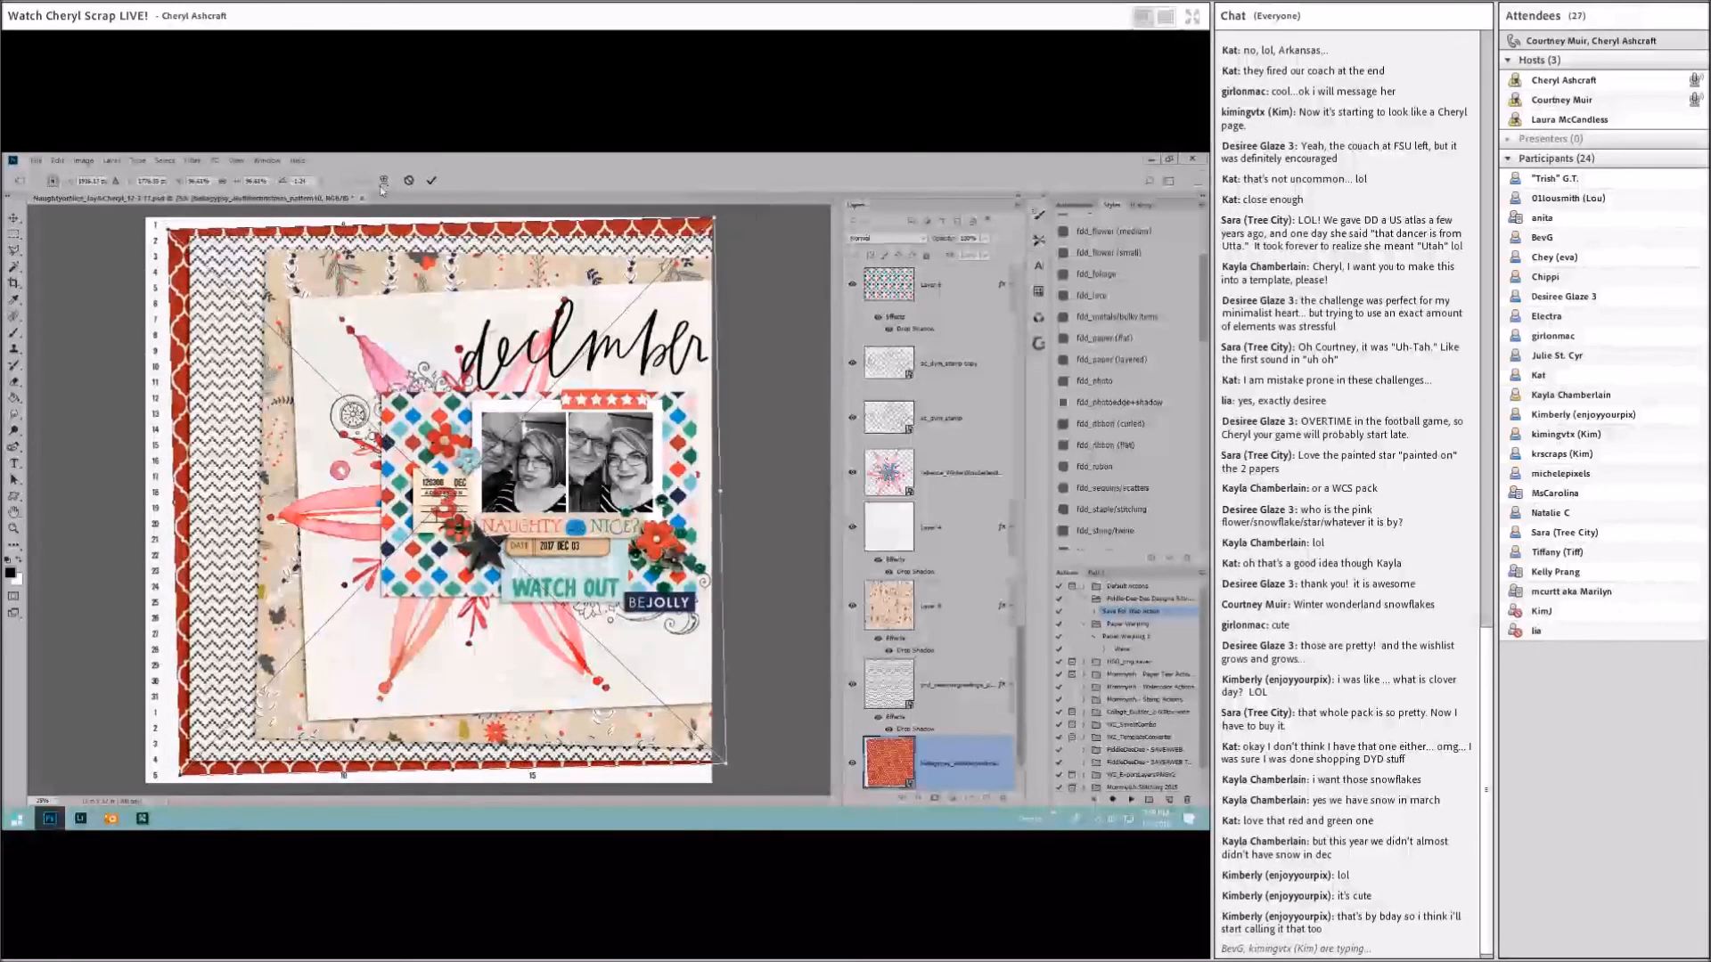
click(430, 181)
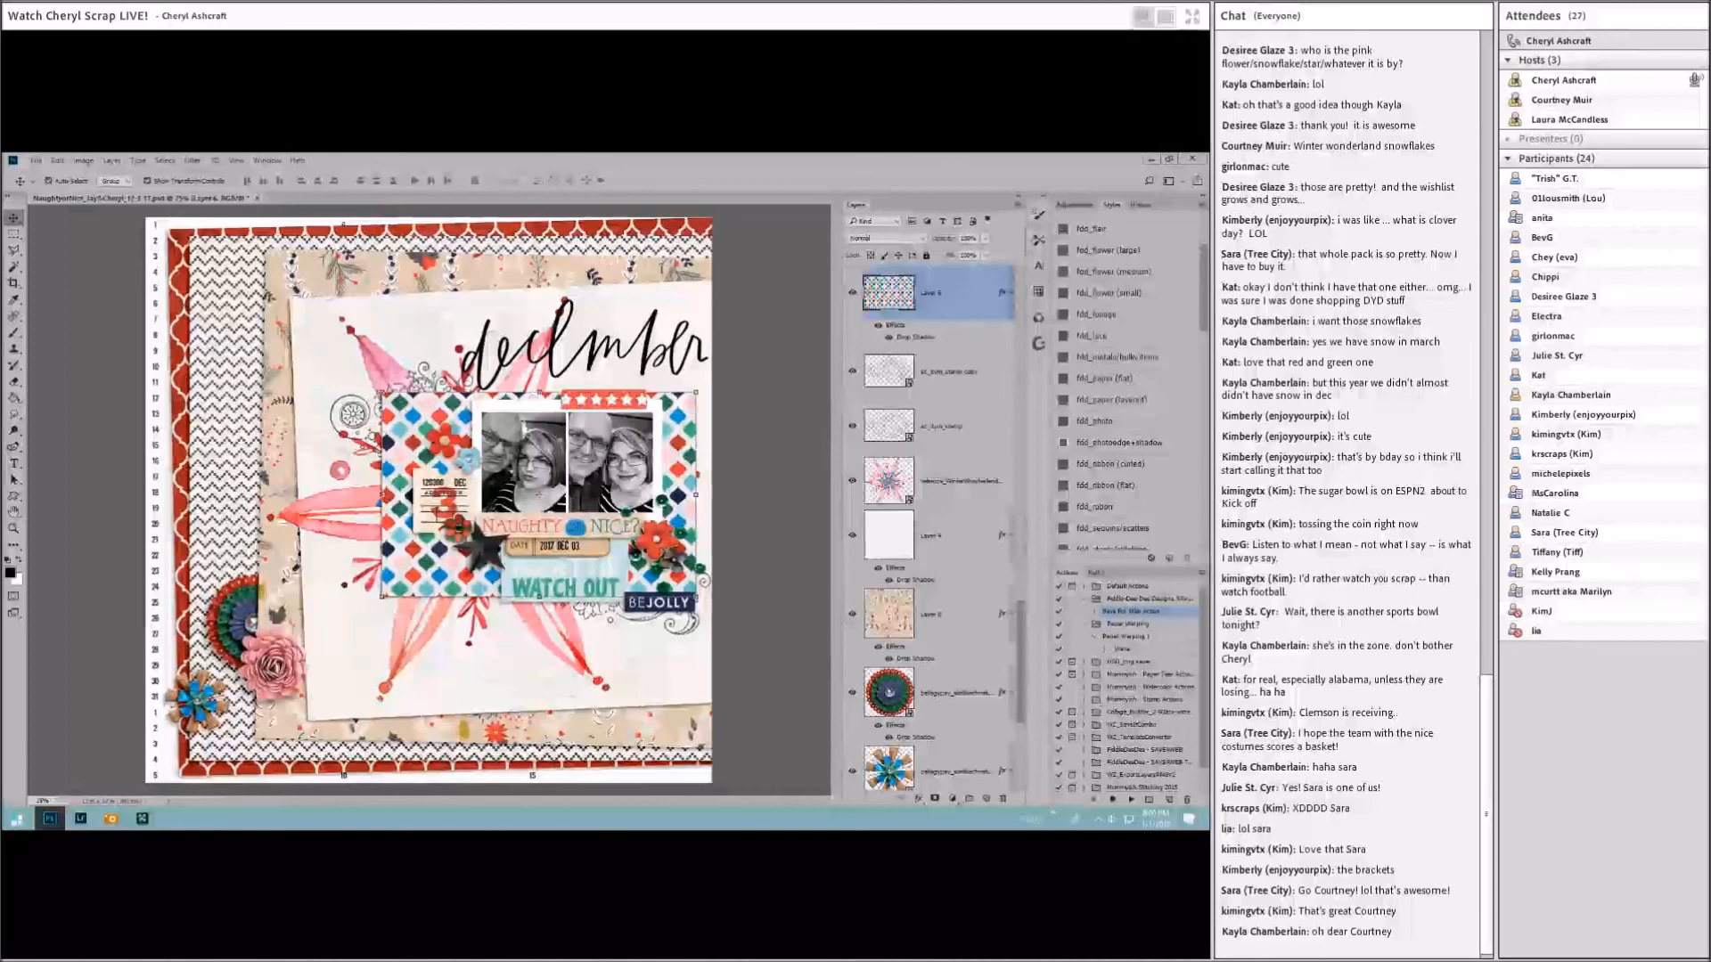
Step: Bring the navy flower from ACDSee onto the left edge of the patterned paper and move its layer to the front
key(alt+Tab)
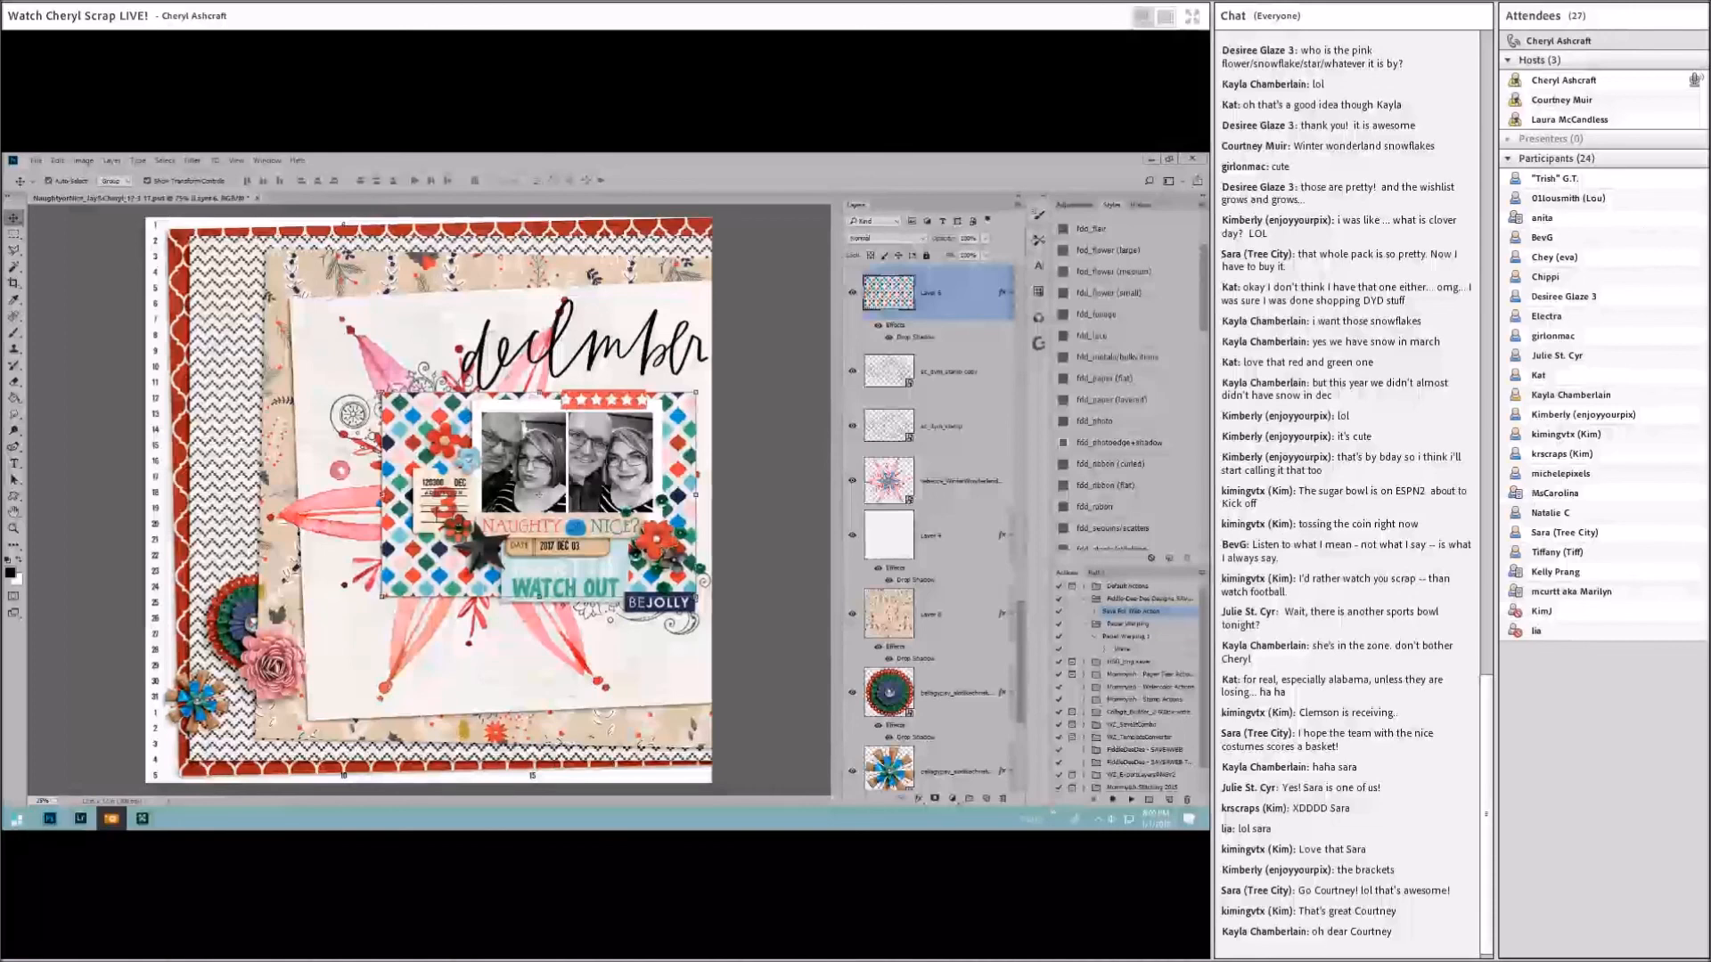
drag(4, 507, 402, 517)
key(ctrl+shift+bracketright)
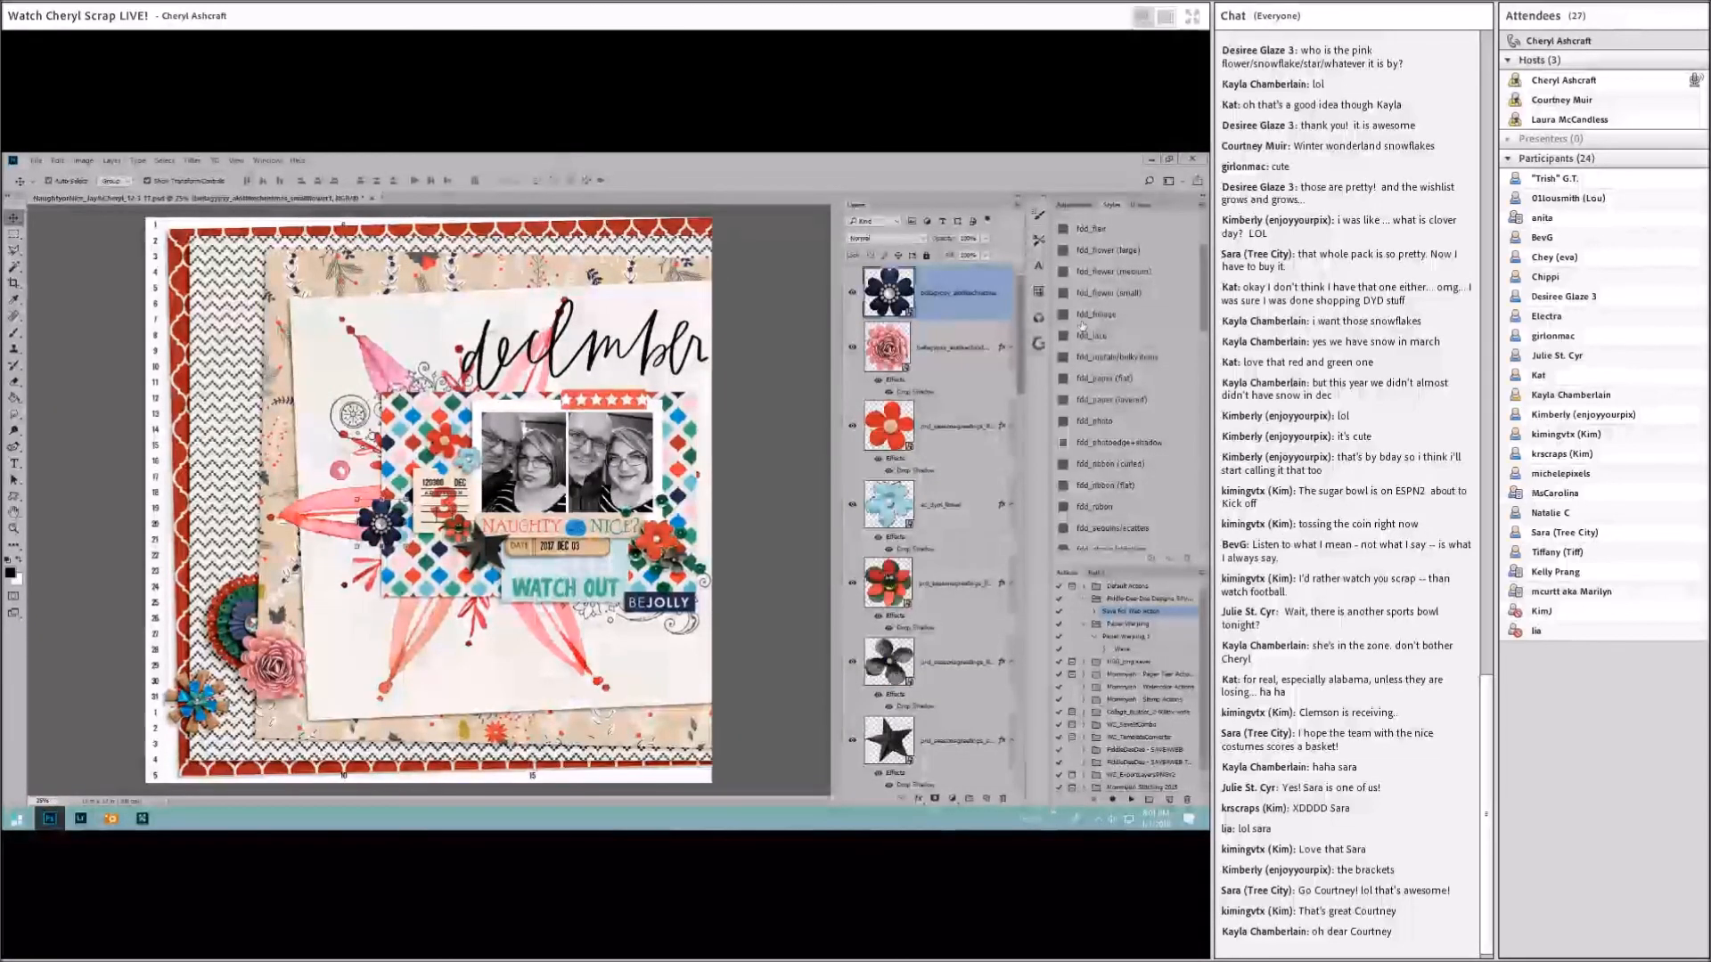
Step: Apply the small flower shadow style to the navy flower, scale it down and nudge it against the patterned paper's left edge
click(1108, 293)
key(ctrl+t)
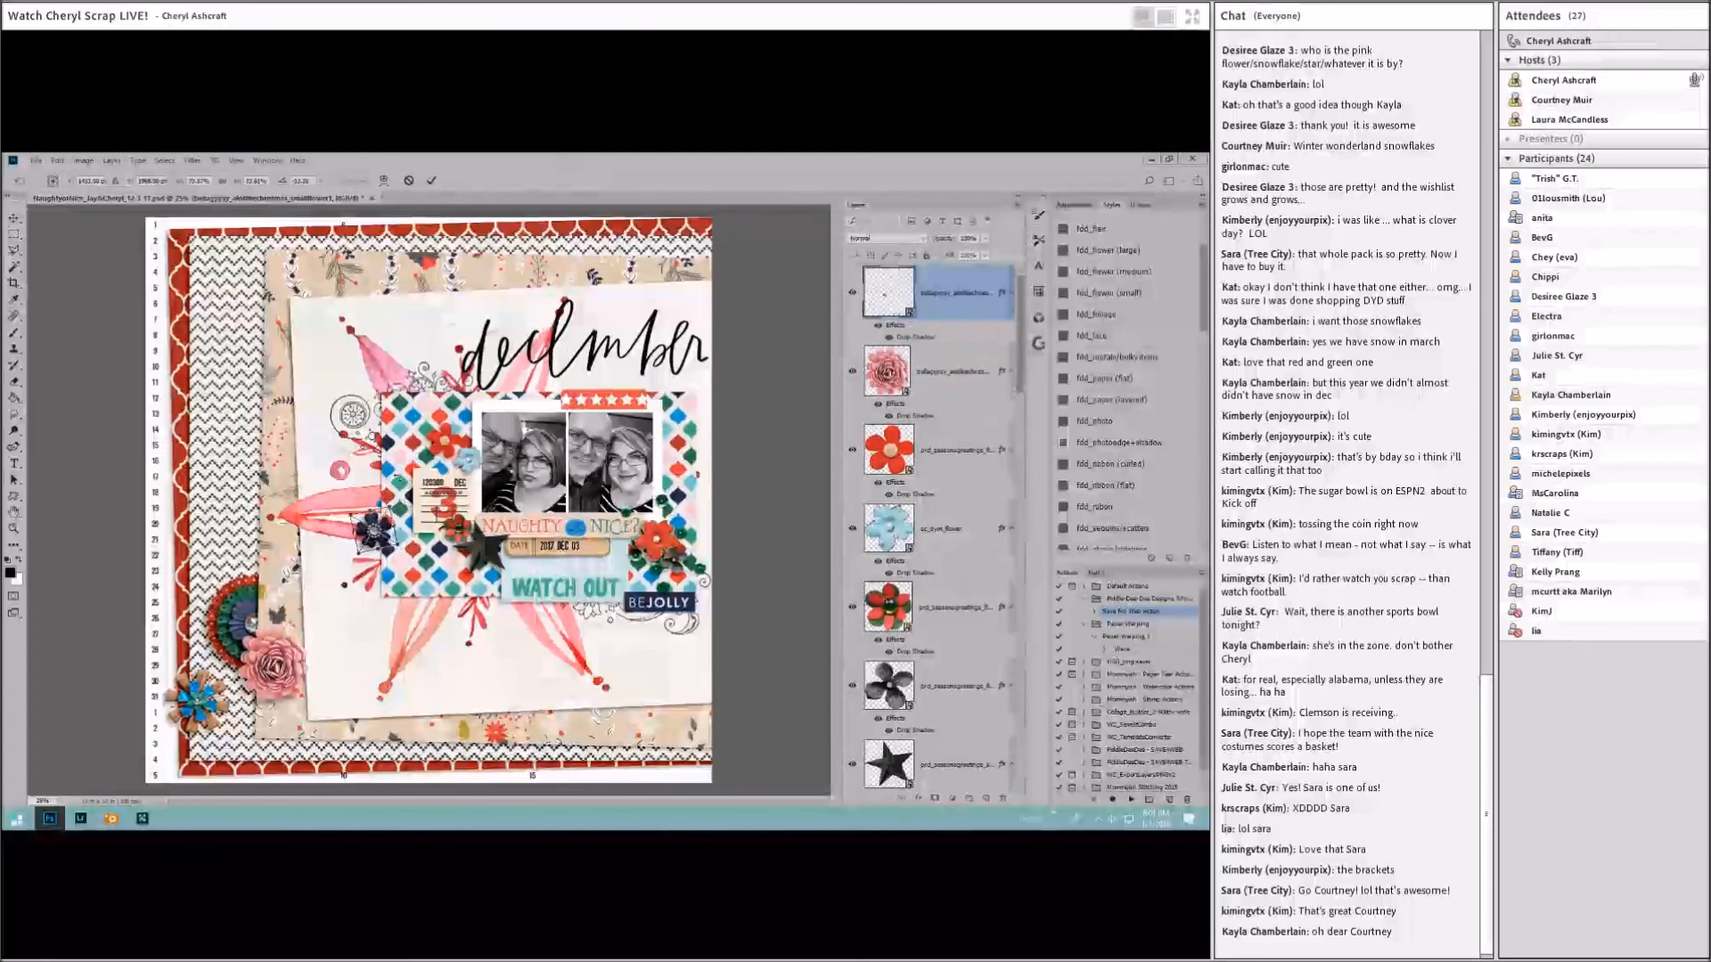
click(431, 181)
drag(396, 510, 405, 512)
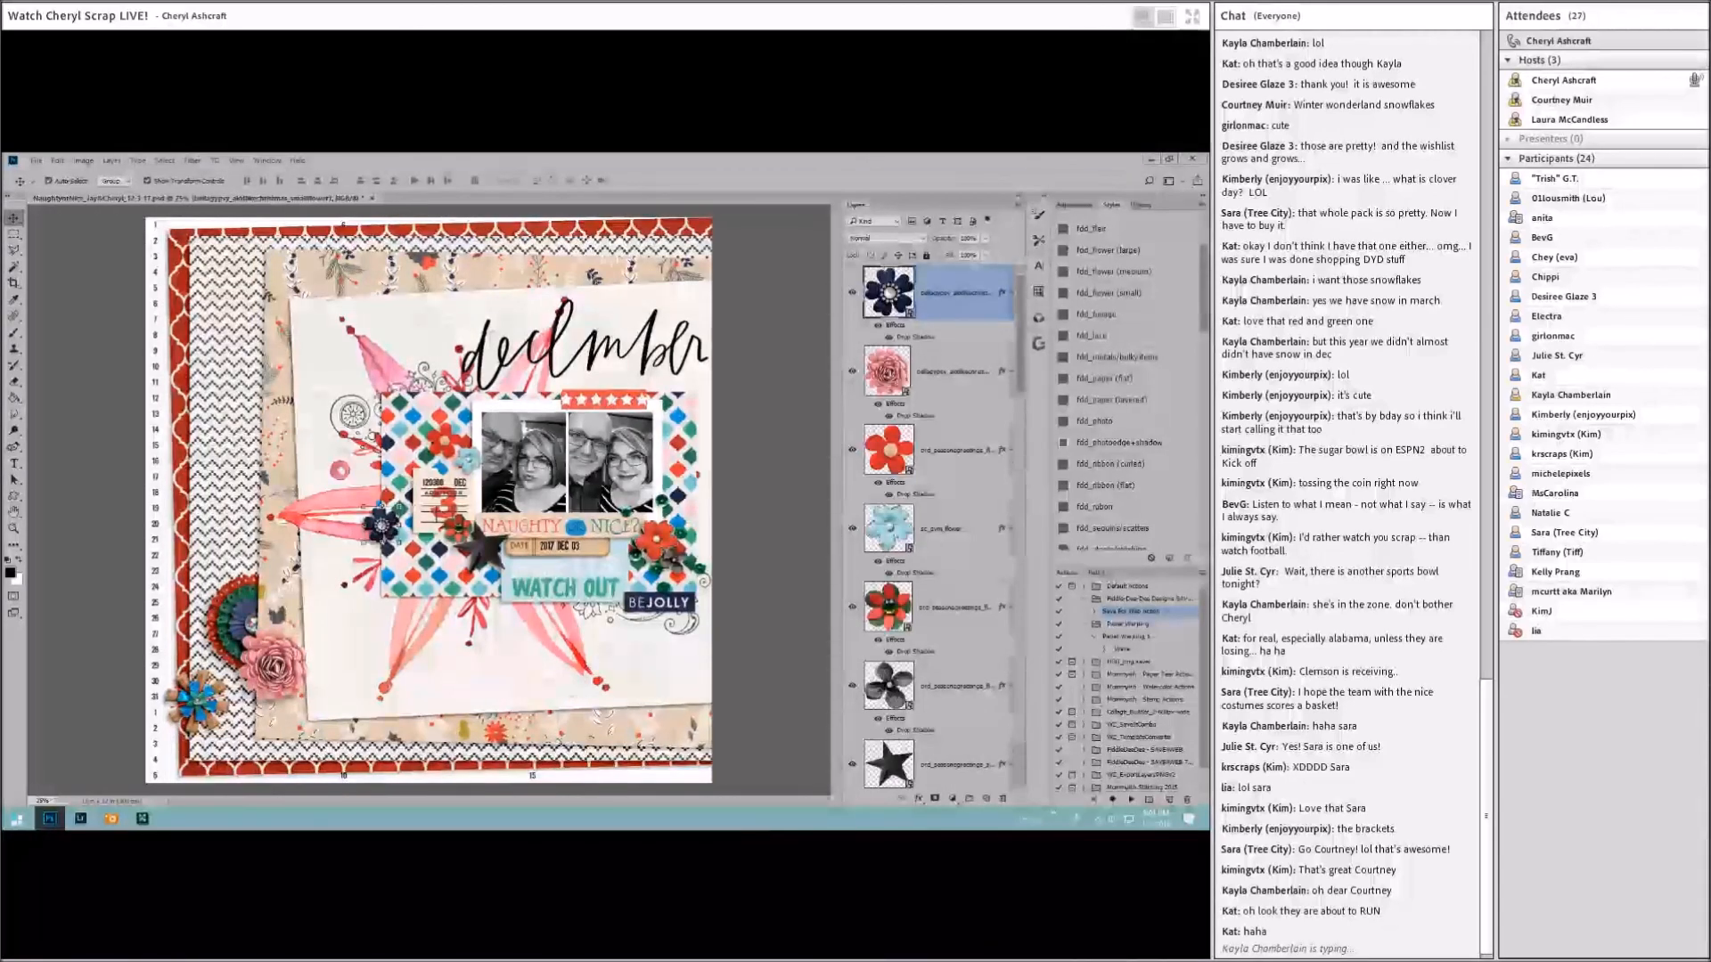
key(Return)
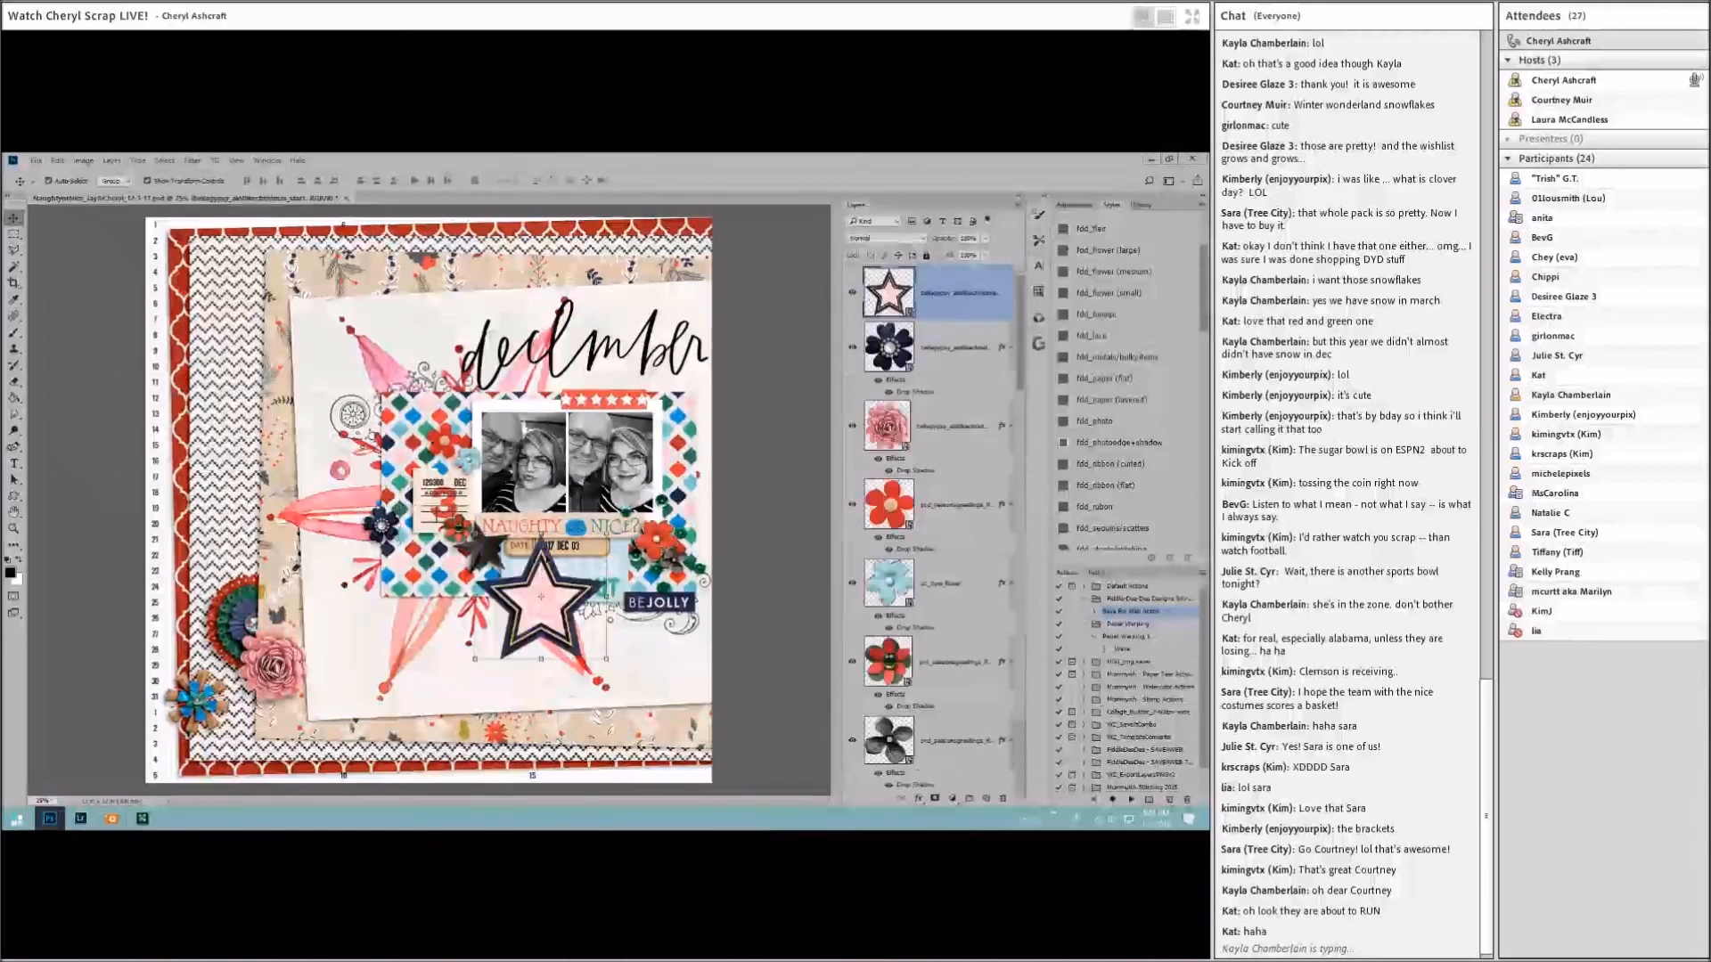
Step: Apply the medium flower shadow style to the pink star, scale it down and move it beside the photos' right edge
click(1133, 272)
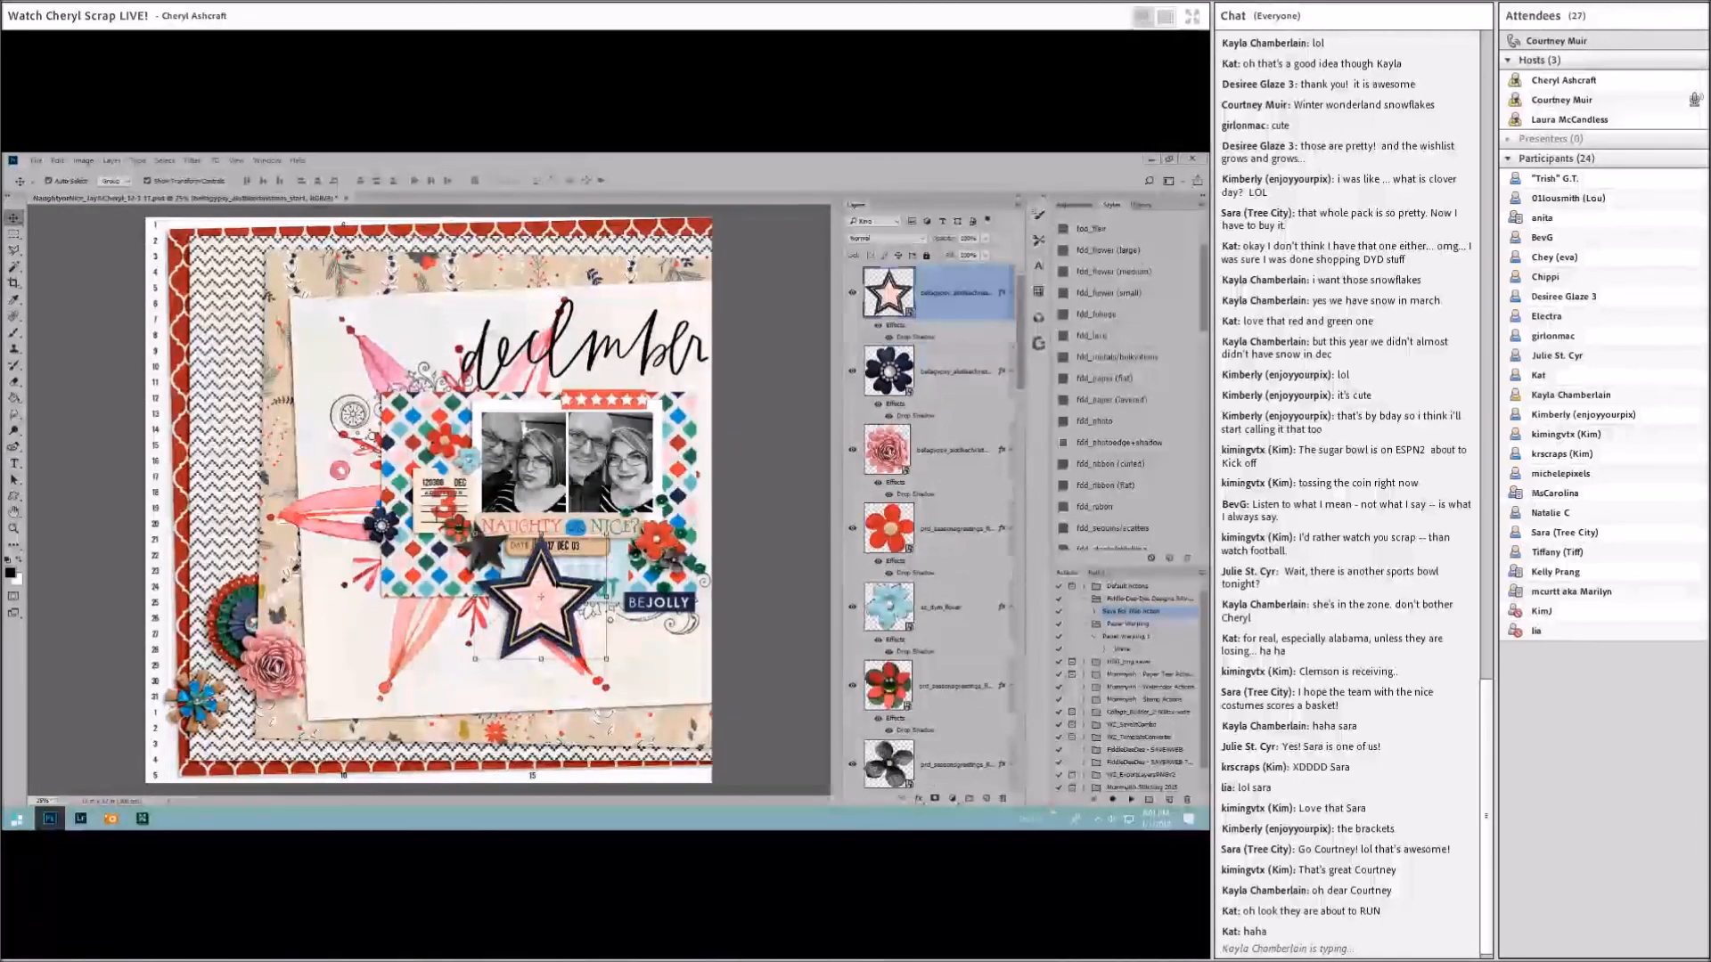
drag(607, 534, 569, 570)
drag(580, 559, 748, 456)
click(432, 180)
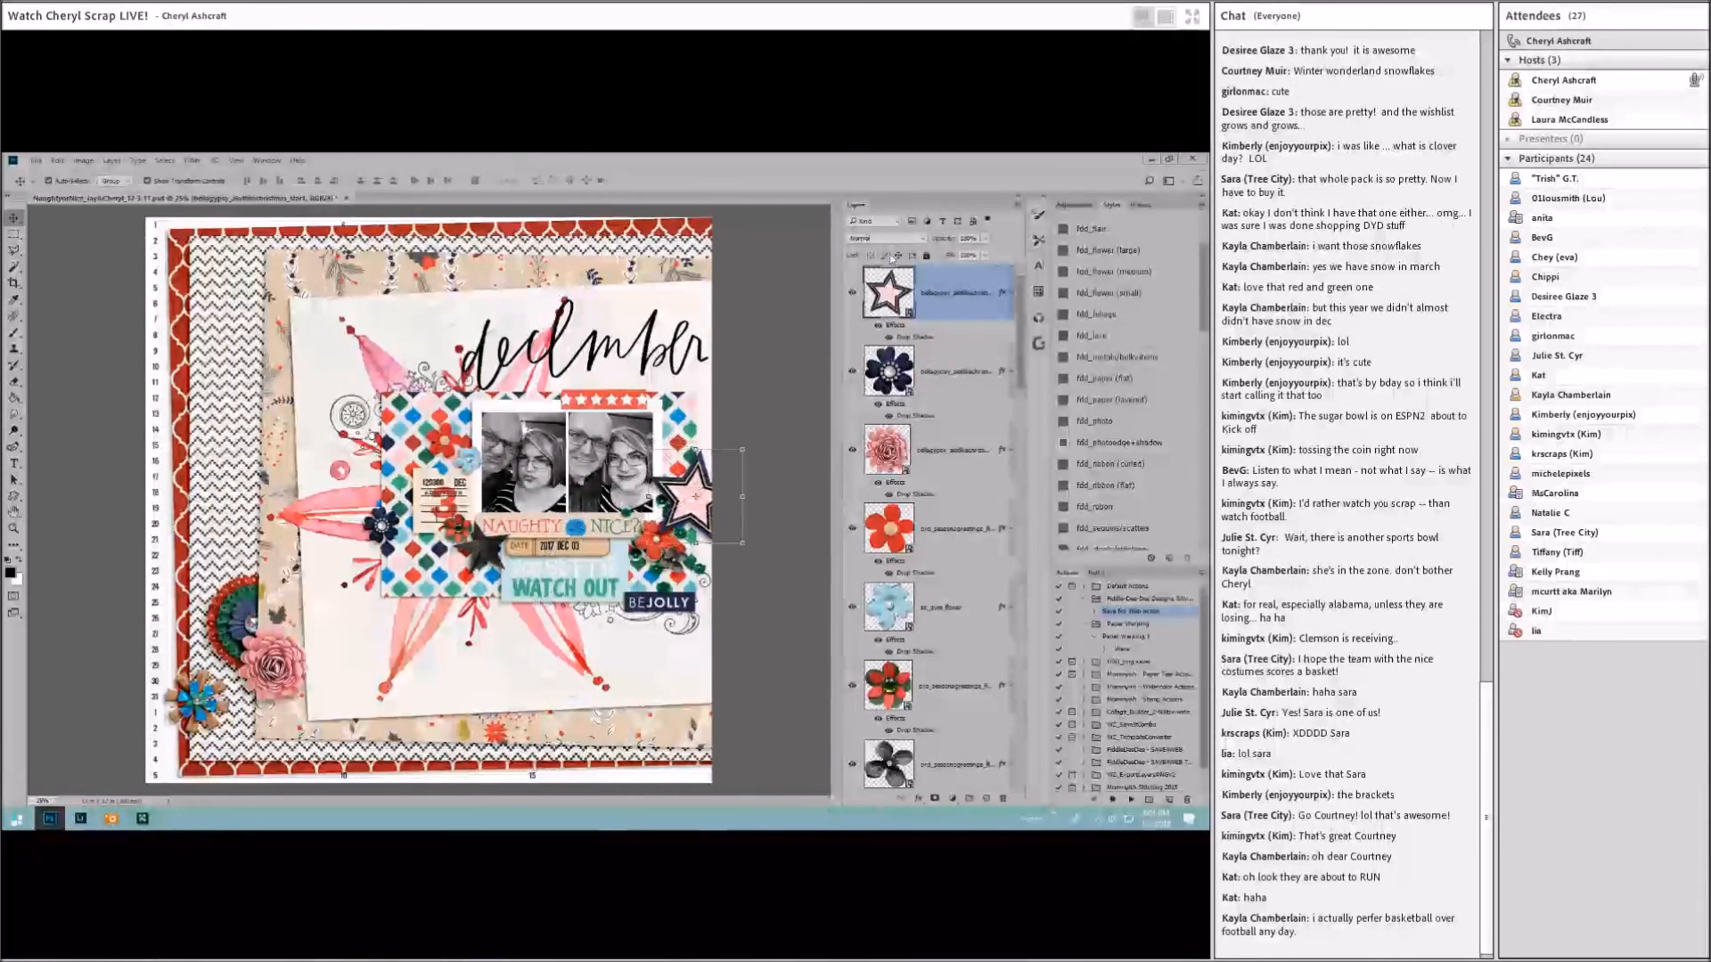
Step: Send the pink star behind the cluster flowers, one level above the green sequins, raise it slightly and tilt it a little clockwise
scroll(907, 625, down, 5)
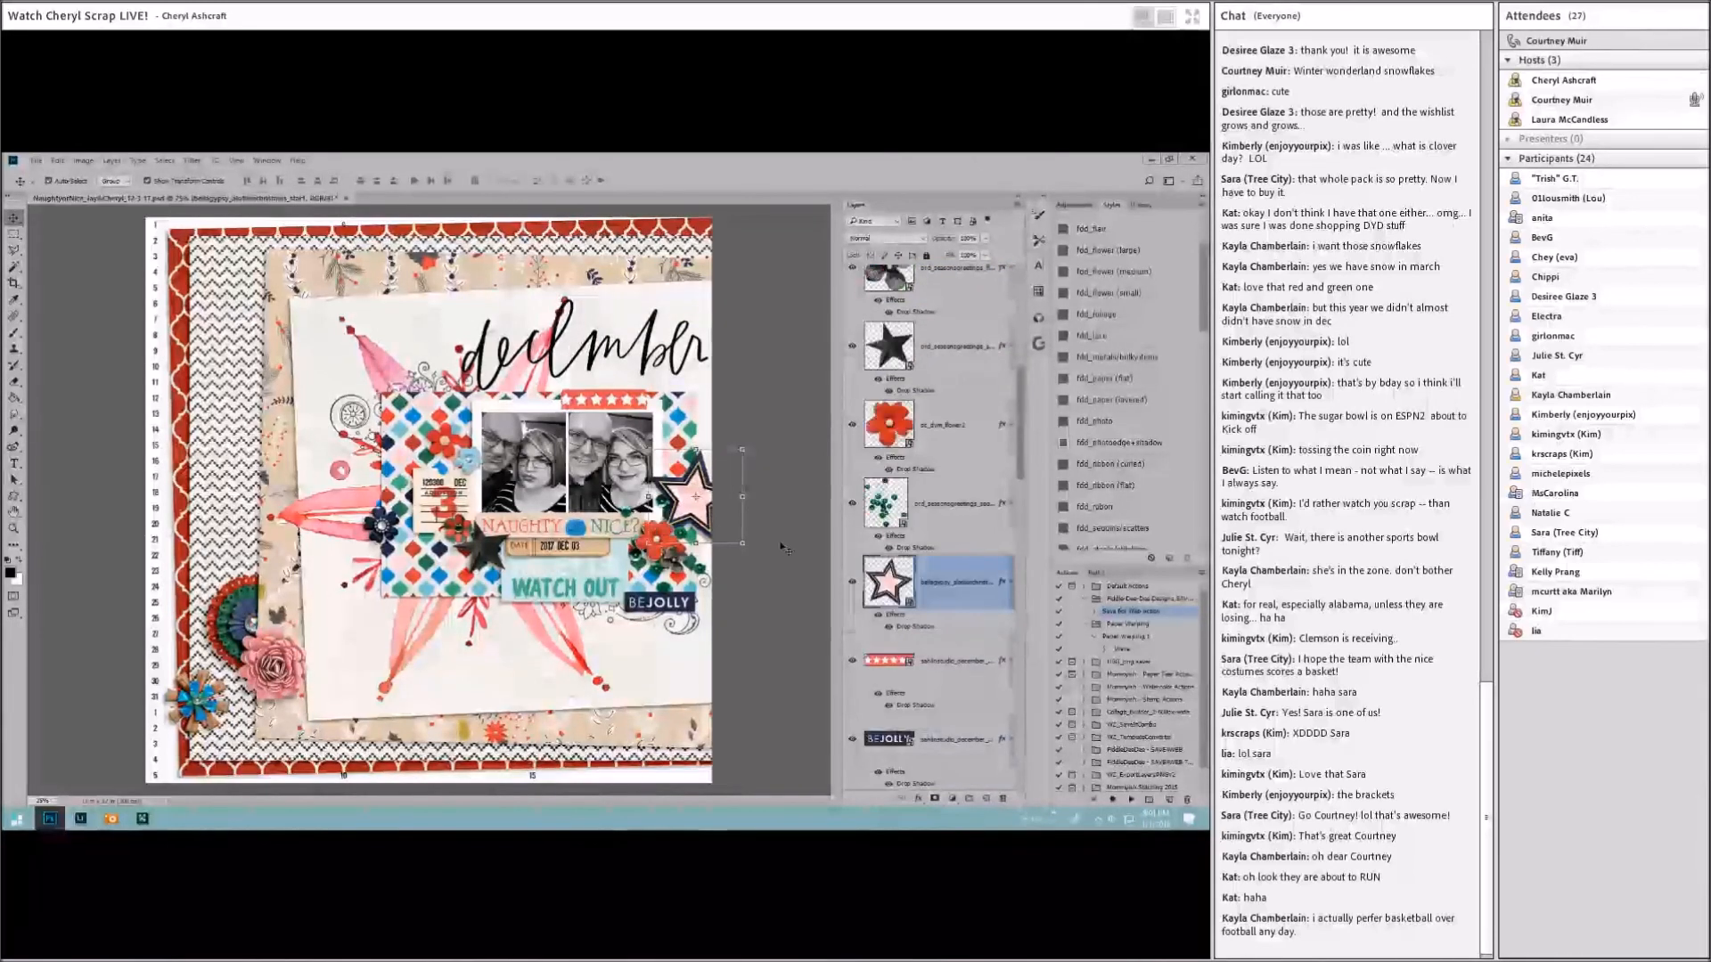
drag(692, 503, 692, 491)
key(ctrl+bracketright)
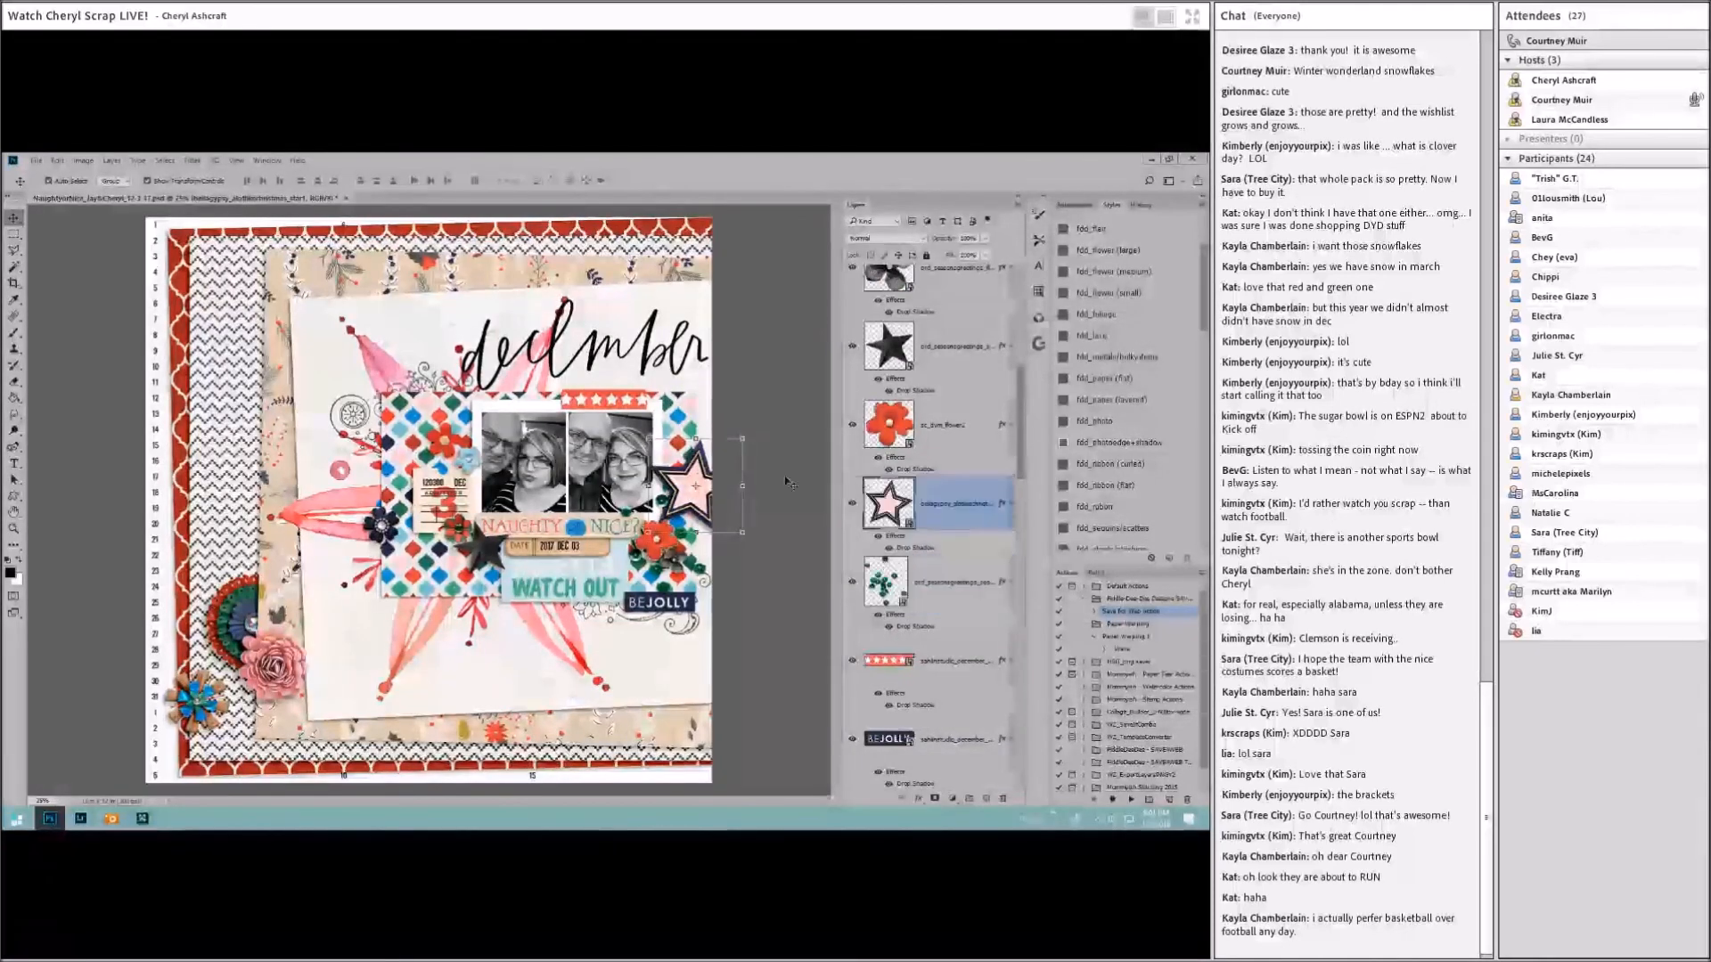
drag(785, 482, 785, 495)
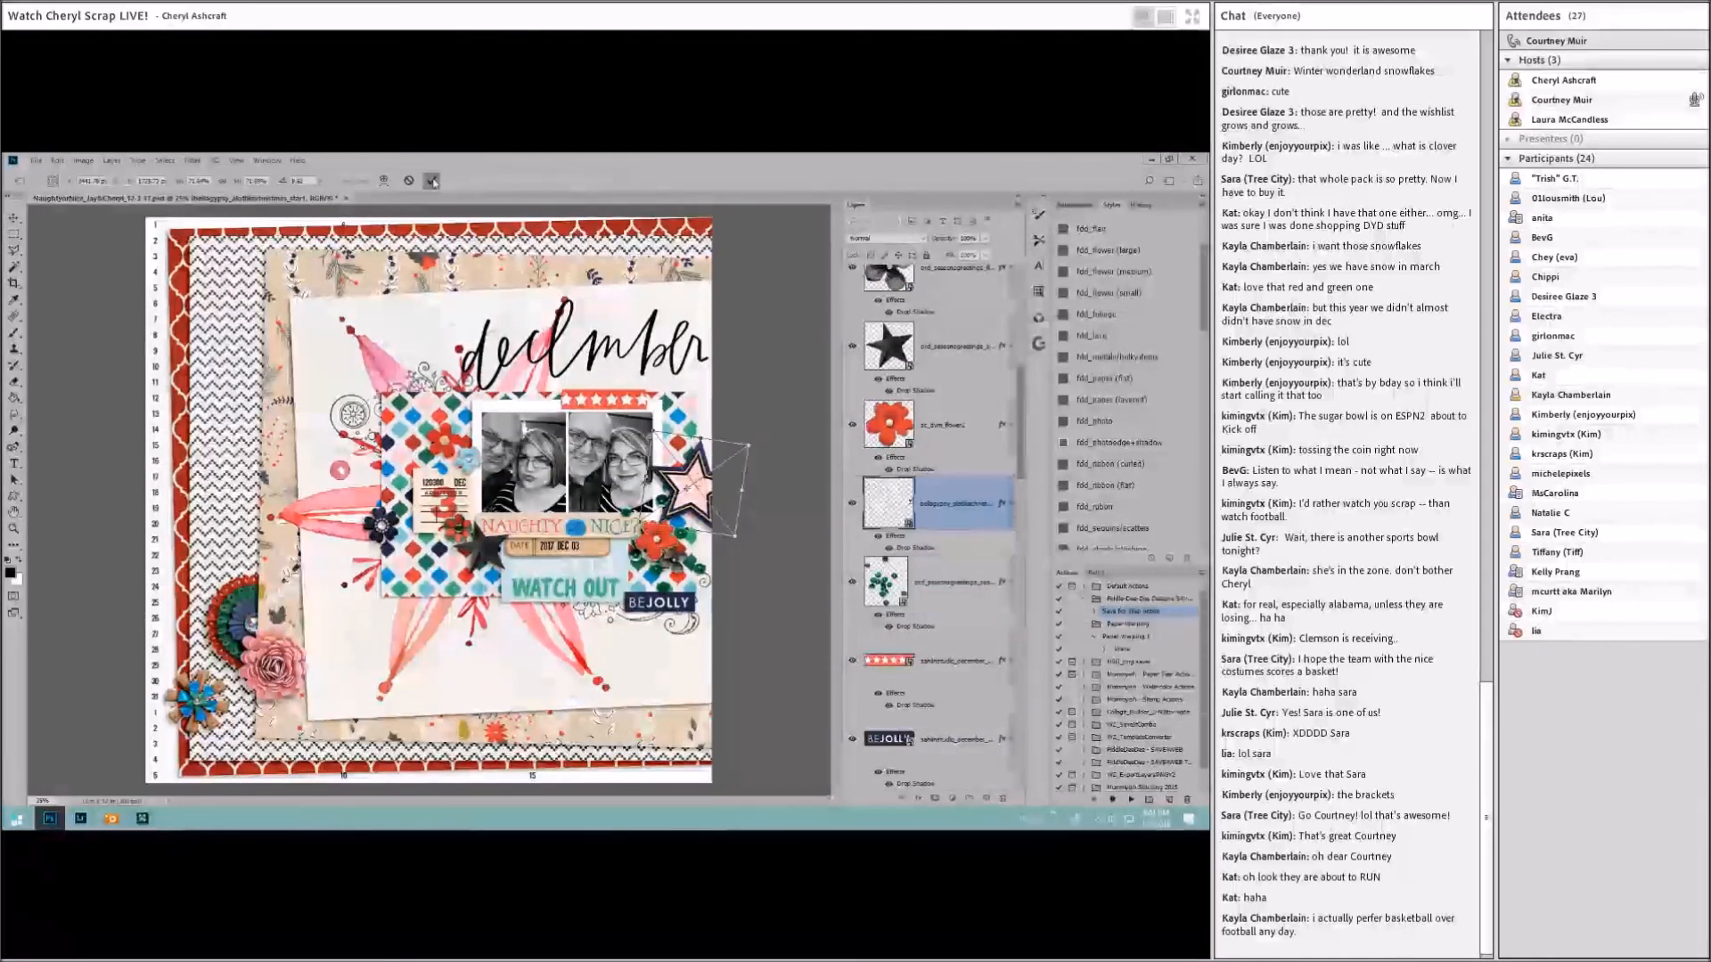
click(432, 181)
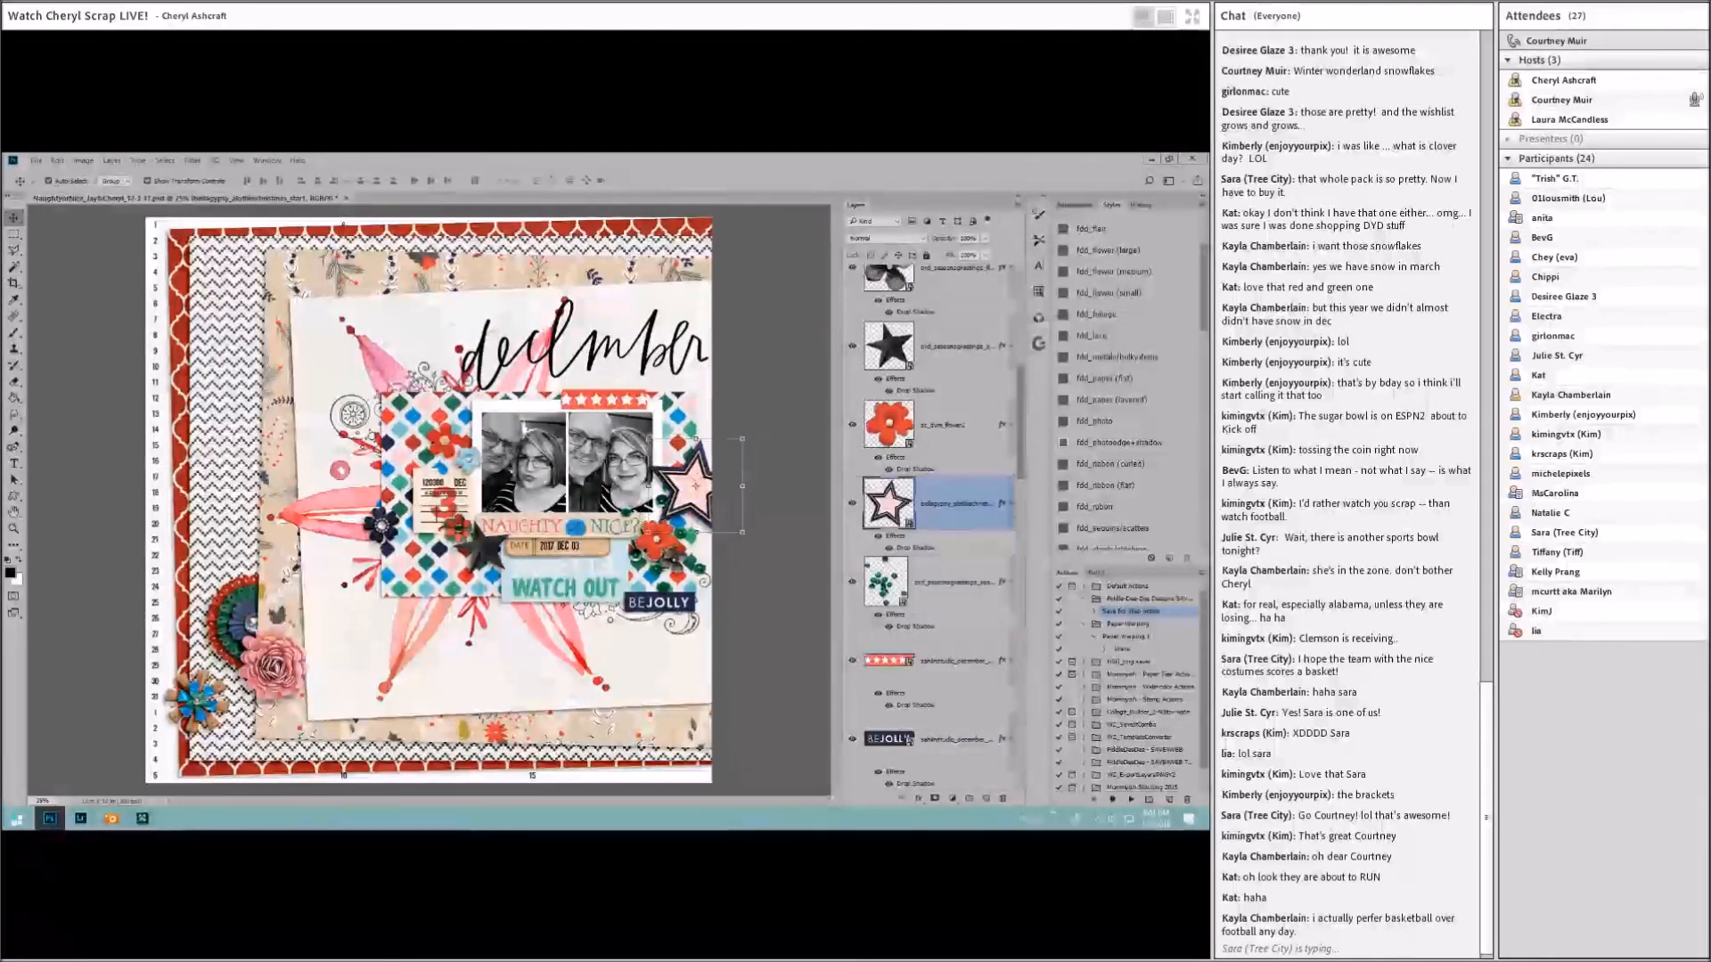
Step: Bring the looped navy string from ACDSee in above the patterned paper layer, scale it down and tuck it behind the photo cluster
click(401, 450)
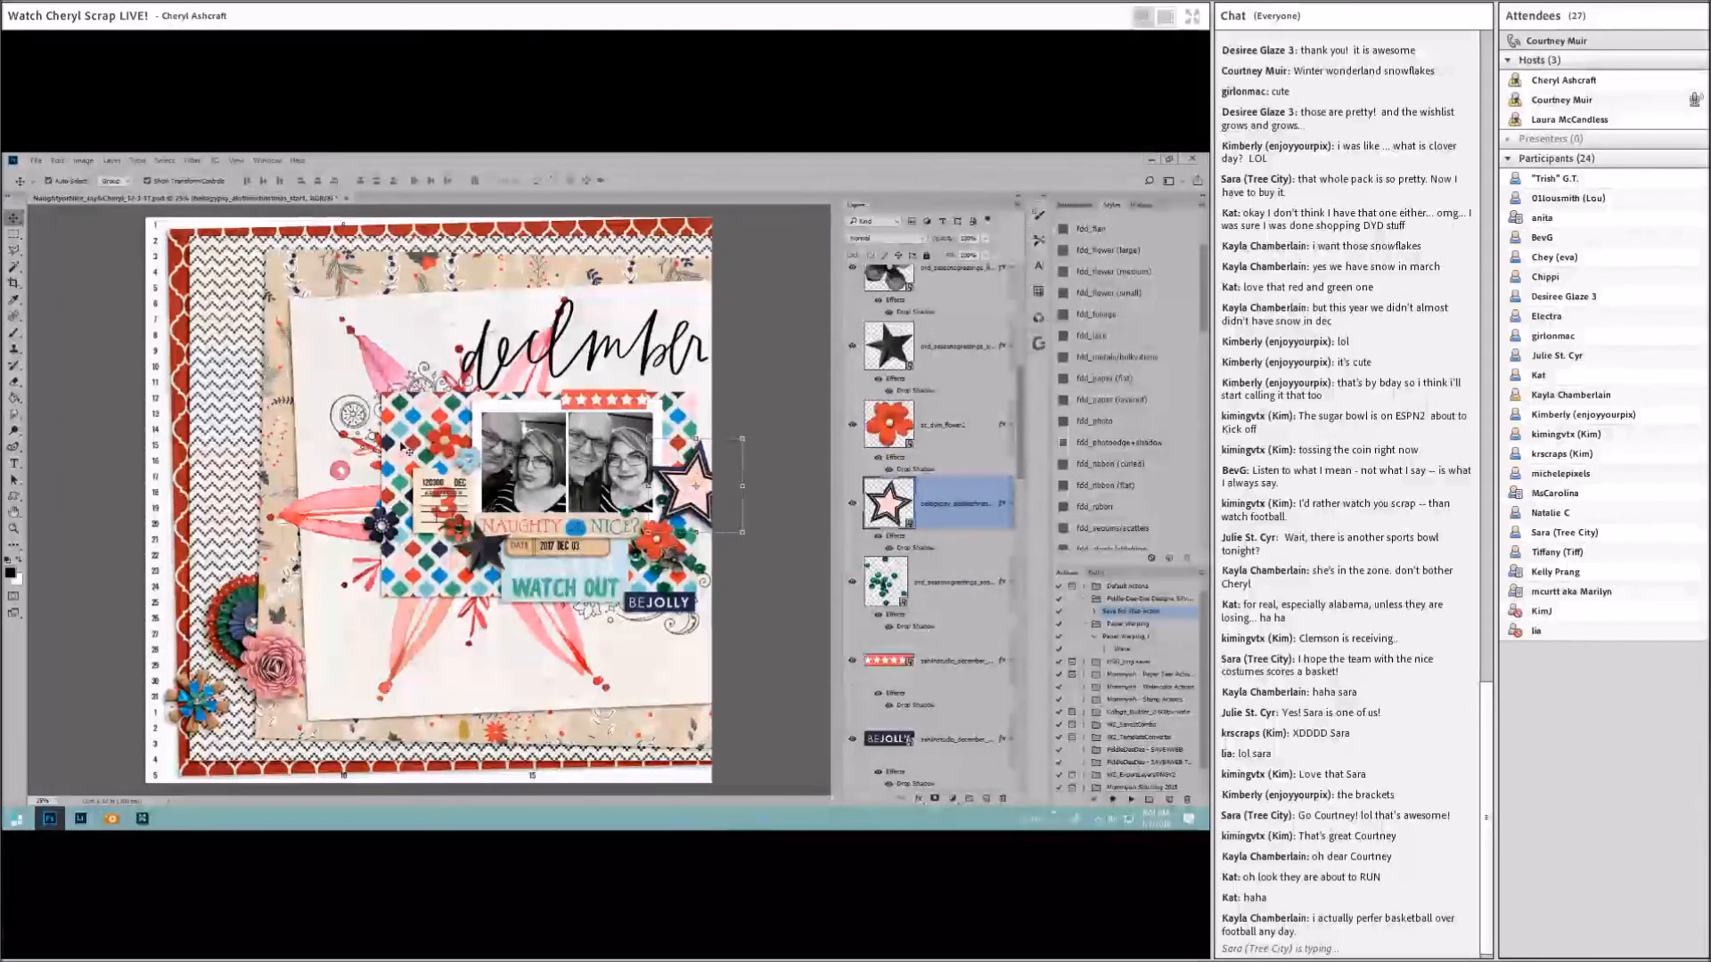
drag(3, 536, 519, 537)
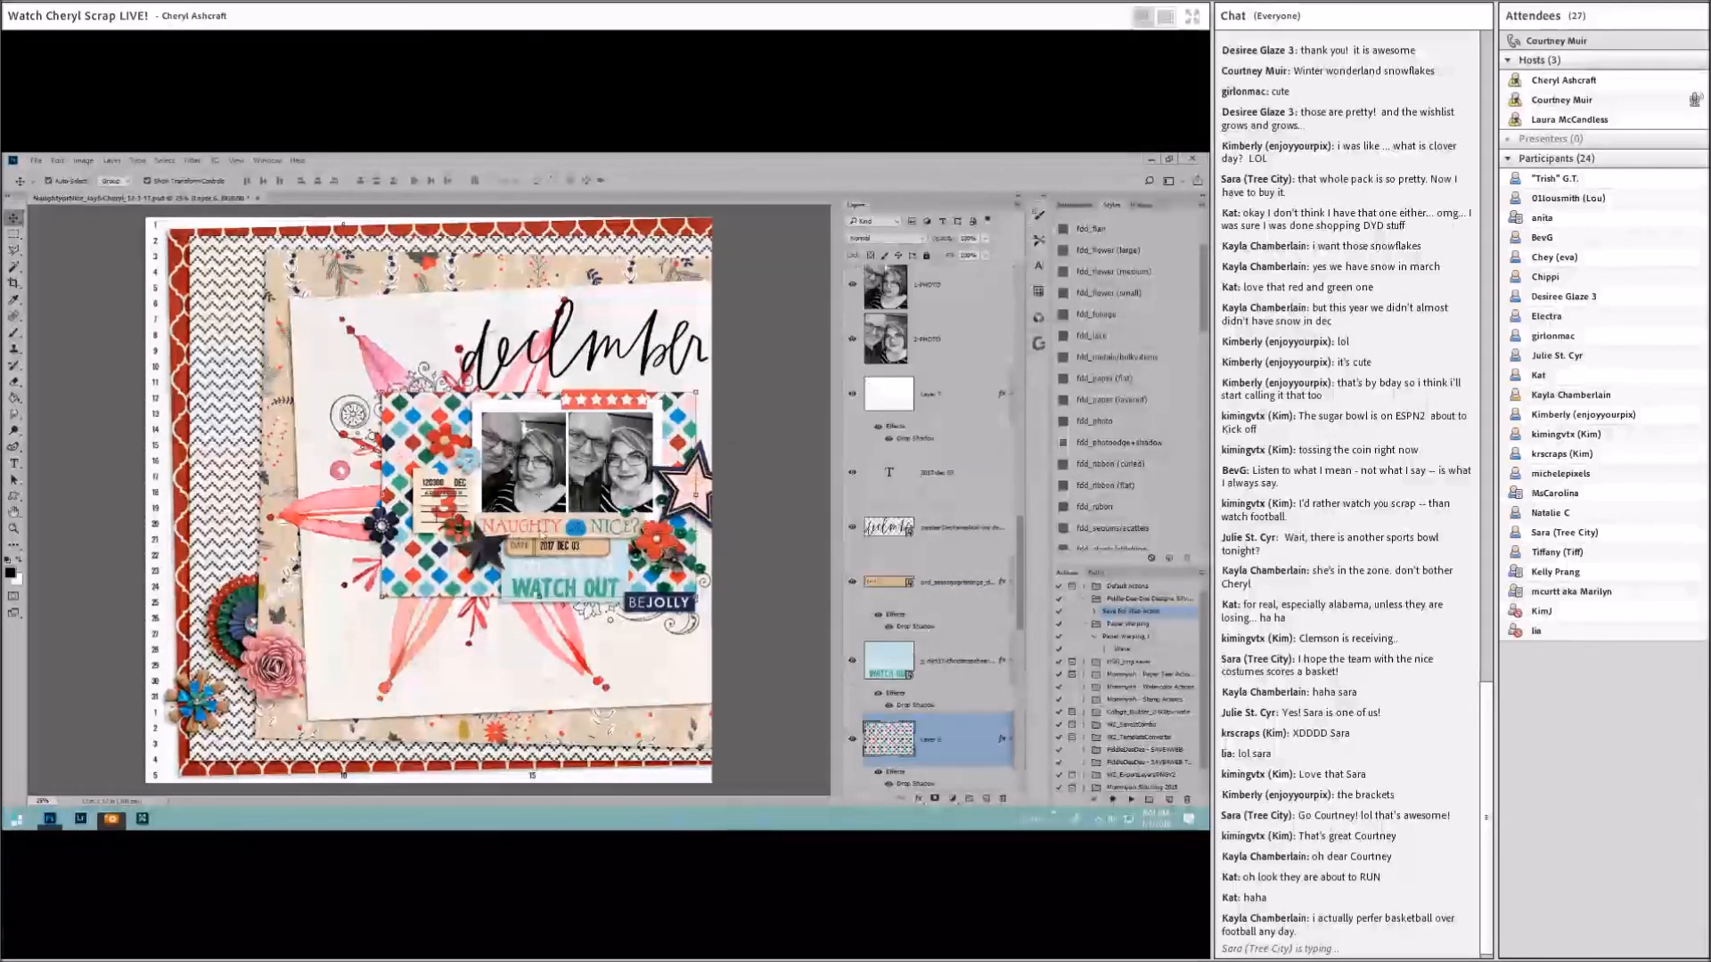
scroll(1139, 419, down, 3)
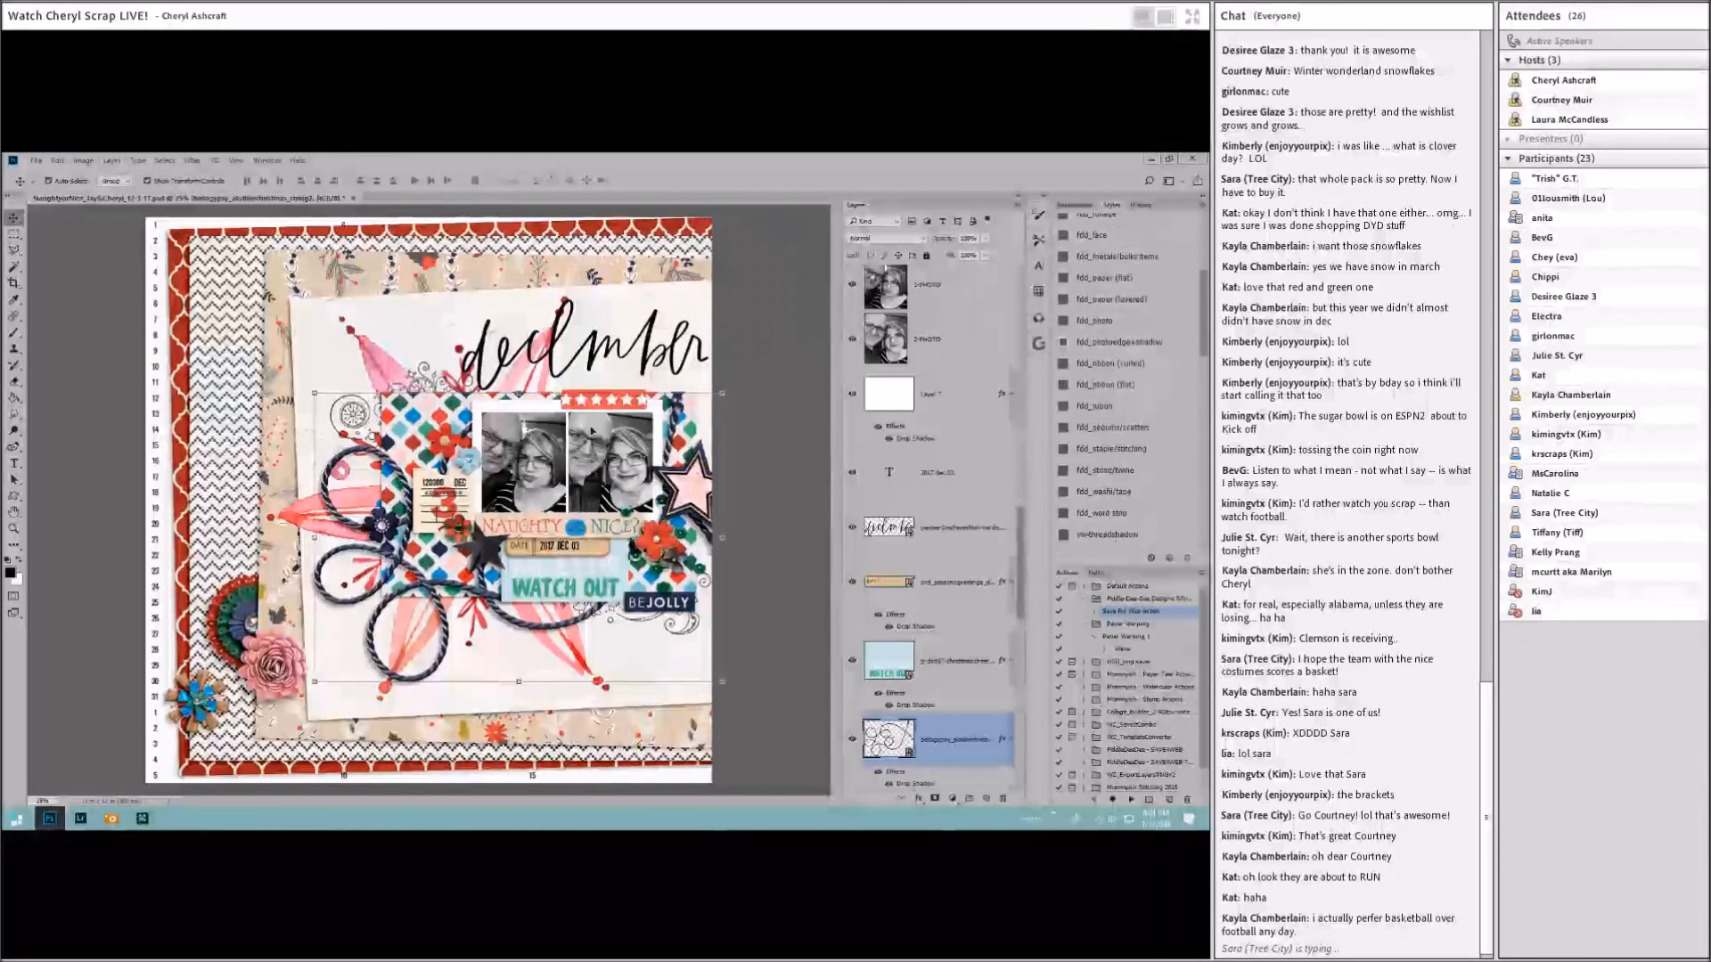
drag(722, 392, 661, 415)
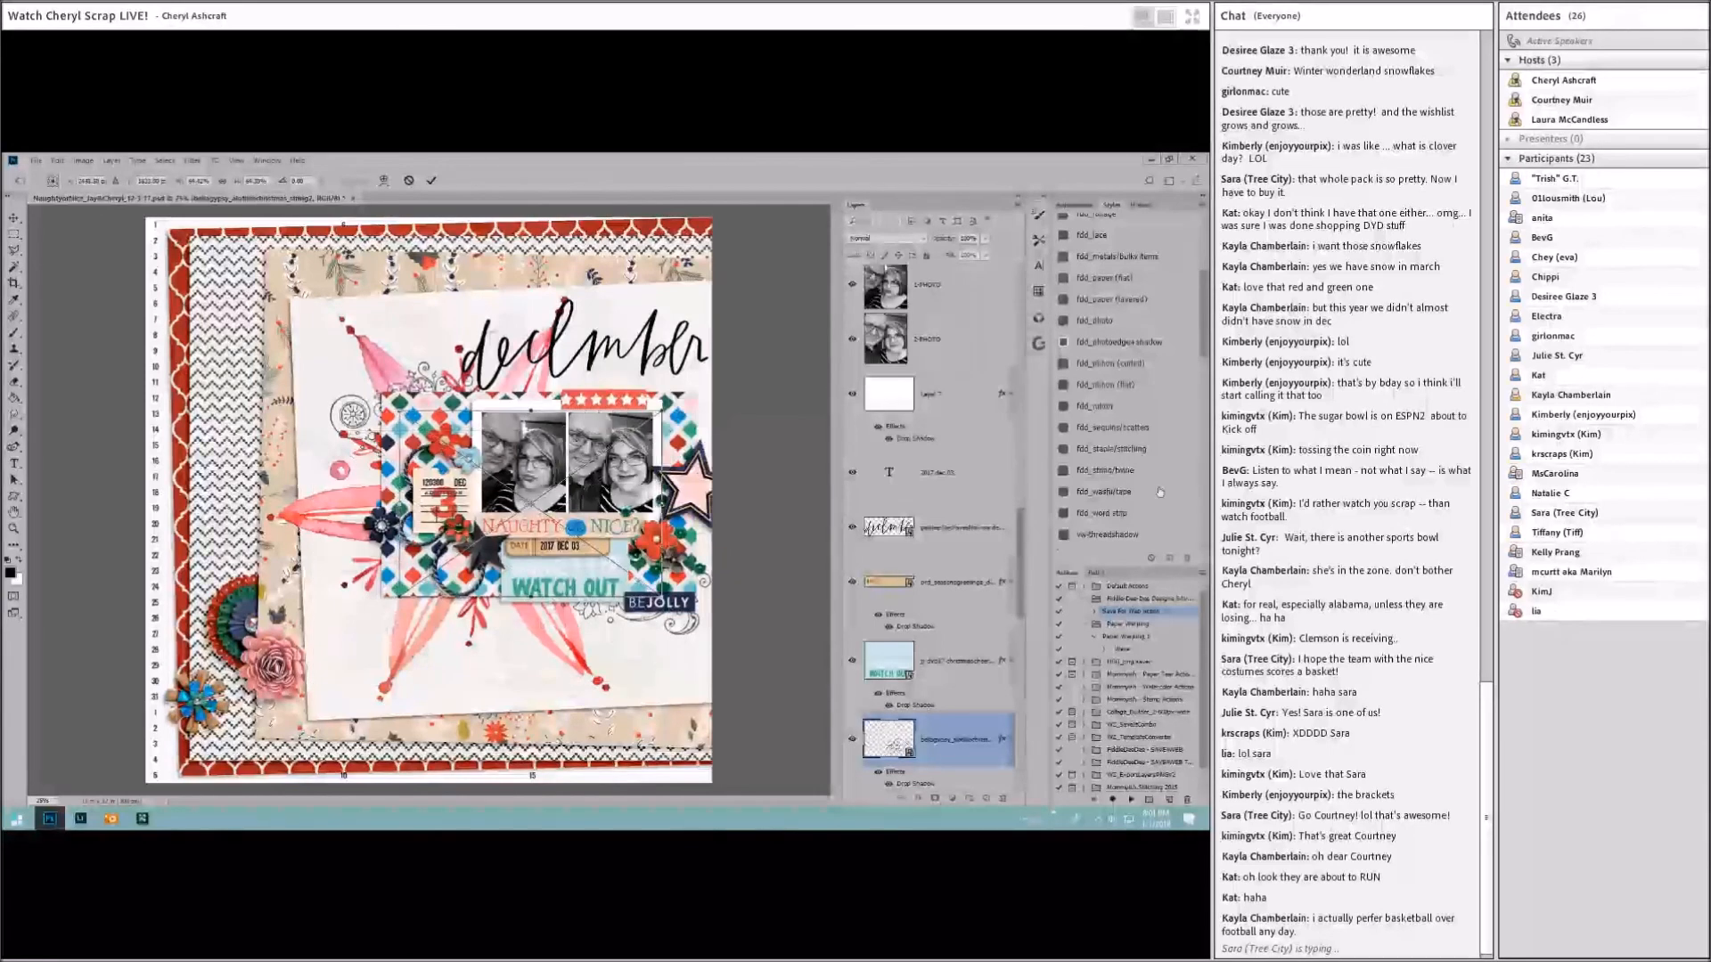
click(431, 181)
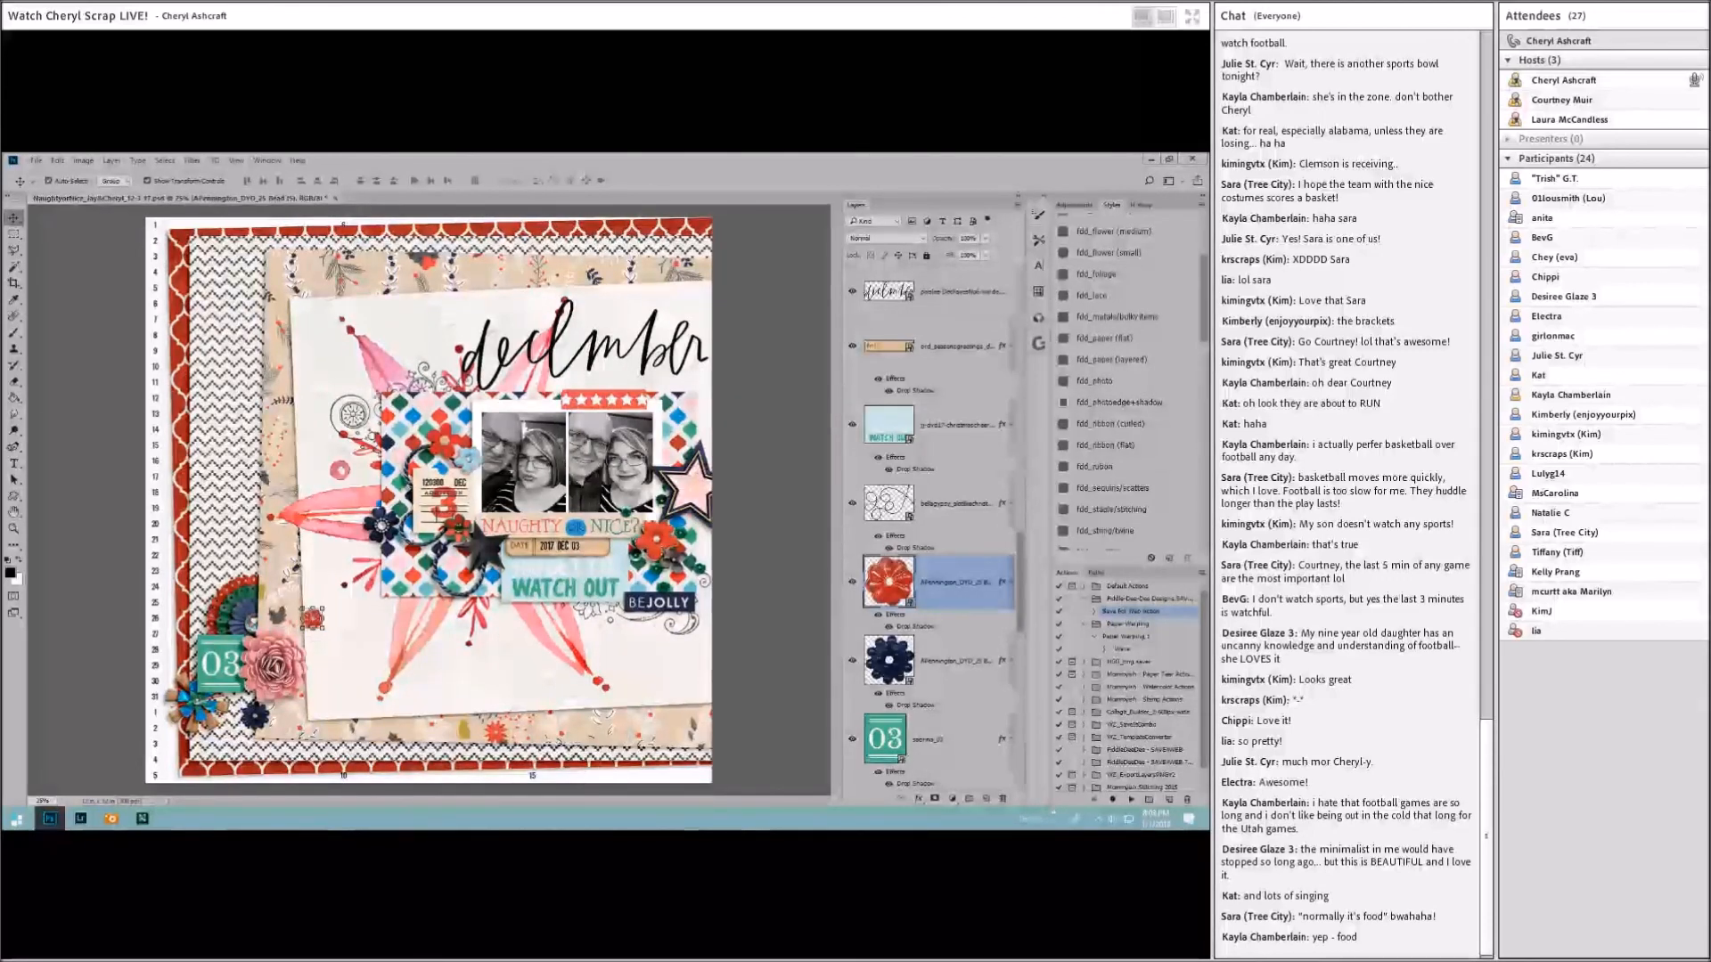
Step: Place the grey button left of the patterned paper, apply a drop shadow style and scale it down
key(Return)
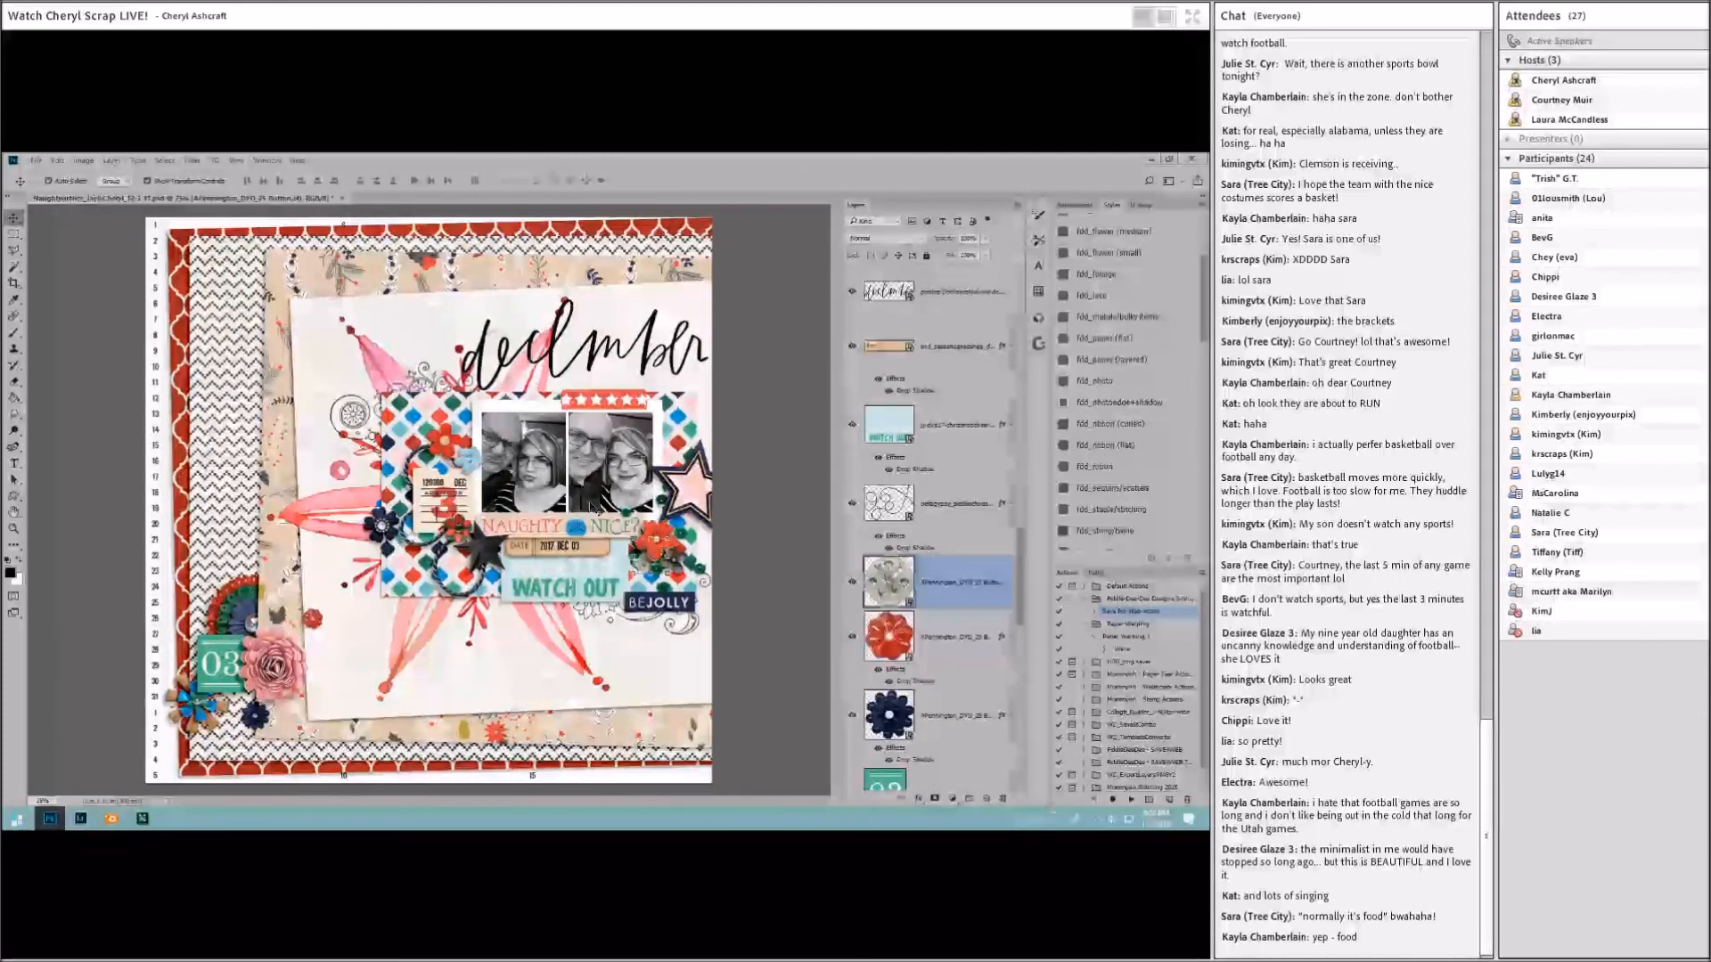
drag(469, 495, 227, 504)
scroll(1123, 256, up, 1)
click(1124, 273)
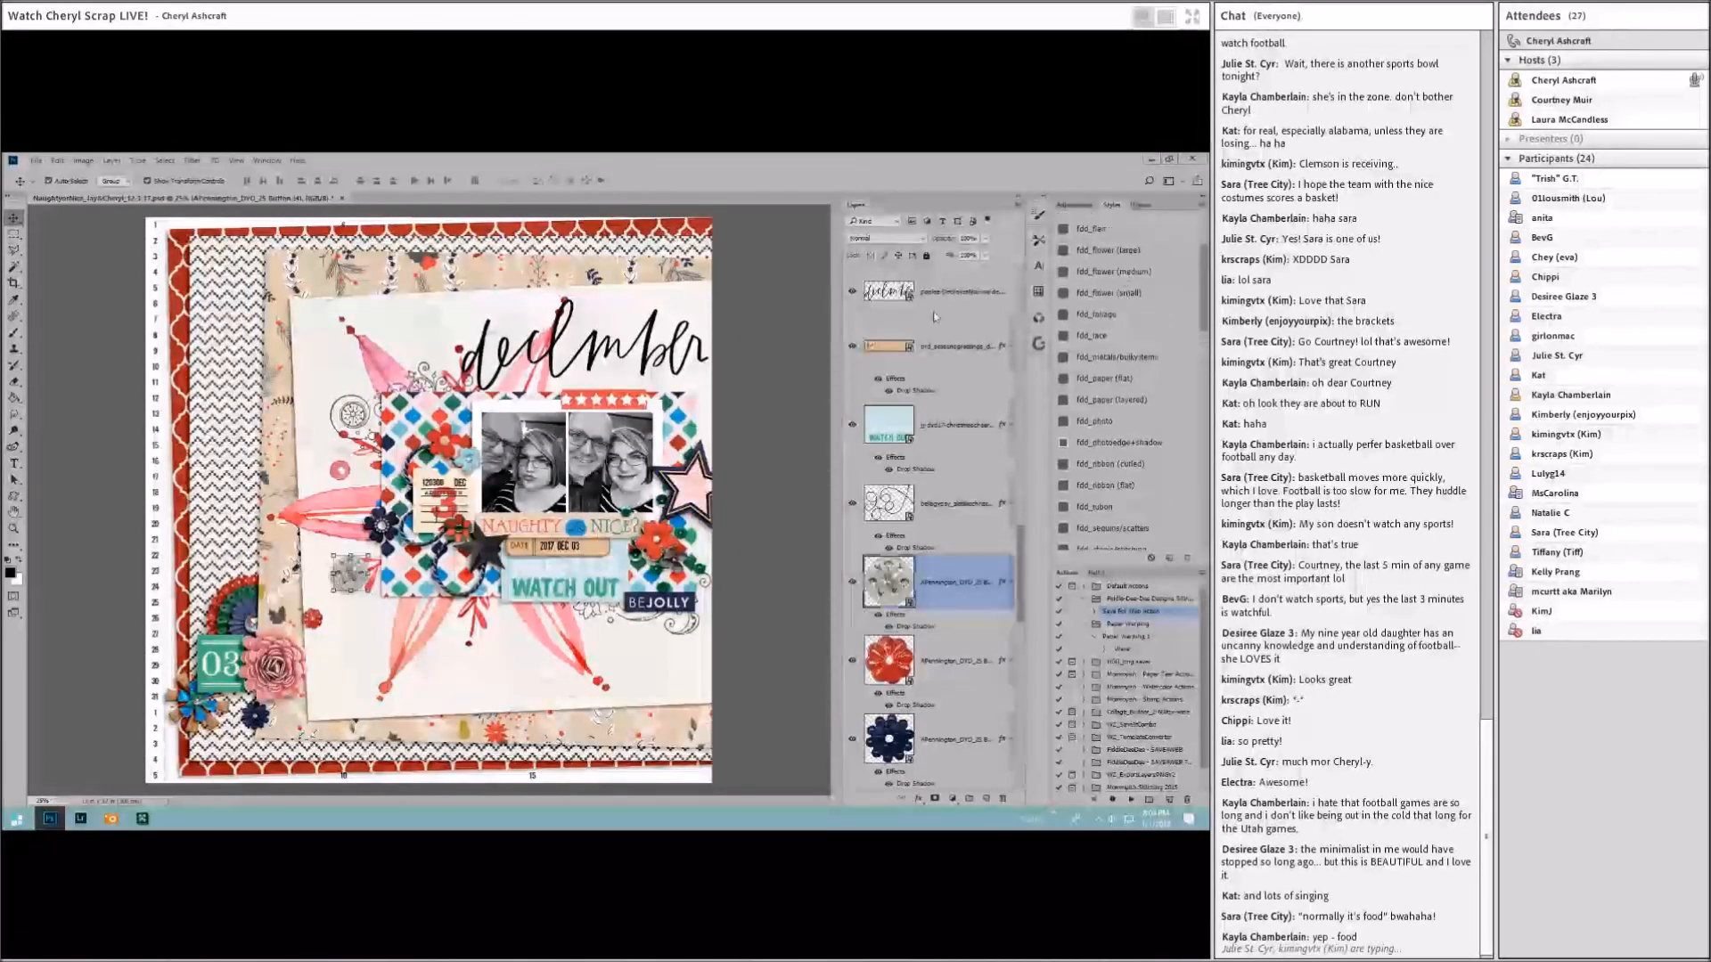
key(ctrl+t)
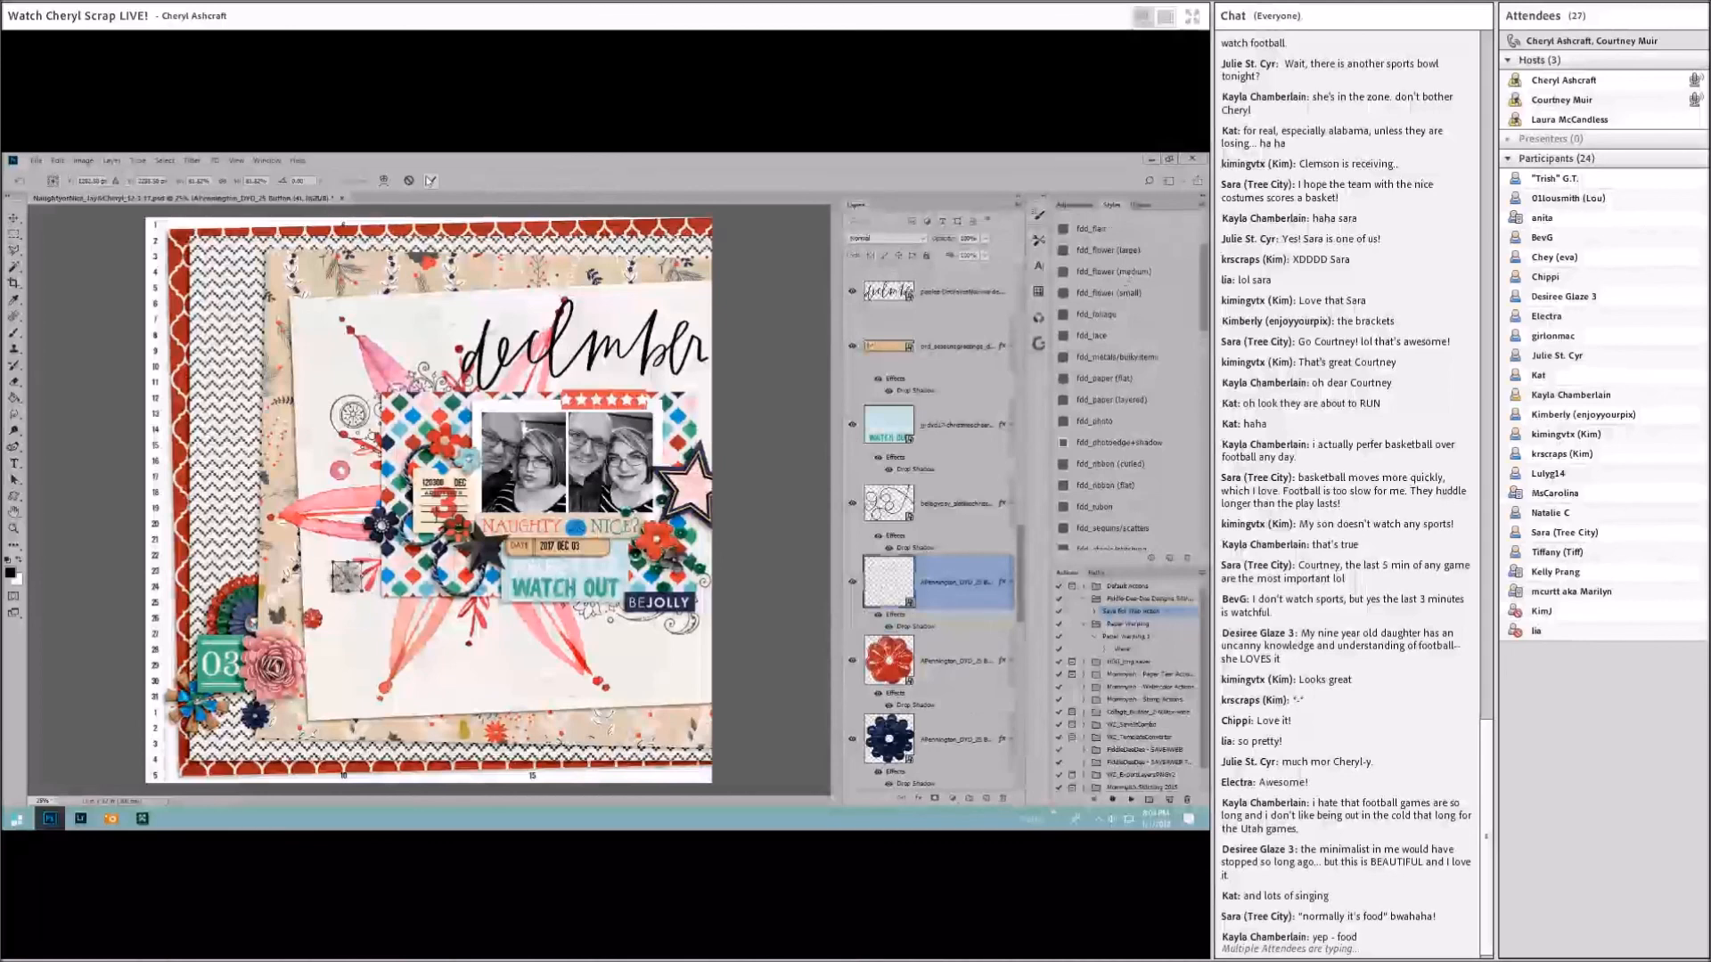
key(Return)
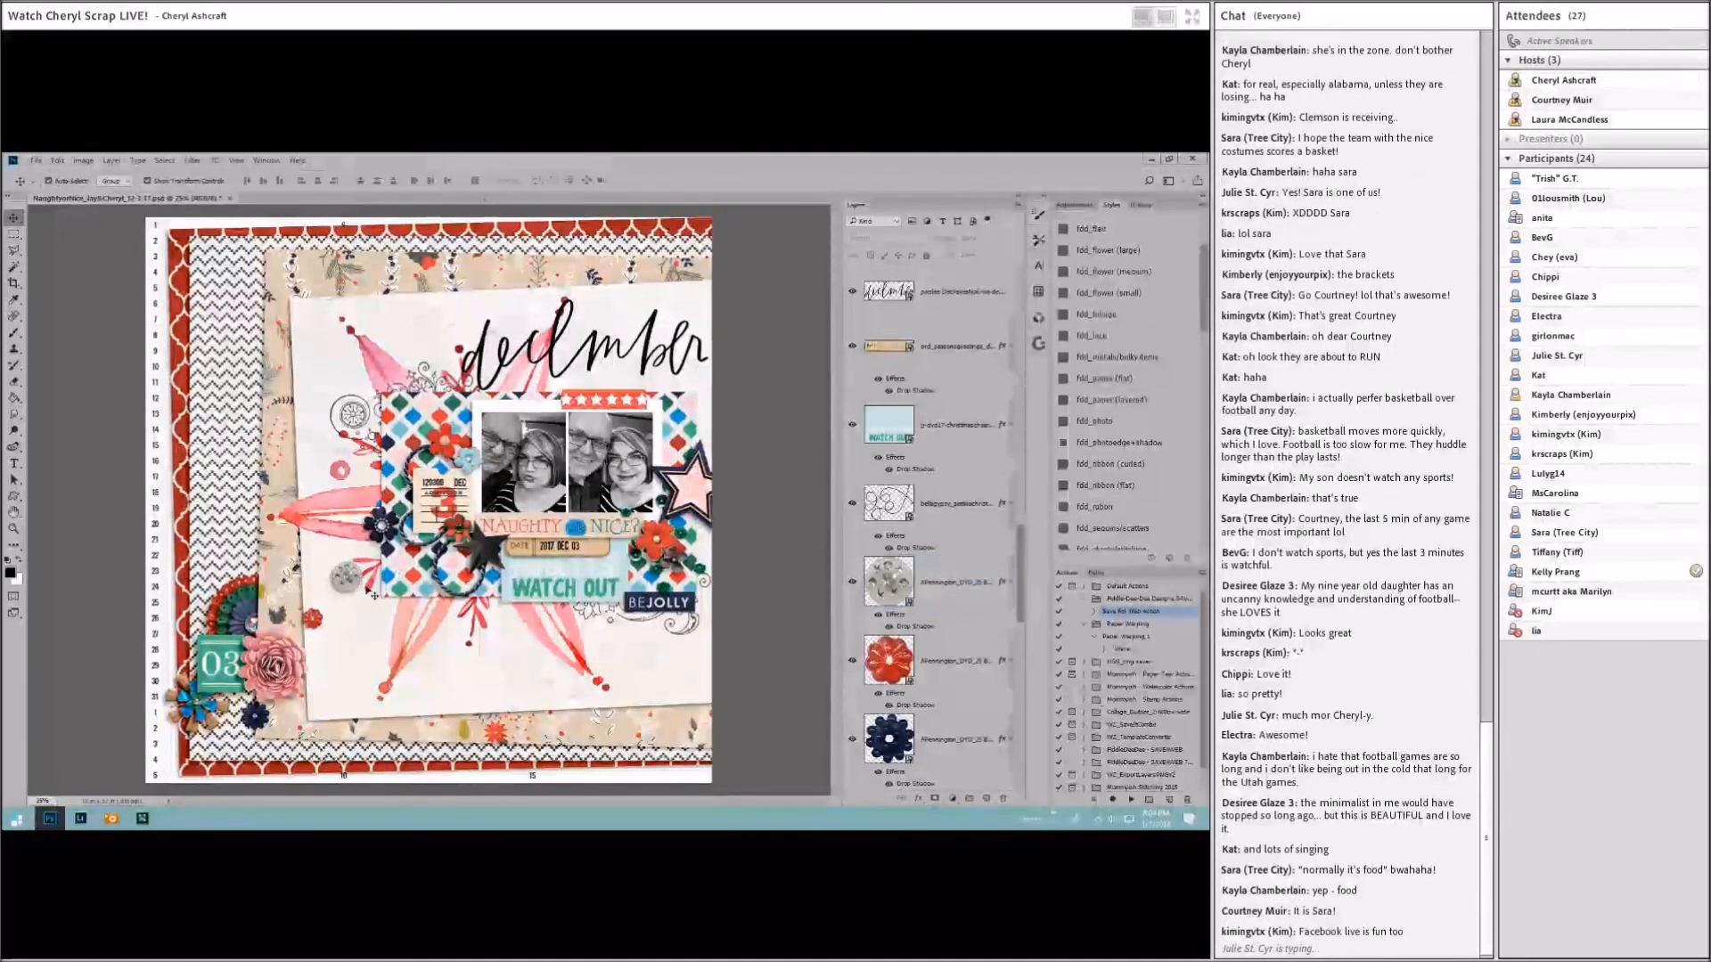
Step: Move the grey button onto the patterned paper just above the pink star and bring its layer to the front
drag(345, 590, 679, 425)
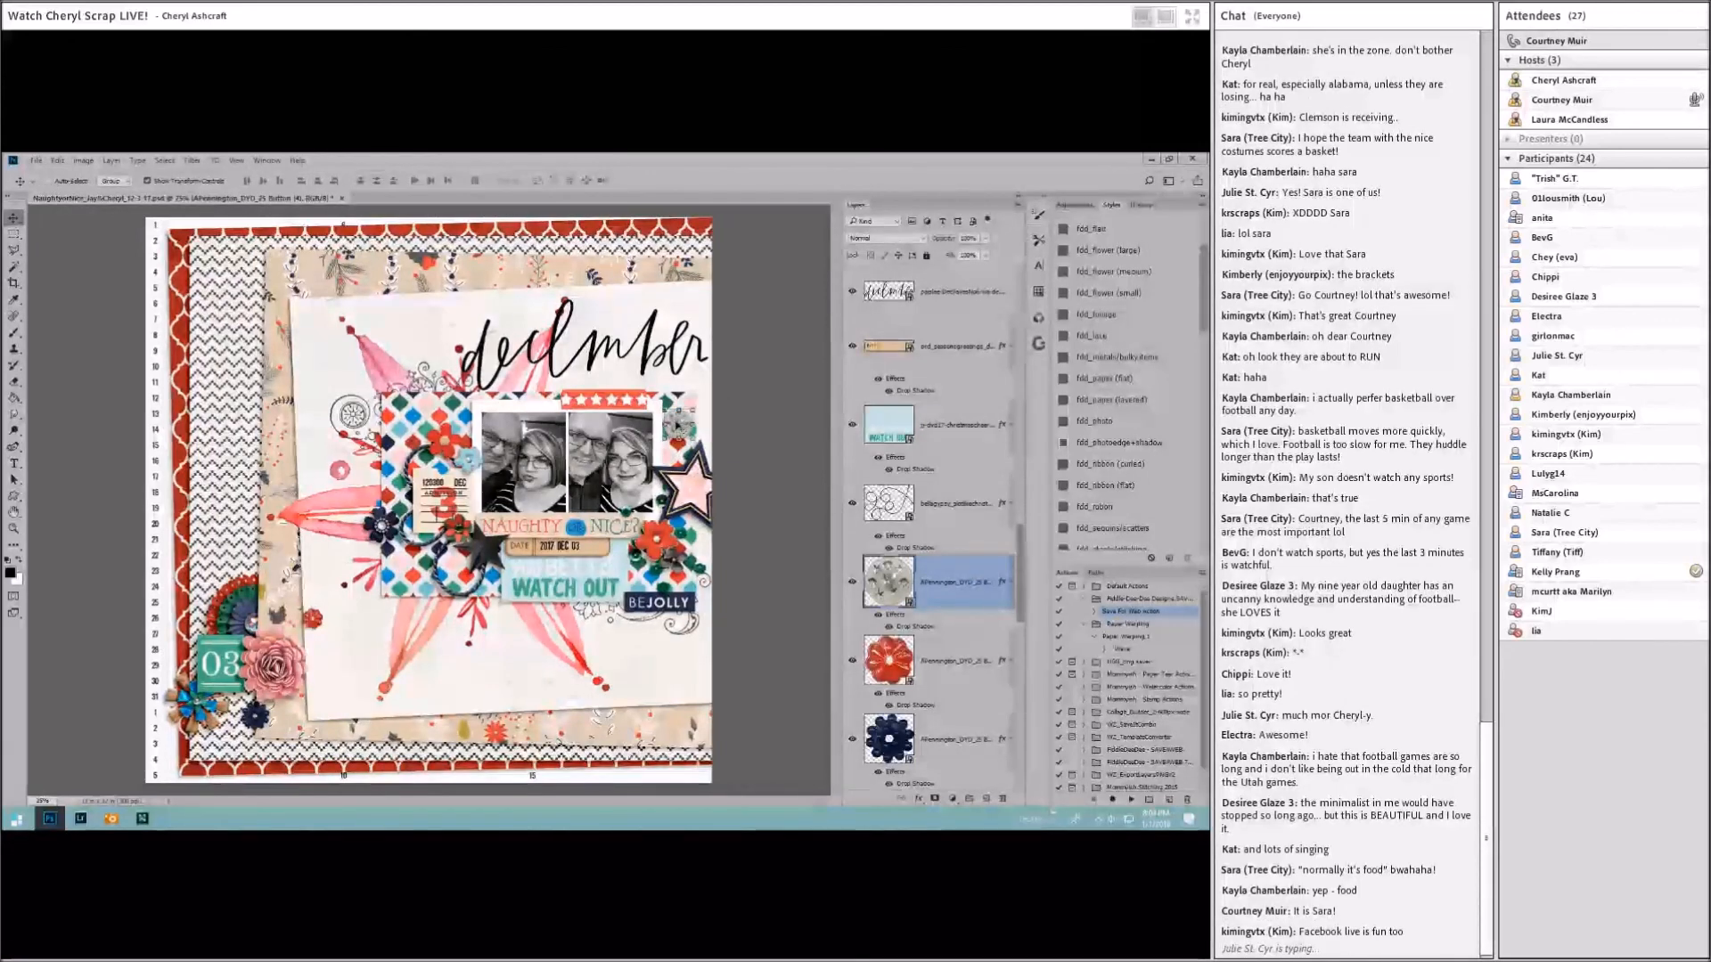
scroll(931, 498, down, 4)
scroll(1091, 252, up, 2)
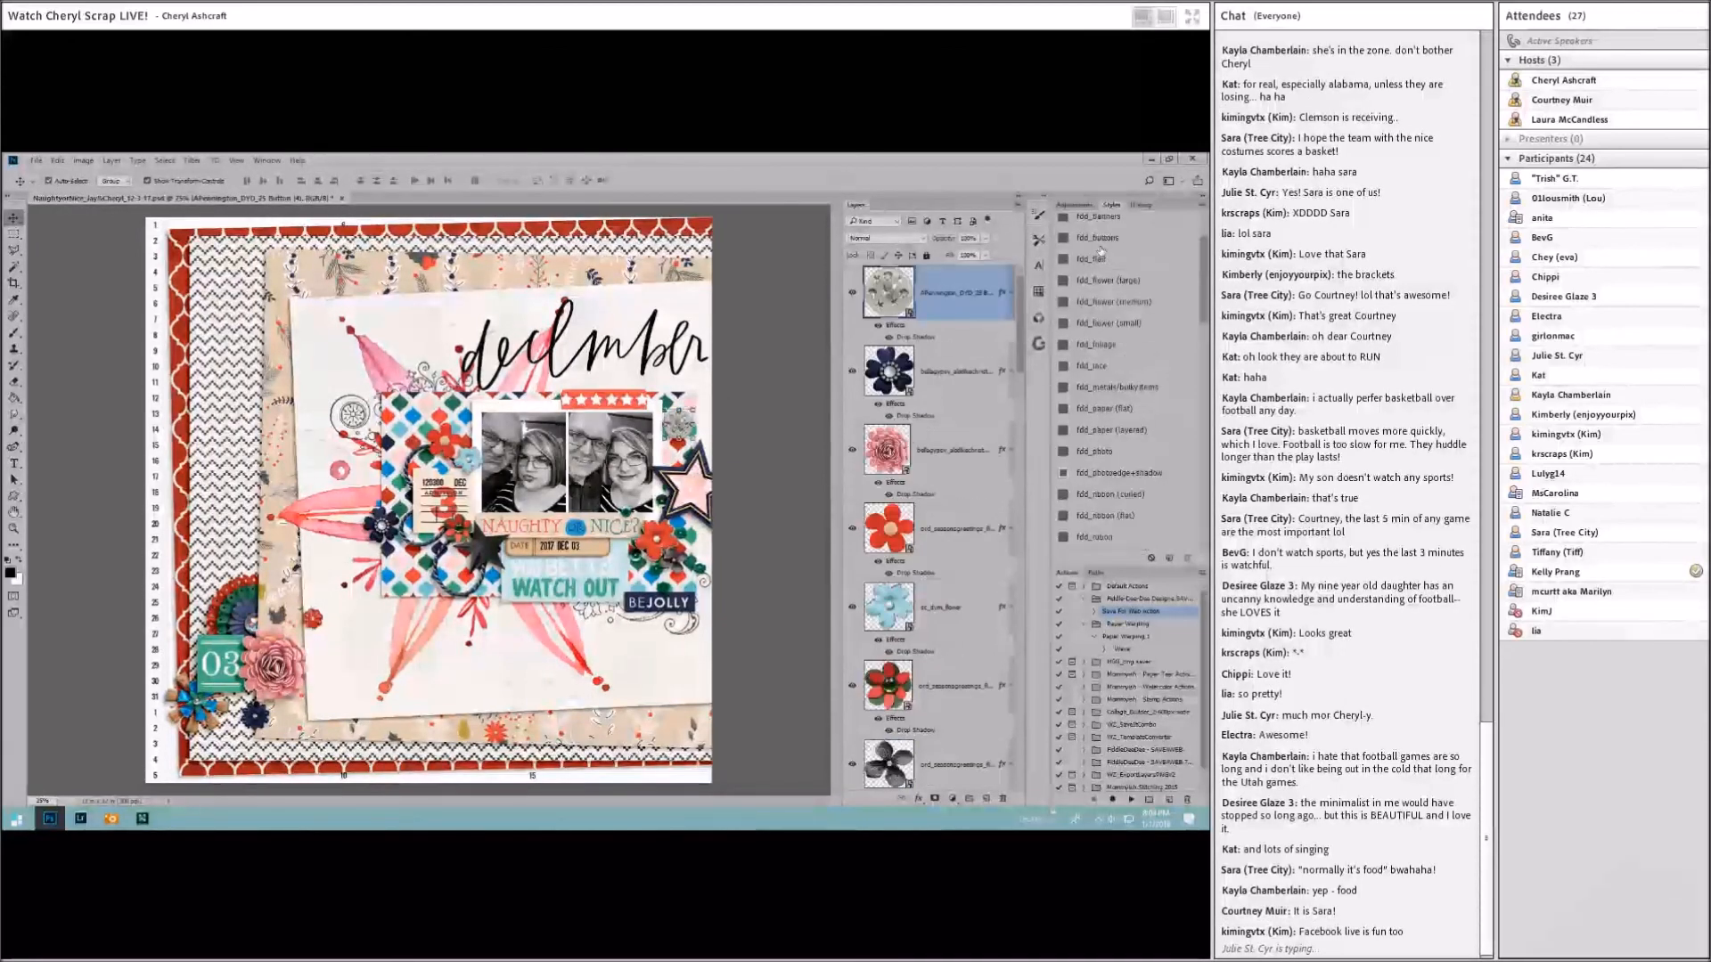
click(722, 442)
drag(689, 426, 682, 443)
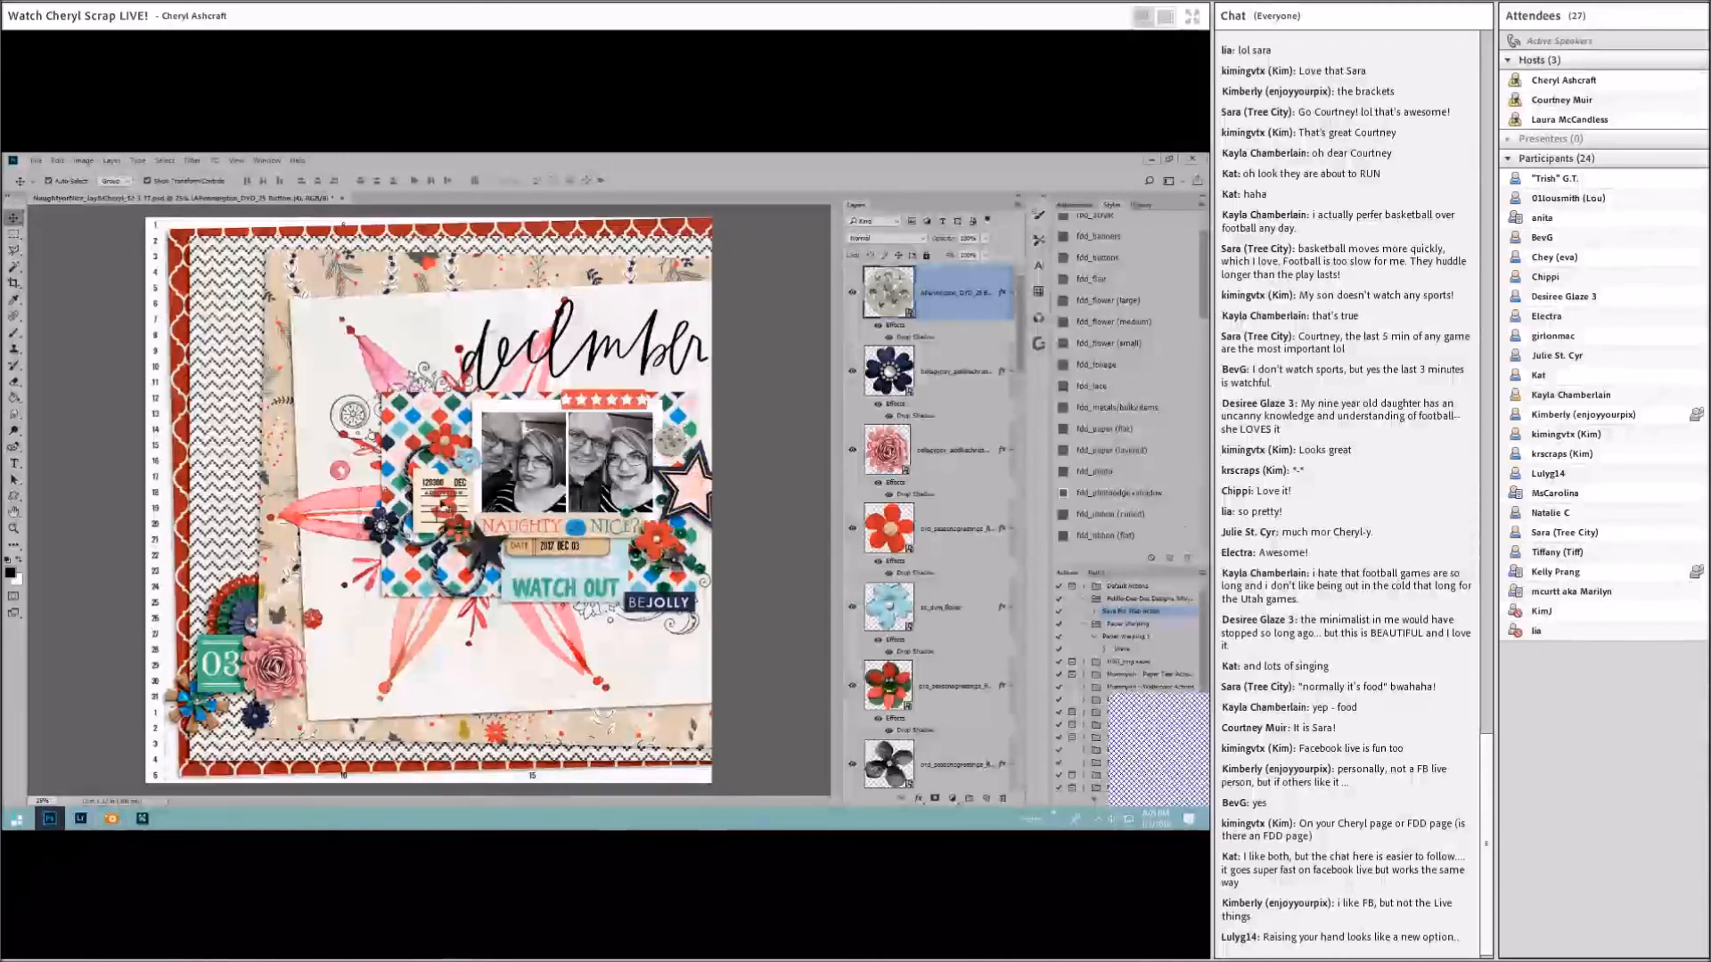
Step: Add the green flower, scale it down and move it to the lower-left corner of the layout below the blue flower
drag(403, 470, 335, 566)
key(ctrl+t)
click(432, 181)
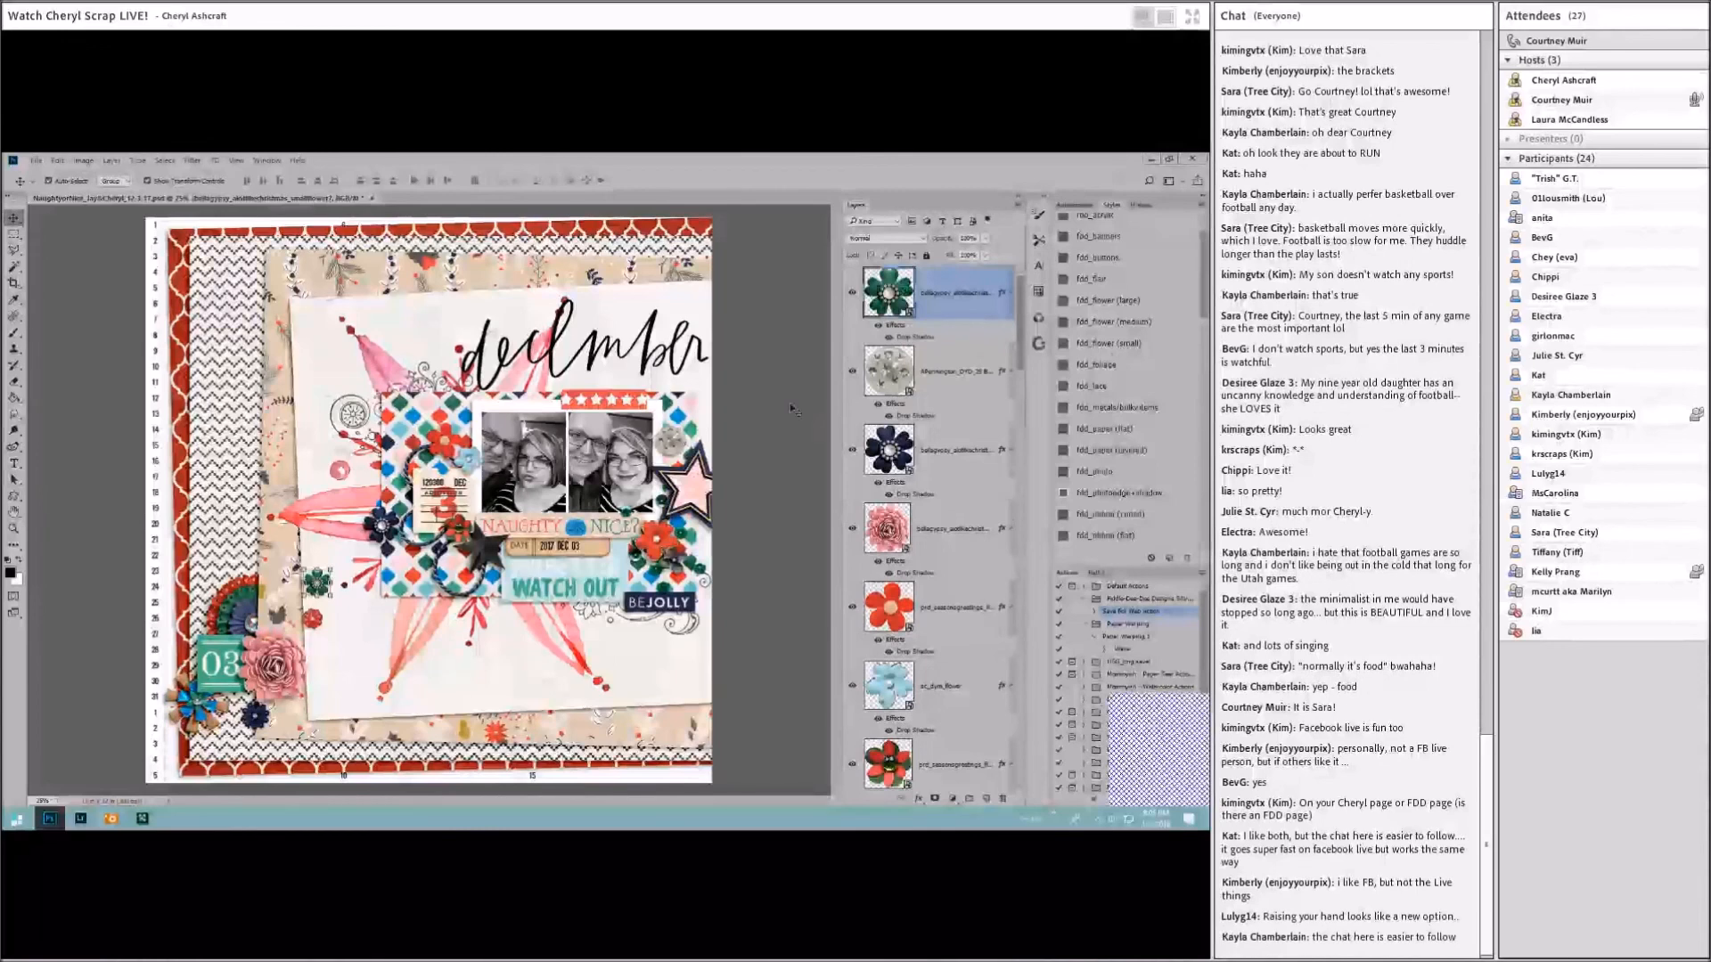
drag(456, 576, 187, 720)
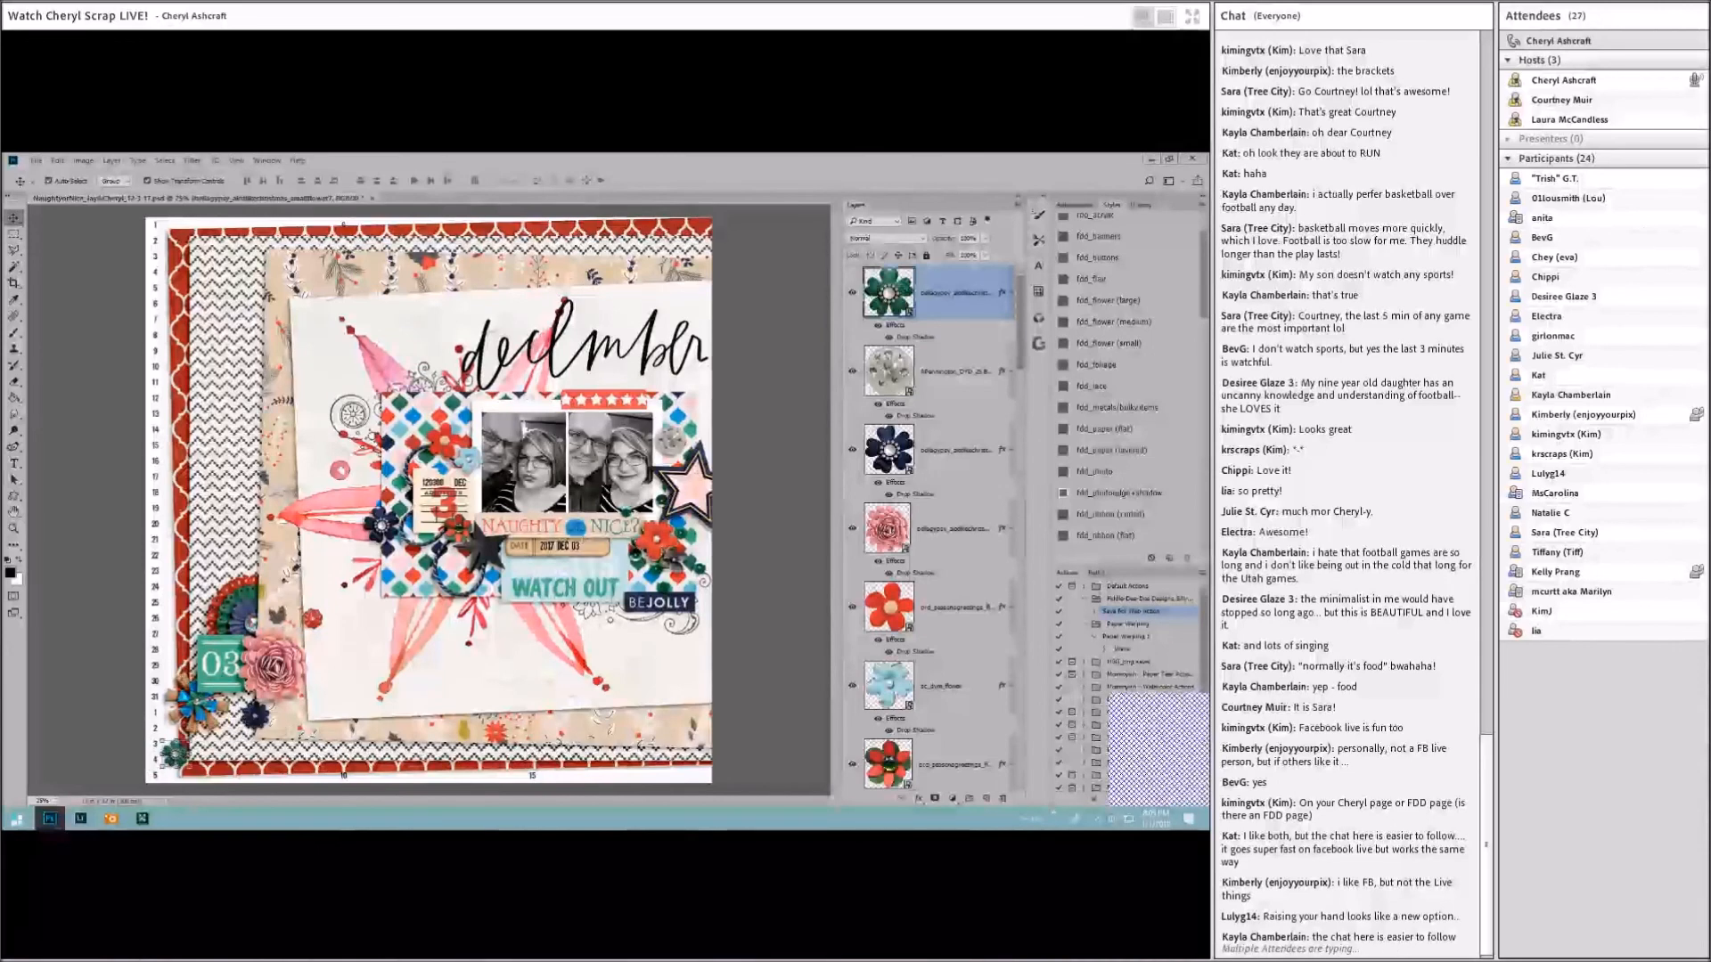
click(168, 267)
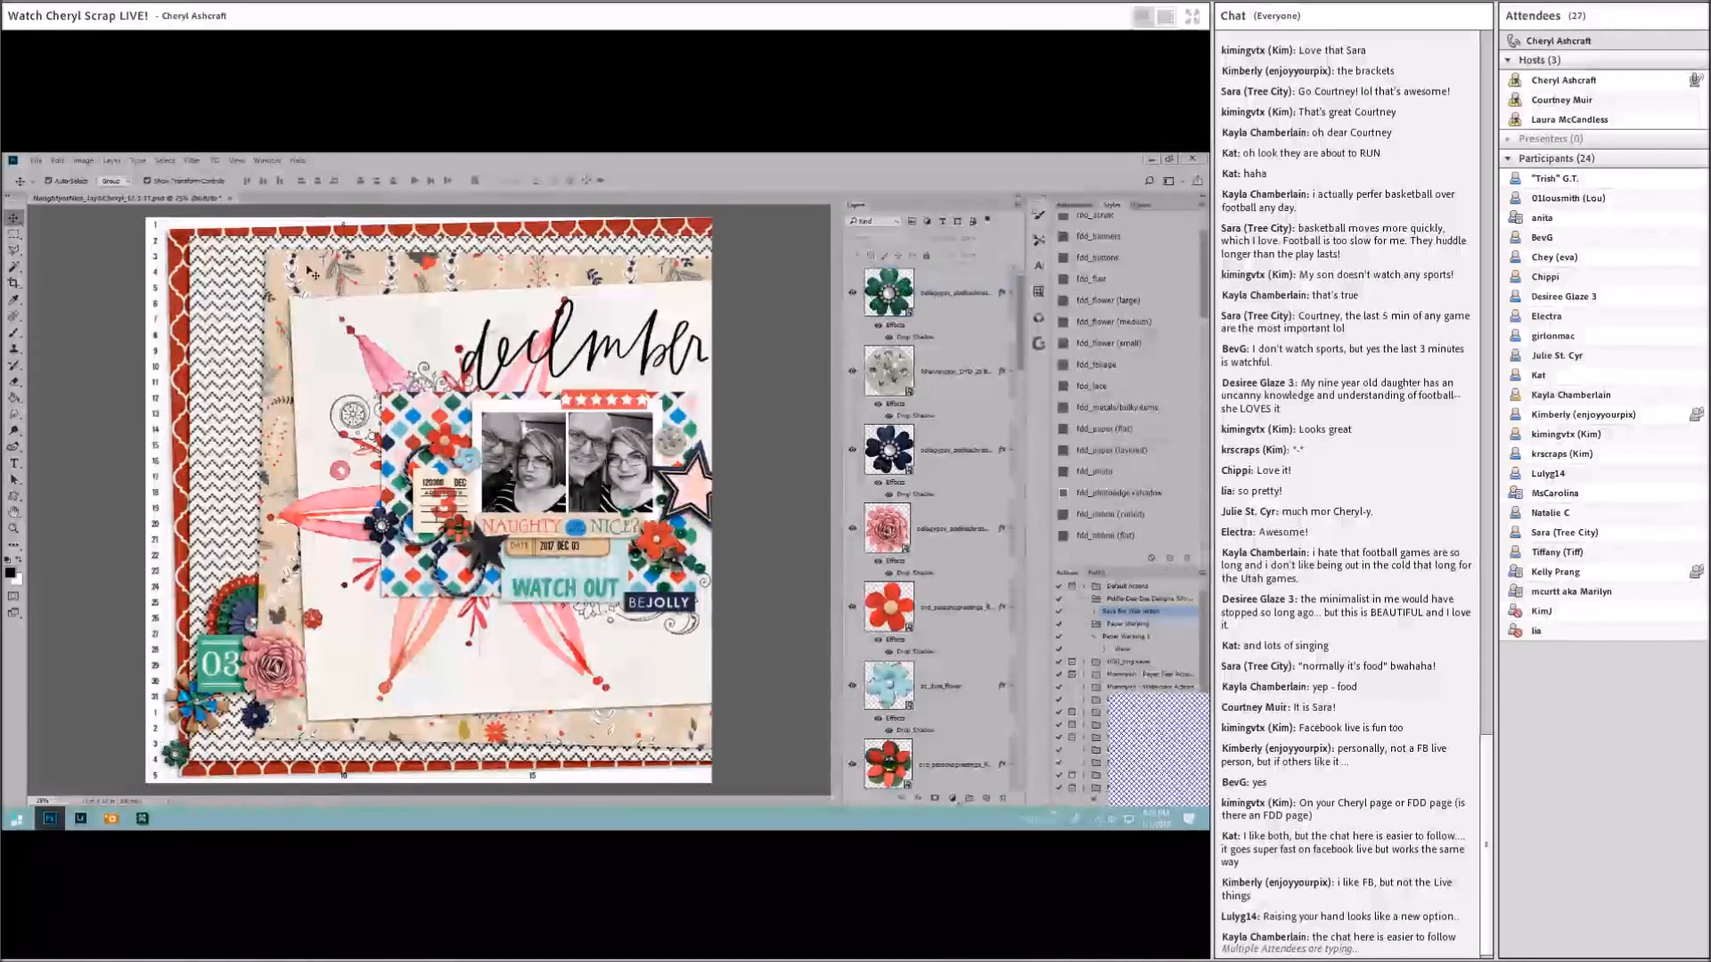
click(150, 258)
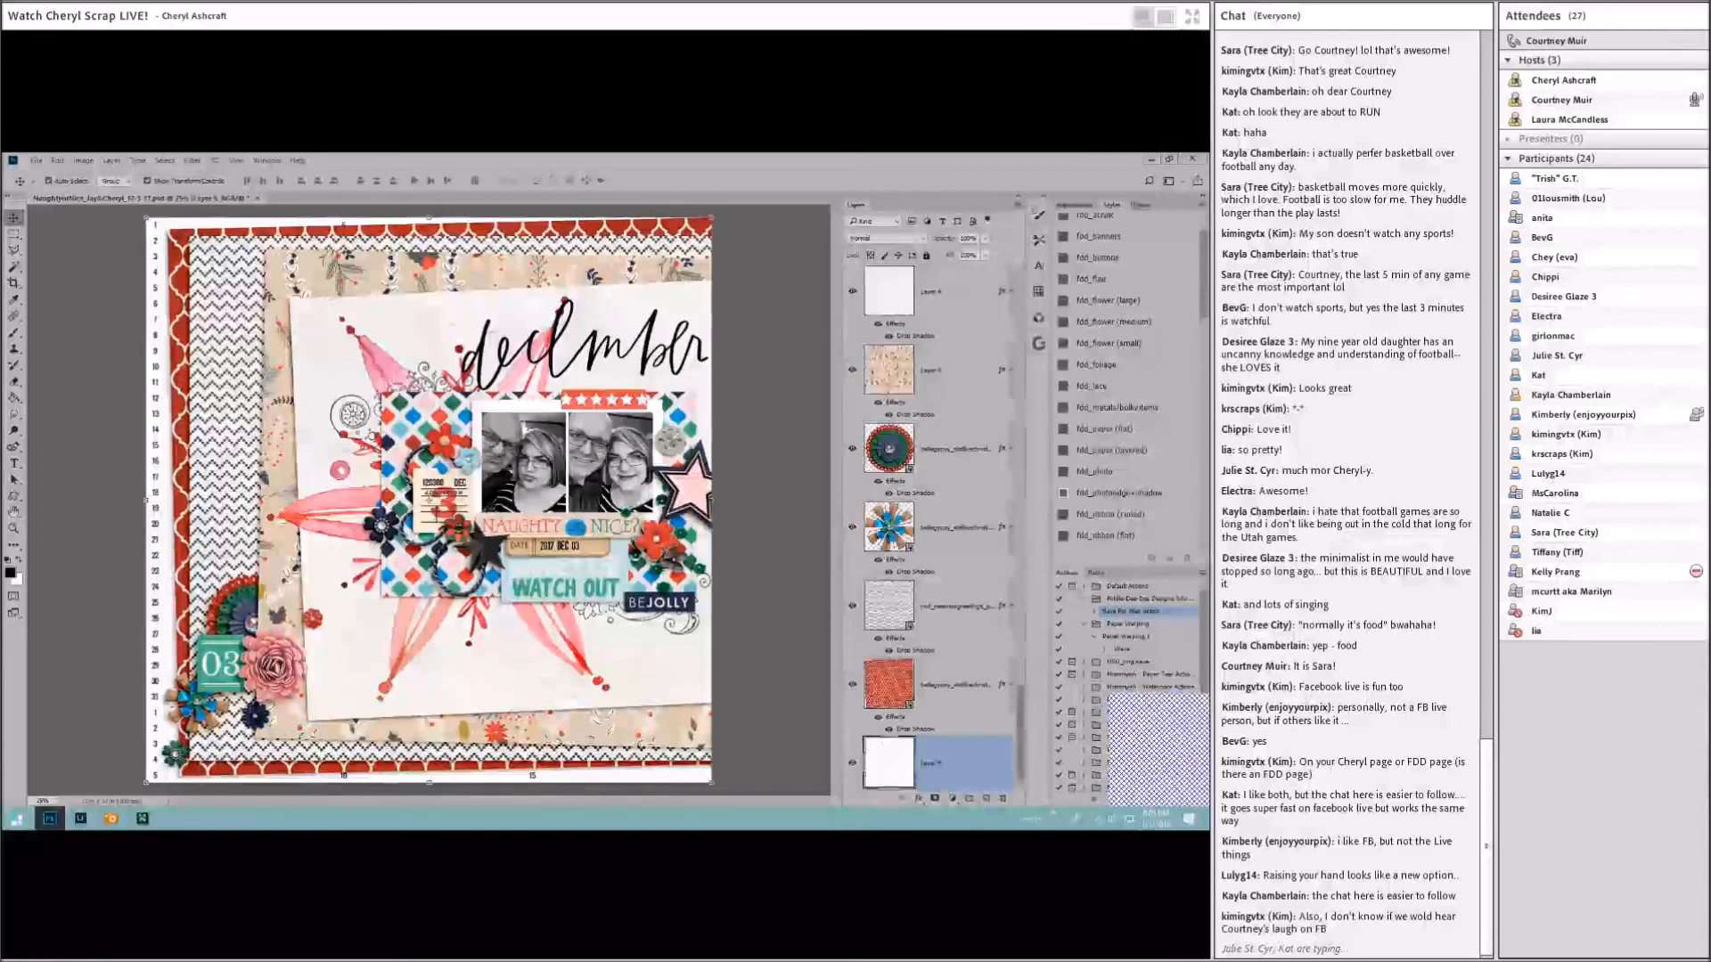
Step: Open the Challenge1_BlindScrap PSD from the LAYOUTS IN PROGRESS folder
click(35, 161)
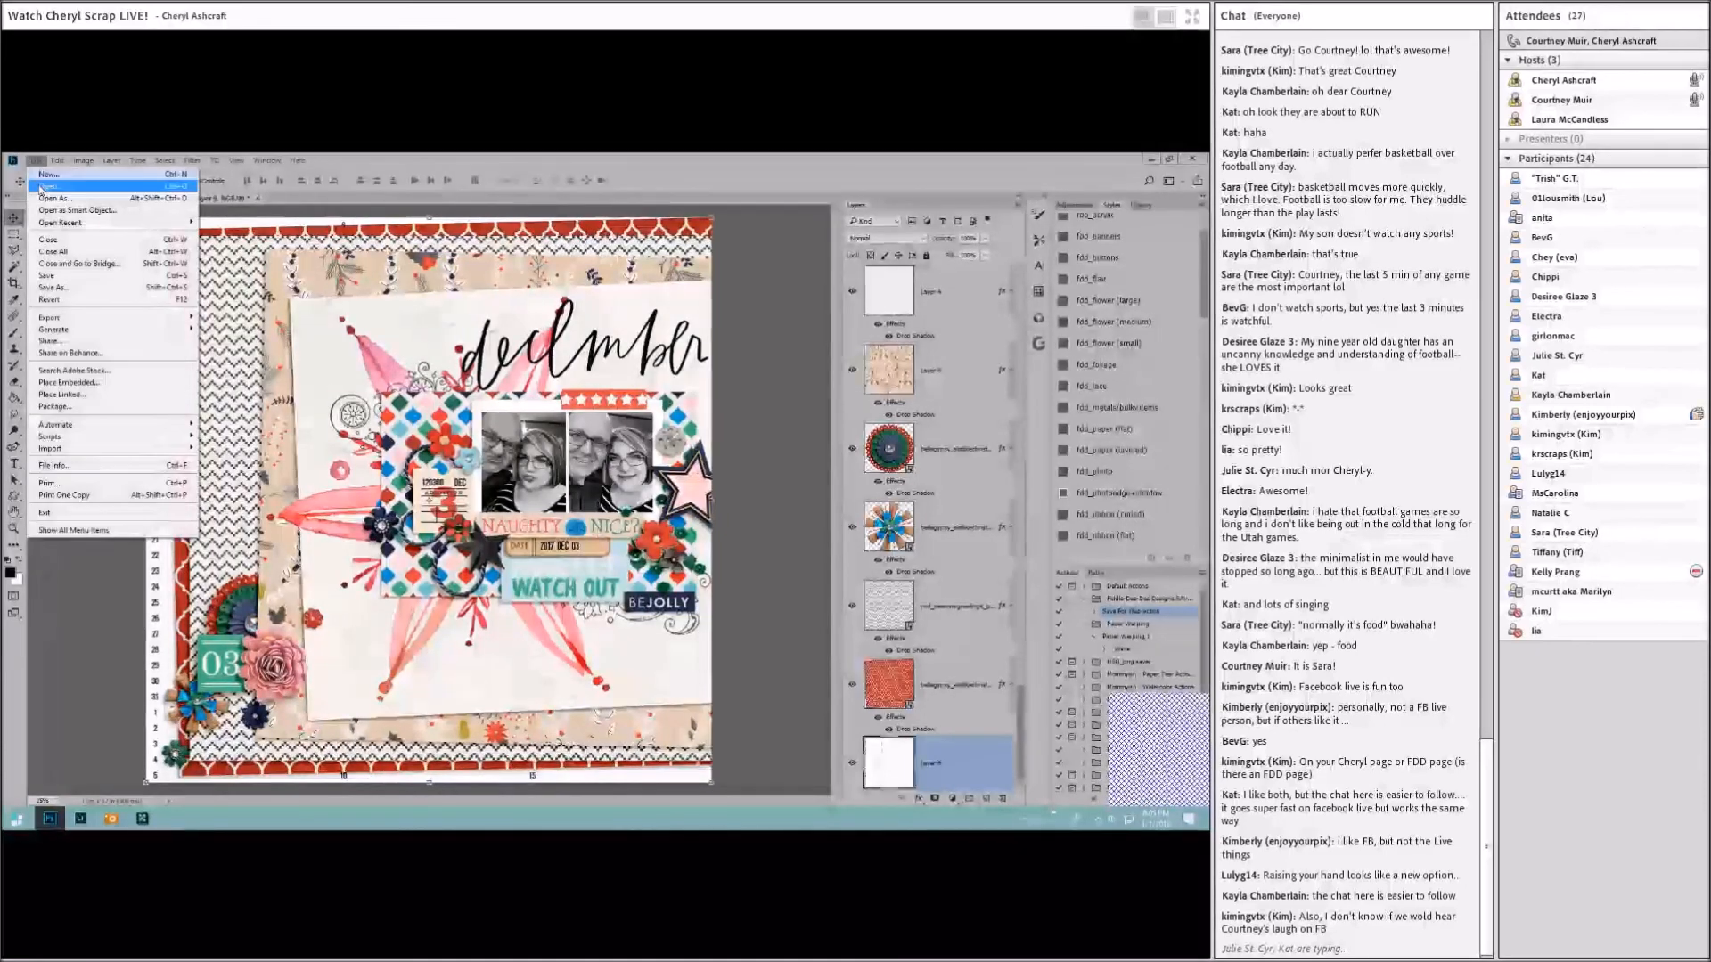
click(40, 187)
scroll(532, 327, down, 1)
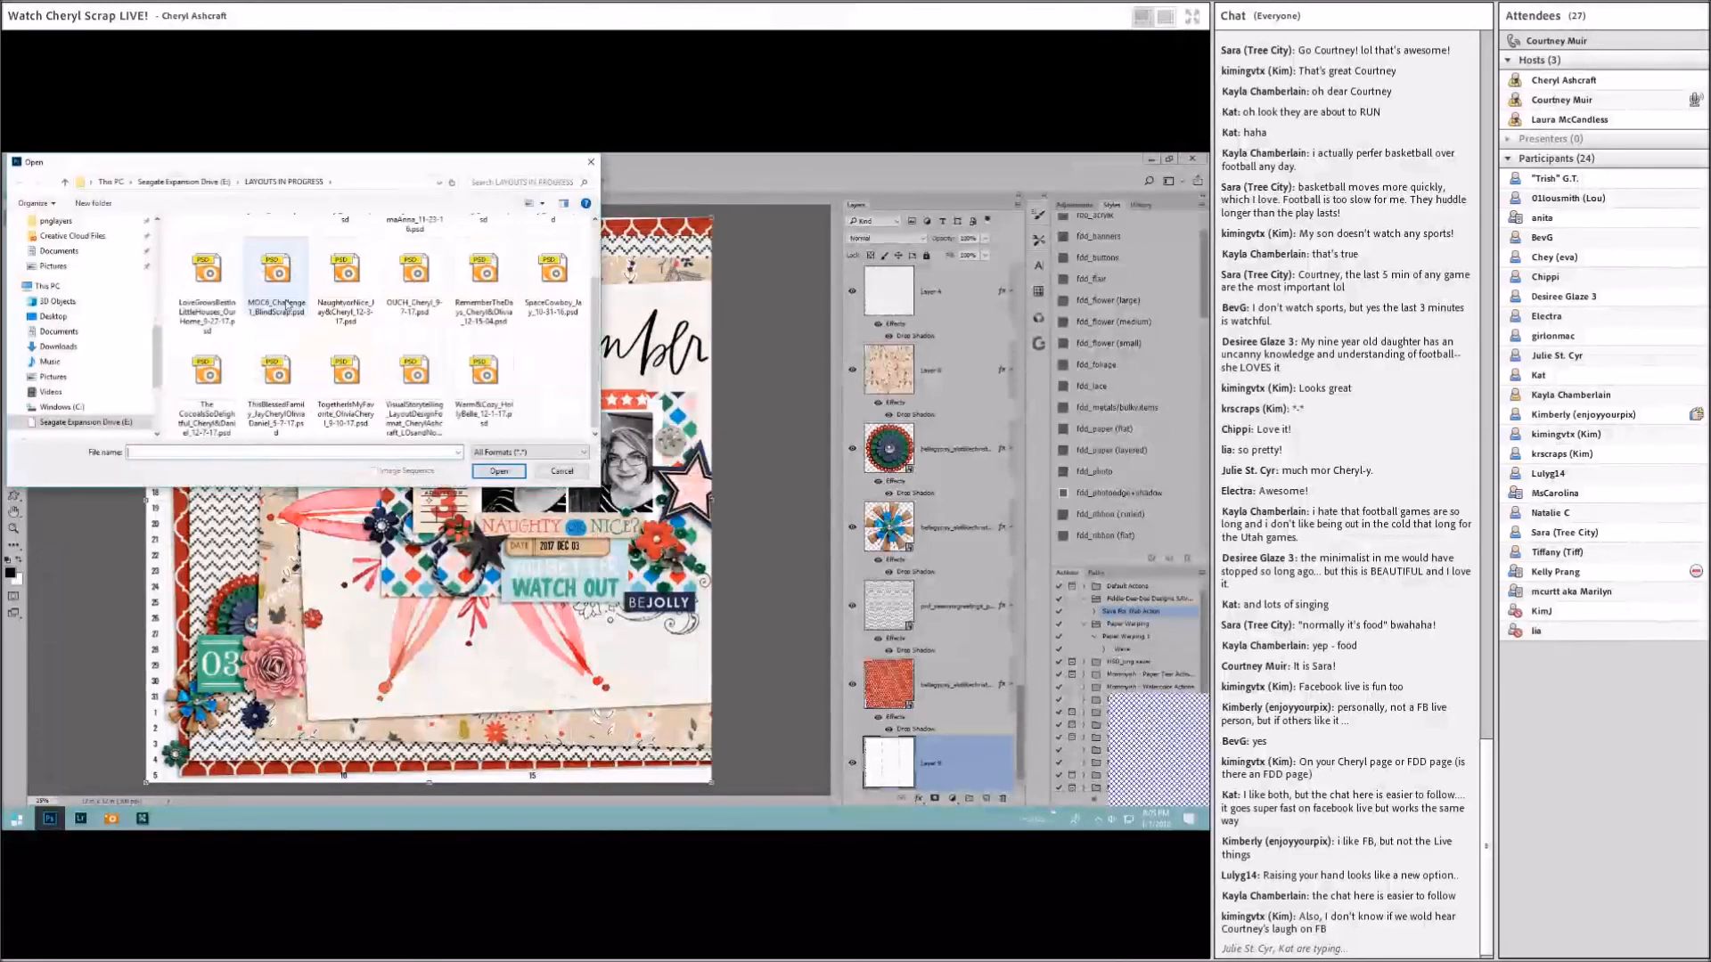
click(302, 303)
click(510, 478)
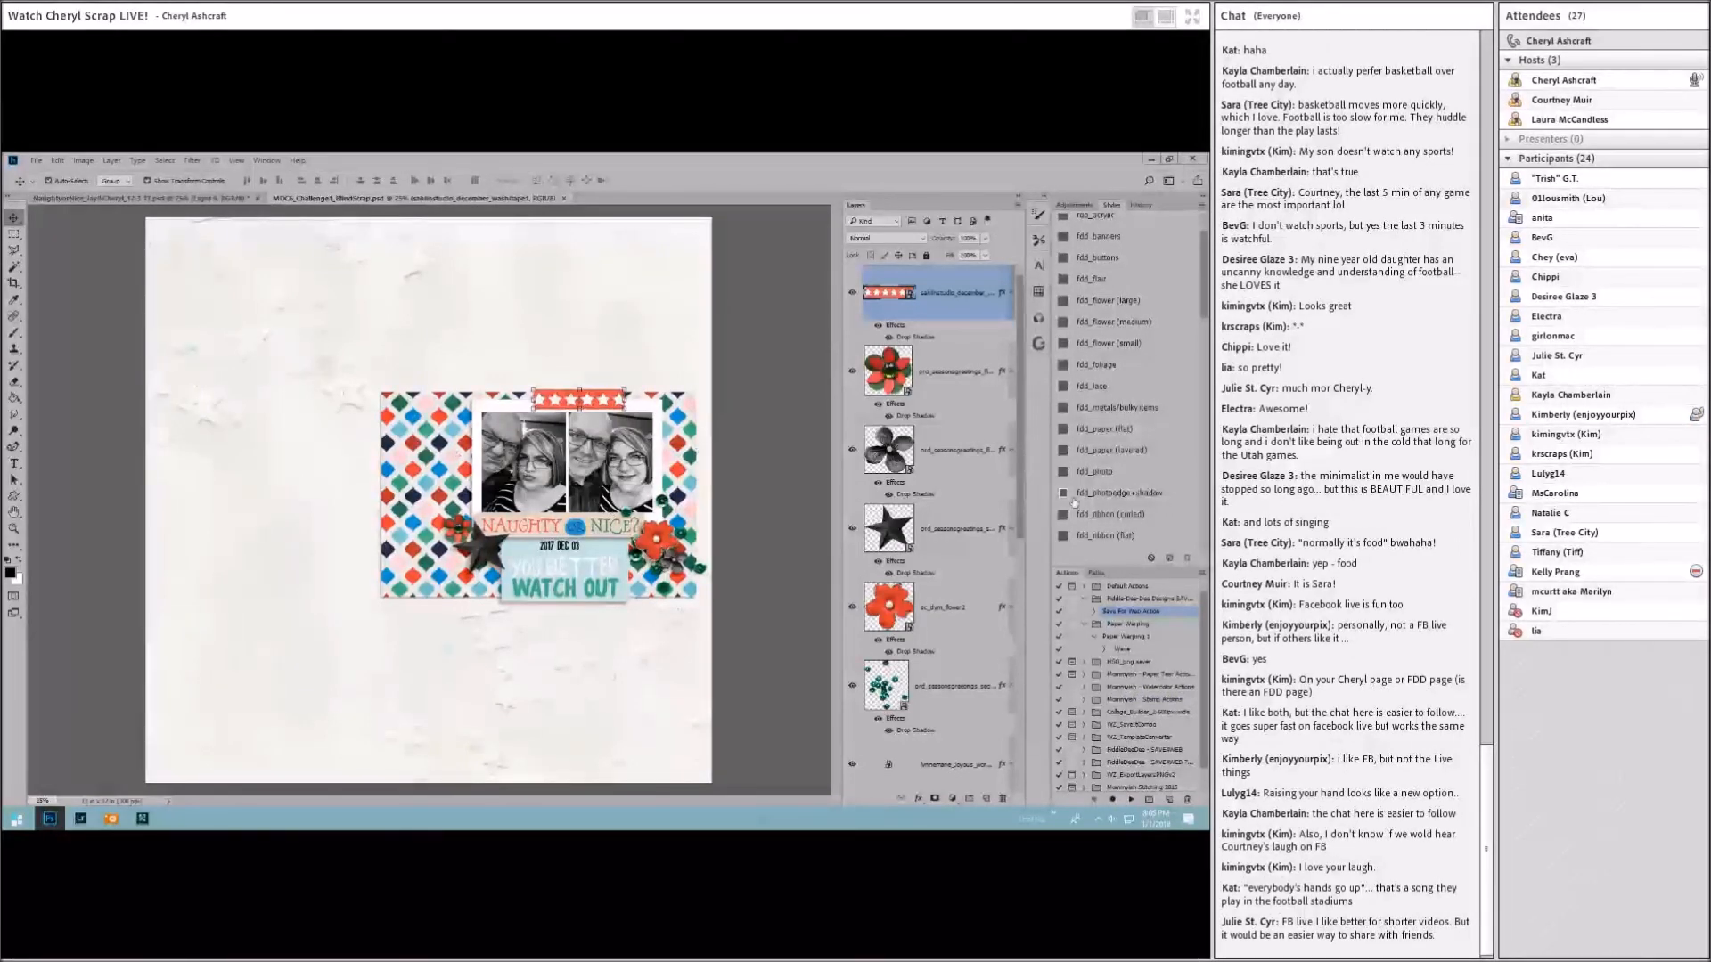
Step: Select all cluster layers together, enlarge them across the page and shift the cluster to the page's right edge
scroll(952, 614, down, 10)
click(947, 699)
scroll(950, 479, up, 10)
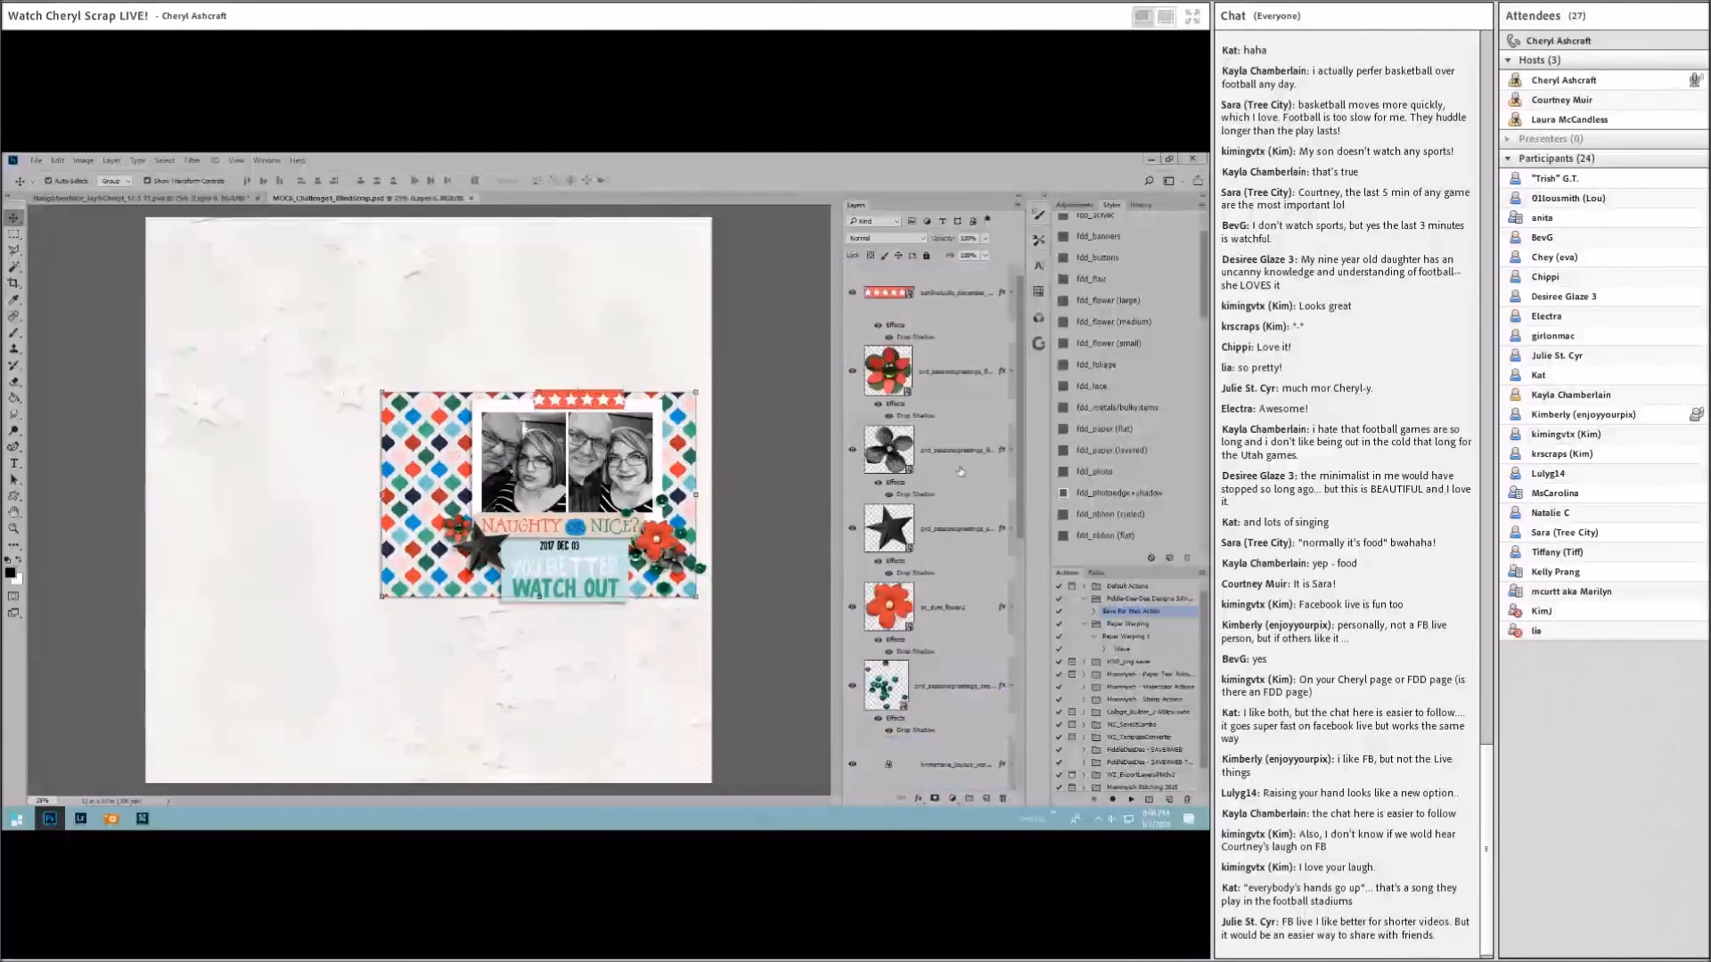
key(ctrl+alt+a)
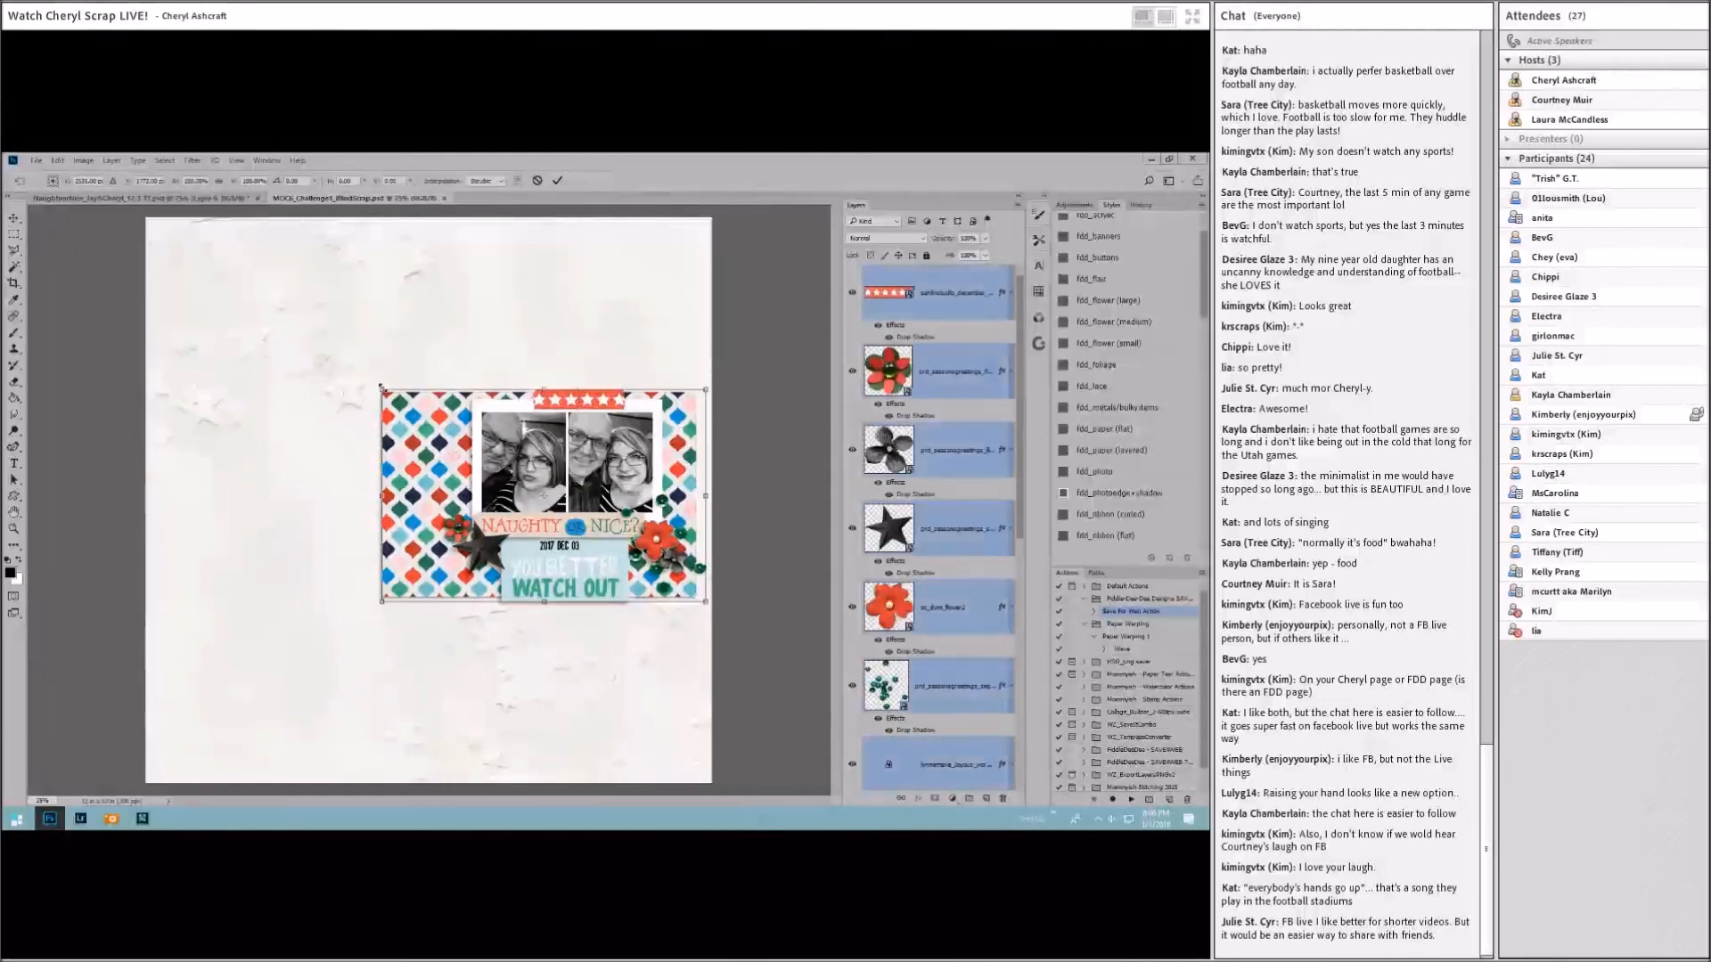
drag(381, 389, 220, 285)
drag(493, 408, 492, 465)
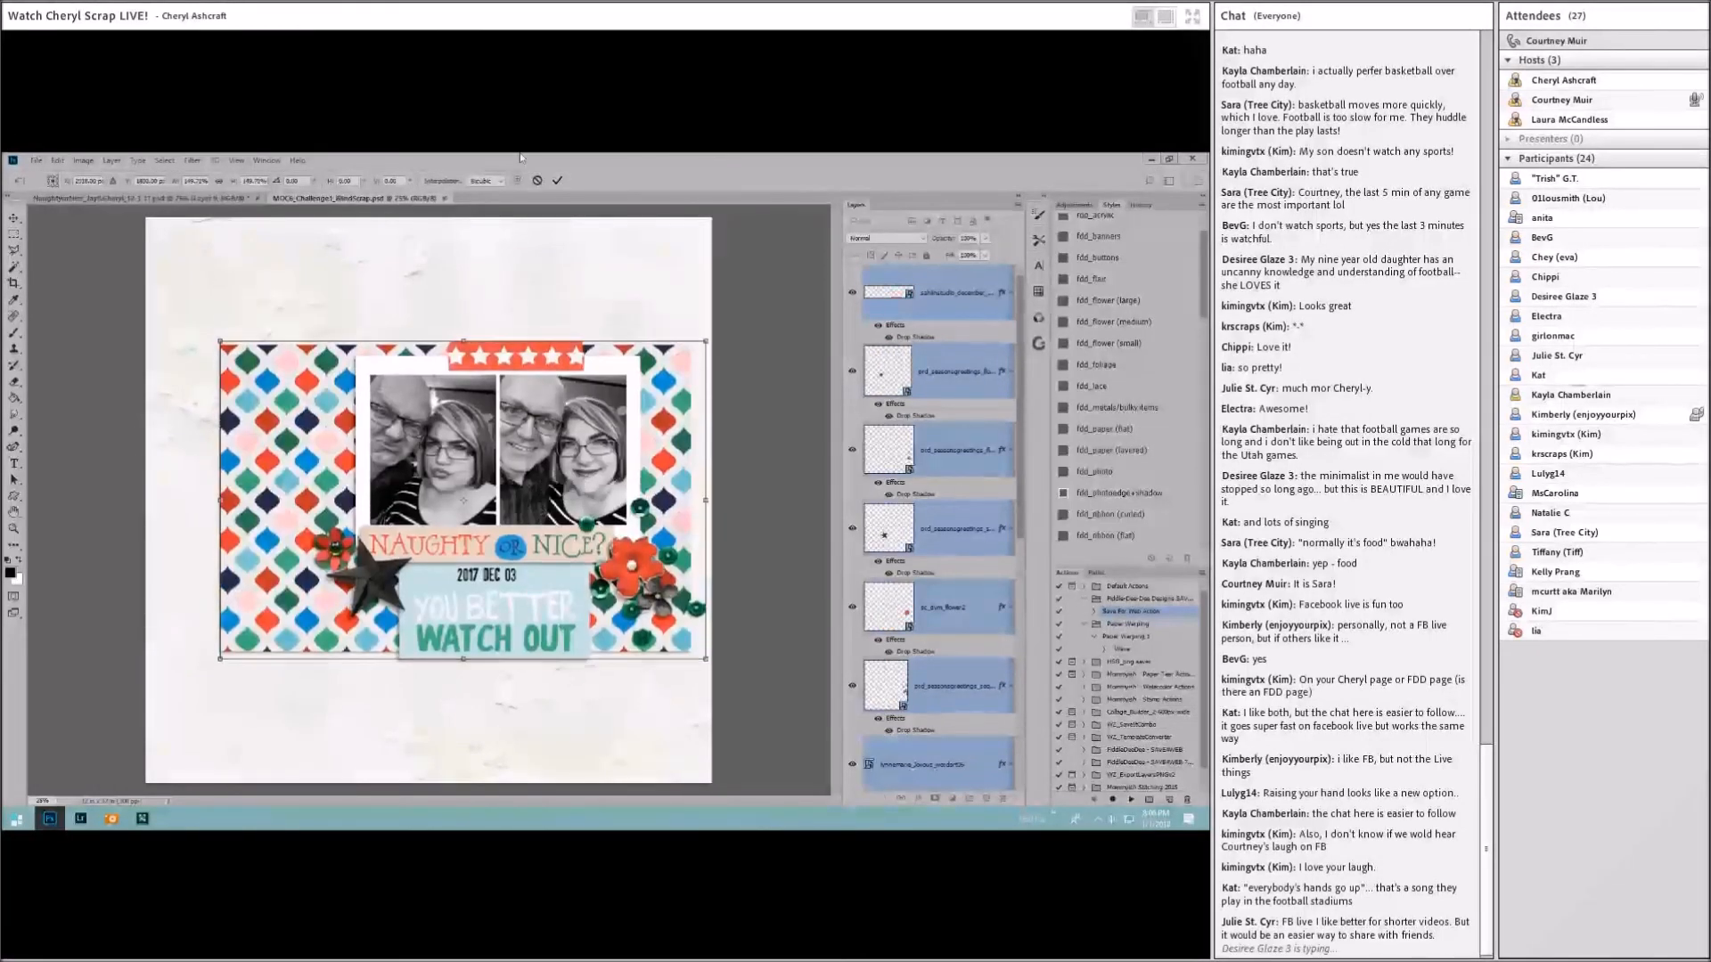
click(557, 180)
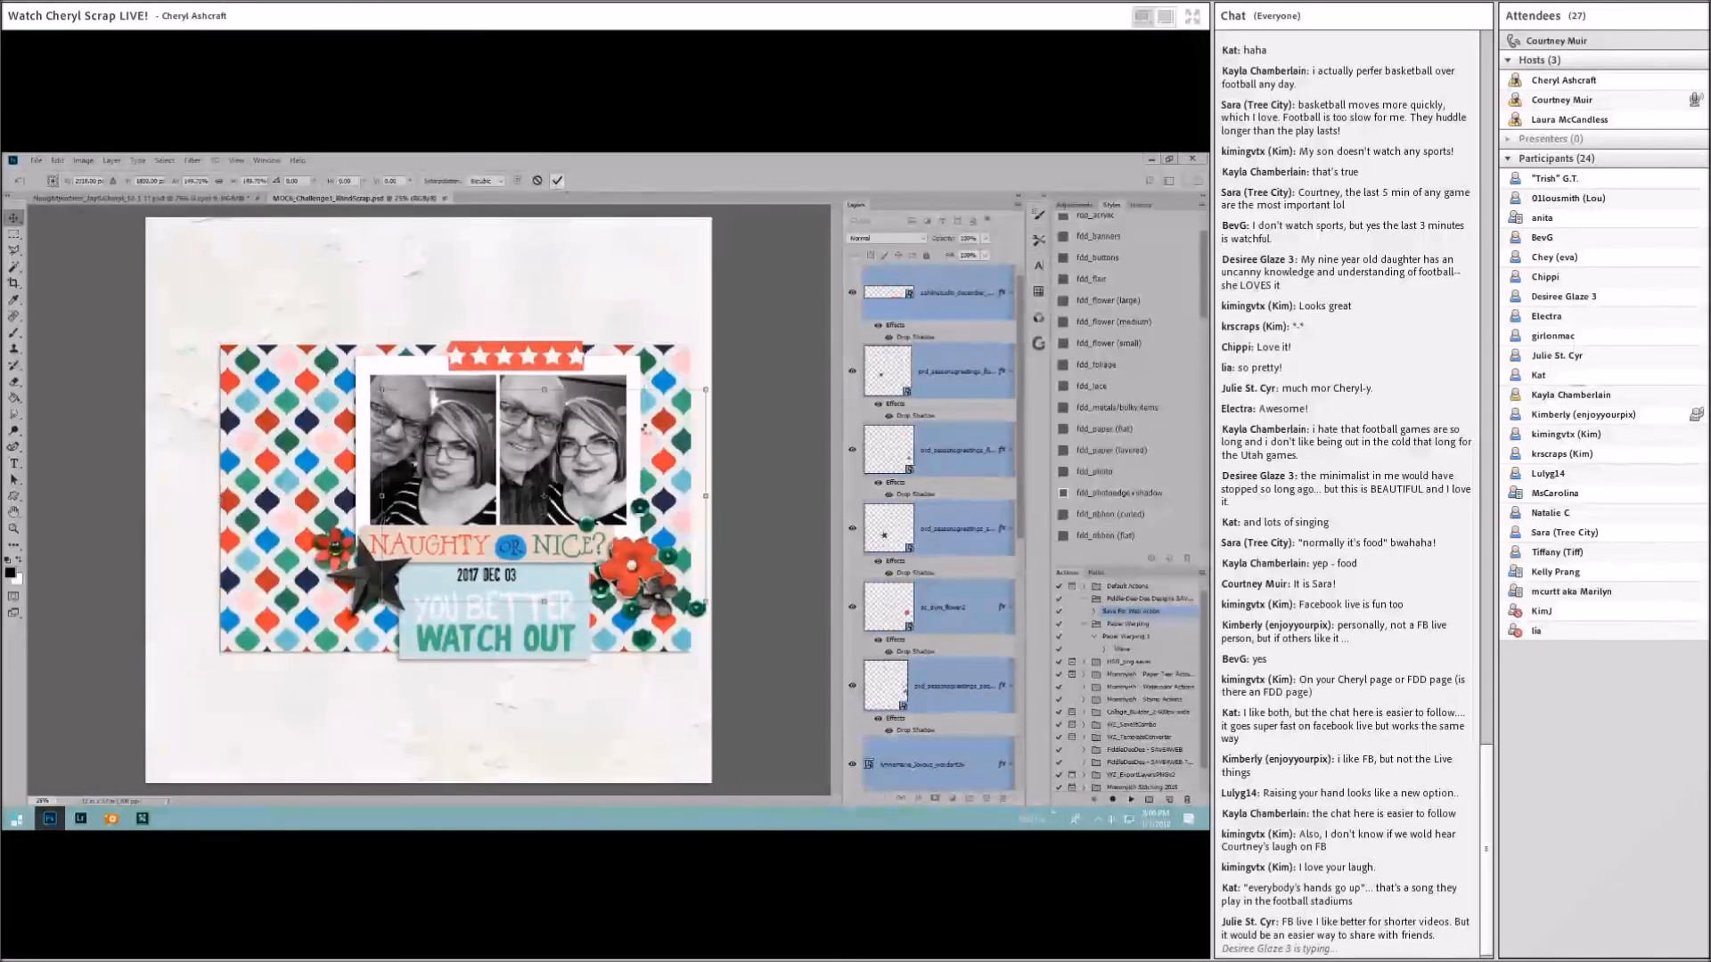
mouse_move(675, 415)
mouse_down()
mouse_move(679, 396)
mouse_move(678, 430)
mouse_move(698, 412)
mouse_up()
click(765, 326)
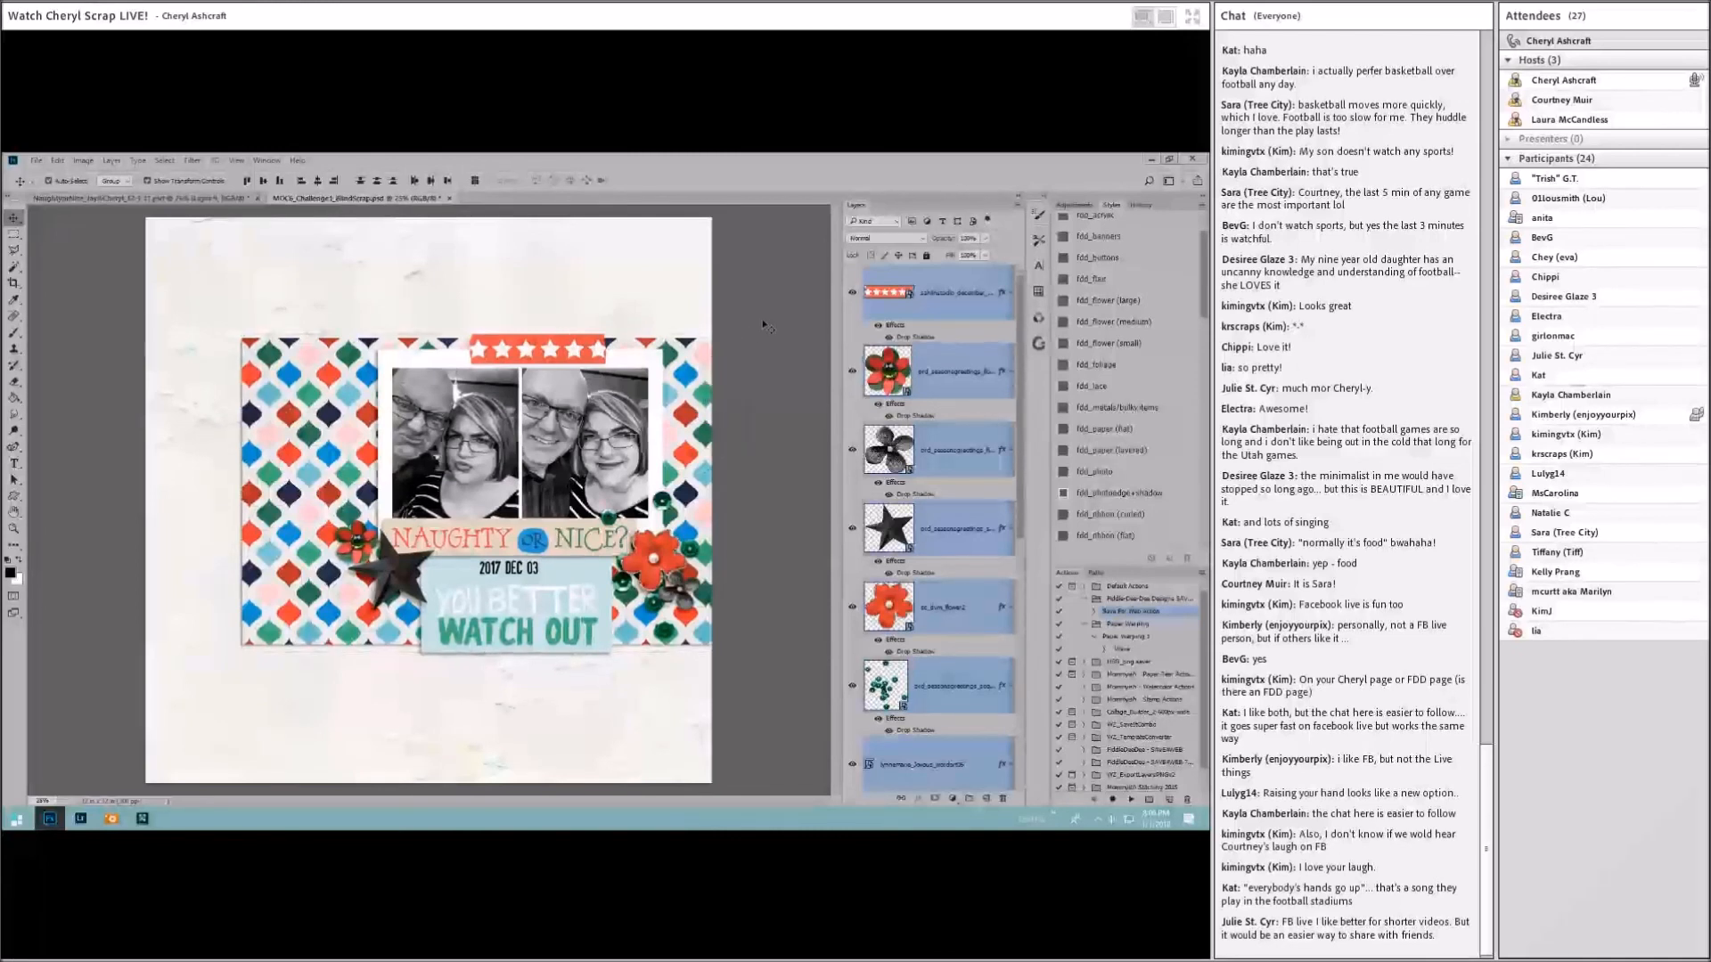
Step: Step back through the cluster's move and enlargement, and step forward again to compare both sizes
click(57, 161)
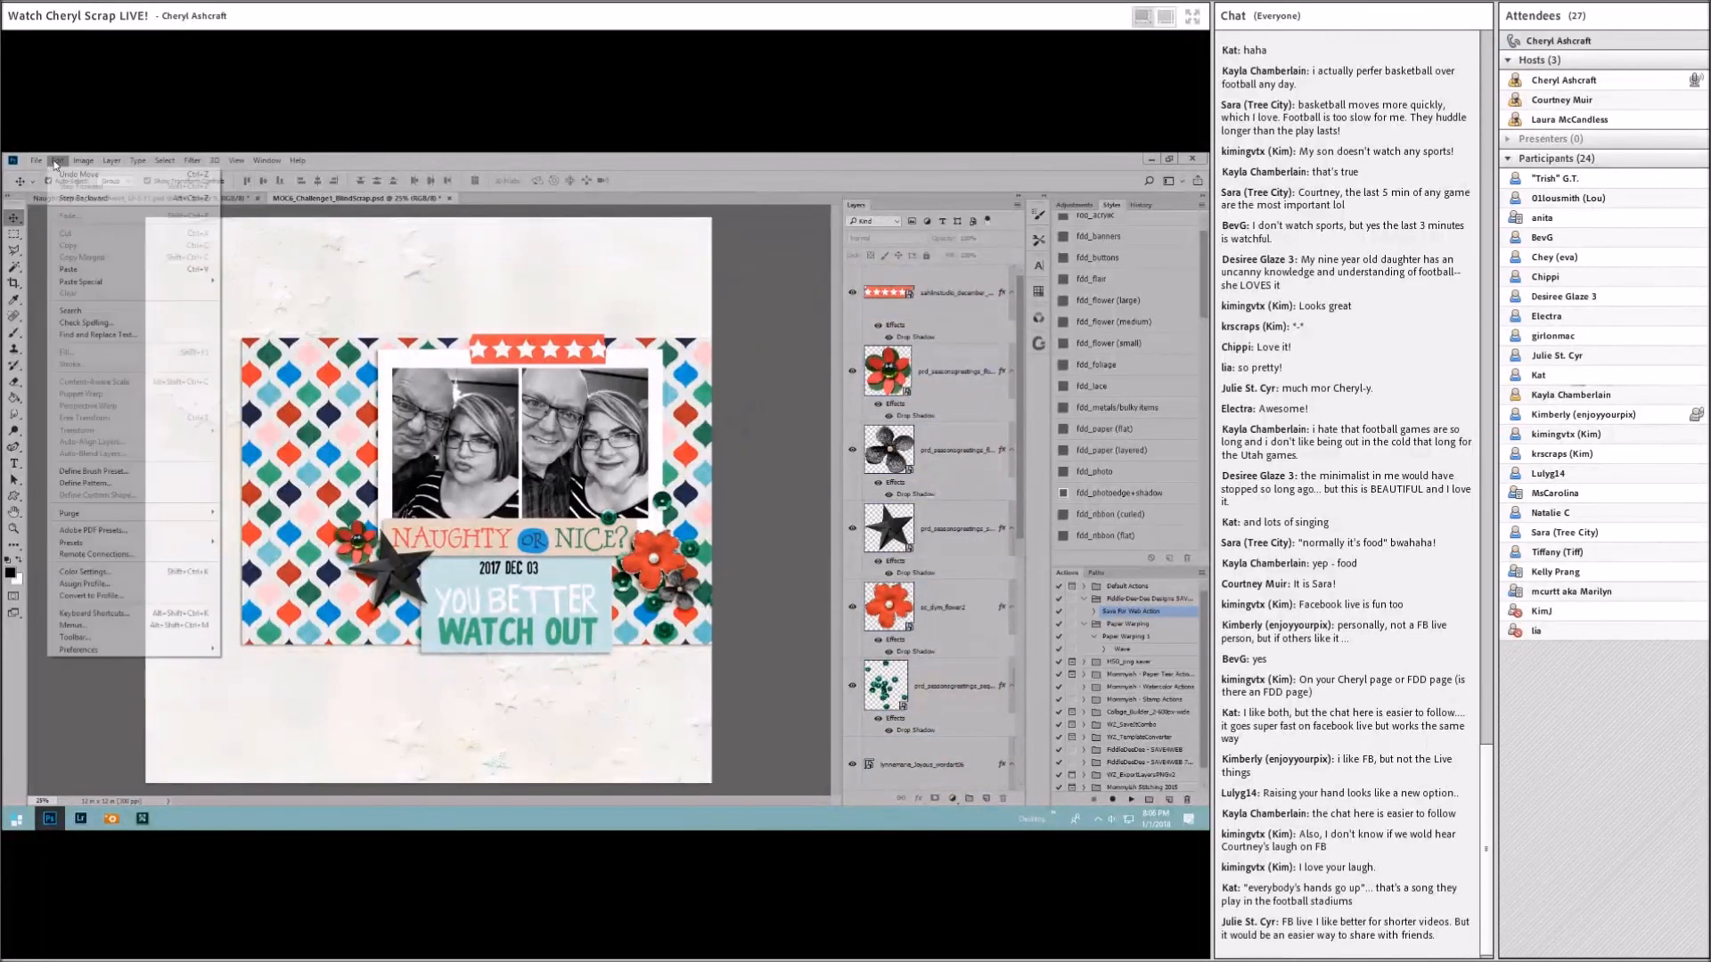
click(70, 200)
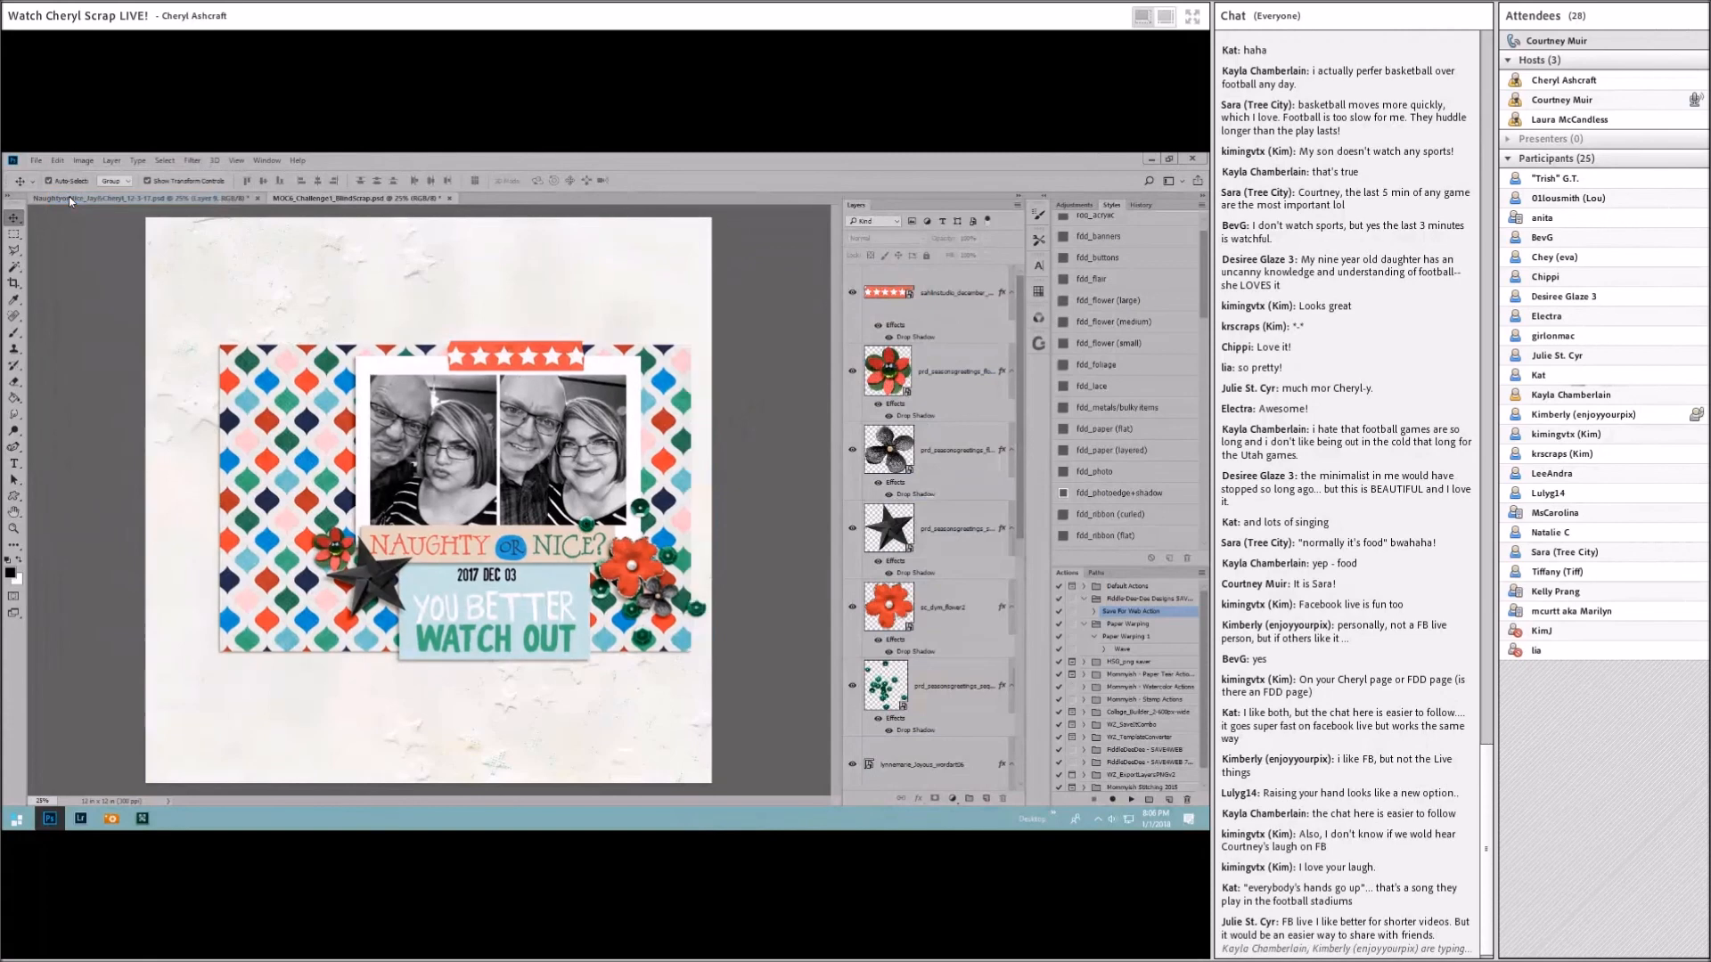
click(57, 161)
click(70, 199)
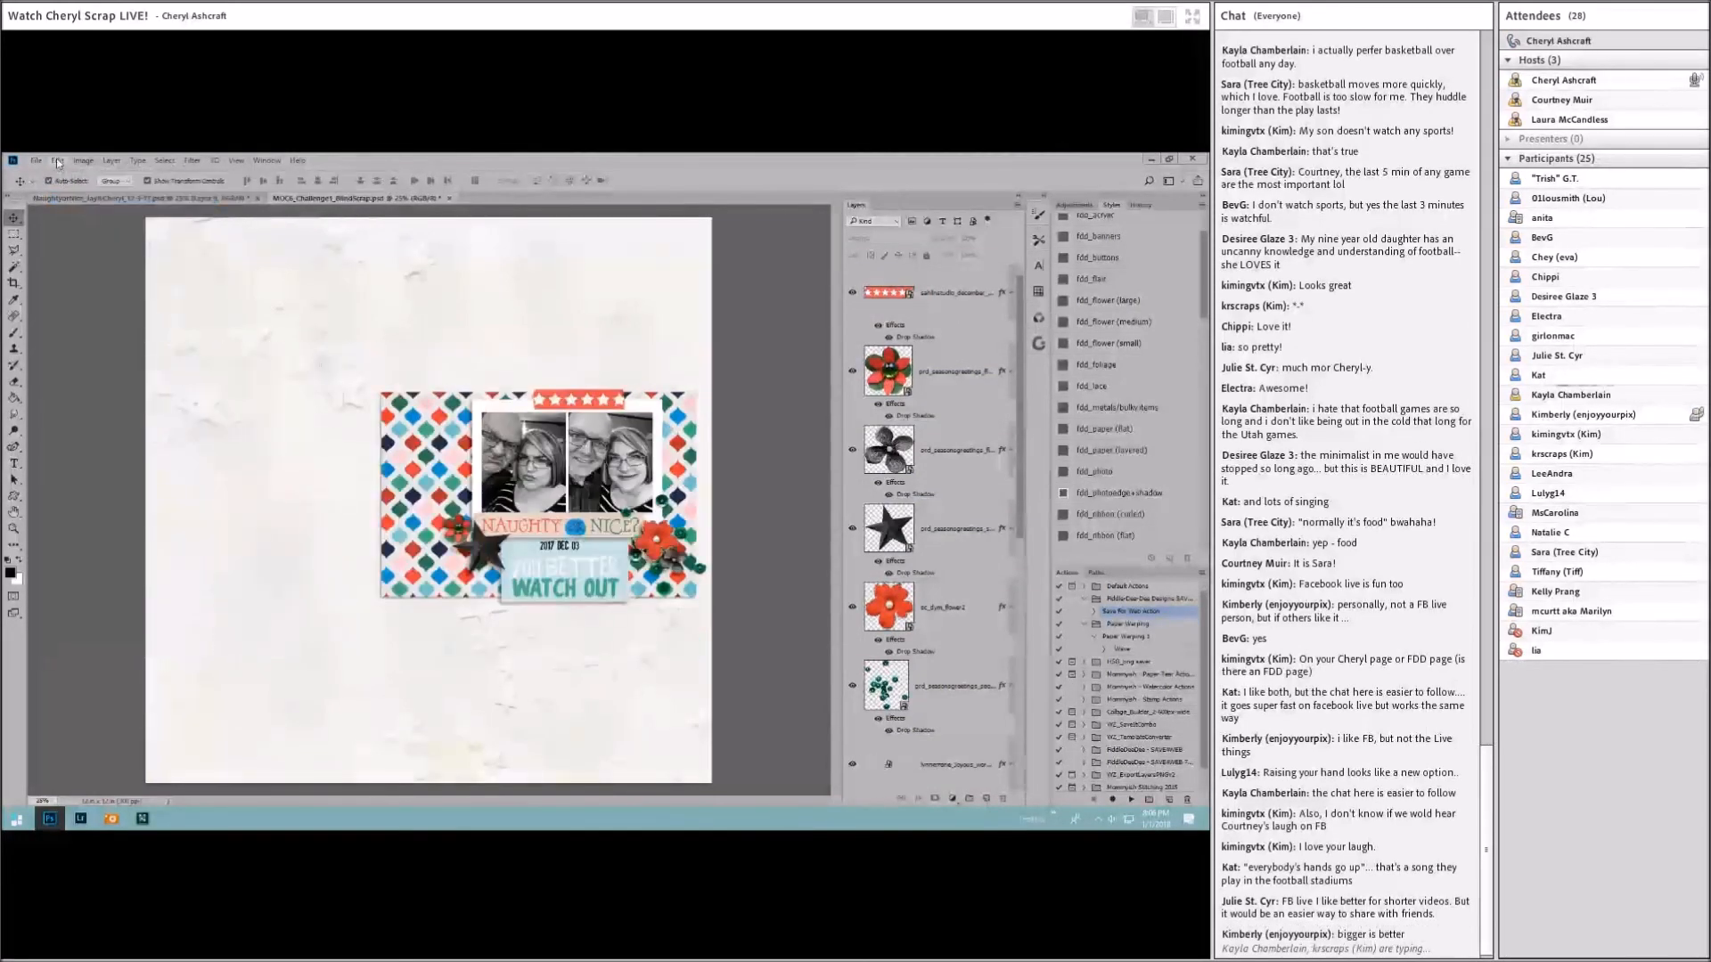
click(57, 161)
click(63, 175)
click(57, 161)
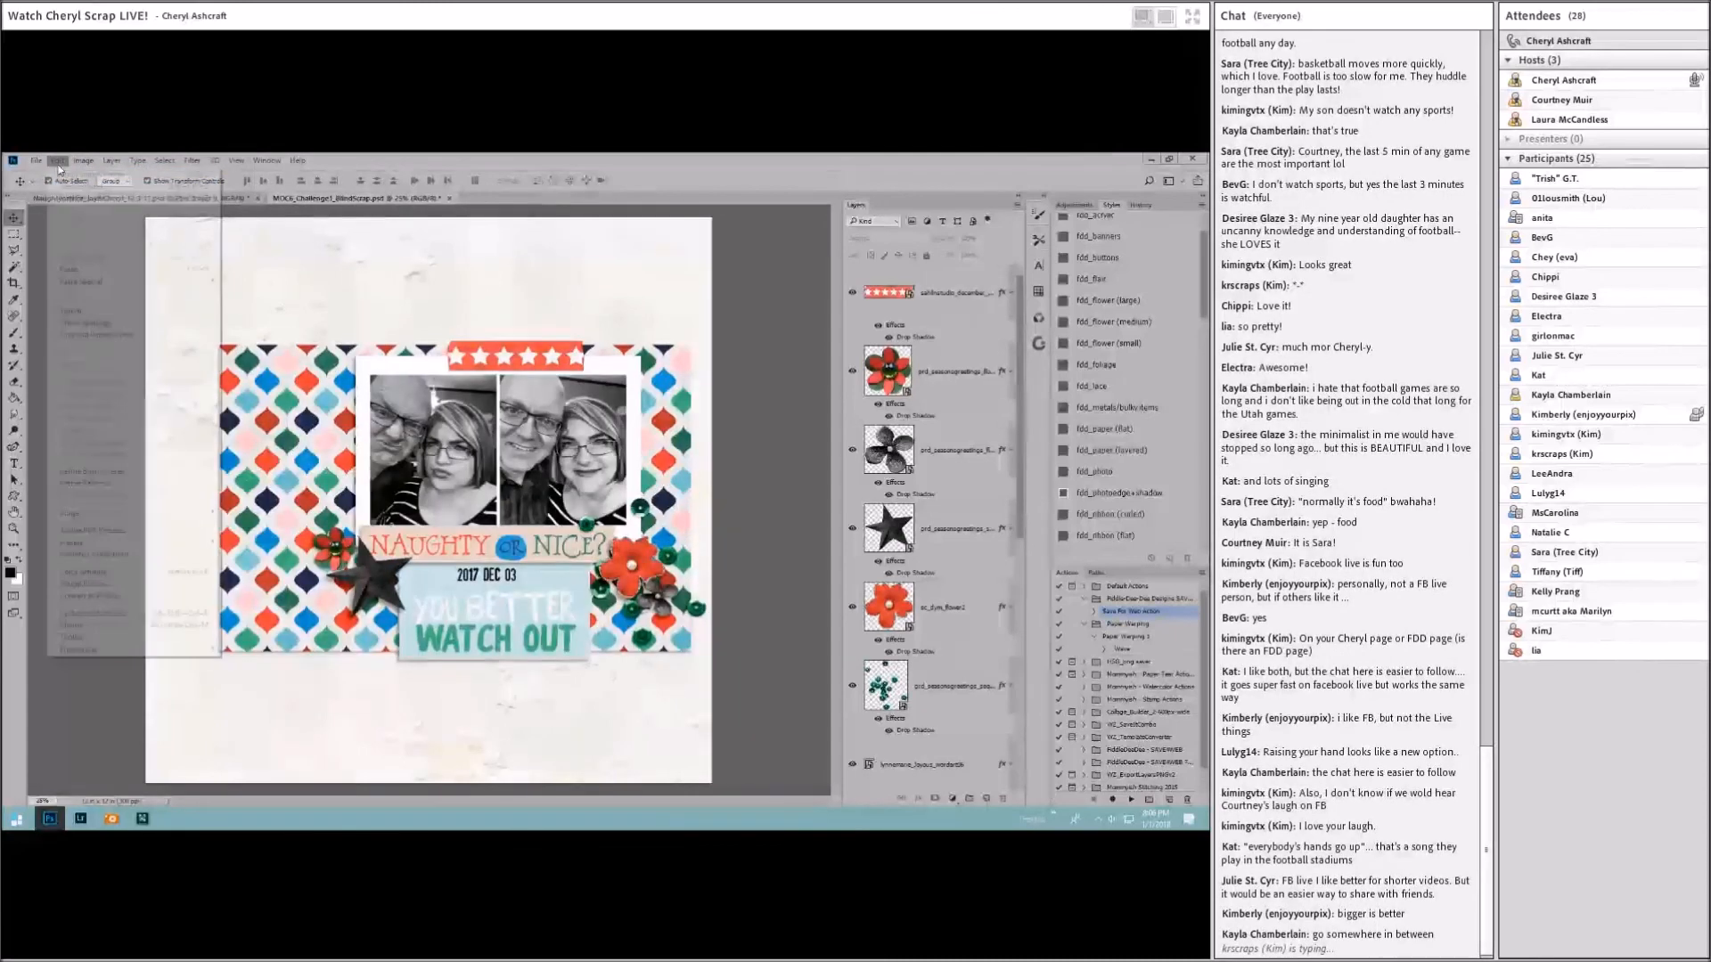
click(64, 199)
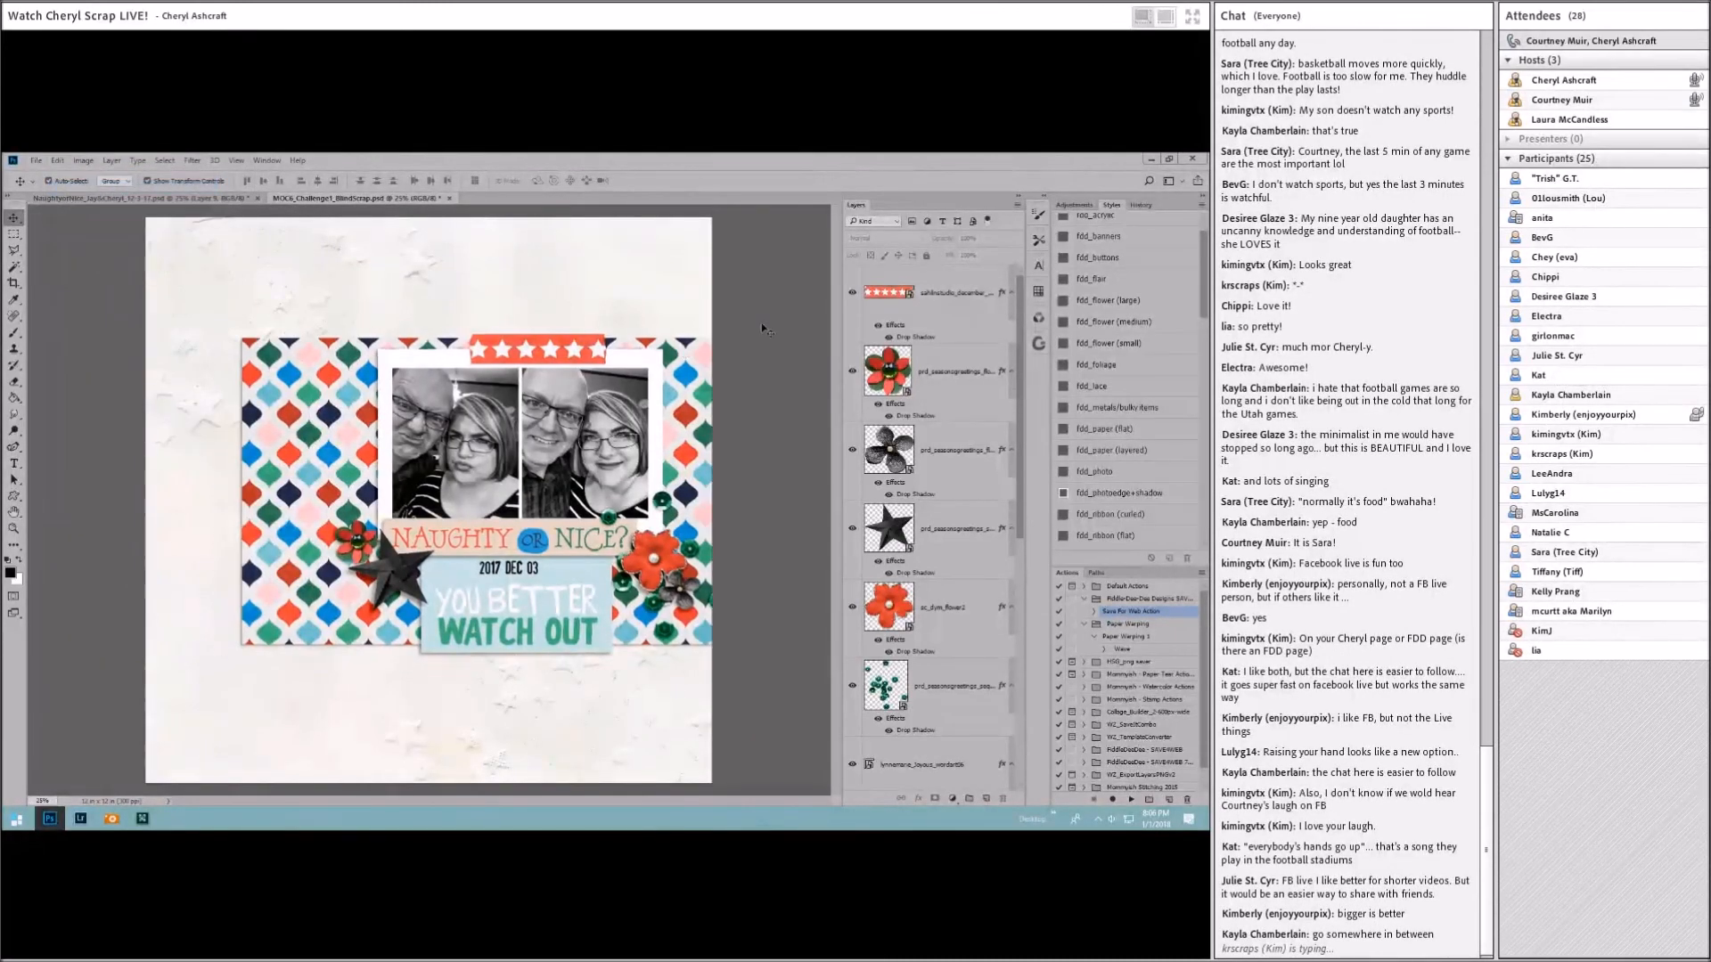
Step: Save the blind scrap challenge draft, and switch between it and the December layout to compare them, ending on the December layout
click(38, 161)
click(35, 273)
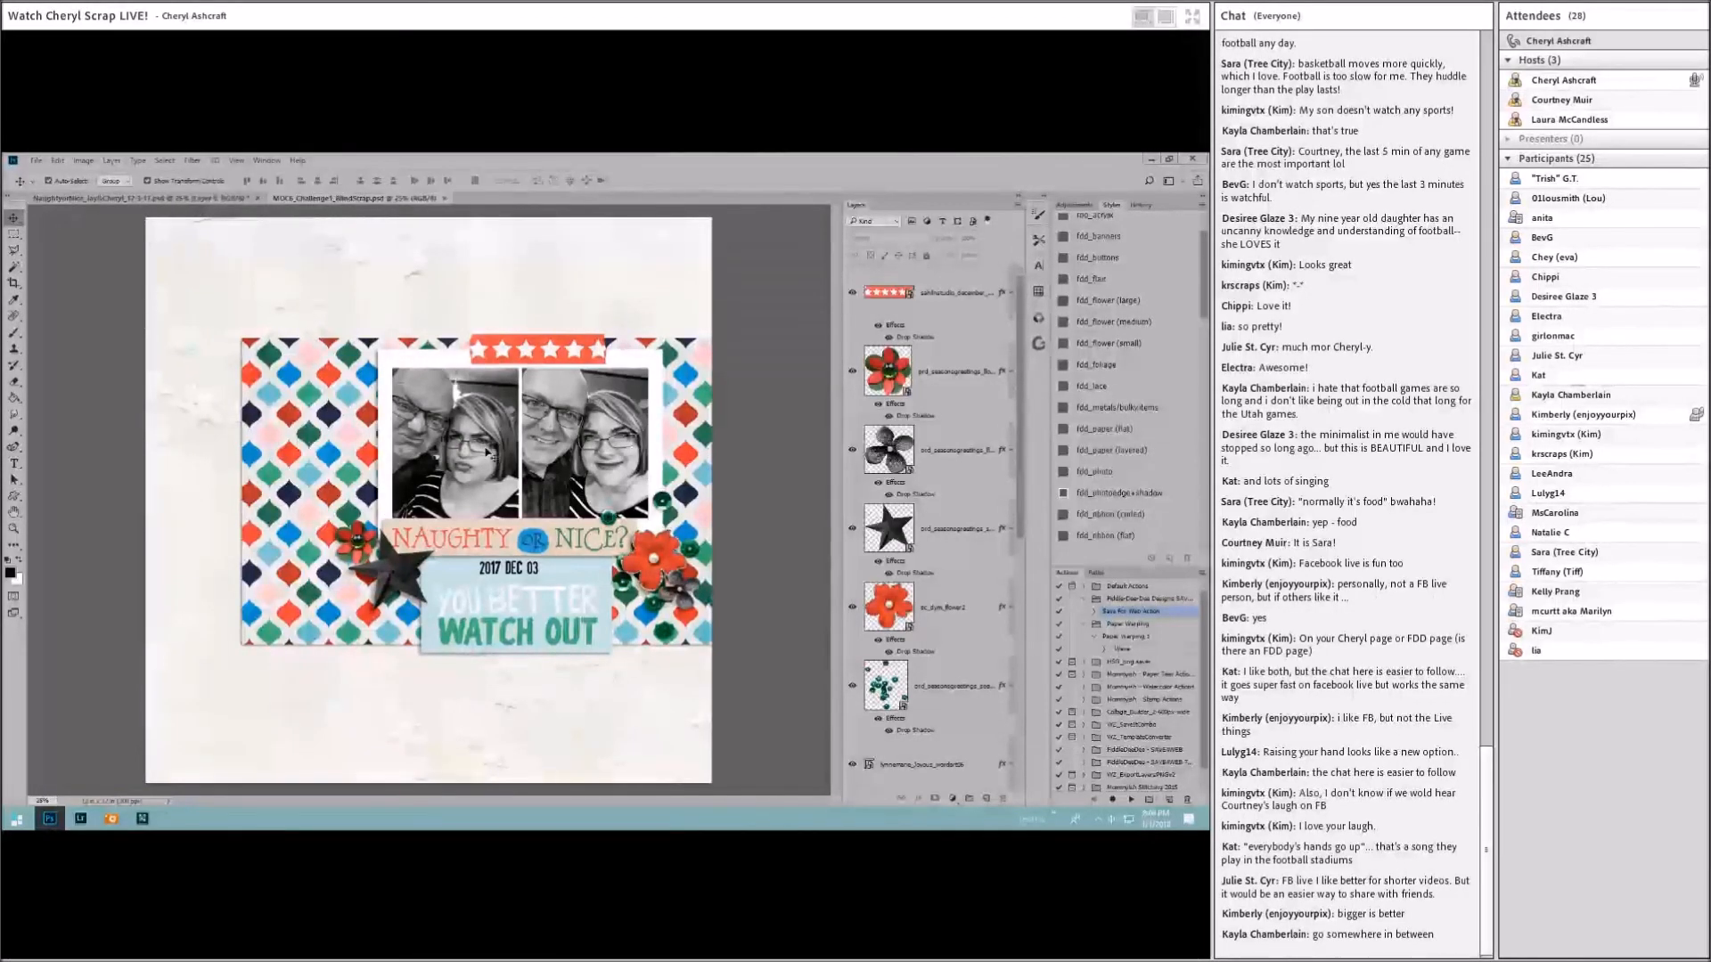
click(134, 200)
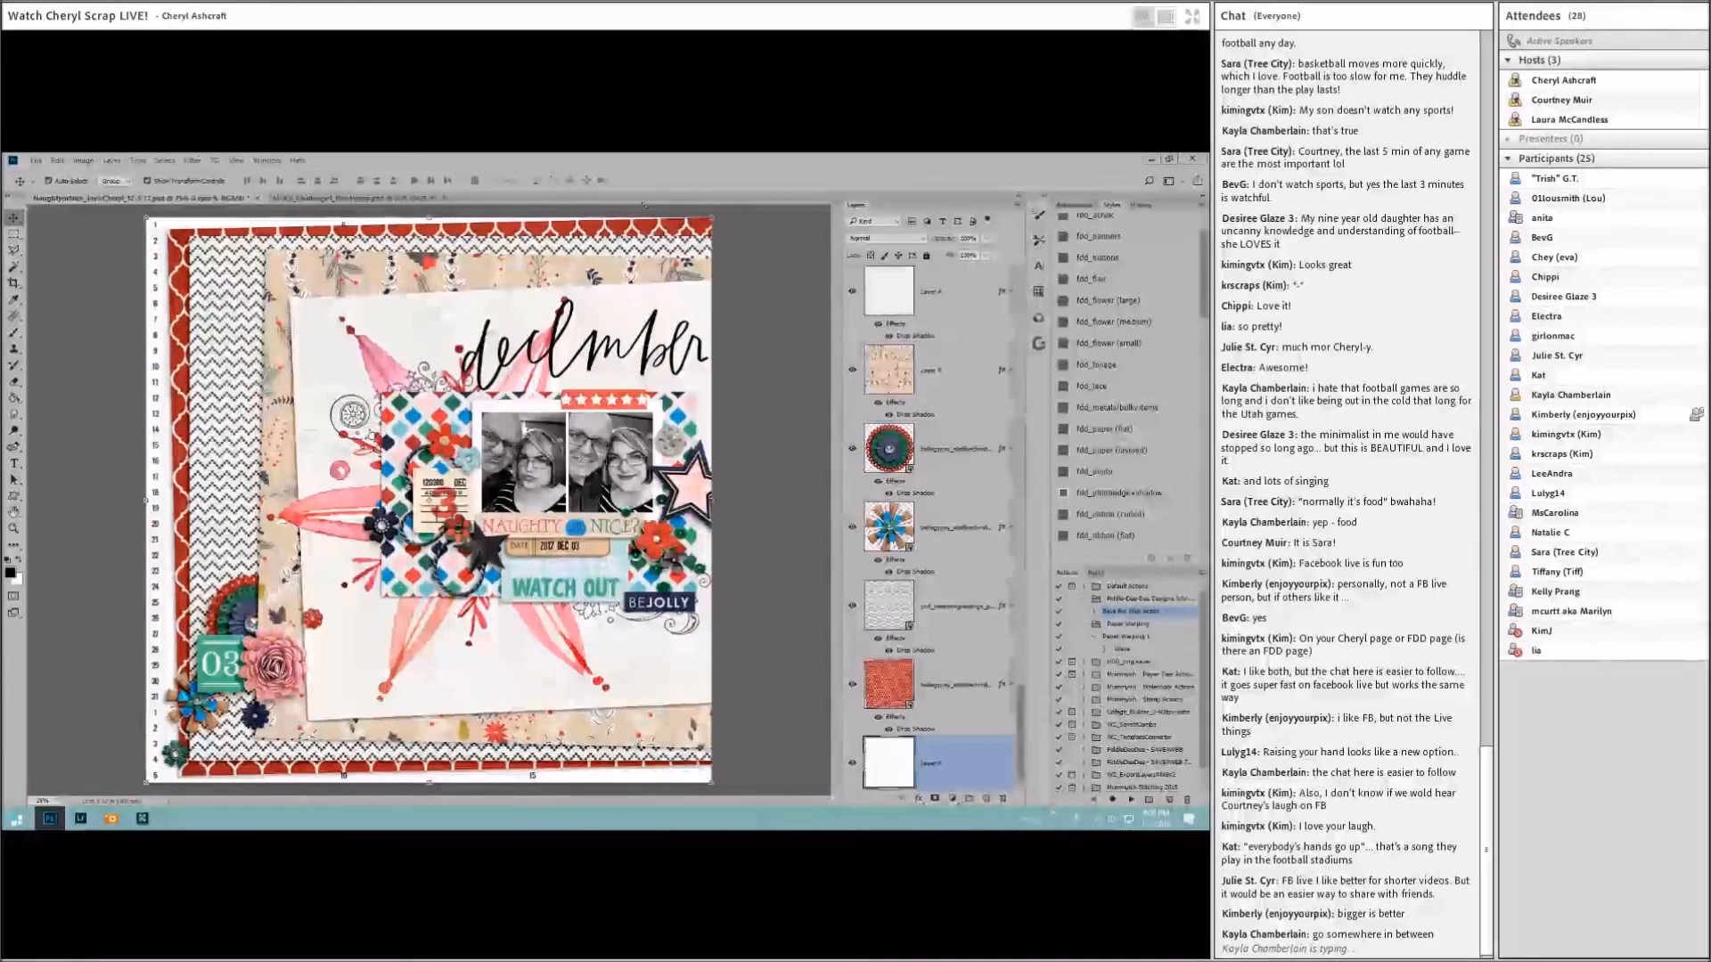
click(294, 197)
click(207, 201)
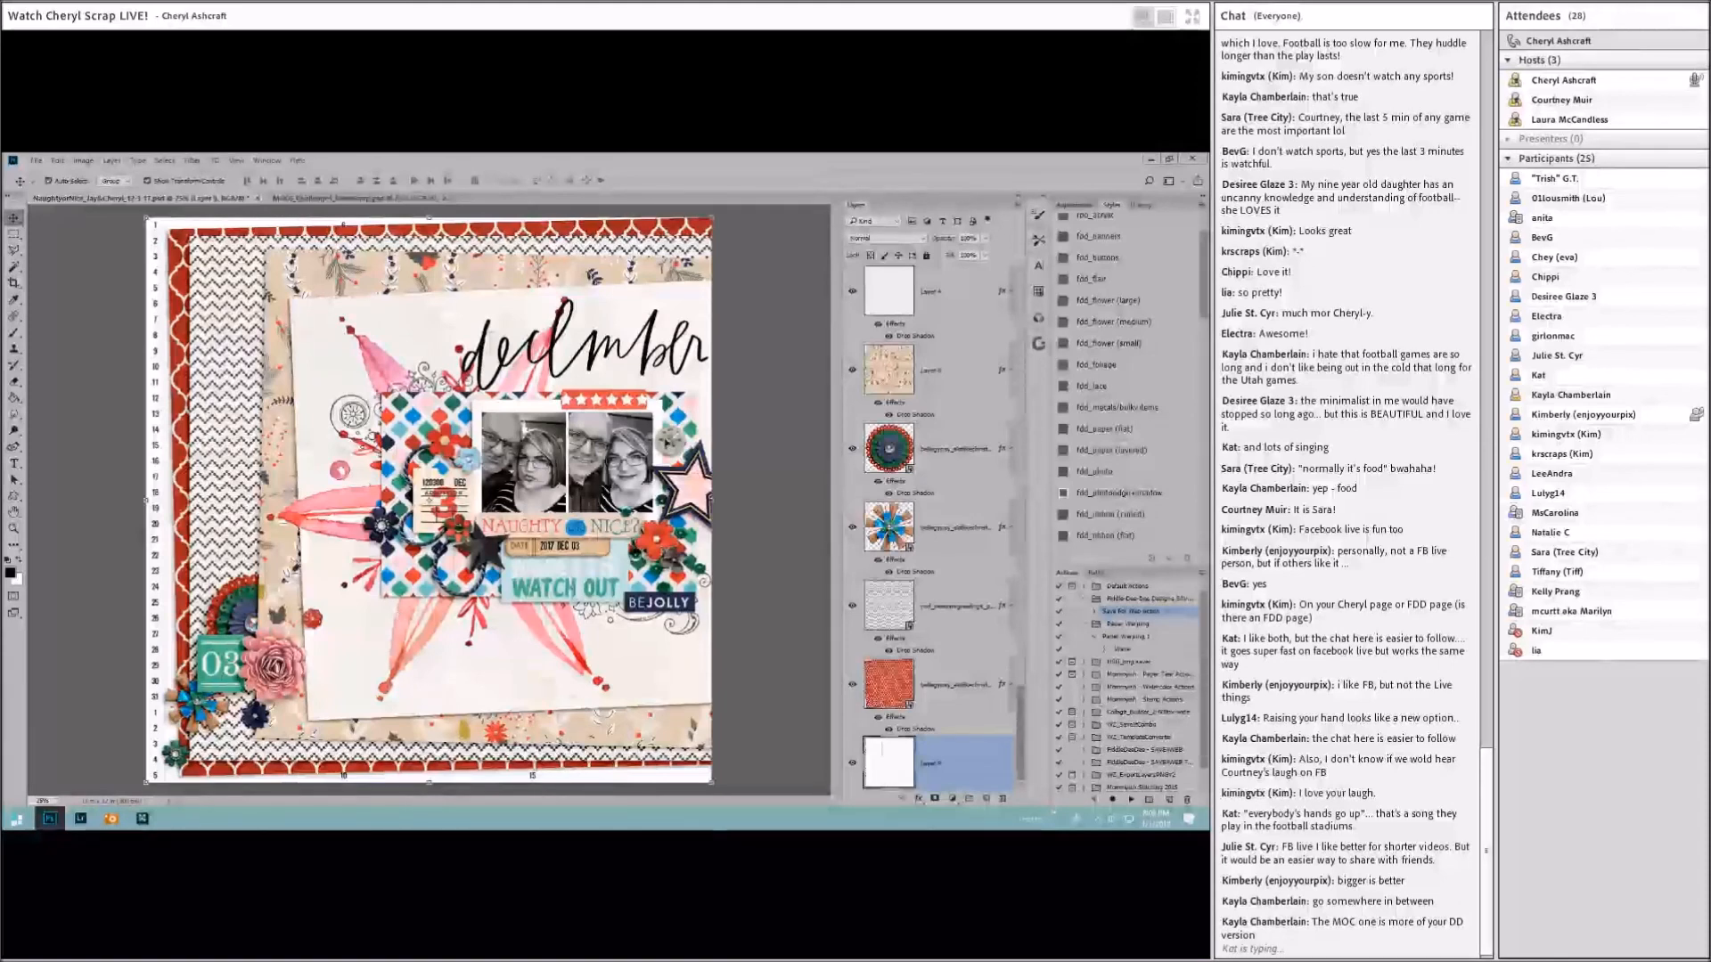
Step: Select both black-and-white photo layers in the December layout's cluster and unlink them
click(526, 462)
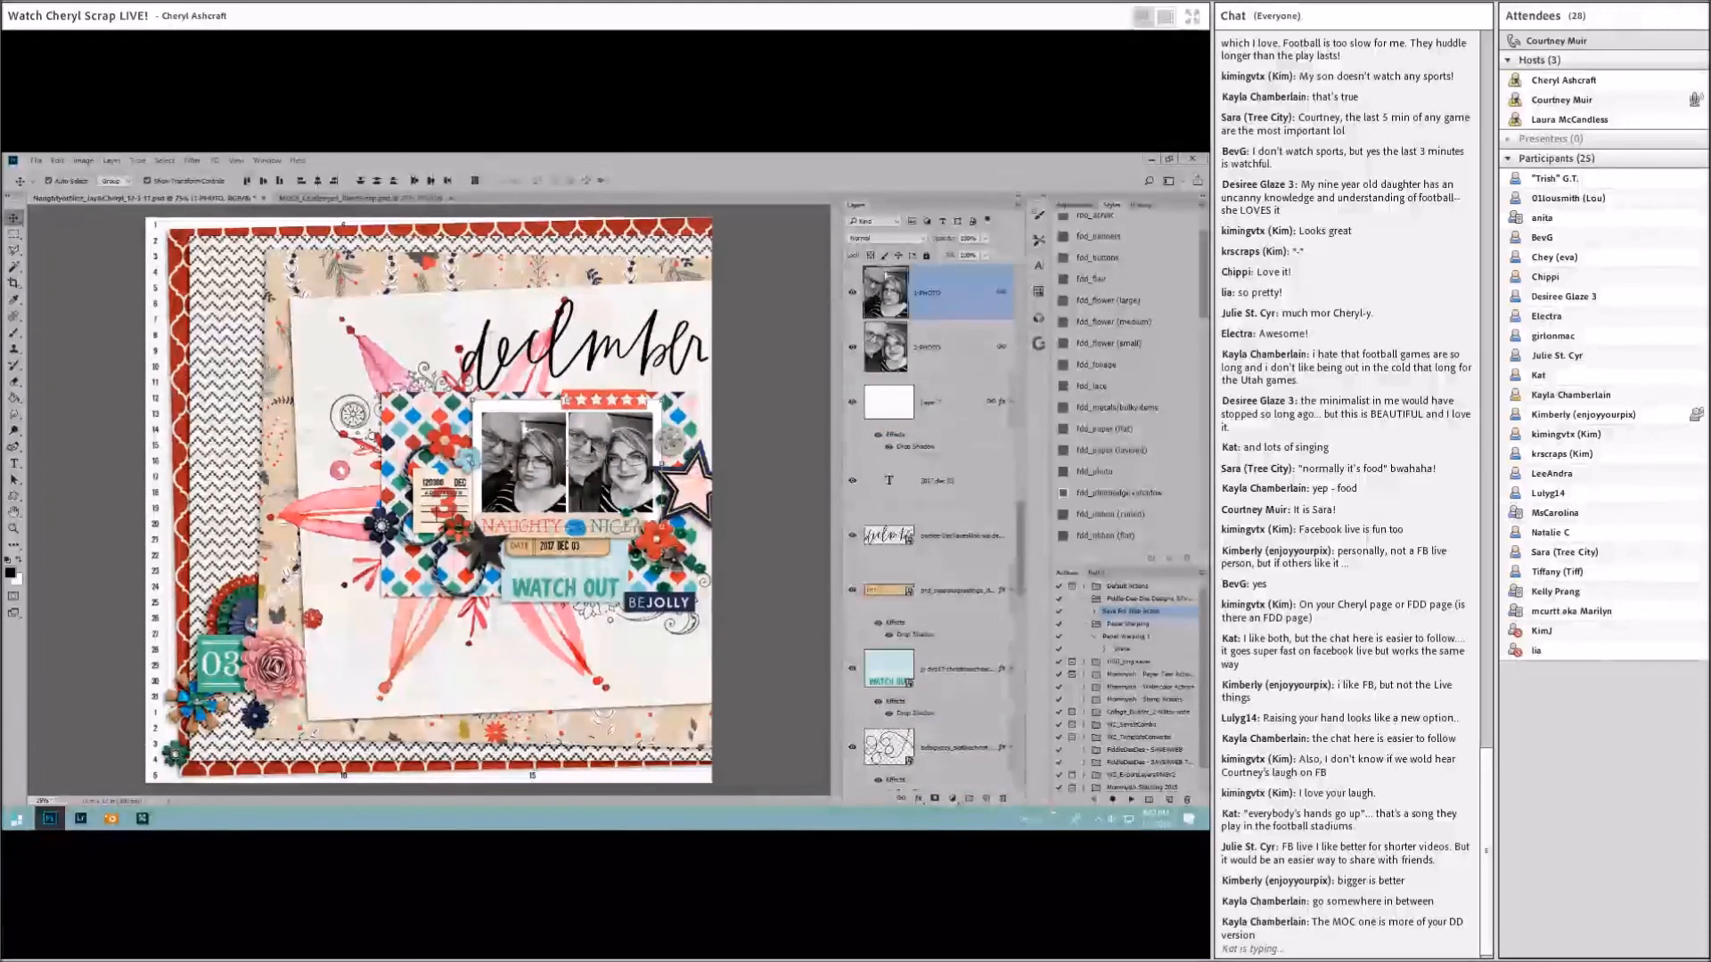
shift+click(968, 344)
right_click(971, 346)
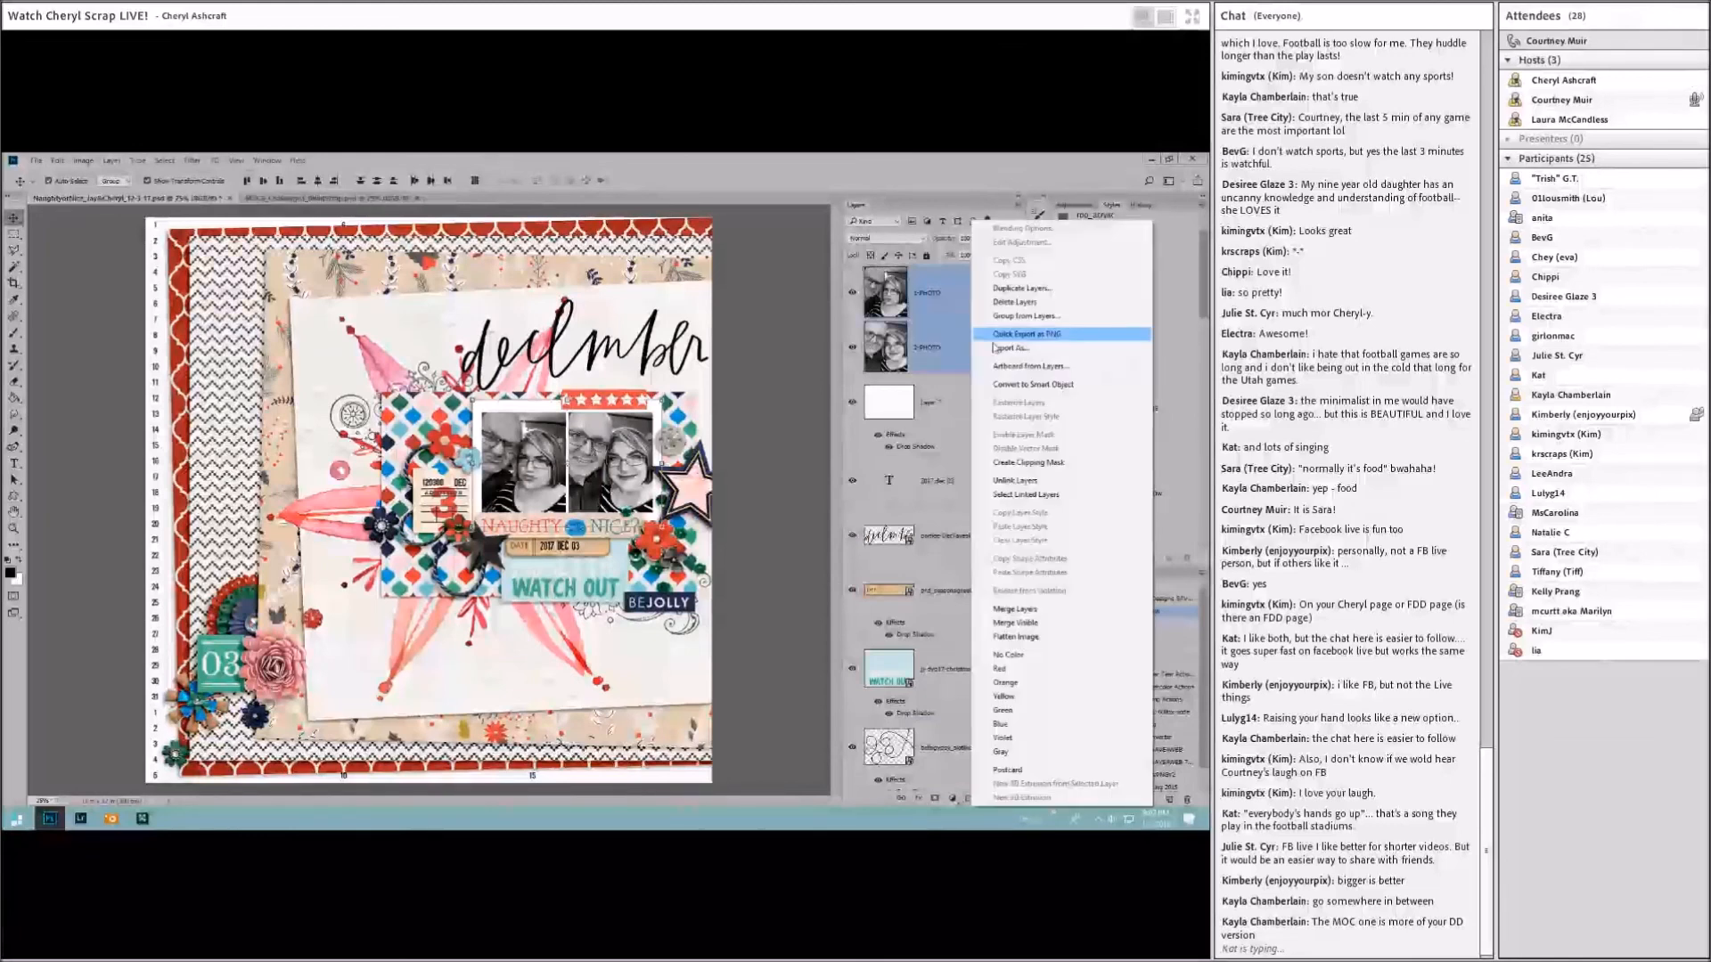
click(1018, 481)
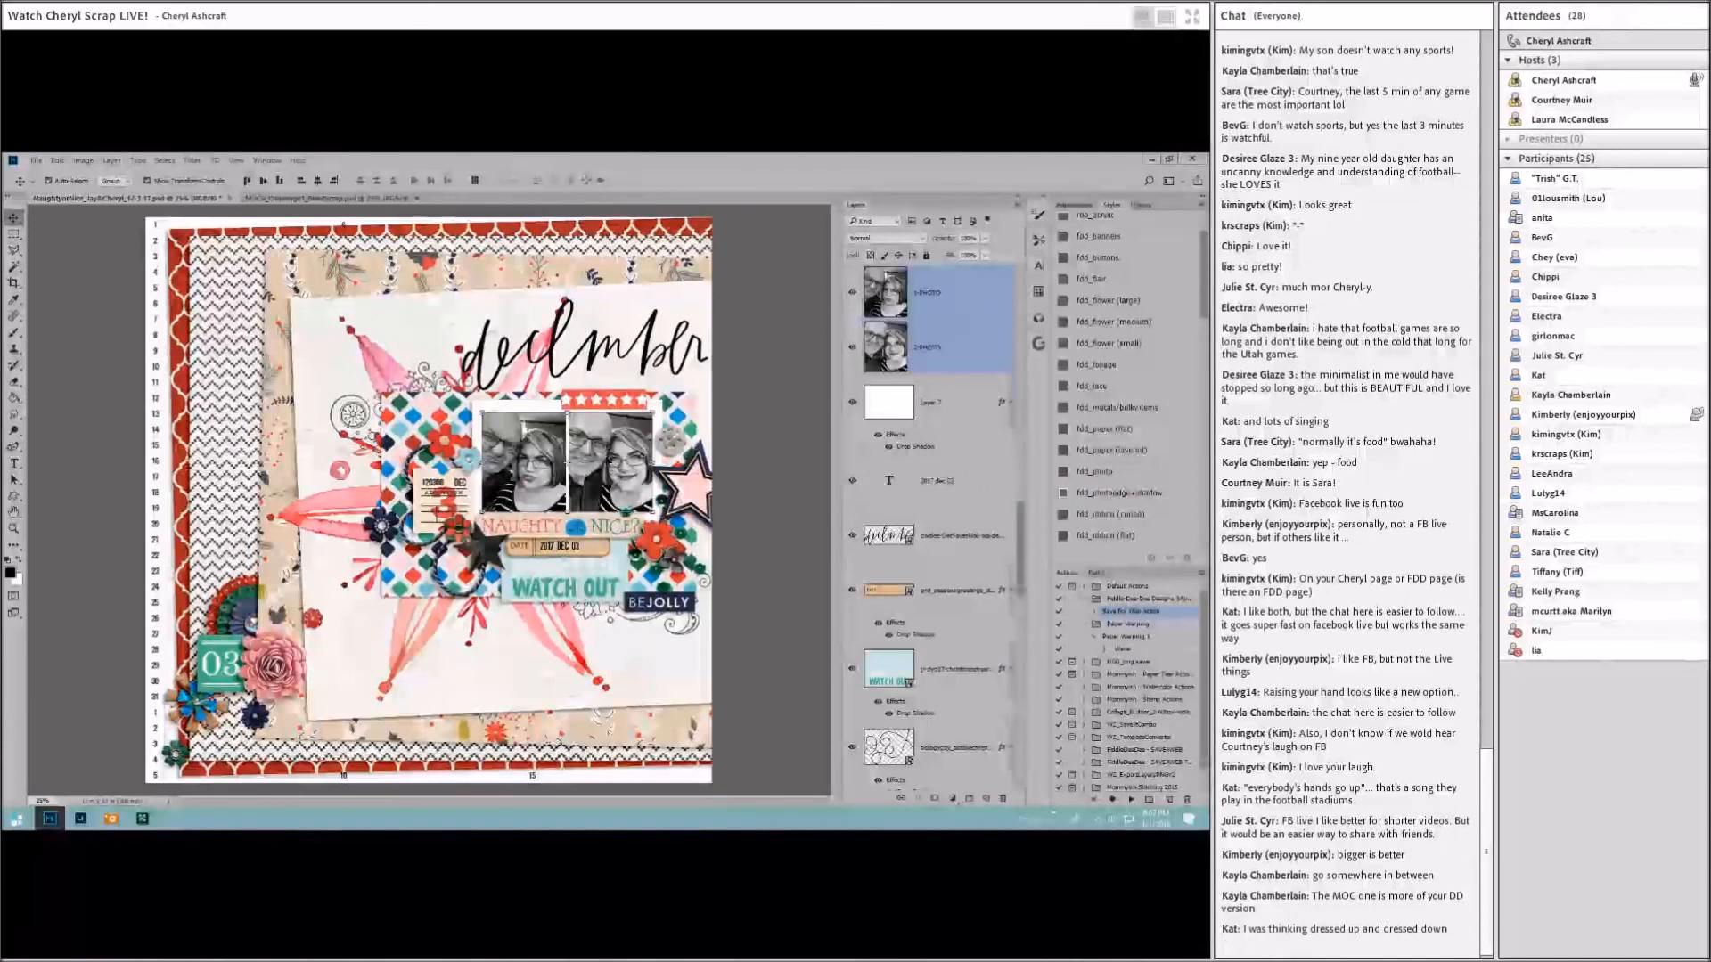
Step: Duplicate the two photos toward the layout's left side with the fdd_photo style and enlarge the copies
alt+drag(607, 459, 332, 467)
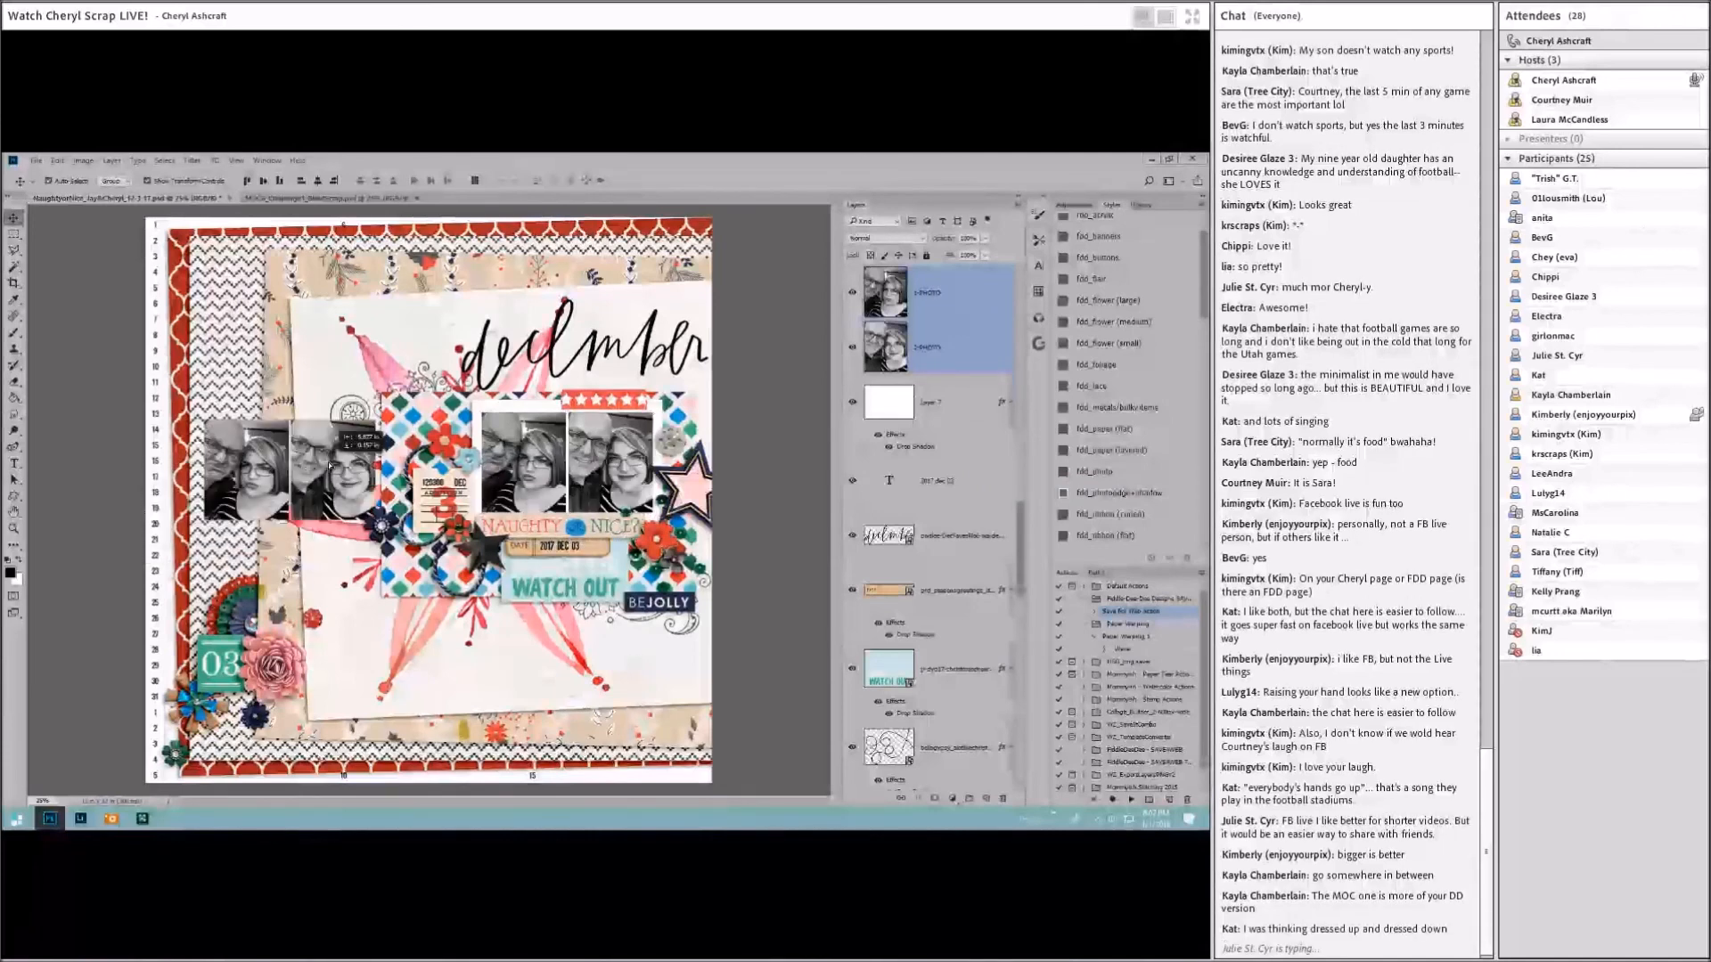
click(1107, 471)
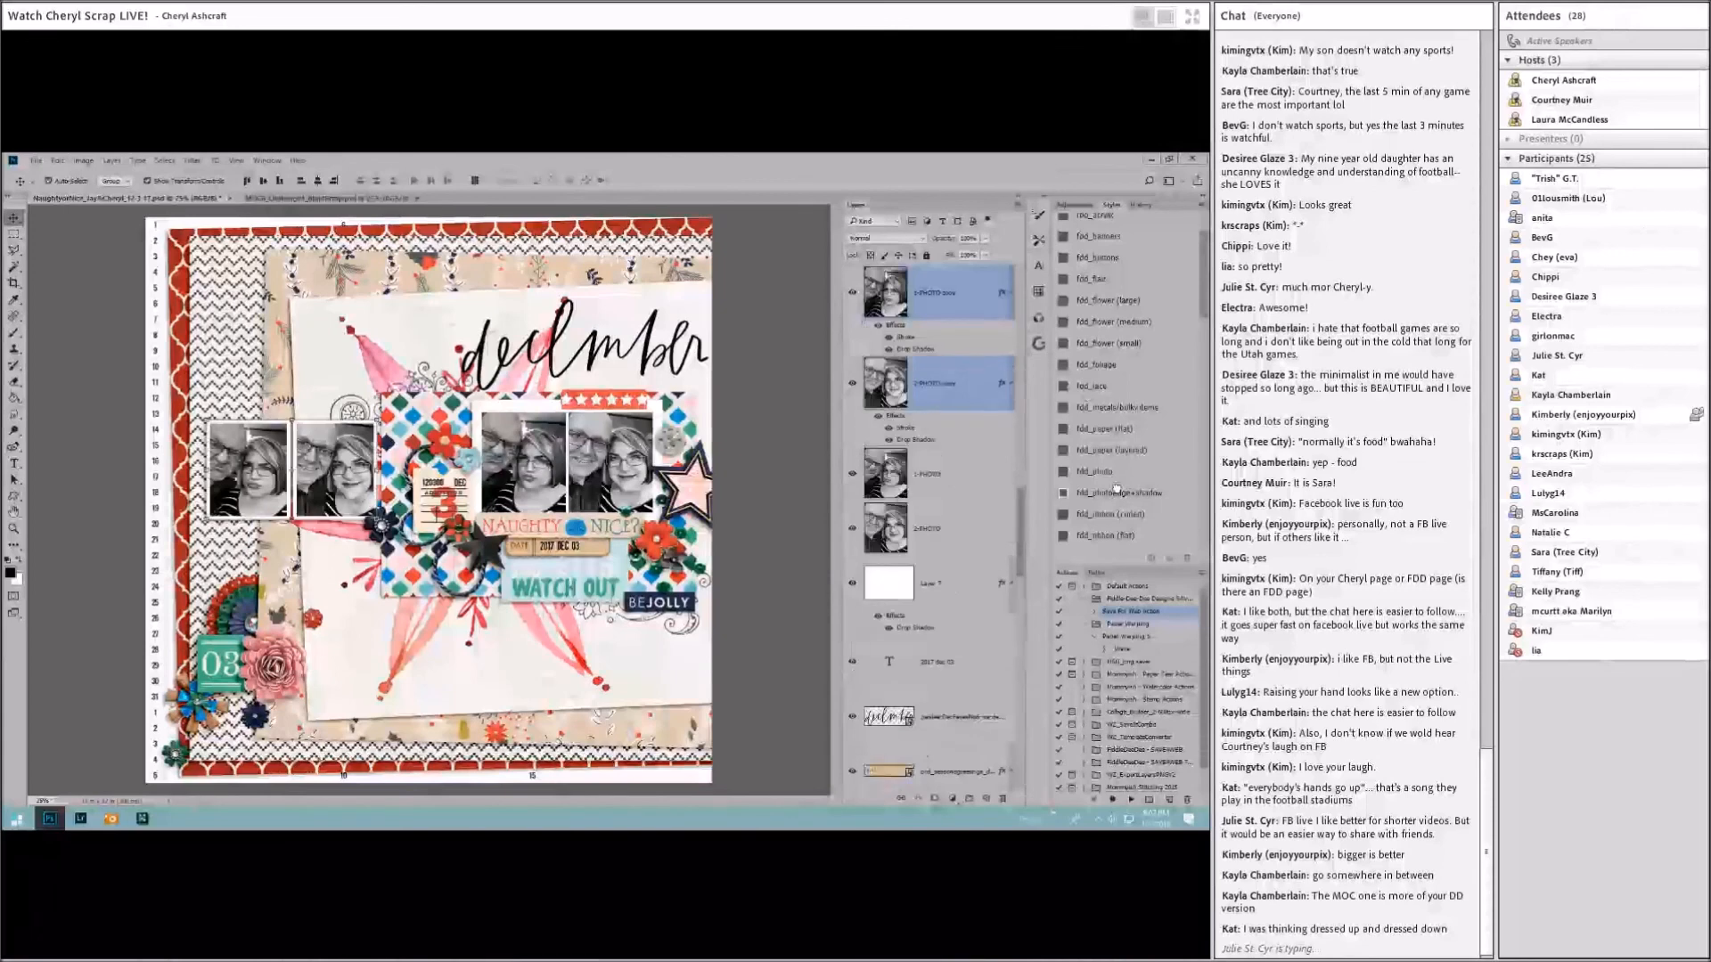
drag(376, 421, 421, 392)
click(541, 180)
key(ctrl+t)
key(Return)
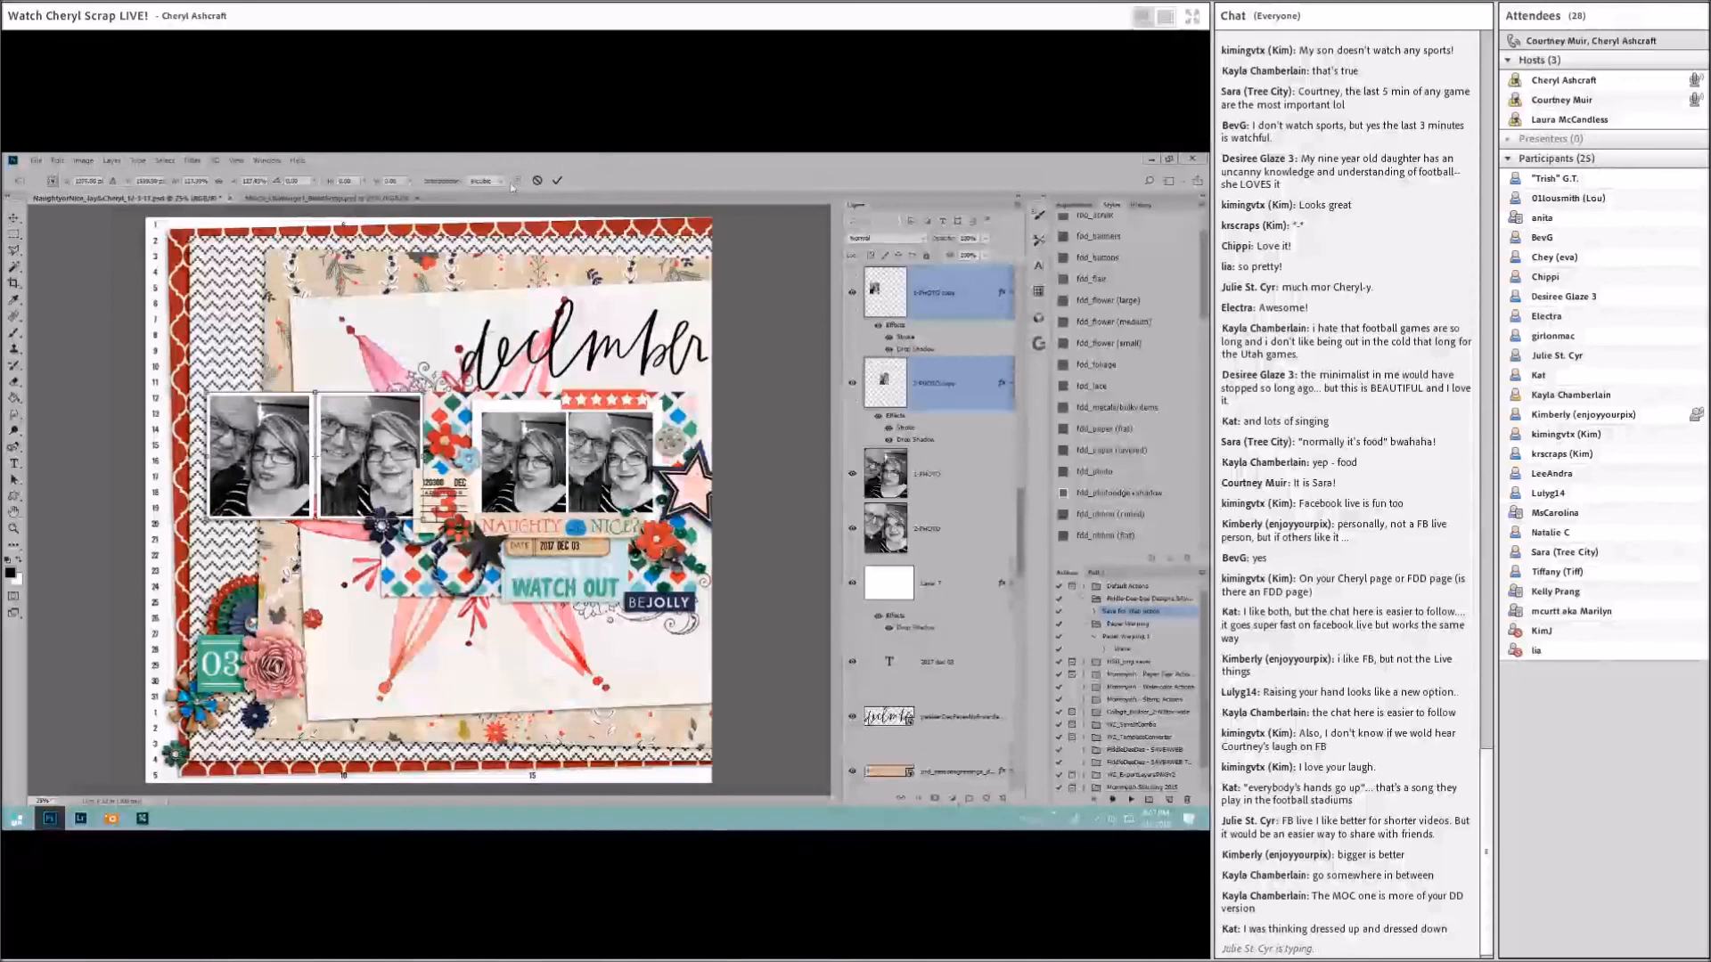
click(764, 297)
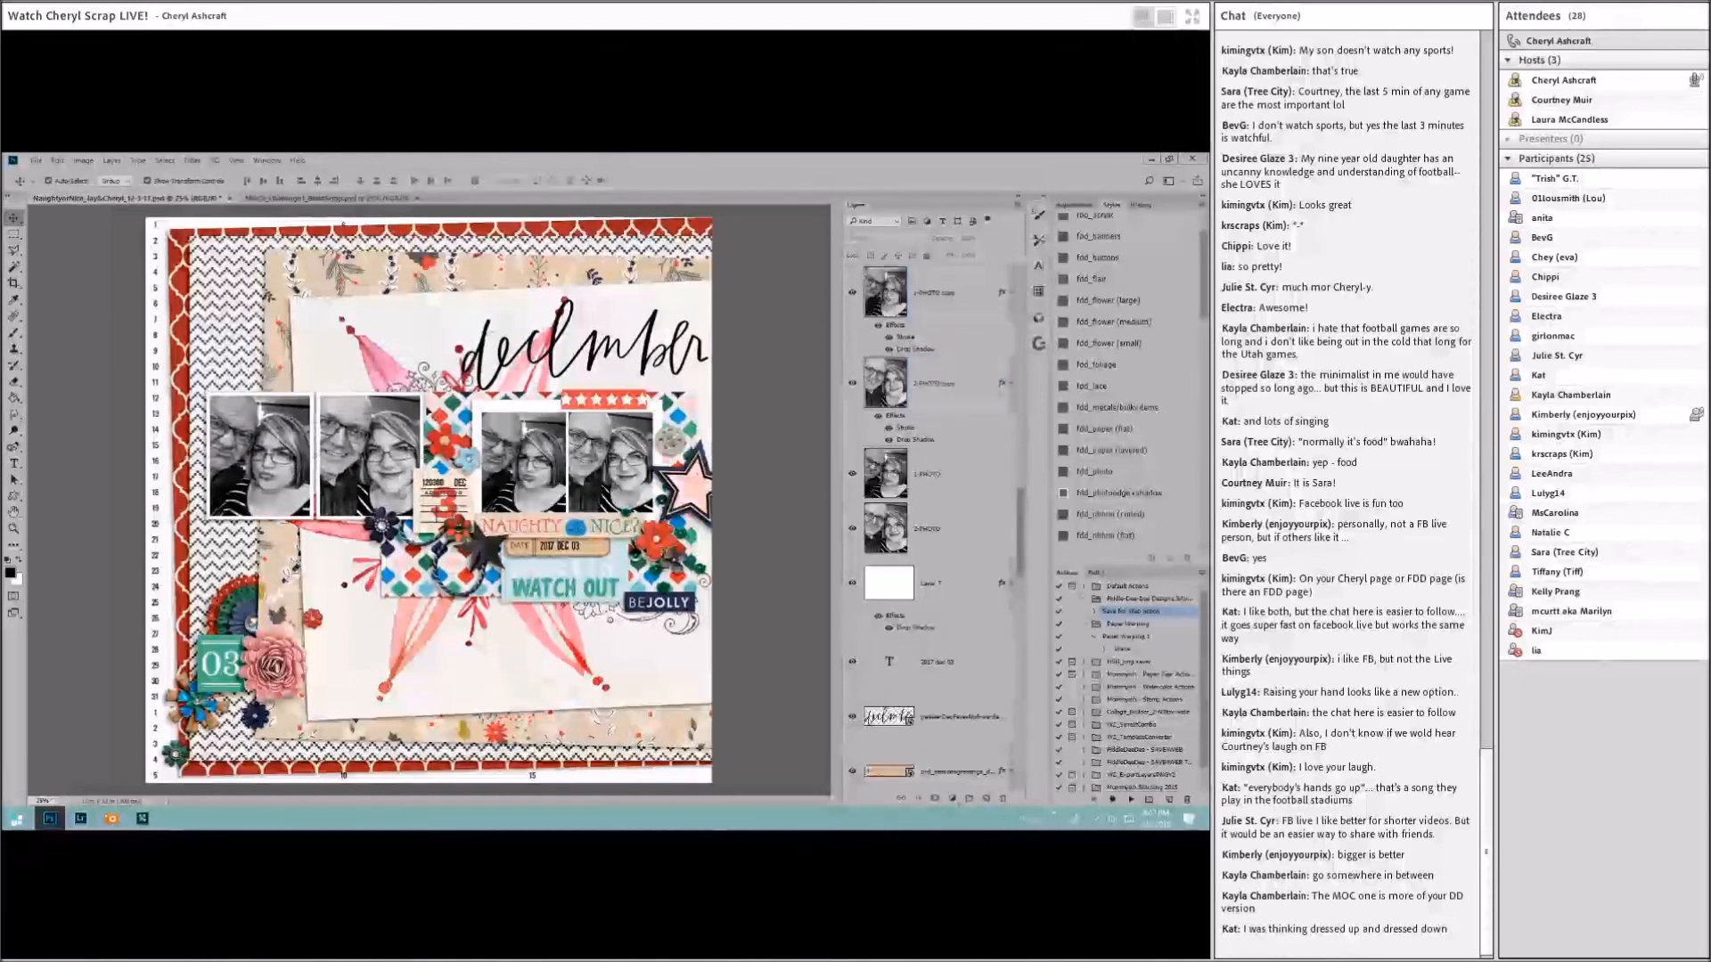
Step: Move both photo copy layers beneath the tan floral paper in the layer stack
click(945, 378)
shift+click(952, 301)
drag(951, 389, 950, 650)
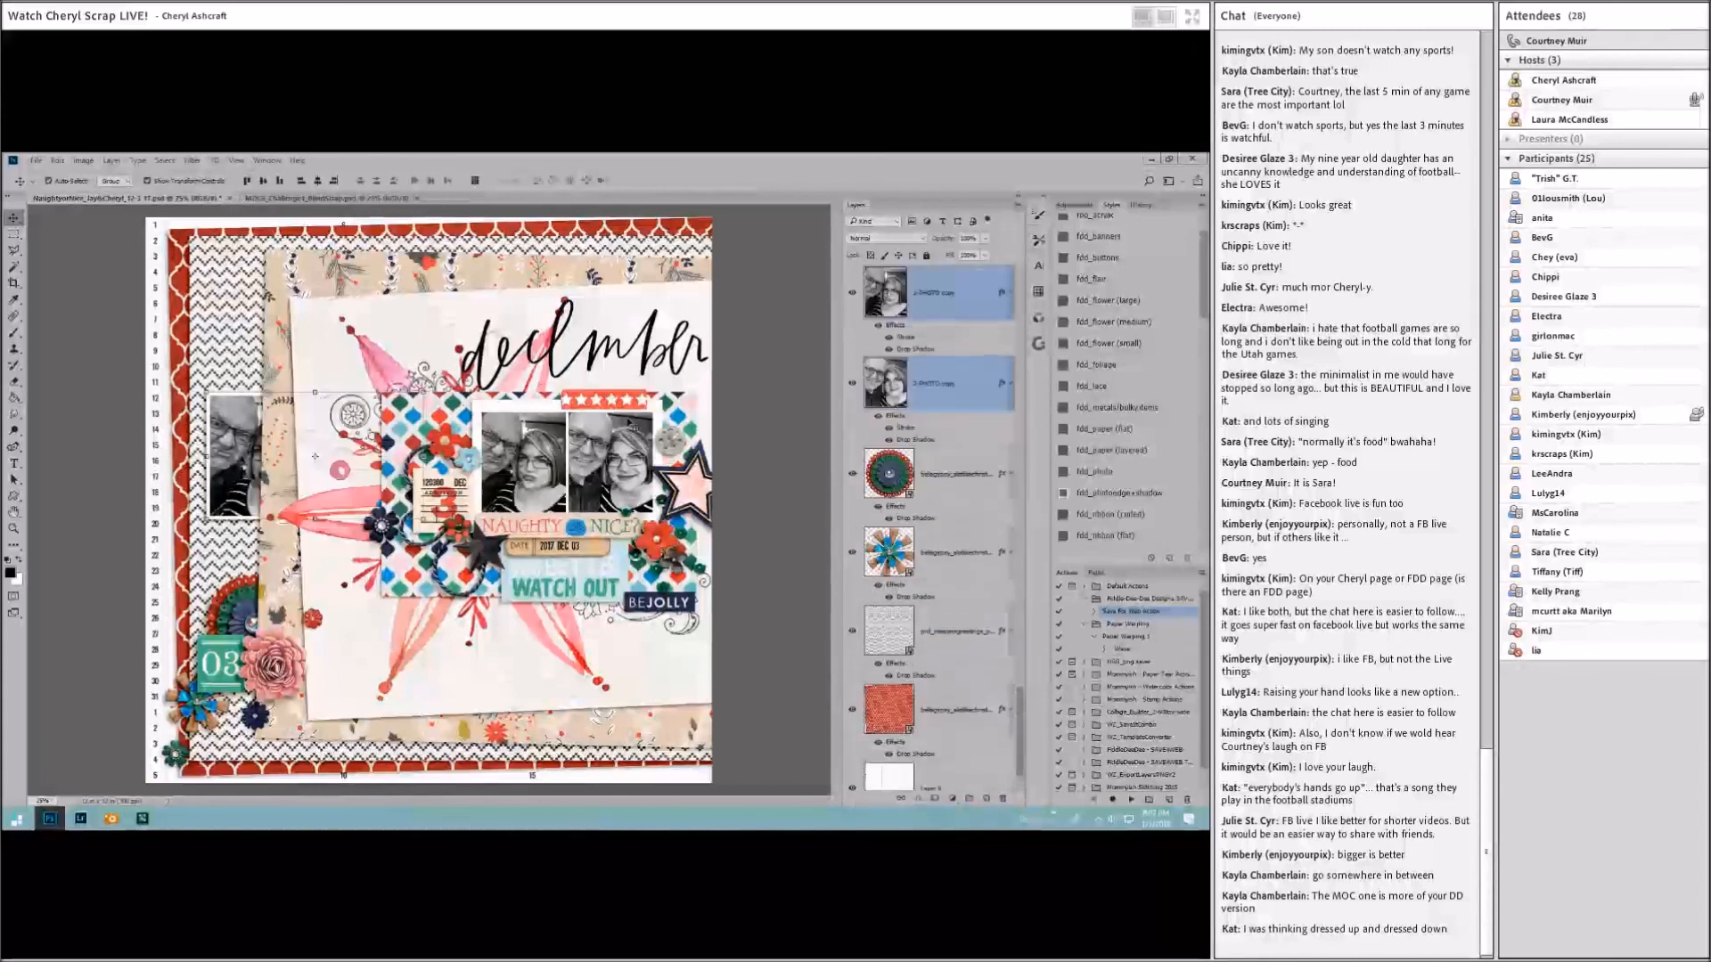
Step: Place one photo copy on the lower-left border, stack it beneath the blue flower layer and tilt it clockwise
drag(237, 444, 207, 513)
scroll(944, 686, down, 1)
drag(945, 686, 944, 581)
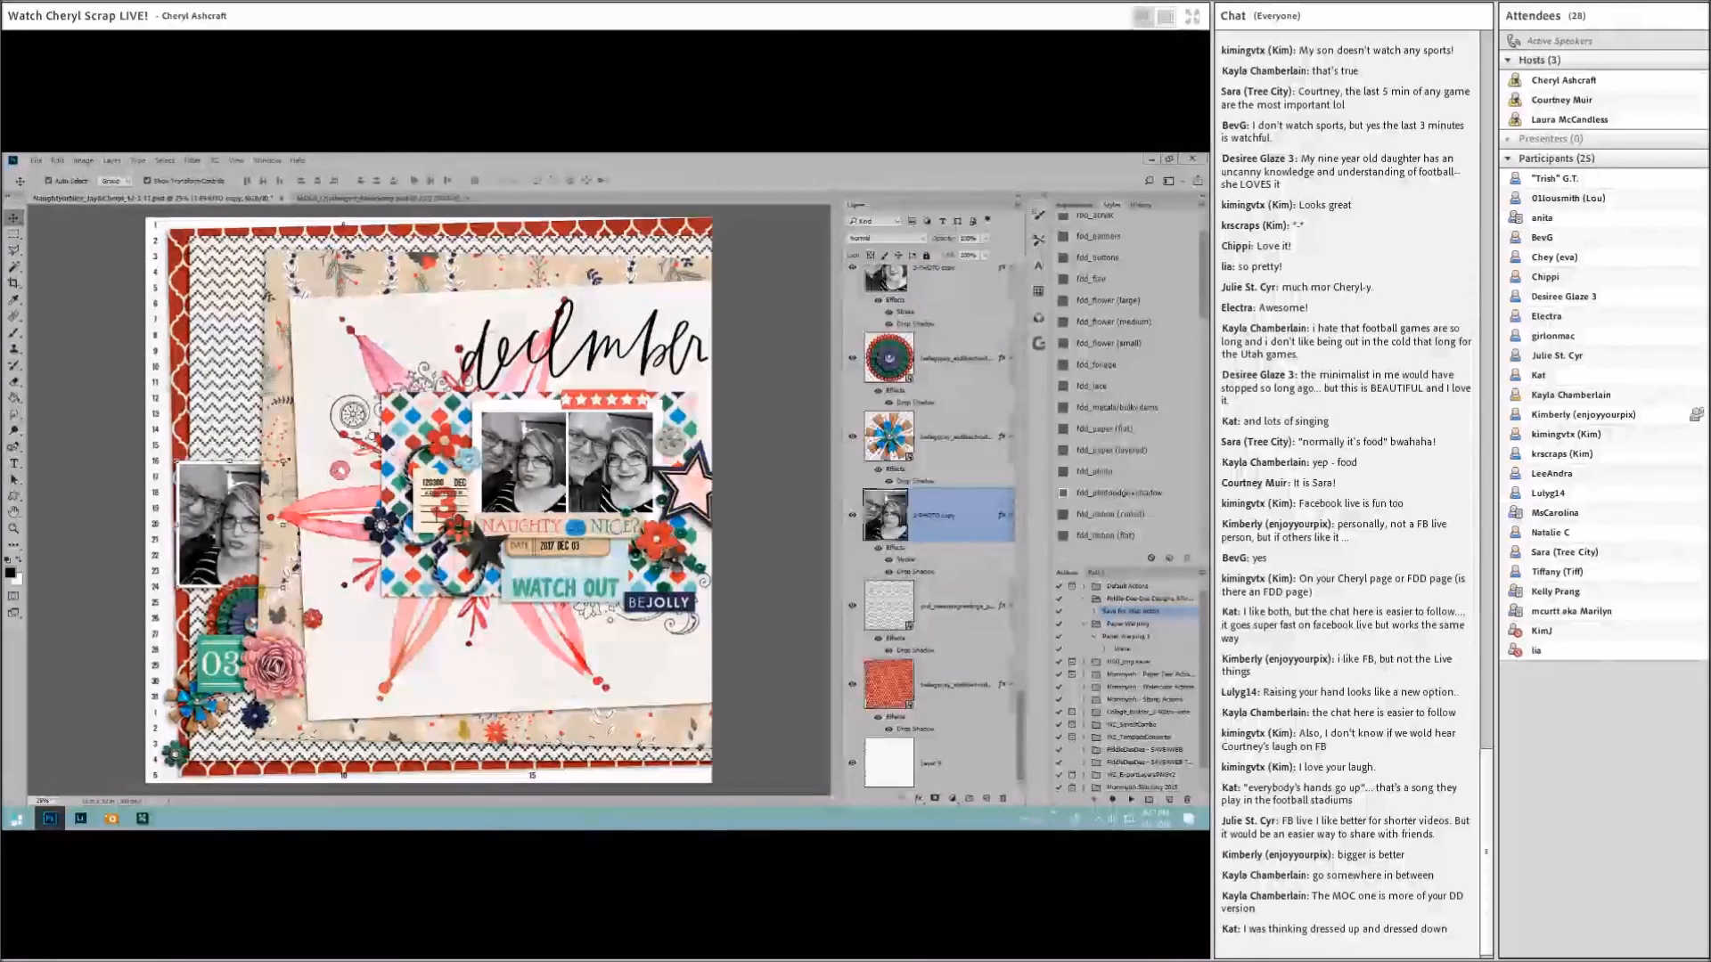
key(ctrl+t)
mouse_move(263, 519)
mouse_down()
mouse_move(236, 556)
mouse_move(232, 525)
mouse_up()
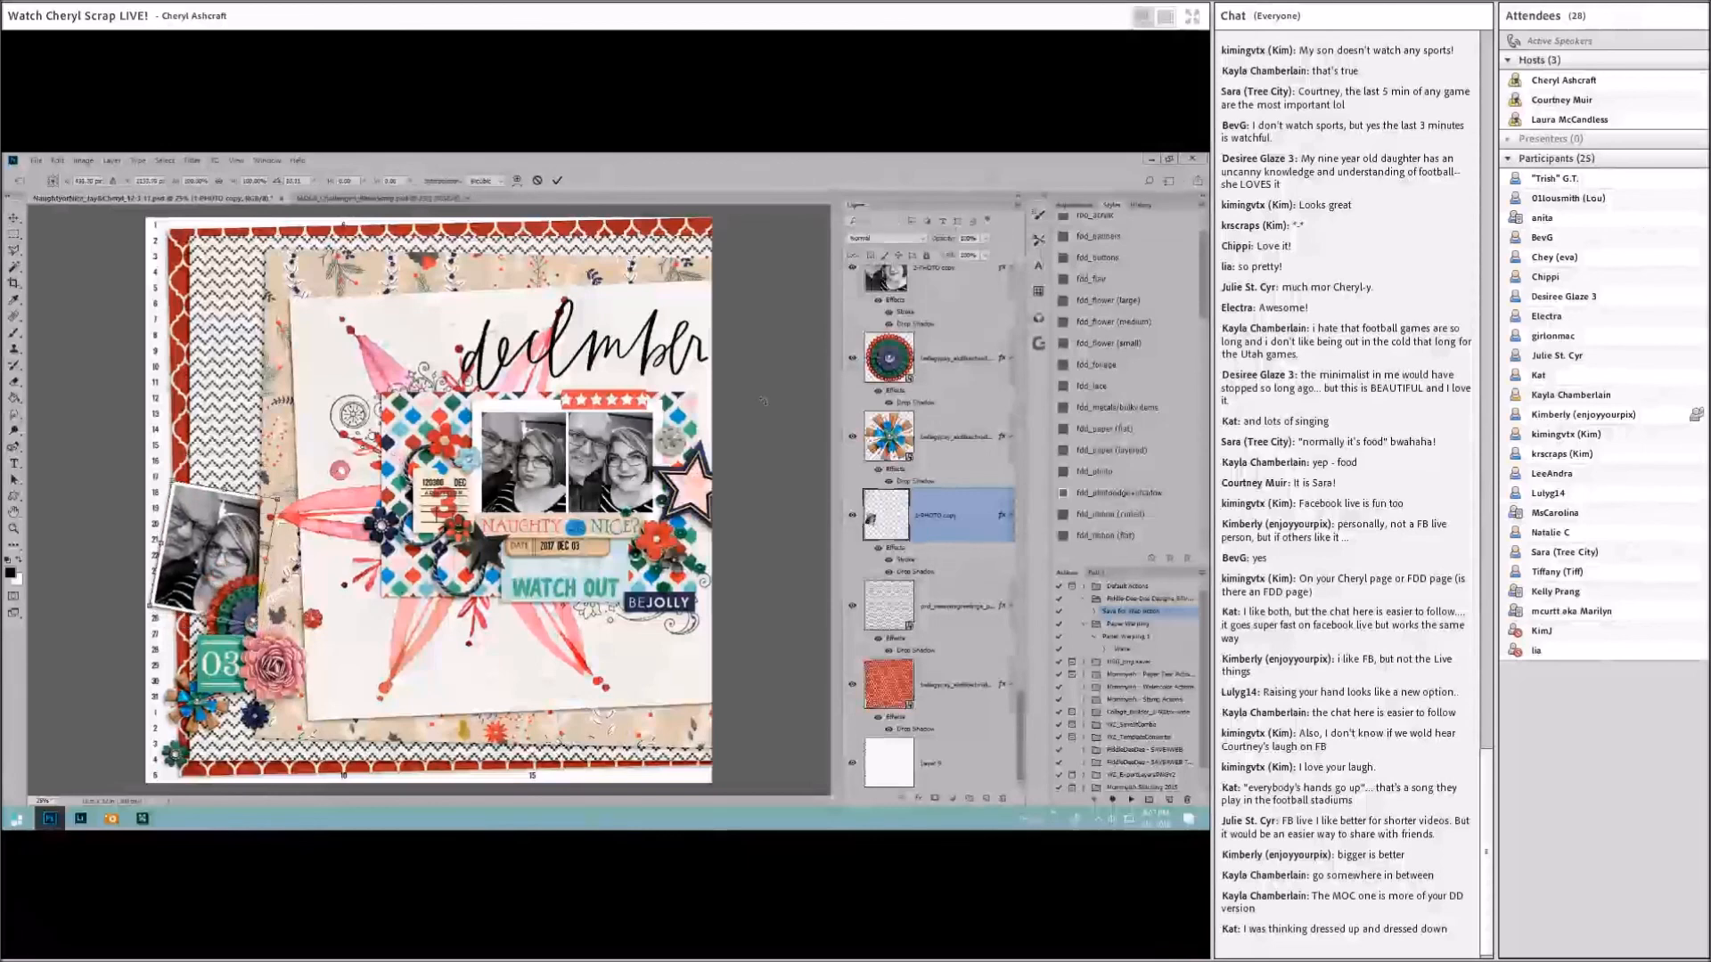
scroll(940, 466, up, 5)
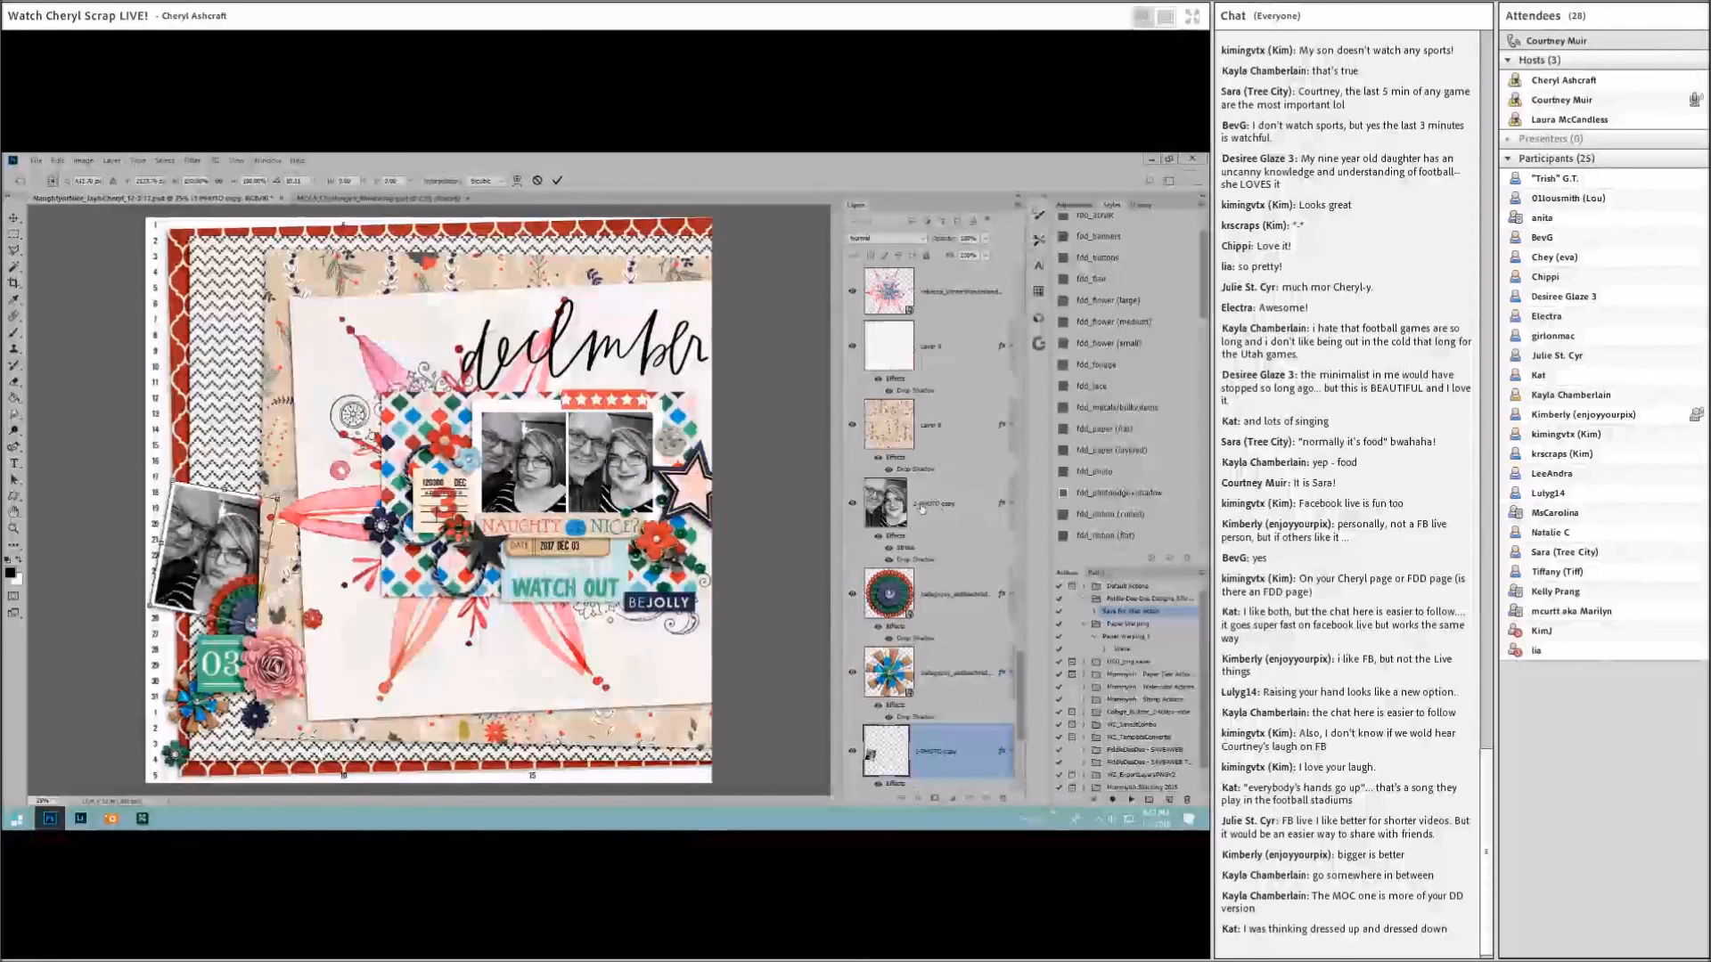
click(556, 182)
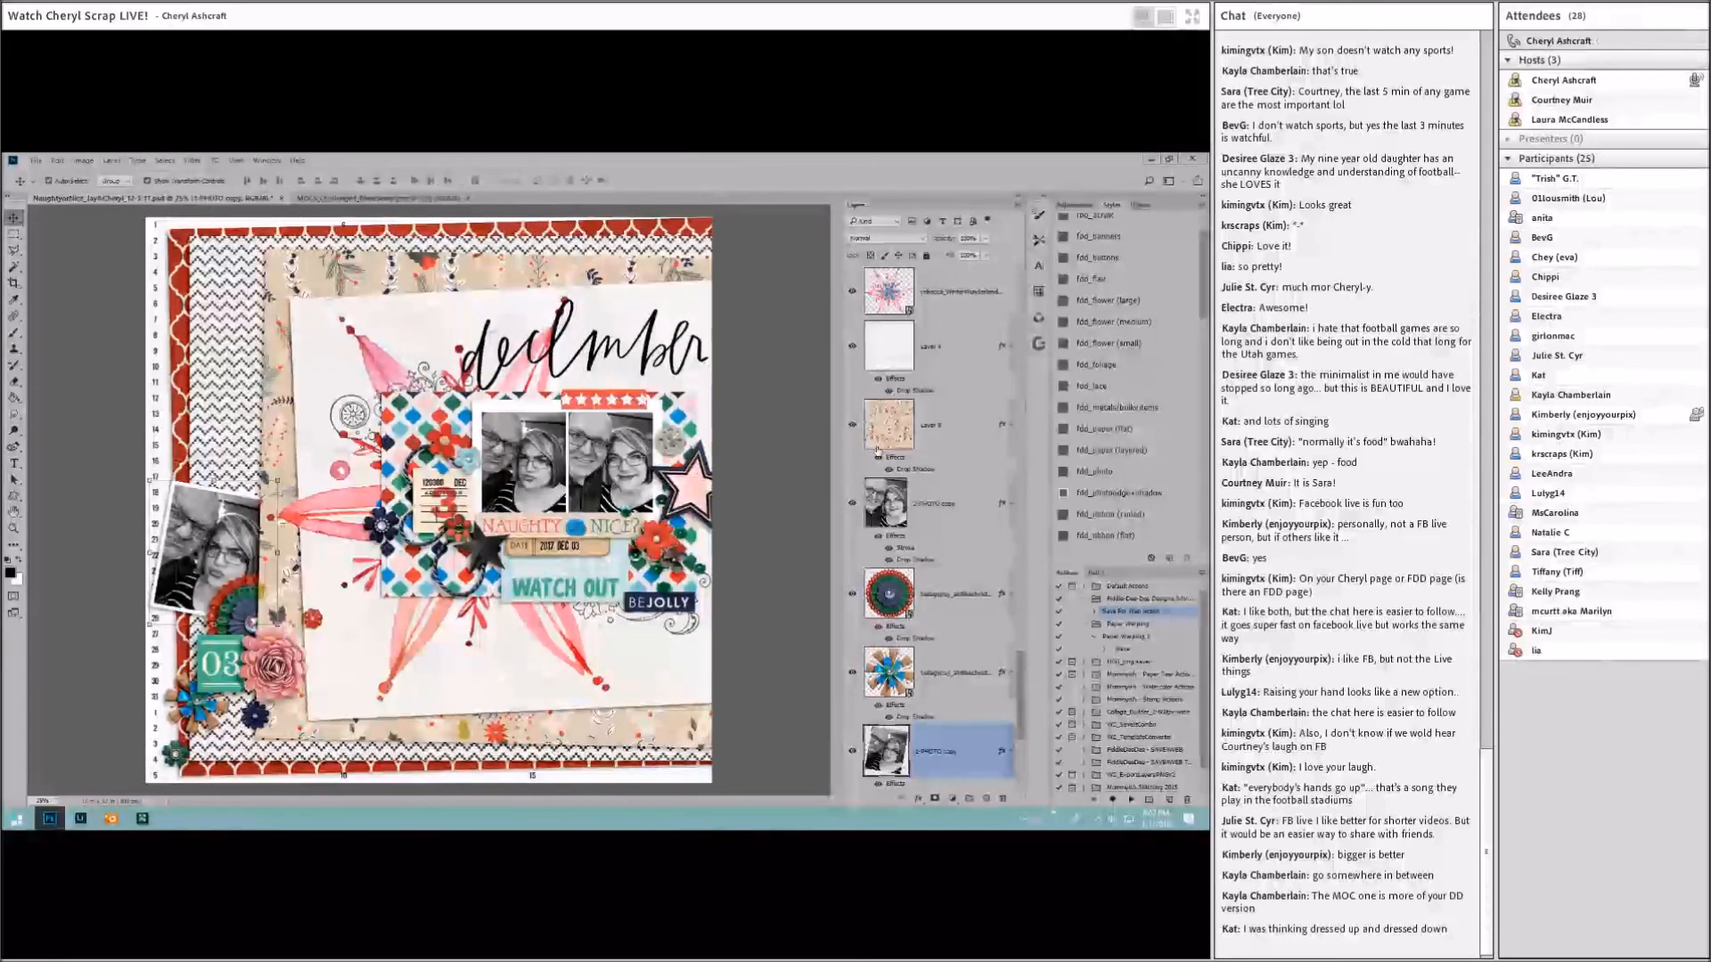
Step: Stack the other photo copy beneath the blue flower layer, tilt it counterclockwise and place it behind the 03 card
drag(934, 504, 934, 722)
drag(369, 474, 301, 361)
drag(242, 401, 159, 618)
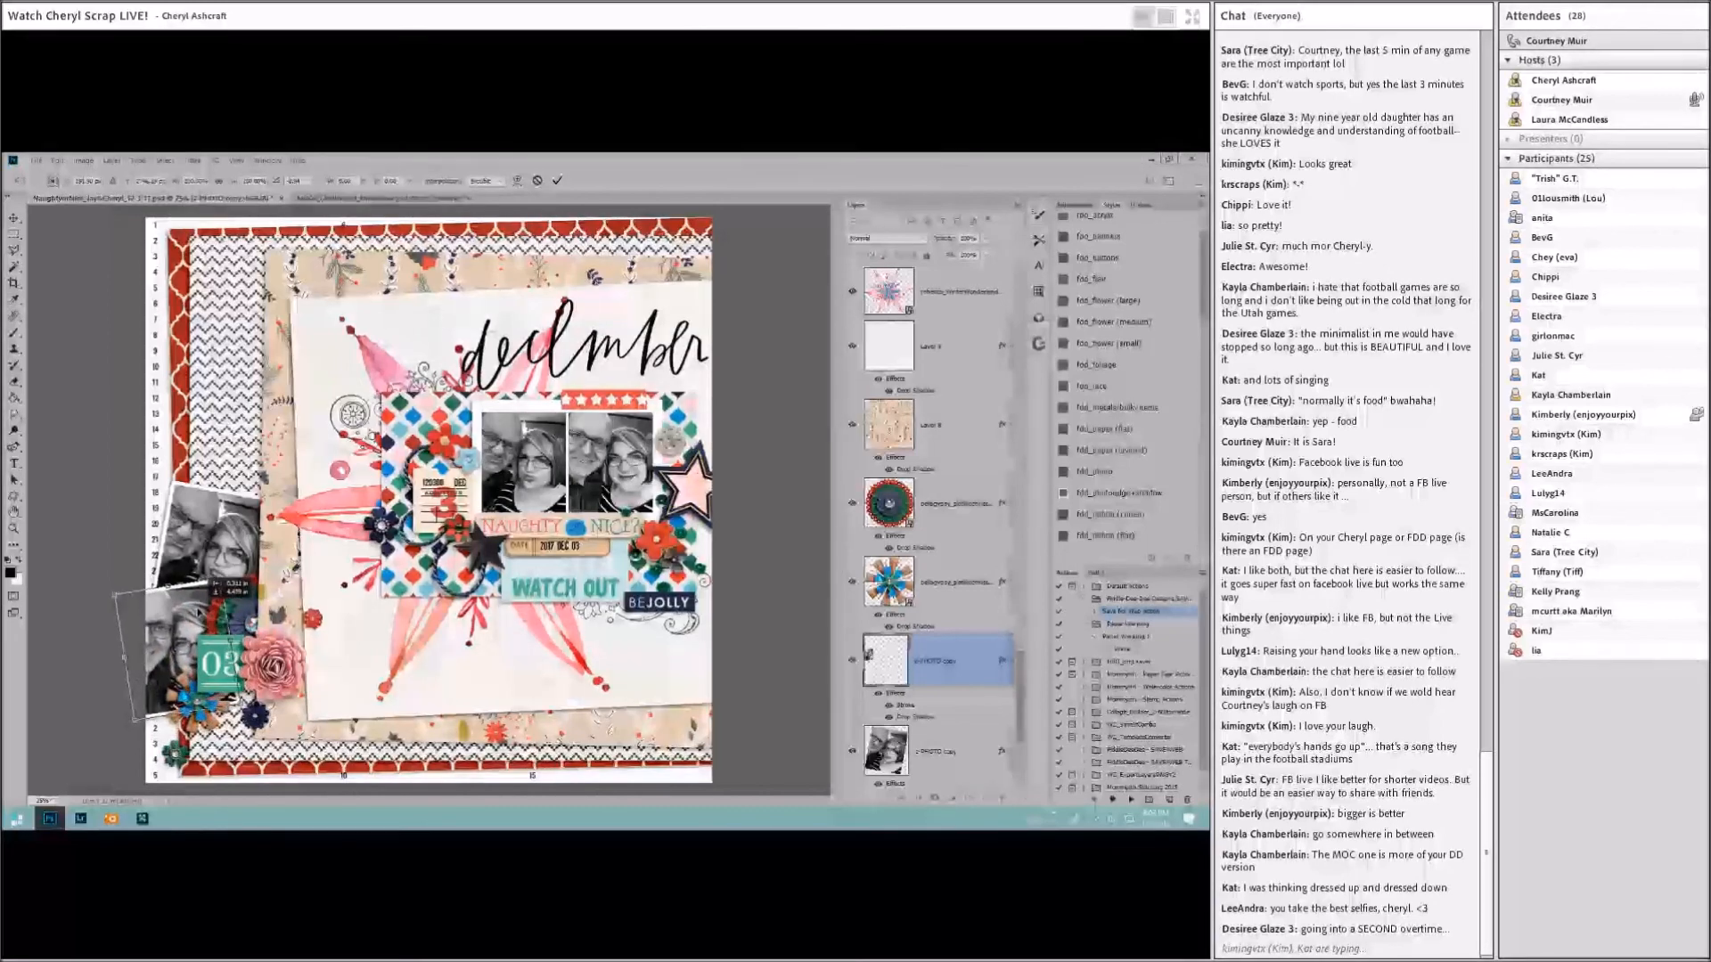
click(557, 182)
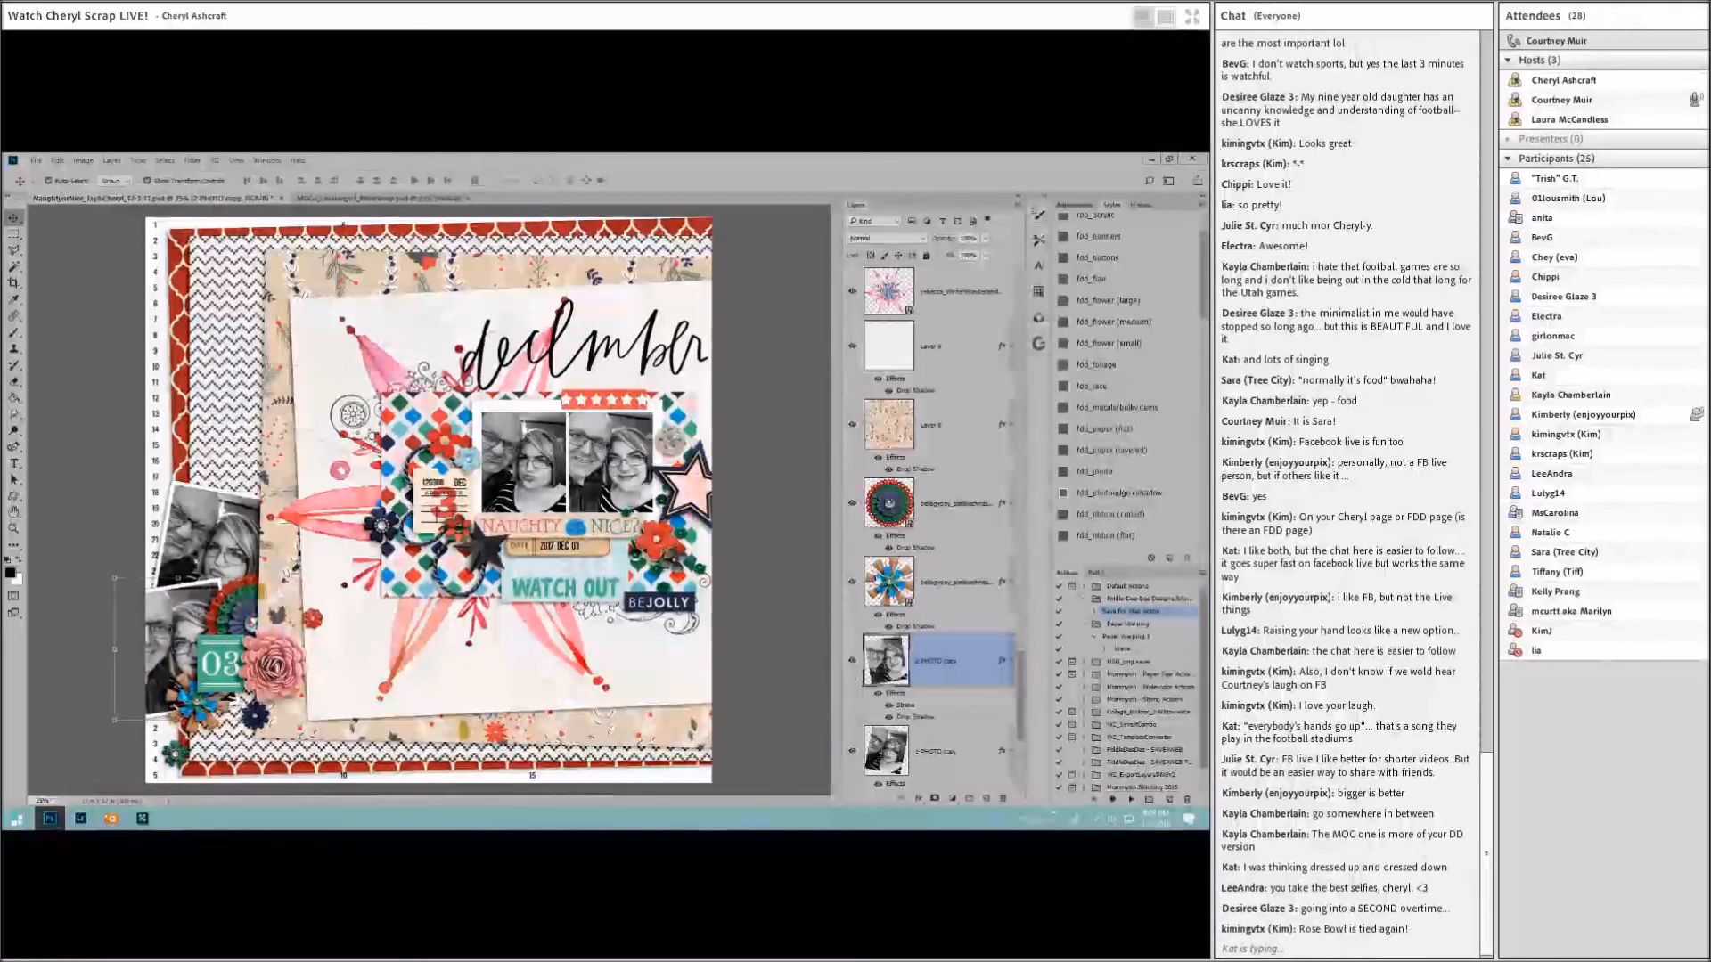
Step: Scale both tilted photo copies down together and reposition each one on the left border above the 03 card
shift+click(948, 751)
mouse_move(277, 480)
mouse_down()
mouse_move(240, 534)
mouse_move(265, 486)
mouse_up()
click(557, 180)
drag(227, 528, 231, 517)
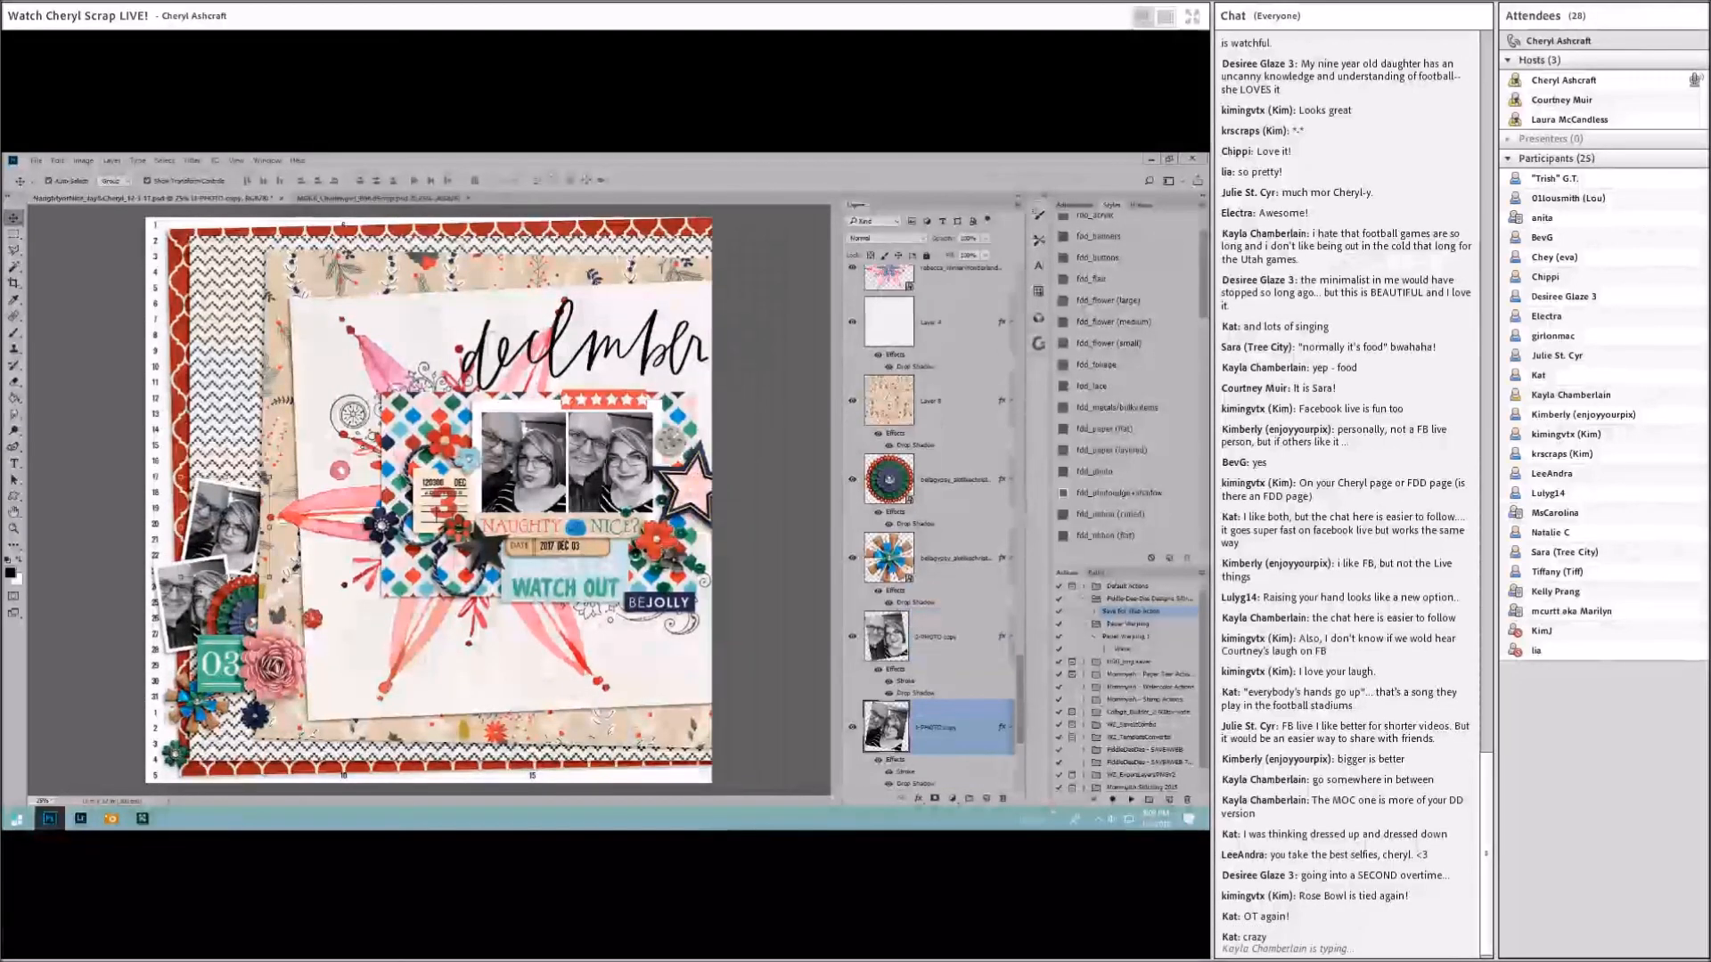
drag(178, 611, 188, 599)
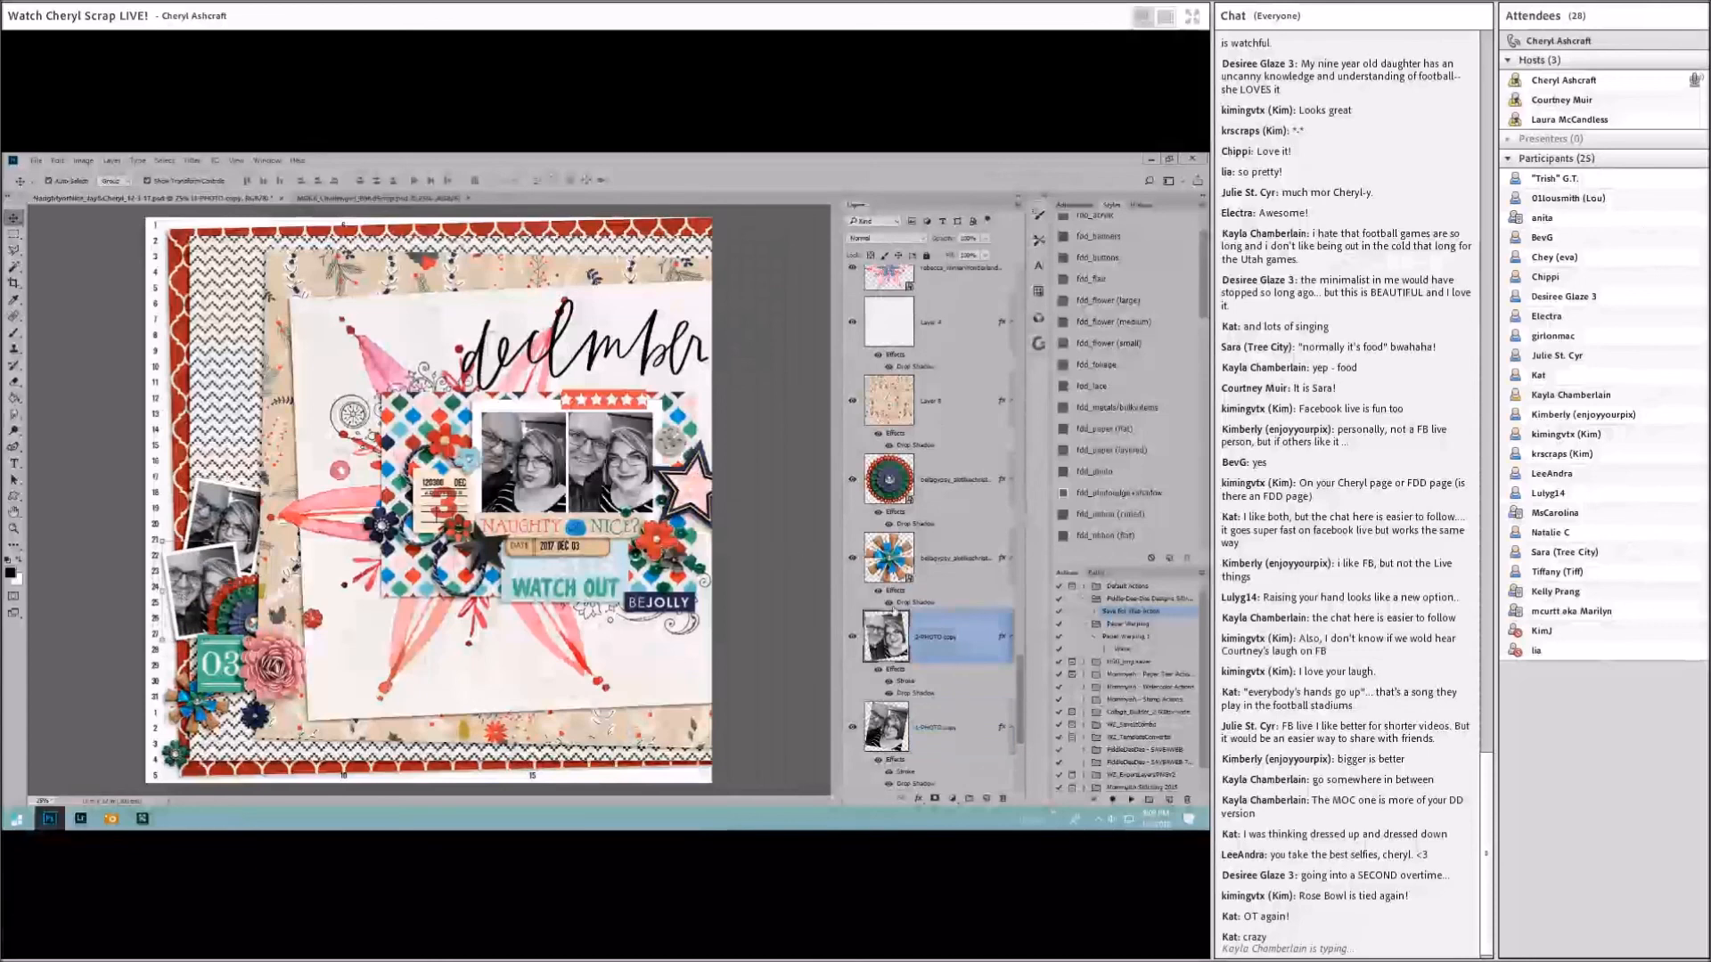
Step: Shrink the two tilted photo copies further and move each one closer to the rosette and paper edge
shift+click(969, 726)
key(ctrl+t)
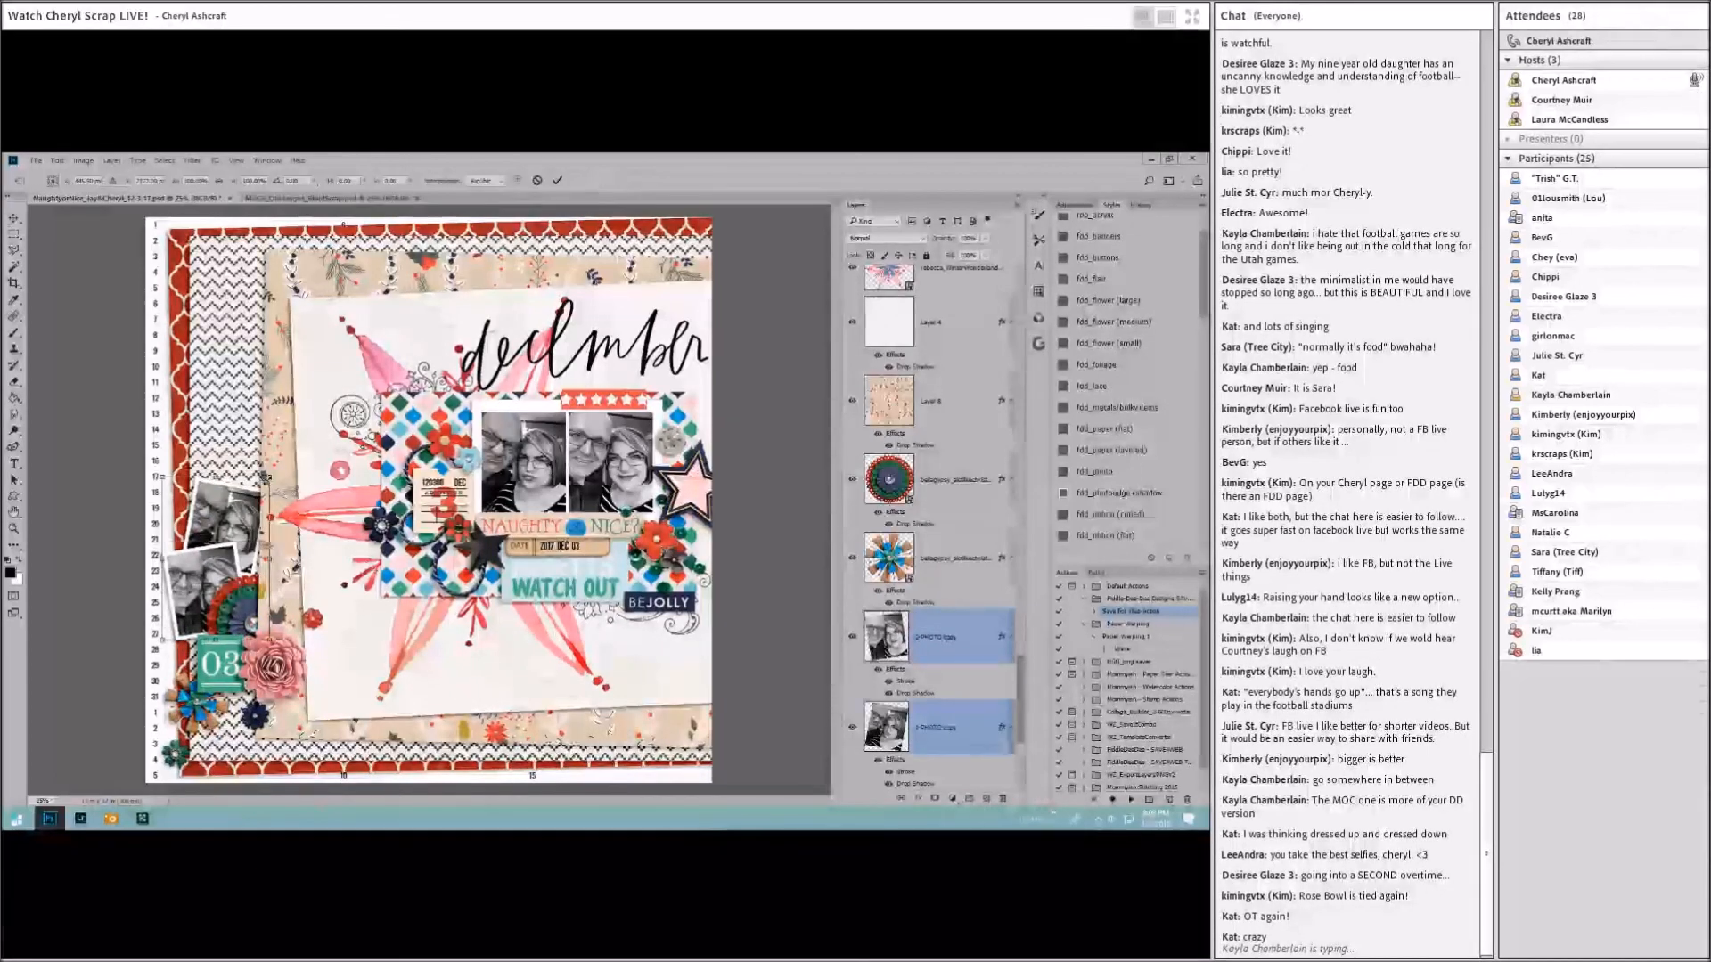
drag(266, 479, 237, 526)
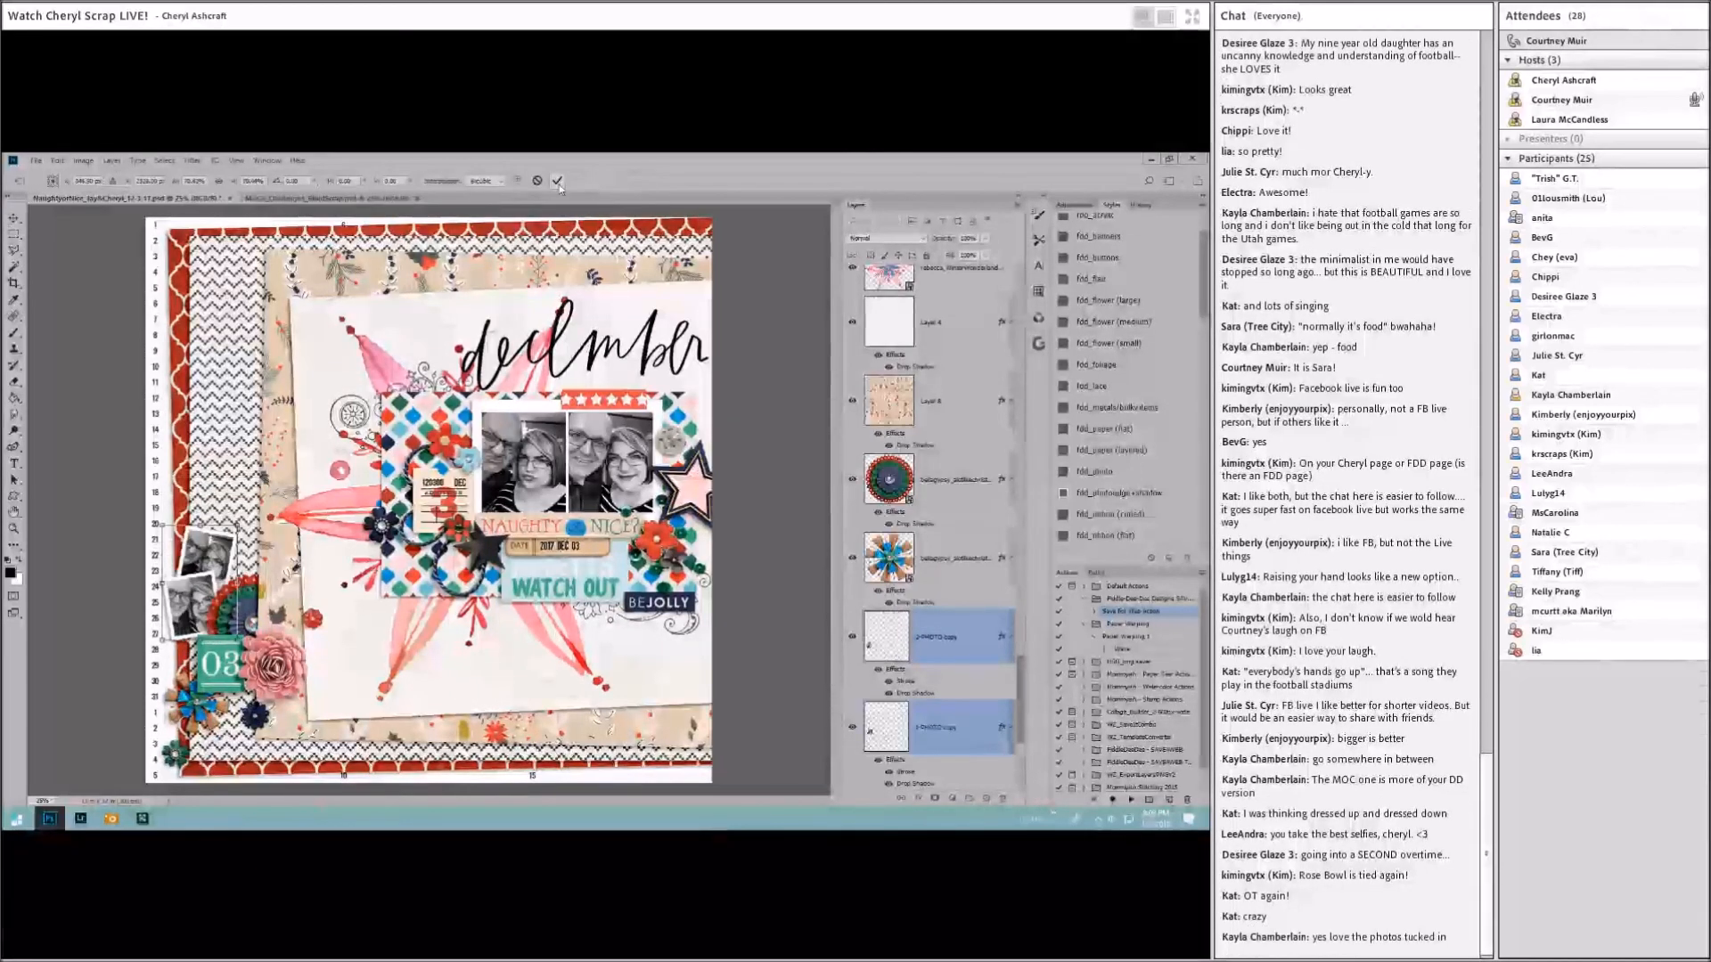
click(559, 182)
drag(230, 543, 247, 530)
drag(195, 611, 201, 581)
Step: Stack the clockwise-tilted photo in front of the other one, shift it slightly and adjust its rotation
drag(962, 642, 950, 763)
drag(248, 541, 250, 551)
key(ctrl+t)
drag(278, 596, 282, 592)
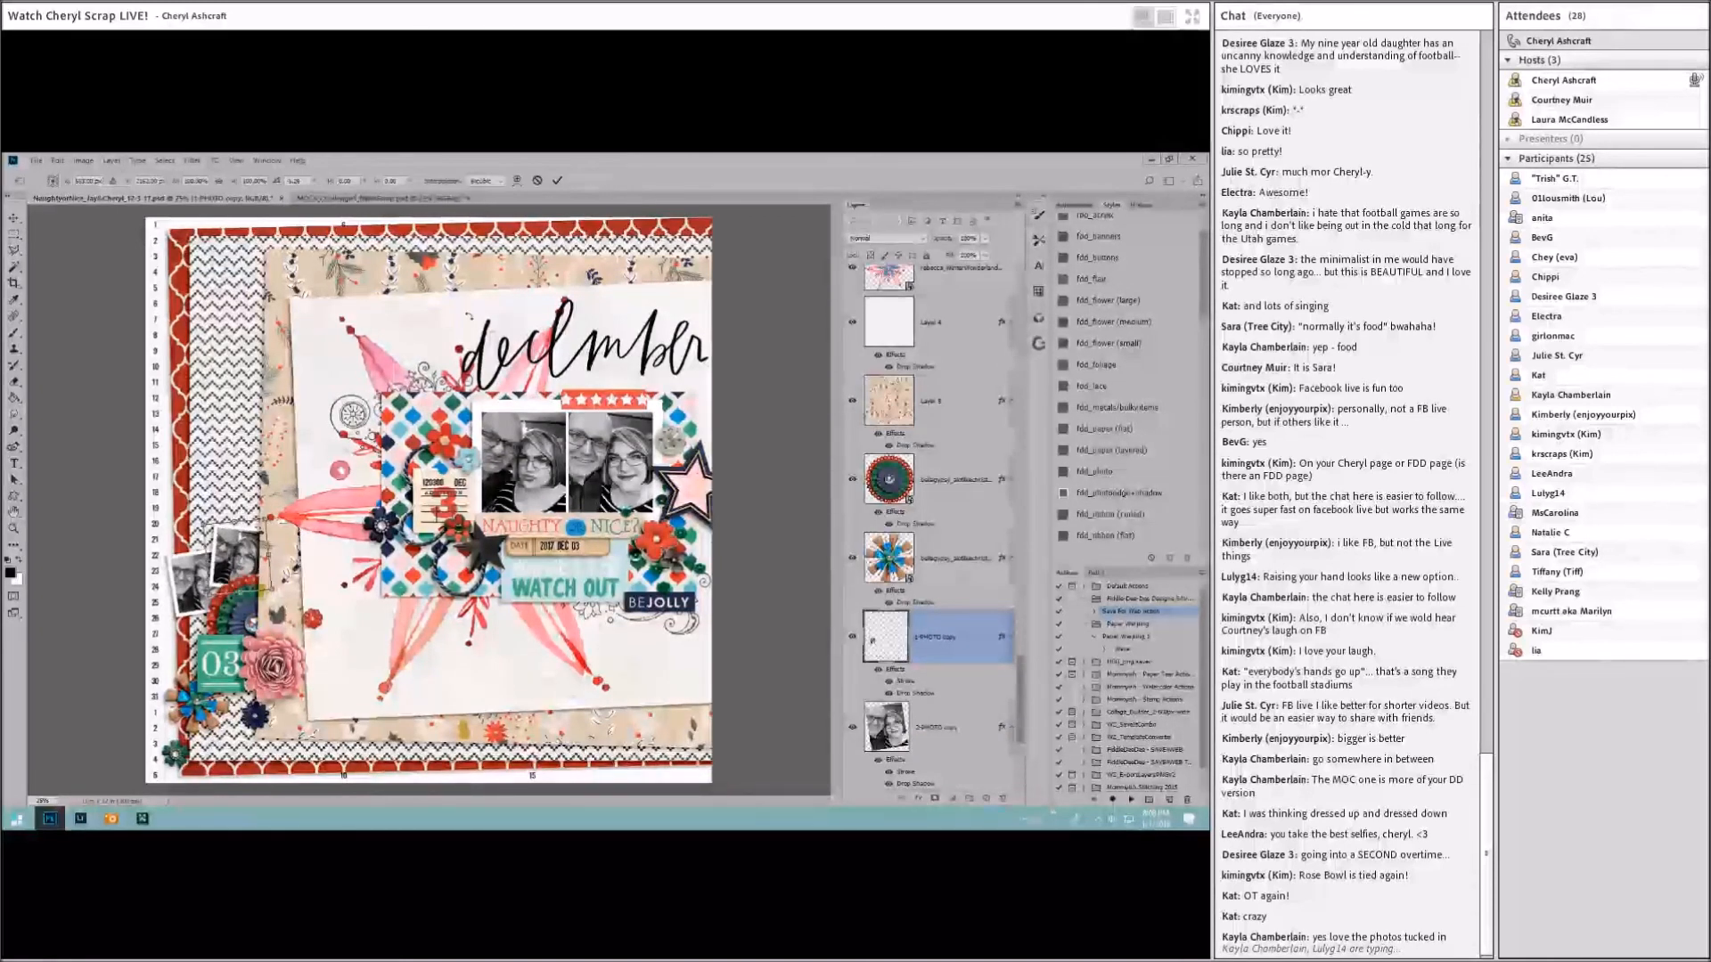
click(557, 181)
Step: Nudge the leftmost small photo down and bring its layer in front of the other small photo
drag(178, 573, 180, 585)
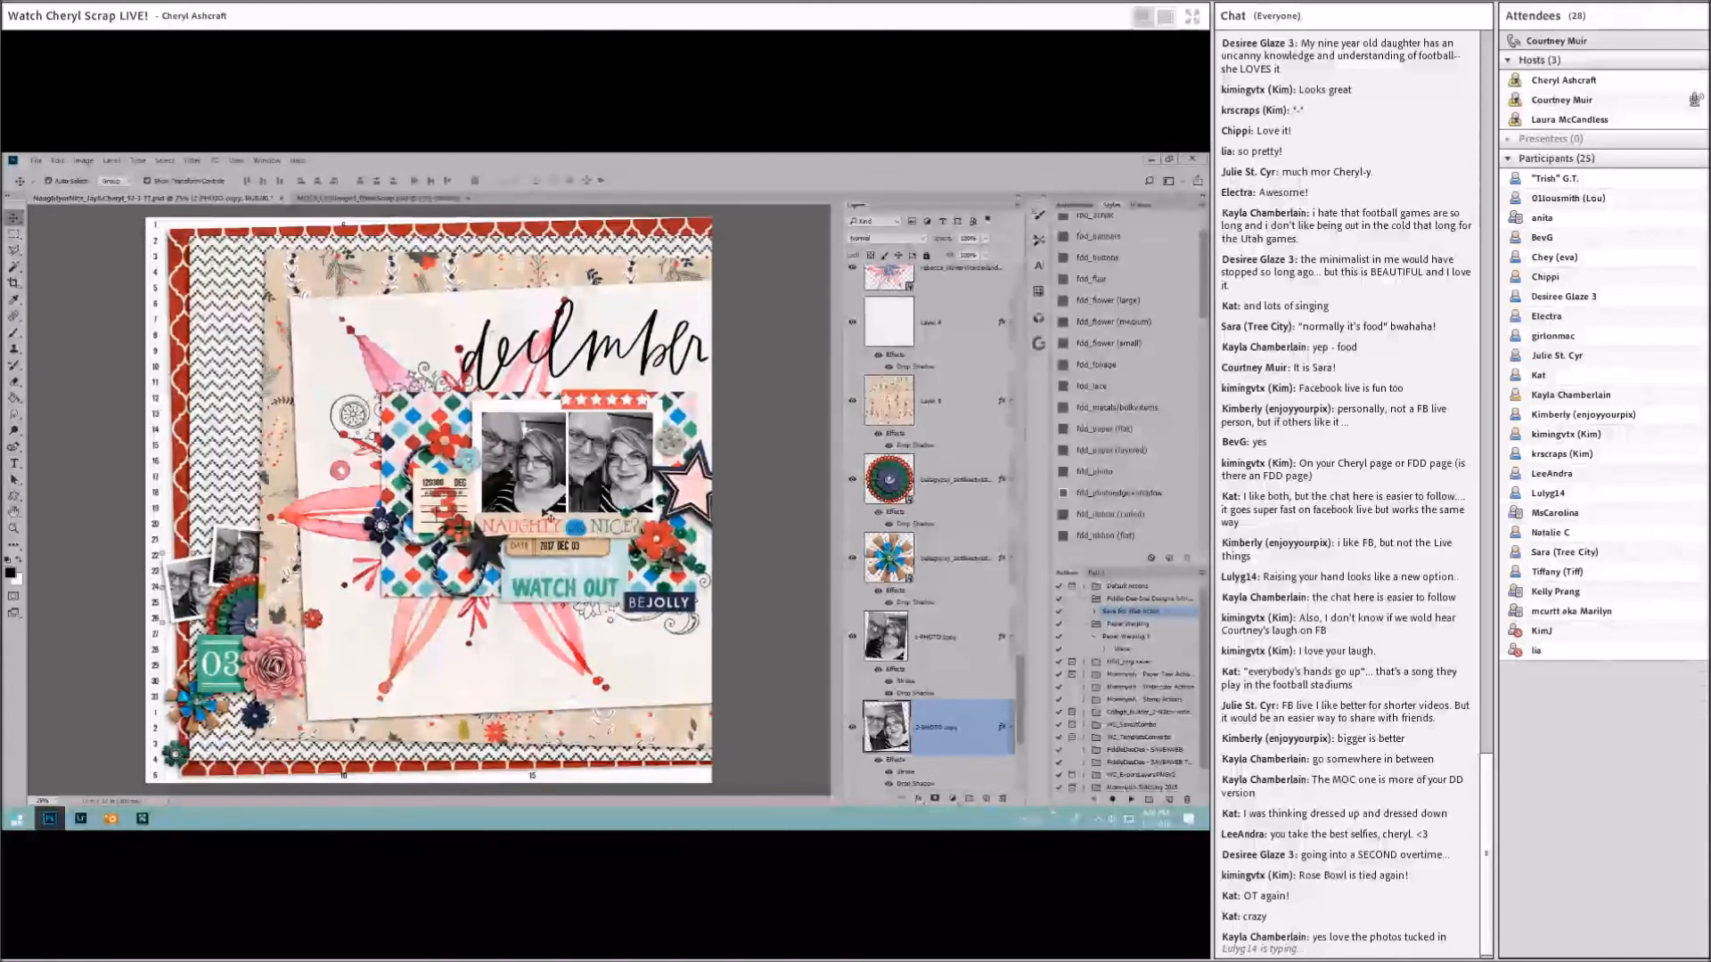
drag(969, 724, 948, 614)
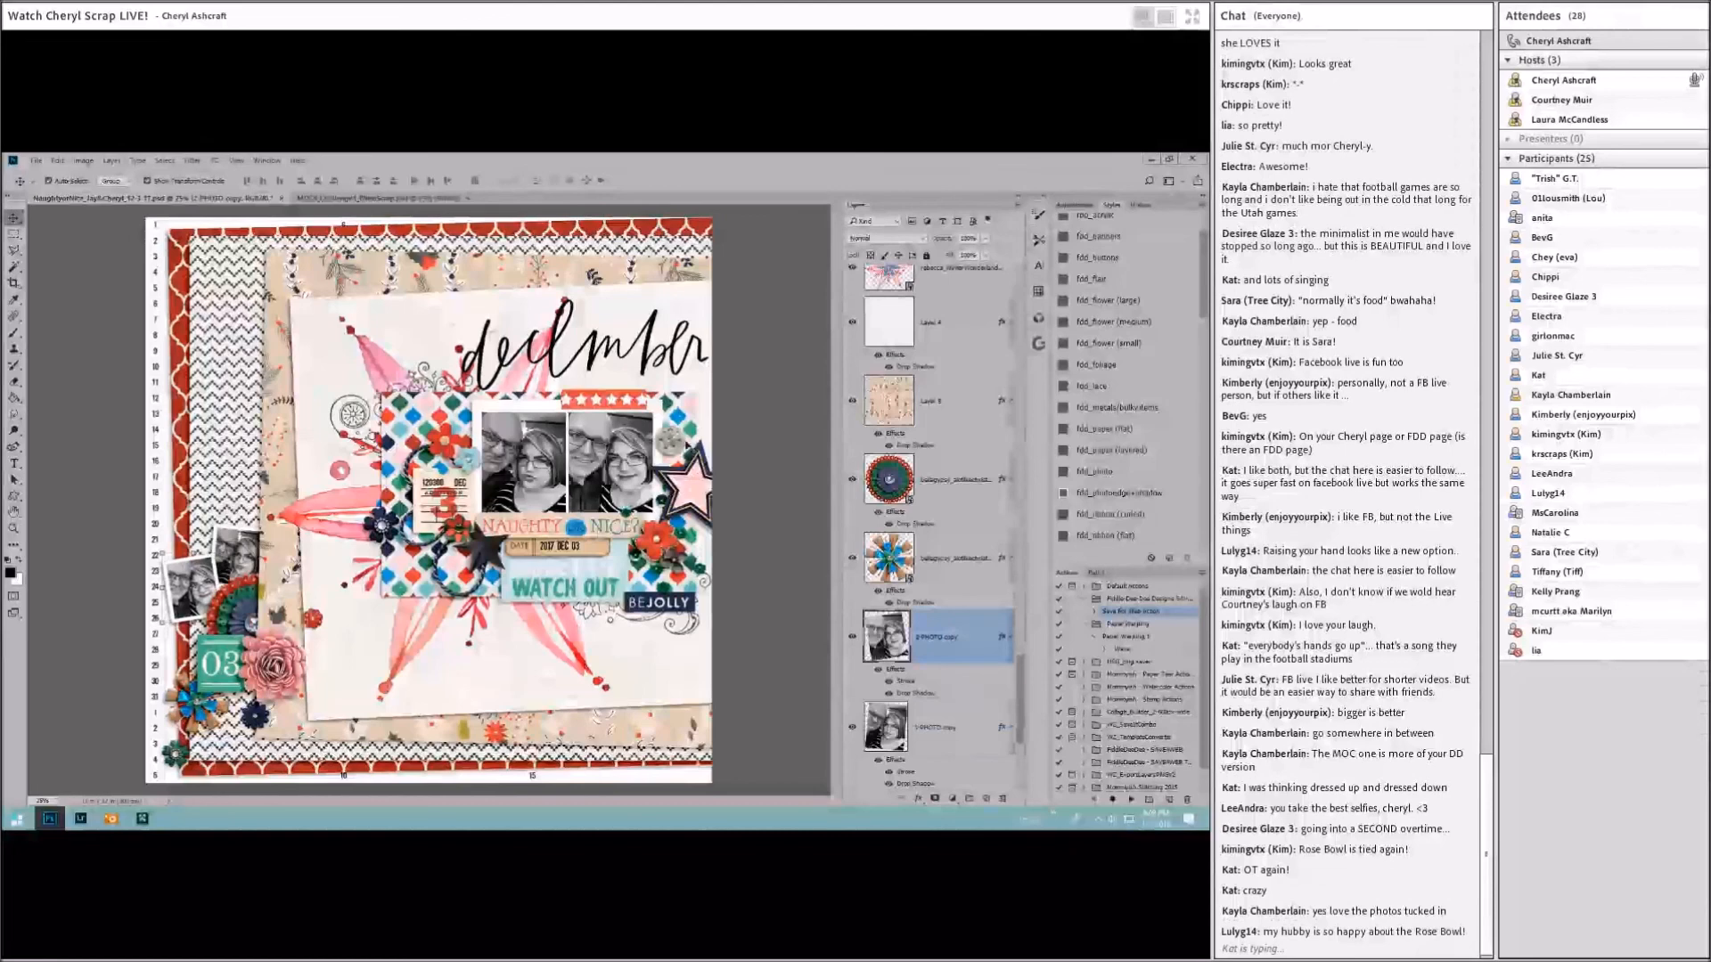
click(728, 416)
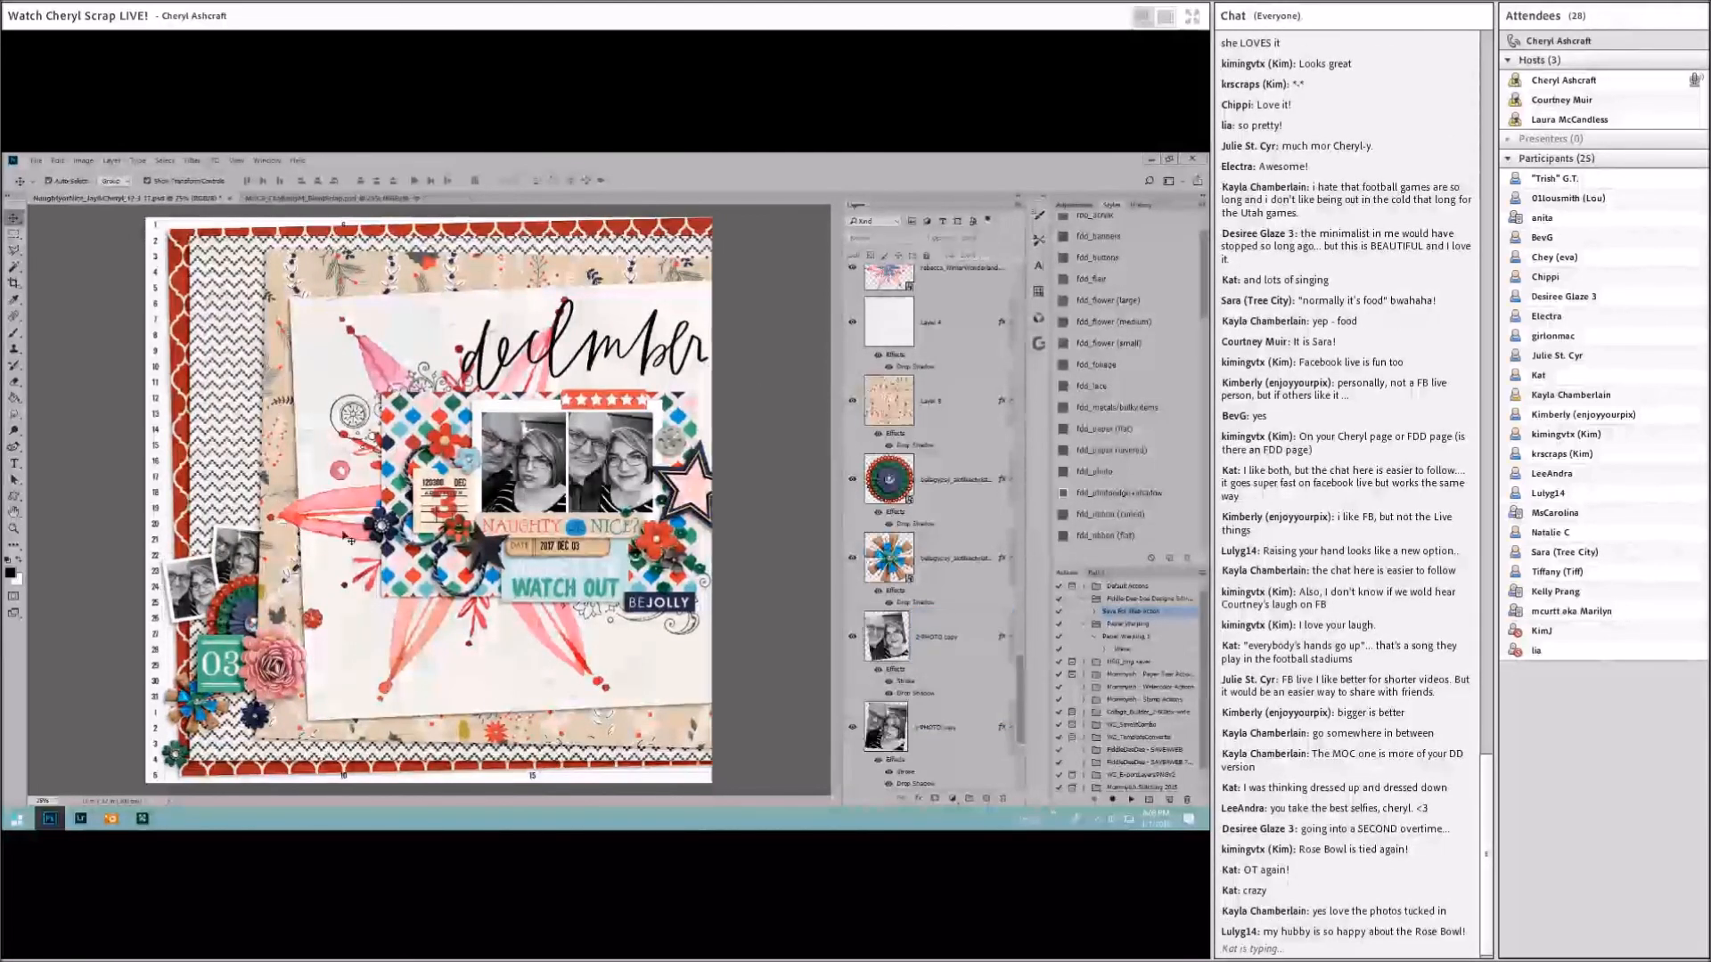
Step: Move the green 03 card slightly up and left over the bottom of the small photos
click(212, 677)
drag(218, 664, 214, 626)
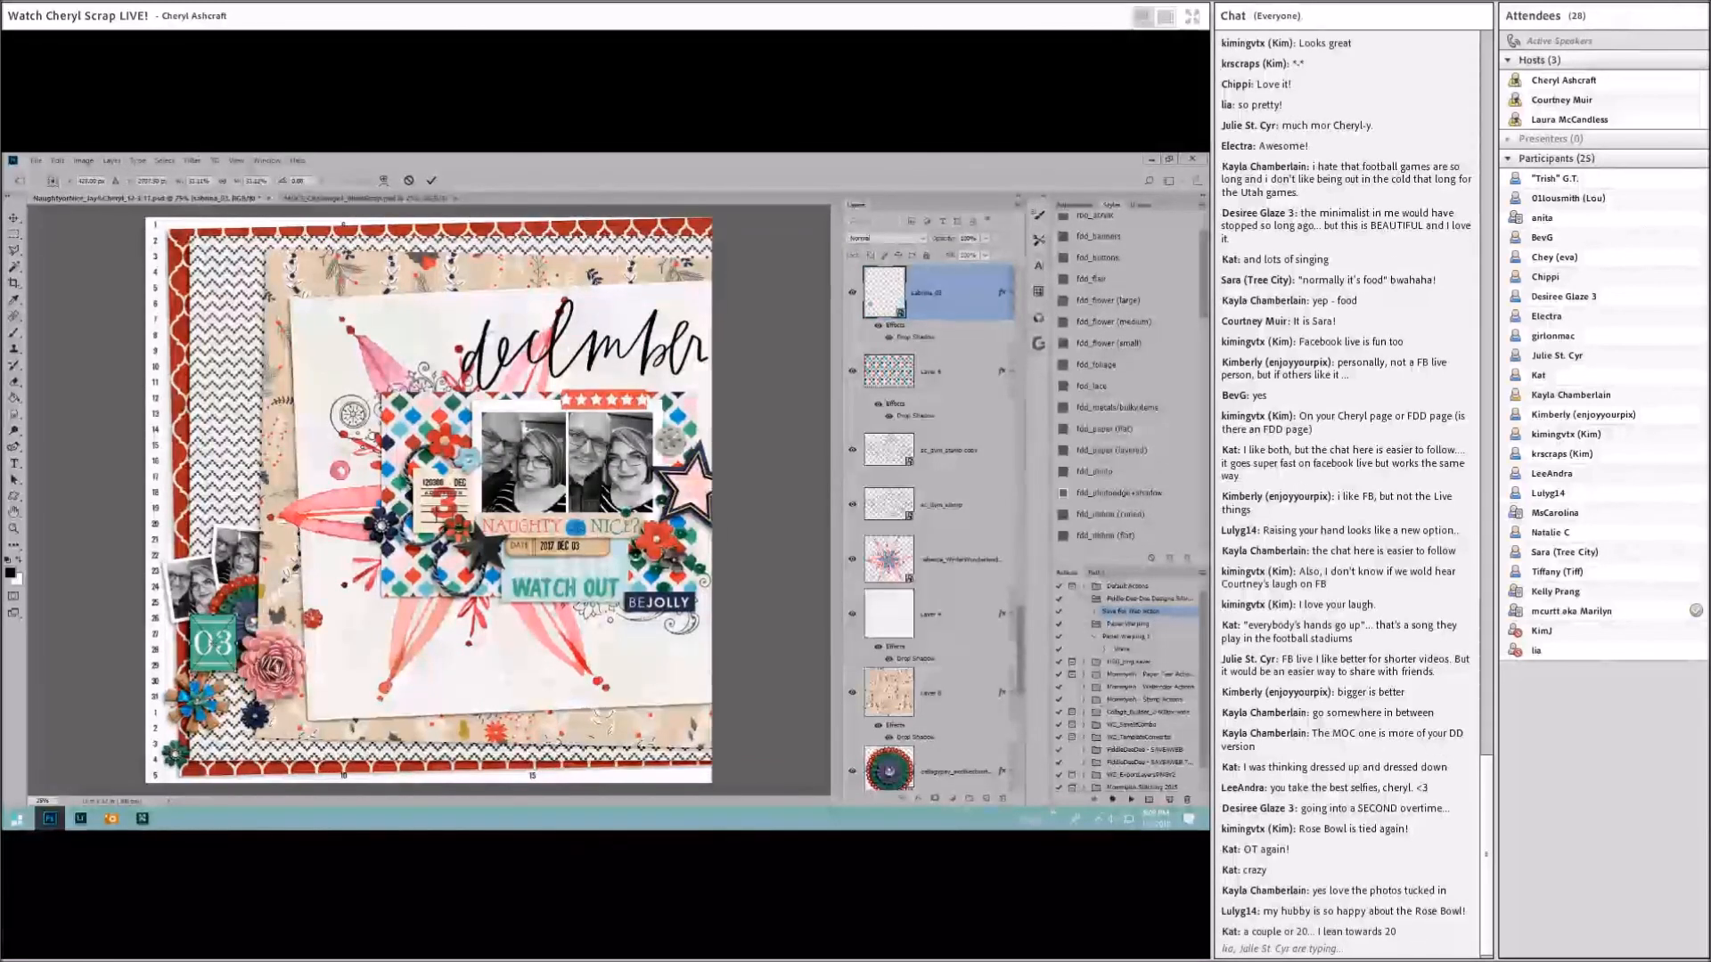
click(431, 180)
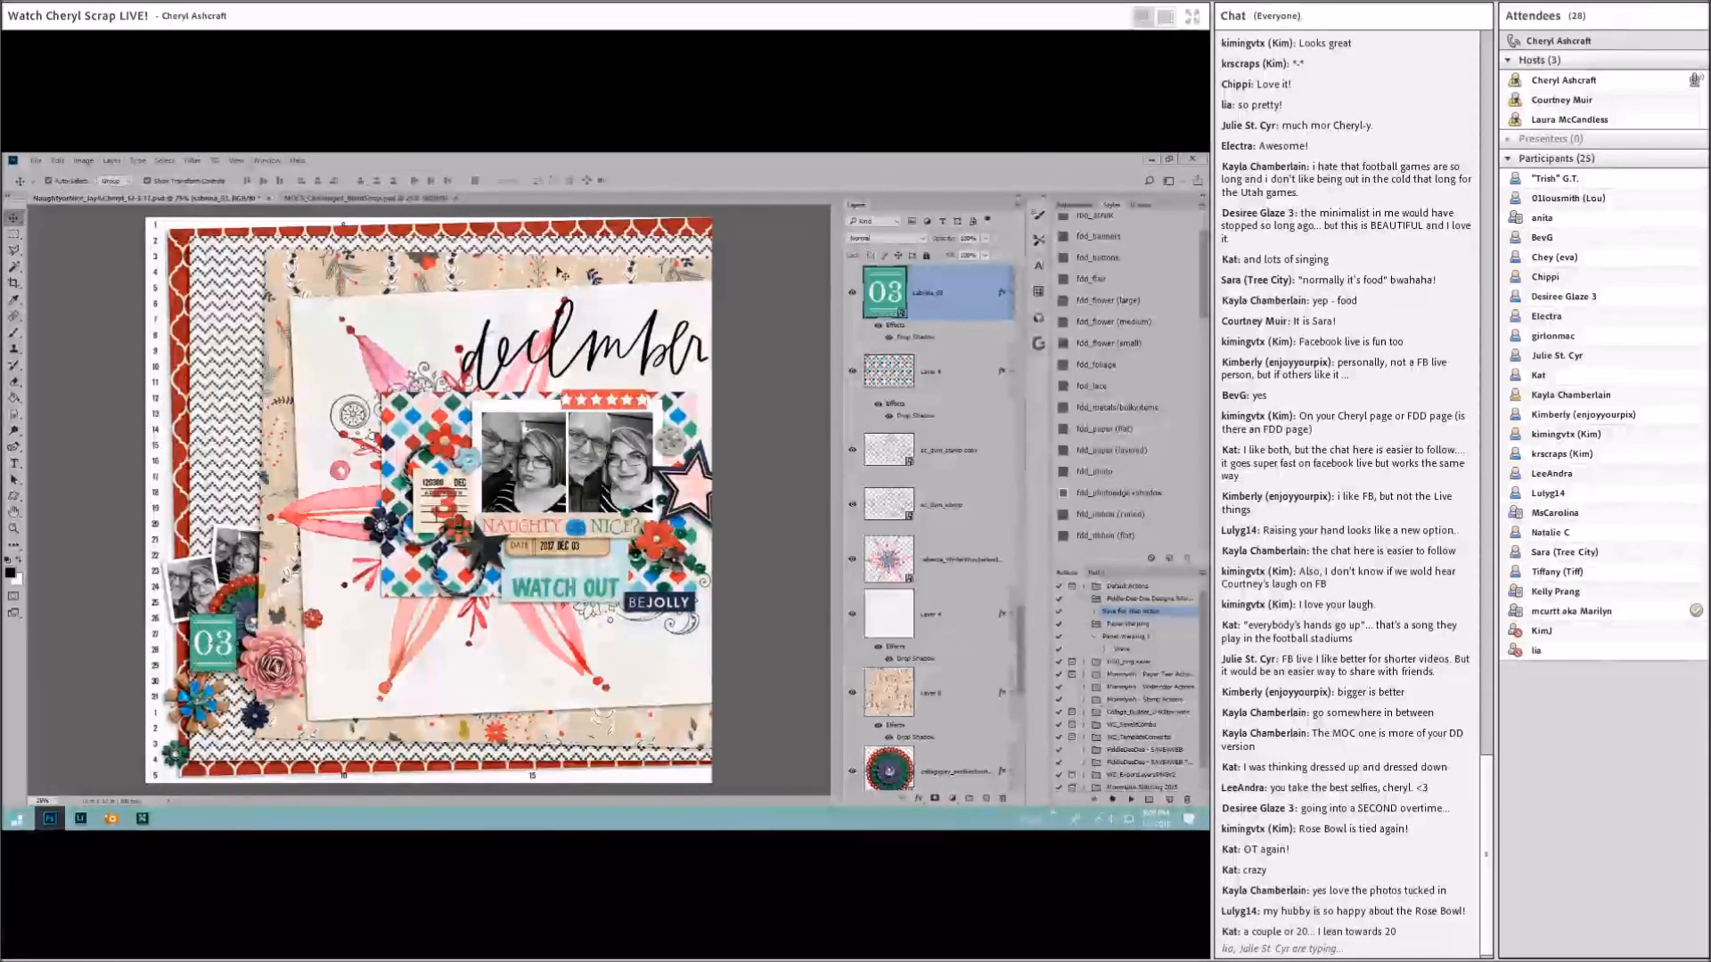
click(770, 373)
click(282, 680)
key(ctrl+t)
drag(307, 648, 298, 652)
click(409, 180)
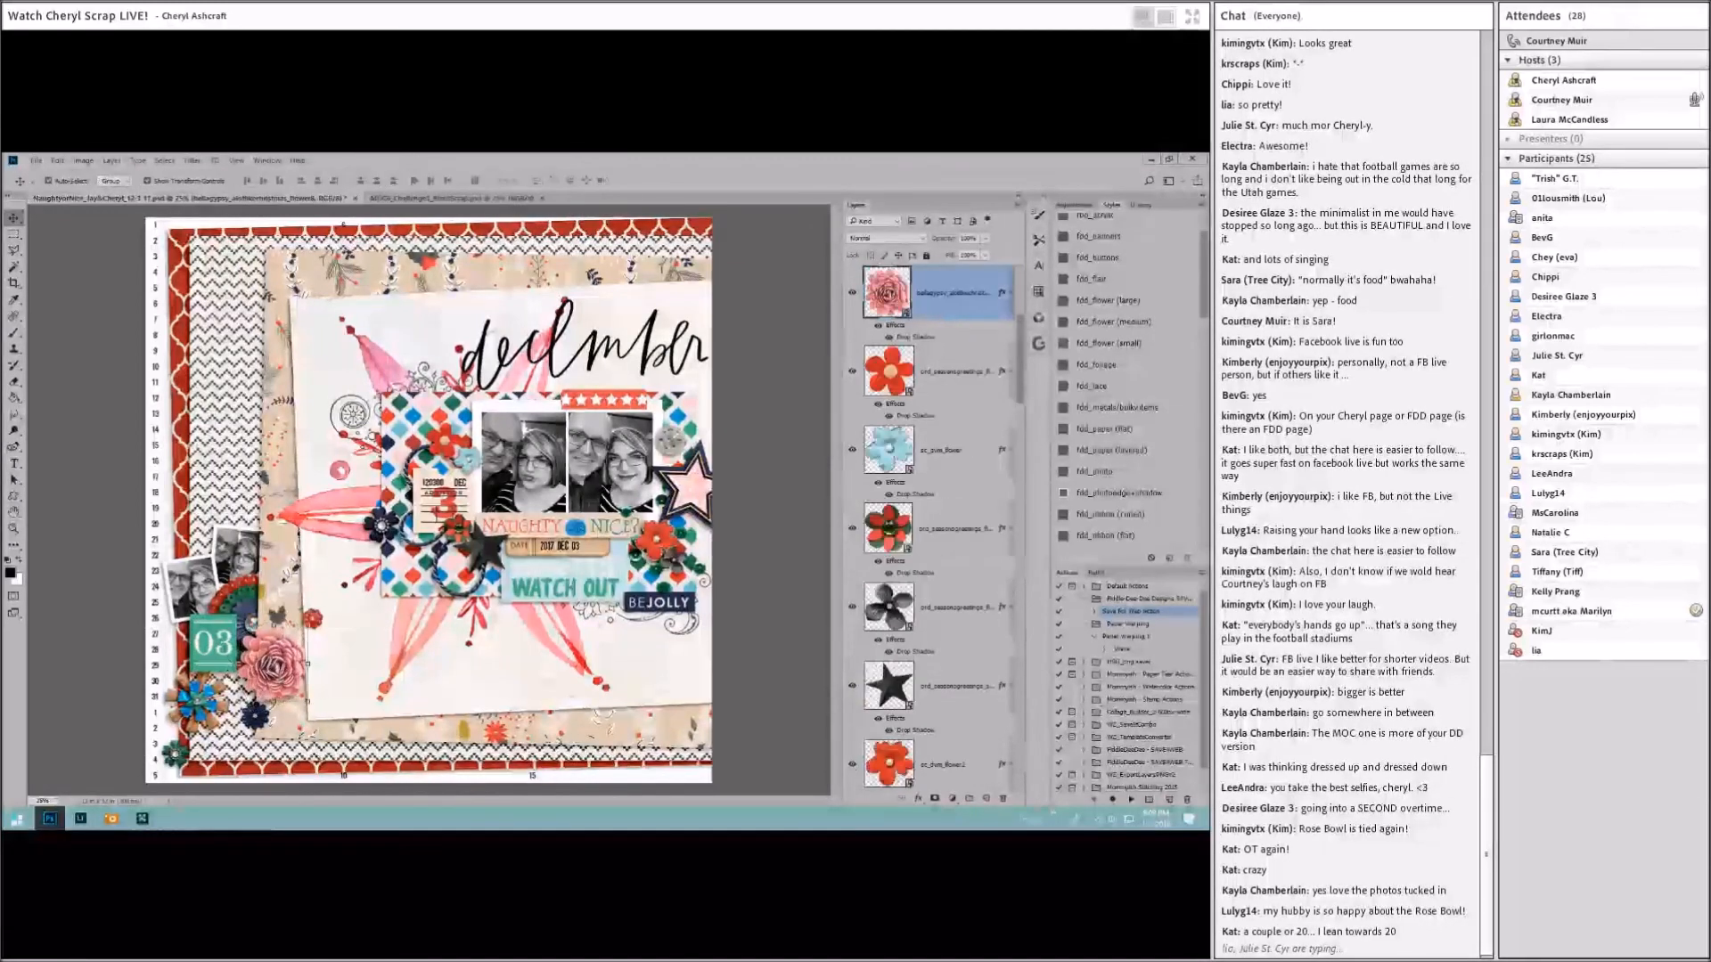
key(ctrl+t)
drag(293, 616, 283, 632)
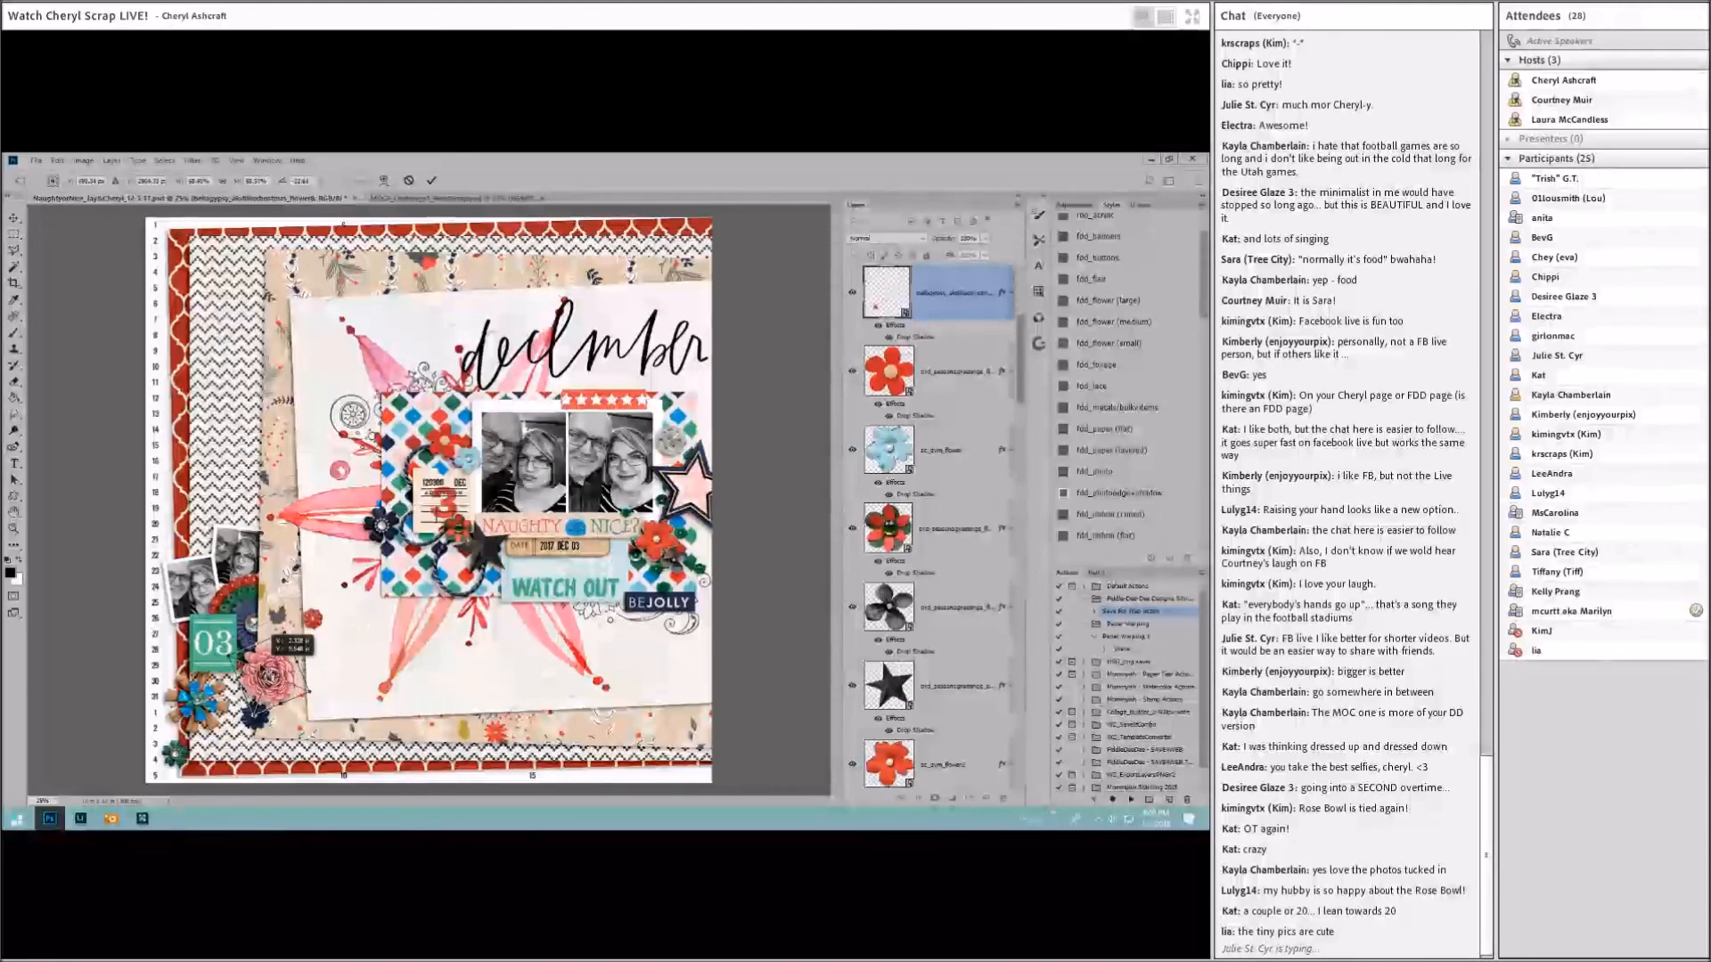
click(409, 181)
Step: Scale down the pink flower beside the 03 card and move the lower-left corner flowers closer to the card
key(ctrl+t)
drag(295, 612, 249, 707)
click(431, 181)
drag(175, 754, 179, 735)
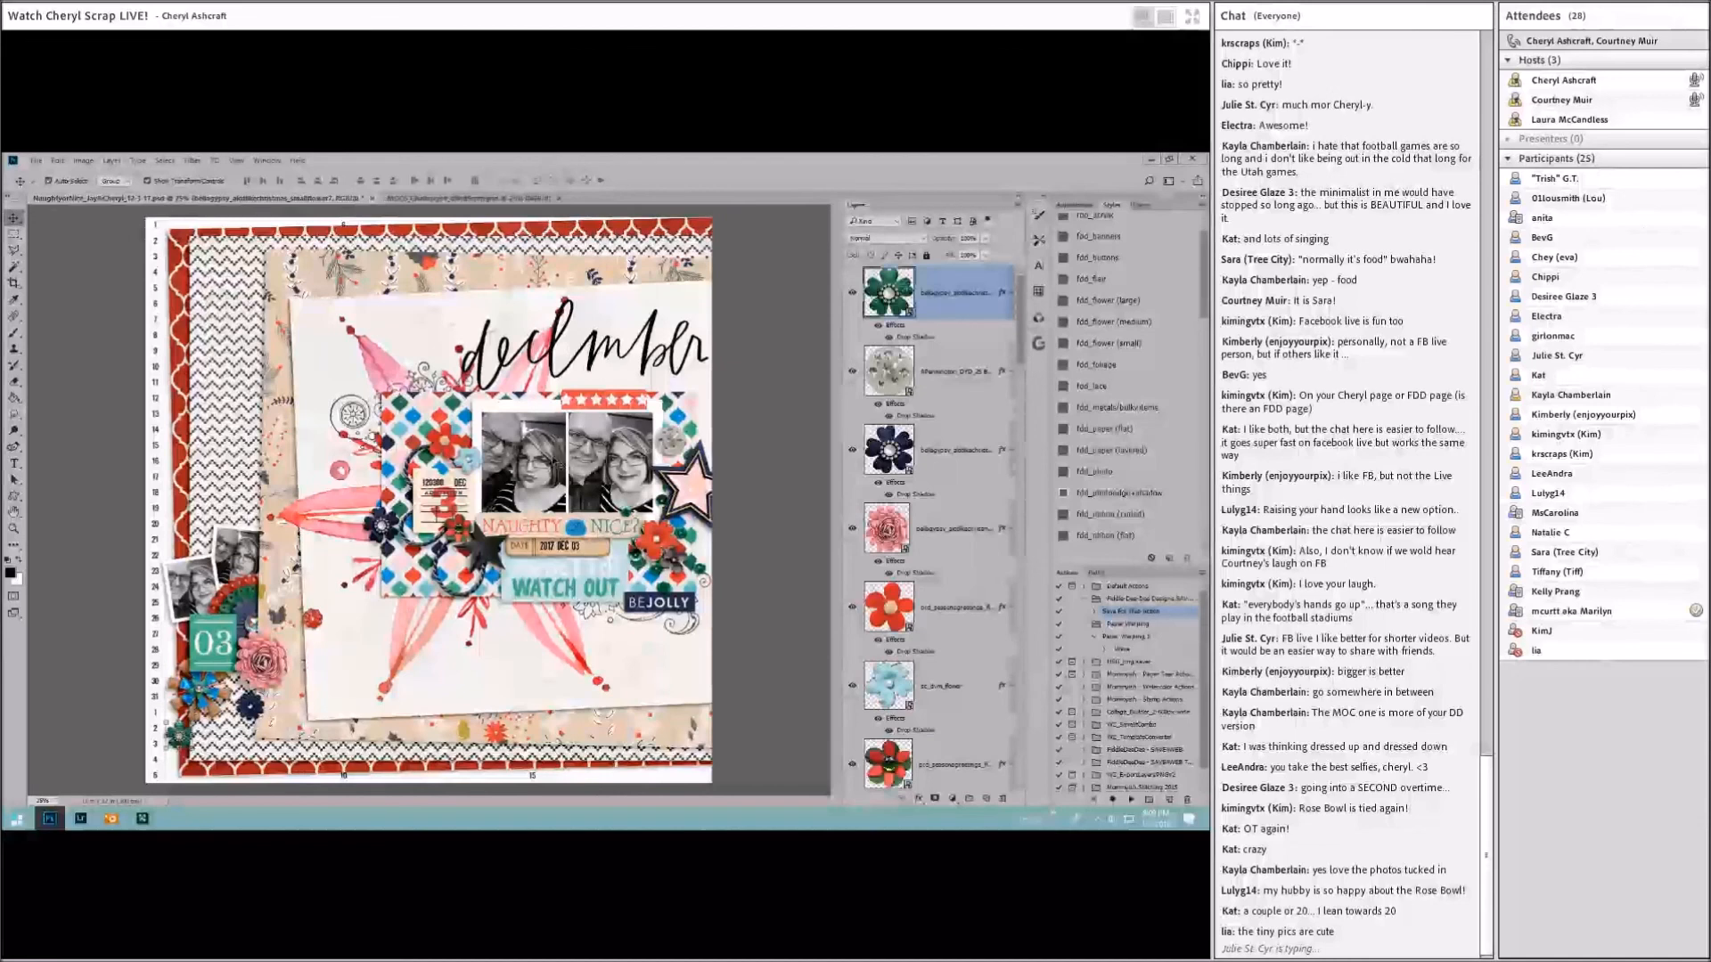
Step: Switch to the blind scrap challenge draft and back to the December layout to compare the two designs
click(739, 387)
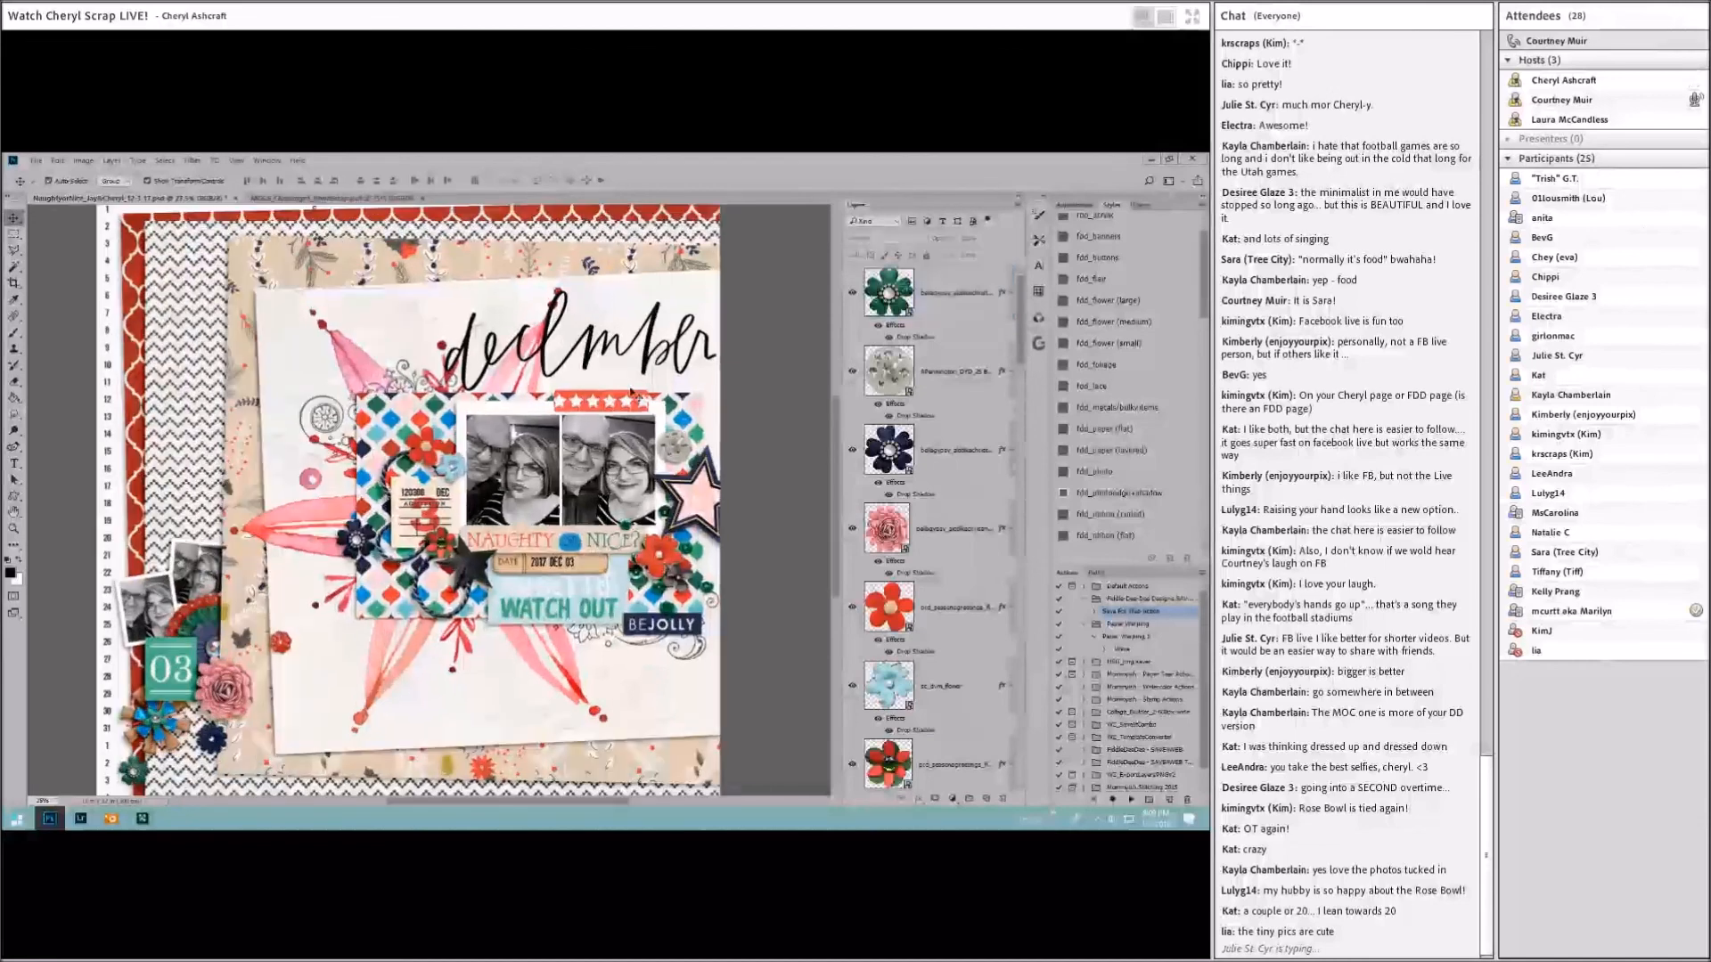
click(376, 199)
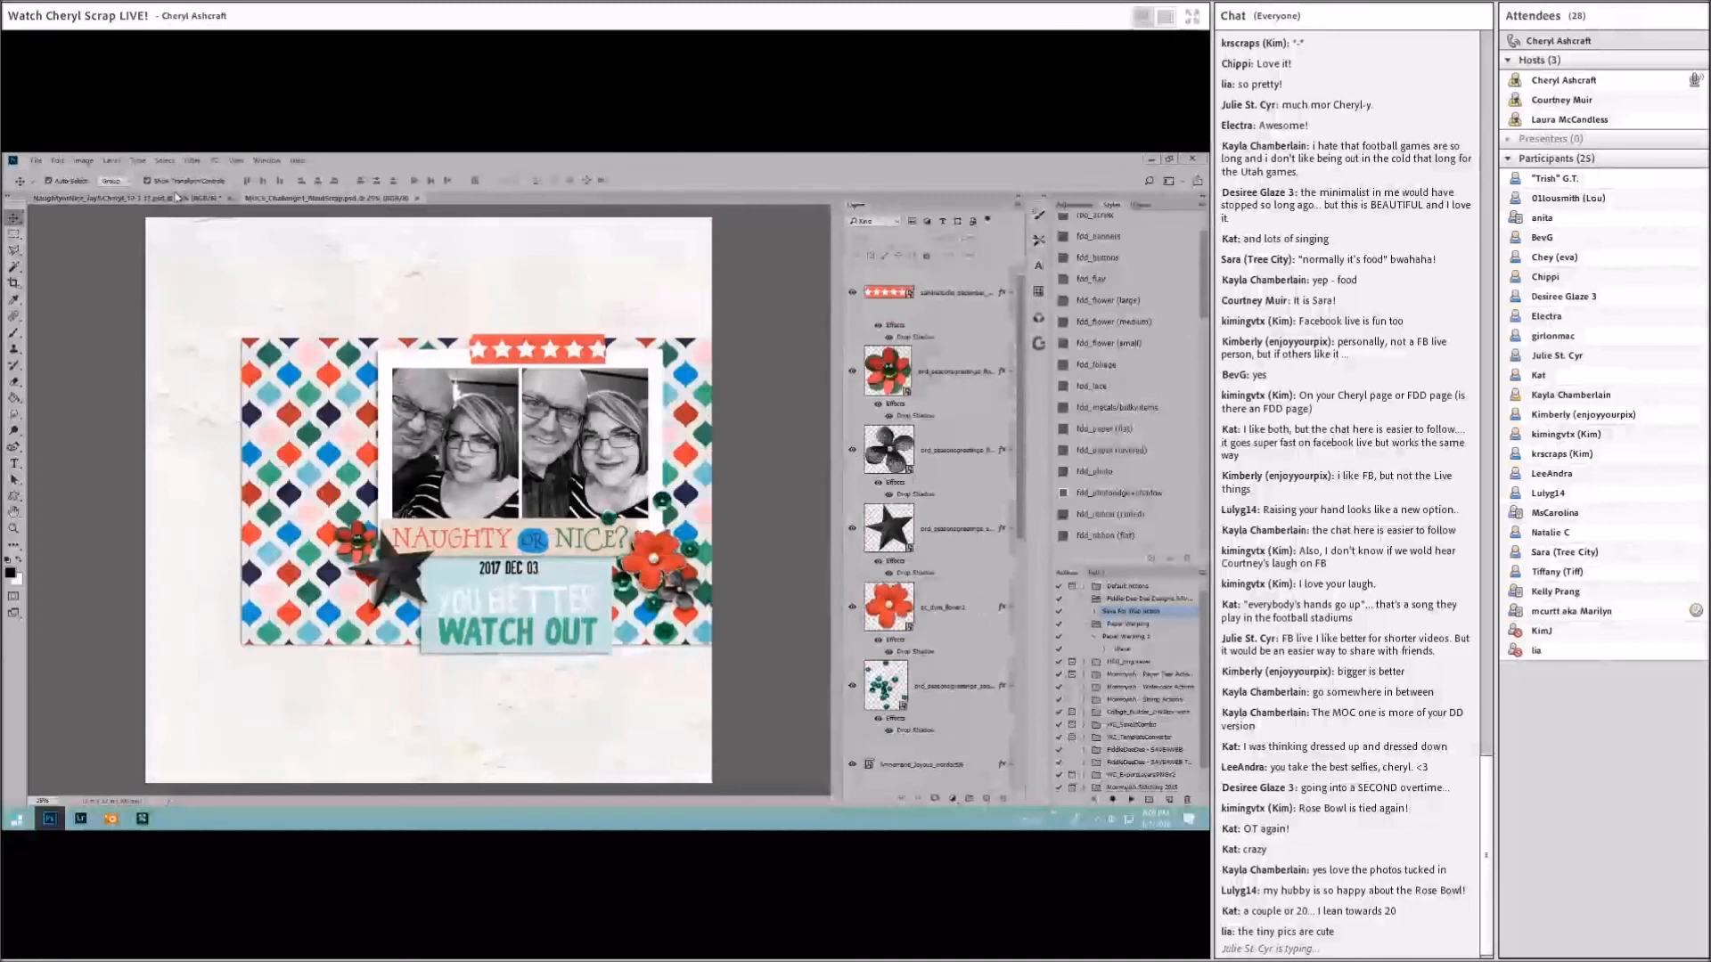
click(176, 198)
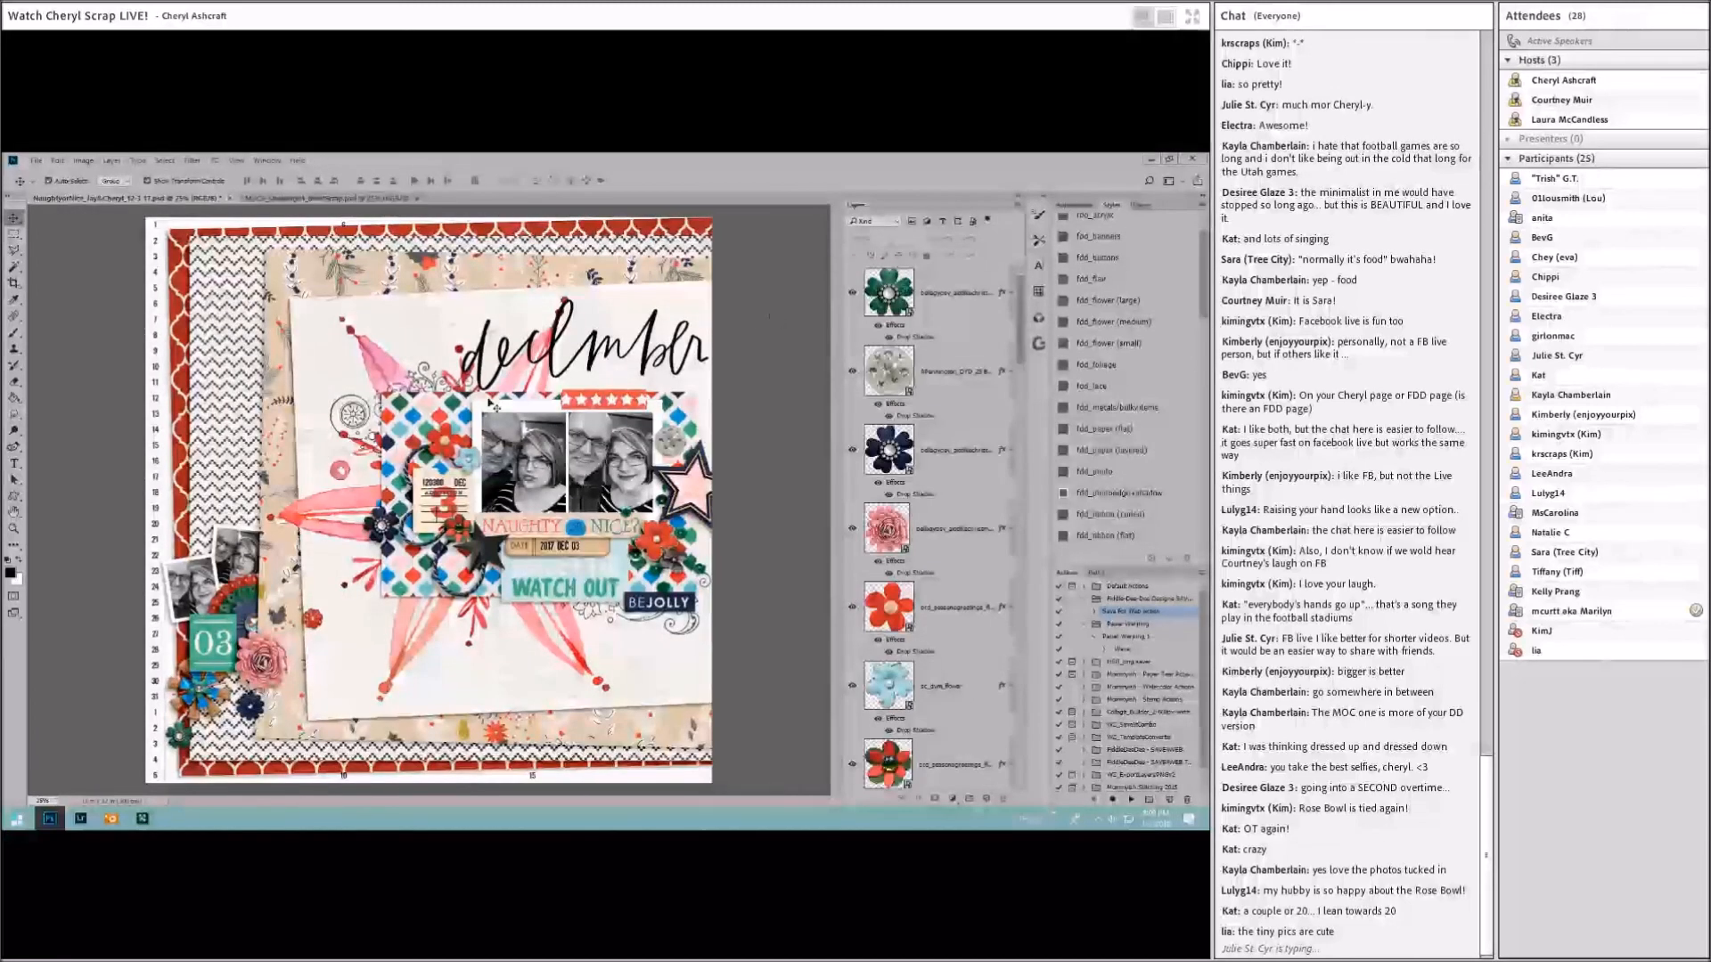
Step: Try clipping the red watercolor starburst to the white paper layer beneath it and shifting it toward the left
click(388, 364)
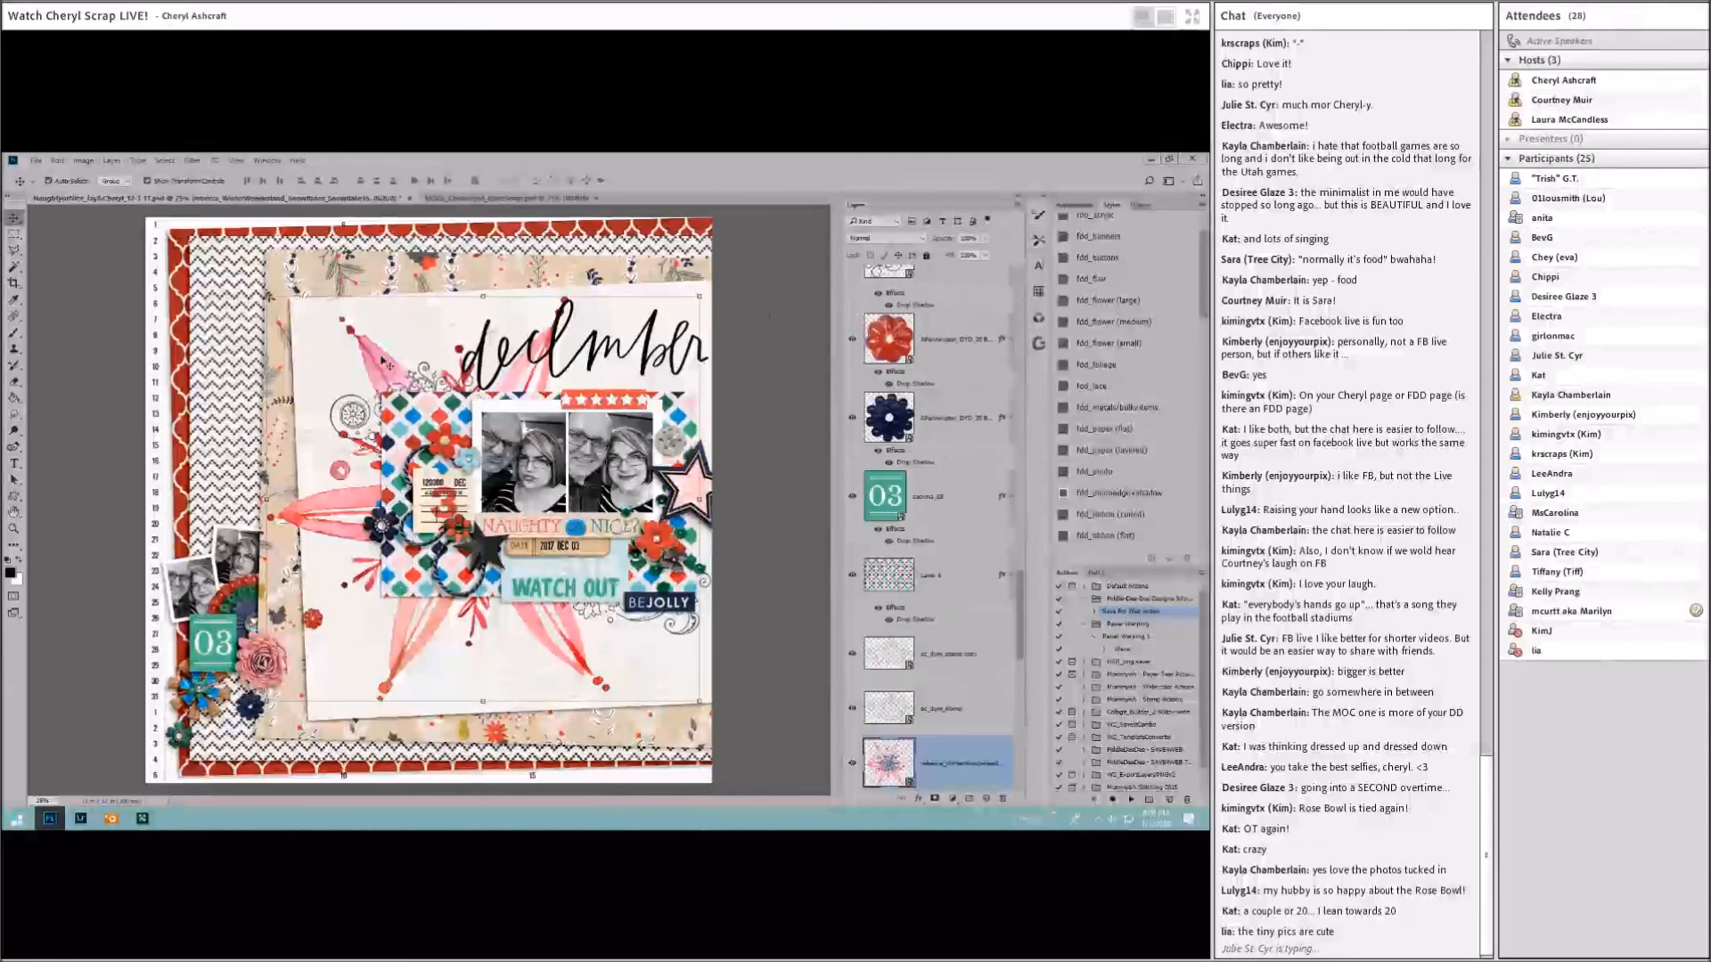
scroll(869, 688, down, 3)
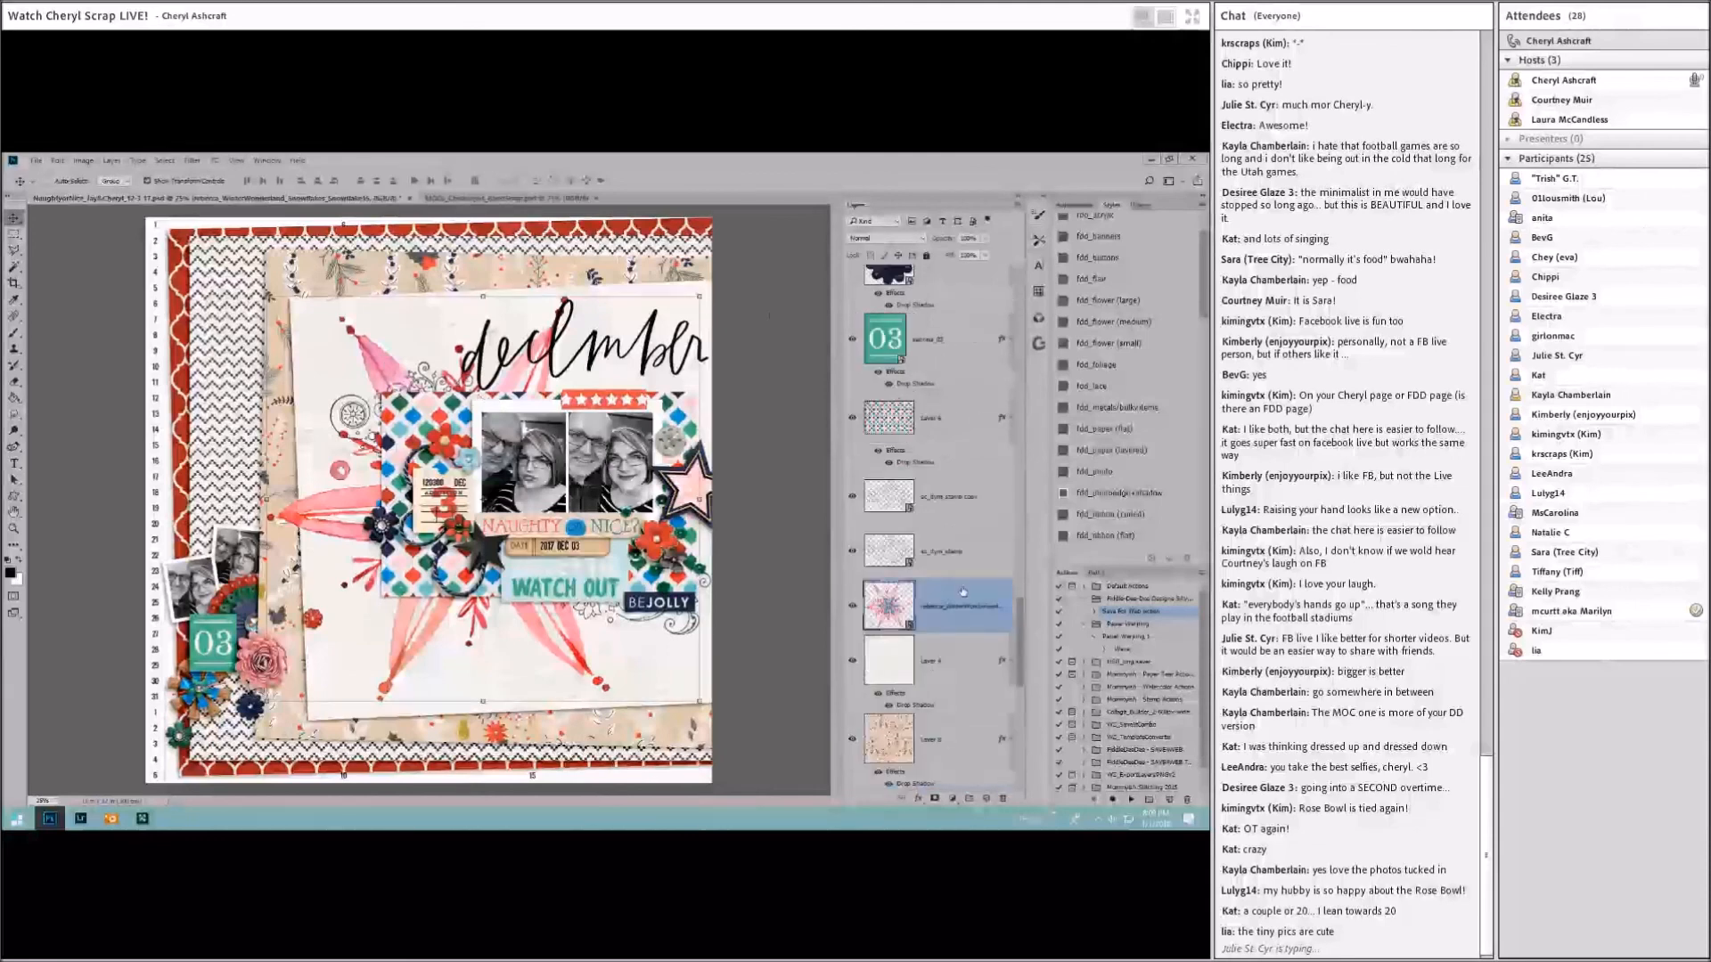
key(ctrl+alt+g)
drag(372, 465, 348, 505)
Step: Undo the starburst's move and release its clipping from the white paper layer
click(57, 160)
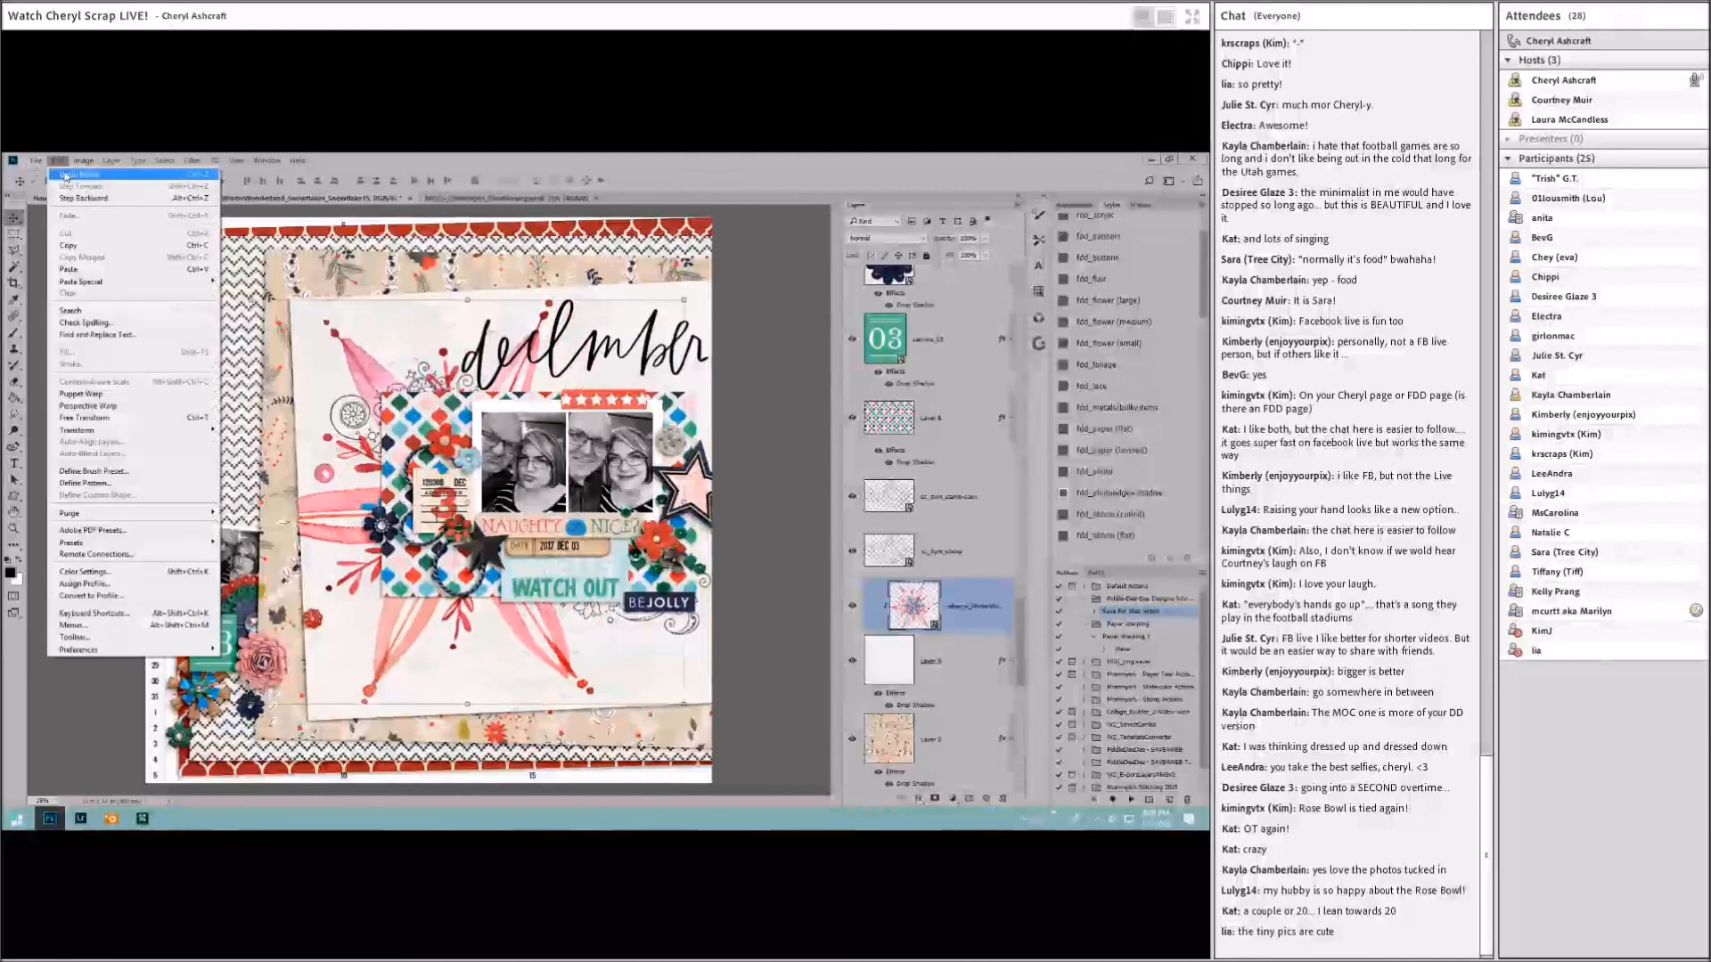
click(64, 175)
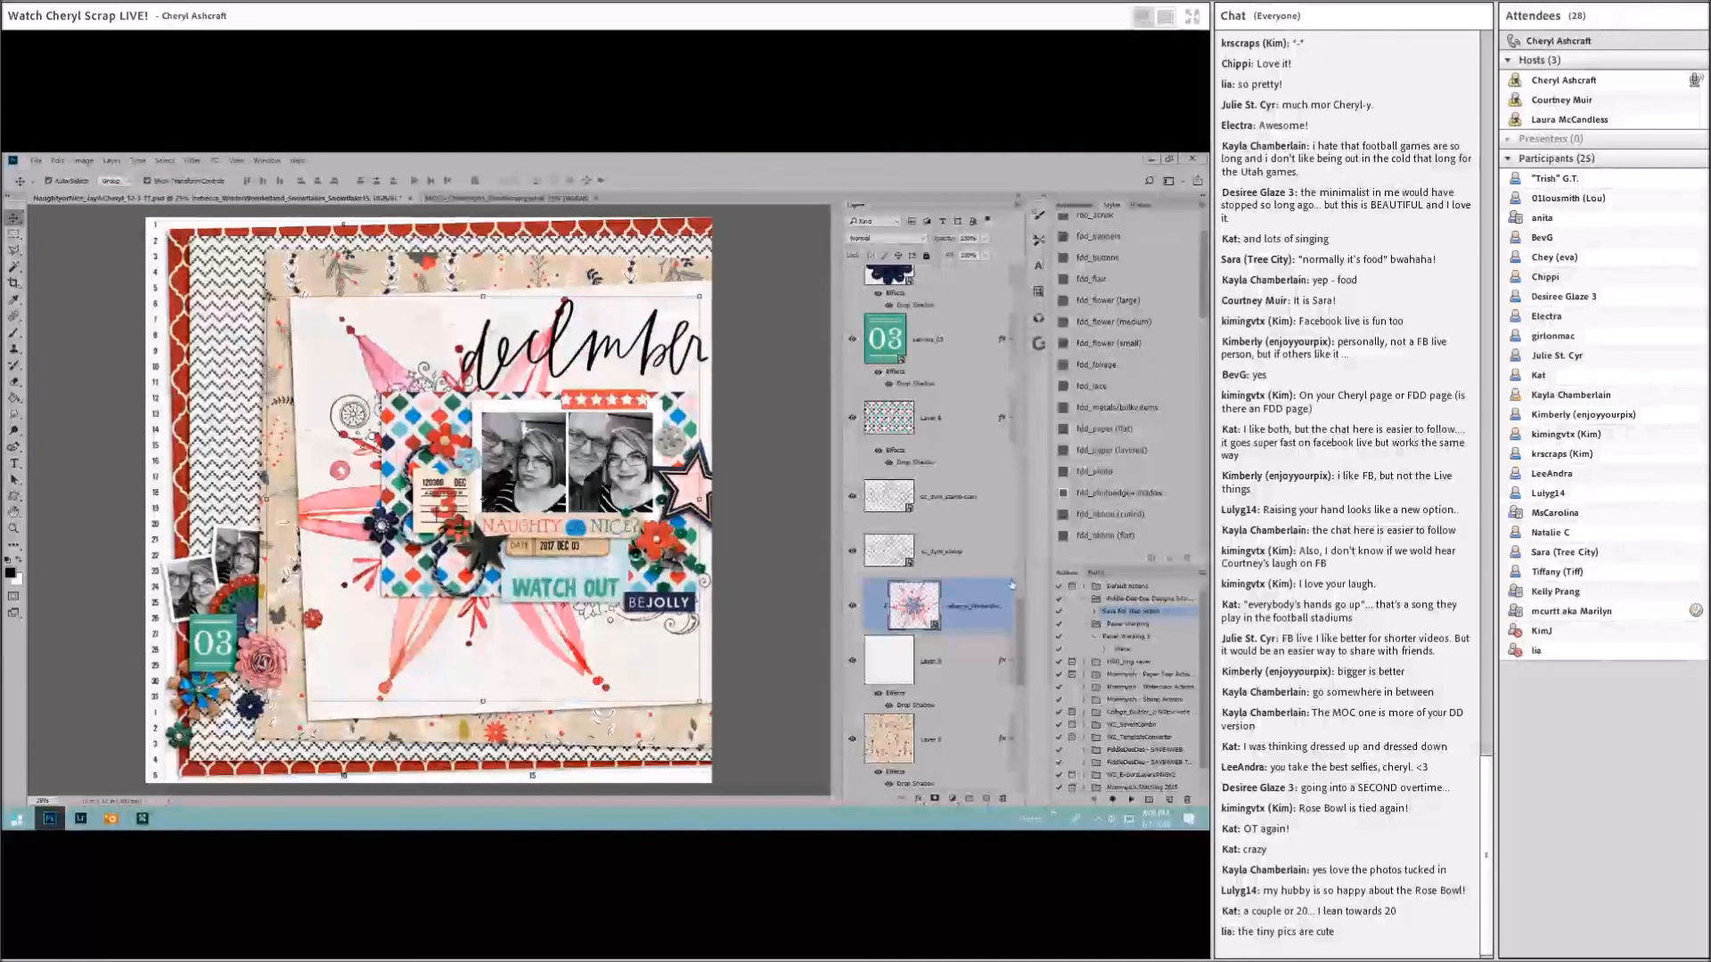
key(ctrl+alt+g)
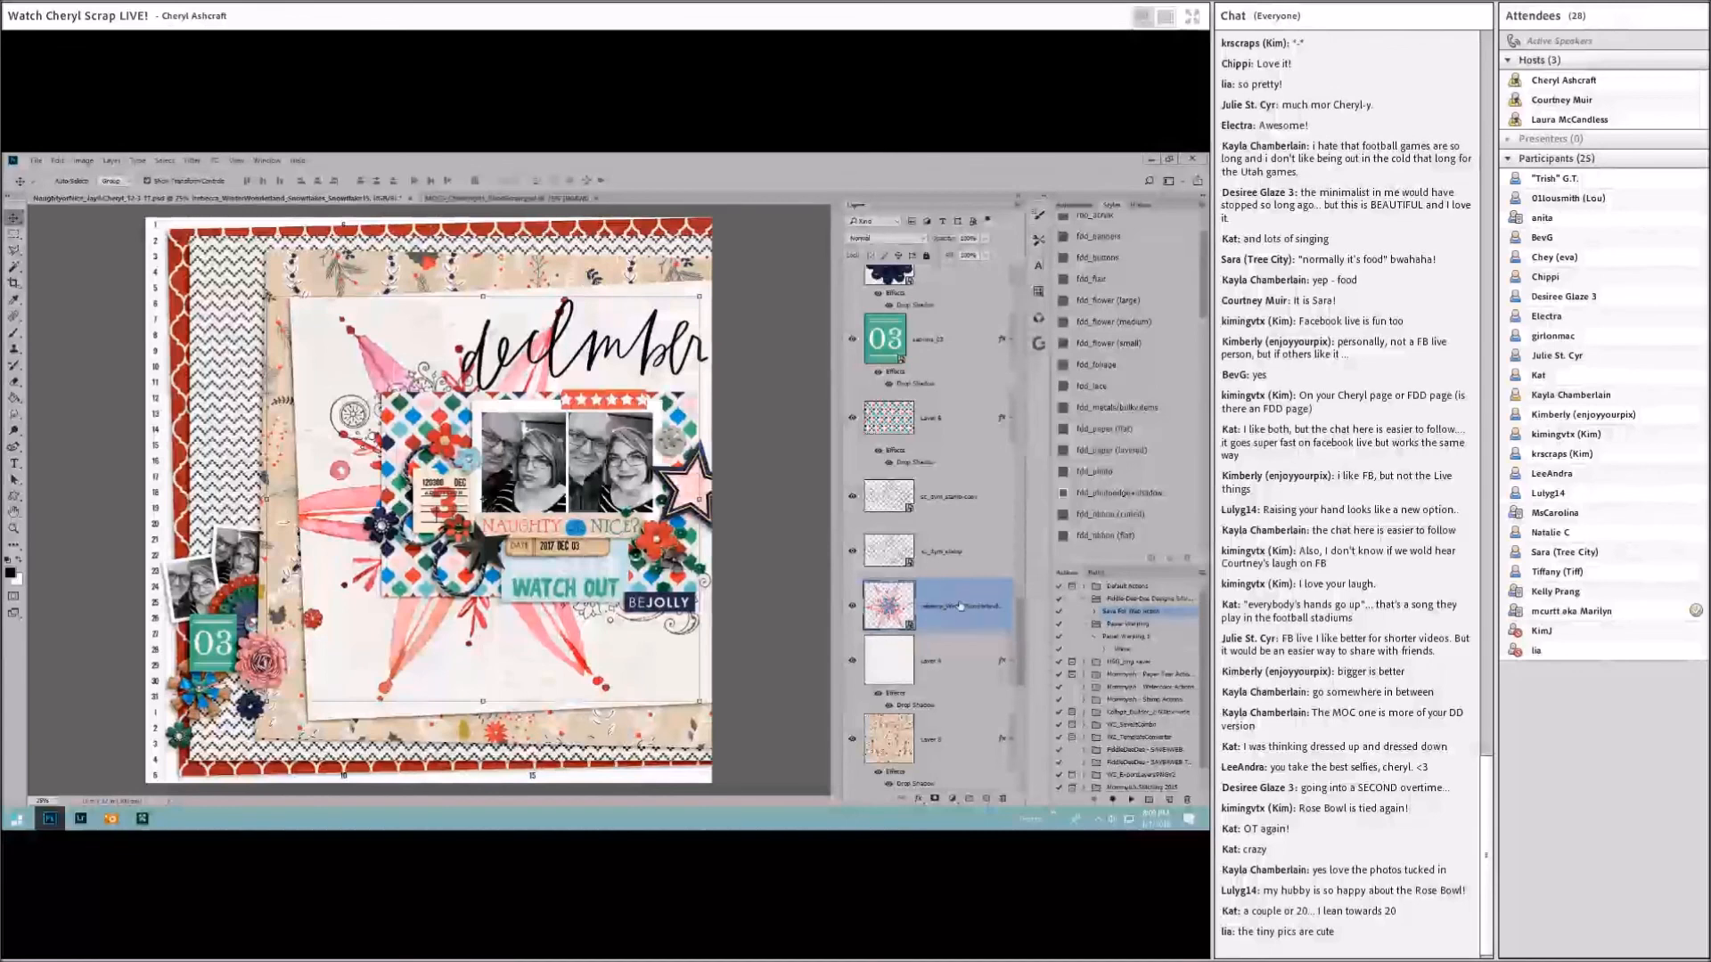
click(756, 449)
click(312, 484)
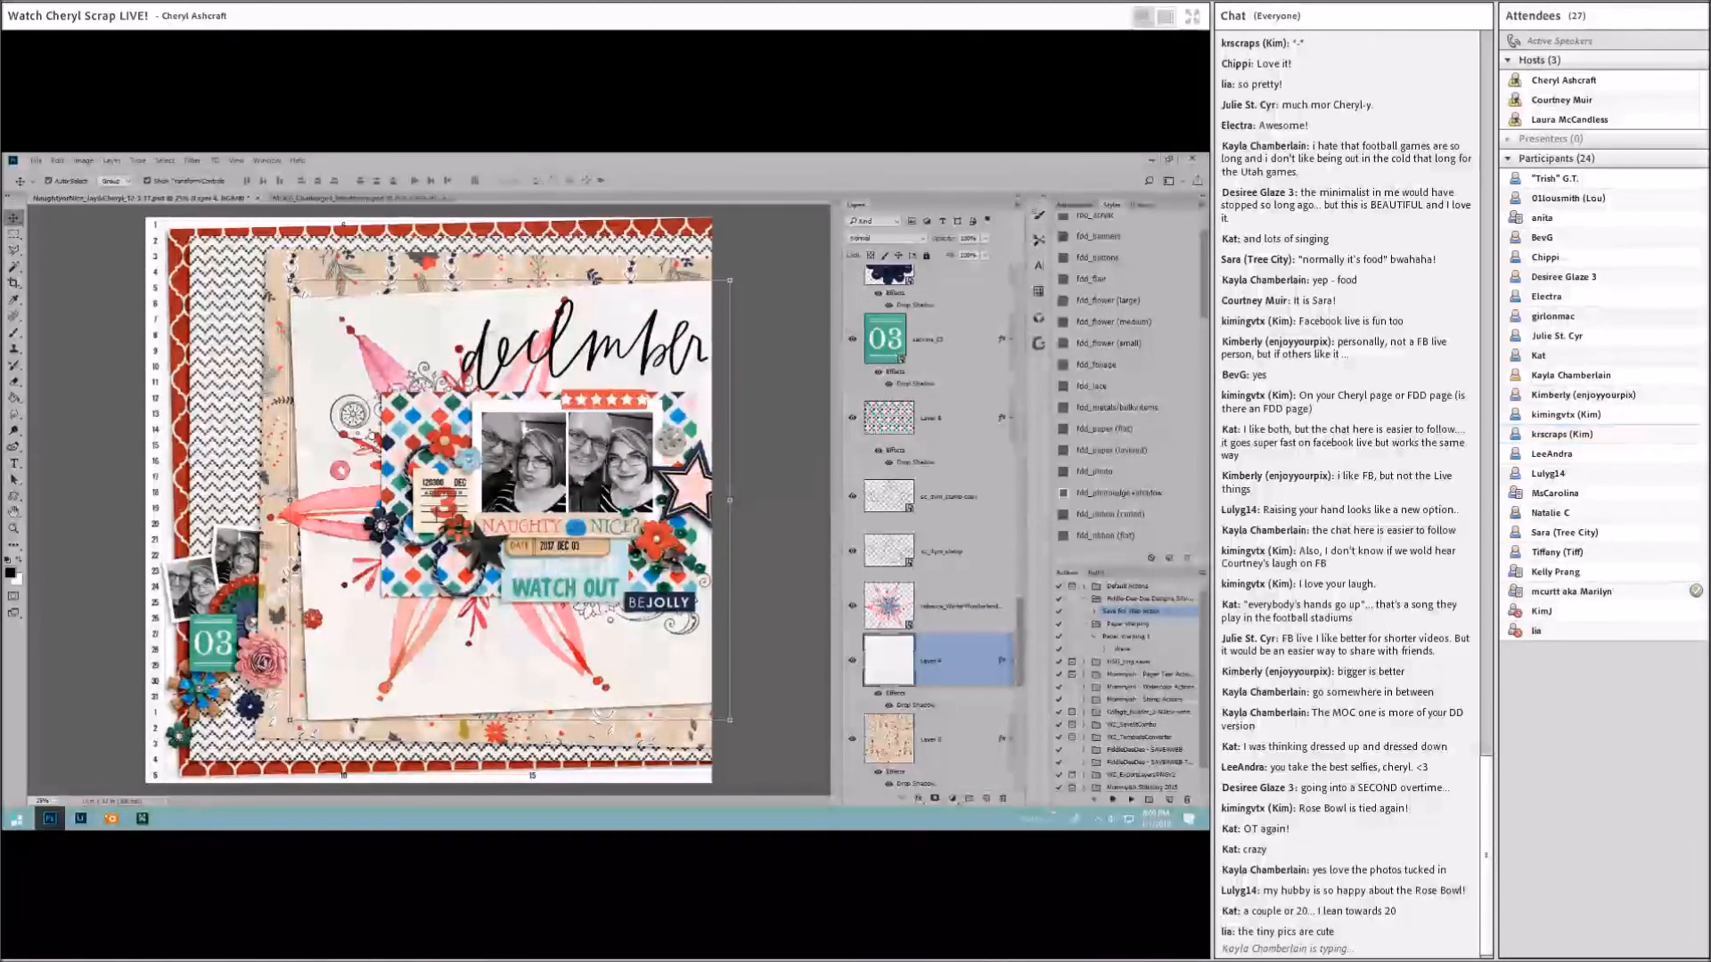
key(alt+Tab)
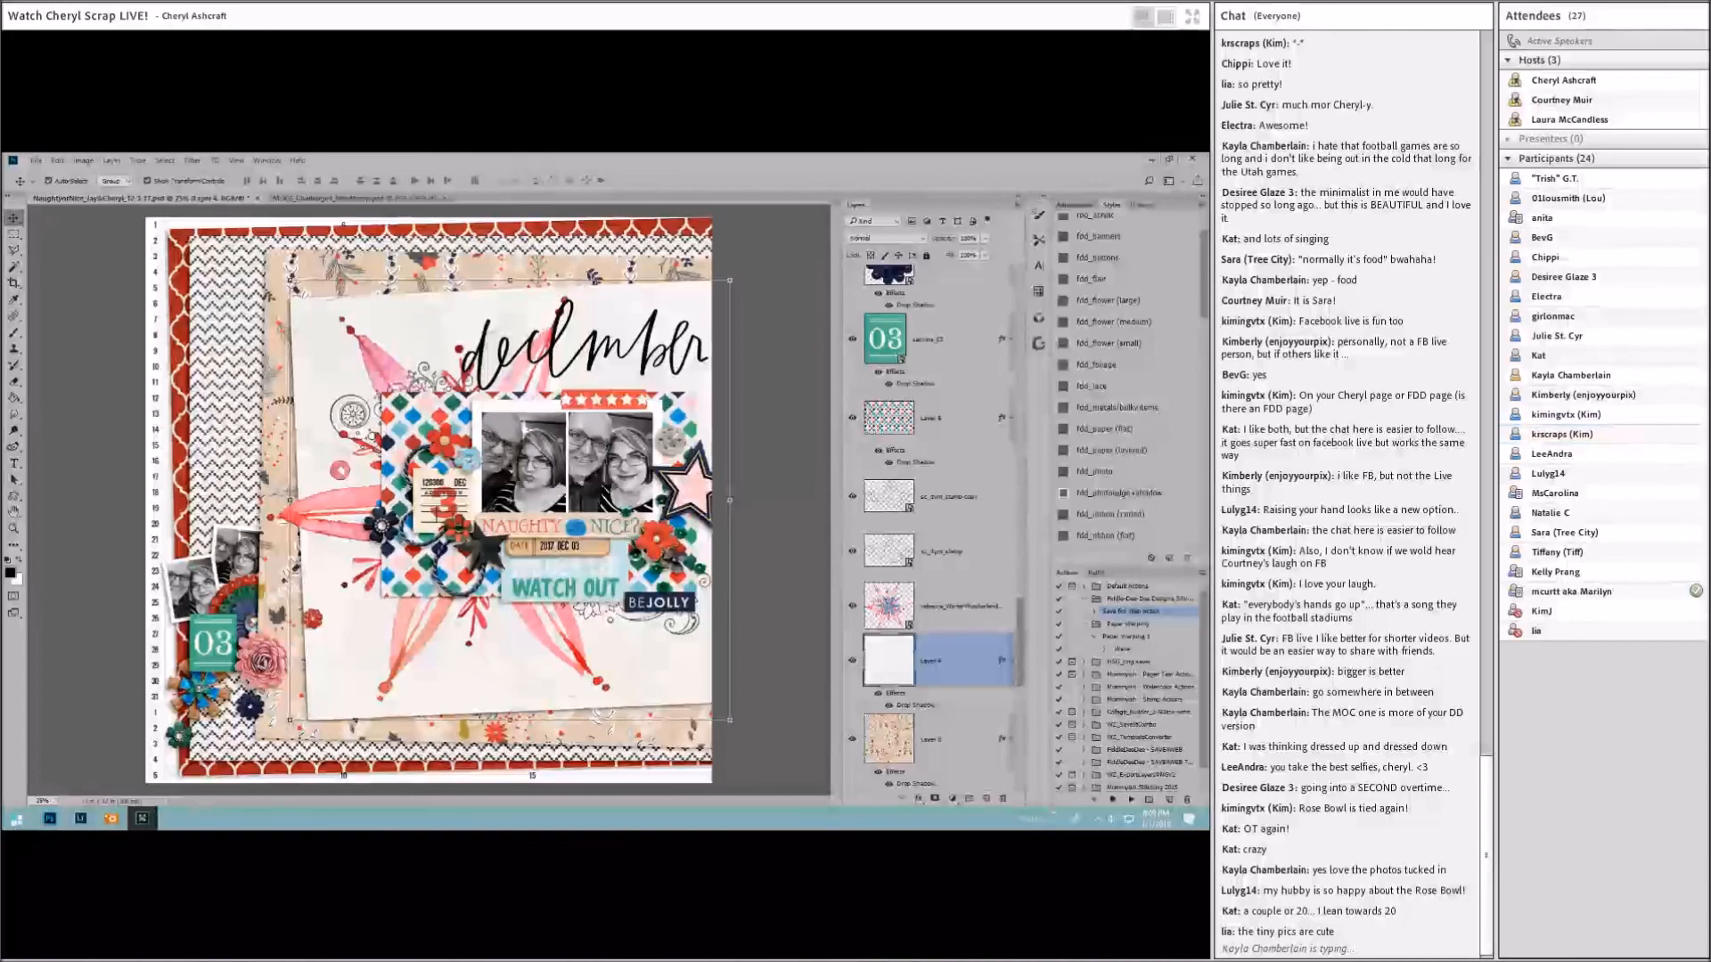